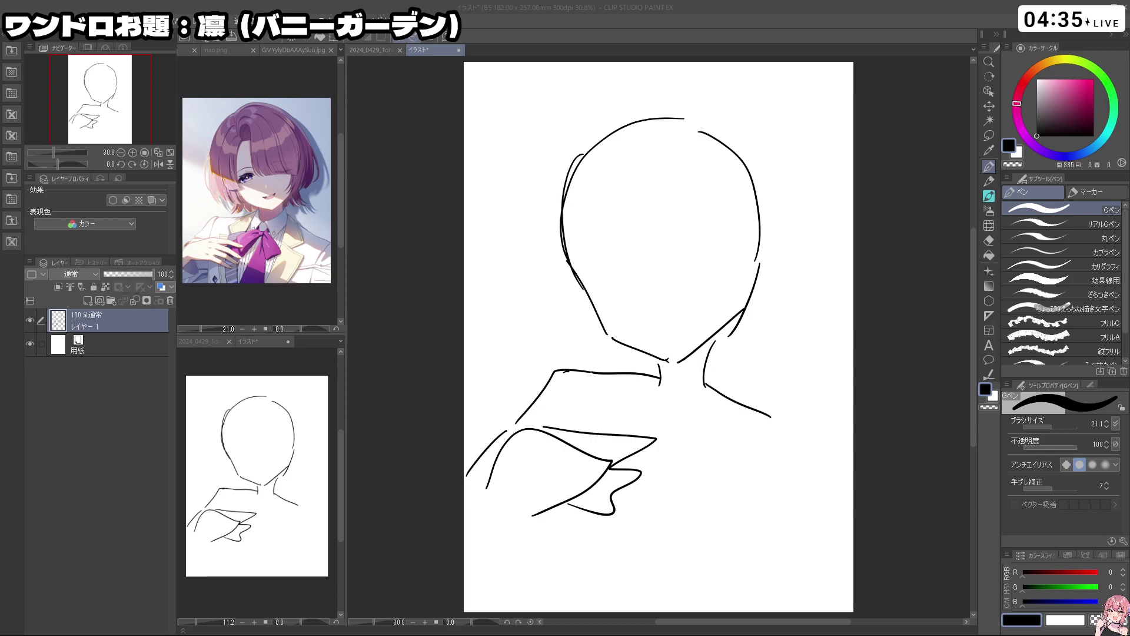
mouse_move(553, 457)
left_mouse_down()
mouse_move(500, 493)
mouse_move(550, 425)
mouse_move(516, 485)
mouse_move(525, 502)
mouse_move(488, 510)
mouse_move(502, 477)
mouse_move(571, 428)
mouse_move(631, 423)
mouse_move(662, 455)
mouse_move(595, 371)
left_mouse_up()
key("ctrl+z")
key("c")
key("c")
left_click_drag(624, 412, 645, 363)
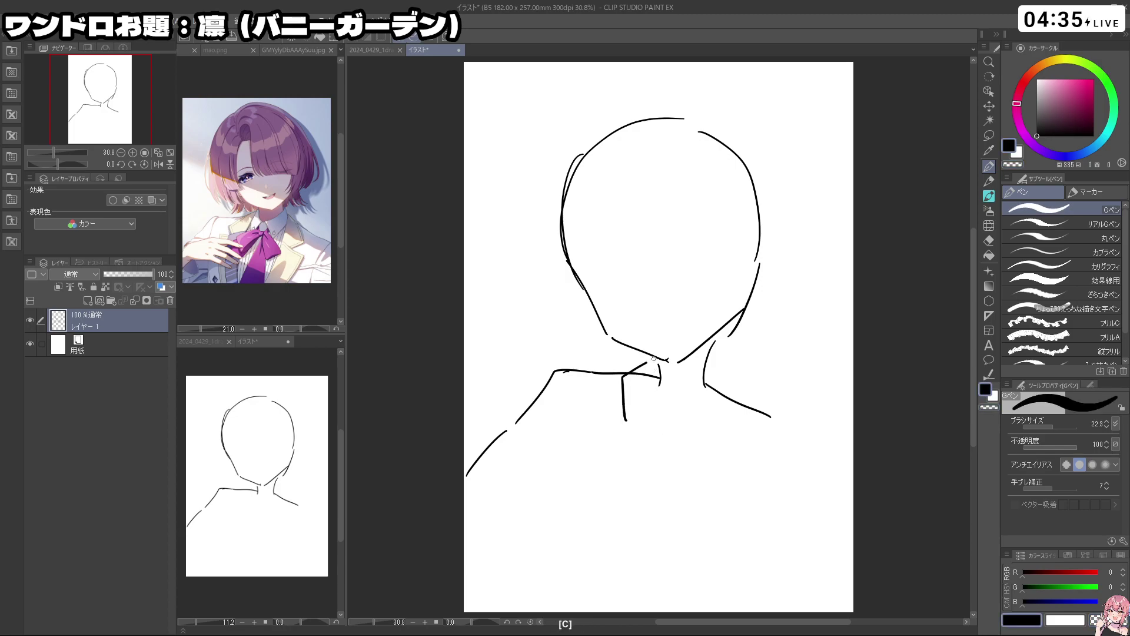
key("ctrl+z")
key("ctrl+z")
mouse_move(608, 419)
left_mouse_down()
mouse_move(655, 429)
mouse_move(633, 445)
left_mouse_up()
key("ctrl+z")
key("ctrl+z")
key("ctrl+z")
key("ctrl+z")
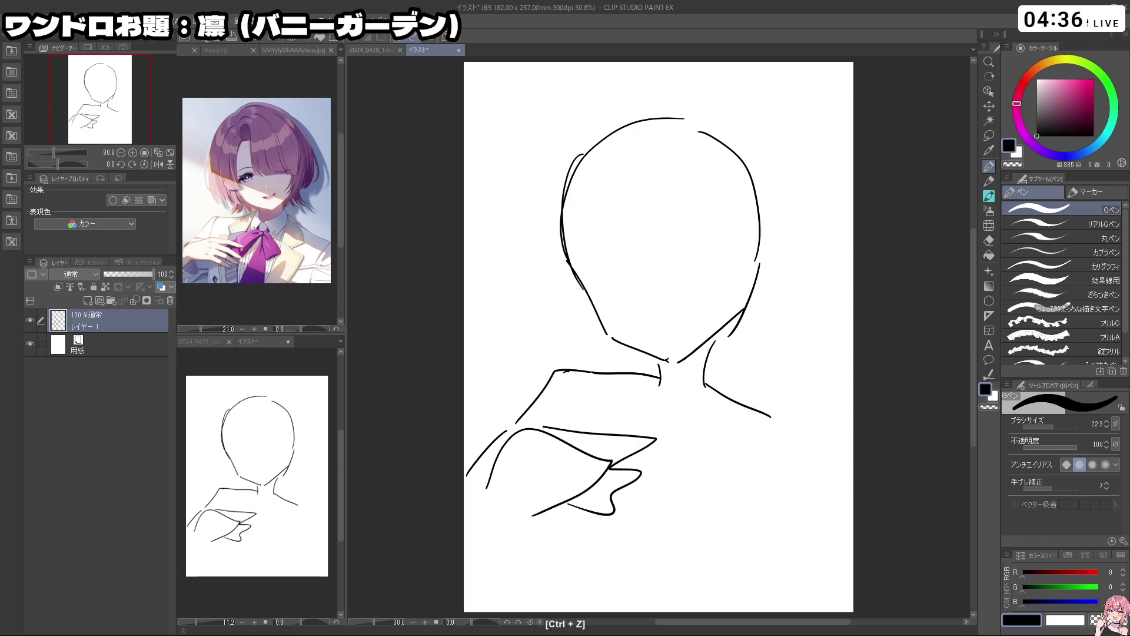
Erase the rough hand and forearm sketch below the neck using an enlarged pen set to transparent colour
key("c")
left_click_drag(517, 478, 551, 477, "ctrl+alt")
mouse_move(553, 439)
left_mouse_down()
mouse_move(537, 442)
mouse_move(640, 440)
mouse_move(611, 500)
left_mouse_up()
key("c")
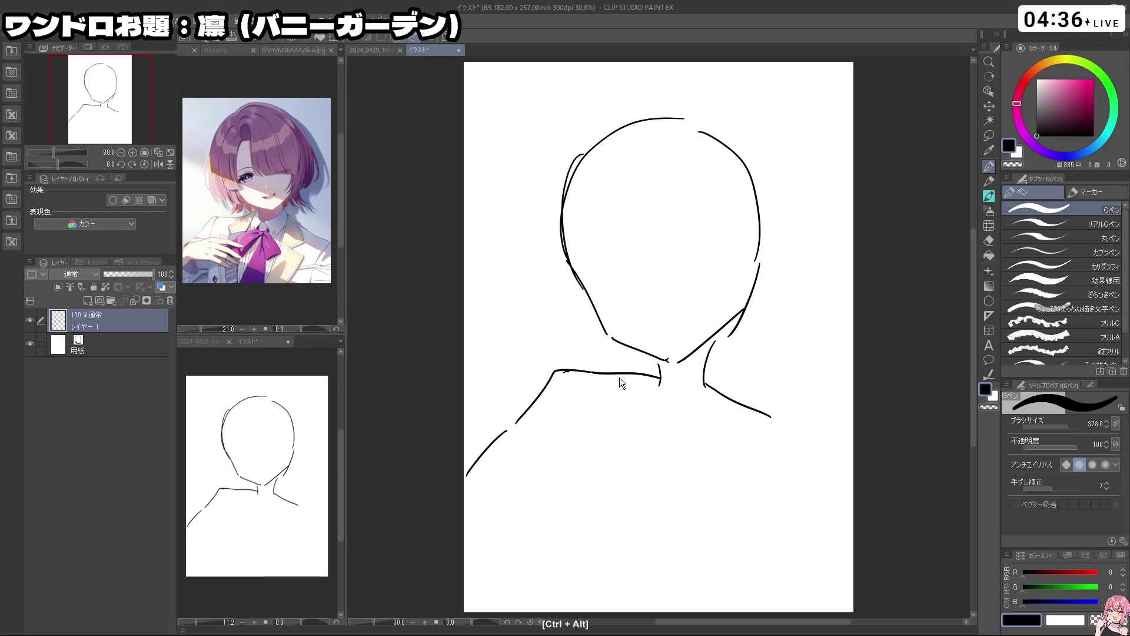
Sketch a loosely closed hand held up at the chin, with curled fingers, palm and back of the hand
mouse_move(619, 376)
left_mouse_down()
mouse_move(575, 373)
mouse_move(692, 359)
mouse_move(682, 375)
left_mouse_up()
mouse_move(634, 390)
left_mouse_down()
mouse_move(634, 373)
mouse_move(683, 371)
mouse_move(635, 375)
mouse_move(680, 389)
mouse_move(645, 389)
left_mouse_up()
key("ctrl+z")
key("ctrl+z")
mouse_move(625, 428)
left_mouse_down()
mouse_move(633, 393)
mouse_move(647, 428)
mouse_move(639, 442)
left_mouse_up()
key("ctrl+z")
key("ctrl+z")
mouse_move(618, 408)
left_mouse_down()
mouse_move(635, 428)
mouse_move(623, 394)
mouse_move(674, 414)
left_mouse_up()
mouse_move(636, 445)
left_mouse_down()
mouse_move(659, 405)
mouse_move(652, 468)
left_mouse_up()
key("ctrl+z")
mouse_move(683, 406)
left_mouse_down()
mouse_move(707, 445)
mouse_move(689, 487)
mouse_move(672, 480)
left_mouse_up()
key("ctrl+z")
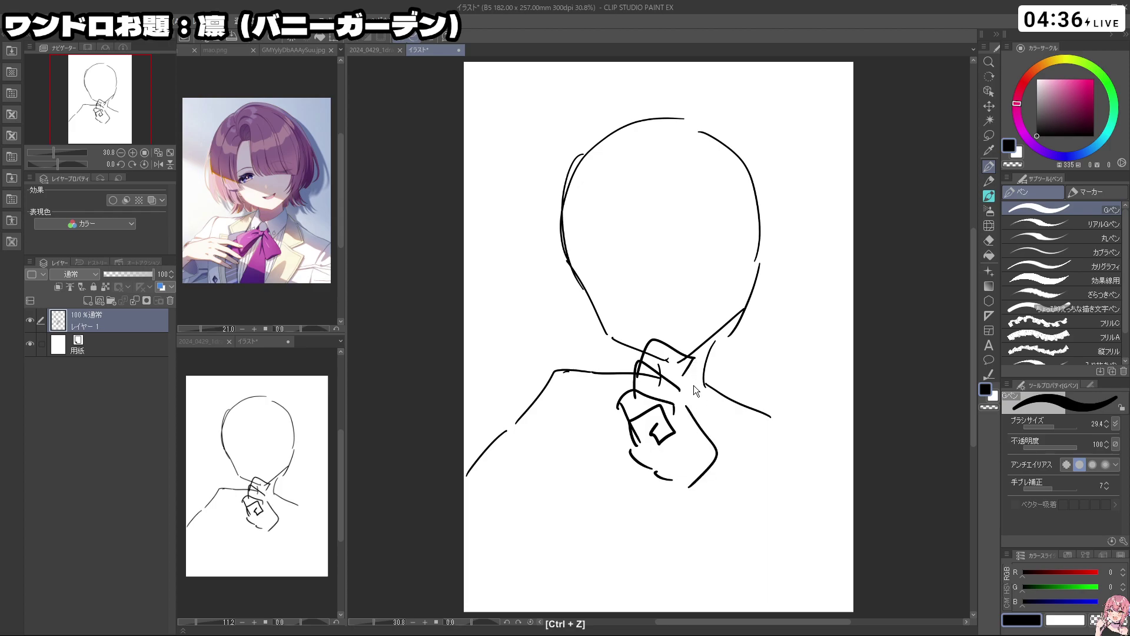
left_click_drag(687, 367, 715, 446)
Sketch the forearm running diagonally down from the chin hand and end it in a flared sleeve
mouse_move(648, 477)
left_mouse_down()
mouse_move(610, 523)
mouse_move(569, 541)
mouse_move(608, 516)
mouse_move(591, 519)
left_mouse_up()
key("ctrl+z")
key("ctrl+z")
key("ctrl+z")
mouse_move(697, 479)
left_mouse_down()
mouse_move(639, 543)
mouse_move(598, 562)
left_mouse_up()
key("ctrl+z")
key("ctrl+z")
key("ctrl+z")
left_click_drag(646, 471, 588, 528)
left_click_drag(678, 497, 558, 558)
mouse_move(595, 517)
left_mouse_down()
mouse_move(544, 539)
mouse_move(590, 564)
left_mouse_up()
Sketch the opposite arm and side of the torso with slanted lines and a few short fold marks
left_click_drag(801, 430, 817, 511)
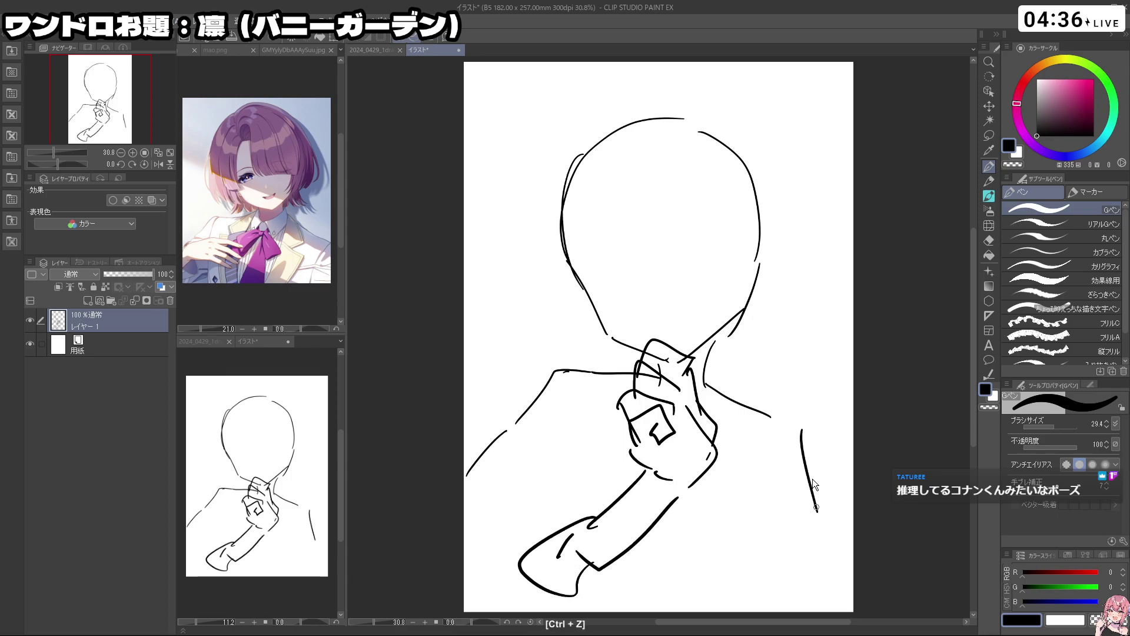
key("ctrl+z")
left_click_drag(811, 470, 789, 553)
key("ctrl+z")
mouse_move(805, 442)
left_mouse_down()
mouse_move(782, 505)
mouse_move(789, 552)
left_mouse_up()
key("ctrl+z")
mouse_move(790, 492)
left_mouse_down()
mouse_move(786, 524)
mouse_move(762, 537)
left_mouse_up()
left_click(772, 520)
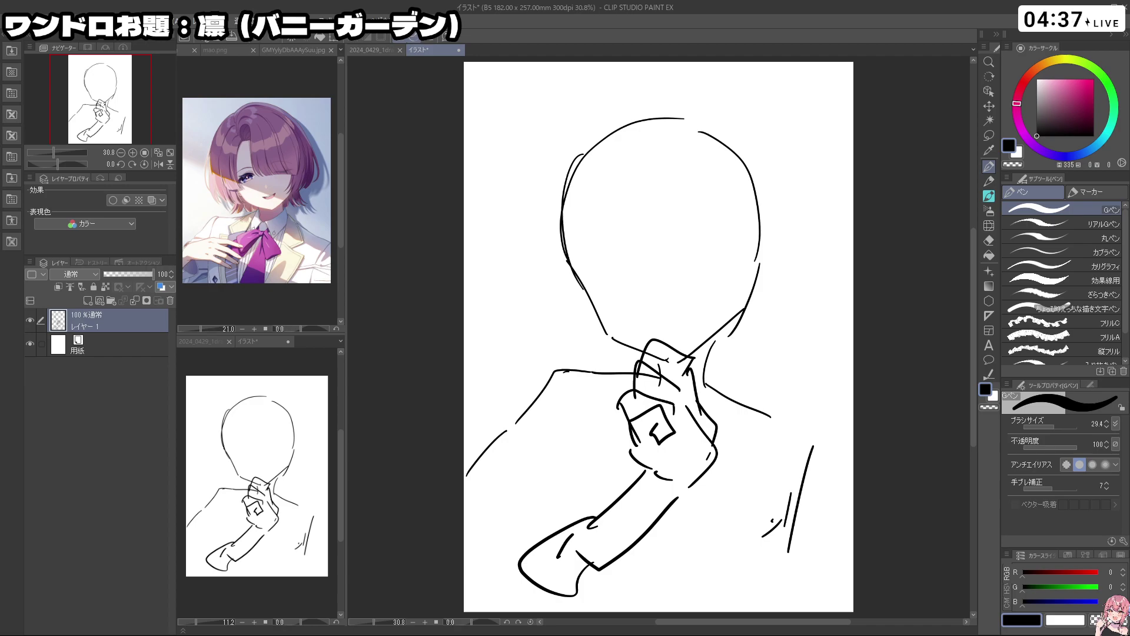
Lasso the hand, scale it to 90%, rotate it clockwise under the chin, apply the transform and deselect
left_click(989, 135)
mouse_move(701, 482)
left_mouse_down()
mouse_move(657, 477)
mouse_move(621, 412)
mouse_move(653, 336)
mouse_move(698, 352)
mouse_move(729, 424)
mouse_move(700, 483)
mouse_move(719, 510)
mouse_move(677, 474)
mouse_move(673, 501)
left_mouse_up()
left_click(696, 516)
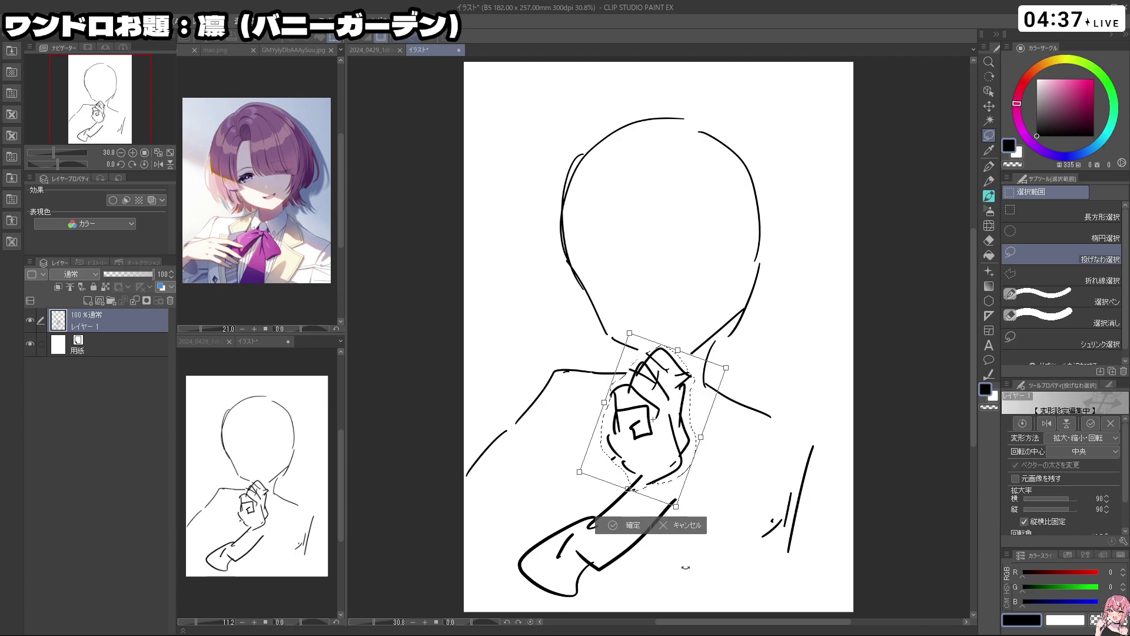
left_click_drag(678, 504, 668, 507)
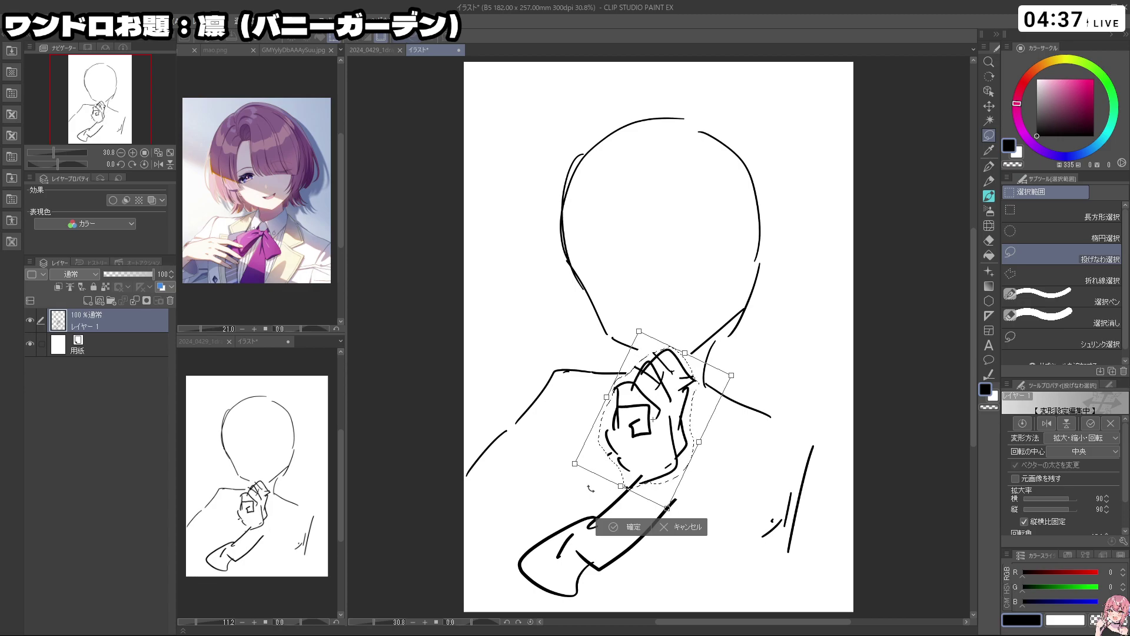
left_click(623, 511)
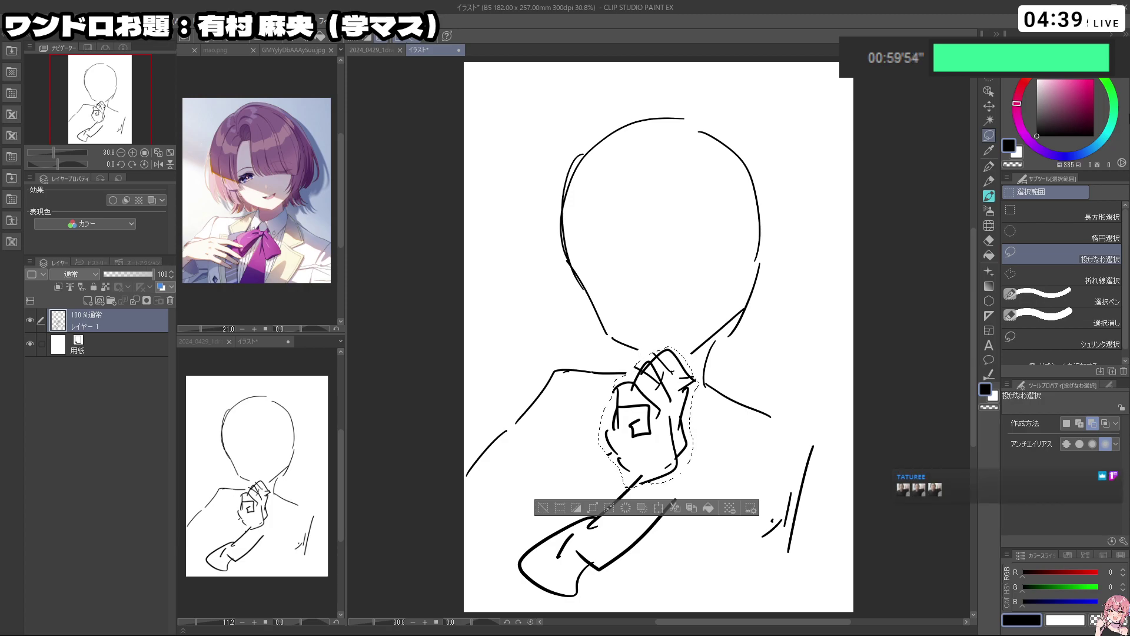
left_click(542, 506)
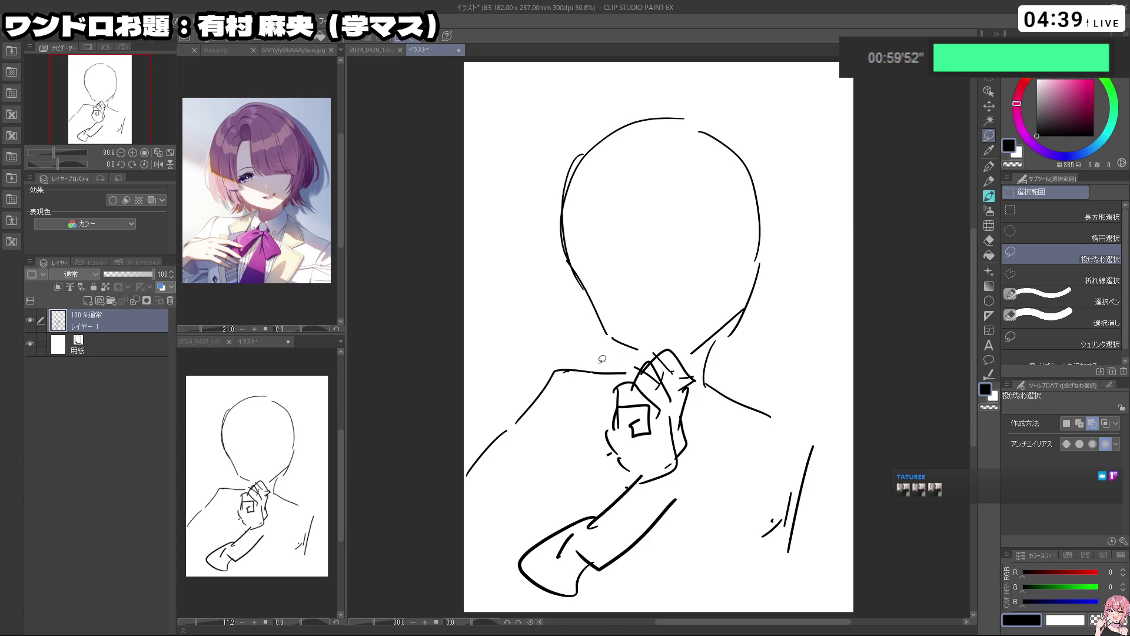
Lower the rough sketch layer's opacity to 8% and add a new raster layer above it
left_click(107, 274)
left_click(88, 300)
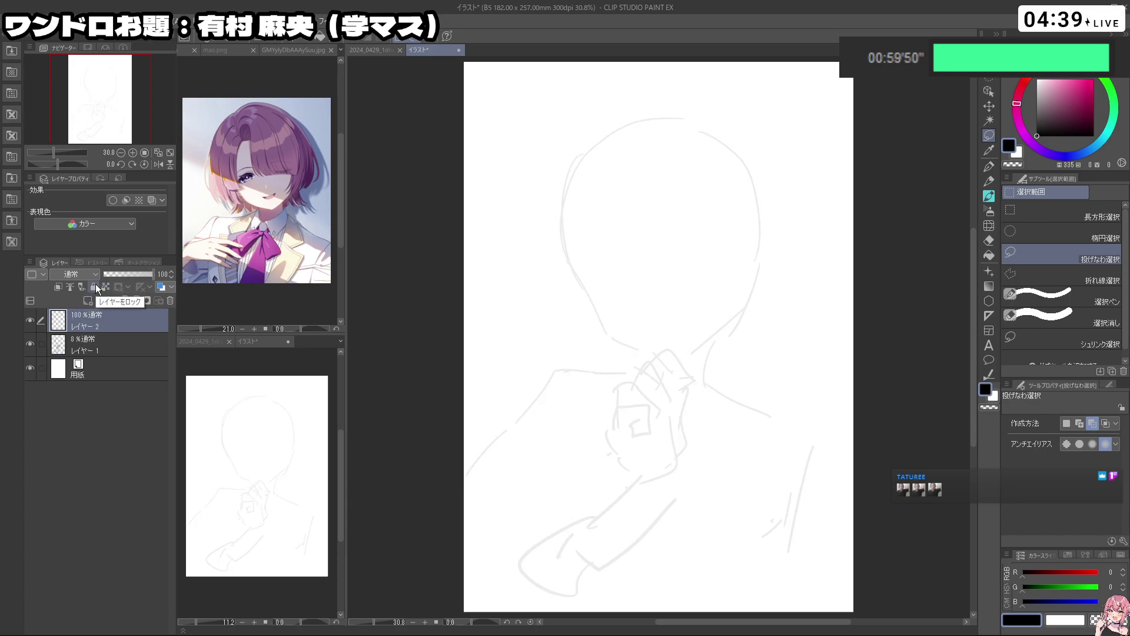
Trace the left side of the face from temple to lower cheek on the new layer with the G-pen at size 9.6
left_click(989, 167)
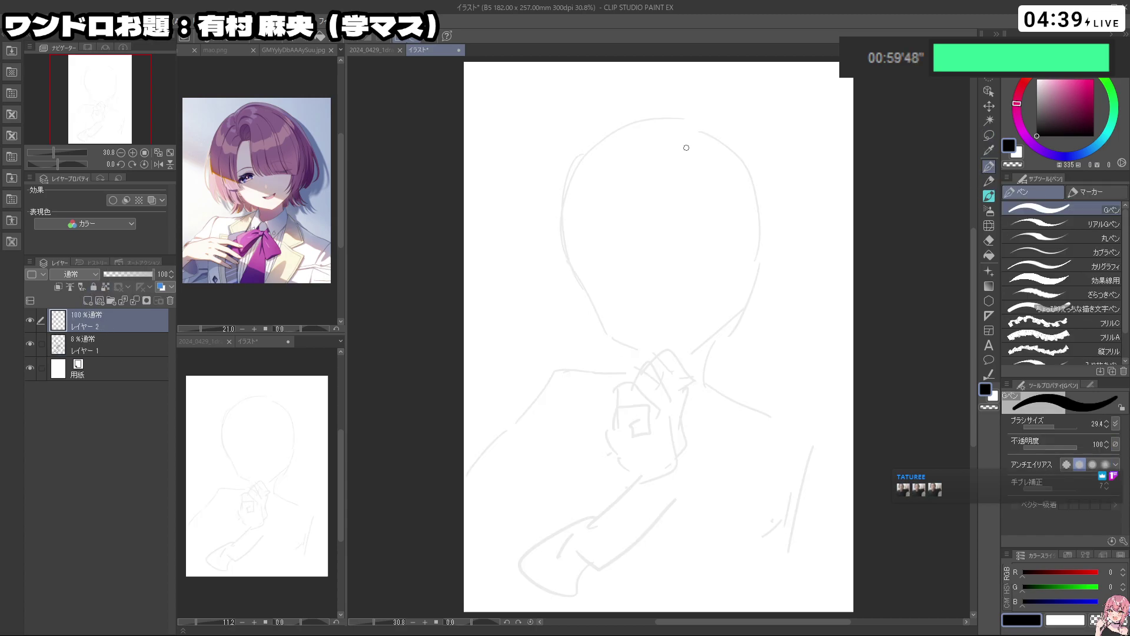
left_click_drag(687, 284, 686, 294)
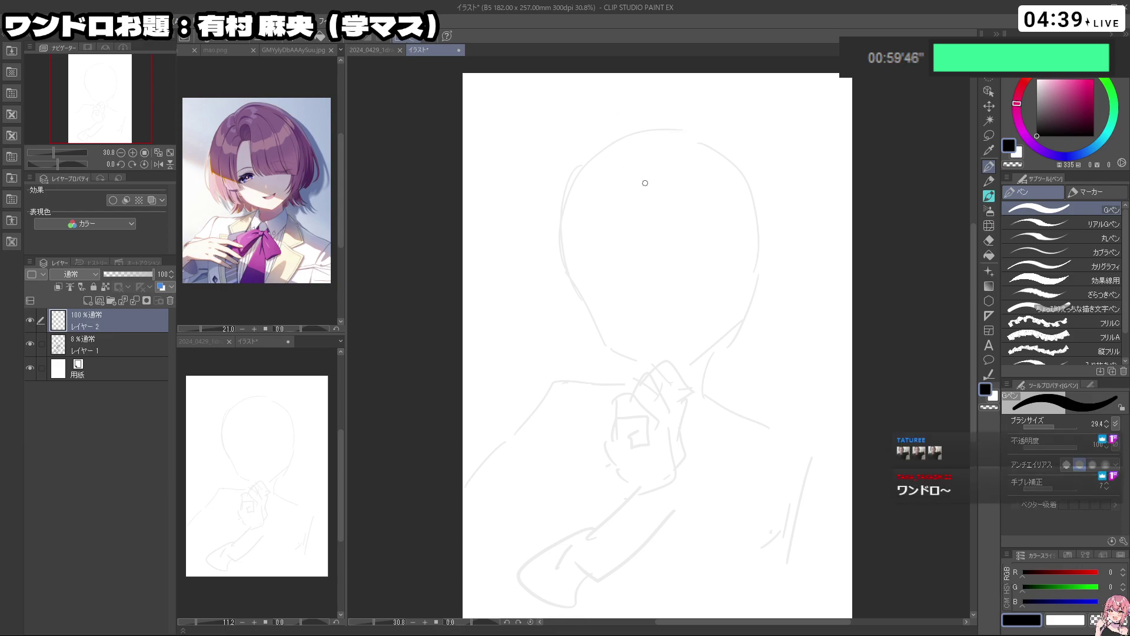
left_click_drag(668, 250, 648, 270)
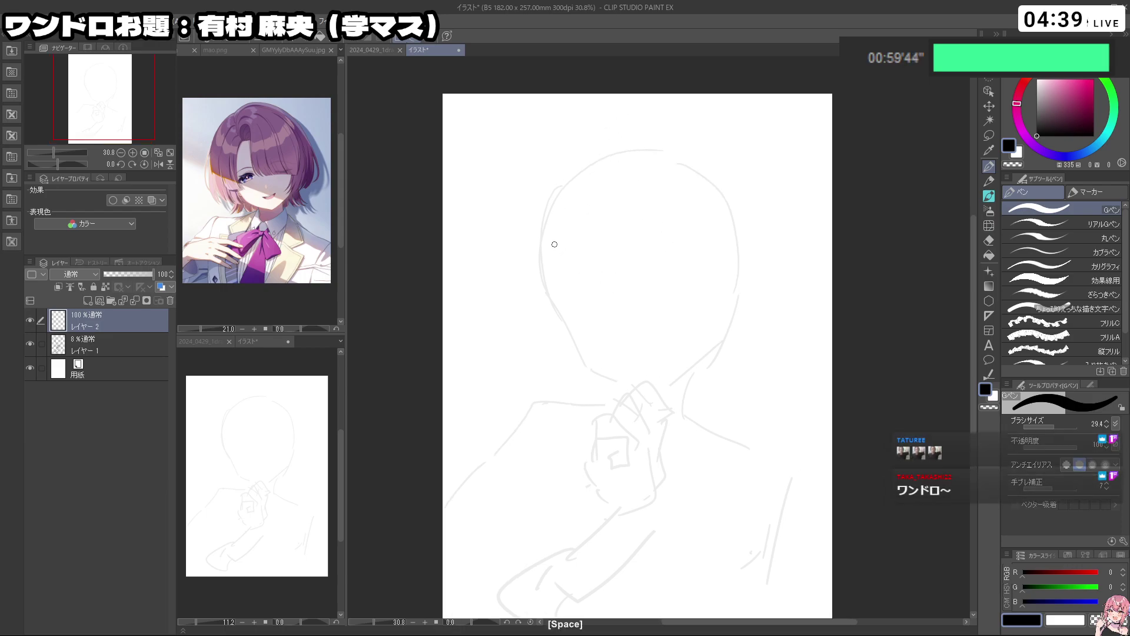
left_click_drag(542, 256, 572, 338)
key("ctrl+z")
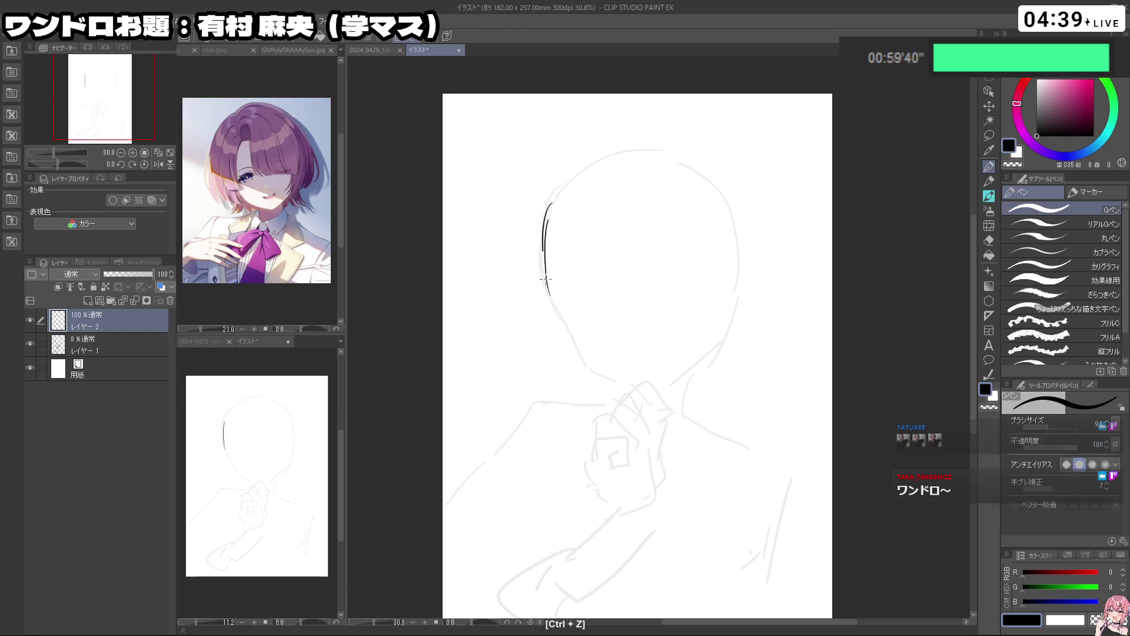
left_click_drag(551, 203, 582, 354)
key("ctrl+z")
left_click_drag(559, 310, 589, 362)
Draw the chin and the right jawline up towards the ear over the faint sketch
mouse_move(594, 367)
left_mouse_down()
mouse_move(652, 398)
mouse_move(703, 359)
left_mouse_up()
key("ctrl+z")
key("ctrl+z")
key("ctrl+z")
key("ctrl+z")
left_click_drag(658, 396, 704, 357)
mouse_move(674, 385)
left_mouse_down()
mouse_move(712, 317)
mouse_move(702, 358)
left_mouse_up()
key("ctrl+z")
left_click_drag(711, 324, 704, 362)
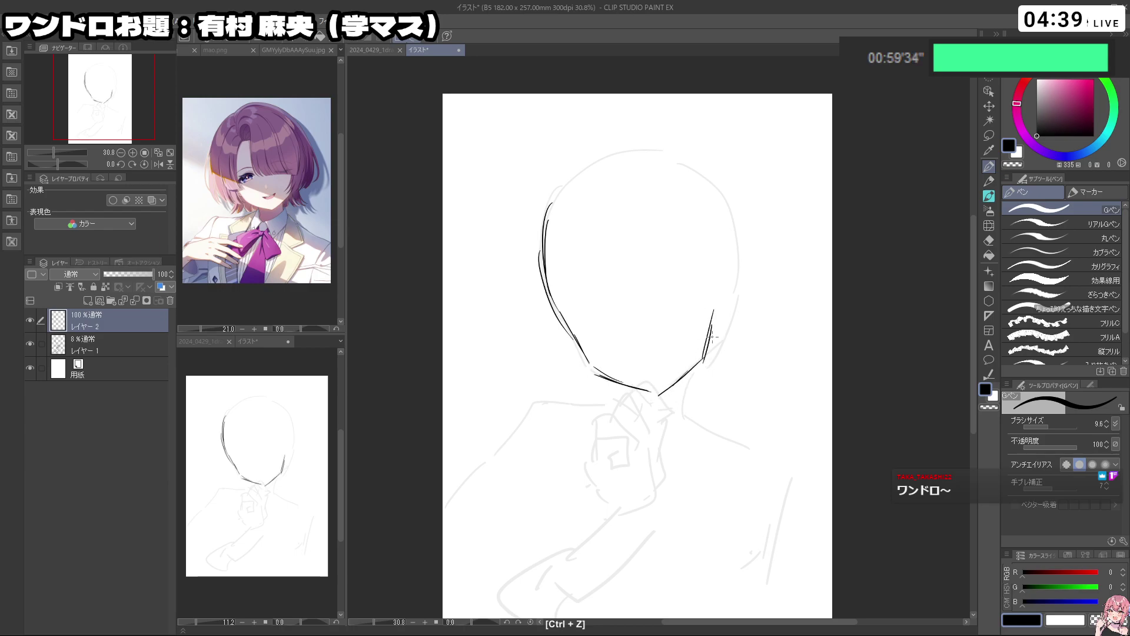
Draw both ears, the right one with an inner curve and the left one as a small arc behind the cheek
left_click_drag(715, 301, 716, 332)
key("ctrl+z")
key("ctrl+z")
left_click_drag(560, 326, 580, 357)
key("ctrl+z")
mouse_move(724, 291)
left_mouse_down()
mouse_move(716, 338)
mouse_move(724, 318)
left_mouse_up()
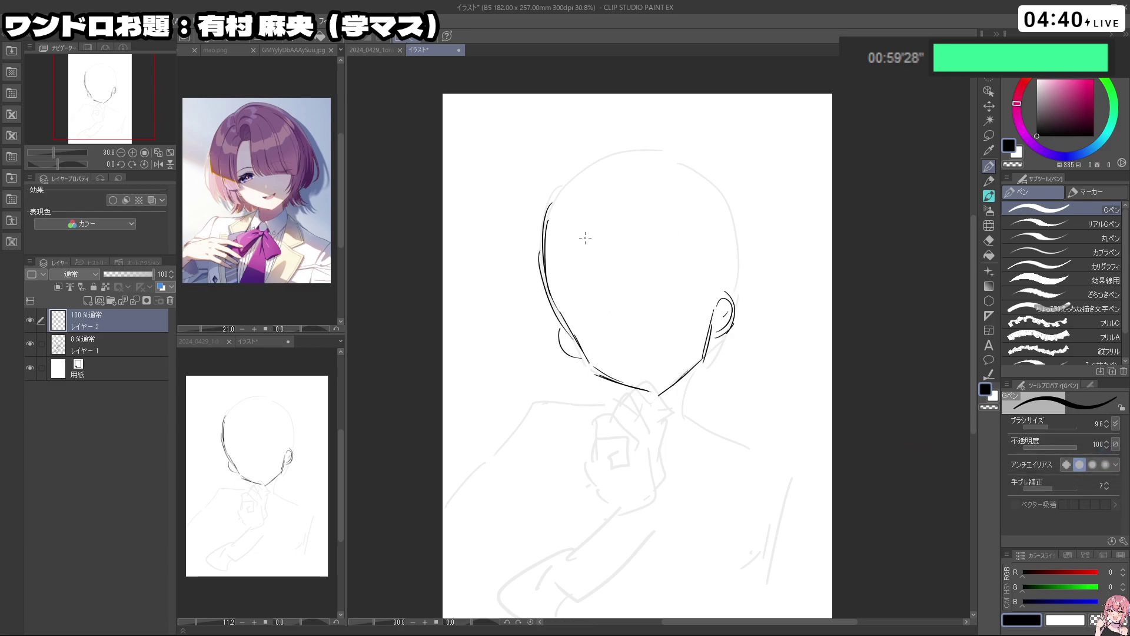
Trace the top of the skull and its right side down to the ear
mouse_move(583, 174)
left_mouse_down()
mouse_move(548, 211)
mouse_move(585, 162)
left_mouse_up()
mouse_move(591, 165)
left_mouse_down()
mouse_move(677, 156)
mouse_move(661, 154)
mouse_move(714, 183)
mouse_move(737, 247)
left_mouse_up()
key("ctrl+z")
left_click_drag(726, 208, 740, 285)
key("ctrl+z")
Draw the two neck lines down from the jaw, redoing strokes until they fit the underlying sketch
mouse_move(681, 372)
left_mouse_down()
mouse_move(689, 415)
mouse_move(633, 409)
left_mouse_up()
key("ctrl+z")
left_click_drag(635, 408, 635, 415)
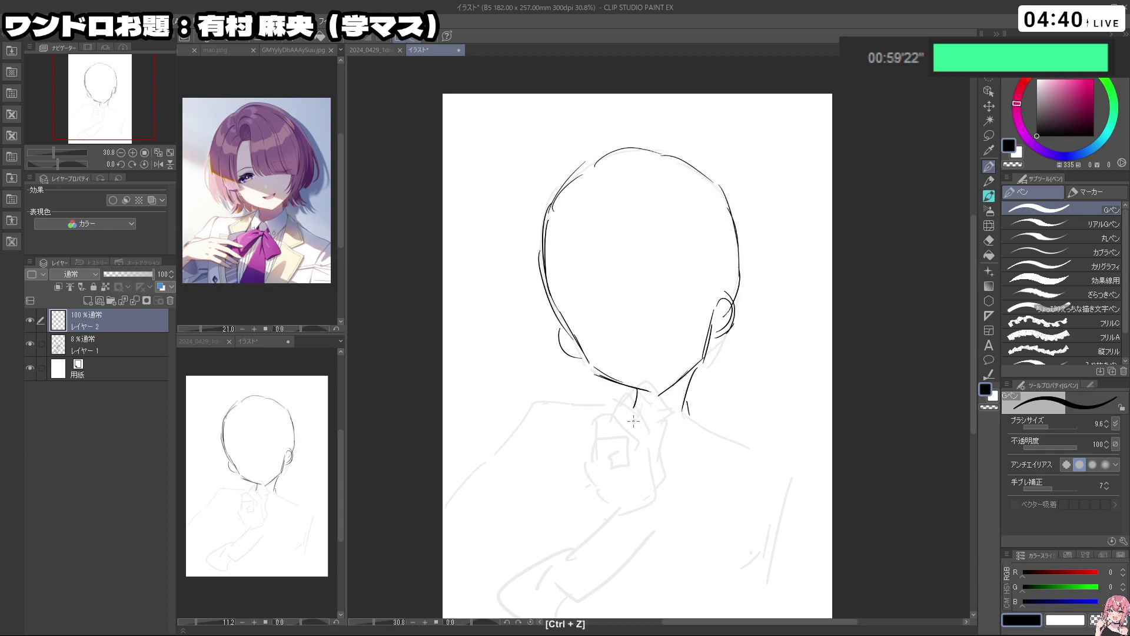
key("ctrl+z")
key("ctrl+z")
key("ctrl+z")
mouse_move(695, 363)
left_mouse_down()
mouse_move(684, 416)
mouse_move(640, 410)
left_mouse_up()
left_click_drag(644, 392, 639, 415)
key("space")
key("ctrl+z")
key("ctrl+z")
key("ctrl+z")
mouse_move(686, 375)
left_mouse_down()
mouse_move(687, 414)
mouse_move(643, 415)
left_mouse_up()
key("ctrl+z")
key("ctrl+z")
key("ctrl+z")
left_click_drag(685, 393, 686, 417)
Draw the shoulder lines from the base of the neck, continuing the left one into the upper arm
left_click_drag(687, 409, 718, 435)
key("ctrl+z")
key("ctrl+z")
left_click_drag(641, 407, 594, 404)
mouse_move(595, 406)
left_mouse_down()
mouse_move(546, 402)
mouse_move(525, 442)
left_mouse_up()
Draw a small smiling mouth above the chin using two short separate strokes
key("ctrl+space")
left_click_drag(642, 335, 662, 348)
key("space")
left_click_drag(646, 437, 633, 505)
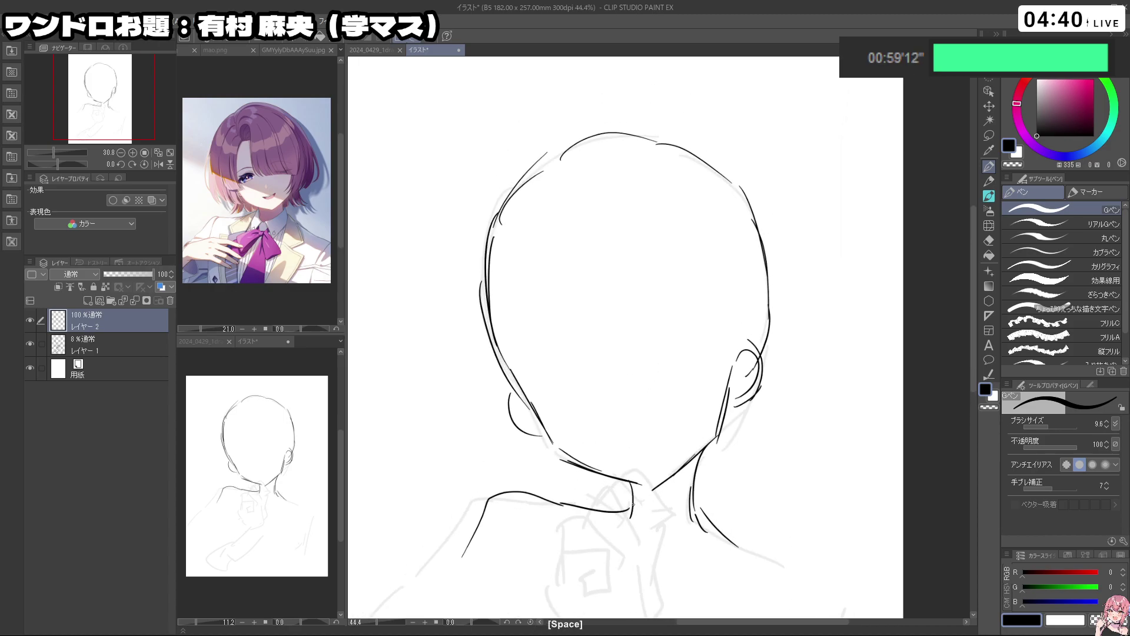
left_click_drag(619, 446, 638, 447)
key("ctrl+z")
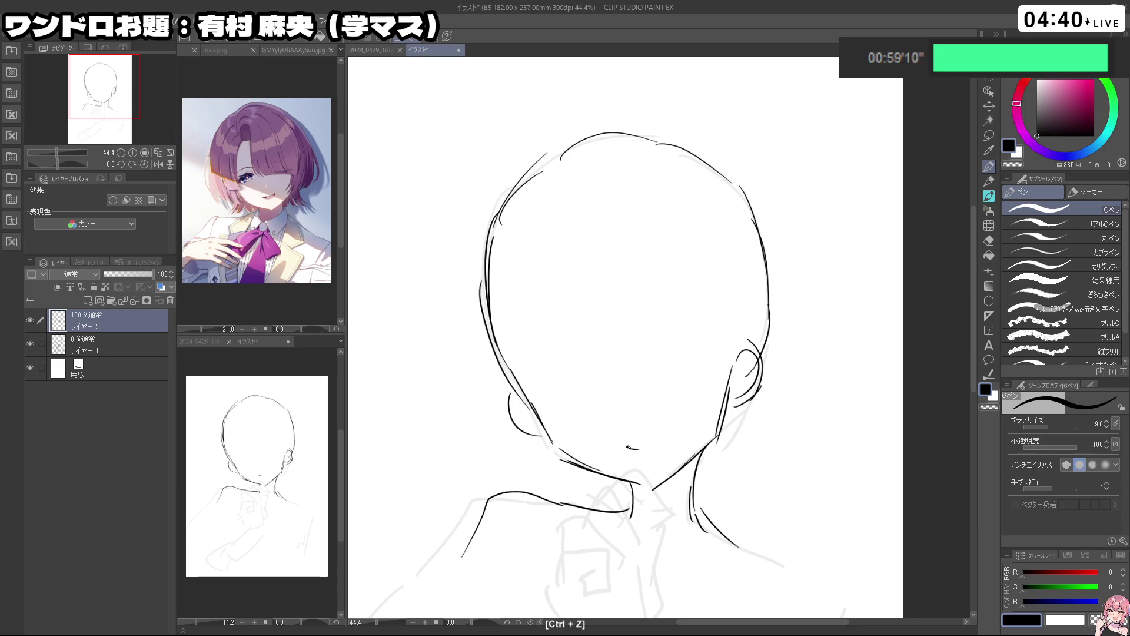
key("ctrl+z")
left_click_drag(650, 441, 662, 434)
key("space")
left_click_drag(549, 373, 572, 391)
key("ctrl+z")
Consult the mao.png reference and draw the left eye with a thick upper lash line and an iris outline
left_click(247, 49)
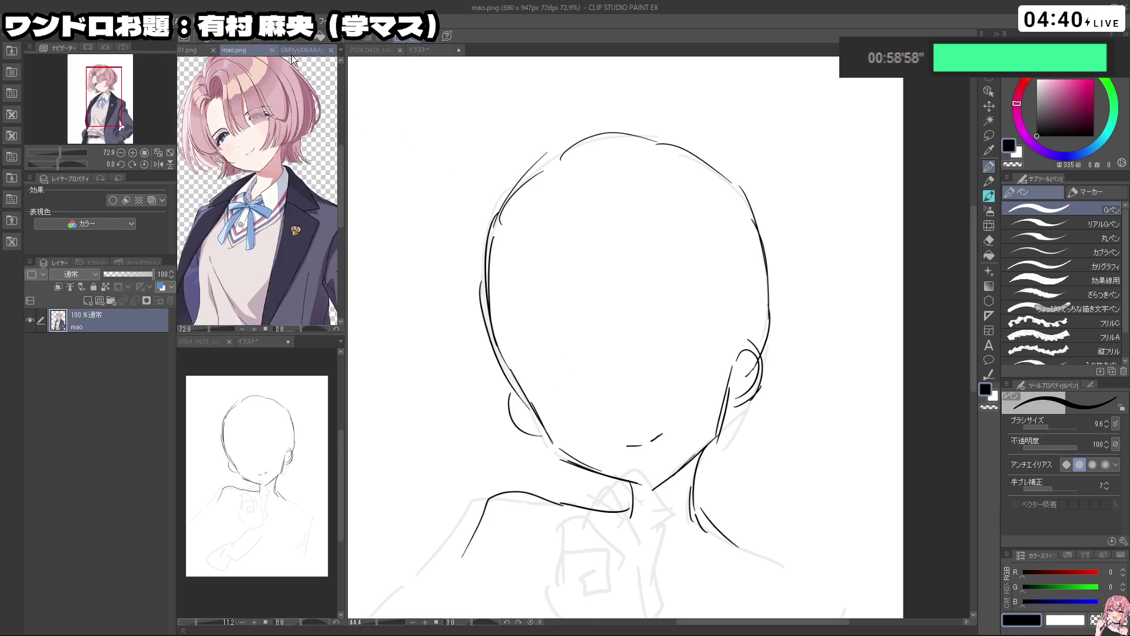
left_click(294, 51)
left_click(551, 386)
key("ctrl+z")
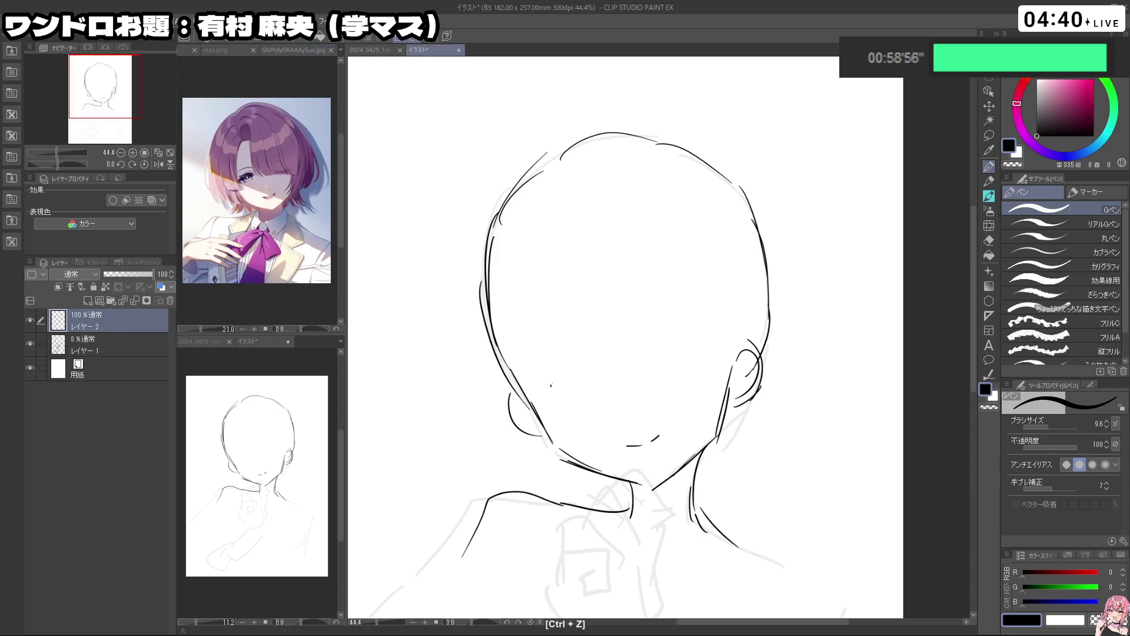
mouse_move(549, 392)
left_mouse_down()
mouse_move(581, 369)
mouse_move(549, 374)
mouse_move(566, 378)
mouse_move(550, 388)
mouse_move(594, 367)
left_mouse_up()
mouse_move(548, 399)
left_mouse_down()
mouse_move(564, 396)
mouse_move(534, 403)
mouse_move(594, 384)
left_mouse_up()
key("ctrl+z")
key("ctrl+z")
key("ctrl+z")
key("ctrl+z")
left_click_drag(590, 372, 566, 396)
key("ctrl+z")
key("ctrl+z")
key("ctrl+z")
key("ctrl+z")
key("ctrl+z")
left_click_drag(569, 395, 599, 380)
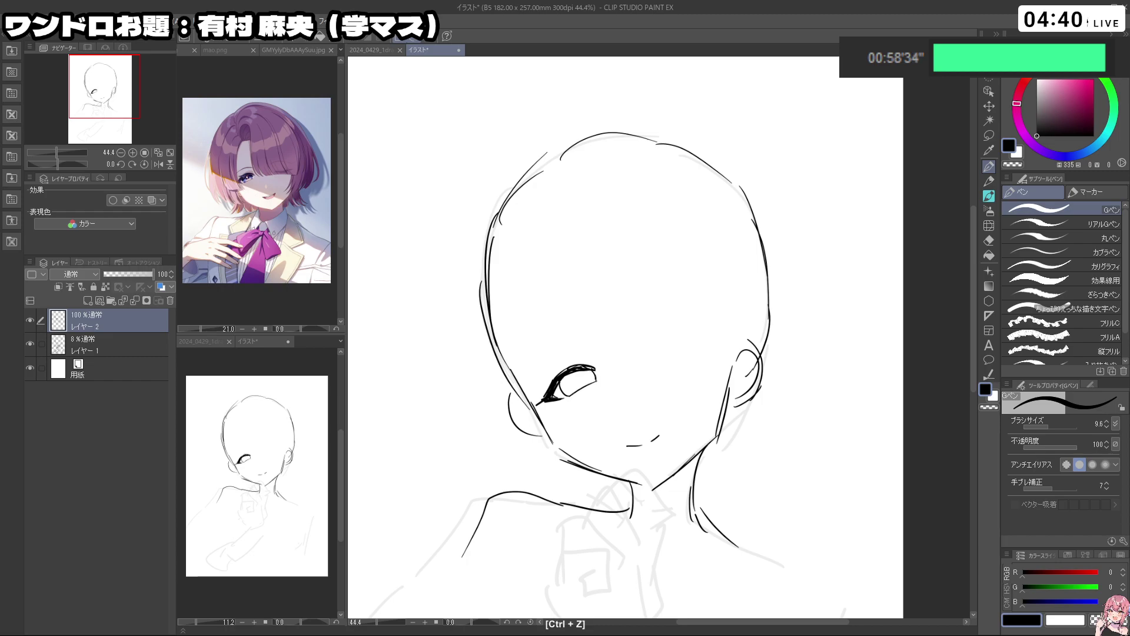
Mark the nose with a small dot above the mouth
left_click_drag(717, 347, 596, 297)
left_click_drag(600, 319, 611, 333)
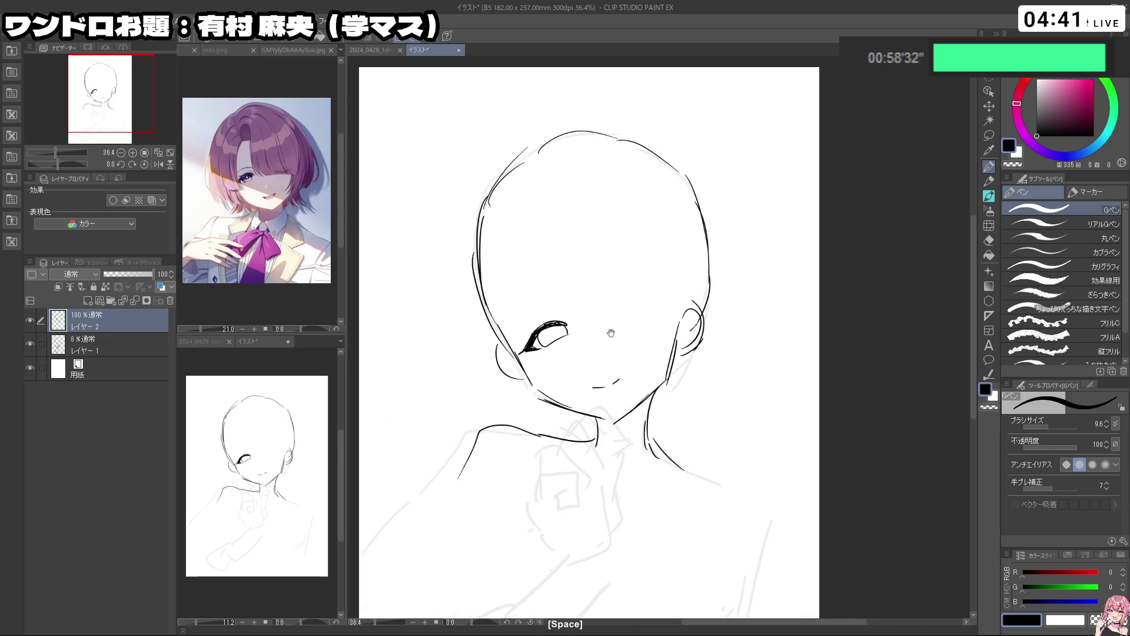
key("ctrl+z")
left_click(589, 360)
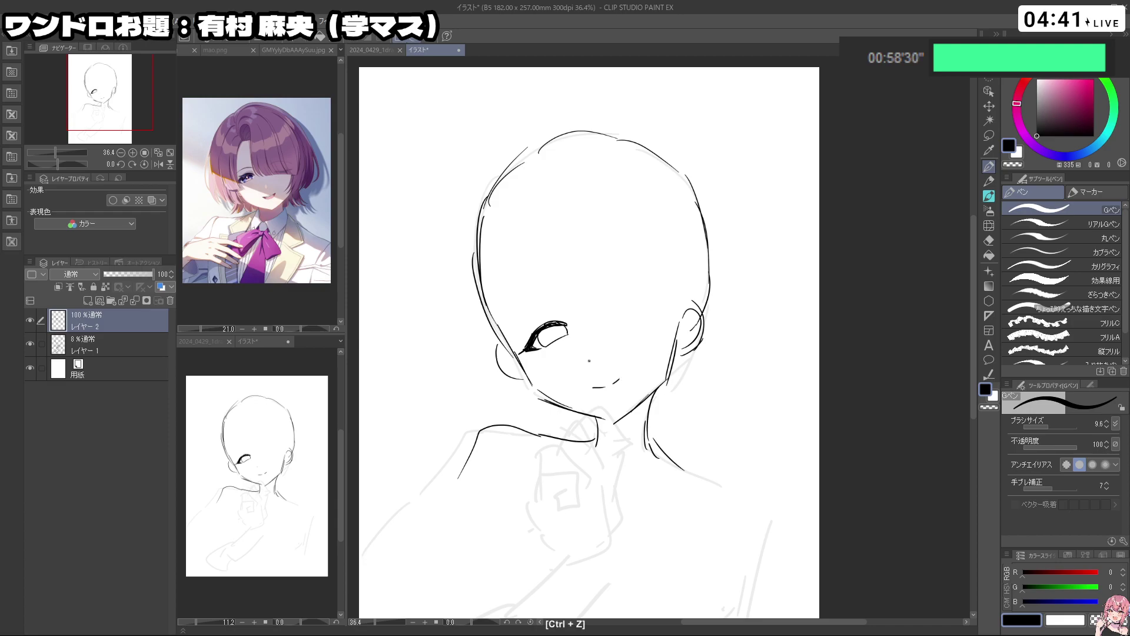
Lasso the left eye, shift it slightly outward and down with a transform, apply it and deselect
left_click_drag(635, 322, 613, 322)
mouse_move(614, 321)
left_mouse_down()
mouse_move(579, 321)
mouse_move(608, 318)
left_mouse_up()
left_click(989, 135)
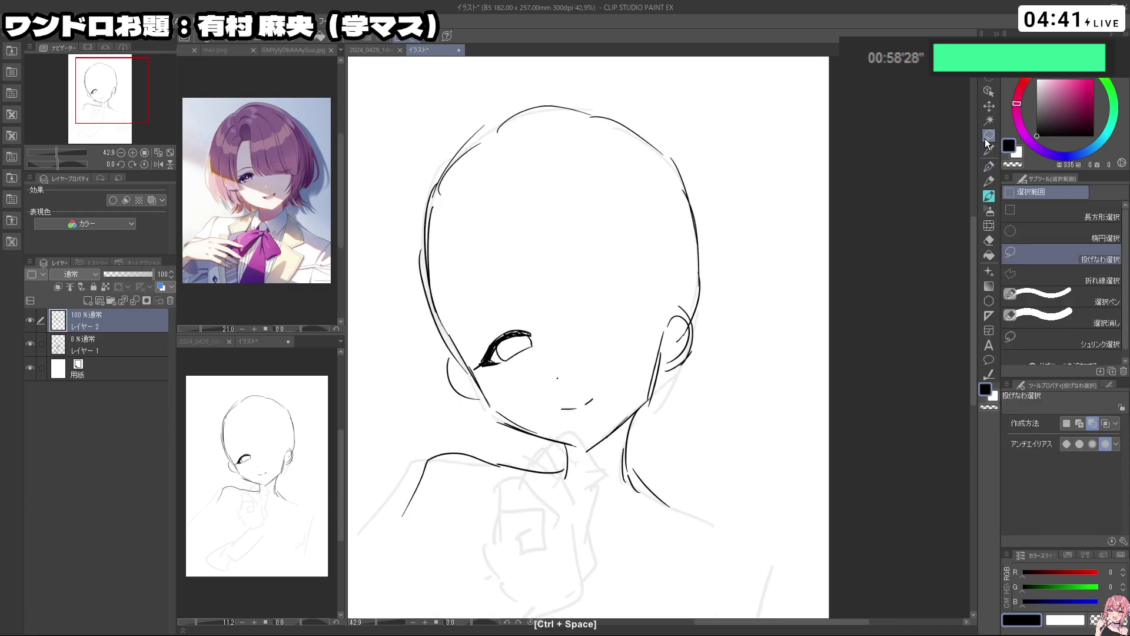
mouse_move(509, 372)
left_mouse_down()
mouse_move(487, 371)
mouse_move(516, 307)
mouse_move(530, 360)
left_mouse_up()
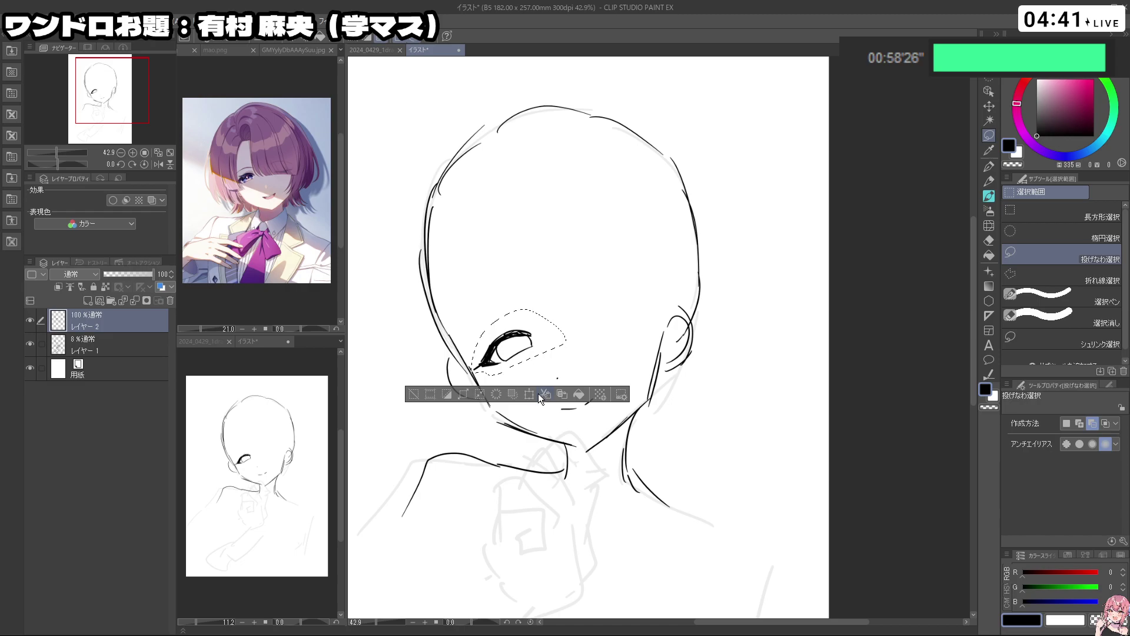
left_click(538, 393)
key("Return")
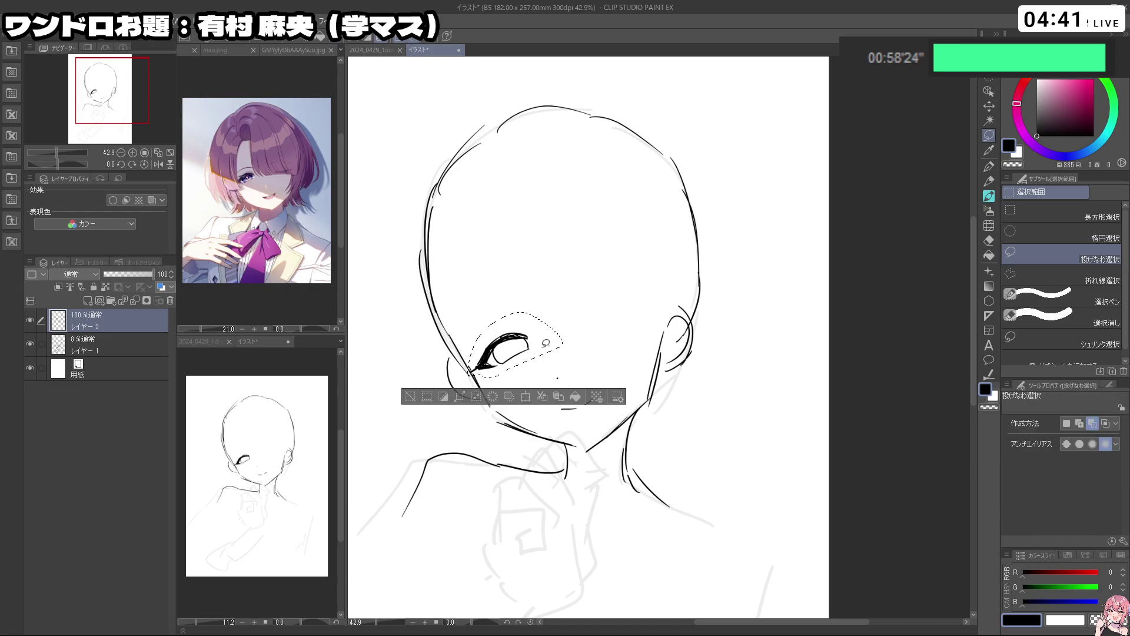
key("ctrl+d")
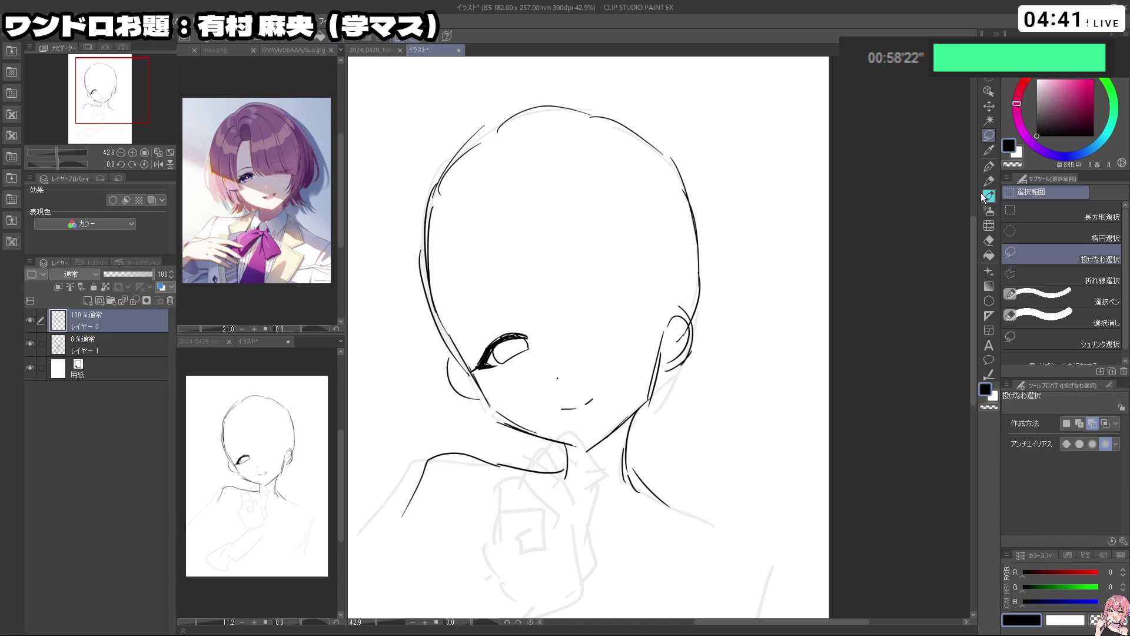
Refine the inner end of the left eye's upper lash line with the G-pen on the rotated canvas
left_click(988, 167)
left_click_drag(511, 331, 536, 339)
key("ctrl+z")
key("shift+space")
mouse_move(765, 365)
left_mouse_down()
mouse_move(752, 388)
mouse_move(698, 415)
mouse_move(757, 352)
mouse_move(691, 413)
mouse_move(699, 418)
left_mouse_up()
key("ctrl+z")
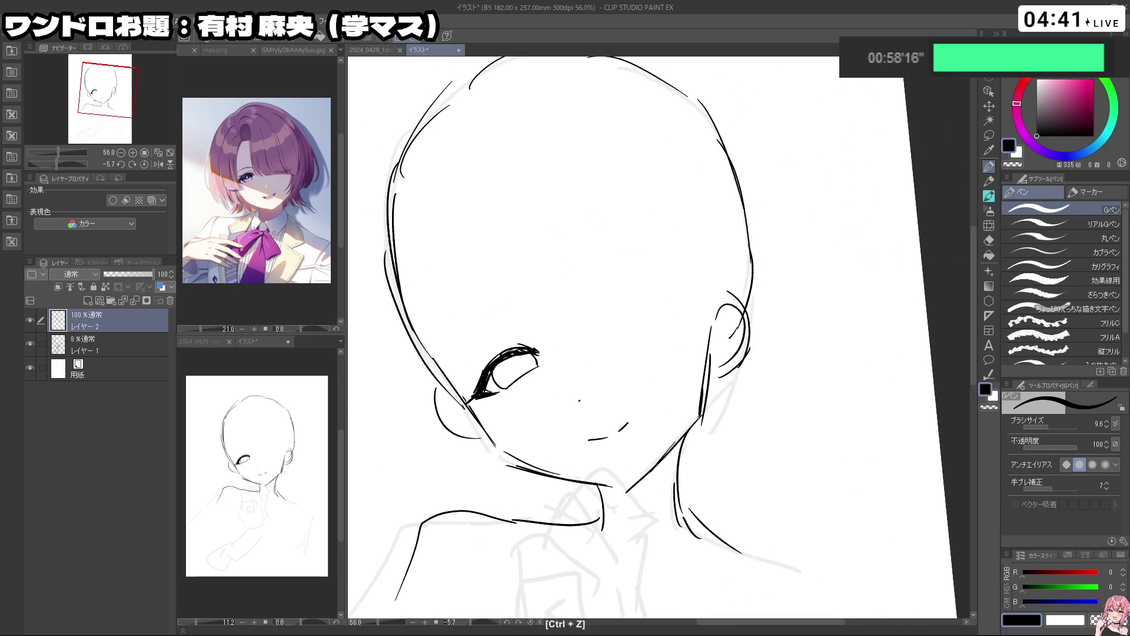
Draw the arched upper lash line of the right eye, thickening it with overlapping strokes
key("shift+space")
key("ctrl+z")
left_click_drag(604, 323, 673, 310)
mouse_move(602, 322)
left_mouse_down()
mouse_move(628, 308)
mouse_move(683, 313)
left_mouse_up()
key("ctrl+z")
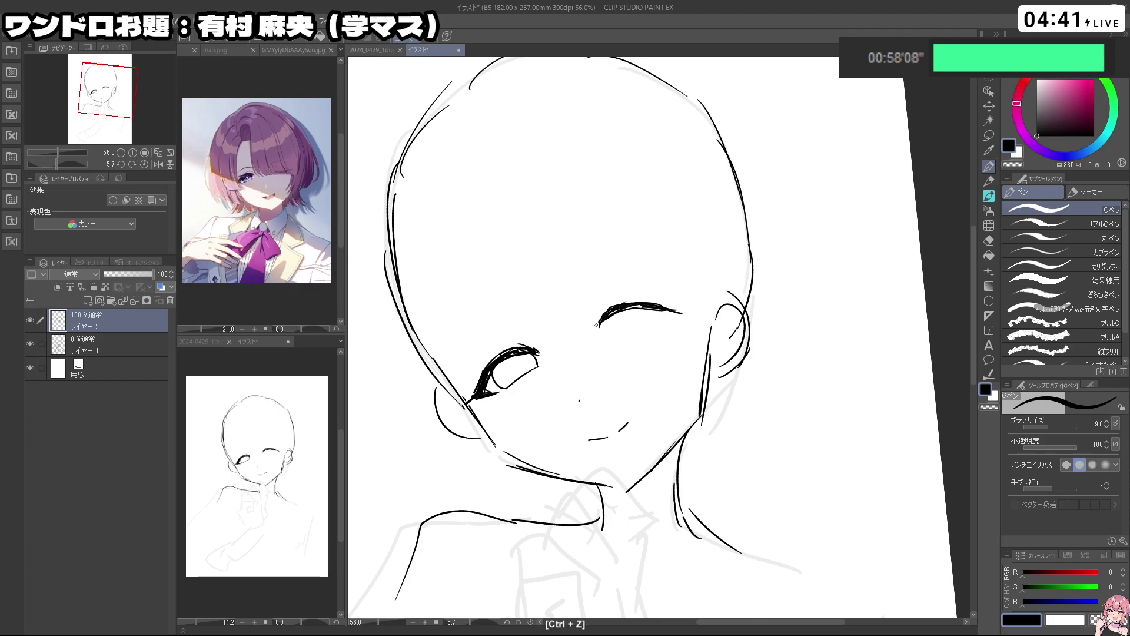
Refine the right eye's upper lash line, retrying strokes and adding short marks at its outer end
left_click_drag(611, 305, 658, 307)
key("ctrl+z")
key("ctrl+z")
key("ctrl+z")
mouse_move(607, 319)
left_mouse_down()
mouse_move(615, 335)
mouse_move(647, 329)
mouse_move(642, 309)
left_mouse_up()
key("ctrl+z")
key("ctrl+z")
left_click_drag(773, 334, 725, 338)
left_click_drag(725, 339, 720, 363)
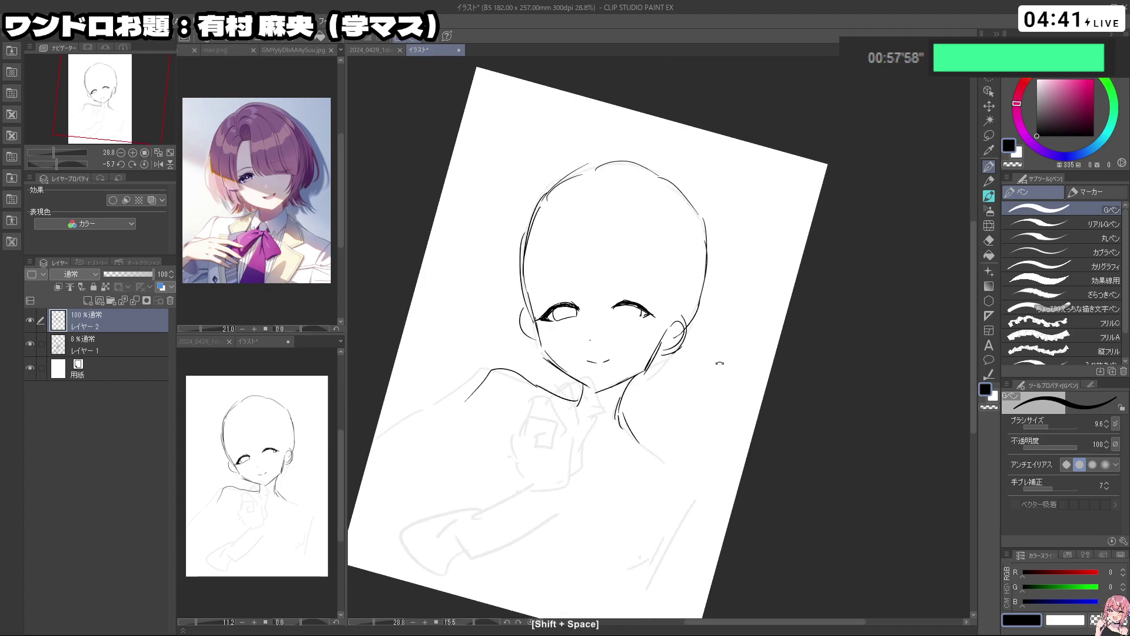
Lasso the right eye, widen it slightly outward with a transform, apply it and deselect
scroll(720, 363, "up", 3)
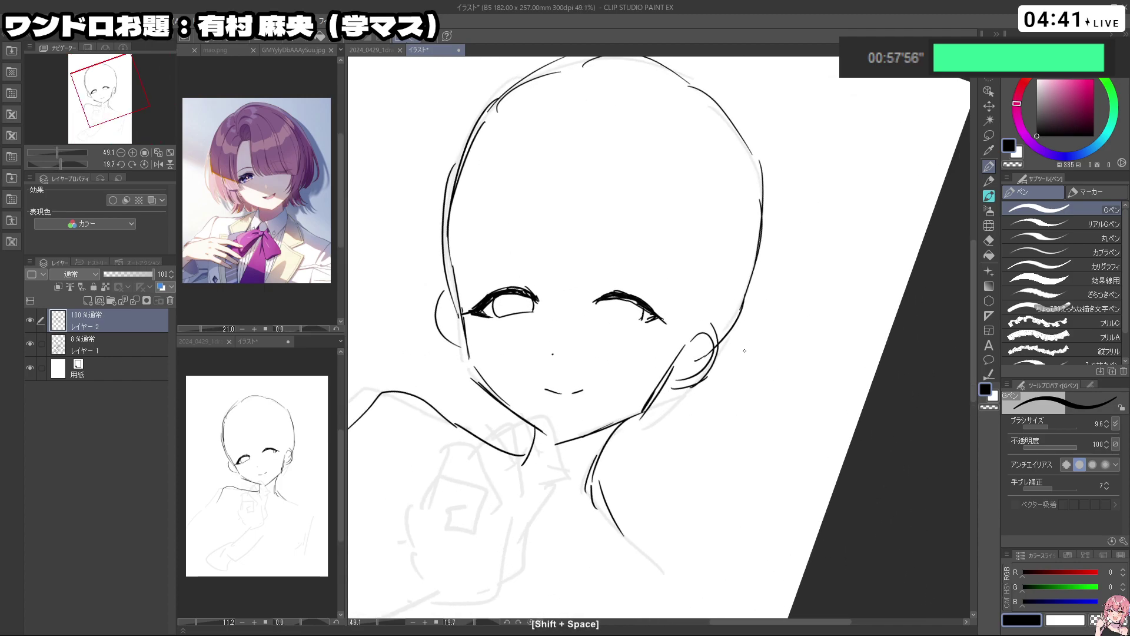
left_click_drag(709, 362, 706, 366)
left_click(989, 134)
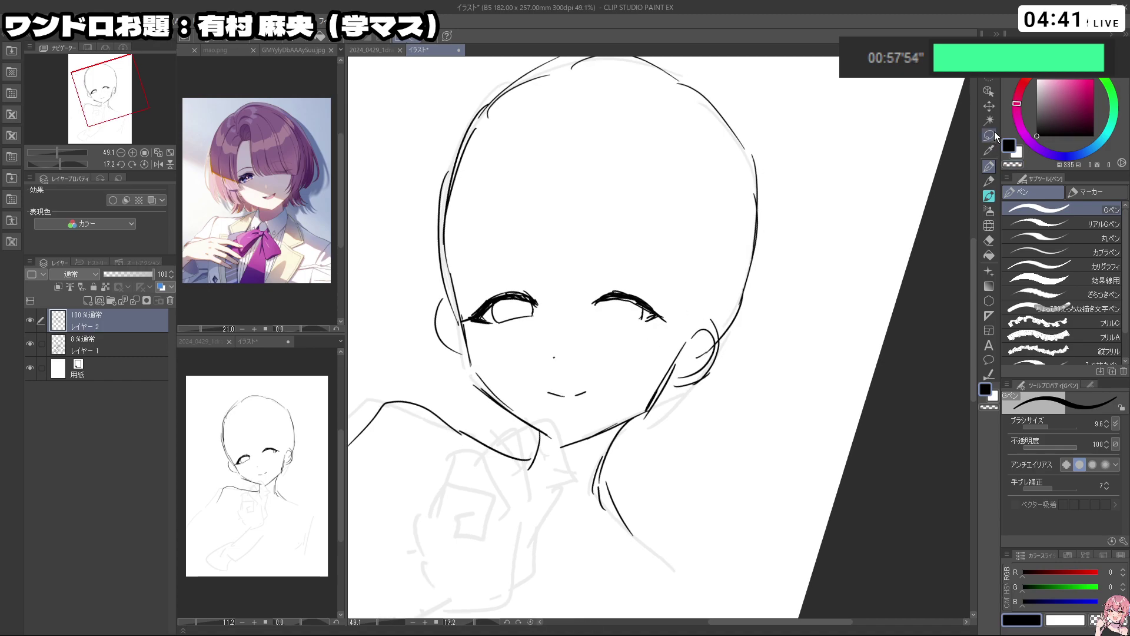
left_click_drag(683, 304, 689, 361)
left_click(641, 371)
left_click(605, 382)
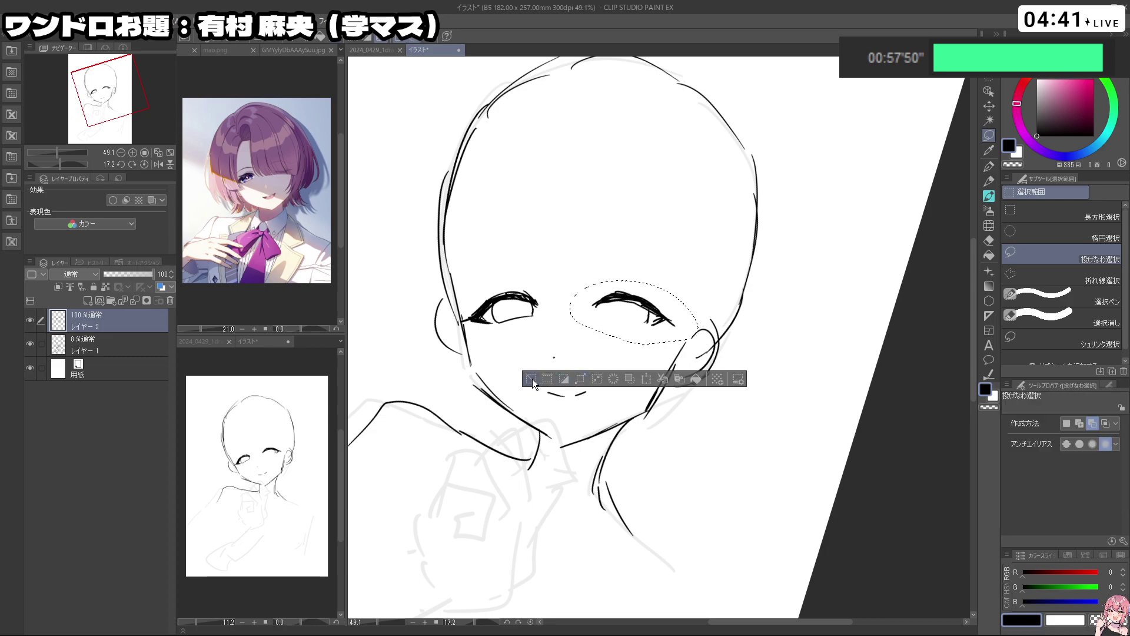
left_click(533, 381)
Draw the iris sides and lower edge beneath the right eye's upper lash line with the G-pen
left_click_drag(771, 372, 763, 359)
left_click(989, 166)
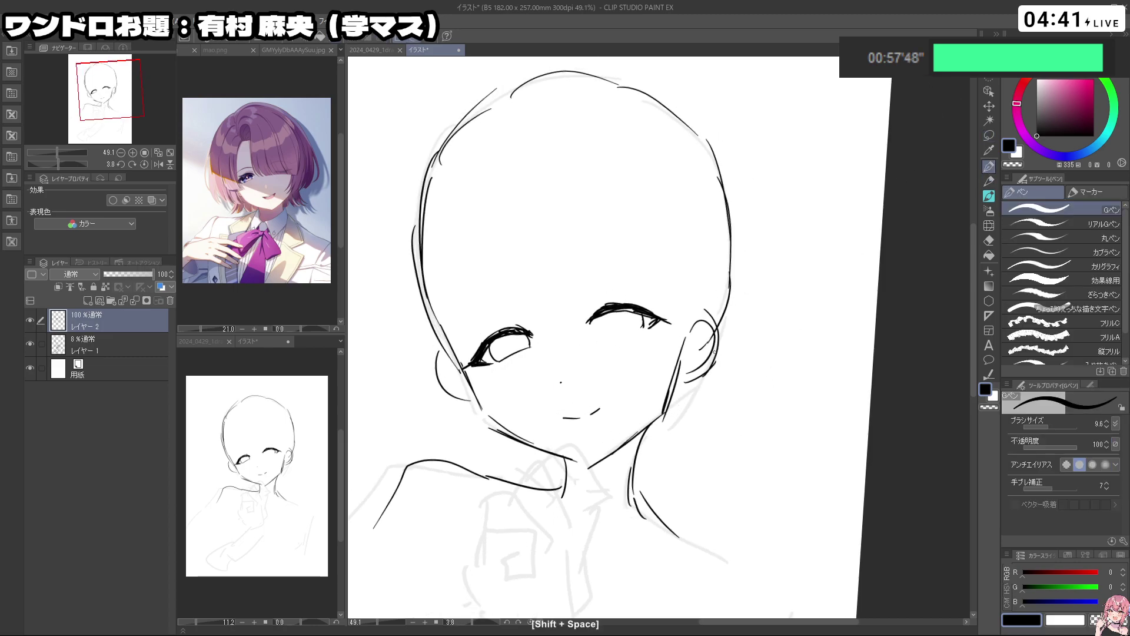
key("ctrl+z")
key("c")
key("c")
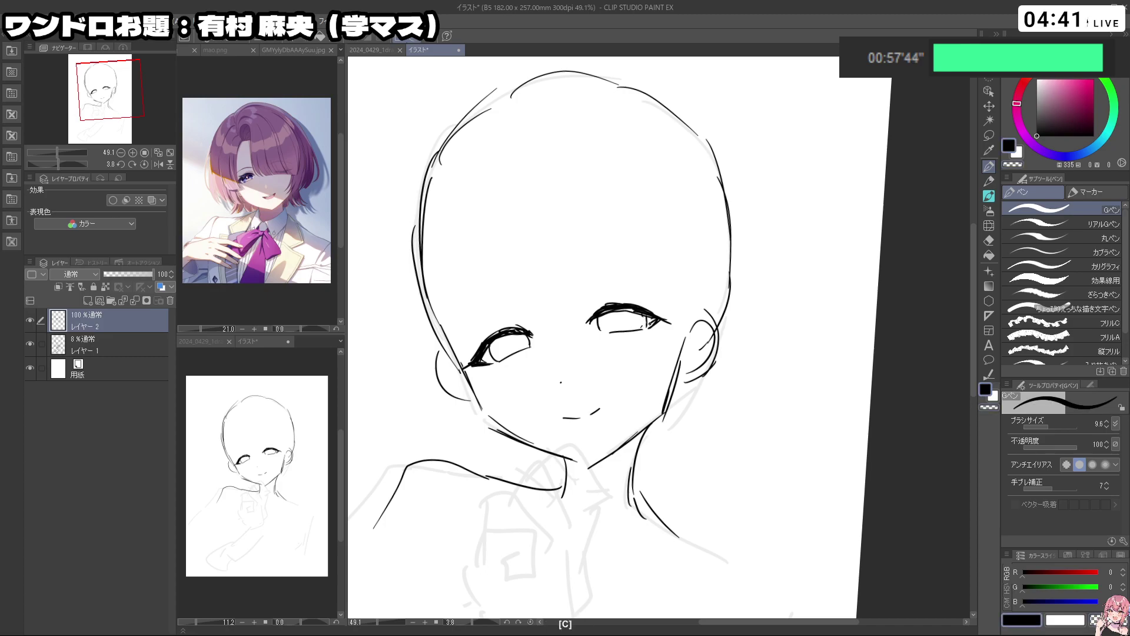
key("ctrl+z")
left_click_drag(646, 329, 617, 340)
left_click_drag(618, 342, 712, 335)
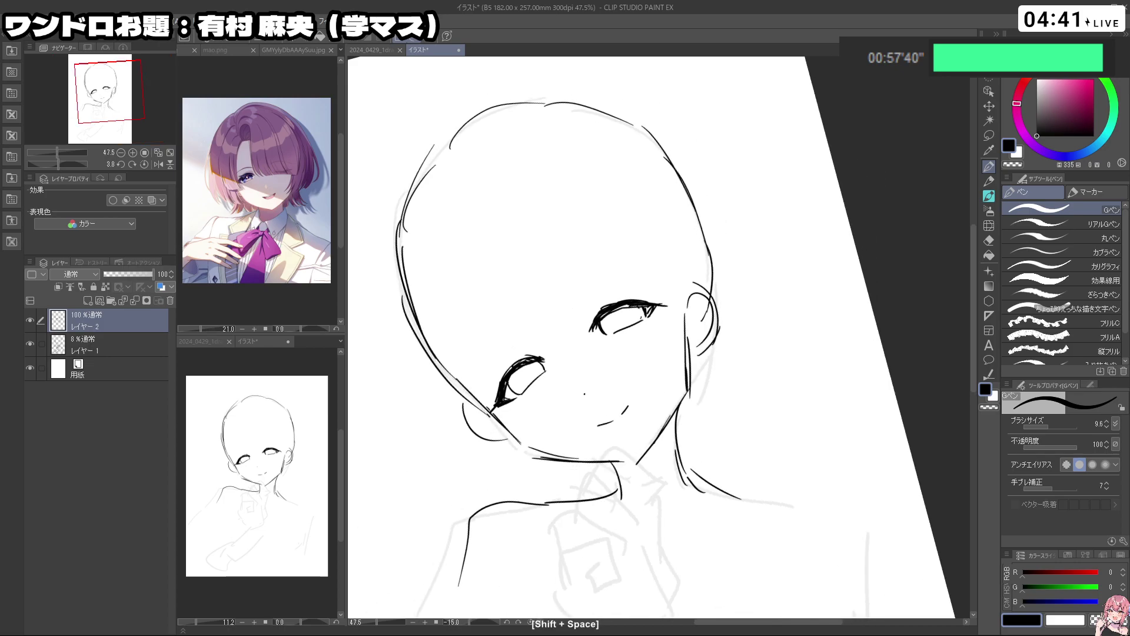
Erase the right iris's lower outline with transparent colour, redraw it as a closed shape and tidy the eye's outer corner
left_click_drag(712, 425, 759, 355)
key("c")
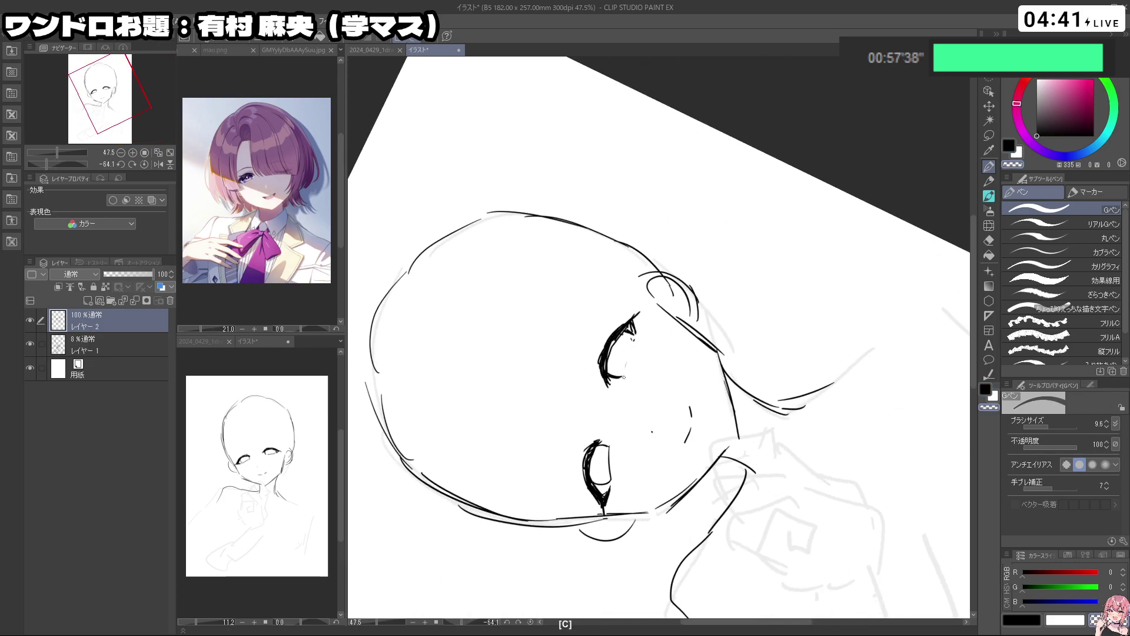
key("c")
key("c")
key("c")
key("ctrl+z")
left_click_drag(632, 341, 622, 376)
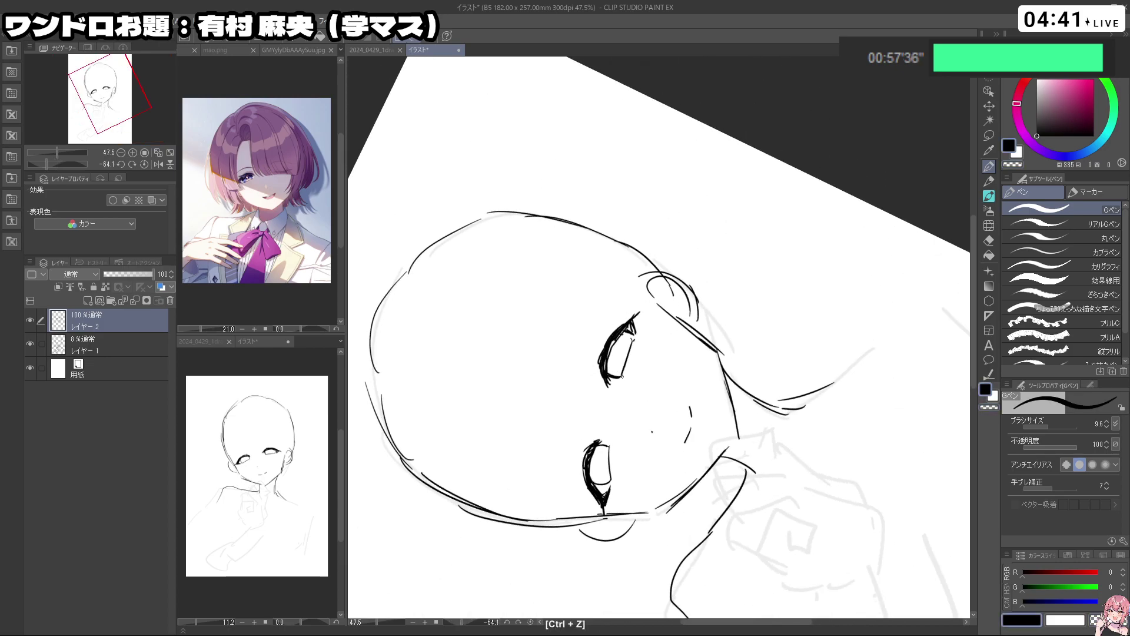
key("c")
key("c")
key("ctrl+z")
key("c")
key("c")
key("c")
key("c")
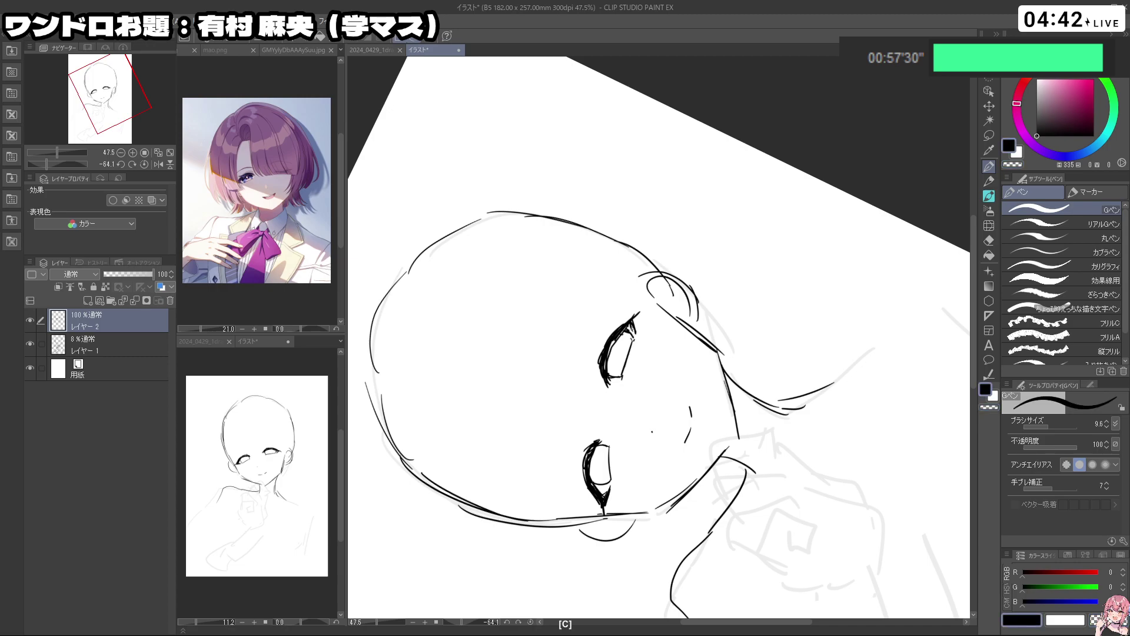
Thicken the right eye's upper lash line with overlapping strokes into a solid black arch
key("shift+space")
mouse_move(783, 338)
left_mouse_down()
mouse_move(724, 439)
mouse_move(686, 465)
mouse_move(694, 456)
left_mouse_up()
key("ctrl+space")
left_click_drag(659, 364, 589, 348)
key("space")
key("ctrl+space")
key("shift+space")
left_click_drag(630, 386, 704, 334)
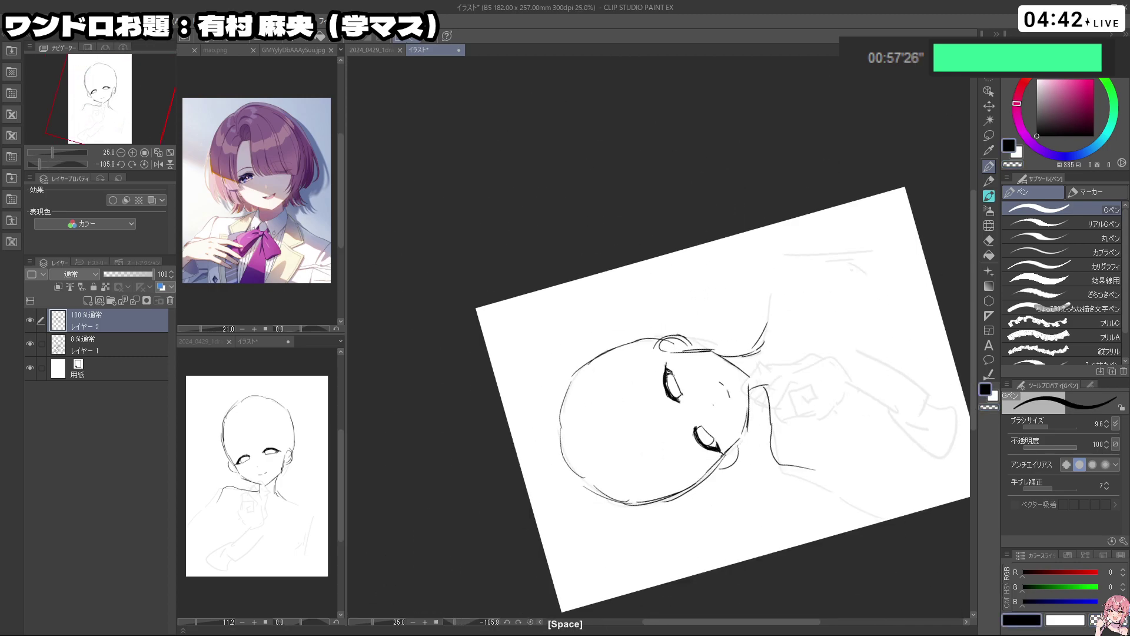
key("ctrl+space")
left_click_drag(664, 388, 686, 389)
key("shift+space")
scroll(709, 413, "up", 3)
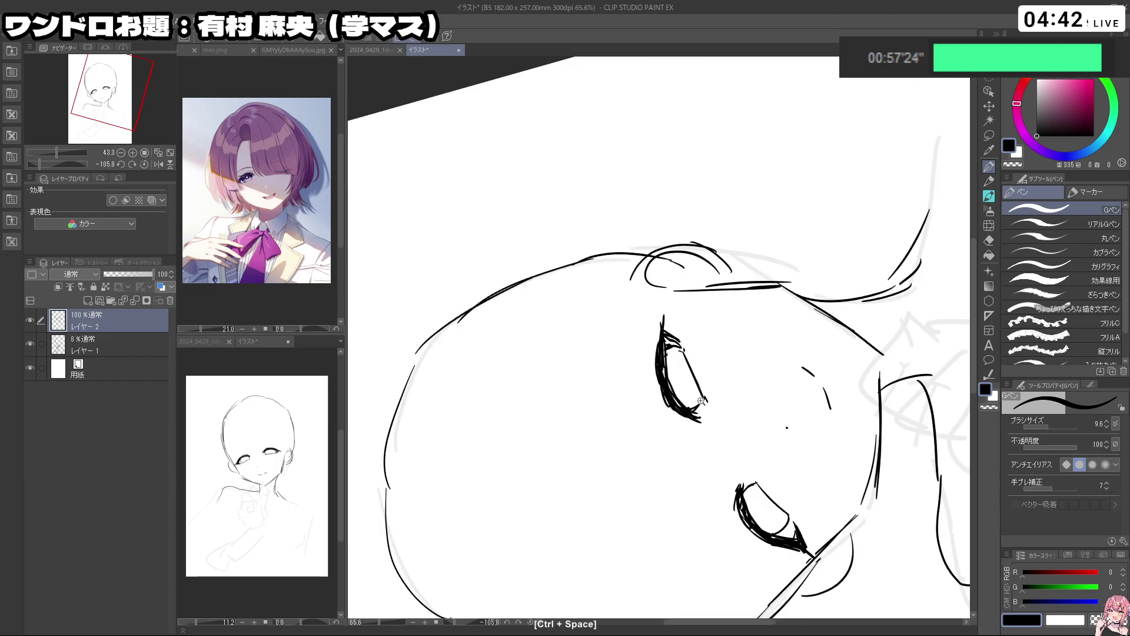
key("c")
left_click_drag(665, 336, 665, 411)
key("c")
key("ctrl+z")
left_click_drag(651, 362, 687, 421)
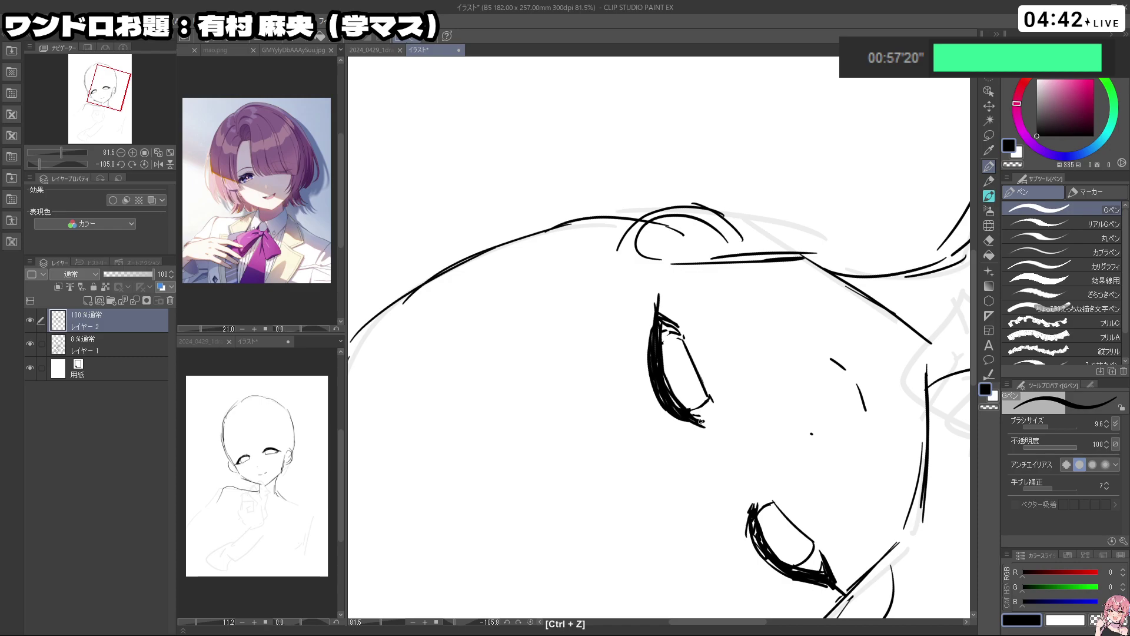
key("ctrl+space")
left_click_drag(768, 371, 700, 377)
key("space")
left_click_drag(754, 430, 700, 332)
key("ctrl+space")
left_click_drag(700, 333, 735, 337)
mouse_move(714, 291)
left_mouse_down()
mouse_move(717, 313)
mouse_move(695, 339)
left_mouse_up()
key("ctrl+z")
Redraw the left face contour from the temple past the eye's outer corner down to the cheek
key("ctrl+space")
key("shift+space")
left_click_drag(659, 430, 771, 309)
mouse_move(737, 410)
left_mouse_down()
mouse_move(759, 351)
mouse_move(659, 253)
mouse_move(742, 401)
left_mouse_up()
key("space")
key("ctrl+space")
left_click_drag(726, 464, 693, 360)
key("shift+space")
left_click_drag(667, 471, 661, 471)
key("ctrl+space")
left_click_drag(517, 273, 549, 273)
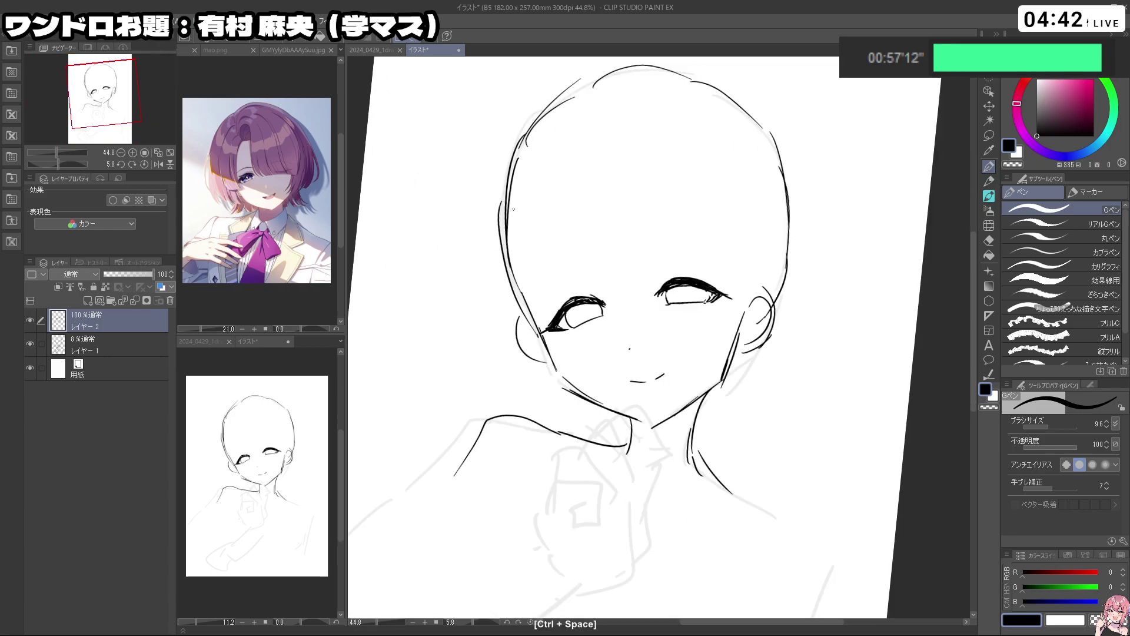
key("ctrl+z")
mouse_move(508, 237)
left_mouse_down()
mouse_move(555, 350)
mouse_move(543, 320)
left_mouse_up()
key("ctrl+z")
key("ctrl+z")
left_click_drag(518, 284, 549, 344)
key("ctrl+z")
key("ctrl+z")
left_click_drag(528, 307, 554, 349)
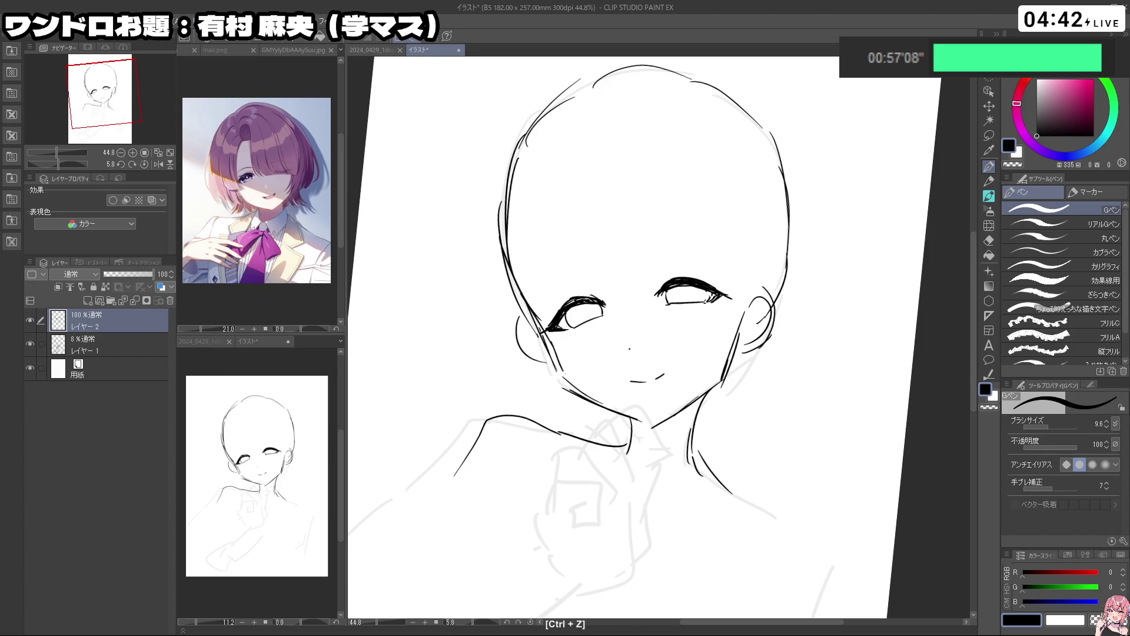
Erase the overlapping left cheek lines and redraw the rounded cheek and jaw down to a joined chin point
key("shift+space")
mouse_move(603, 405)
left_mouse_down()
mouse_move(676, 423)
mouse_move(716, 271)
mouse_move(577, 368)
mouse_move(603, 414)
left_mouse_up()
key("ctrl+z")
key("ctrl+z")
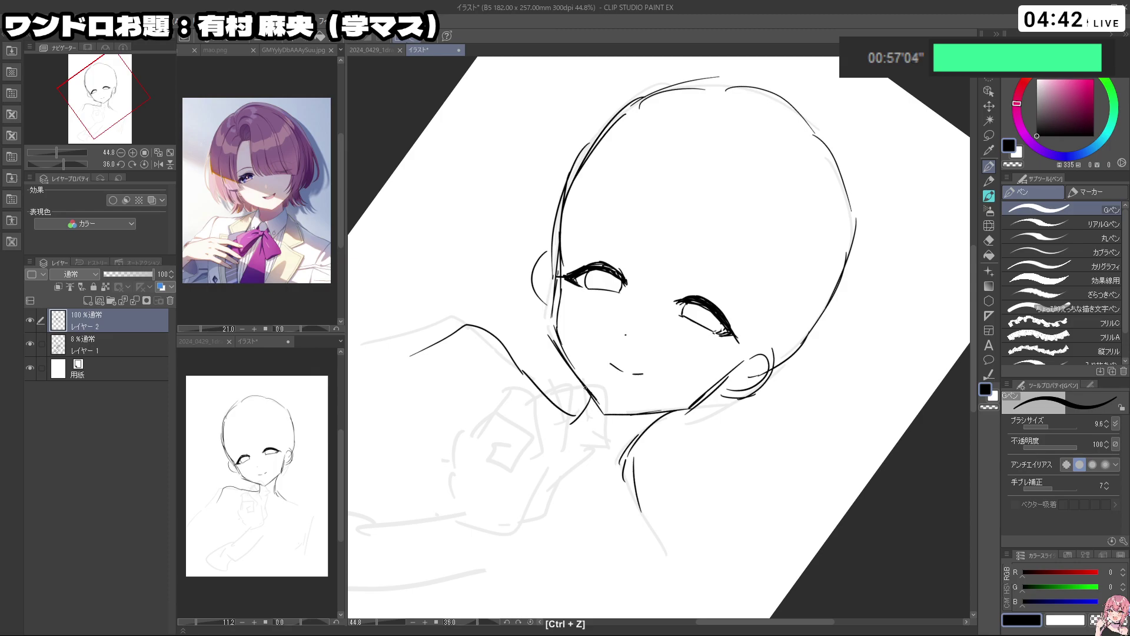
key("c")
mouse_move(558, 333)
left_mouse_down()
mouse_move(573, 366)
mouse_move(559, 354)
mouse_move(671, 449)
mouse_move(557, 379)
left_mouse_up()
key("c")
key("ctrl+z")
key("shift+space")
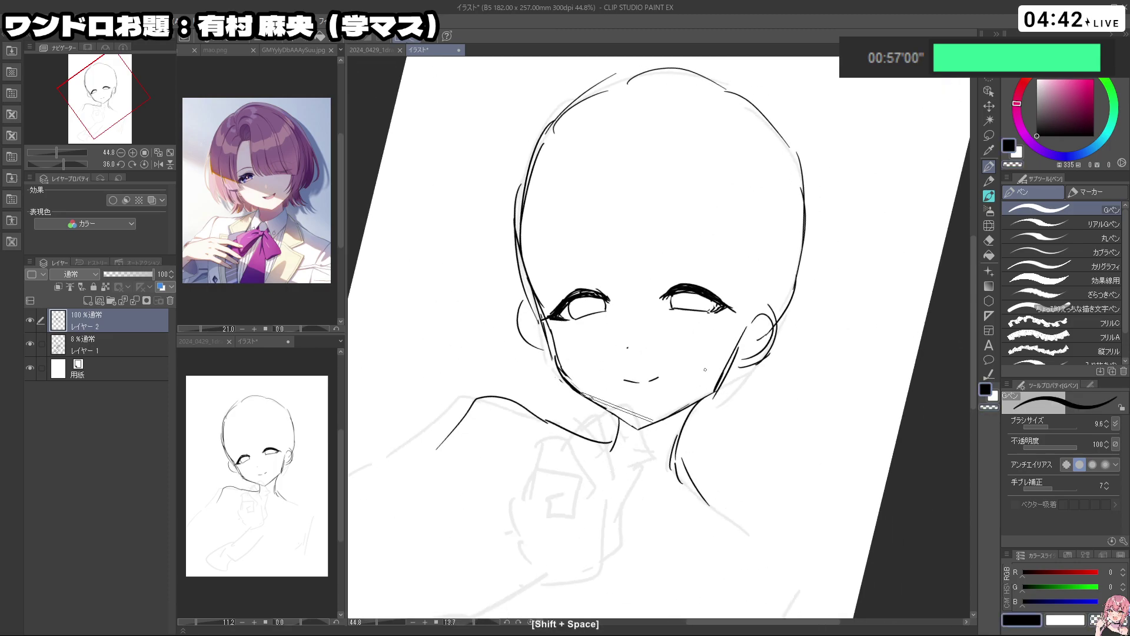
Thin out the right jawline below the ear using transparent colour and connect it toward the chin
key("c")
left_click_drag(719, 384, 723, 364)
key("c")
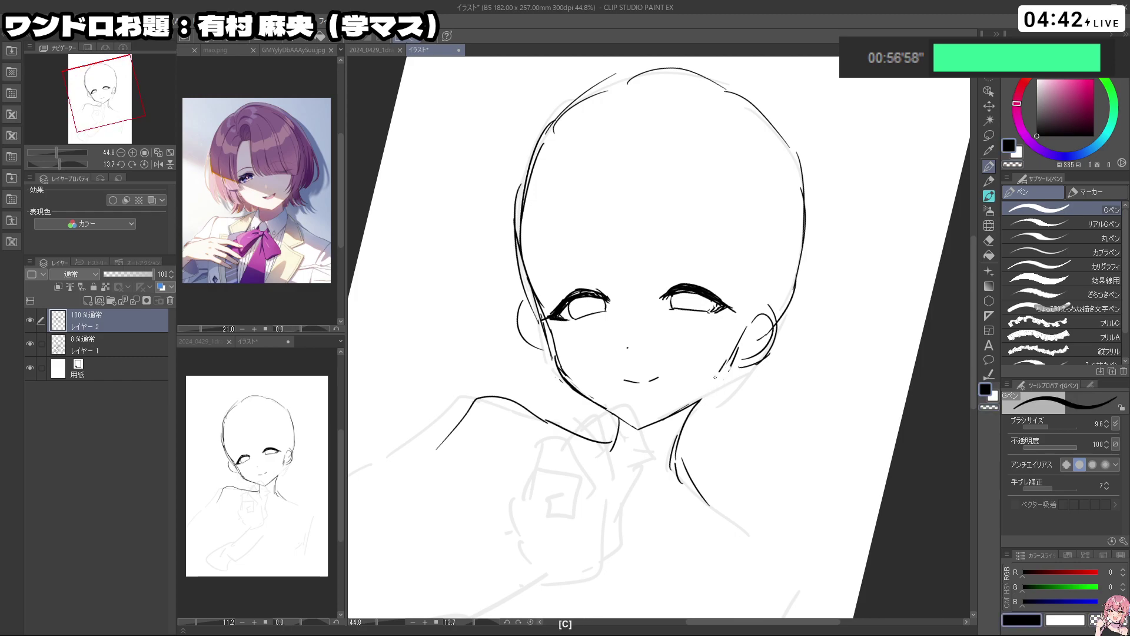
key("ctrl+z")
left_click_drag(691, 436, 686, 373)
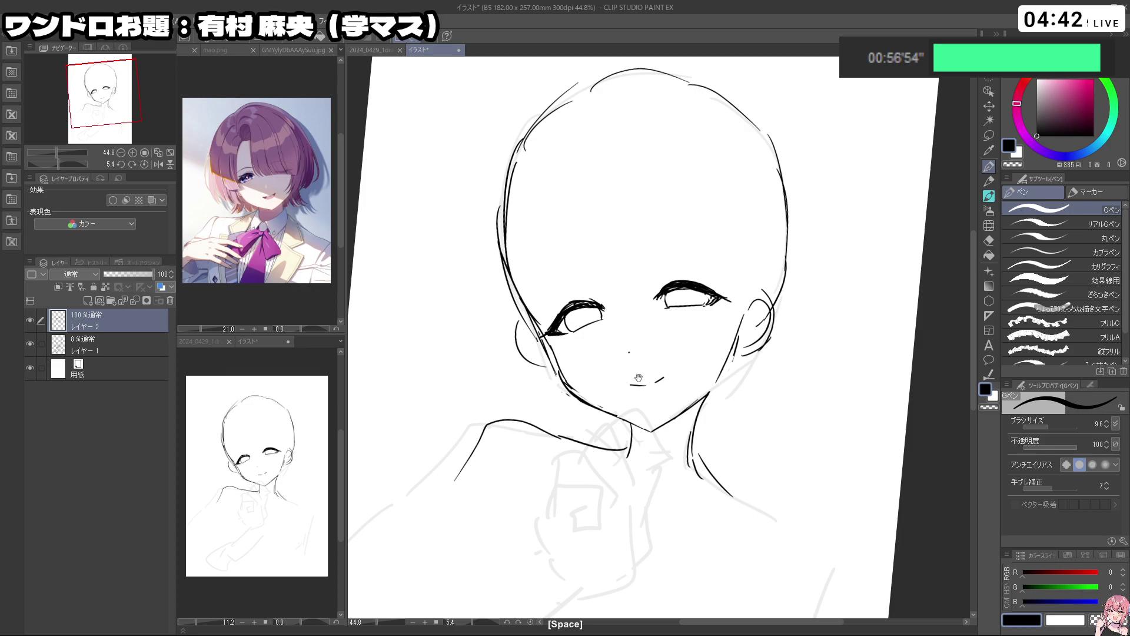
Draw a small curved pupil inside the iris of each eye
left_click_drag(579, 318, 589, 316)
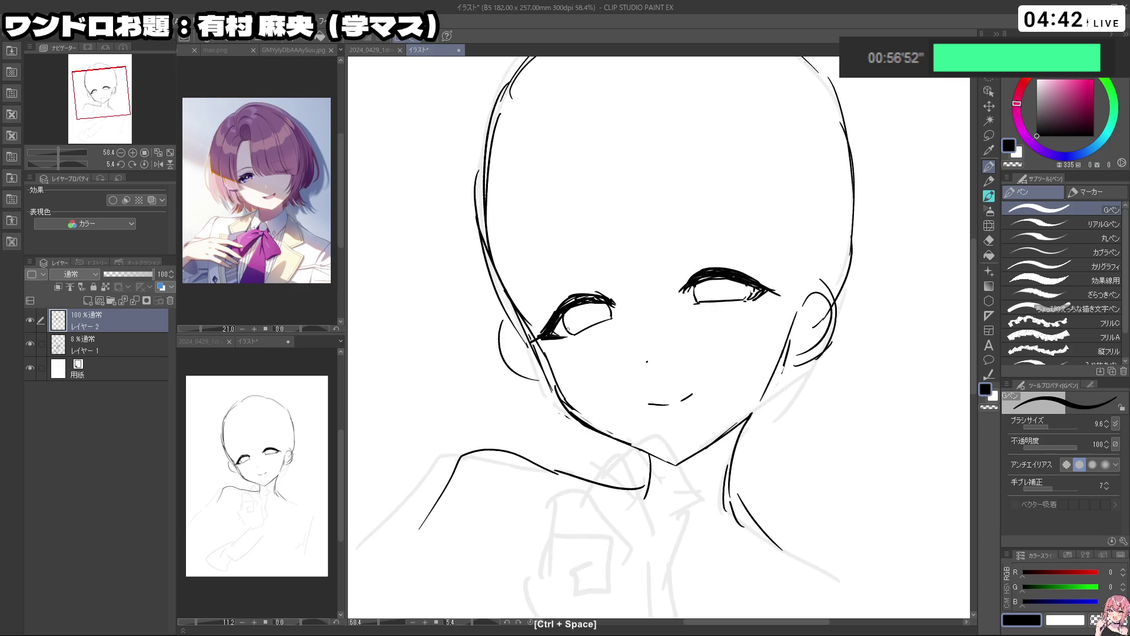
key("ctrl+z")
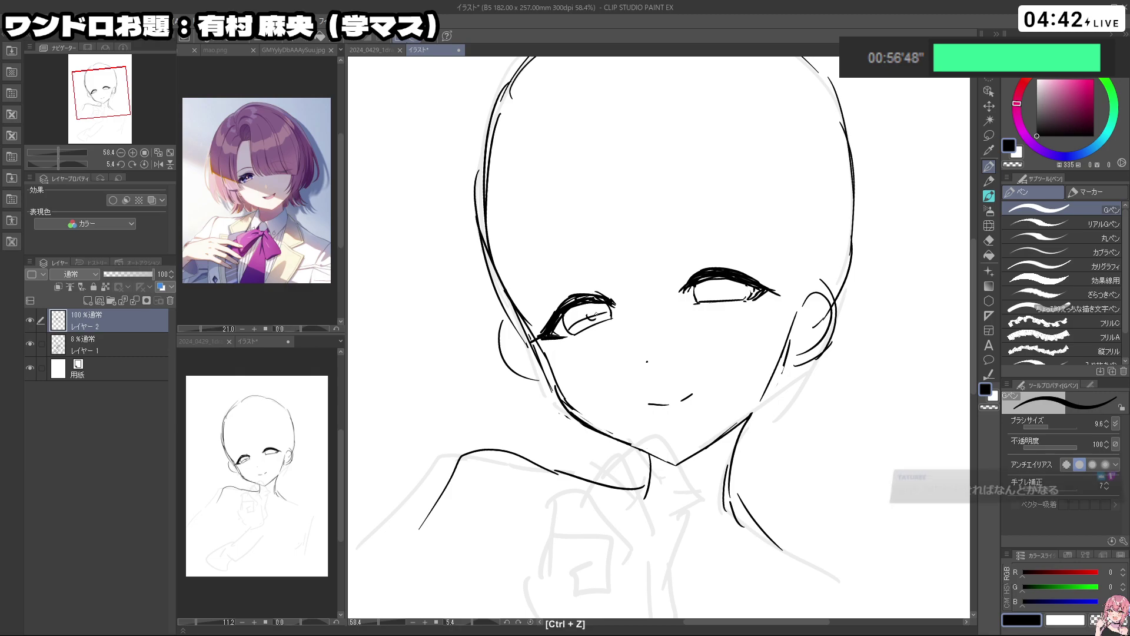
mouse_move(700, 292)
left_mouse_down()
mouse_move(755, 296)
mouse_move(700, 288)
left_mouse_up()
key("c")
key("c")
Hatch the upper part of both irises dark, leaving a lighter strip along their lower edges
mouse_move(644, 388)
left_mouse_down()
mouse_move(721, 381)
mouse_move(711, 285)
left_mouse_up()
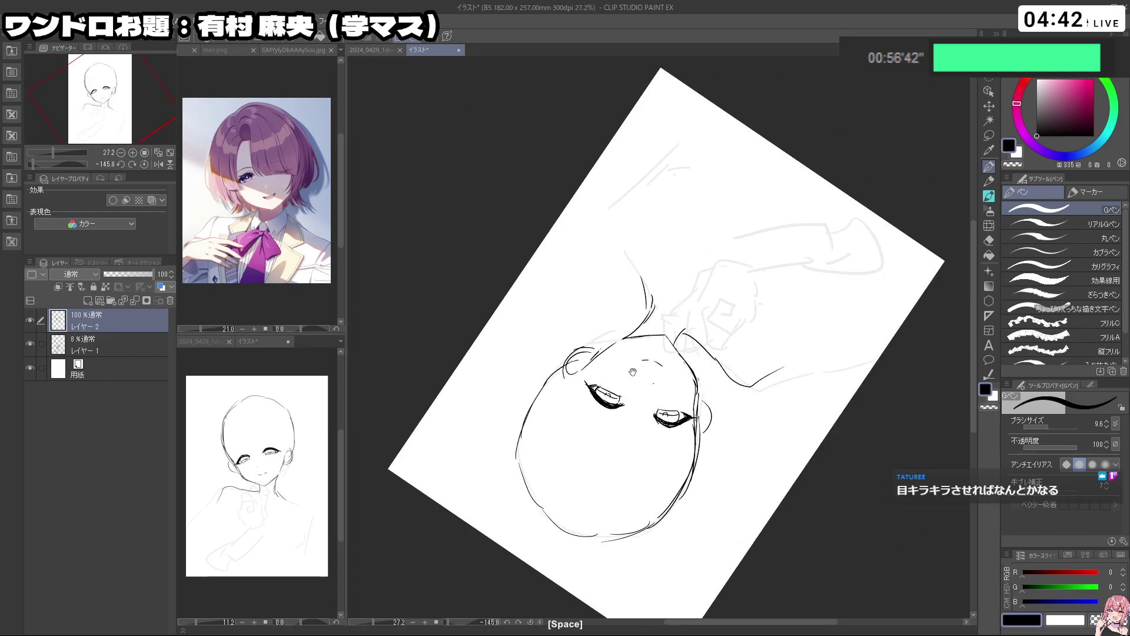
left_click_drag(625, 378, 750, 375)
key("c")
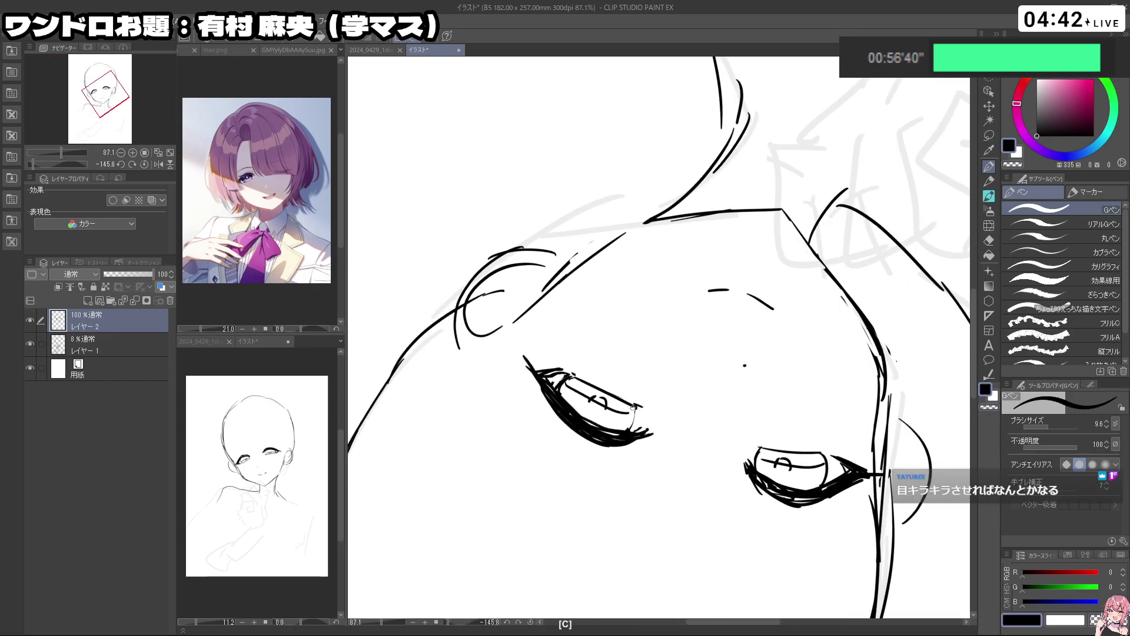
key("ctrl+z")
mouse_move(560, 395)
left_mouse_down()
mouse_move(642, 441)
mouse_move(608, 399)
left_mouse_up()
left_click_drag(609, 398, 724, 263)
mouse_move(730, 368)
left_mouse_down()
mouse_move(739, 347)
mouse_move(732, 374)
left_mouse_up()
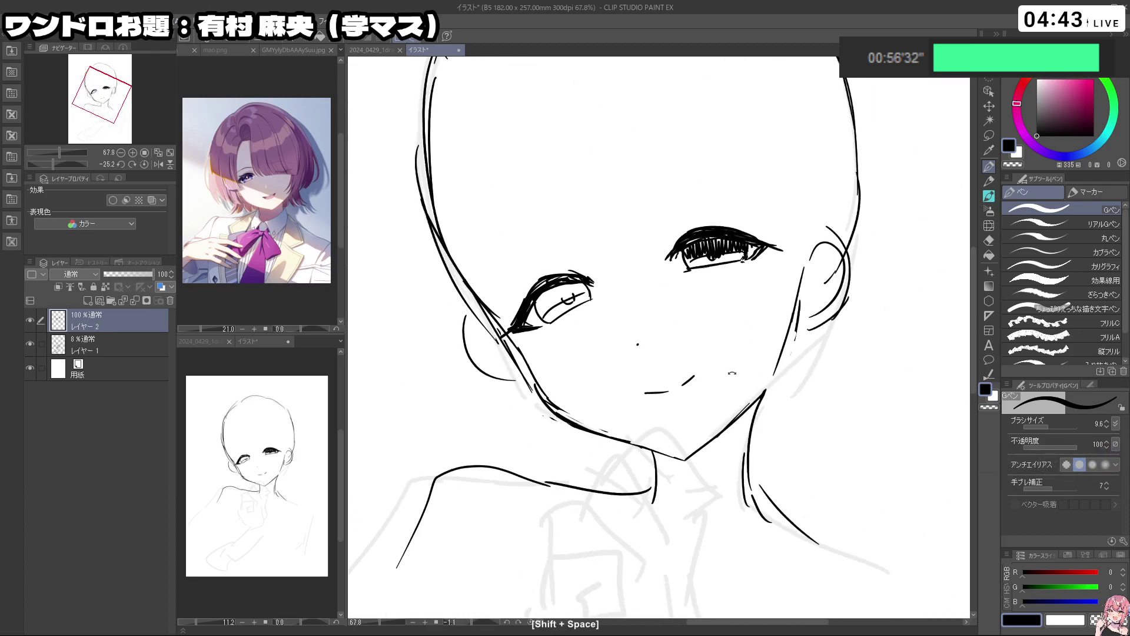
mouse_move(537, 317)
left_mouse_down()
mouse_move(546, 292)
mouse_move(568, 304)
mouse_move(569, 289)
left_mouse_up()
left_click_drag(684, 260, 697, 297)
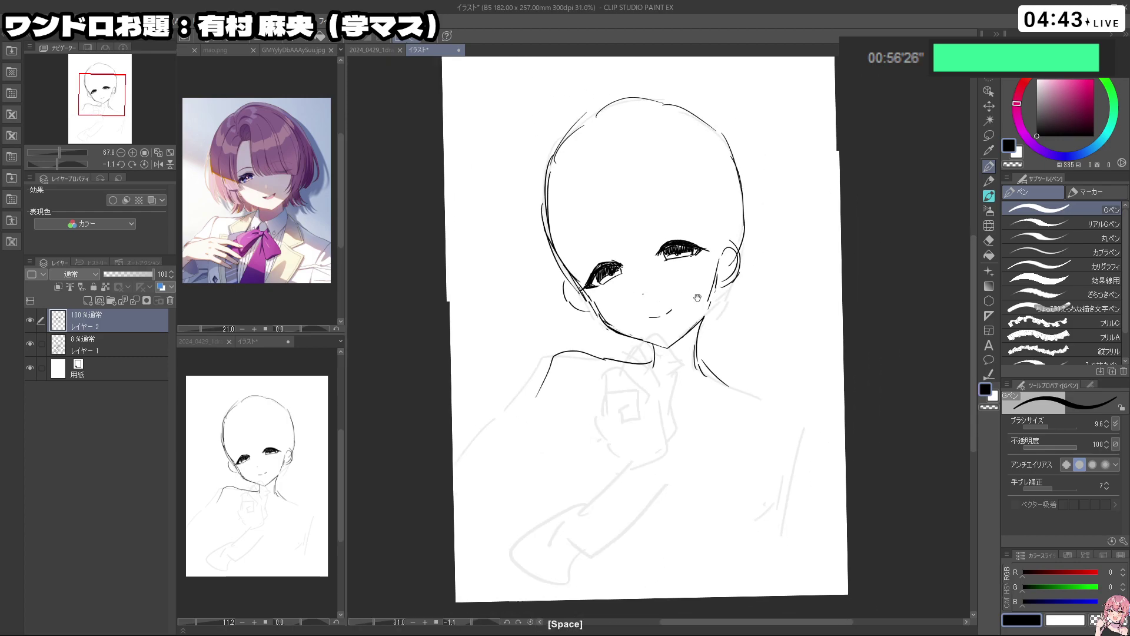
Clean up the hatching along the lower edges of both irises with transparent colour
mouse_move(601, 378)
left_mouse_down()
mouse_move(676, 407)
mouse_move(694, 402)
left_mouse_up()
left_click_drag(579, 372, 615, 374)
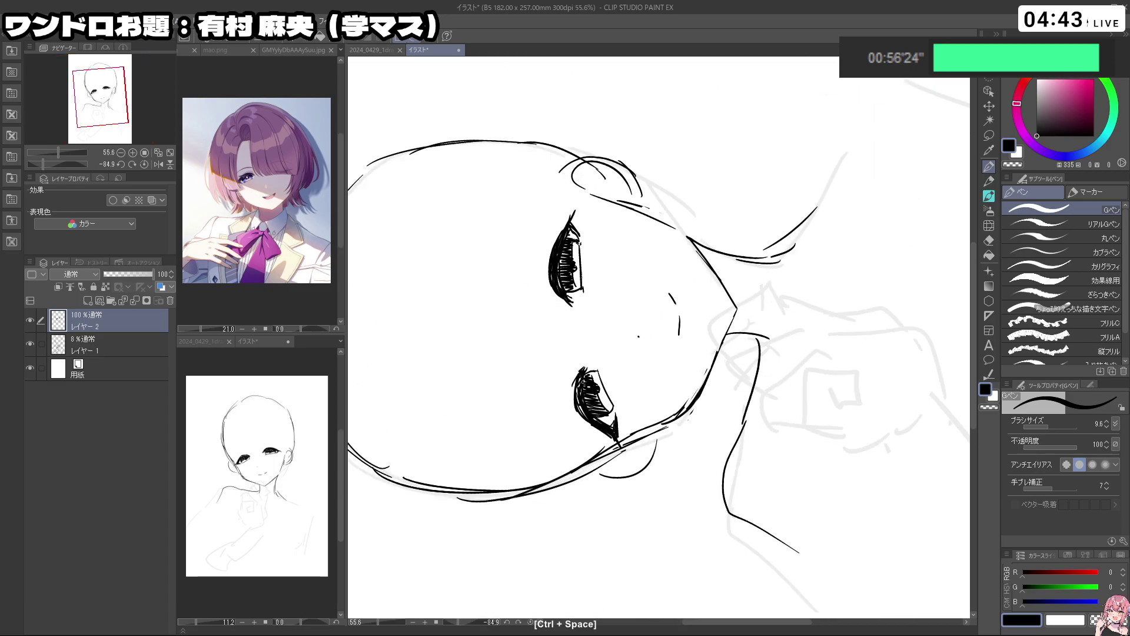
key("c")
key("ctrl+z")
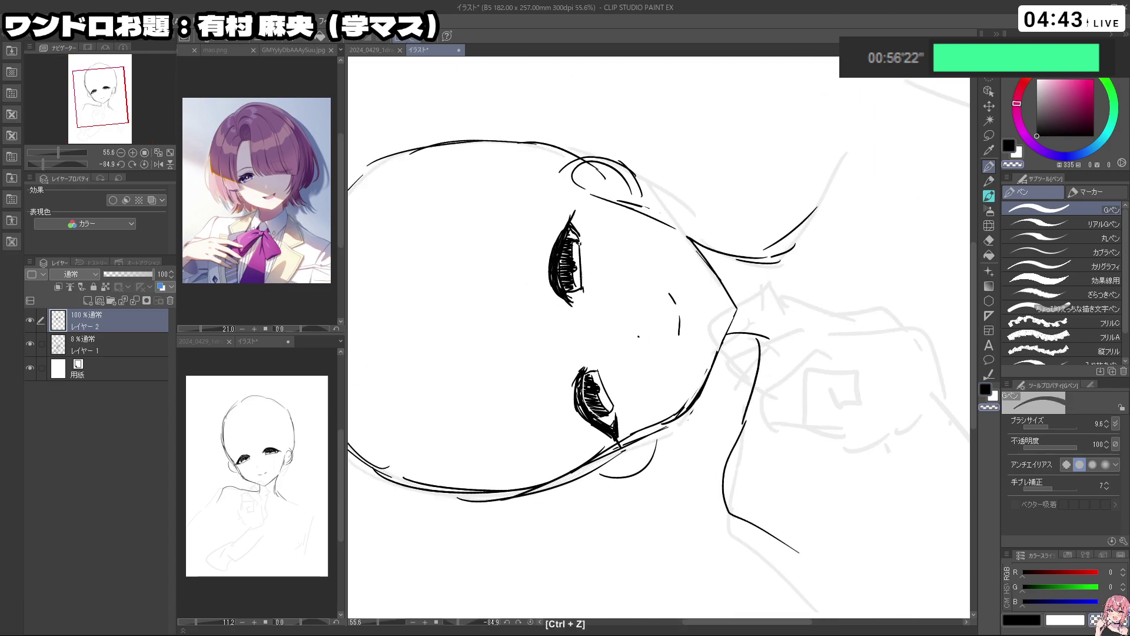
key("c")
left_click_drag(585, 248, 750, 264)
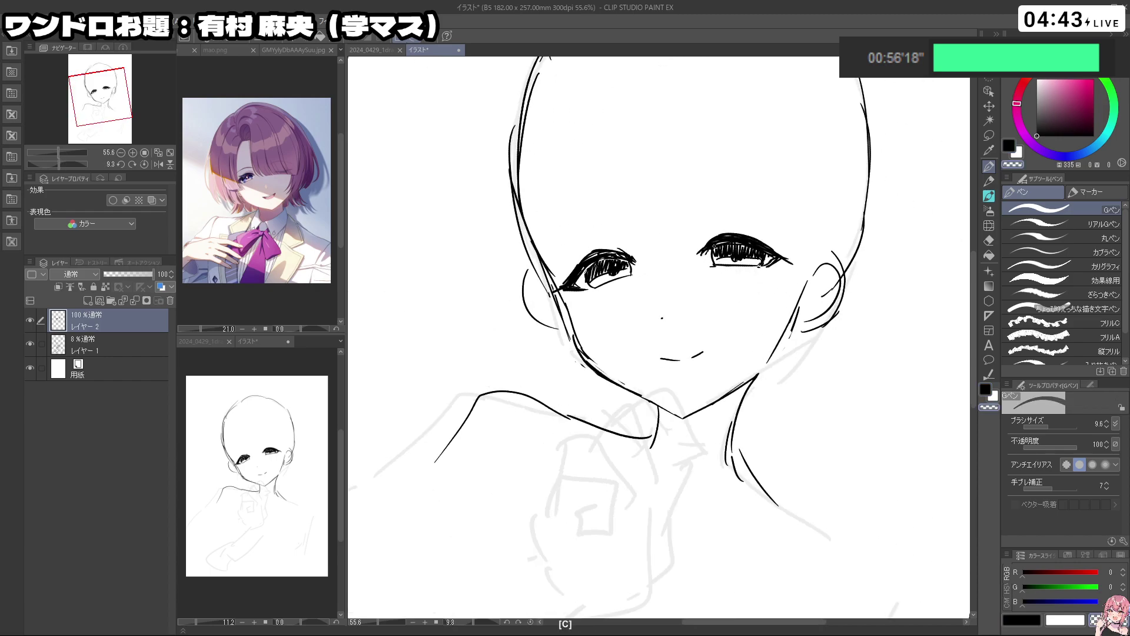
Draw a thin double-eyelid crease above the right eye's upper lash line
key("ctrl+z")
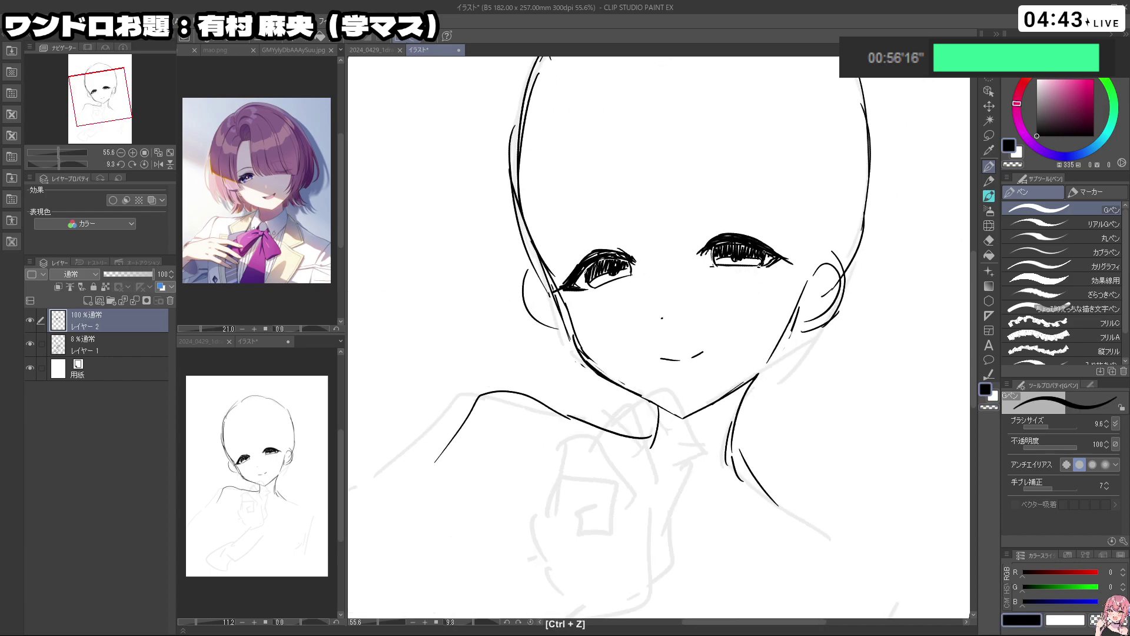
left_click_drag(817, 283, 787, 301)
mouse_move(787, 301)
left_mouse_down()
mouse_move(718, 300)
mouse_move(743, 277)
left_mouse_up()
mouse_move(743, 277)
left_mouse_down()
mouse_move(730, 262)
mouse_move(593, 257)
left_mouse_up()
key("ctrl+z")
mouse_move(583, 410)
left_mouse_down()
mouse_move(618, 260)
mouse_move(693, 255)
left_mouse_up()
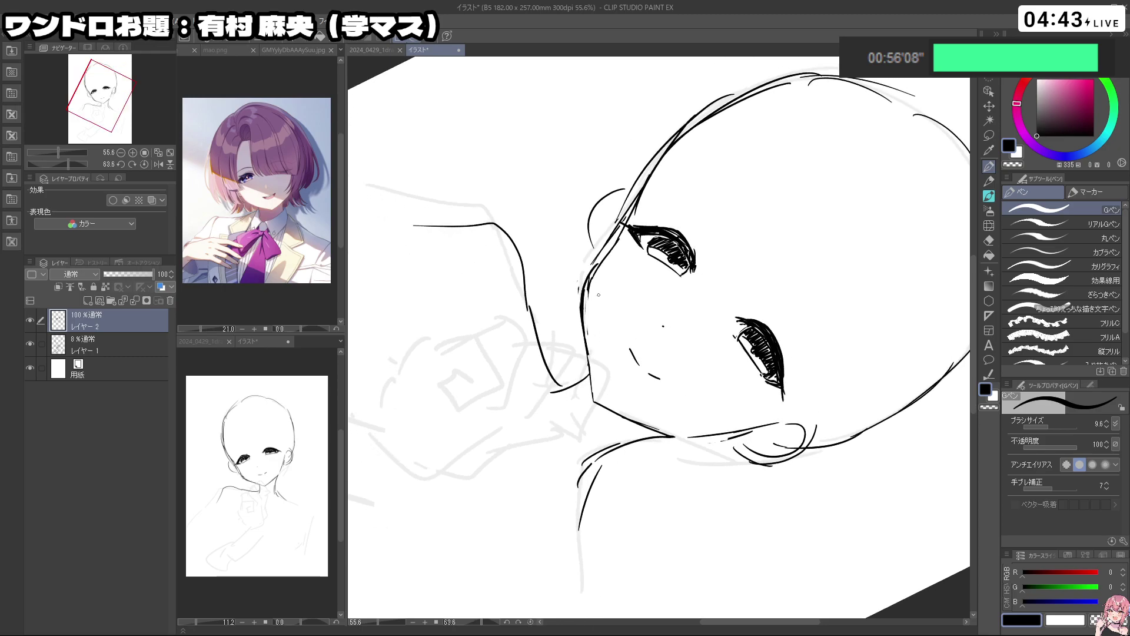
left_click_drag(752, 318, 778, 322)
key("ctrl+z")
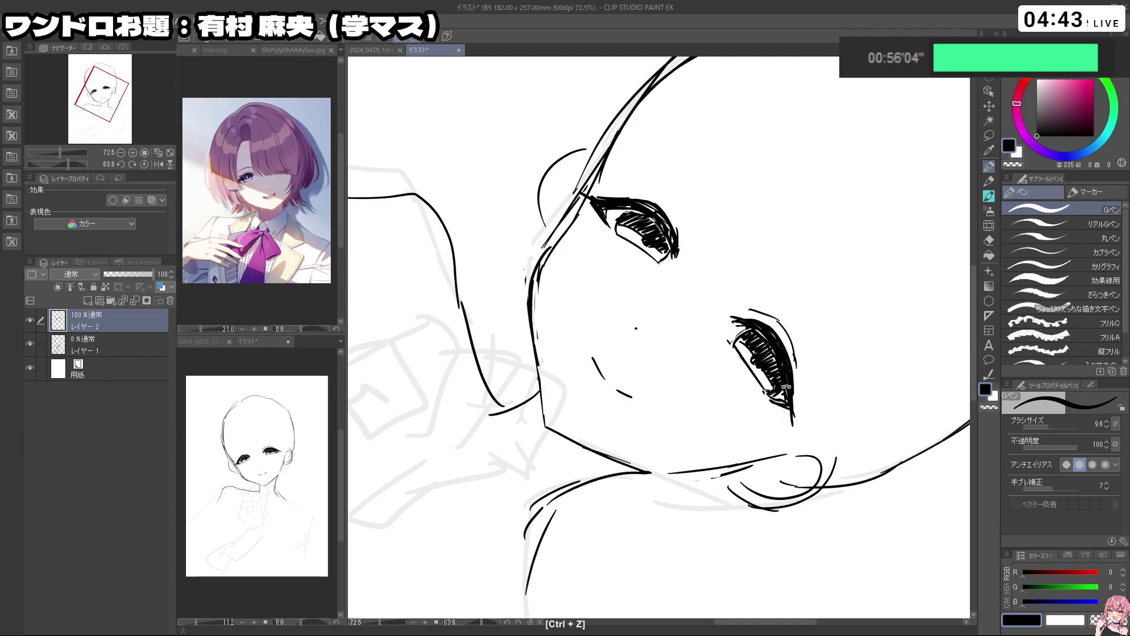
Draw a matching thin eyelid crease above the left eye's upper lash line
key("shift+space")
mouse_move(793, 362)
left_mouse_down()
mouse_move(743, 325)
mouse_move(715, 274)
left_mouse_up()
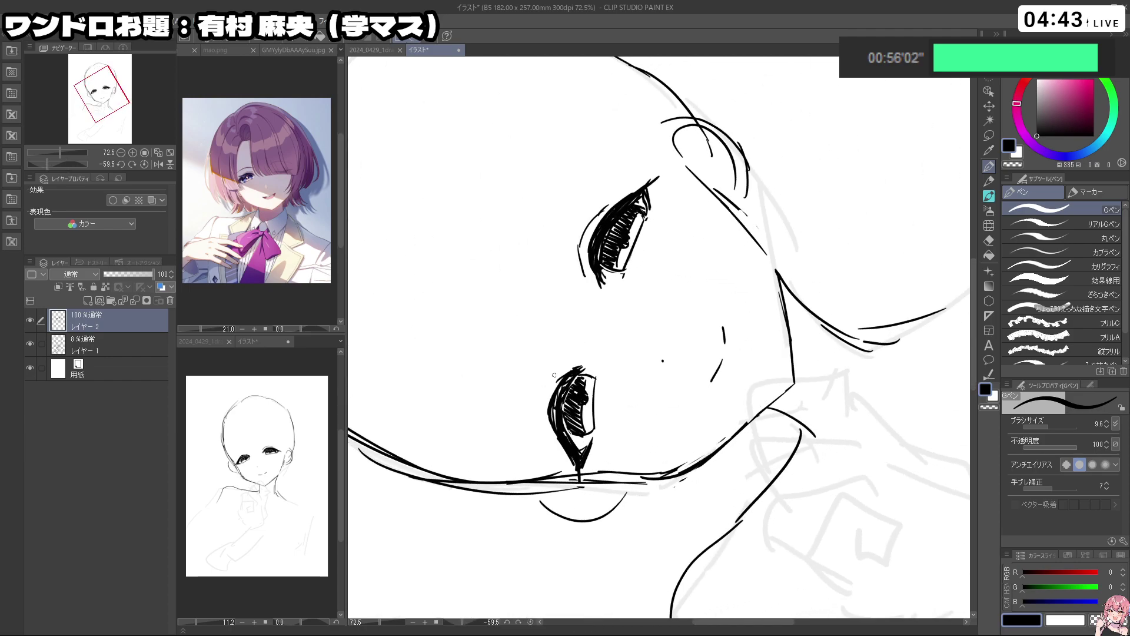
key("ctrl+z")
mouse_move(548, 387)
left_mouse_down()
mouse_move(559, 374)
mouse_move(550, 430)
left_mouse_up()
key("ctrl+z")
Draw a hooked hair strand rising at the forehead parting and curving down toward the right eye
key("shift+space")
left_click_drag(554, 448, 739, 315)
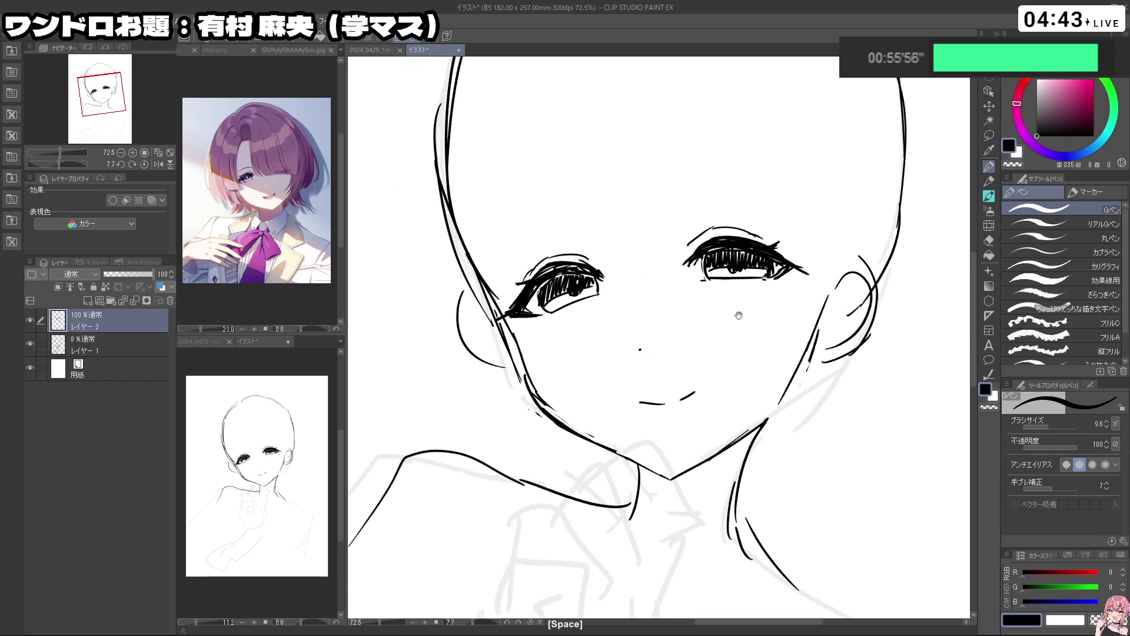
key("ctrl+space")
left_click_drag(787, 282, 756, 300)
key("space")
left_click_drag(757, 303, 680, 285)
key("ctrl+space")
key("shift+space")
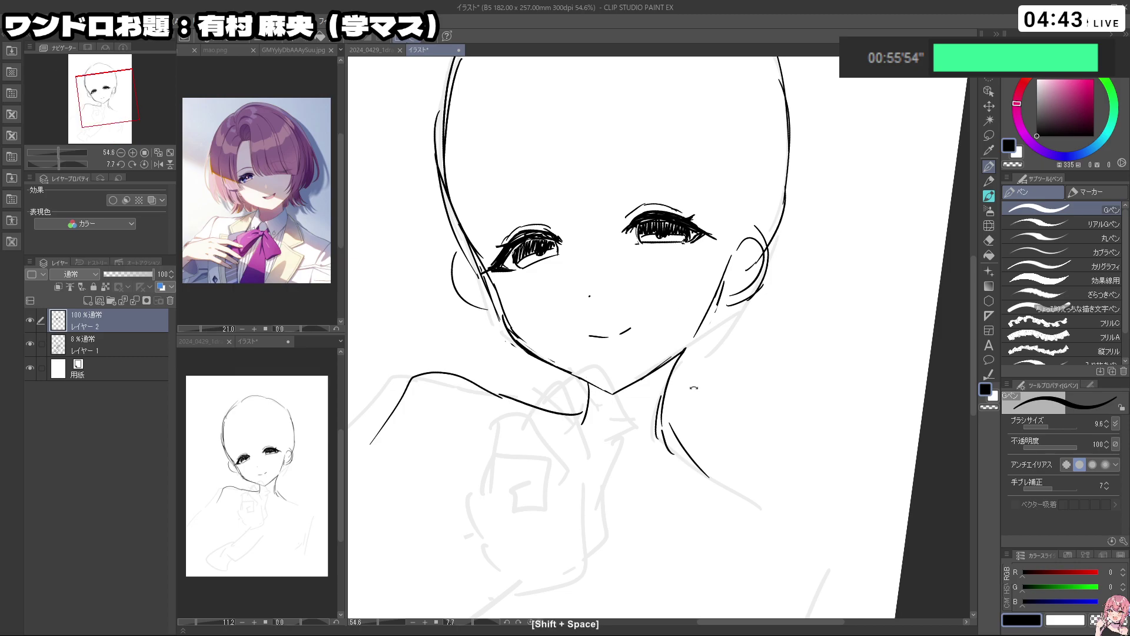
left_click_drag(697, 386, 600, 197)
key("ctrl+z")
key("ctrl+space")
key("space")
mouse_move(599, 196)
left_mouse_down()
mouse_move(597, 254)
mouse_move(565, 283)
mouse_move(624, 312)
left_mouse_up()
key("ctrl+z")
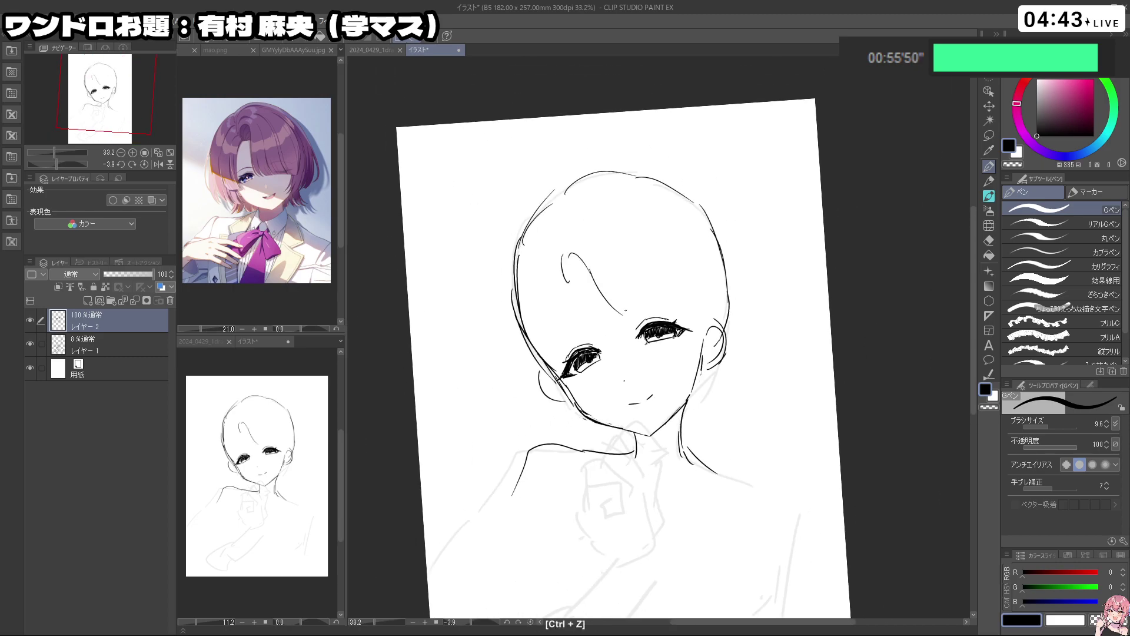
Extend the forehead strand to the right eye's inner corner and outline the fringe's lower edge just beneath that eye
left_click_drag(590, 273, 641, 349)
key("ctrl+z")
key("ctrl+z")
key("ctrl+z")
left_click_drag(642, 348, 694, 335)
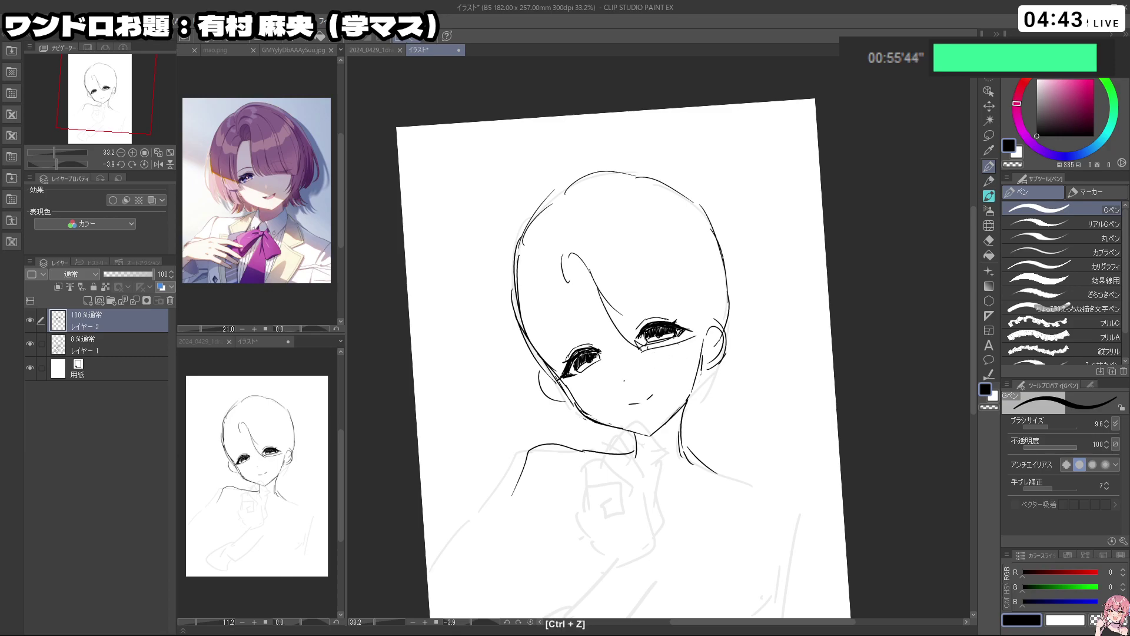
key("ctrl+z")
Add a second line alongside the forehead strand, tapering to a point near the right eye's inner corner
left_click_drag(569, 258, 596, 311)
left_click_drag(588, 277, 622, 350)
key("ctrl+z")
left_click_drag(588, 276, 627, 352)
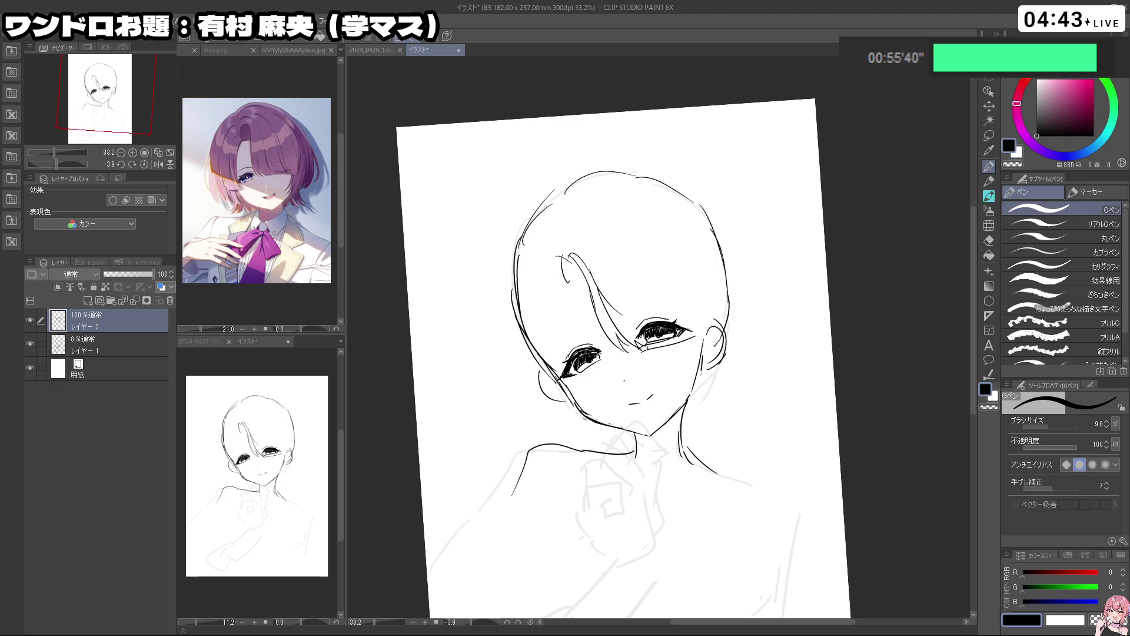
Draw the hair parting line from the left of the crown down into the forehead hook
key("ctrl+z")
key("ctrl+z")
key("ctrl+z")
mouse_move(554, 210)
left_mouse_down()
mouse_move(547, 257)
mouse_move(563, 279)
left_mouse_up()
left_click_drag(547, 221, 548, 255)
Outline the hair from the crown down the right side of the head, tapering to a tip beside the right cheek
mouse_move(582, 189)
left_mouse_down()
mouse_move(629, 186)
mouse_move(677, 218)
mouse_move(712, 303)
left_mouse_up()
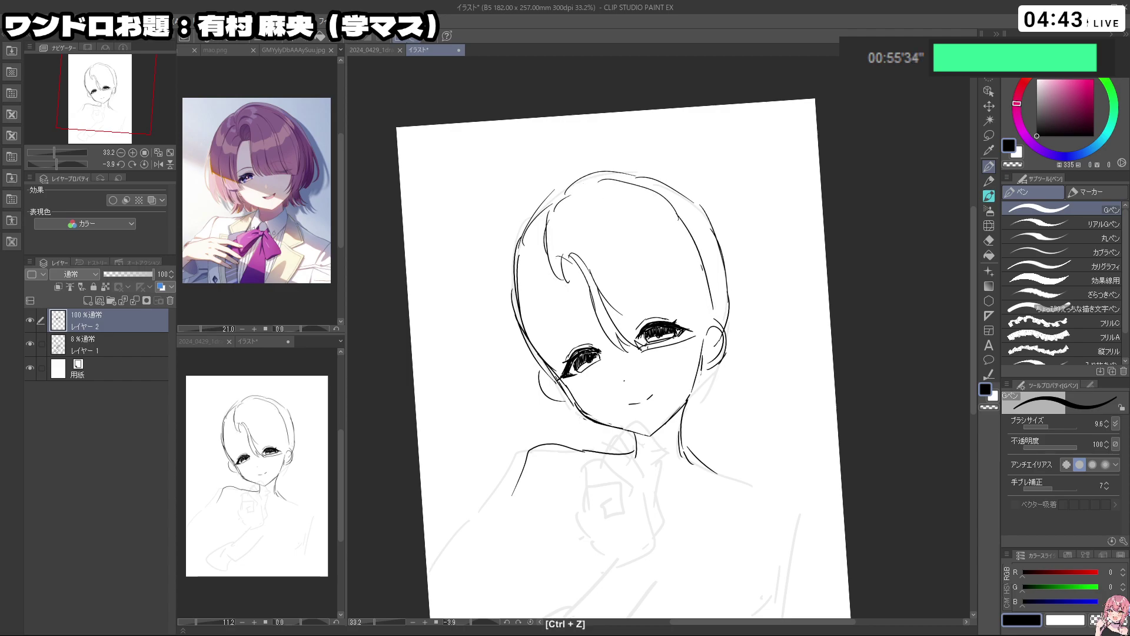
key("ctrl+z")
key("ctrl+z")
left_click_drag(666, 199, 711, 294)
left_click_drag(690, 228, 717, 318)
mouse_move(717, 319)
left_mouse_down()
mouse_move(711, 338)
mouse_move(698, 335)
mouse_move(690, 387)
left_mouse_up()
key("ctrl+z")
Draw the outer layer of the right side hair, curving down to short tips behind the right ear
mouse_move(692, 199)
left_mouse_down()
mouse_move(735, 254)
mouse_move(745, 324)
mouse_move(737, 305)
mouse_move(736, 318)
left_mouse_up()
key("ctrl+z")
key("ctrl+z")
left_click_drag(730, 242, 732, 367)
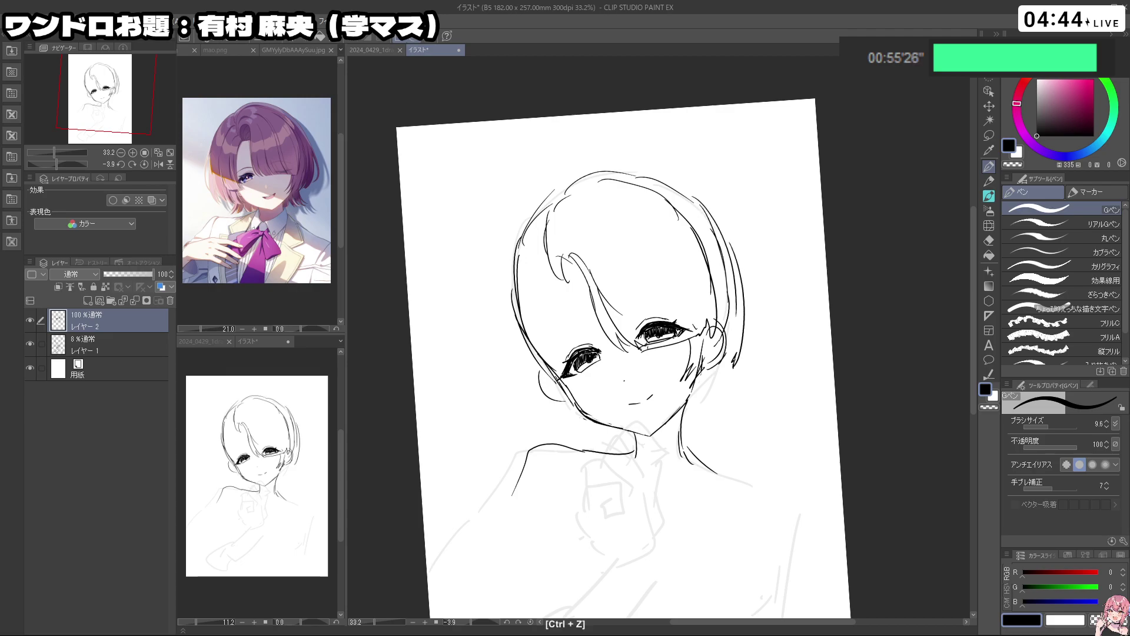
key("ctrl+z")
left_click_drag(719, 227, 743, 362)
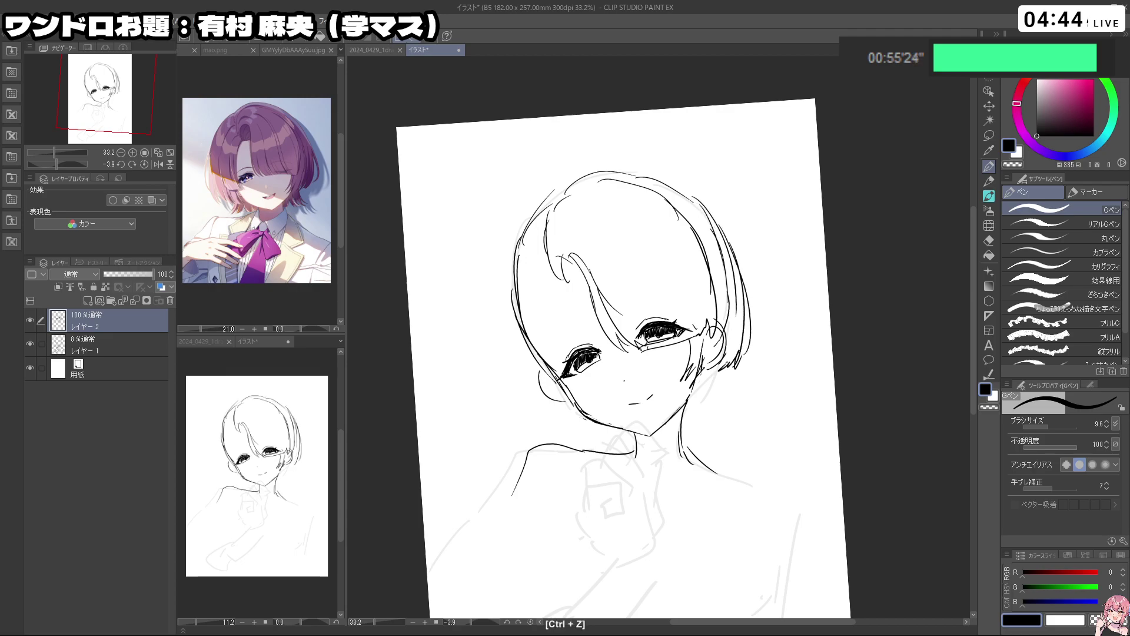
Try a side strand running from the forehead hook down to the left eye
key("shift+space")
left_click_drag(734, 497, 766, 476)
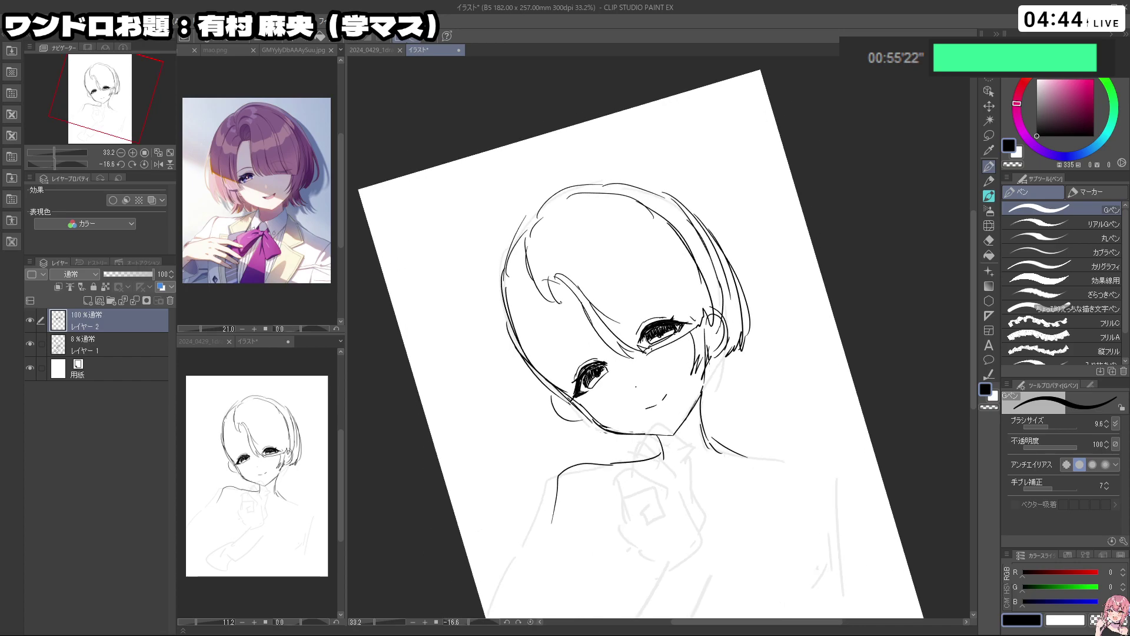
left_click_drag(560, 302, 571, 311)
key("ctrl+z")
left_click_drag(560, 302, 556, 367)
key("ctrl+z")
left_click_drag(569, 306, 554, 369)
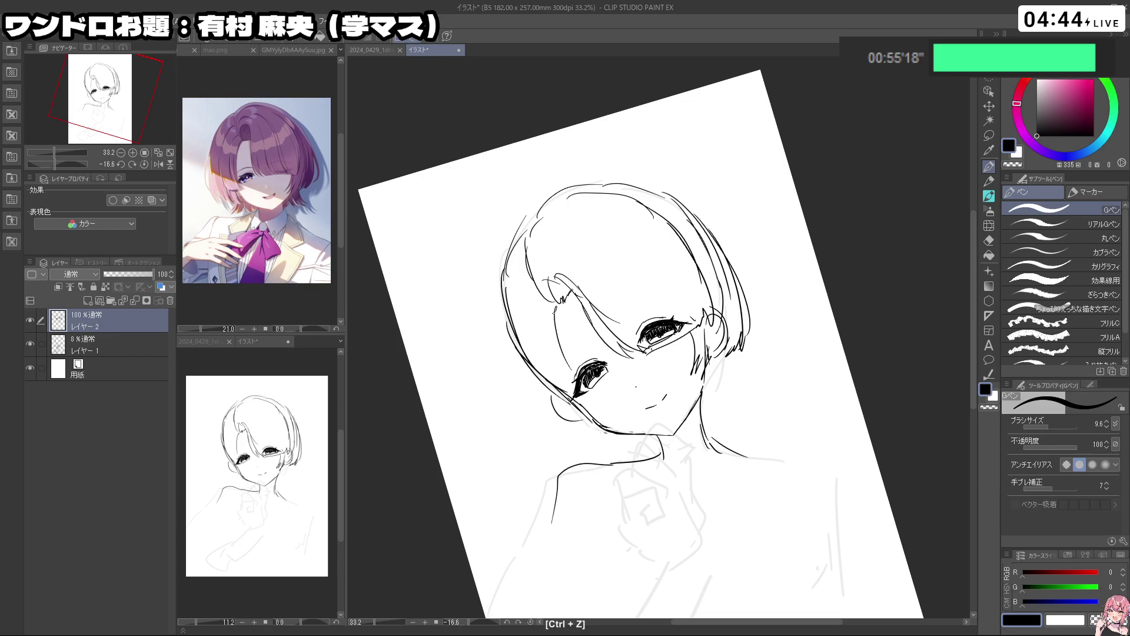
key("ctrl+z")
left_click_drag(571, 305, 554, 378)
key("ctrl+z")
left_click_drag(554, 301, 570, 377)
key("ctrl+z")
left_click_drag(555, 308, 568, 371)
key("ctrl+z")
key("ctrl+z")
Add short accent strokes below and beside the hook at the base of the parting
left_click_drag(545, 282, 554, 314)
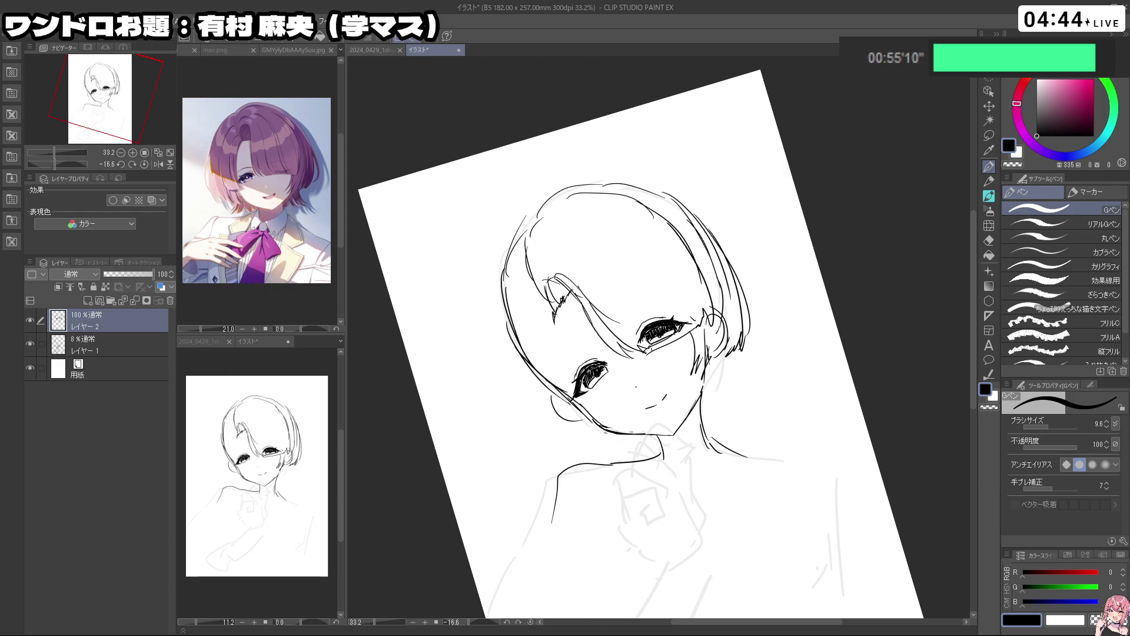
key("shift+space")
left_click_drag(671, 470, 593, 453)
left_click_drag(569, 257, 578, 256)
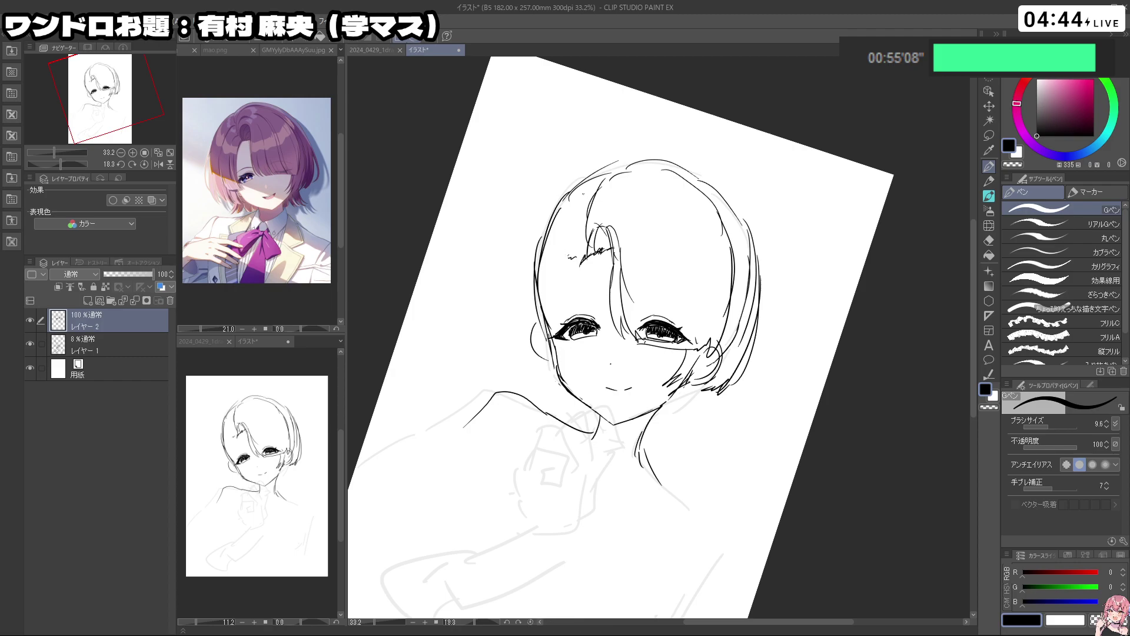
key("ctrl+z")
Sketch the hair outline over the upper left side of the head
mouse_move(613, 169)
left_mouse_down()
mouse_move(556, 211)
mouse_move(534, 280)
left_mouse_up()
key("ctrl+z")
left_click_drag(542, 253, 537, 321)
key("ctrl+z")
left_click_drag(551, 207, 528, 322)
key("shift+space")
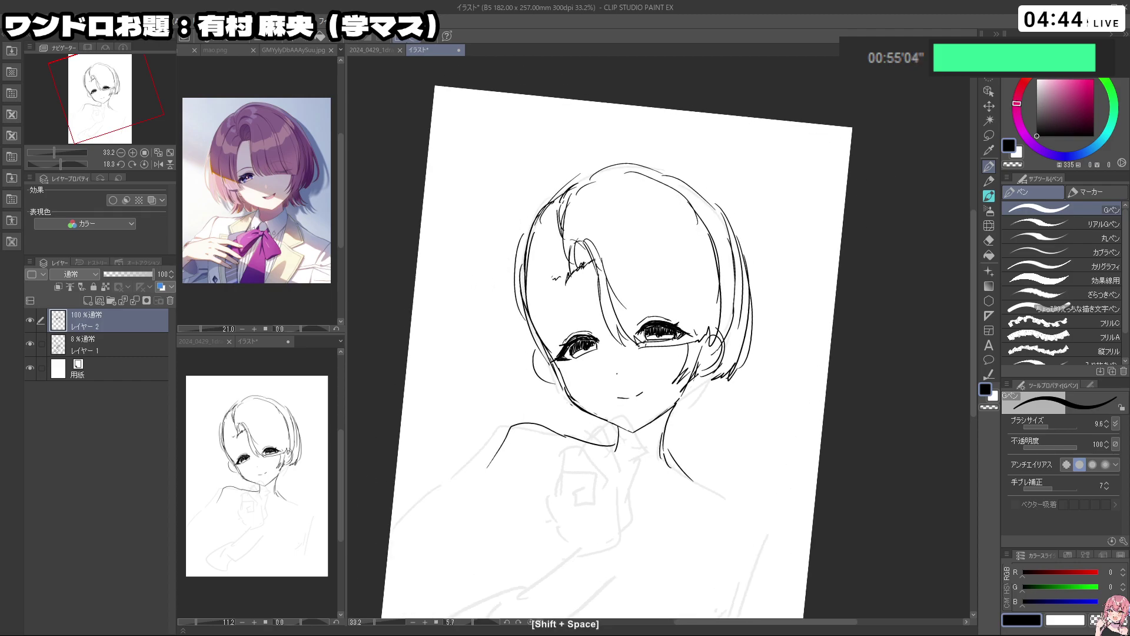
key("ctrl+z")
Draw the left side hair's outer contour, curving outside the head down to the left cheek
left_click_drag(532, 225, 532, 339)
left_click_drag(515, 293, 547, 370)
key("ctrl+z")
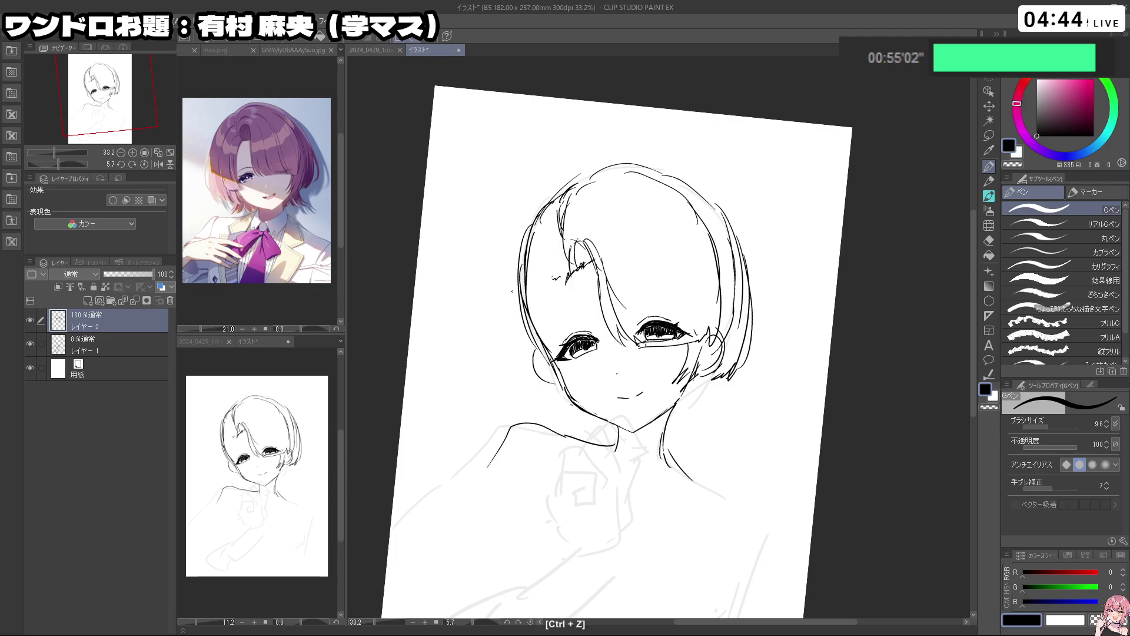
key("ctrl+z")
mouse_move(510, 273)
left_mouse_down()
mouse_move(518, 349)
mouse_move(549, 382)
left_mouse_up()
Draw the inner edge of the left side hair from the parting hook down past the left eye's outer corner
left_click_drag(564, 255, 554, 330)
key("ctrl+z")
left_click_drag(566, 275, 559, 349)
key("ctrl+z")
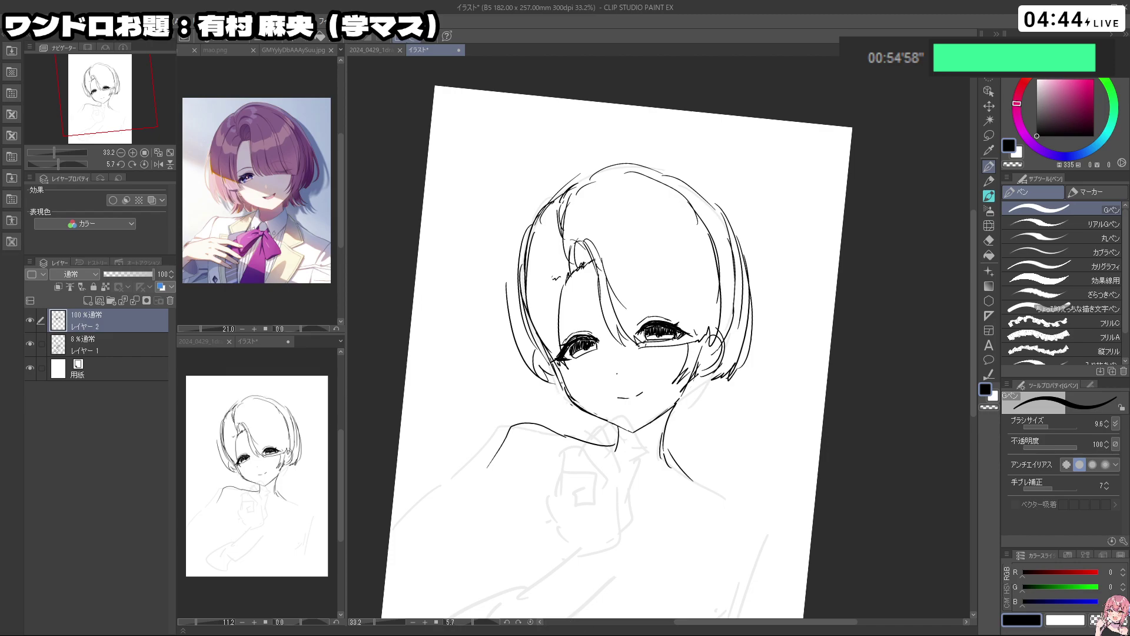
key("ctrl+z")
key("ctrl+z")
mouse_move(565, 274)
left_mouse_down()
mouse_move(561, 382)
mouse_move(557, 366)
left_mouse_up()
Erase the old head outline inside the left side hair with transparent colour, and set the pen's brush size to 15.9
key("c")
mouse_move(554, 372)
left_mouse_down()
mouse_move(526, 304)
mouse_move(526, 242)
left_mouse_up()
key("c")
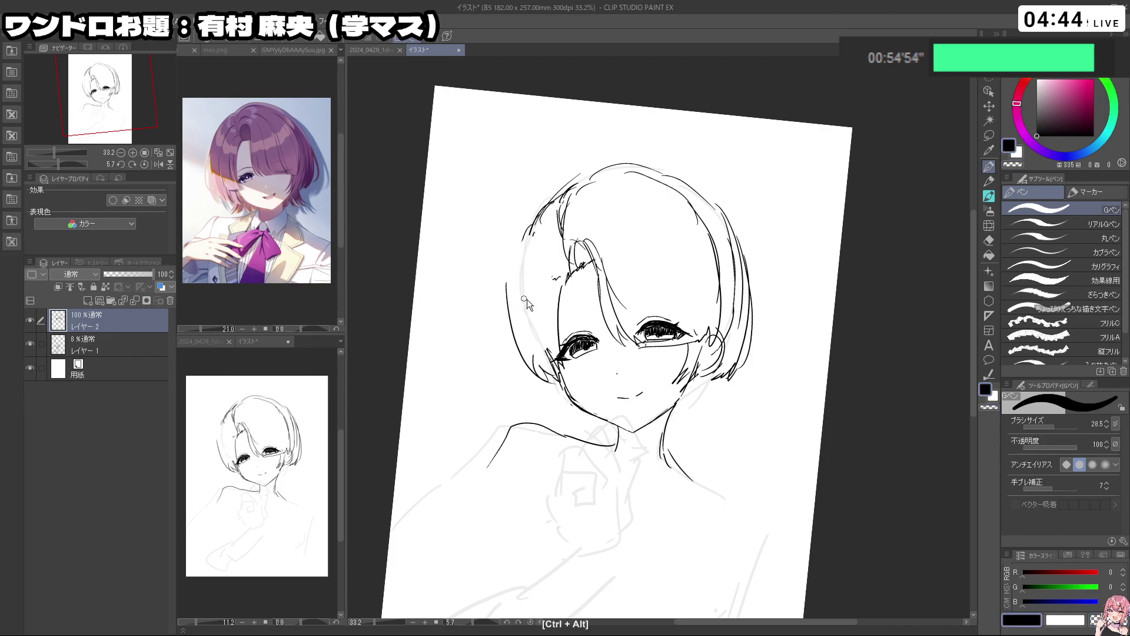
left_click_drag(528, 299, 523, 299)
key("ctrl+z")
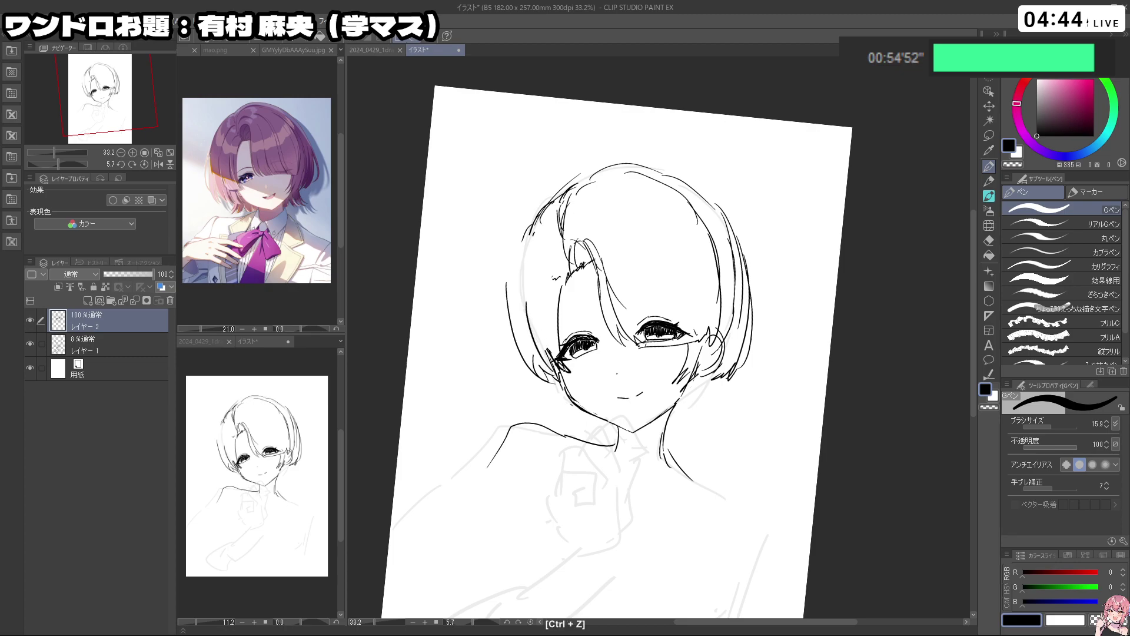
Lasso both eyes and adjust them with a scale and rotate transform
key("shift+space")
left_click_drag(617, 472, 798, 321)
left_click_drag(653, 452, 556, 288)
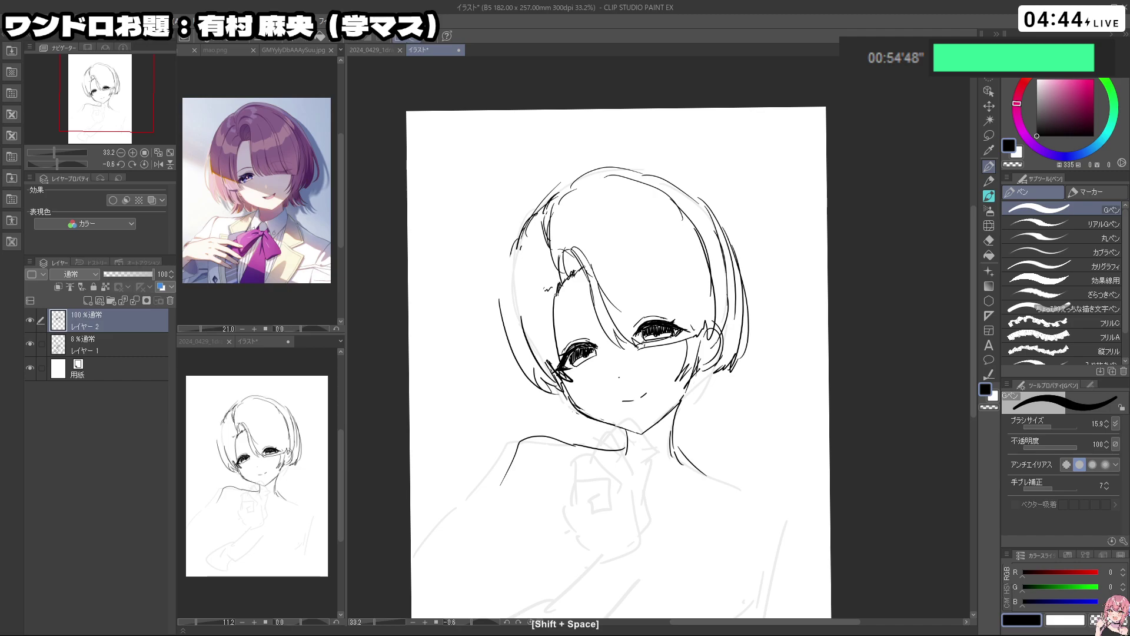
key("ctrl+space")
mouse_move(635, 291)
left_mouse_down()
mouse_move(588, 297)
mouse_move(630, 278)
left_mouse_up()
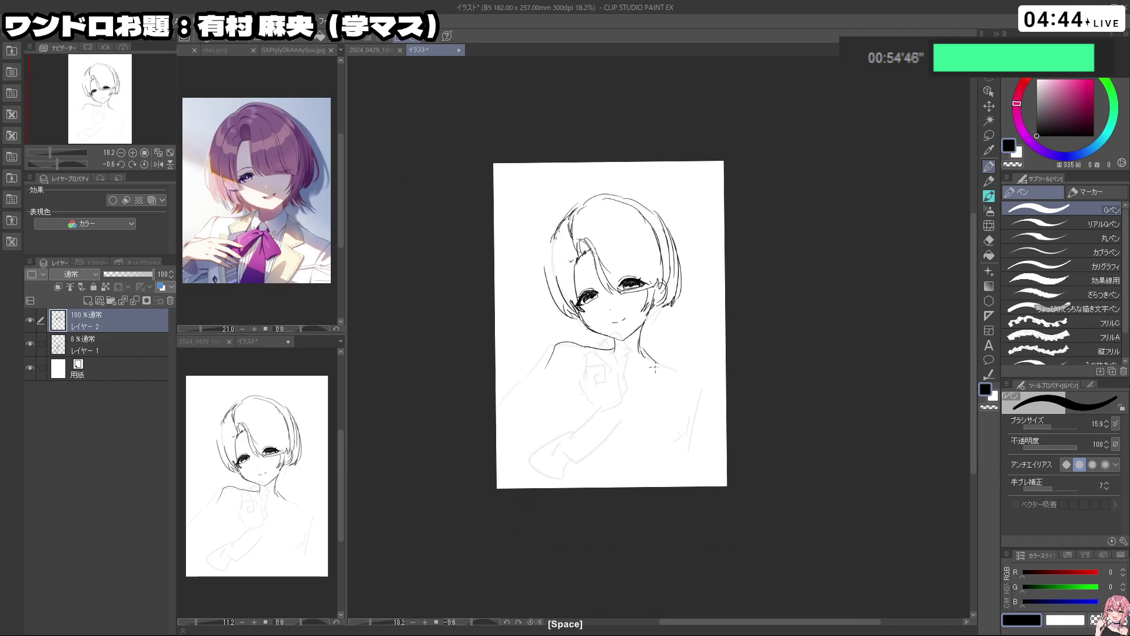
left_click(604, 302, "ctrl")
key("m")
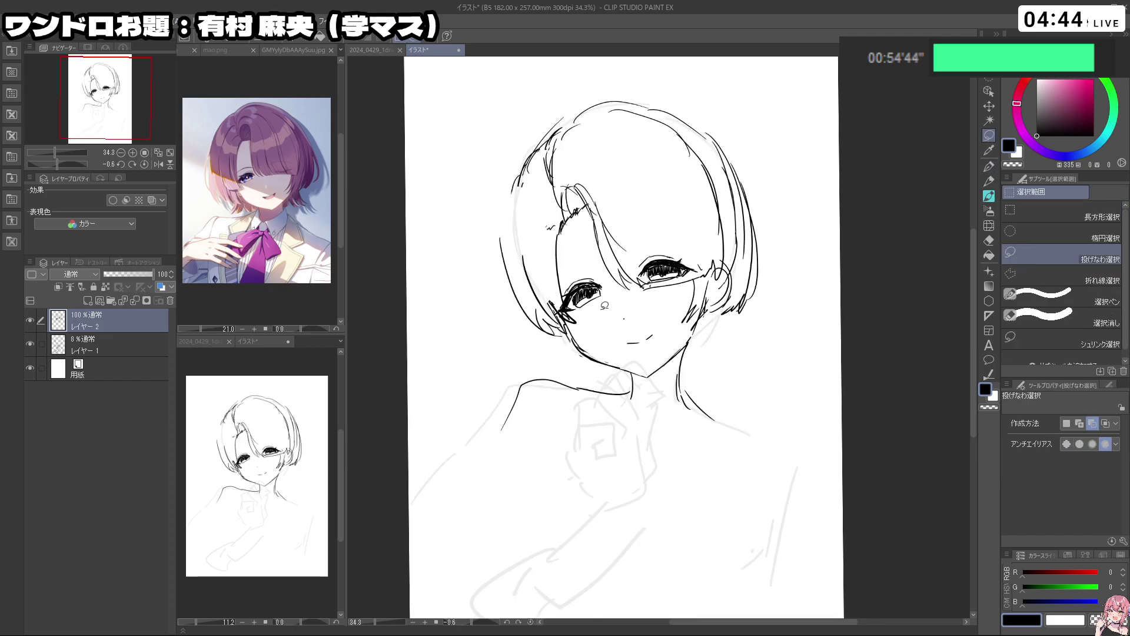
mouse_move(604, 306)
left_mouse_down()
mouse_move(558, 314)
mouse_move(581, 266)
mouse_move(626, 296)
mouse_move(651, 286)
mouse_move(651, 244)
mouse_move(689, 252)
mouse_move(698, 268)
mouse_move(643, 287)
left_mouse_up()
left_click(635, 336)
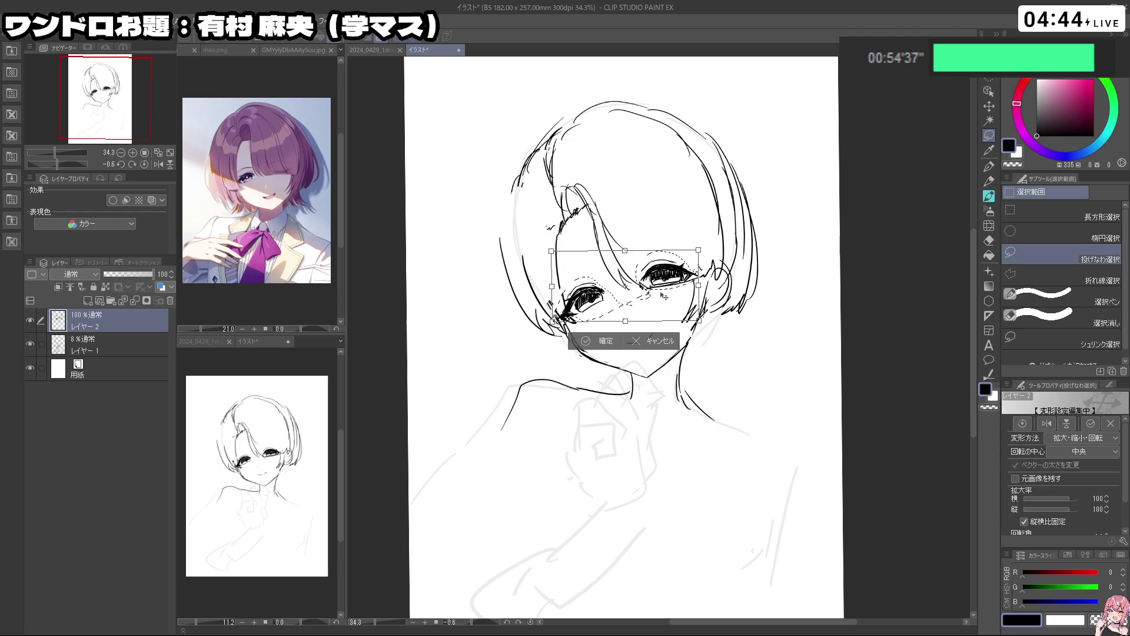
left_click(594, 341)
left_click_drag(709, 278, 657, 274)
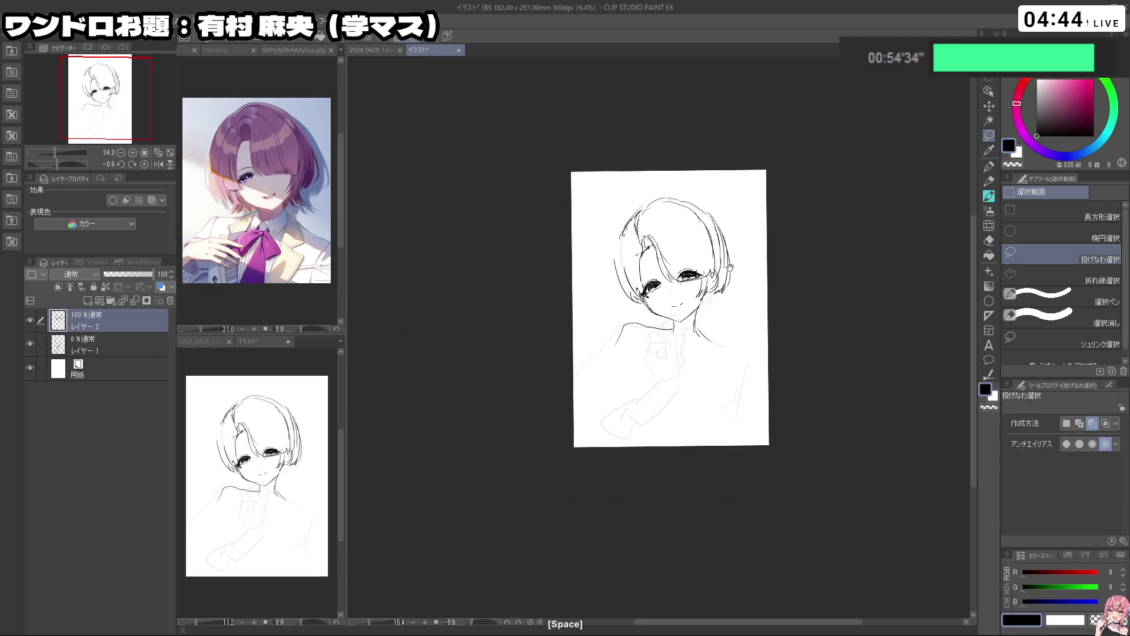
Lasso the eye area again, transform the selection and deselect it
left_click_drag(730, 243, 685, 228)
mouse_move(601, 289)
left_mouse_down()
mouse_move(665, 286)
mouse_move(707, 302)
mouse_move(658, 259)
mouse_move(683, 257)
mouse_move(684, 284)
mouse_move(665, 275)
left_mouse_up()
key("ctrl+t")
left_click(635, 310)
left_click(578, 309)
Reinforce the parting hook and the inner edge of the left side hair with thicker G-pen lines
key("space")
mouse_move(681, 282)
left_mouse_down()
mouse_move(600, 278)
mouse_move(639, 287)
mouse_move(701, 383)
mouse_move(755, 362)
mouse_move(671, 436)
left_mouse_up()
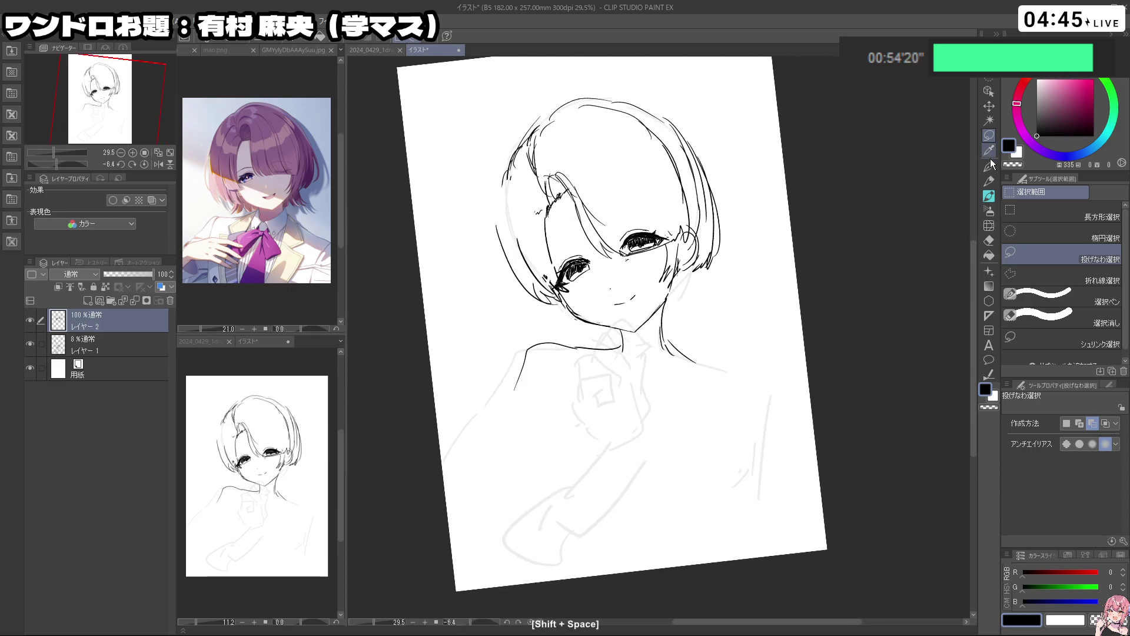
key("p")
key("ctrl+z")
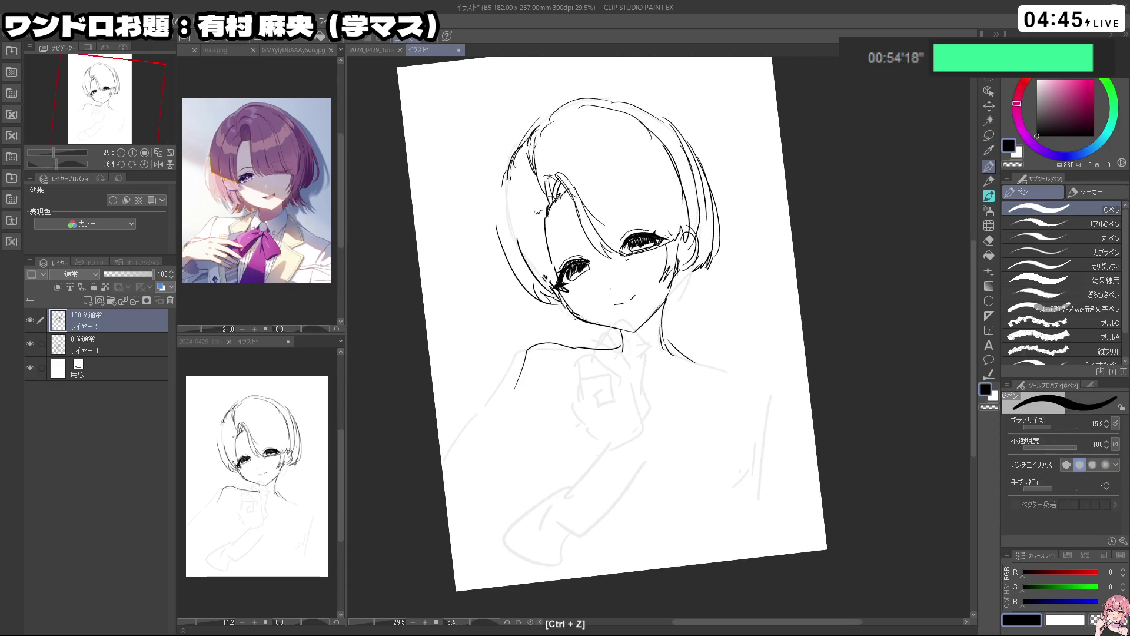
key("ctrl+z")
left_click_drag(550, 208, 558, 277)
mouse_move(690, 433)
left_mouse_down()
mouse_move(765, 348)
mouse_move(697, 437)
left_mouse_up()
key("ctrl+z")
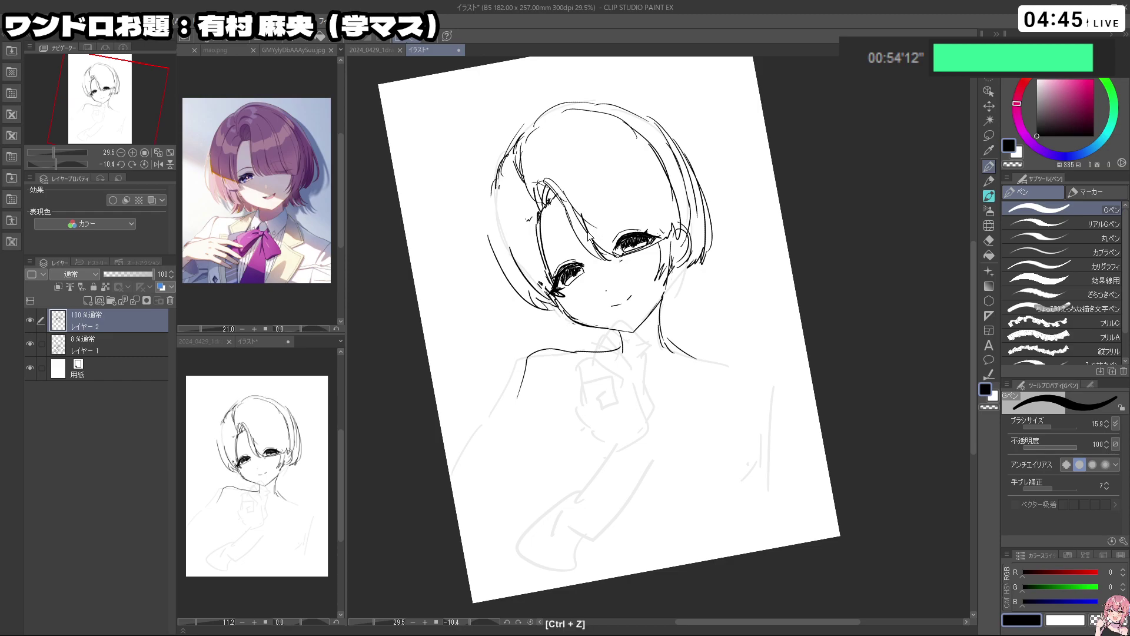
key("ctrl+z")
Draw fine strand lines through the fringe from the crown toward the right eye, using brush size 8.6
left_click_drag(602, 254, 615, 263)
left_click_drag(583, 155, 616, 216)
key("ctrl+z")
mouse_move(551, 148)
left_mouse_down()
mouse_move(597, 167)
mouse_move(560, 147)
mouse_move(530, 173)
mouse_move(620, 233)
left_mouse_up()
key("ctrl+z")
key("ctrl+z")
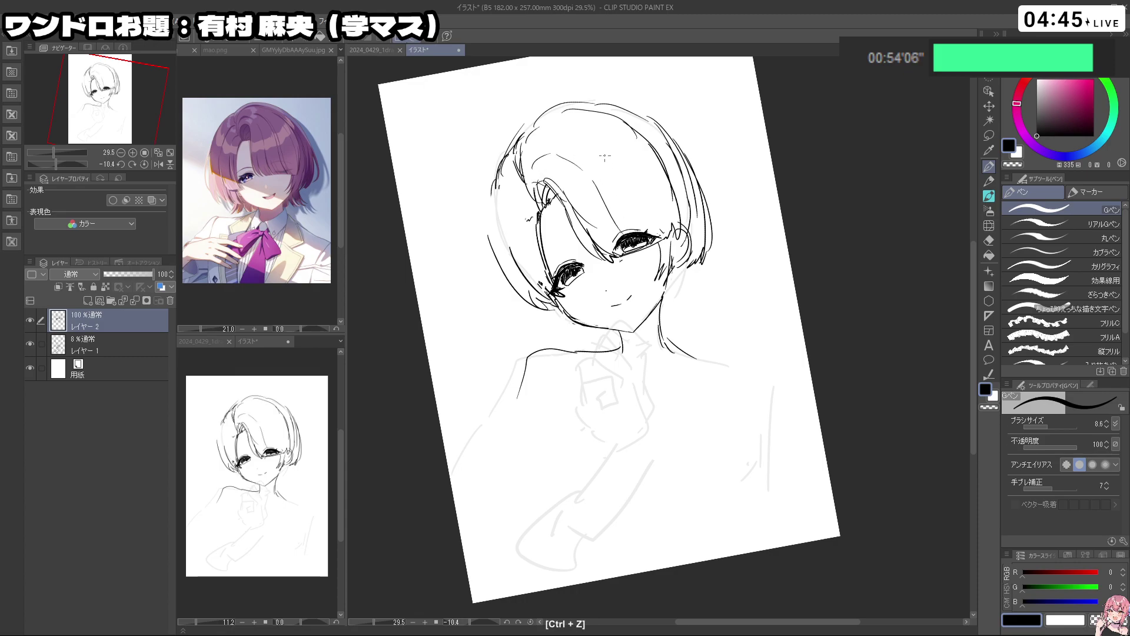
key("ctrl+z")
left_click_drag(603, 143, 669, 229)
key("ctrl+z")
Add overlapping strand lines to the right side hair above and behind the ear
left_click_drag(673, 185, 695, 219)
mouse_move(660, 137)
left_mouse_down()
mouse_move(716, 201)
mouse_move(710, 245)
left_mouse_up()
key("ctrl+z")
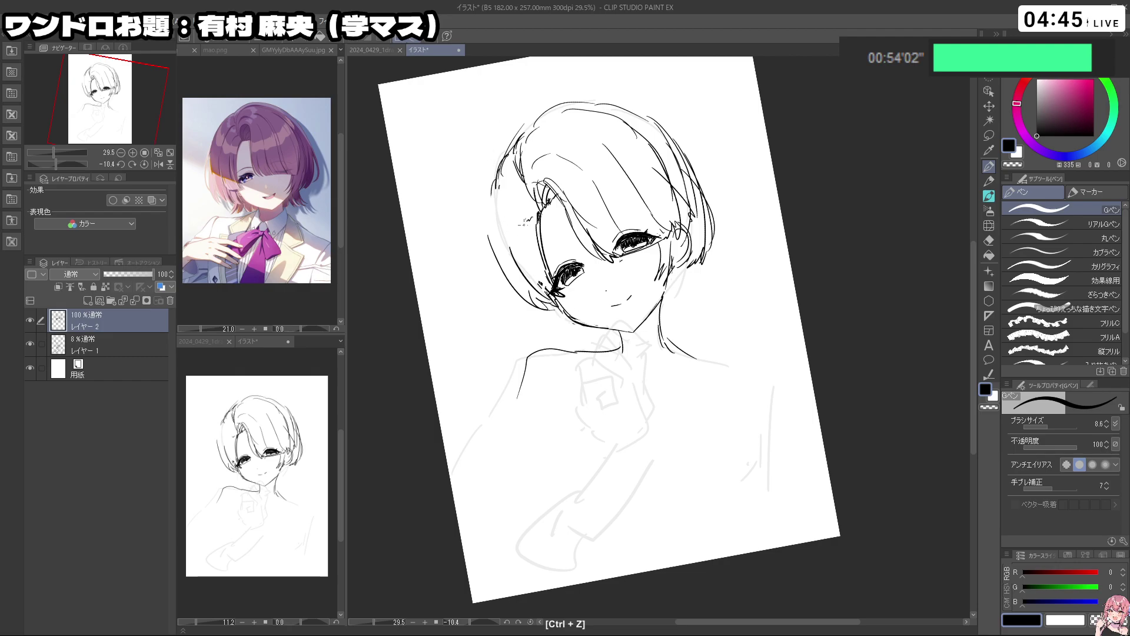
Redraw the left side hair's outer contour from the crown down to layered tips beside the cheek
left_click_drag(496, 200, 520, 285)
key("ctrl+z")
left_click_drag(490, 174, 517, 280)
key("ctrl+z")
mouse_move(494, 205)
left_mouse_down()
mouse_move(523, 312)
mouse_move(549, 315)
left_mouse_up()
key("ctrl+z")
key("ctrl+z")
mouse_move(488, 191)
left_mouse_down()
mouse_move(507, 301)
mouse_move(525, 322)
left_mouse_up()
key("ctrl+z")
left_click_drag(501, 264, 536, 324)
key("ctrl+z")
left_click_drag(489, 222, 527, 311)
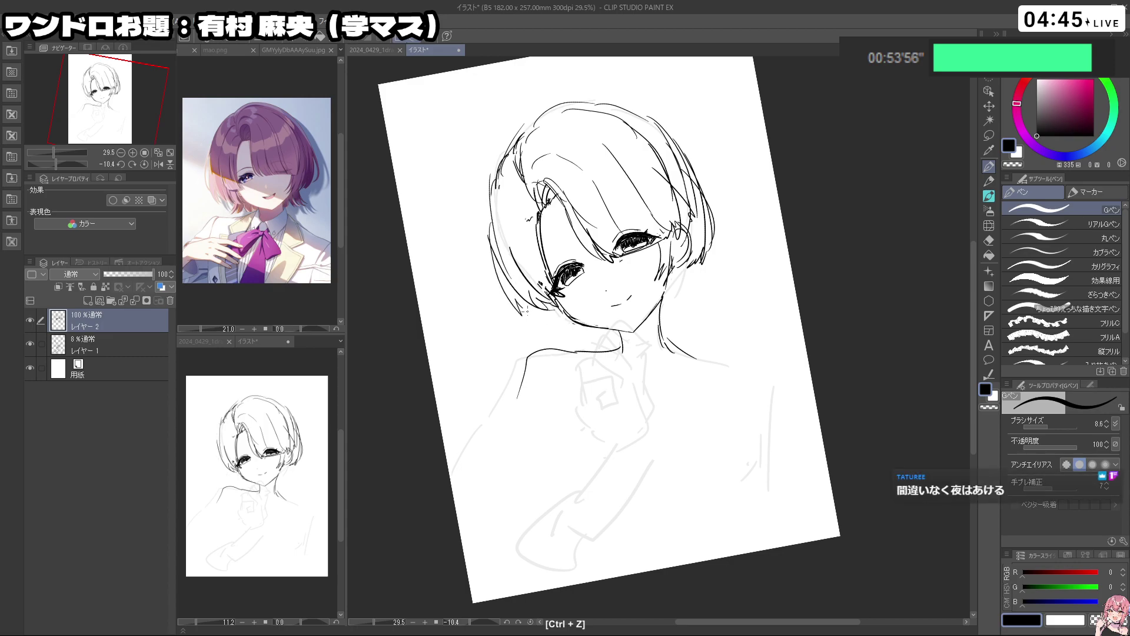
Switch the reference image to mao.png and add pointed tips along the left side hair's lower edge
left_click(245, 50)
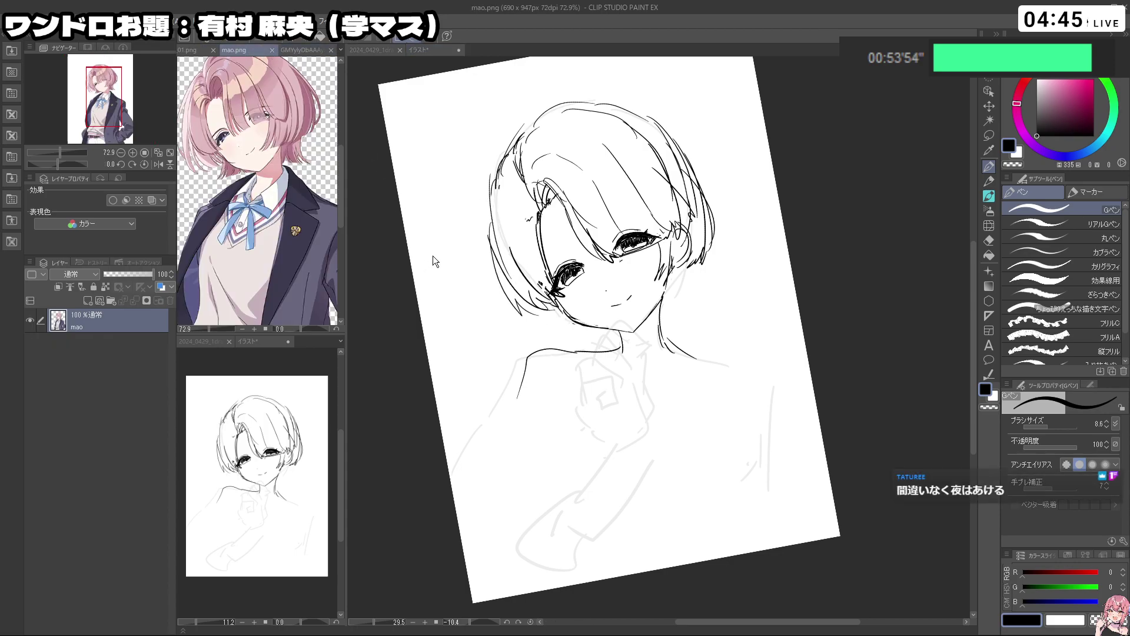
key("ctrl+z")
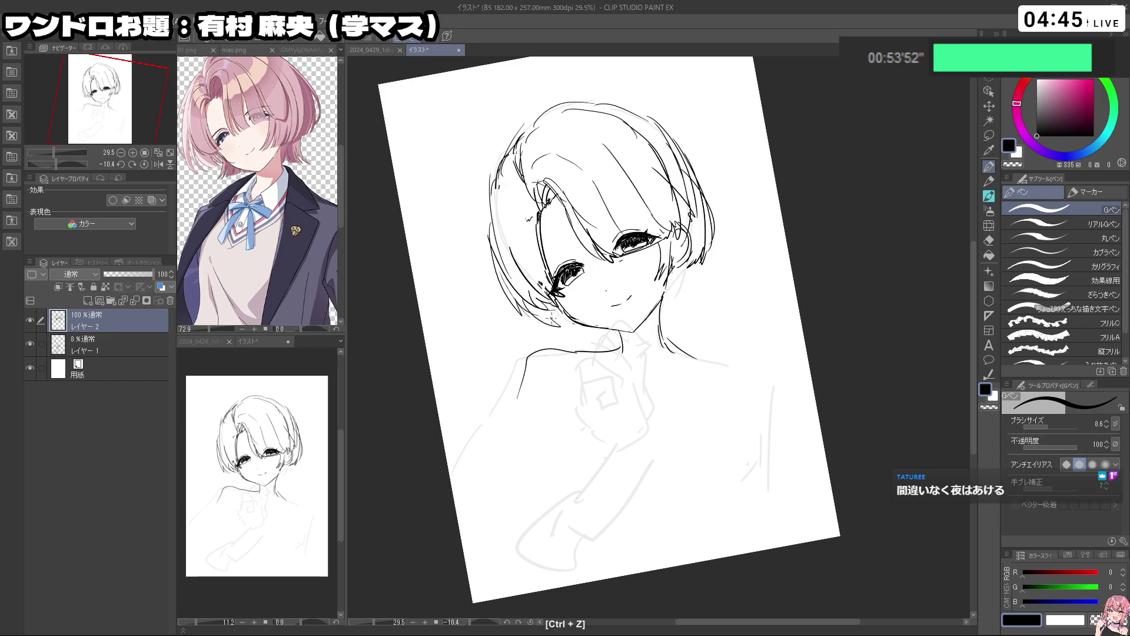
key("ctrl+z")
key("ctrl+z")
Set the brush size to 17.4 and rework the left side hair's inner edge between the parting and the eye
key("shift+space")
left_click_drag(680, 421, 516, 561)
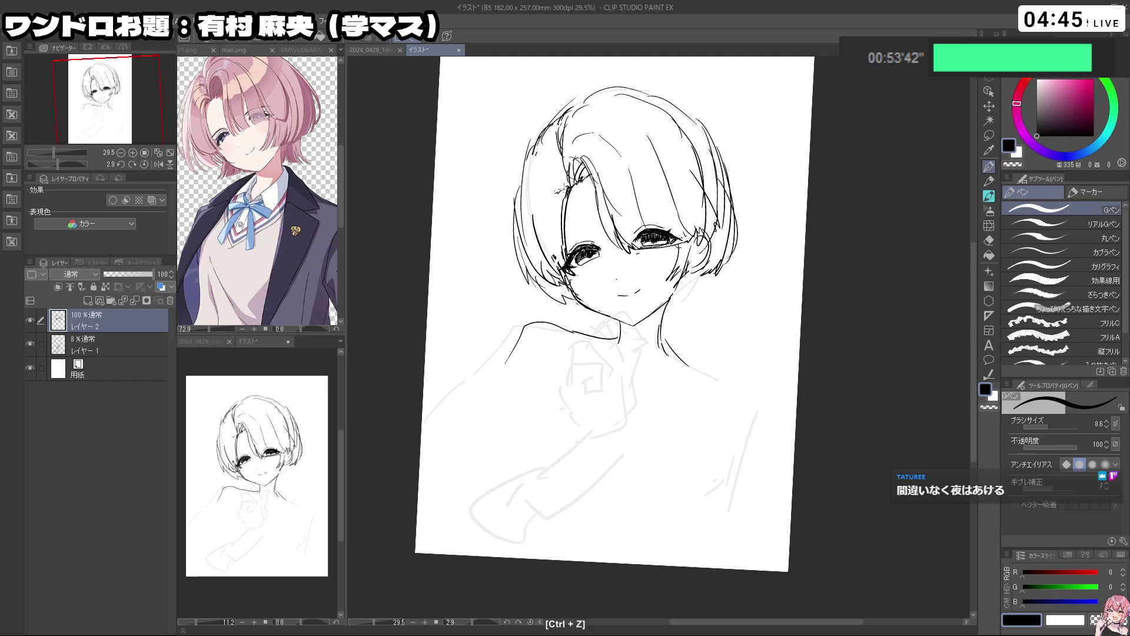
left_click_drag(565, 193, 566, 204)
key("ctrl+z")
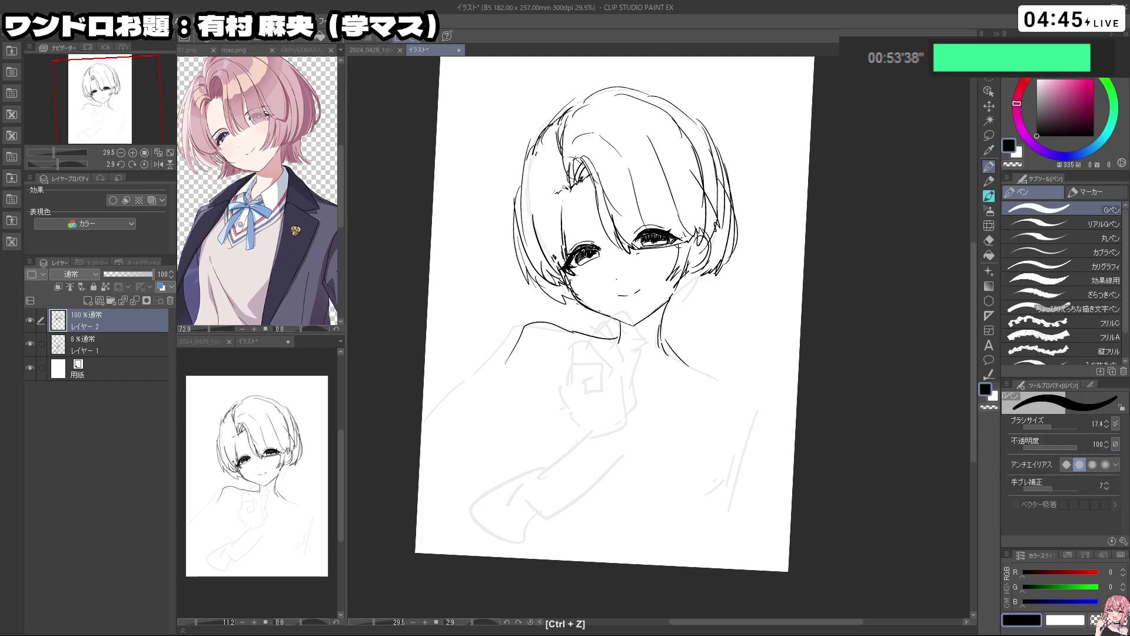
key("ctrl+z")
Thicken the hair outline along the upper left side of the head
key("shift+space")
left_click_drag(648, 434, 732, 400)
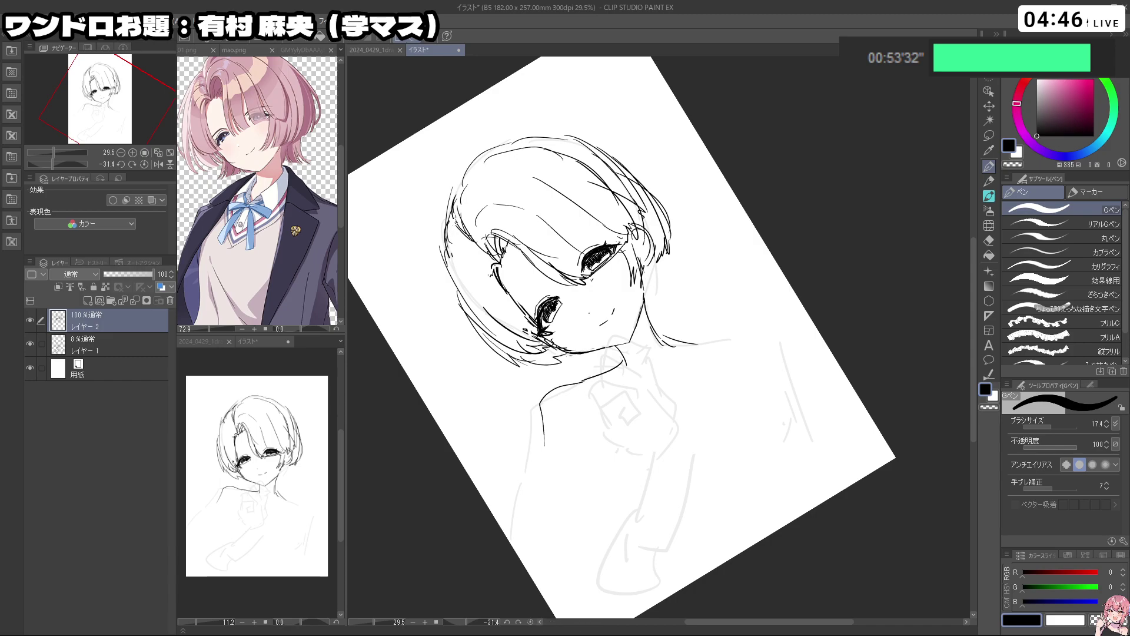
left_click_drag(454, 221, 444, 248)
key("ctrl+z")
key("shift+space")
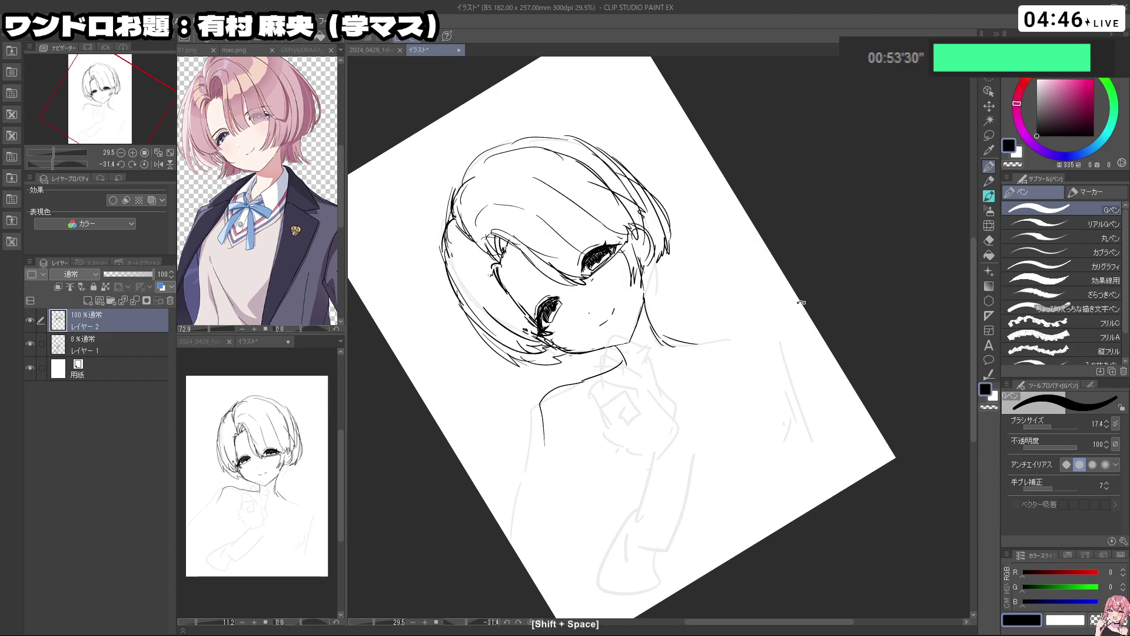
Redraw the right side hair's outer contour from the upper back of the head down to its pointed tips
left_click_drag(465, 188, 617, 95)
key("ctrl+z")
mouse_move(698, 103)
left_mouse_down()
mouse_move(751, 175)
mouse_move(759, 246)
left_mouse_up()
left_click_drag(755, 211, 742, 274)
key("ctrl+z")
key("ctrl+z")
left_click_drag(744, 169, 754, 246)
key("ctrl+z")
key("ctrl+z")
mouse_move(729, 144)
left_mouse_down()
mouse_move(762, 226)
mouse_move(757, 249)
left_mouse_up()
left_click_drag(756, 244, 739, 274)
key("shift+space")
left_click_drag(724, 383, 730, 372)
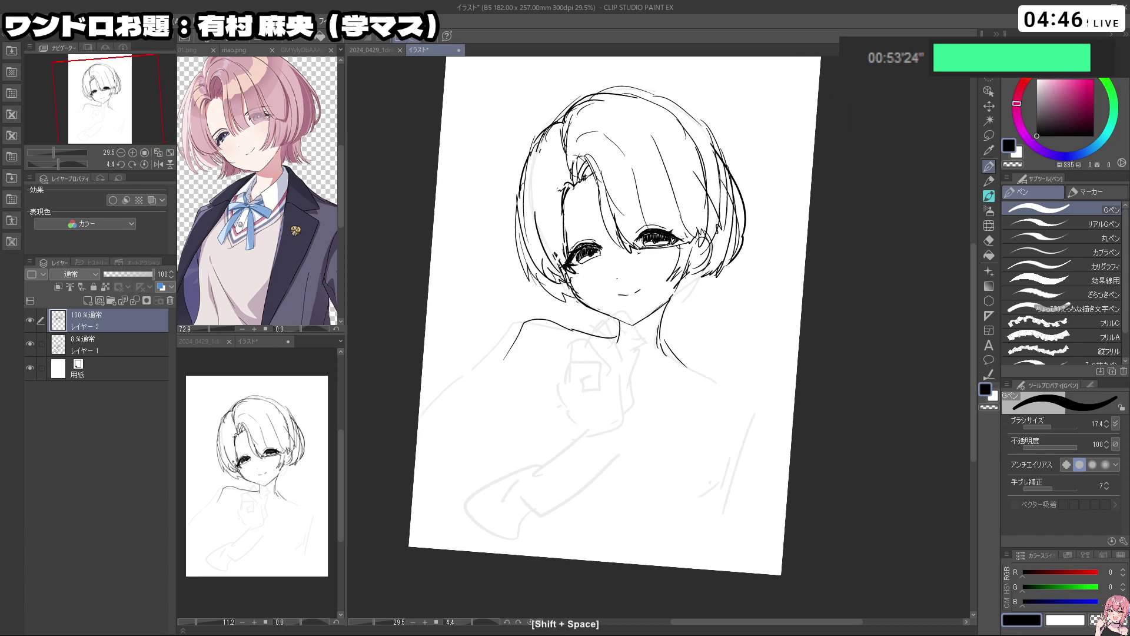
key("ctrl+z")
key("shift+space")
left_click_drag(718, 411, 743, 381)
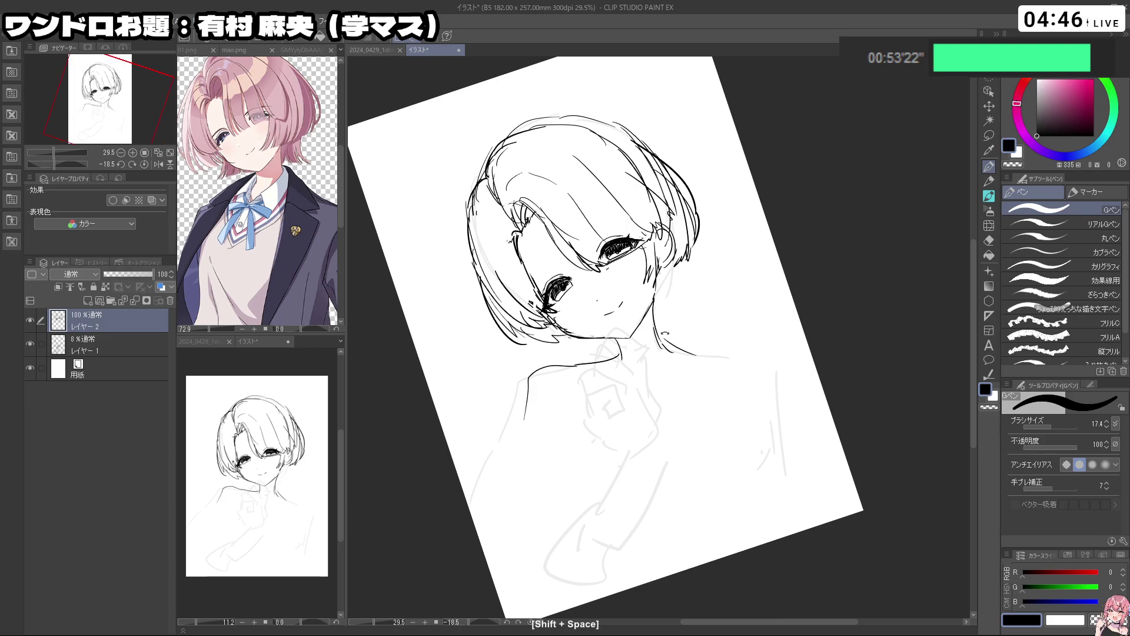
left_click_drag(697, 440, 632, 406)
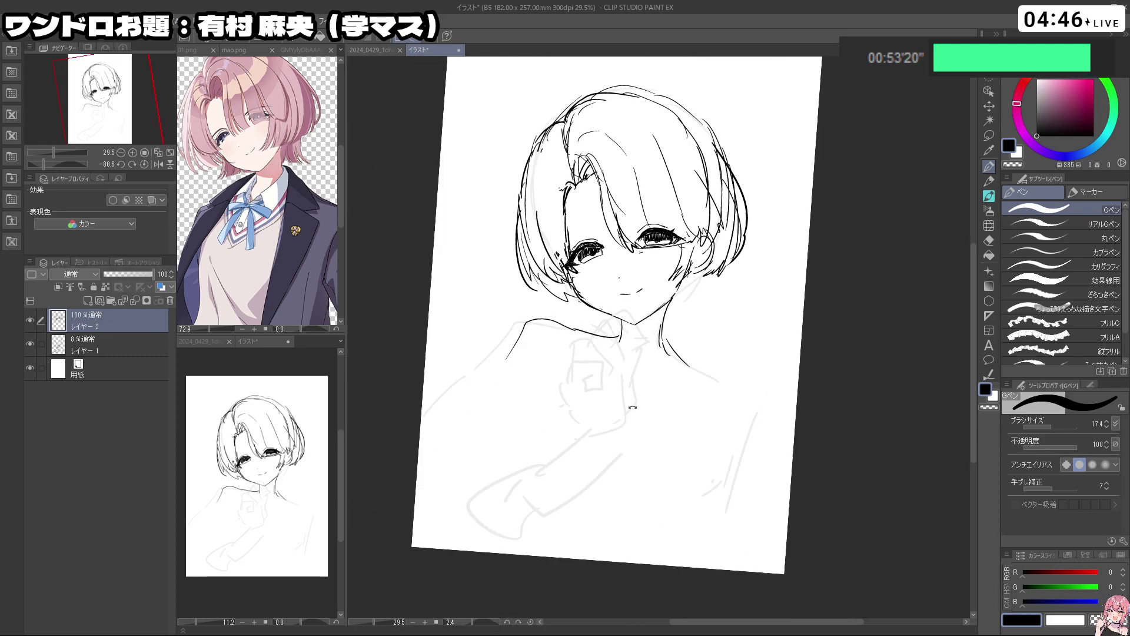
Clean up stray lines around the side hair outline with the transparent colour
key("c")
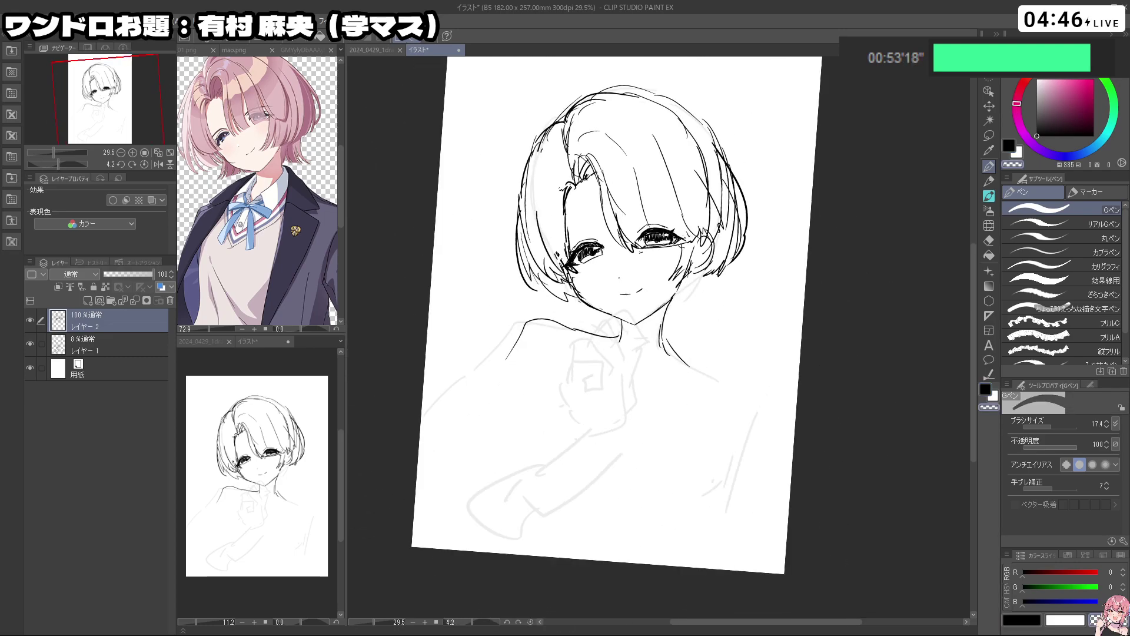
key("space")
key("ctrl+space")
left_click_drag(752, 285, 740, 284)
left_click_drag(740, 284, 695, 286)
key("shift+space")
left_click_drag(692, 390, 711, 373)
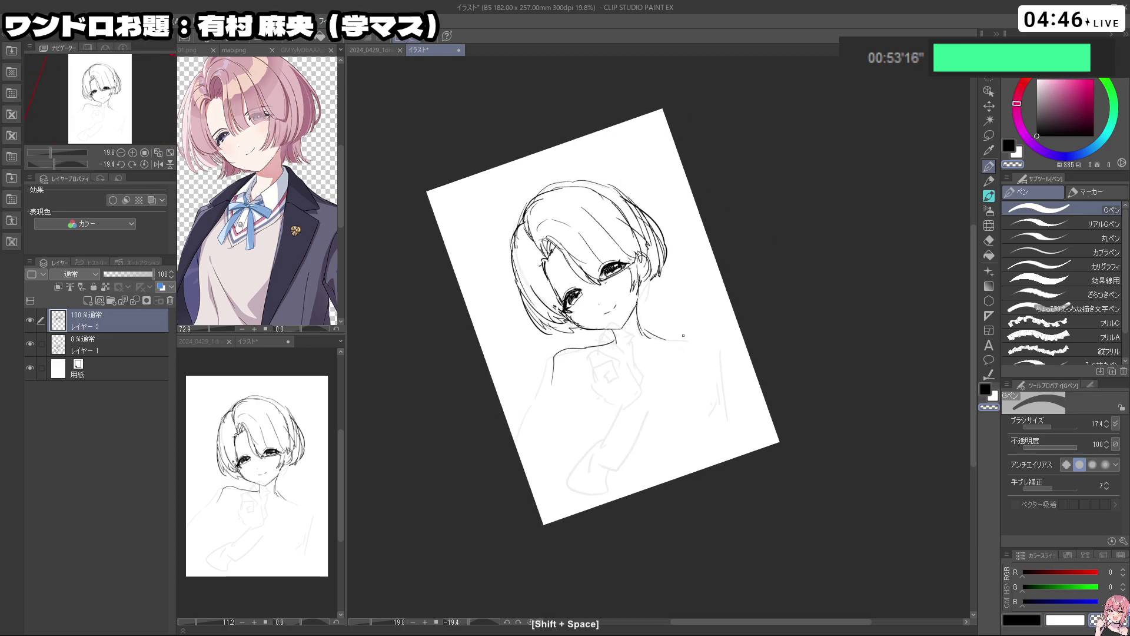
scroll(684, 335, "up", 3)
key("space")
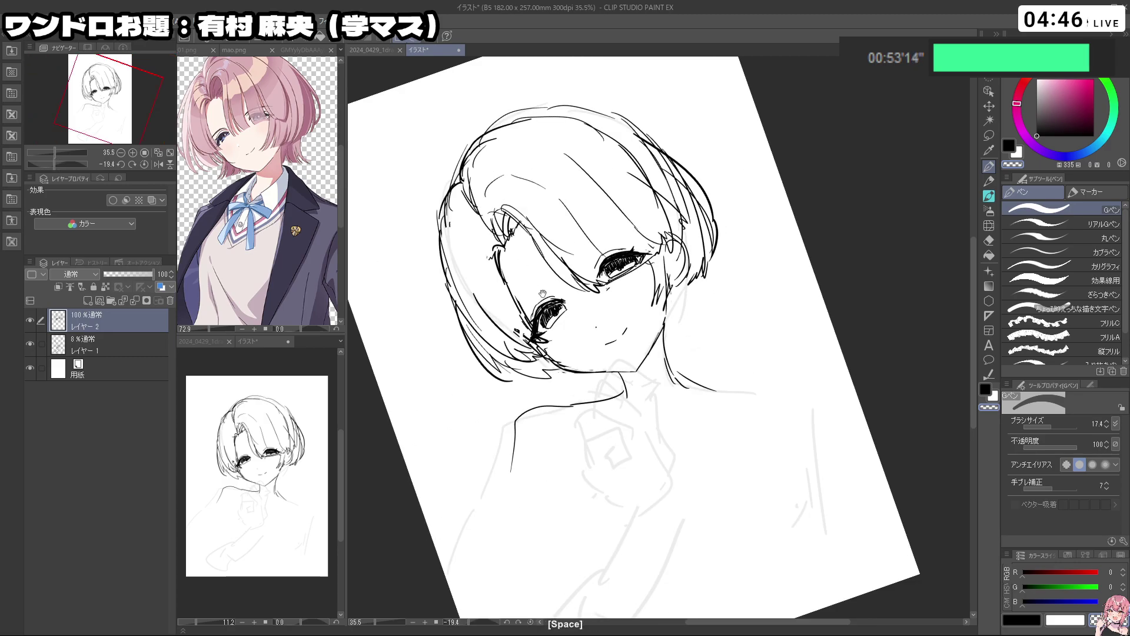
key("ctrl+space")
left_click_drag(533, 307, 561, 319)
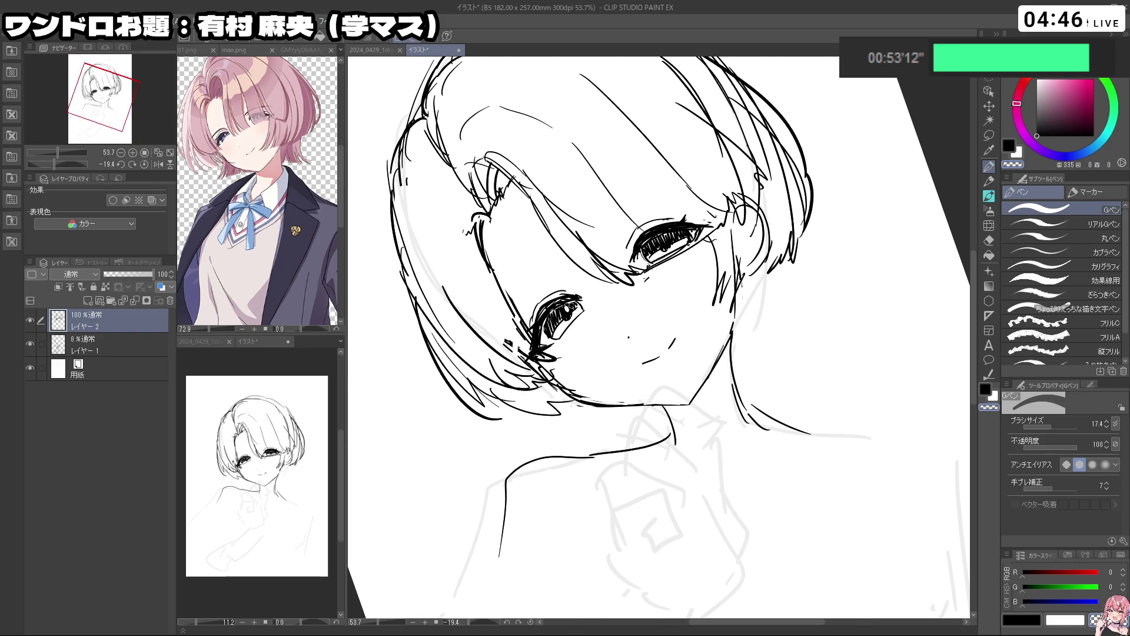
key("ctrl+z")
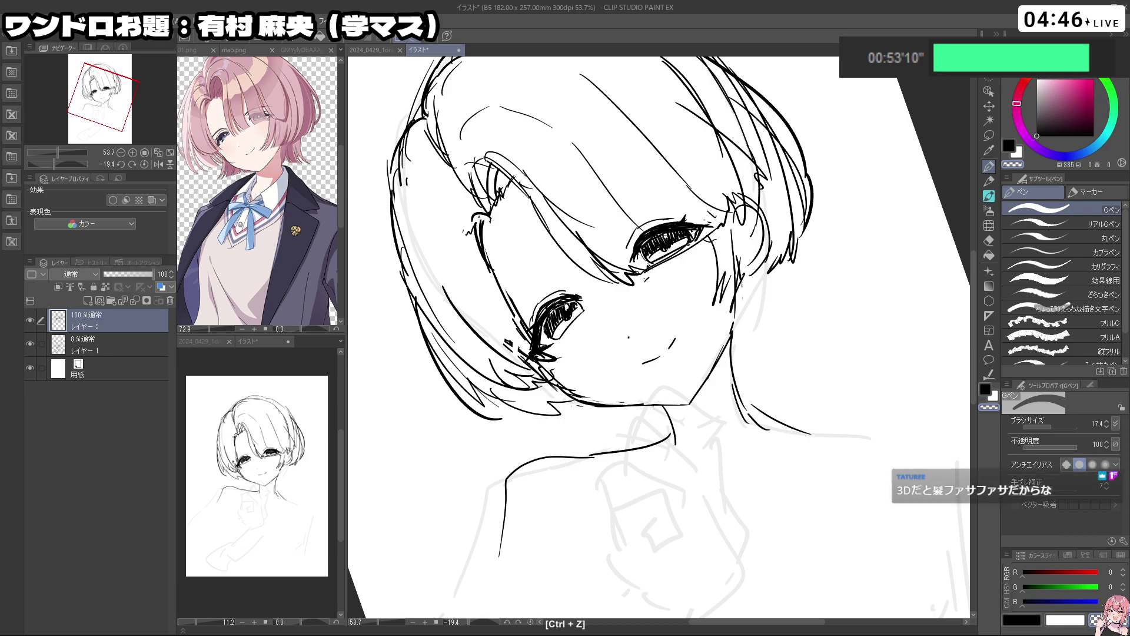
key("ctrl+space")
key("shift+space")
mouse_move(722, 262)
left_mouse_down()
mouse_move(620, 265)
mouse_move(684, 254)
mouse_move(647, 251)
left_mouse_up()
key("c")
key("ctrl+z")
Thicken the left side hair's outline and add short flicked nape strands below the hair on both sides of the neck
mouse_move(550, 189)
left_mouse_down()
mouse_move(542, 263)
mouse_move(551, 280)
left_mouse_up()
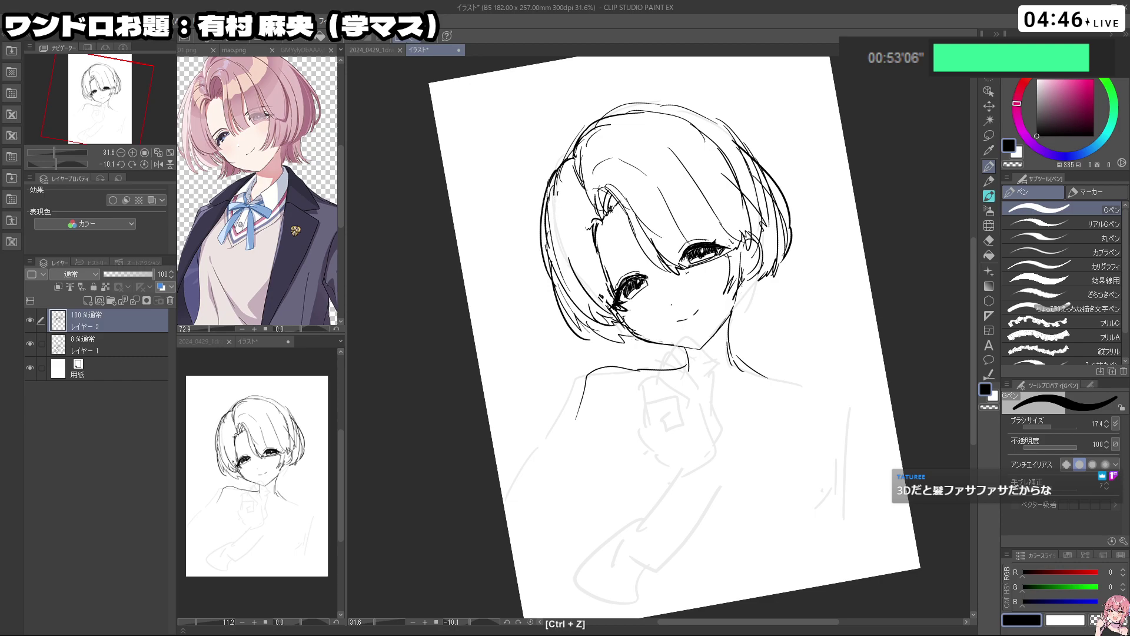
key("shift+space")
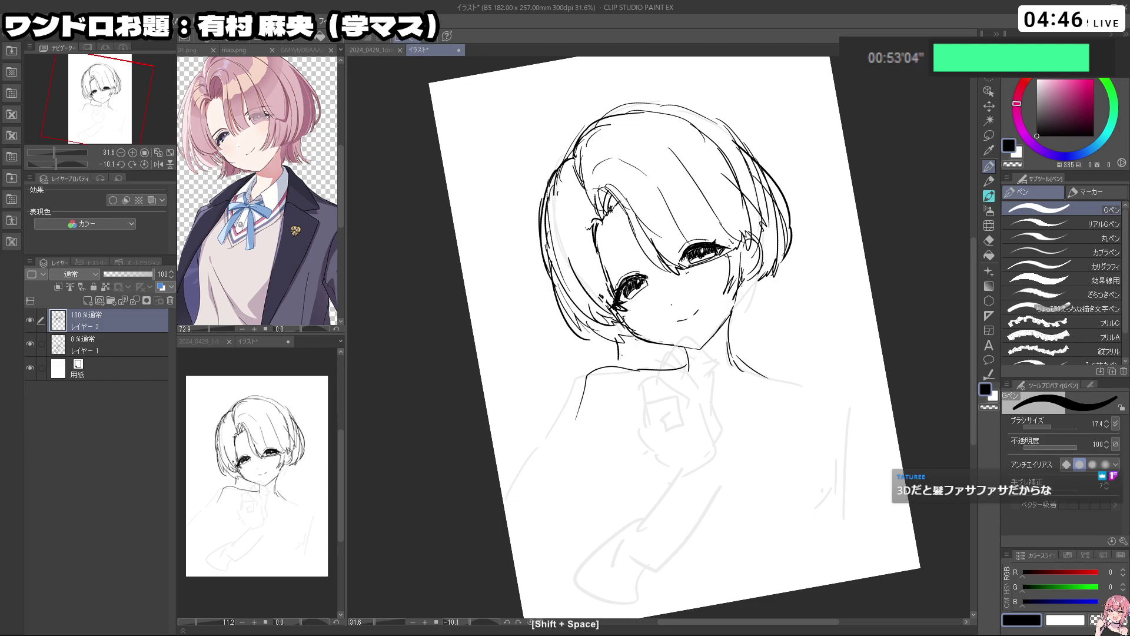
key("ctrl+z")
mouse_move(638, 338)
left_mouse_down()
mouse_move(622, 366)
mouse_move(641, 356)
mouse_move(631, 357)
left_mouse_up()
key("ctrl+z")
key("ctrl+z")
mouse_move(780, 273)
left_mouse_down()
mouse_move(766, 316)
mouse_move(776, 325)
mouse_move(761, 329)
left_mouse_up()
key("ctrl+z")
key("space")
scroll(757, 368, "down", 3)
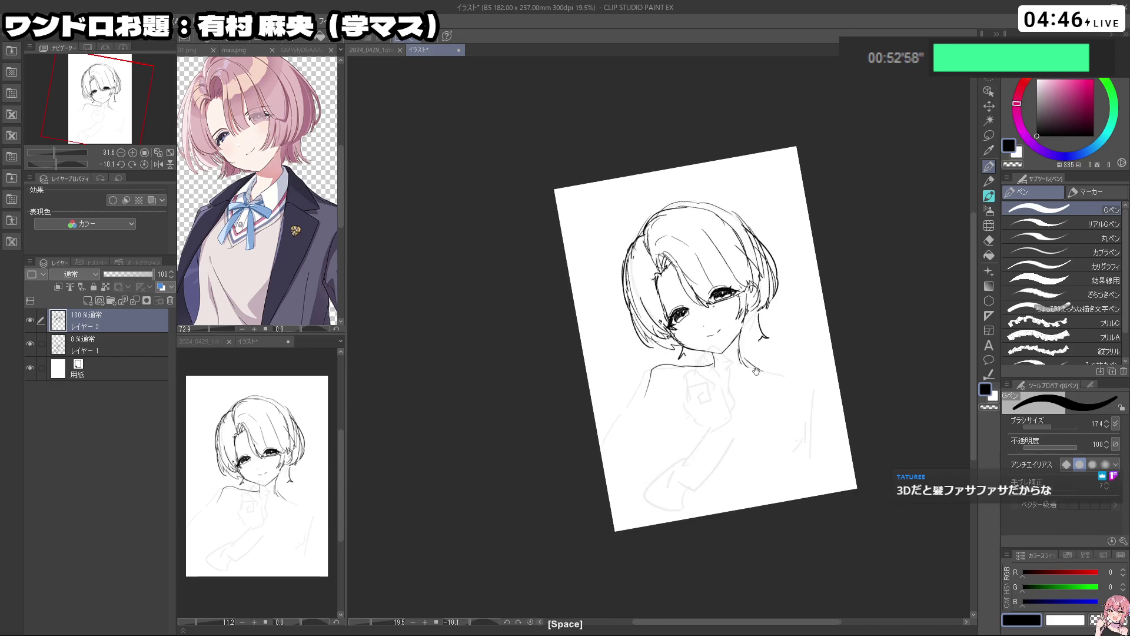
left_click_drag(757, 371, 717, 353)
Switch the reference image to the purple-haired illustration and touch up the side hair tips
left_click(301, 50)
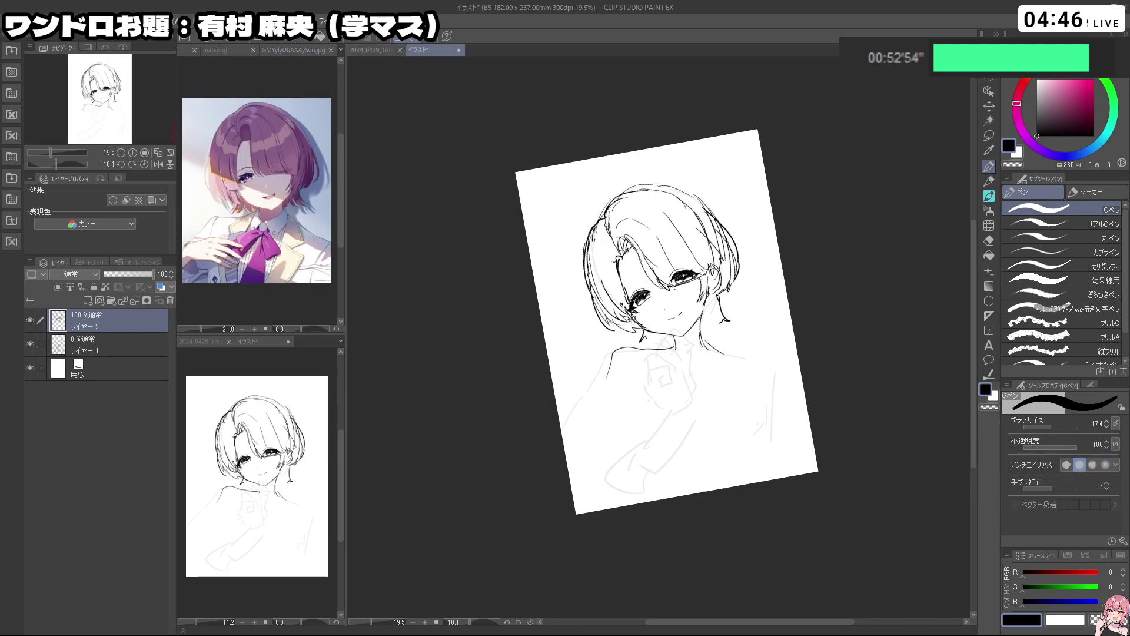
key("ctrl+z")
key("c")
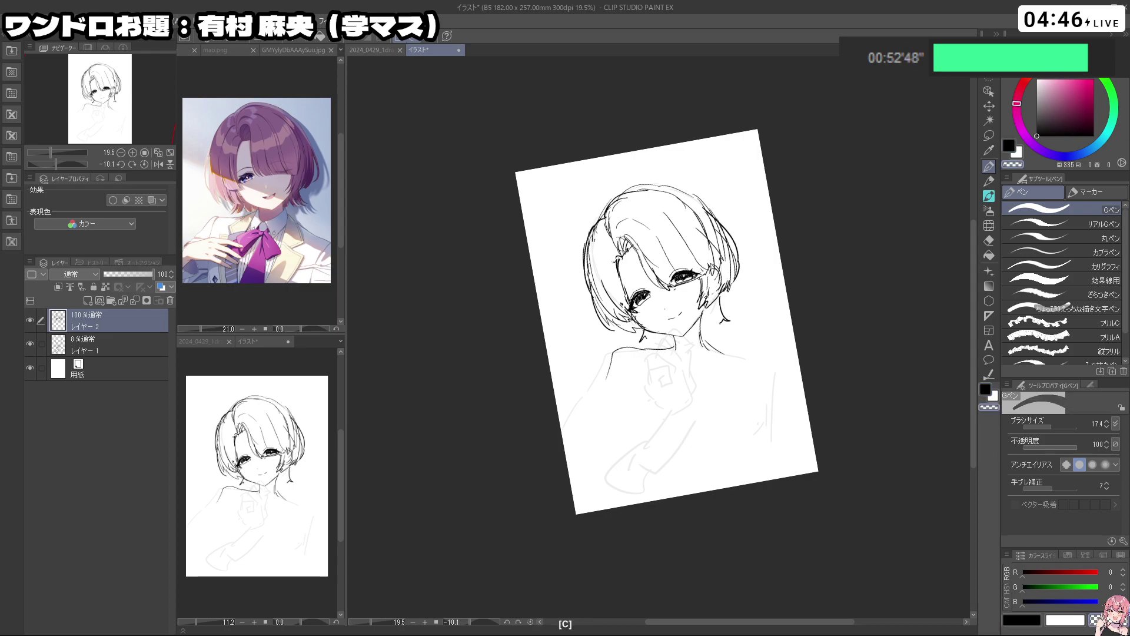
key("c")
key("ctrl+z")
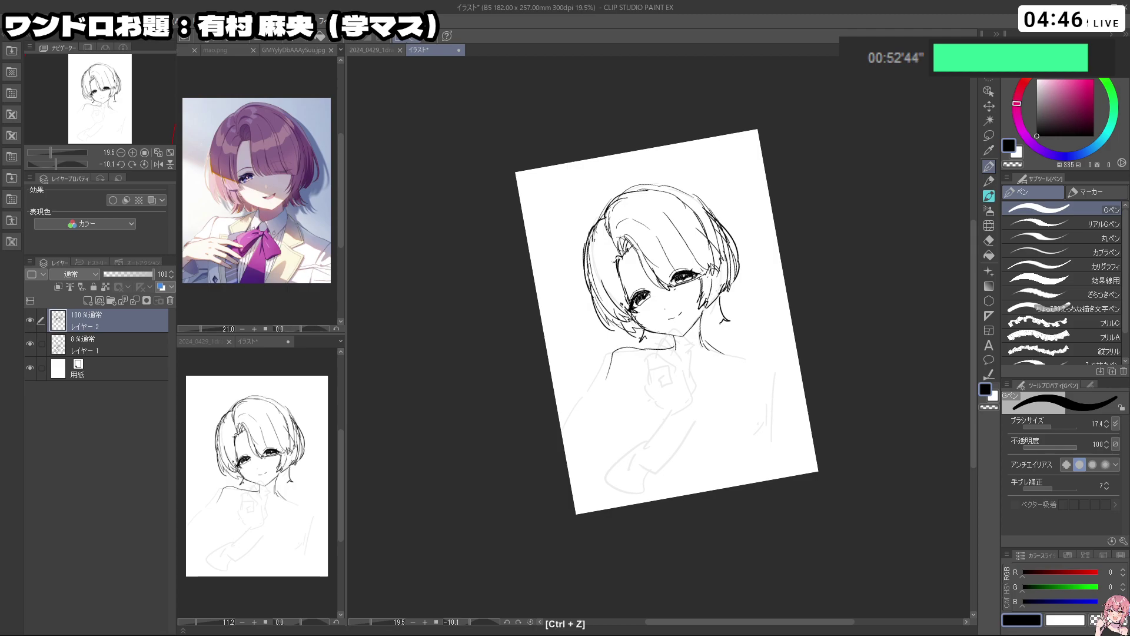
Set the brush size to 7.4 and touch up the hair strands beside the right cheek
key("ctrl+space")
left_click_drag(670, 261, 715, 260)
key("shift+space")
mouse_move(695, 430)
left_mouse_down()
mouse_move(736, 381)
mouse_move(725, 323)
mouse_move(724, 386)
mouse_move(621, 421)
left_mouse_up()
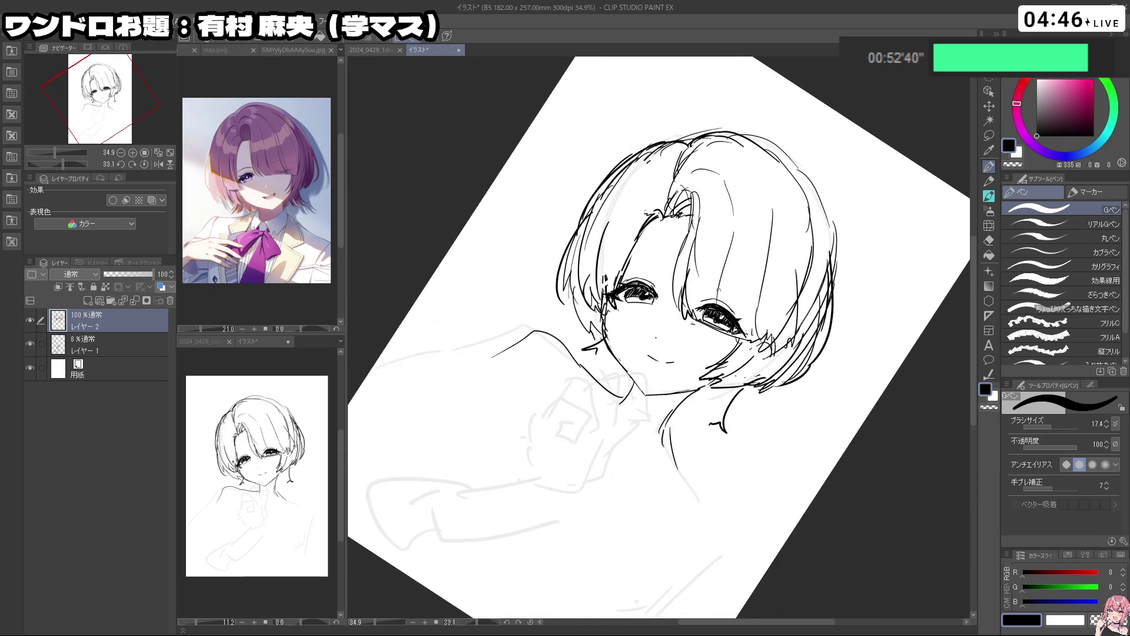
key("ctrl+alt")
left_click_drag(724, 292, 683, 263)
key("ctrl+z")
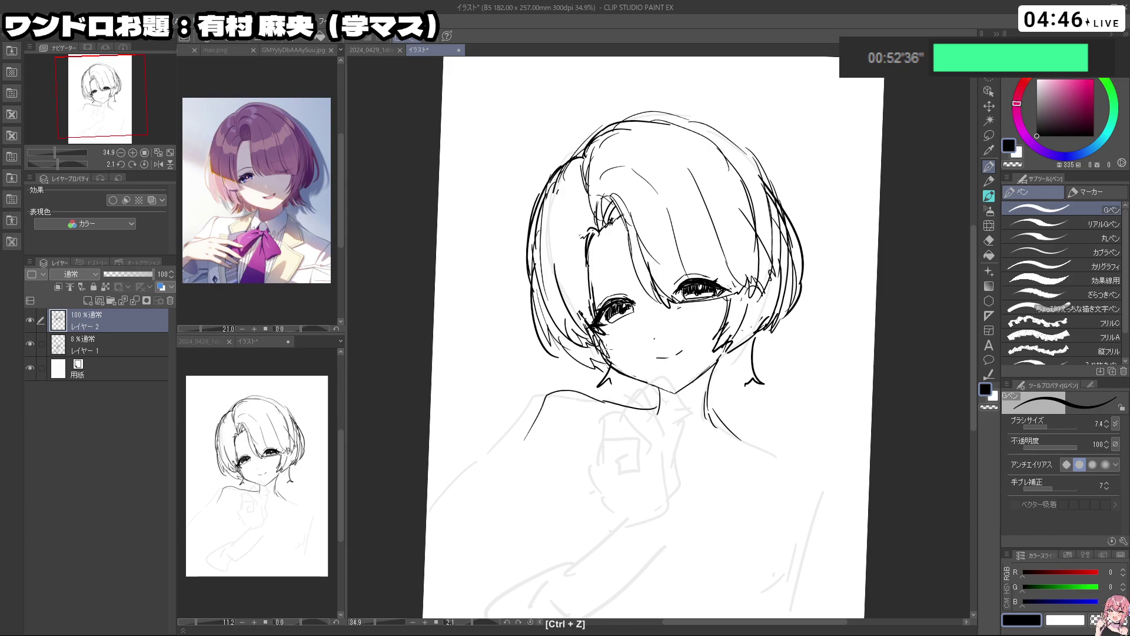
key("c")
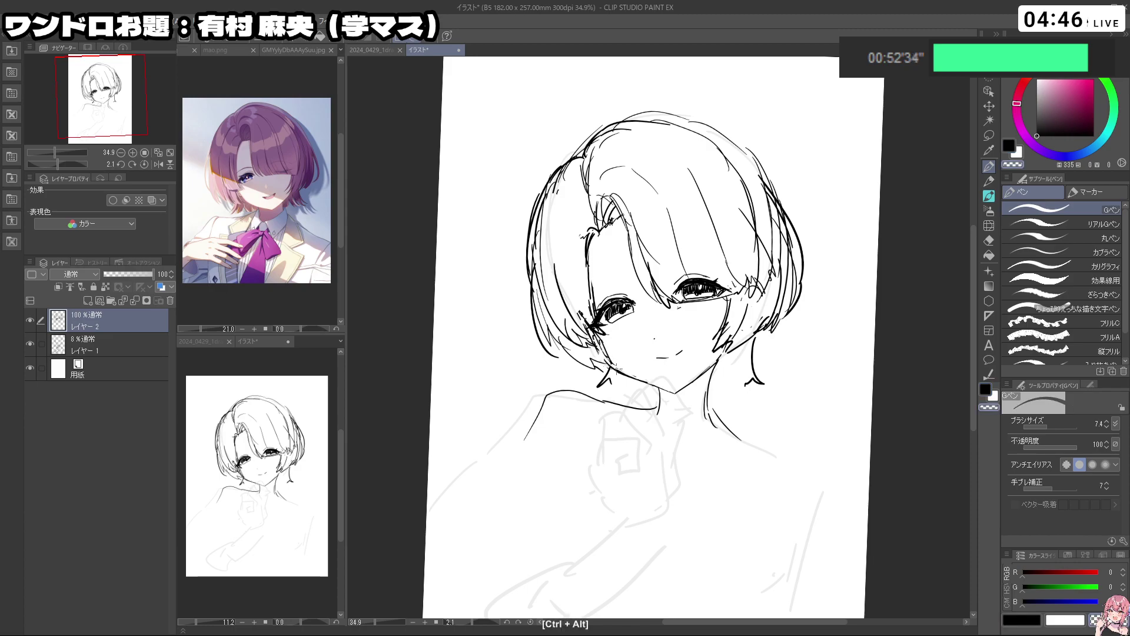
key("ctrl+z")
key("ctrl+z")
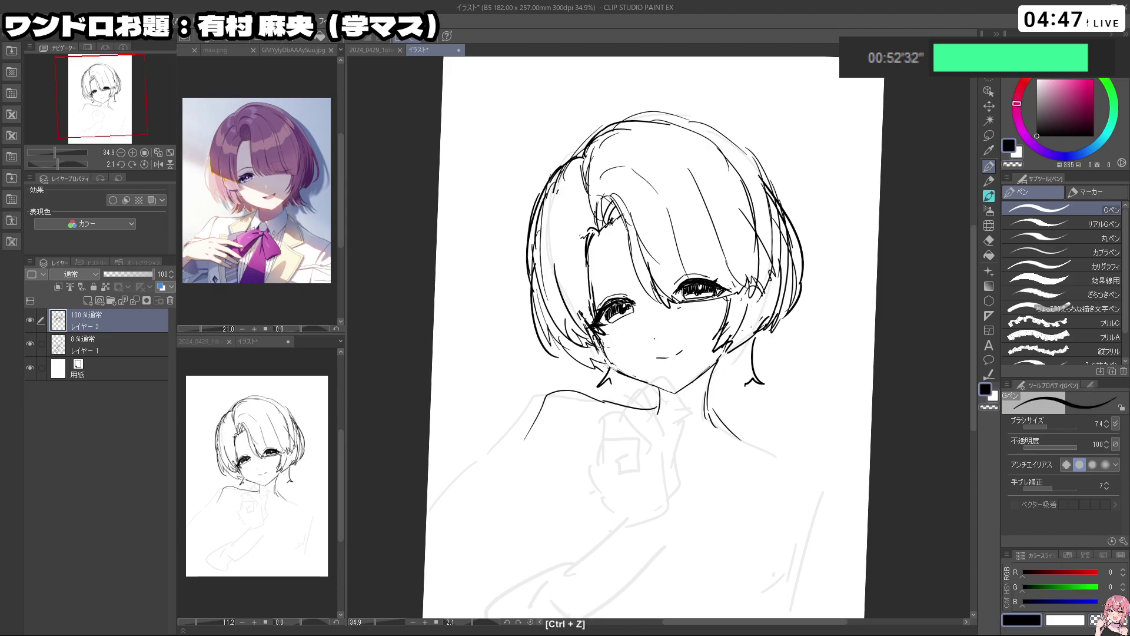
Add fine strands along the central bangs between the parting and the eyes
key("shift+space")
mouse_move(706, 386)
left_mouse_down()
mouse_move(725, 368)
mouse_move(682, 268)
mouse_move(598, 301)
mouse_move(621, 374)
mouse_move(637, 388)
mouse_move(711, 317)
left_mouse_up()
key("c")
key("c")
key("shift+space")
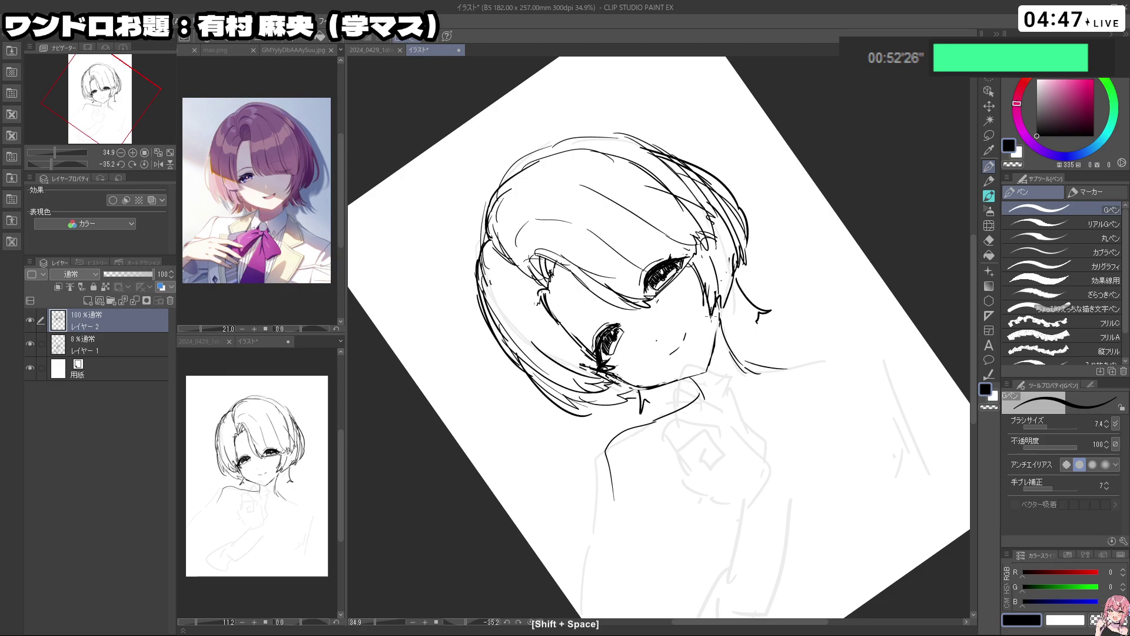
key("ctrl+z")
key("ctrl+space")
key("space")
mouse_move(757, 349)
left_mouse_down()
mouse_move(727, 352)
mouse_move(748, 438)
mouse_move(729, 452)
left_mouse_up()
key("shift+space")
key("ctrl+z")
left_click_drag(635, 265, 657, 324)
key("space")
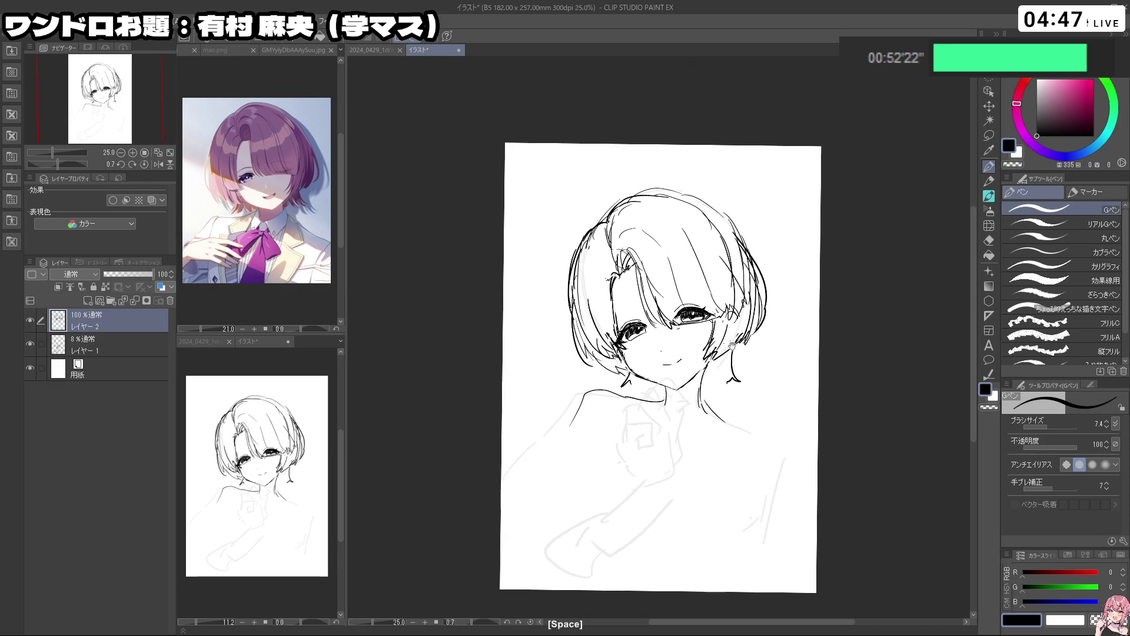
Compare the sketched face with the mao.png reference and return to the purple-haired illustration
key("ctrl+space")
left_click_drag(731, 321, 667, 317)
key("ctrl+space")
left_click_drag(667, 316, 697, 321)
key("shift+space")
left_click_drag(696, 401, 658, 412)
key("ctrl+space")
left_click_drag(663, 282, 691, 283)
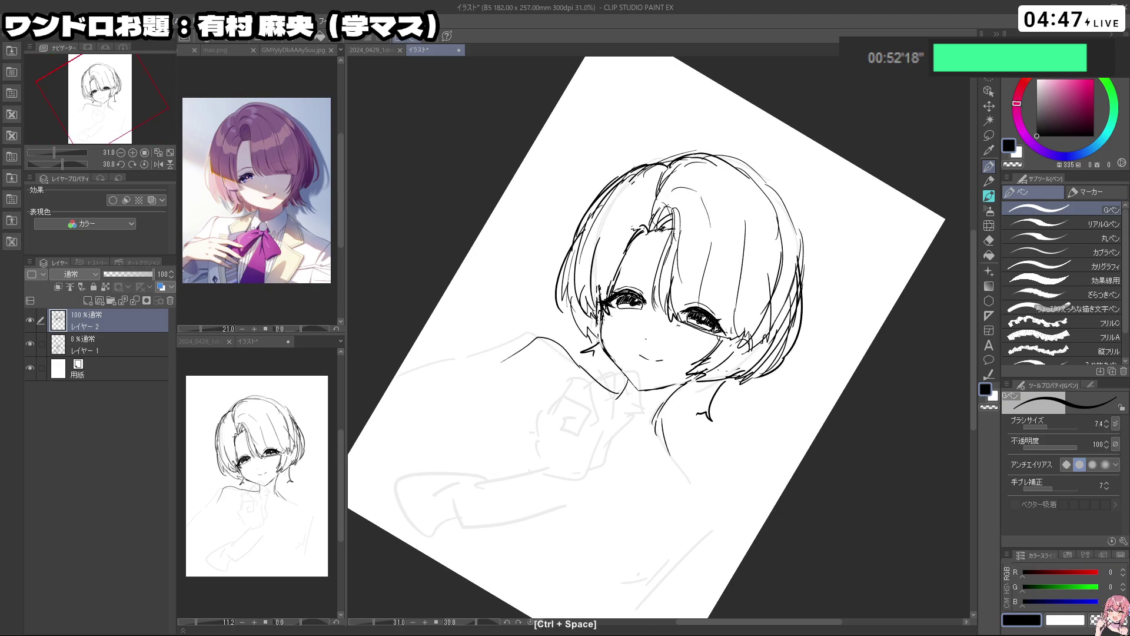
left_click(259, 50)
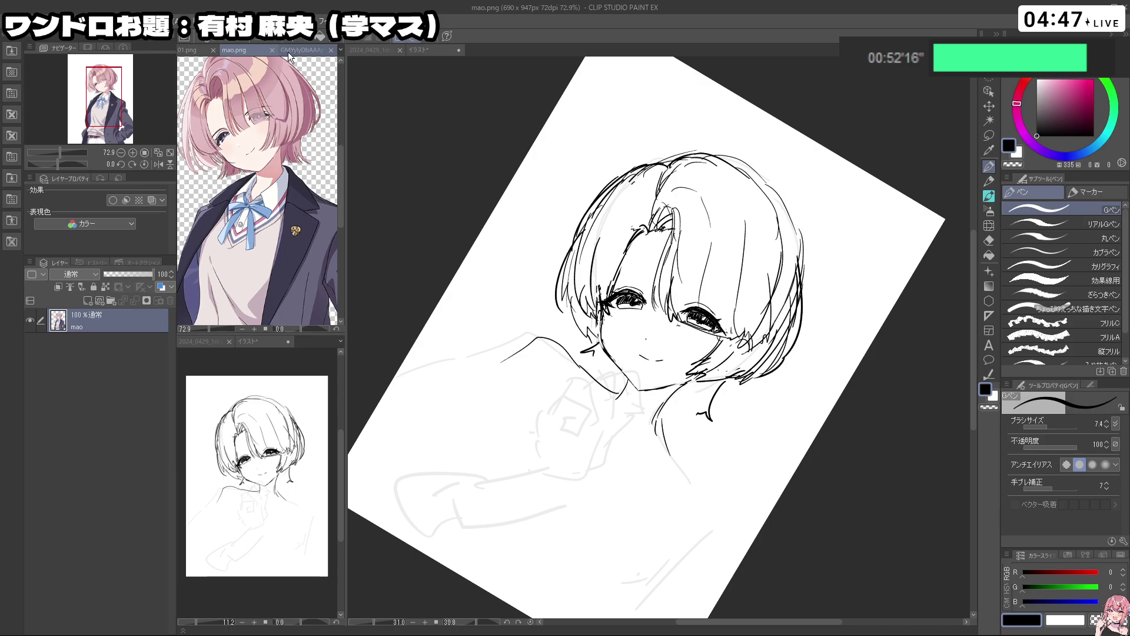
left_click(288, 51)
Draw thin curved eyebrows above both eyes, passing over the bangs
key("shift+space")
left_click_drag(640, 281, 647, 394)
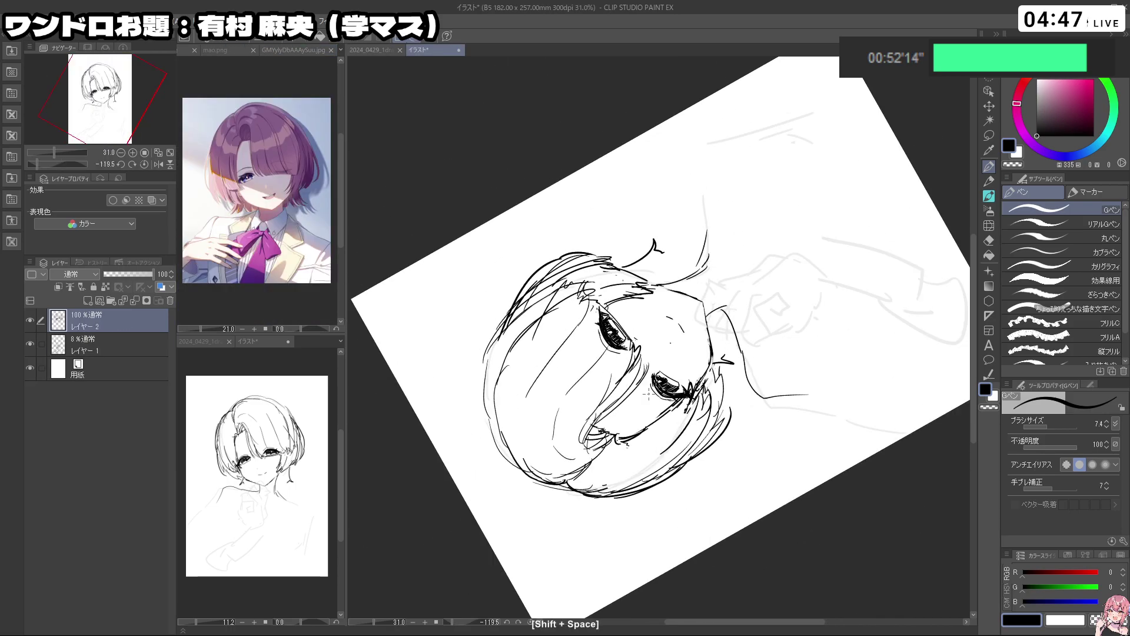
key("ctrl+z")
key("shift+space")
left_click_drag(625, 430, 748, 294)
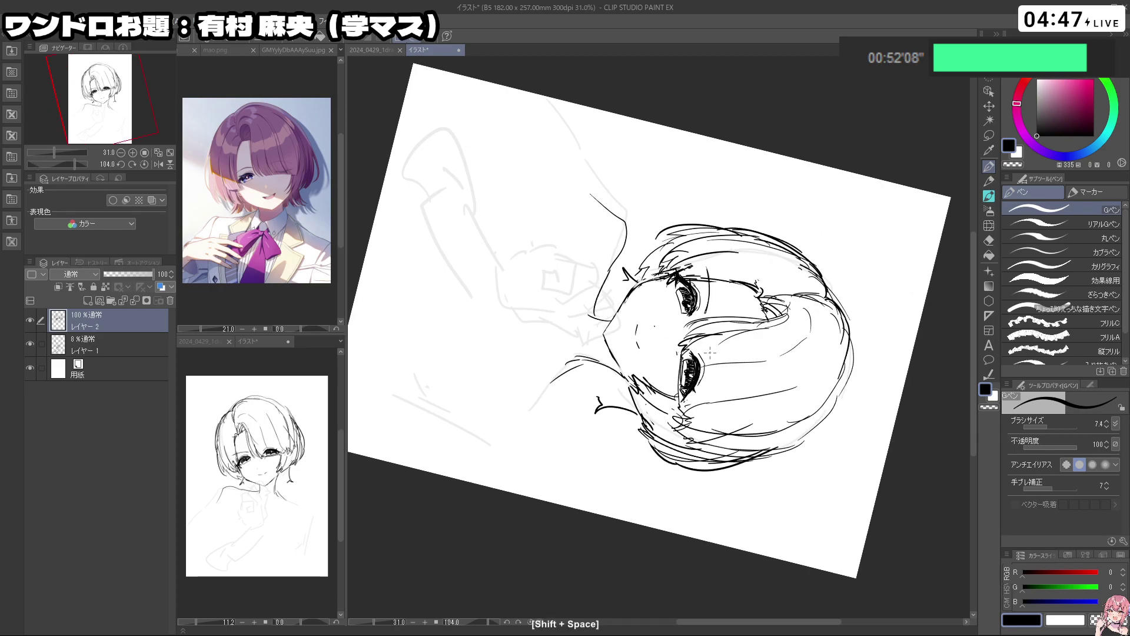
key("ctrl+z")
mouse_move(706, 349)
left_mouse_down()
mouse_move(714, 400)
mouse_move(760, 382)
mouse_move(734, 250)
mouse_move(691, 221)
left_mouse_up()
key("ctrl+z")
left_click_drag(734, 320, 686, 278)
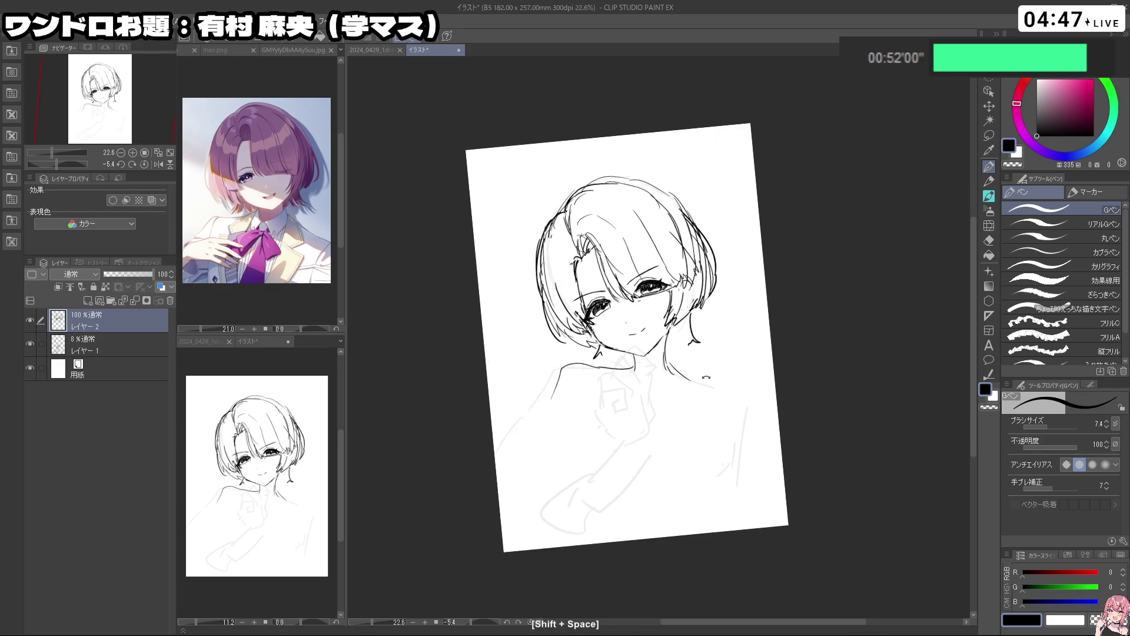
Hatch the shadow on the neck directly beneath the chin and jawline
mouse_move(743, 343)
left_mouse_down()
mouse_move(747, 322)
mouse_move(732, 386)
left_mouse_up()
mouse_move(668, 263)
left_mouse_down()
mouse_move(702, 270)
mouse_move(723, 332)
left_mouse_up()
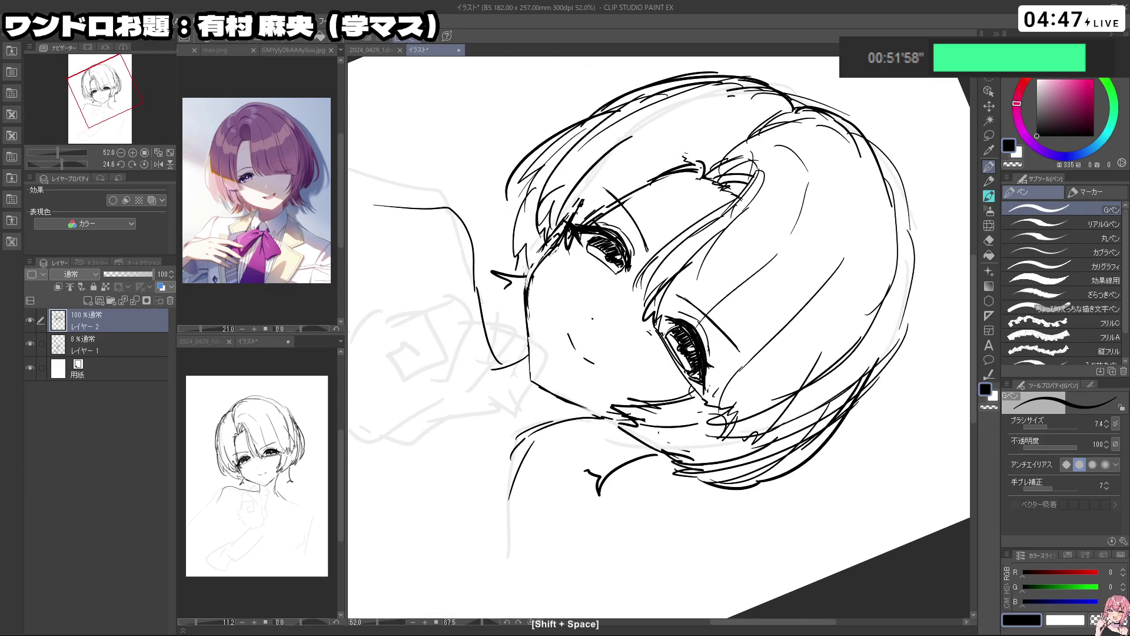
key("c")
key("ctrl+z")
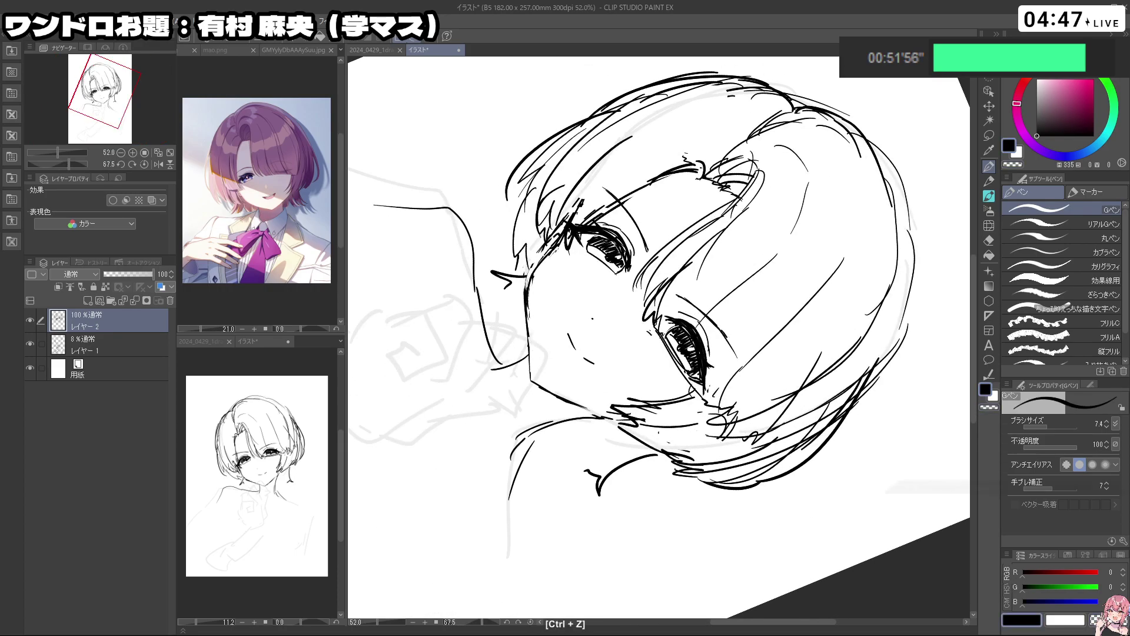
mouse_move(746, 352)
left_mouse_down()
mouse_move(725, 488)
mouse_move(692, 461)
mouse_move(705, 357)
mouse_move(676, 408)
mouse_move(682, 359)
left_mouse_up()
key("ctrl+z")
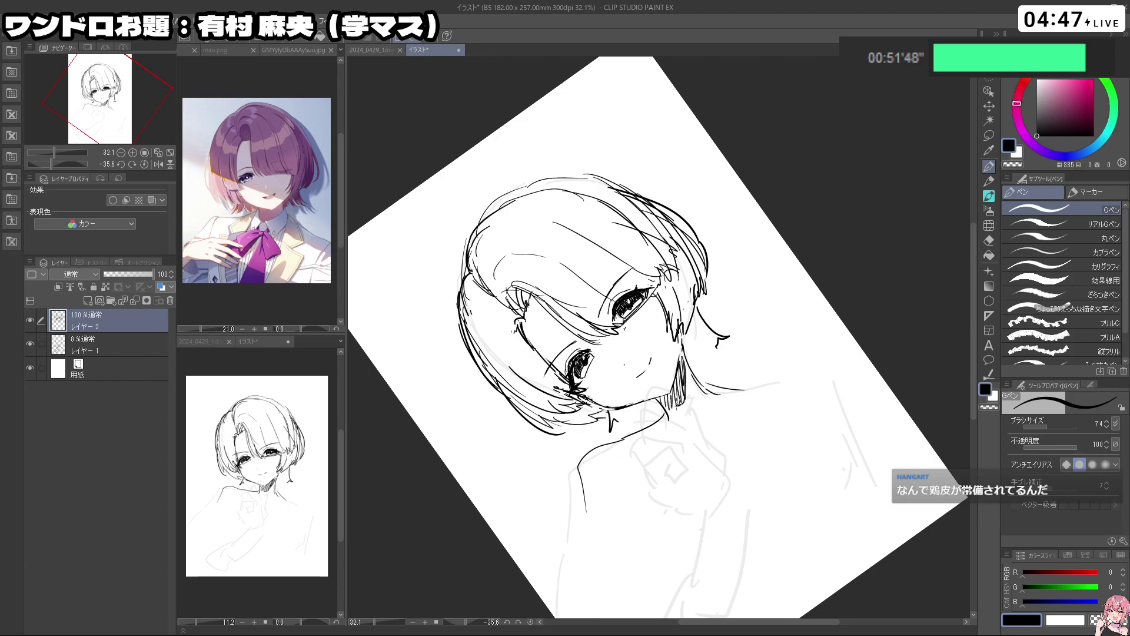
key("shift+space")
left_click_drag(754, 454, 698, 480)
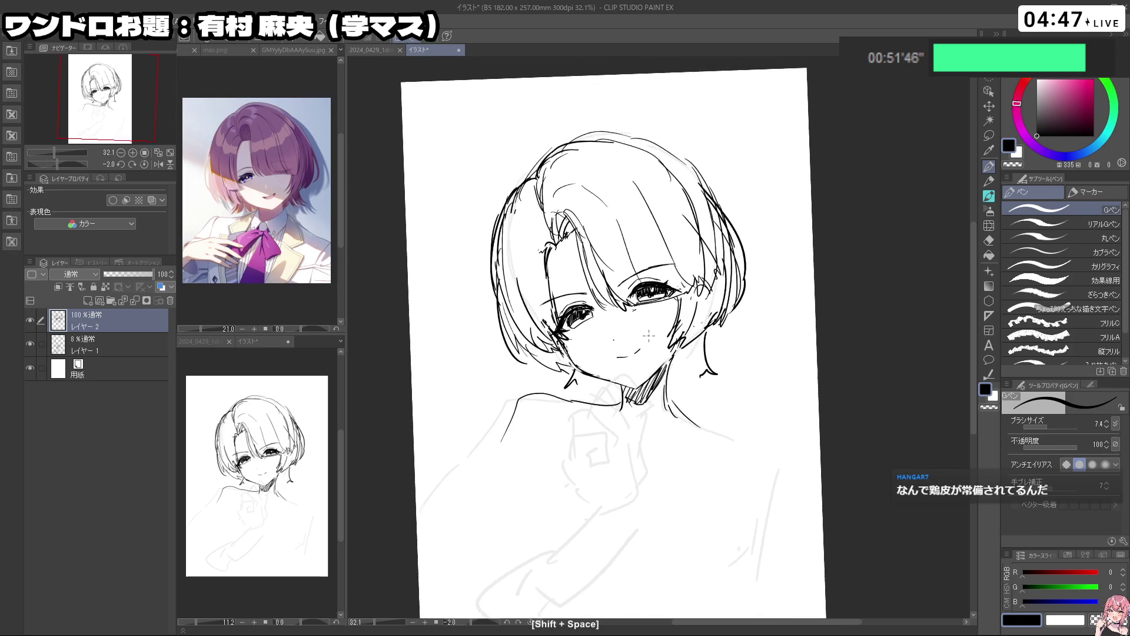
key("ctrl+z")
left_click_drag(670, 371, 667, 407)
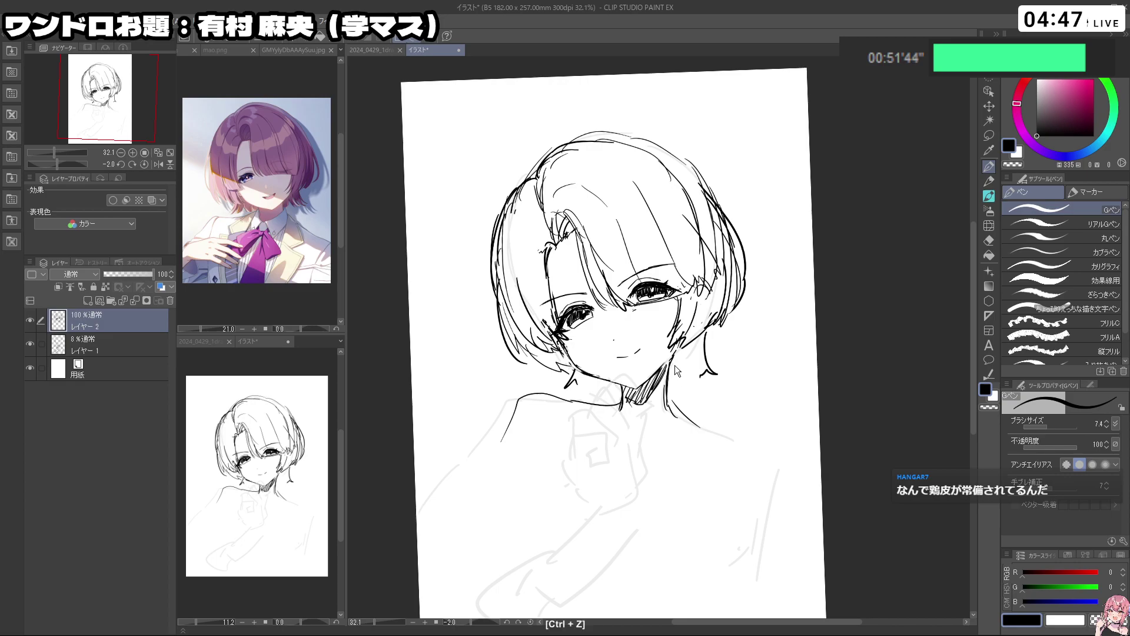
Draw small pointed nape hair tips on both sides of the neck beneath the side hair
key("ctrl+z")
key("shift+space")
left_click_drag(673, 452, 691, 457)
key("ctrl+z")
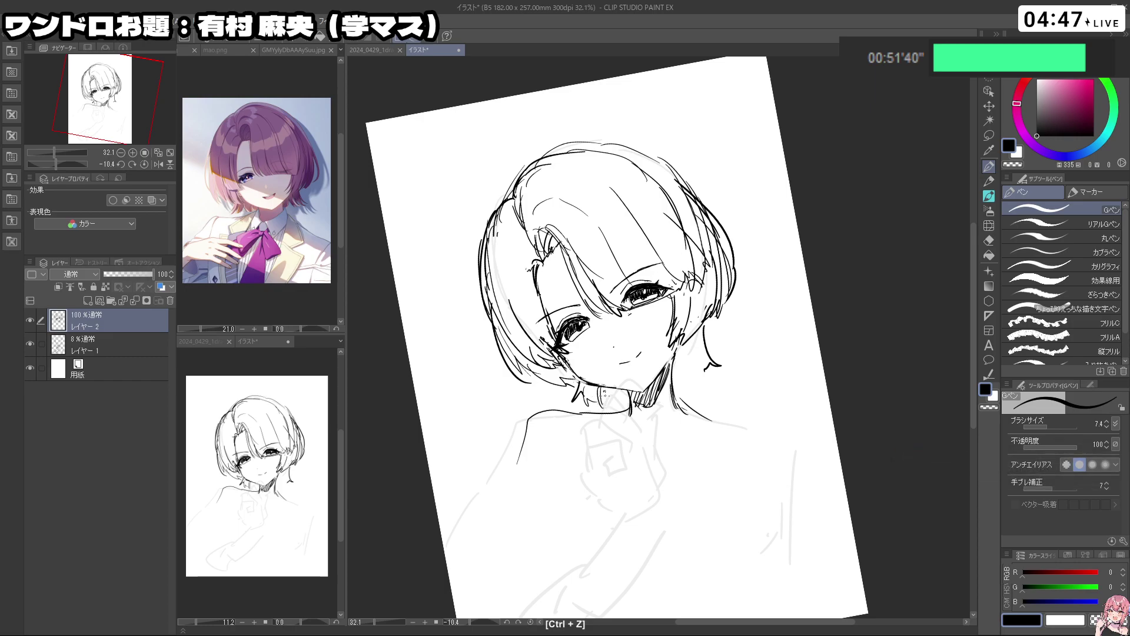
left_click_drag(600, 390, 623, 395)
left_click_drag(693, 368, 703, 376)
key("shift+space")
left_click_drag(599, 498, 556, 484)
key("c")
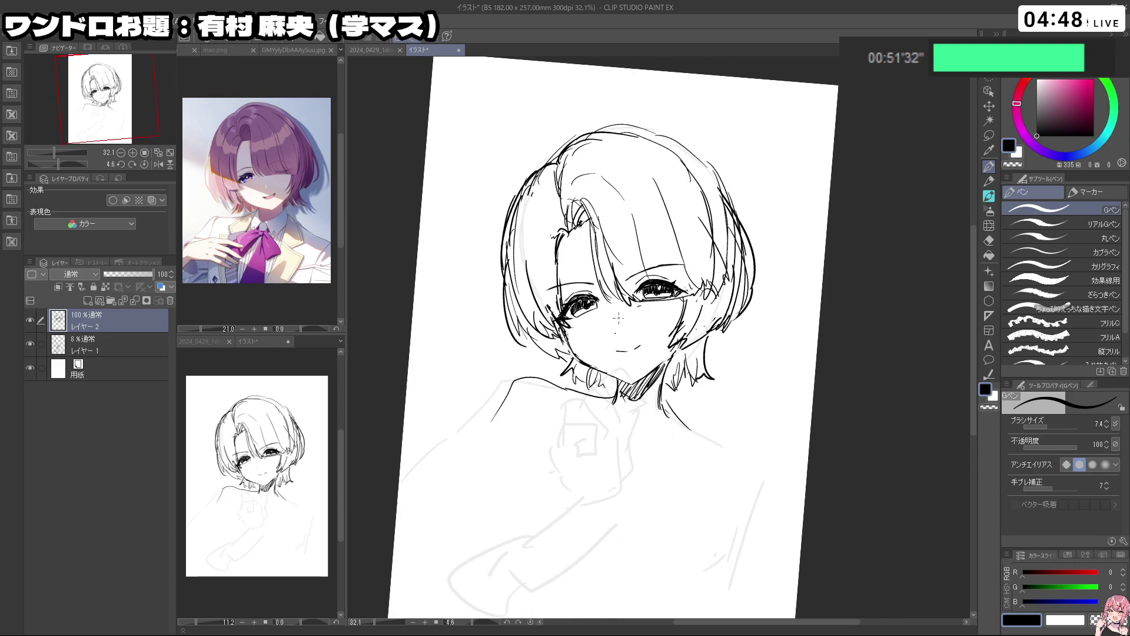
key("ctrl+z")
key("ctrl+z")
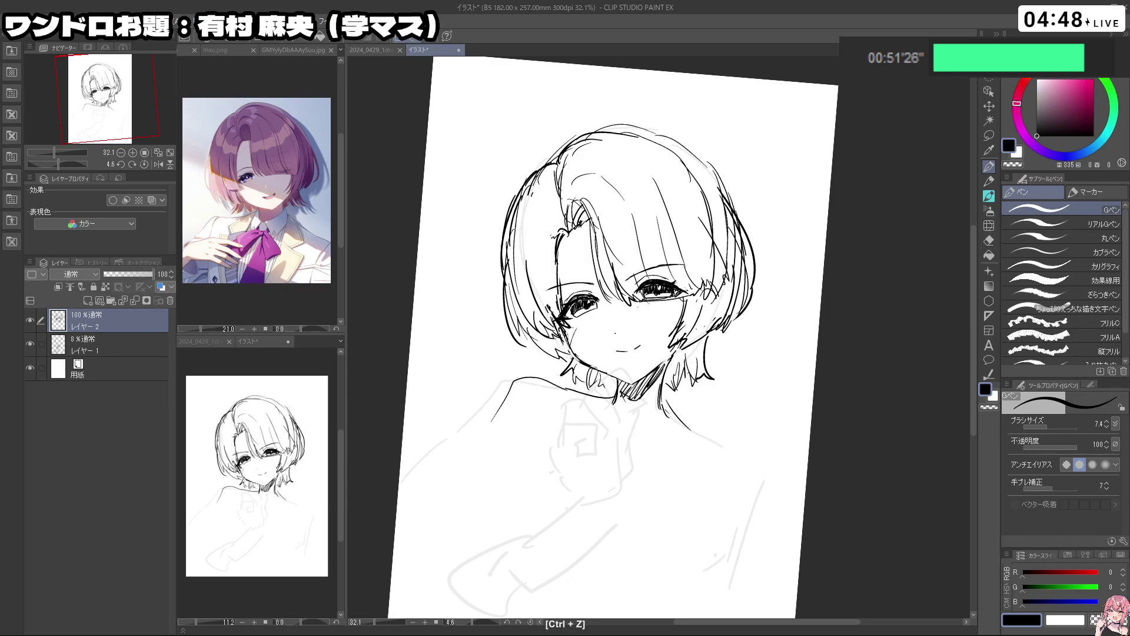
Refine the hatched neck shadow and the lines where the neck meets the chin
key("shift+space")
mouse_move(651, 465)
left_mouse_down()
mouse_move(733, 461)
mouse_move(637, 465)
left_mouse_up()
key("ctrl+space")
left_click_drag(613, 324, 640, 325)
key("c")
key("c")
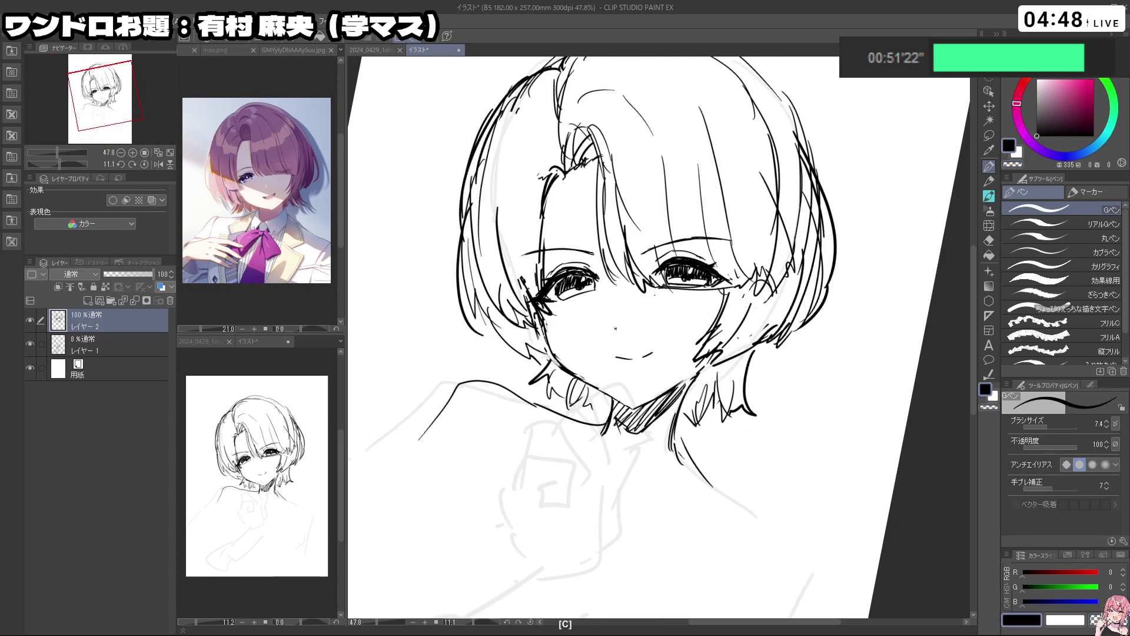
key("ctrl+z")
key("space")
key("ctrl+z")
key("ctrl+space")
left_click_drag(724, 377, 742, 404)
key("shift+space")
key("ctrl+space")
left_click_drag(636, 319, 672, 321)
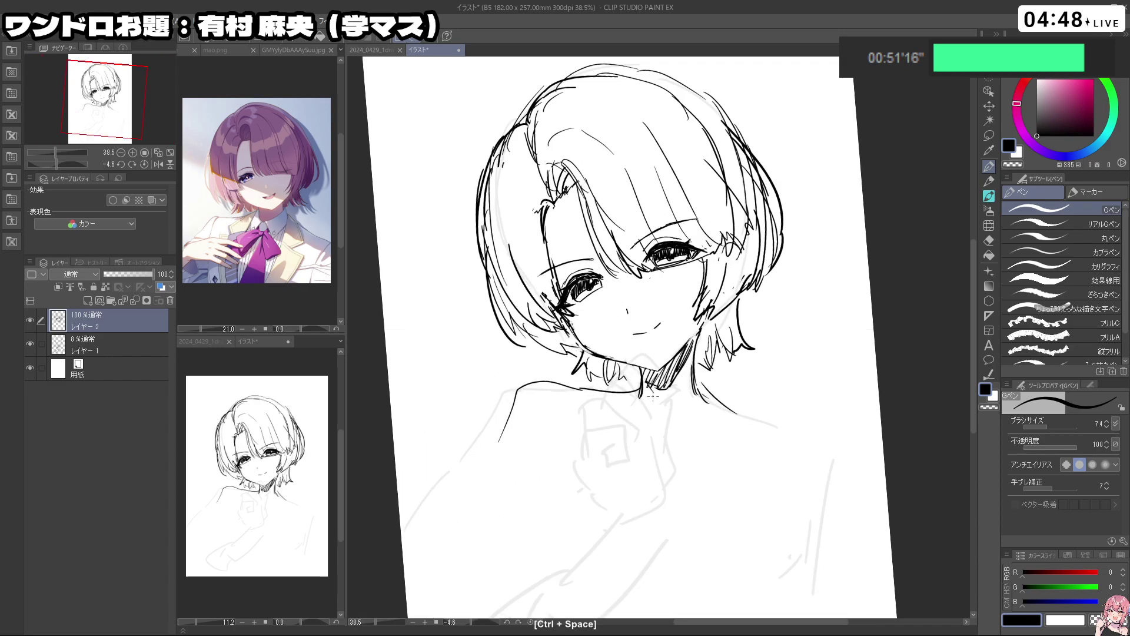
Lasso the mouth lines and transform them to adjust their placement on the lower face
key("shift+space")
mouse_move(680, 410)
left_mouse_down()
mouse_move(735, 370)
mouse_move(589, 357)
mouse_move(662, 342)
mouse_move(655, 334)
left_mouse_up()
key("m")
key("ctrl+t")
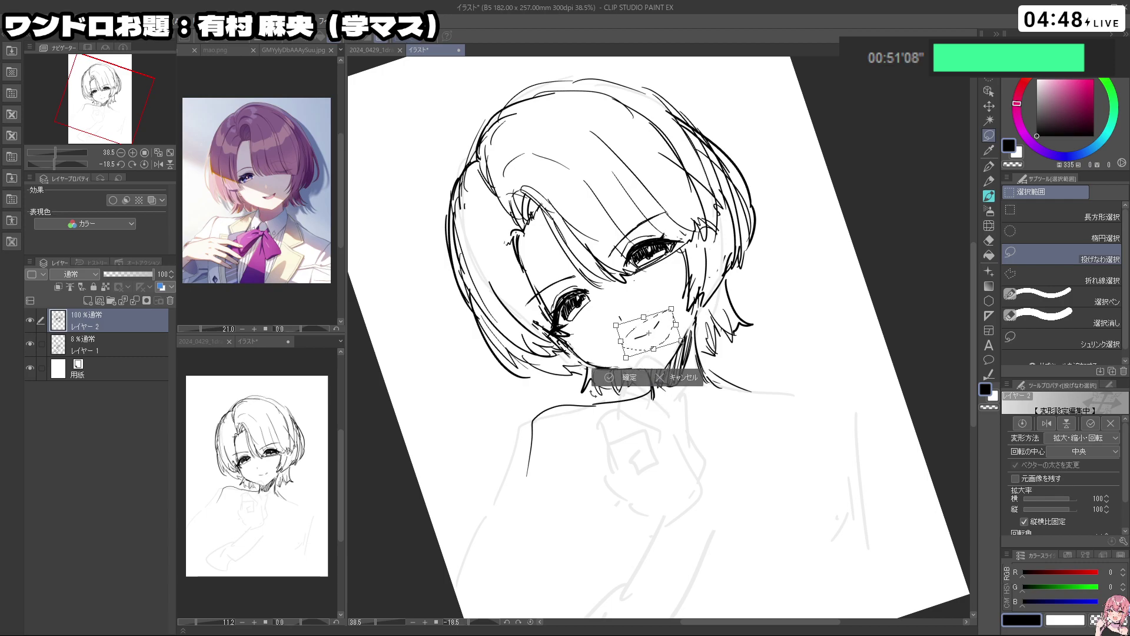
left_click(610, 377)
left_click(539, 380)
left_click_drag(648, 425, 610, 411)
left_click_drag(773, 320, 932, 189)
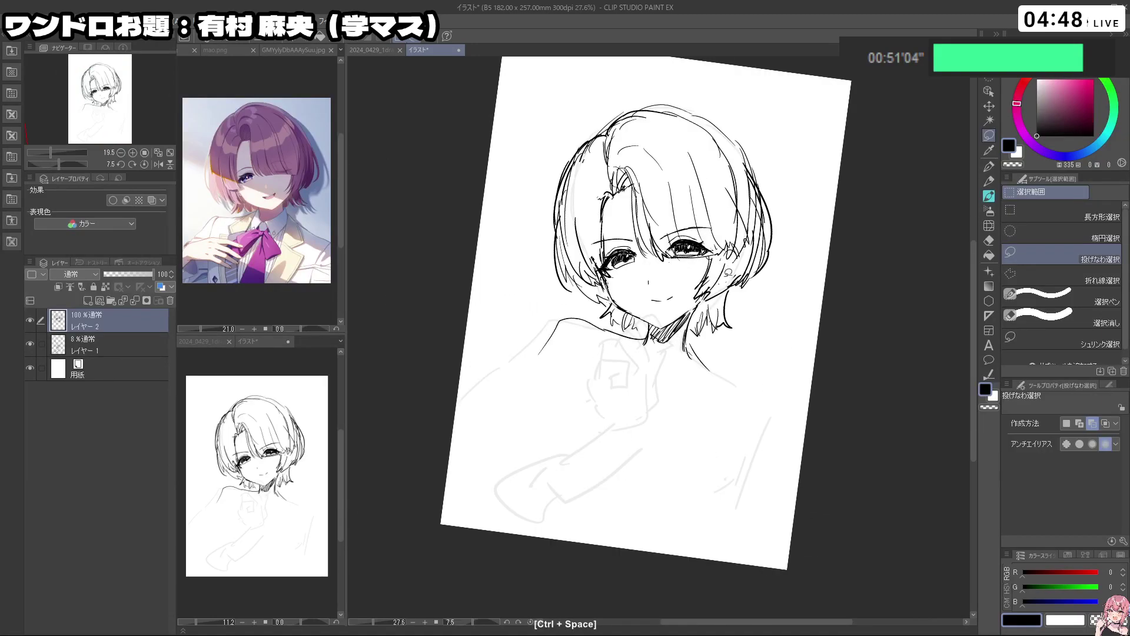
Work on the fine strand lines in the bangs and side hair with the G-pen
left_click(989, 166)
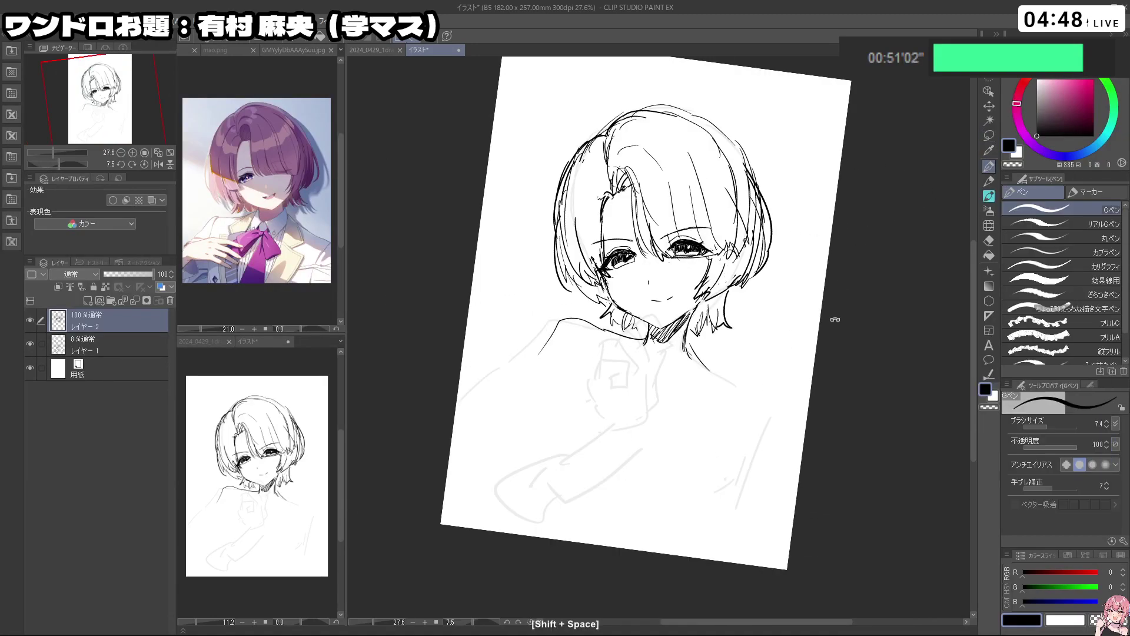
left_click_drag(835, 321, 829, 381)
left_click_drag(771, 154, 801, 228)
key("ctrl+z")
left_click_drag(778, 164, 799, 193)
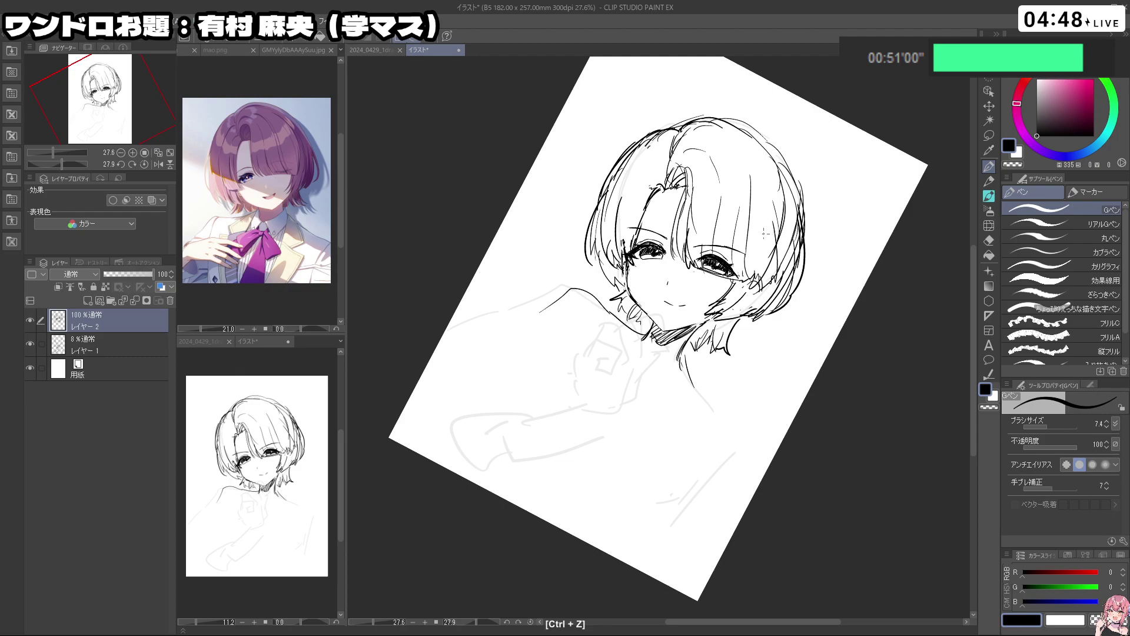
left_click_drag(763, 233, 756, 268)
key("ctrl+z")
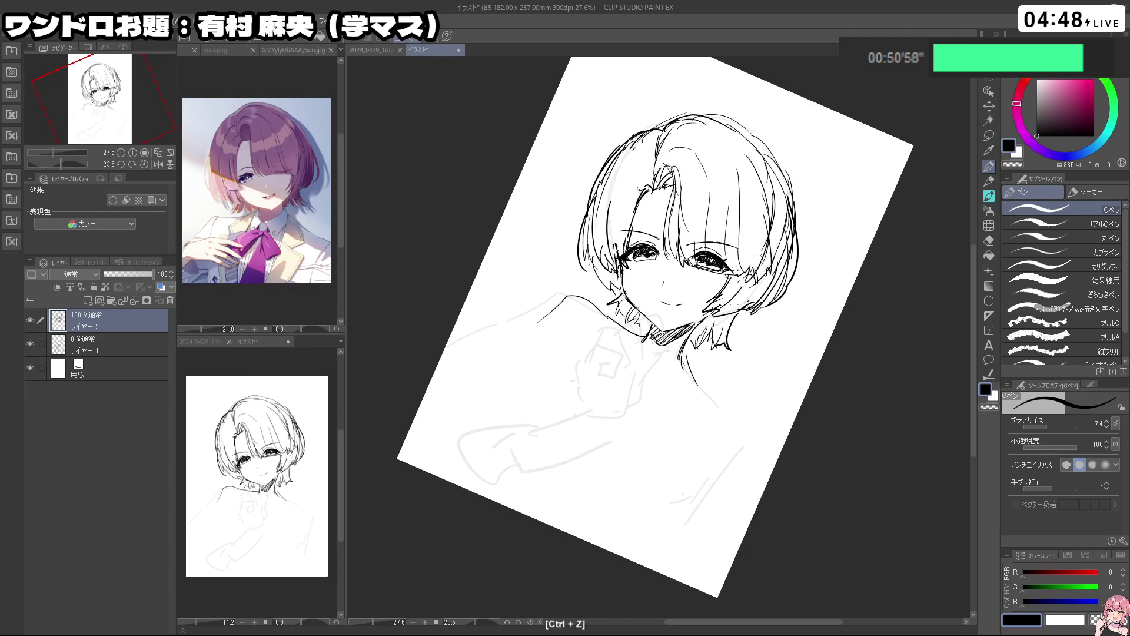
left_click_drag(790, 375, 786, 294)
left_click_drag(786, 341, 754, 268)
left_click_drag(759, 418, 786, 291)
left_click_drag(795, 367, 797, 312)
key("ctrl+z")
Clean up the tuft lines at the hair parting and set the brush size to 13.7
left_click_drag(598, 464, 585, 509)
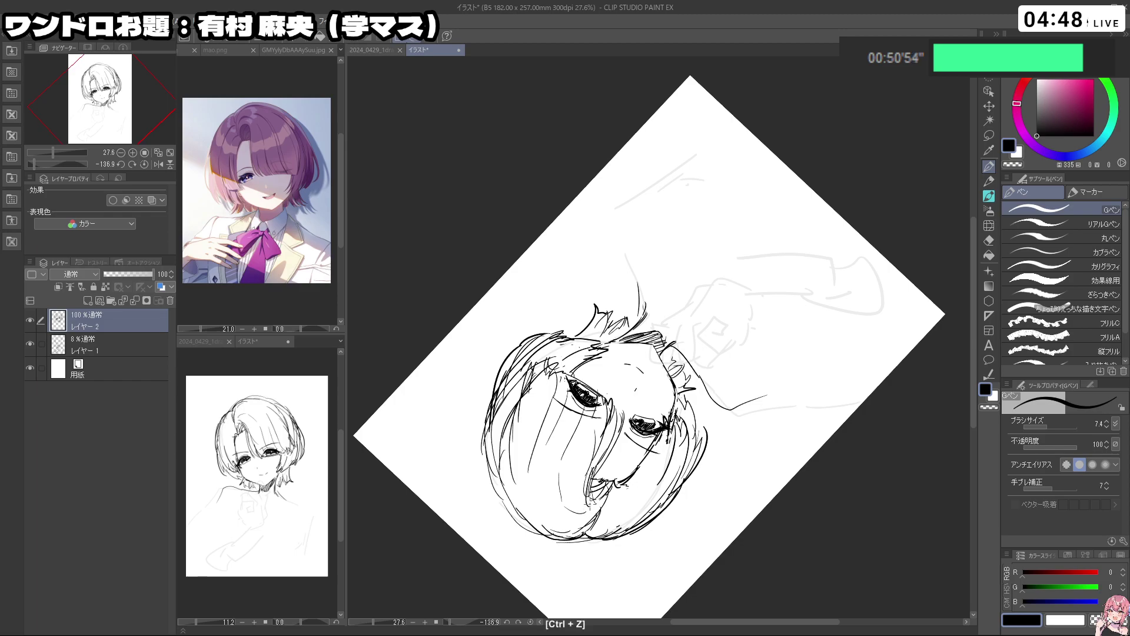
key("c")
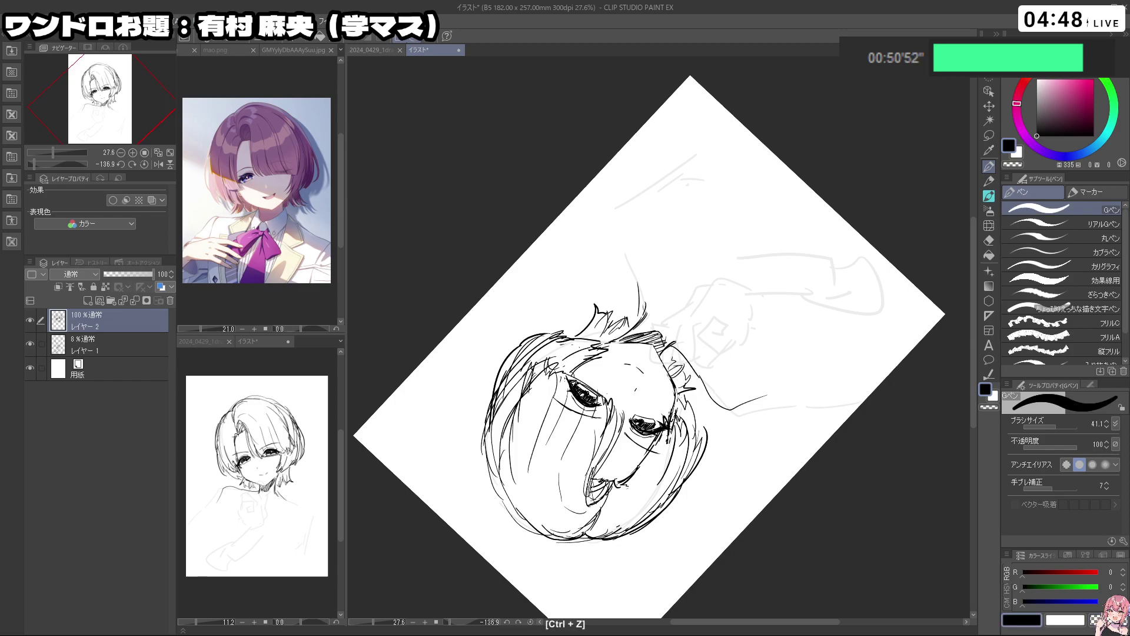
mouse_move(591, 481)
left_mouse_down()
mouse_move(601, 463)
mouse_move(595, 476)
left_mouse_up()
key("c")
mouse_move(598, 462)
left_mouse_down()
mouse_move(587, 502)
mouse_move(588, 479)
left_mouse_up()
key("ctrl+z")
key("shift+space")
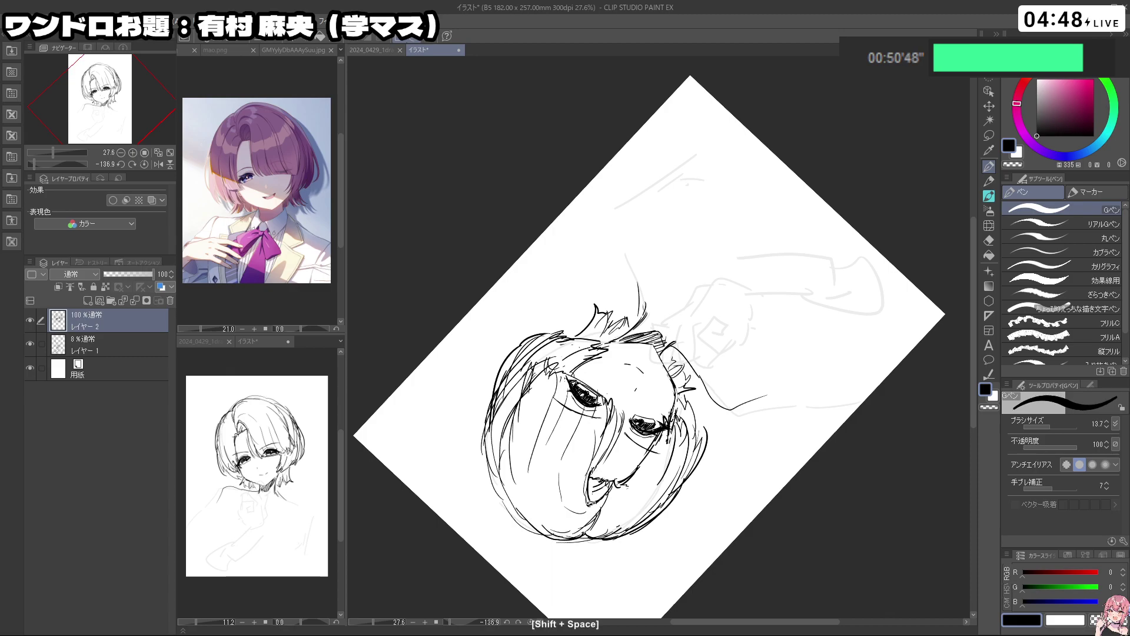
Draw long strand lines on both sides of the parting, following the crown and bangs
mouse_move(584, 203)
left_mouse_down()
mouse_move(532, 438)
mouse_move(754, 487)
mouse_move(788, 383)
left_mouse_up()
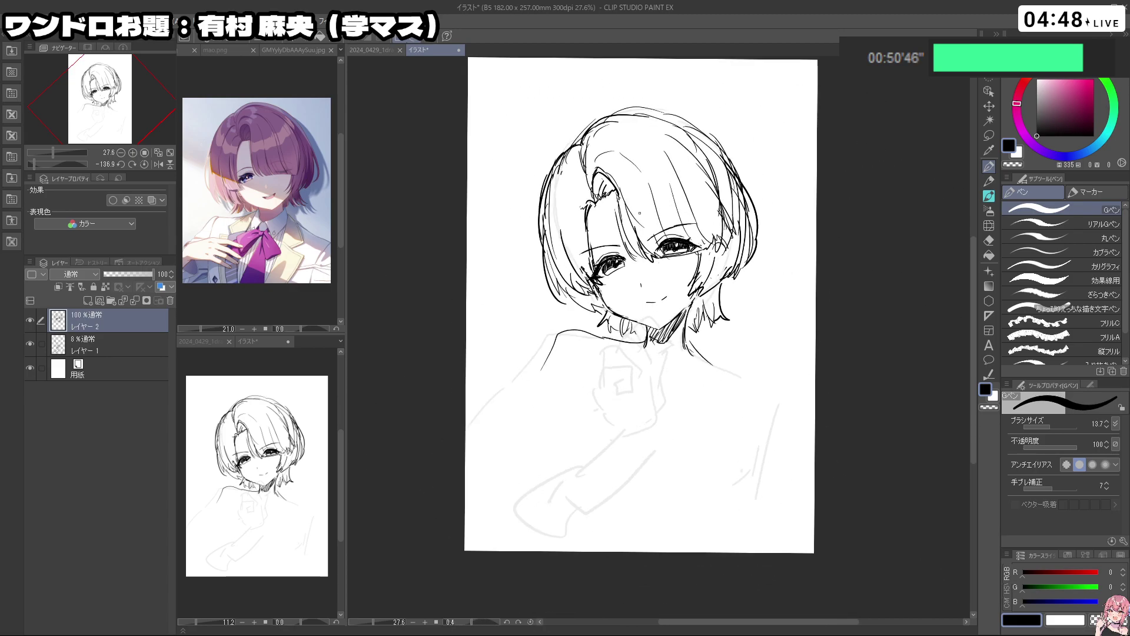
key("ctrl+z")
left_click_drag(576, 180, 565, 242)
key("ctrl+z")
left_click_drag(577, 172, 561, 229)
left_click_drag(645, 156, 677, 207)
key("space")
Switch the reference view to the character's school-uniform image
key("ctrl+space")
left_click_drag(800, 259, 775, 259)
left_click_drag(776, 259, 672, 259)
key("ctrl+space")
left_click_drag(673, 259, 693, 260)
key("shift+space")
mouse_move(628, 205)
left_mouse_down()
mouse_move(650, 336)
mouse_move(683, 338)
left_mouse_up()
key("ctrl+z")
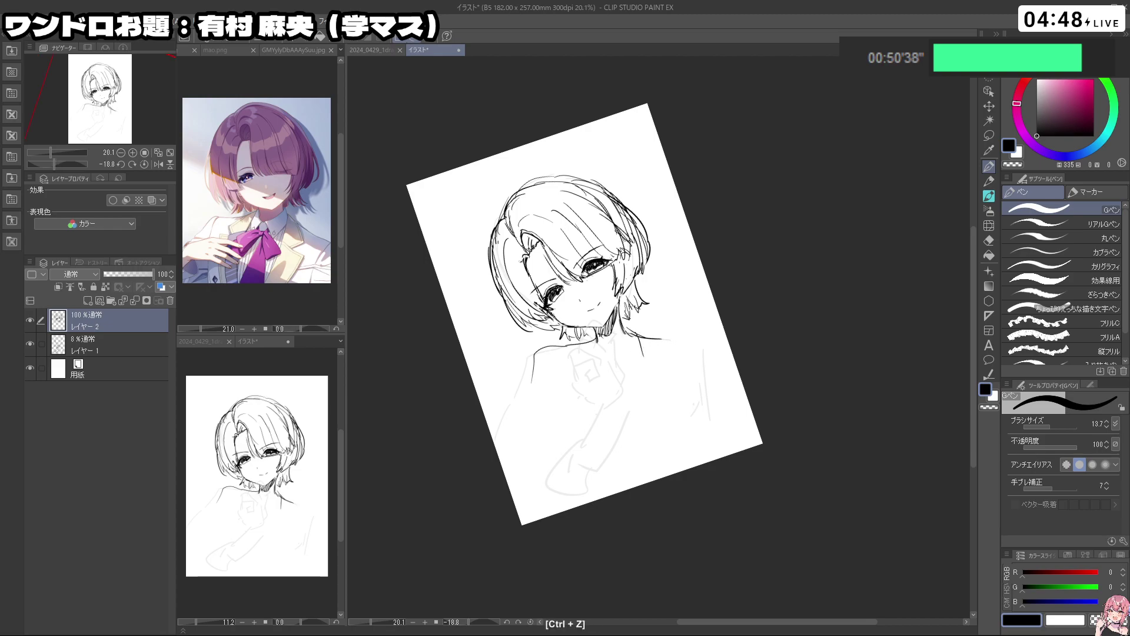
left_click(250, 52)
key("shift+space")
left_click_drag(679, 383, 668, 385)
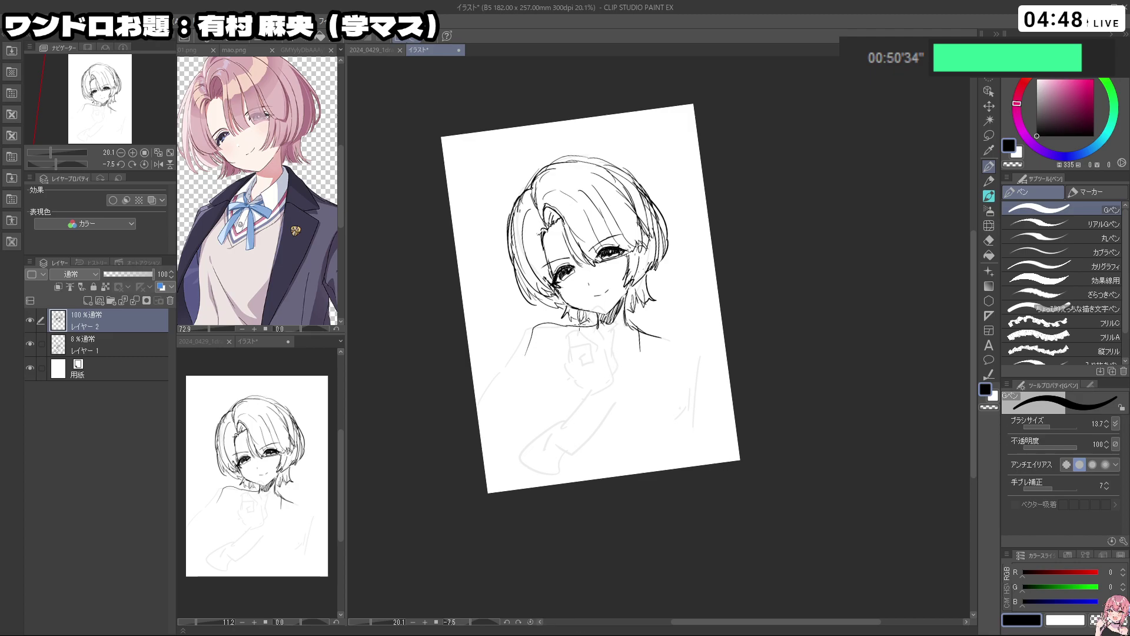
key("ctrl+z")
key("ctrl+z")
left_click_drag(578, 320, 570, 329)
key("ctrl+z")
left_click_drag(572, 331, 550, 354)
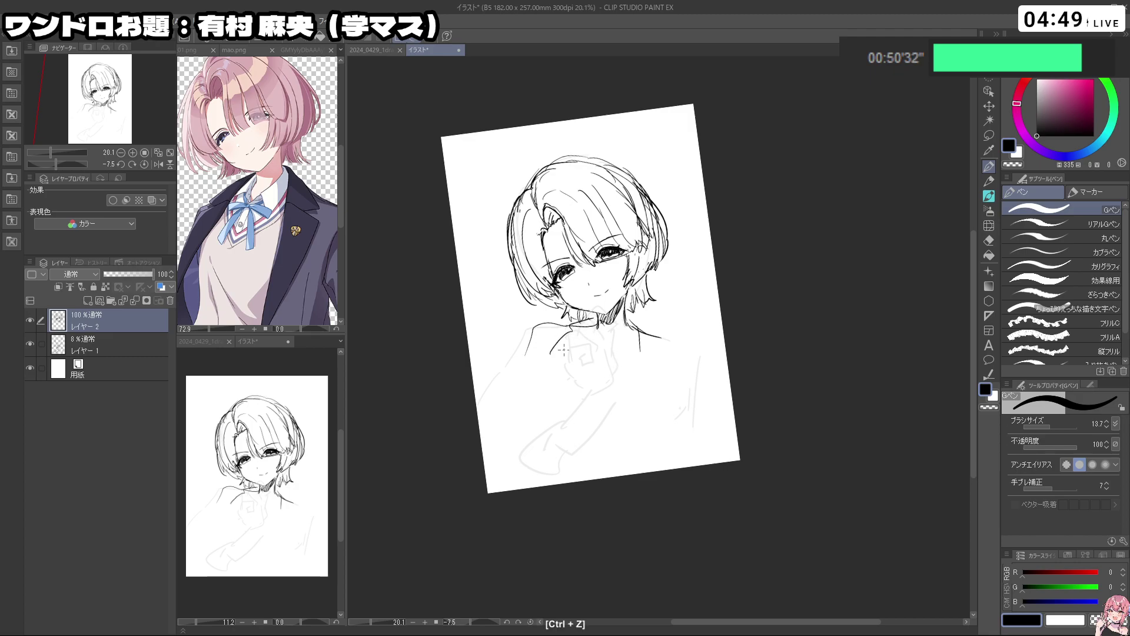
key("ctrl+z")
key("ctrl+z")
Draw the pointed shirt collar flap on the right side of the neck
left_click_drag(596, 319, 574, 323)
left_click_drag(577, 322, 562, 347)
key("ctrl+z")
key("ctrl+z")
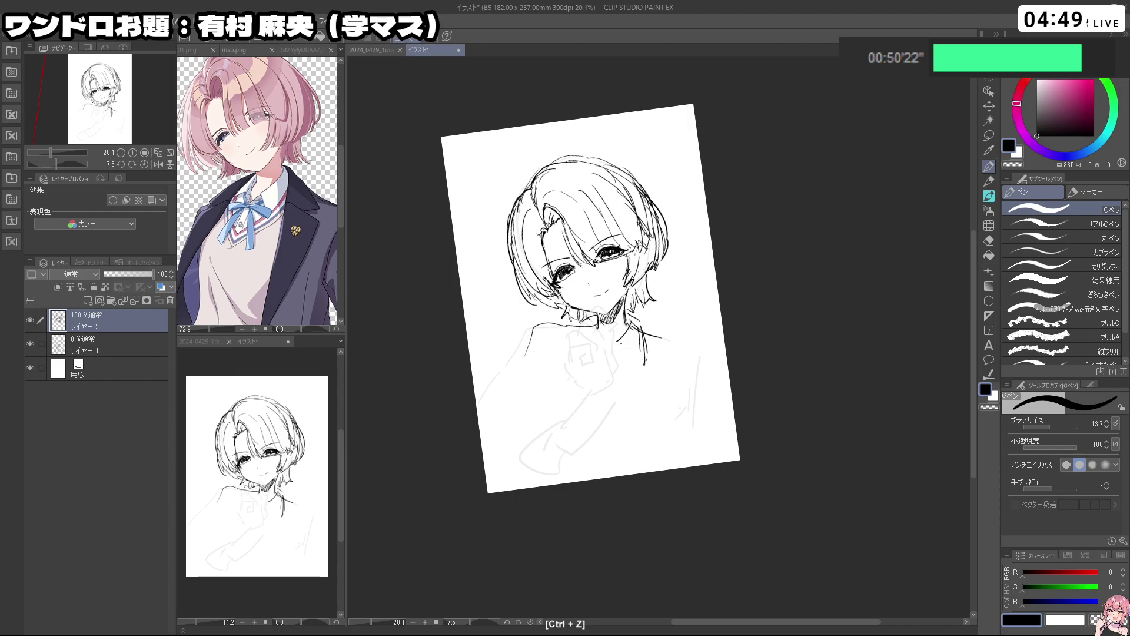
left_click_drag(620, 341, 640, 371)
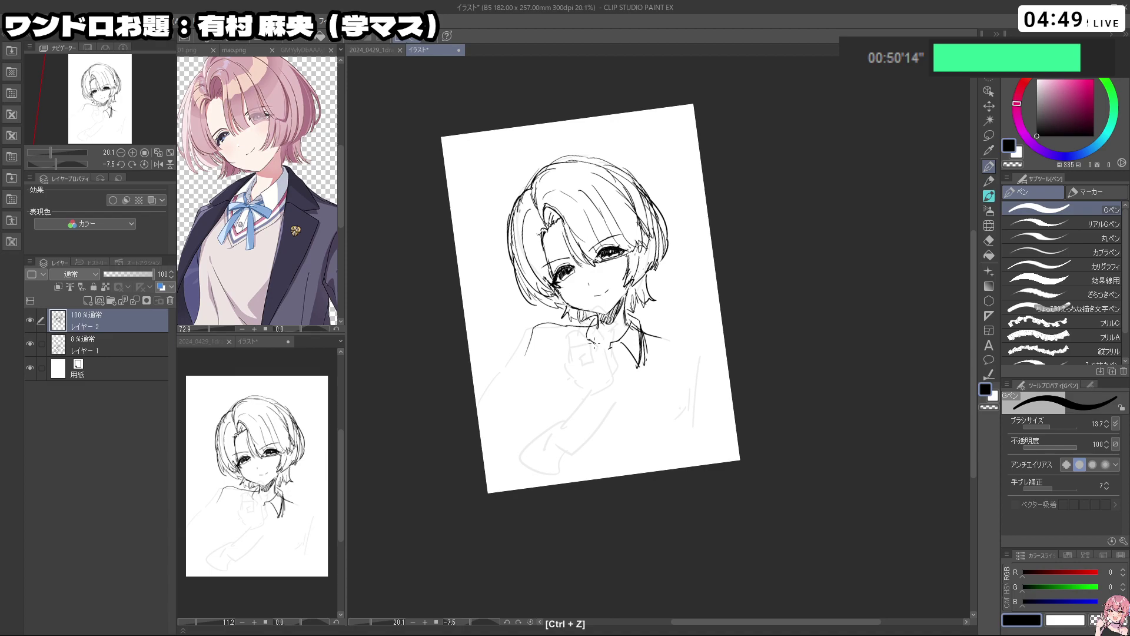
Draw the matching shirt collar flap on the left side of the neck
left_click_drag(595, 324, 593, 340)
key("ctrl+z")
key("ctrl+z")
mouse_move(601, 347)
left_mouse_down()
mouse_move(571, 368)
mouse_move(582, 366)
left_mouse_up()
key("ctrl+z")
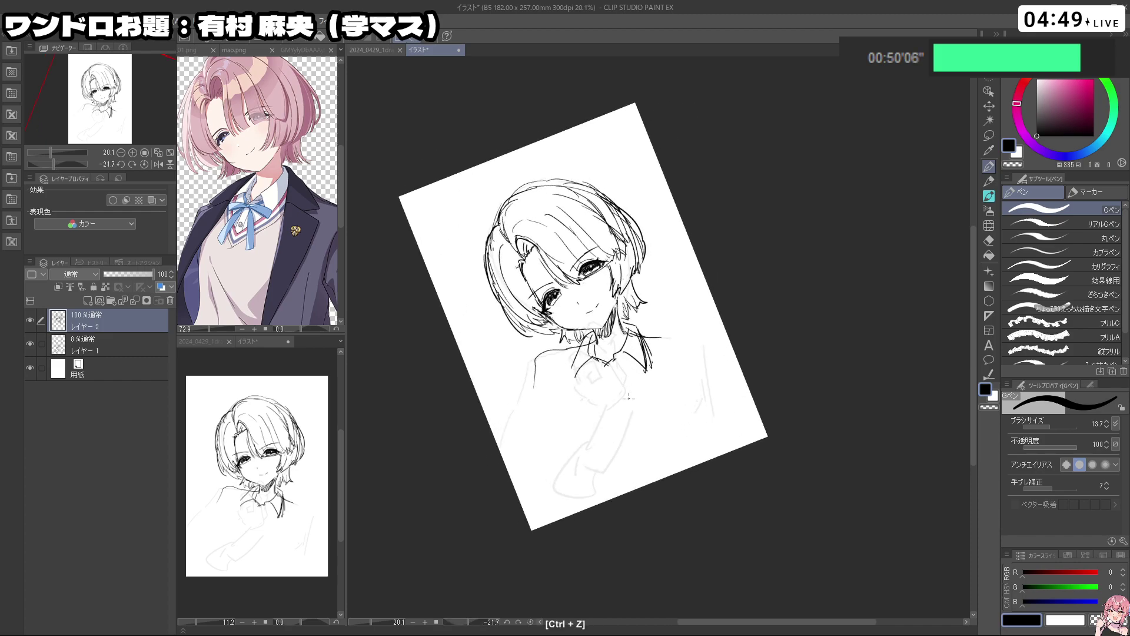
Refine the neck and inner collar lines where the shirt wraps around the neck
key("shift+space")
key("c")
key("c")
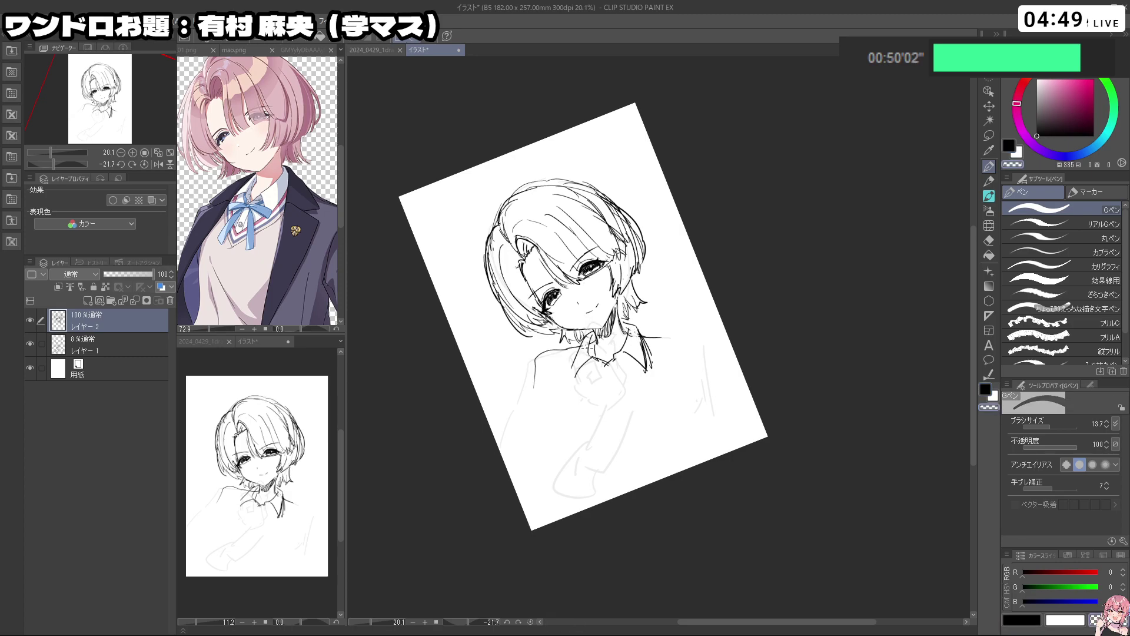
key("c")
key("shift+space")
left_click_drag(734, 461, 752, 450)
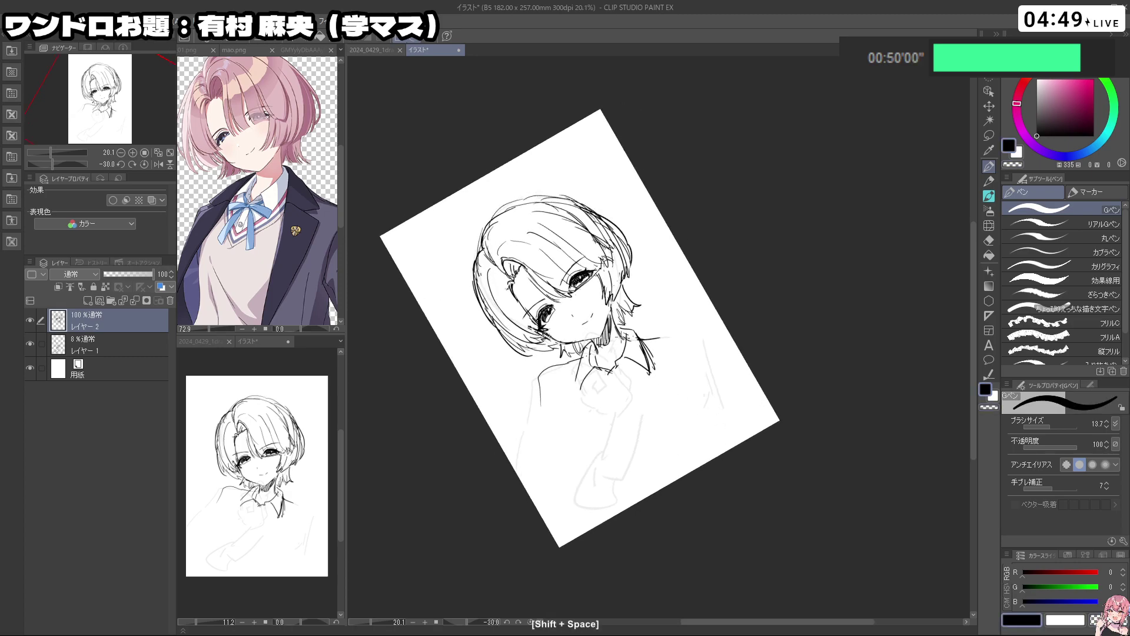
key("ctrl+z")
left_click_drag(627, 330, 623, 351)
key("shift+space")
left_click_drag(647, 433, 631, 419)
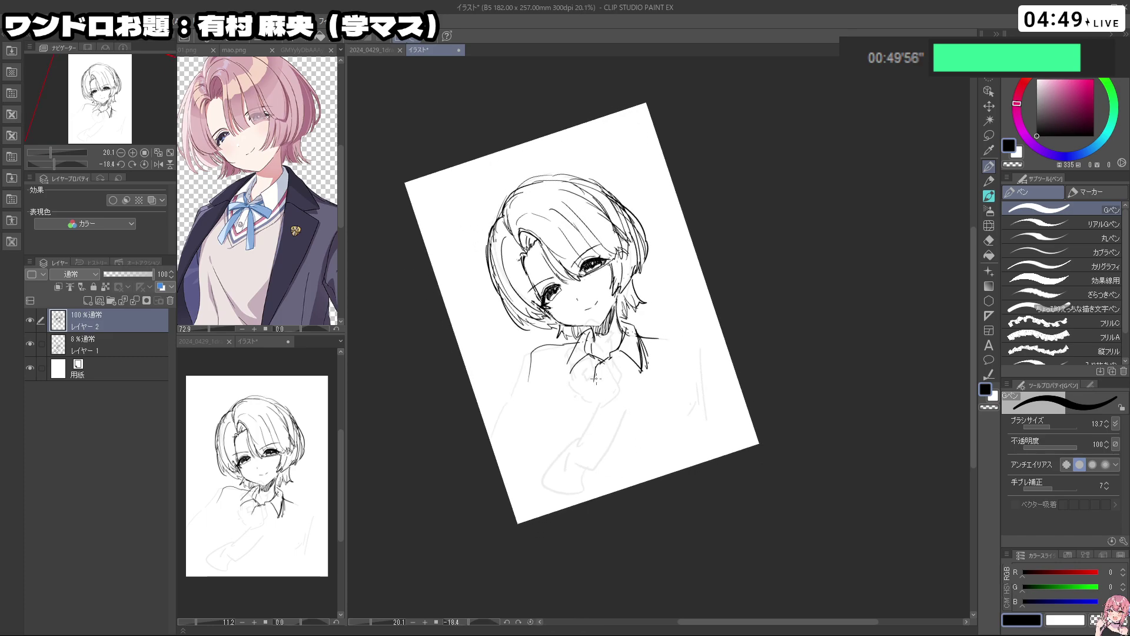
Draw the V-shaped neckline below the two collar flaps
key("ctrl+z")
left_click_drag(595, 364, 602, 401)
key("ctrl+z")
key("ctrl+z")
left_click_drag(580, 370, 600, 398)
left_click_drag(596, 403, 629, 369)
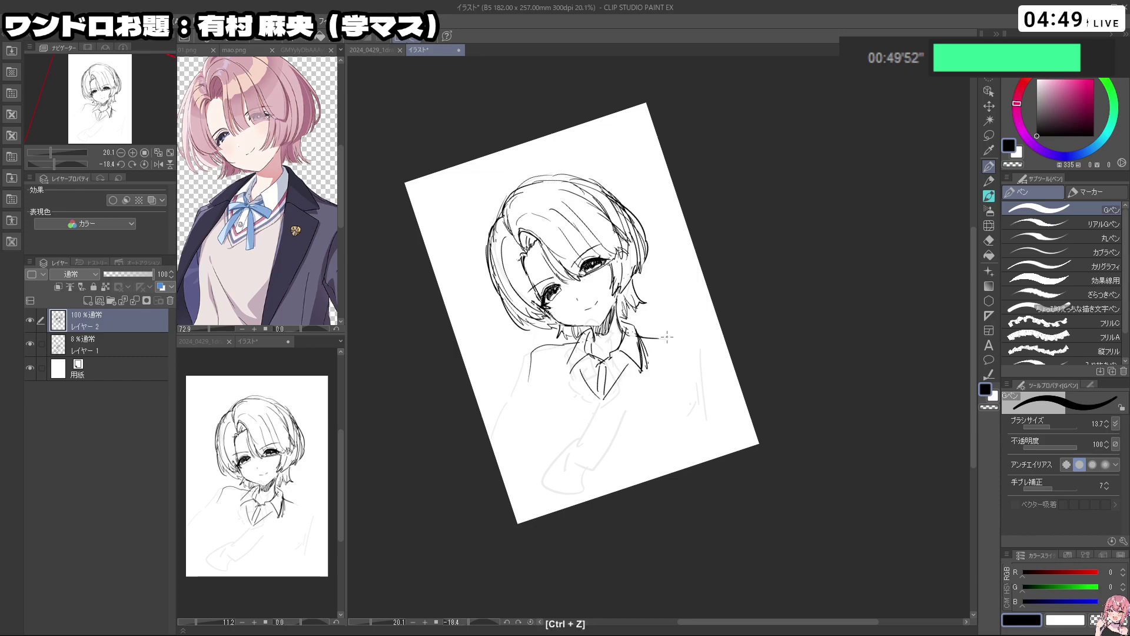
Draw the blazer's right front edge from the collar downward and begin the right lapel
left_click_drag(667, 337, 607, 494)
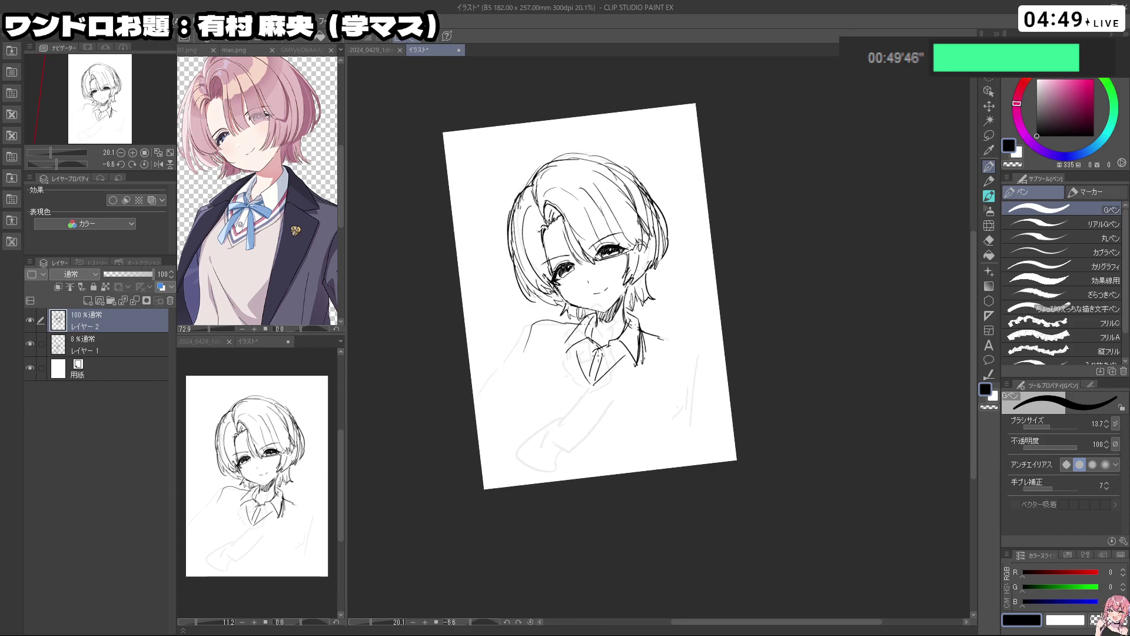
key("ctrl+z")
key("ctrl+z")
left_click_drag(643, 351, 637, 462)
key("ctrl+z")
key("ctrl+z")
mouse_move(645, 332)
left_mouse_down()
mouse_move(676, 359)
mouse_move(658, 391)
left_mouse_up()
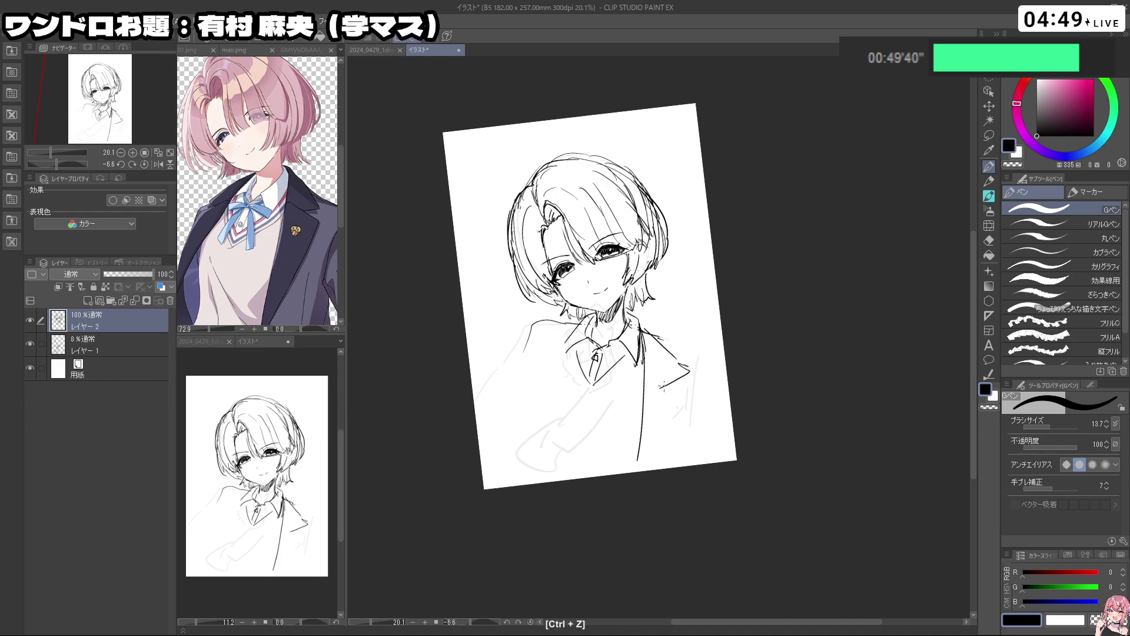
Redraw the right lapel's lower edge and add the slanted blazer line running down the right side of the torso
key("ctrl+z")
mouse_move(658, 339)
left_mouse_down()
mouse_move(684, 366)
mouse_move(659, 379)
left_mouse_up()
left_click_drag(647, 378, 686, 388)
key("ctrl+z")
key("ctrl+z")
left_click_drag(686, 390, 645, 463)
key("ctrl+z")
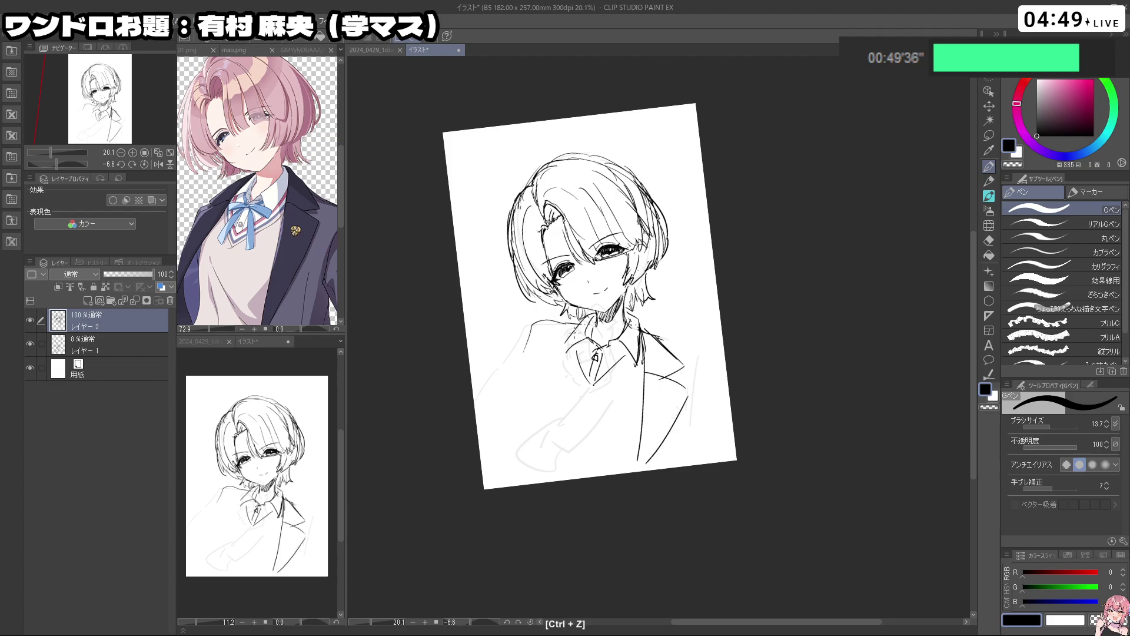
Draw the blazer's left front edge from the collar down toward the bottom of the page
left_click_drag(560, 351, 530, 421)
key("shift+space")
left_click_drag(567, 479, 620, 502)
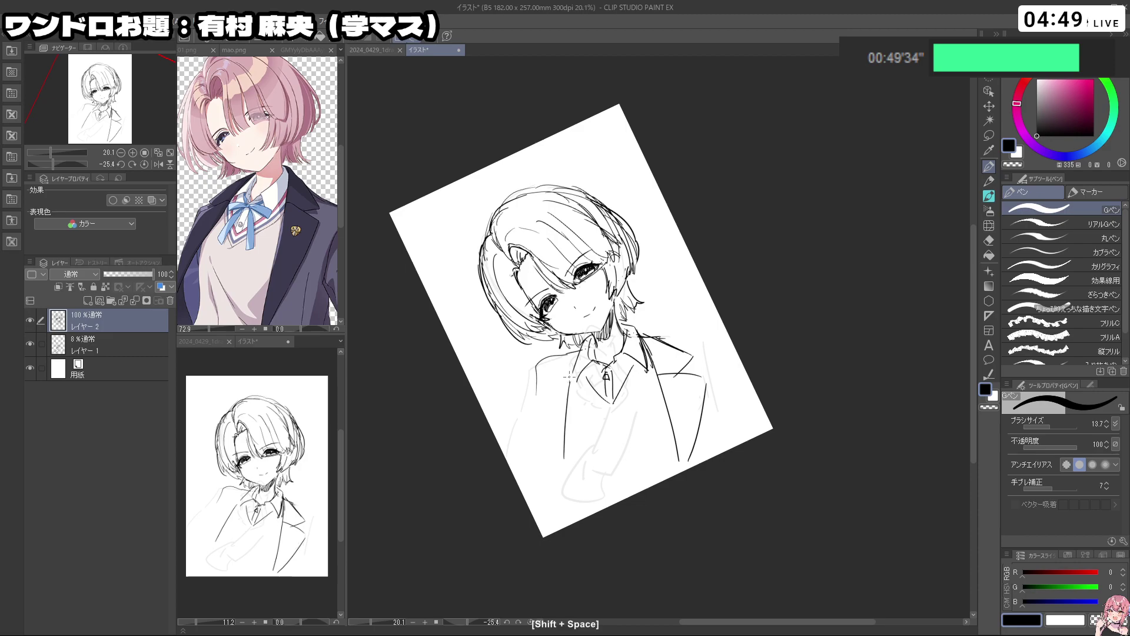
key("ctrl+z")
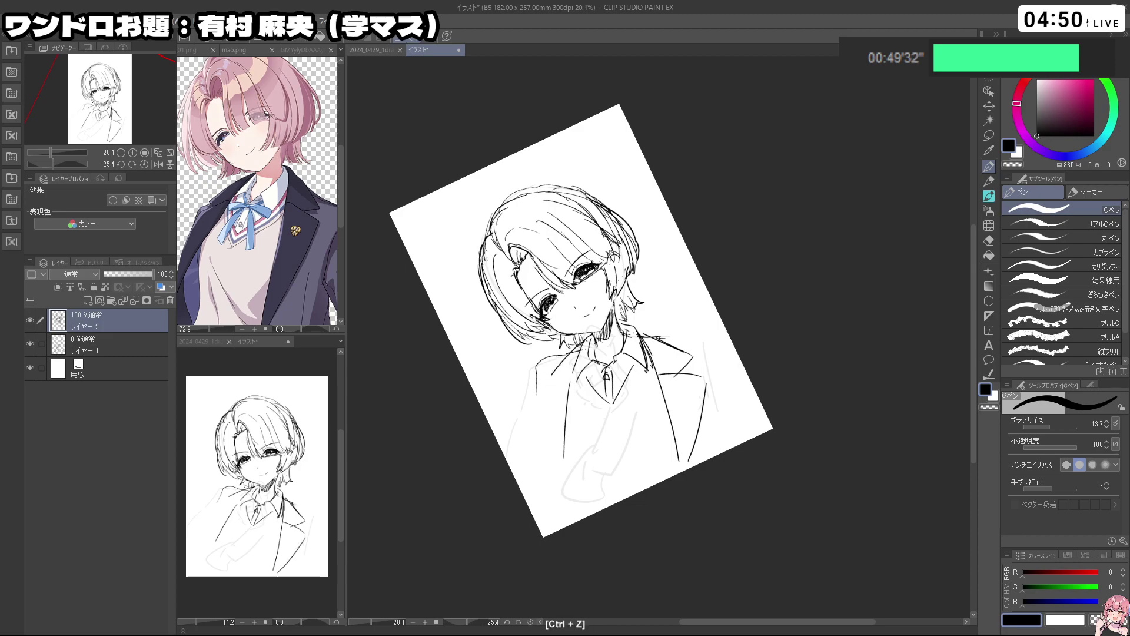
mouse_move(581, 345)
left_mouse_down()
mouse_move(536, 377)
mouse_move(552, 391)
mouse_move(566, 384)
mouse_move(530, 404)
mouse_move(556, 493)
left_mouse_up()
key("ctrl+z")
key("ctrl+z")
key("ctrl+z")
key("ctrl+z")
Draw the left lapel with its notch and the left shoulder and side outlines of the blazer
left_click_drag(561, 450, 565, 500)
mouse_move(548, 403)
left_mouse_down()
mouse_move(529, 382)
mouse_move(549, 430)
mouse_move(538, 425)
left_mouse_up()
key("ctrl+z")
key("shift+space")
key("ctrl+z")
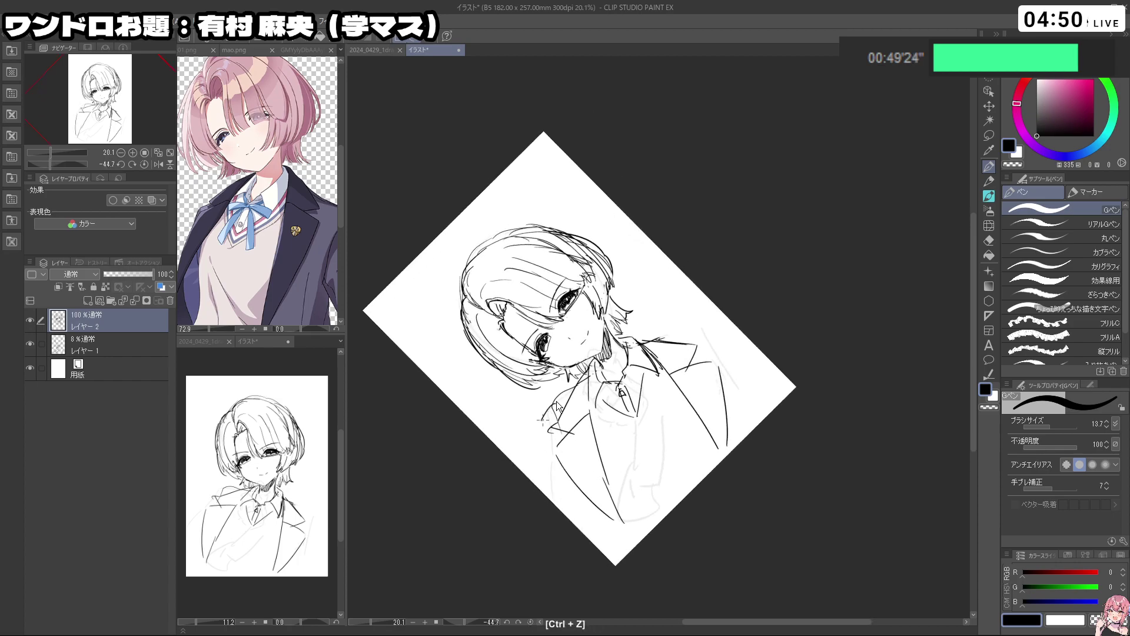
key("ctrl+z")
left_click_drag(586, 381, 542, 405)
left_click_drag(542, 405, 548, 431)
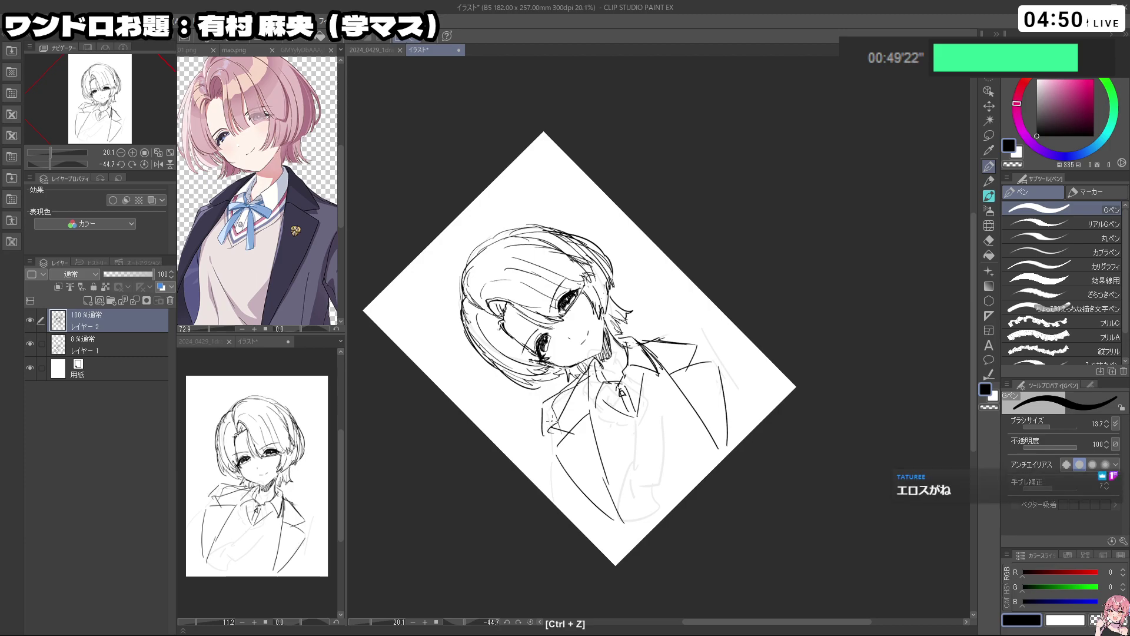
key("ctrl+z")
key("ctrl+z")
mouse_move(584, 379)
left_mouse_down()
mouse_move(540, 408)
mouse_move(537, 454)
left_mouse_up()
key("ctrl+z")
Reinforce the right shoulder line and add a short second line beside the blazer's left front edge
key("shift+space")
left_click_drag(642, 518, 582, 503)
left_click_drag(654, 339, 683, 343)
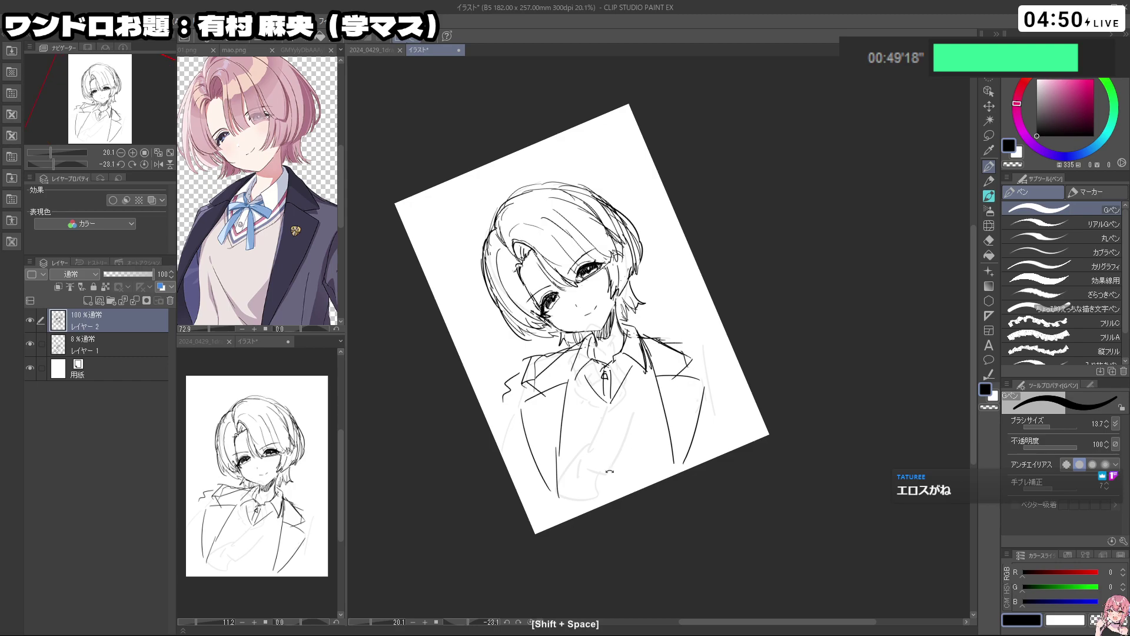
left_click_drag(610, 471, 575, 455)
key("ctrl+z")
mouse_move(545, 401)
left_mouse_down()
mouse_move(535, 465)
mouse_move(531, 456)
left_mouse_up()
key("ctrl+z")
key("shift+space")
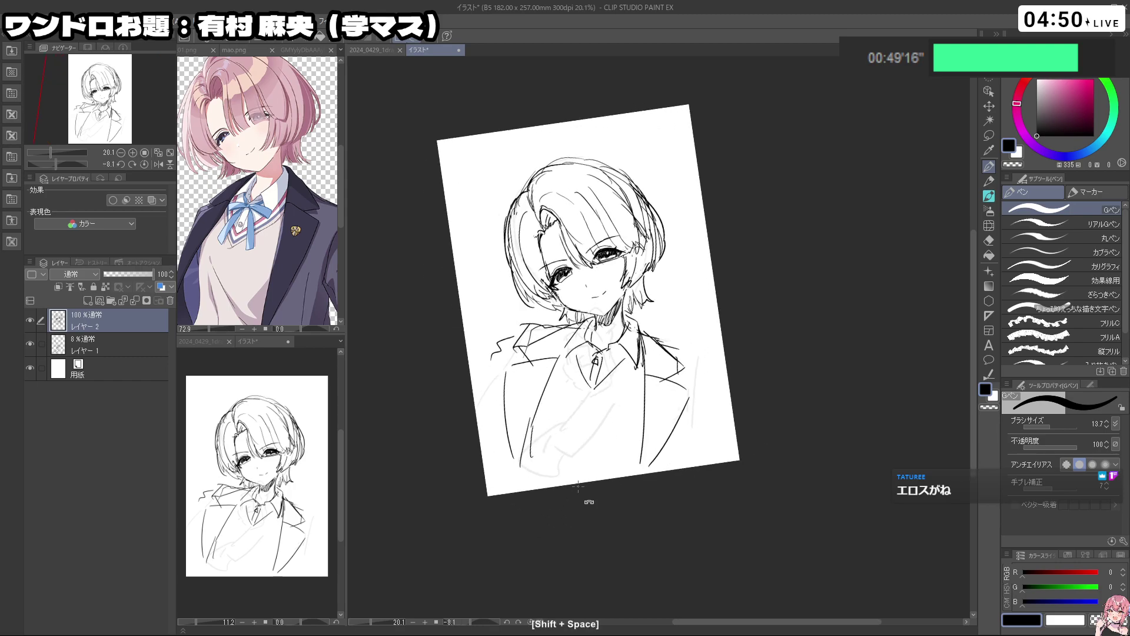
left_click_drag(578, 485, 538, 428)
mouse_move(410, 311)
left_mouse_down()
mouse_move(457, 285)
mouse_move(490, 391)
left_mouse_up()
key("ctrl+z")
key("ctrl+z")
key("shift+space")
left_click_drag(648, 465, 723, 427)
mouse_move(466, 450)
left_mouse_down()
mouse_move(449, 420)
mouse_move(474, 412)
left_mouse_up()
mouse_move(521, 445)
left_mouse_down()
mouse_move(498, 470)
mouse_move(443, 423)
mouse_move(476, 412)
left_mouse_up()
key("ctrl+z")
key("ctrl+z")
mouse_move(512, 443)
left_mouse_down()
mouse_move(492, 474)
mouse_move(595, 538)
mouse_move(501, 564)
mouse_move(429, 528)
left_mouse_up()
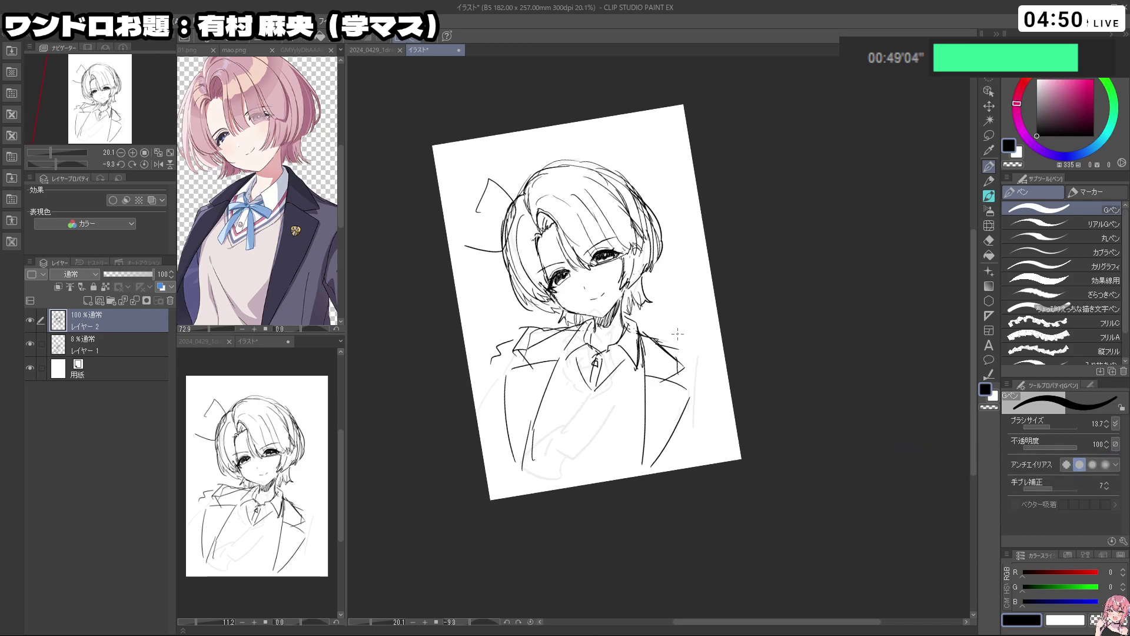
key("ctrl+z")
mouse_move(521, 197)
left_mouse_down()
mouse_move(463, 238)
mouse_move(505, 247)
left_mouse_up()
mouse_move(455, 593)
left_mouse_down()
mouse_move(797, 398)
mouse_move(684, 449)
left_mouse_up()
key("ctrl+z")
Shift the line drawing slightly to the right on the page and delete the faint rough sketch layer
key("k")
left_click_drag(655, 291, 675, 296)
left_click(115, 345)
left_click(169, 300)
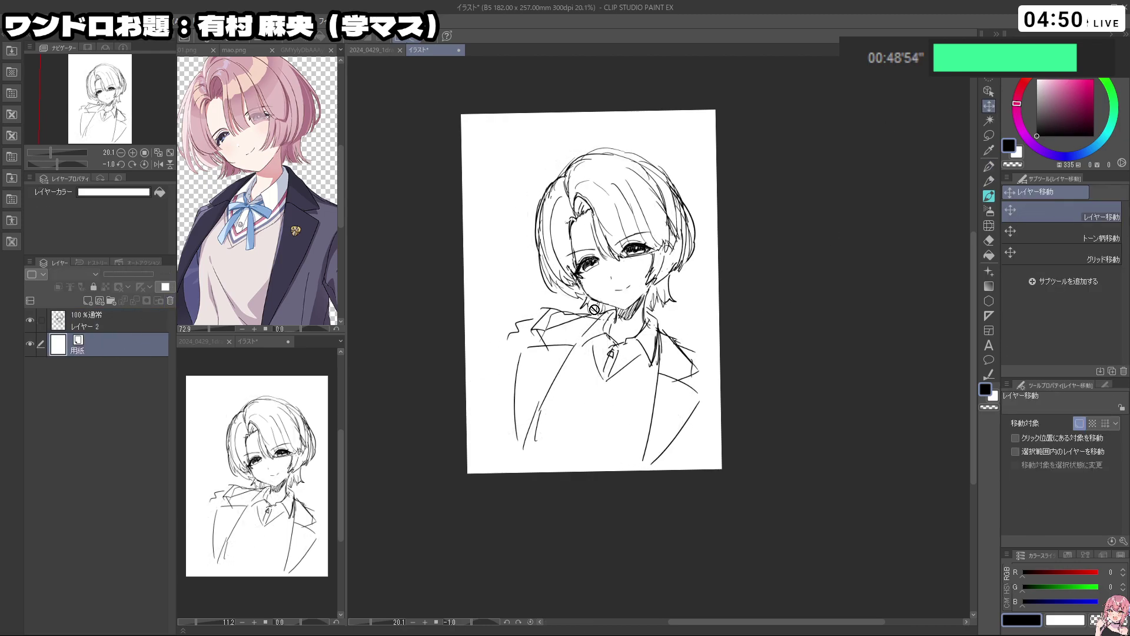
Add a new layer above the line drawing and sketch a rough five-sided hand shape beside the left hair
left_click(100, 321)
left_click(88, 301)
key("shift+space")
left_click_drag(524, 171, 479, 478)
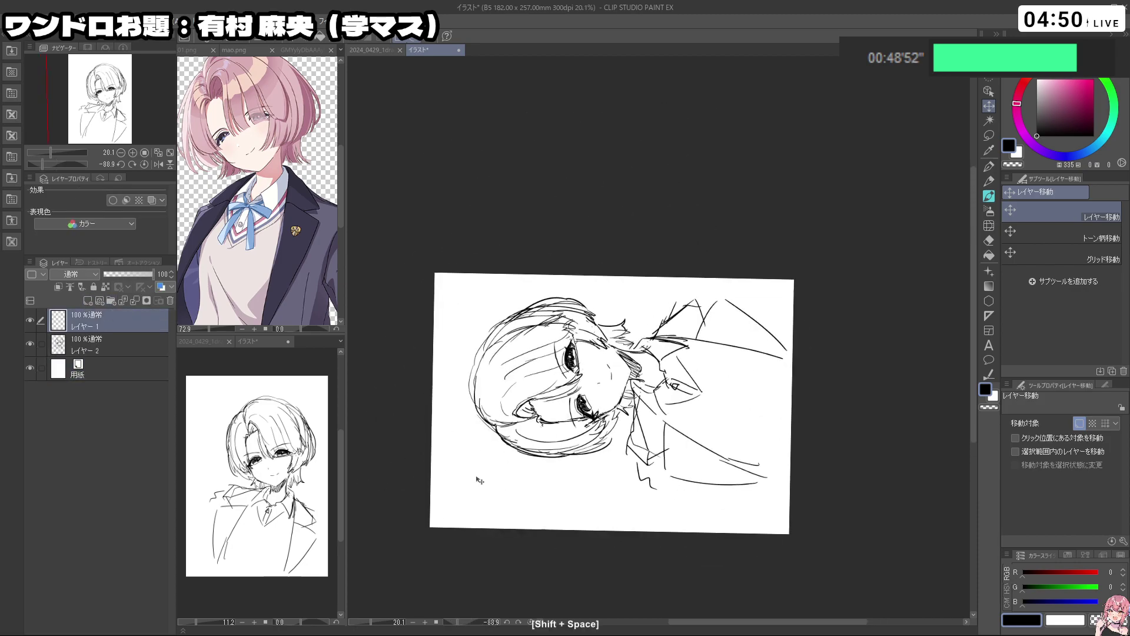
key("p")
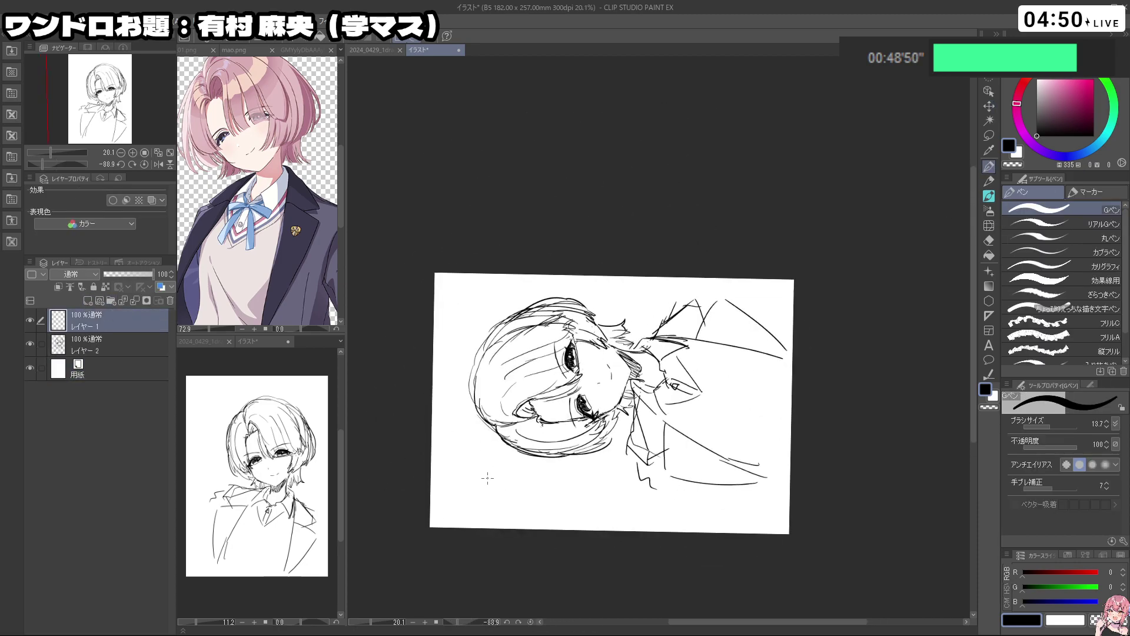
key("ctrl+z")
key("ctrl+z")
left_click_drag(468, 480, 480, 459)
left_click_drag(492, 504, 509, 504)
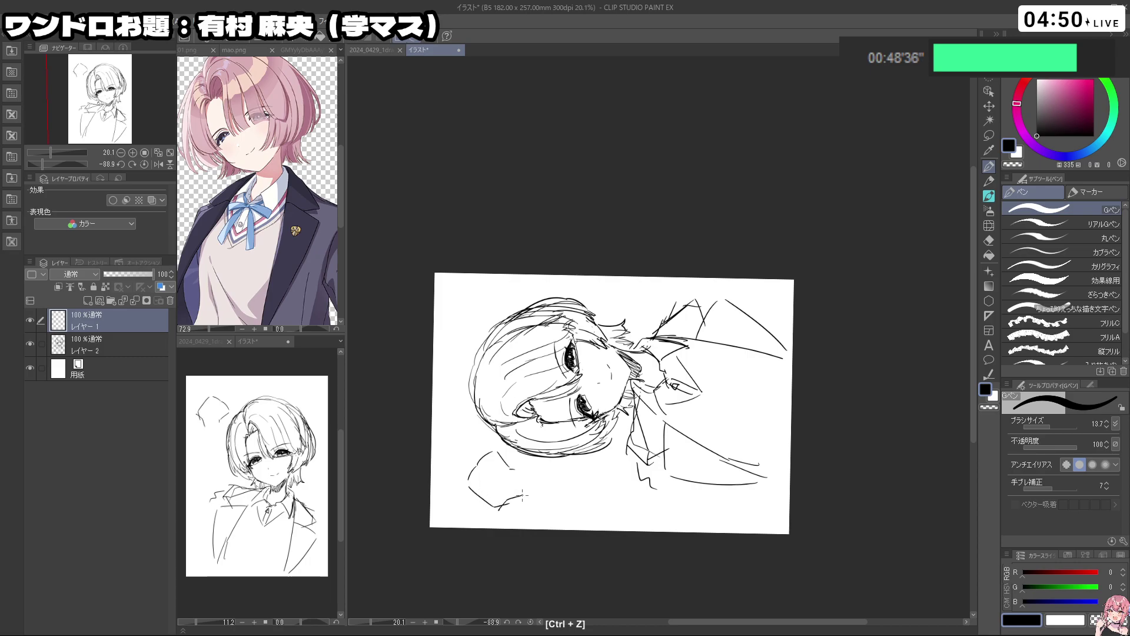
left_click_drag(524, 482, 515, 467)
key("ctrl+z")
Lasso the rough hand shape, transform it so it sits against the left hair, and clear the selection
key("shift+space")
left_click_drag(568, 540, 780, 242)
mouse_move(712, 453)
left_mouse_down()
mouse_move(763, 235)
mouse_move(764, 416)
mouse_move(740, 321)
mouse_move(815, 284)
mouse_move(830, 335)
left_mouse_up()
key("shift+space")
left_click(990, 134)
key("shift+space")
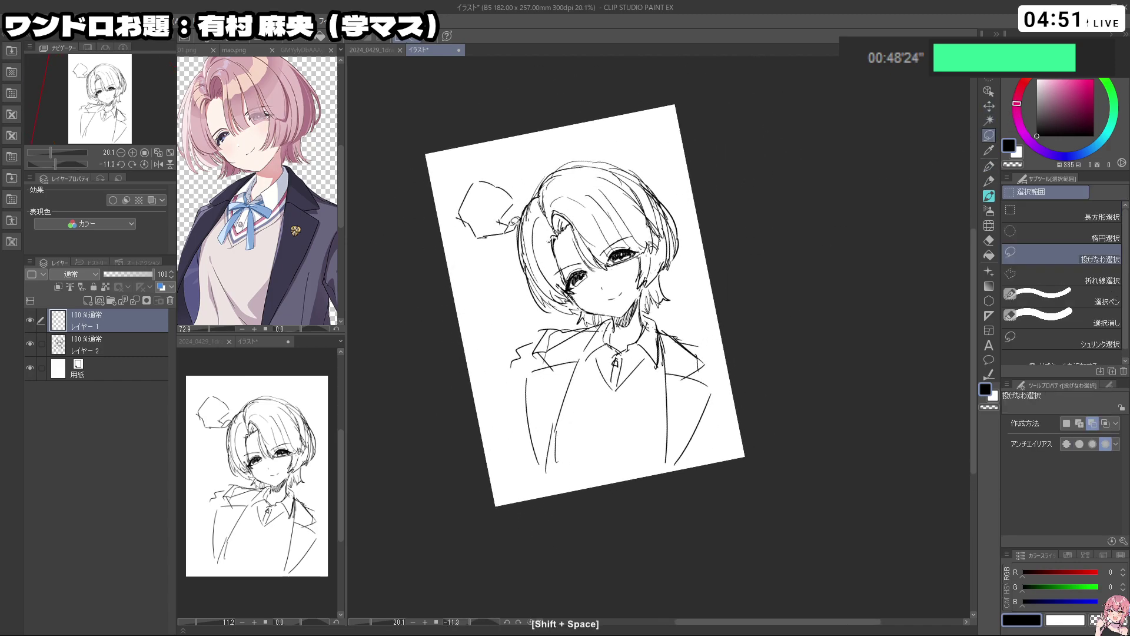
mouse_move(492, 258)
left_mouse_down()
mouse_move(464, 167)
mouse_move(549, 258)
mouse_move(500, 236)
mouse_move(545, 258)
mouse_move(508, 267)
left_mouse_up()
key("ctrl+t")
left_click(461, 301)
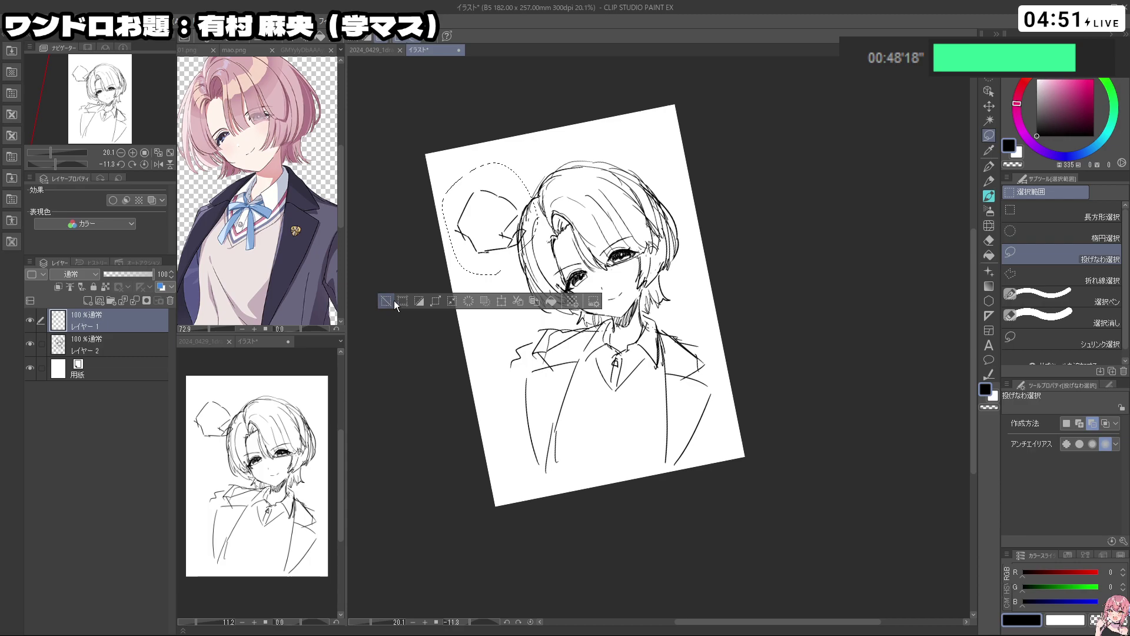
left_click(393, 300)
Sketch the curled fingers along the upper edge of the palm, reaching toward the hair
key("shift+space")
mouse_move(618, 447)
left_mouse_down()
mouse_move(749, 409)
mouse_move(767, 379)
left_mouse_up()
left_click(989, 169)
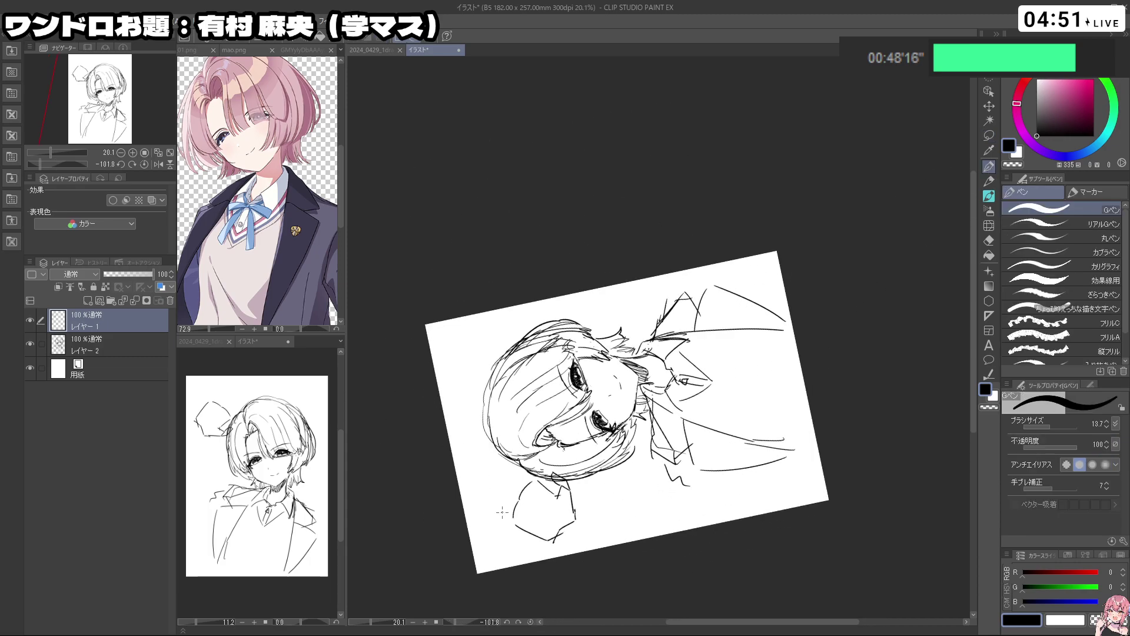
key("ctrl+z")
key("ctrl+z")
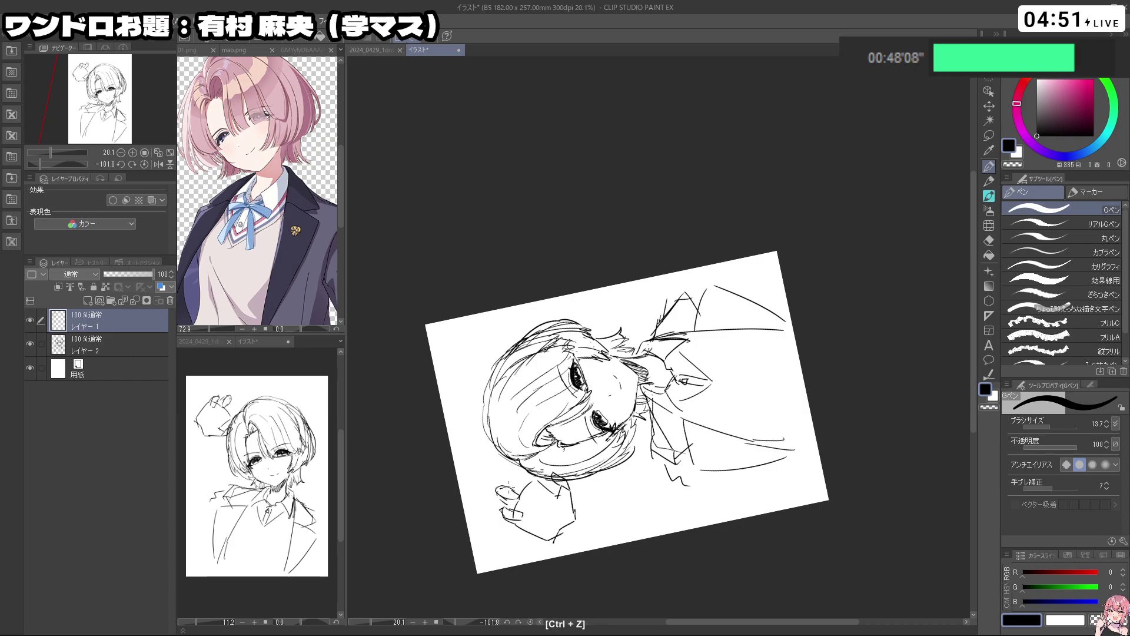
left_click_drag(500, 488, 521, 500)
left_click_drag(506, 465, 519, 457)
key("ctrl+z")
left_click_drag(508, 465, 501, 447)
key("ctrl+z")
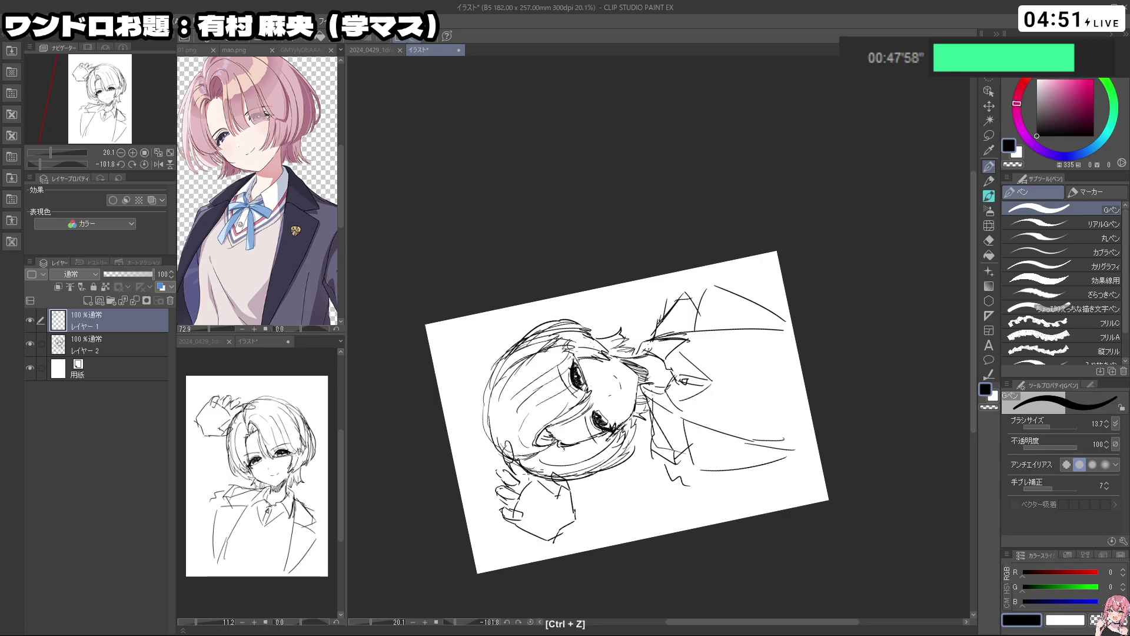
Refine the finger lines and add the thumb and crease lines inside the palm
key("shift+space")
mouse_move(681, 438)
left_mouse_down()
mouse_move(701, 430)
mouse_move(765, 321)
mouse_move(753, 386)
mouse_move(673, 438)
left_mouse_up()
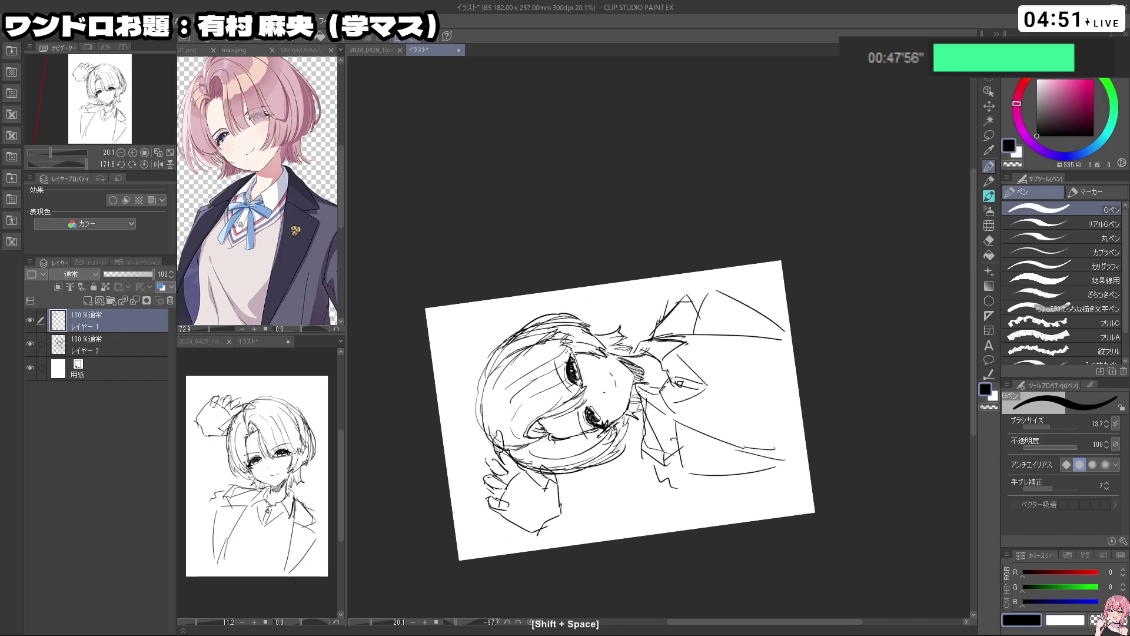
key("ctrl+z")
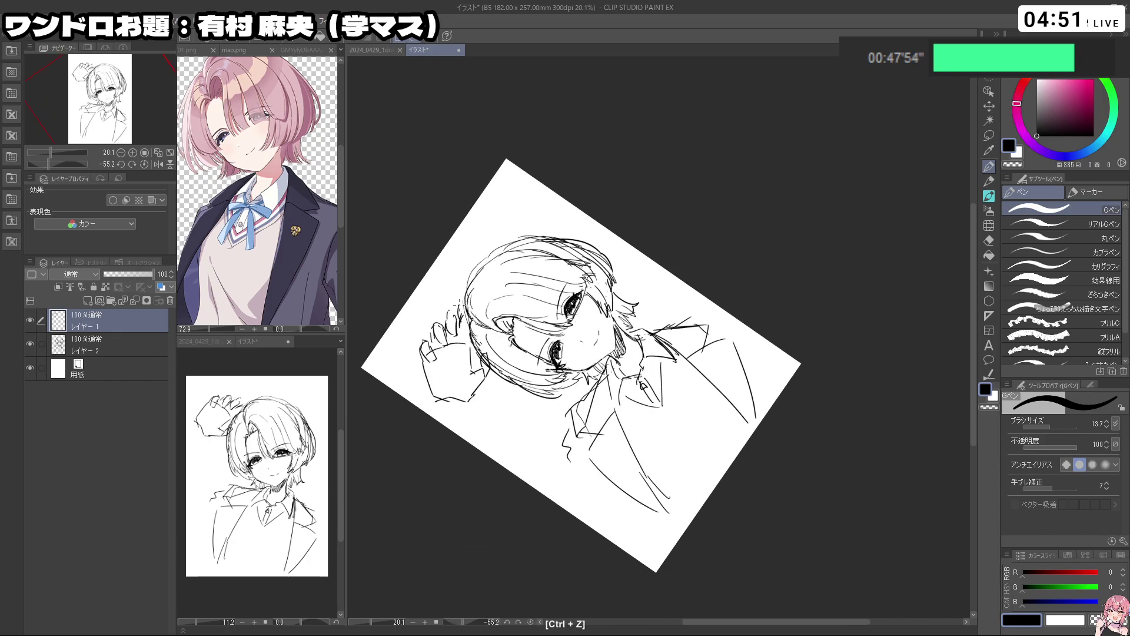
key("ctrl+z")
mouse_move(461, 325)
left_mouse_down()
mouse_move(462, 298)
mouse_move(467, 344)
mouse_move(464, 332)
mouse_move(449, 341)
mouse_move(467, 374)
mouse_move(449, 377)
left_mouse_up()
key("ctrl+z")
key("ctrl+z")
key("ctrl+z")
left_click_drag(446, 376, 464, 368)
key("ctrl+z")
key("shift+space")
mouse_move(564, 450)
left_mouse_down()
mouse_move(657, 458)
mouse_move(713, 446)
left_mouse_up()
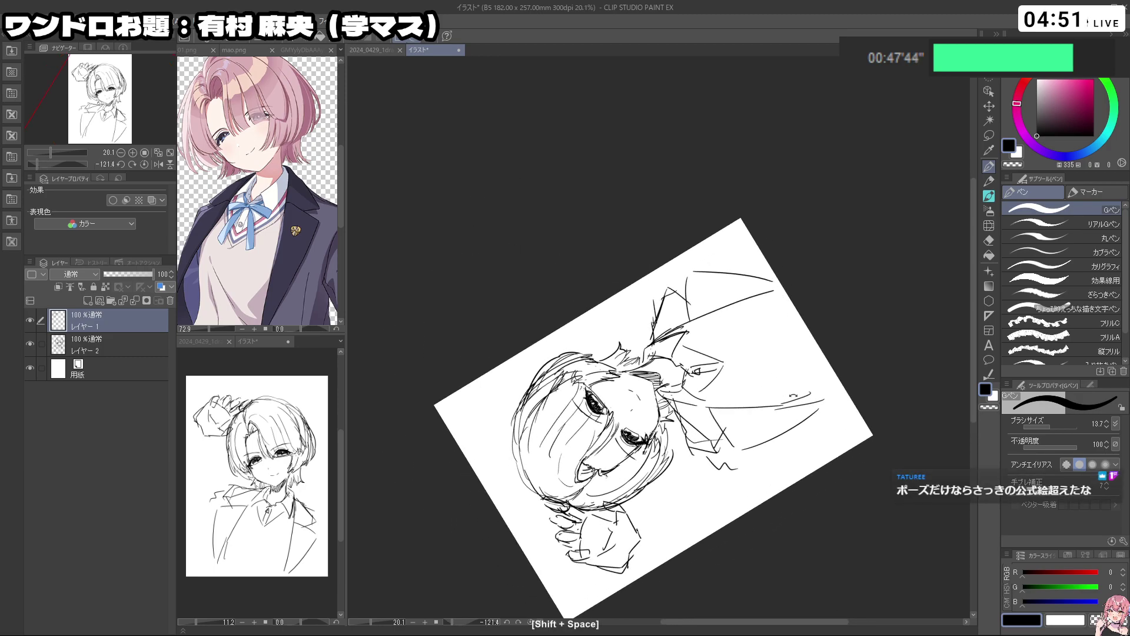
Nudge the hand layer slightly and shift the figure's line drawing layer a little to the right
left_click_drag(792, 314, 562, 541)
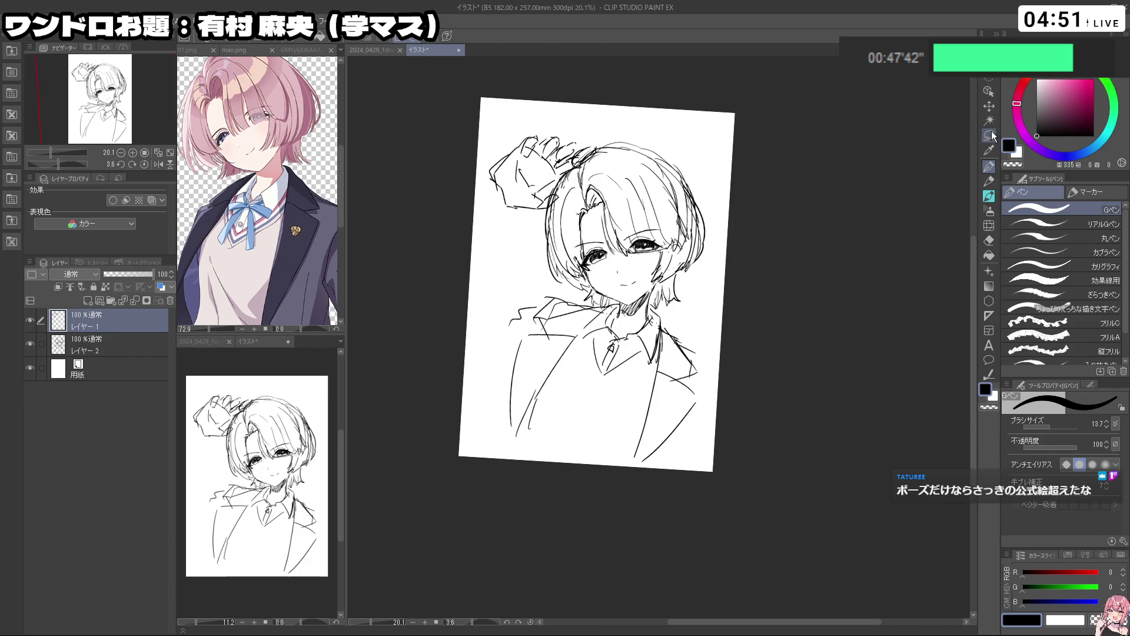
left_click(989, 106)
mouse_move(675, 277)
left_mouse_down()
mouse_move(685, 275)
mouse_move(680, 287)
left_mouse_up()
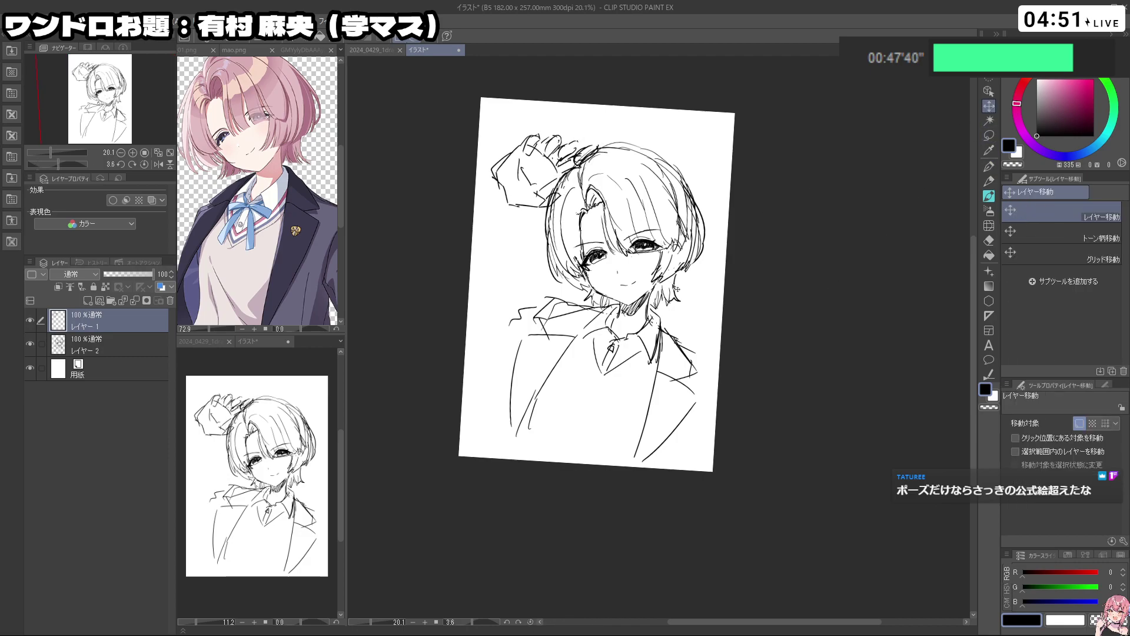
left_click(142, 348)
left_click_drag(700, 331, 713, 333)
Draw the wrist and the start of the sleeve below the palm on the line drawing layer
left_click(989, 166)
left_click_drag(736, 566, 801, 265)
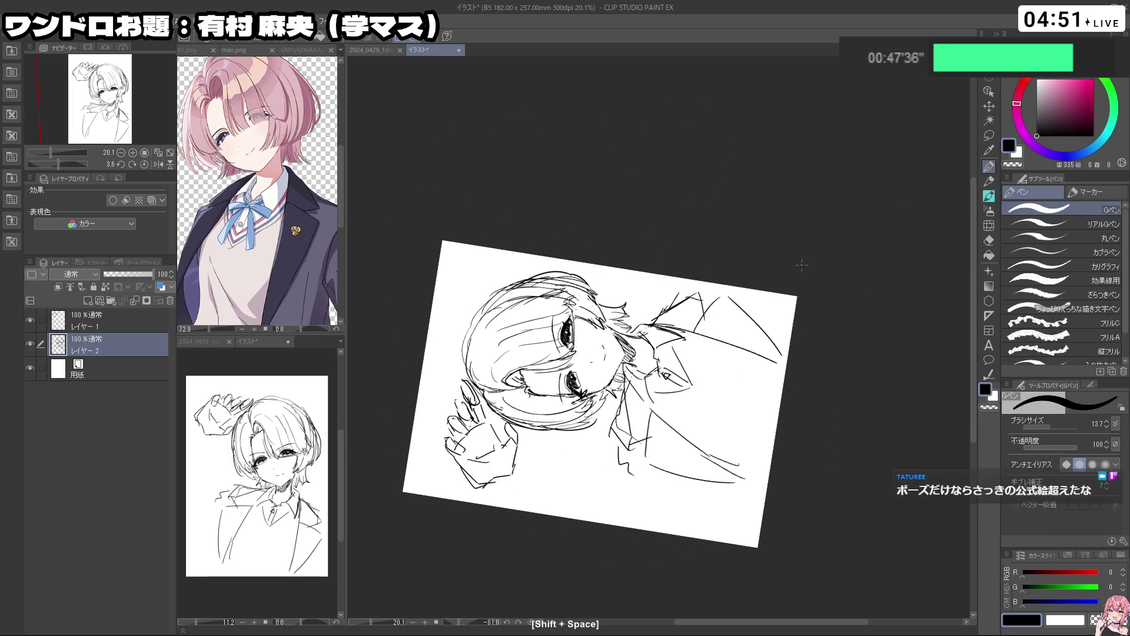
key("shift+space")
key("ctrl+z")
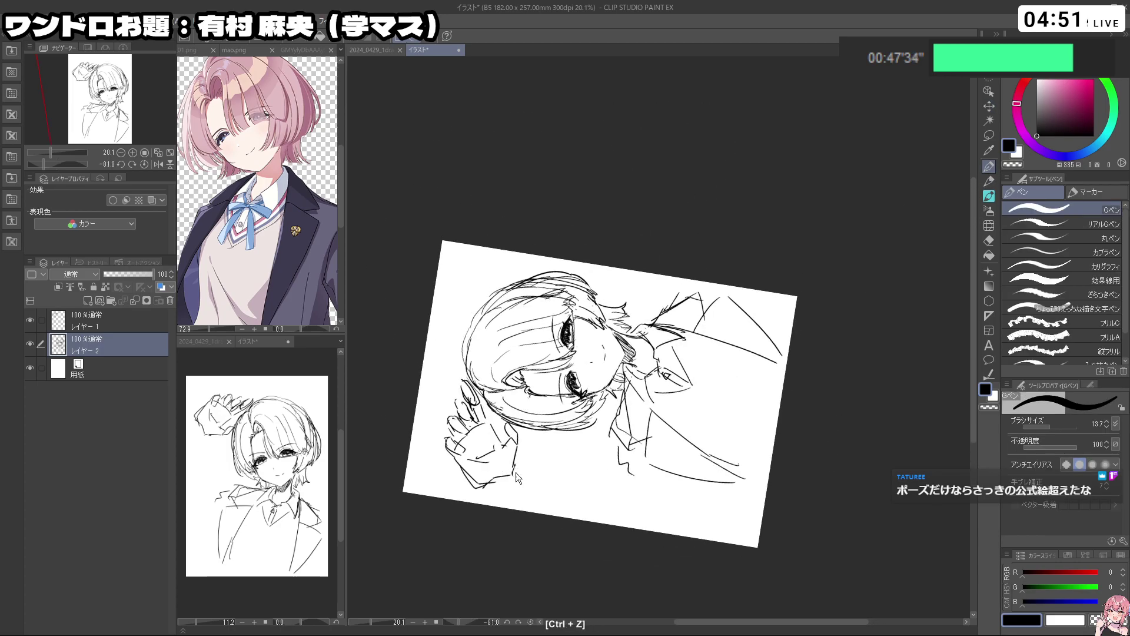
key("ctrl+z")
mouse_move(483, 497)
left_mouse_down()
mouse_move(515, 483)
mouse_move(476, 495)
mouse_move(520, 460)
left_mouse_up()
key("ctrl+z")
key("ctrl+z")
mouse_move(525, 457)
left_mouse_down()
mouse_move(540, 498)
mouse_move(508, 513)
mouse_move(535, 494)
mouse_move(513, 504)
mouse_move(487, 508)
left_mouse_up()
key("ctrl+z")
key("ctrl+z")
left_click_drag(481, 493, 488, 507)
Sketch the jagged inner outline and folds of the raised forearm's sleeve
key("shift+space")
mouse_move(706, 538)
left_mouse_down()
mouse_move(485, 448)
mouse_move(553, 513)
left_mouse_up()
mouse_move(560, 372)
left_mouse_down()
mouse_move(540, 382)
mouse_move(542, 406)
left_mouse_up()
key("ctrl+z")
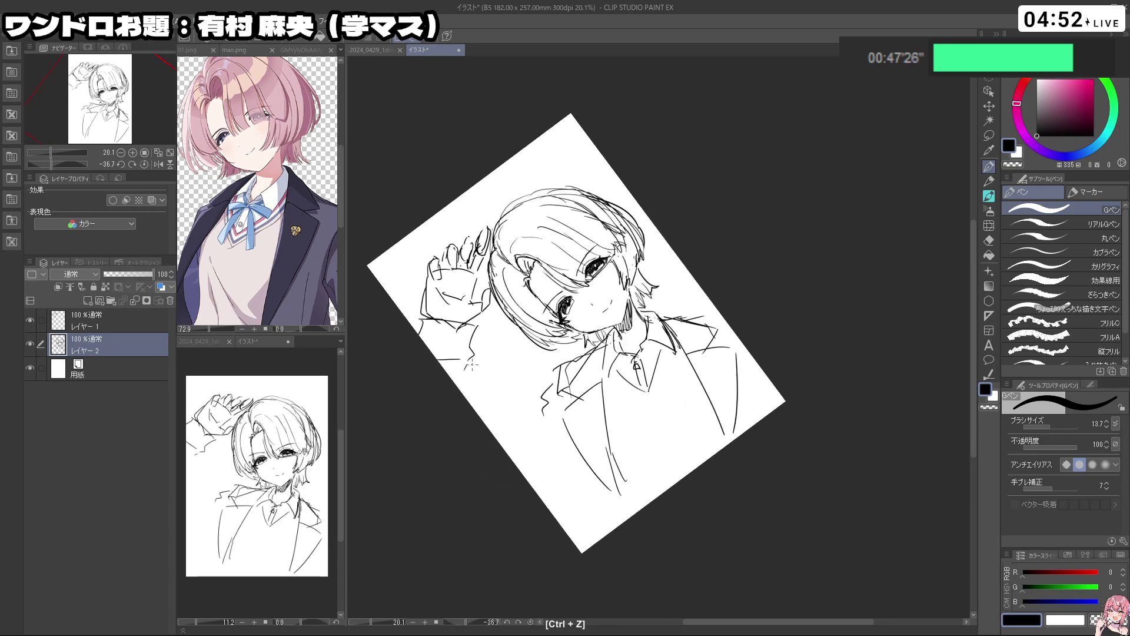
mouse_move(466, 361)
left_mouse_down()
mouse_move(470, 401)
mouse_move(453, 381)
left_mouse_up()
key("shift+space")
left_click_drag(453, 381, 501, 476)
key("ctrl+z")
Draw the upper arm's top line from the shoulder and its underside line out to the page's left edge
mouse_move(583, 419)
left_mouse_down()
mouse_move(564, 465)
mouse_move(564, 452)
mouse_move(584, 457)
mouse_move(530, 396)
left_mouse_up()
key("ctrl+z")
key("ctrl+z")
key("shift+space")
key("ctrl+z")
mouse_move(568, 362)
left_mouse_down()
mouse_move(540, 399)
mouse_move(505, 428)
mouse_move(528, 410)
mouse_move(507, 416)
mouse_move(476, 393)
mouse_move(477, 427)
mouse_move(528, 410)
left_mouse_up()
key("ctrl+z")
key("ctrl+z")
key("ctrl+z")
left_click_drag(541, 474, 573, 448)
key("ctrl+z")
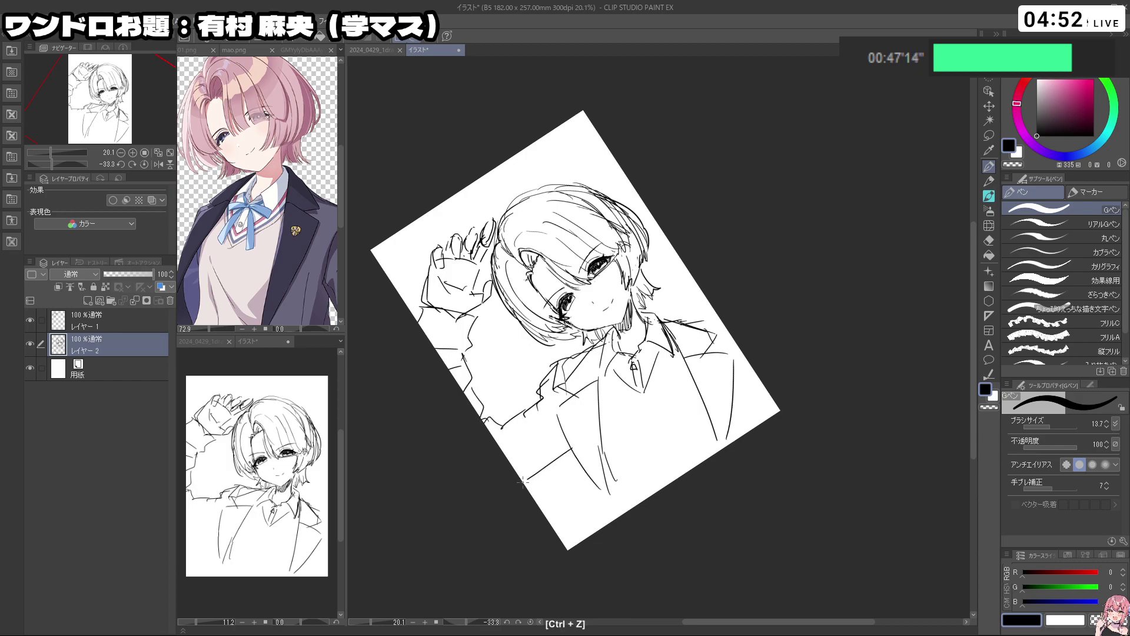
Rework the upper arm's sleeve lines between the shoulder and the page's left edge
key("ctrl+z")
mouse_move(662, 497)
left_mouse_down()
mouse_move(542, 563)
mouse_move(798, 425)
left_mouse_up()
key("ctrl+z")
key("ctrl+z")
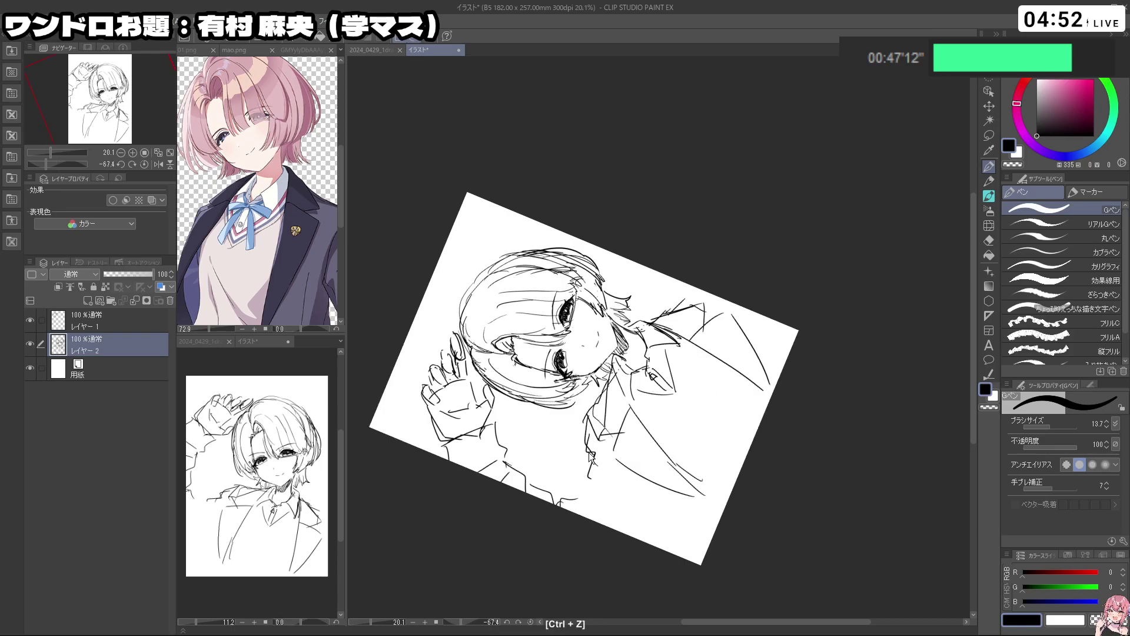
key("ctrl+z")
left_click_drag(591, 434, 558, 497)
key("ctrl+z")
left_click_drag(633, 476, 617, 513)
key("ctrl+z")
mouse_move(633, 474)
left_mouse_down()
mouse_move(630, 521)
mouse_move(560, 594)
mouse_move(471, 627)
left_mouse_up()
key("ctrl+z")
Sketch the blazer's left side outline below the raised arm
left_click_drag(558, 420, 573, 460)
key("ctrl+z")
key("ctrl+z")
mouse_move(549, 392)
left_mouse_down()
mouse_move(583, 474)
mouse_move(585, 518)
left_mouse_up()
key("ctrl+z")
left_click_drag(571, 452, 592, 548)
key("ctrl+z")
left_click_drag(623, 489, 627, 505)
Sketch a ribbon bow with side loops and crossing tails below the shirt collar
left_click_drag(730, 441, 659, 542)
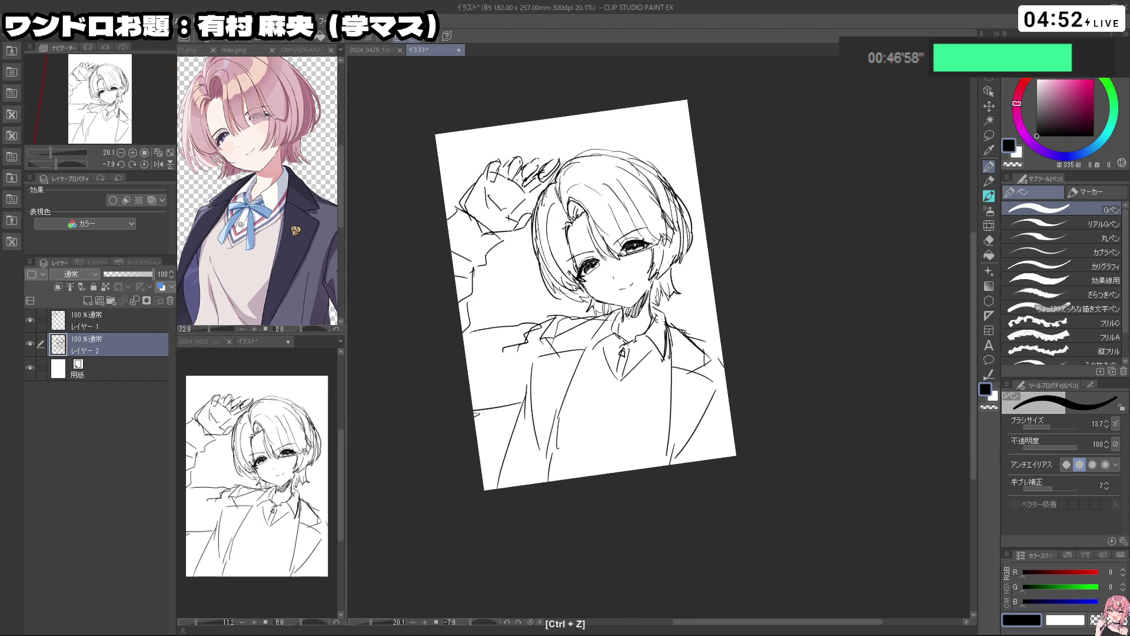
mouse_move(598, 355)
left_mouse_down()
mouse_move(652, 370)
mouse_move(624, 357)
mouse_move(645, 354)
mouse_move(657, 359)
mouse_move(608, 363)
mouse_move(648, 337)
mouse_move(633, 400)
left_mouse_up()
key("ctrl+z")
key("ctrl+z")
key("ctrl+z")
key("ctrl+z")
key("ctrl+z")
key("ctrl+z")
mouse_move(632, 361)
left_mouse_down()
mouse_move(641, 396)
mouse_move(612, 391)
left_mouse_up()
left_click_drag(611, 364, 595, 389)
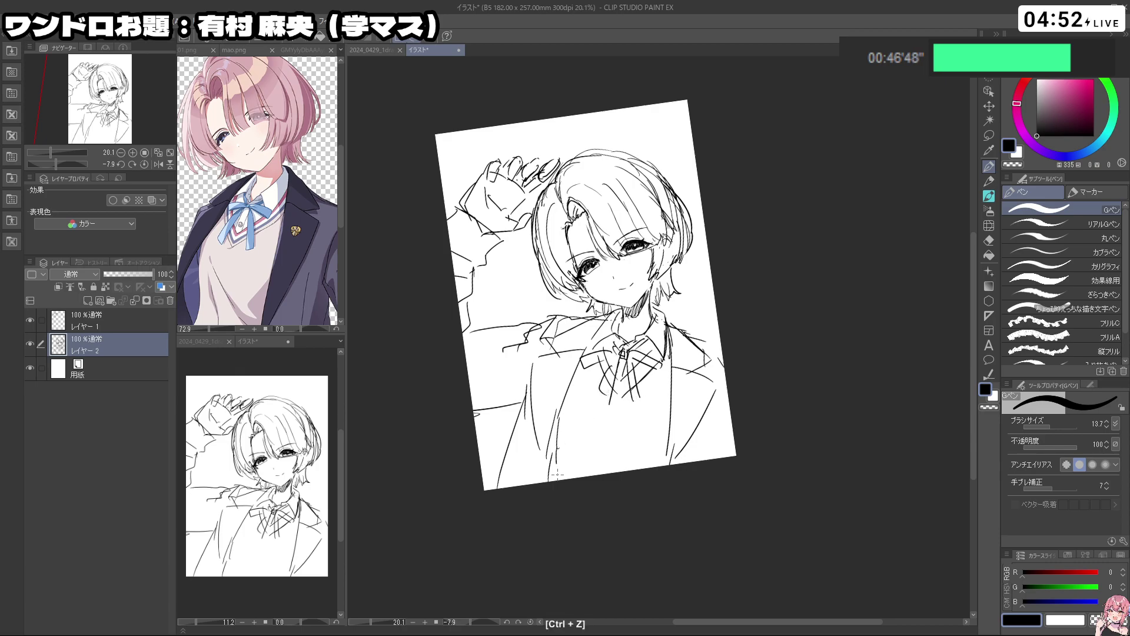
Show more of the uniform in the reference image and add short lines near the blazer's lower left front edge
left_click_drag(556, 474, 560, 510)
left_click(650, 299, "ctrl")
key("ctrl+z")
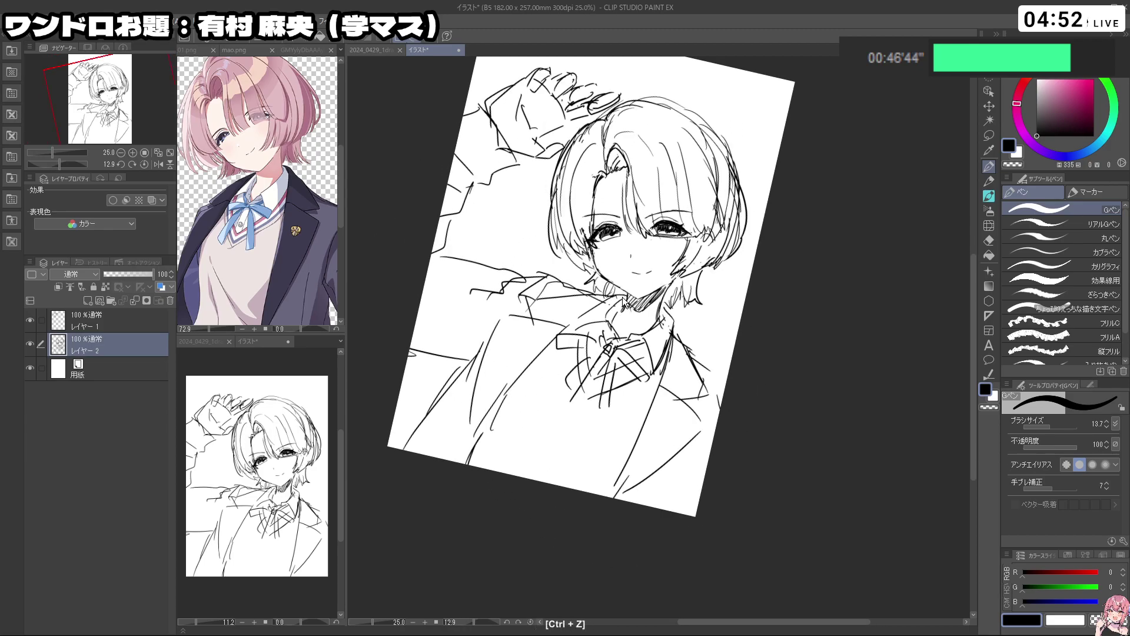
left_click_drag(623, 301, 452, 355)
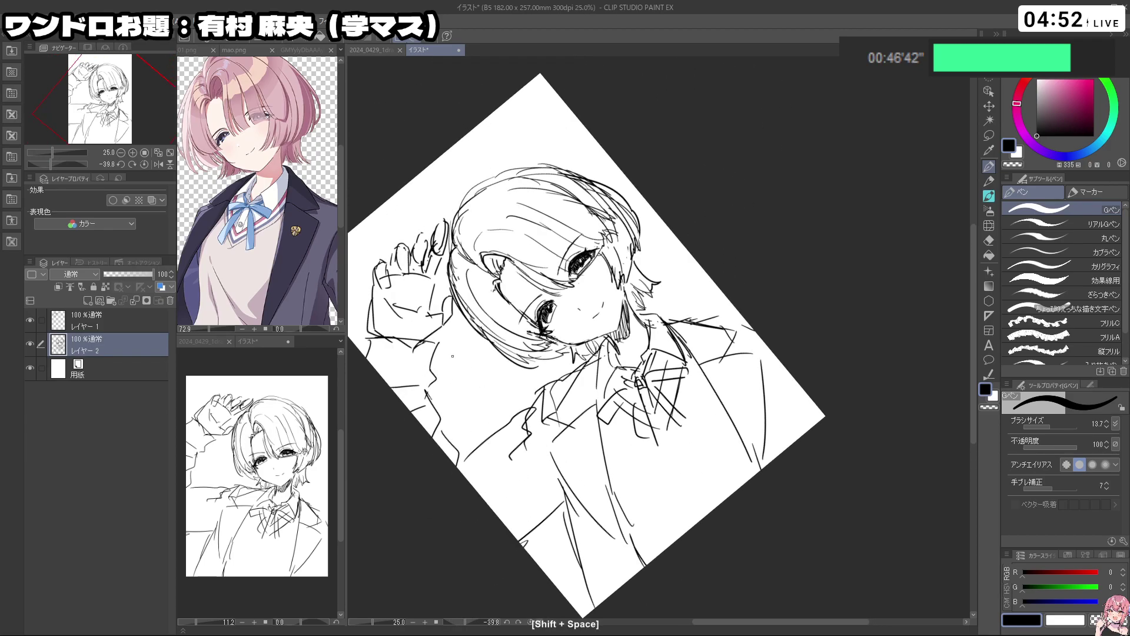
left_click(297, 249)
left_click_drag(298, 248, 218, 220)
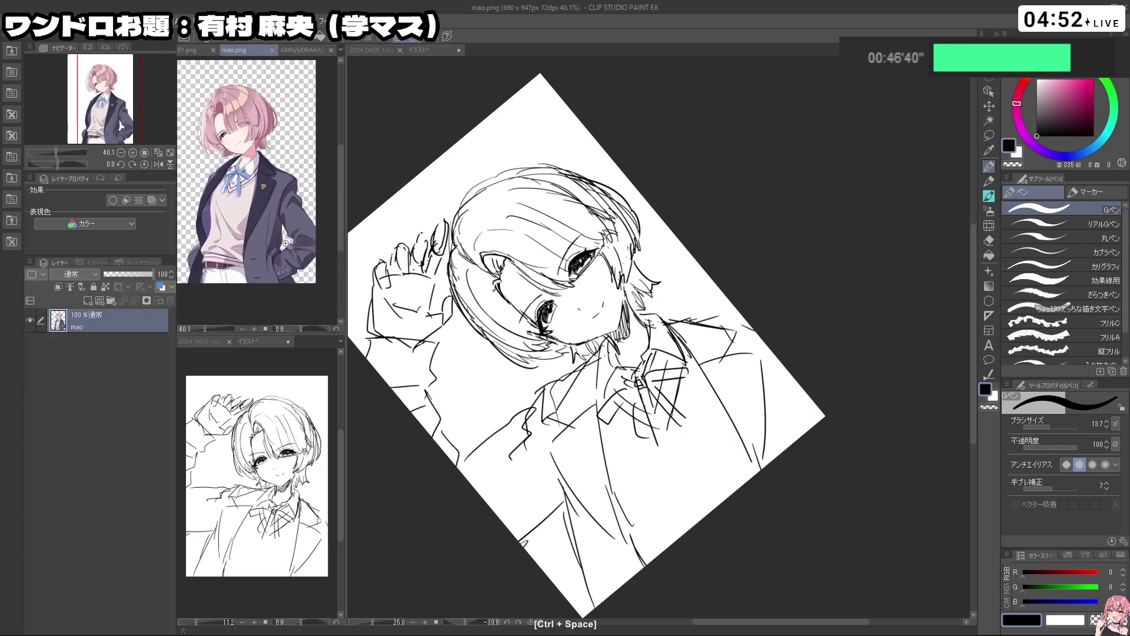
left_click_drag(286, 243, 296, 243)
left_click(745, 236)
left_click_drag(745, 237, 735, 354)
left_click_drag(533, 390, 521, 469)
key("ctrl+z")
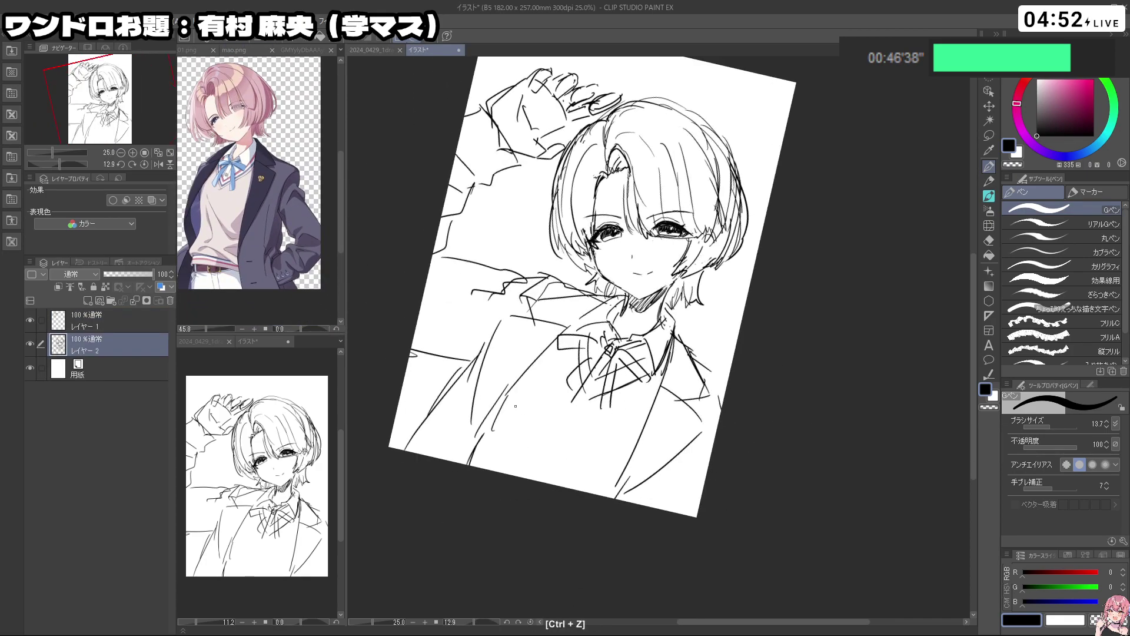
left_click_drag(509, 408, 497, 471)
key("shift+space")
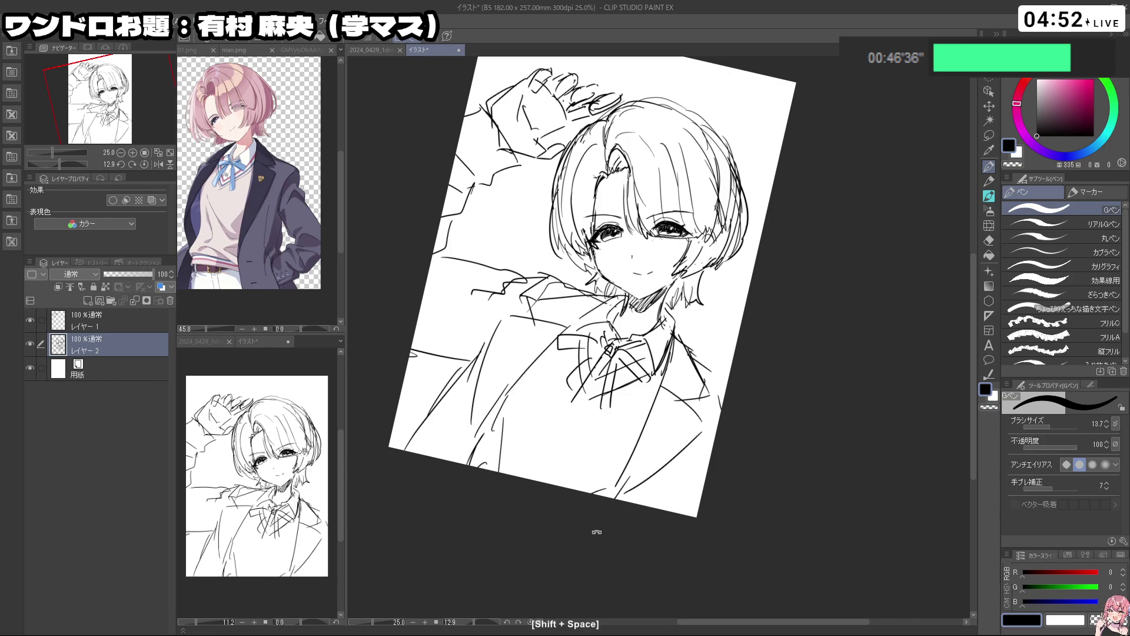
Touch up the face and neck area around the chin with short strokes, alternating drawing and transparent colour
left_click_drag(595, 532, 711, 563)
key("ctrl+space")
left_click_drag(638, 449, 579, 440)
key("ctrl+space")
left_click_drag(575, 439, 647, 398)
key("shift+space")
key("ctrl+space")
left_click_drag(605, 359, 619, 359)
key("c")
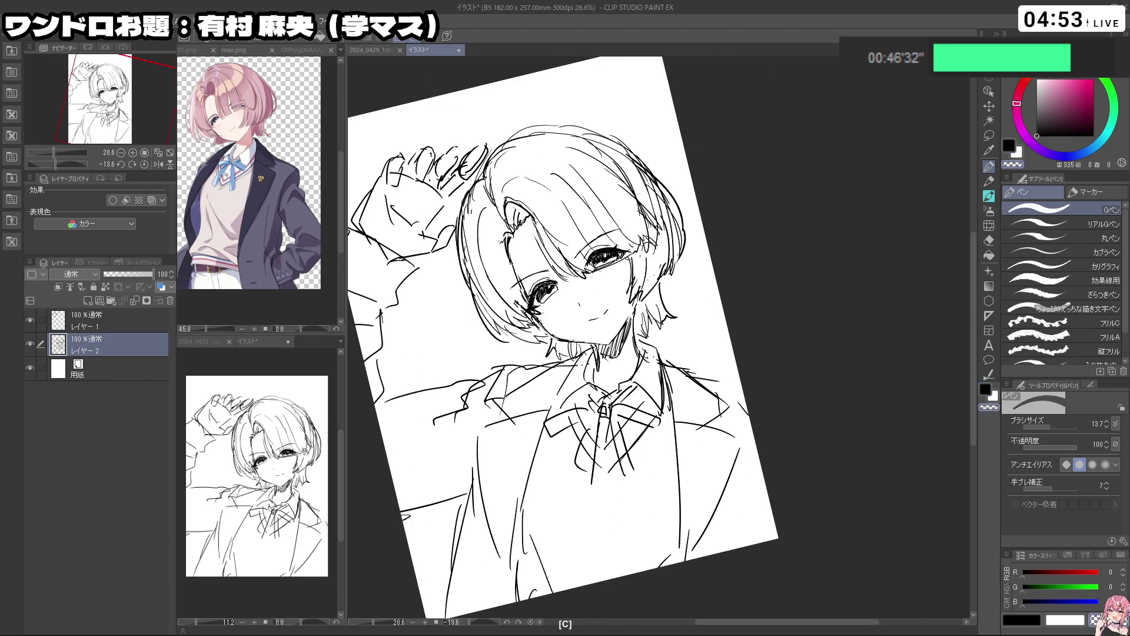
key("ctrl+z")
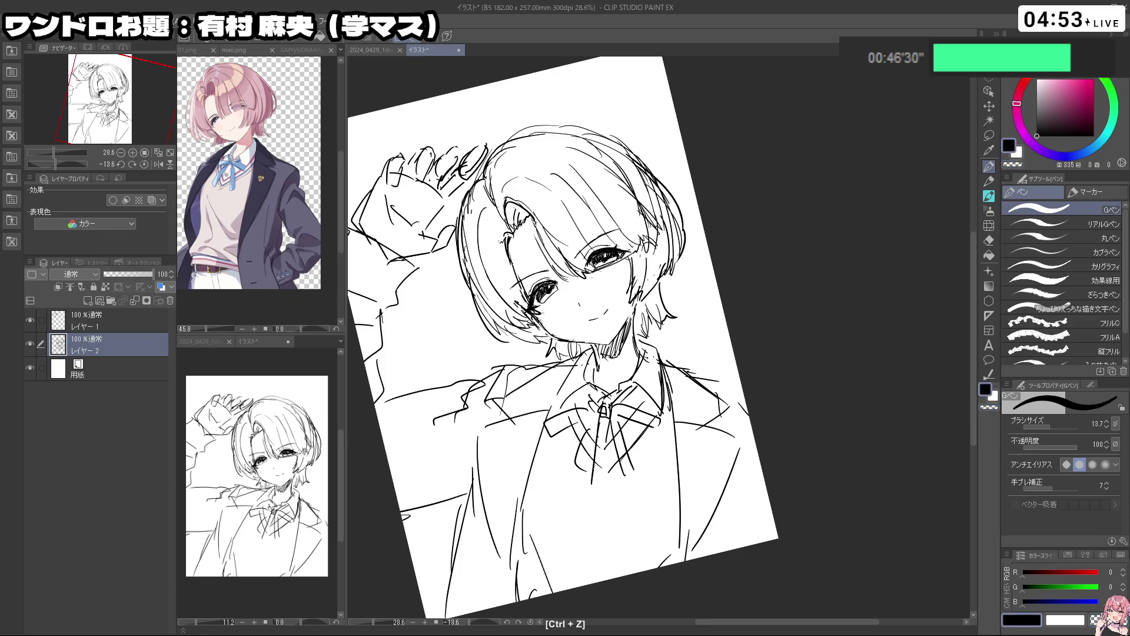
key("c")
key("c")
left_click_drag(591, 344, 597, 362)
key("ctrl+z")
left_click_drag(636, 319, 635, 338)
key("ctrl+z")
Draw the cuff bands around the raised arm's wrist and tidy the sleeve edge beside them
key("ctrl+space")
left_click_drag(698, 316, 675, 321)
key("shift+space")
left_click_drag(677, 402, 710, 381)
key("ctrl+z")
left_click_drag(383, 412, 461, 414)
key("ctrl+z")
left_click_drag(460, 408, 452, 437)
key("ctrl+z")
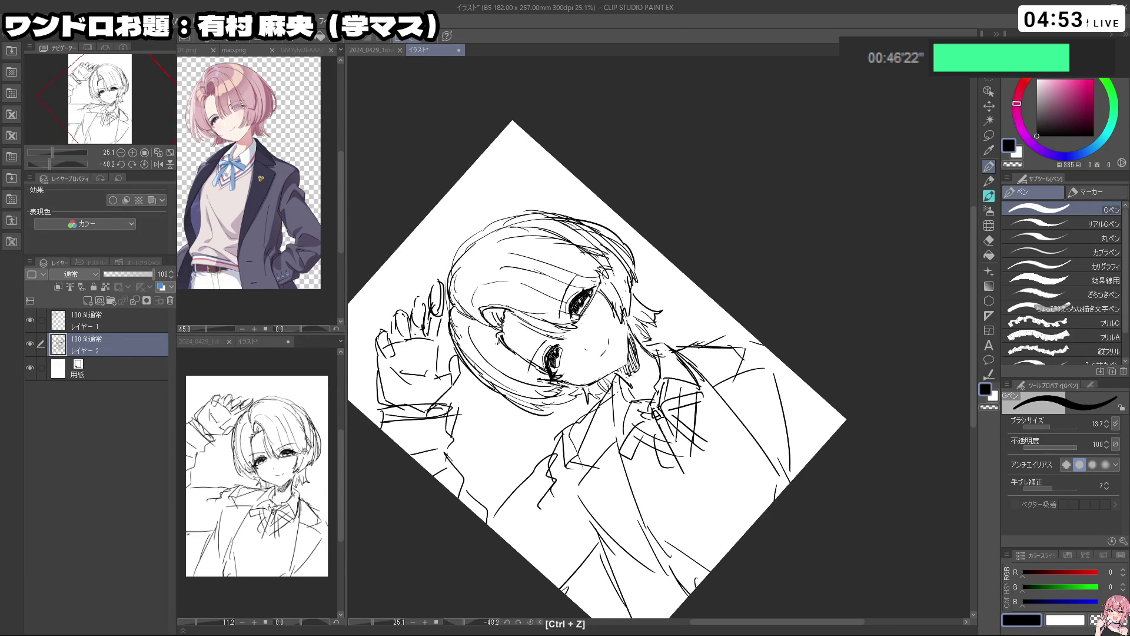
key("c")
key("c")
key("ctrl+z")
Touch up the raised arm's sleeve below the cuff, alternating the drawing colour and transparent colour
key("ctrl+space")
left_click(588, 417)
key("shift+space")
mouse_move(662, 489)
left_mouse_down()
mouse_move(783, 435)
mouse_move(798, 409)
left_mouse_up()
key("ctrl+space")
left_click_drag(766, 450, 694, 456)
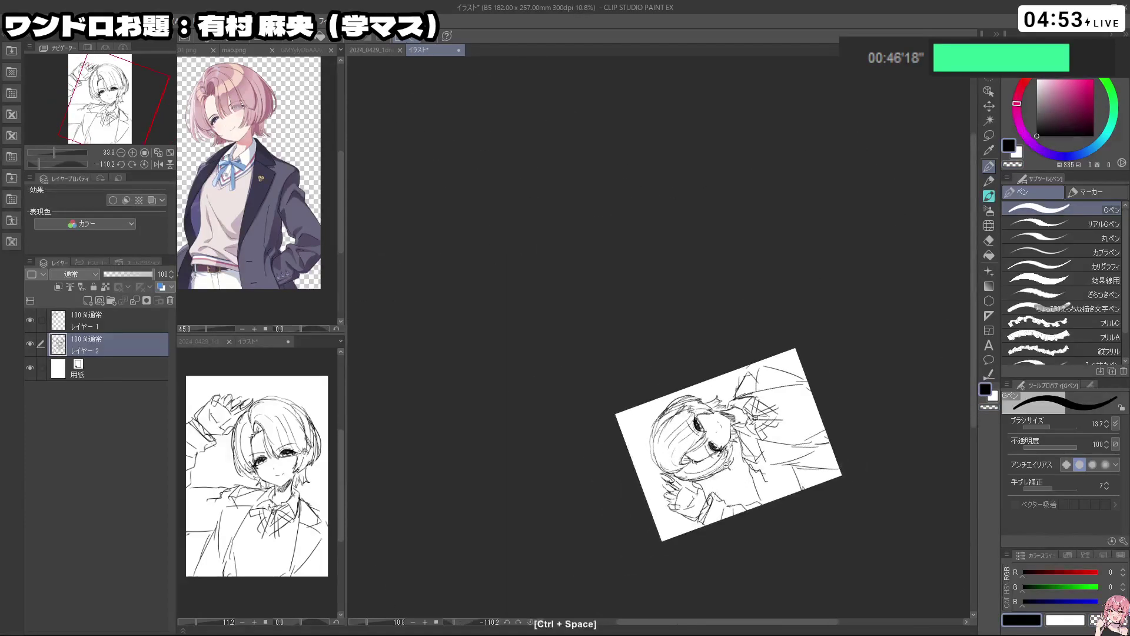
key("space")
left_click_drag(759, 506, 674, 412)
key("shift+space")
mouse_move(712, 462)
left_mouse_down()
mouse_move(750, 444)
mouse_move(609, 546)
mouse_move(538, 442)
left_mouse_up()
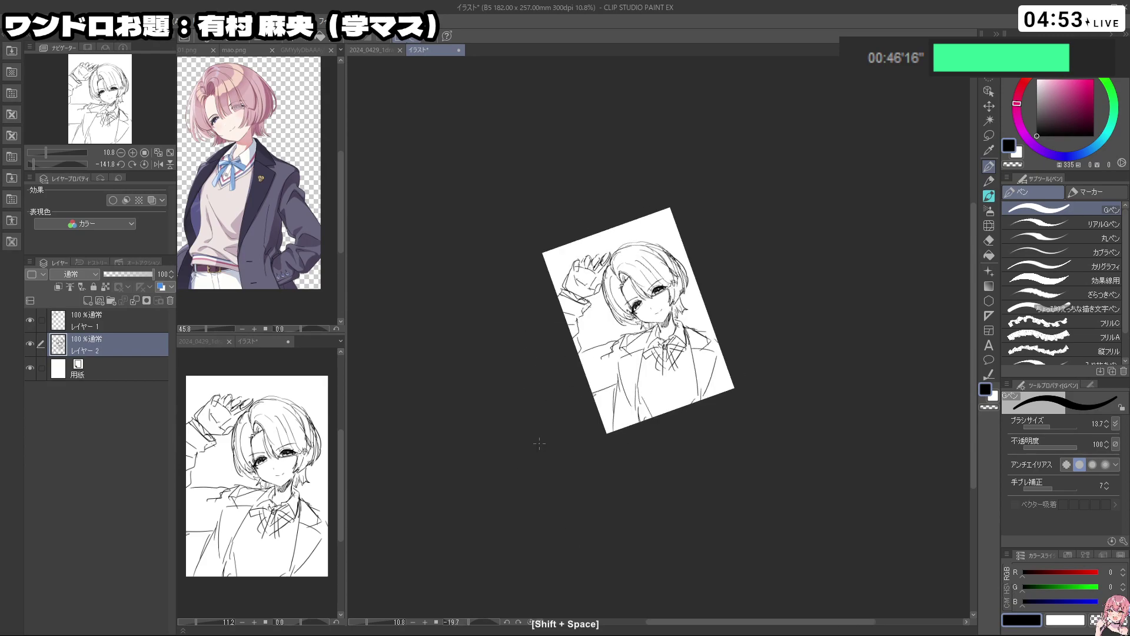
key("ctrl+space")
left_click_drag(583, 305, 602, 313)
key("ctrl+z")
key("ctrl+space")
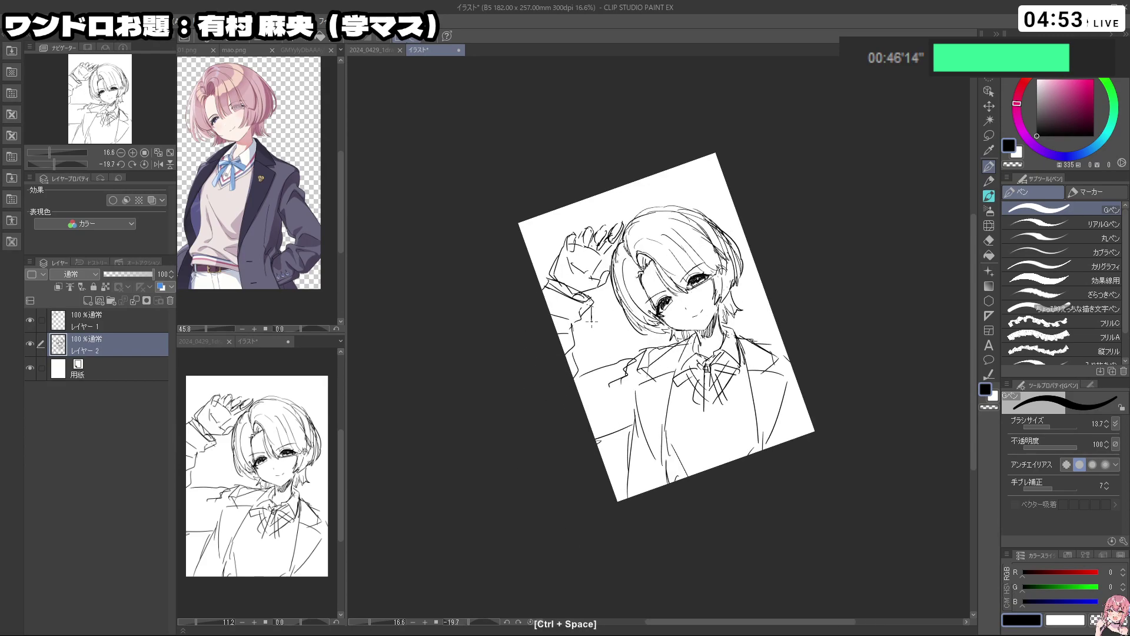
key("c")
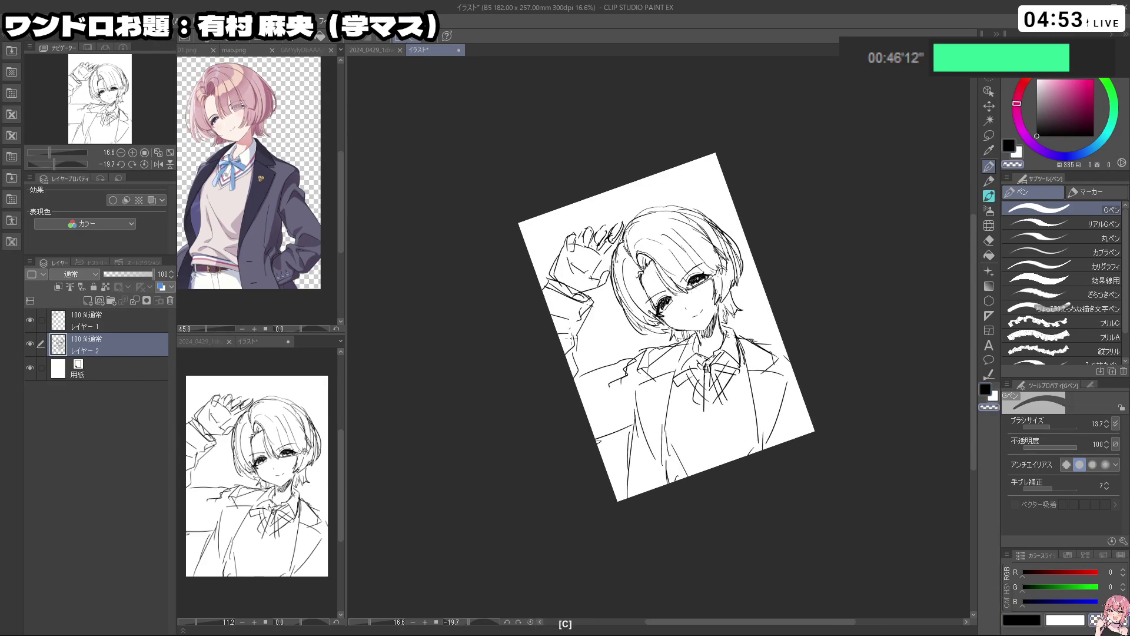
key("shift+space")
mouse_move(640, 522)
left_mouse_down()
mouse_move(807, 391)
mouse_move(813, 372)
left_mouse_up()
key("c")
key("ctrl+z")
Sketch the fold and edge lines of the raised arm's sleeve, undoing strokes that miss
left_click_drag(673, 427, 722, 420)
key("ctrl+z")
left_click_drag(681, 427, 717, 420)
left_click_drag(674, 406, 730, 382)
key("ctrl+z")
key("shift+space")
left_click_drag(790, 458, 586, 500)
left_click_drag(637, 375, 647, 439)
key("shift+space")
left_click_drag(818, 461, 769, 505)
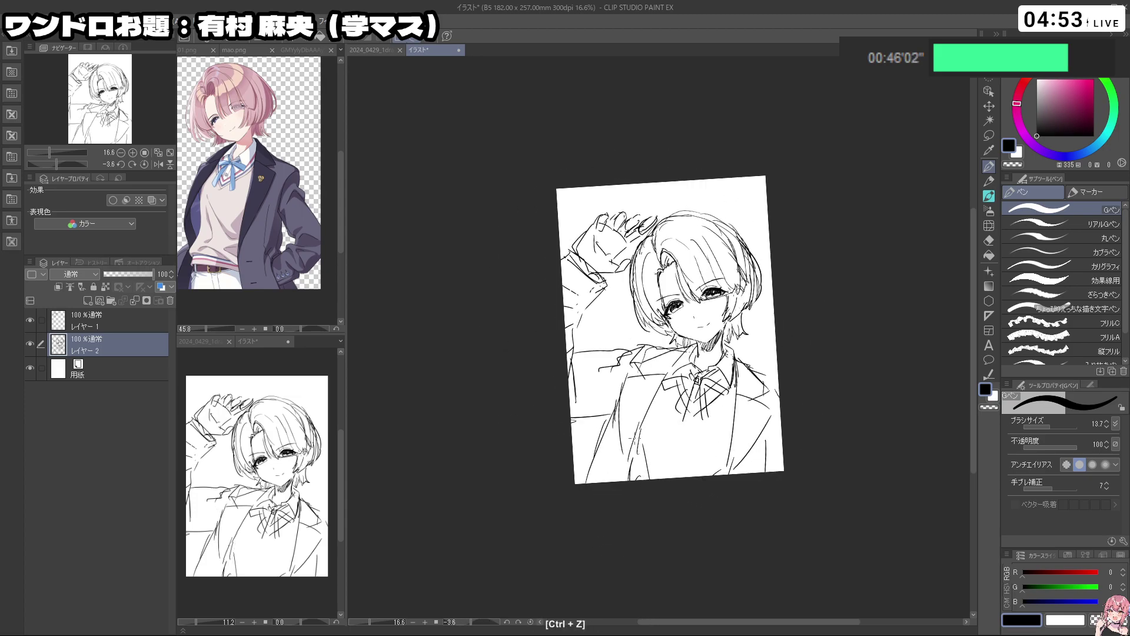
Sketch short curved lines at the blazer's edge in the canvas's lower right corner
key("shift+space")
left_click_drag(633, 437, 704, 532)
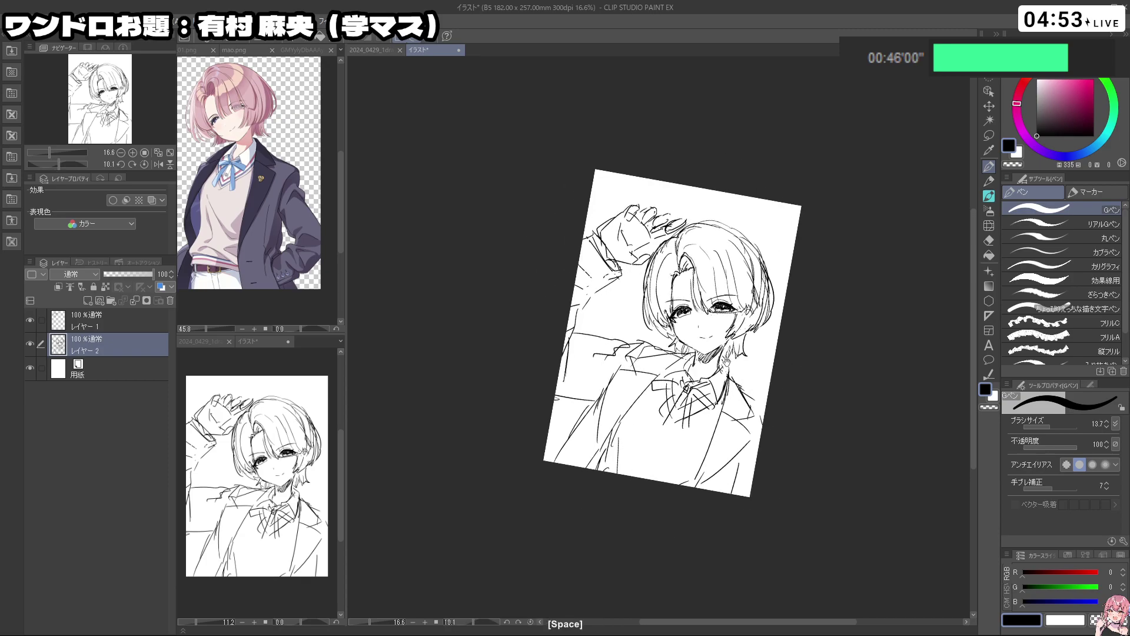
key("ctrl+space")
left_click_drag(734, 365, 753, 385)
key("ctrl+z")
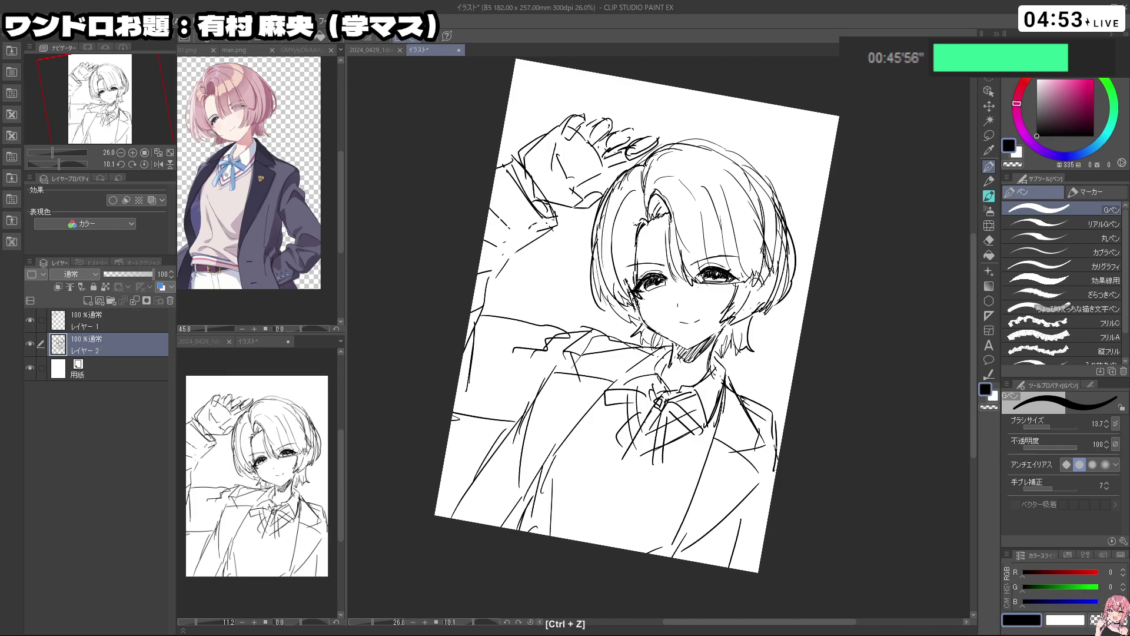
key("ctrl+z")
left_click_drag(754, 546, 760, 455)
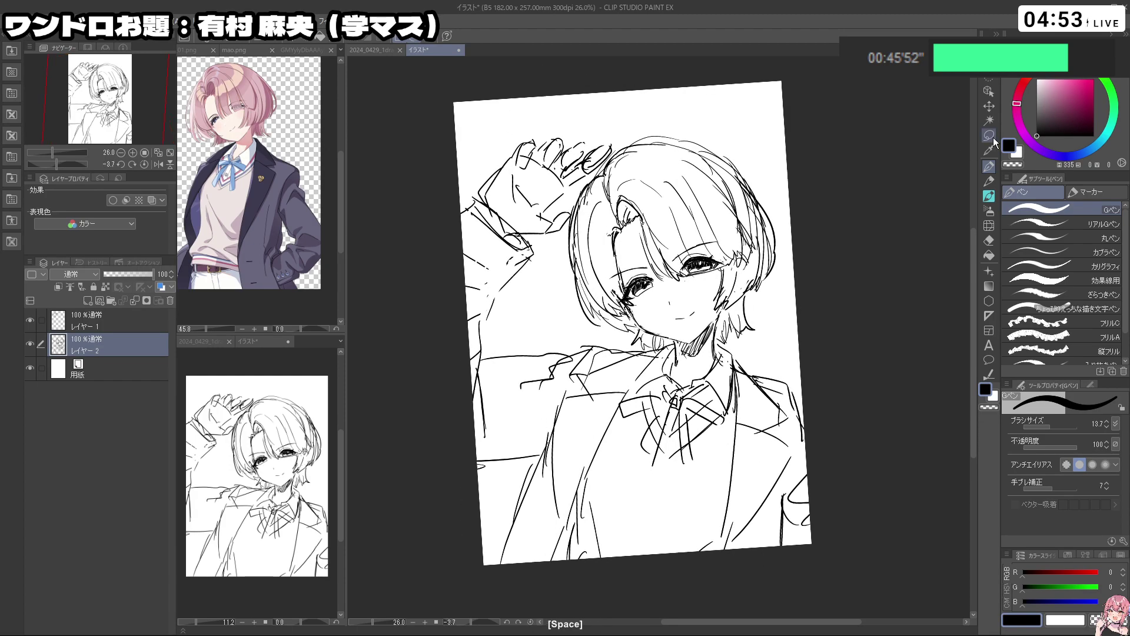
left_click(989, 106)
left_click_drag(728, 301, 733, 289)
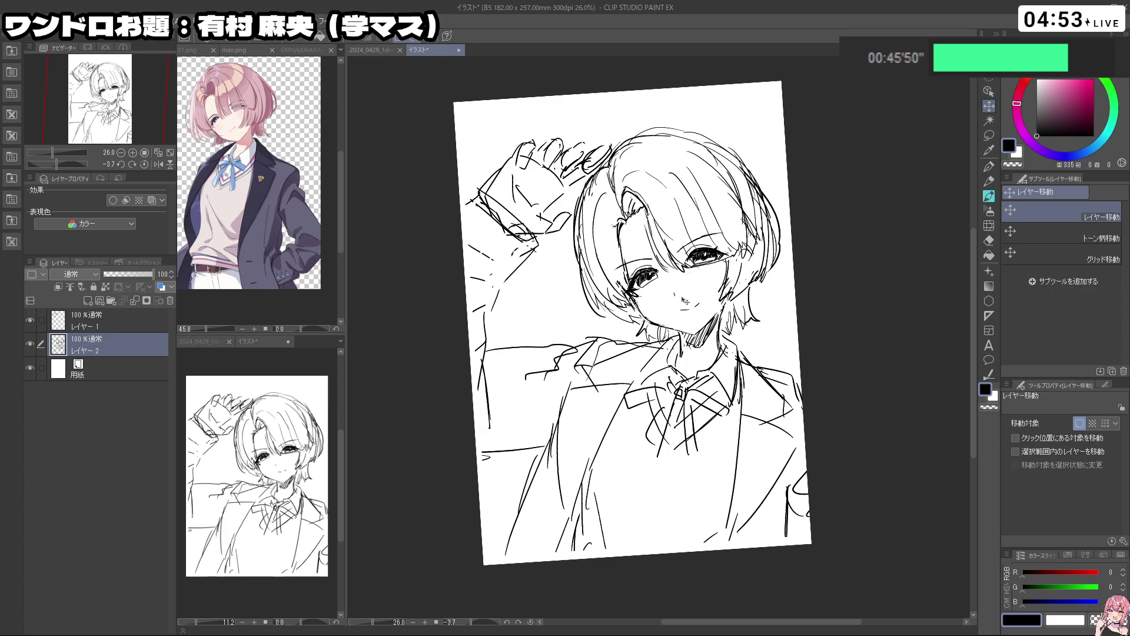
key("ctrl+z")
Merge レイヤー 1 into レイヤー 2, then scale the merged line drawing to 110% and rotate it slightly clockwise
left_click(133, 319)
left_click(134, 301)
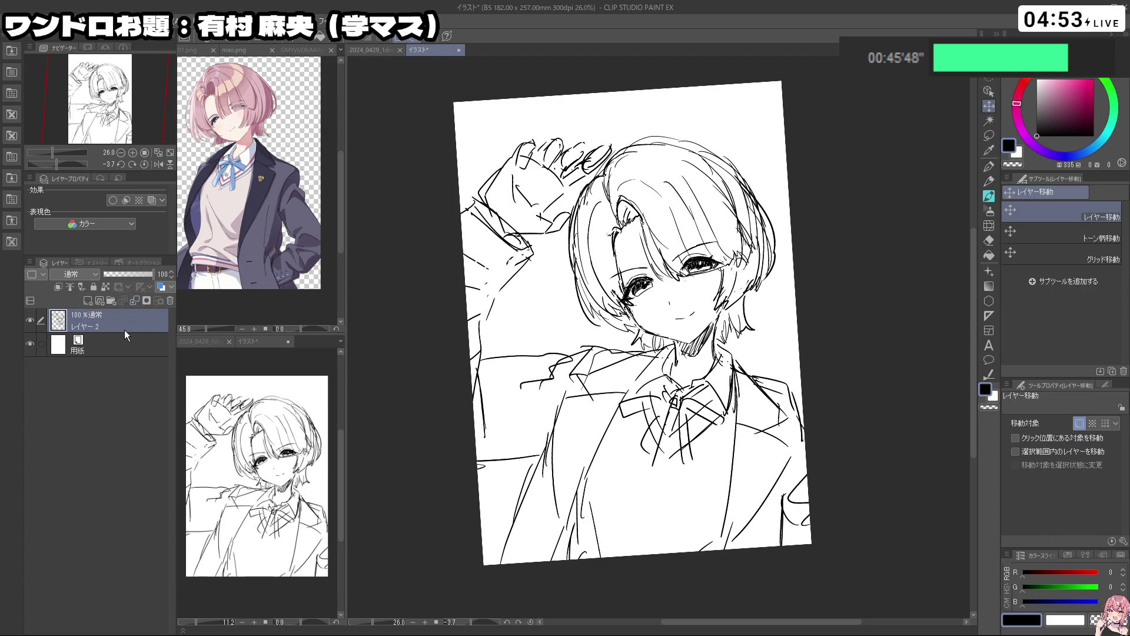
key("ctrl+t")
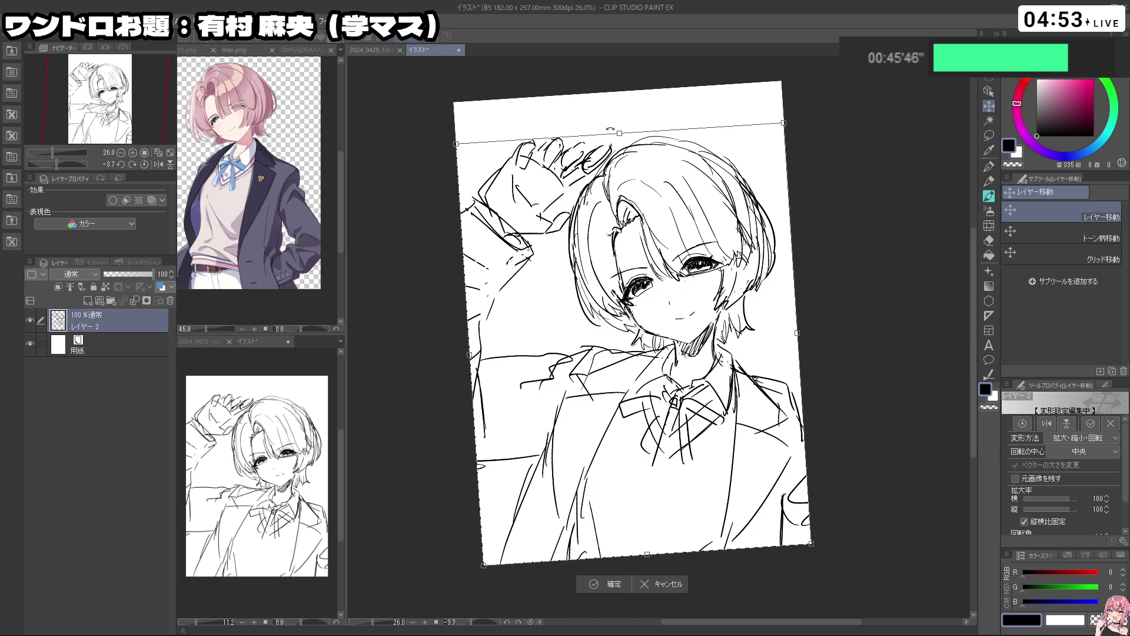
left_click_drag(619, 133, 617, 93)
left_click_drag(755, 314, 757, 318)
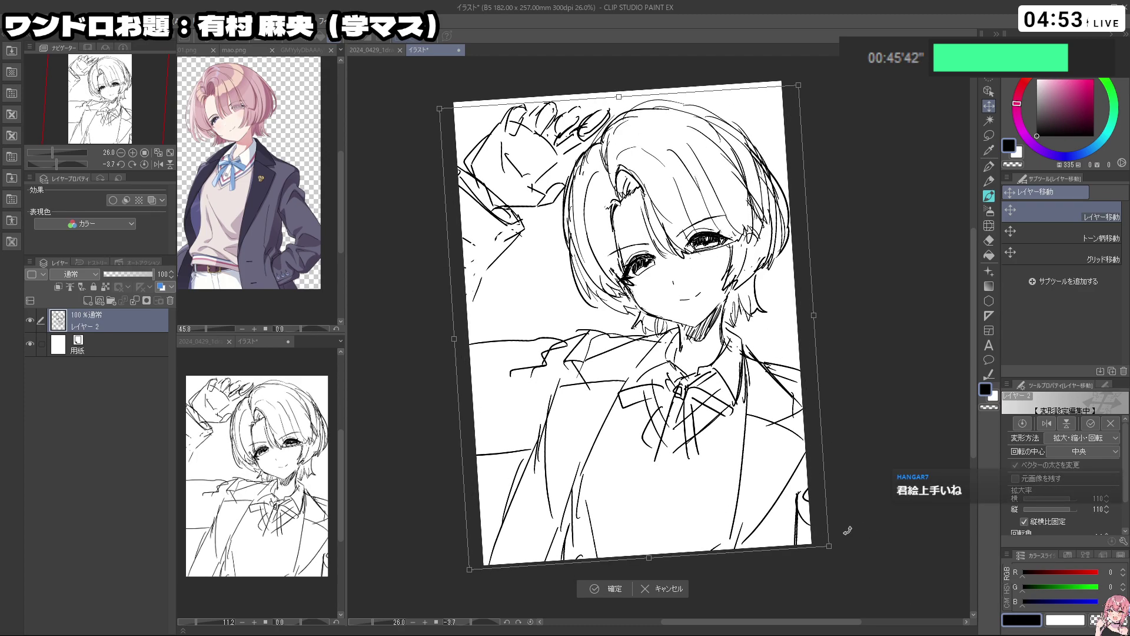
left_click_drag(847, 531, 789, 556)
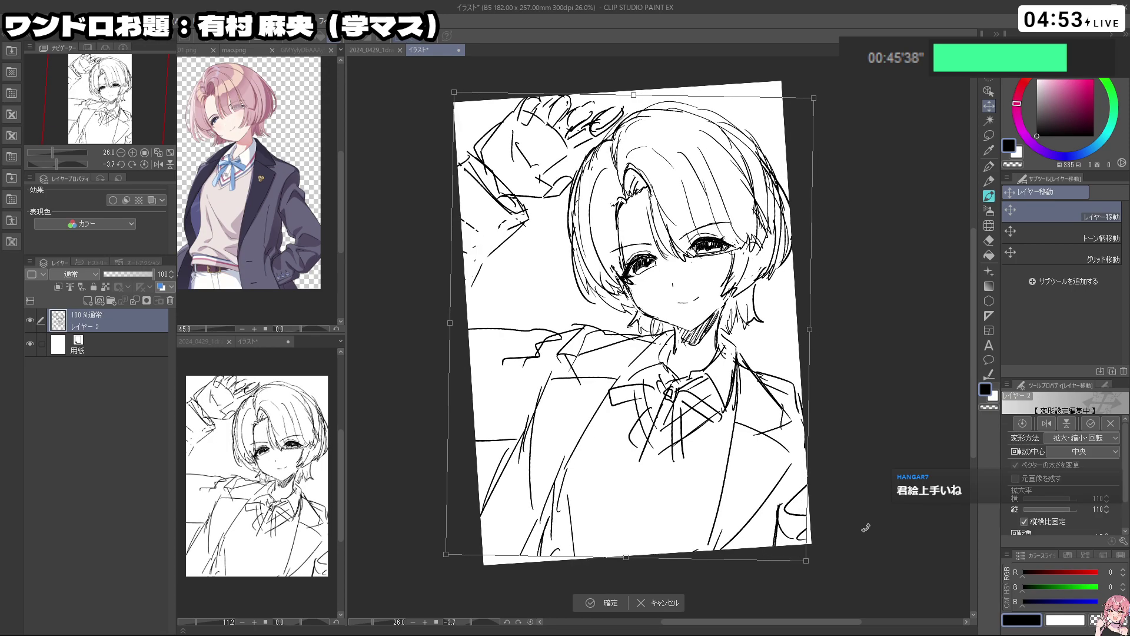
key("Return")
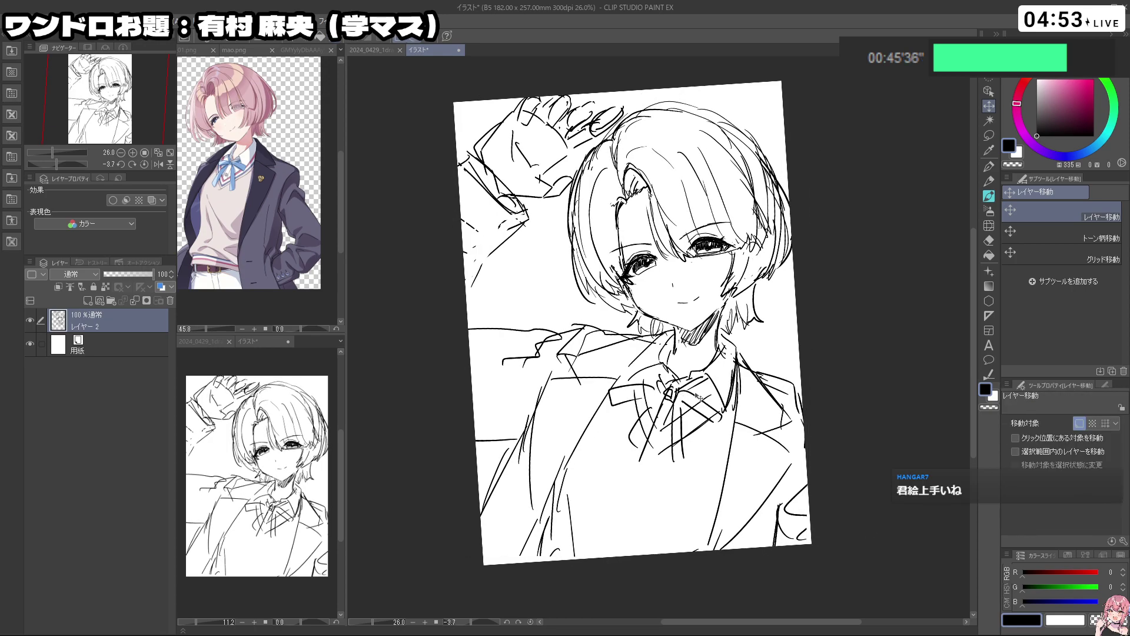
Rework the blazer's shoulder line on the raised-arm side with the G-pen, erasing stray lines in transparent colour
left_click(988, 167)
key("shift+space")
left_click_drag(609, 484, 819, 333)
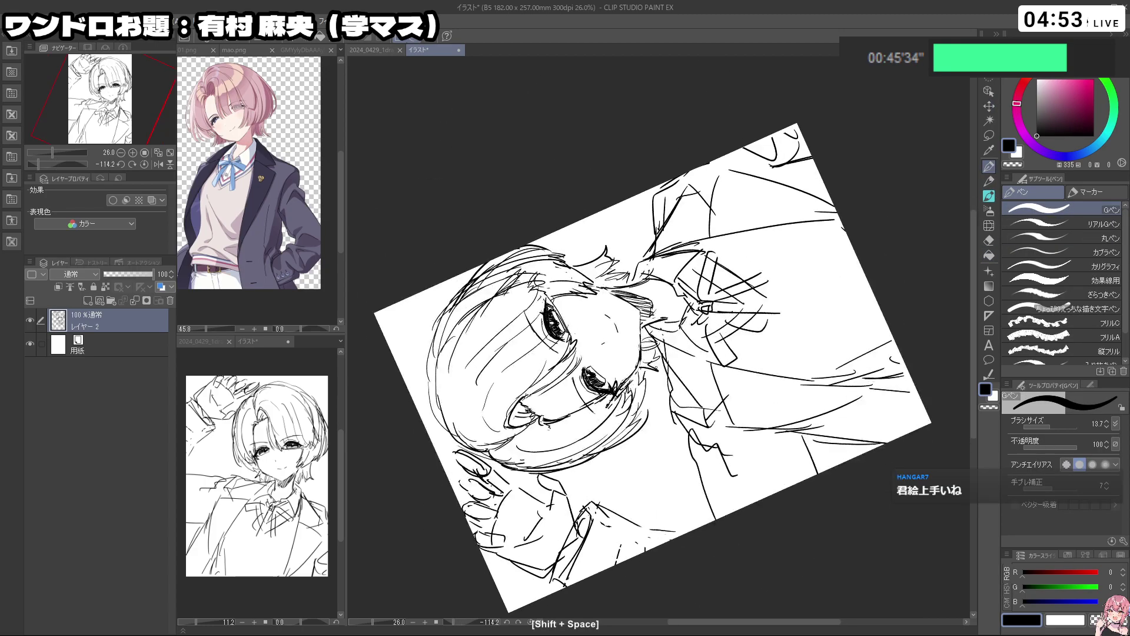
key("ctrl+z")
left_click_drag(660, 346, 666, 417)
key("c")
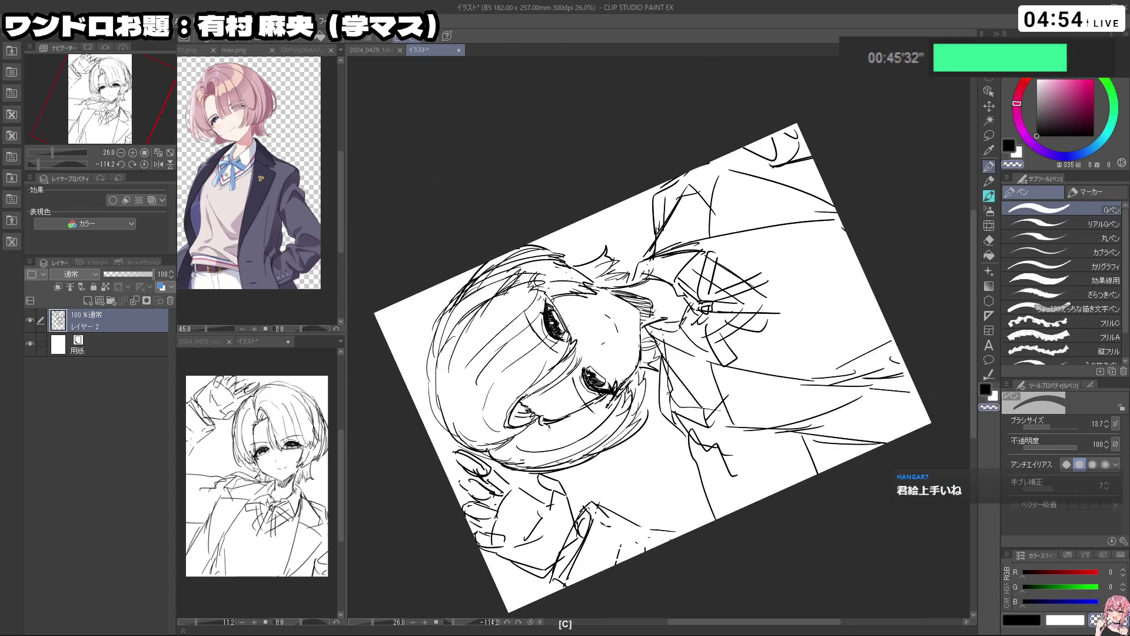
left_click_drag(668, 374, 674, 415)
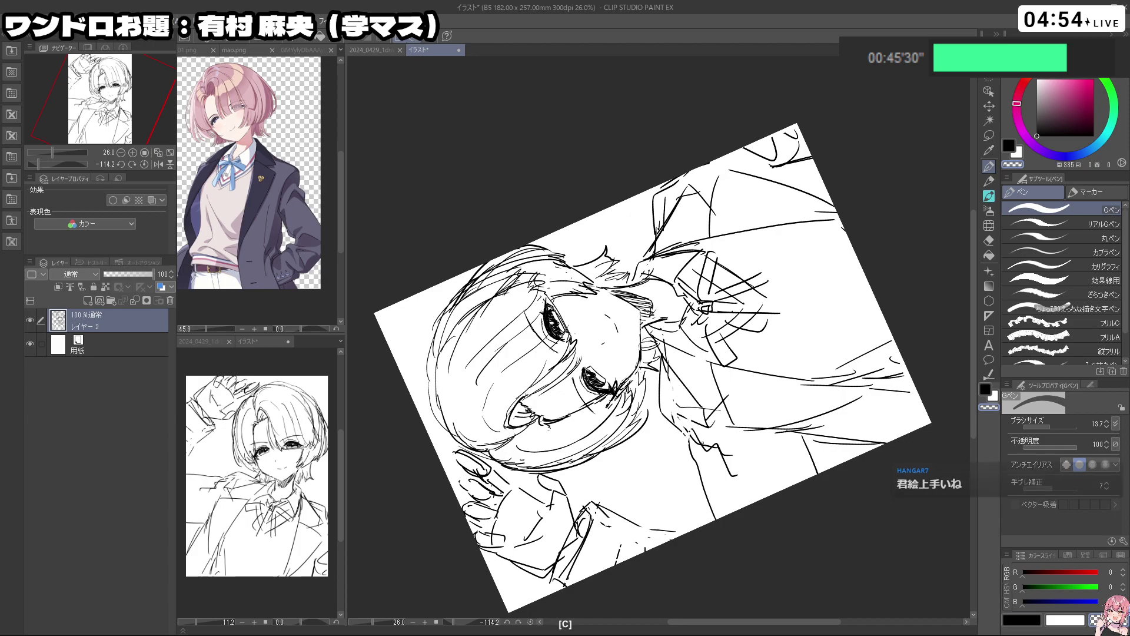
key("ctrl+z")
key("c")
left_click_drag(682, 431, 677, 459)
key("ctrl+z")
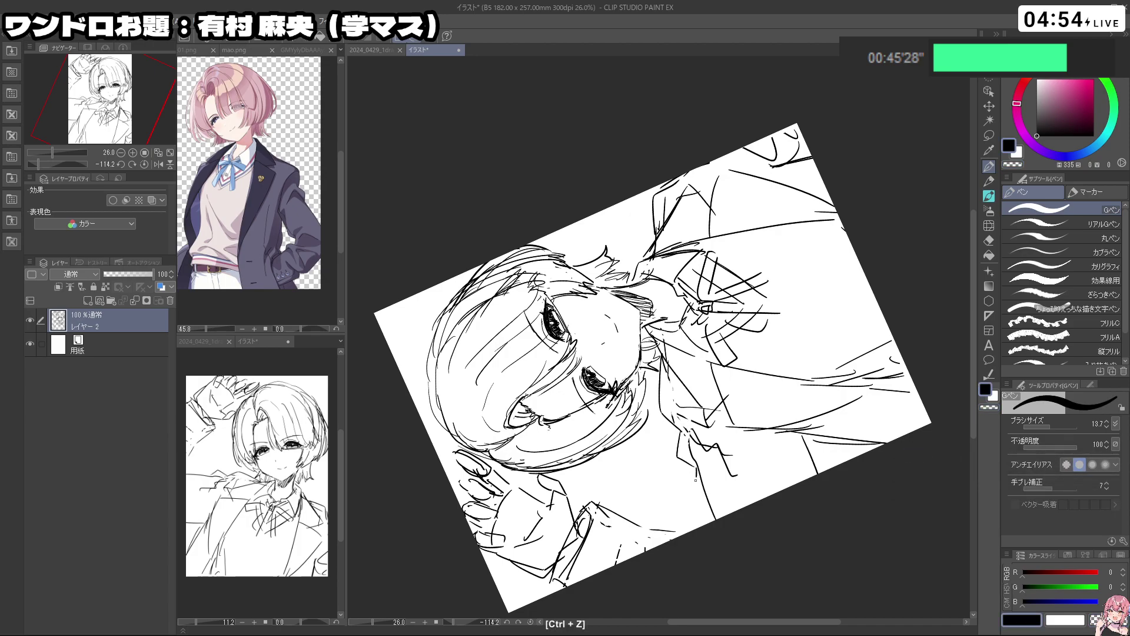
Draw jagged fold lines along the raised arm's sleeve from the shoulder to the canvas edge
key("shift+space")
left_click_drag(883, 330, 727, 570)
mouse_move(558, 406)
left_mouse_down()
mouse_move(581, 452)
mouse_move(578, 415)
mouse_move(591, 452)
mouse_move(498, 419)
left_mouse_up()
key("ctrl+z")
key("ctrl+z")
key("shift+space")
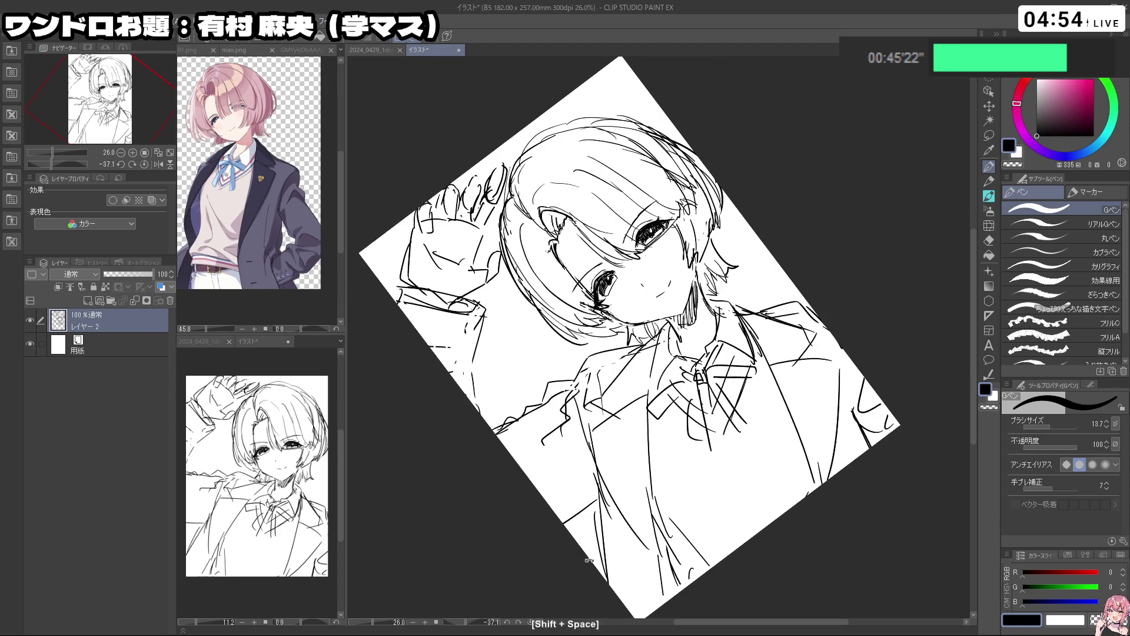
left_click_drag(497, 479, 563, 552)
key("ctrl+z")
left_click_drag(619, 518, 631, 537)
Redraw the opposite shoulder line and upper lapel edge beside the shirt collar
key("shift+space")
mouse_move(805, 420)
left_mouse_down()
mouse_move(747, 479)
mouse_move(620, 499)
left_mouse_up()
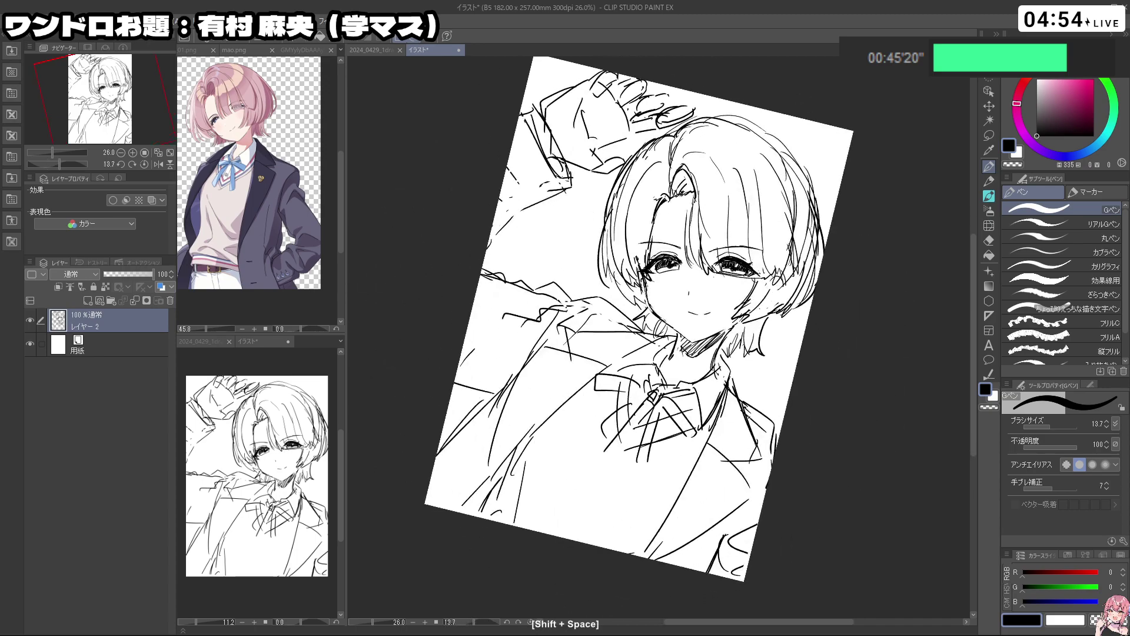
key("ctrl+z")
left_click_drag(743, 399, 782, 424)
key("c")
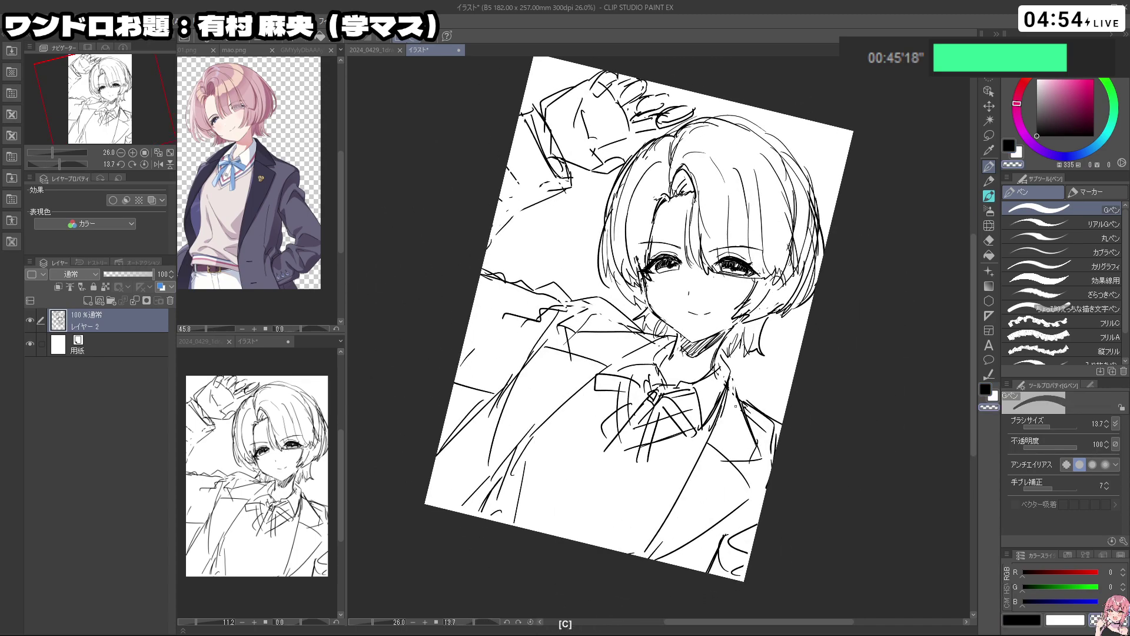
key("c")
left_click_drag(730, 384, 741, 410)
key("ctrl+z")
key("shift+space")
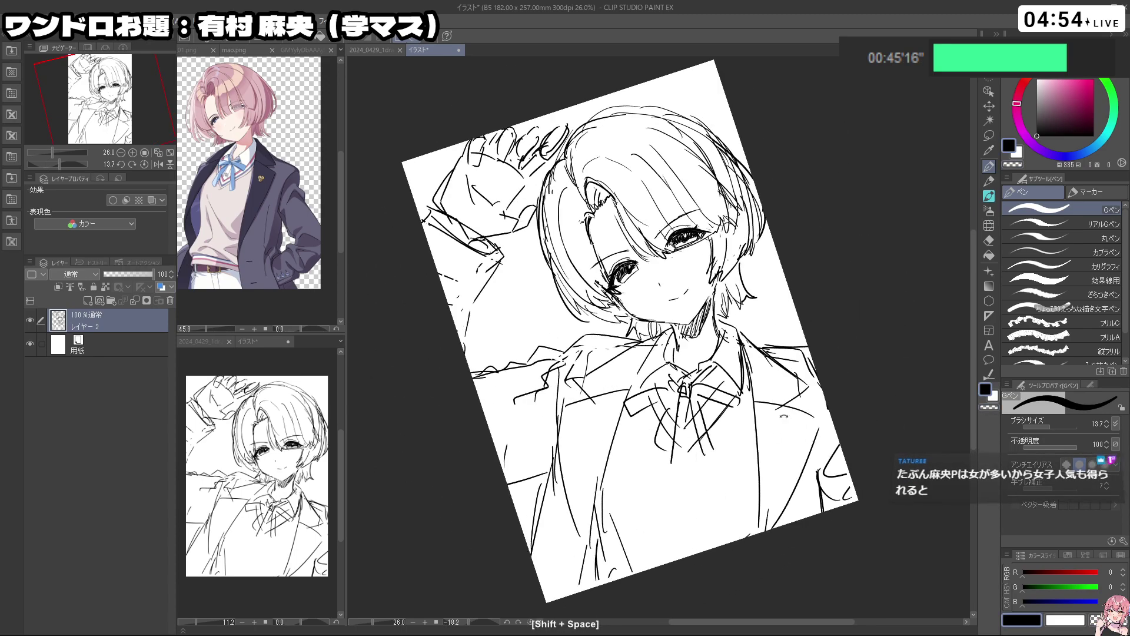
Touch up the outer hair outline on the side near the raised hand
key("c")
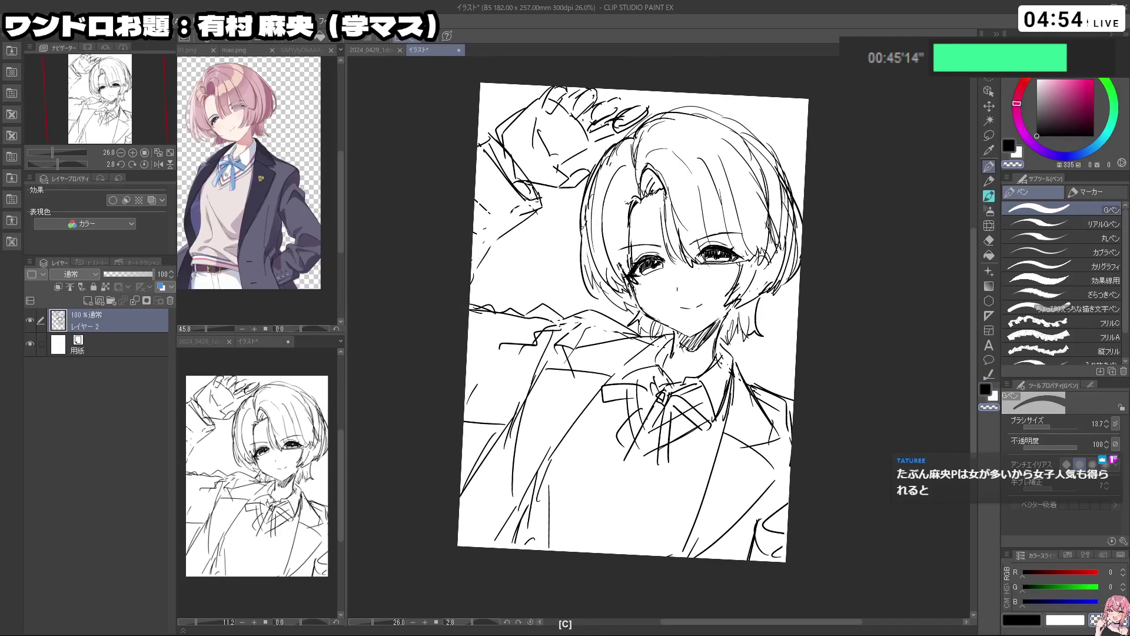
key("c")
left_click_drag(582, 223, 596, 296)
key("ctrl+z")
key("shift+space")
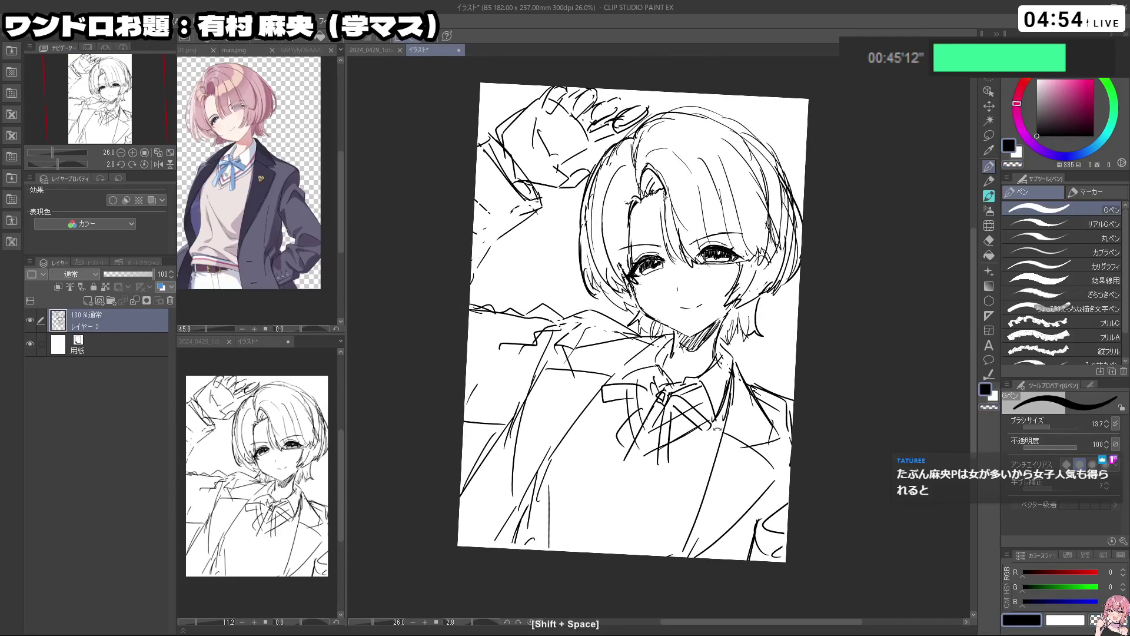
left_click_drag(717, 429, 767, 346)
left_click_drag(730, 401, 660, 432)
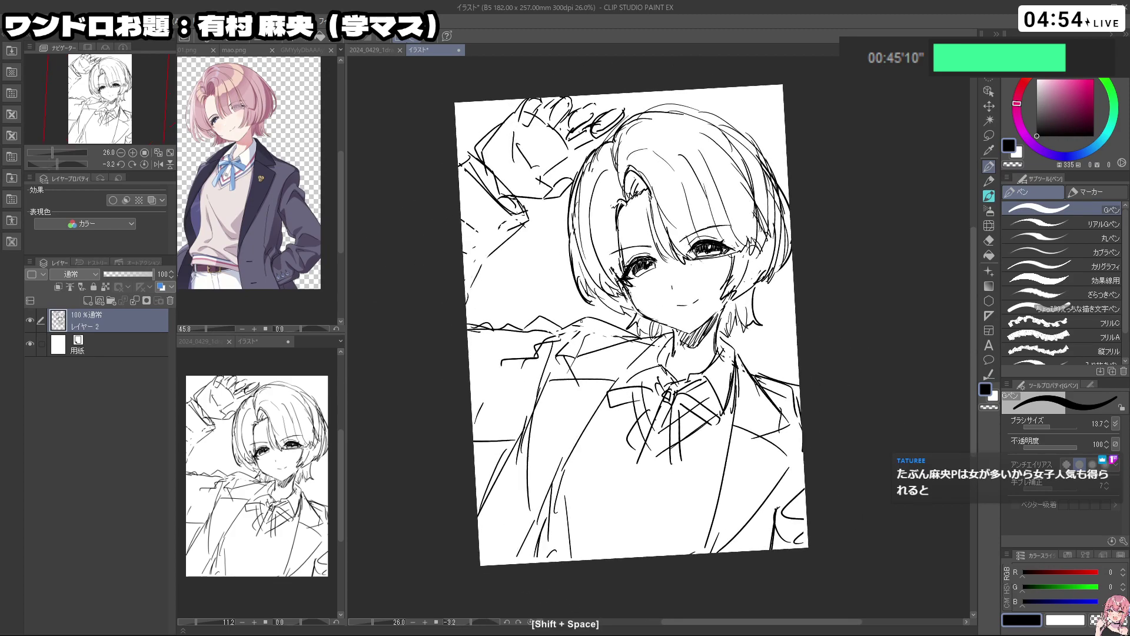
Refine the neck and shirt collar lines below the chin with short strokes
key("ctrl+space")
left_click(706, 326)
key("ctrl+z")
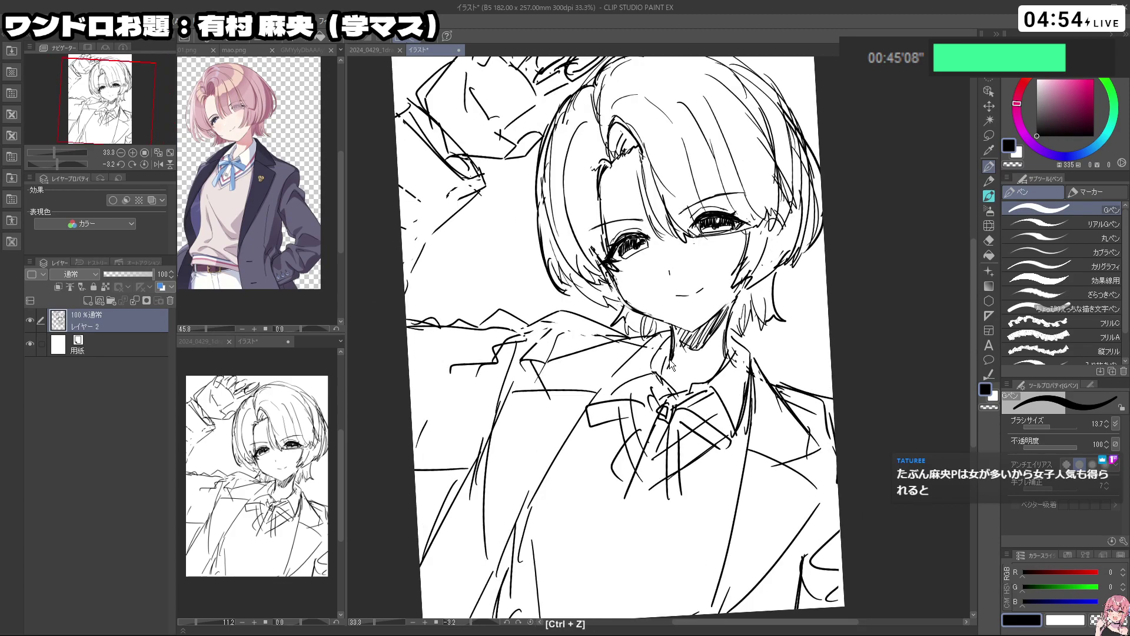
left_click_drag(671, 356, 662, 371)
key("c")
key("c")
mouse_move(732, 312)
left_mouse_down()
mouse_move(727, 352)
mouse_move(744, 351)
left_mouse_up()
key("ctrl+z")
Adjust the side hair strands between the face and the raised hand with short strokes
key("ctrl+space")
mouse_move(820, 345)
left_mouse_down()
mouse_move(780, 352)
mouse_move(701, 323)
left_mouse_up()
key("space")
key("shift+space")
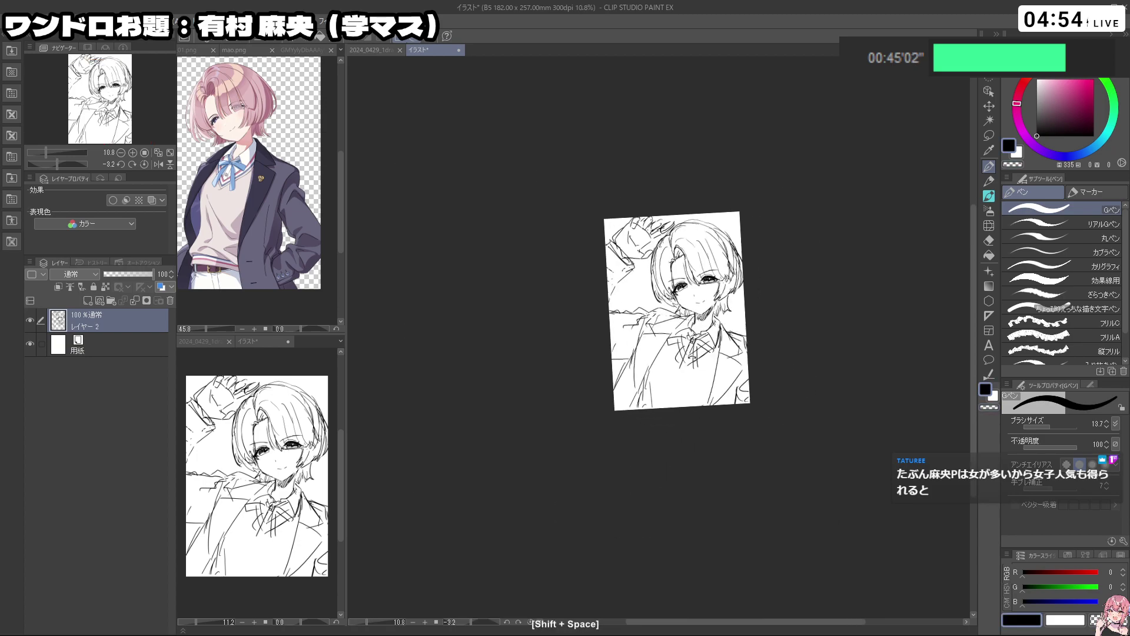
mouse_move(695, 264)
left_mouse_down()
mouse_move(660, 255)
mouse_move(632, 267)
mouse_move(618, 301)
mouse_move(646, 372)
left_mouse_up()
key("ctrl+space")
key("ctrl+space")
key("ctrl+z")
mouse_move(620, 306)
left_mouse_down()
mouse_move(642, 370)
mouse_move(683, 383)
left_mouse_up()
key("c")
key("c")
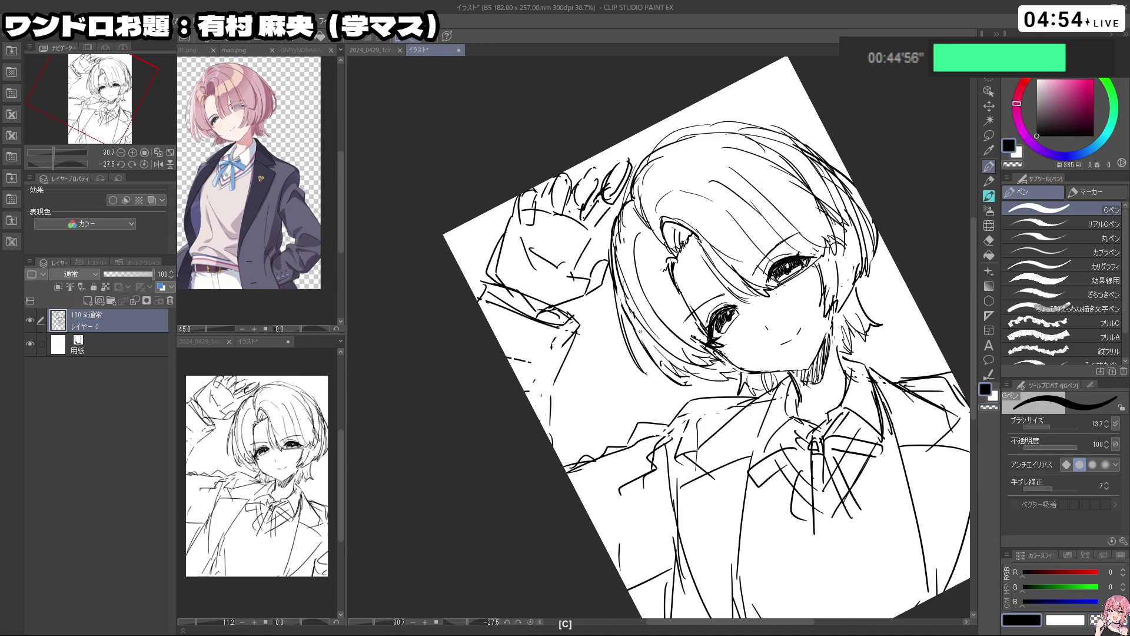
left_click_drag(640, 330, 666, 372)
Check the whole sketch's balance at several zoom levels and rotation angles
key("ctrl+space")
left_click_drag(853, 321, 833, 319)
key("space")
mouse_move(833, 295)
left_mouse_down()
mouse_move(731, 294)
mouse_move(759, 286)
mouse_move(766, 306)
mouse_move(666, 279)
left_mouse_up()
left_click(748, 277)
key("shift+space")
key("c")
key("ctrl+space")
key("space")
key("ctrl+space")
left_click(674, 279)
key("shift+space")
left_click_drag(688, 433, 703, 251)
left_click_drag(758, 313, 683, 441)
key("ctrl+z")
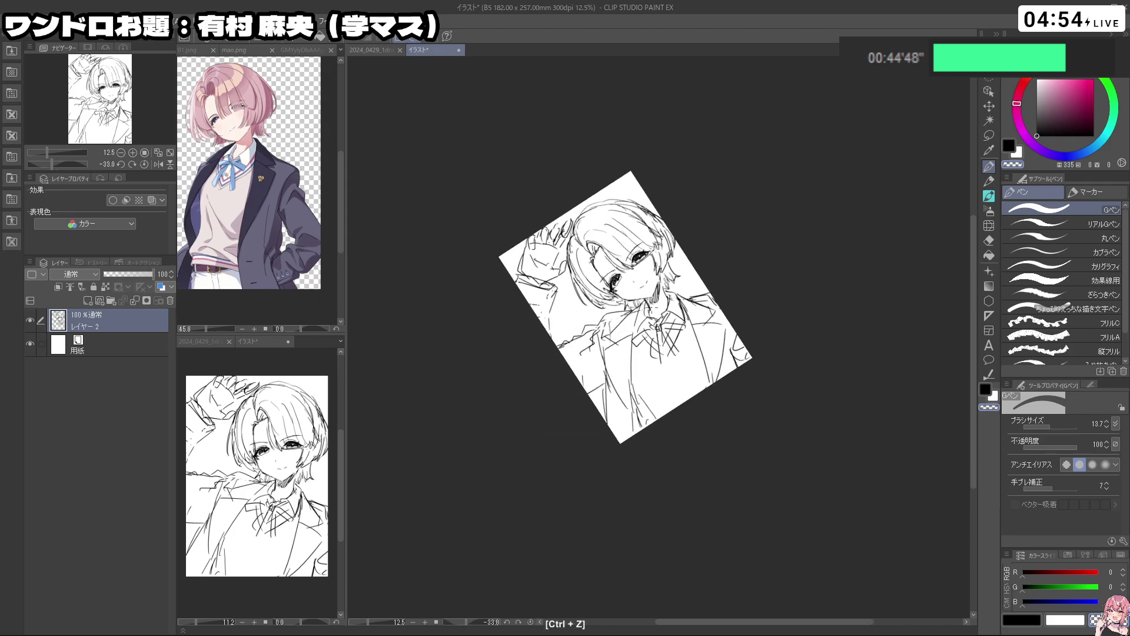
key("shift+space")
left_click_drag(739, 410, 575, 630)
key("shift+space")
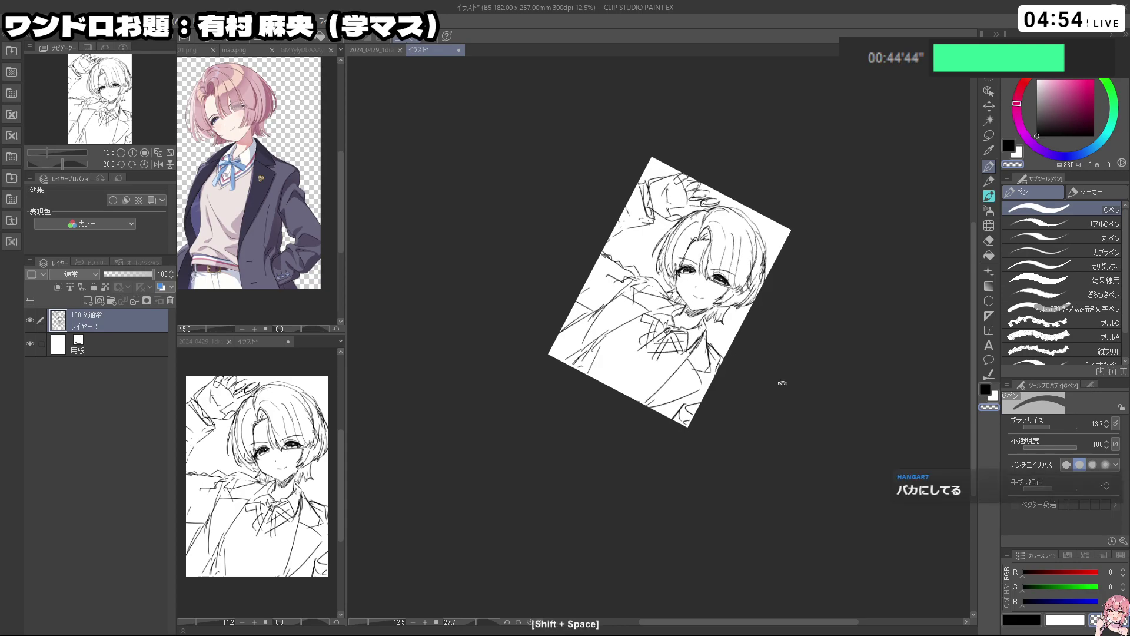
left_click_drag(782, 383, 790, 341)
Compare the face, collar and ribbon up close with the upright full composition
key("ctrl+space")
left_click_drag(716, 295, 730, 337)
key("ctrl+z")
key("ctrl+space")
key("ctrl+space")
left_click_drag(772, 390, 779, 387)
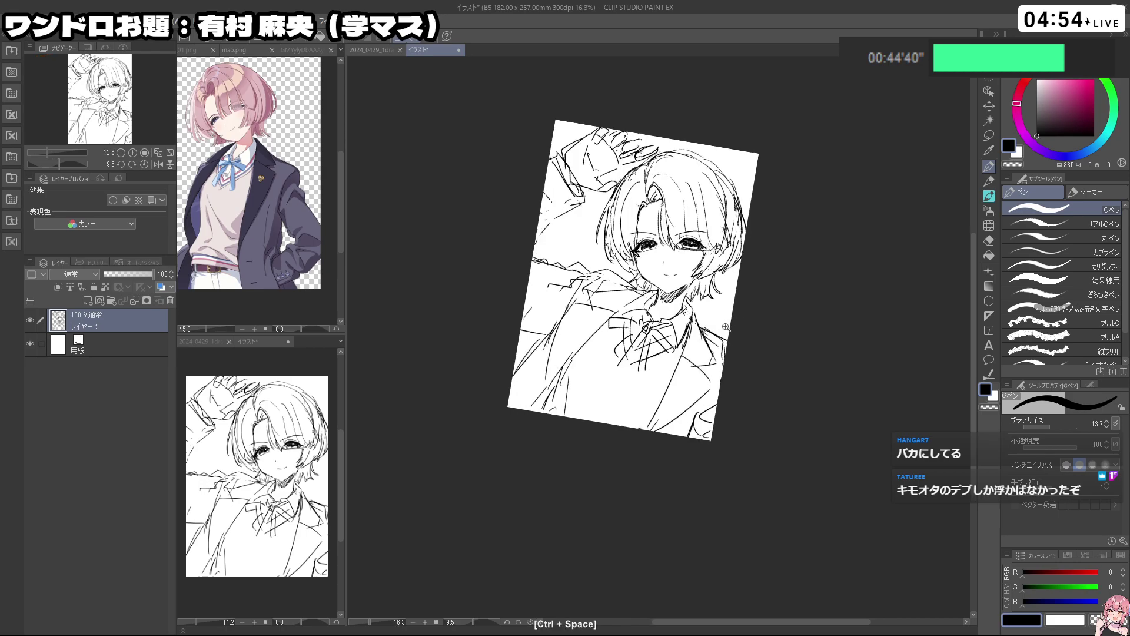
key("shift+space")
mouse_move(724, 427)
left_mouse_down()
mouse_move(757, 388)
mouse_move(759, 323)
mouse_move(729, 390)
left_mouse_up()
key("ctrl+space")
left_click_drag(655, 247, 682, 247)
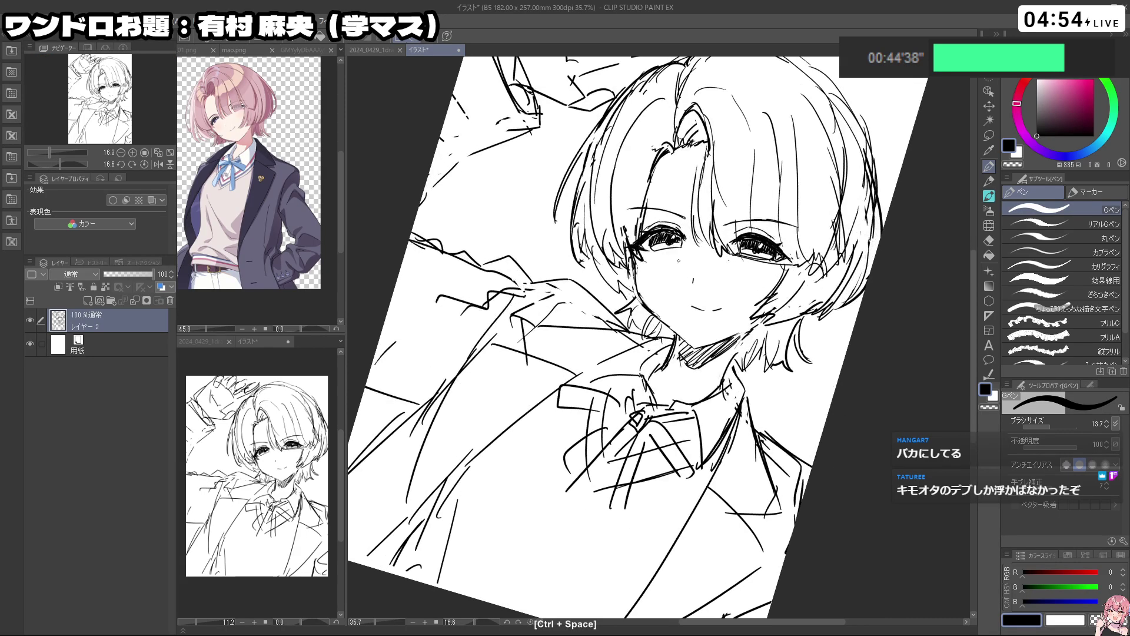
key("c")
key("ctrl+z")
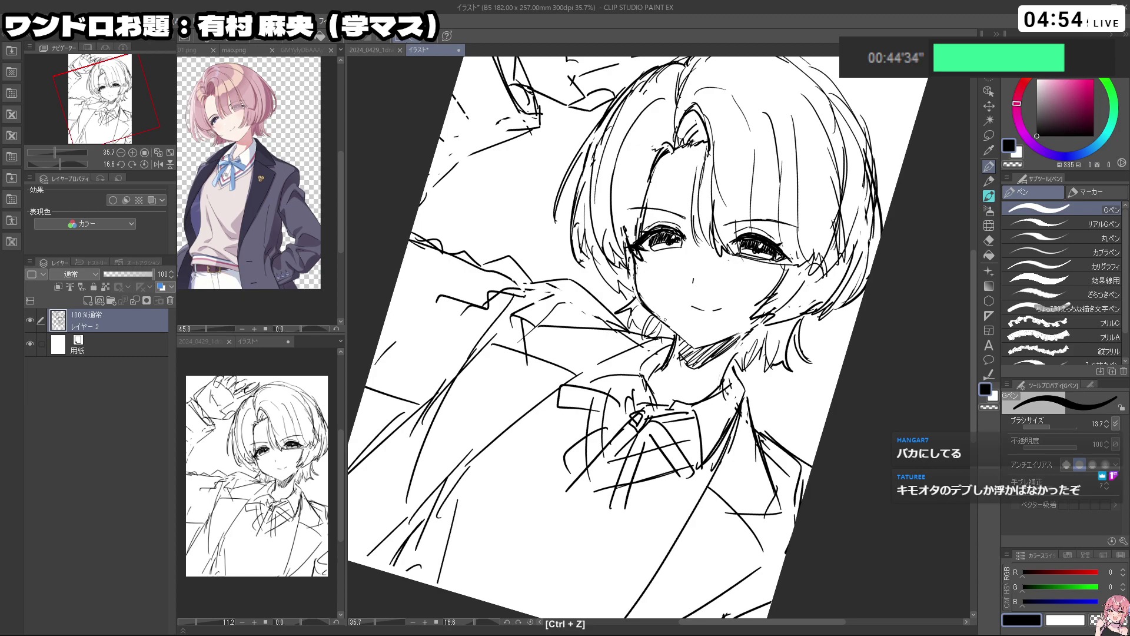
key("shift+space")
left_click_drag(807, 416, 732, 348)
key("ctrl+space")
key("space")
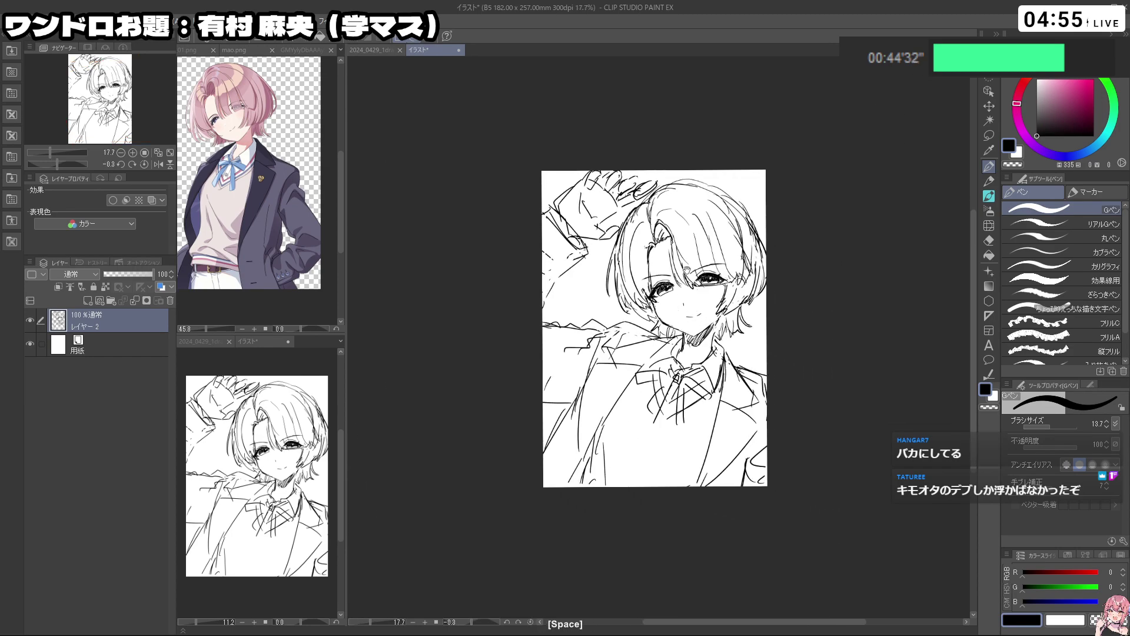
scroll(694, 287, "up", 3)
key("shift+space")
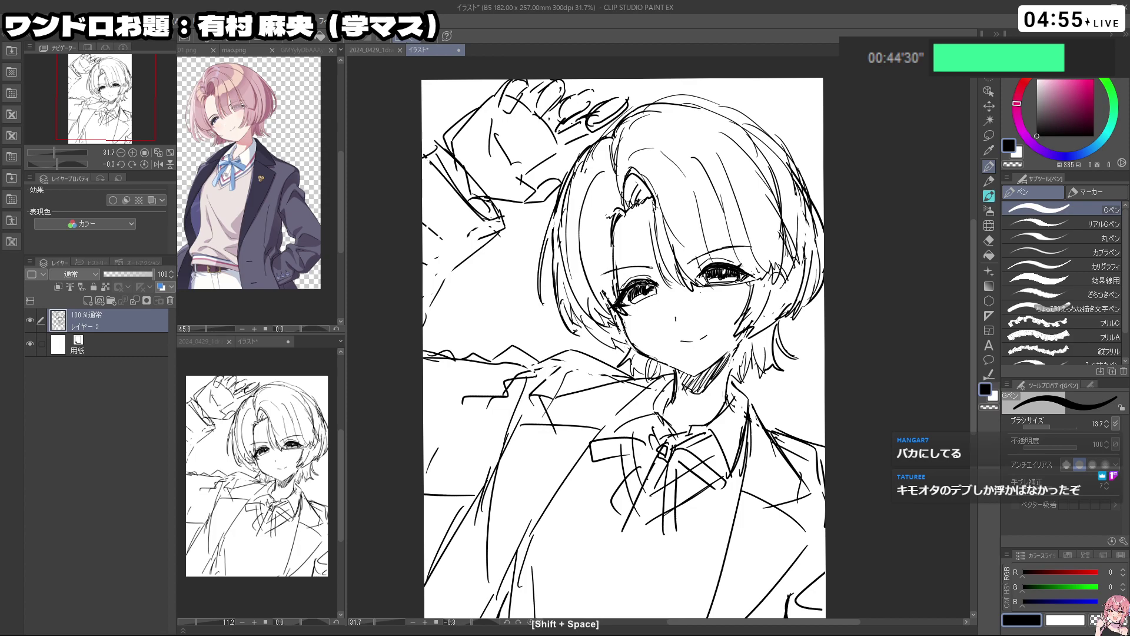
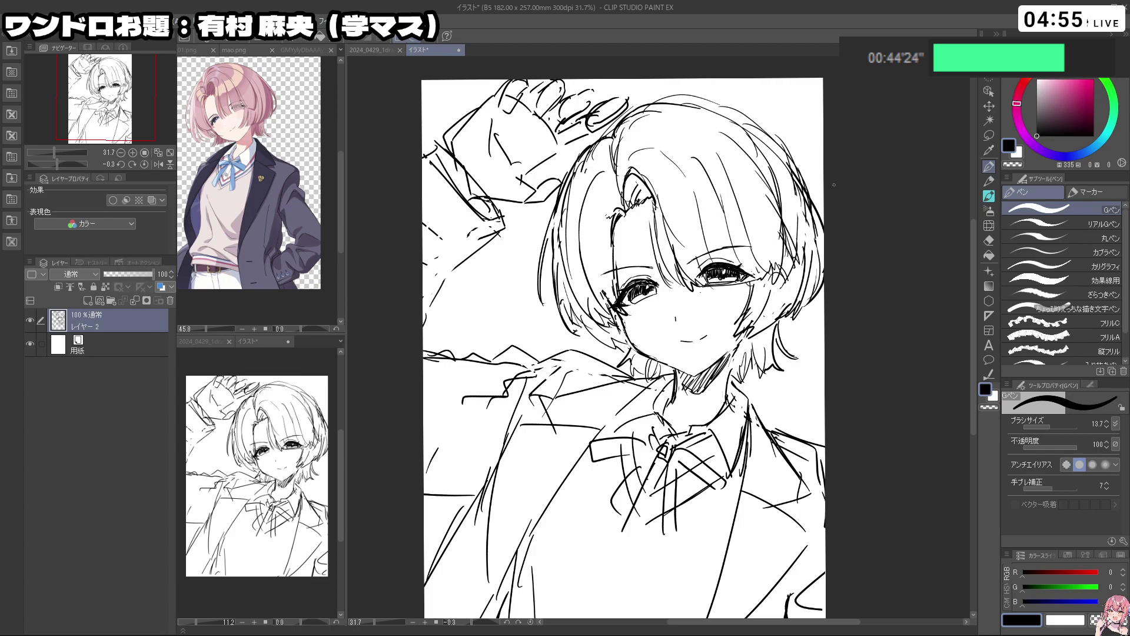
Examine the head-to-body proportions of the whole sketch at reduced size and at tilted angles
key("c")
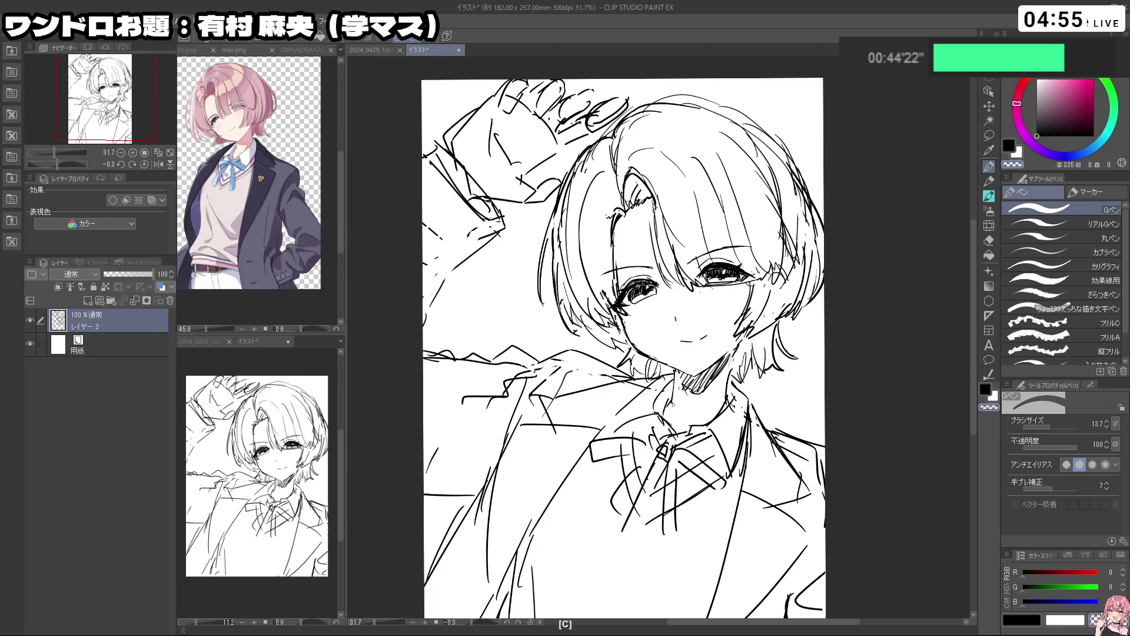
key("c")
key("ctrl+z")
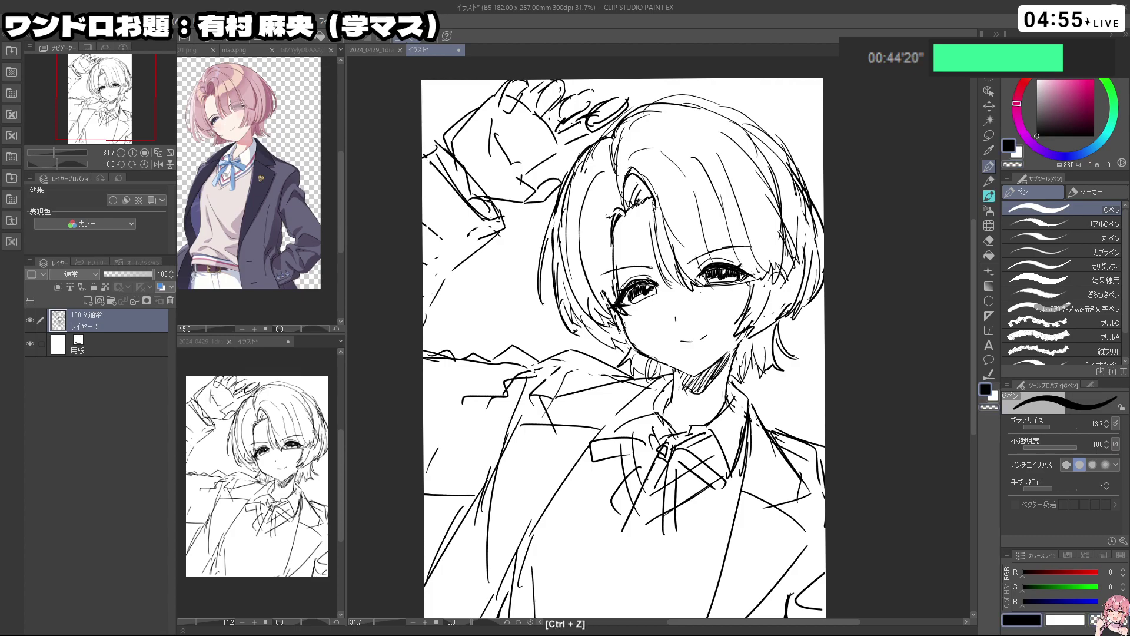
key("ctrl+z")
left_click_drag(738, 349, 727, 391)
left_click_drag(792, 443, 730, 471)
left_click_drag(731, 501, 715, 463)
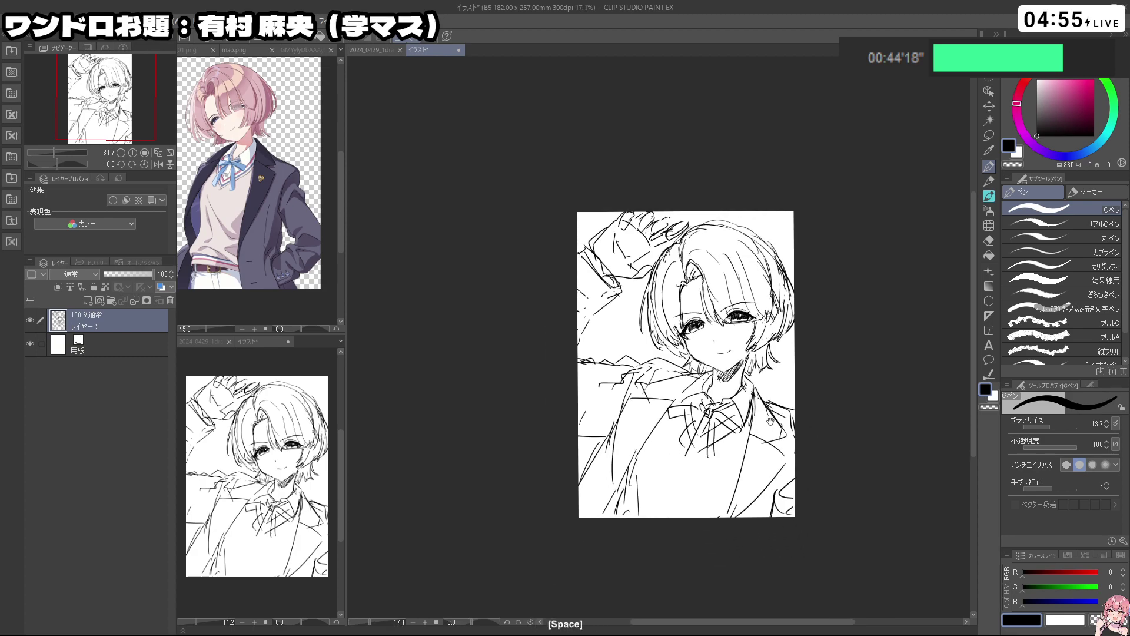
left_click_drag(715, 540, 799, 496)
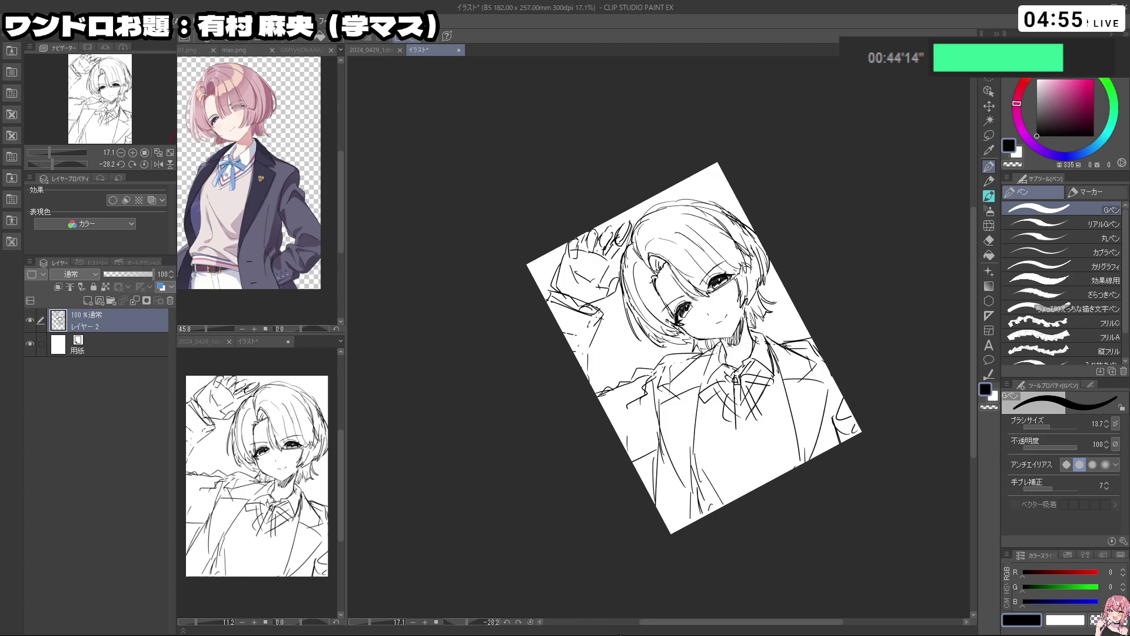
left_click_drag(782, 136, 872, 194)
Lasso the head in the sketch, scale it to 97 %, and clear the selection
left_click(988, 136)
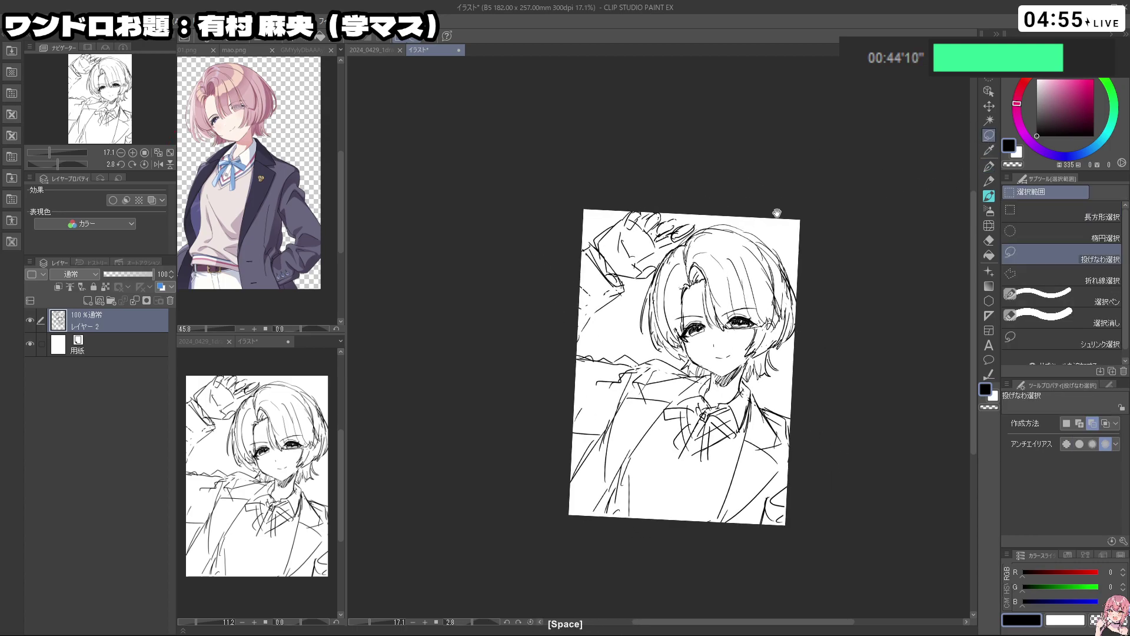
mouse_move(772, 297)
left_mouse_down()
mouse_move(780, 385)
mouse_move(794, 287)
mouse_move(779, 236)
mouse_move(716, 187)
mouse_move(651, 190)
mouse_move(617, 202)
mouse_move(599, 229)
mouse_move(588, 401)
mouse_move(532, 341)
mouse_move(571, 235)
mouse_move(689, 154)
mouse_move(820, 236)
mouse_move(811, 410)
left_mouse_up()
key("ctrl+t")
left_click_drag(815, 290, 803, 301)
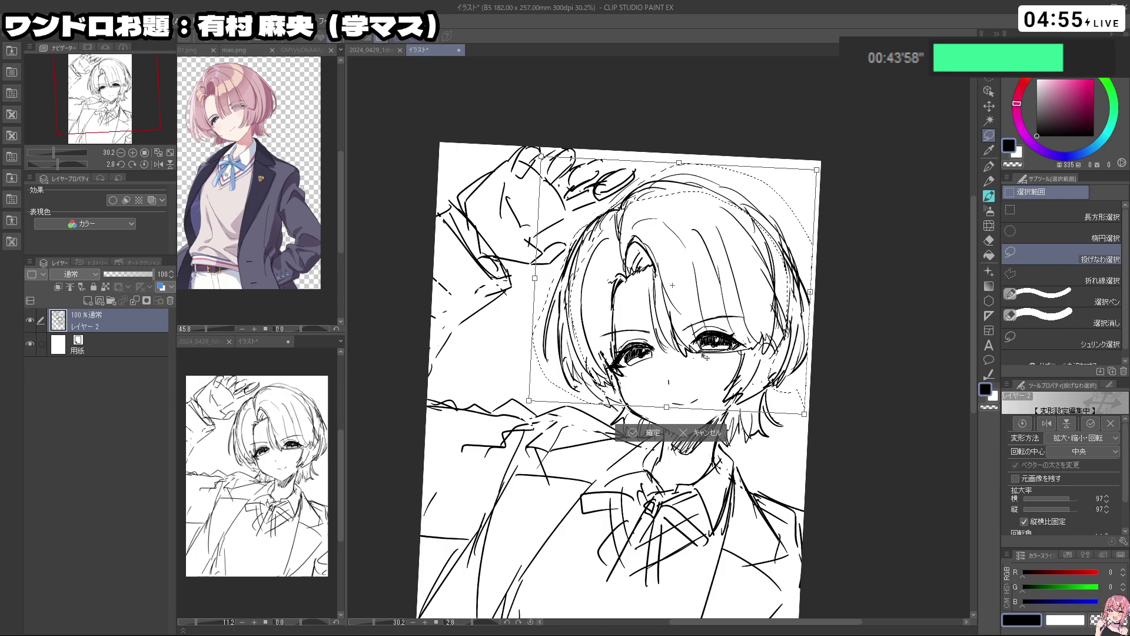
left_click(633, 432)
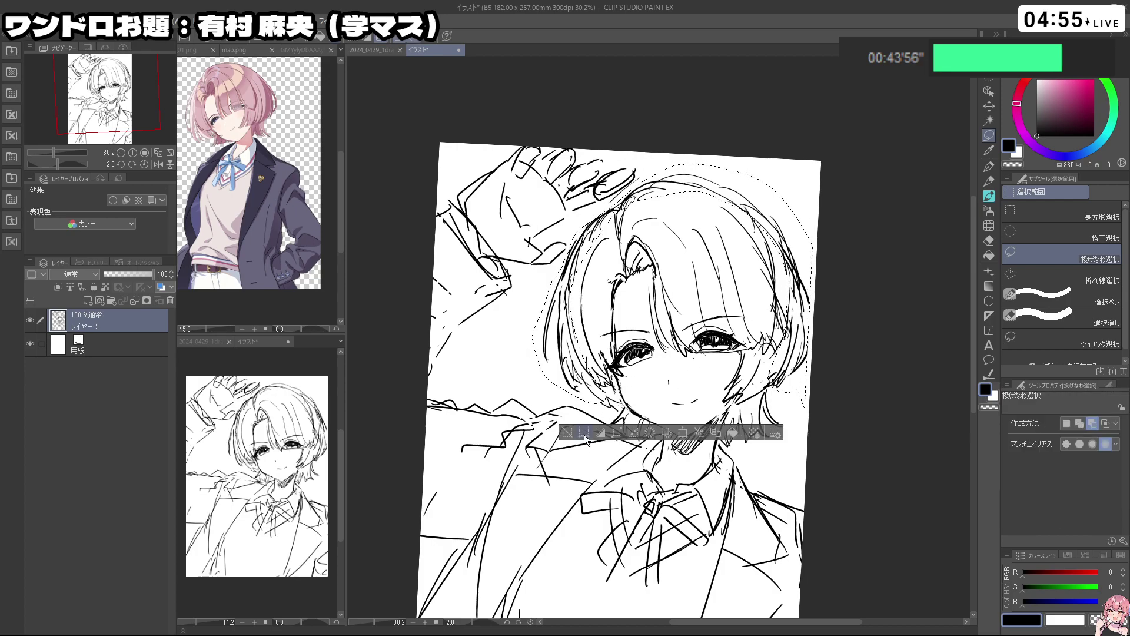
left_click(565, 437)
Examine the resized head against the shoulders and raised arm at several zoom levels
left_click_drag(743, 447, 695, 453)
left_click_drag(728, 453, 715, 412)
left_click_drag(694, 525, 737, 519)
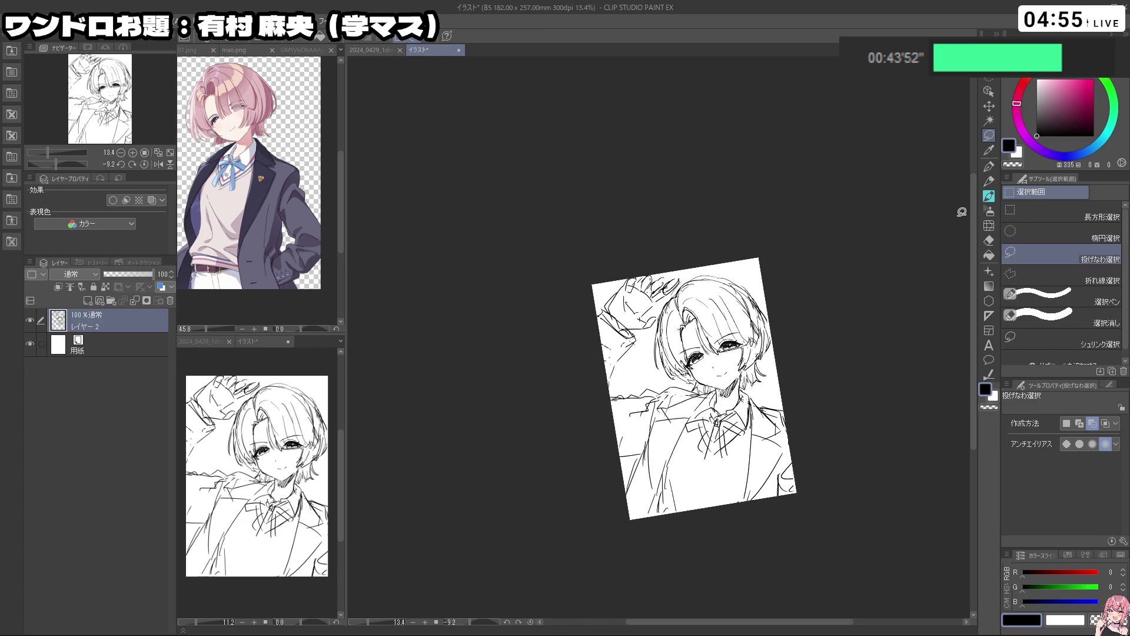
left_click(989, 167)
mouse_move(707, 380)
left_mouse_down()
mouse_move(799, 366)
mouse_move(810, 380)
left_mouse_up()
key("ctrl+z")
left_click_drag(831, 339, 824, 392)
key("c")
key("c")
key("ctrl+z")
key("ctrl+z")
mouse_move(819, 439)
left_mouse_down()
mouse_move(828, 459)
mouse_move(804, 433)
left_mouse_up()
left_click_drag(761, 415, 718, 394)
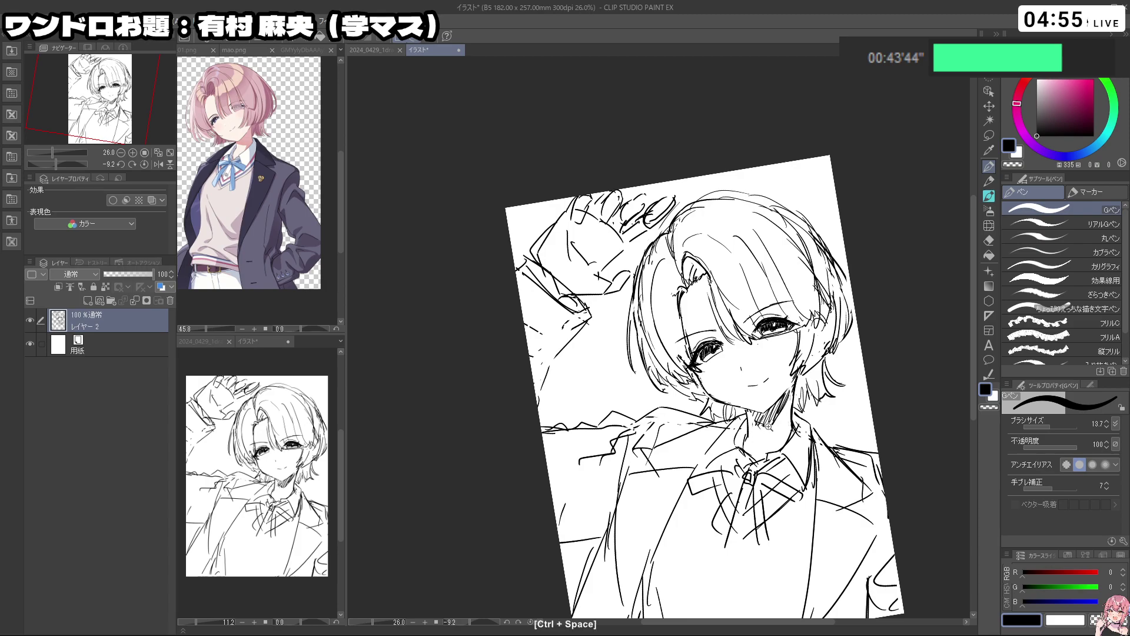
left_click(744, 436, "ctrl")
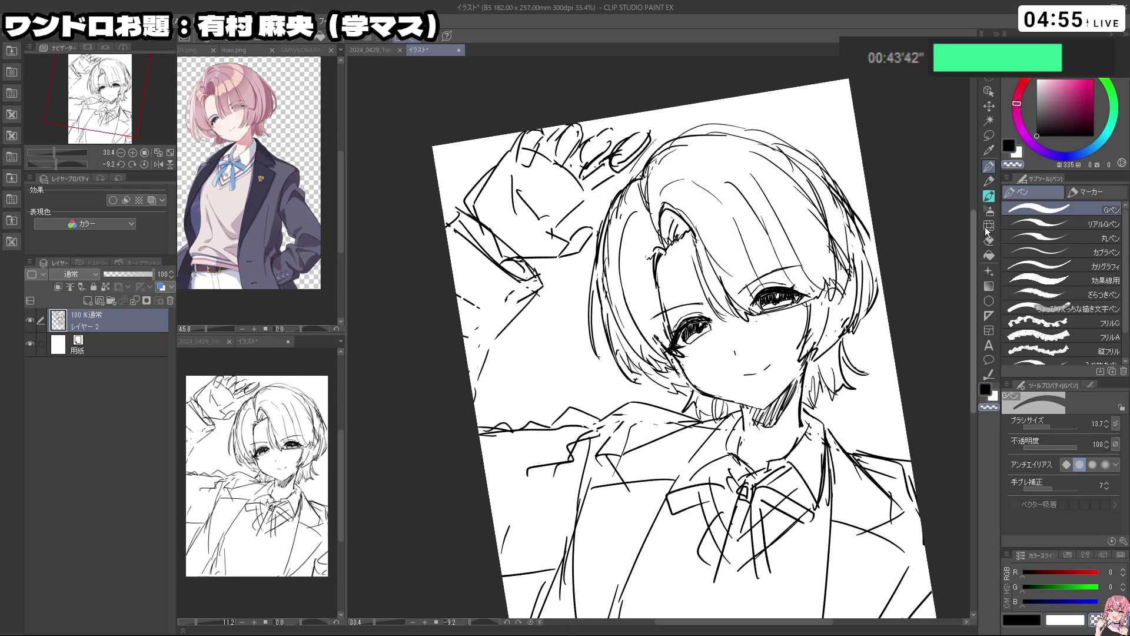
Lasso the head with its hair ends and upper neck, and fine-tune its size with a transform
left_click(989, 136)
mouse_move(810, 424)
left_mouse_down()
mouse_move(782, 441)
mouse_move(739, 438)
mouse_move(743, 410)
left_mouse_up()
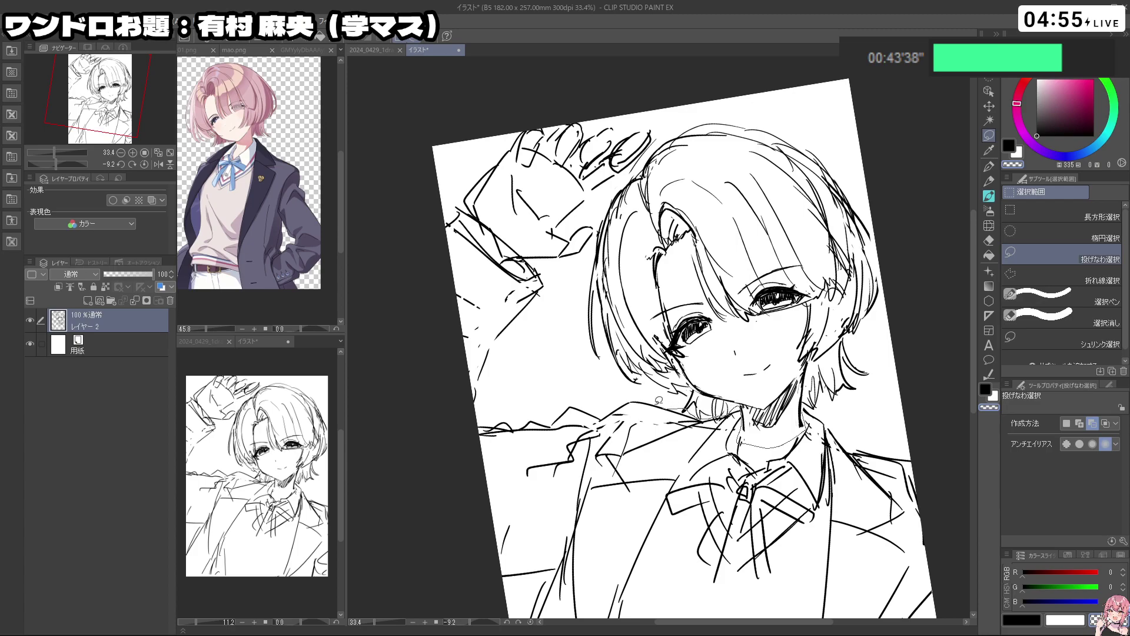
mouse_move(658, 400)
left_mouse_down()
mouse_move(591, 260)
mouse_move(607, 205)
mouse_move(696, 106)
mouse_move(871, 183)
mouse_move(901, 352)
mouse_move(854, 403)
mouse_move(824, 407)
left_mouse_up()
key("ctrl+t")
left_click(703, 496)
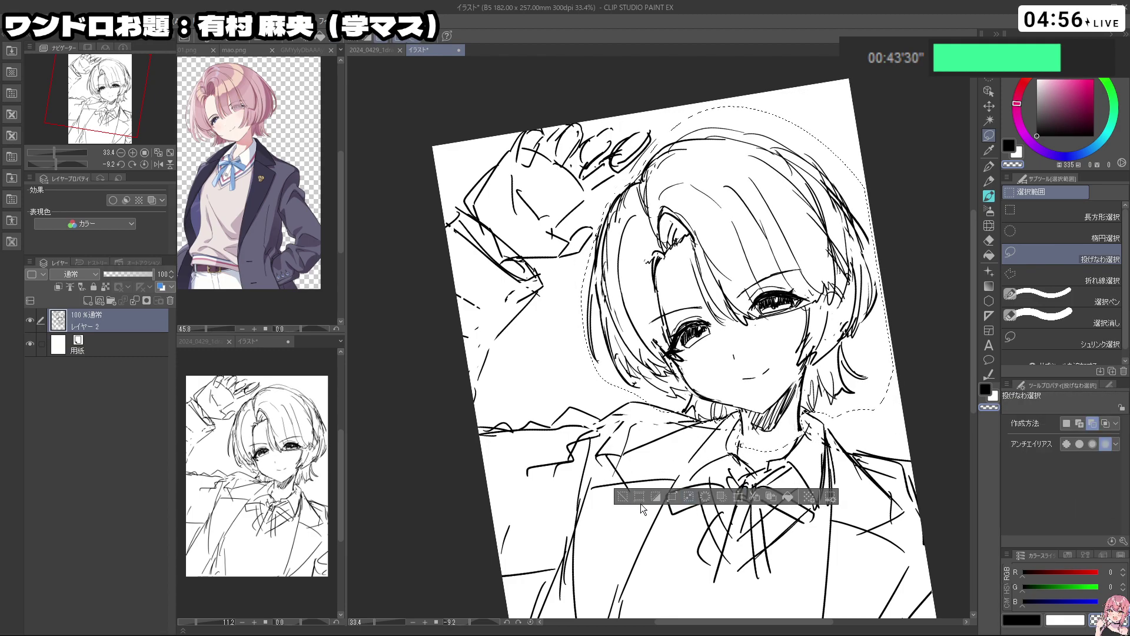
Lasso the raised hand and forearm, enlarge them to 111 %, and clear the selection
key("shift+space")
left_click_drag(571, 523, 682, 474)
mouse_move(628, 447)
left_mouse_down()
mouse_move(550, 466)
mouse_move(522, 400)
mouse_move(578, 310)
mouse_move(620, 282)
mouse_move(622, 346)
left_mouse_up()
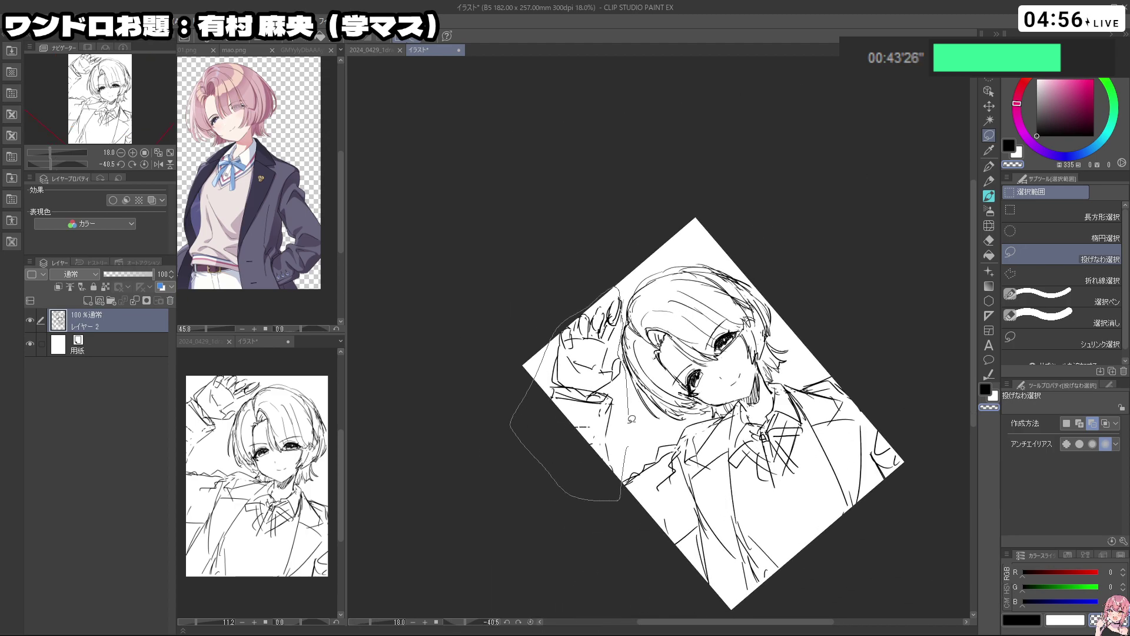
left_click_drag(632, 420, 624, 465)
left_click(623, 503)
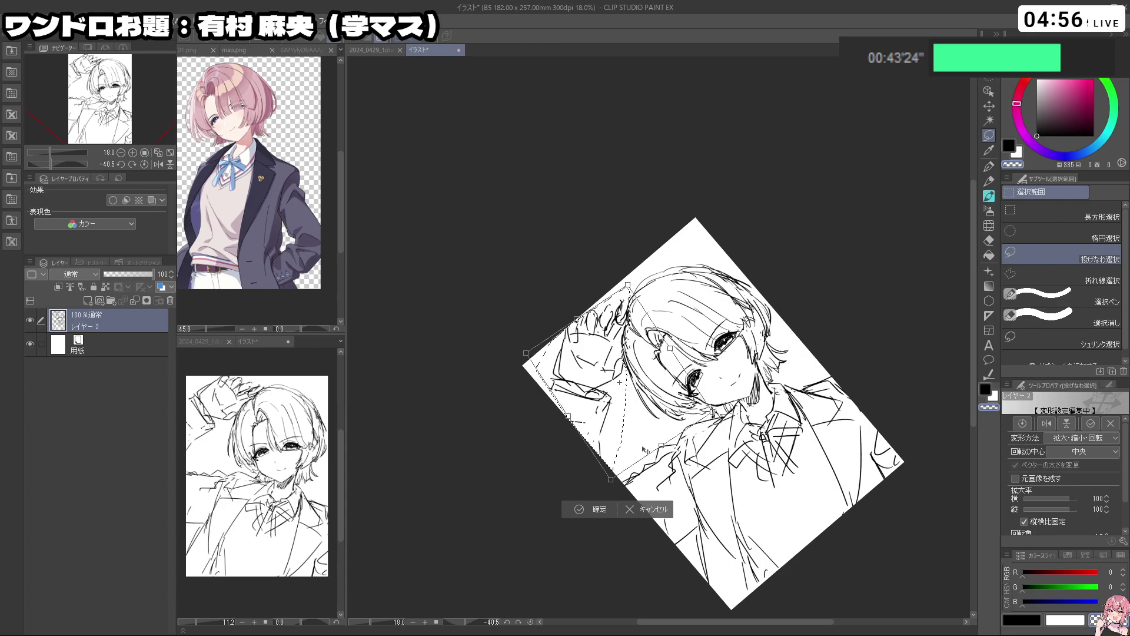
left_click_drag(670, 460, 658, 458)
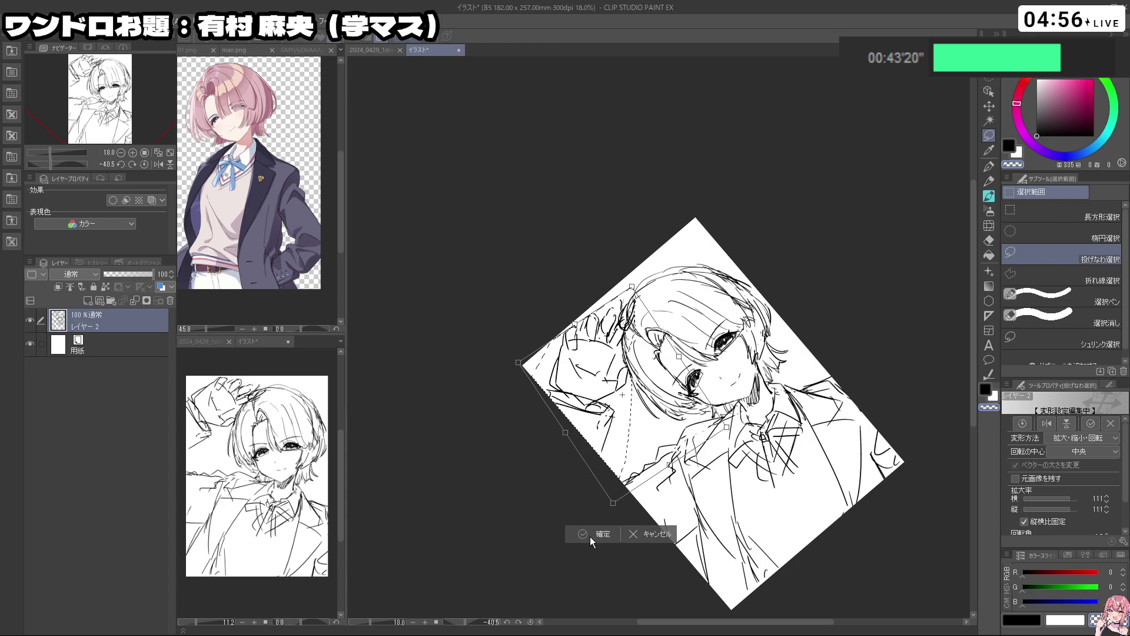
key("Return")
left_click(514, 524)
Add a new vector layer above the sketch and lower the sketch layer's opacity to 12 %
left_click_drag(802, 316, 799, 392)
left_click(98, 301)
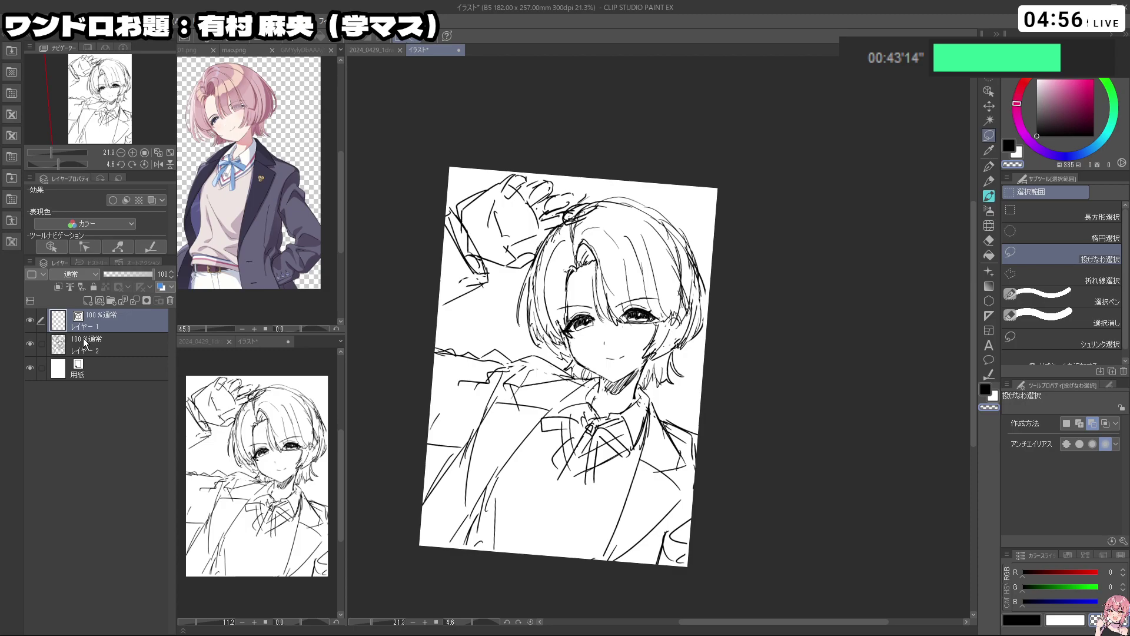
left_click(87, 346)
left_click(110, 274)
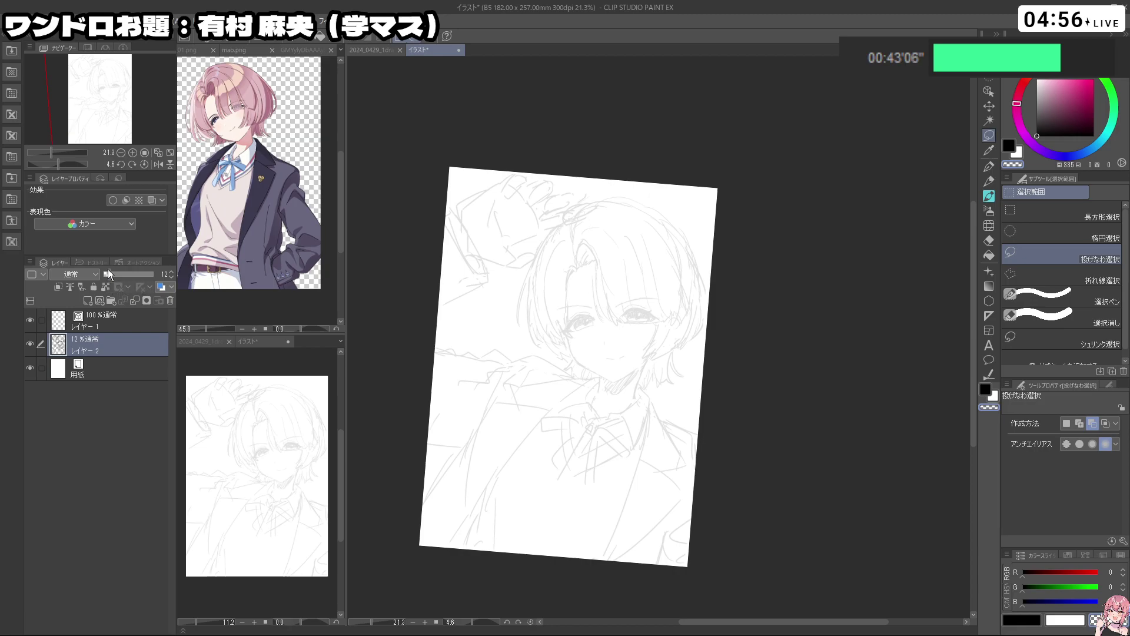
Ink the left cheek contour with the G-pen on the new vector layer, following the faded sketch
key("p")
left_click_drag(584, 320, 640, 325)
left_click_drag(538, 371, 527, 369)
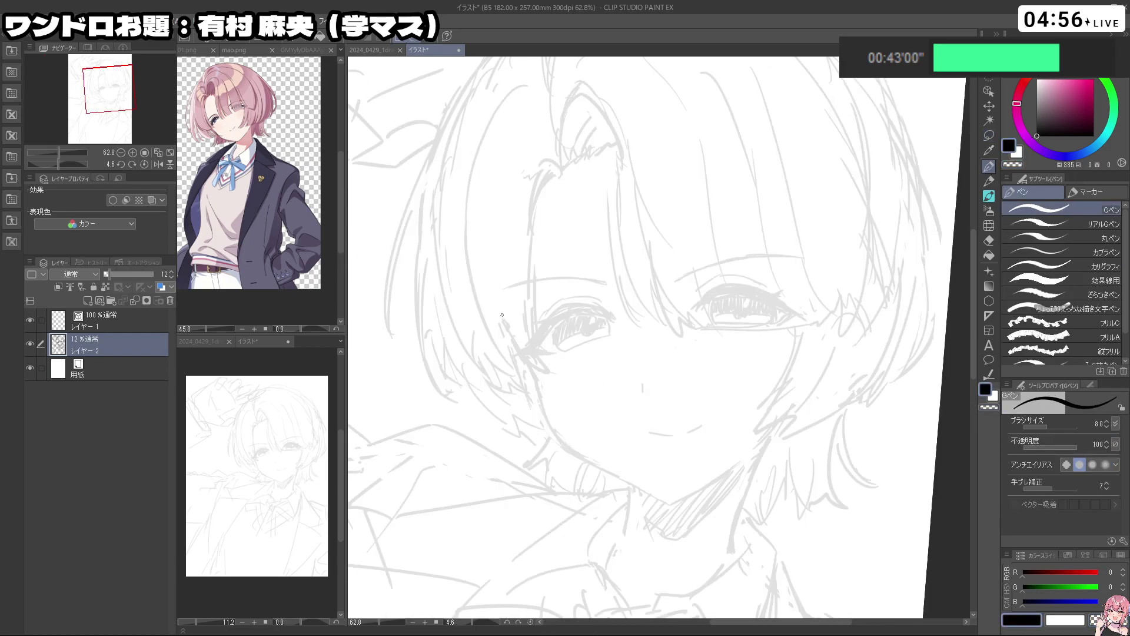
key("c")
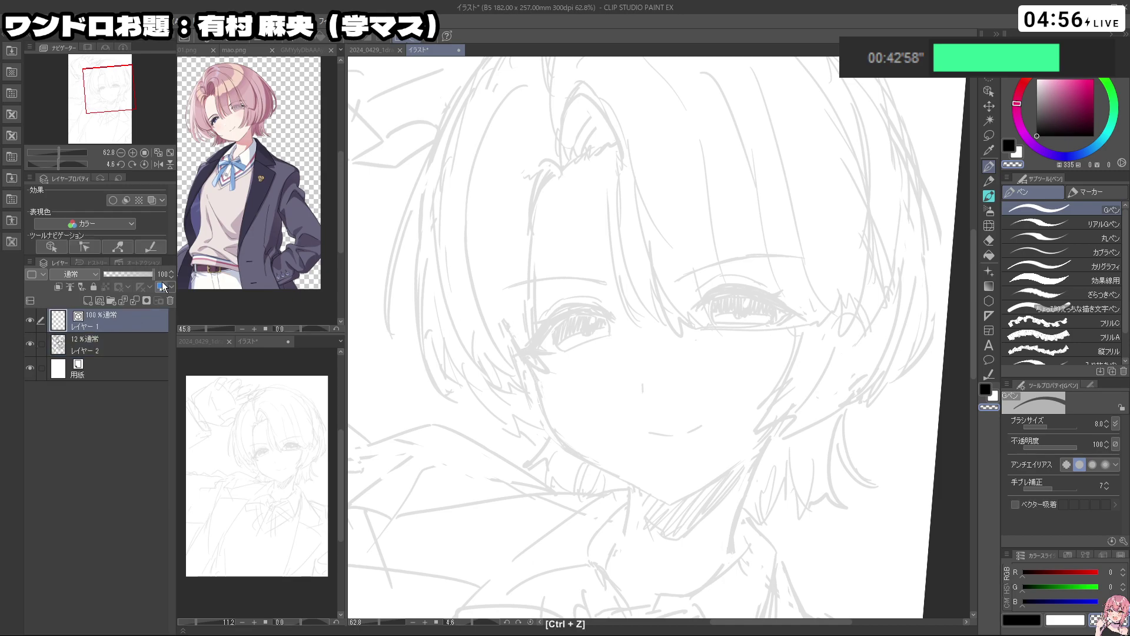
left_click_drag(511, 329, 551, 427)
key("ctrl+z")
key("ctrl+z")
key("ctrl+z")
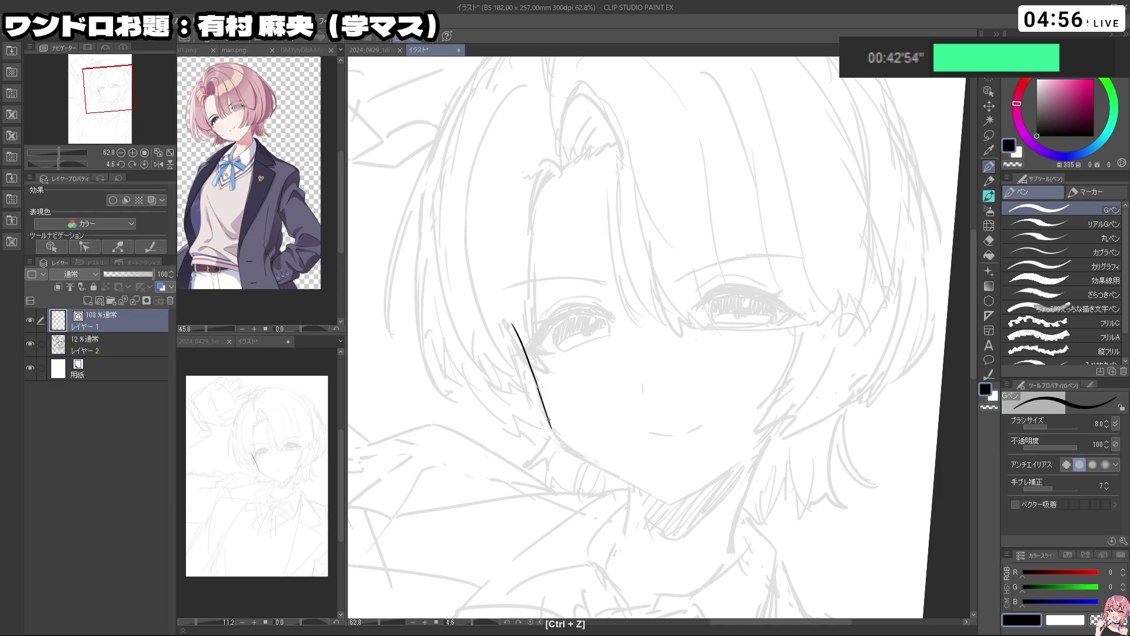
key("ctrl+z")
Ink the jawline from the left cheek around the pointed chin and up the right side of the face
mouse_move(537, 386)
left_mouse_down()
mouse_move(576, 454)
mouse_move(560, 557)
mouse_move(558, 433)
mouse_move(607, 496)
mouse_move(784, 396)
mouse_move(731, 412)
mouse_move(665, 287)
left_mouse_up()
key("ctrl+z")
key("ctrl+z")
key("ctrl+z")
left_click_drag(506, 395, 571, 460)
key("ctrl+z")
key("ctrl+z")
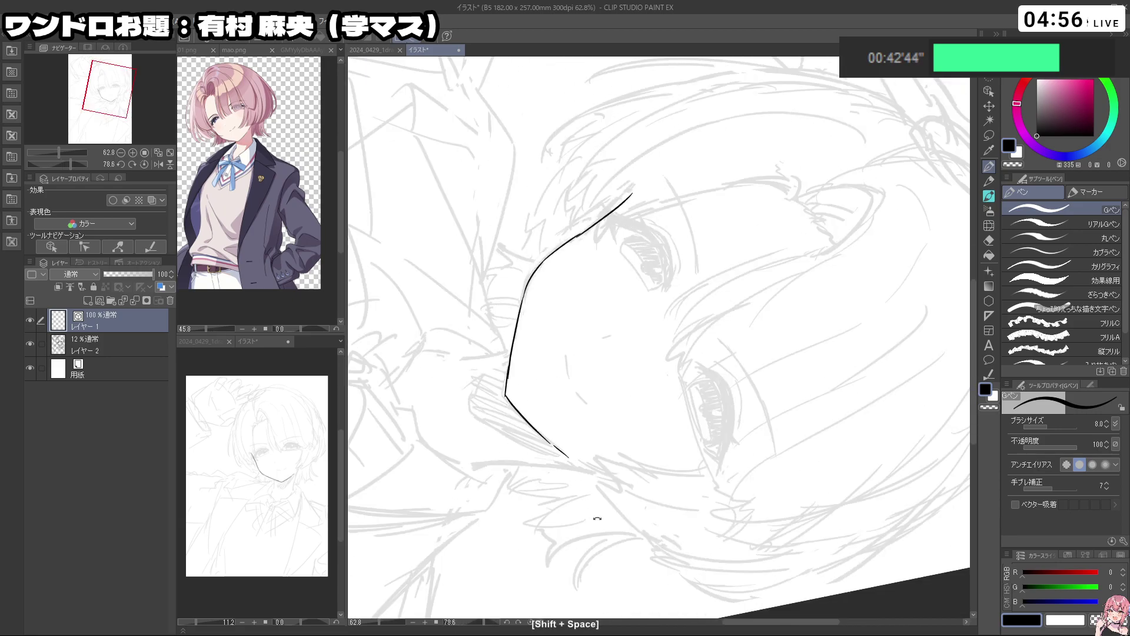
mouse_move(593, 518)
left_mouse_down()
mouse_move(806, 366)
mouse_move(794, 403)
left_mouse_up()
key("ctrl+z")
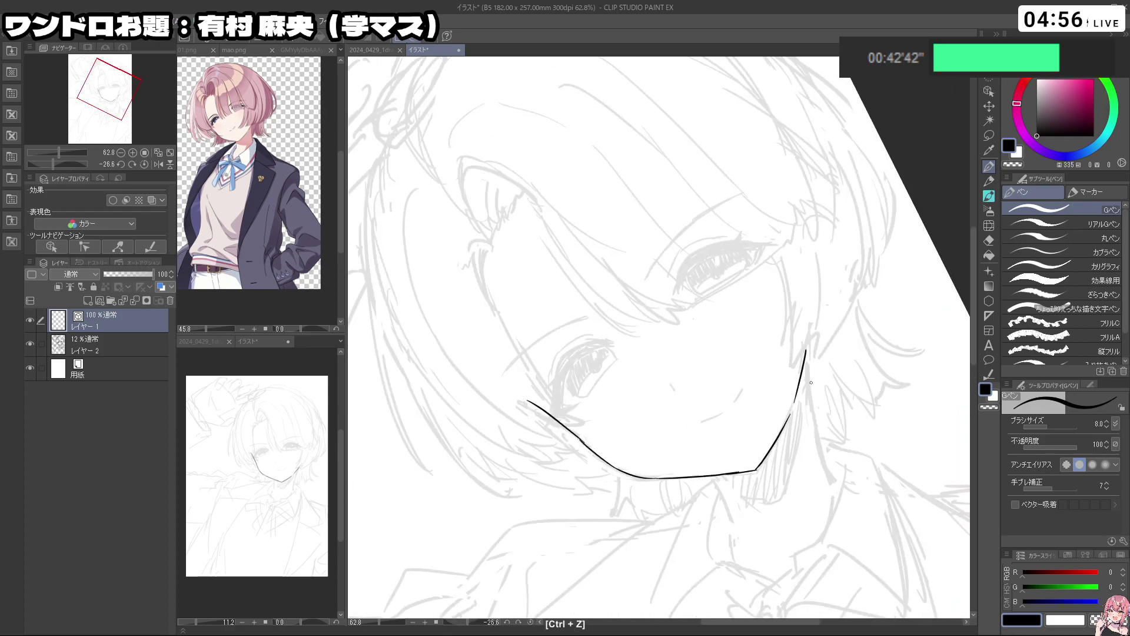
Ink both side lines of the neck running down from the jaw towards the shirt collar
mouse_move(862, 446)
left_mouse_down()
mouse_move(847, 472)
mouse_move(760, 465)
mouse_move(765, 429)
mouse_move(802, 433)
left_mouse_up()
left_click_drag(803, 432, 784, 456)
key("ctrl+z")
left_click_drag(759, 360, 749, 439)
key("ctrl+z")
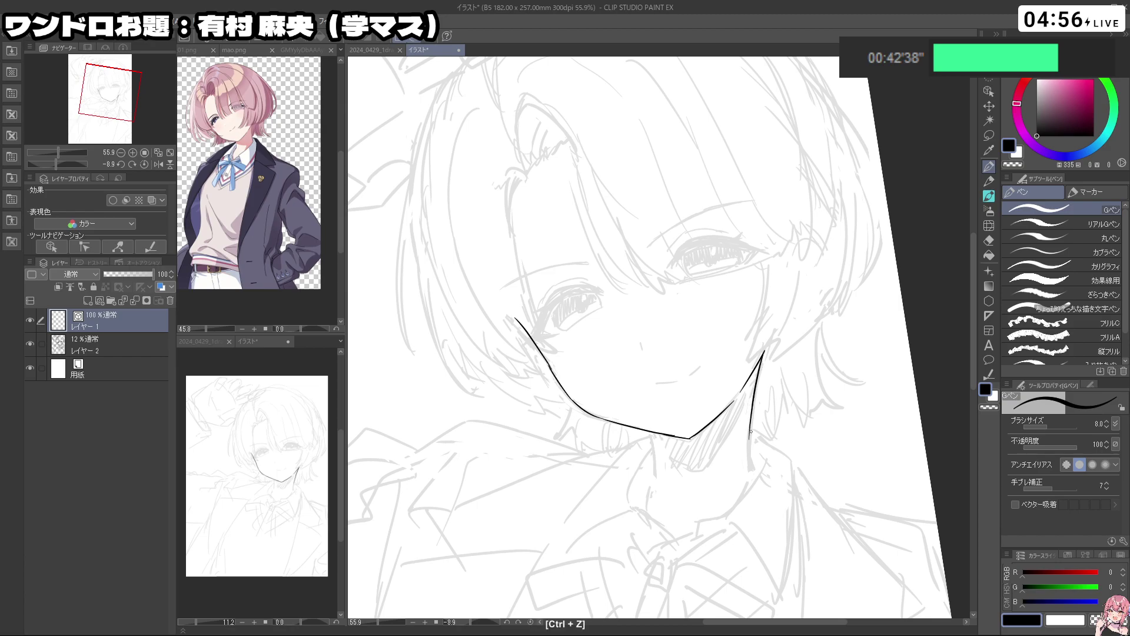
left_click_drag(651, 431, 652, 494)
left_click_drag(789, 441, 700, 444)
mouse_move(754, 453)
left_mouse_down()
mouse_move(709, 453)
mouse_move(767, 468)
mouse_move(731, 525)
mouse_move(789, 504)
mouse_move(675, 315)
left_mouse_up()
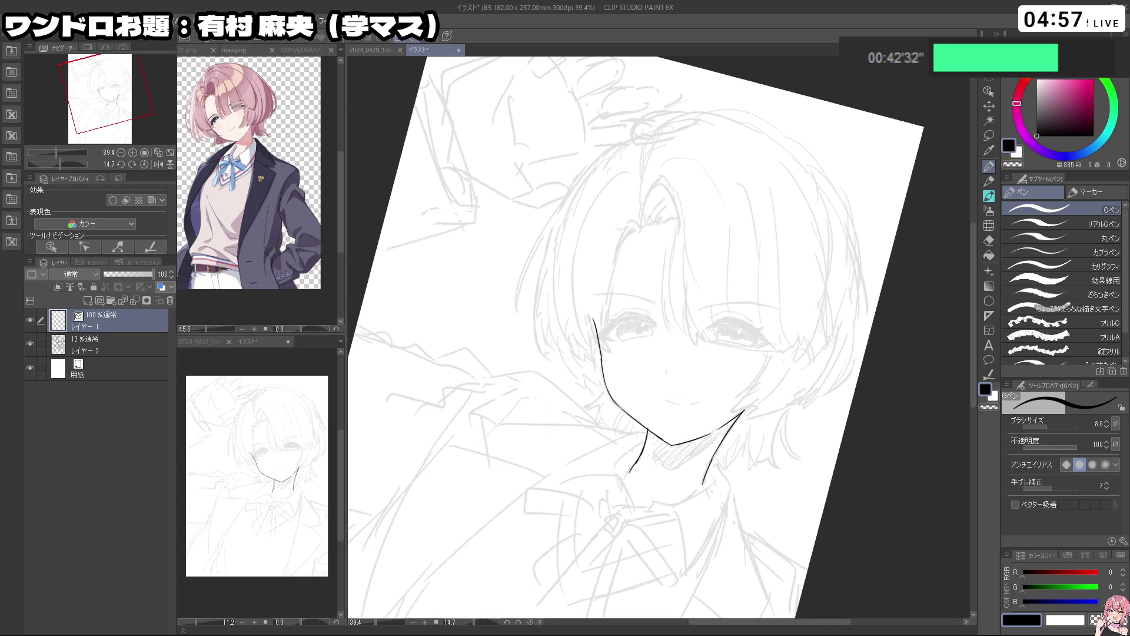
Ink the curl at the hair parting and the long bang strand falling from it between the eyes
key("ctrl+z")
left_click_drag(646, 226, 663, 187)
left_click_drag(688, 412, 704, 406)
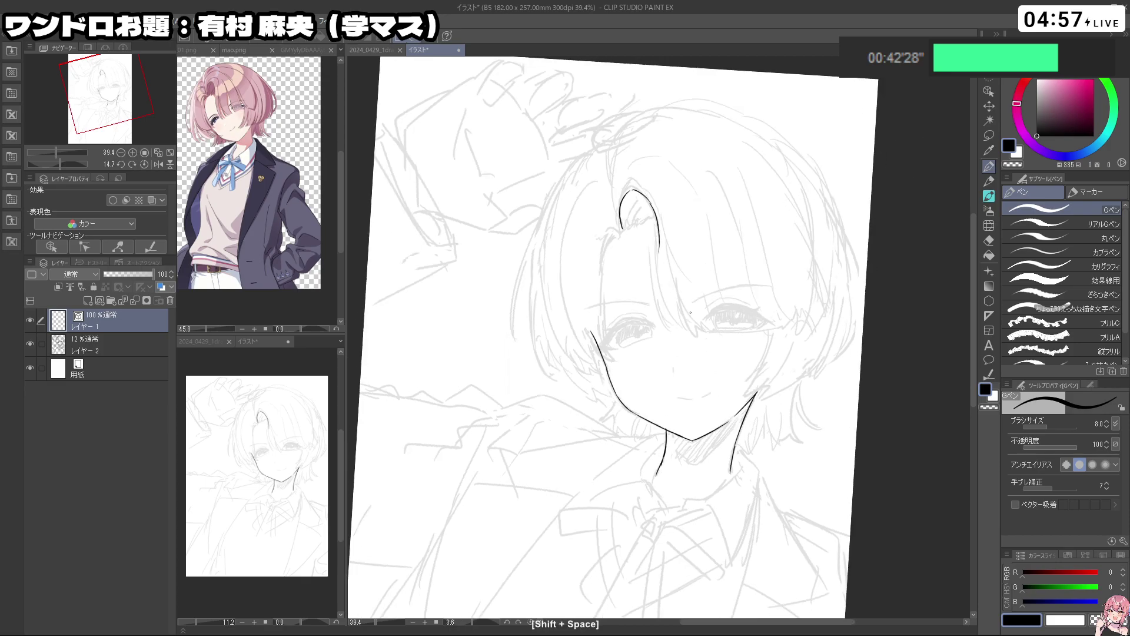
key("ctrl+z")
left_click_drag(652, 205, 656, 292)
key("ctrl+z")
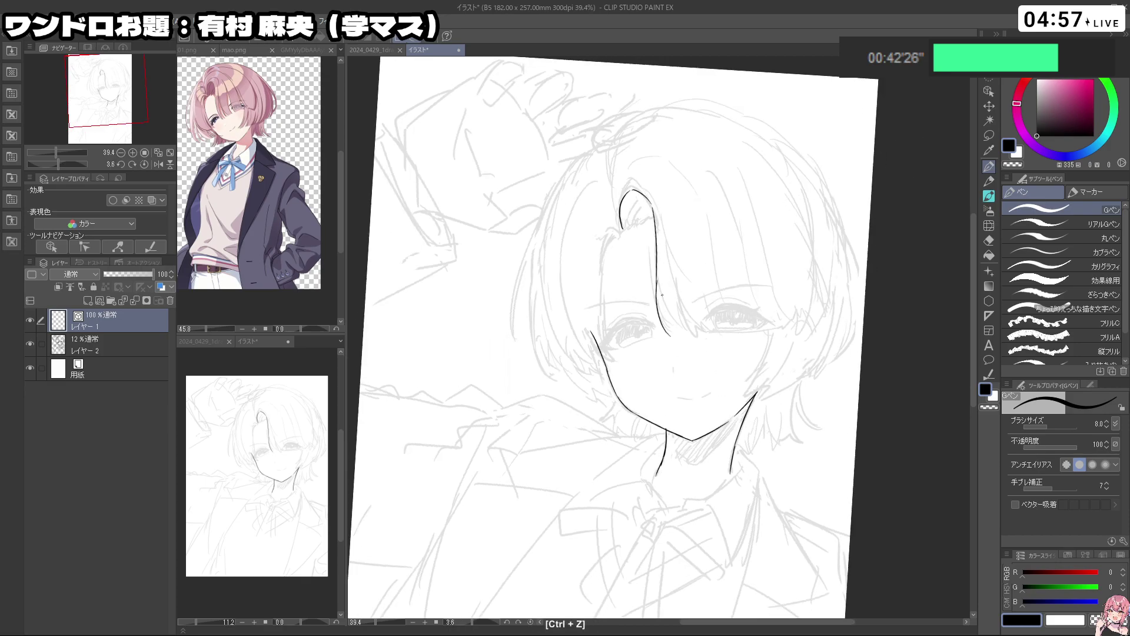
key("ctrl+z")
key("ctrl+z")
left_click_drag(650, 209, 662, 323)
key("ctrl+z")
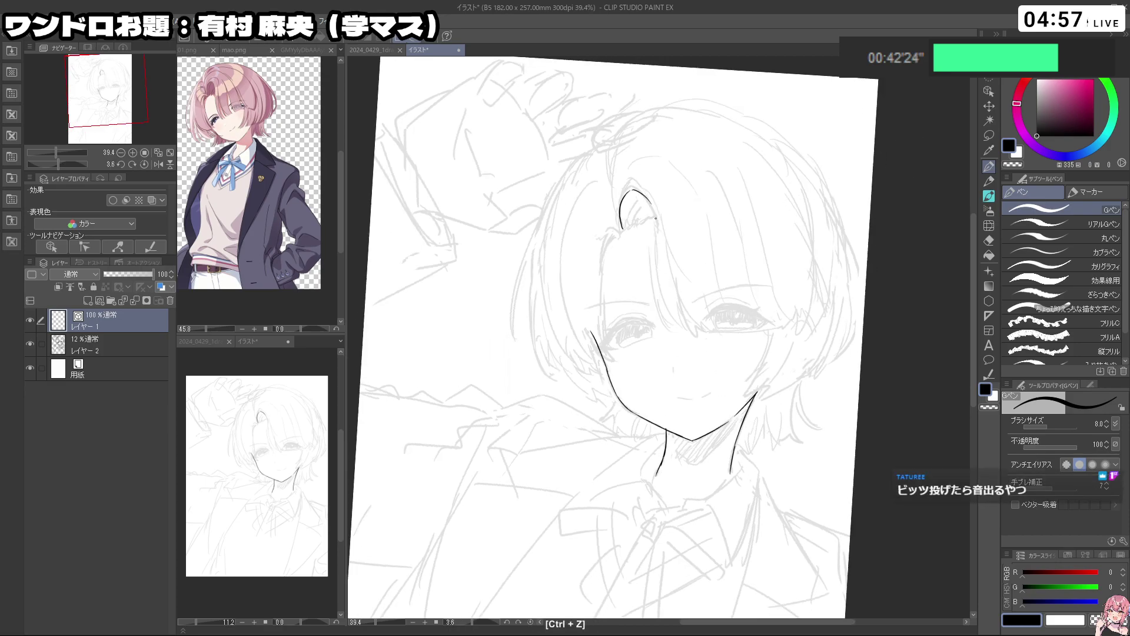
key("ctrl+z")
mouse_move(652, 209)
left_mouse_down()
mouse_move(658, 299)
mouse_move(674, 335)
left_mouse_up()
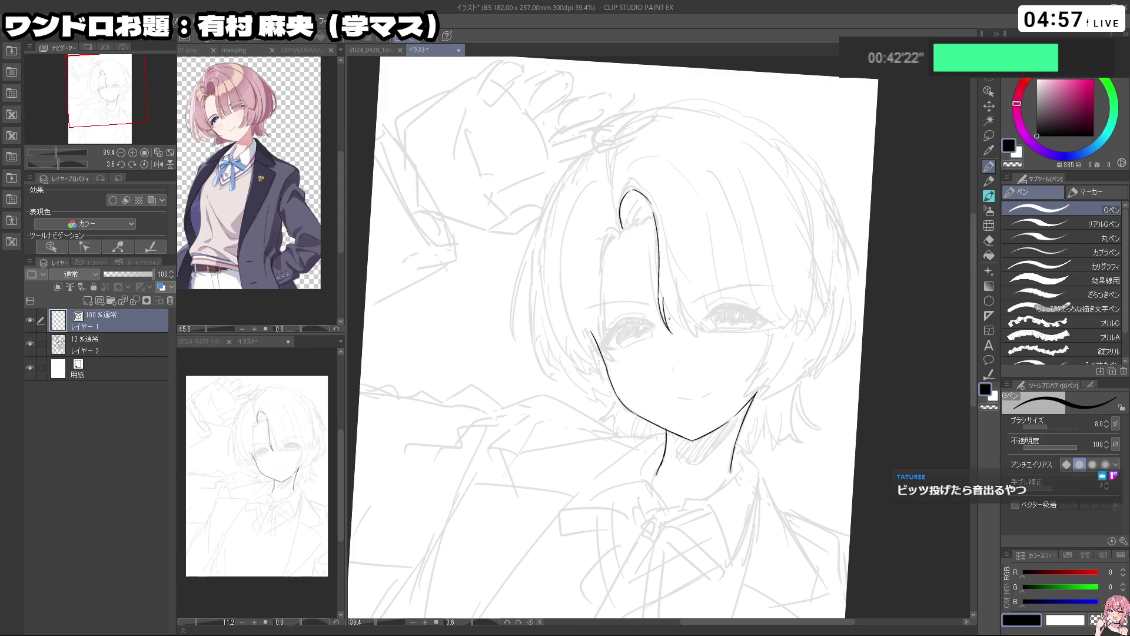
Add short parallel strands at the tip of the long bang between the eyes
key("ctrl+z")
left_click_drag(663, 297, 674, 337)
key("ctrl+z")
left_click_drag(662, 293, 690, 336)
key("ctrl+z")
mouse_move(659, 295)
left_mouse_down()
mouse_move(671, 333)
mouse_move(691, 336)
left_mouse_up()
key("ctrl+z")
key("ctrl+z")
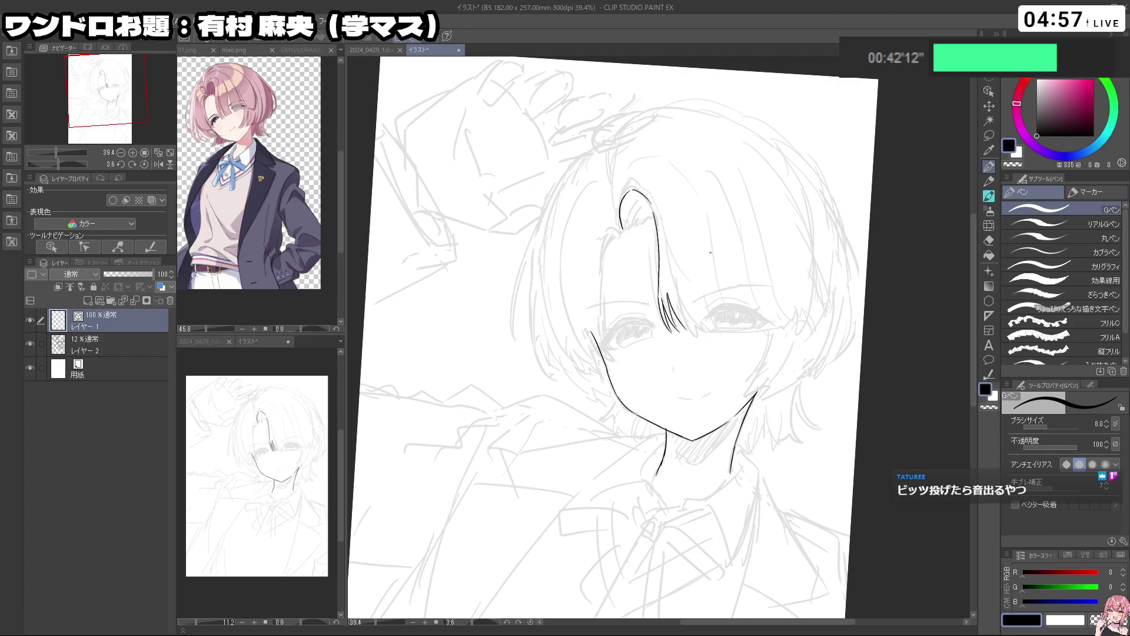
key("ctrl+z")
Ink the middle bang strand over the right eye, with its split tip and the fringe's lower edge
left_click_drag(709, 224, 717, 321)
key("ctrl+z")
left_click_drag(708, 224, 711, 321)
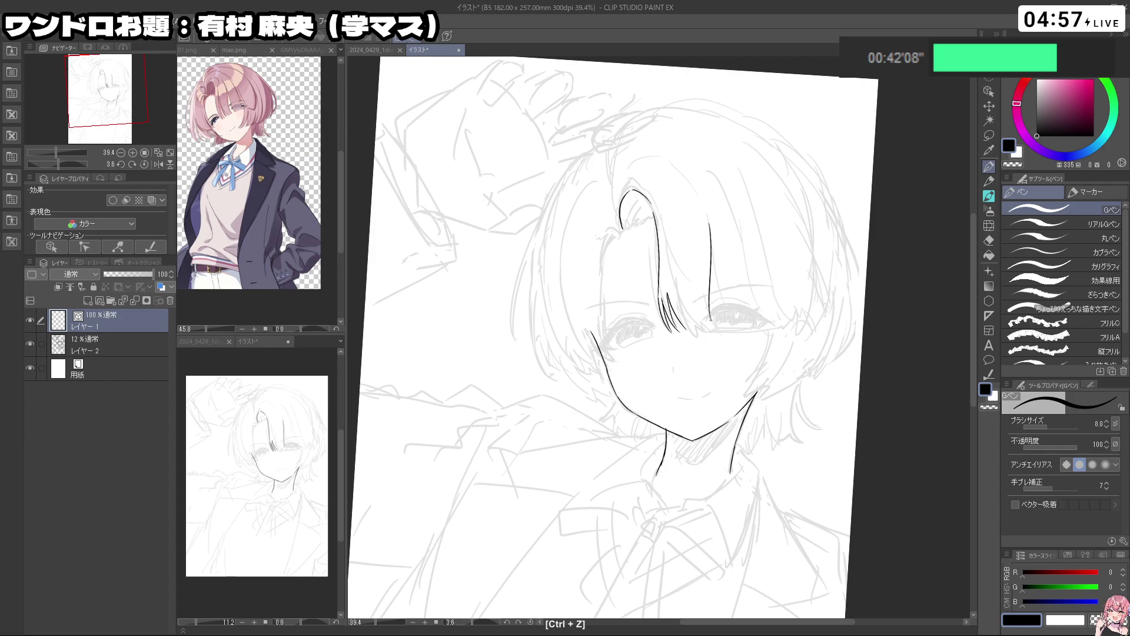
key("ctrl+z")
left_click_drag(709, 231, 714, 327)
key("ctrl+z")
left_click_drag(711, 250, 739, 332)
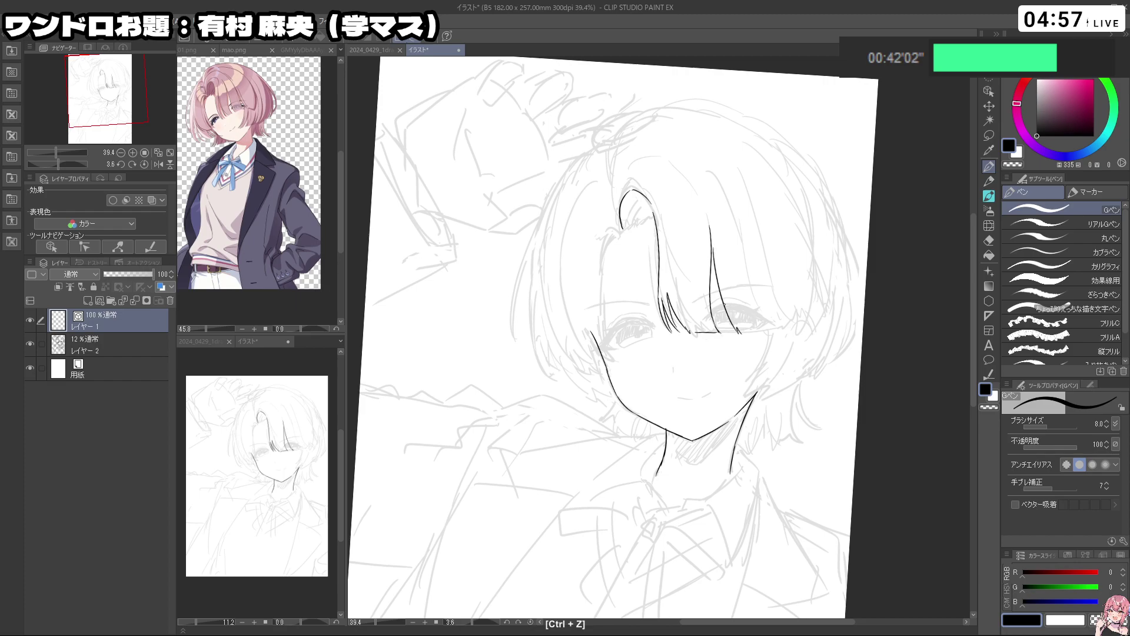
key("ctrl+z")
left_click_drag(709, 226, 731, 337)
key("ctrl+z")
left_click_drag(710, 272, 730, 334)
key("ctrl+z")
Ink the next bang strand outward over the right eye and extend the fringe's lower edge
left_click_drag(740, 239, 761, 333)
key("ctrl+z")
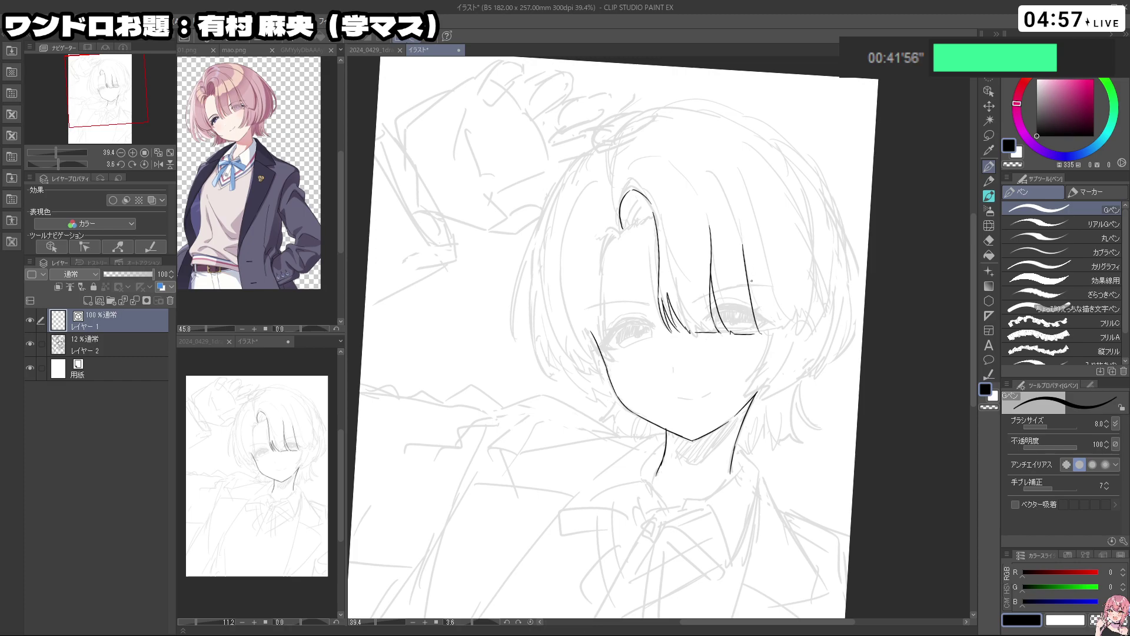
key("ctrl+z")
left_click_drag(747, 272, 770, 332)
left_click_drag(766, 324, 774, 329)
Ink the outer hair contour from the right end of the fringe up and over the crown
mouse_move(771, 165)
left_mouse_down()
mouse_move(822, 291)
mouse_move(805, 332)
mouse_move(789, 217)
mouse_move(524, 223)
mouse_move(484, 330)
left_mouse_up()
key("ctrl+z")
key("ctrl+z")
key("shift+space")
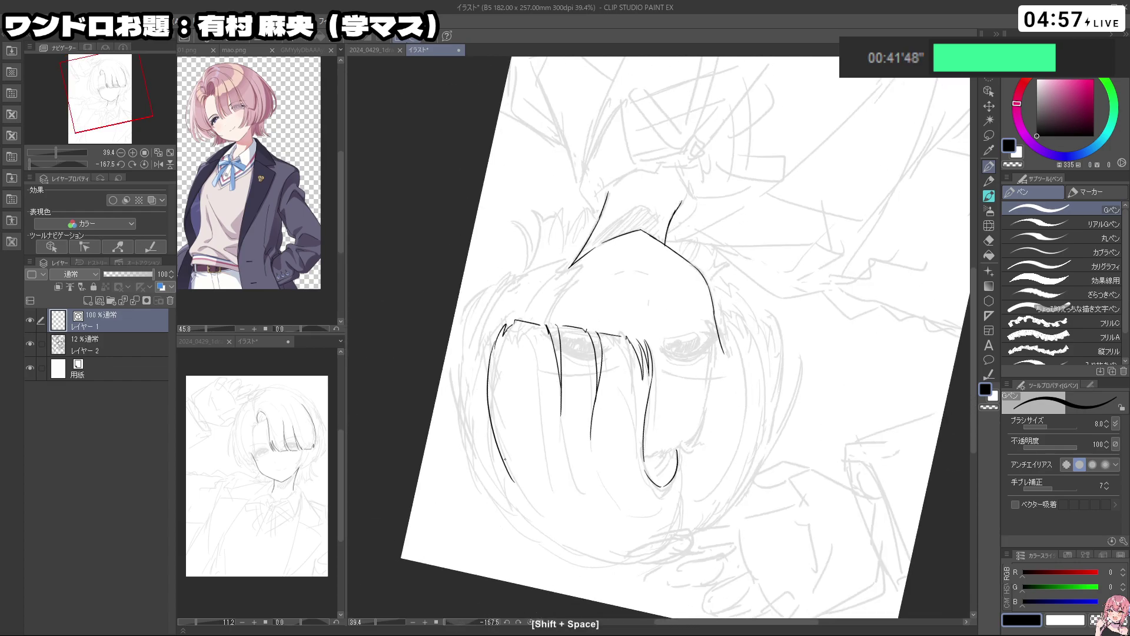
mouse_move(588, 553)
left_mouse_down()
mouse_move(449, 520)
mouse_move(425, 487)
left_mouse_up()
mouse_move(455, 360)
left_mouse_down()
mouse_move(451, 401)
mouse_move(504, 493)
mouse_move(530, 504)
left_mouse_up()
key("ctrl+z")
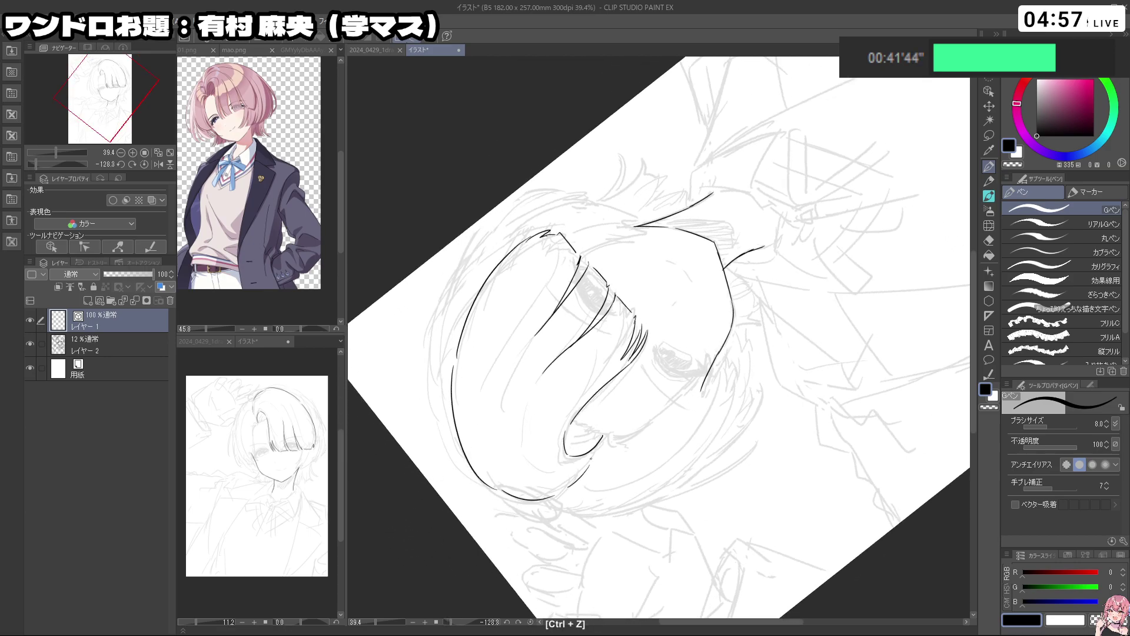
Try to continue the outer crown contour from the top of the hair around toward the parting
key("shift+space")
mouse_move(631, 224)
left_mouse_down()
mouse_move(541, 347)
mouse_move(664, 454)
mouse_move(742, 384)
mouse_move(747, 355)
mouse_move(708, 257)
mouse_move(617, 253)
mouse_move(725, 405)
mouse_move(717, 413)
left_mouse_up()
key("ctrl+z")
key("ctrl+z")
key("ctrl+z")
mouse_move(480, 442)
left_mouse_down()
mouse_move(536, 529)
mouse_move(568, 542)
mouse_move(483, 453)
mouse_move(584, 540)
left_mouse_up()
key("ctrl+z")
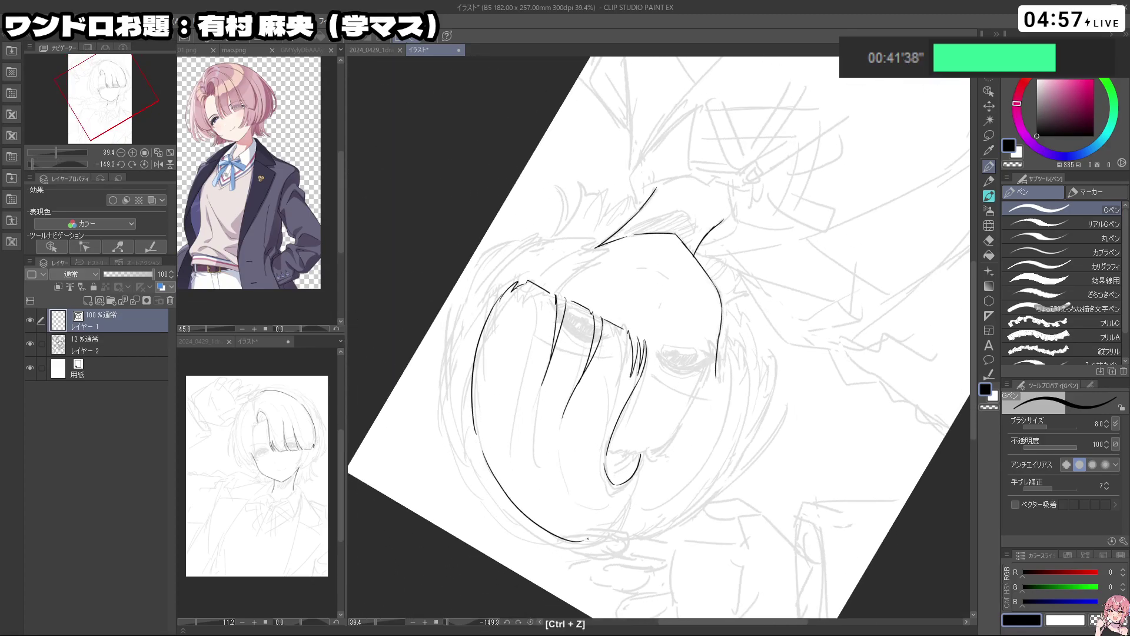
key("ctrl+z")
mouse_move(481, 444)
left_mouse_down()
mouse_move(553, 529)
mouse_move(514, 501)
mouse_move(522, 507)
left_mouse_up()
key("ctrl+z")
key("ctrl+z")
mouse_move(613, 271)
left_mouse_down()
mouse_move(581, 316)
mouse_move(694, 410)
mouse_move(740, 330)
mouse_move(732, 461)
mouse_move(647, 459)
mouse_move(587, 407)
left_mouse_up()
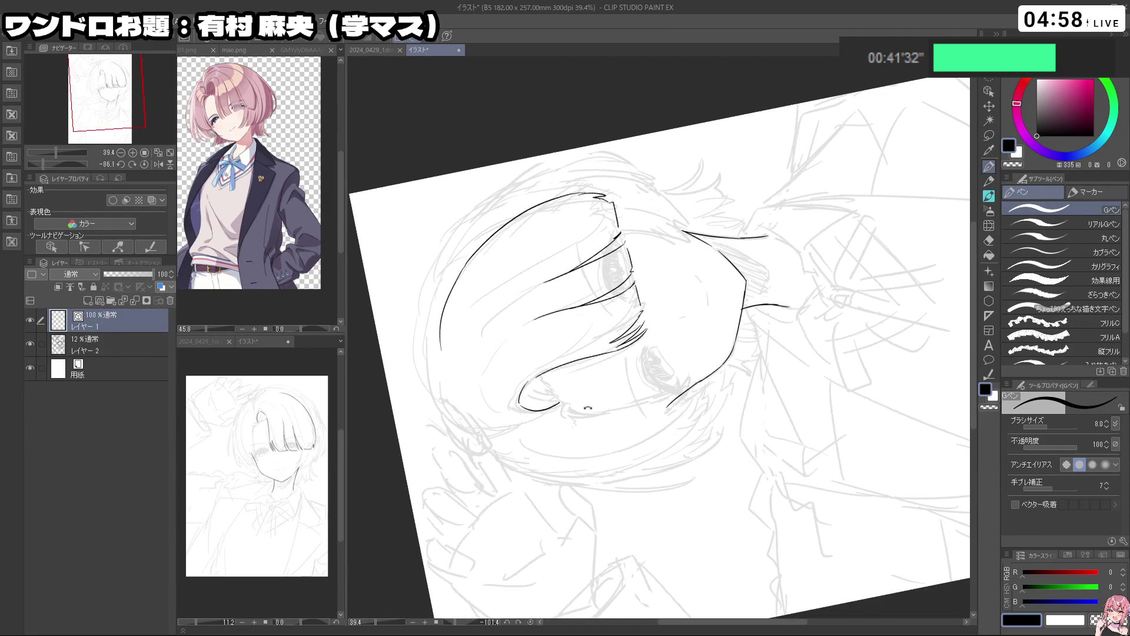
Ink the outer crown contour just outside the bang line, curving over the top of the head toward the parting
key("ctrl+z")
mouse_move(468, 219)
left_mouse_down()
mouse_move(435, 343)
mouse_move(421, 339)
left_mouse_up()
mouse_move(440, 402)
left_mouse_down()
mouse_move(425, 349)
mouse_move(454, 426)
mouse_move(485, 324)
left_mouse_up()
key("ctrl+z")
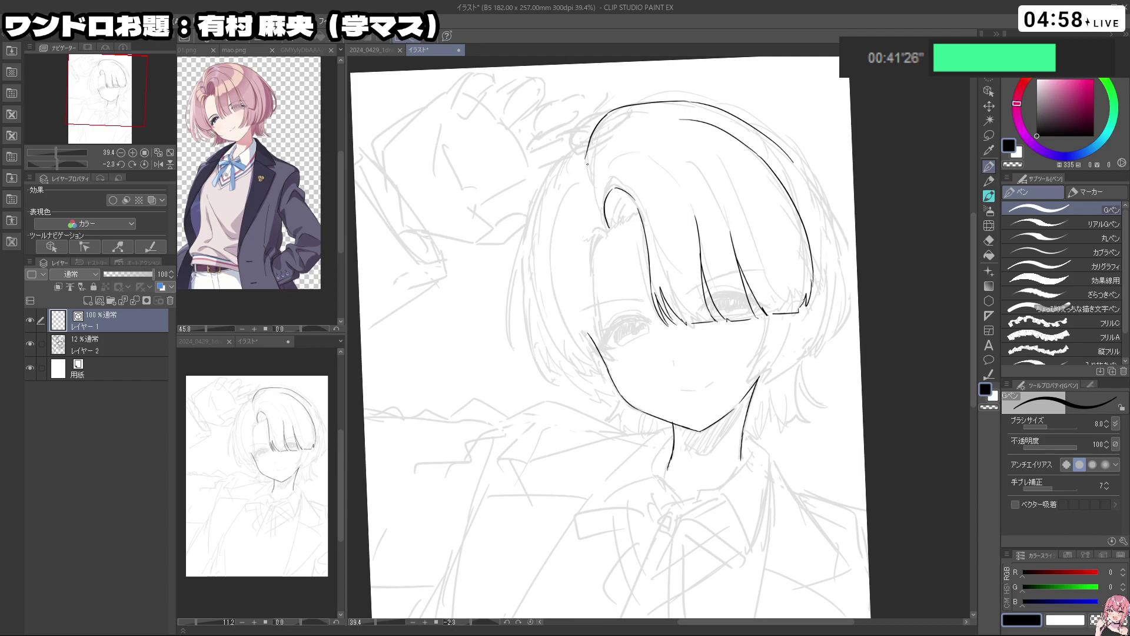
Bring the crown contour down to the parting and ink the jagged hairline at the bang roots on the forehead
key("ctrl+z")
mouse_move(595, 203)
left_mouse_down()
mouse_move(601, 222)
mouse_move(671, 209)
mouse_move(635, 211)
mouse_move(539, 278)
left_mouse_up()
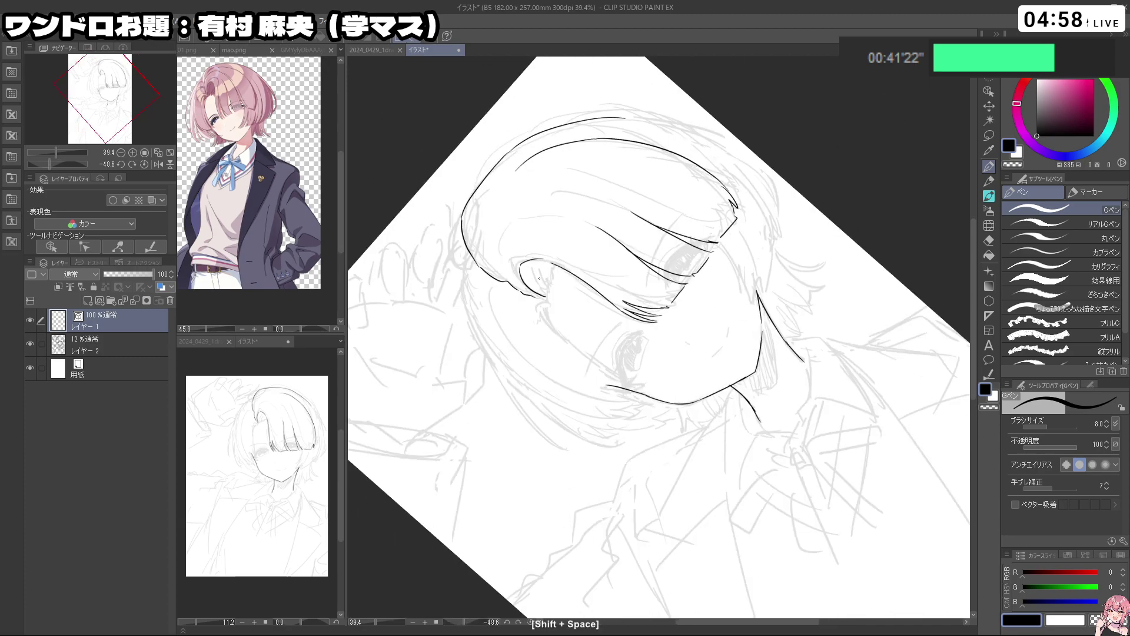
key("ctrl+z")
left_click_drag(562, 340, 565, 352)
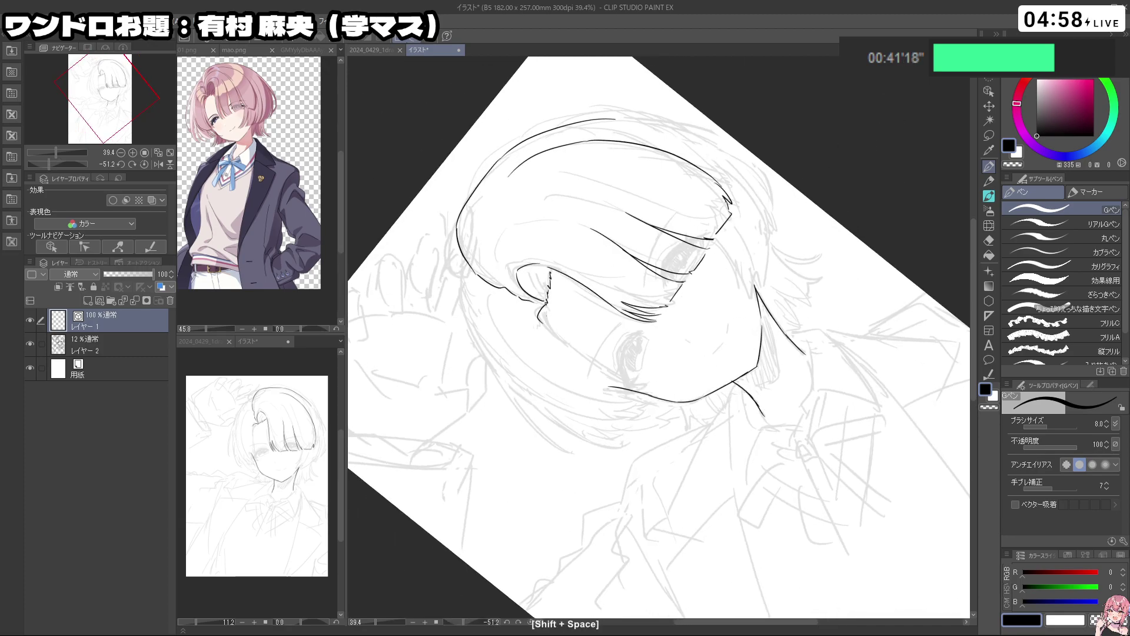
left_click_drag(549, 303, 545, 316)
mouse_move(659, 468)
left_mouse_down()
mouse_move(618, 467)
mouse_move(495, 366)
left_mouse_up()
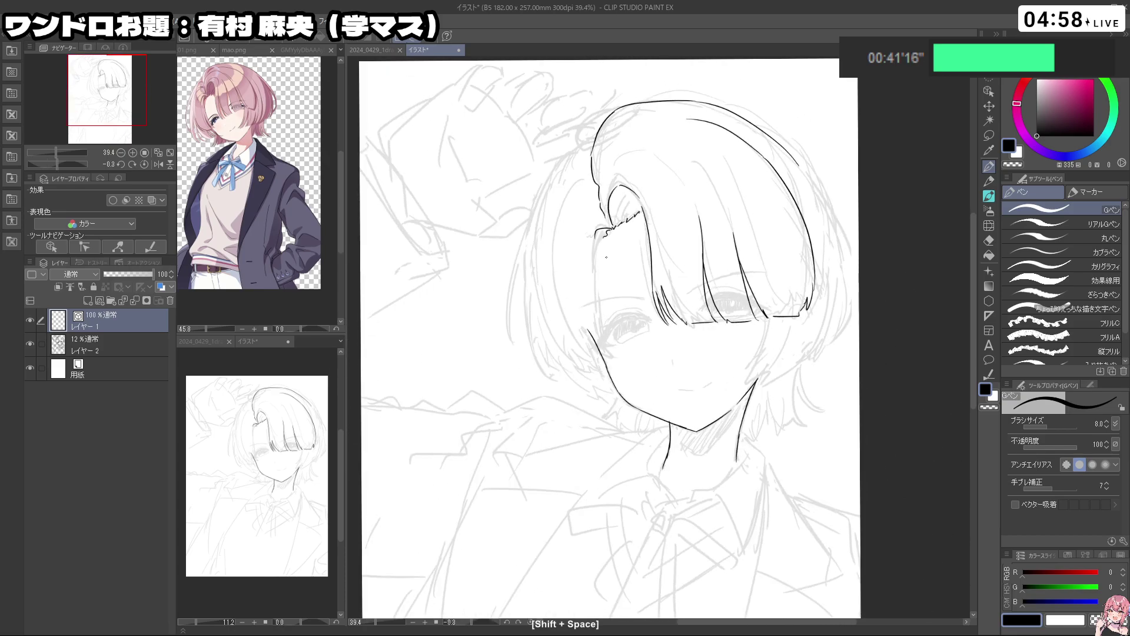
Ink the inner edge of the left side bang from the parting down past the left eye to the cheek
key("c")
key("c")
key("ctrl+z")
left_click_drag(599, 229, 598, 295)
key("ctrl+z")
left_click_drag(599, 229, 601, 340)
key("ctrl+z")
mouse_move(599, 230)
left_mouse_down()
mouse_move(596, 330)
mouse_move(617, 360)
left_mouse_up()
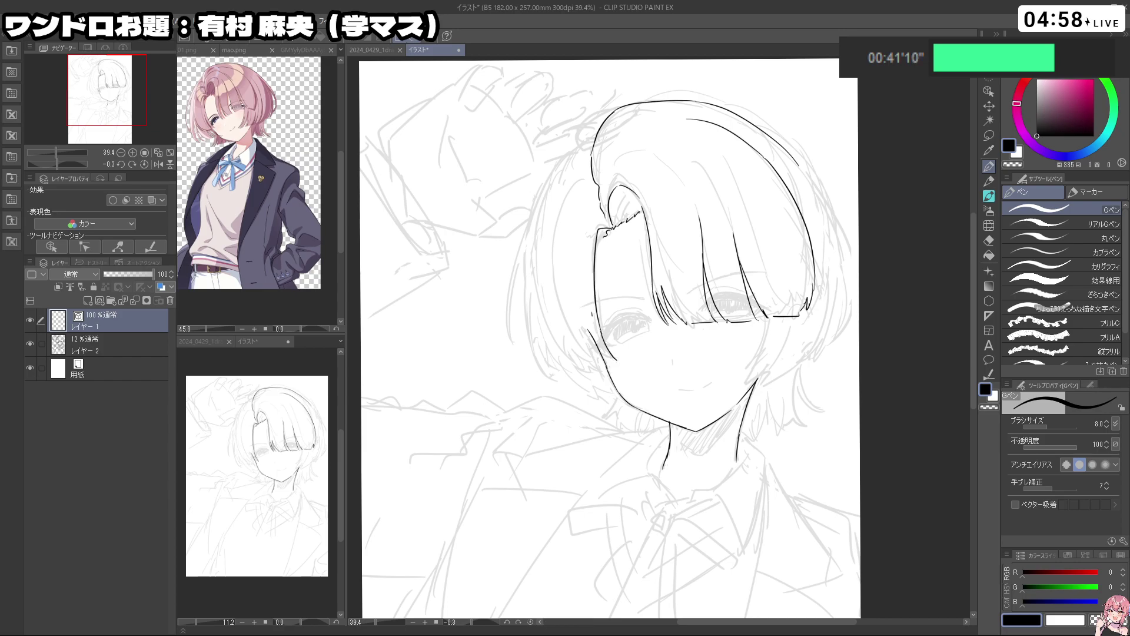
Add a short parallel strand at the tip of the left side bang beside the cheek
left_click_drag(592, 317, 612, 355)
key("ctrl+z")
left_click_drag(591, 317, 611, 353)
key("shift+space")
left_click_drag(607, 415, 624, 425)
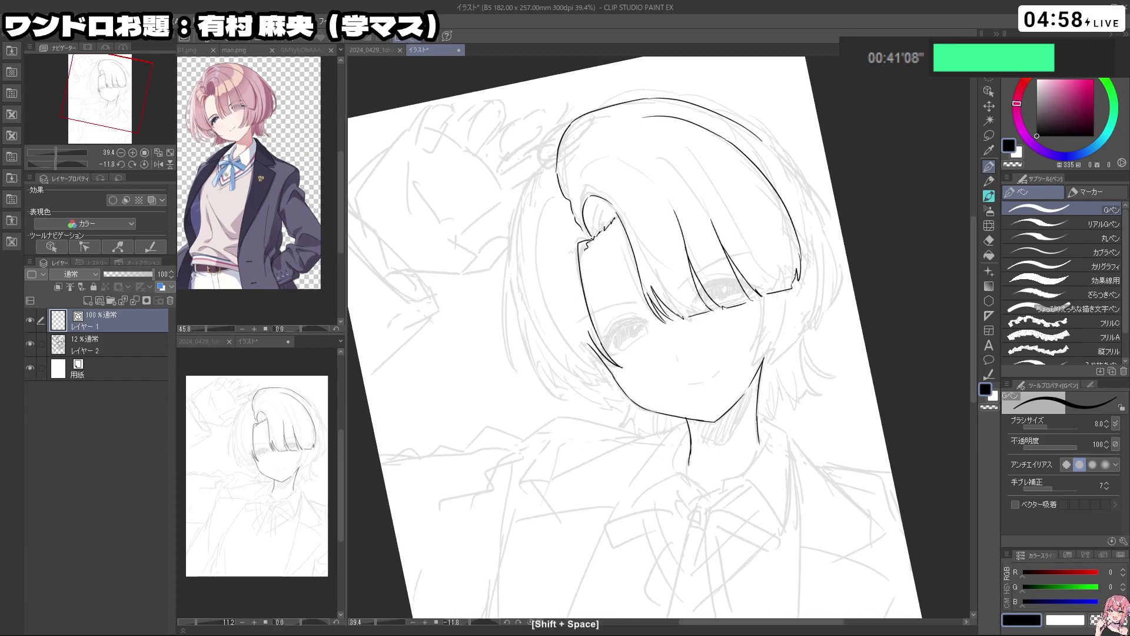
Ink the outer curve of the left side bang and close its lower edge toward the cheek
left_click_drag(531, 214, 543, 348)
key("ctrl+z")
left_click_drag(529, 235, 553, 365)
key("ctrl+z")
mouse_move(530, 220)
left_mouse_down()
mouse_move(542, 352)
mouse_move(582, 382)
left_mouse_up()
key("ctrl+z")
key("shift+space")
left_click_drag(642, 462, 724, 352)
key("ctrl+z")
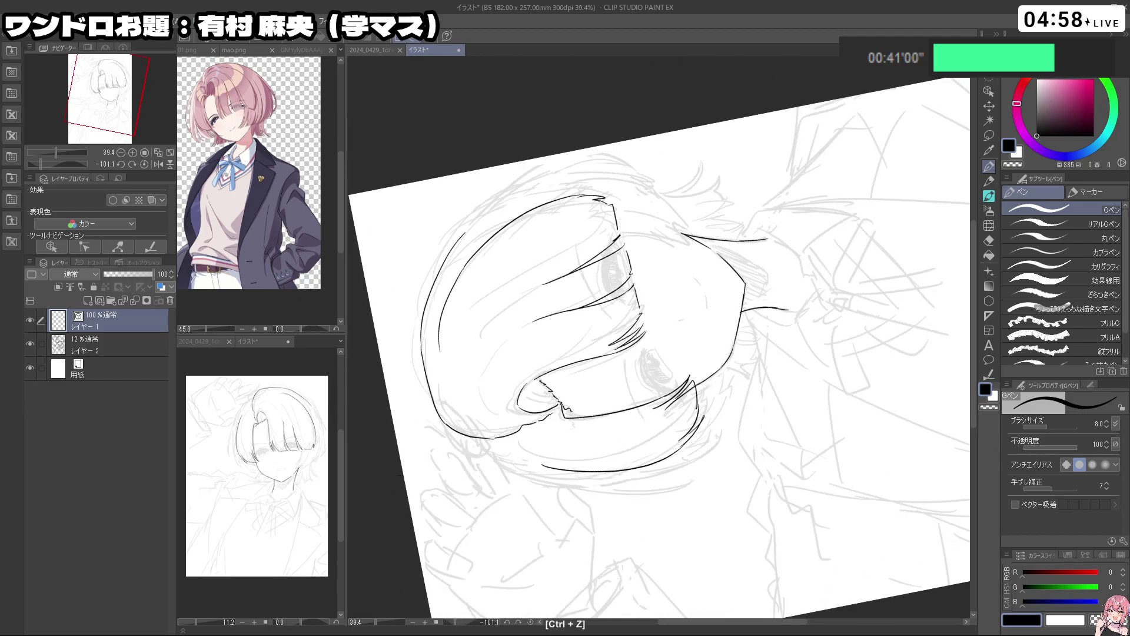
Refine the tip of the left side bang with small strands along its lower edge
key("shift+space")
mouse_move(759, 453)
left_mouse_down()
mouse_move(495, 504)
mouse_move(456, 427)
left_mouse_up()
left_click_drag(597, 332, 603, 345)
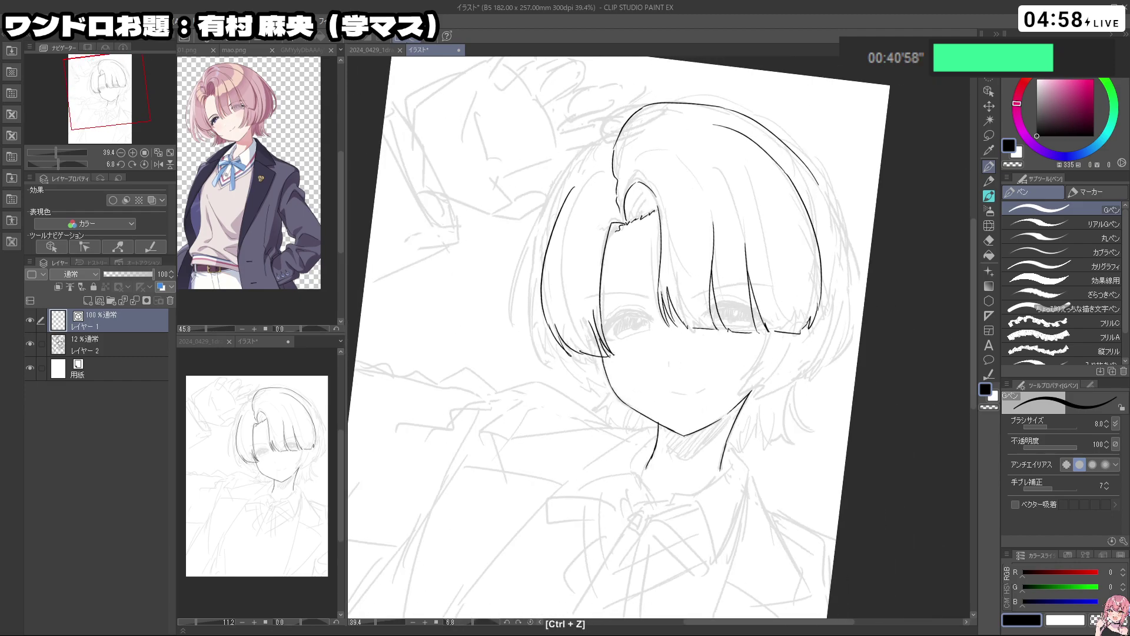
left_click_drag(622, 495, 783, 376)
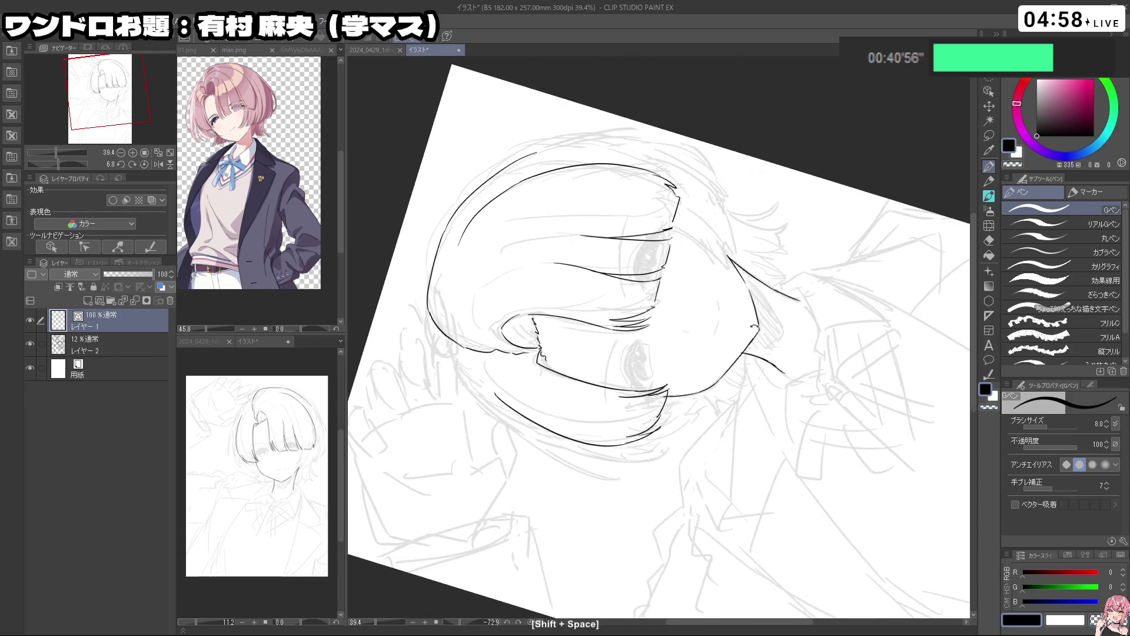
mouse_move(754, 326)
left_mouse_down()
mouse_move(744, 453)
mouse_move(771, 450)
mouse_move(736, 338)
left_mouse_up()
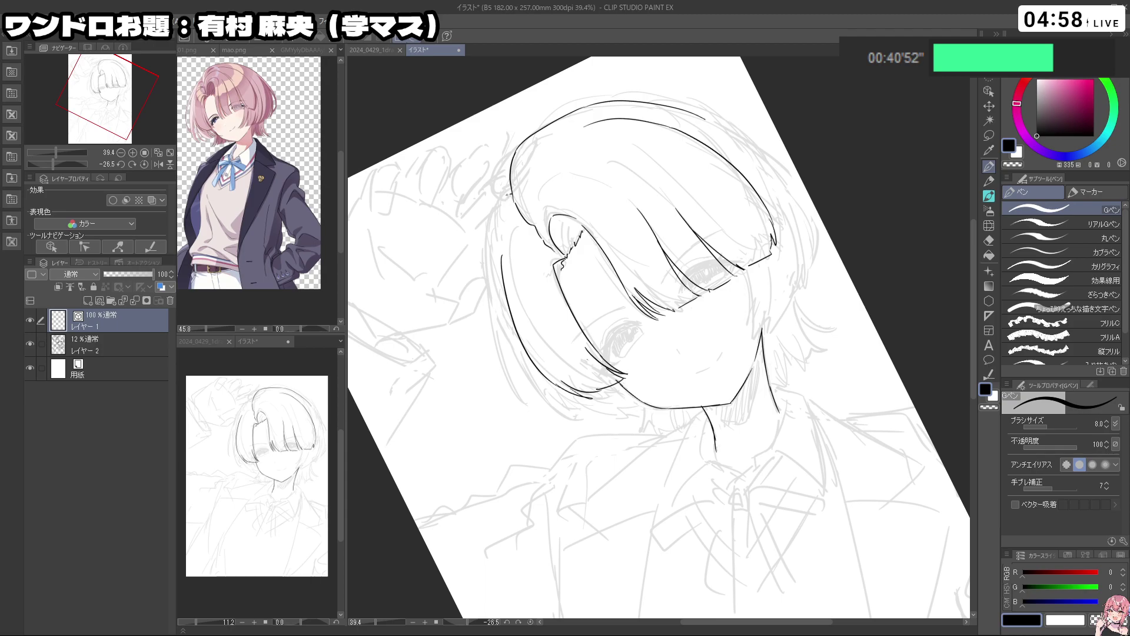
Ink the outer contour of the left side hair from the crown down to below ear level
key("ctrl+z")
mouse_move(490, 229)
left_mouse_down()
mouse_move(493, 320)
mouse_move(507, 363)
mouse_move(487, 261)
mouse_move(528, 396)
mouse_move(495, 343)
mouse_move(521, 391)
left_mouse_up()
key("ctrl+z")
key("ctrl+z")
key("ctrl+z")
key("ctrl+z")
left_click_drag(523, 396, 550, 412)
key("ctrl+z")
key("ctrl+z")
mouse_move(488, 230)
left_mouse_down()
mouse_move(527, 402)
mouse_move(542, 411)
left_mouse_up()
key("ctrl+z")
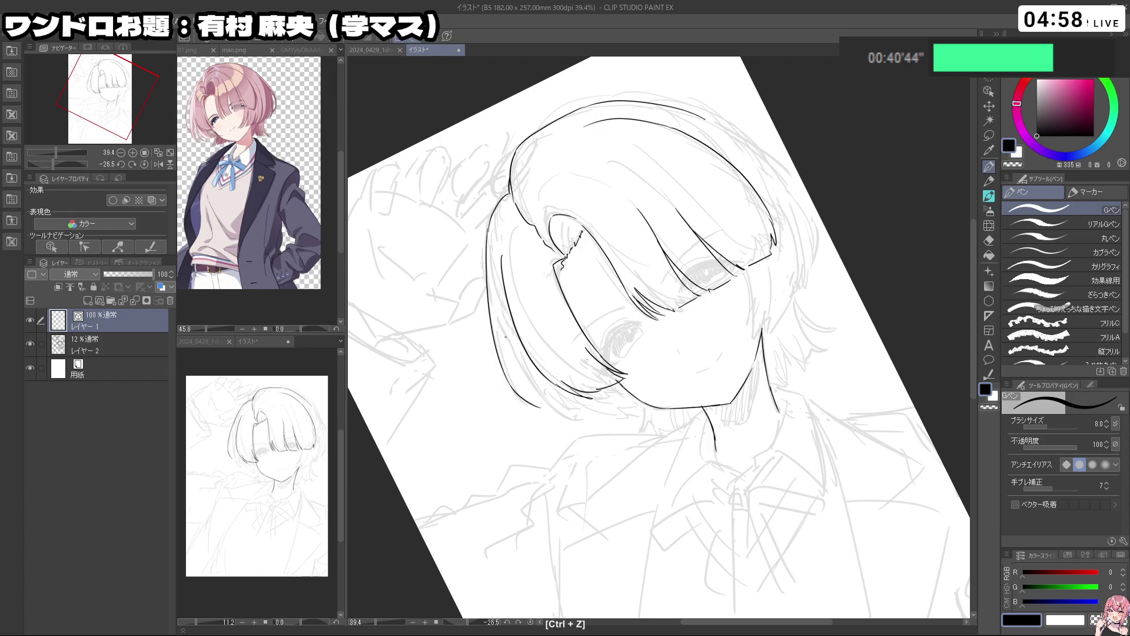
Add a long inner strand along the left side hair, curving in under the side bang
key("ctrl+z")
mouse_move(492, 255)
left_mouse_down()
mouse_move(490, 316)
mouse_move(536, 407)
mouse_move(495, 301)
mouse_move(527, 381)
left_mouse_up()
key("ctrl+z")
mouse_move(490, 275)
left_mouse_down()
mouse_move(496, 315)
mouse_move(590, 417)
mouse_move(607, 415)
left_mouse_up()
left_click_drag(571, 406, 608, 413)
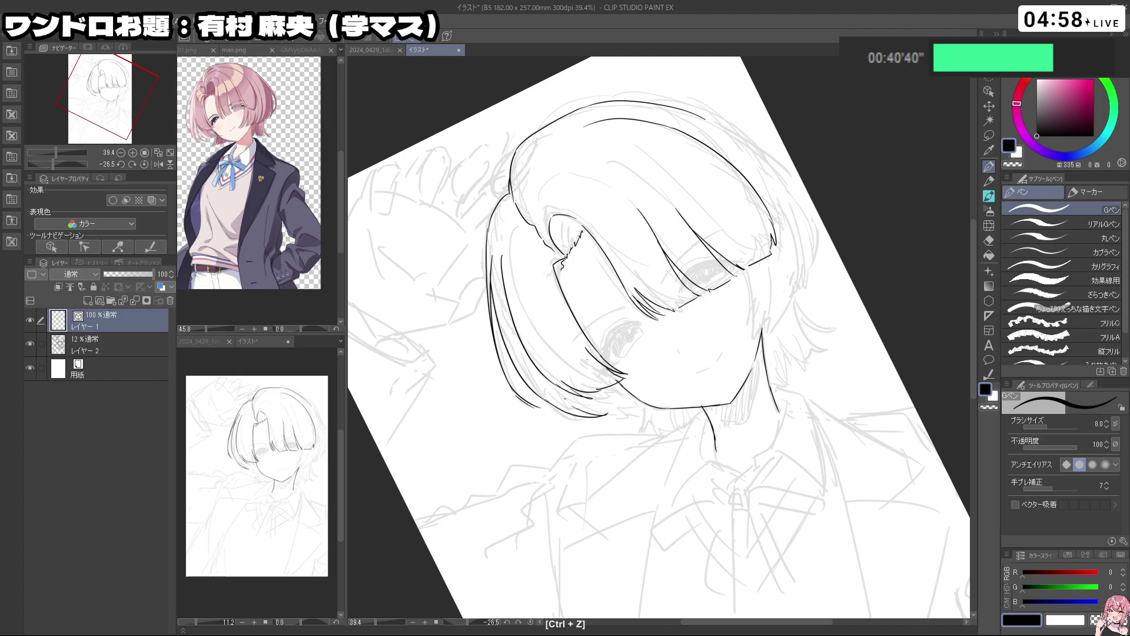
Ink the pointed strand tips along the bottom of the left side hair toward the jaw
left_click_drag(624, 480, 548, 421)
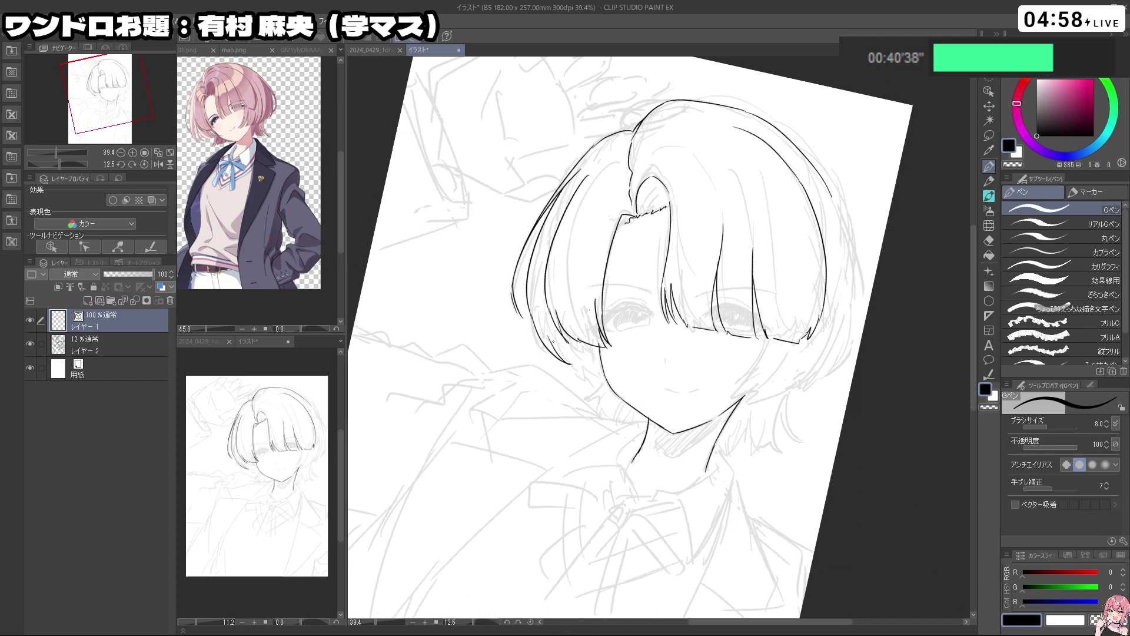
key("ctrl+z")
left_click_drag(530, 311, 551, 361)
key("ctrl+z")
key("ctrl+z")
left_click_drag(561, 356, 585, 376)
Ink the curved side lock hanging below the fringe against the right cheek
key("shift+space")
mouse_move(712, 494)
left_mouse_down()
mouse_move(767, 459)
mouse_move(821, 289)
mouse_move(754, 449)
mouse_move(776, 433)
left_mouse_up()
key("ctrl+z")
left_click_drag(754, 294, 744, 351)
key("ctrl+z")
left_click(761, 325, "ctrl")
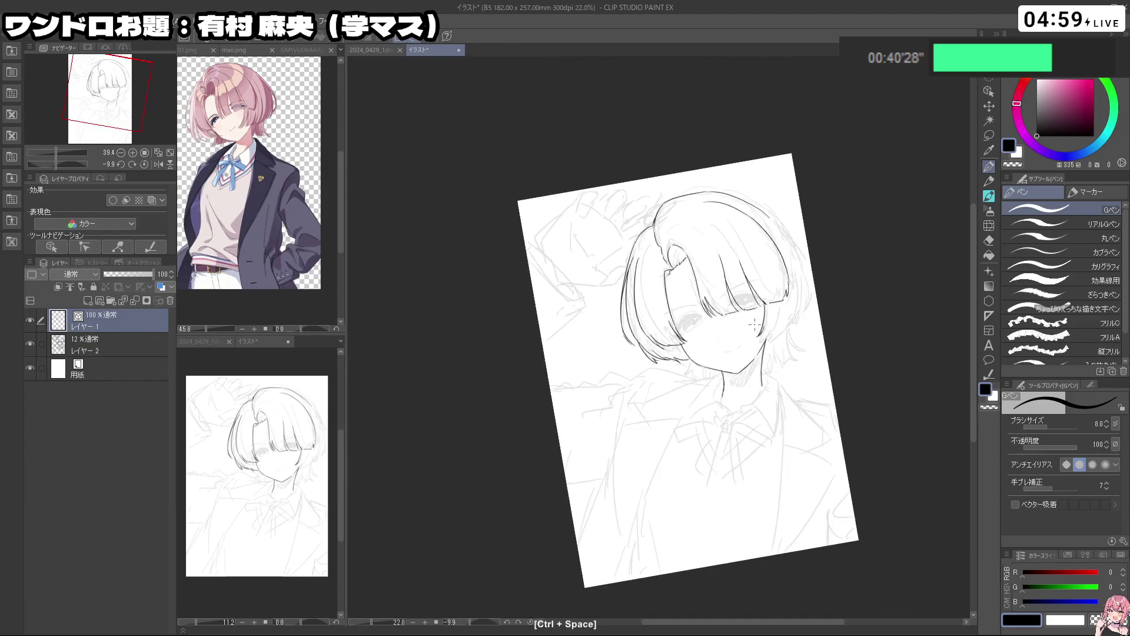
left_click(764, 310, "ctrl")
key("ctrl+z")
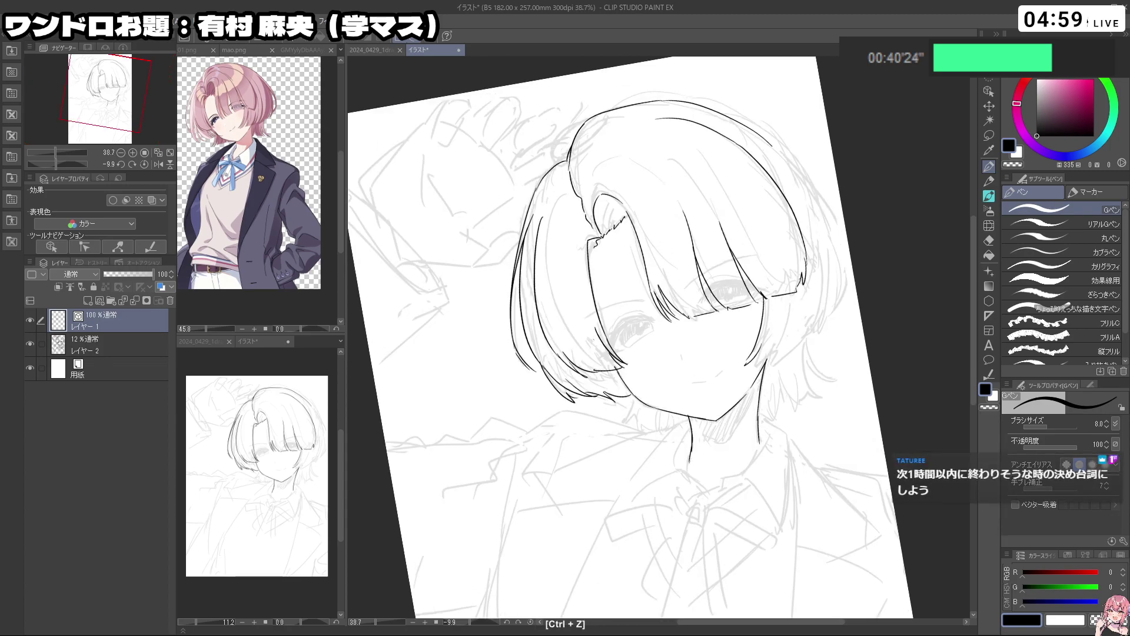
Ink the outer contour of the right side hair from the upper head down to the inward-curving ends
mouse_move(780, 297)
left_mouse_down()
mouse_move(763, 360)
mouse_move(801, 442)
mouse_move(836, 377)
mouse_move(833, 312)
left_mouse_up()
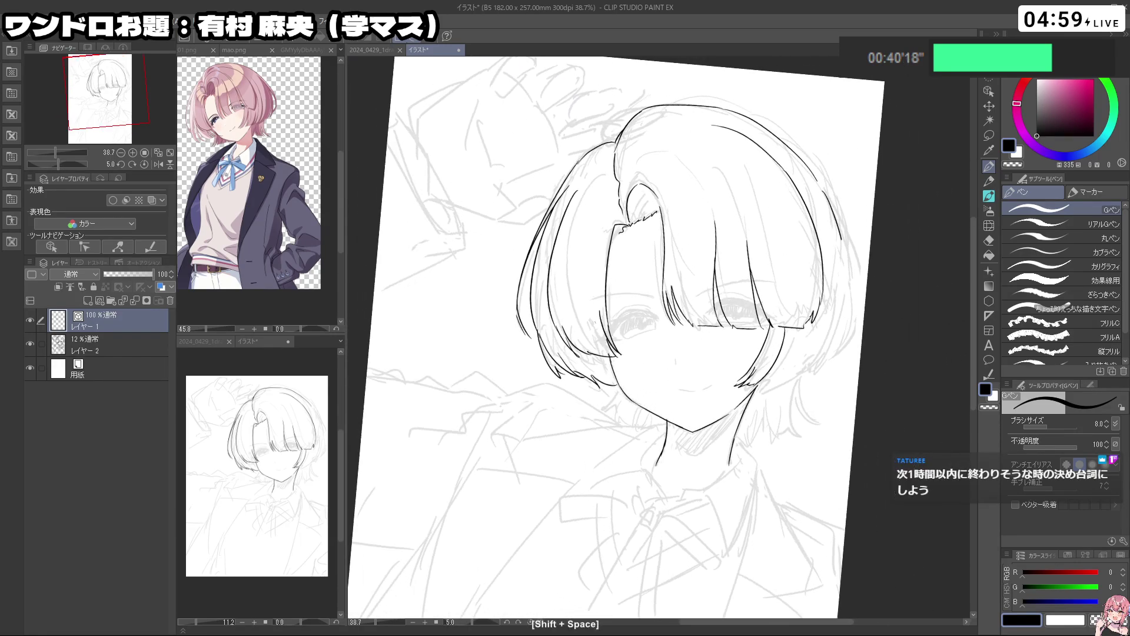
key("ctrl+z")
key("ctrl+z")
left_click_drag(851, 257, 854, 326)
left_click_drag(850, 258, 812, 368)
Add strands and split tips between the right cheek lock and the outer hair contour
left_click_drag(812, 440, 836, 389)
key("ctrl+z")
left_click_drag(819, 269, 804, 339)
left_click_drag(807, 325, 804, 340)
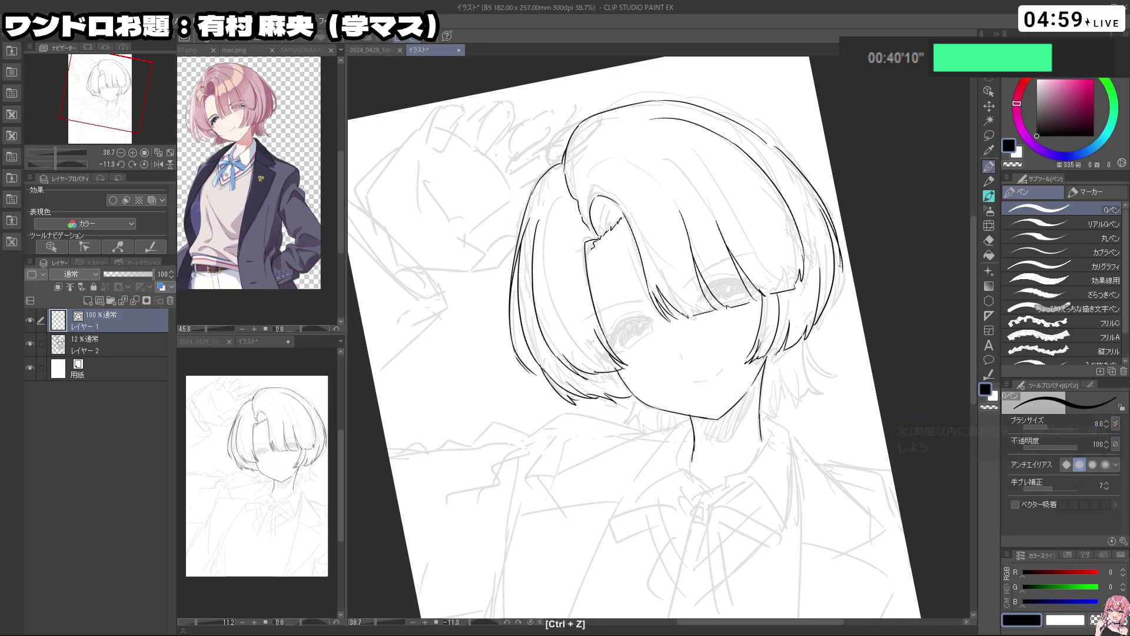
left_click_drag(817, 297, 801, 376)
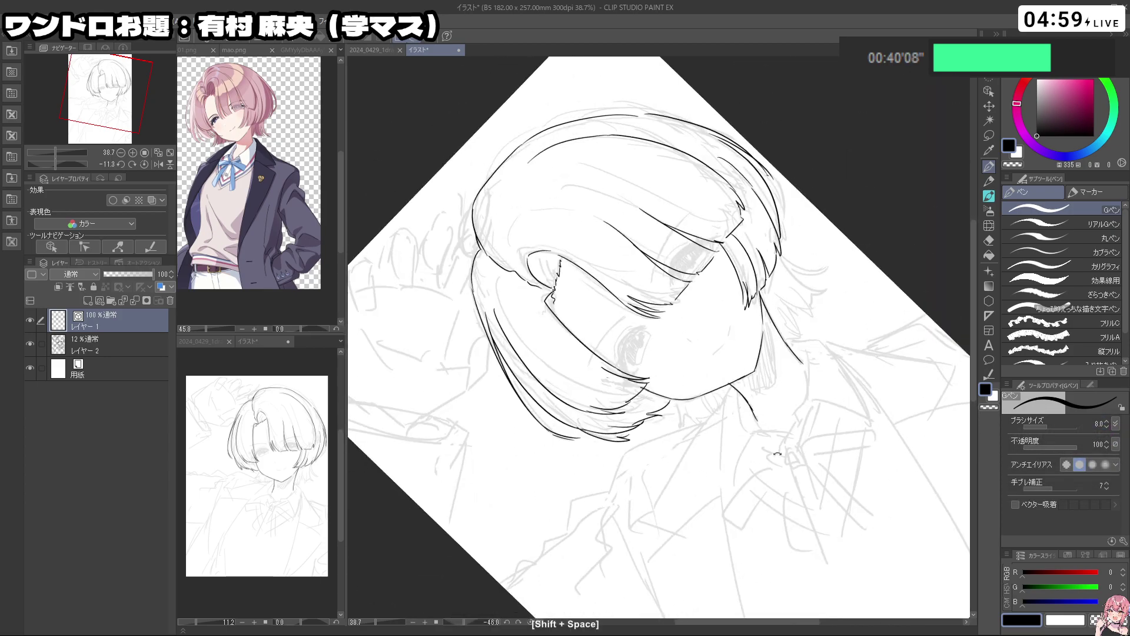
Ink the right flap of the shirt collar and the right side of the neck opening
left_click_drag(777, 453, 756, 511)
left_click_drag(789, 385, 736, 388)
left_click_drag(810, 375, 728, 282)
left_click(693, 316, "ctrl")
left_click(693, 316, "ctrl")
mouse_move(696, 319)
left_mouse_down()
mouse_move(672, 362)
mouse_move(681, 377)
left_mouse_up()
left_click(690, 312, "ctrl")
key("ctrl+z")
key("ctrl+z")
key("ctrl+z")
mouse_move(673, 365)
left_mouse_down()
mouse_move(722, 412)
mouse_move(714, 321)
mouse_move(684, 297)
left_mouse_up()
key("ctrl+z")
key("ctrl+z")
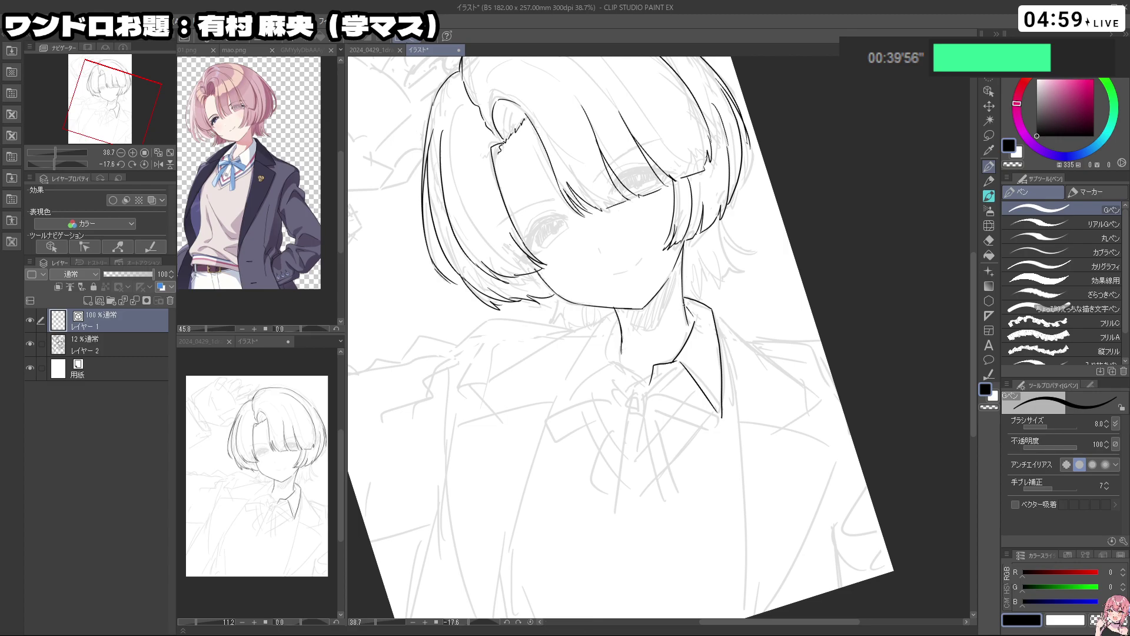
Ink the left side of the neck opening down to the collar's centre and clean up the line
left_click_drag(676, 465, 594, 450)
key("ctrl+z")
mouse_move(613, 336)
left_mouse_down()
mouse_move(616, 386)
mouse_move(643, 389)
left_mouse_up()
key("ctrl+z")
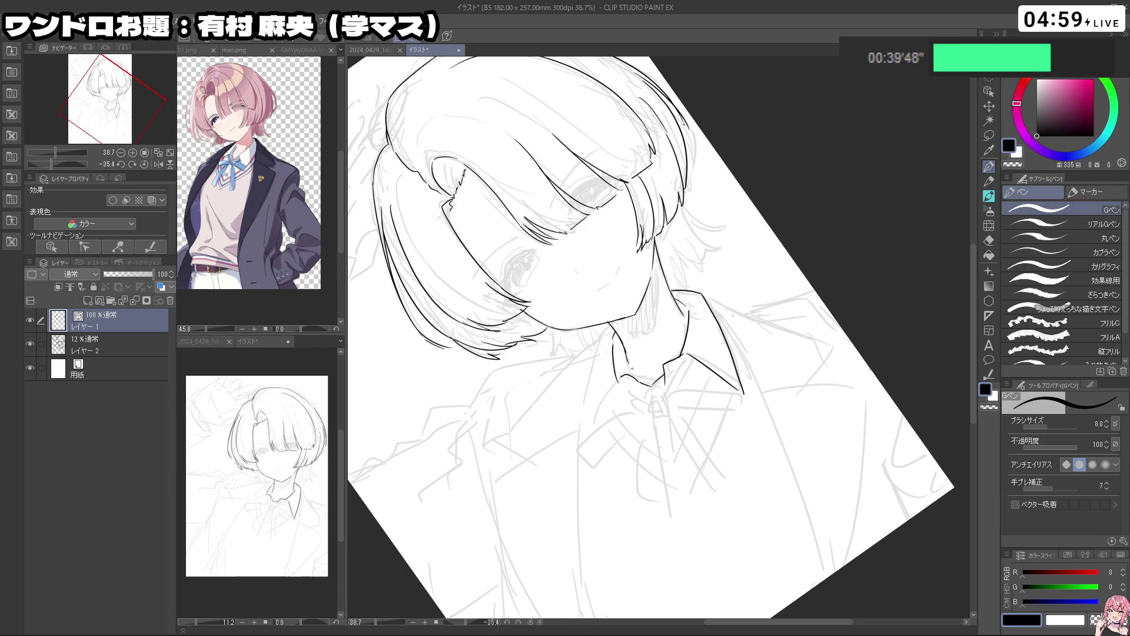
key("c")
key("c")
key("ctrl+z")
Ink the pointed left flap of the shirt collar from the neck outward
key("shift+space")
key("ctrl+z")
left_click_drag(618, 379, 590, 420)
key("ctrl+z")
mouse_move(609, 324)
left_mouse_down()
mouse_move(585, 389)
mouse_move(591, 364)
mouse_move(589, 421)
left_mouse_up()
key("ctrl+z")
Clean up the collar lines with the transparent colour and ink the small band end under the left flap
key("shift+space")
mouse_move(747, 380)
left_mouse_down()
mouse_move(729, 406)
mouse_move(648, 406)
left_mouse_up()
key("ctrl+space")
key("space")
mouse_move(648, 406)
left_mouse_down()
mouse_move(629, 372)
mouse_move(685, 369)
mouse_move(678, 358)
left_mouse_up()
key("c")
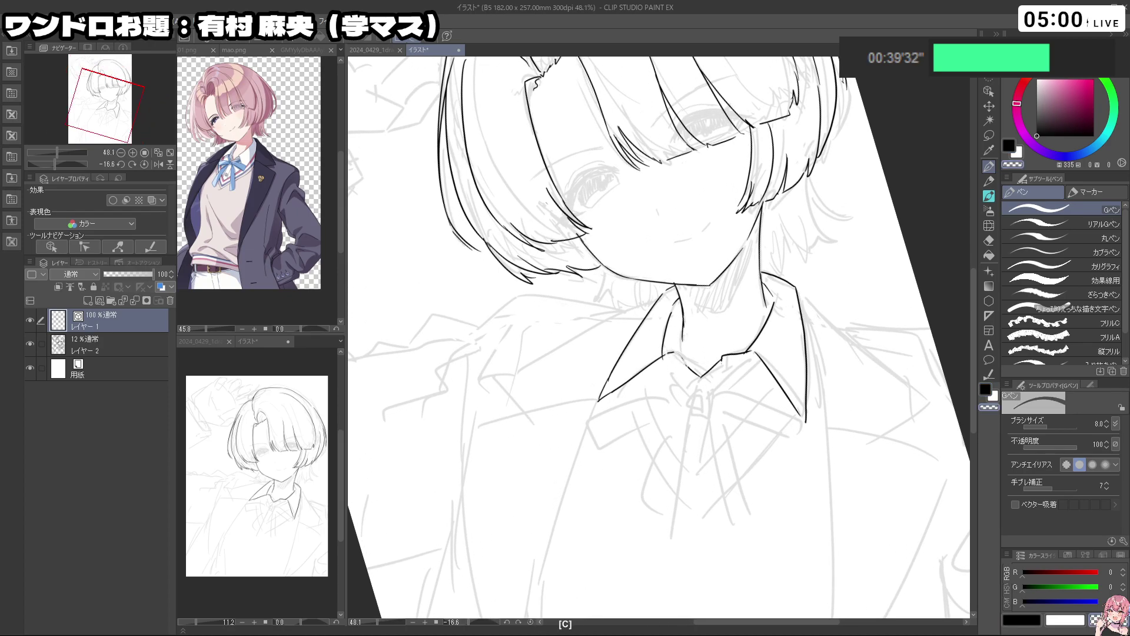
key("c")
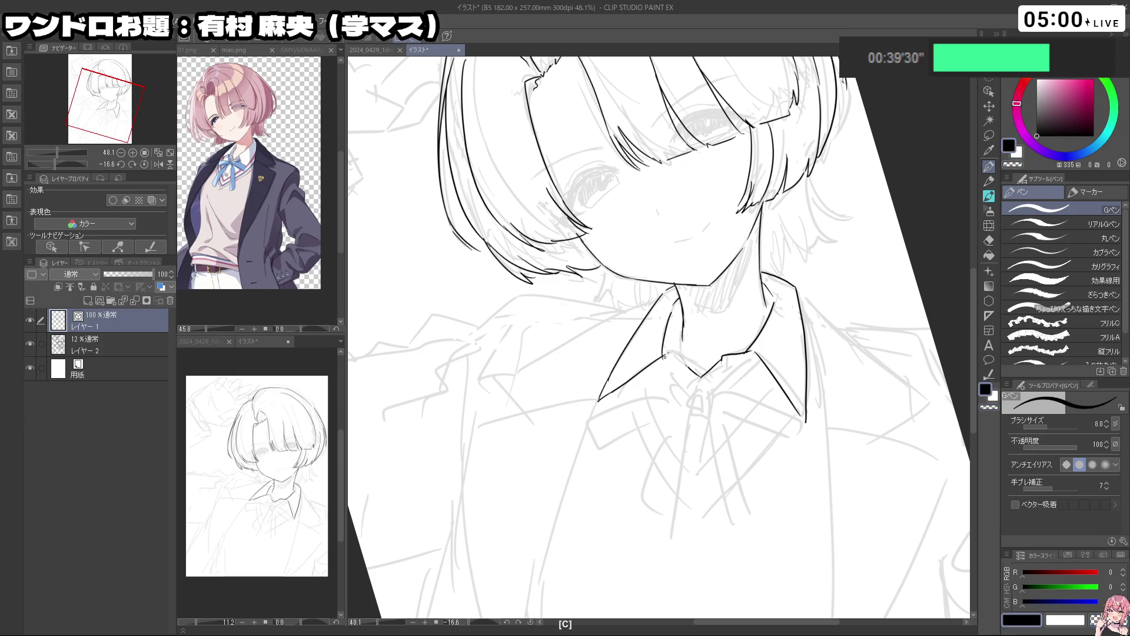
key("ctrl+z")
left_click_drag(669, 373, 693, 370)
key("c")
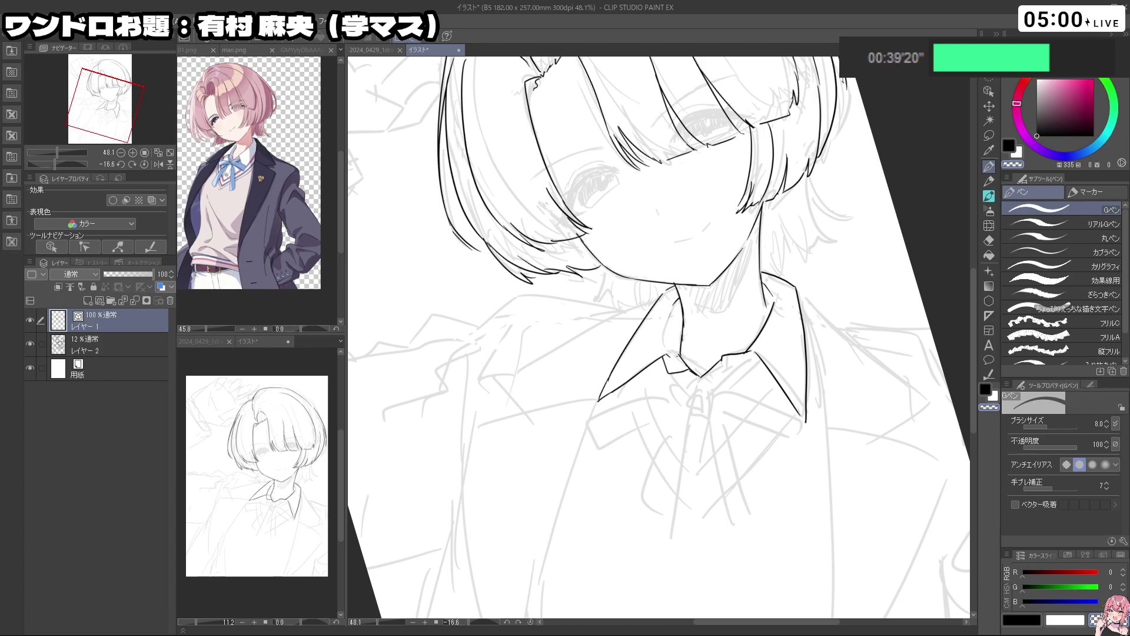
Ink the inner edge of the left collar beside the neck and dot a small button on the band
key("c")
left_click_drag(672, 315, 665, 350)
key("ctrl+z")
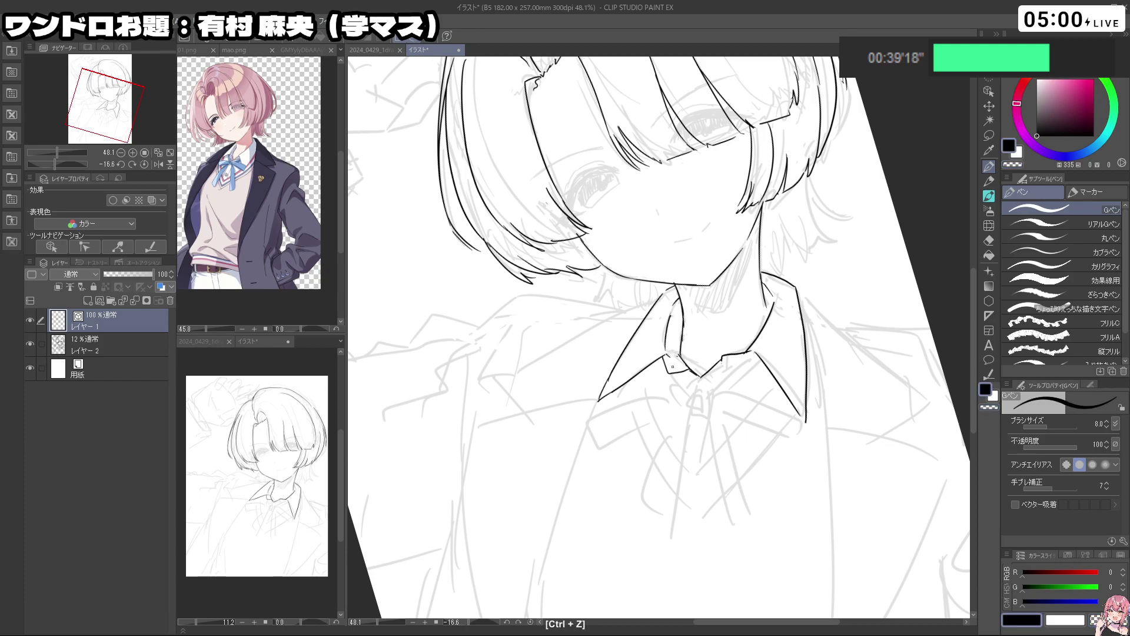
key("shift+space")
left_click_drag(686, 374, 715, 280)
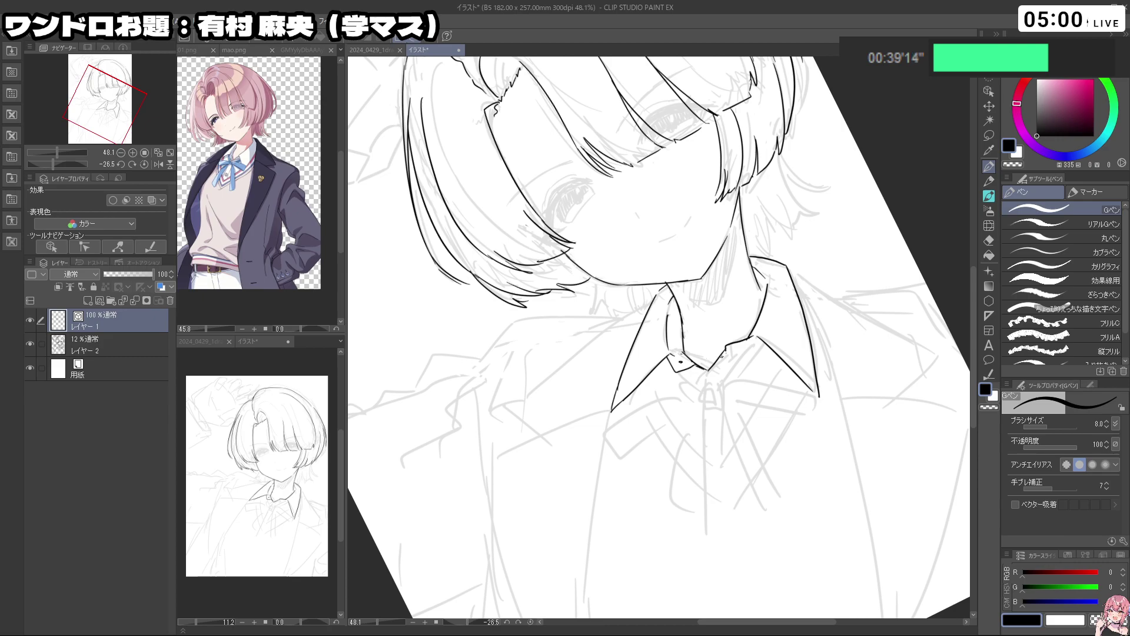
Ink the short line of the collar band beneath the right flap
key("ctrl+z")
left_click_drag(724, 357, 746, 354)
left_click_drag(673, 356, 602, 360)
Ink the small ribbon knot below the centre of the collar and start its right loop
left_click_drag(680, 377, 704, 377)
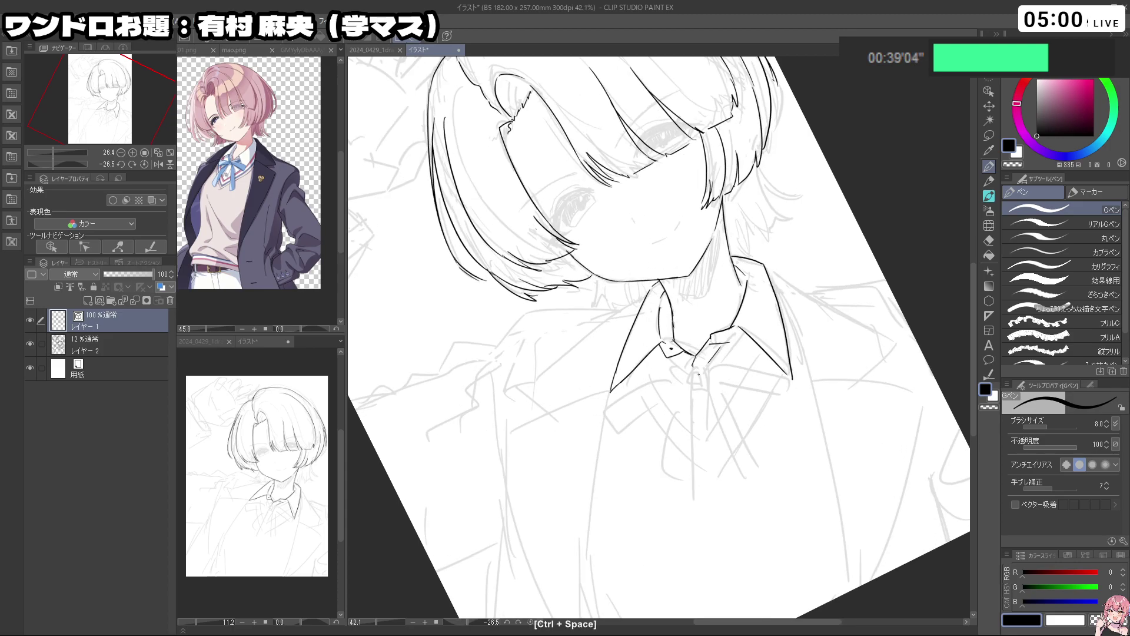
left_click(688, 360, "ctrl")
key("ctrl+z")
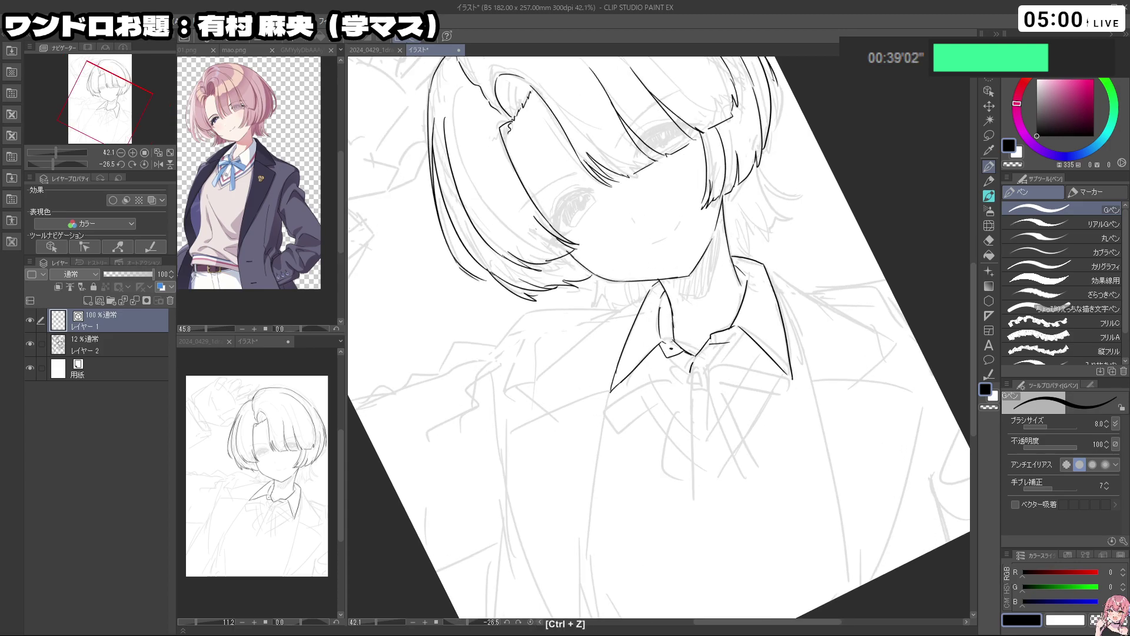
left_click_drag(691, 382, 741, 362)
mouse_move(817, 449)
left_mouse_down()
mouse_move(662, 530)
mouse_move(636, 529)
left_mouse_up()
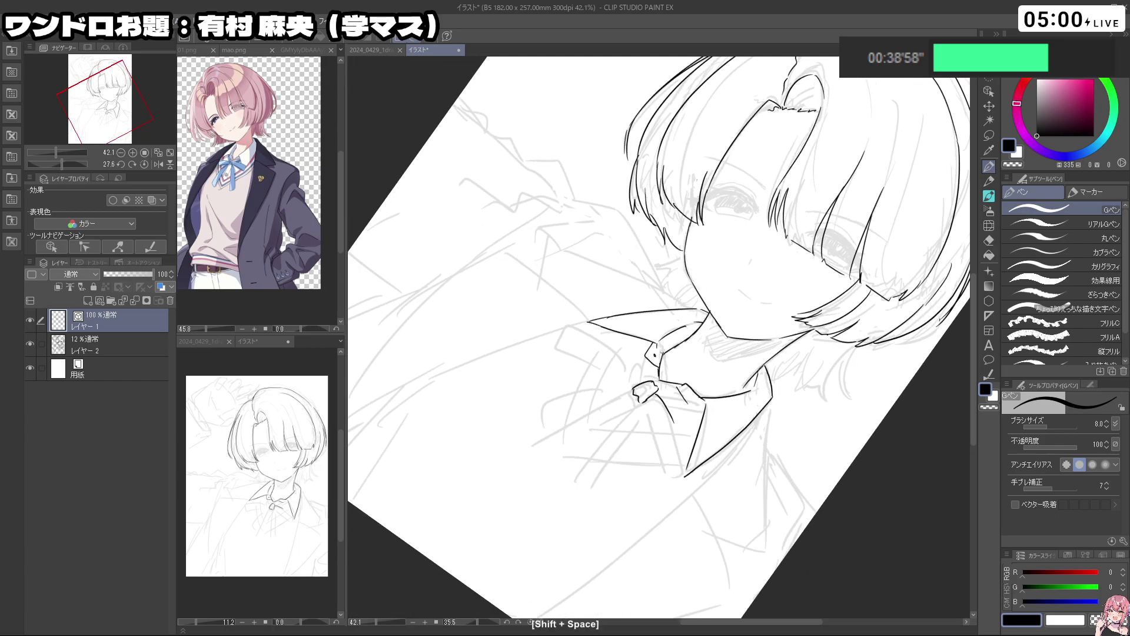
Ink the right loop of the ribbon from the knot out across the right collar flap
key("ctrl+z")
mouse_move(657, 393)
left_mouse_down()
mouse_move(688, 419)
mouse_move(665, 469)
mouse_move(693, 460)
mouse_move(694, 445)
left_mouse_up()
key("ctrl+z")
key("ctrl+z")
key("ctrl+z")
key("ctrl+z")
key("shift+space")
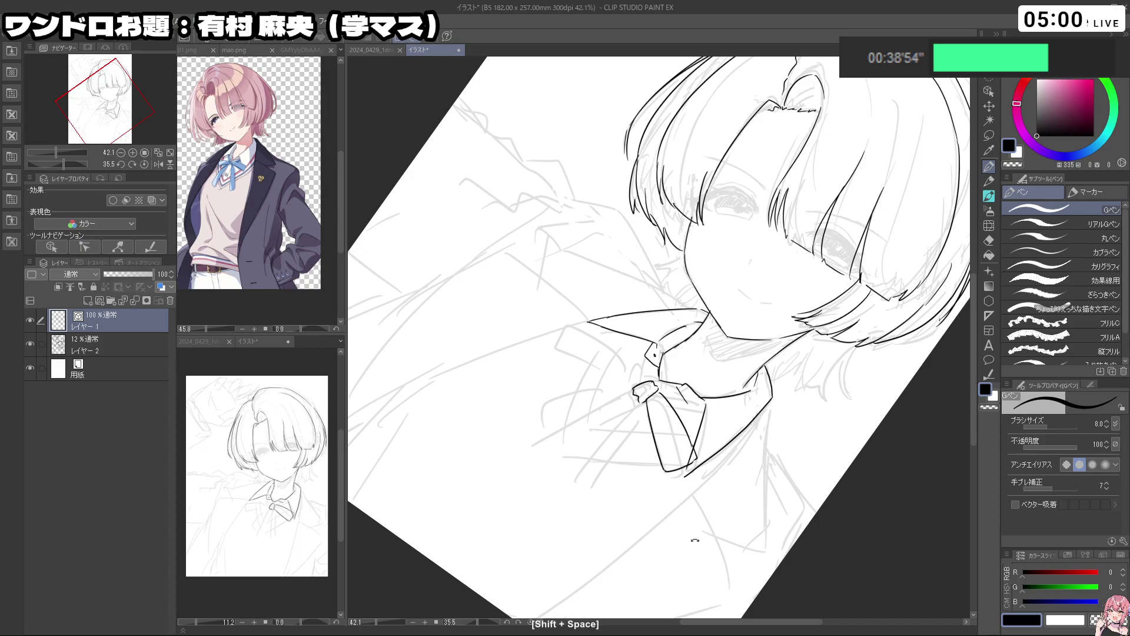
Ink the left loop of the ribbon from the knot out across the left collar flap
mouse_move(500, 376)
left_mouse_down()
mouse_move(787, 426)
mouse_move(813, 312)
left_mouse_up()
key("ctrl+z")
mouse_move(671, 296)
left_mouse_down()
mouse_move(704, 365)
mouse_move(702, 316)
mouse_move(732, 353)
left_mouse_up()
key("ctrl+z")
key("shift+space")
left_click_drag(751, 407, 728, 439)
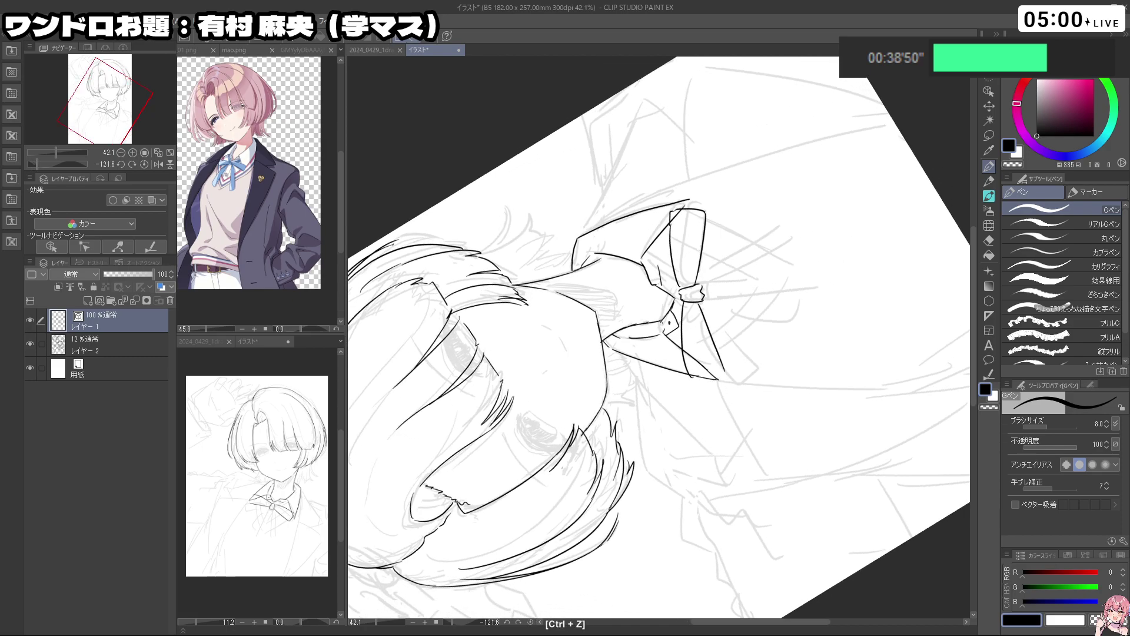
key("ctrl+z")
key("ctrl+z")
mouse_move(684, 301)
left_mouse_down()
mouse_move(698, 368)
mouse_move(731, 353)
left_mouse_up()
key("ctrl+z")
left_click_drag(700, 303, 735, 360)
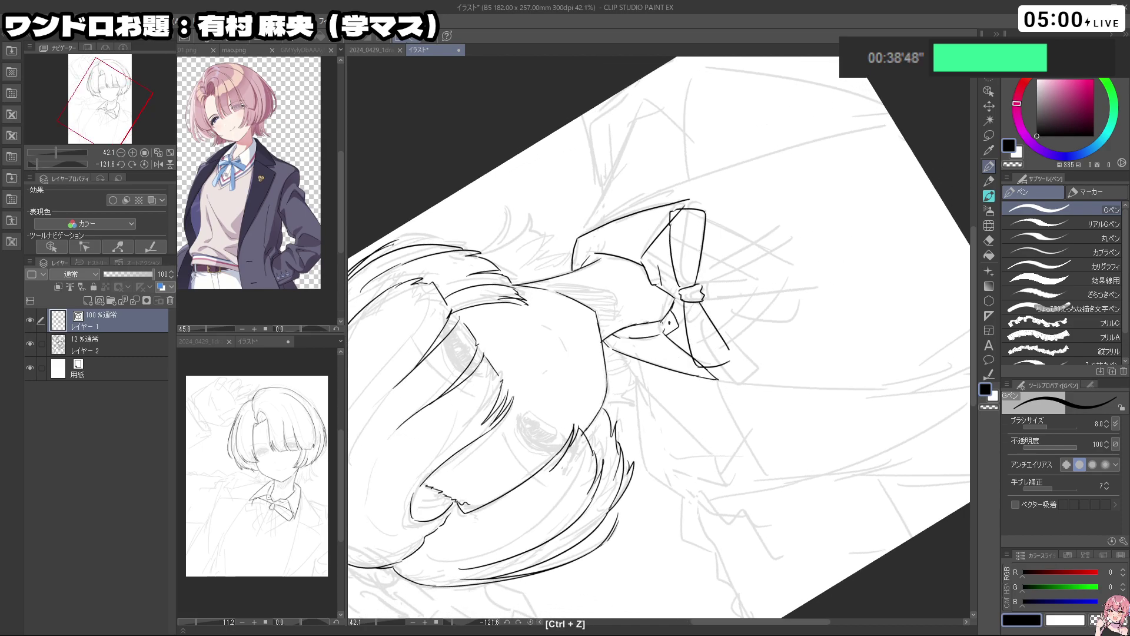
Close the outer end of the left ribbon loop and ink the two tails hanging from the knot
key("shift+space")
left_click_drag(786, 324, 654, 480)
key("ctrl+space")
left_click_drag(737, 403, 721, 418)
key("space")
mouse_move(721, 418)
left_mouse_down()
mouse_move(709, 384)
mouse_move(719, 383)
mouse_move(713, 417)
left_mouse_up()
key("ctrl+space")
key("ctrl+z")
mouse_move(702, 362)
left_mouse_down()
mouse_move(716, 423)
mouse_move(735, 423)
mouse_move(770, 357)
left_mouse_up()
key("ctrl+z")
key("shift+space")
left_click_drag(700, 334, 720, 398)
key("ctrl+z")
mouse_move(700, 334)
left_mouse_down()
mouse_move(713, 390)
mouse_move(694, 396)
mouse_move(718, 392)
left_mouse_up()
key("ctrl+z")
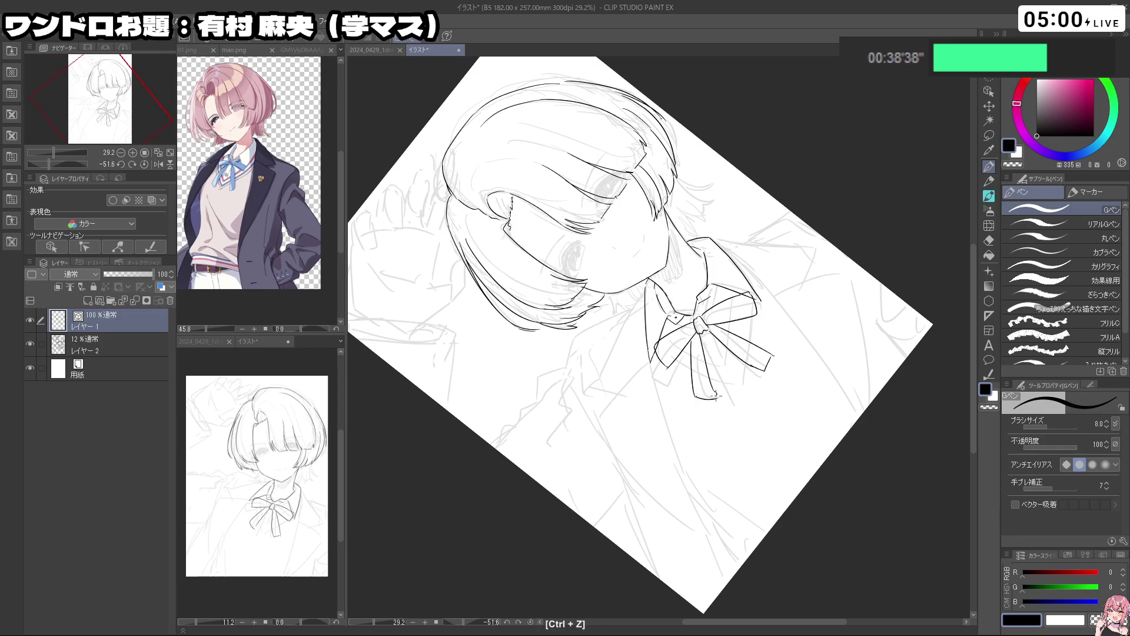
Finish the end of the left ribbon tail and ink the pointed V neckline and shirt placket tip between the tails
key("shift+space")
mouse_move(786, 394)
left_mouse_down()
mouse_move(762, 444)
mouse_move(712, 467)
left_mouse_up()
left_click_drag(698, 406, 696, 381)
key("ctrl+z")
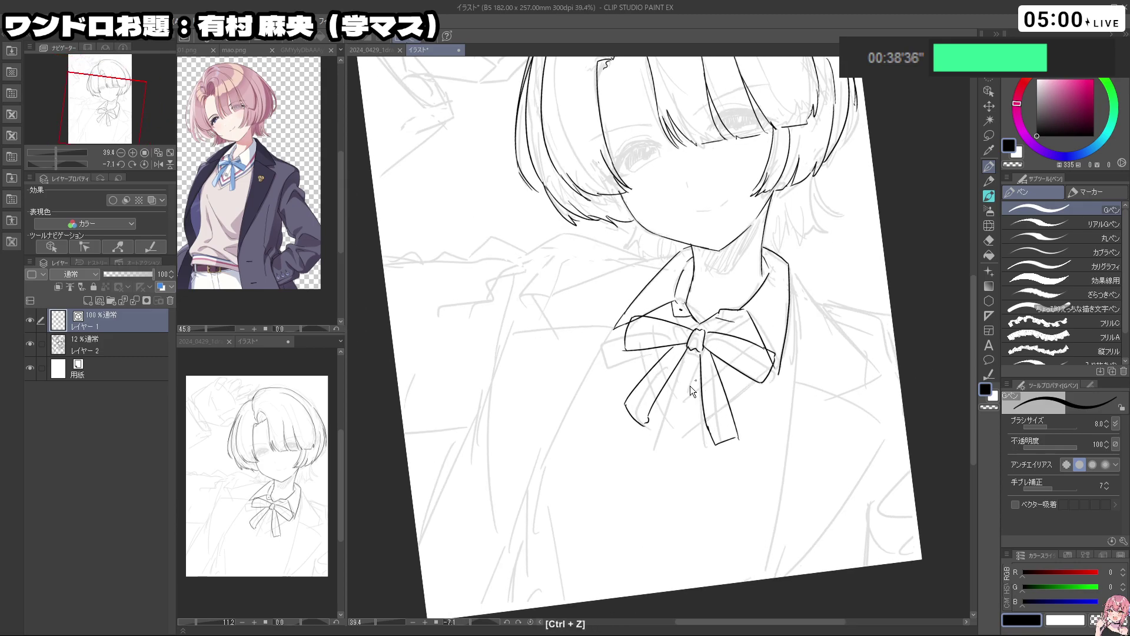
left_click_drag(649, 416, 645, 427)
left_click_drag(719, 375, 727, 367)
key("ctrl+z")
left_click_drag(640, 350, 647, 376)
left_click_drag(663, 413, 681, 438)
mouse_move(682, 438)
left_mouse_down()
mouse_move(706, 417)
mouse_move(687, 434)
left_mouse_up()
key("ctrl+z")
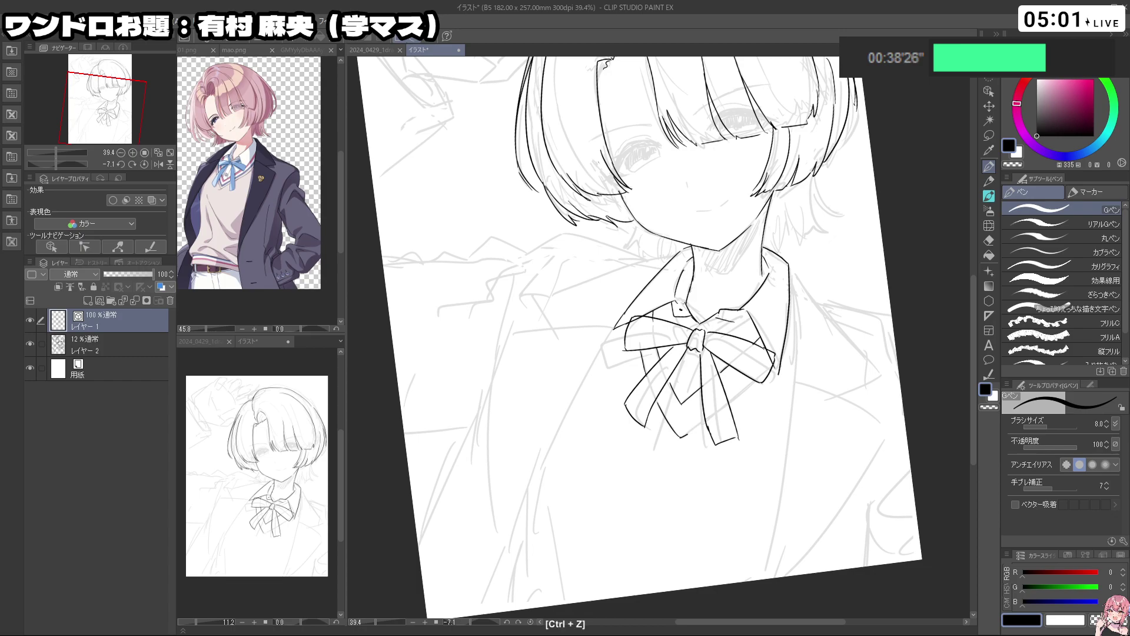
Ink the right side of the V neckline and the short strap line from the left collar tip to the knot
key("shift+space")
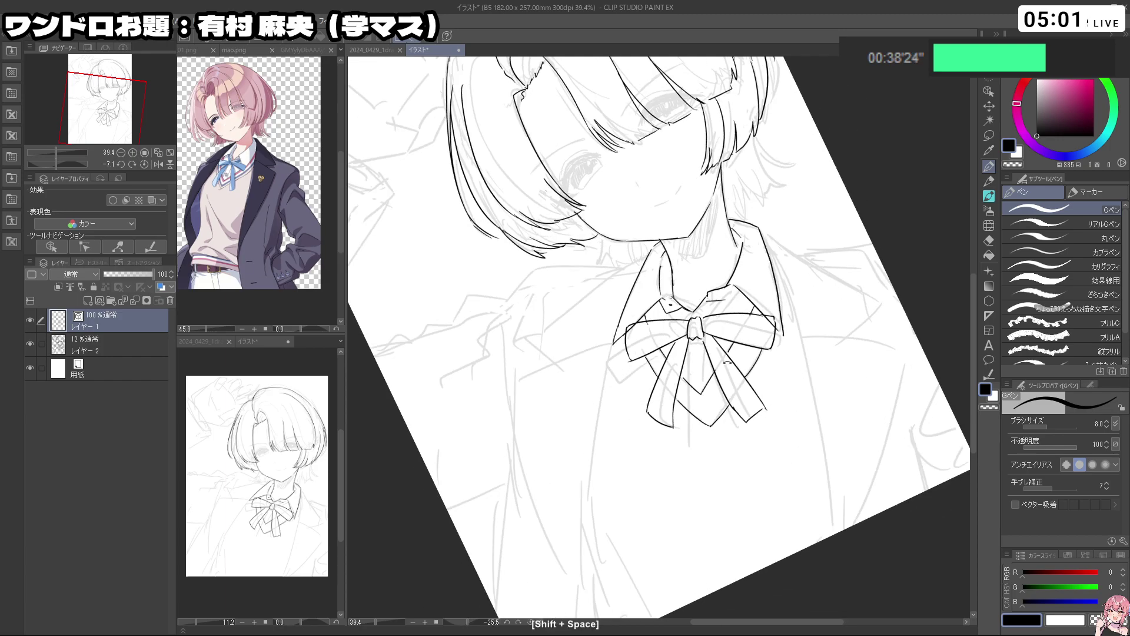
left_click_drag(742, 390, 757, 360)
scroll(683, 380, "up", 2)
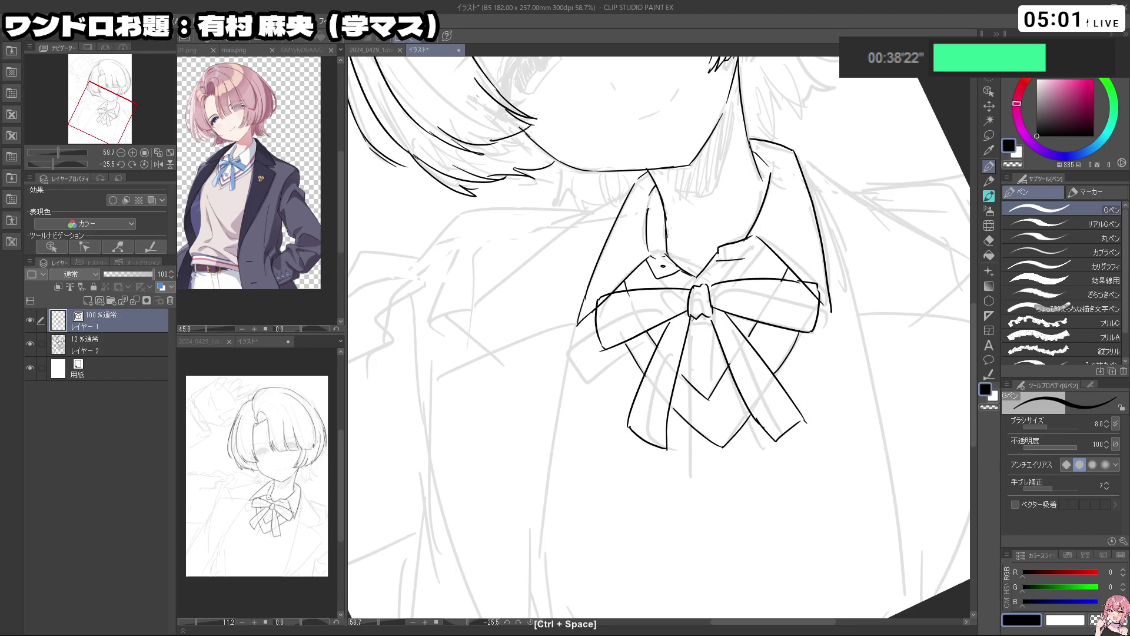
key("ctrl+z")
left_click_drag(694, 316, 689, 383)
key("ctrl+z")
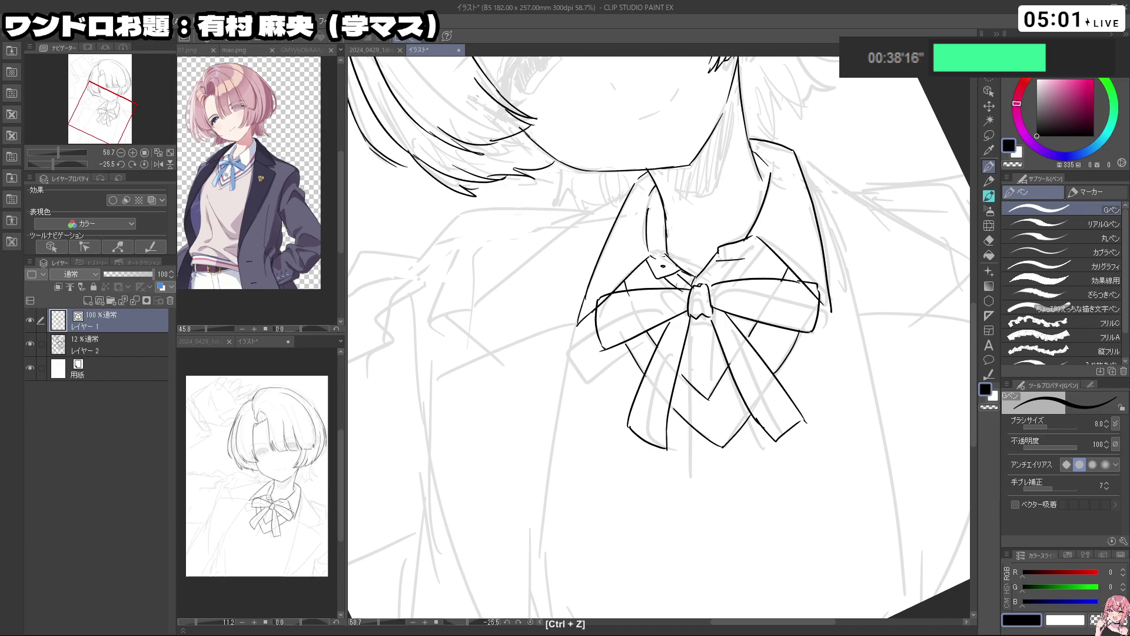
Ink the ribbon strap lines beneath the right collar flap, running diagonally down to the knot
left_click_drag(734, 259, 712, 284)
key("ctrl+z")
key("ctrl+z")
left_click_drag(760, 245, 711, 282)
key("ctrl+z")
left_click_drag(776, 252, 729, 283)
key("ctrl+z")
Ink the shirt placket edges below the knot, between the two ribbon tails
left_click_drag(687, 328, 694, 388)
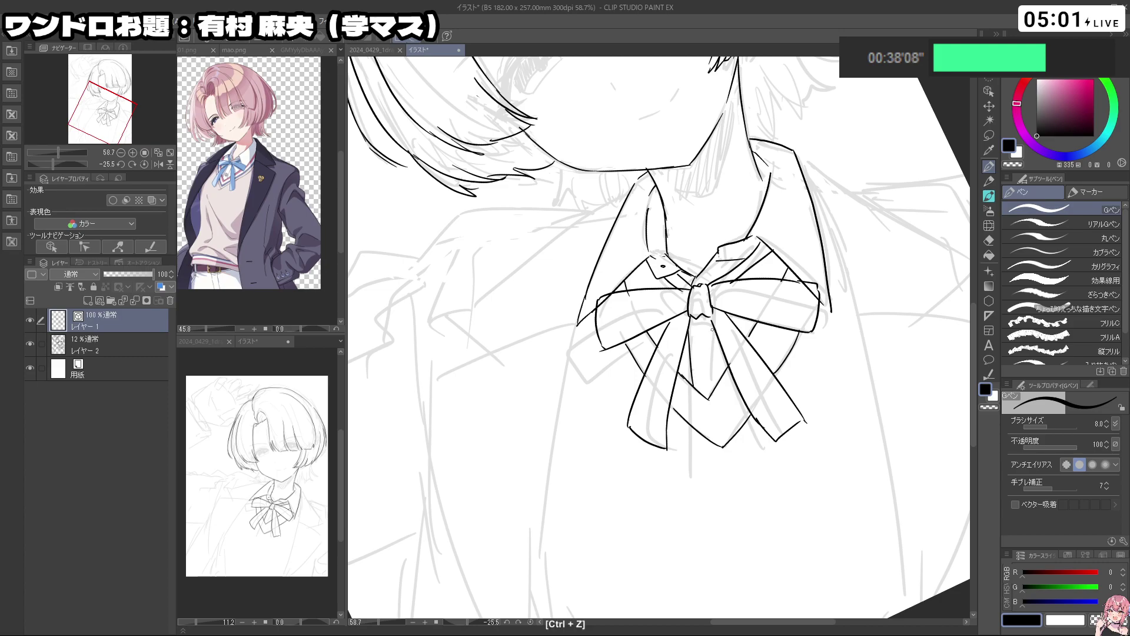
mouse_move(711, 321)
left_mouse_down()
mouse_move(717, 379)
mouse_move(765, 424)
mouse_move(703, 399)
left_mouse_up()
left_click_drag(653, 500, 609, 507)
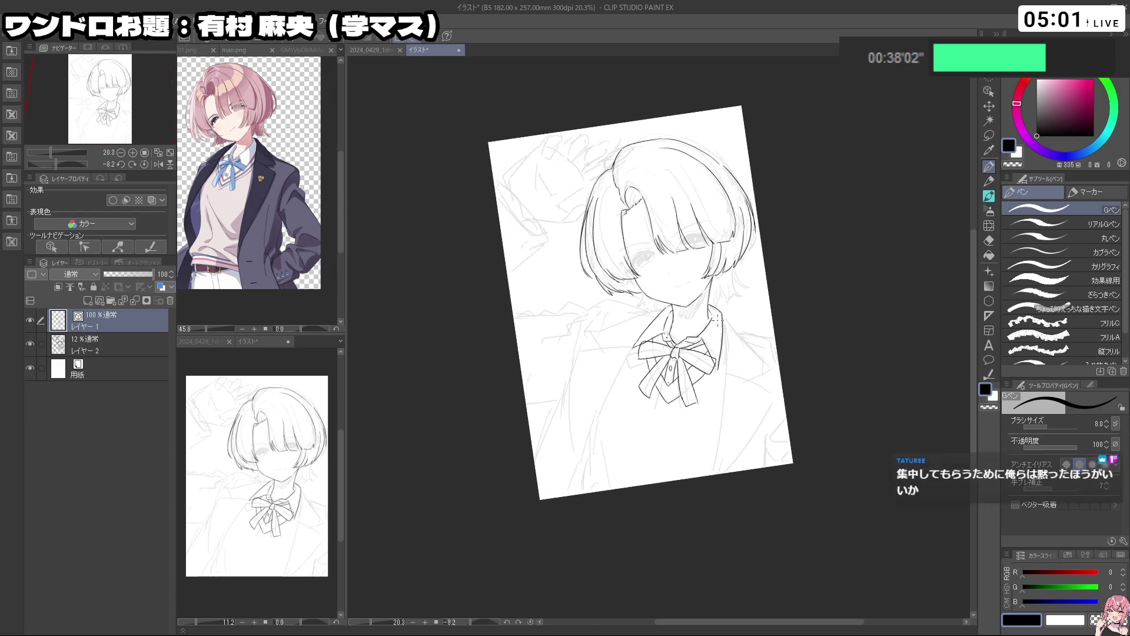
Ink the right side of the jacket collar and the long front edge running down the chest
key("ctrl+z")
mouse_move(737, 333)
left_mouse_down()
mouse_move(769, 369)
mouse_move(758, 375)
mouse_move(727, 342)
mouse_move(707, 475)
left_mouse_up()
key("ctrl+z")
key("ctrl+z")
key("ctrl+z")
Ink the upper and outer edges of the right jacket lapel down to the page border
key("shift+space")
left_click_drag(661, 297, 687, 306)
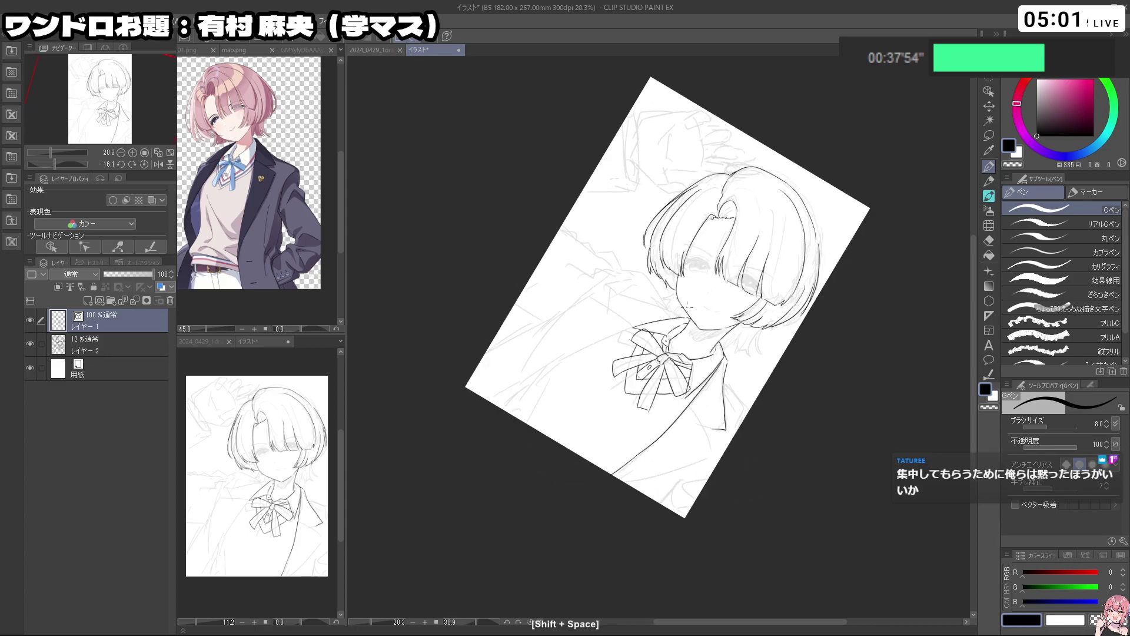
key("ctrl+z")
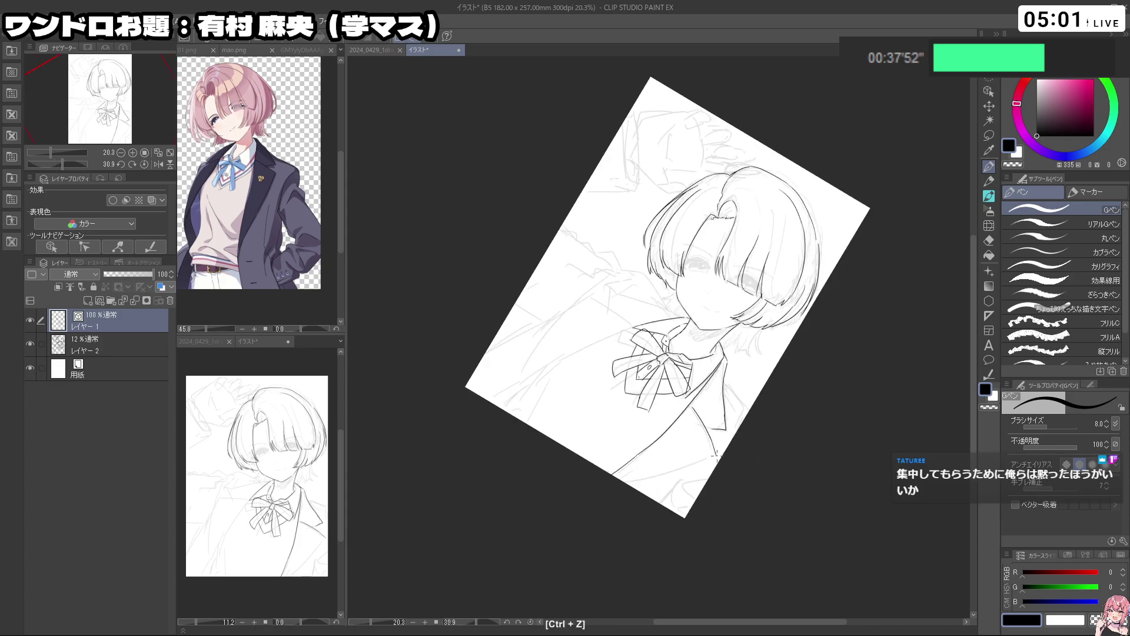
key("shift+space")
left_click_drag(717, 455, 813, 372)
Ink the left side of the jacket collar with its notch and the top edge of the left lapel
key("shift+space")
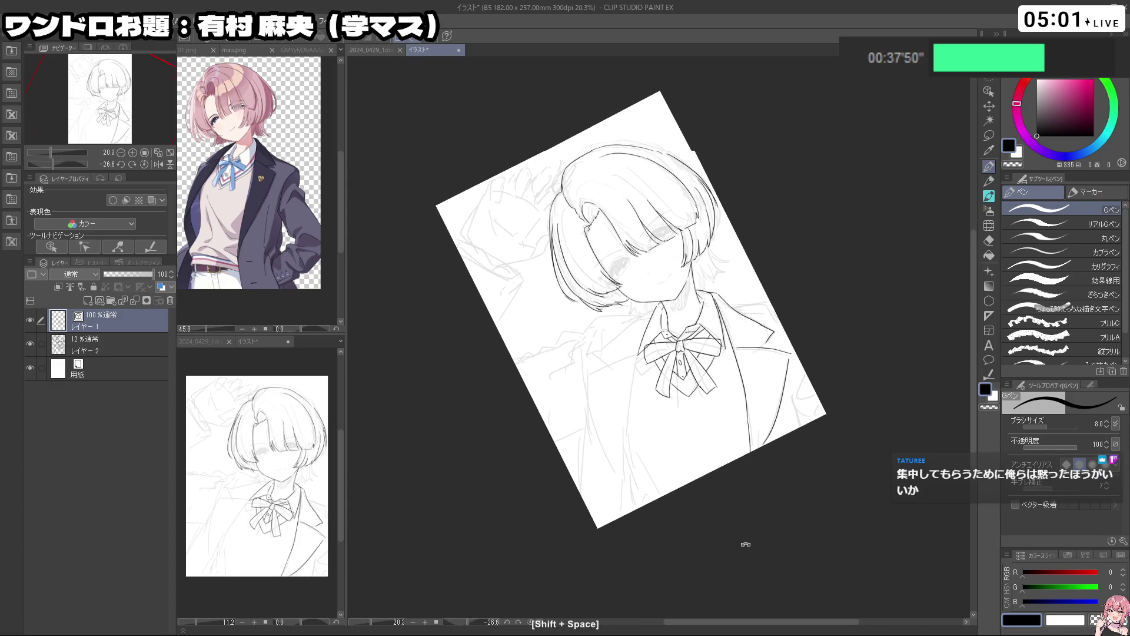
left_click_drag(744, 537, 697, 355)
key("ctrl+z")
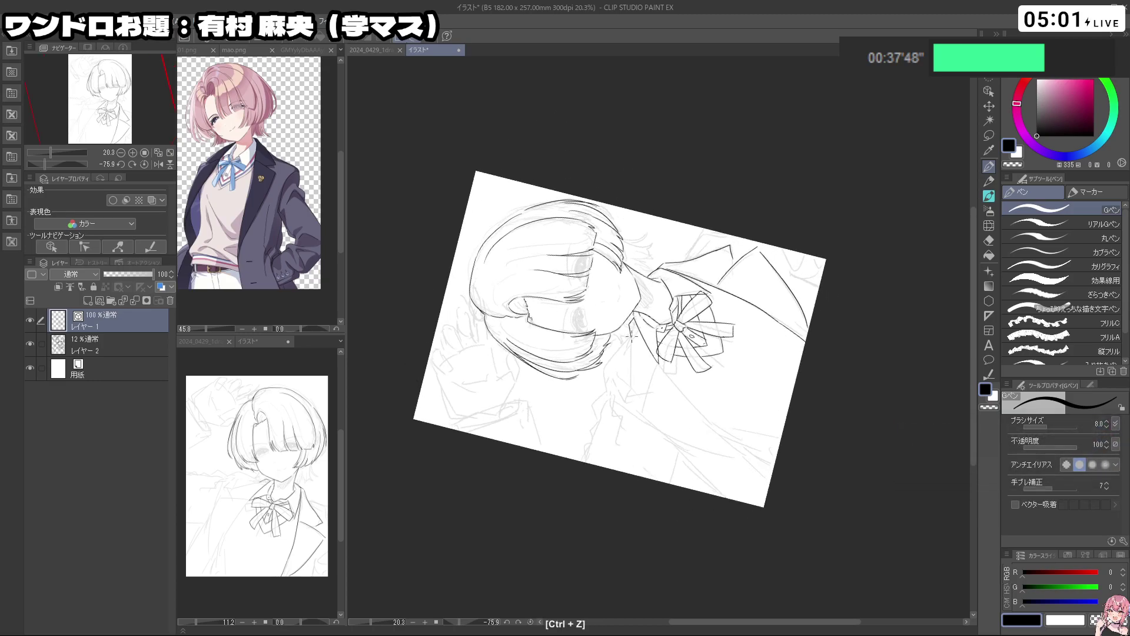
left_click_drag(630, 346, 625, 387)
key("ctrl+z")
mouse_move(633, 318)
left_mouse_down()
mouse_move(627, 370)
mouse_move(640, 408)
left_mouse_up()
key("ctrl+z")
left_click_drag(658, 370, 642, 415)
key("ctrl+z")
mouse_move(642, 416)
left_mouse_down()
mouse_move(666, 430)
mouse_move(597, 419)
left_mouse_up()
left_click_drag(632, 471, 642, 472)
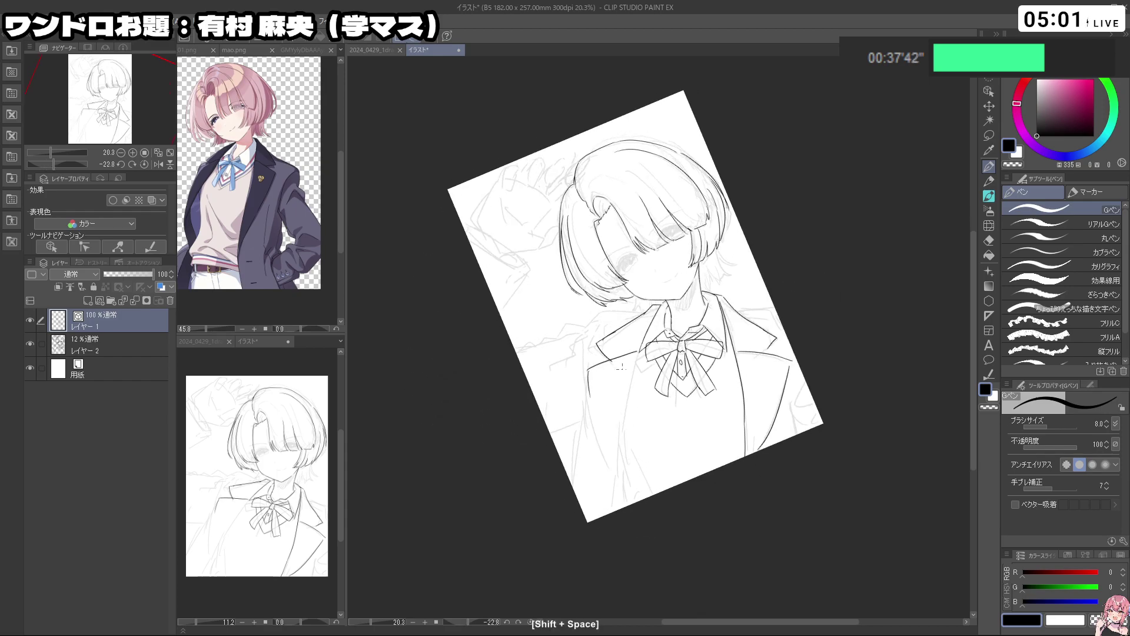
Ink the outer edge and the long front edge of the left jacket lapel down to the page bottom
left_click_drag(638, 353, 619, 498)
key("ctrl+z")
mouse_move(591, 394)
left_mouse_down()
mouse_move(615, 512)
mouse_move(778, 459)
mouse_move(711, 515)
mouse_move(618, 472)
left_mouse_up()
key("ctrl+z")
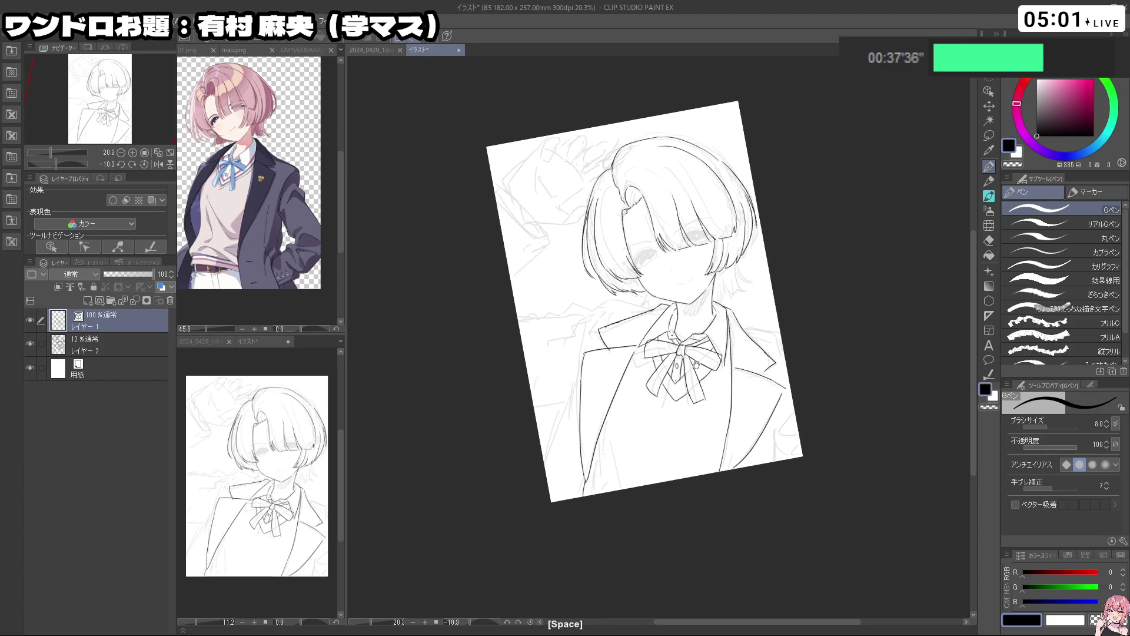
Erase the overlapping line ends around the ribbon and collars using the transparent drawing colour
left_click_drag(660, 341, 700, 343)
key("c")
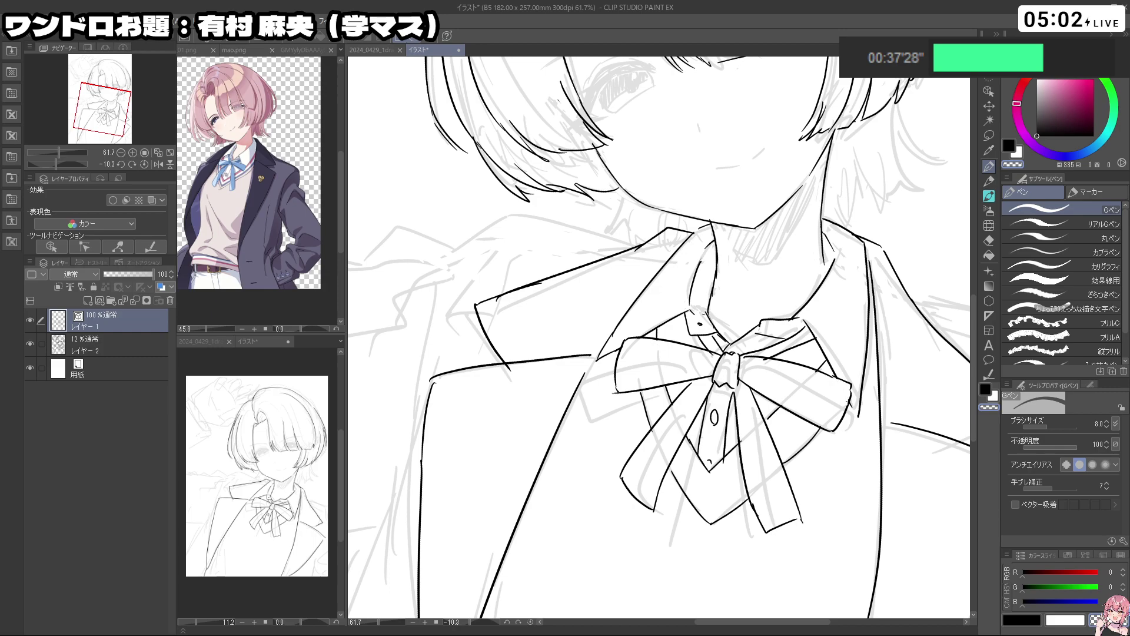
left_click_drag(877, 412, 906, 426)
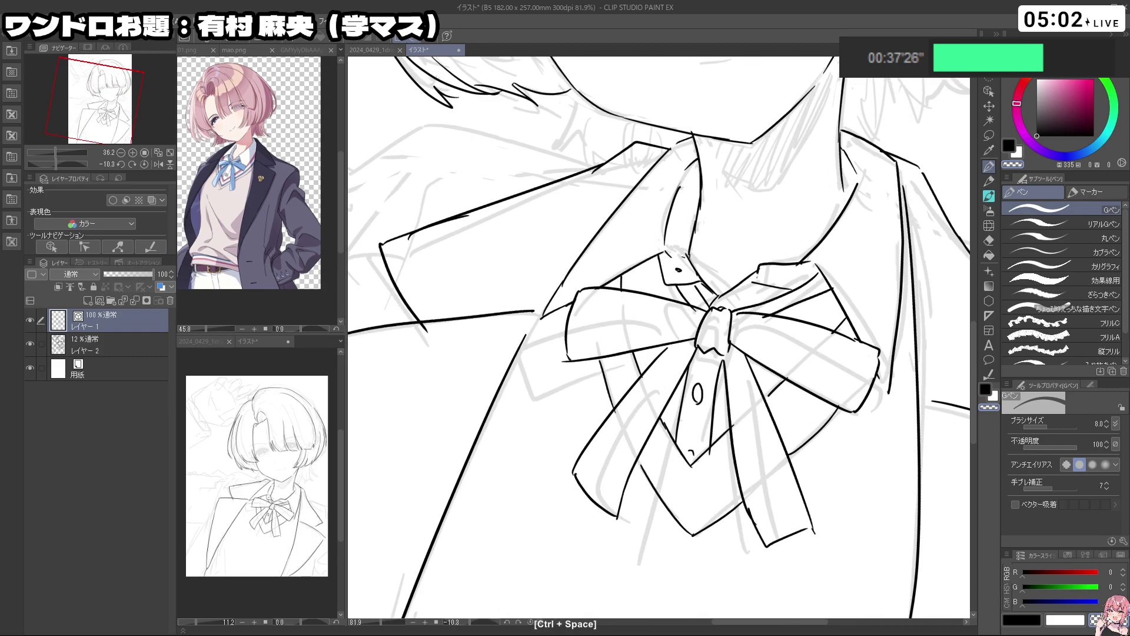
left_click_drag(779, 411, 790, 349)
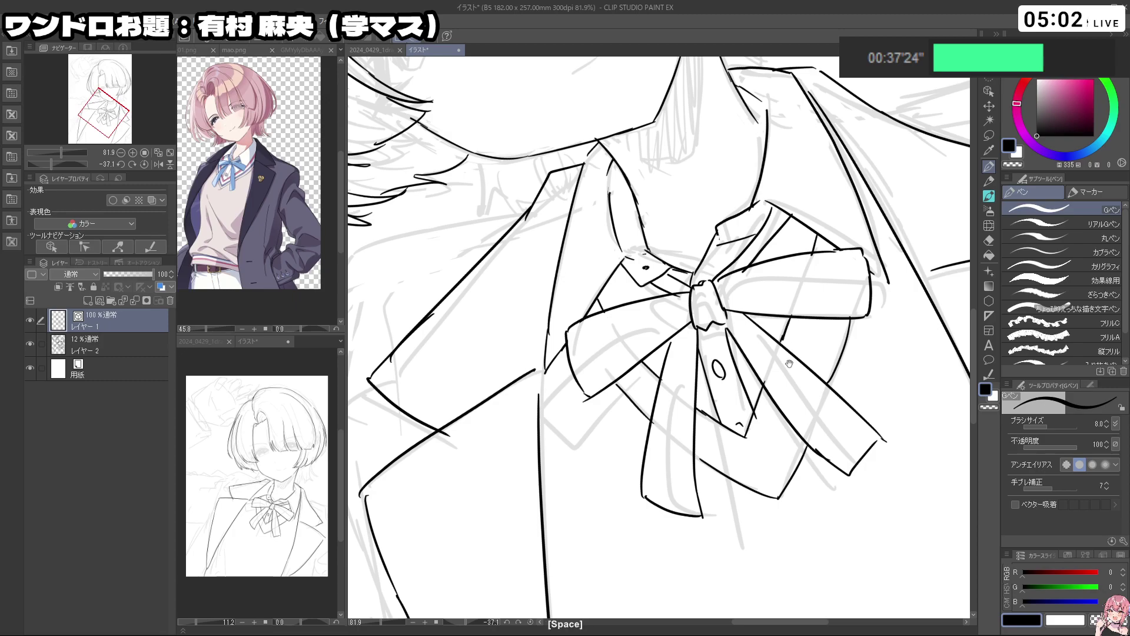
Ink the outer outline of the hair around the crown and along the right side of the head
scroll(765, 412, "down", 5)
left_click_drag(761, 418, 801, 268)
key("ctrl+z")
mouse_move(514, 352)
left_mouse_down()
mouse_move(524, 415)
mouse_move(562, 451)
mouse_move(595, 443)
mouse_move(653, 482)
mouse_move(724, 507)
mouse_move(764, 487)
mouse_move(786, 448)
mouse_move(684, 169)
left_mouse_up()
key("ctrl+z")
key("ctrl+z")
key("ctrl+z")
key("shift+space")
key("ctrl+z")
key("ctrl+space")
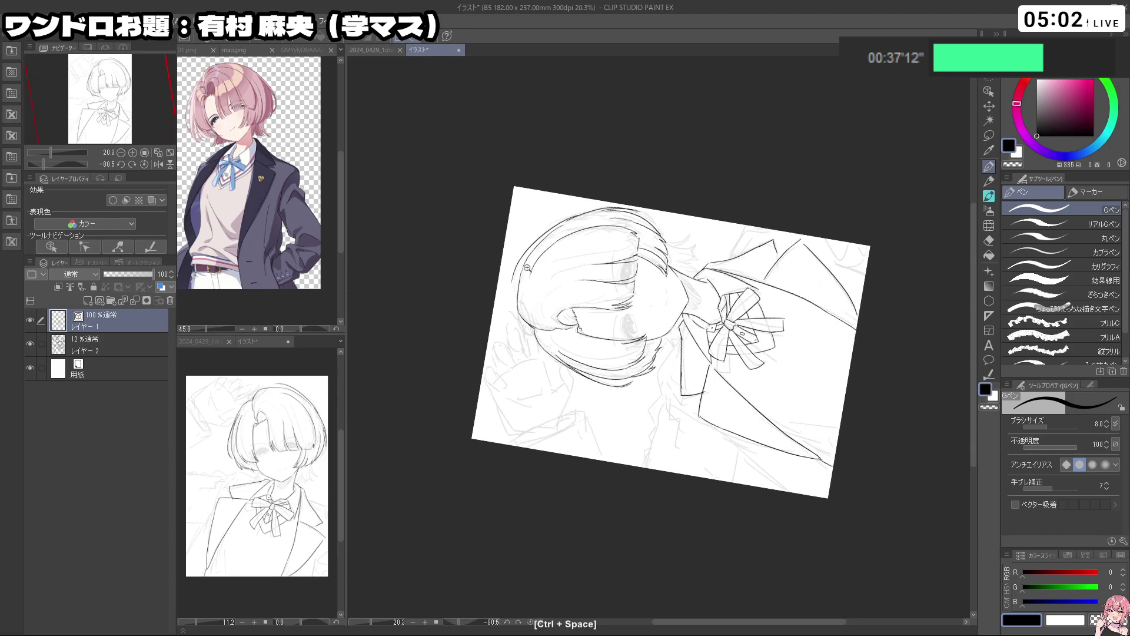
left_click_drag(530, 270, 574, 279)
key("ctrl+z")
key("shift+space")
mouse_move(665, 511)
left_mouse_down()
mouse_move(752, 480)
mouse_move(824, 408)
left_mouse_up()
mouse_move(504, 320)
left_mouse_down()
mouse_move(517, 408)
mouse_move(505, 322)
mouse_move(538, 439)
left_mouse_up()
key("ctrl+z")
key("ctrl+z")
mouse_move(503, 328)
left_mouse_down()
mouse_move(539, 439)
mouse_move(566, 456)
mouse_move(745, 447)
left_mouse_up()
key("ctrl+z")
key("shift+space")
key("ctrl+z")
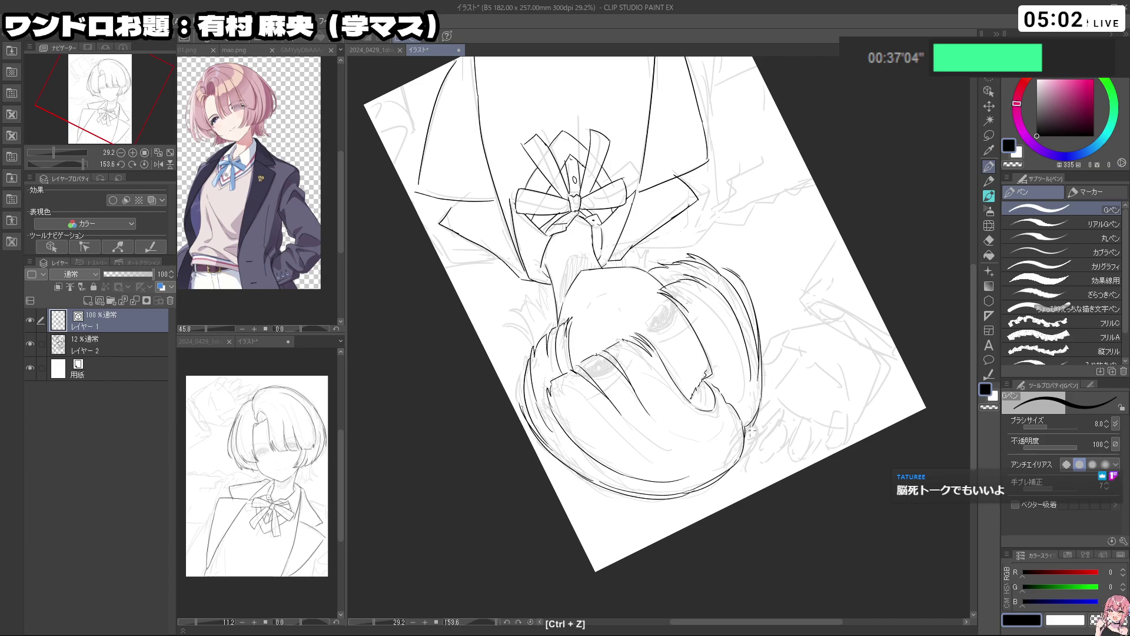
Ink long strand lines inside the left side section of the hair
key("shift+space")
left_click_drag(594, 460, 786, 229)
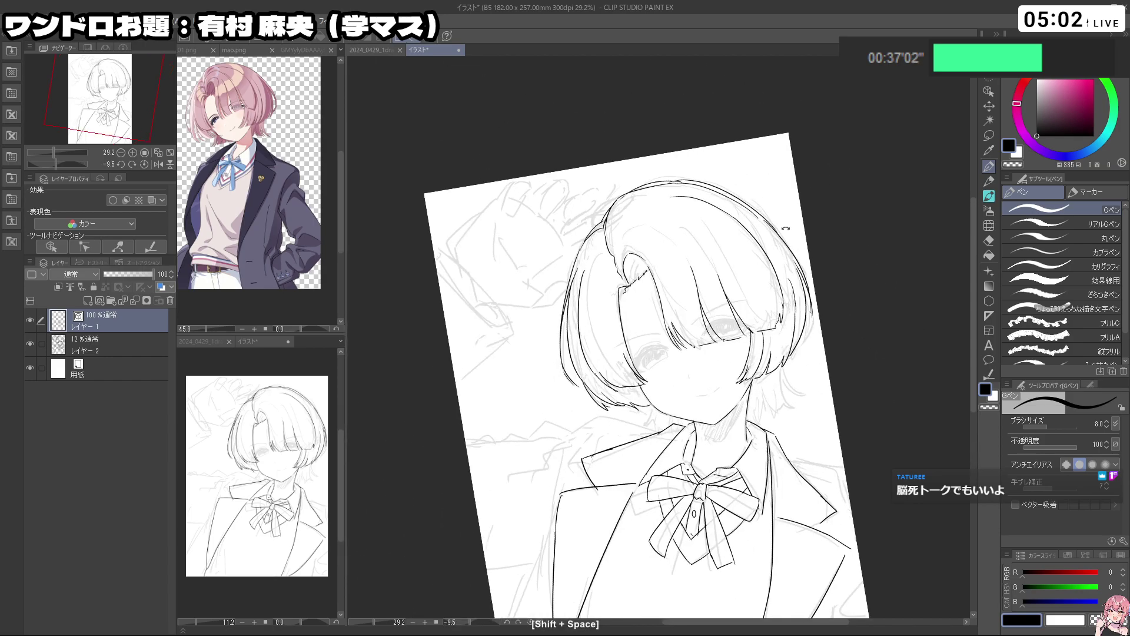
left_click_drag(593, 279, 591, 314)
key("ctrl+z")
mouse_move(601, 253)
left_mouse_down()
mouse_move(590, 312)
mouse_move(643, 384)
left_mouse_up()
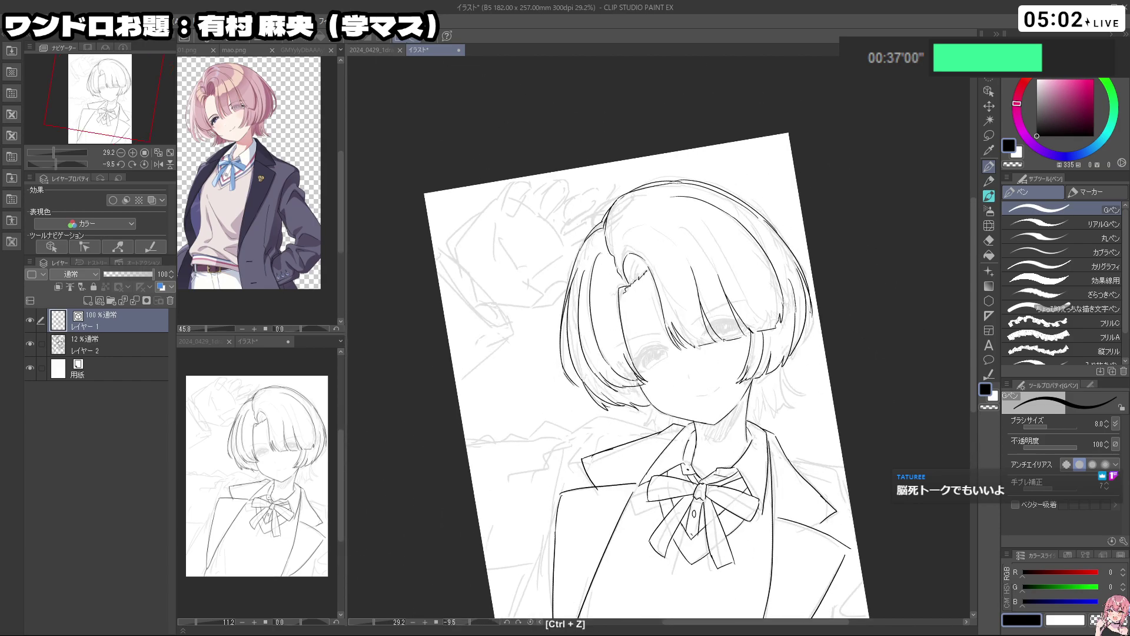
Ink strand lines sweeping from the parting at the crown down into the bangs
mouse_move(655, 214)
left_mouse_down()
mouse_move(696, 233)
mouse_move(747, 293)
mouse_move(742, 271)
mouse_move(770, 327)
mouse_move(745, 281)
mouse_move(695, 268)
left_mouse_up()
key("ctrl+z")
key("ctrl+z")
key("ctrl+space")
key("space")
key("ctrl+space")
left_click_drag(694, 268, 747, 265)
left_click_drag(658, 248, 673, 257)
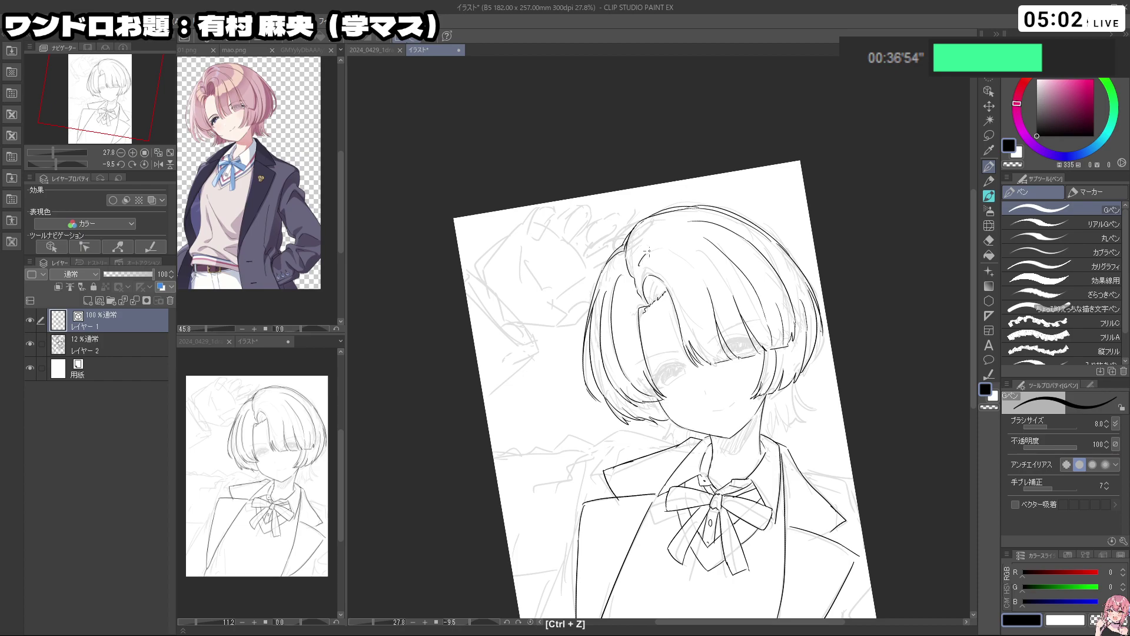
key("ctrl+z")
key("ctrl+space")
left_click_drag(760, 292, 717, 283)
key("space")
key("ctrl+space")
key("ctrl+z")
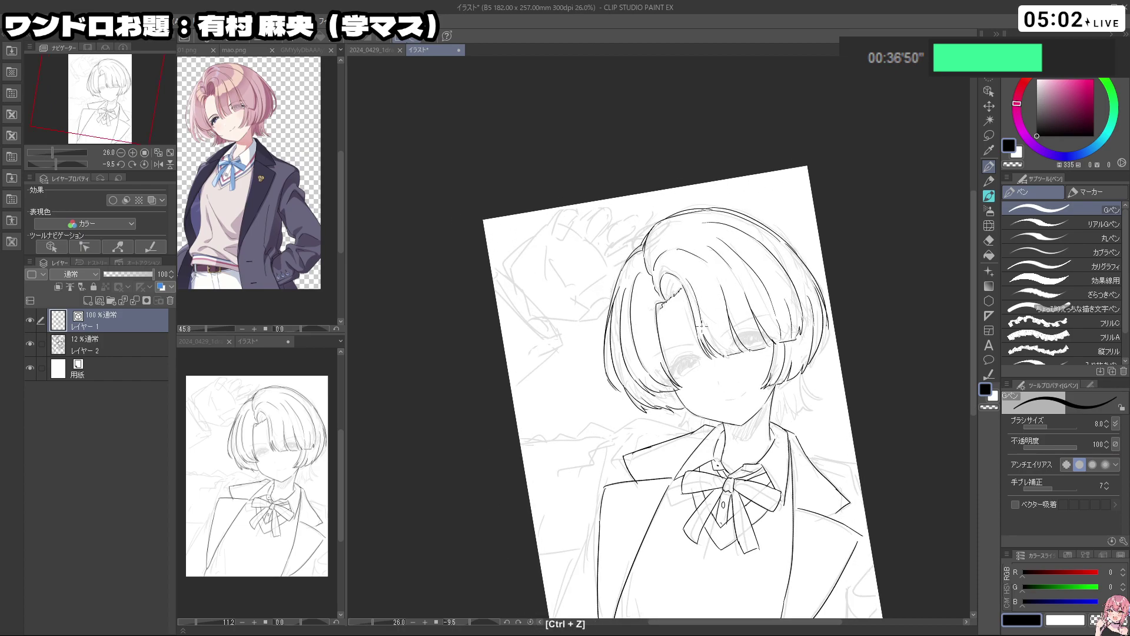
Ink the sleeve outline and folds beside the right lapel at the page edge
key("ctrl+space")
key("space")
left_click_drag(751, 325, 727, 343)
key("ctrl+space")
key("ctrl+z")
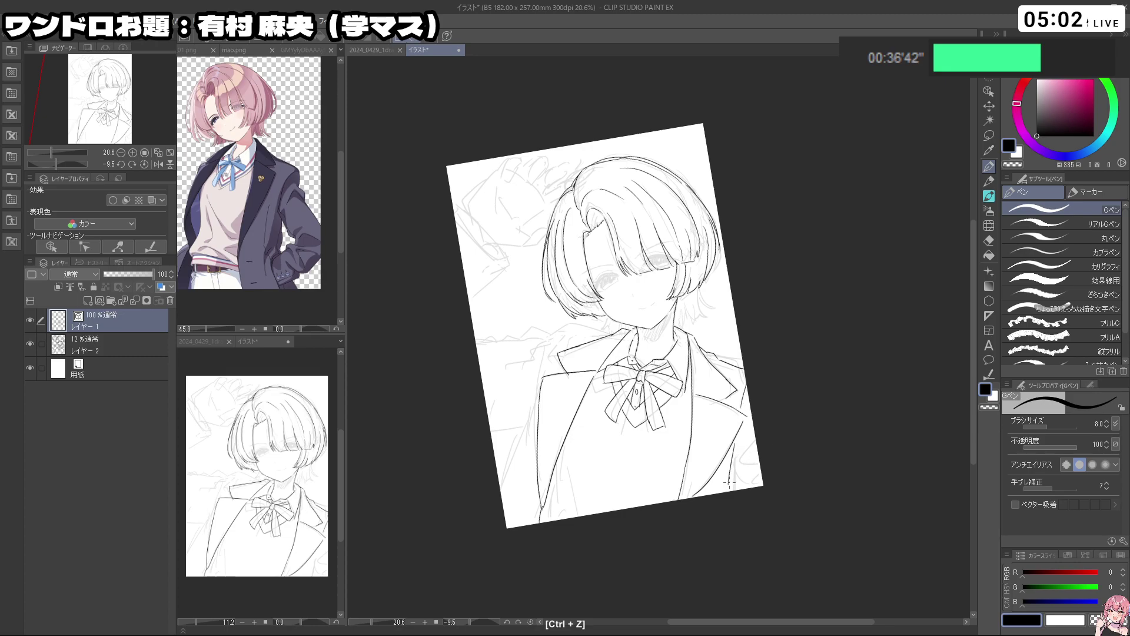
mouse_move(755, 432)
left_mouse_down()
mouse_move(760, 460)
mouse_move(787, 209)
mouse_move(755, 185)
left_mouse_up()
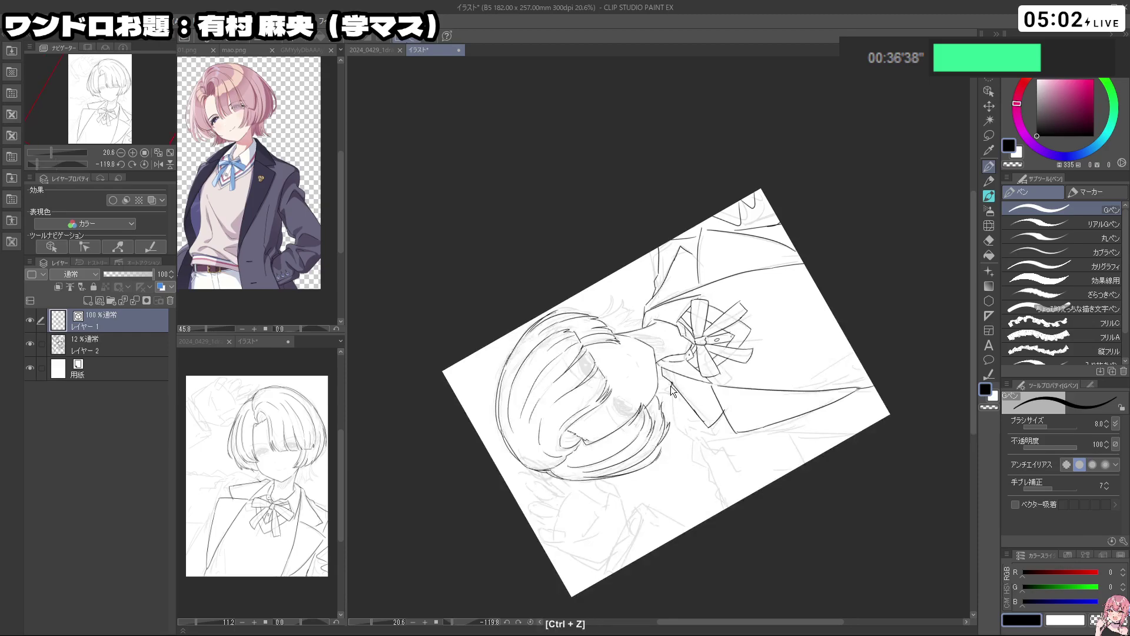
Ink the left shoulder line of the jacket with its jagged fold running outward from the collar
mouse_move(673, 393)
left_mouse_down()
mouse_move(676, 422)
mouse_move(702, 452)
left_mouse_up()
key("ctrl+z")
key("ctrl+z")
mouse_move(836, 475)
left_mouse_down()
mouse_move(650, 605)
mouse_move(573, 591)
left_mouse_up()
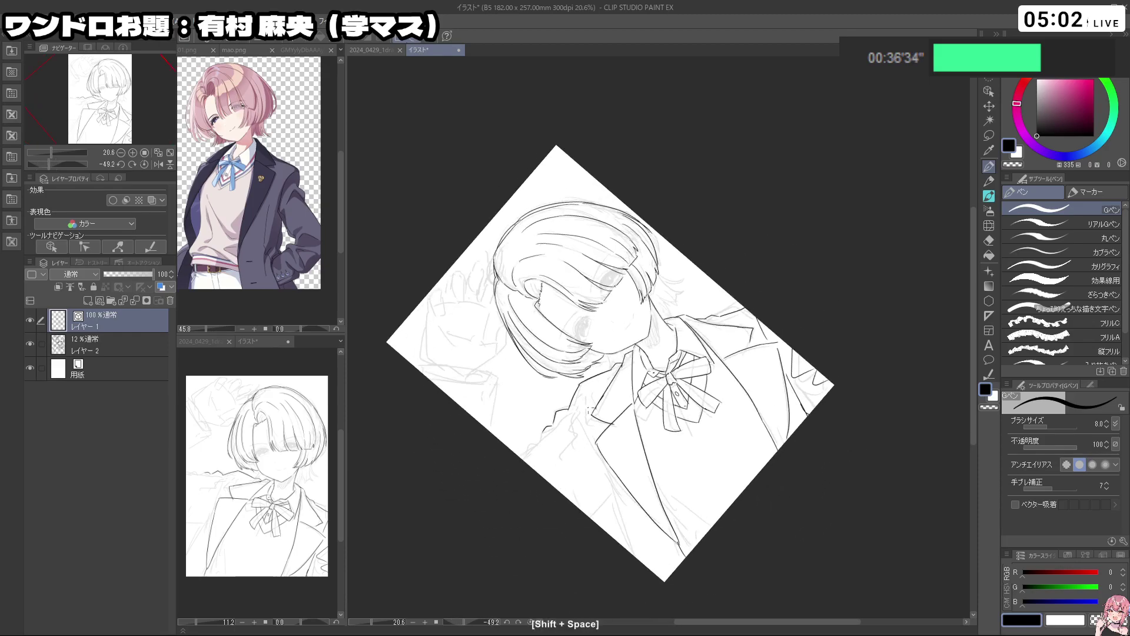
key("ctrl+z")
Ink the jacket's left side line from beside the lapel notch down to the page bottom
left_click_drag(581, 399, 597, 456)
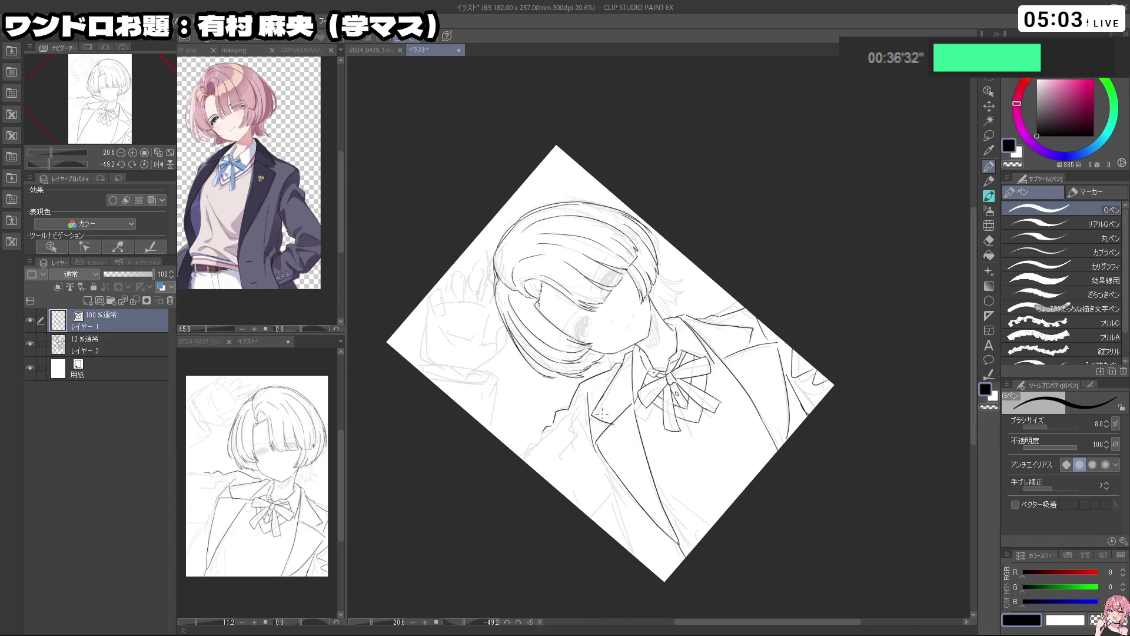
key("ctrl+z")
mouse_move(585, 391)
left_mouse_down()
mouse_move(595, 464)
mouse_move(632, 523)
left_mouse_up()
key("ctrl+z")
key("ctrl+z")
mouse_move(603, 461)
left_mouse_down()
mouse_move(629, 540)
mouse_move(628, 531)
left_mouse_up()
key("ctrl+z")
key("ctrl+z")
key("ctrl+z")
left_click_drag(607, 487, 631, 555)
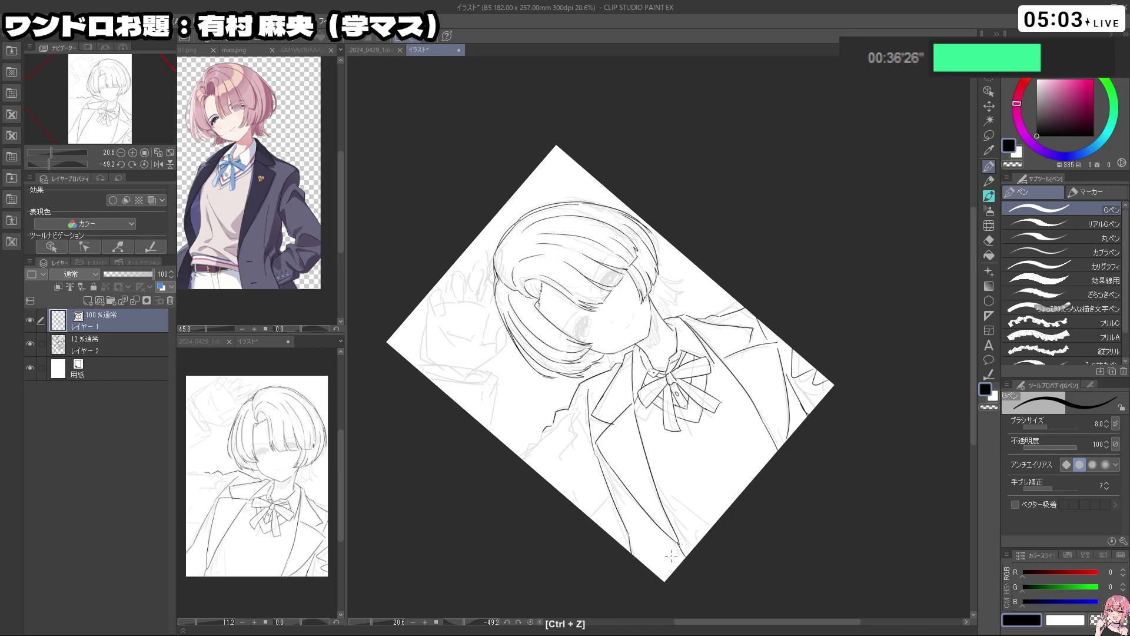
key("ctrl+z")
Ink a small rounded button shape near the bottom of the jacket's left front
left_click_drag(669, 561, 674, 559)
key("shift+space")
mouse_move(777, 469)
left_mouse_down()
mouse_move(810, 451)
mouse_move(678, 506)
left_mouse_up()
left_click_drag(586, 451, 597, 524)
key("ctrl+z")
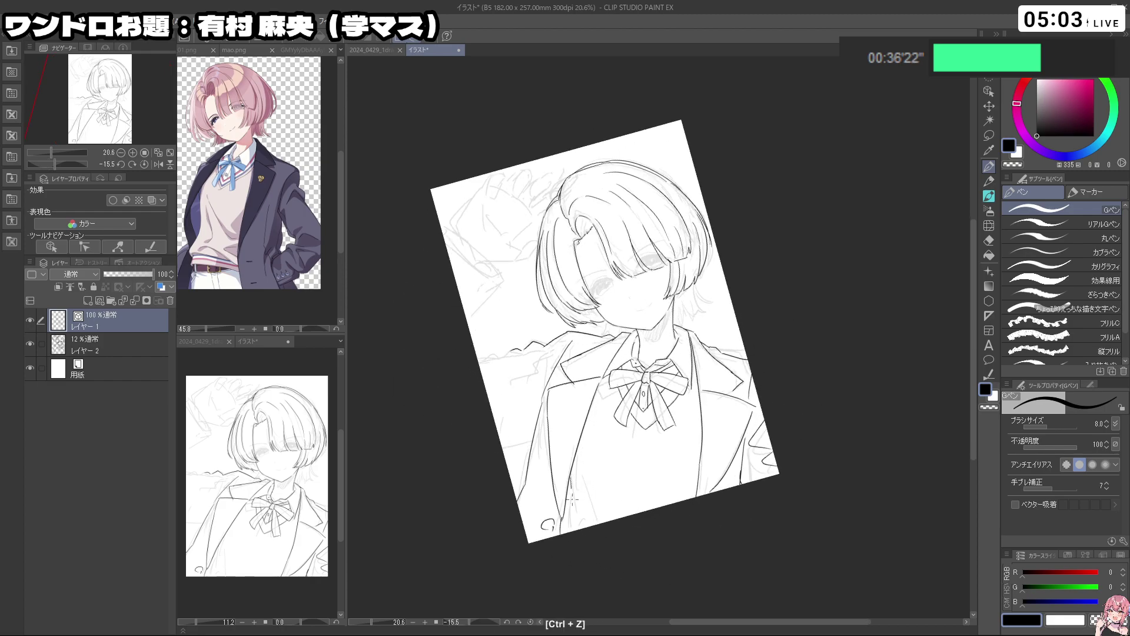
Ink the left sleeve line below the shoulder, beside the jacket's left side
key("ctrl+z")
mouse_move(567, 481)
left_mouse_down()
mouse_move(568, 523)
mouse_move(570, 510)
mouse_move(687, 542)
mouse_move(727, 515)
mouse_move(720, 480)
mouse_move(552, 417)
mouse_move(579, 481)
left_mouse_up()
key("ctrl+z")
key("ctrl+z")
key("shift+space")
key("ctrl+z")
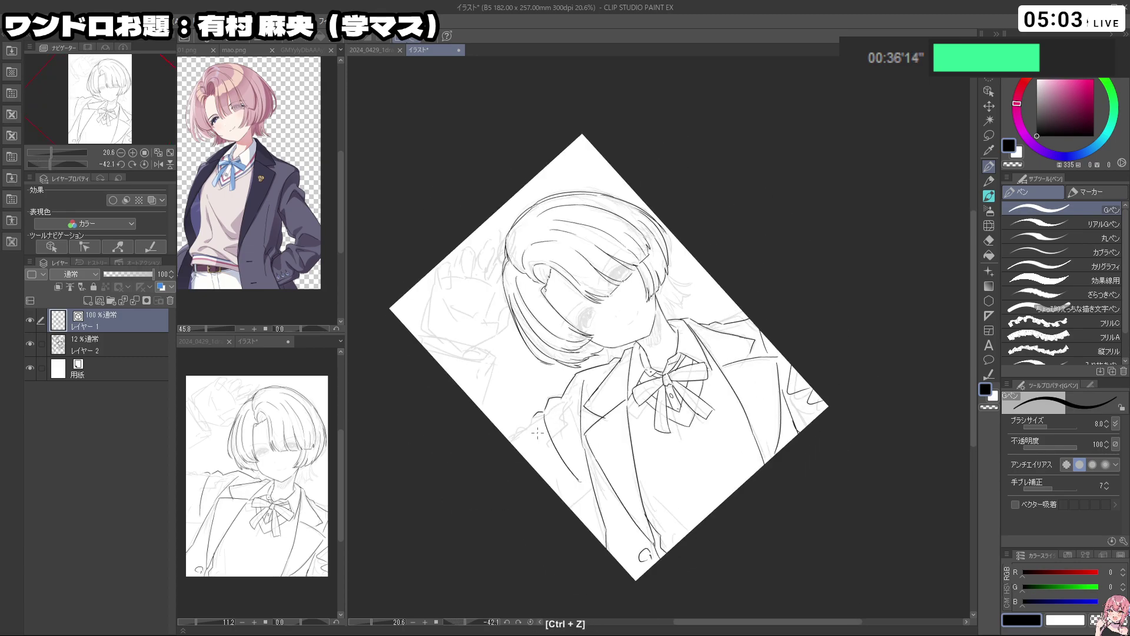
Extend the left shoulder outline to the page edge and ink fold lines across the lower left sleeve
key("ctrl+z")
mouse_move(561, 407)
left_mouse_down()
mouse_move(579, 471)
mouse_move(665, 497)
mouse_move(787, 433)
mouse_move(816, 365)
mouse_move(776, 446)
mouse_move(796, 457)
mouse_move(732, 485)
left_mouse_up()
key("shift+space")
key("ctrl+z")
key("ctrl+z")
key("ctrl+z")
mouse_move(791, 437)
left_mouse_down()
mouse_move(757, 489)
mouse_move(711, 498)
mouse_move(729, 502)
mouse_move(826, 424)
mouse_move(673, 492)
mouse_move(597, 480)
mouse_move(565, 532)
mouse_move(492, 456)
left_mouse_up()
key("ctrl+z")
key("ctrl+z")
key("ctrl+z")
key("shift+space")
Ink the cuff band of the raised arm's sleeve below the hand sketch, following the character reference
left_click(288, 265)
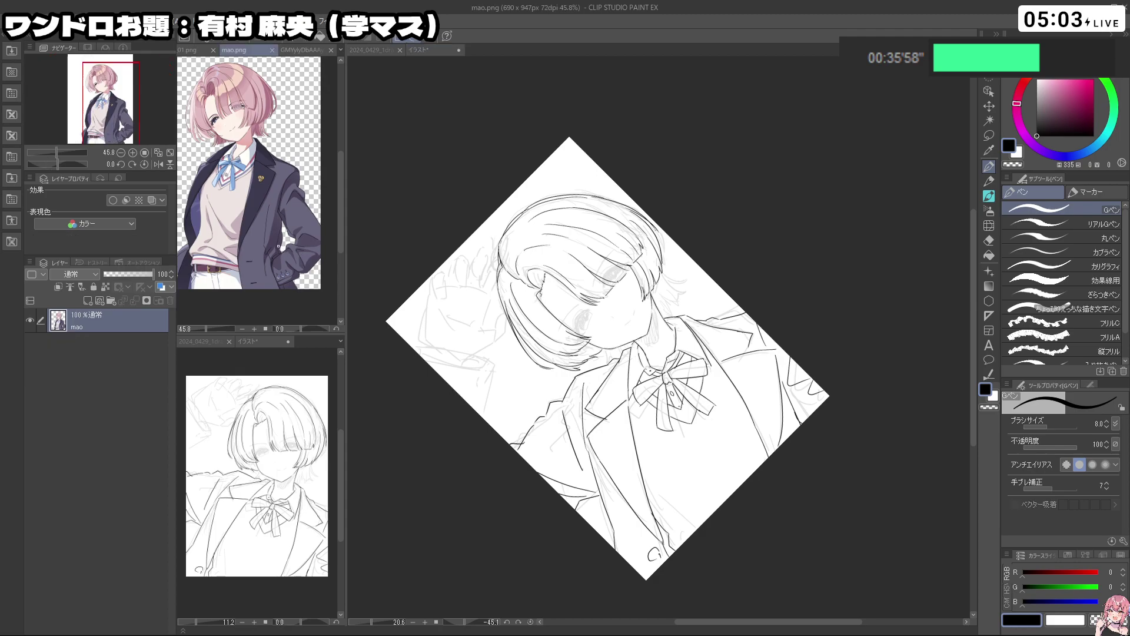
key("space")
left_click_drag(265, 274, 290, 283)
left_click(381, 141)
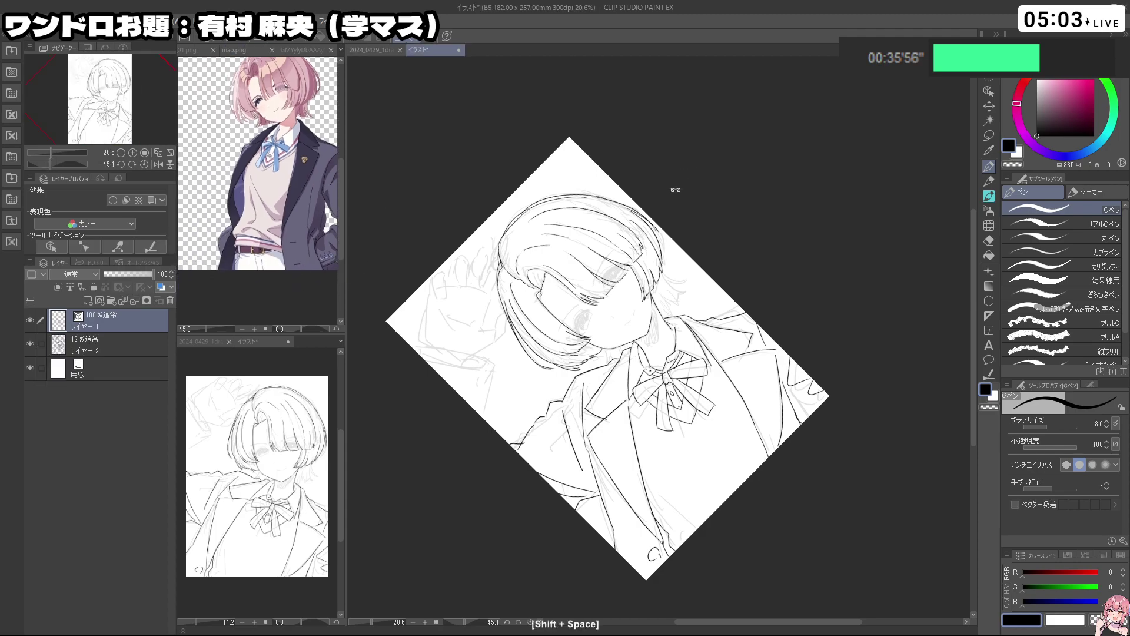
mouse_move(714, 245)
left_mouse_down()
mouse_move(726, 262)
mouse_move(712, 248)
left_mouse_up()
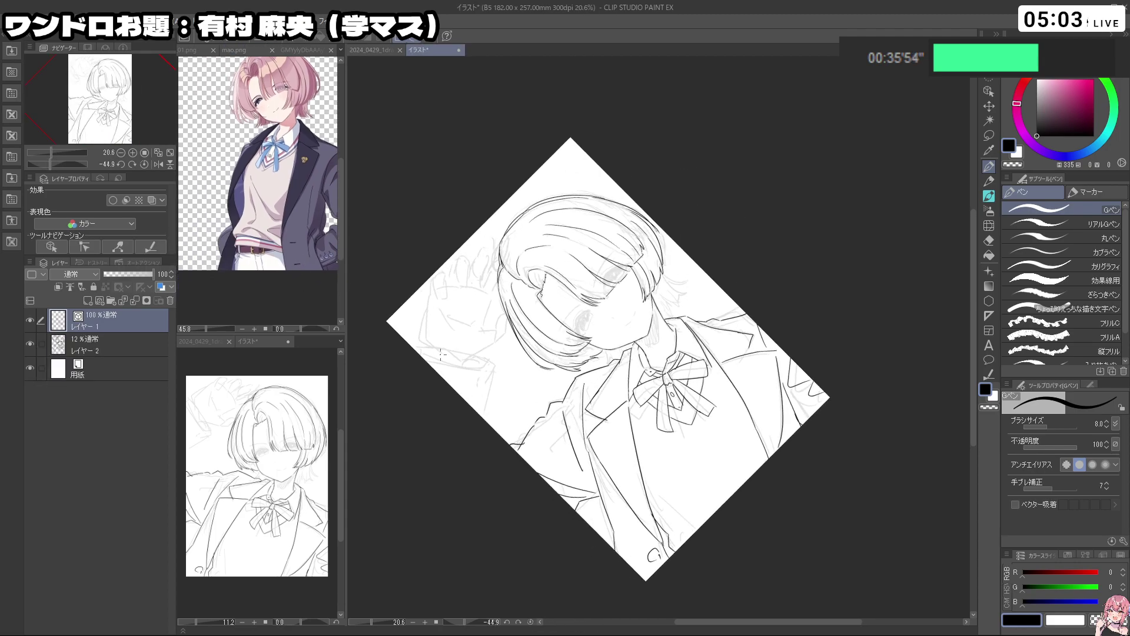
key("ctrl+z")
left_click_drag(432, 357, 504, 366)
key("ctrl+z")
key("ctrl+z")
mouse_move(429, 349)
left_mouse_down()
mouse_move(480, 367)
mouse_move(484, 356)
left_mouse_up()
key("ctrl+z")
key("ctrl+z")
key("ctrl+z")
key("ctrl+z")
key("ctrl+z")
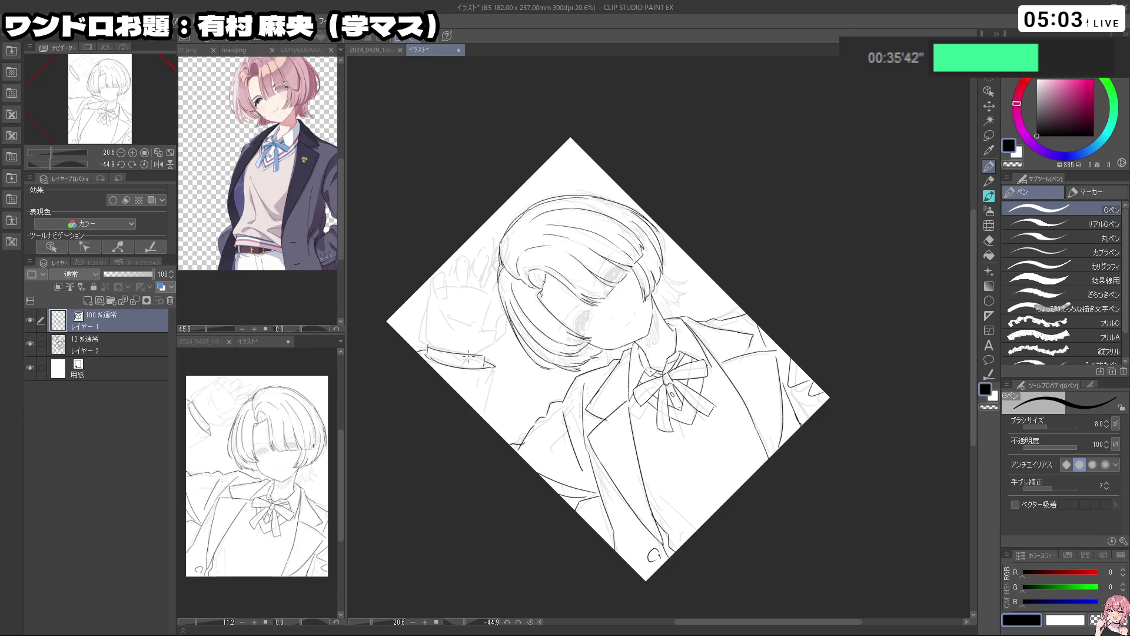
Ink the raised sleeve's jagged edge and fold from the cuff down to the page edge
key("ctrl+z")
left_click_drag(494, 366, 493, 375)
key("ctrl+z")
mouse_move(496, 402)
left_mouse_down()
mouse_move(485, 412)
mouse_move(461, 394)
mouse_move(595, 500)
mouse_move(815, 458)
mouse_move(715, 532)
mouse_move(485, 549)
mouse_move(657, 549)
mouse_move(506, 469)
left_mouse_up()
key("ctrl+z")
key("shift+space")
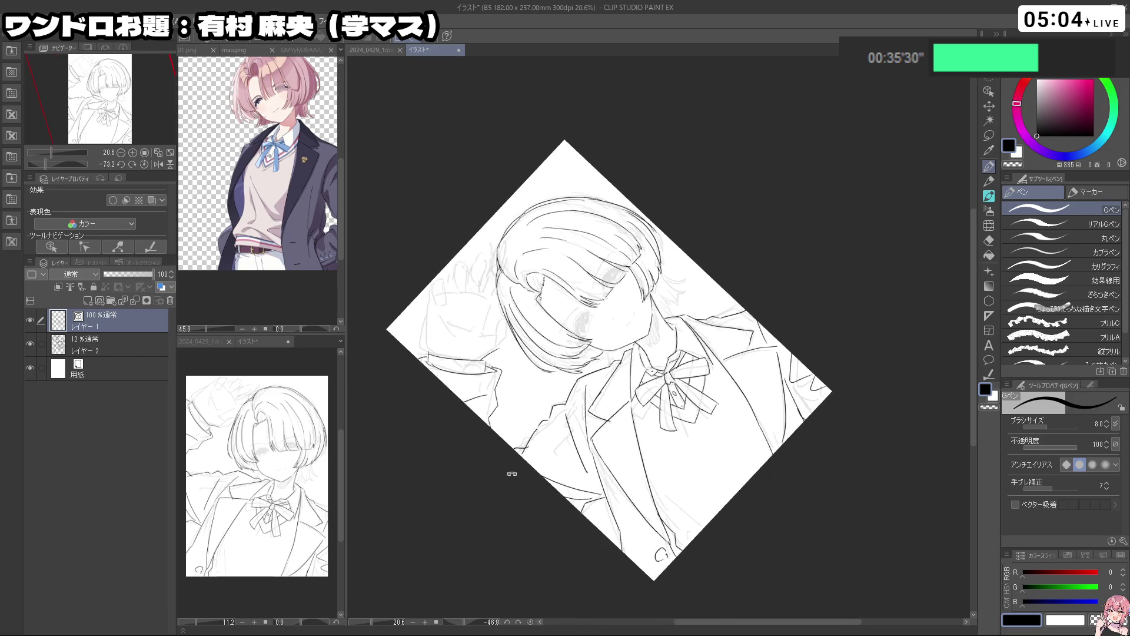
On the rough sketch layer, lasso the raised hand, adjust it with a transform above the cuff, and deselect it
key("ctrl+space")
left_click_drag(587, 298, 550, 305)
key("ctrl+space")
left_click_drag(555, 304, 596, 300)
mouse_move(513, 304)
left_mouse_down()
mouse_move(544, 346)
mouse_move(566, 347)
mouse_move(452, 334)
mouse_move(502, 163)
mouse_move(593, 152)
mouse_move(577, 276)
mouse_move(596, 276)
mouse_move(593, 318)
left_mouse_up()
scroll(543, 347, "up", 4)
left_click(115, 344)
left_click(989, 135)
left_click(546, 423)
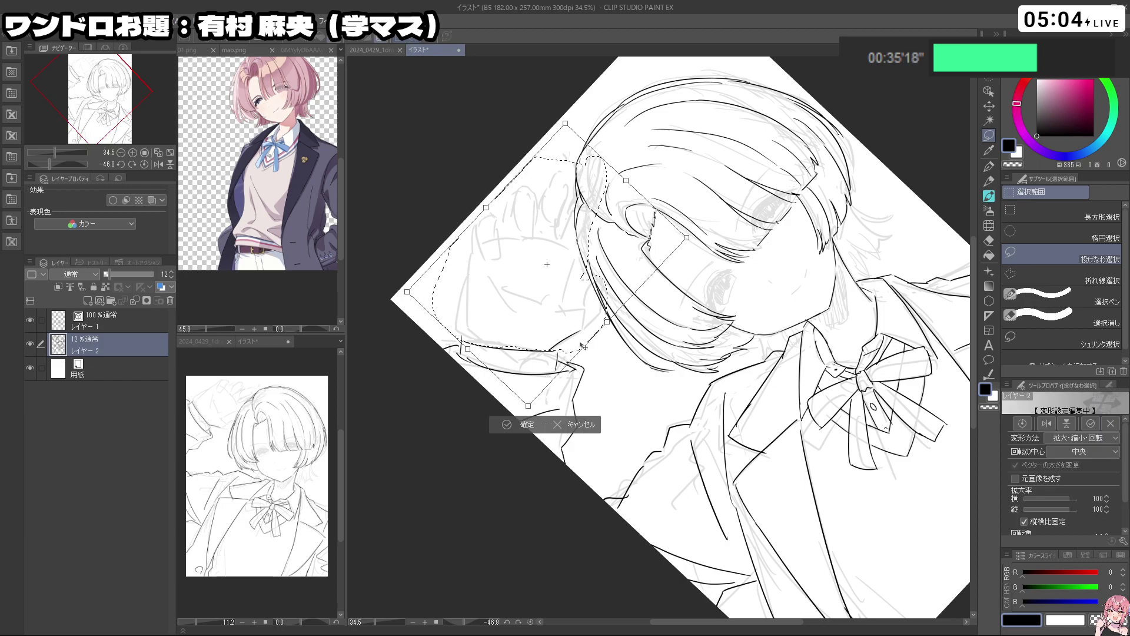
left_click(511, 423)
left_click(446, 425)
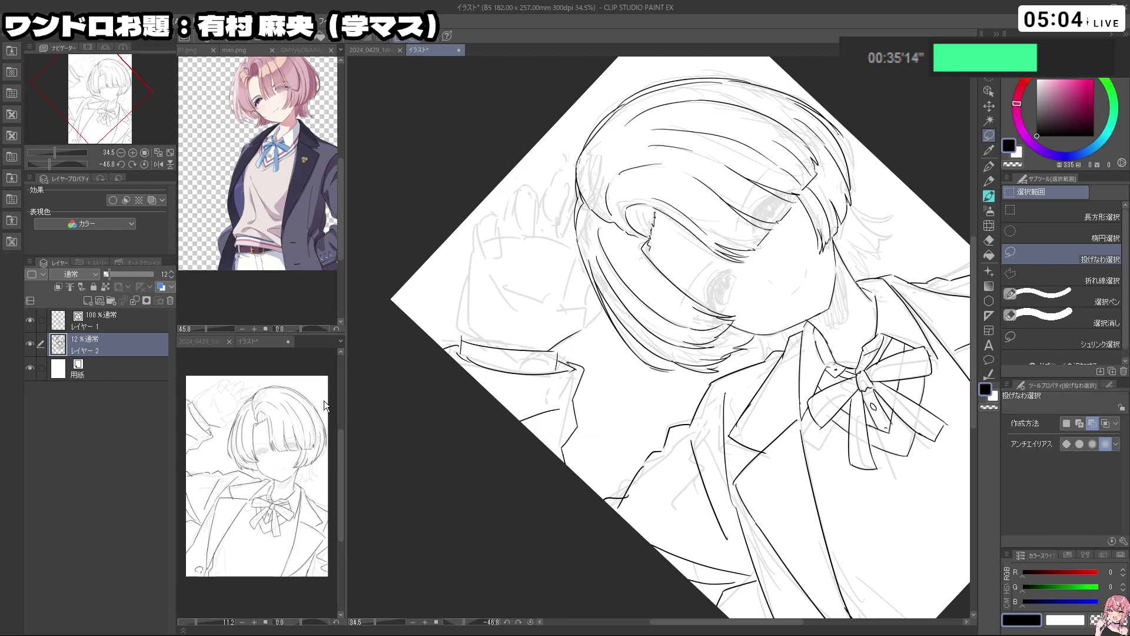
Add a new layer on top and ink the raised hand's thumb with the G-pen
left_click(100, 300)
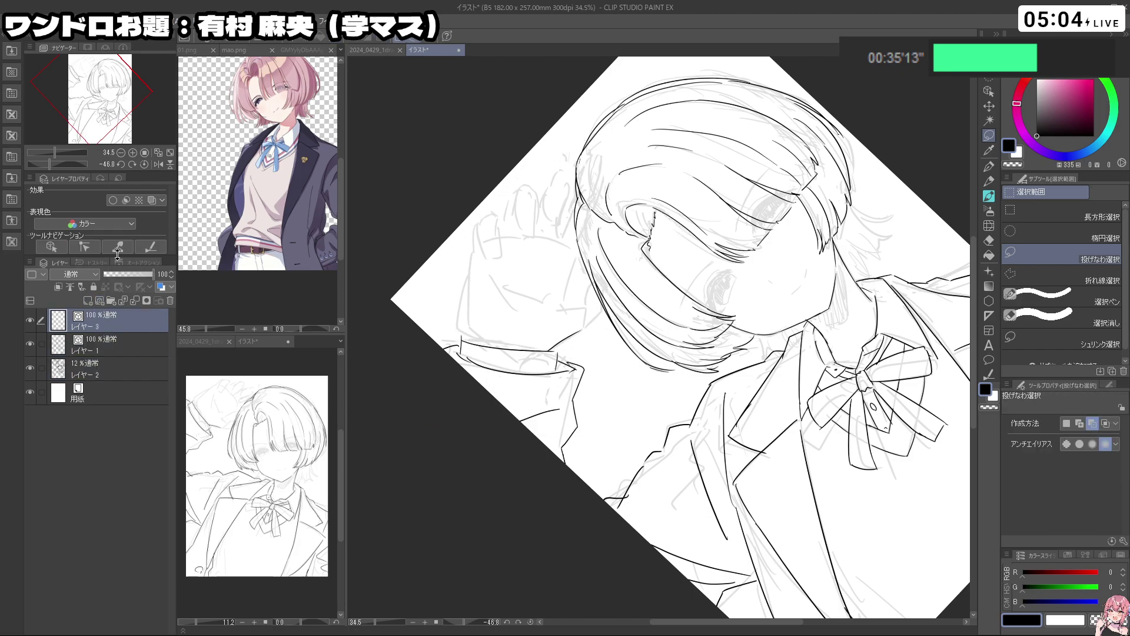
left_click(988, 168)
key("shift+space")
mouse_move(512, 343)
left_mouse_down()
mouse_move(584, 464)
mouse_move(804, 305)
mouse_move(722, 308)
mouse_move(742, 337)
left_mouse_up()
key("ctrl+z")
key("ctrl+z")
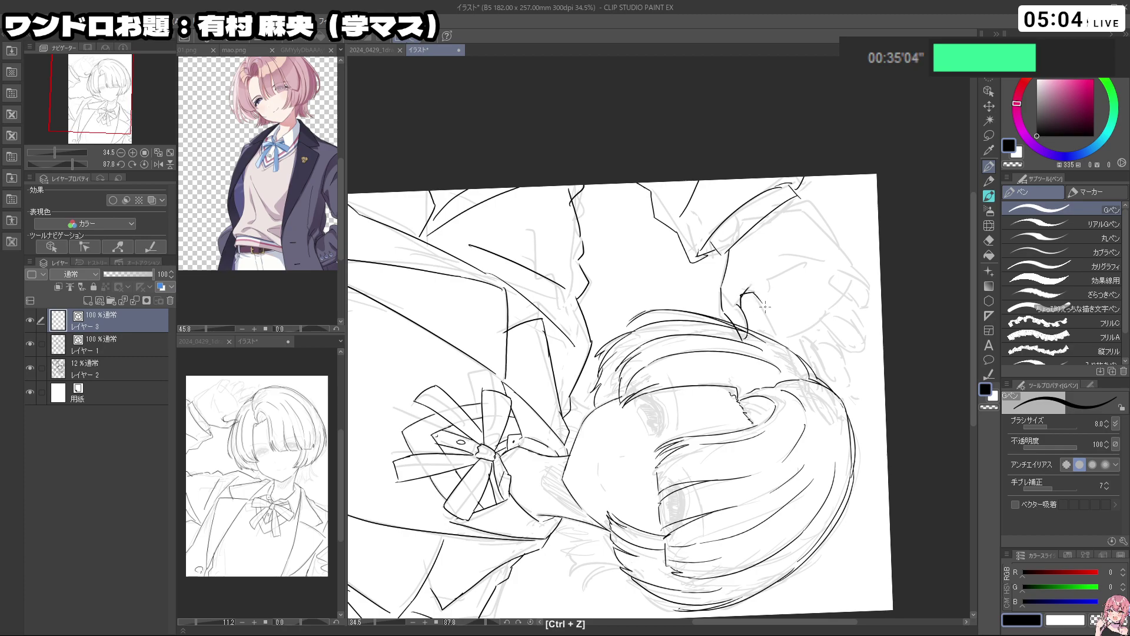
mouse_move(765, 306)
left_mouse_down()
mouse_move(686, 232)
mouse_move(706, 429)
mouse_move(734, 464)
mouse_move(775, 357)
left_mouse_up()
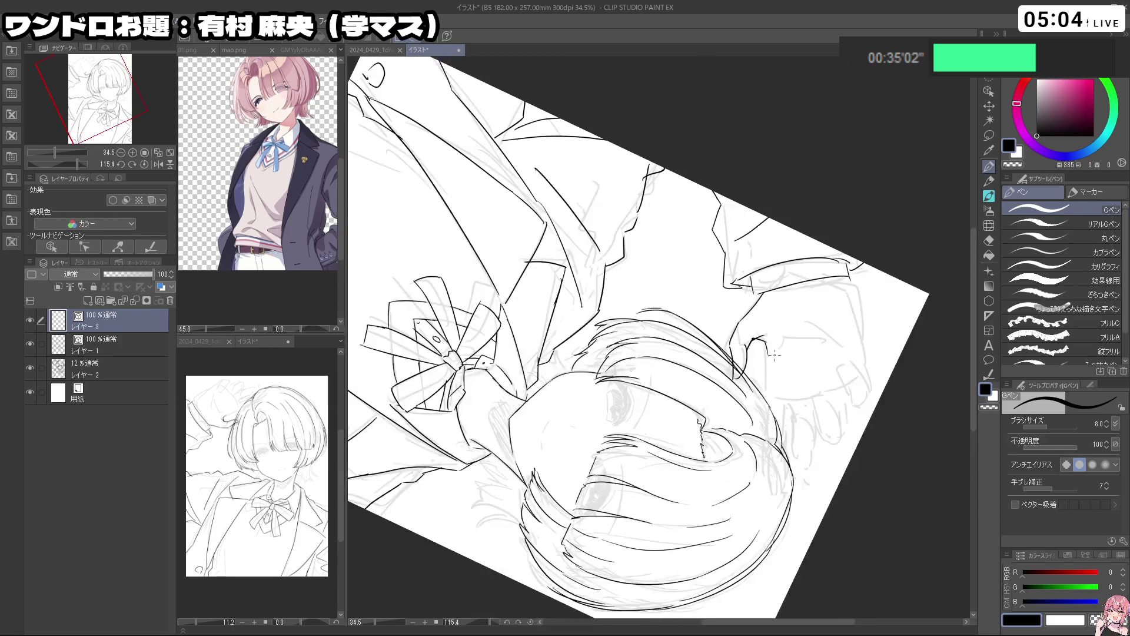
key("ctrl+z")
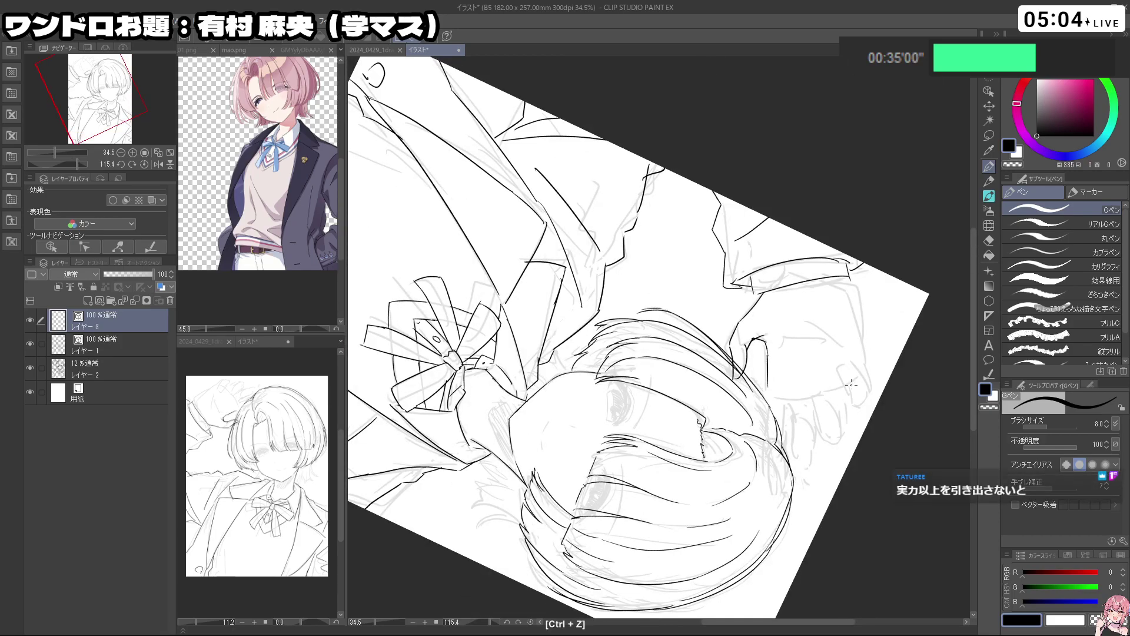
Ink the little finger's tip and inner side on the raised hand
mouse_move(853, 400)
left_mouse_down()
mouse_move(839, 360)
mouse_move(867, 395)
mouse_move(857, 406)
left_mouse_up()
key("ctrl+z")
key("ctrl+z")
key("ctrl+z")
key("ctrl+z")
key("shift+space")
mouse_move(589, 465)
left_mouse_down()
mouse_move(795, 437)
mouse_move(730, 185)
left_mouse_up()
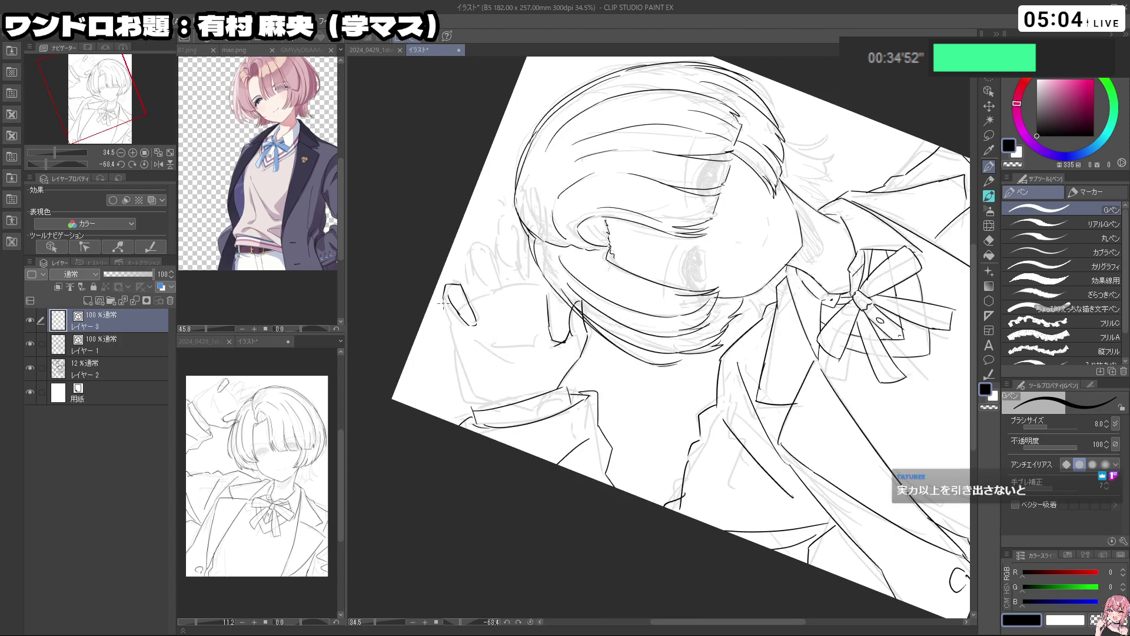
Ink the outer edge of the little finger and palm down to the wrist at the cuff
key("ctrl+z")
left_click_drag(443, 294, 467, 281)
key("ctrl+z")
key("ctrl+z")
mouse_move(444, 299)
left_mouse_down()
mouse_move(471, 383)
mouse_move(608, 520)
mouse_move(626, 520)
left_mouse_up()
key("ctrl+z")
key("shift+space")
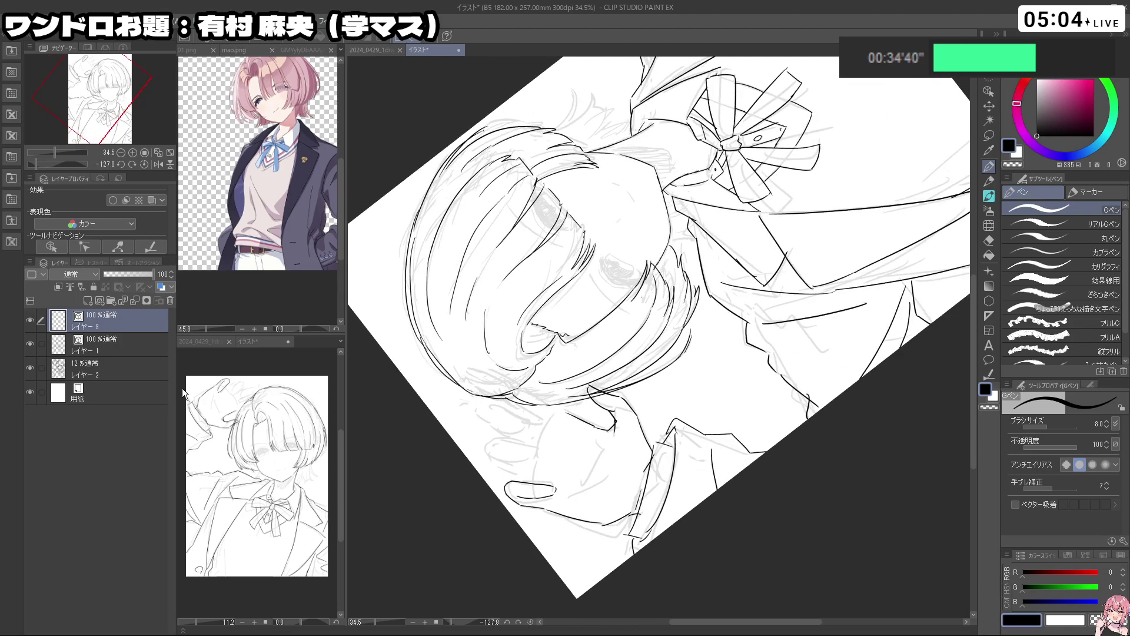
Switch to Layer 1 and ink a short line at the end of the cuff beside the wrist
left_click(143, 342)
key("ctrl+z")
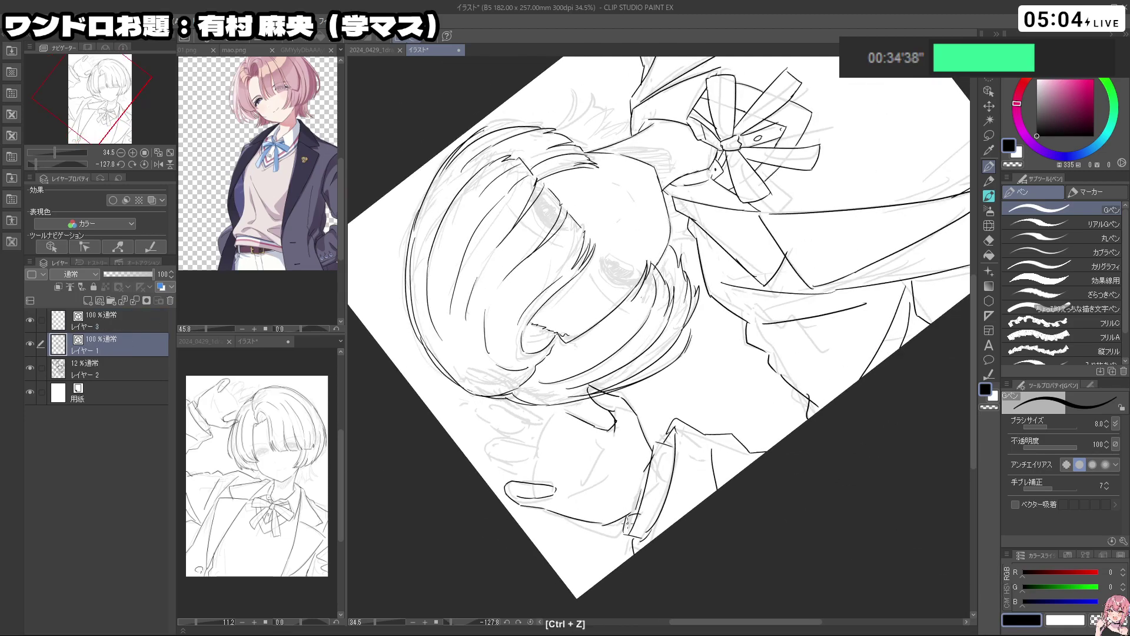
left_click_drag(654, 524, 737, 249)
left_click_drag(663, 454, 559, 213)
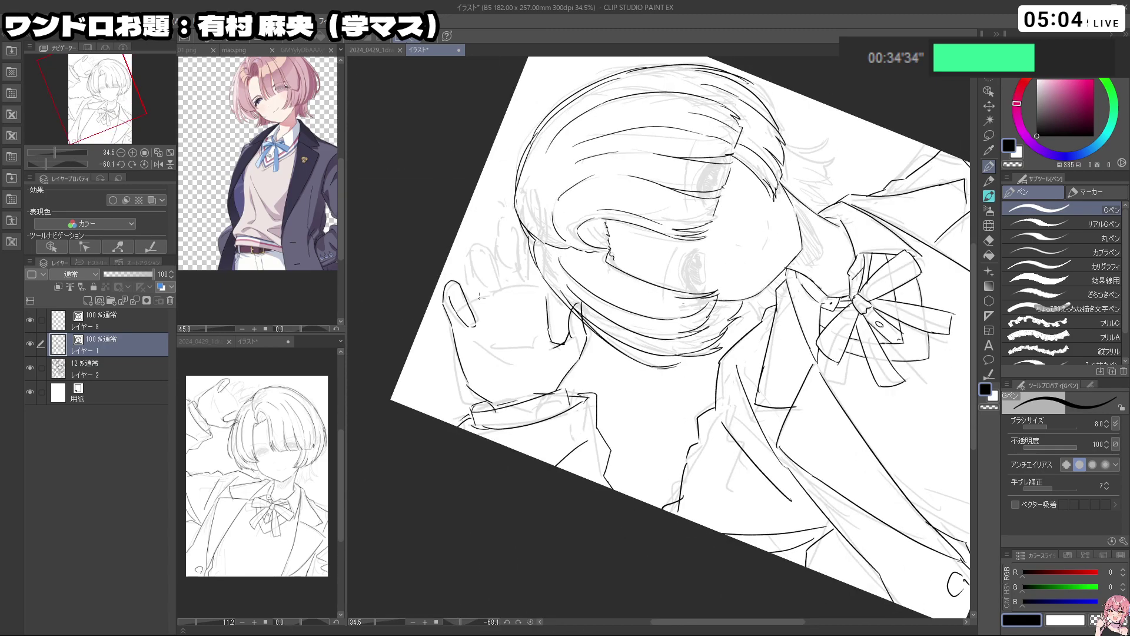
Ink the fingernail on the raised hand's little finger
key("ctrl+z")
mouse_move(466, 311)
left_mouse_down()
mouse_move(498, 276)
mouse_move(468, 302)
mouse_move(482, 295)
mouse_move(470, 295)
mouse_move(471, 251)
mouse_move(483, 290)
mouse_move(475, 245)
left_mouse_up()
key("ctrl+z")
key("ctrl+z")
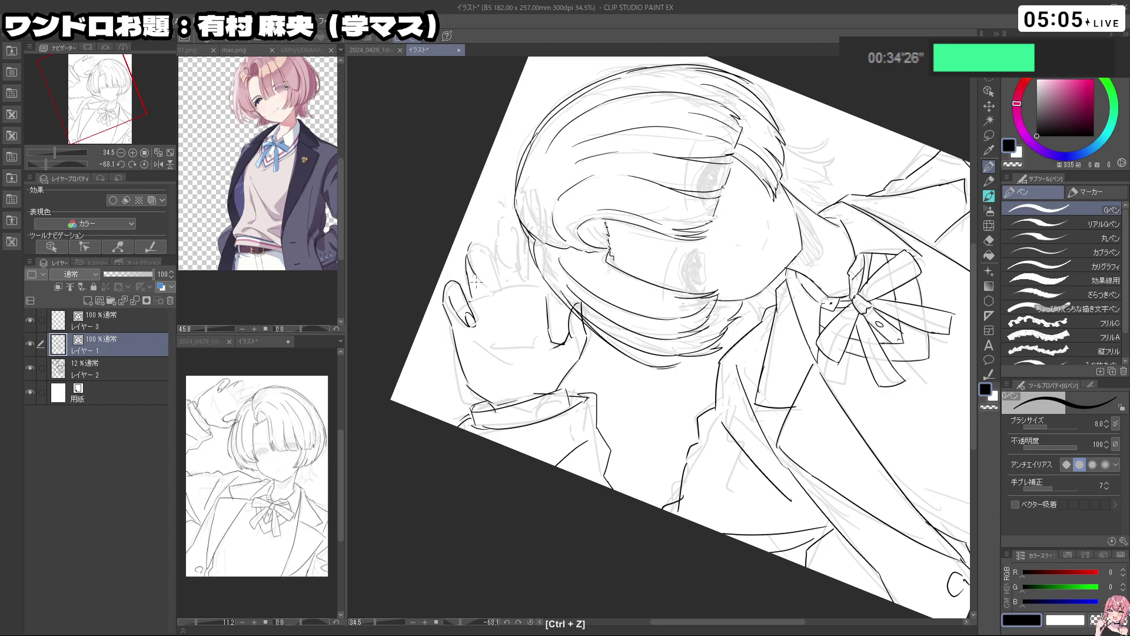
Ink the rounded outline of the ring finger beside the little finger
key("ctrl+z")
key("ctrl+z")
mouse_move(466, 266)
left_mouse_down()
mouse_move(477, 244)
mouse_move(492, 284)
mouse_move(479, 249)
mouse_move(494, 268)
mouse_move(475, 274)
mouse_move(499, 288)
left_mouse_up()
key("ctrl+z")
key("ctrl+z")
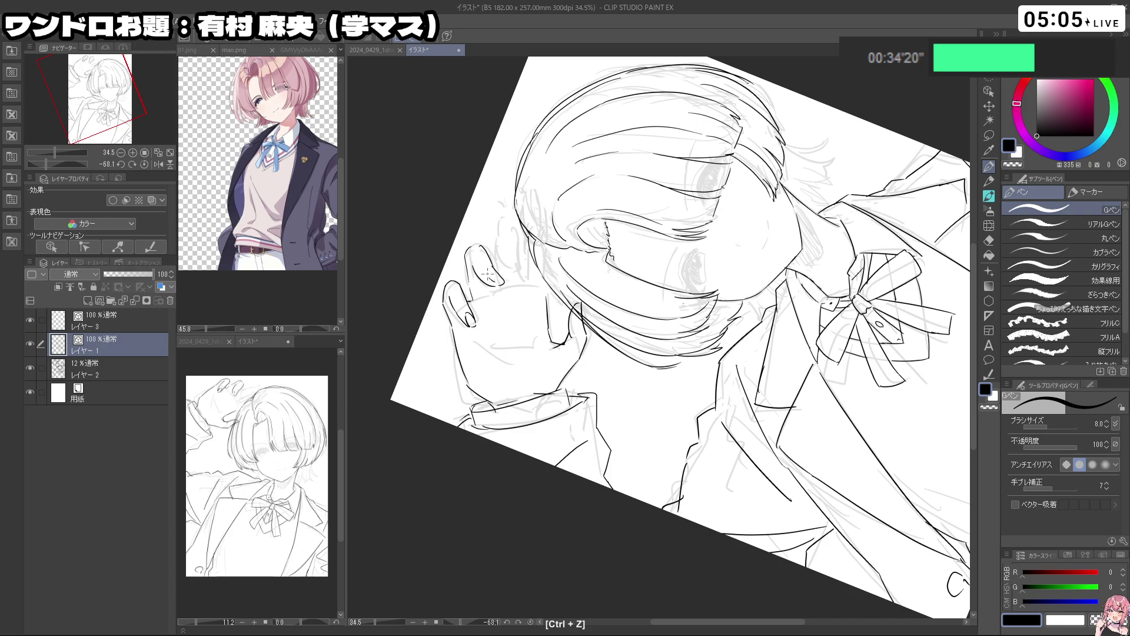
Ink the ring finger's nail and the outline of the middle finger next to it
key("ctrl+z")
key("ctrl+z")
left_click_drag(498, 248, 500, 197)
key("ctrl+z")
mouse_move(497, 243)
left_mouse_down()
mouse_move(506, 208)
mouse_move(517, 231)
mouse_move(506, 199)
mouse_move(516, 259)
left_mouse_up()
key("ctrl+z")
key("ctrl+z")
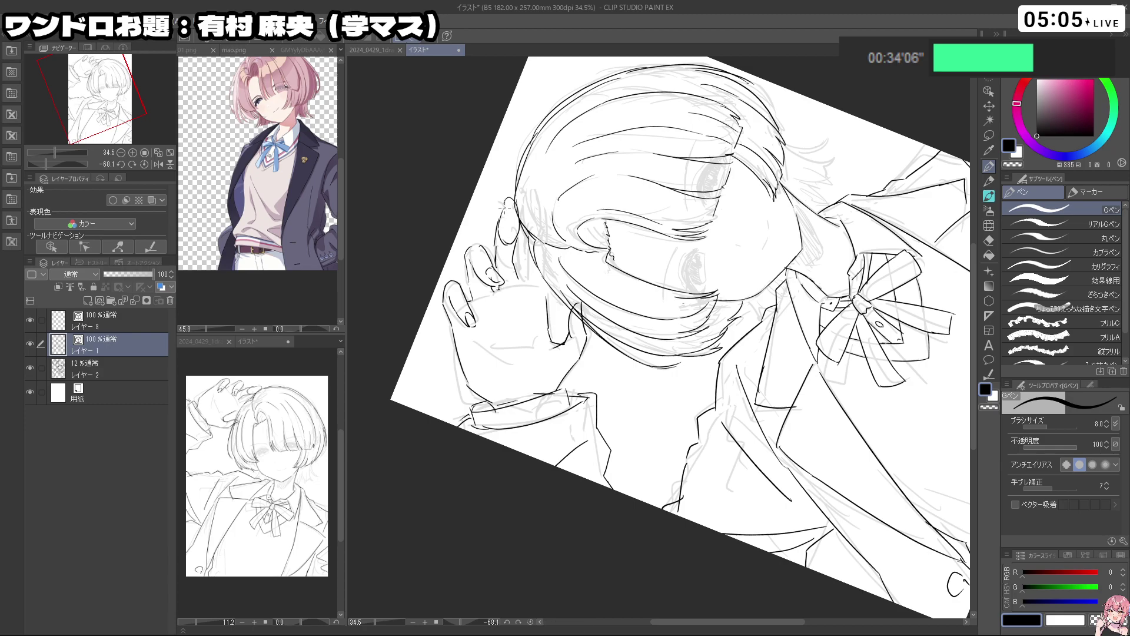
Ink the long outline of the index finger overlapping the hair, down toward the thumb
key("ctrl+z")
left_click_drag(519, 282, 531, 179)
key("ctrl+z")
mouse_move(532, 177)
left_mouse_down()
mouse_move(548, 299)
mouse_move(599, 448)
mouse_move(757, 427)
mouse_move(789, 324)
mouse_move(684, 210)
mouse_move(618, 218)
left_mouse_up()
key("ctrl+z")
key("ctrl+z")
key("shift+space")
left_click_drag(724, 445, 783, 355)
Try to reposition the inked index finger with a lasso selection and a transform
key("m")
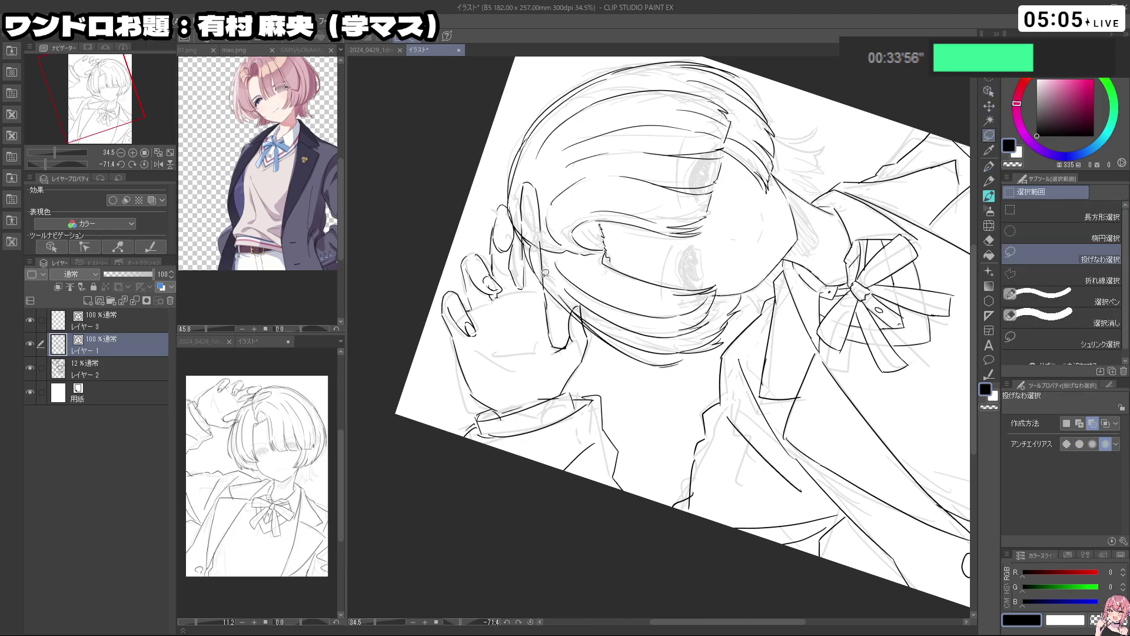
mouse_move(518, 201)
left_mouse_down()
mouse_move(553, 241)
mouse_move(518, 203)
left_mouse_up()
key("ctrl+t")
left_click_drag(586, 266, 571, 277)
left_click(567, 327)
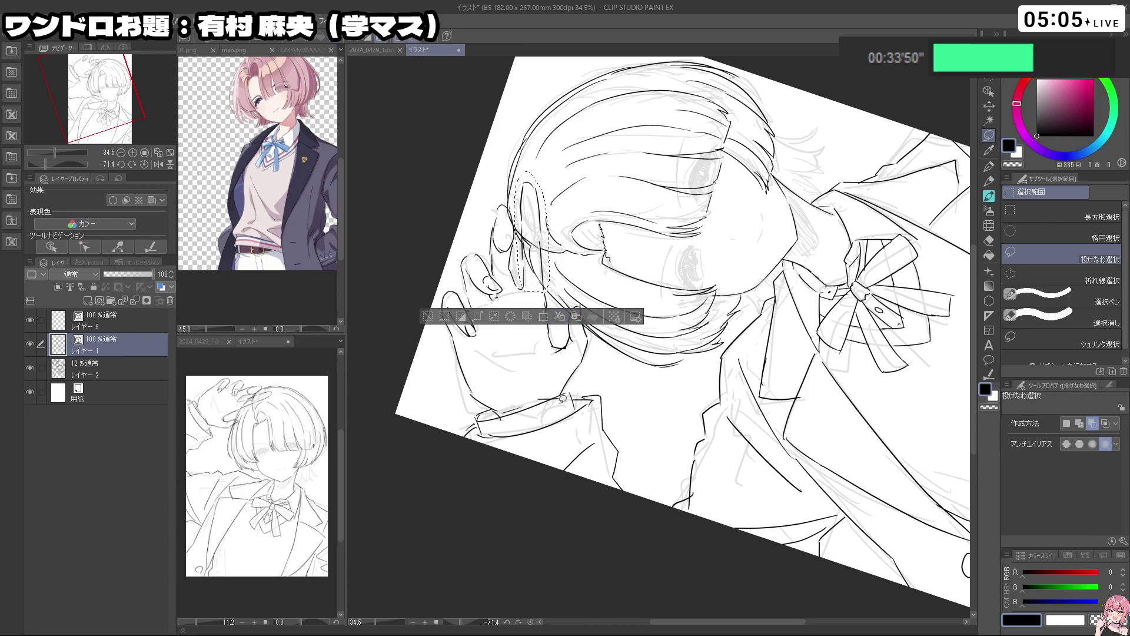
left_click(428, 316)
key("ctrl+z")
key("ctrl+z")
Erase the hair lines crossing the index and middle fingers using the G-pen with transparent colour
key("space")
key("ctrl+space")
left_click_drag(531, 233, 531, 322)
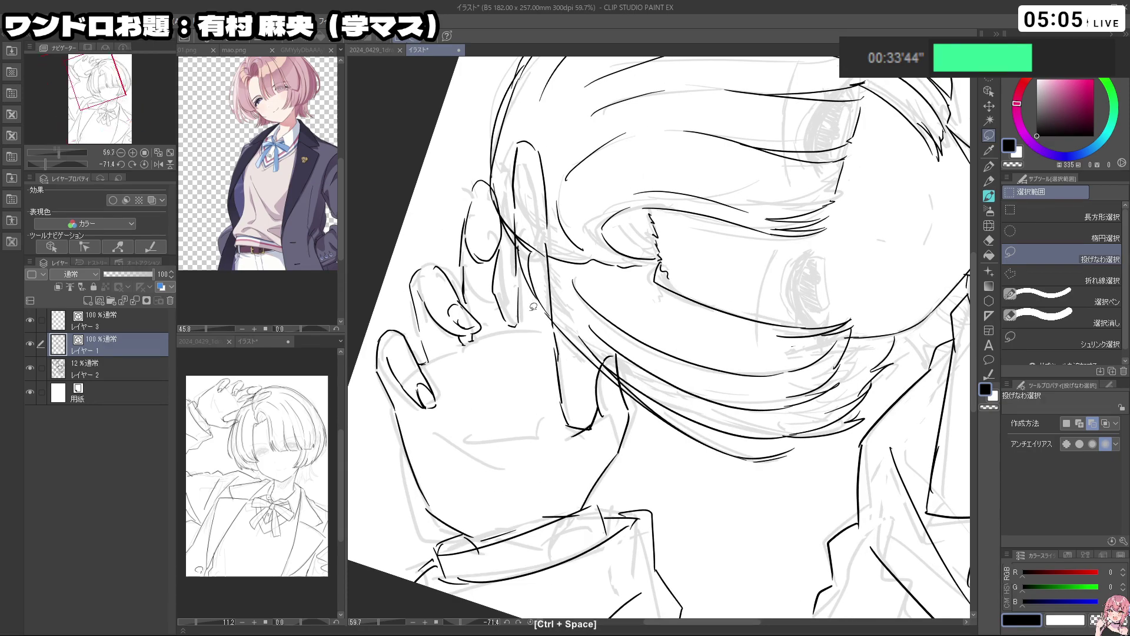
left_click(988, 167)
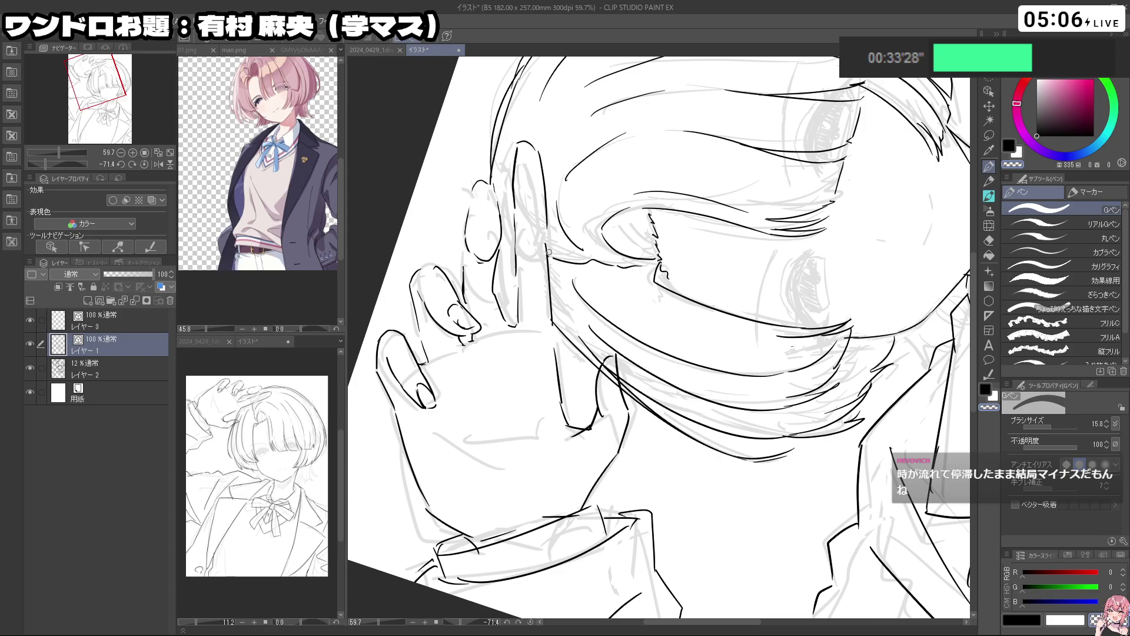
Lasso the upper part of the index finger, transform it closer to the middle finger, and deselect it
key("m")
mouse_move(551, 321)
left_mouse_down()
mouse_move(516, 304)
mouse_move(505, 169)
mouse_move(522, 124)
mouse_move(552, 174)
mouse_move(567, 287)
mouse_move(542, 287)
mouse_move(547, 296)
mouse_move(576, 282)
mouse_move(546, 289)
left_mouse_up()
key("ctrl+t")
key("Return")
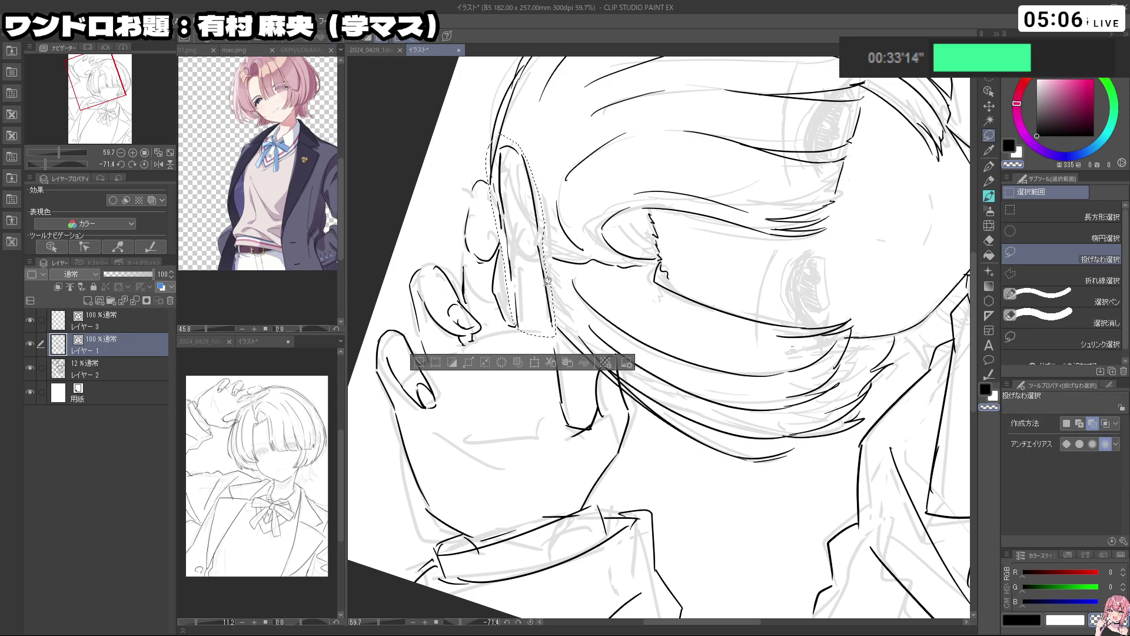
left_click(420, 364)
Reconnect the index finger's side line to the palm and clean up its outline with the G-pen
left_click(989, 166)
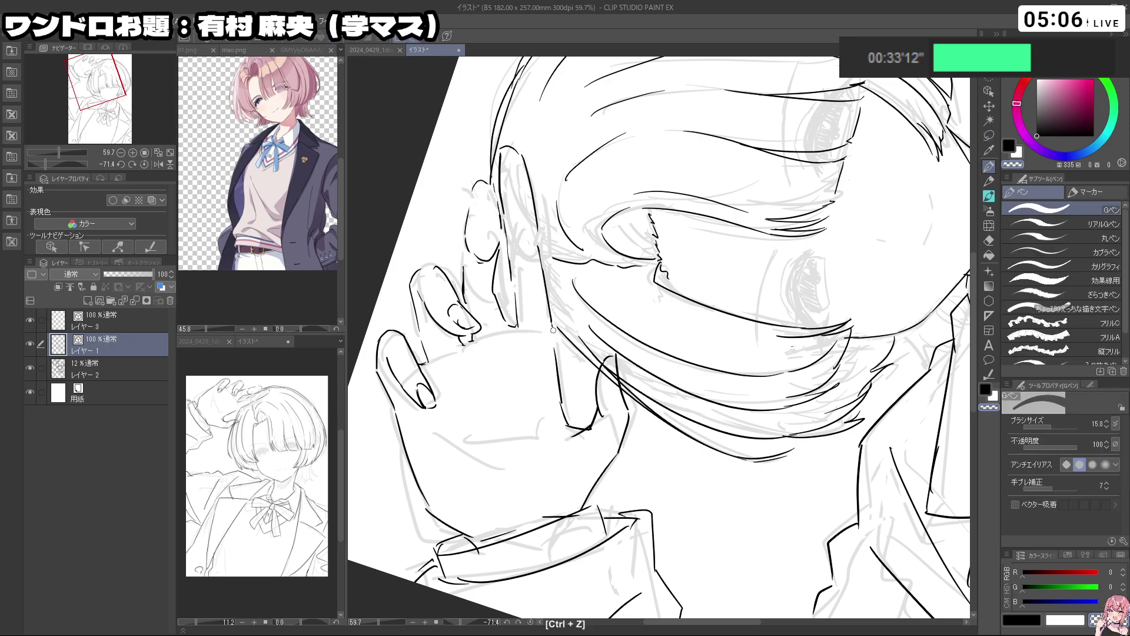
left_click_drag(553, 329, 556, 355)
key("ctrl+z")
key("ctrl+z")
mouse_move(631, 520)
left_mouse_down()
mouse_move(837, 379)
mouse_move(687, 157)
left_mouse_up()
key("c")
left_click_drag(830, 414, 823, 431)
key("c")
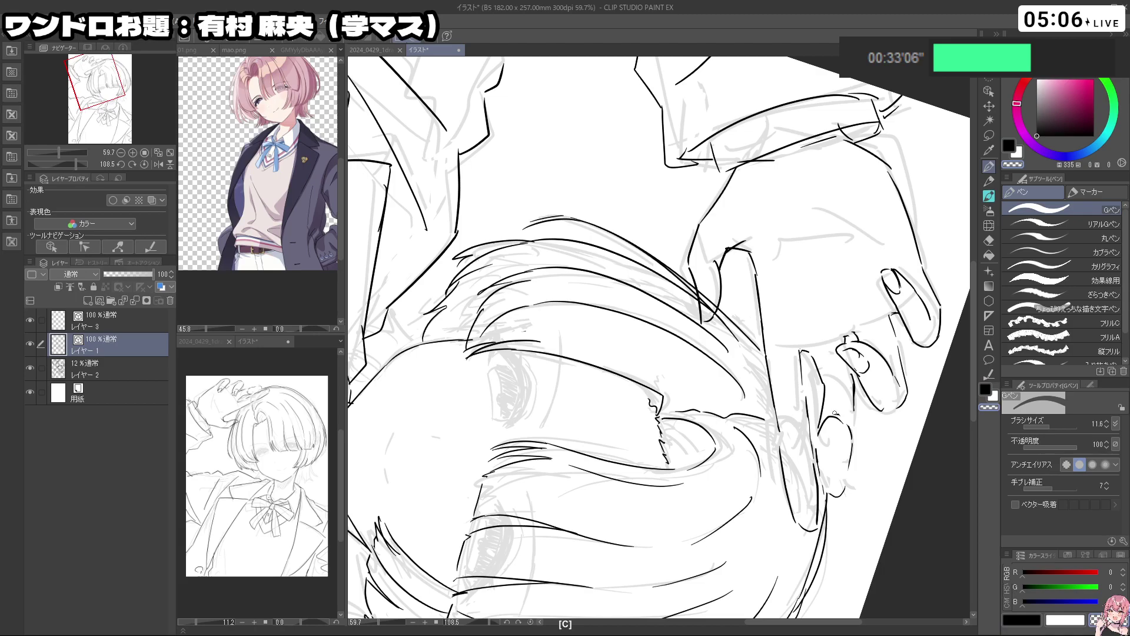
Rework the middle finger's outline on Layer 1 with the G-pen, alternating black and transparent colour to trim the strokes
key("c")
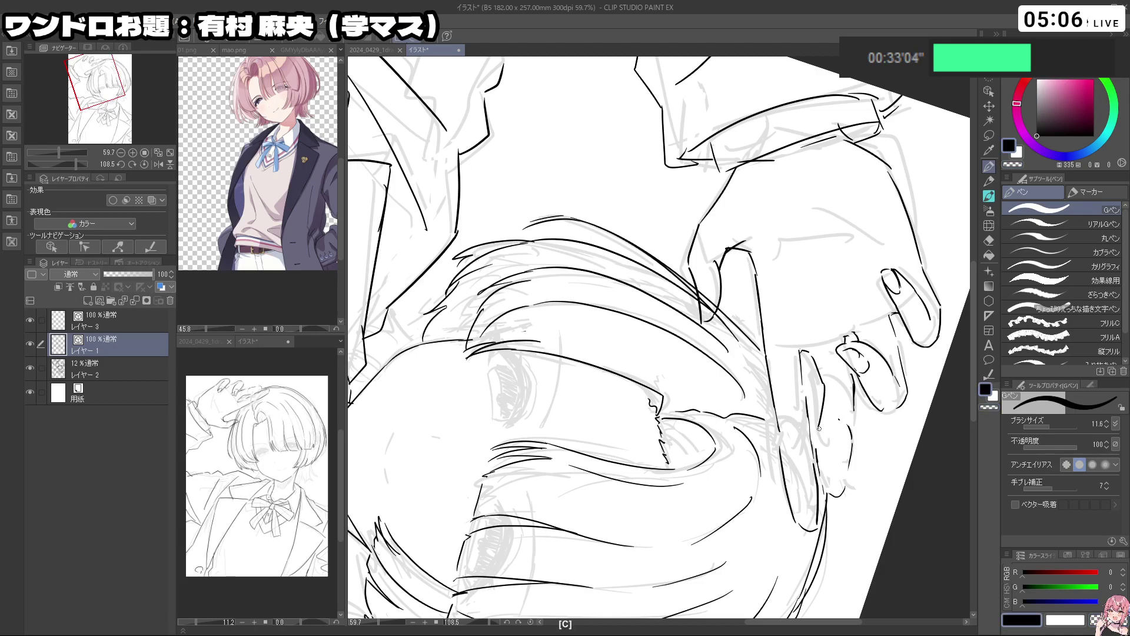
key("ctrl+z")
key("c")
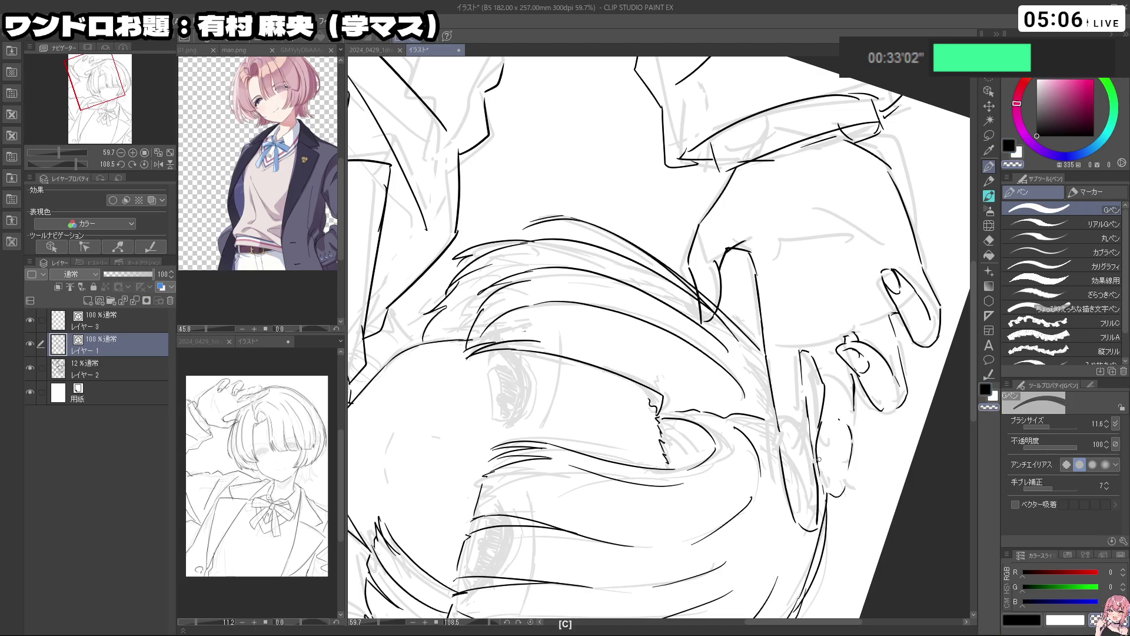
key("c")
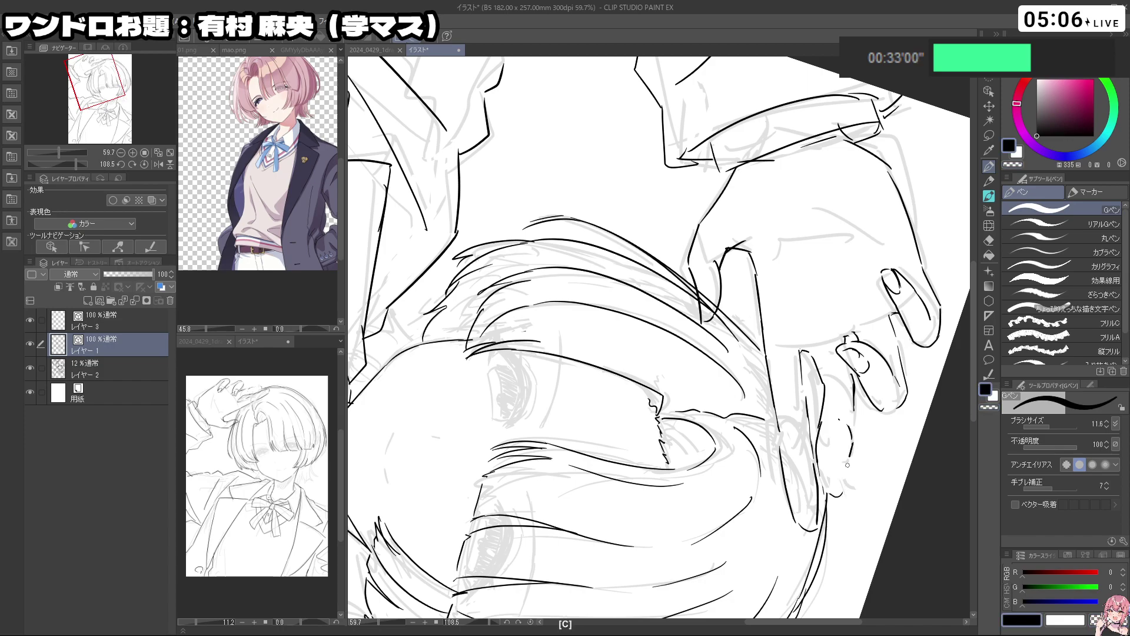
mouse_move(846, 464)
left_mouse_down()
mouse_move(834, 497)
mouse_move(676, 530)
mouse_move(518, 441)
mouse_move(463, 300)
left_mouse_up()
key("ctrl+z")
key("c")
key("c")
key("ctrl+z")
key("c")
key("c")
Ink the side and tip contour of the middle finger with the G-pen at size 7.3
key("shift+space")
key("c")
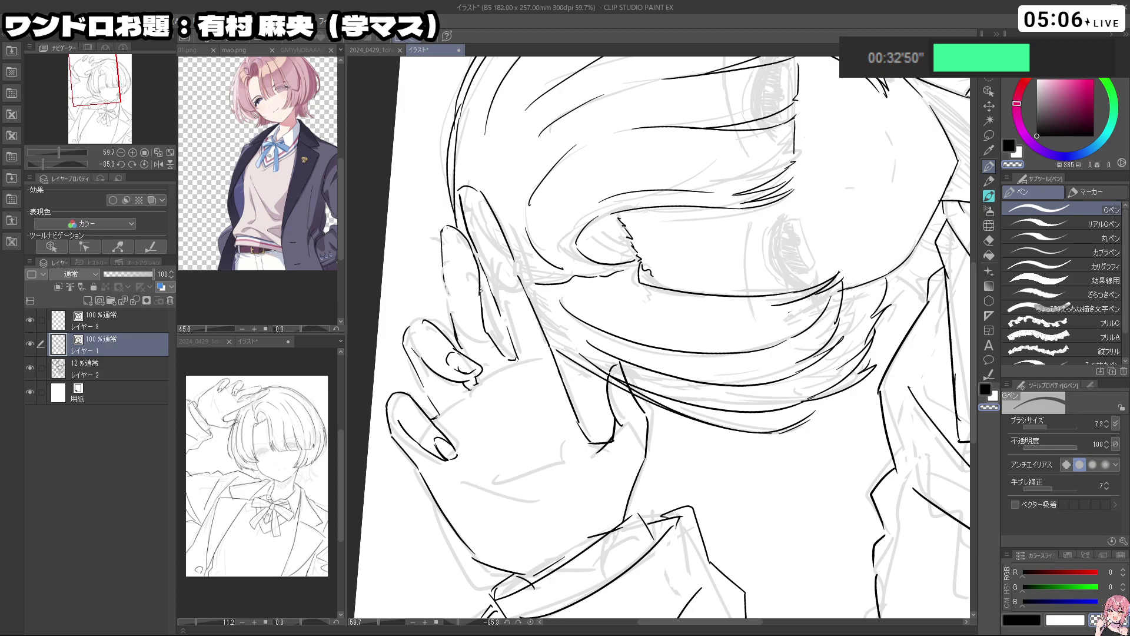
key("c")
key("ctrl+z")
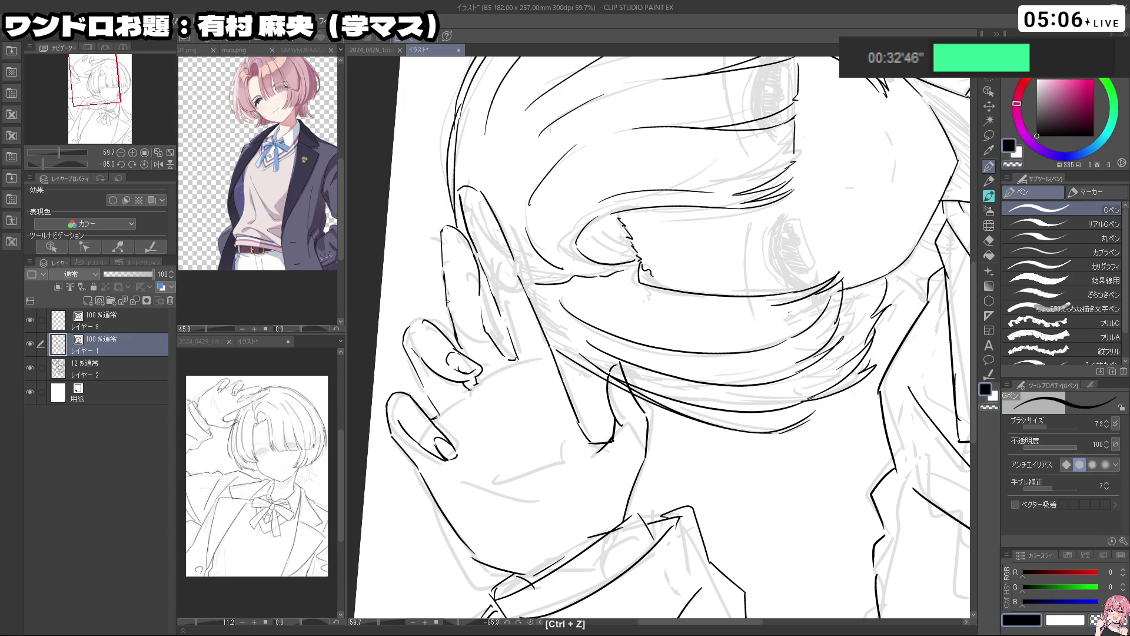
mouse_move(447, 302)
left_mouse_down()
mouse_move(478, 282)
mouse_move(484, 327)
left_mouse_up()
scroll(587, 398, "down", 3)
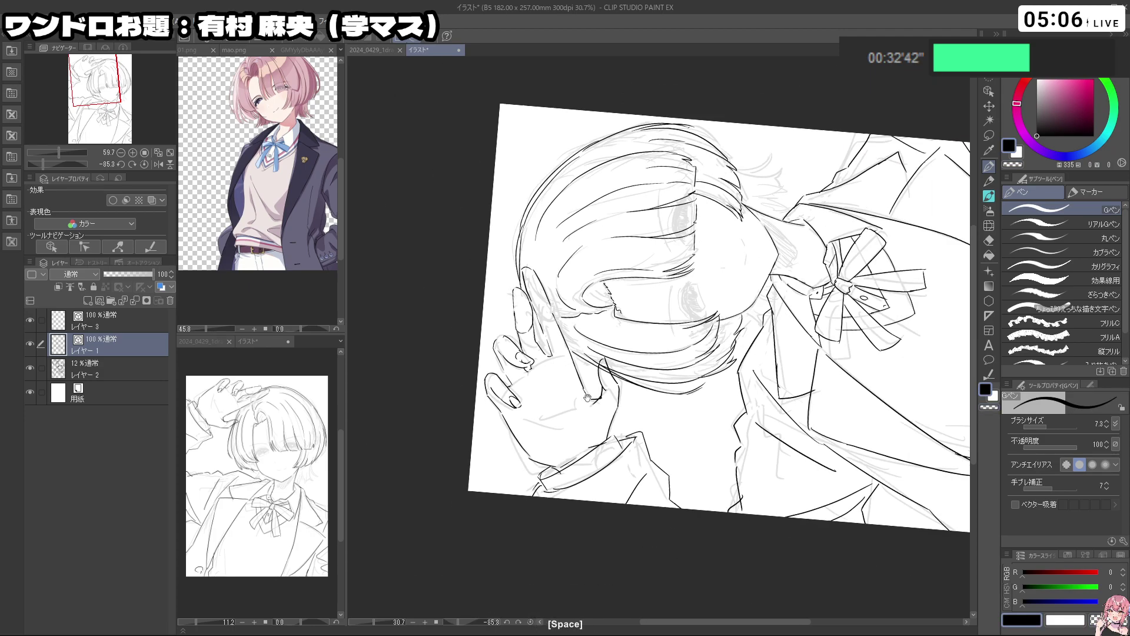
mouse_move(588, 398)
left_mouse_down()
mouse_move(677, 448)
mouse_move(796, 479)
mouse_move(710, 174)
mouse_move(571, 185)
left_mouse_up()
left_click_drag(490, 348, 530, 347)
Clean up the lines between the middle and ring fingers, alternating black and transparent pen strokes
key("c")
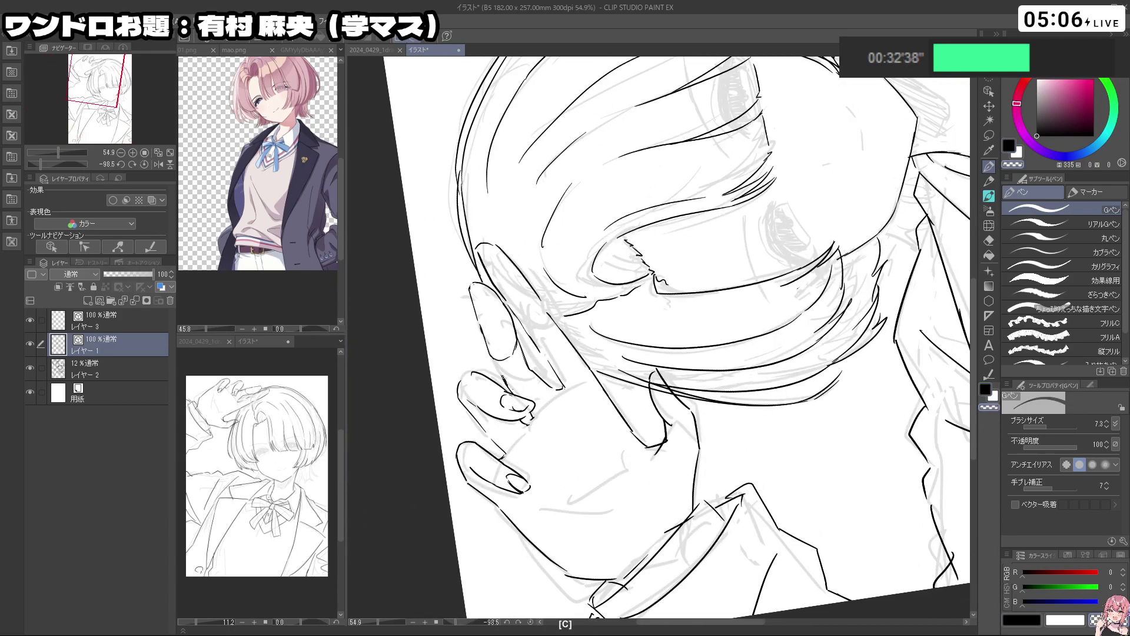
key("ctrl+z")
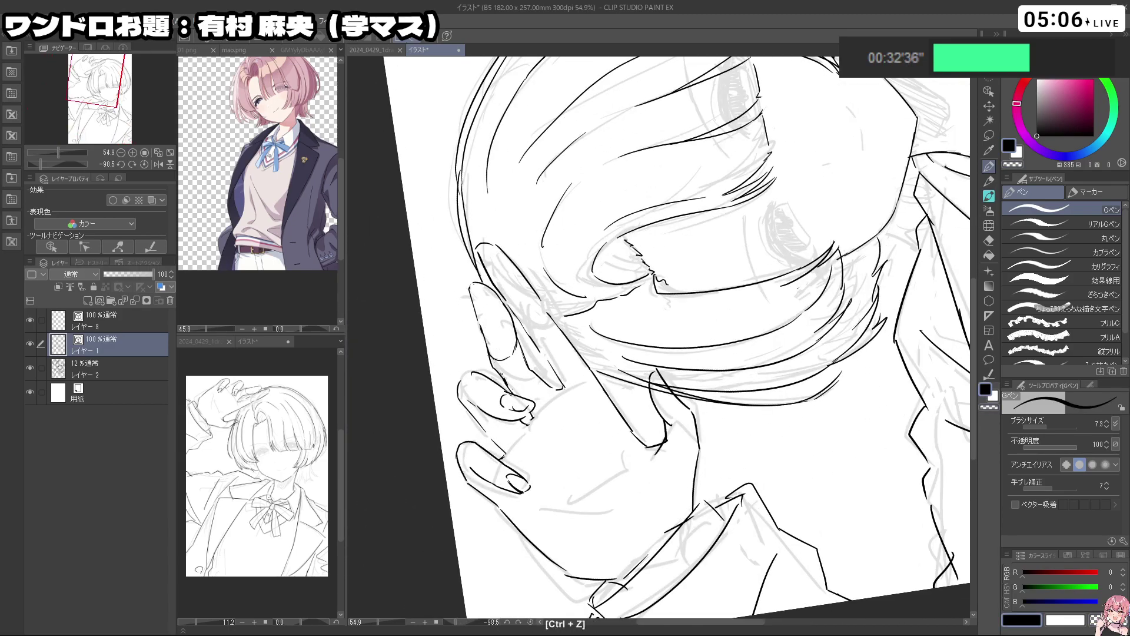
key("c")
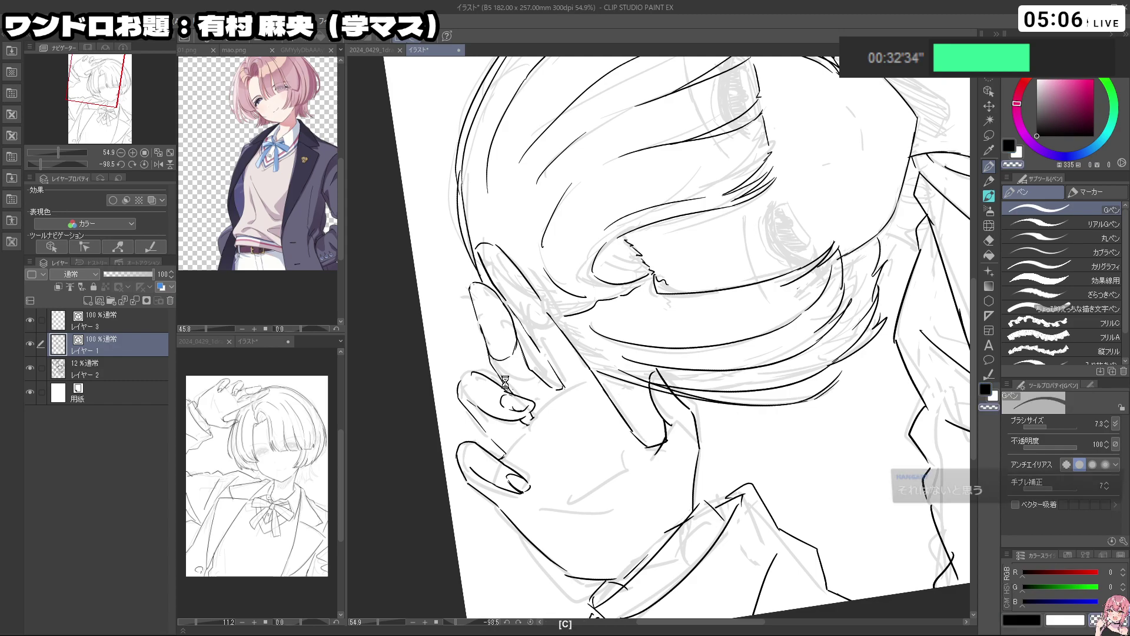
key("c")
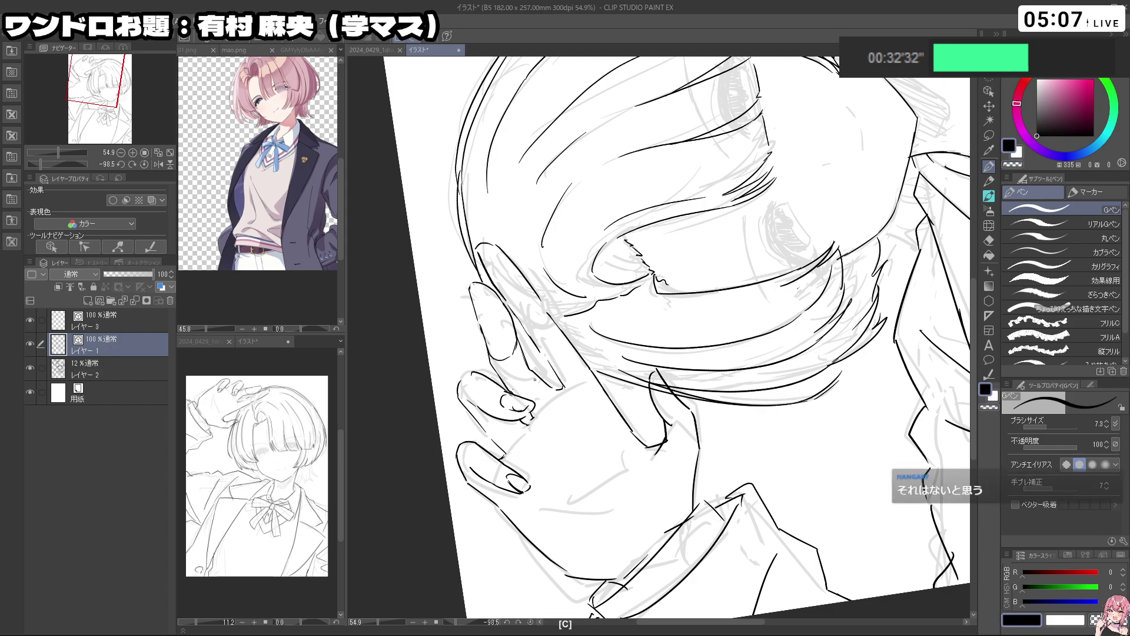
key("c")
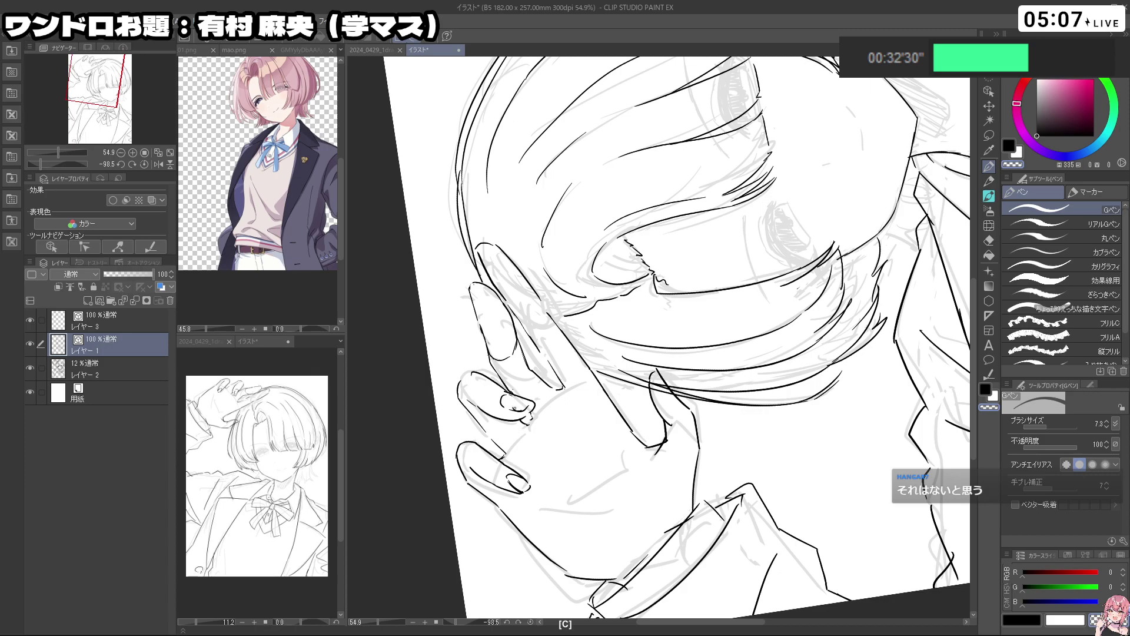
key("c")
left_click_drag(665, 312, 559, 308)
left_click_drag(559, 307, 686, 312)
mouse_move(662, 382)
left_mouse_down()
mouse_move(680, 379)
mouse_move(671, 384)
left_mouse_up()
key("c")
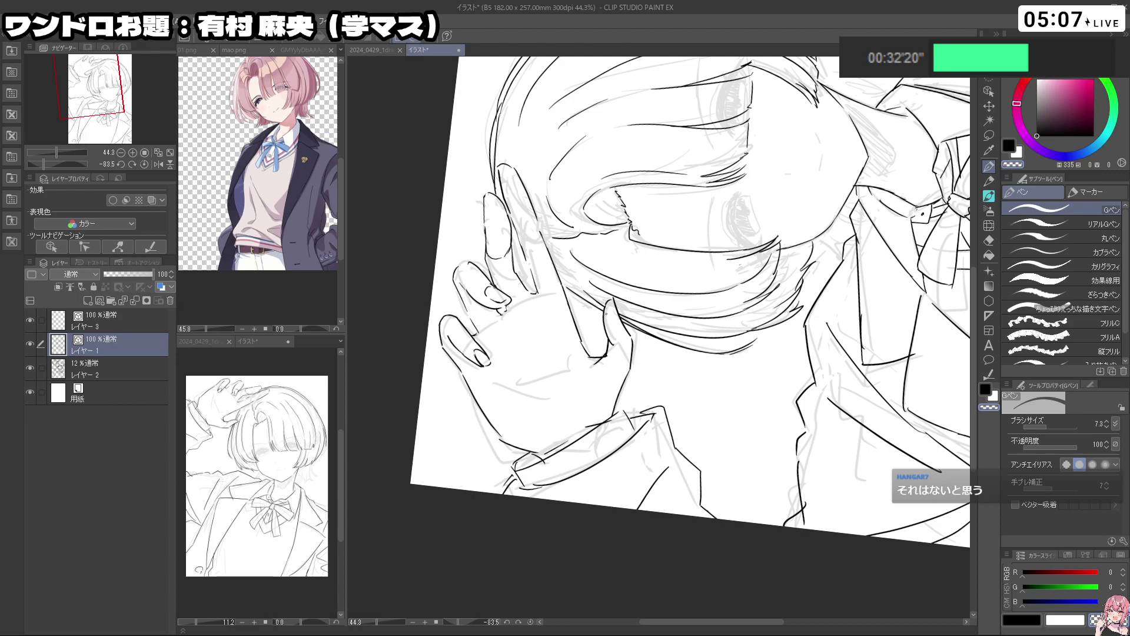
key("c")
Lasso the thumb lines on Layer 3, scale them to 125 percent, apply the transformation and clear the selection
left_click_drag(607, 300, 516, 292)
left_click_drag(690, 415, 566, 401)
left_click_drag(705, 247, 755, 294)
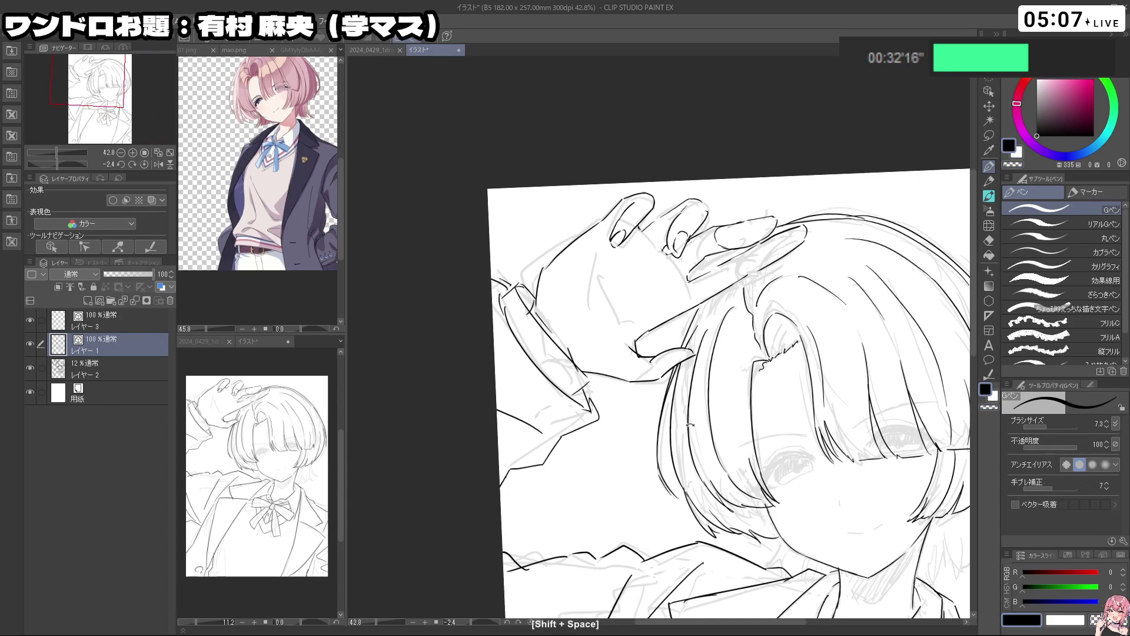
left_click_drag(689, 424, 731, 398)
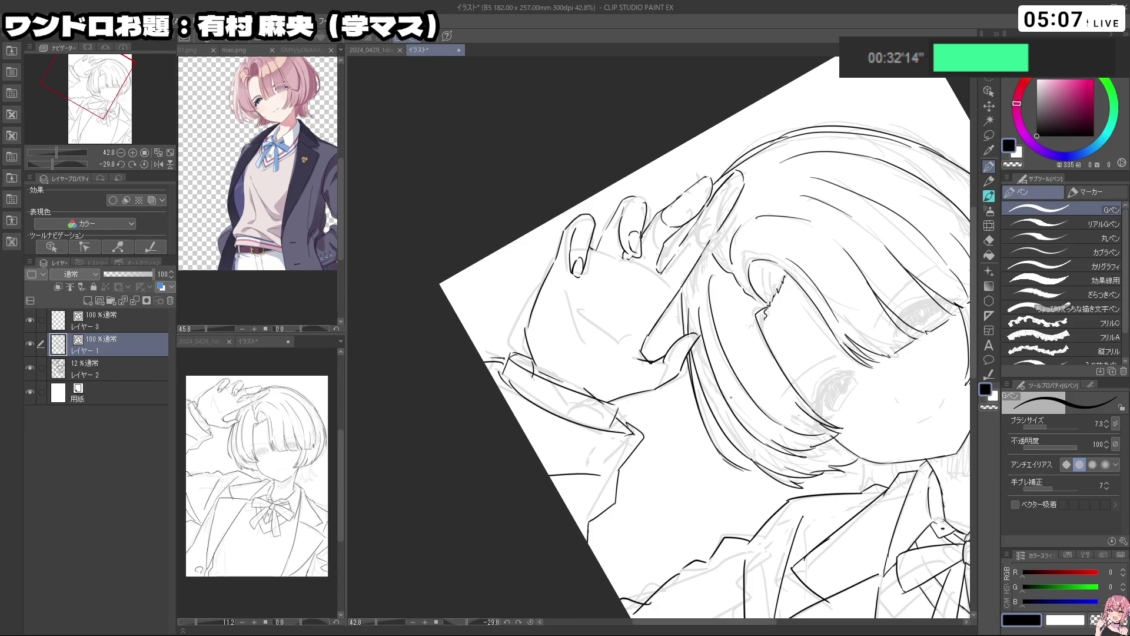
left_click(138, 318)
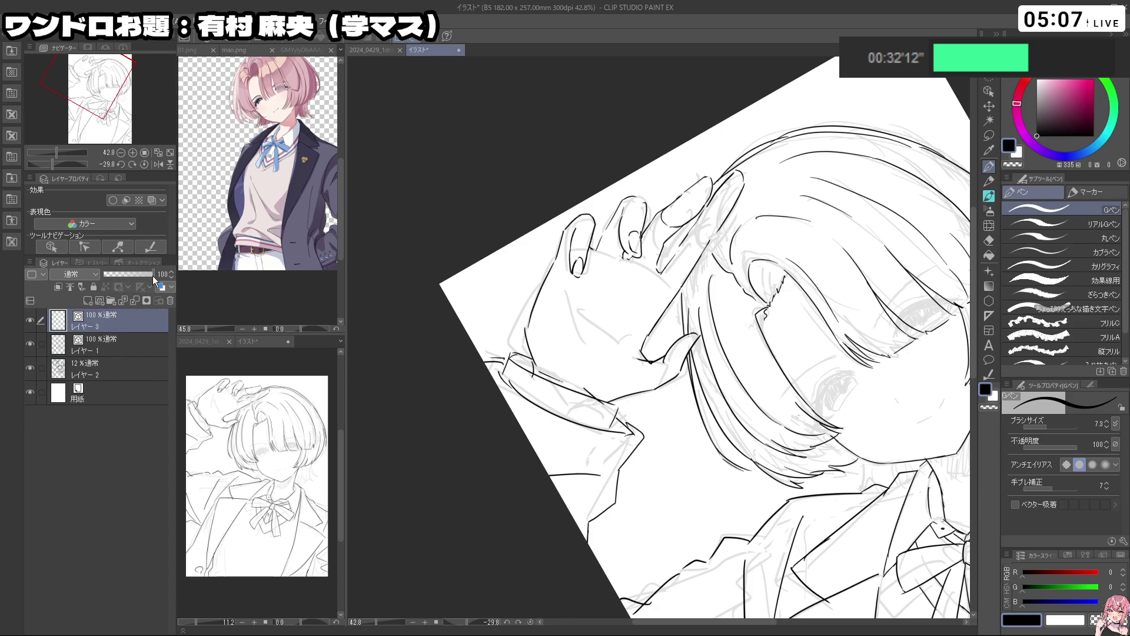
left_click(989, 135)
mouse_move(621, 399)
left_mouse_down()
mouse_move(648, 334)
mouse_move(704, 326)
mouse_move(670, 402)
left_mouse_up()
key("ctrl+t")
left_click_drag(710, 336, 737, 318)
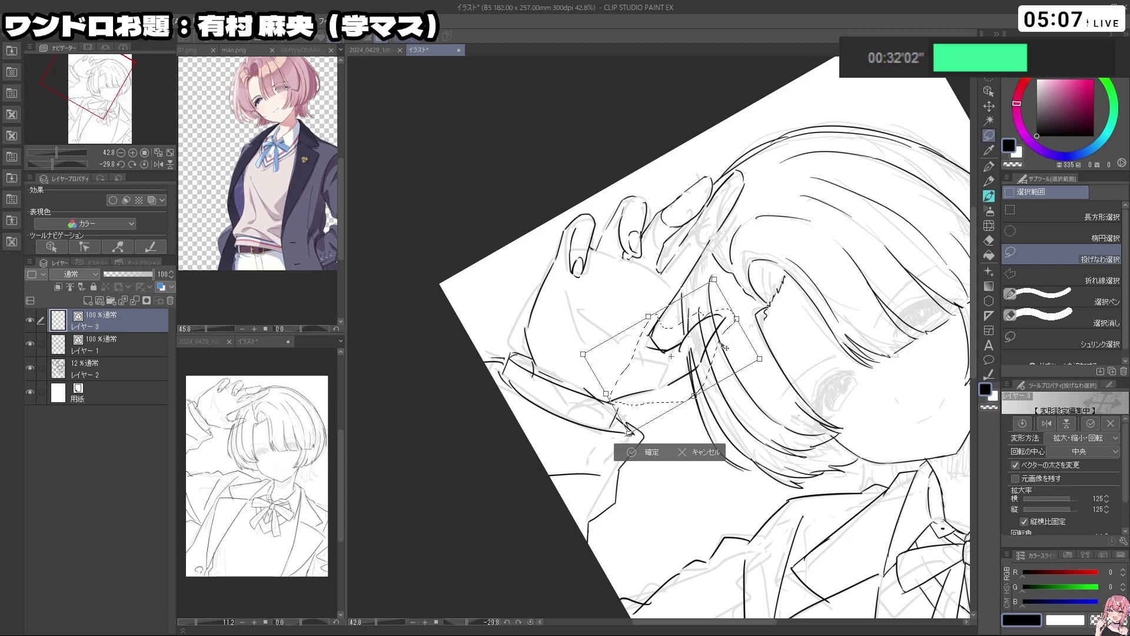
left_click(638, 450)
key("ctrl+d")
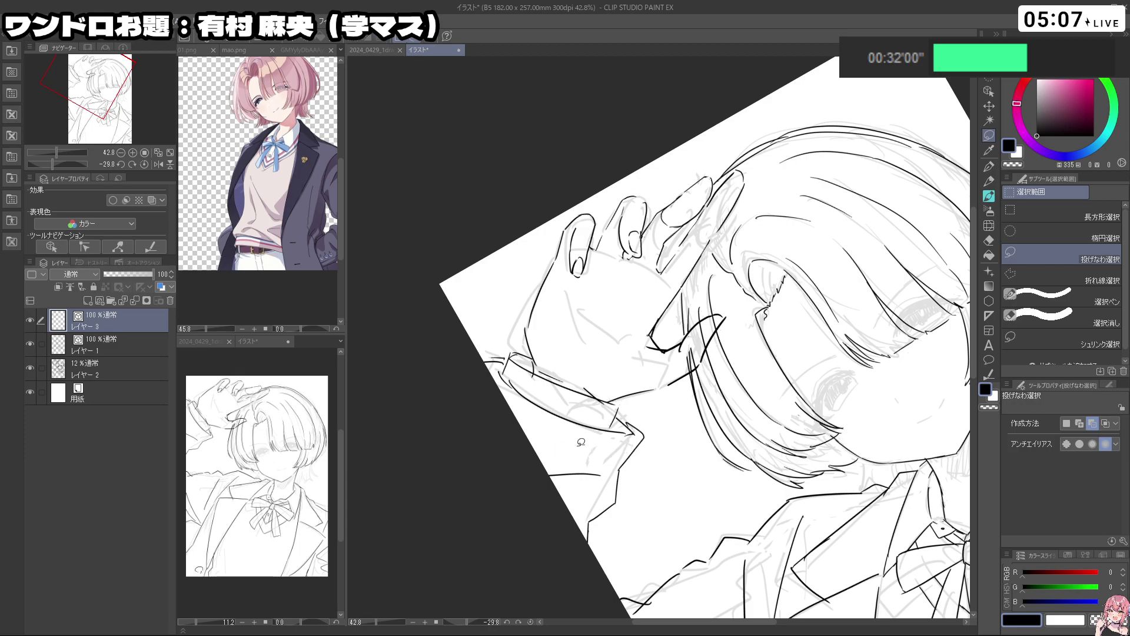
Erase the Layer 1 hair lines overlapping the enlarged thumb, using the G-pen with transparent colour at size 82.2
key("shift+space")
left_click_drag(728, 471, 978, 207)
left_click(988, 167)
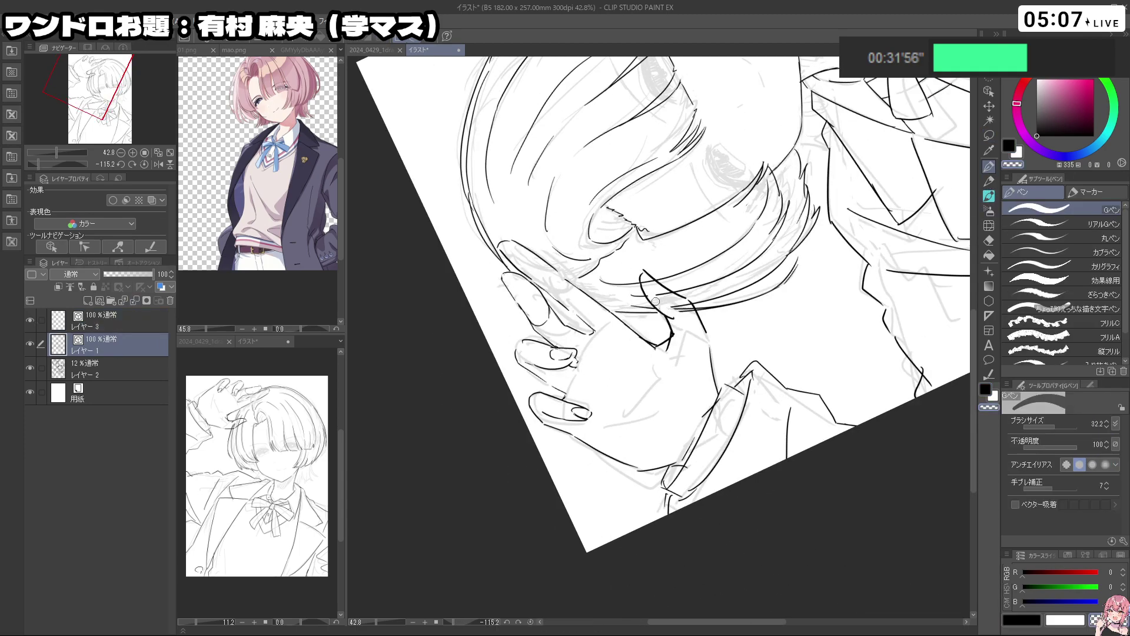
mouse_move(669, 313)
left_mouse_down()
mouse_move(683, 310)
mouse_move(655, 286)
left_mouse_up()
left_click_drag(723, 311, 750, 244)
left_click_drag(612, 506, 777, 468)
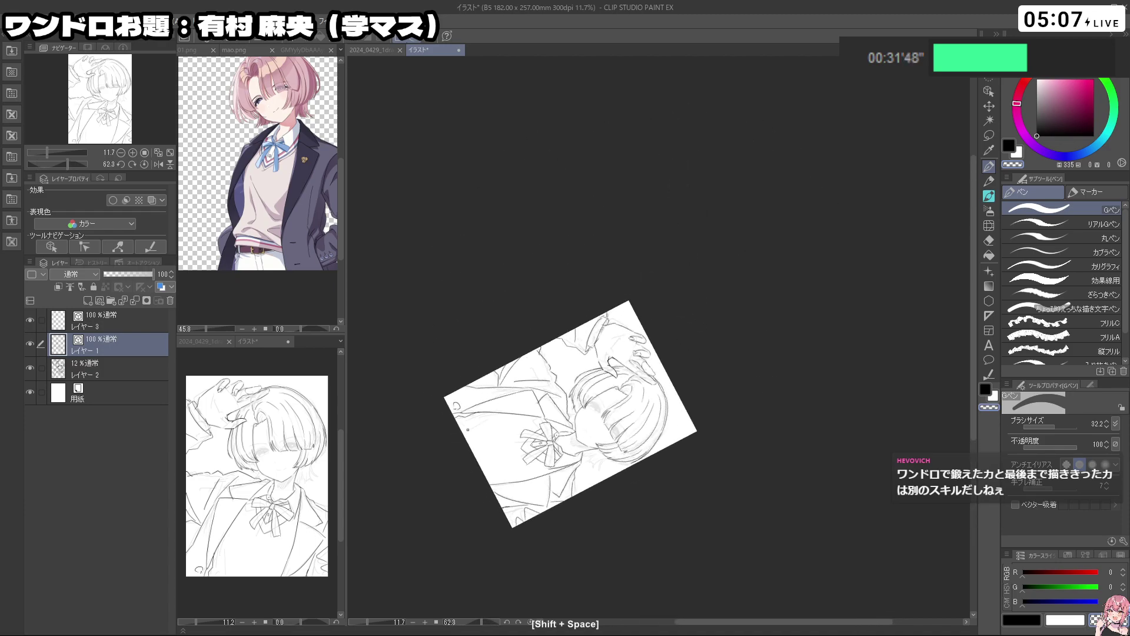
Thin the thumb's lines on Layer 3 with the line width correction tool, narrowing them by 0.7
left_click(117, 321)
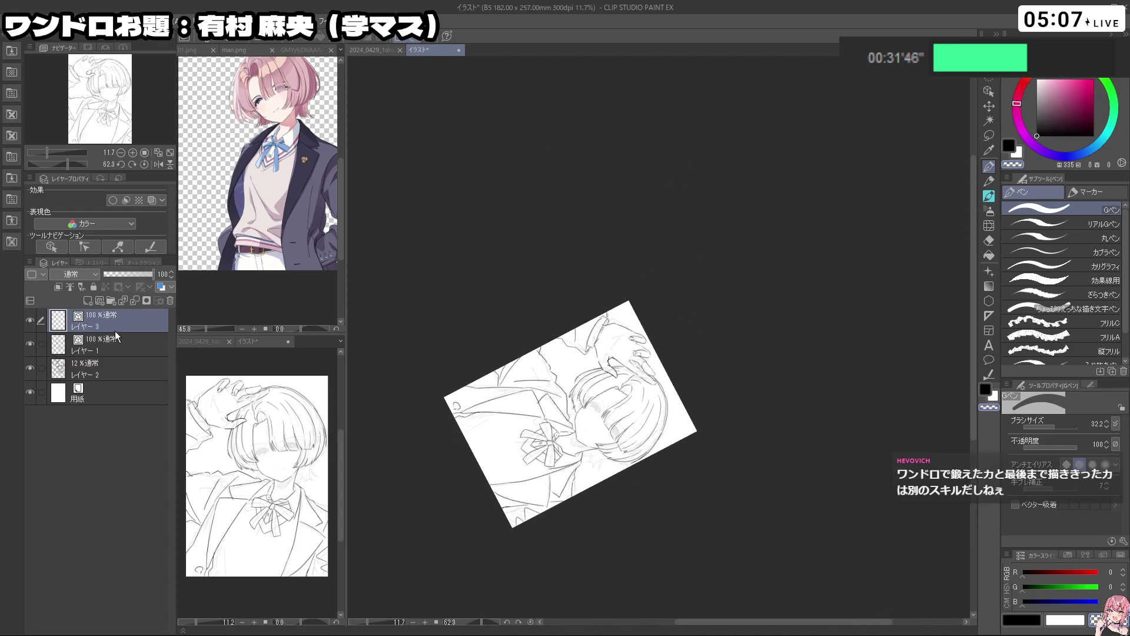
left_click_drag(586, 376, 612, 393)
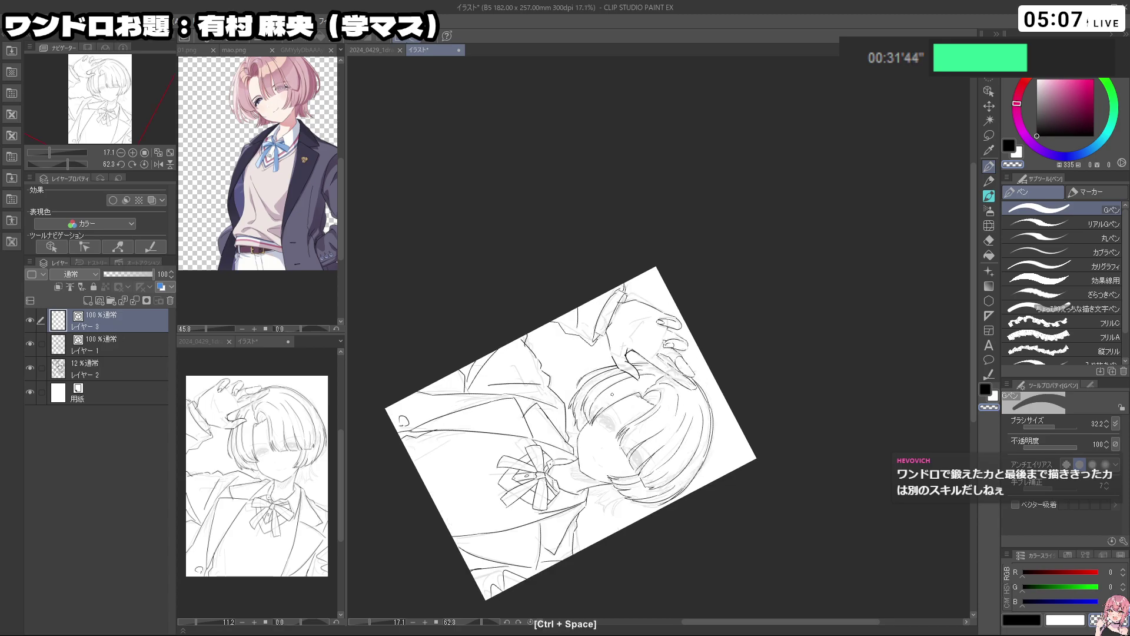
key("space")
left_click_drag(688, 353, 724, 353)
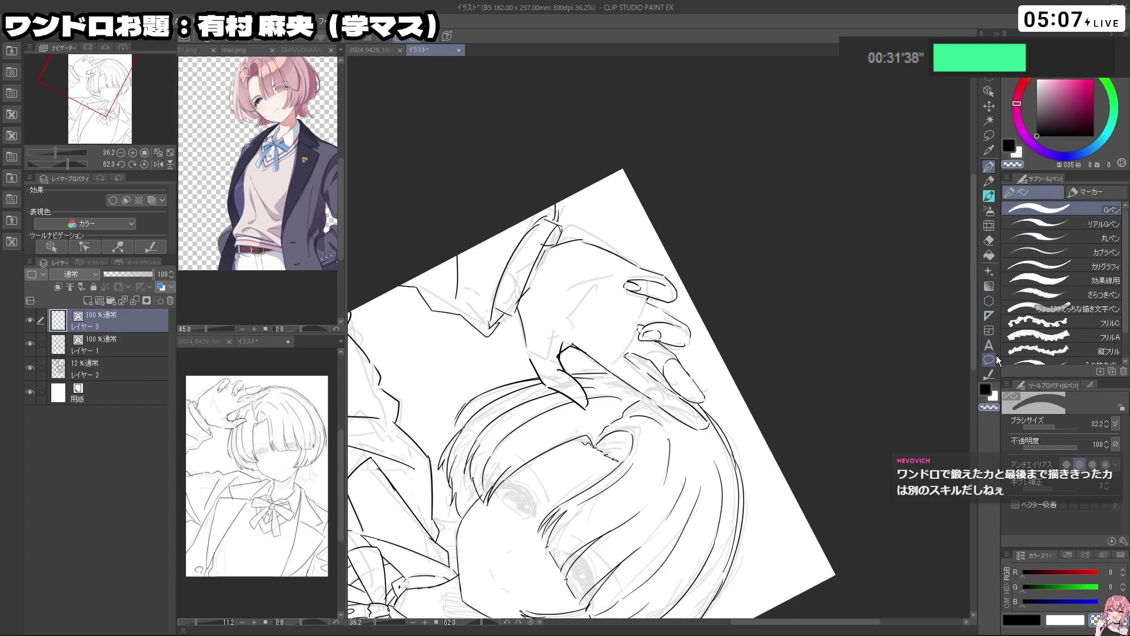
left_click(989, 373)
left_click(1060, 297)
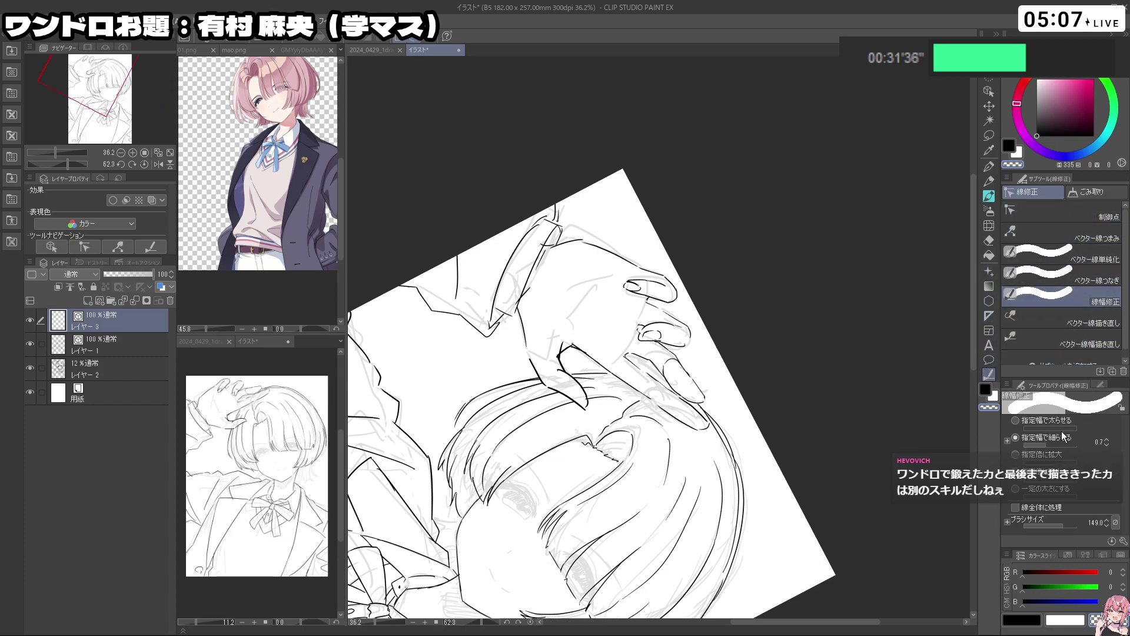
mouse_move(544, 362)
left_mouse_down()
mouse_move(562, 391)
mouse_move(544, 399)
left_mouse_up()
left_click_drag(534, 361, 578, 407)
left_click_drag(541, 370, 567, 396)
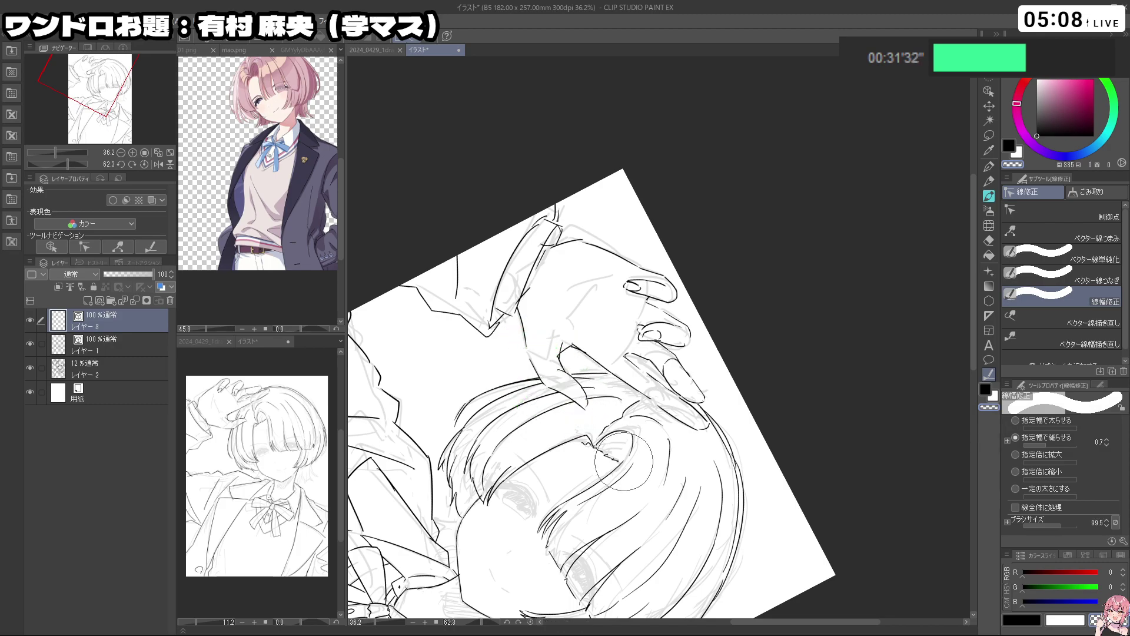
Draw the palm's crease lines on Layer 1 with the black G-pen at size 8.8, undoing unwanted strokes
left_click_drag(624, 461, 780, 305)
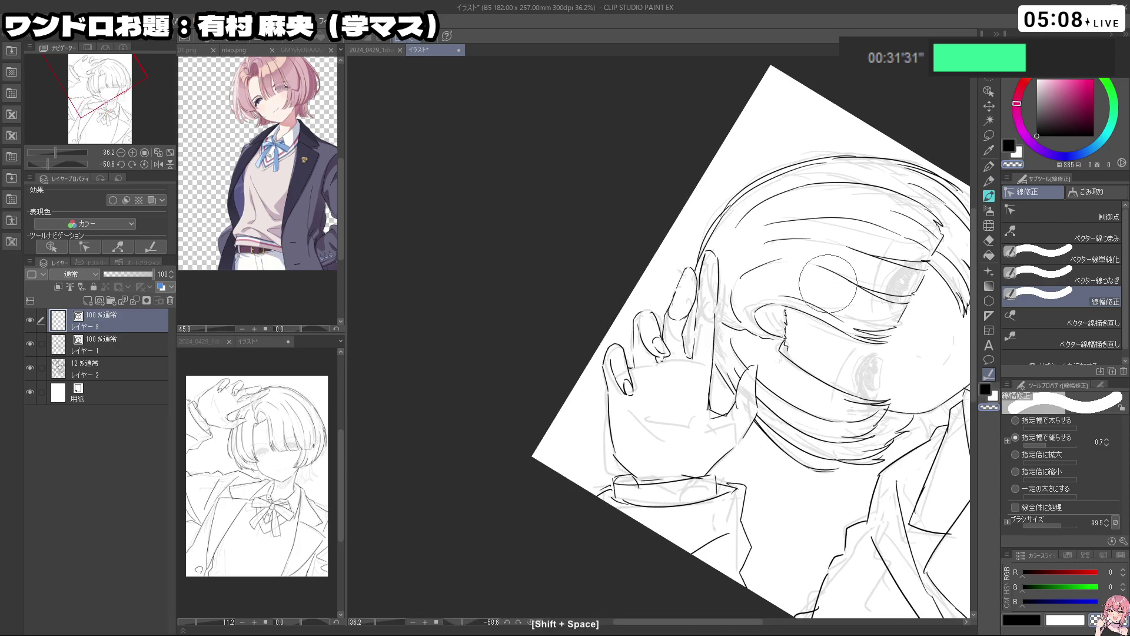
left_click(112, 348)
key("p")
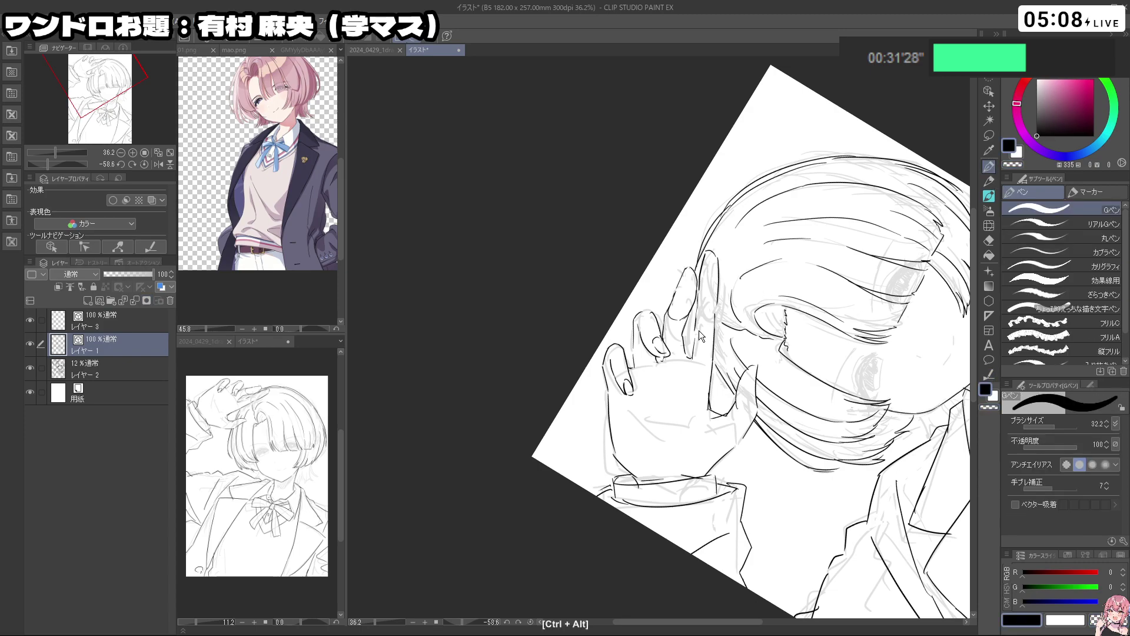
left_click_drag(698, 330, 694, 337)
key("ctrl+z")
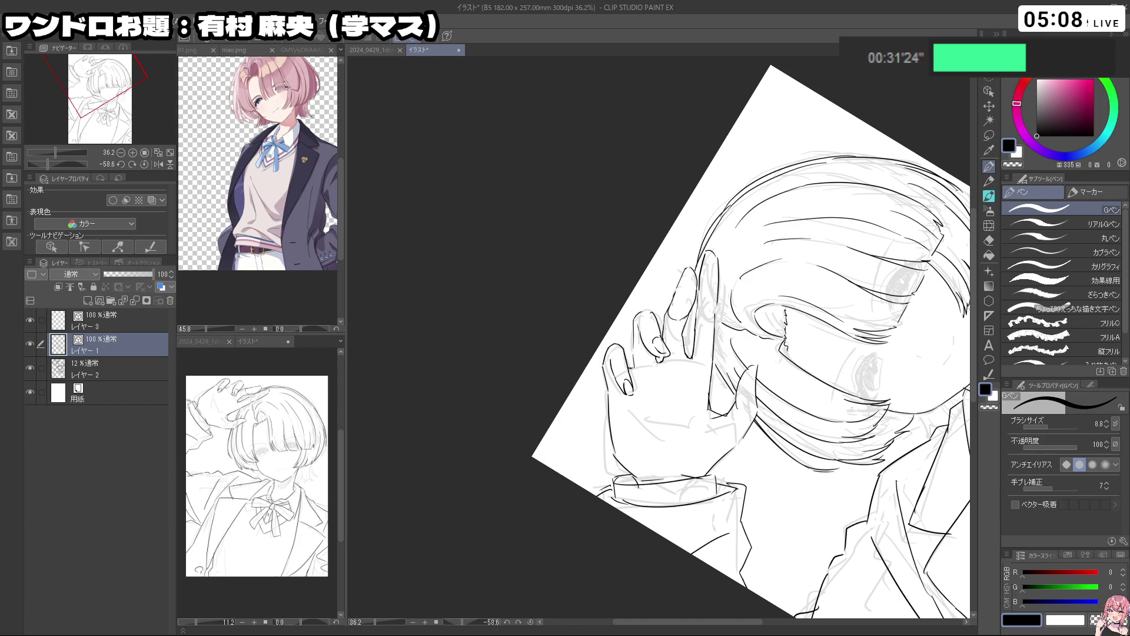
key("ctrl+z")
left_click_drag(777, 321, 730, 327)
left_click_drag(840, 476, 799, 454)
left_click_drag(798, 455, 706, 240)
double_click(675, 341)
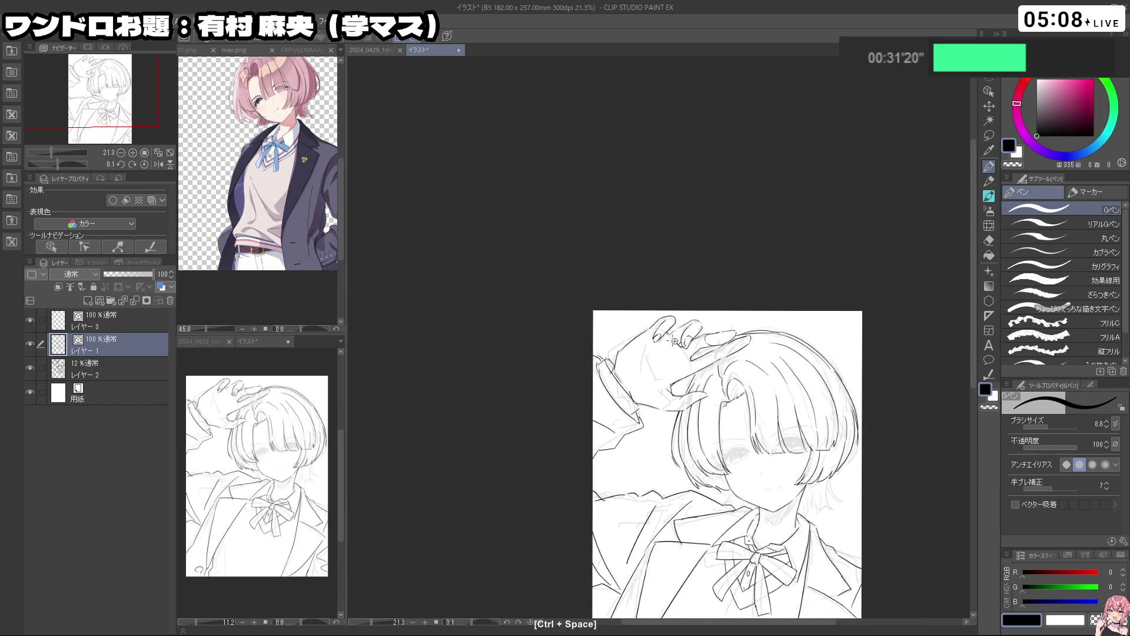
left_click(675, 341, "ctrl")
key("ctrl+z")
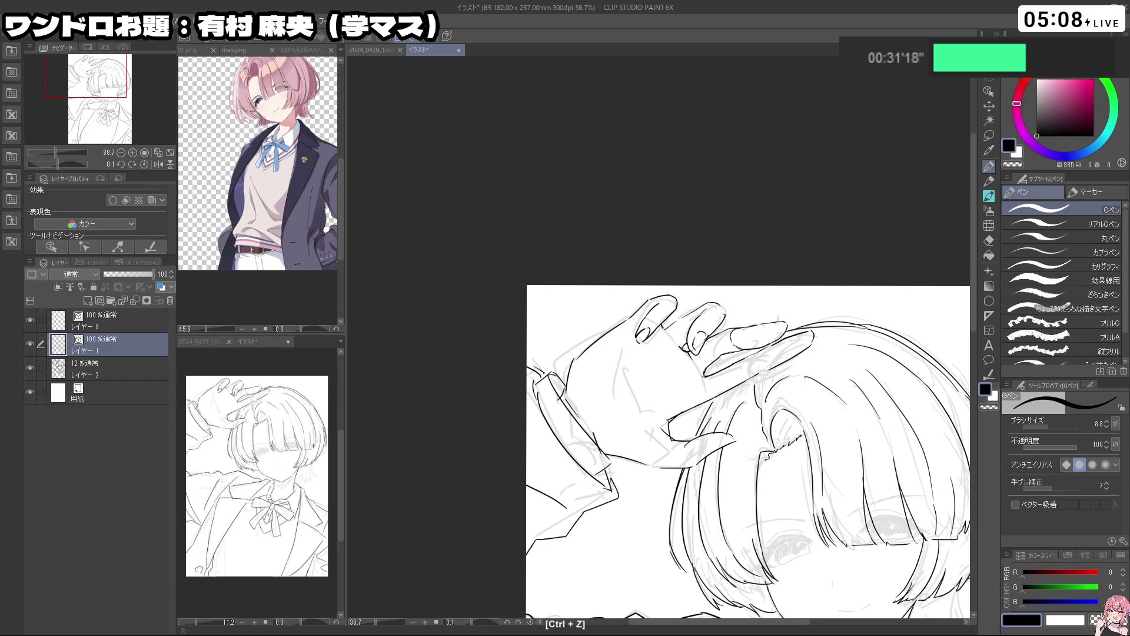
left_click_drag(705, 377, 691, 392)
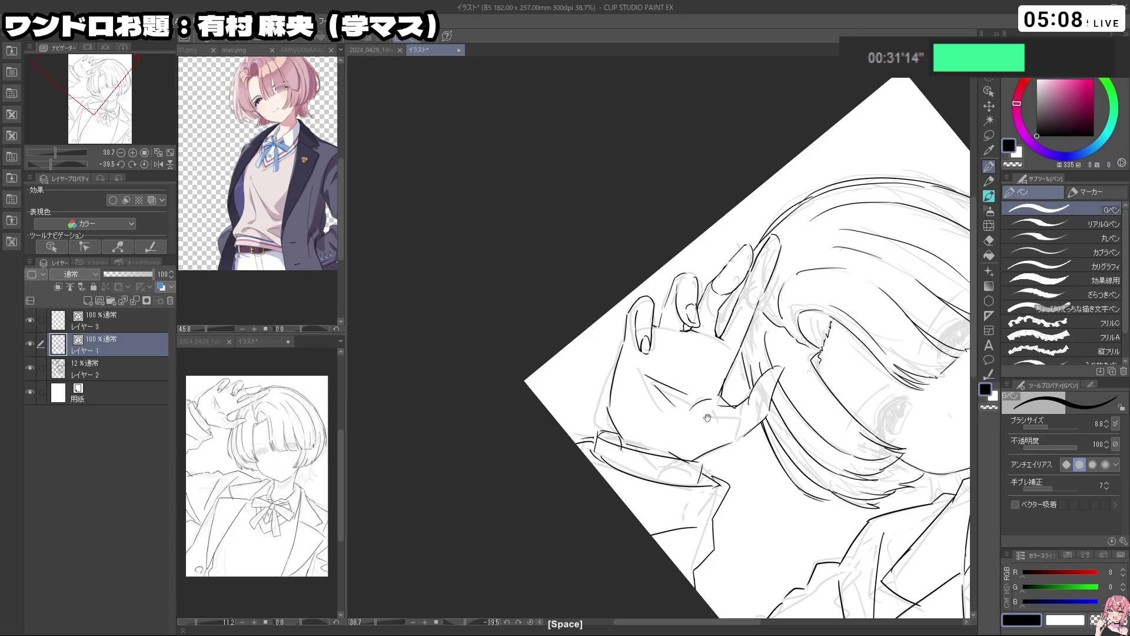
Merge Layer 3 down into Layer 1 and add a new vector layer above it
left_click_drag(708, 419, 568, 445)
left_click_drag(636, 527, 533, 454)
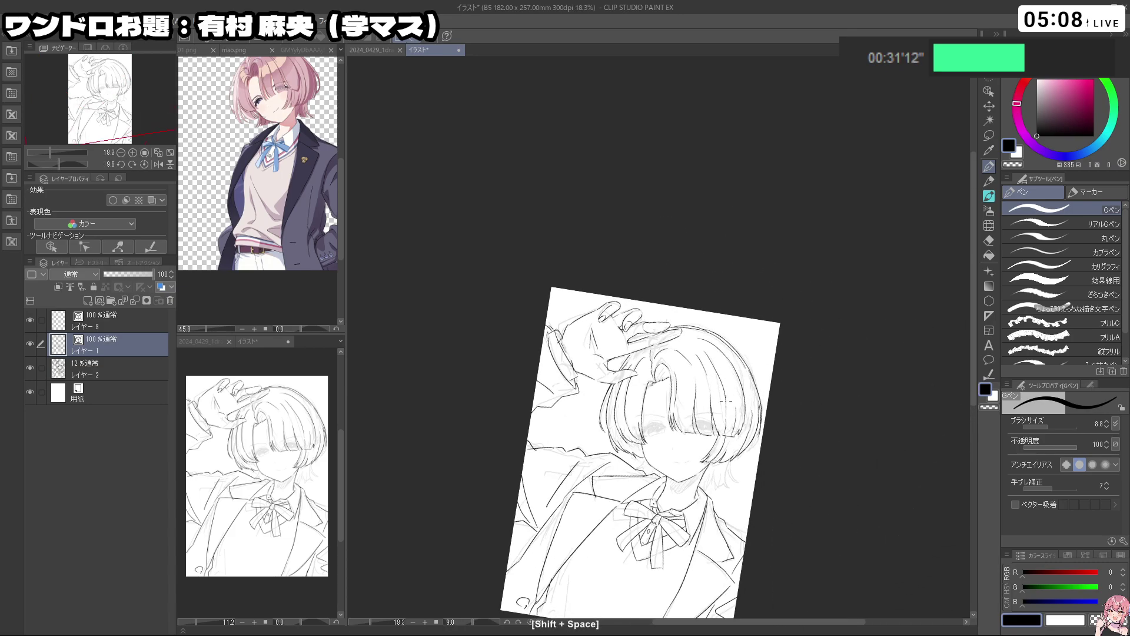
left_click_drag(633, 467, 653, 367)
left_click_drag(601, 453, 693, 410)
left_click(108, 325)
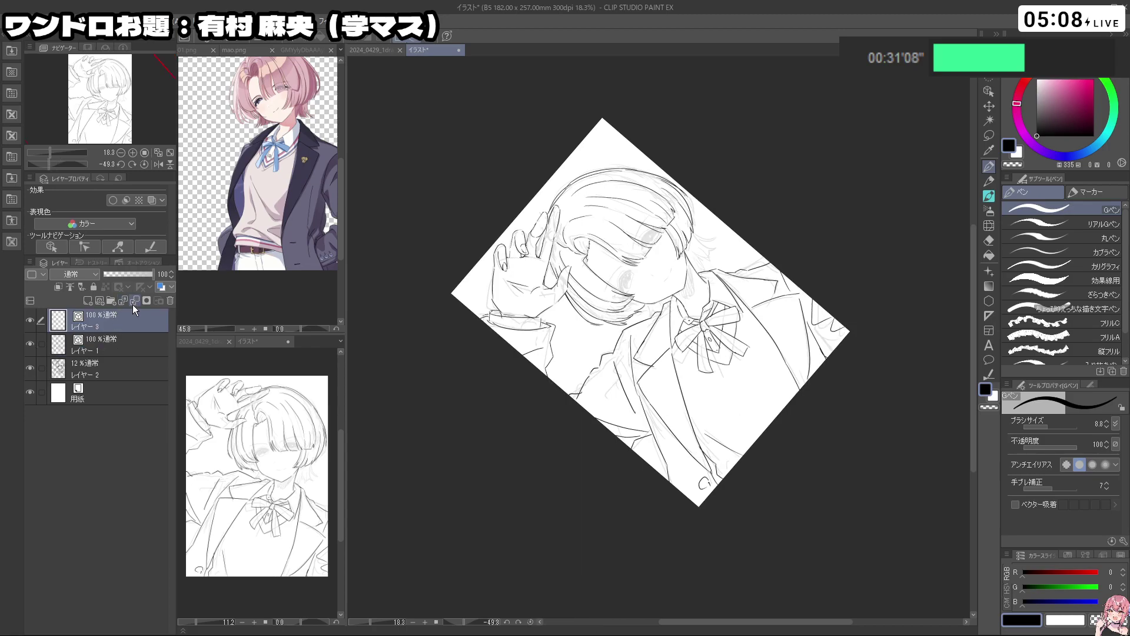
left_click(171, 300)
left_click_drag(818, 234, 833, 341)
left_click_drag(659, 207, 701, 206)
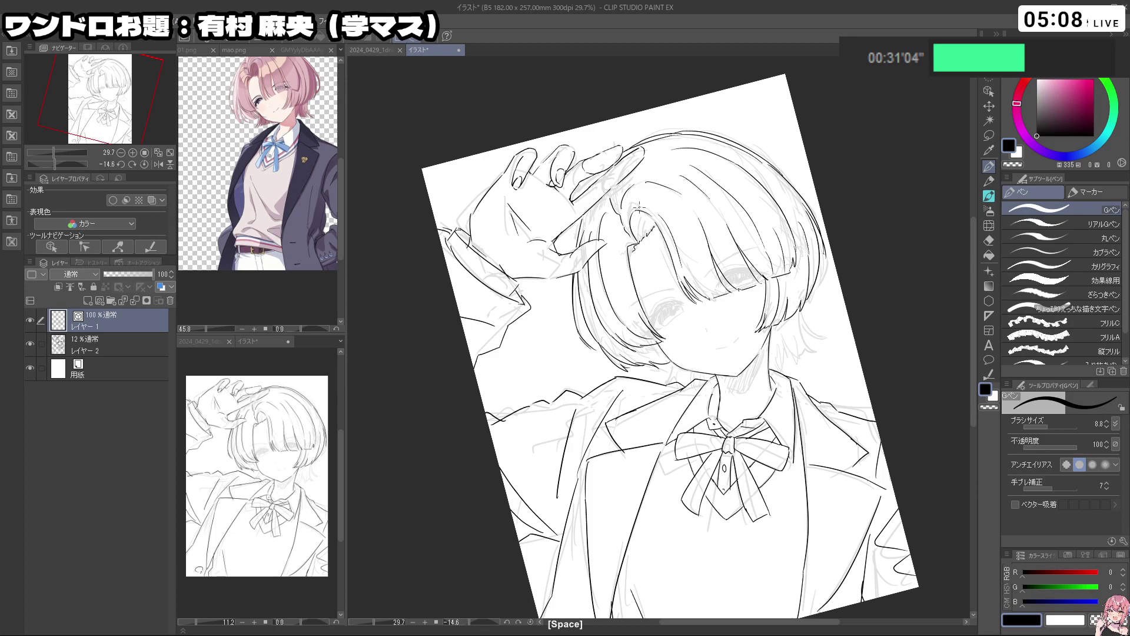
key("shift+space")
left_click(89, 302)
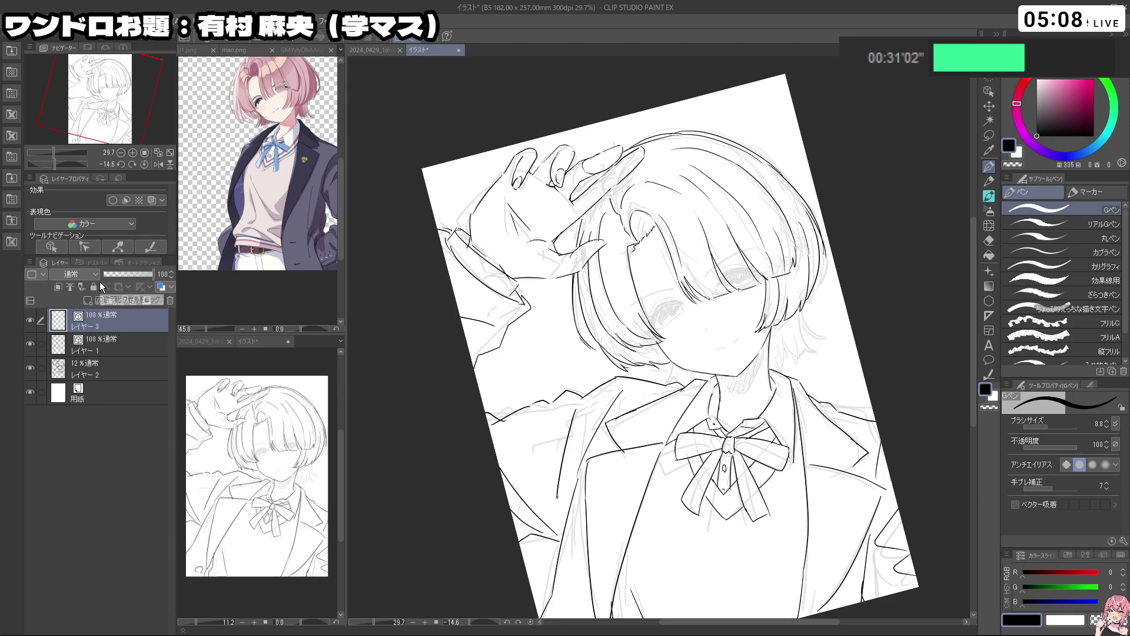
mouse_move(721, 288)
left_mouse_down()
mouse_move(780, 276)
mouse_move(604, 206)
mouse_move(642, 204)
left_mouse_up()
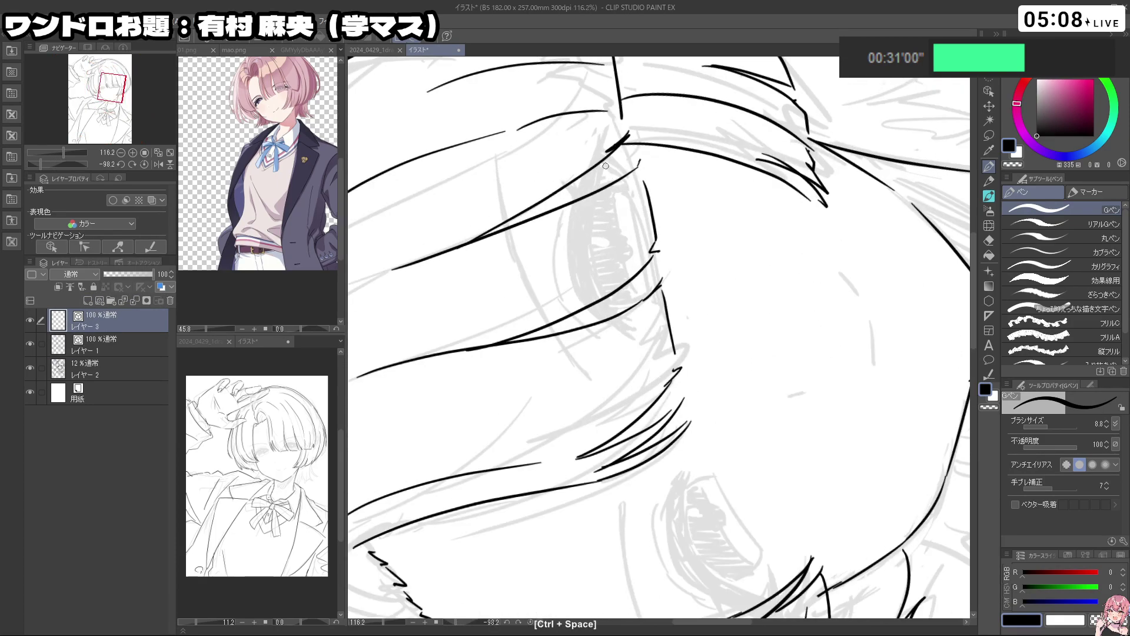
Draw the upper lash curve of the eye on the viewer's right on Layer 3 with the black G-pen at size 3.5
key("ctrl+z")
mouse_move(591, 234)
left_mouse_down()
mouse_move(596, 176)
mouse_move(592, 221)
mouse_move(613, 311)
mouse_move(633, 330)
mouse_move(632, 388)
mouse_move(726, 411)
left_mouse_up()
key("ctrl+z")
key("ctrl+z")
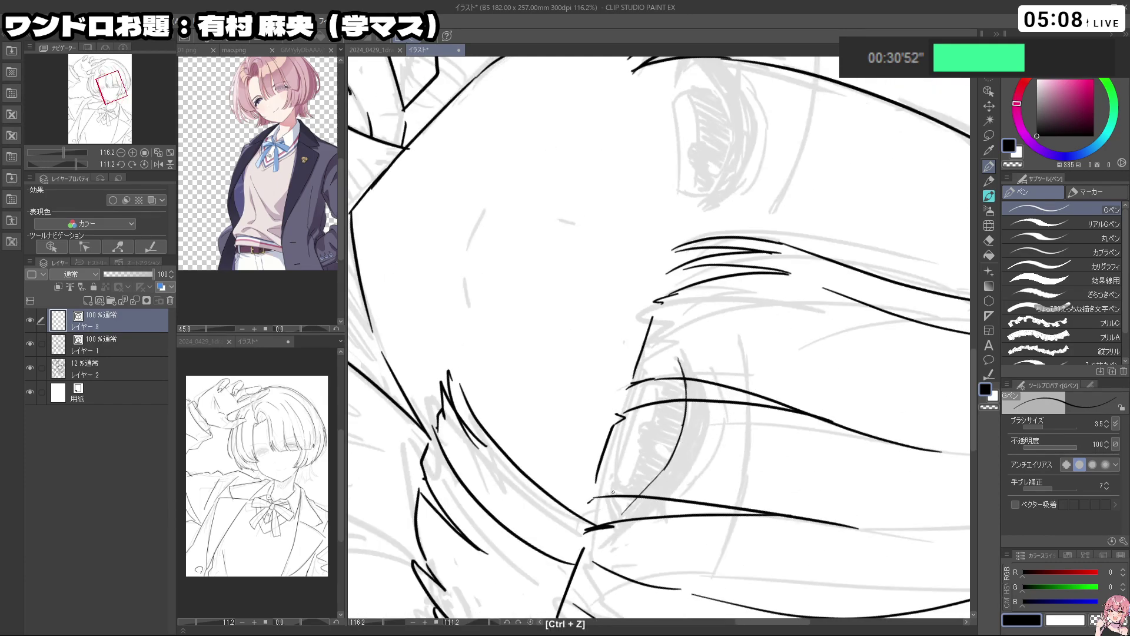
left_click_drag(613, 526, 824, 406)
left_click_drag(690, 464, 675, 212)
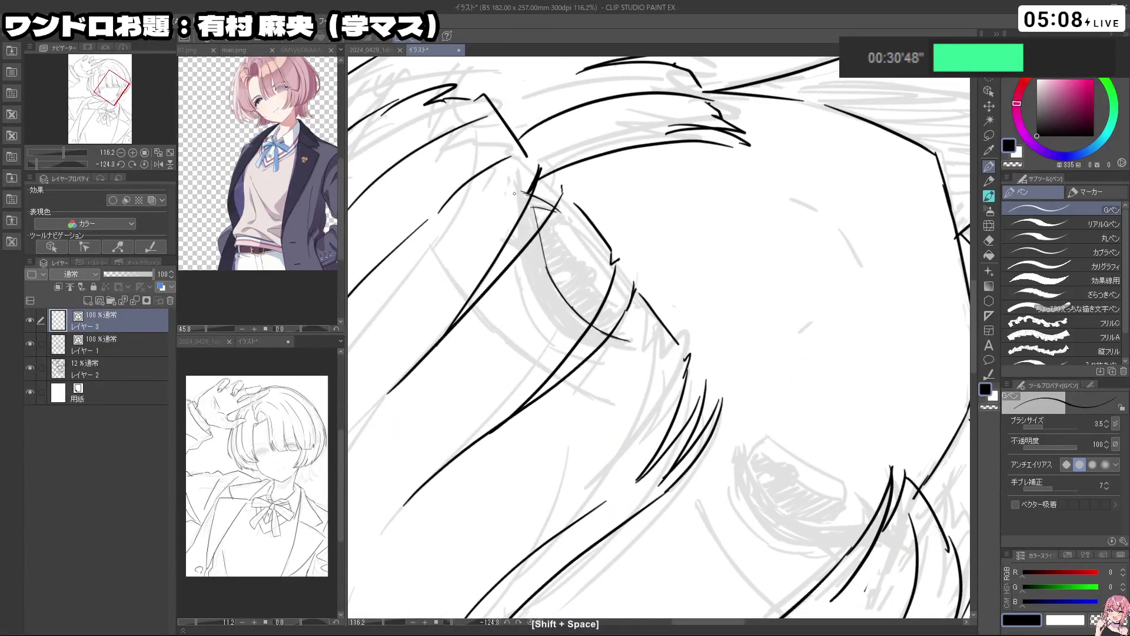
Add the outer edge and pointed outer corner to the upper lash shape of the right-hand eye, undoing stray strokes
key("ctrl+z")
left_click_drag(524, 253, 540, 310)
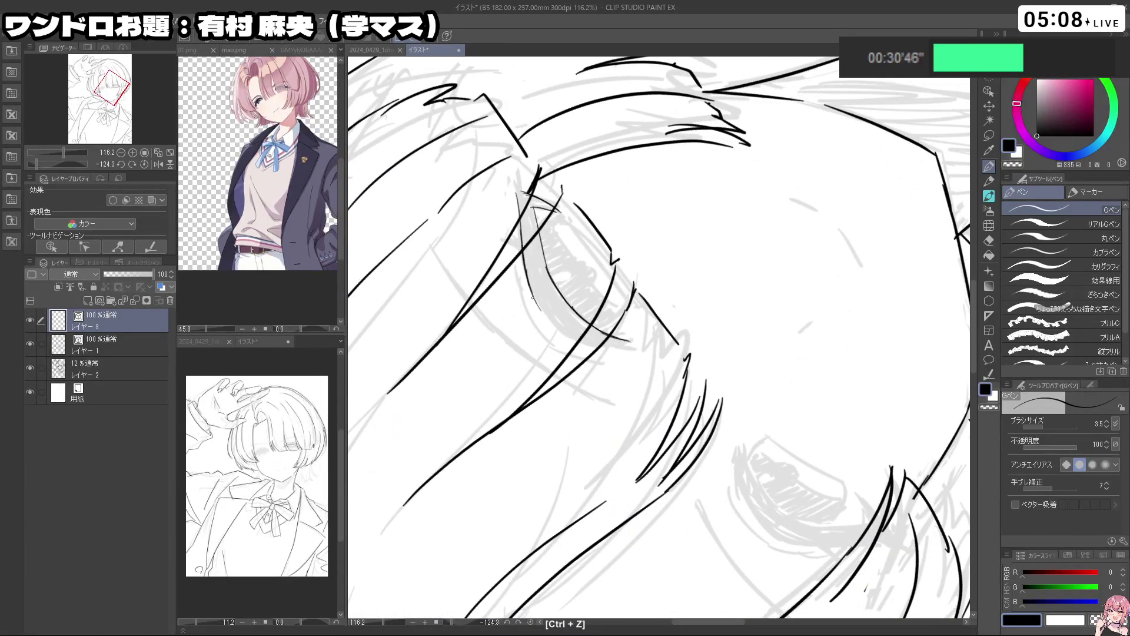
mouse_move(594, 342)
left_mouse_down()
mouse_move(636, 266)
mouse_move(638, 284)
mouse_move(694, 283)
mouse_move(798, 215)
mouse_move(866, 423)
left_mouse_up()
key("ctrl+z")
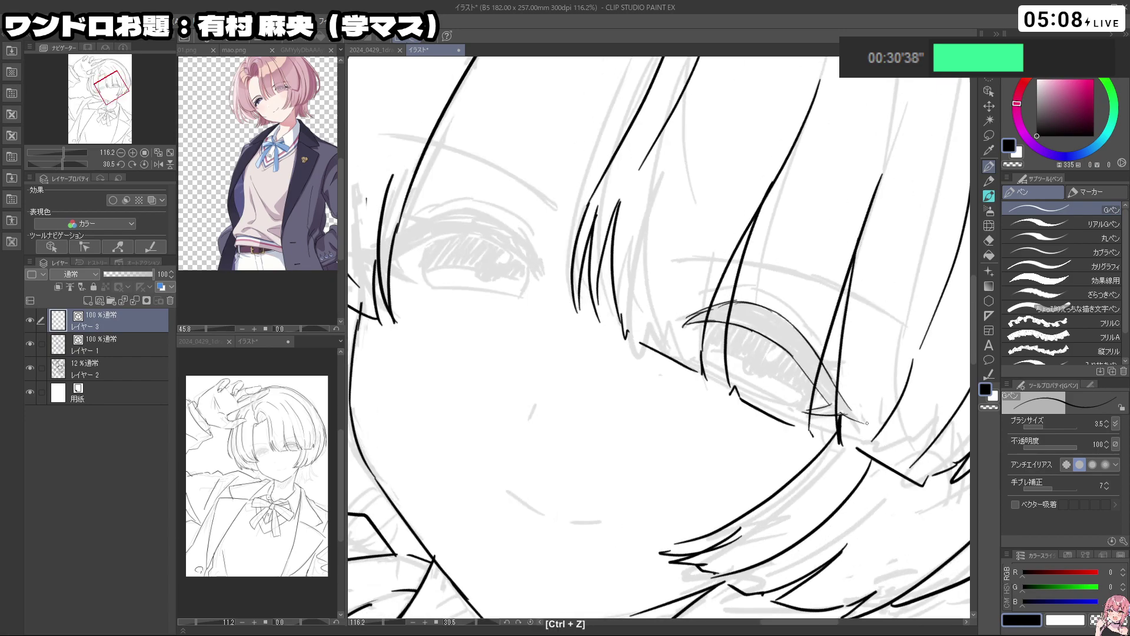
Draw small pointed lashes at the outer corner of the right-hand eye, undoing unwanted strokes
scroll(852, 414, "down", 3)
left_click_drag(866, 384, 813, 343)
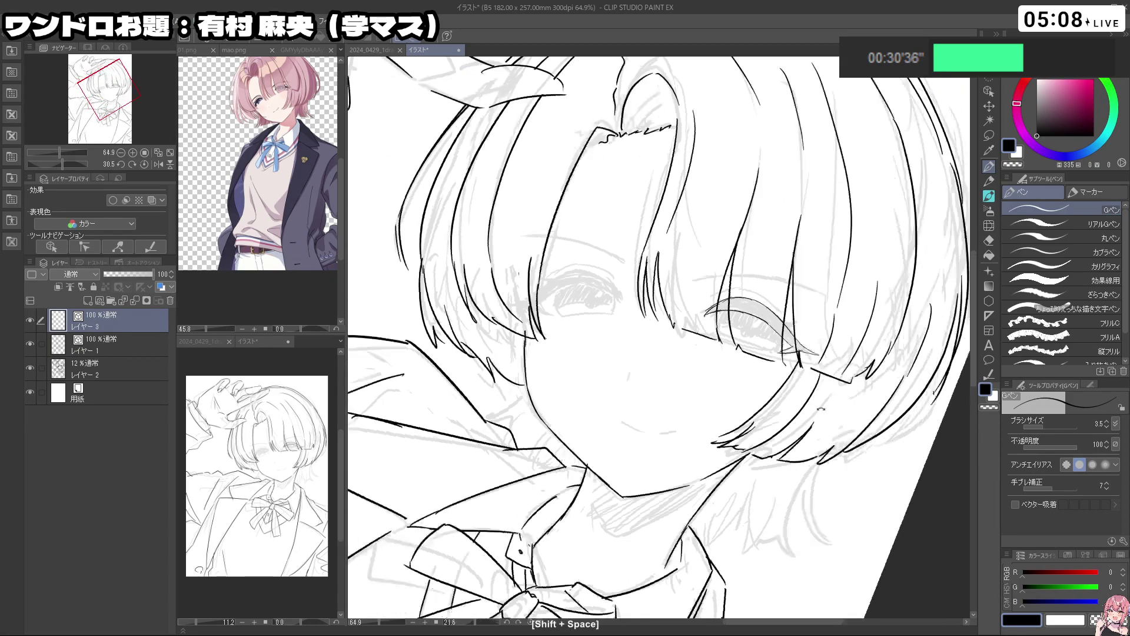
mouse_move(820, 404)
left_mouse_down()
mouse_move(422, 547)
mouse_move(841, 306)
mouse_move(834, 280)
left_mouse_up()
mouse_move(622, 440)
left_mouse_down()
mouse_move(671, 439)
mouse_move(631, 496)
left_mouse_up()
key("ctrl+z")
left_click_drag(718, 462, 664, 461)
left_click_drag(664, 461, 628, 408)
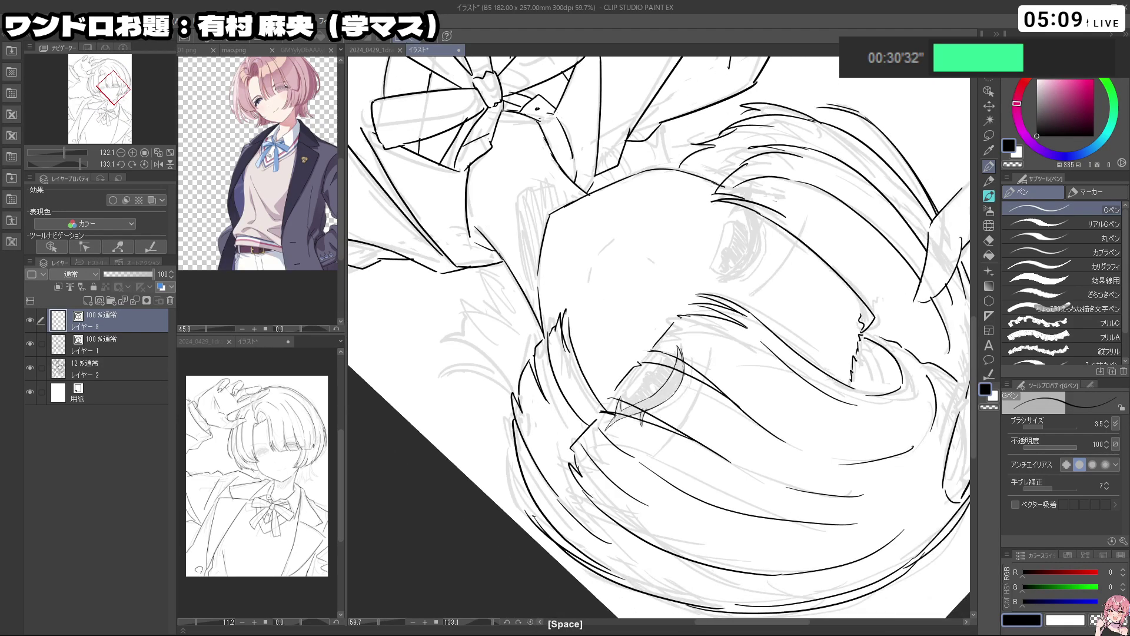
Outline the thick upper lash shape of the eye on the viewer's left over the sketch, redrawing unsatisfactory curves
left_click_drag(530, 312, 774, 265)
mouse_move(630, 432)
left_mouse_down()
mouse_move(663, 434)
mouse_move(651, 461)
mouse_move(670, 501)
left_mouse_up()
key("ctrl+z")
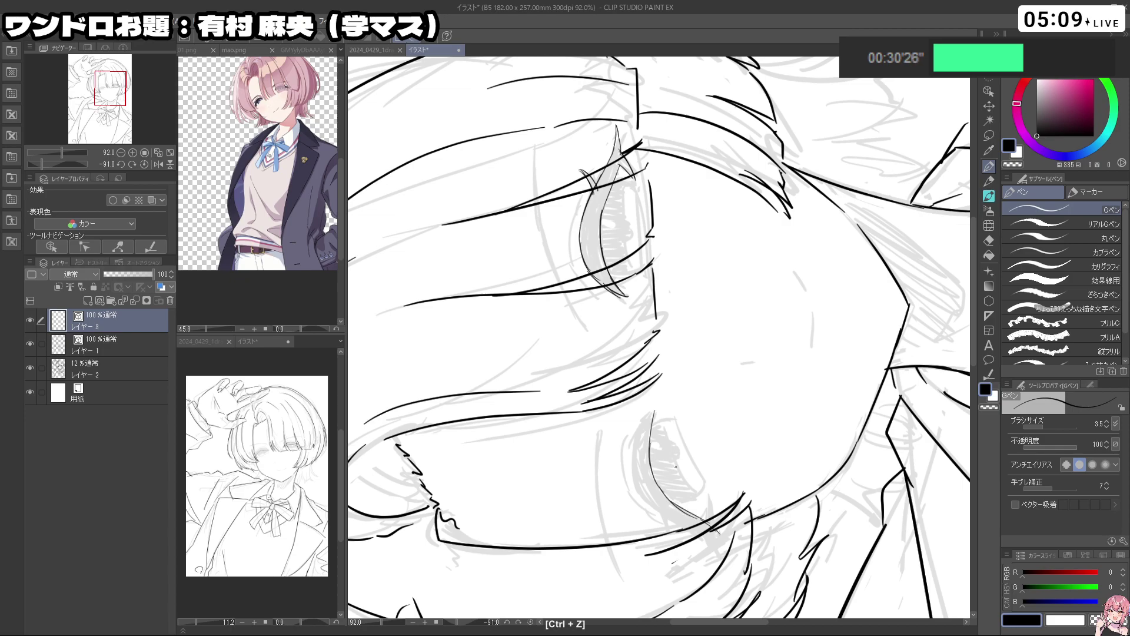
left_click_drag(655, 408, 640, 442)
key("ctrl+z")
mouse_move(650, 414)
left_mouse_down()
mouse_move(635, 484)
mouse_move(654, 509)
mouse_move(592, 494)
mouse_move(609, 521)
left_mouse_up()
key("ctrl+z")
key("shift+space")
key("ctrl+z")
left_click_drag(584, 478, 624, 537)
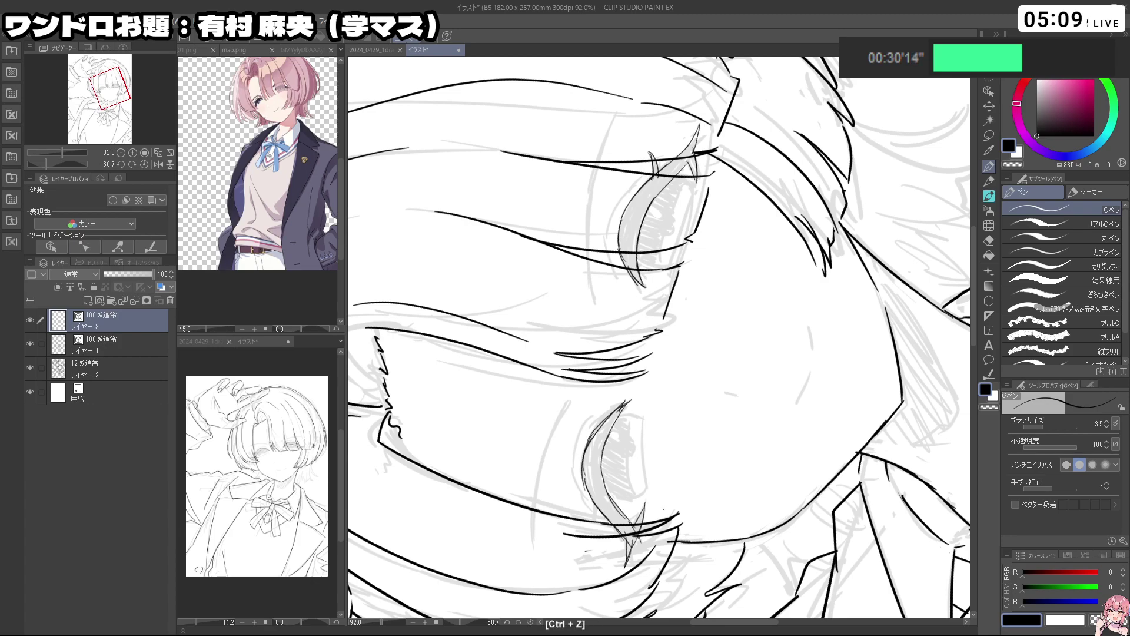
Refine the left-hand eye's upper lash line with pointed lashes around its outer corner
key("ctrl+space")
key("space")
mouse_move(717, 493)
left_mouse_down()
mouse_move(690, 489)
mouse_move(669, 409)
left_mouse_up()
key("shift+space")
mouse_move(639, 415)
left_mouse_down()
mouse_move(710, 401)
mouse_move(743, 413)
left_mouse_up()
key("ctrl+space")
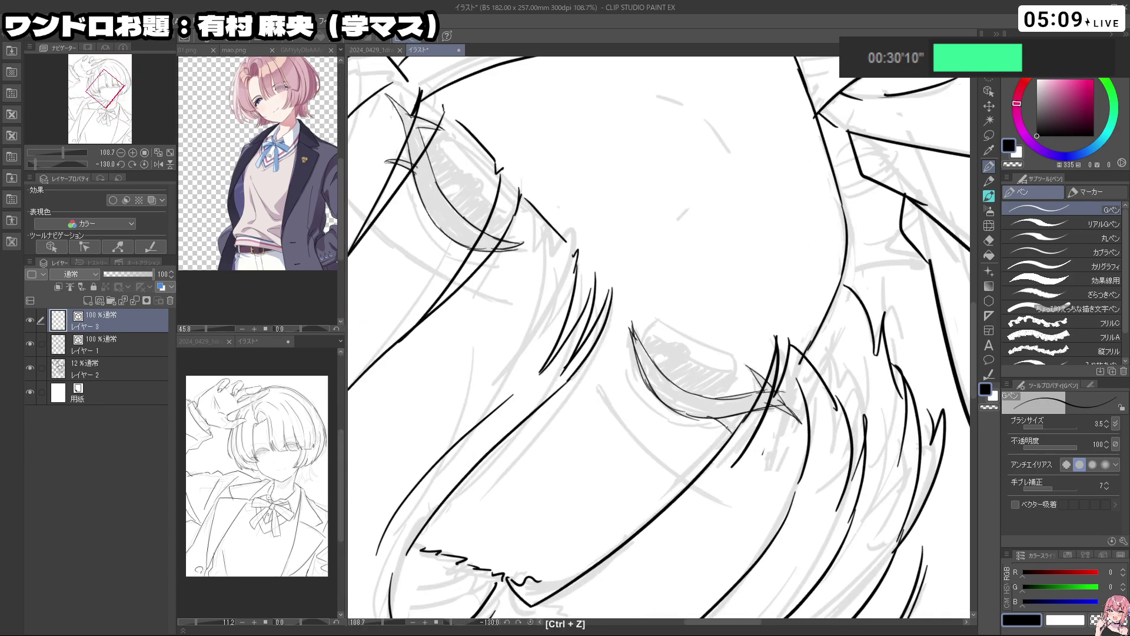
left_click_drag(729, 436, 701, 406)
key("shift+space")
mouse_move(615, 353)
left_mouse_down()
mouse_move(630, 376)
mouse_move(667, 380)
mouse_move(627, 432)
mouse_move(653, 328)
mouse_move(631, 287)
mouse_move(824, 289)
left_mouse_up()
key("ctrl+space")
key("ctrl+z")
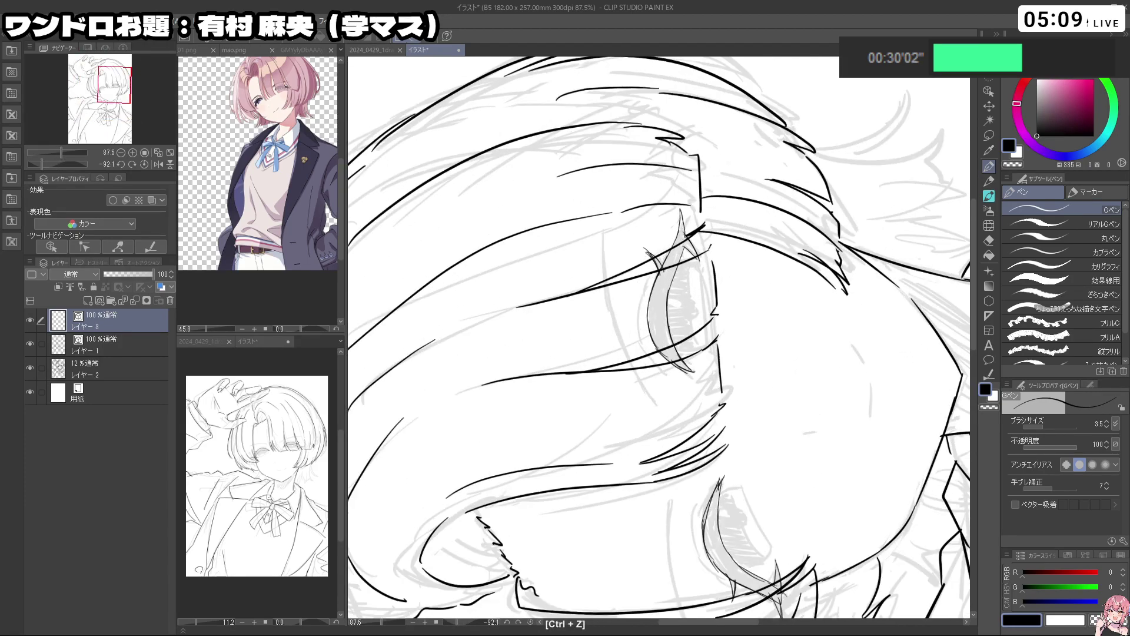
Draw thin eyelid crease lines above the upper lashes of both eyes
left_click_drag(651, 272, 648, 347)
key("ctrl+space")
mouse_move(744, 406)
left_mouse_down()
mouse_move(588, 407)
mouse_move(818, 390)
left_mouse_up()
key("ctrl+z")
left_click_drag(718, 390, 707, 433)
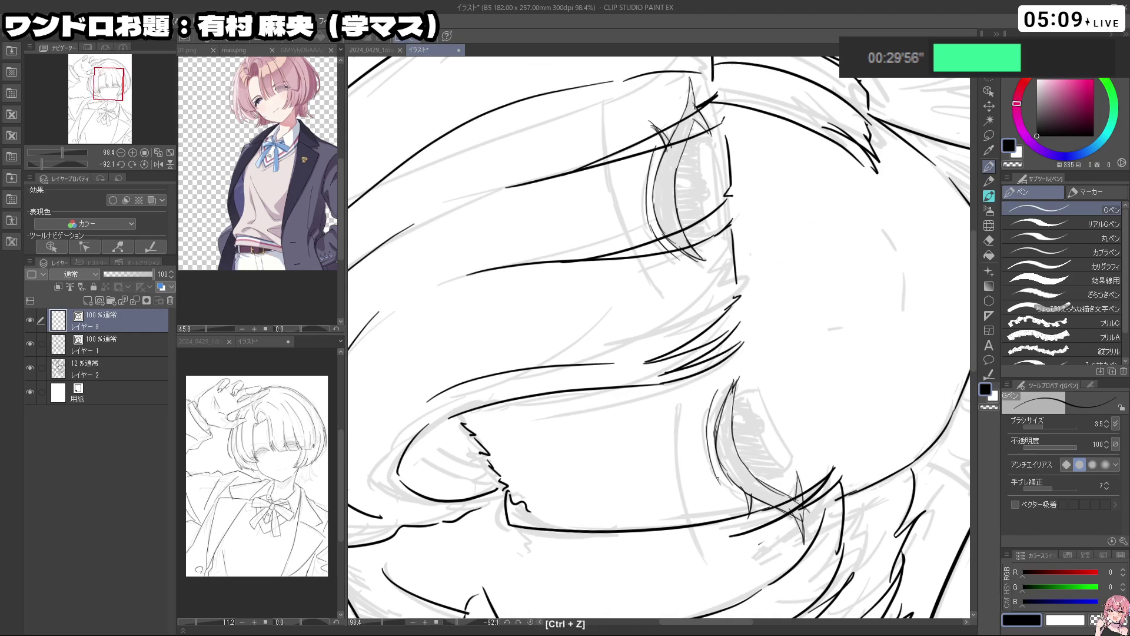
Inspect the inked face and zoom in on the character's eye in the reference image mao.png
key("shift+space")
left_click_drag(743, 503, 519, 459)
key("ctrl+space")
left_click_drag(701, 424, 616, 165)
key("ctrl+space")
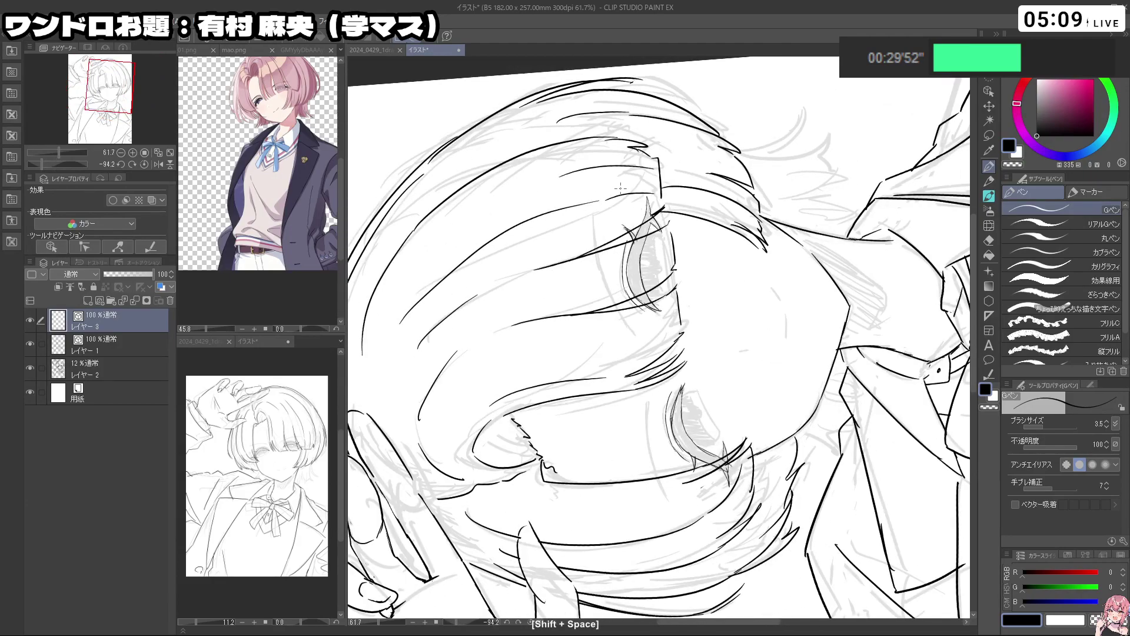
key("ctrl+space")
left_click_drag(249, 93, 424, 94)
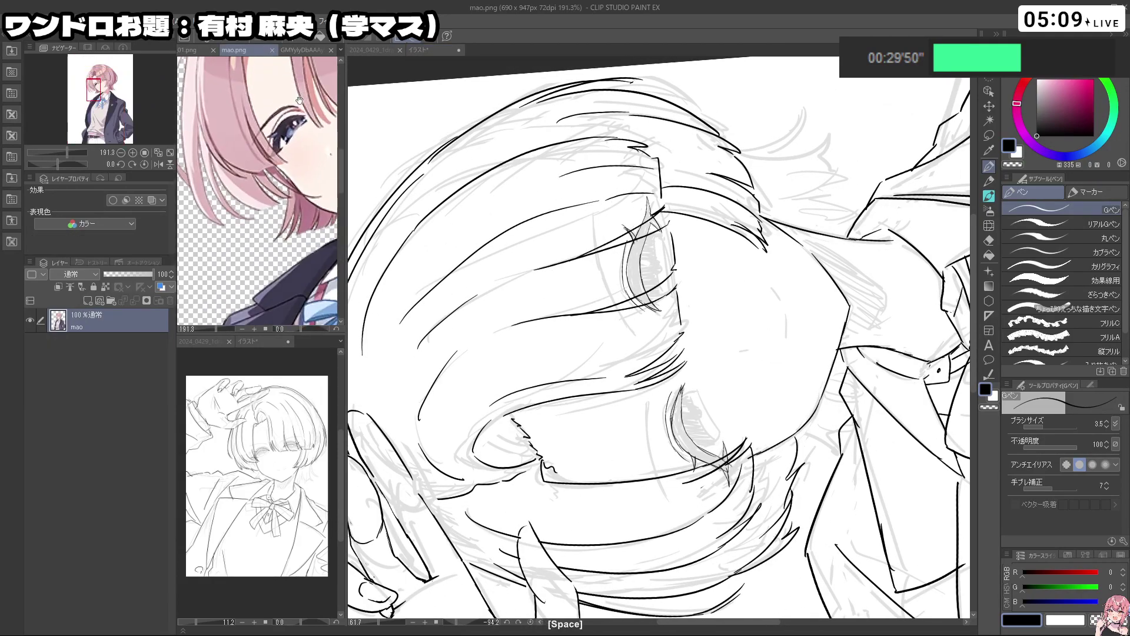
Draw the thin curved eyebrow above the right-hand eye on Layer 3 with two long strokes
left_click(636, 205)
key("ctrl+space")
mouse_move(598, 234)
left_mouse_down()
mouse_move(618, 233)
mouse_move(604, 295)
mouse_move(624, 323)
left_mouse_up()
key("ctrl+z")
key("ctrl+z")
mouse_move(591, 220)
left_mouse_down()
mouse_move(601, 286)
mouse_move(637, 354)
left_mouse_up()
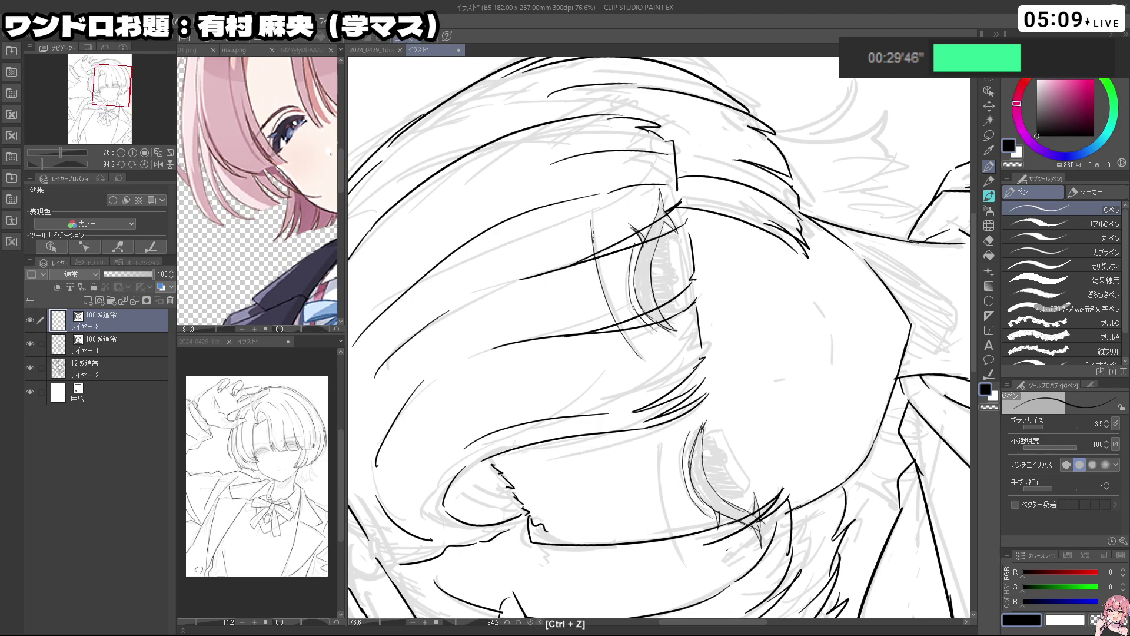
mouse_move(595, 254)
left_mouse_down()
mouse_move(625, 333)
mouse_move(657, 366)
left_mouse_up()
Draw the matching eyebrow above the left-hand eye, undoing and redoing its strokes
key("ctrl+space")
left_click_drag(751, 337, 683, 338)
mouse_move(752, 335)
left_mouse_down()
mouse_move(713, 309)
mouse_move(761, 325)
left_mouse_up()
key("shift+space")
mouse_move(644, 382)
left_mouse_down()
mouse_move(672, 382)
mouse_move(698, 440)
left_mouse_up()
key("ctrl+z")
key("ctrl+z")
key("shift+space")
mouse_move(674, 395)
left_mouse_down()
mouse_move(712, 447)
mouse_move(645, 406)
mouse_move(682, 497)
left_mouse_up()
key("ctrl+z")
key("ctrl+z")
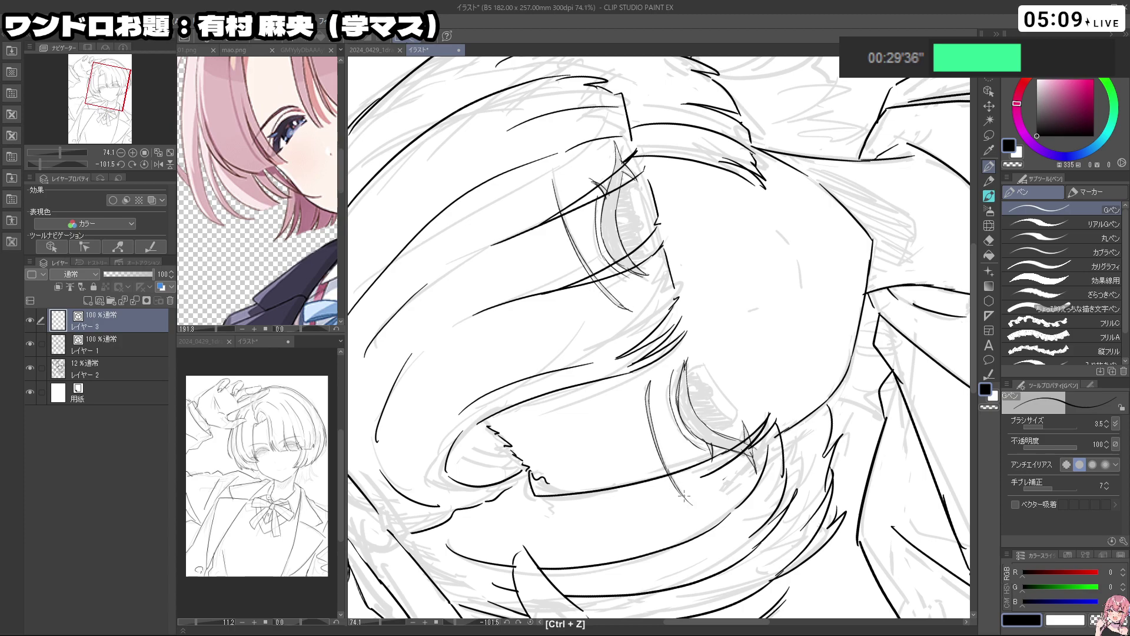
Outline the iris and lower edge of the left-hand eye, following the sketch
key("ctrl+space")
key("space")
left_click_drag(788, 418, 626, 386)
key("shift+space")
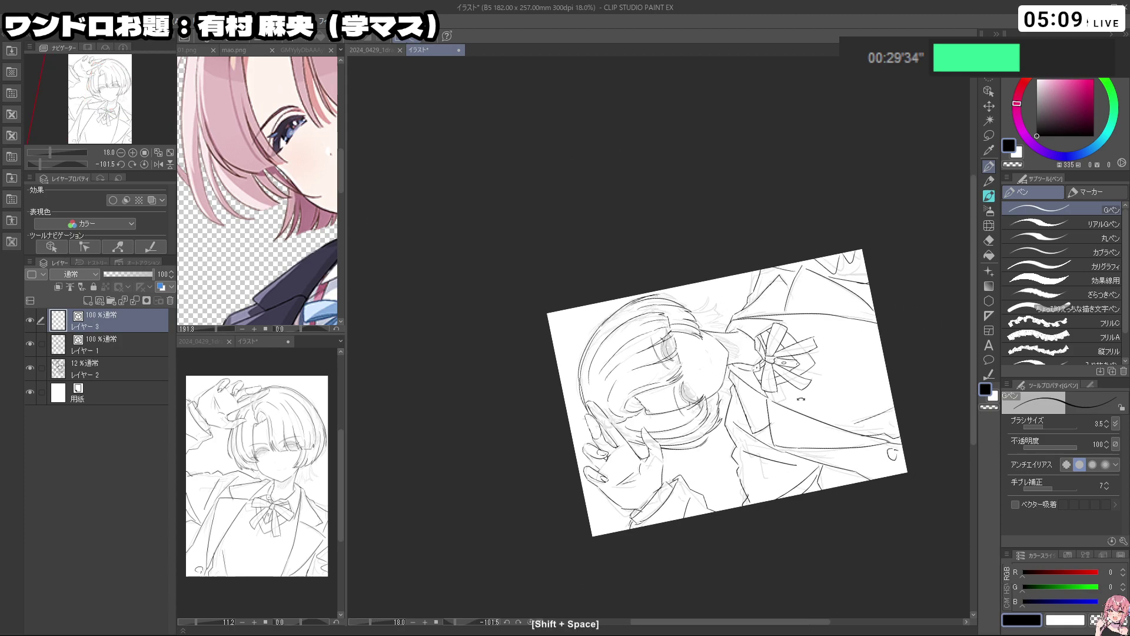
left_click_drag(748, 406, 570, 416)
key("ctrl+space")
left_click_drag(612, 365, 724, 371)
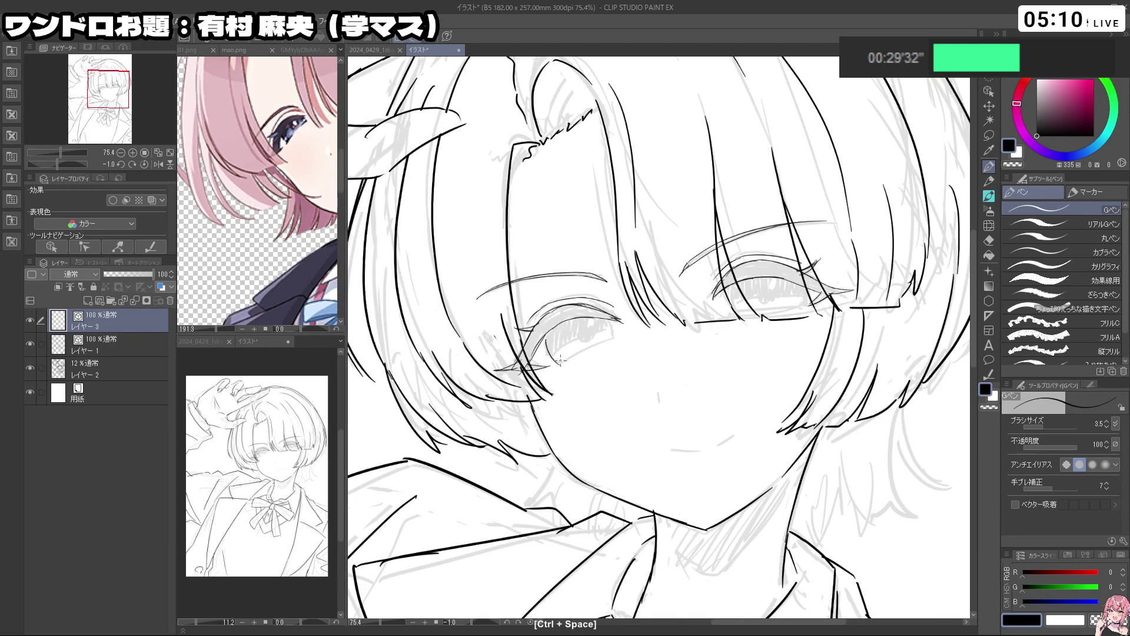
key("ctrl+z")
key("shift+space")
left_click_drag(598, 449, 760, 406)
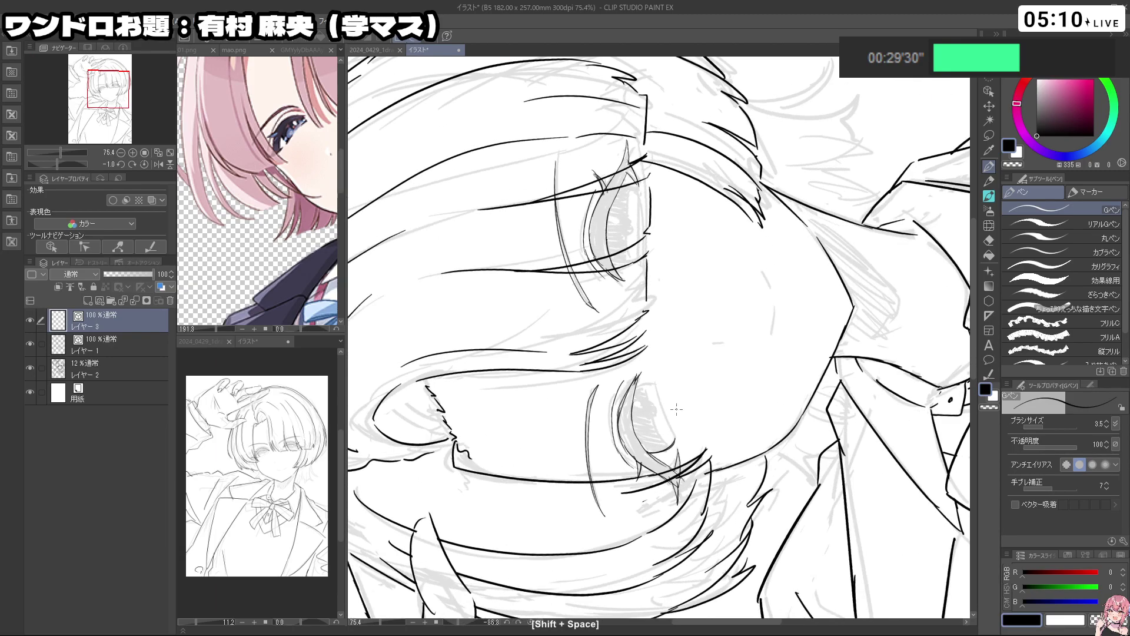
left_click_drag(655, 382, 669, 422)
key("ctrl+z")
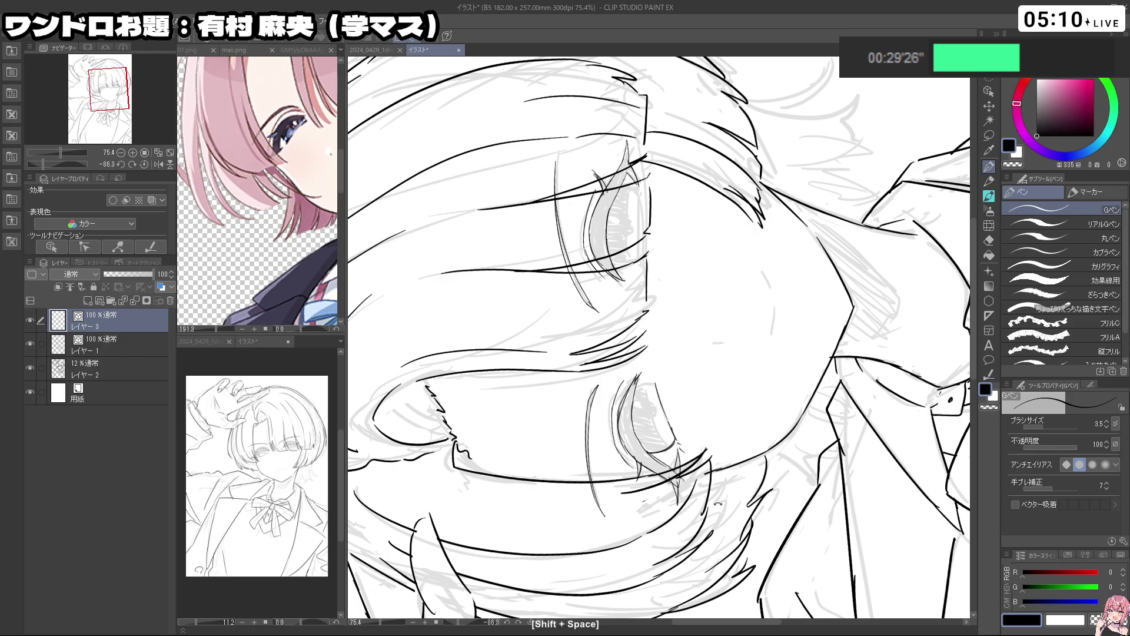
Outline the iris of the right-hand eye beneath its lashes, undoing misplaced strokes
left_click_drag(677, 442, 693, 235)
left_click_drag(623, 303, 617, 320)
key("ctrl+z")
key("ctrl+space")
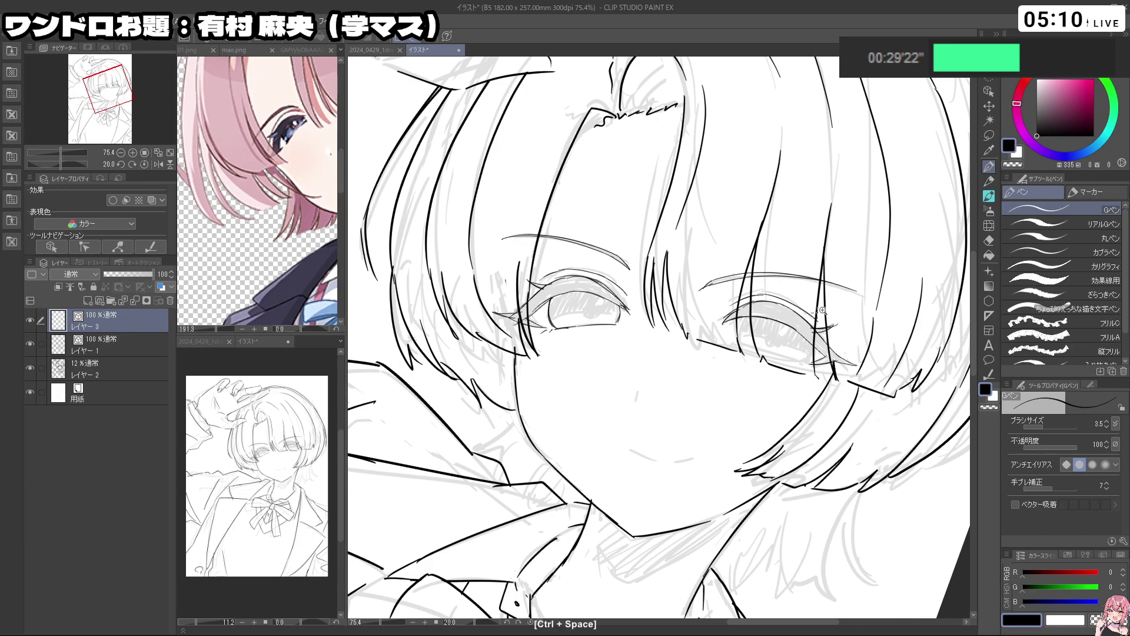
left_click_drag(821, 311, 730, 321)
key("space")
left_click_drag(771, 335, 771, 306)
key("ctrl+space")
key("ctrl+z")
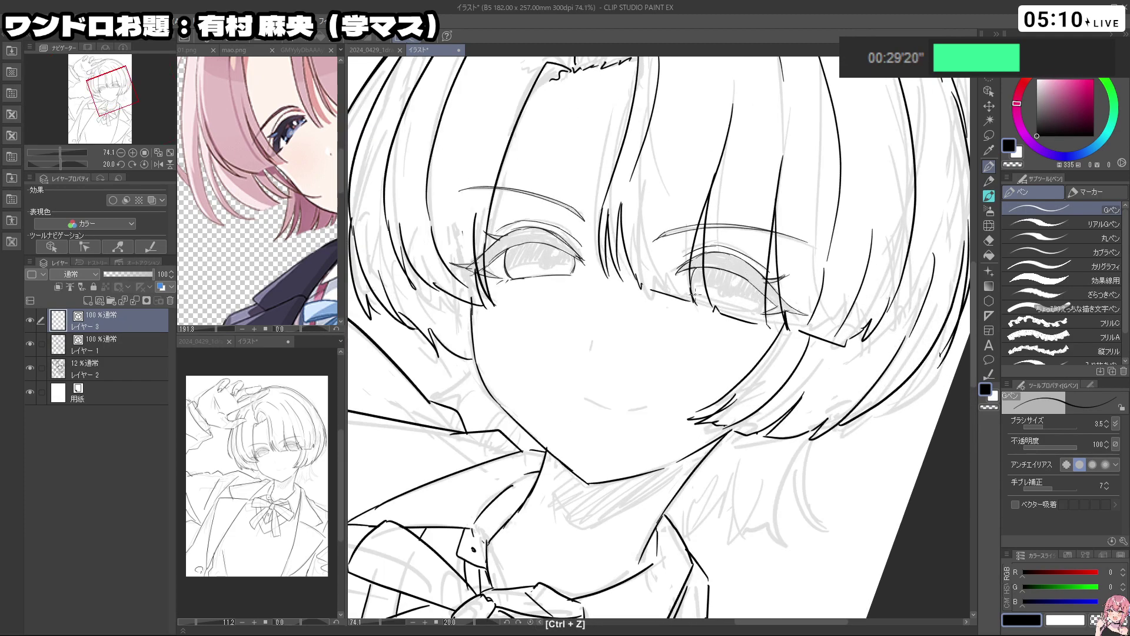
key("shift+space")
mouse_move(703, 304)
left_mouse_down()
mouse_move(717, 396)
mouse_move(757, 345)
mouse_move(739, 272)
left_mouse_up()
key("ctrl+z")
Draw the small nose mark and the gently smiling mouth on Layer 3
key("shift+space")
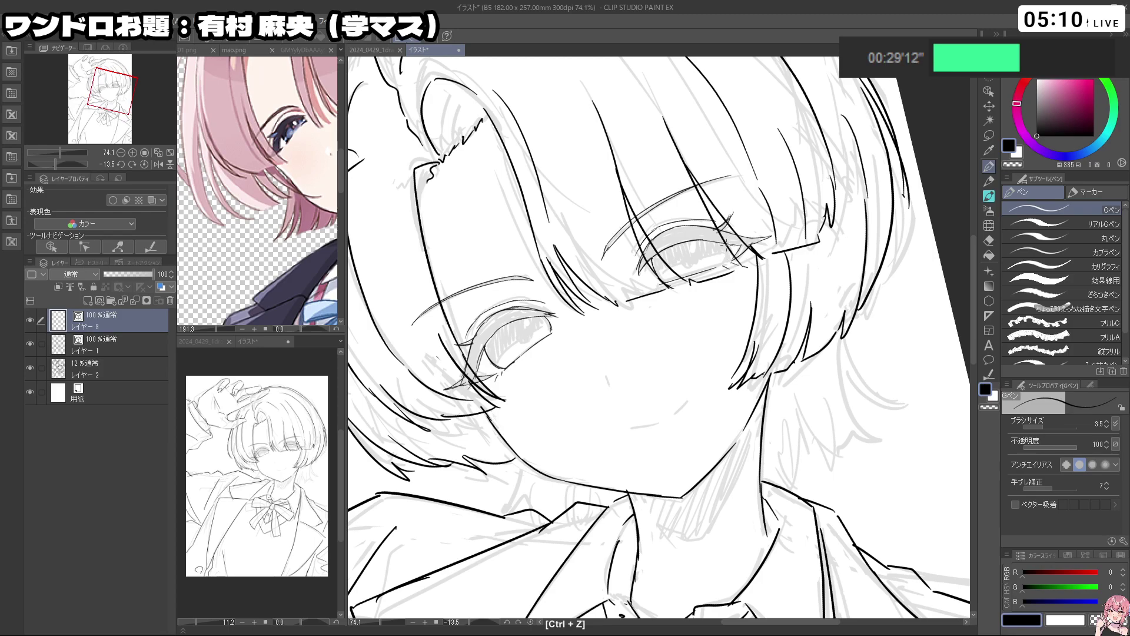
left_click_drag(728, 248, 600, 373)
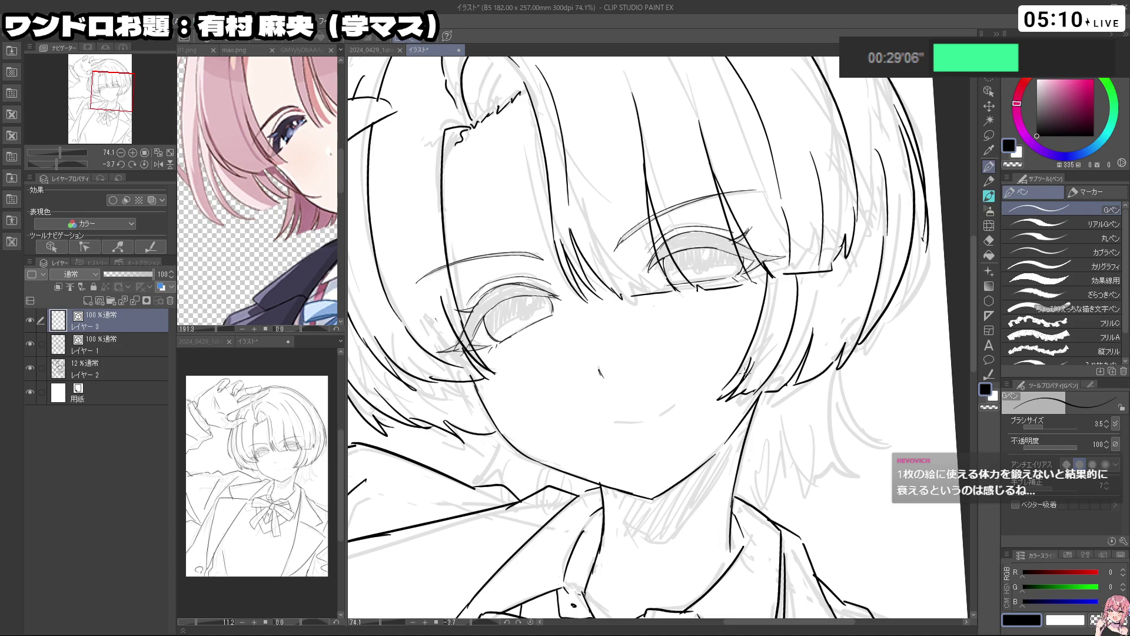
key("ctrl+space")
left_click_drag(650, 422, 579, 389)
left_click_drag(595, 315, 624, 325)
key("ctrl+space")
left_click(654, 403)
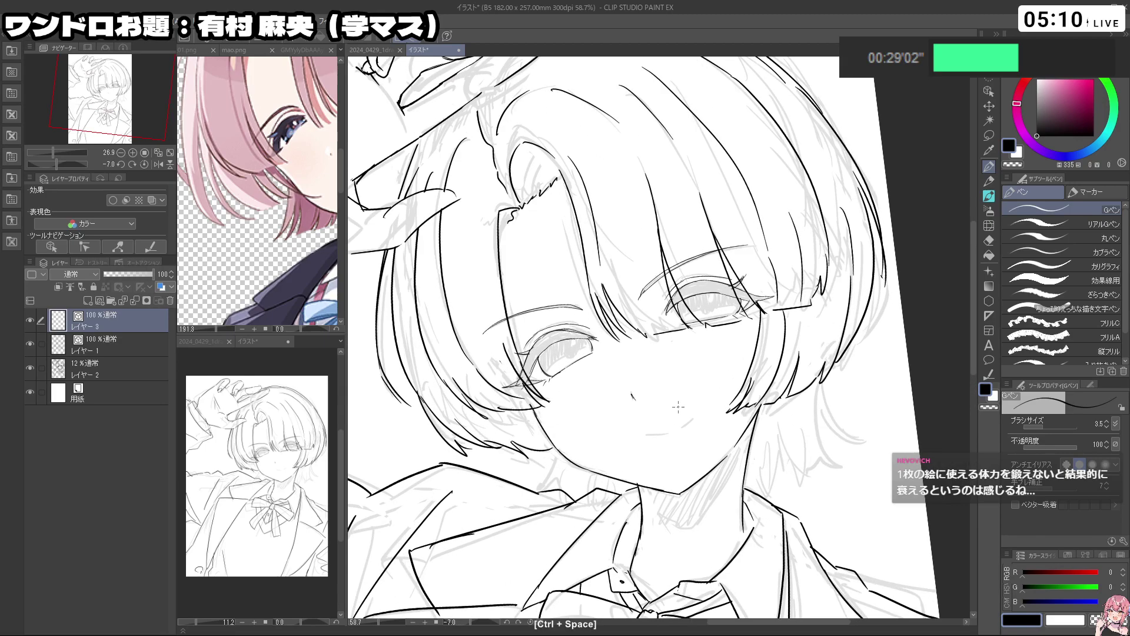
key("ctrl+z")
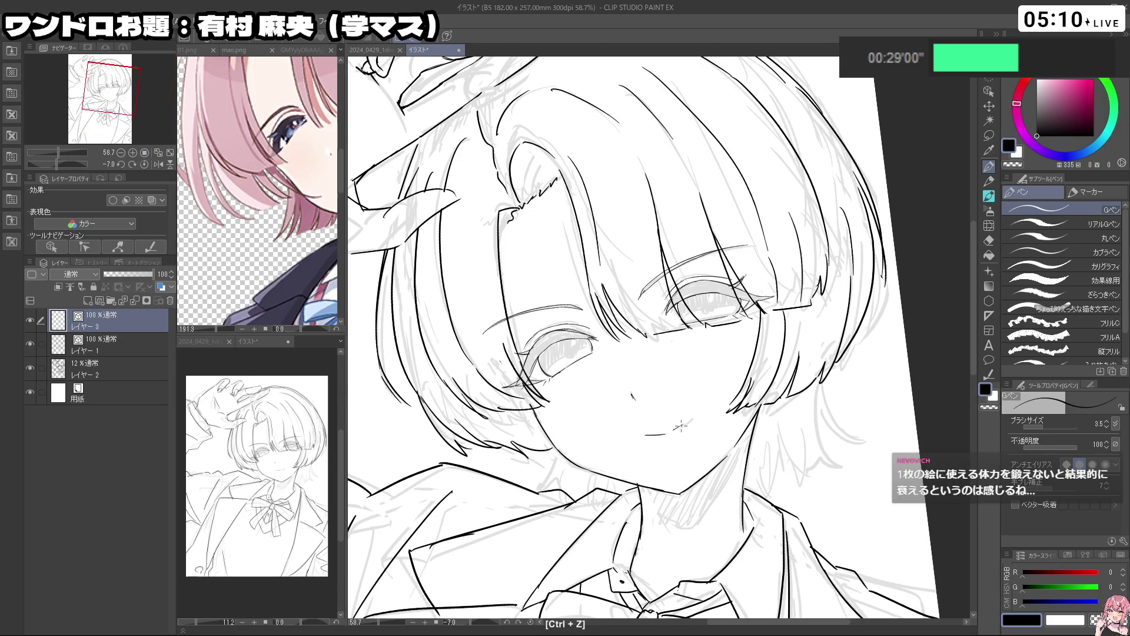
key("ctrl+space")
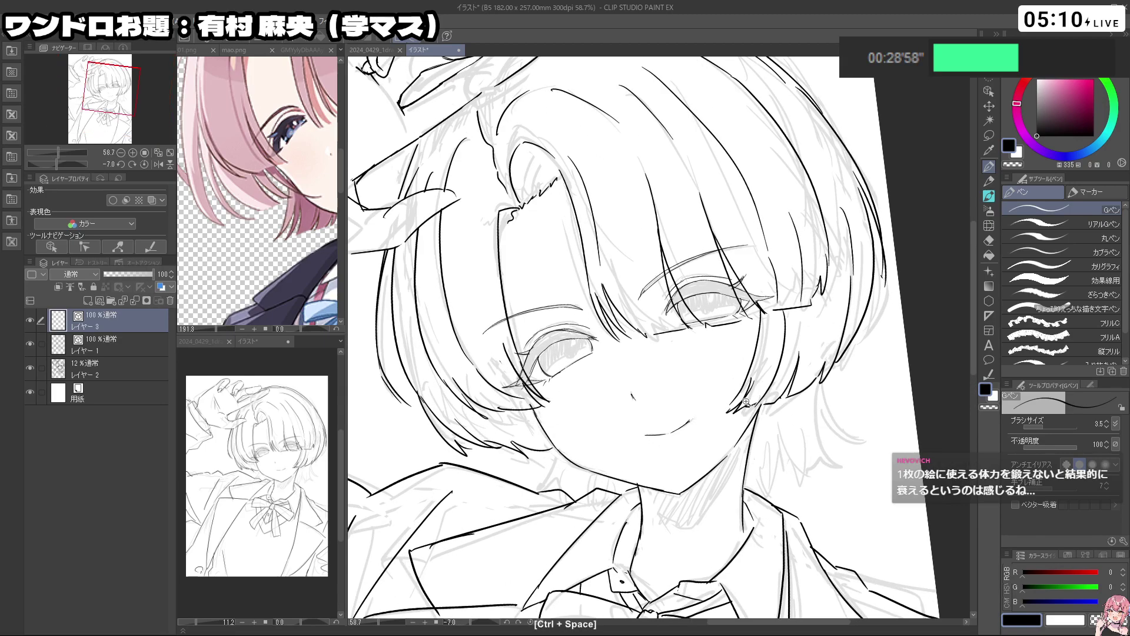
Select Layer 1 and touch up the side hair beside the left-hand eye, alternating the G-pen between transparent and black
left_click_drag(747, 402, 683, 376)
left_click_drag(682, 377, 614, 291)
key("shift+space")
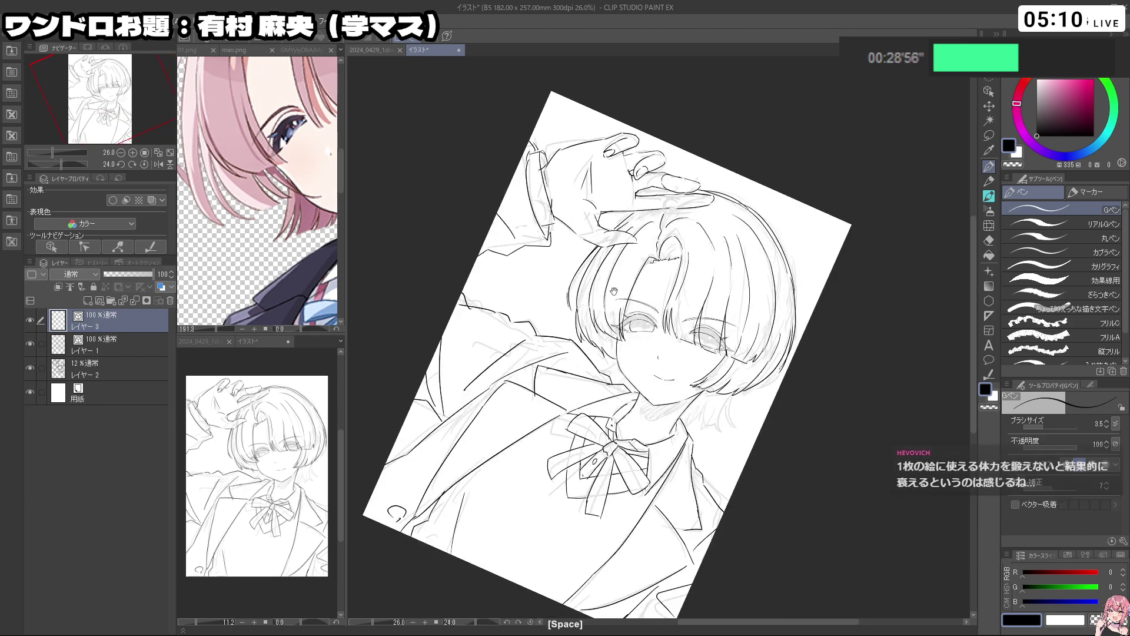
left_click(118, 344)
key("ctrl+space")
left_click(682, 364)
left_click_drag(682, 364, 695, 364)
key("shift+space")
mouse_move(589, 329)
left_mouse_down()
mouse_move(595, 372)
mouse_move(567, 364)
left_mouse_up()
key("c")
key("ctrl+alt")
left_click_drag(560, 353, 584, 390)
key("c")
key("ctrl+alt")
left_click_drag(571, 364, 570, 361)
key("ctrl+z")
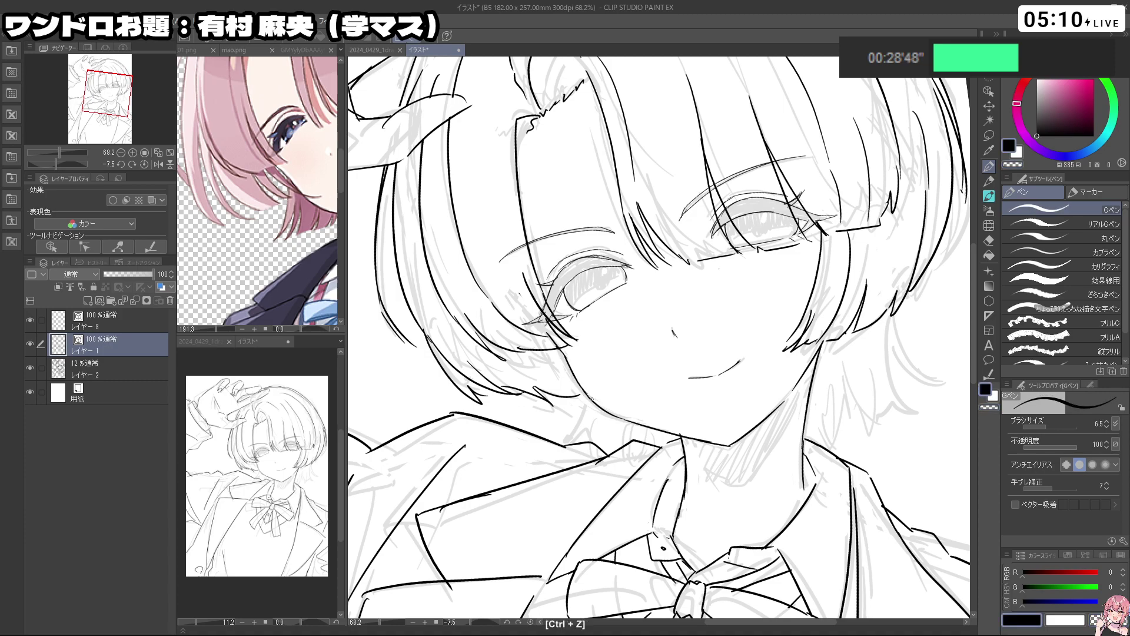
Draw a side hair strand beside the right-hand eye and cheek on Layer 1 with the G-pen at size 6.5
key("space")
key("ctrl+space")
left_click_drag(765, 329, 677, 347)
left_click_drag(677, 359, 618, 343)
key("shift+space")
left_click_drag(617, 494, 575, 476)
key("ctrl+space")
left_click_drag(780, 315, 824, 330)
key("shift+space")
left_click_drag(769, 454, 819, 338)
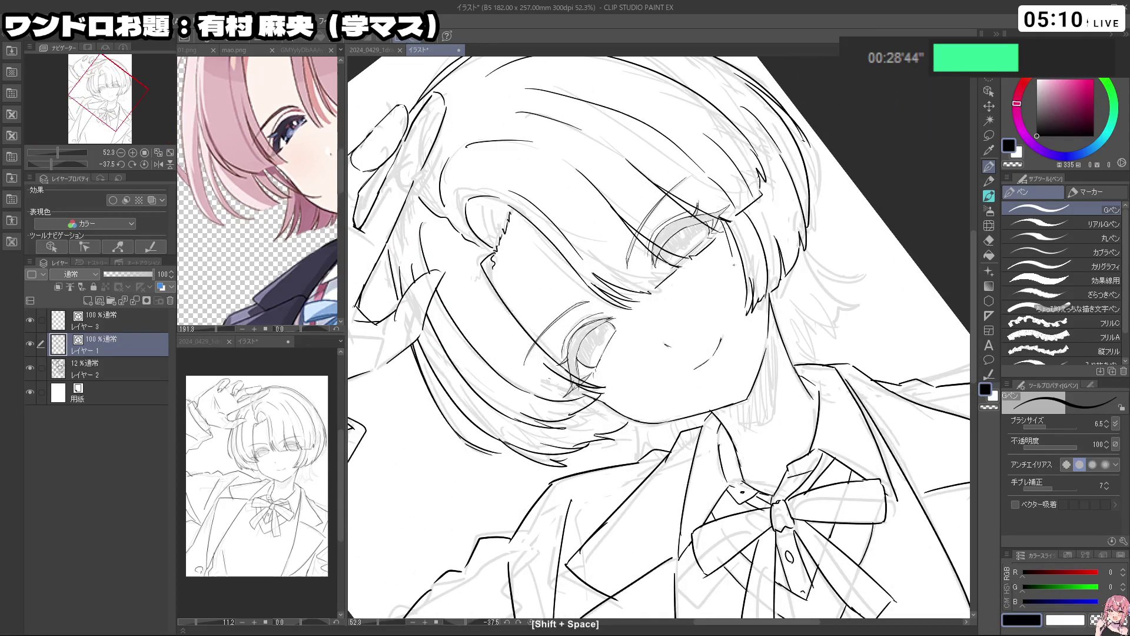
key("ctrl+z")
left_click_drag(741, 284, 739, 309)
key("ctrl+z")
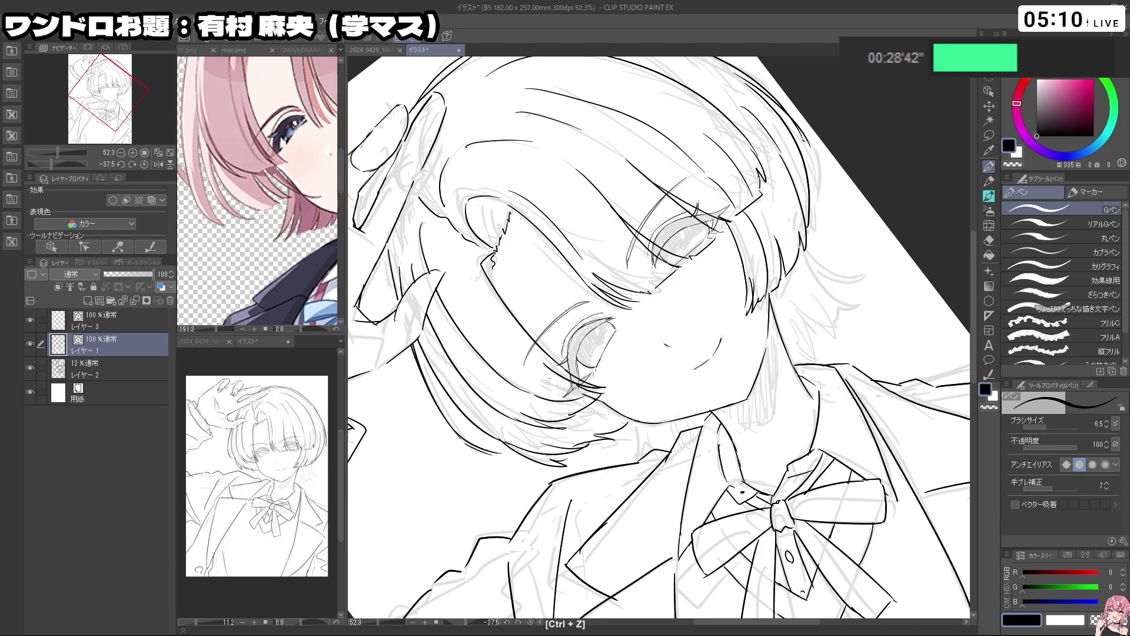
key("ctrl+z")
left_click_drag(726, 220, 740, 308)
Draw a long fringe strand running from the parting down to the brows on Layer 1, redoing unsatisfactory attempts
key("shift+space")
mouse_move(794, 405)
left_mouse_down()
mouse_move(711, 479)
mouse_move(730, 471)
left_mouse_up()
key("ctrl+z")
left_click_drag(613, 143, 625, 276)
key("ctrl+z")
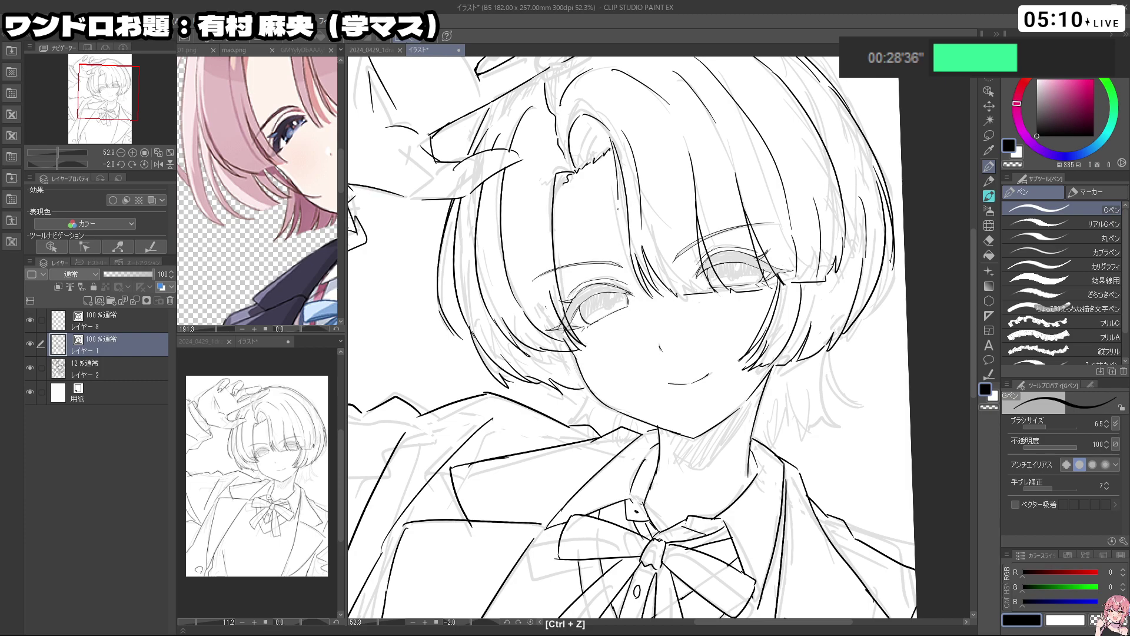
key("ctrl+z")
left_click_drag(611, 139, 615, 251)
key("ctrl+z")
mouse_move(612, 140)
left_mouse_down()
mouse_move(626, 253)
mouse_move(615, 272)
left_mouse_up()
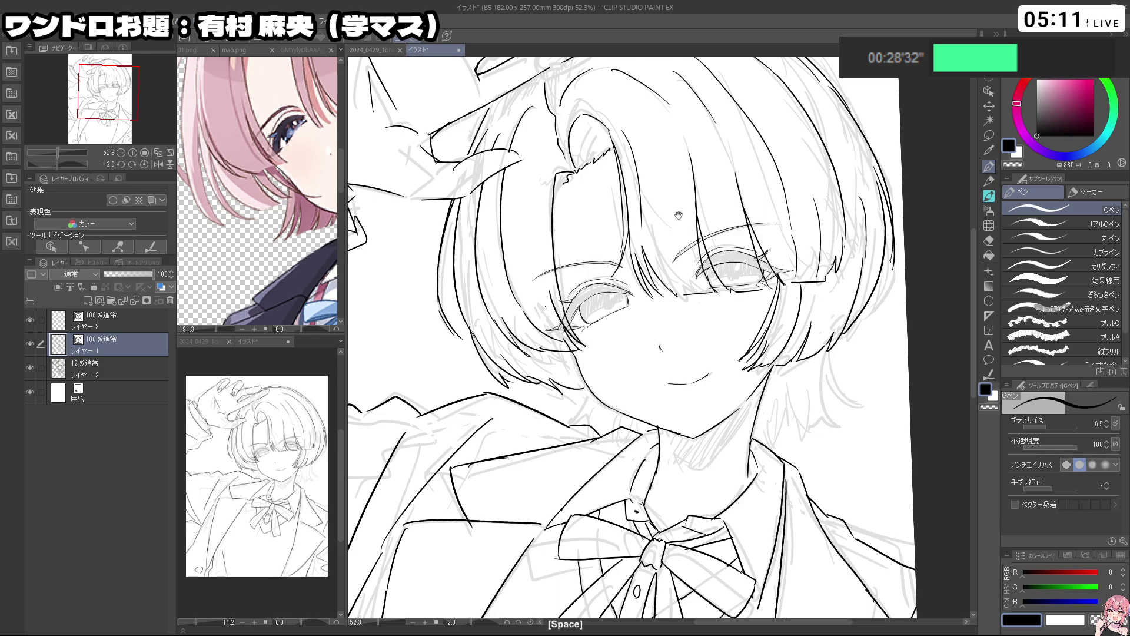
Draw the flicked nape hair strands beside the neck, below the right-hand bob, on Layer 1, redoing unsatisfactory strokes
left_click_drag(772, 310, 589, 377)
mouse_move(577, 421)
left_mouse_down()
mouse_move(770, 371)
mouse_move(684, 481)
mouse_move(562, 512)
mouse_move(536, 489)
left_mouse_up()
left_click_drag(731, 321, 848, 318)
key("ctrl+z")
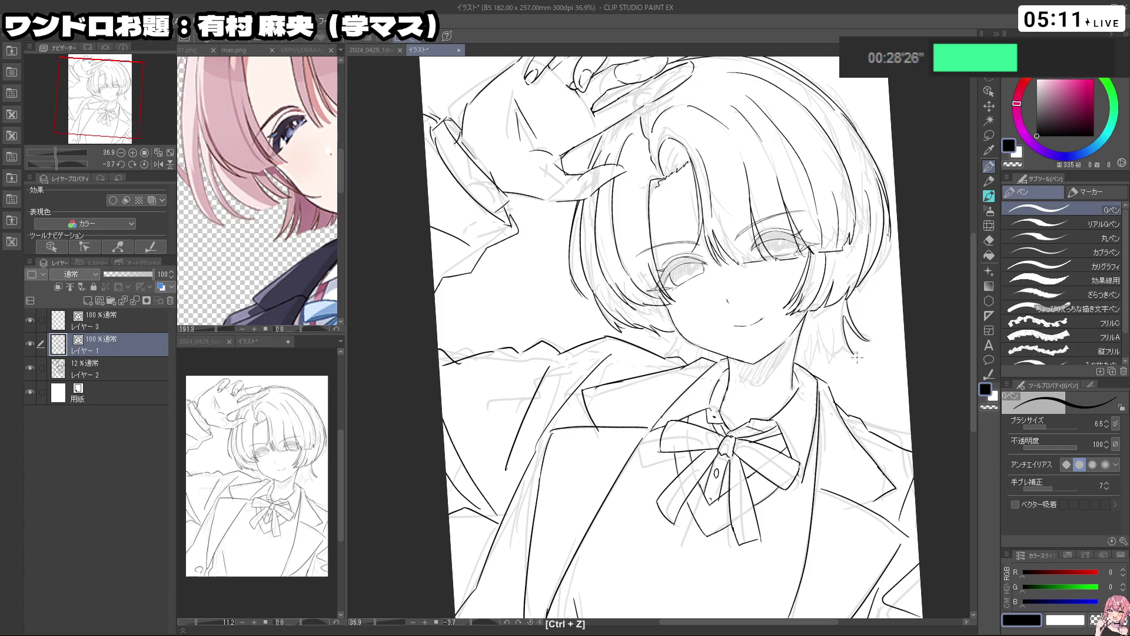
left_click_drag(823, 342, 815, 376)
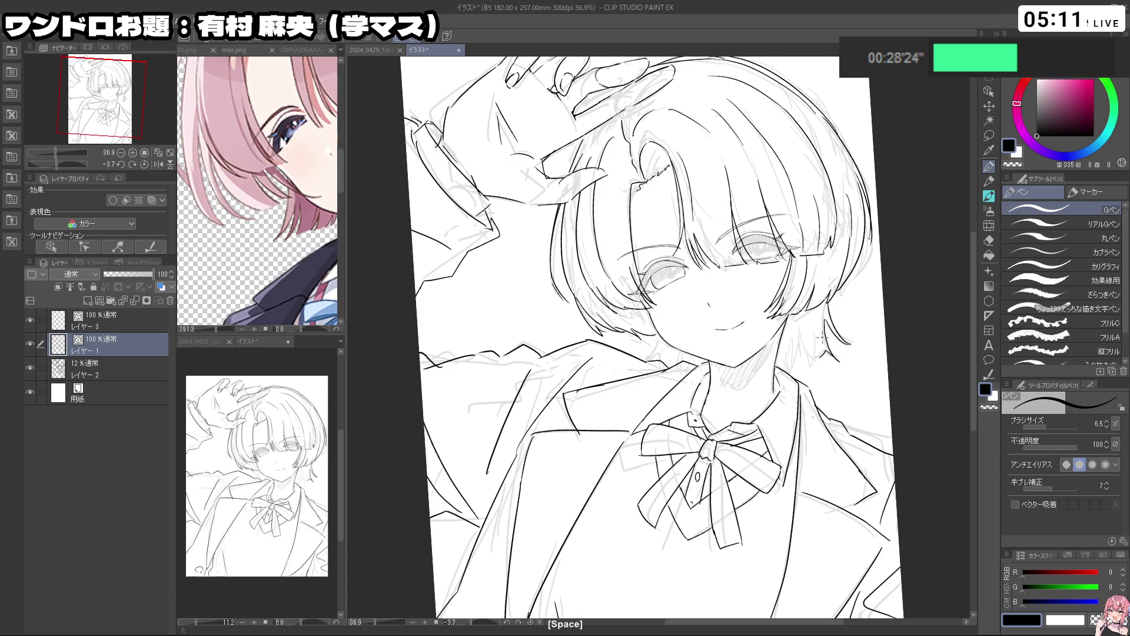
key("ctrl+z")
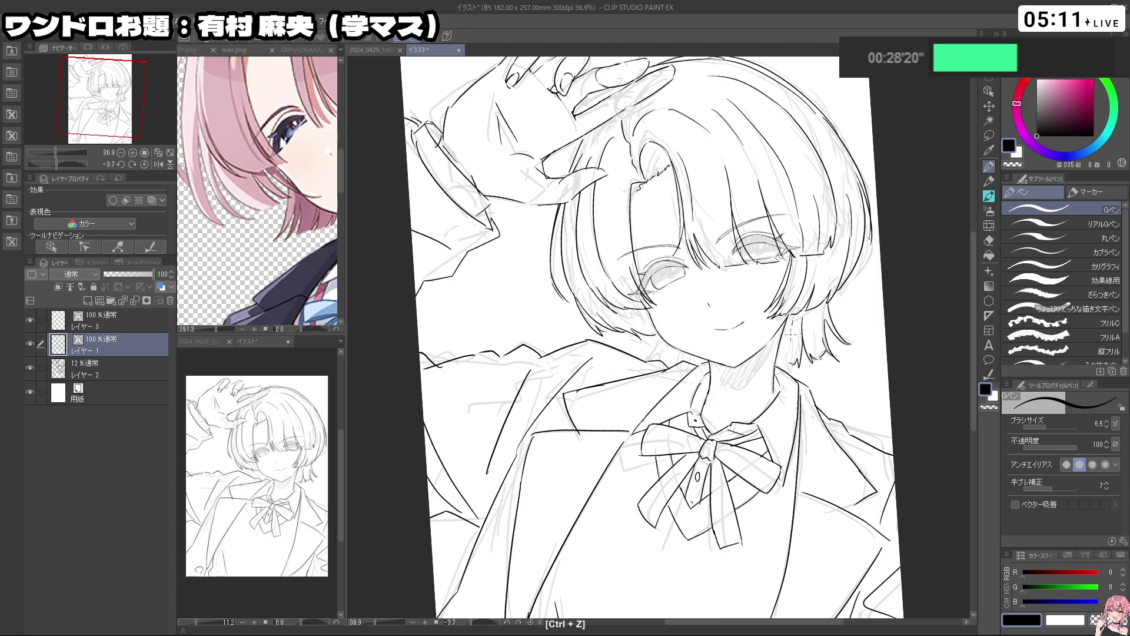
left_click_drag(780, 363, 777, 301)
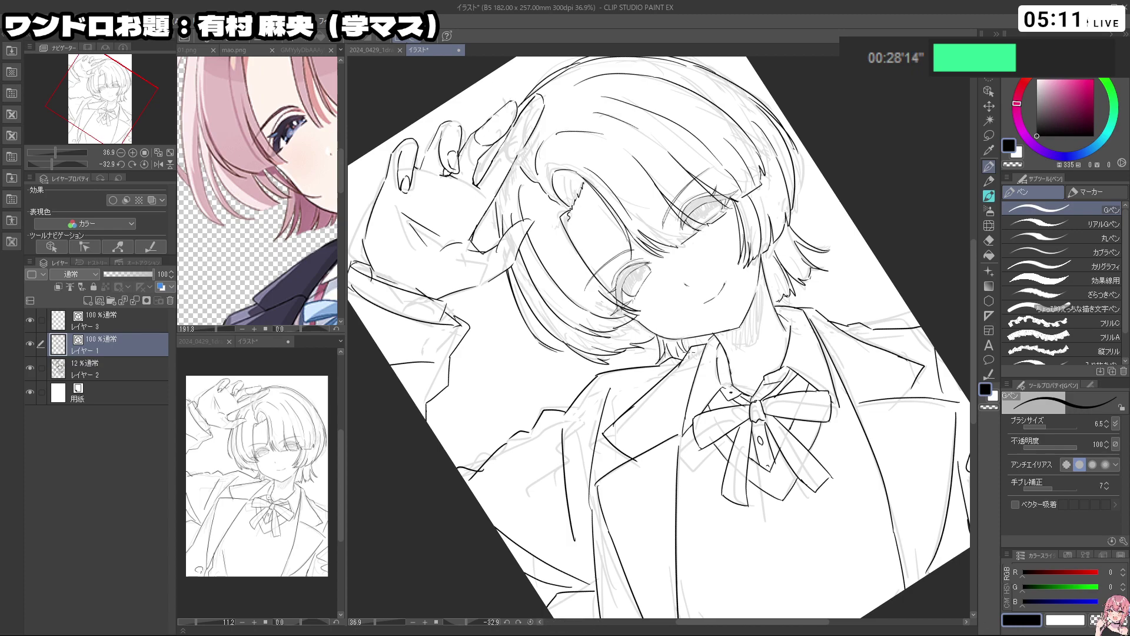
Draw the short nape hair strands between the left-hand bob and the collar on Layer 1
mouse_move(845, 359)
left_mouse_down()
mouse_move(847, 300)
mouse_move(780, 283)
left_mouse_up()
mouse_move(780, 237)
left_mouse_down()
mouse_move(708, 226)
mouse_move(771, 230)
mouse_move(688, 285)
mouse_move(606, 251)
left_mouse_up()
key("ctrl+z")
left_click_drag(526, 542, 551, 556)
Select the rough sketch on Layer 2 and hide it
left_click(104, 375)
left_click(29, 368)
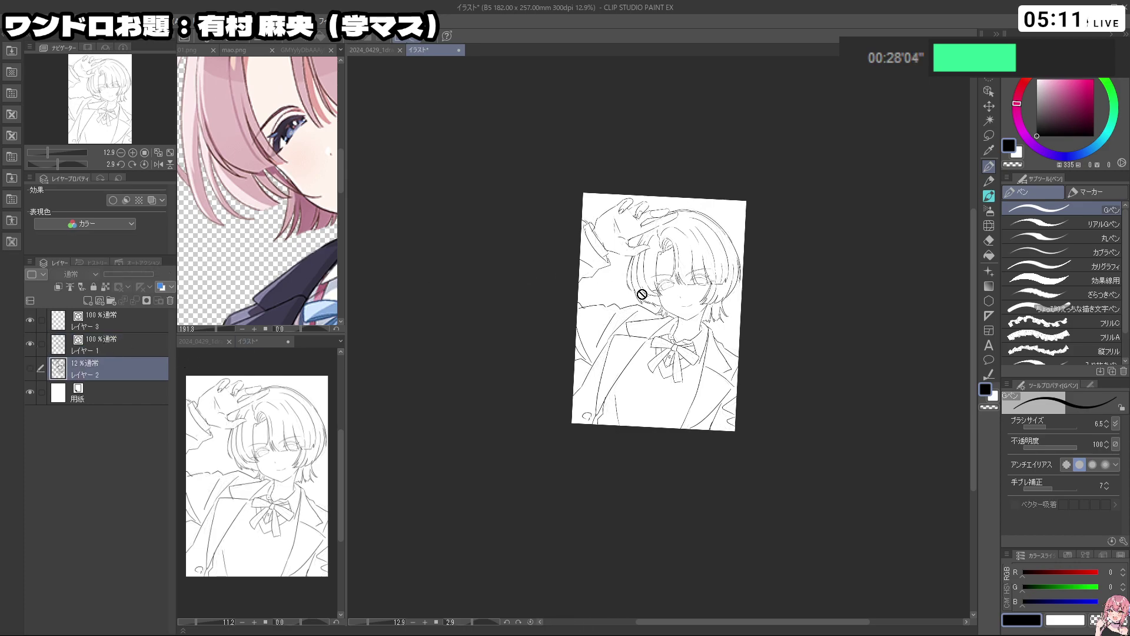
scroll(688, 300, "up", 3)
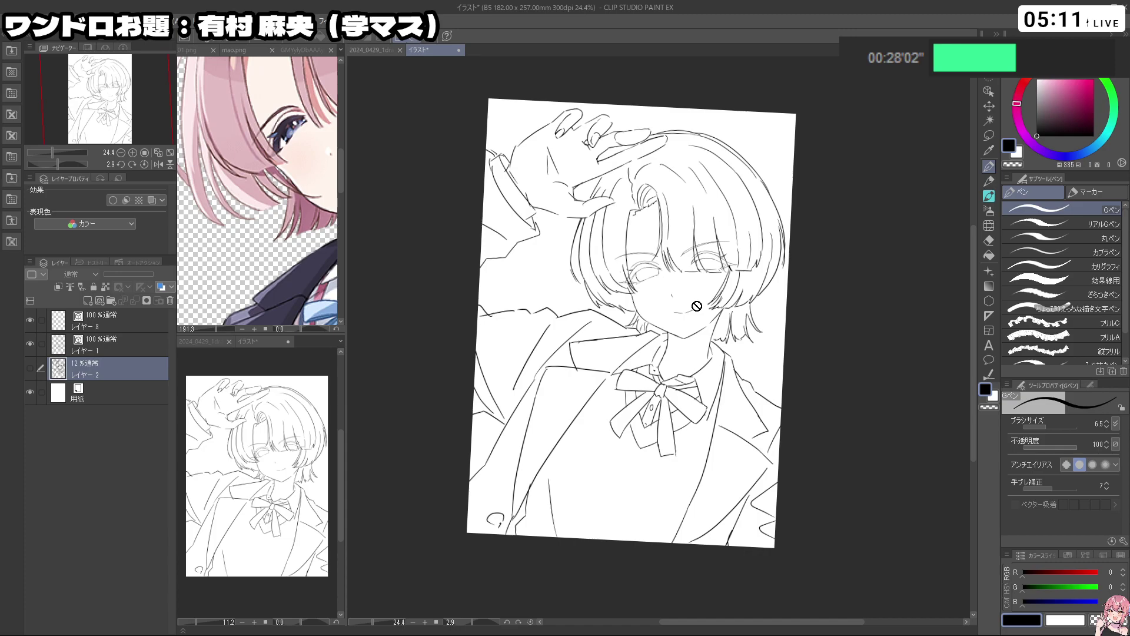
Compare the character reference images and pick the light pink hair base colour from mao.png
left_click(285, 237)
key("ctrl+space")
left_click_drag(275, 226, 242, 226)
key("space")
left_click_drag(305, 206, 245, 240)
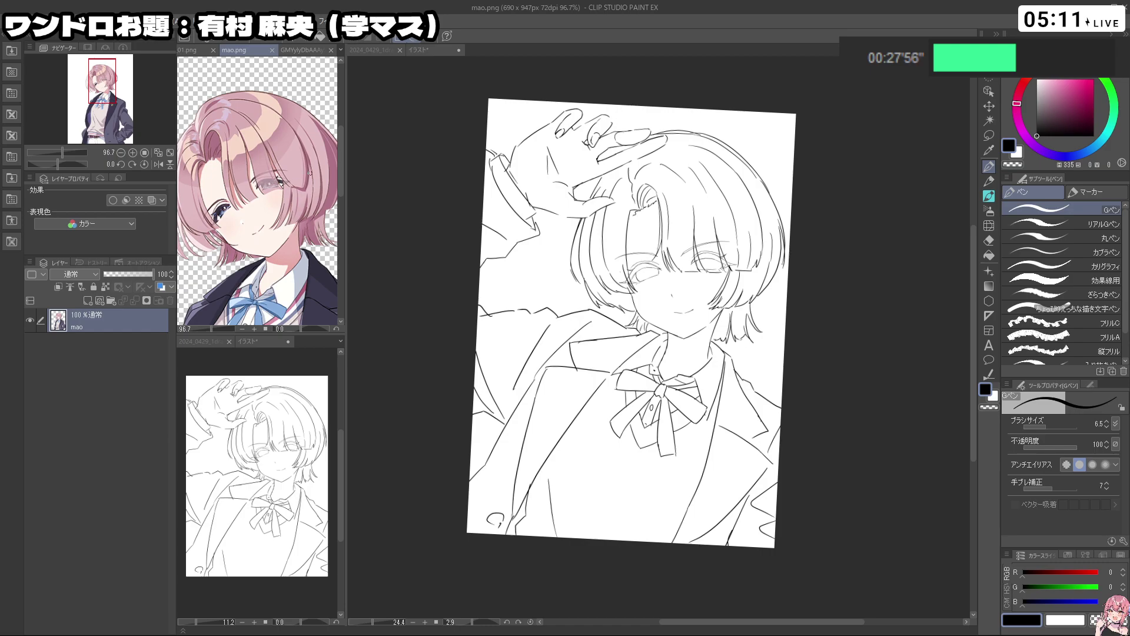
left_click(300, 51)
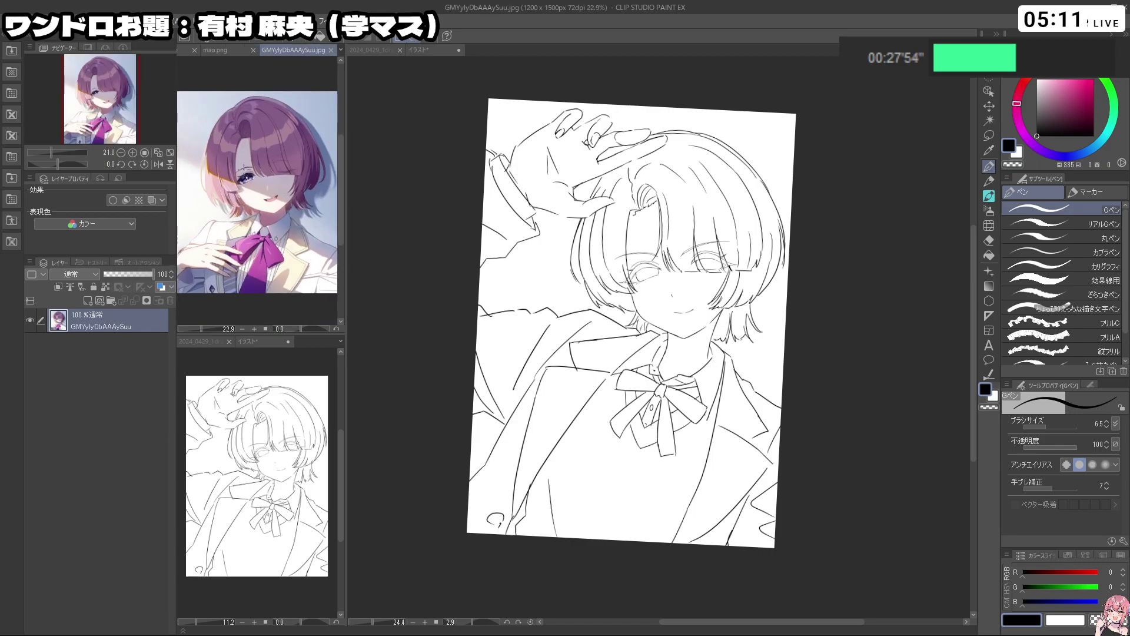
left_click(231, 52)
scroll(304, 167, "up", 3)
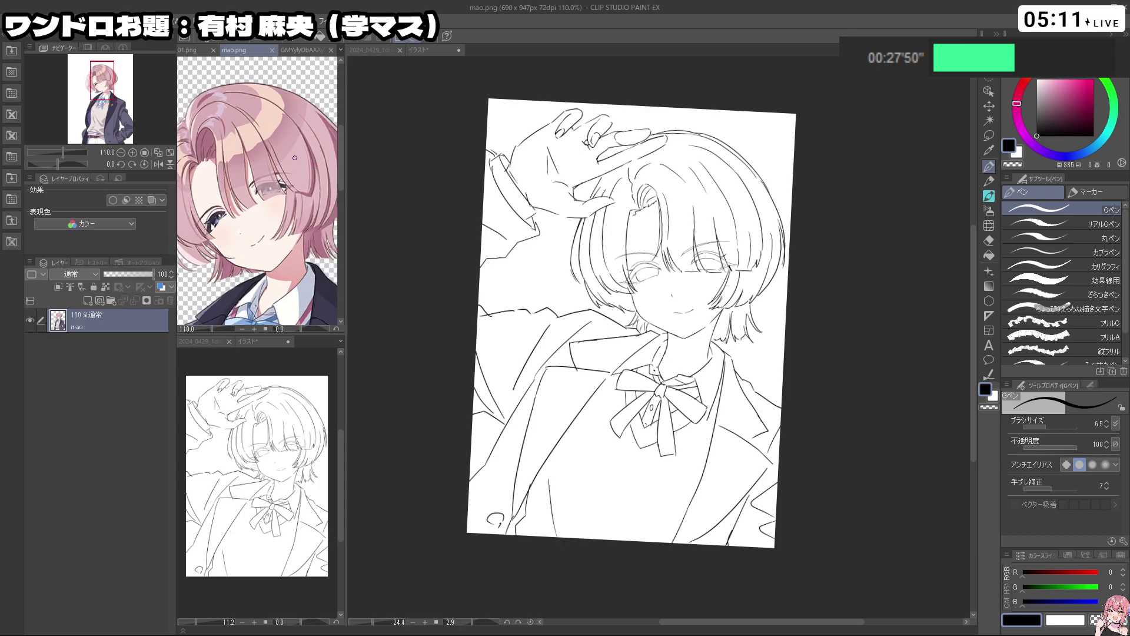
left_click(294, 157, "alt")
left_click(297, 156, "alt")
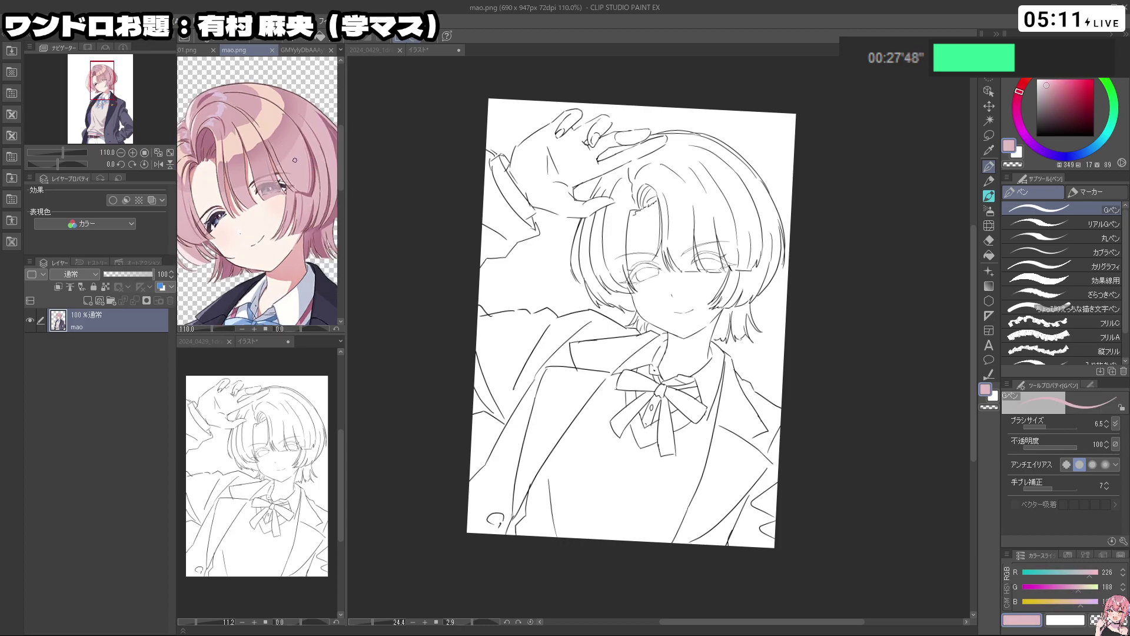
left_click(287, 145, "alt")
Create a layer folder above Layer 2 and add a new raster layer inside it
key("shift+space")
left_click_drag(840, 439, 816, 287)
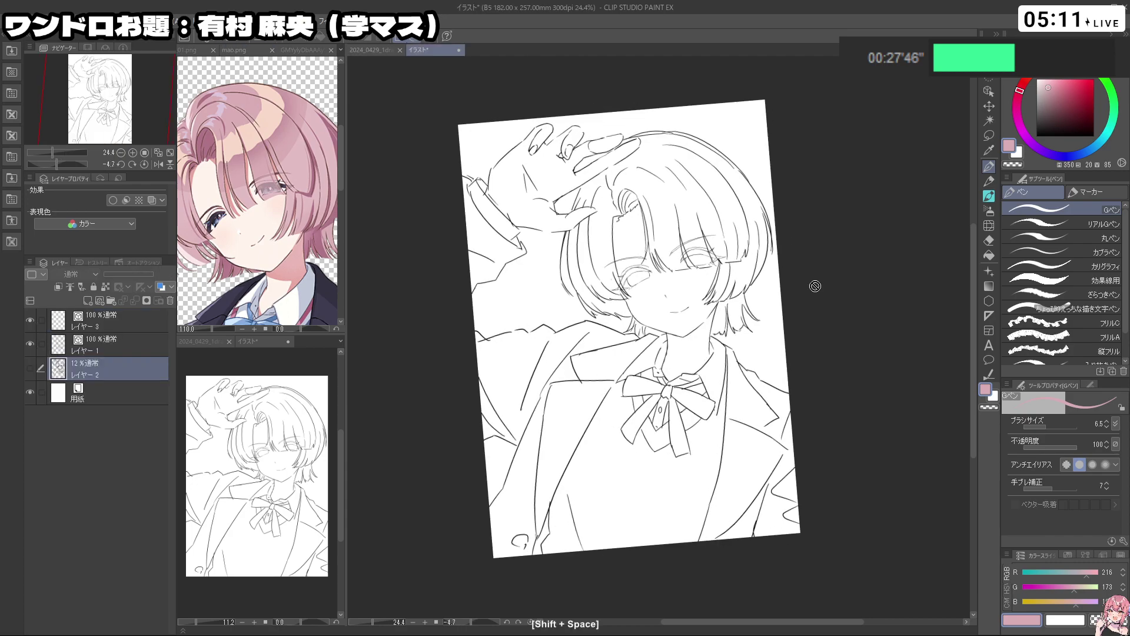
left_click(110, 301)
left_click(88, 300)
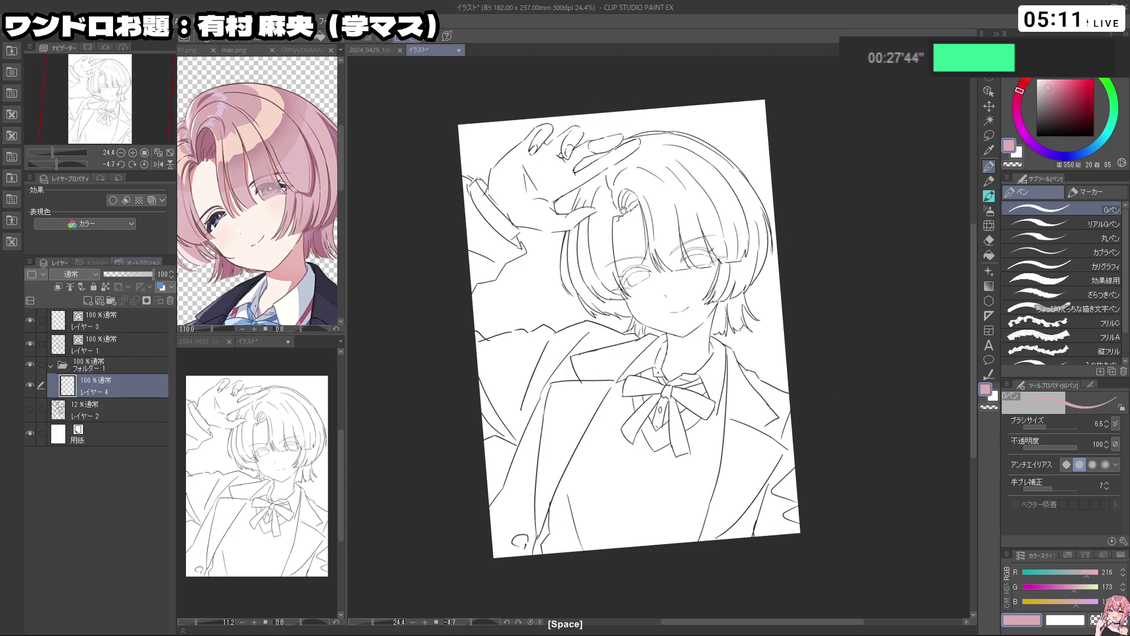
Paint pink hair along the thumb and finger outlines and the parting's jagged edge on Layer 4, using the G-pen
key("ctrl+space")
mouse_move(592, 226)
left_mouse_down()
mouse_move(588, 241)
mouse_move(598, 238)
mouse_move(585, 219)
mouse_move(573, 225)
left_mouse_up()
key("shift+space")
mouse_move(580, 220)
left_mouse_down()
mouse_move(571, 227)
mouse_move(767, 384)
left_mouse_up()
key("ctrl+z")
key("shift+space")
mouse_move(641, 453)
left_mouse_down()
mouse_move(774, 314)
mouse_move(677, 223)
left_mouse_up()
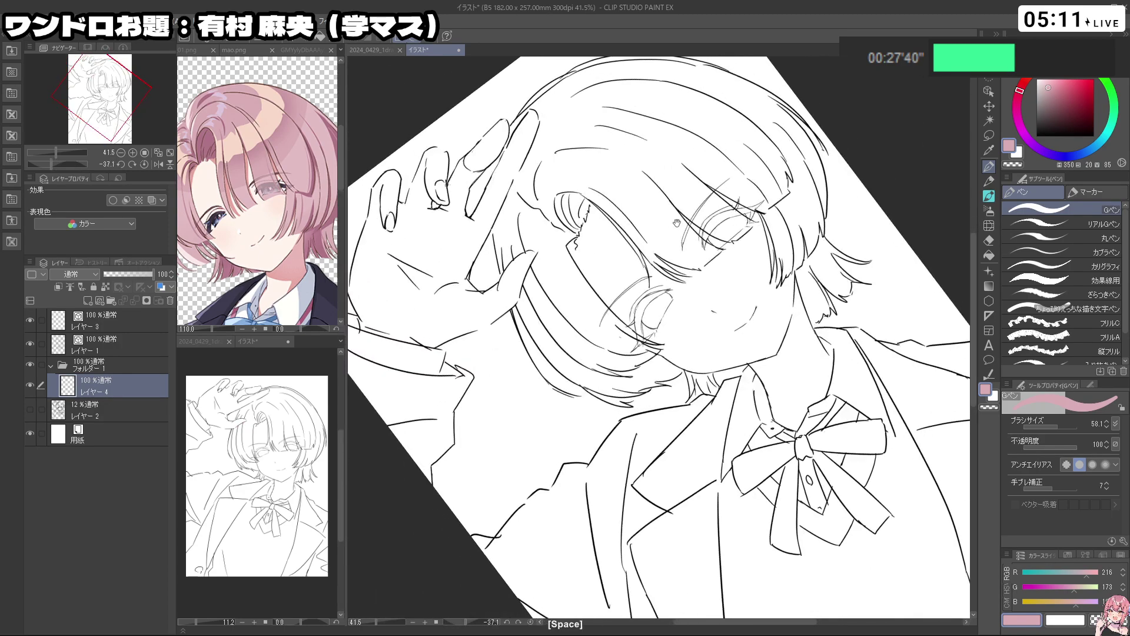
scroll(520, 291, "up", 1)
mouse_move(530, 283)
left_mouse_down("ctrl+alt")
mouse_move(520, 276)
mouse_move(516, 314)
left_mouse_up("ctrl+alt")
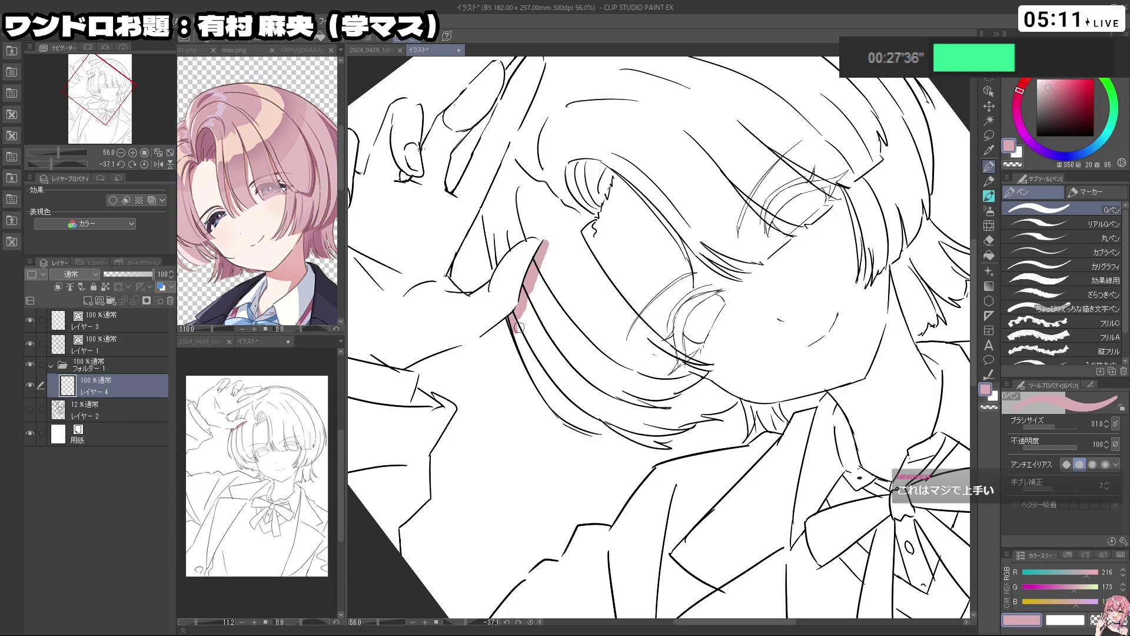
mouse_move(486, 206)
left_mouse_down()
mouse_move(493, 264)
mouse_move(541, 237)
mouse_move(500, 253)
left_mouse_up()
mouse_move(487, 207)
left_mouse_down()
mouse_move(517, 137)
mouse_move(495, 231)
mouse_move(498, 254)
mouse_move(509, 240)
mouse_move(511, 276)
mouse_move(502, 264)
mouse_move(517, 286)
left_mouse_up()
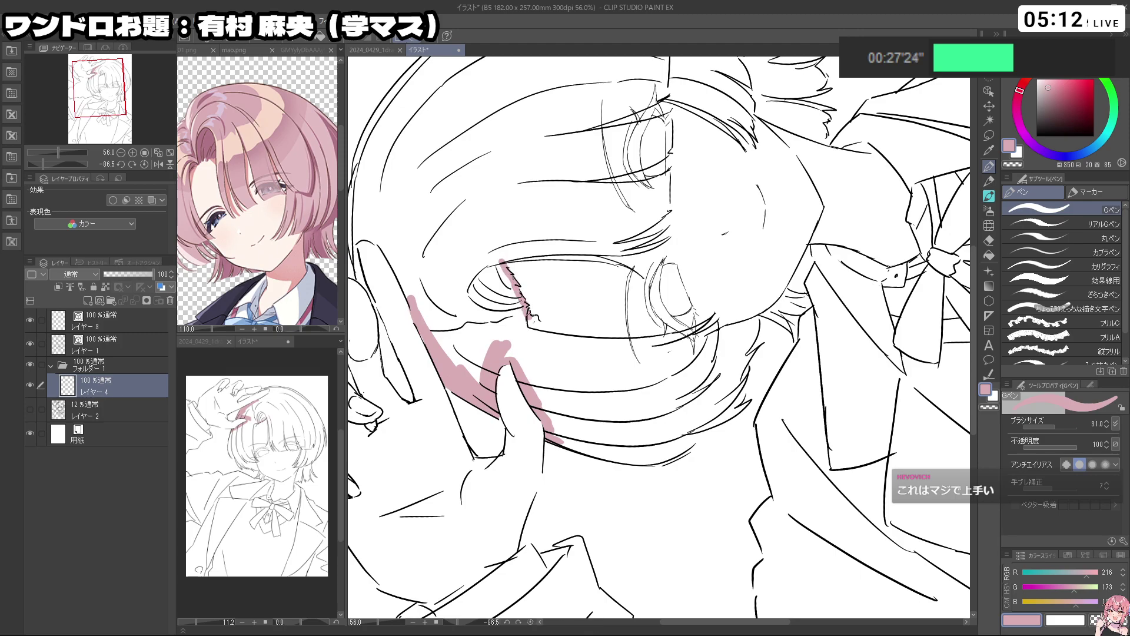
Fill the left-hand side hair and the parting area with pink, enlarging the G-pen to about 72
mouse_move(526, 314)
left_mouse_down()
mouse_move(545, 332)
mouse_move(515, 321)
left_mouse_up()
mouse_move(515, 321)
left_mouse_down()
mouse_move(568, 421)
mouse_move(770, 364)
mouse_move(663, 224)
mouse_move(650, 225)
left_mouse_up()
mouse_move(634, 260)
left_mouse_down()
mouse_move(620, 242)
mouse_move(662, 242)
left_mouse_up()
mouse_move(672, 356)
left_mouse_down()
mouse_move(682, 391)
mouse_move(661, 305)
mouse_move(669, 374)
mouse_move(694, 424)
mouse_move(710, 432)
mouse_move(694, 418)
mouse_move(700, 432)
mouse_move(671, 439)
mouse_move(641, 425)
left_mouse_up()
mouse_move(630, 415)
left_mouse_down()
mouse_move(672, 451)
mouse_move(612, 391)
left_mouse_up()
left_click_drag(612, 391, 625, 391)
left_click_drag(649, 440, 601, 341)
mouse_move(598, 327)
left_mouse_down()
mouse_move(603, 385)
mouse_move(574, 303)
mouse_move(571, 354)
mouse_move(600, 277)
mouse_move(626, 292)
mouse_move(647, 223)
mouse_move(671, 235)
mouse_move(645, 279)
mouse_move(629, 239)
mouse_move(603, 227)
mouse_move(639, 171)
mouse_move(681, 168)
mouse_move(697, 206)
left_mouse_up()
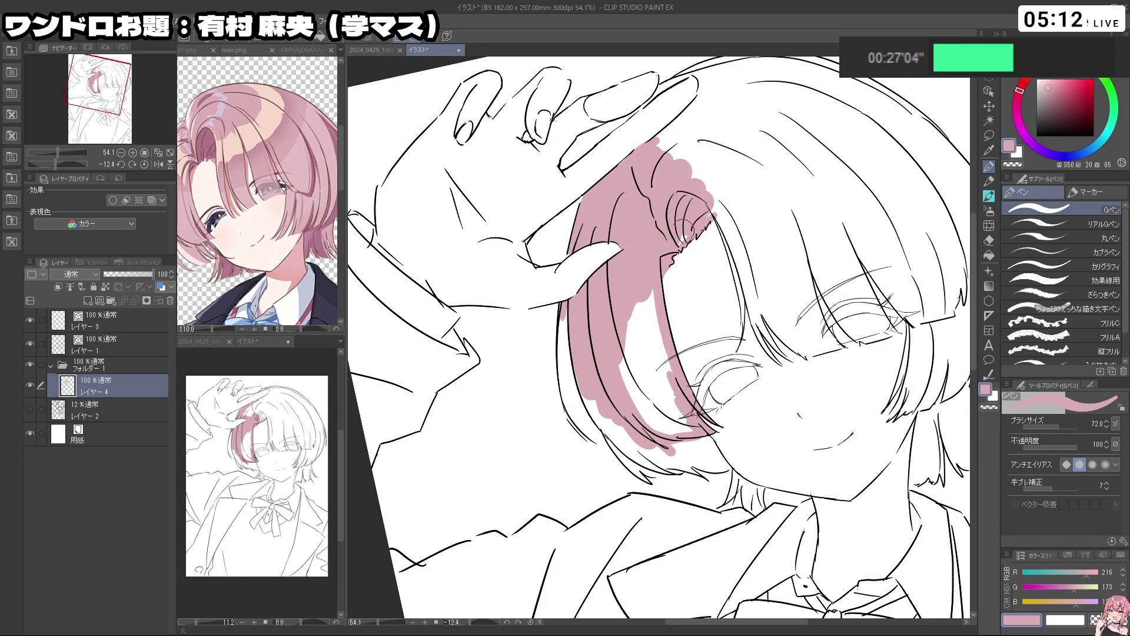
Outline the fringe strands crossing the right-hand eye in pink with the G-pen at size 24.1
key("shift+space")
mouse_move(638, 318)
left_mouse_down()
mouse_move(618, 392)
mouse_move(721, 365)
left_mouse_up()
left_click_drag(650, 478, 647, 493)
left_click_drag(705, 293, 653, 312)
mouse_move(604, 534)
left_mouse_down()
mouse_move(824, 277)
mouse_move(783, 229)
left_mouse_up()
mouse_move(727, 339)
left_mouse_down()
mouse_move(768, 334)
mouse_move(746, 346)
left_mouse_up()
left_click_drag(737, 299, 756, 377)
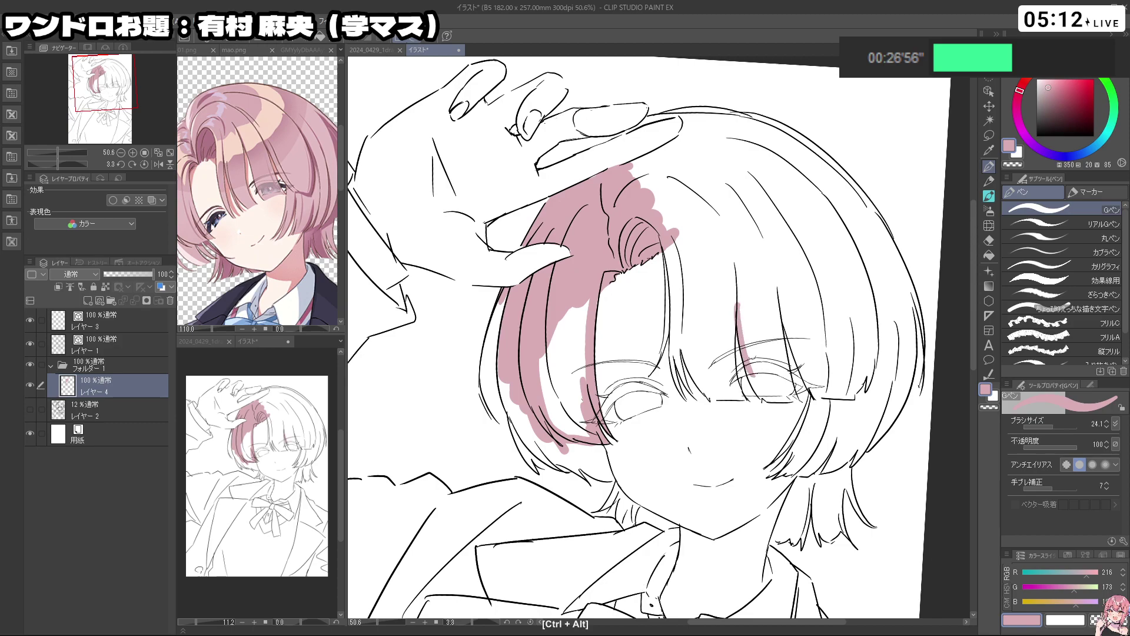
key("ctrl+z")
left_click_drag(737, 297, 764, 396)
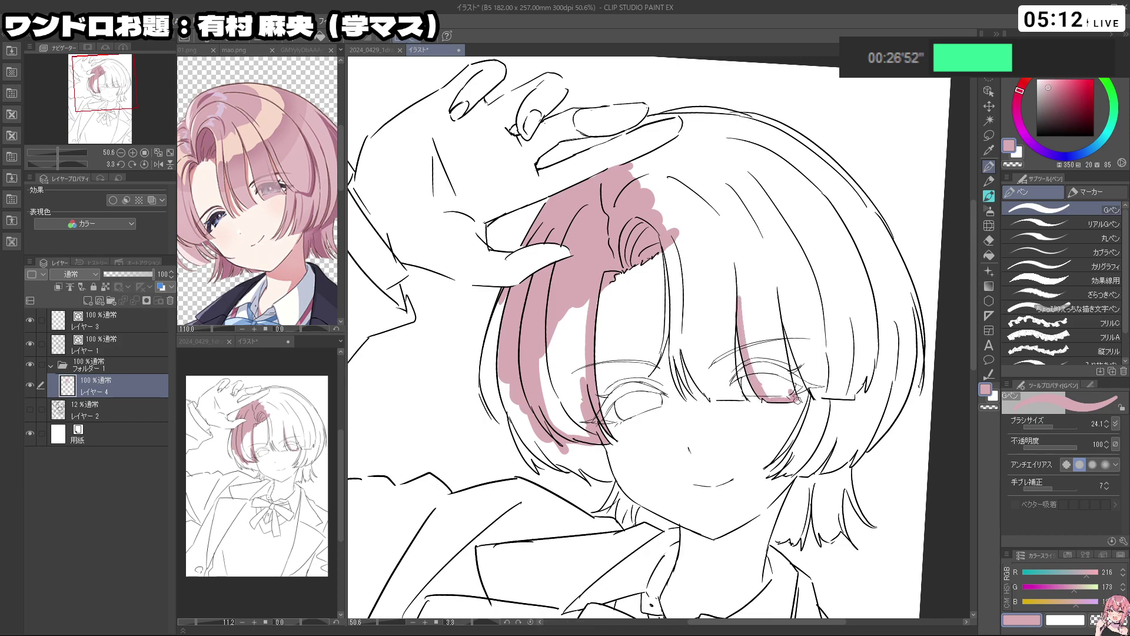
mouse_move(783, 340)
left_mouse_down()
mouse_move(789, 303)
mouse_move(807, 372)
left_mouse_up()
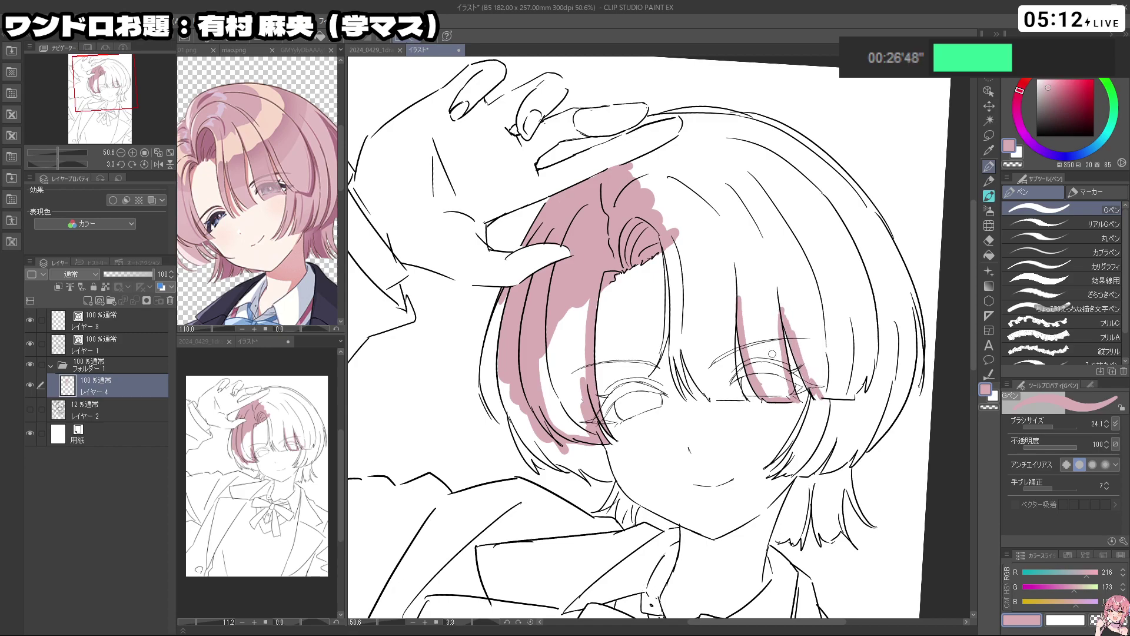
Fill the fringe sections over the right-hand eye and between the brows with pink, discarding unwanted strokes
mouse_move(742, 307)
left_mouse_down()
mouse_move(765, 388)
mouse_move(793, 398)
mouse_move(771, 389)
mouse_move(759, 316)
mouse_move(775, 344)
left_mouse_up()
key("ctrl+z")
mouse_move(701, 289)
left_mouse_down()
mouse_move(699, 367)
mouse_move(711, 388)
left_mouse_up()
left_click_drag(714, 383, 707, 381)
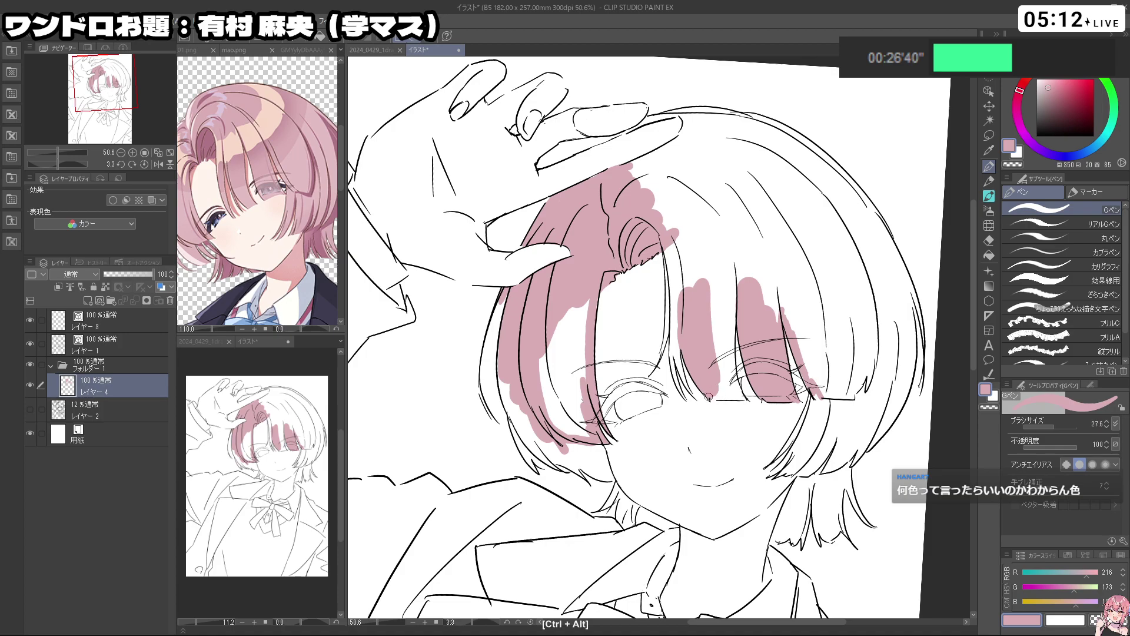
key("c")
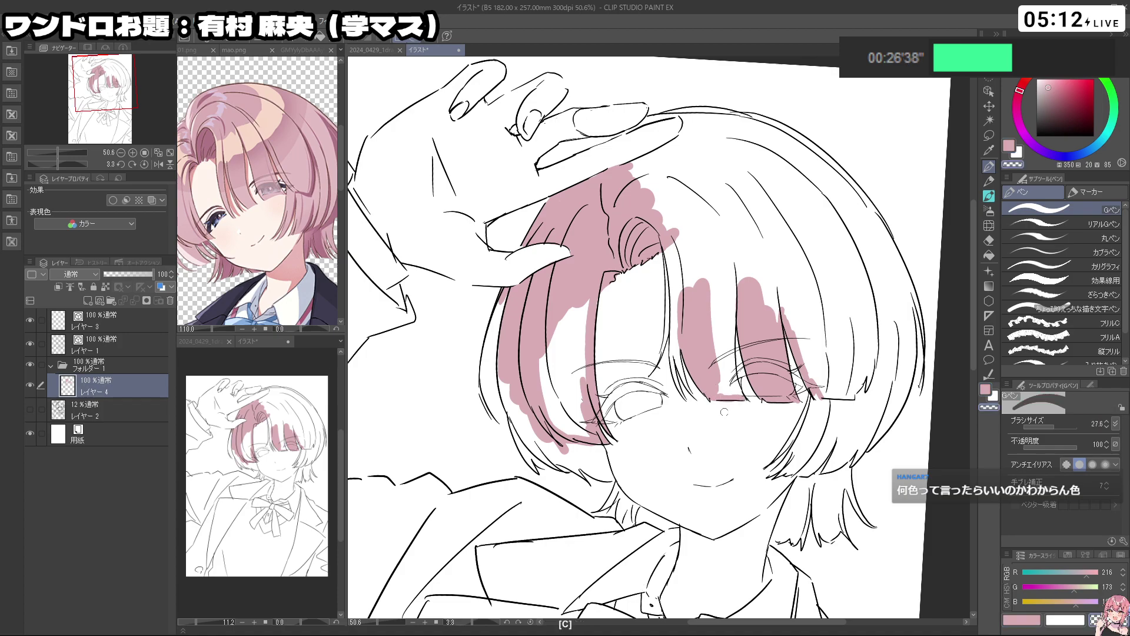
key("ctrl+z")
key("c")
Extend the pink fill across the whole fringe up towards the crown with a larger G-pen
mouse_move(739, 399)
left_mouse_down()
mouse_move(733, 317)
mouse_move(722, 384)
mouse_move(721, 329)
left_mouse_up()
mouse_move(512, 265)
left_mouse_down()
mouse_move(595, 484)
mouse_move(820, 479)
left_mouse_up()
mouse_move(587, 358)
left_mouse_down()
mouse_move(600, 358)
mouse_move(595, 321)
mouse_move(577, 406)
mouse_move(607, 429)
mouse_move(627, 365)
mouse_move(612, 471)
mouse_move(575, 404)
mouse_move(570, 450)
mouse_move(533, 333)
mouse_move(524, 450)
mouse_move(468, 408)
mouse_move(484, 247)
mouse_move(520, 238)
mouse_move(706, 118)
mouse_move(861, 136)
left_mouse_up()
key("shift+space")
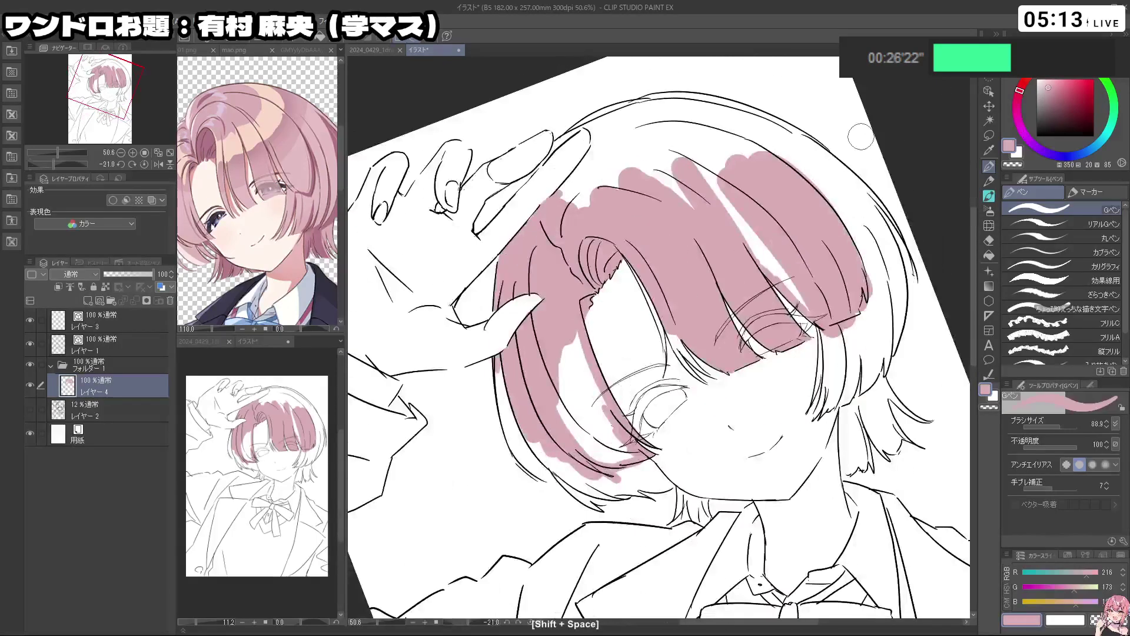
Fill the left-hand side hair with pink down to its lower tips beside the cheek
key("ctrl+space")
mouse_move(767, 343)
left_mouse_down()
mouse_move(596, 337)
mouse_move(648, 389)
mouse_move(618, 415)
mouse_move(615, 365)
mouse_move(642, 439)
mouse_move(624, 339)
mouse_move(666, 437)
left_mouse_up()
key("space")
key("ctrl+space")
mouse_move(665, 437)
left_mouse_down()
mouse_move(644, 390)
mouse_move(627, 383)
left_mouse_up()
key("shift+space")
mouse_move(558, 399)
left_mouse_down()
mouse_move(593, 471)
mouse_move(585, 445)
mouse_move(627, 469)
left_mouse_up()
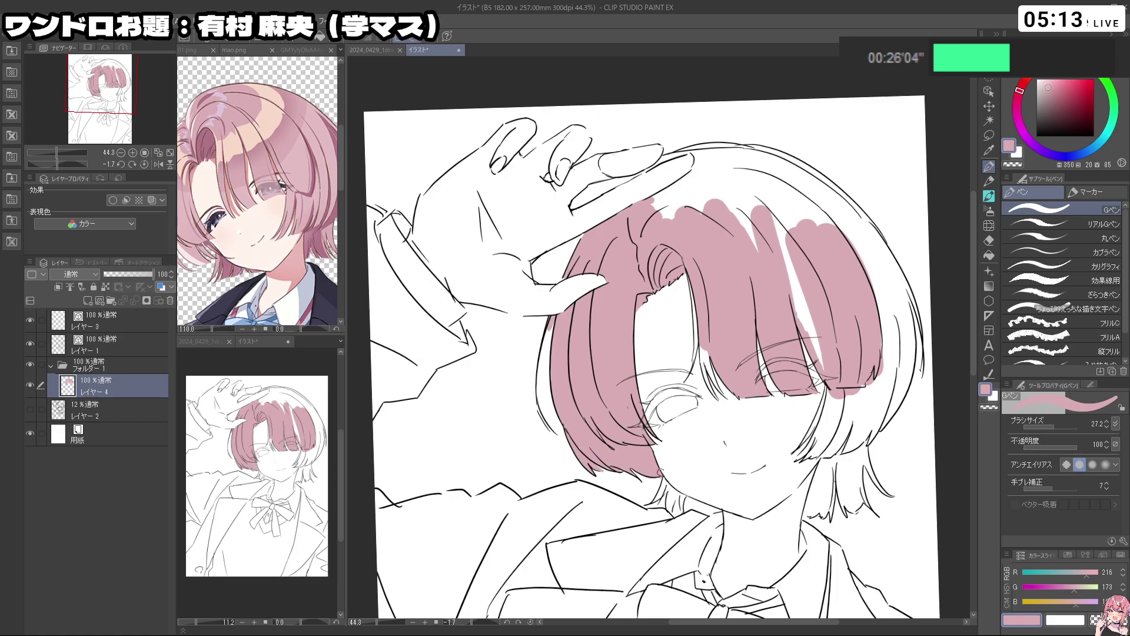
Refine the pink along the fringe's inner edge and tips with the G-pen at size 17.2, undoing stray strokes
left_click_drag(759, 368, 694, 360)
mouse_move(709, 361)
left_mouse_down()
mouse_move(717, 339)
mouse_move(606, 325)
mouse_move(681, 336)
left_mouse_up()
left_click_drag(612, 299, 623, 300)
key("ctrl+z")
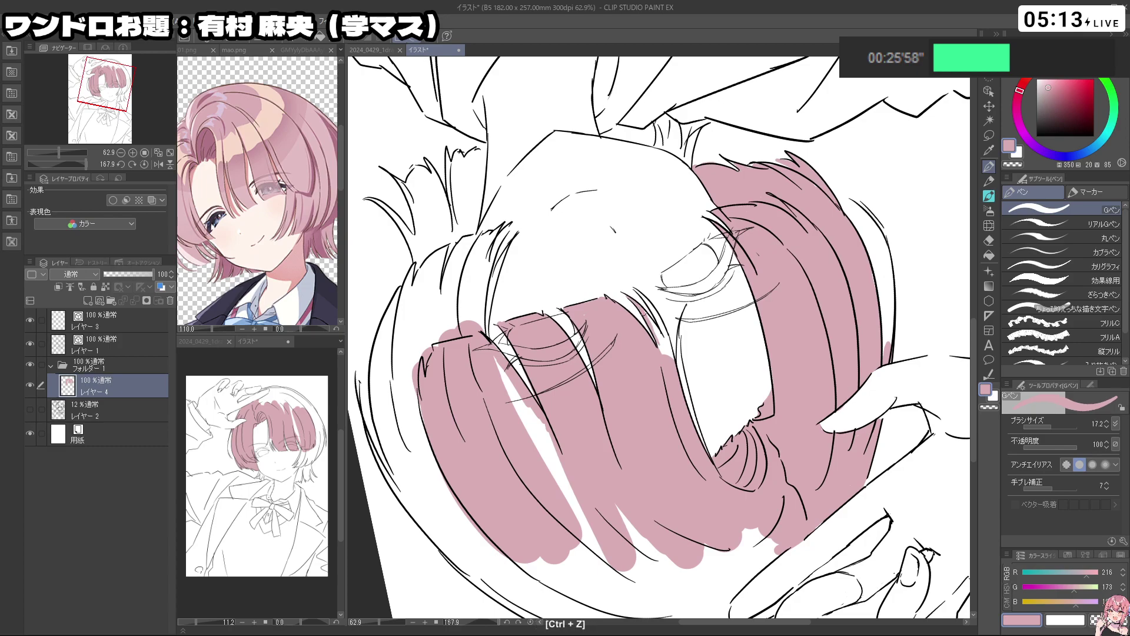
left_click_drag(668, 362, 659, 319)
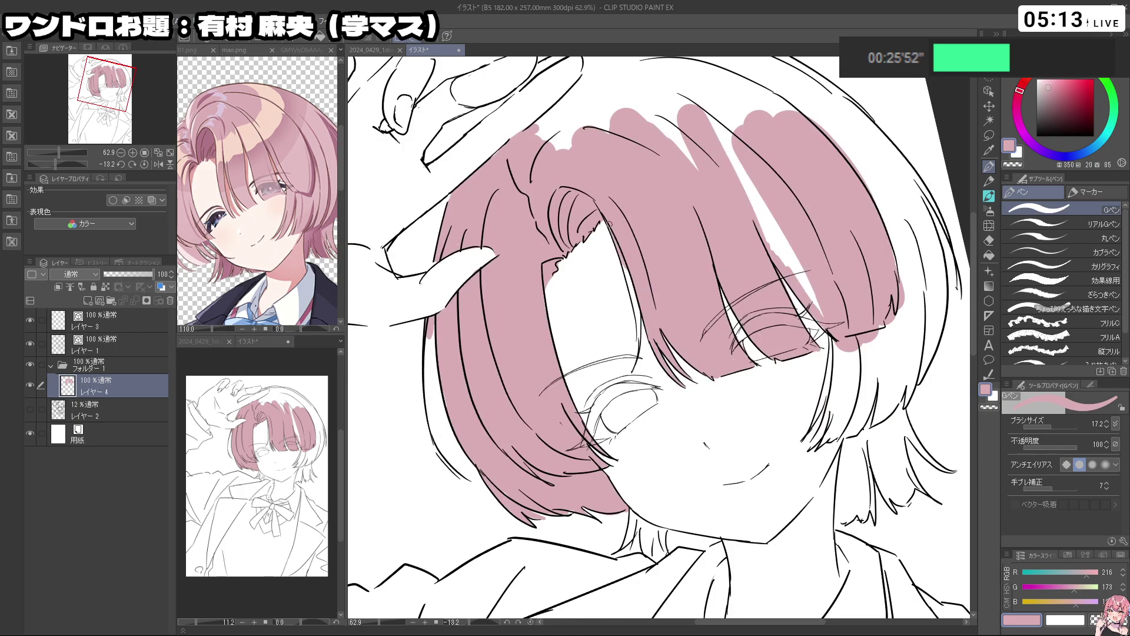
mouse_move(610, 222)
left_mouse_down()
mouse_move(671, 276)
mouse_move(684, 353)
left_mouse_up()
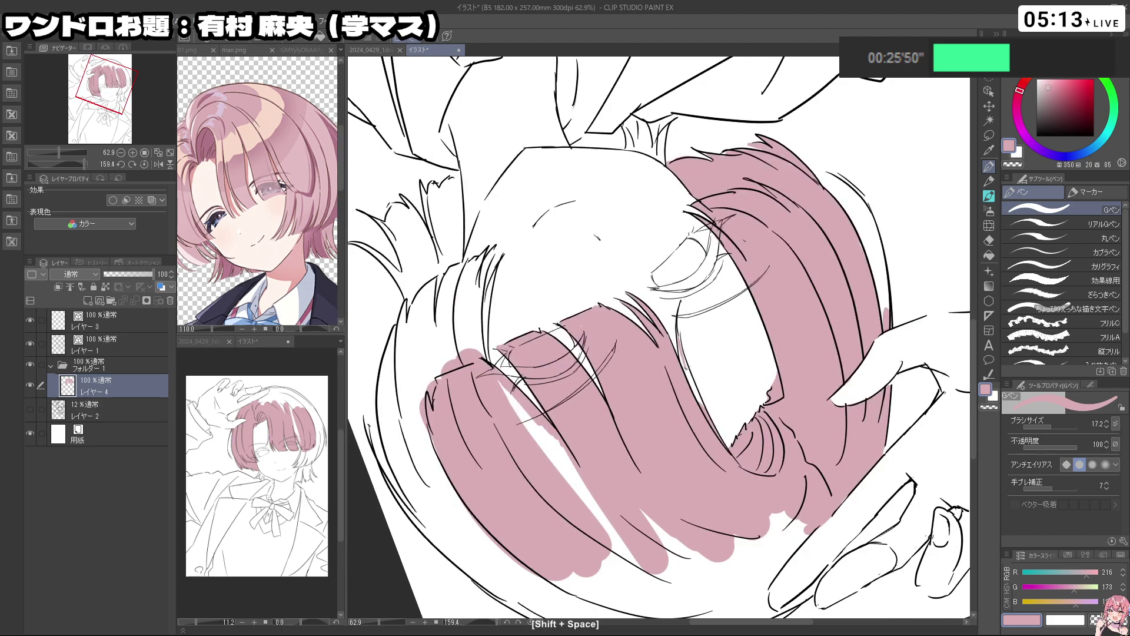
key("ctrl+z")
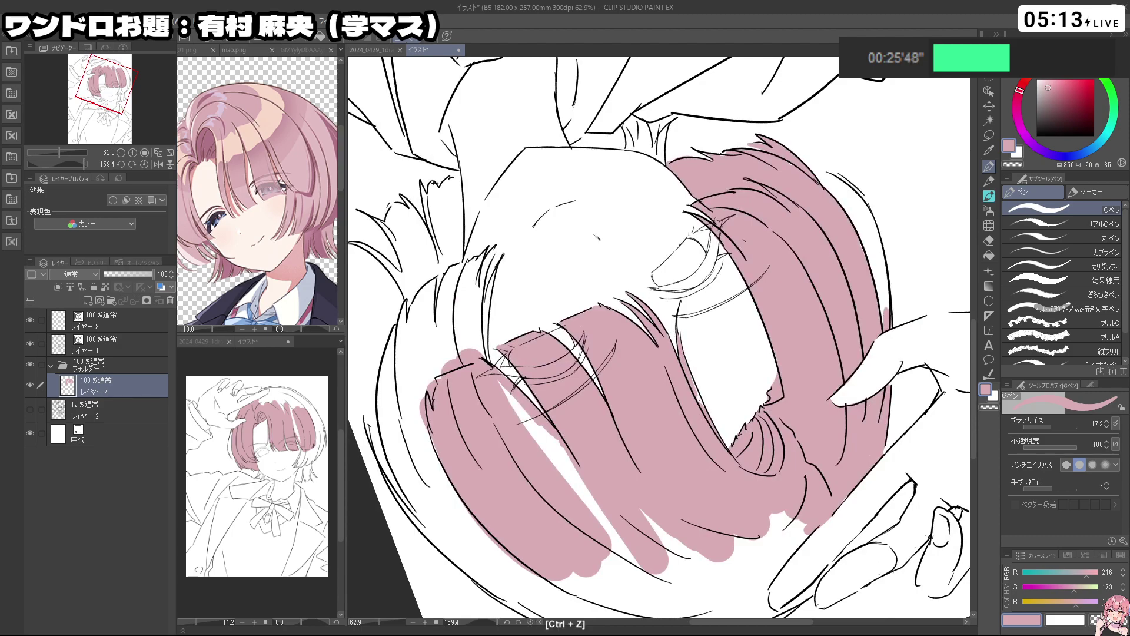
left_click_drag(715, 353, 653, 365)
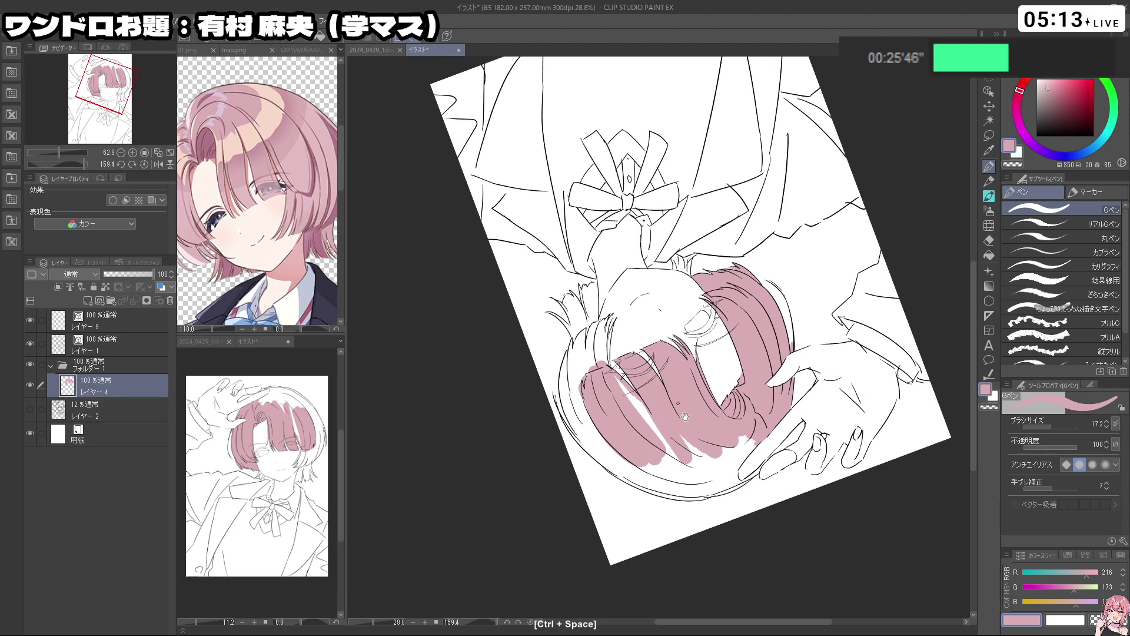
Fill the white gap in the fringe and spread the pink towards the crown with a much larger G-pen
left_click_drag(700, 412, 686, 337)
left_click_drag(727, 429, 664, 223)
mouse_move(677, 387)
left_mouse_down()
mouse_move(700, 386)
mouse_move(691, 413)
mouse_move(704, 446)
left_mouse_up()
left_click_drag(687, 406, 687, 281)
left_click_drag(815, 305, 603, 191)
left_click_drag(570, 416, 564, 416)
mouse_move(542, 375)
left_mouse_down()
mouse_move(568, 434)
mouse_move(576, 408)
mouse_move(553, 436)
left_mouse_up()
mouse_move(607, 483)
left_mouse_down()
mouse_move(586, 448)
mouse_move(734, 481)
mouse_move(791, 259)
mouse_move(783, 238)
left_mouse_up()
left_click_drag(760, 379, 783, 380)
left_click_drag(799, 439, 827, 294)
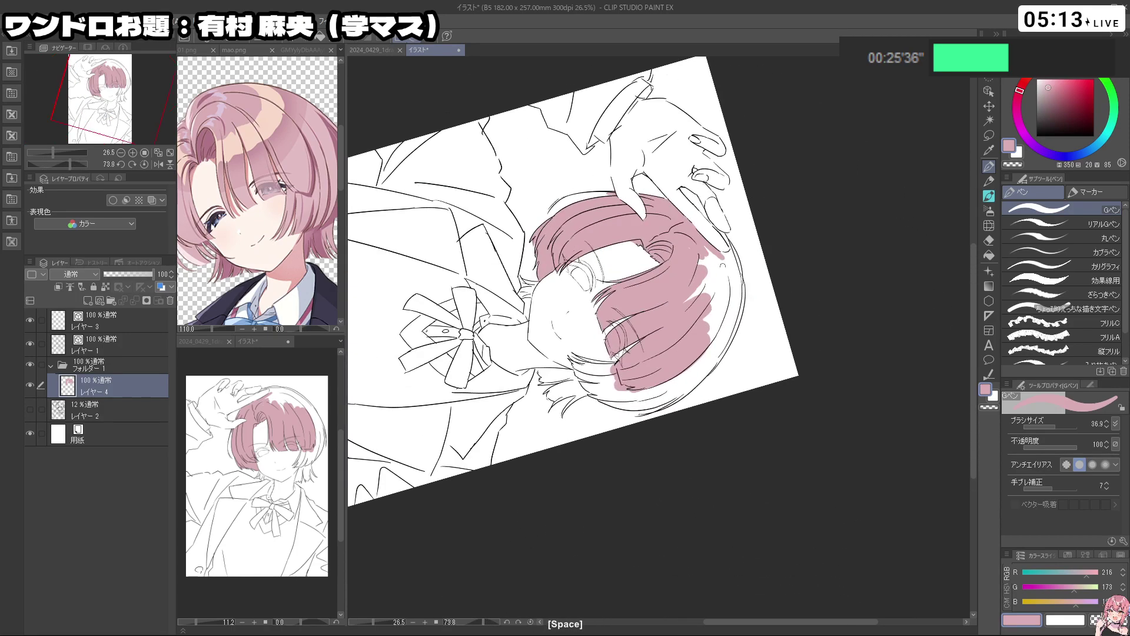
Fill the top and back of the head with pink out to the hair outline
mouse_move(721, 272)
left_mouse_down()
mouse_move(737, 236)
mouse_move(703, 259)
mouse_move(668, 322)
left_mouse_up()
left_click_drag(688, 281, 607, 311)
key("ctrl+z")
left_click_drag(648, 189, 599, 341)
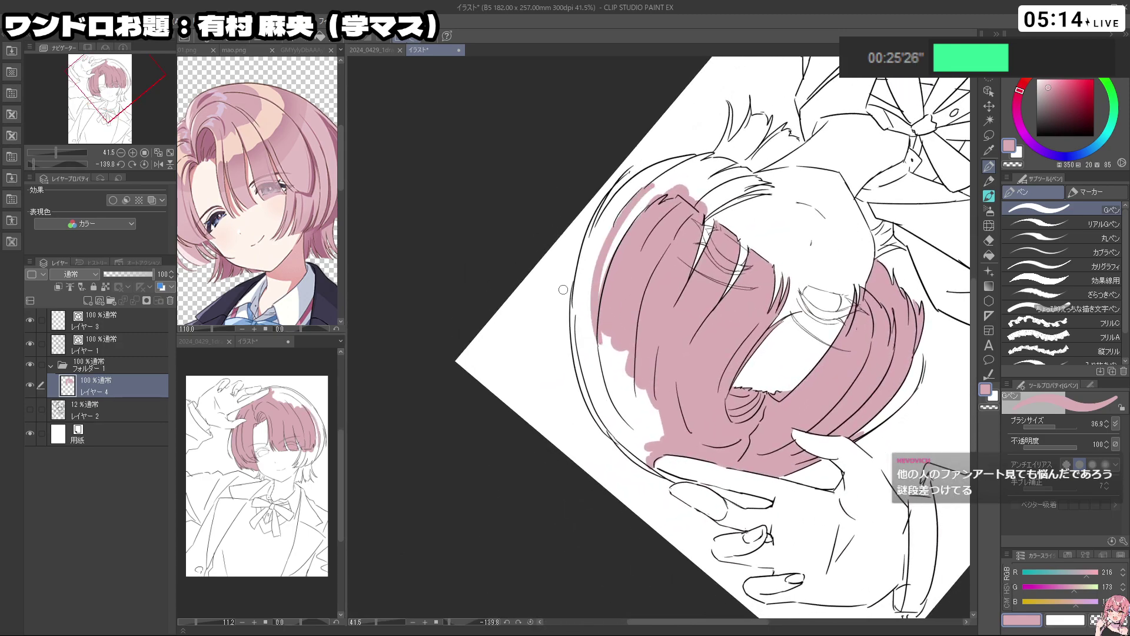
left_click_drag(653, 297, 669, 297)
mouse_move(642, 218)
left_mouse_down()
mouse_move(604, 319)
mouse_move(638, 200)
mouse_move(606, 250)
mouse_move(595, 382)
mouse_move(595, 353)
mouse_move(633, 406)
mouse_move(606, 383)
mouse_move(638, 443)
mouse_move(625, 440)
mouse_move(630, 452)
left_mouse_up()
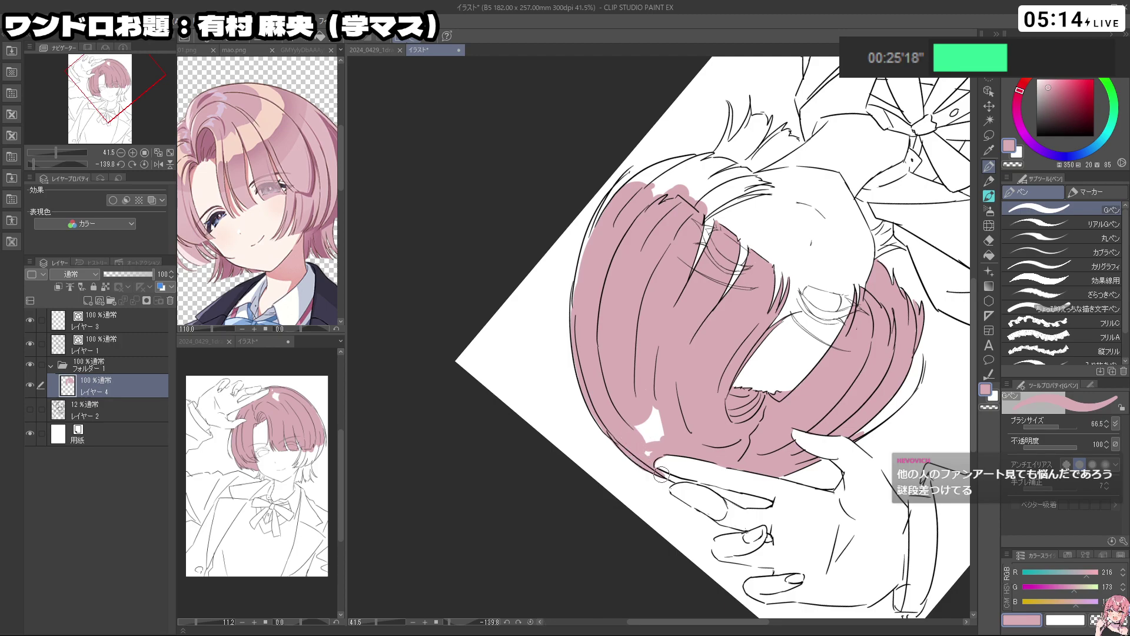
Tidy the pink along the raised finger and fill the remaining white gap near the crown
key("ctrl+z")
key("c")
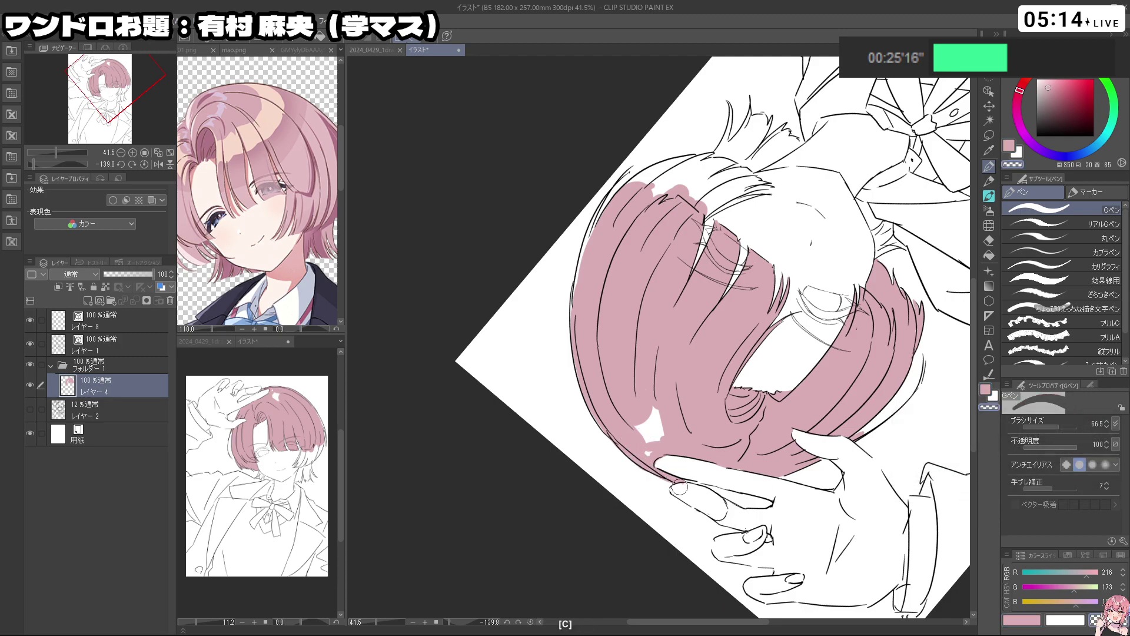
key("c")
left_click_drag(680, 490, 675, 478)
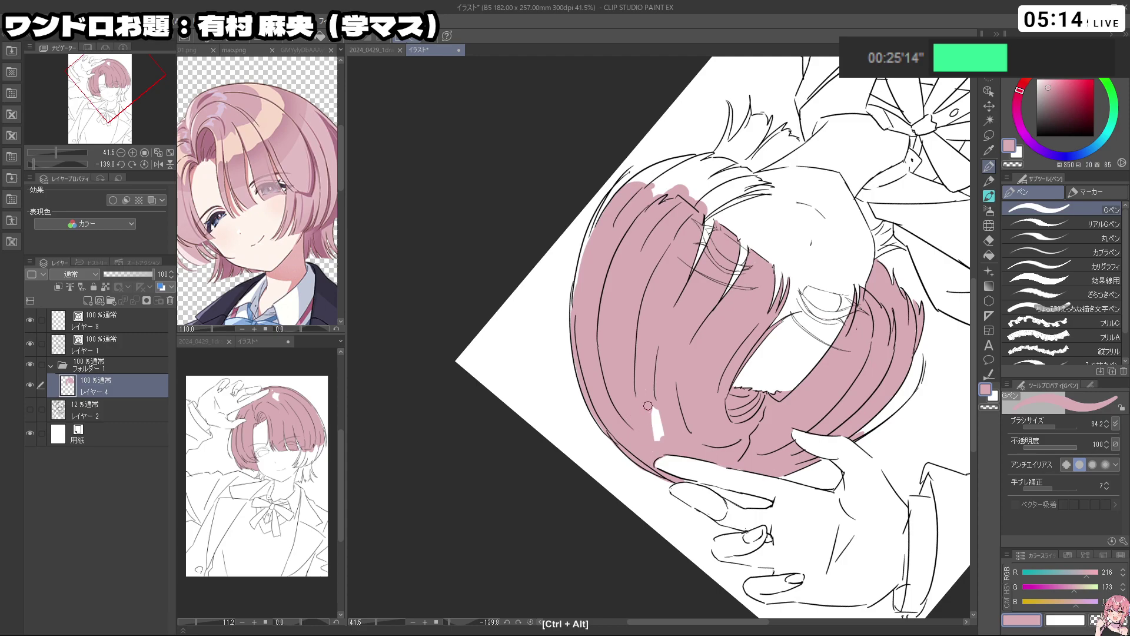
left_click_drag(650, 408, 665, 434)
Paint the side lock beside the covered eye pink down to its tips, trimming any overspill with the transparent colour
left_click_drag(580, 331, 699, 196, "shift+space")
left_click_drag(776, 339, 750, 347, "ctrl+space")
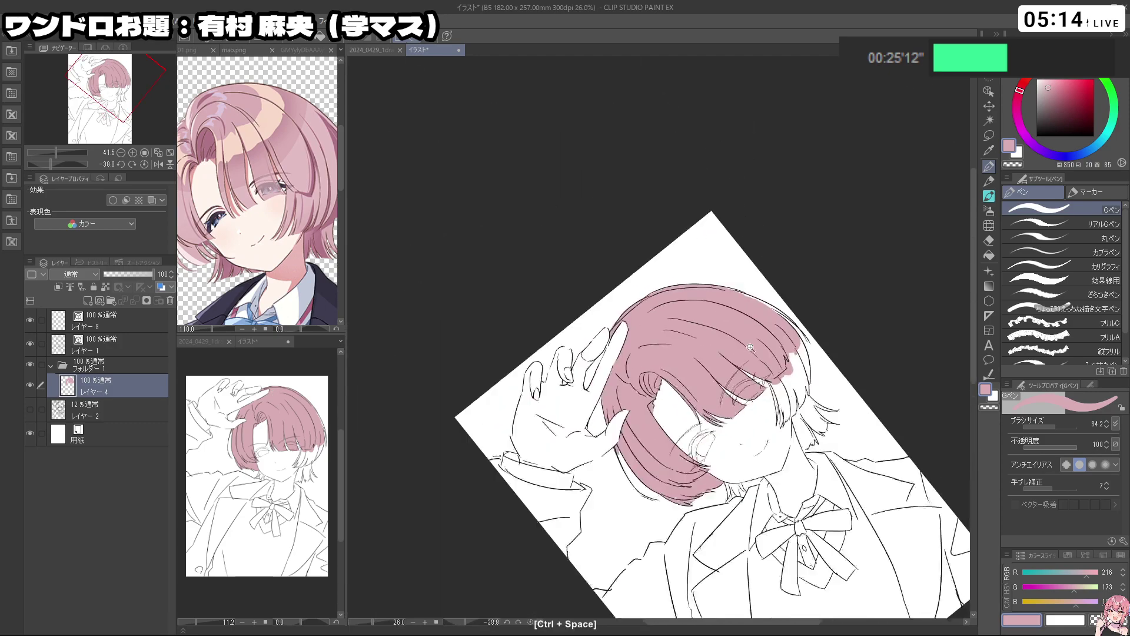
left_click(750, 348, "ctrl")
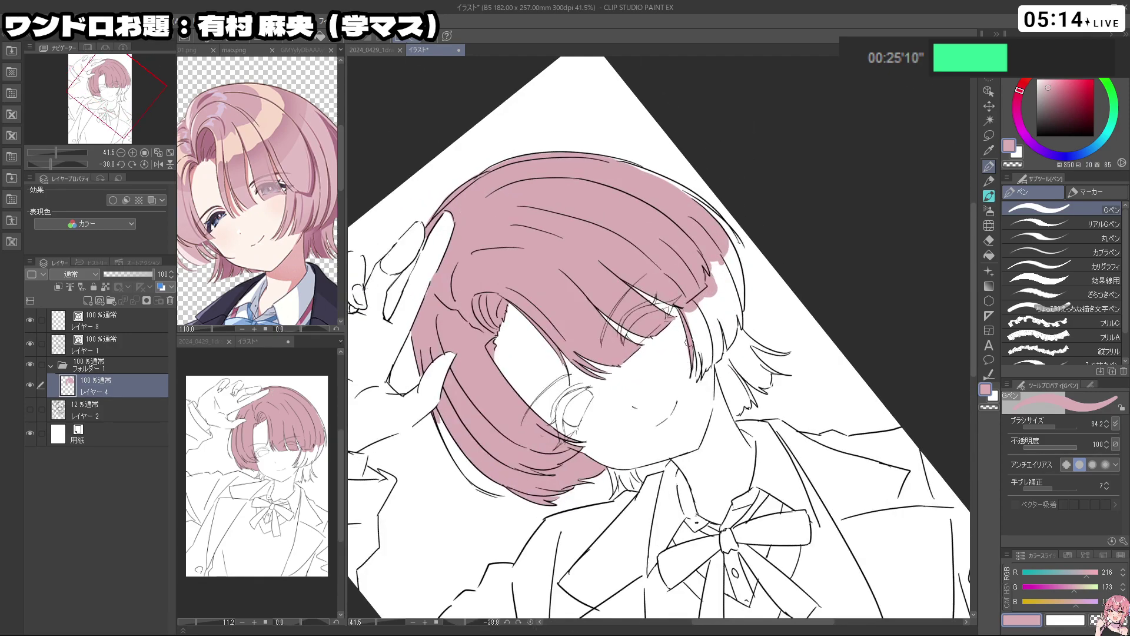
key("c")
key("c")
mouse_move(684, 315)
left_mouse_down()
mouse_move(701, 377)
mouse_move(695, 312)
mouse_move(703, 352)
left_mouse_up()
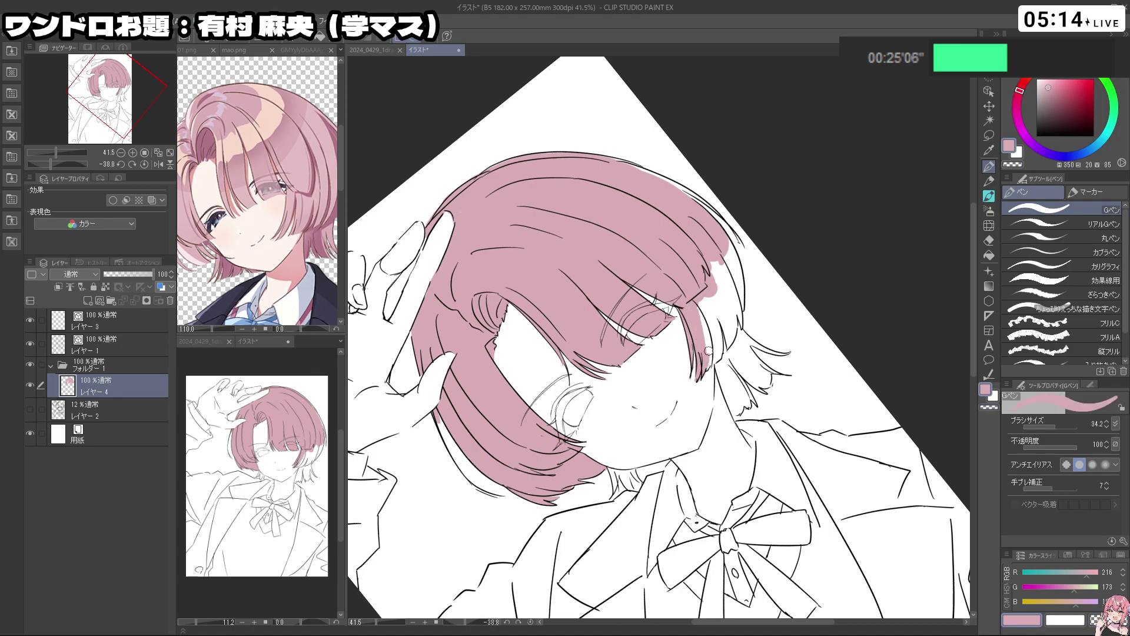
key("c")
key("c")
left_click_drag(710, 356, 714, 354)
key("c")
key("c")
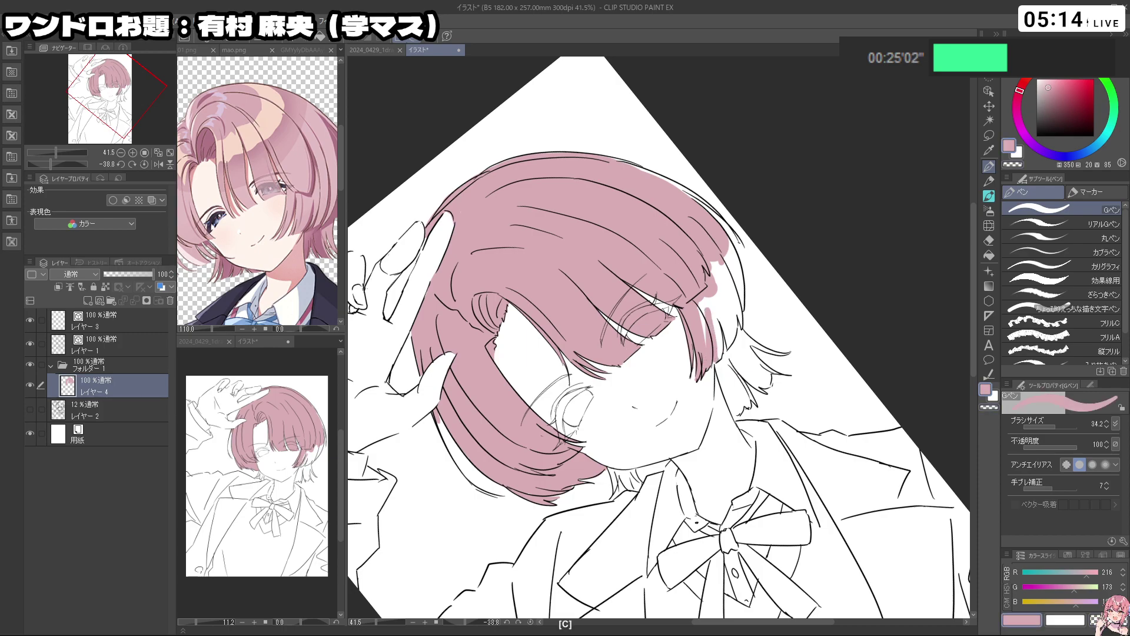
Fill the white gap along the outer edge of that side of the hair with pink up to the outline
mouse_move(703, 319)
left_mouse_down()
mouse_move(728, 347)
mouse_move(730, 274)
left_mouse_up()
key("shift+space")
mouse_move(617, 399)
left_mouse_down()
mouse_move(736, 335)
mouse_move(705, 275)
left_mouse_up()
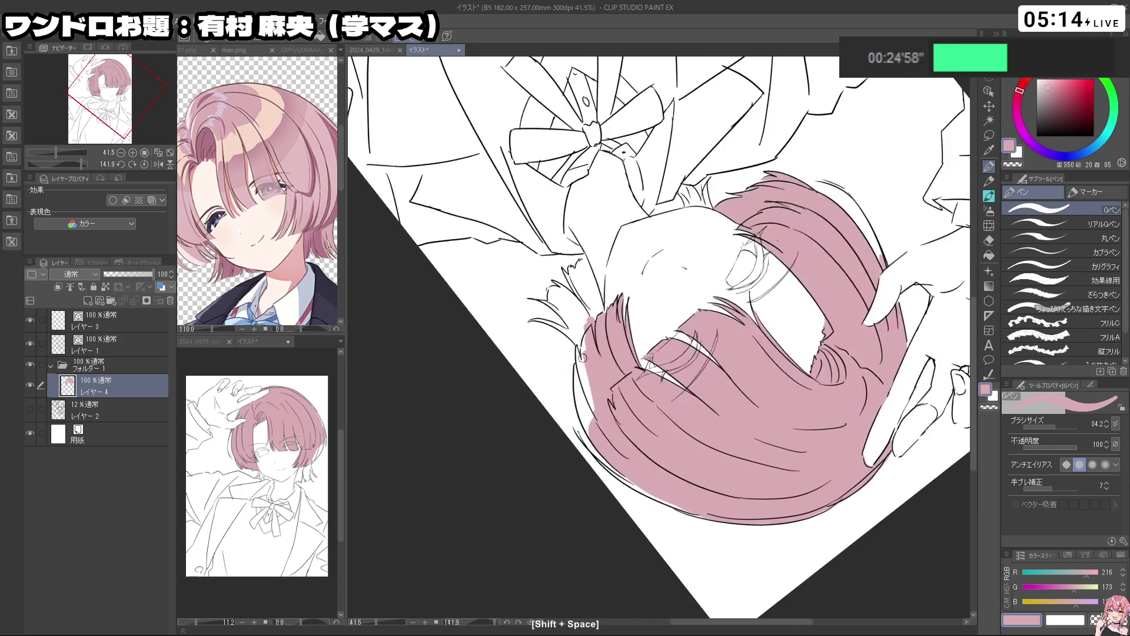
mouse_move(578, 367)
left_mouse_down()
mouse_move(582, 412)
mouse_move(580, 344)
left_mouse_up()
key("ctrl+space")
key("shift+space")
left_click_drag(712, 298, 593, 333)
key("space")
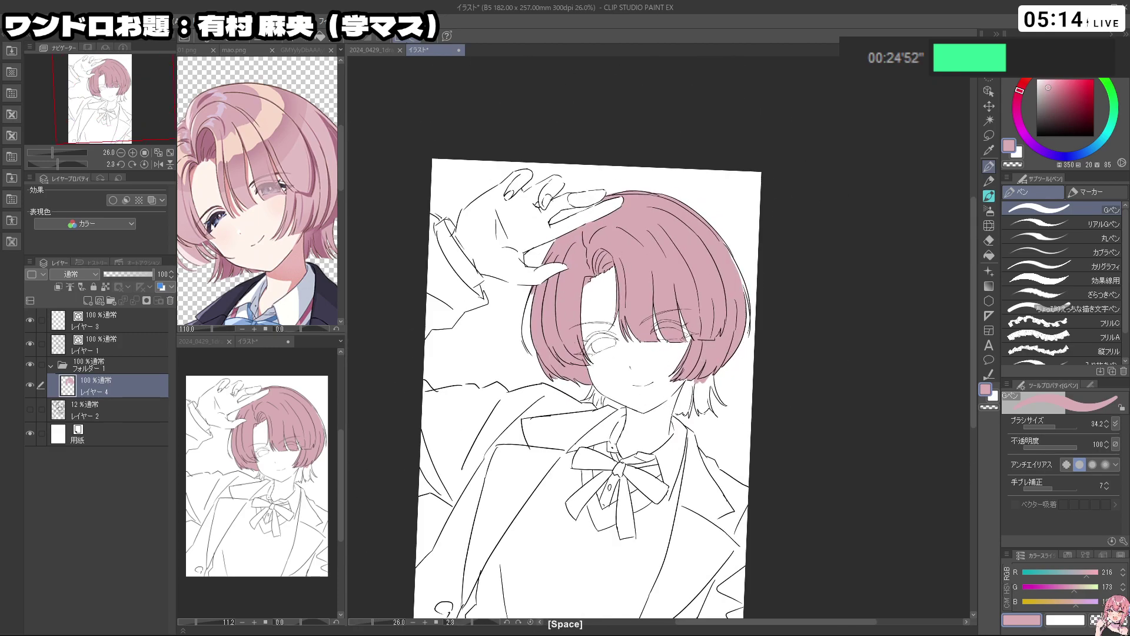
Block in pink on the nape hair below the side lock with the G-pen, undoing the stray strokes
key("ctrl+space")
key("shift+space")
mouse_move(745, 296)
left_mouse_down()
mouse_move(565, 347)
mouse_move(578, 384)
mouse_move(625, 382)
left_mouse_up()
key("ctrl+space")
mouse_move(569, 335)
left_mouse_down()
mouse_move(610, 456)
mouse_move(758, 223)
mouse_move(658, 191)
left_mouse_up()
key("shift+space")
key("ctrl+space")
mouse_move(677, 425)
left_mouse_down()
mouse_move(676, 462)
mouse_move(668, 345)
mouse_move(651, 392)
left_mouse_up()
key("ctrl+space")
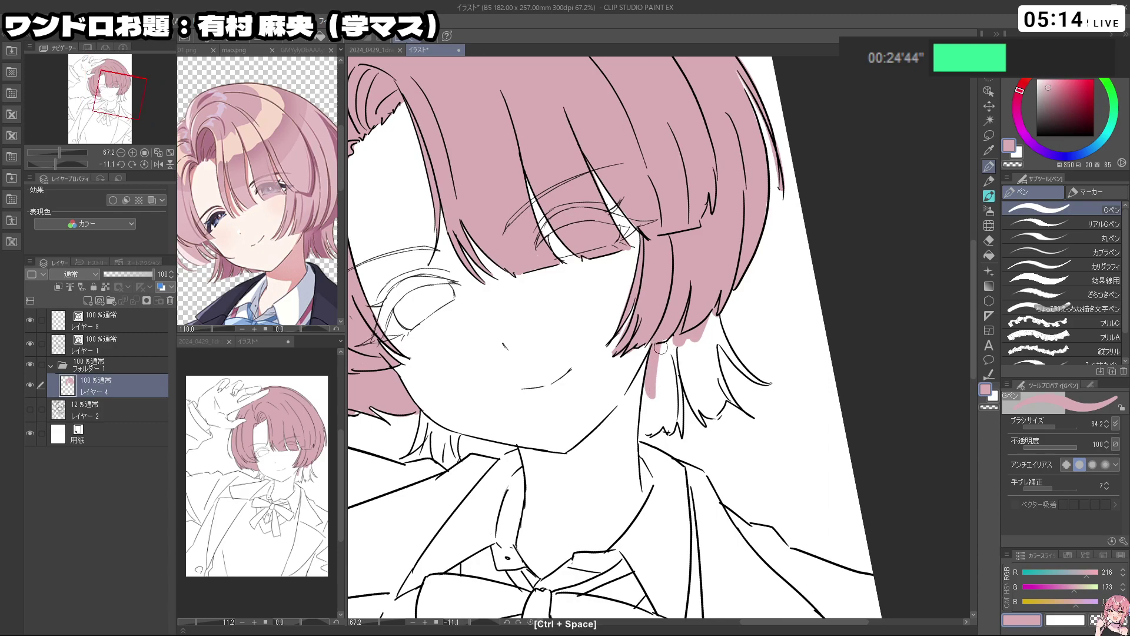
key("ctrl+z")
mouse_move(662, 347)
left_mouse_down()
mouse_move(643, 431)
mouse_move(663, 419)
mouse_move(680, 436)
mouse_move(669, 400)
left_mouse_up()
key("ctrl+z")
mouse_move(683, 345)
left_mouse_down()
mouse_move(705, 425)
mouse_move(725, 396)
mouse_move(734, 404)
mouse_move(711, 333)
left_mouse_up()
Trim the pink around the flicked nape tips and fill the remaining white gap inside them
key("c")
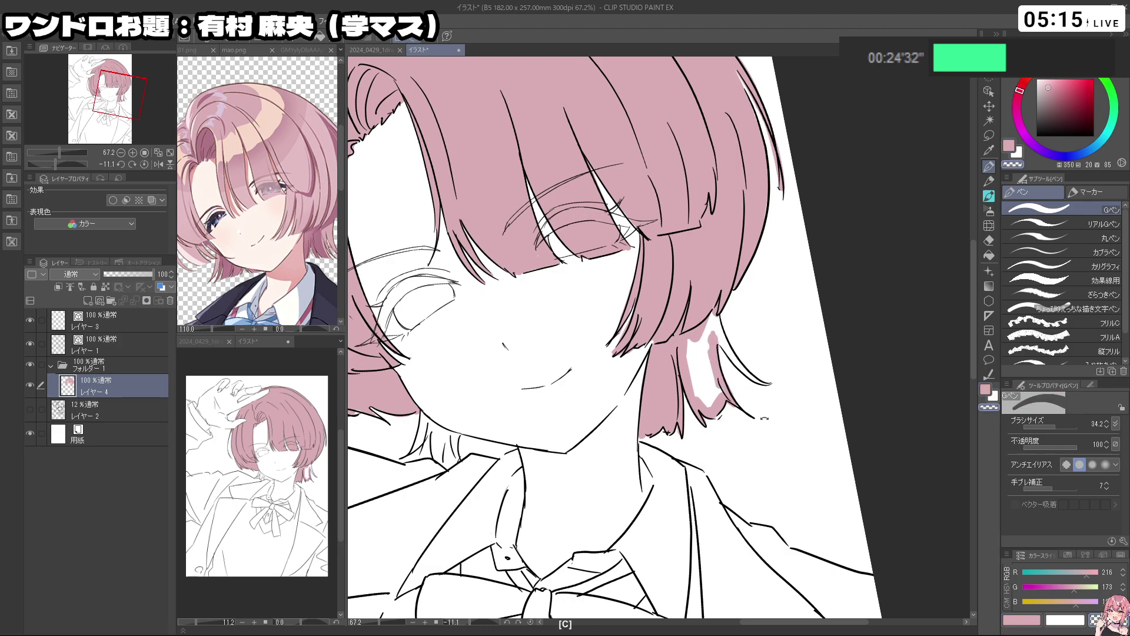
left_click_drag(764, 418, 737, 445)
key("c")
mouse_move(716, 354)
left_mouse_down()
mouse_move(753, 414)
mouse_move(710, 334)
mouse_move(700, 351)
mouse_move(686, 341)
mouse_move(684, 366)
left_mouse_up()
key("c")
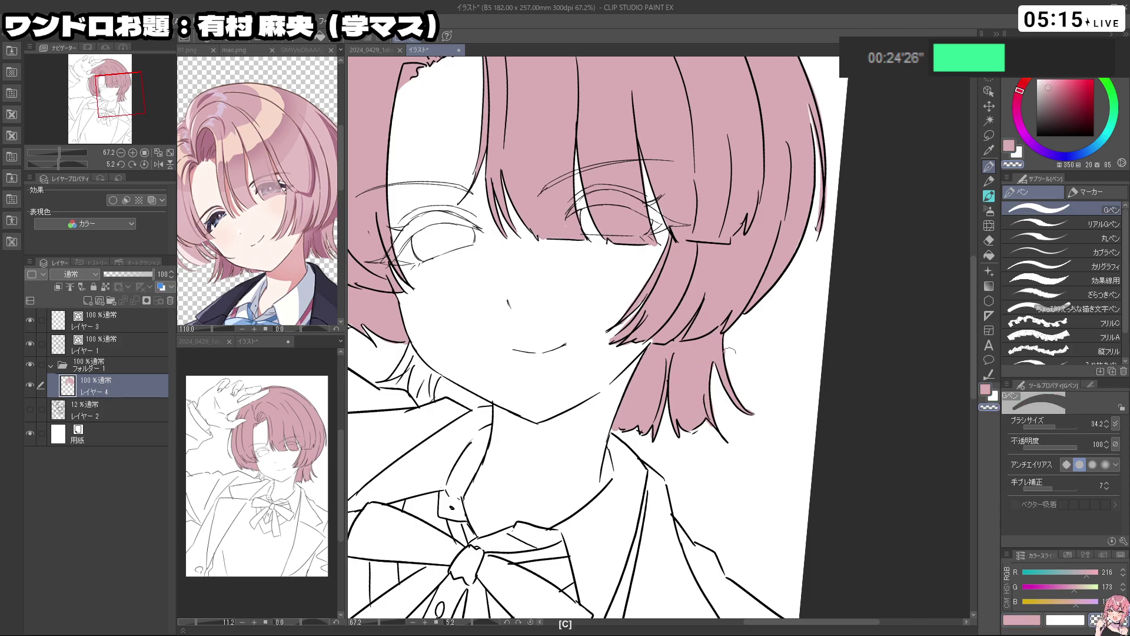
Paint the thin loose strand outside the hair on the raised-hand side with the G-pen at size 17.0
left_click_drag(751, 398, 536, 471)
left_click_drag(536, 471, 483, 347)
left_click_drag(618, 367, 694, 372)
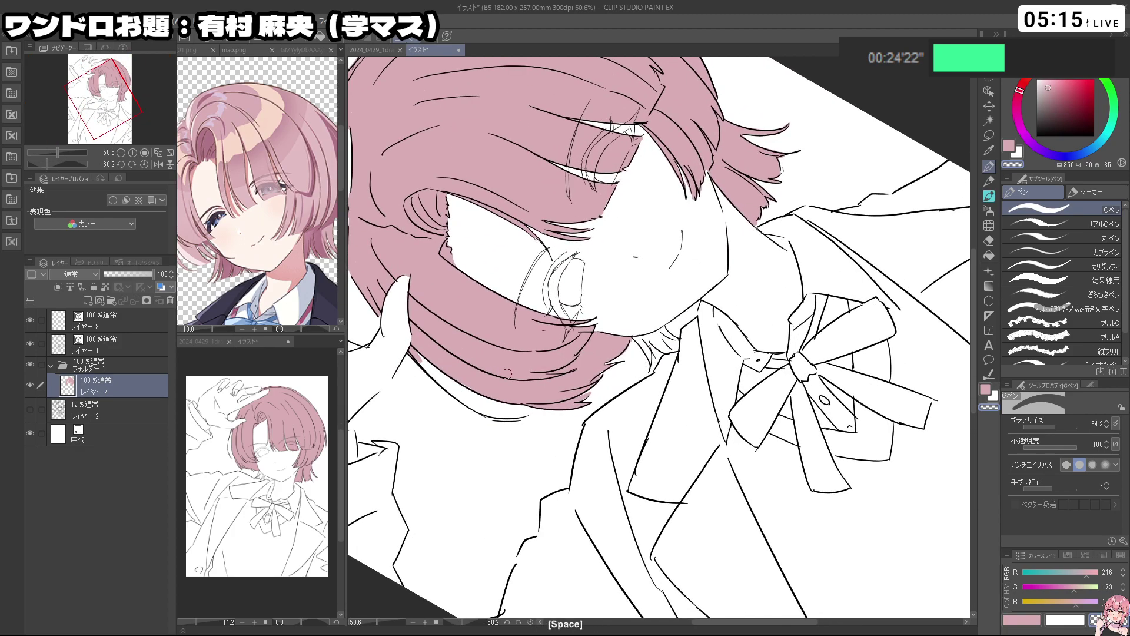
left_click_drag(507, 372, 515, 280)
left_click_drag(462, 253, 455, 236)
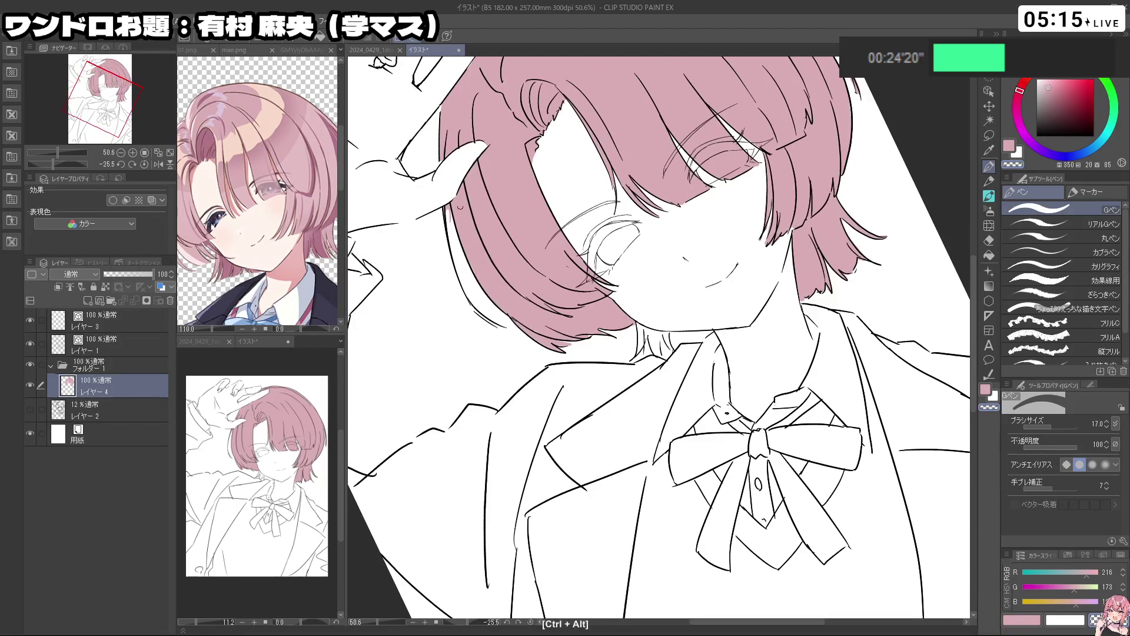
key("c")
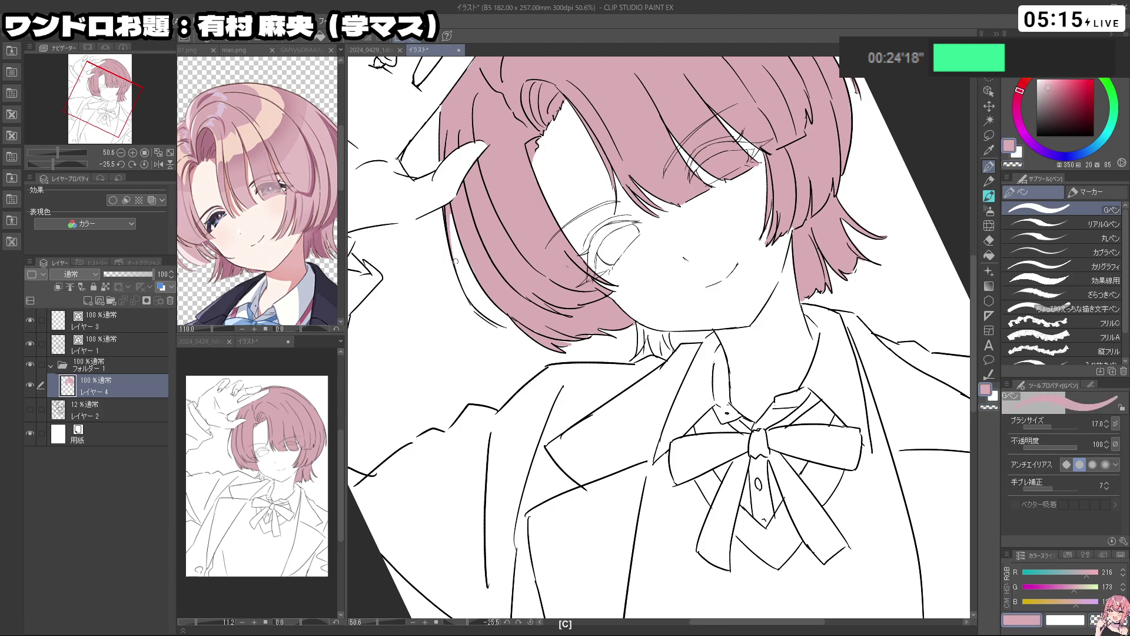
key("ctrl+z")
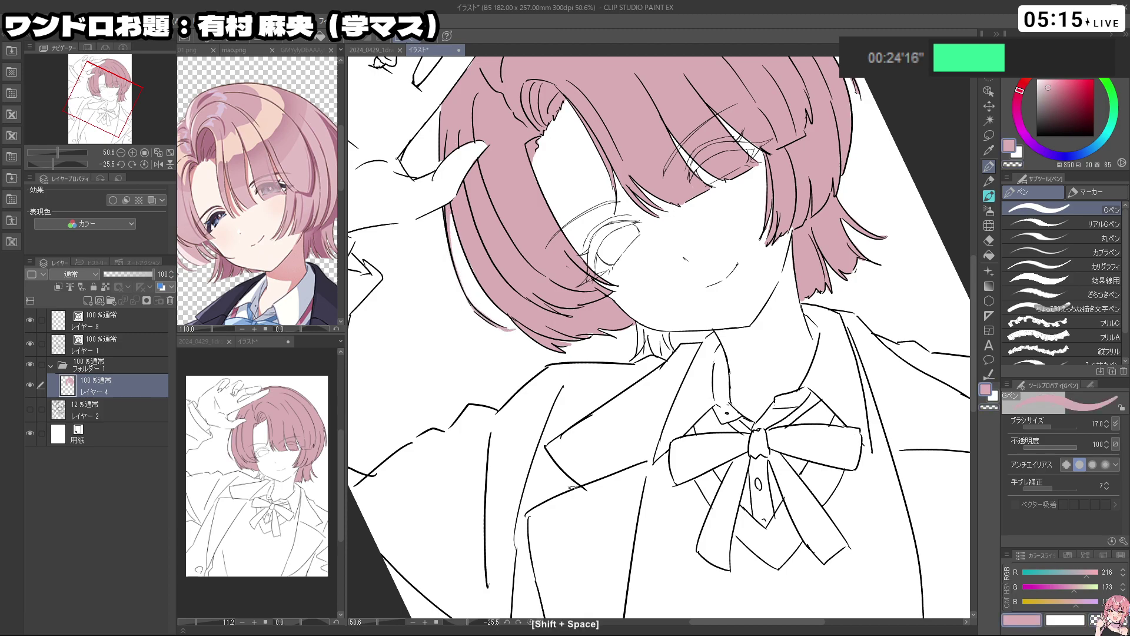
mouse_move(508, 329)
left_mouse_down()
mouse_move(645, 482)
mouse_move(640, 499)
left_mouse_up()
key("c")
key("c")
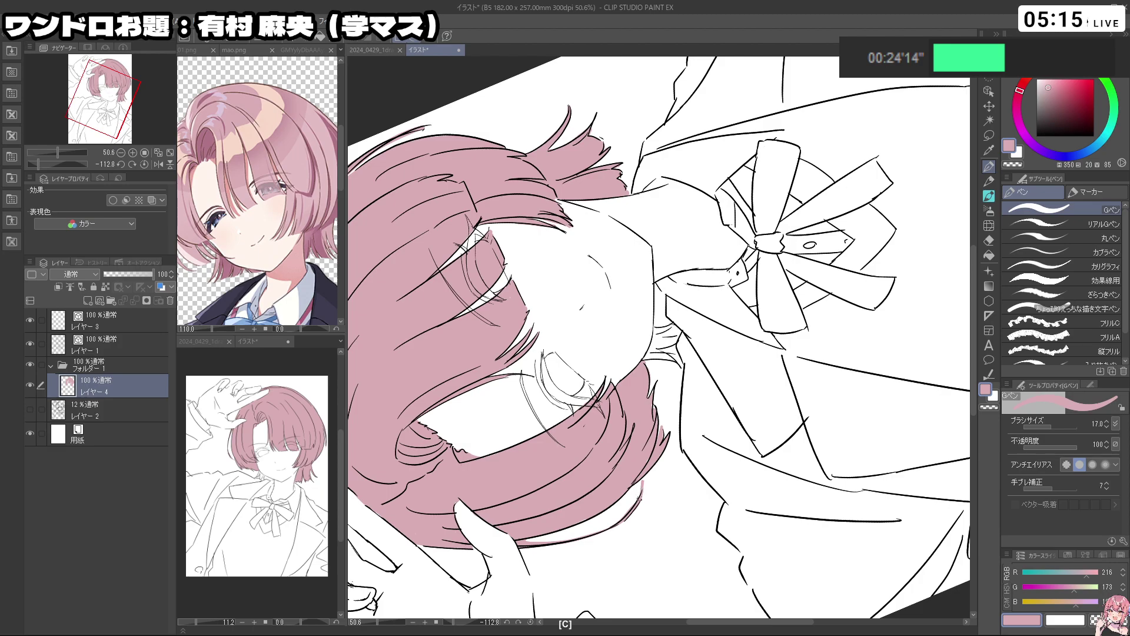
Paint the small nape tufts between the neck and the raised-hand side of the hair pink, tidying their edges
left_click_drag(652, 441, 607, 321)
key("ctrl+z")
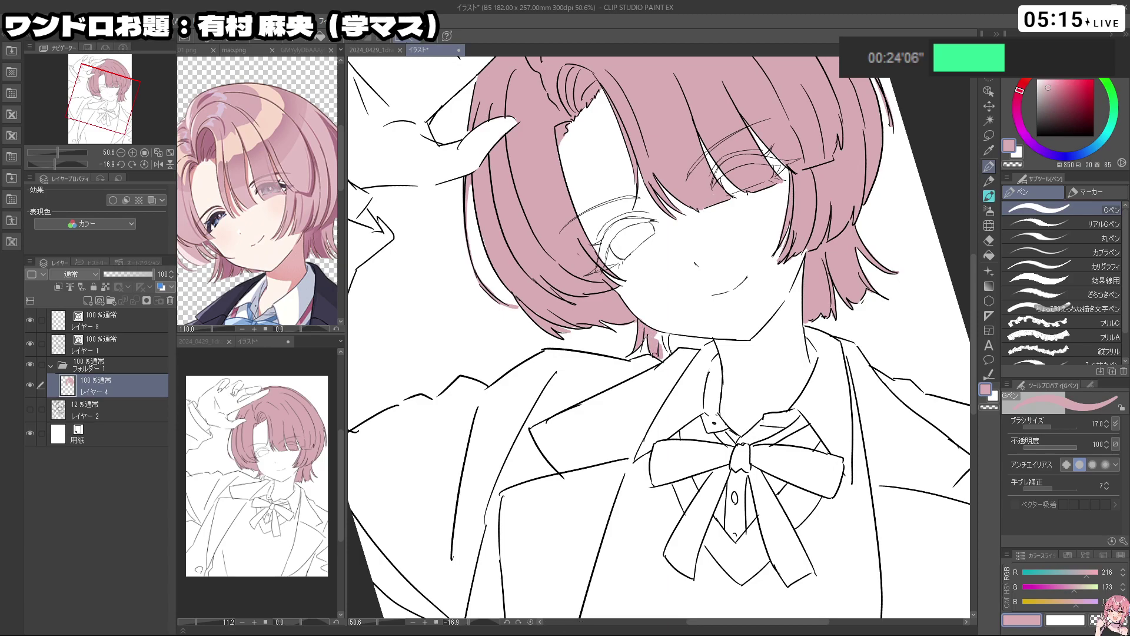
mouse_move(667, 338)
left_mouse_down()
mouse_move(687, 309)
mouse_move(665, 288)
mouse_move(658, 331)
mouse_move(666, 287)
left_mouse_up()
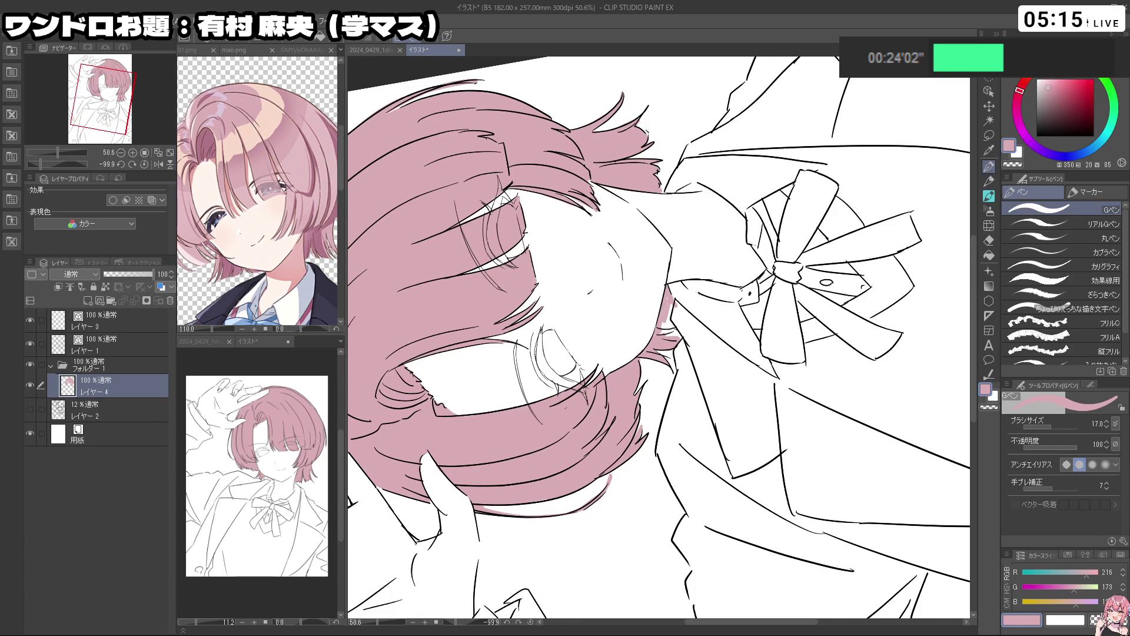
key("c")
key("c")
left_click_drag(730, 324, 594, 354)
left_click_drag(580, 403, 764, 328)
left_click_drag(539, 420, 624, 362)
left_click_drag(648, 400, 662, 419, "ctrl")
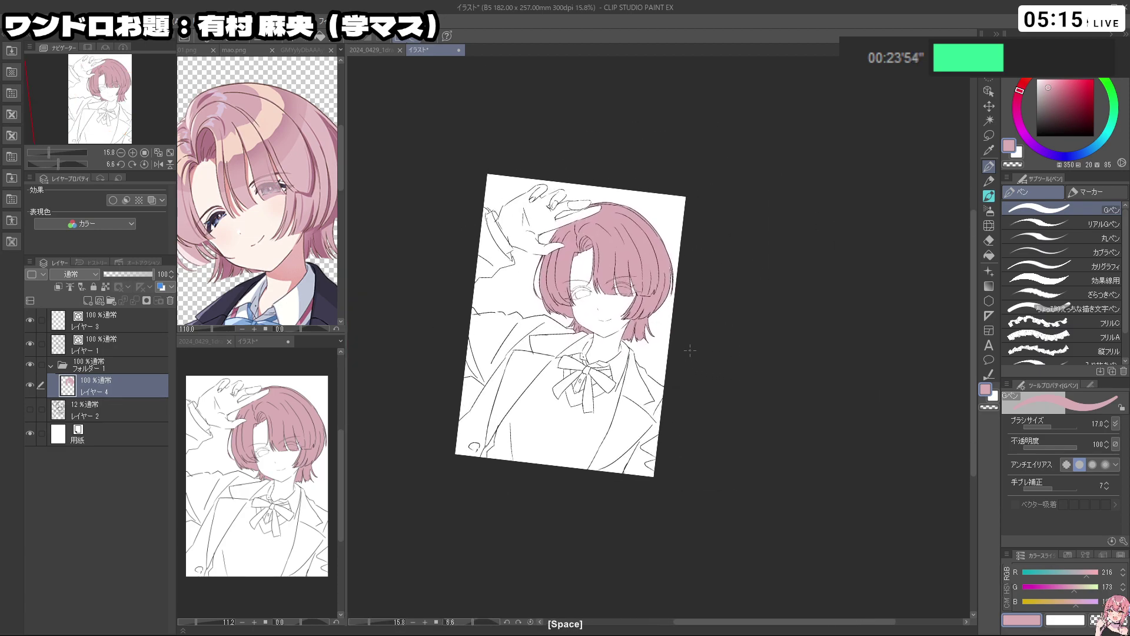
Sample the dark navy of the reference's blazer and add a new layer beneath the hair colour layer
mouse_move(282, 175)
left_mouse_down("ctrl")
mouse_move(241, 200)
mouse_move(287, 253)
mouse_move(313, 254)
left_mouse_up("ctrl")
left_click(314, 242, "alt")
left_click(391, 242)
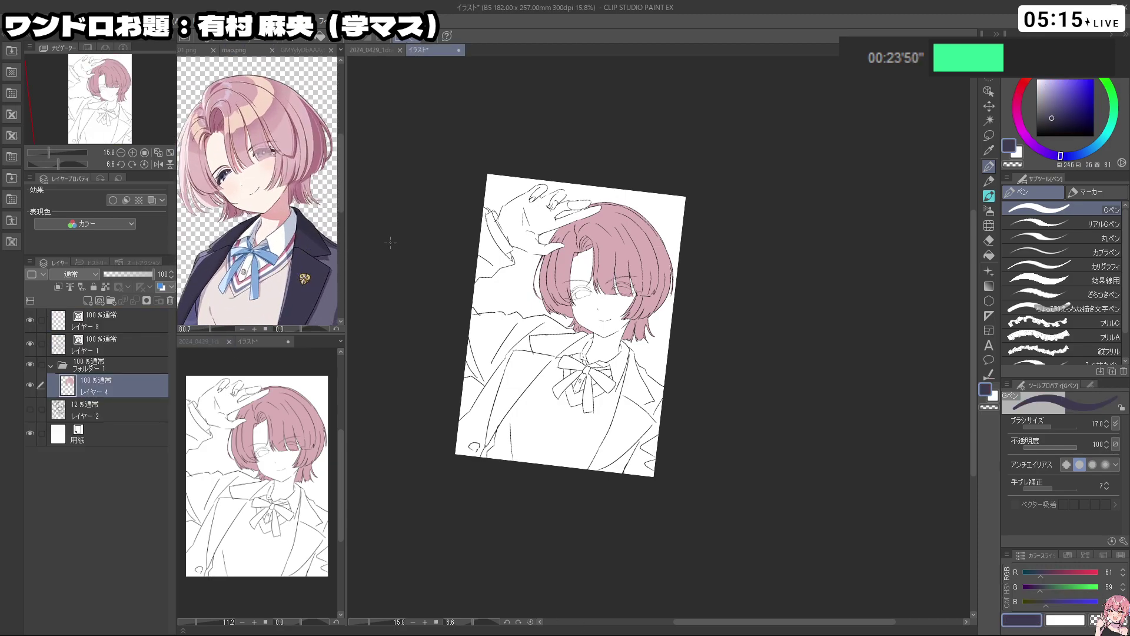
left_click(88, 300)
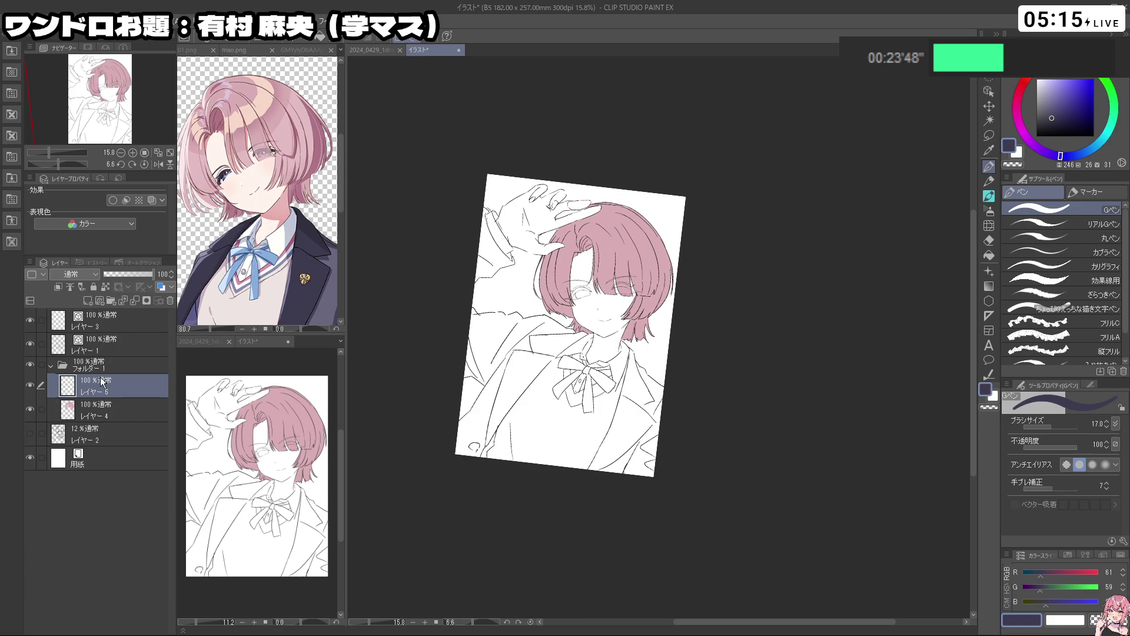
left_click_drag(104, 383, 108, 414)
Close the gaps in the blazer's lapel outlines with short navy G-pen strokes at size 18.3
left_click_drag(605, 390, 632, 386, "ctrl")
mouse_move(520, 331)
left_mouse_down("shift")
mouse_move(588, 457)
mouse_move(615, 456)
mouse_move(585, 489)
left_mouse_up("shift")
mouse_move(586, 489)
left_mouse_down()
mouse_move(575, 490)
mouse_move(610, 462)
left_mouse_up()
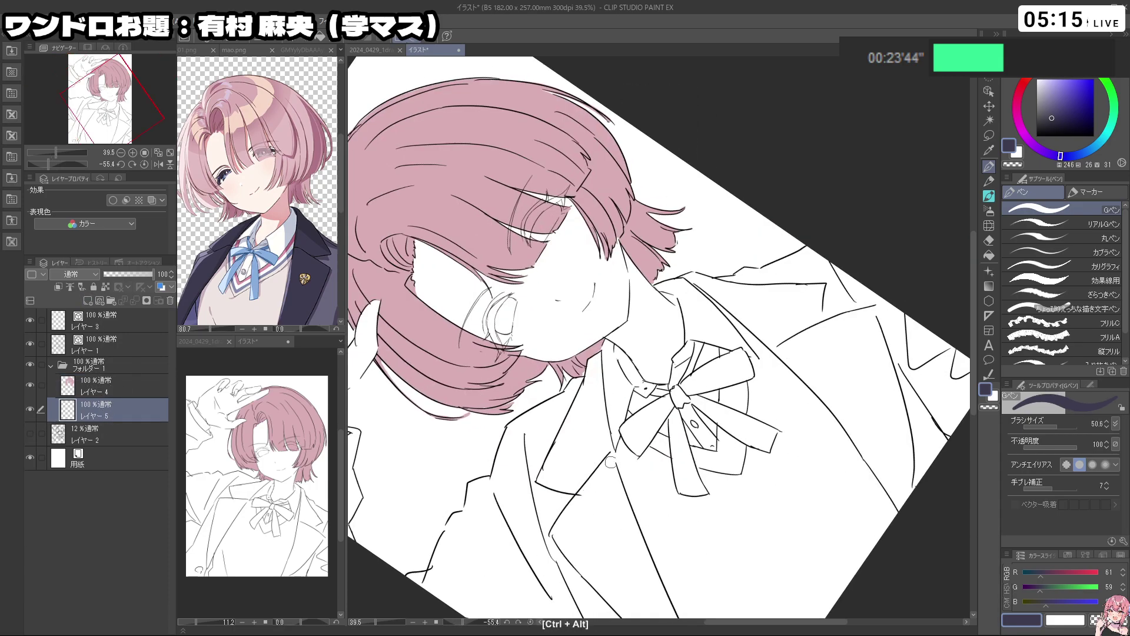
key("ctrl+z")
left_click_drag(613, 448, 536, 351)
left_click_drag(477, 440, 480, 447)
mouse_move(650, 508)
left_mouse_down()
mouse_move(617, 465)
mouse_move(578, 445)
mouse_move(572, 537)
left_mouse_up()
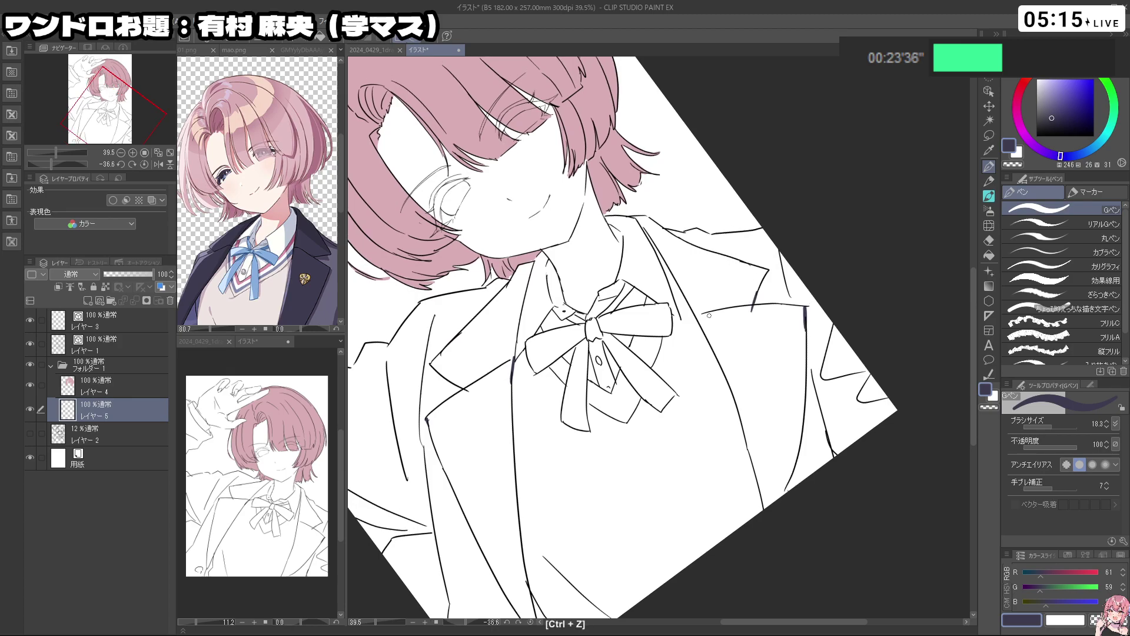
left_click_drag(709, 315, 957, 215)
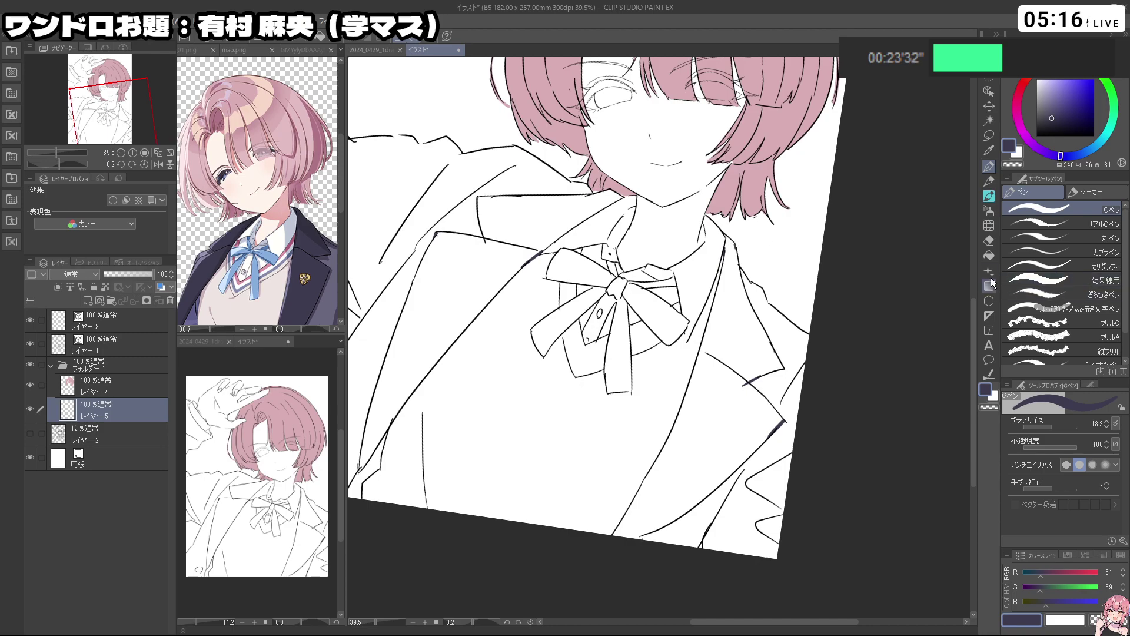
Fill both blazer lapels and collar sections with navy using the Fill tool set to refer to other layers
left_click(989, 255)
left_click(725, 392)
key("ctrl+z")
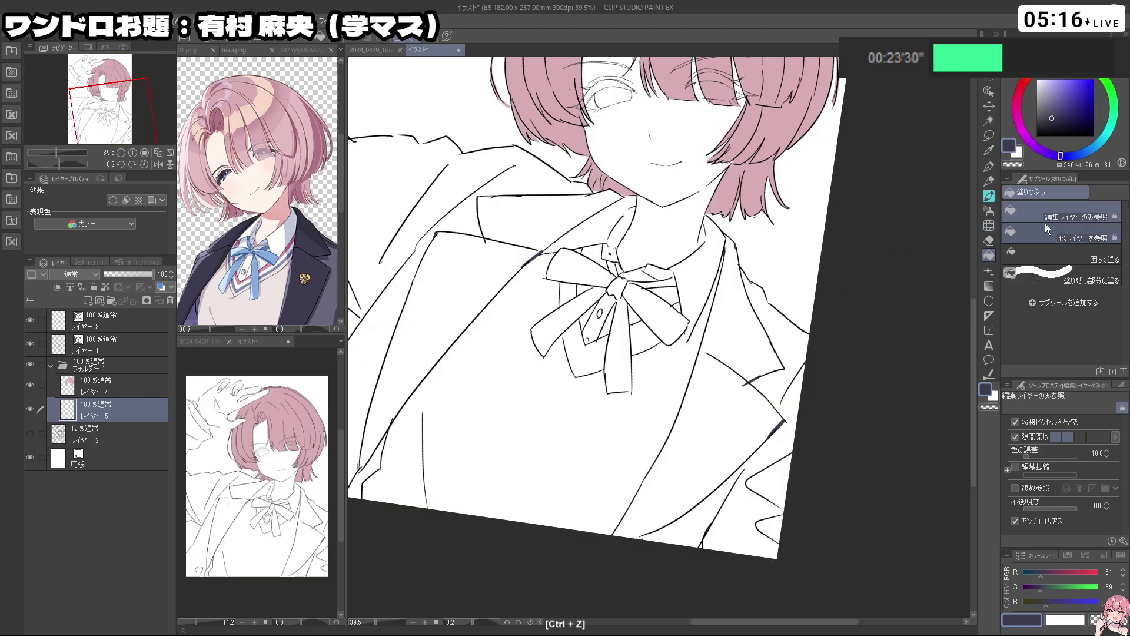
left_click(1059, 236)
left_click(721, 386)
left_click_drag(725, 409, 753, 363)
left_click(447, 287)
left_click_drag(552, 475, 652, 512)
left_click(483, 256)
left_click_drag(516, 323, 633, 172)
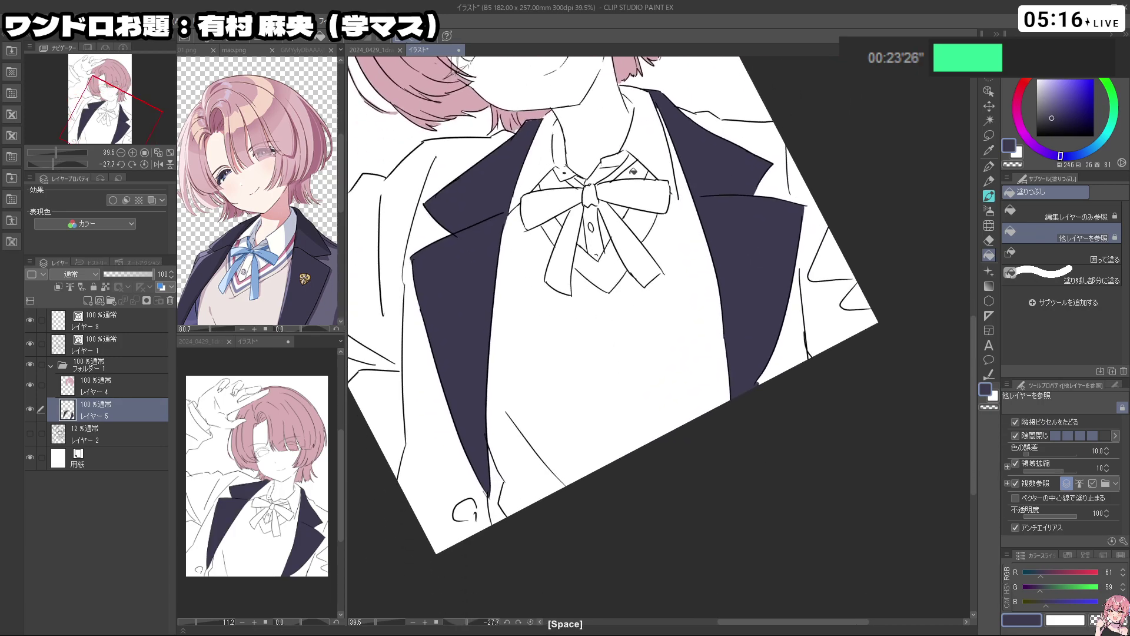
Touch up the navy at the lapel's lower end along the page edge with the G-pen
key("c")
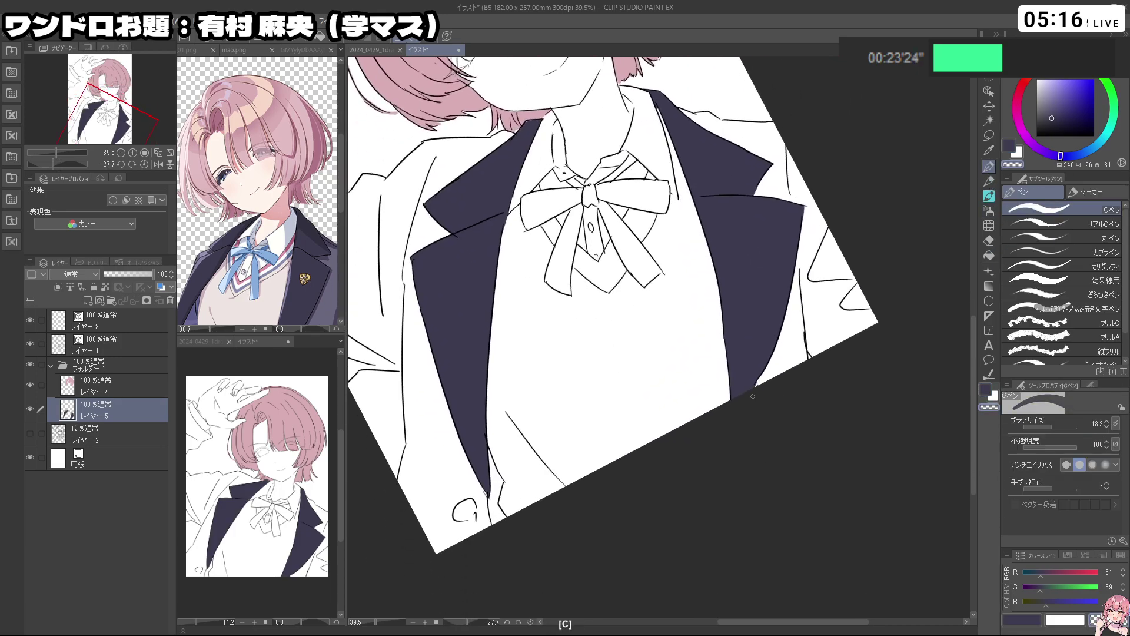
key("c")
left_click_drag(762, 380, 768, 473)
left_click_drag(713, 502, 730, 416)
Sample the lighter greyish purple of the reference's blazer and add a new layer beneath the lapel layer
left_click(248, 261)
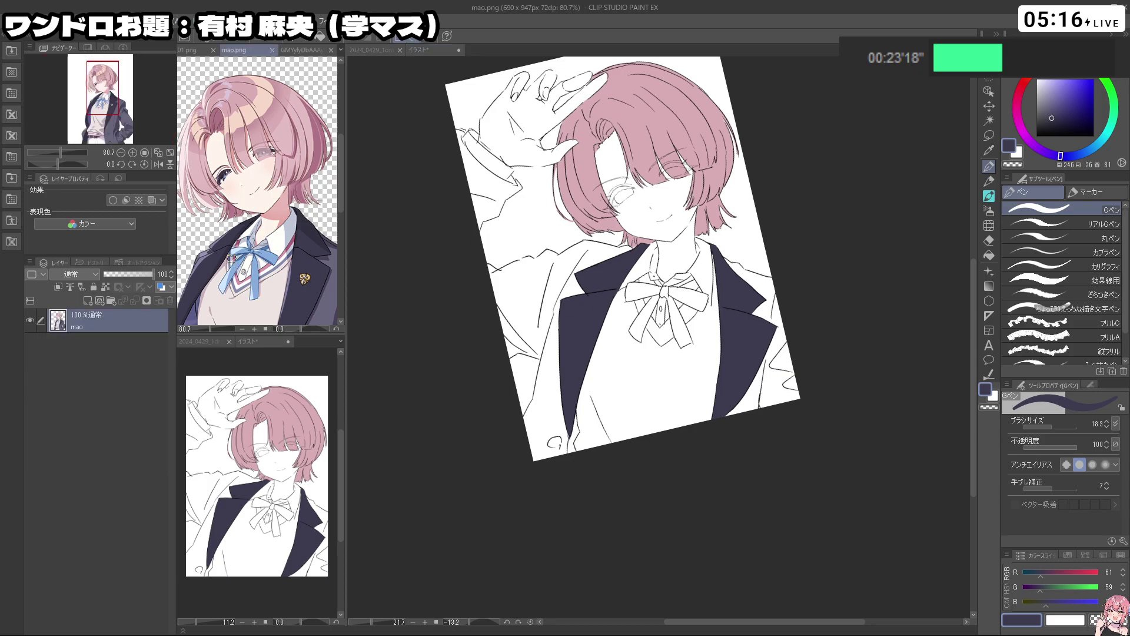
scroll(248, 261, "down", 6)
scroll(282, 305, "up", 5)
left_click(284, 294, "alt")
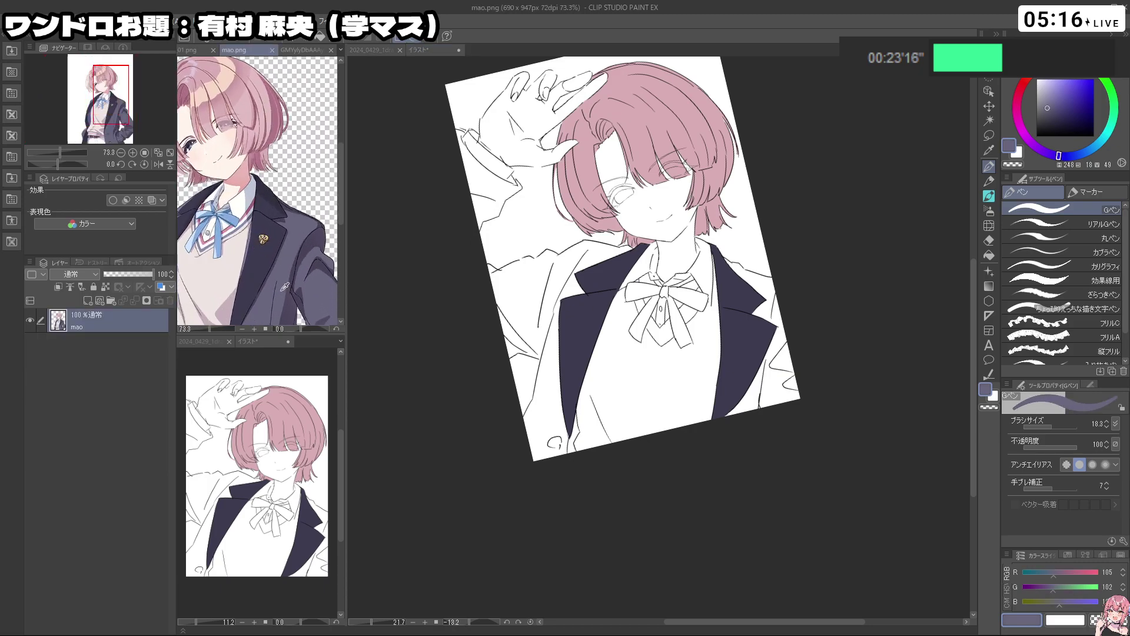
left_click(445, 373)
left_click(88, 301)
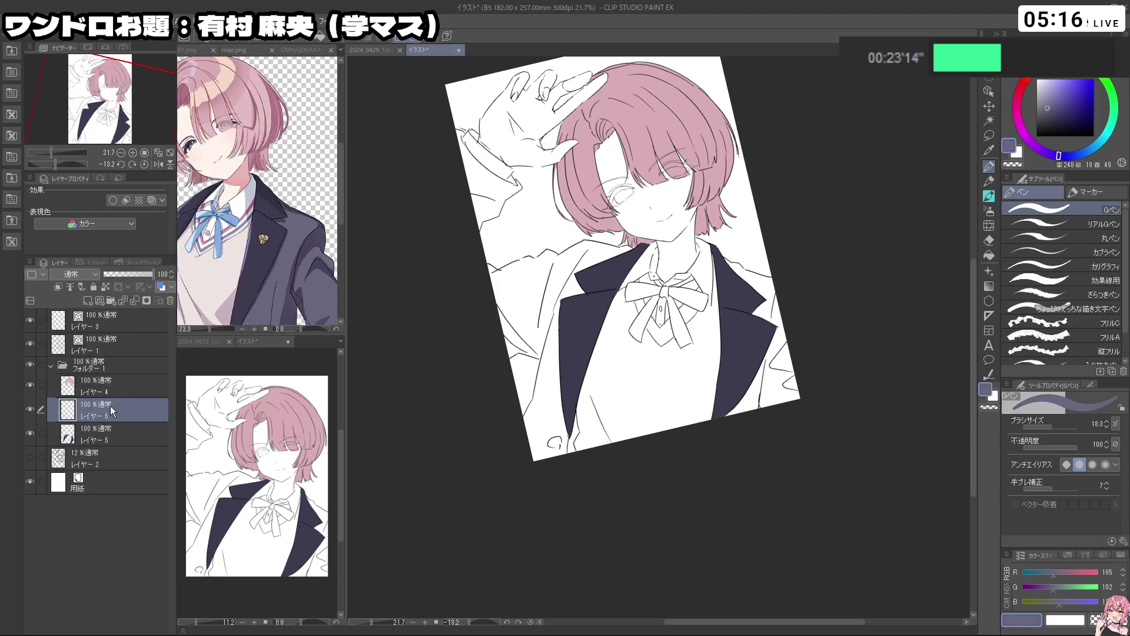
left_click_drag(112, 410, 117, 439)
Block in greyish purple on the blazer's shoulder and front beside the lapel on the raised-arm side
key("shift+space")
left_click_drag(530, 521, 774, 530)
mouse_move(551, 402)
left_mouse_down()
mouse_move(558, 369)
mouse_move(583, 350)
mouse_move(561, 357)
mouse_move(575, 301)
mouse_move(540, 346)
mouse_move(544, 420)
mouse_move(546, 341)
mouse_move(556, 415)
mouse_move(583, 394)
left_mouse_up()
left_click(572, 334)
key("ctrl+space")
mouse_move(582, 309)
left_mouse_down()
mouse_move(558, 438)
mouse_move(580, 462)
left_mouse_up()
mouse_move(592, 400)
left_mouse_down()
mouse_move(597, 473)
mouse_move(627, 481)
mouse_move(639, 457)
left_mouse_up()
left_click_drag(709, 492, 548, 485)
mouse_move(548, 485)
left_mouse_down()
mouse_move(539, 418)
mouse_move(595, 428)
left_mouse_up()
key("ctrl+z")
Extend the greyish purple down the blazer front to the page corner with the G-pen at size 48.4
left_click_drag(560, 357, 580, 488)
mouse_move(579, 378)
left_mouse_down()
mouse_move(598, 481)
mouse_move(615, 457)
mouse_move(565, 465)
left_mouse_up()
mouse_move(580, 471)
left_mouse_down()
mouse_move(563, 419)
mouse_move(646, 429)
left_mouse_up()
key("c")
left_click_drag(555, 371, 551, 371)
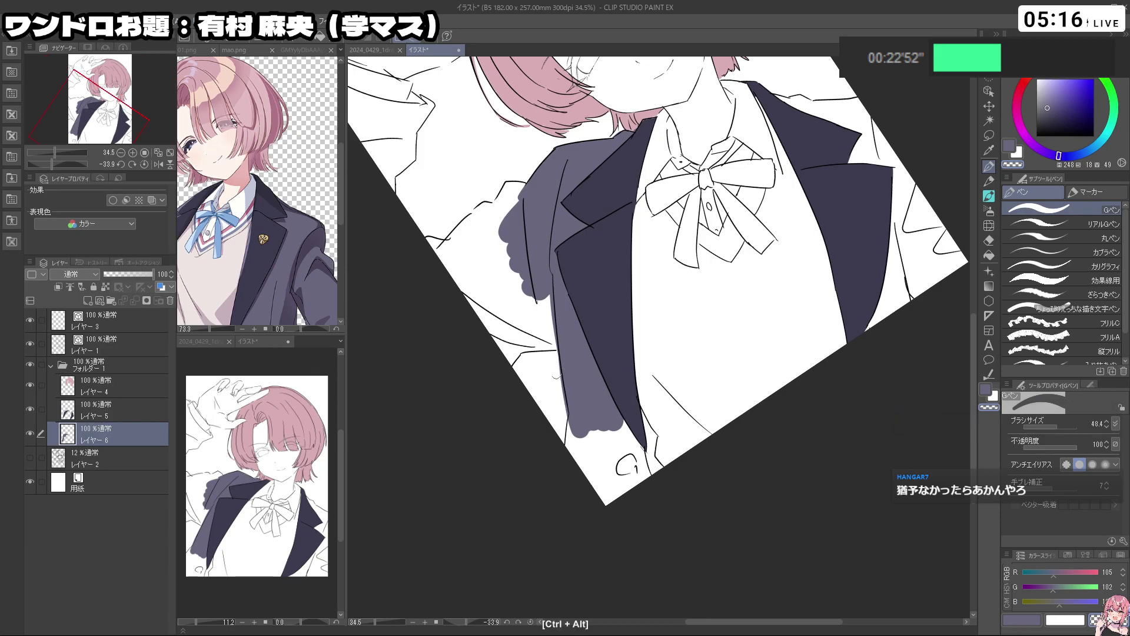
key("c")
mouse_move(579, 419)
left_mouse_down()
mouse_move(566, 454)
mouse_move(601, 494)
mouse_move(618, 459)
mouse_move(646, 482)
left_mouse_up()
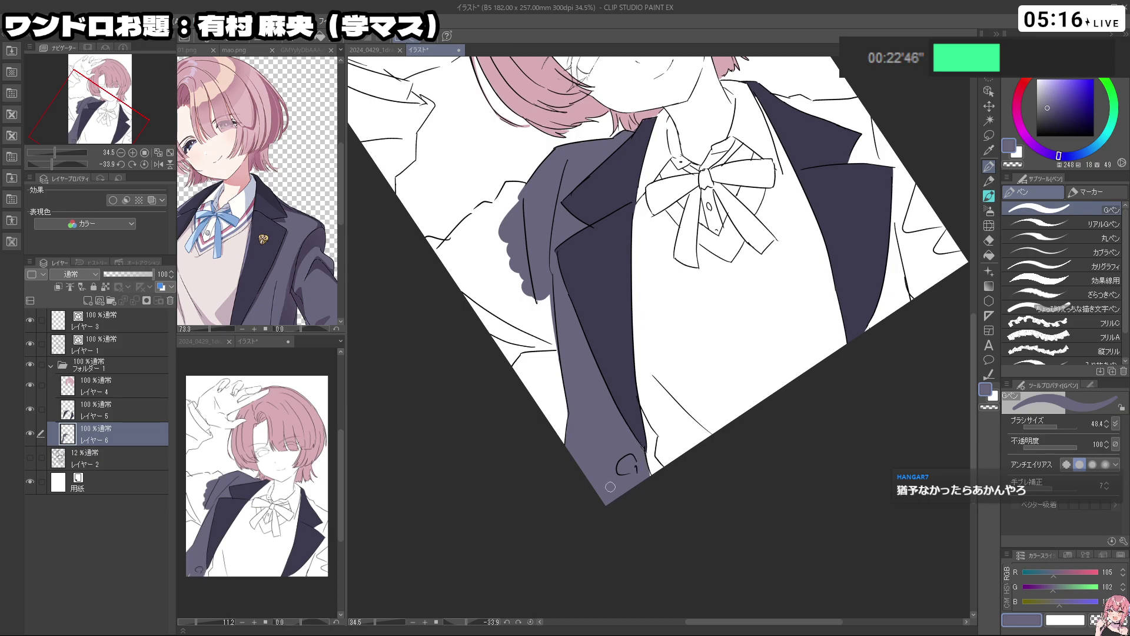
Paint greyish purple along the outline of the blazer's opposite shoulder, next to the lapel
key("ctrl+space")
left_click_drag(730, 452, 659, 449)
key("space")
left_click_drag(754, 430, 740, 378)
key("shift+space")
key("ctrl+space")
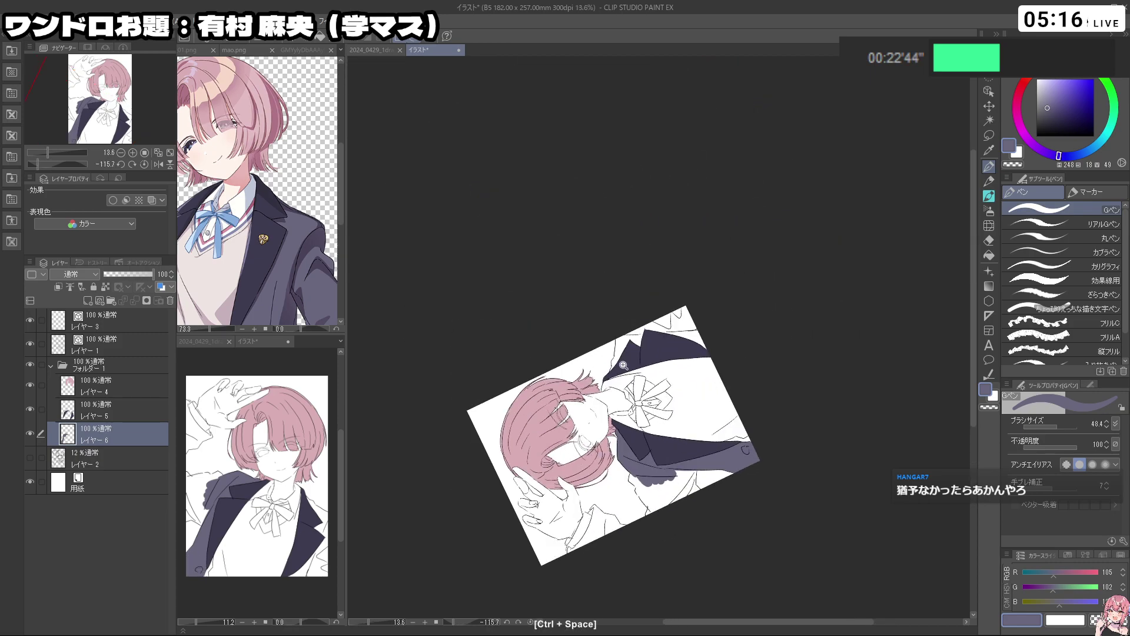
left_click_drag(624, 365, 608, 387)
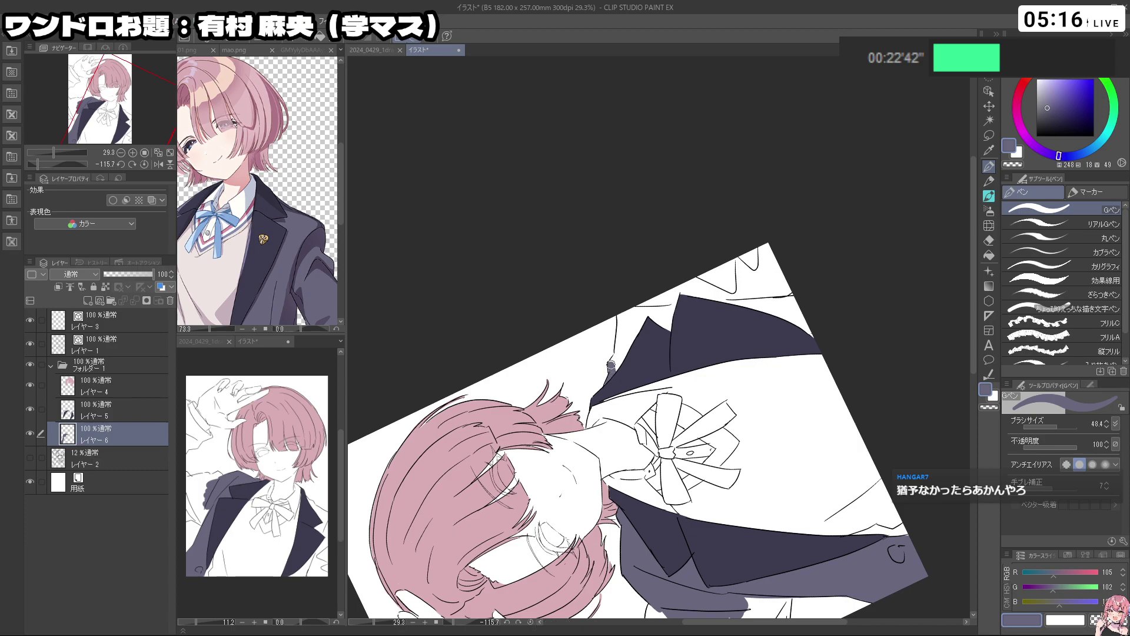
left_click_drag(617, 355, 625, 311)
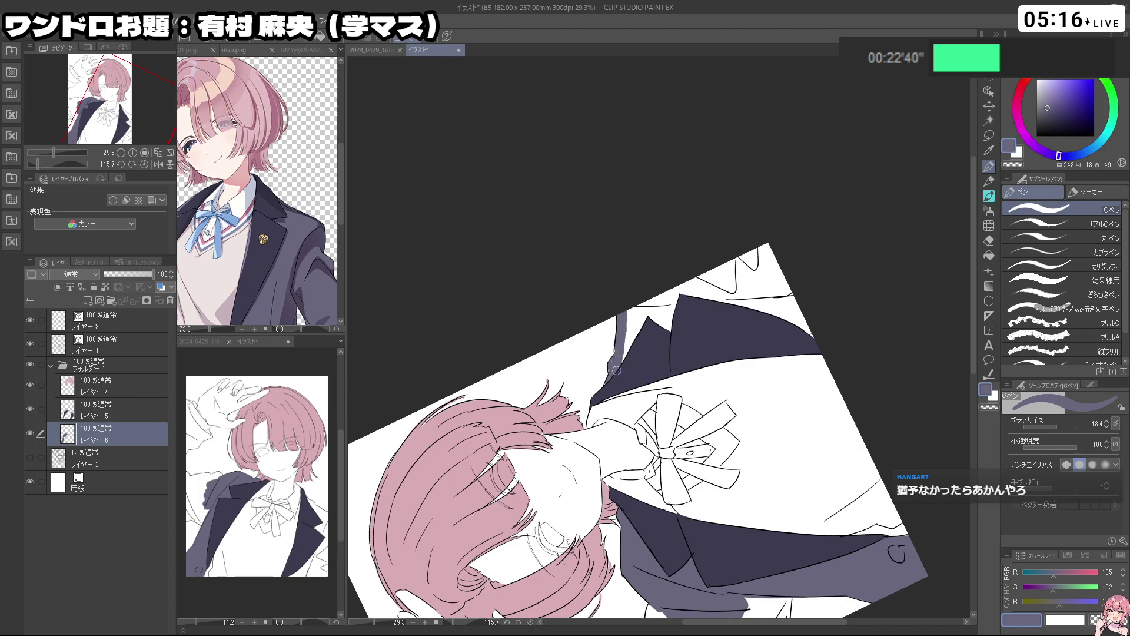
mouse_move(582, 407)
left_mouse_down()
mouse_move(557, 356)
mouse_move(607, 247)
left_mouse_up()
Fill the rest of that shoulder and sleeve with greyish purple using the G-pen at size 150.2
left_click_drag(674, 433, 686, 433)
mouse_move(653, 465)
left_mouse_down()
mouse_move(642, 466)
mouse_move(677, 423)
mouse_move(665, 317)
mouse_move(677, 324)
mouse_move(695, 488)
mouse_move(723, 469)
left_mouse_up()
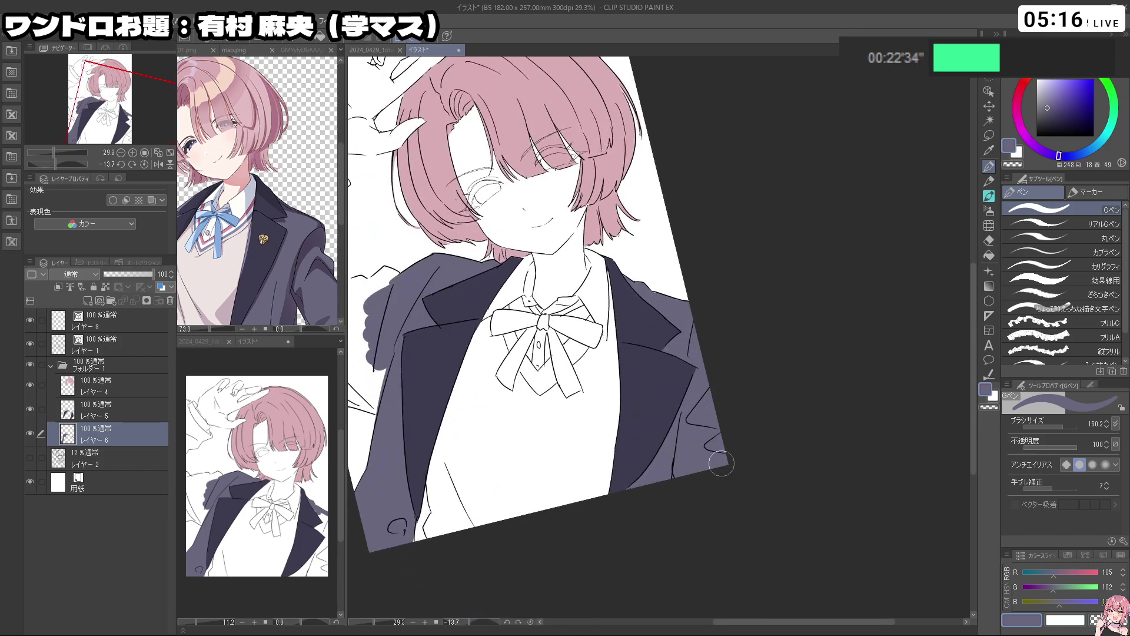
left_click_drag(717, 431, 693, 433)
left_click_drag(693, 433, 765, 376)
Paint greyish purple along the folded edge of the raised arm's upper sleeve with the G-pen at size 48.8
mouse_move(578, 476)
left_mouse_down()
mouse_move(595, 487)
mouse_move(573, 487)
left_mouse_up()
mouse_move(573, 487)
left_mouse_down()
mouse_move(579, 500)
mouse_move(596, 413)
mouse_move(609, 402)
left_mouse_up()
key("c")
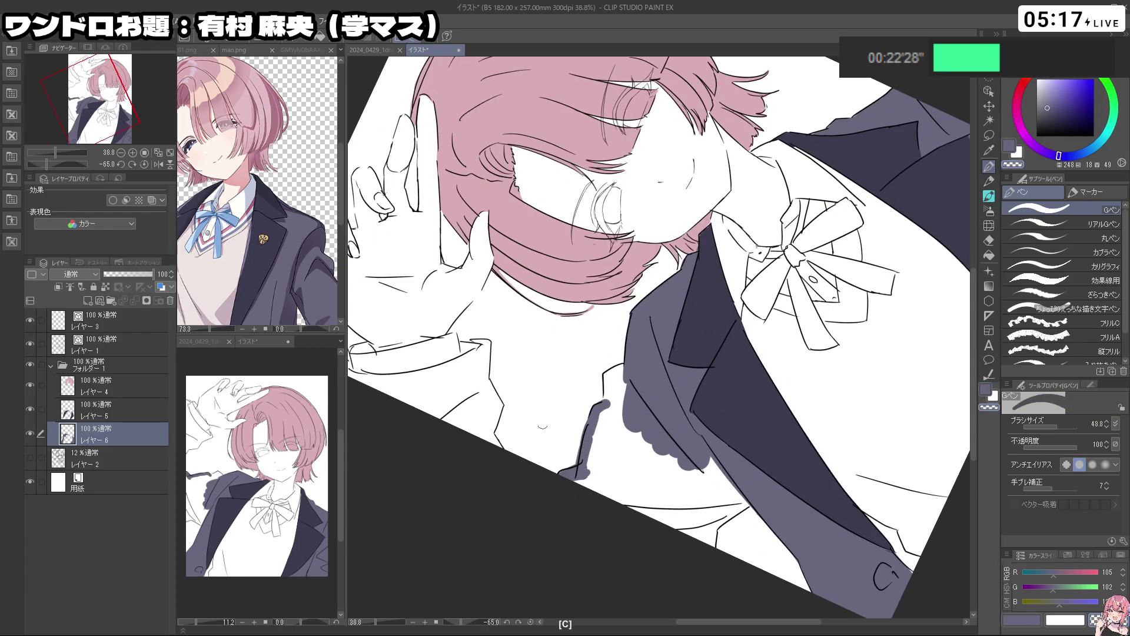
left_click_drag(573, 459, 577, 443)
key("c")
key("c")
mouse_move(607, 403)
left_mouse_down()
mouse_move(608, 385)
mouse_move(589, 493)
left_mouse_up()
key("c")
Fill the rest of the raised arm's upper sleeve with greyish purple, from the shoulder out to the page edge
mouse_move(641, 410)
left_mouse_down()
mouse_move(625, 437)
mouse_move(673, 451)
mouse_move(694, 516)
left_mouse_up()
left_click_drag(701, 515, 801, 440, "shift")
mouse_move(800, 440)
left_mouse_down("ctrl+alt")
mouse_move(795, 432)
mouse_move(814, 456)
mouse_move(807, 434)
mouse_move(827, 475)
mouse_move(789, 493)
mouse_move(727, 451)
left_mouse_up("ctrl+alt")
left_click_drag(653, 456, 786, 300, "shift")
left_click_drag(671, 486, 795, 389, "shift")
mouse_move(783, 465)
left_mouse_down("shift+space")
mouse_move(654, 532)
mouse_move(624, 524)
left_mouse_up("shift+space")
mouse_move(664, 316)
left_mouse_down("ctrl")
mouse_move(697, 318)
mouse_move(673, 339)
left_mouse_up("ctrl")
left_click_drag(608, 391, 647, 391, "ctrl")
left_click_drag(556, 380, 662, 406)
mouse_move(656, 379)
left_mouse_down("ctrl")
mouse_move(603, 376)
mouse_move(635, 378)
left_mouse_up("ctrl")
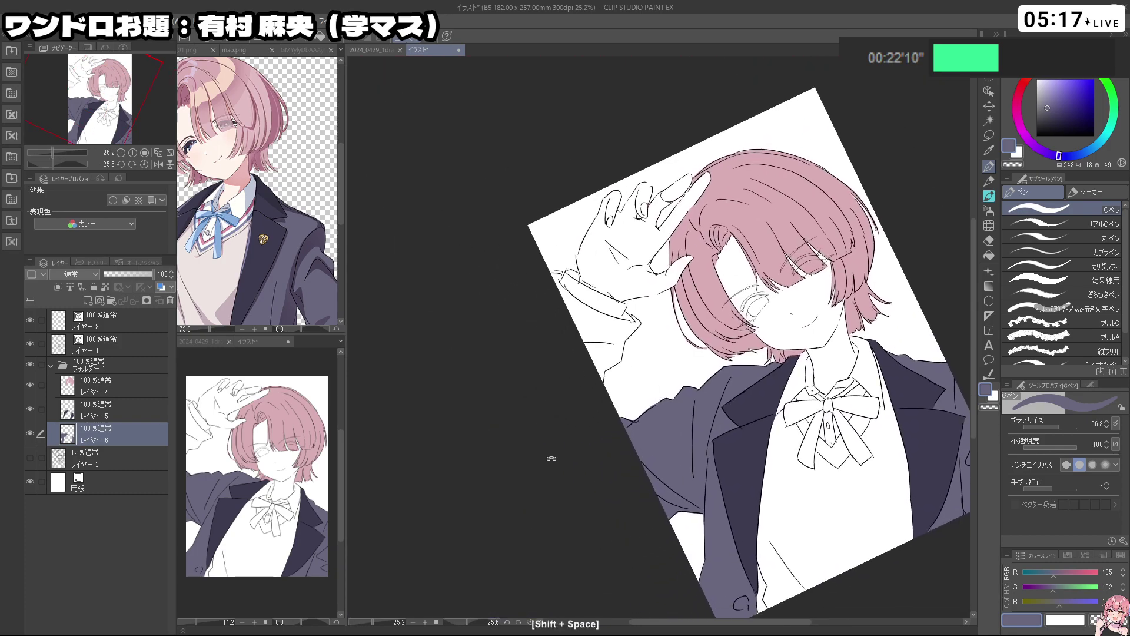
Paint greyish purple on the raised forearm sleeve along the shirt cuff with the G-pen at size 60.9
left_click_drag(552, 459, 809, 387, "shift")
mouse_move(639, 462)
left_mouse_down("ctrl")
mouse_move(653, 464)
mouse_move(666, 408)
mouse_move(660, 337)
left_mouse_up("ctrl")
key("ctrl+z")
key("ctrl+z")
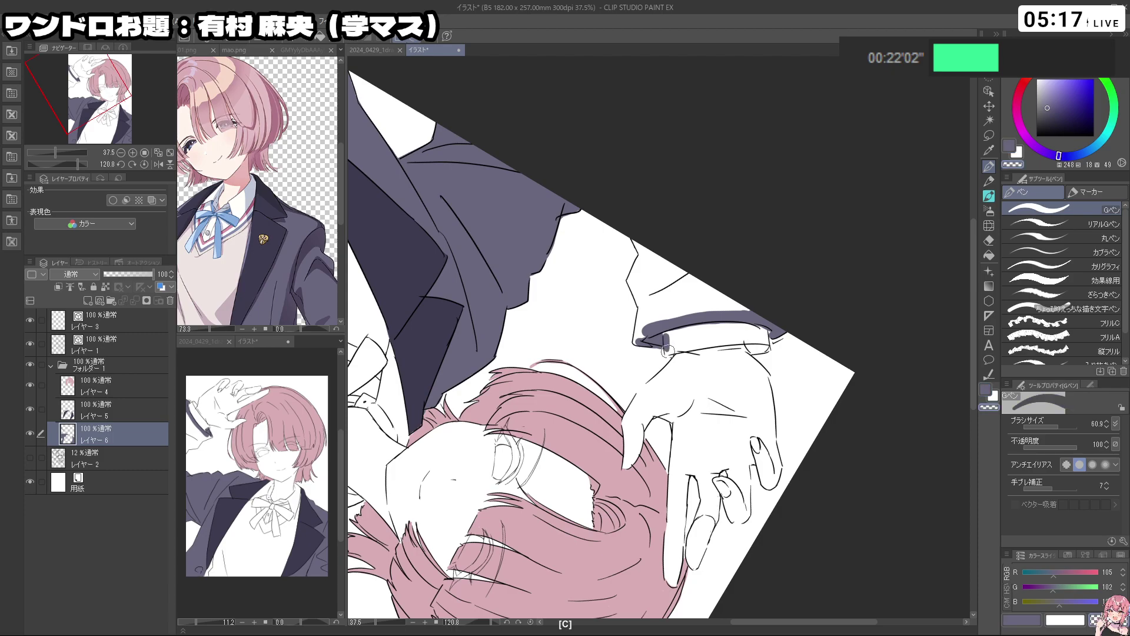
key("c")
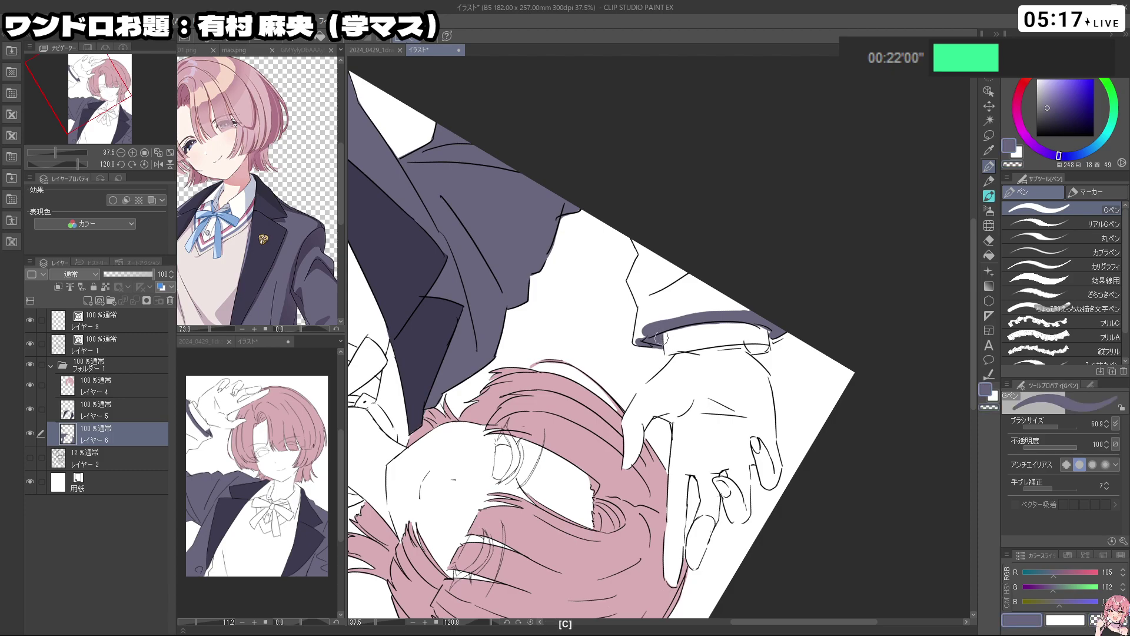
Paint greyish purple along the forearm sleeve's creased edge at size 56.8 and fill the sleeve interior
left_click_drag(647, 334, 642, 307)
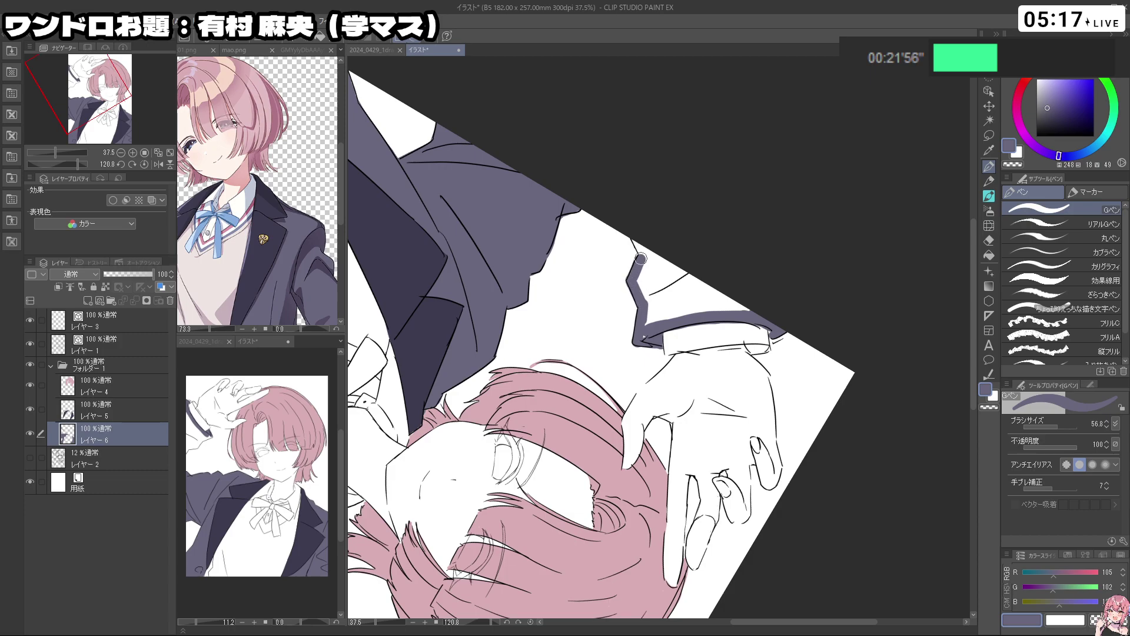
left_click_drag(647, 248, 642, 287)
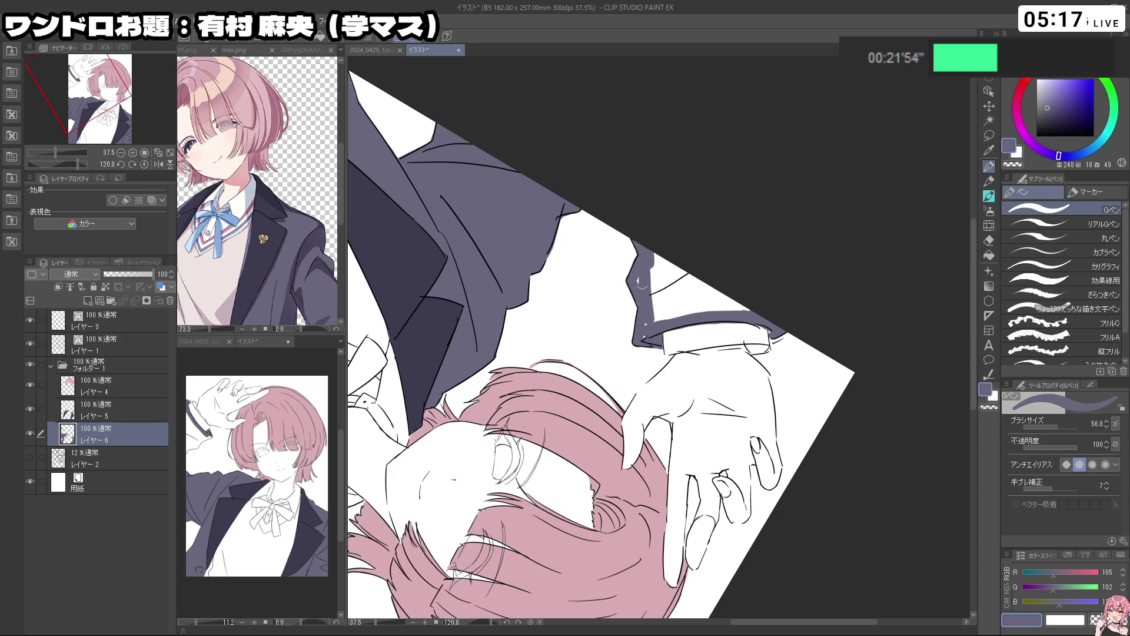
mouse_move(646, 338)
left_mouse_down()
mouse_move(652, 258)
mouse_move(582, 356)
mouse_move(598, 355)
mouse_move(595, 276)
mouse_move(617, 290)
mouse_move(633, 342)
left_mouse_up()
left_click(635, 323, "alt")
mouse_move(634, 269)
left_mouse_down()
mouse_move(604, 290)
mouse_move(633, 302)
mouse_move(617, 297)
left_mouse_up()
Rework the greyish purple at the sleeve's outer corner between the shirt cuff and the page edge
key("ctrl+z")
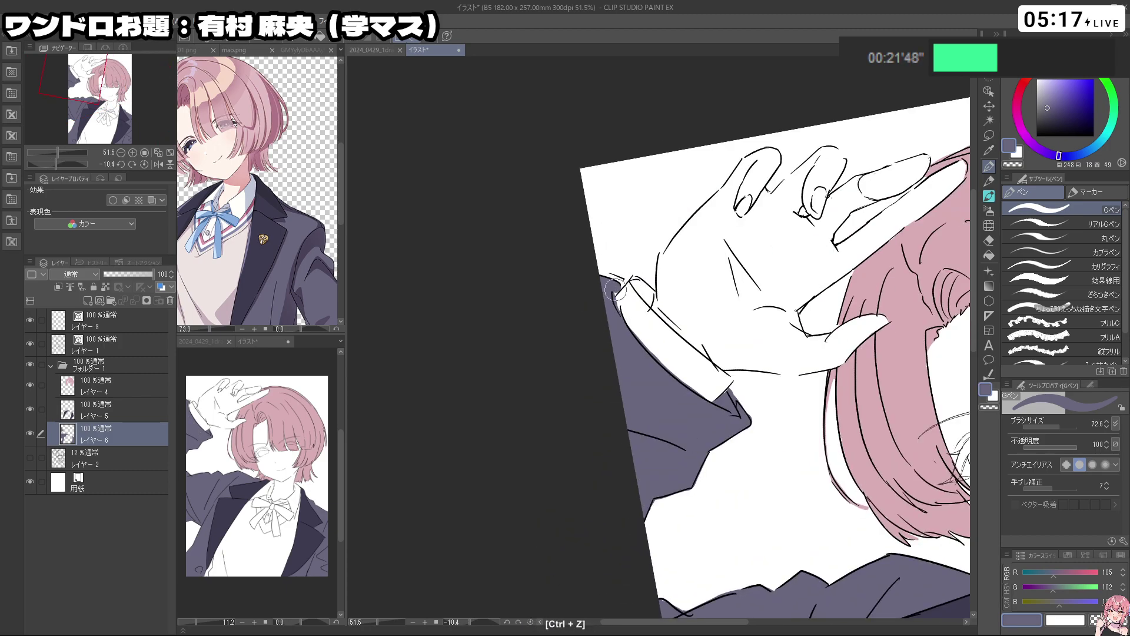
key("c")
key("c")
left_click_drag(694, 375, 666, 374, "ctrl+space")
left_click_drag(666, 374, 627, 295, "space")
left_click_drag(909, 368, 914, 57, "shift+space")
left_click_drag(799, 406, 722, 523, "space")
Sample the vest's pale beige from the reference image mao.png and create a new layer beneath the blazer layers
left_click(228, 273)
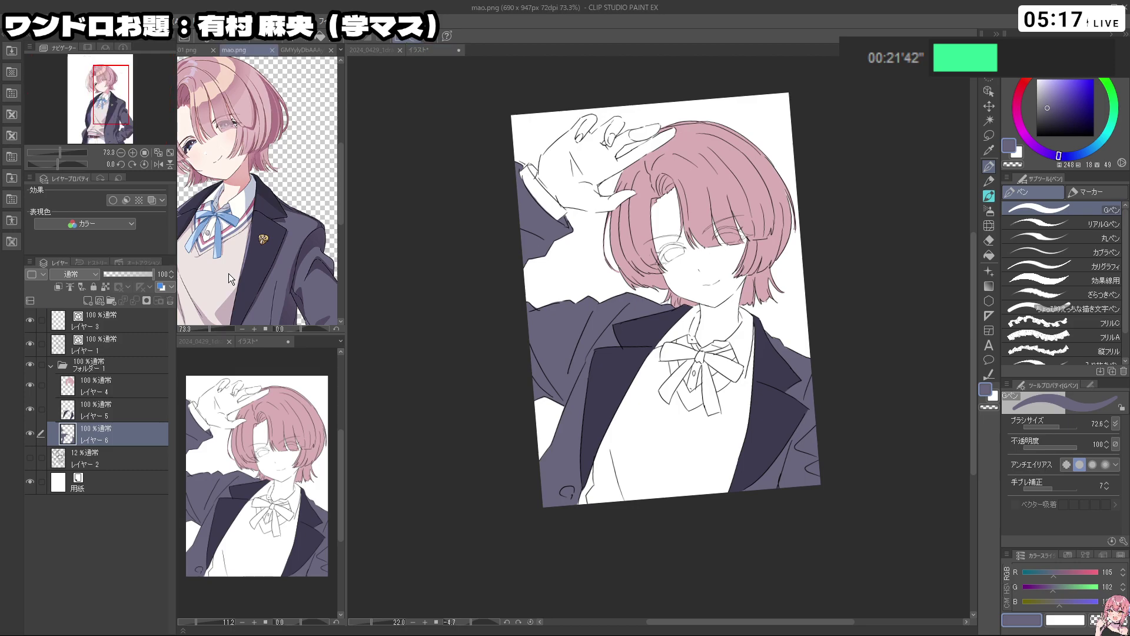
left_click(225, 270, "alt")
left_click(408, 283)
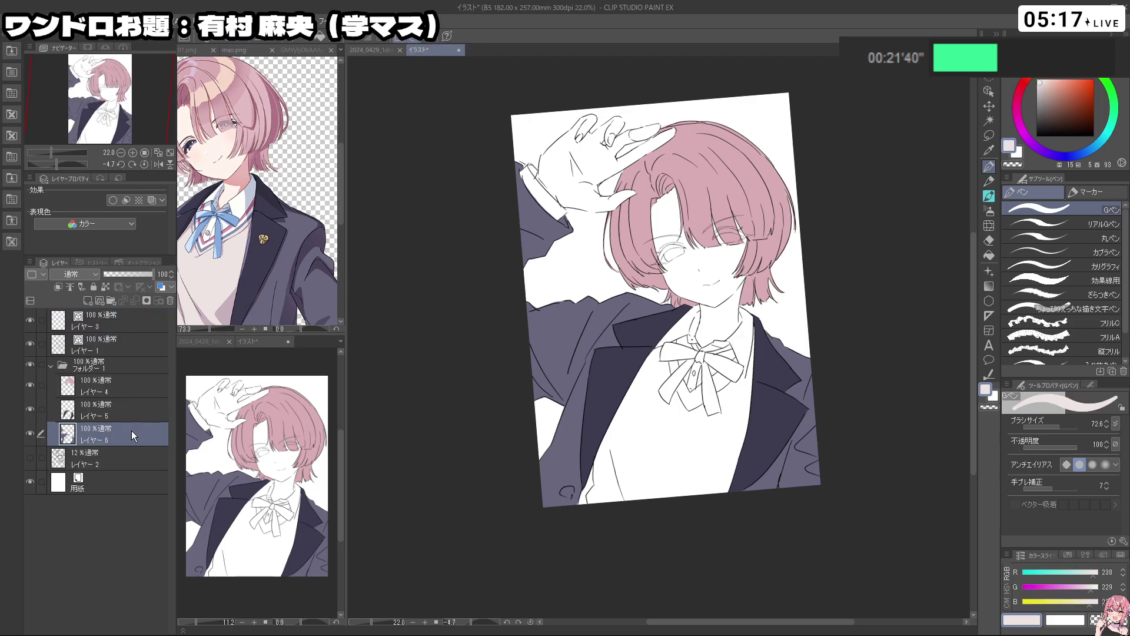
left_click(87, 301)
left_click(124, 460)
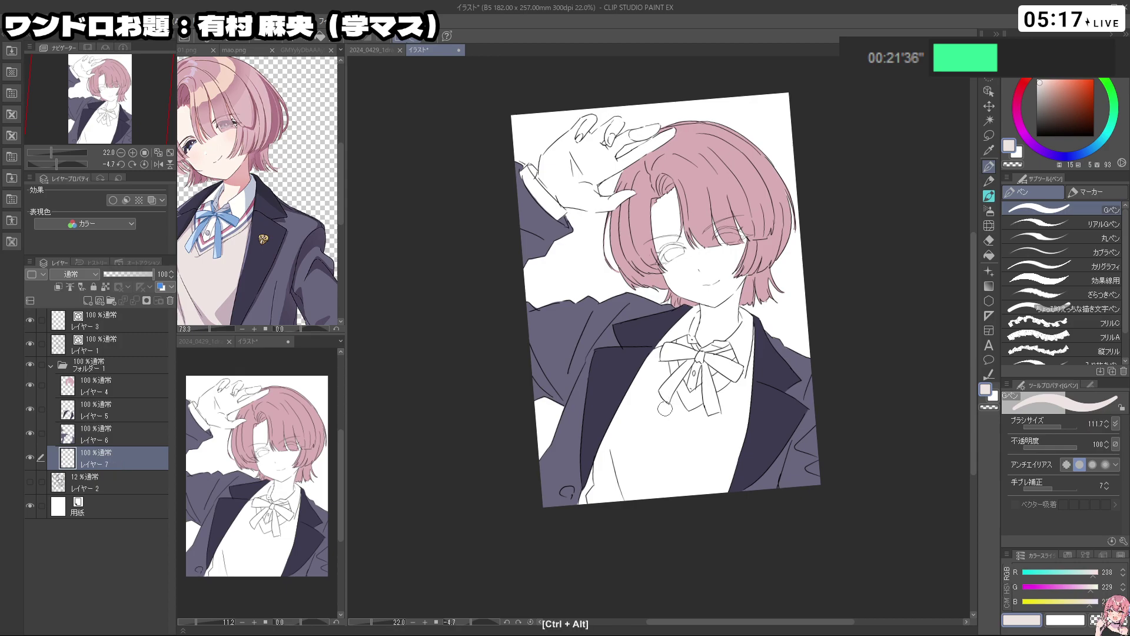
Paint pale beige along one side of the vest beside the blazer lapel with the G-pen, starting at size 111.7
left_click_drag(665, 408, 762, 406)
left_click_drag(683, 367, 788, 399)
left_click_drag(835, 487, 709, 543)
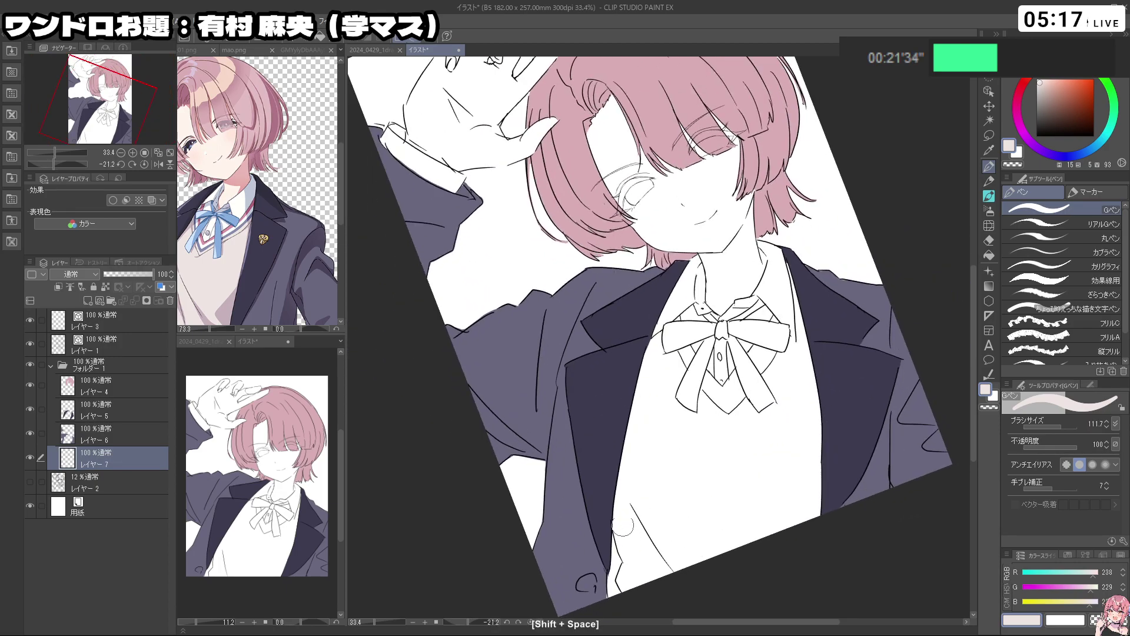
mouse_move(623, 526)
left_mouse_down()
mouse_move(631, 570)
mouse_move(648, 538)
mouse_move(642, 430)
mouse_move(665, 389)
mouse_move(691, 553)
mouse_move(719, 542)
mouse_move(853, 321)
left_mouse_up()
mouse_move(668, 303)
left_mouse_down()
mouse_move(681, 347)
mouse_move(669, 338)
mouse_move(663, 360)
mouse_move(632, 344)
left_mouse_up()
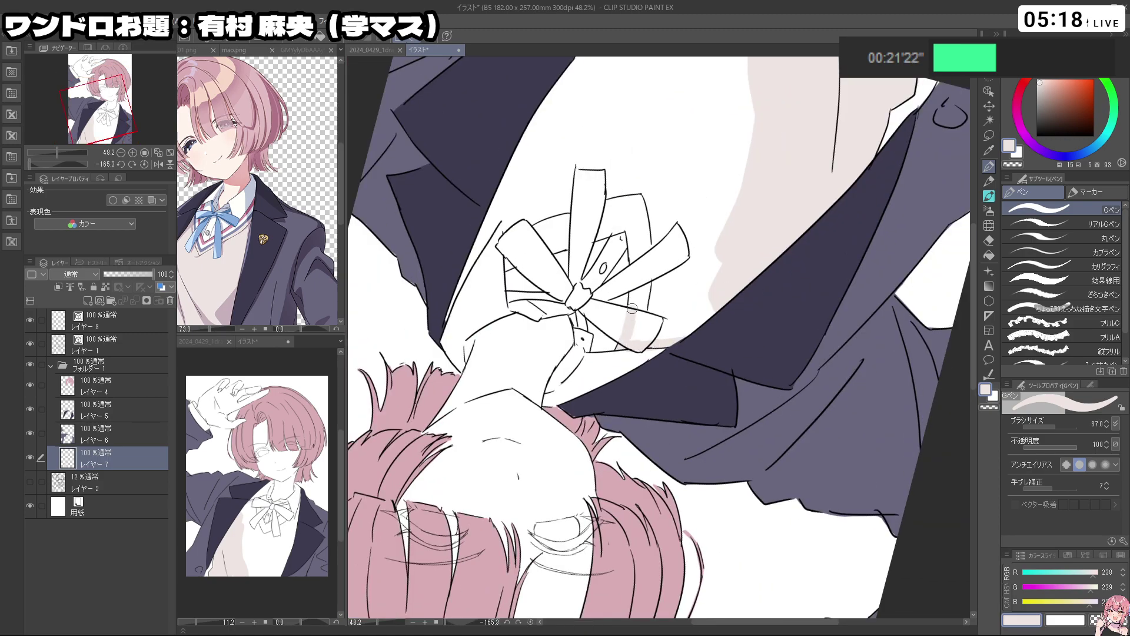
Paint pale beige around the vest's V-neck beneath the ribbon with the G-pen at size 87.0
mouse_move(625, 229)
left_mouse_down()
mouse_move(546, 353)
mouse_move(550, 410)
left_mouse_up()
key("ctrl+z")
mouse_move(544, 352)
left_mouse_down()
mouse_move(556, 474)
mouse_move(517, 484)
mouse_move(543, 510)
left_mouse_up()
key("c")
key("c")
key("ctrl+z")
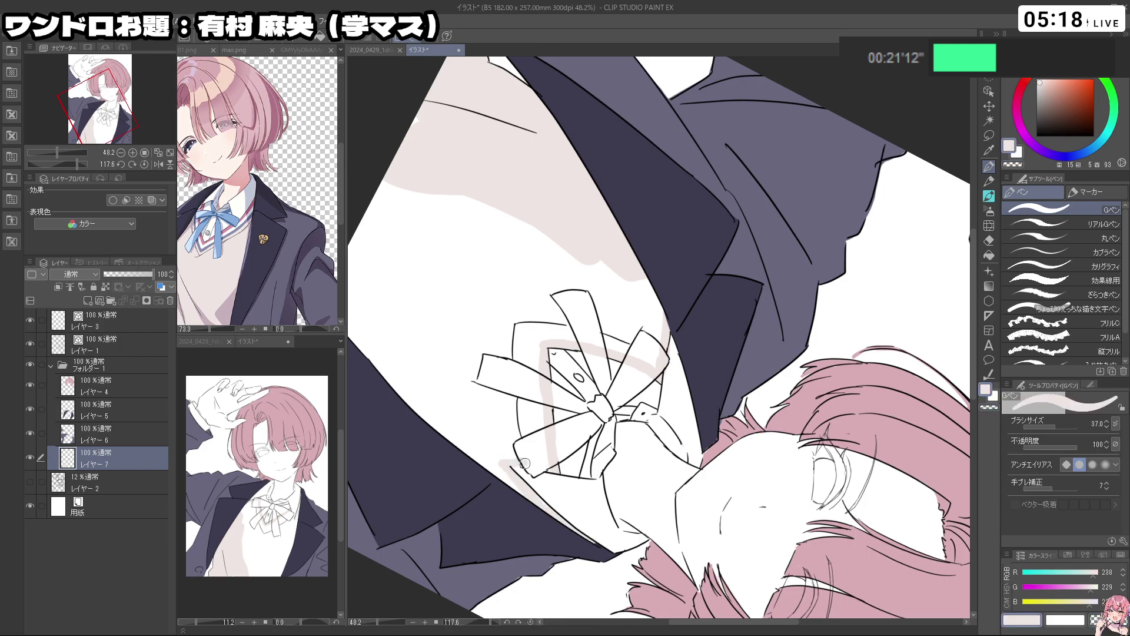
Fill the remaining vest area between the lapels down to the page edge with pale beige at size 149.8
mouse_move(552, 494)
left_mouse_down()
mouse_move(500, 471)
mouse_move(745, 436)
left_mouse_up()
mouse_move(687, 497)
left_mouse_down()
mouse_move(730, 368)
mouse_move(725, 438)
mouse_move(687, 515)
mouse_move(749, 435)
mouse_move(813, 447)
mouse_move(796, 467)
mouse_move(798, 432)
mouse_move(713, 560)
mouse_move(715, 515)
mouse_move(732, 489)
mouse_move(810, 435)
mouse_move(817, 317)
mouse_move(792, 405)
mouse_move(726, 333)
left_mouse_up()
key("ctrl+z")
key("shift+space")
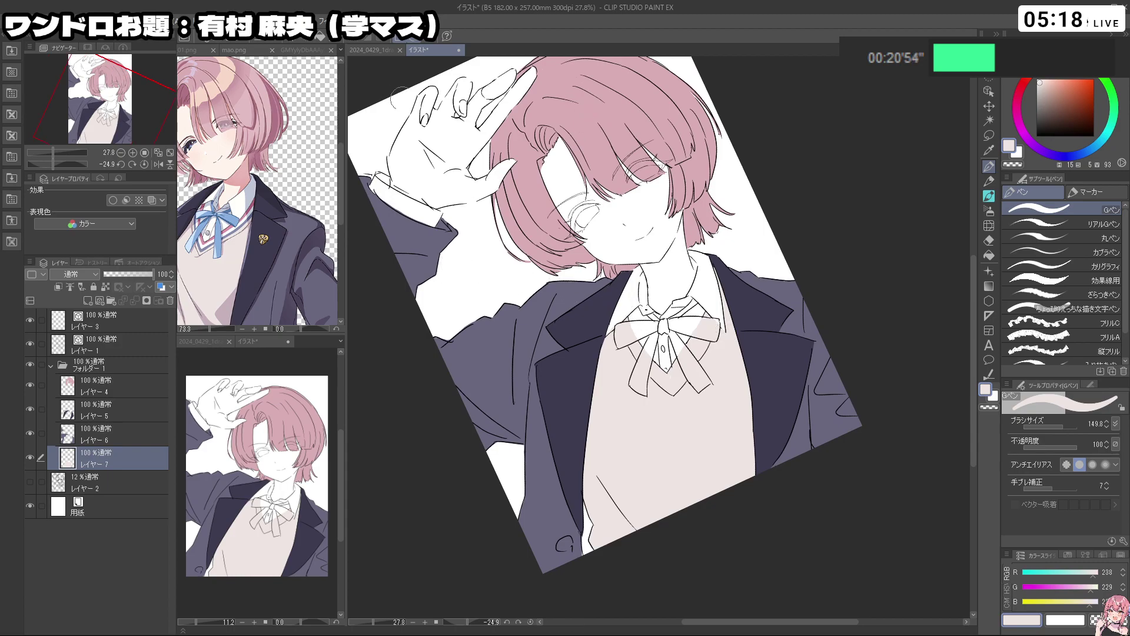
scroll(570, 278, "down", 3)
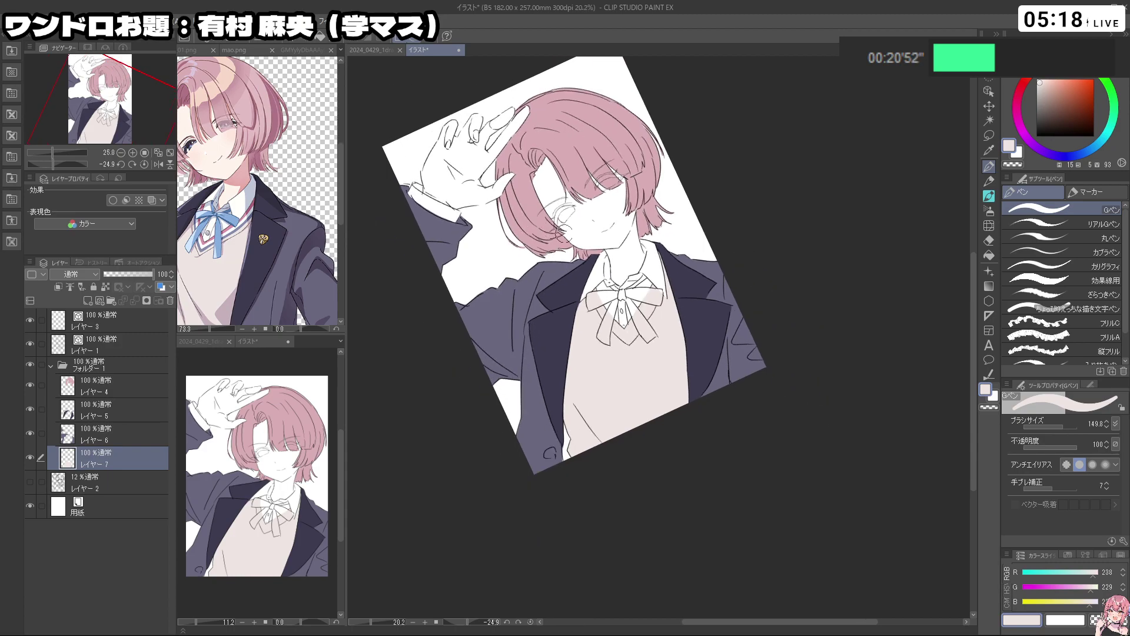
scroll(629, 292, "up", 4)
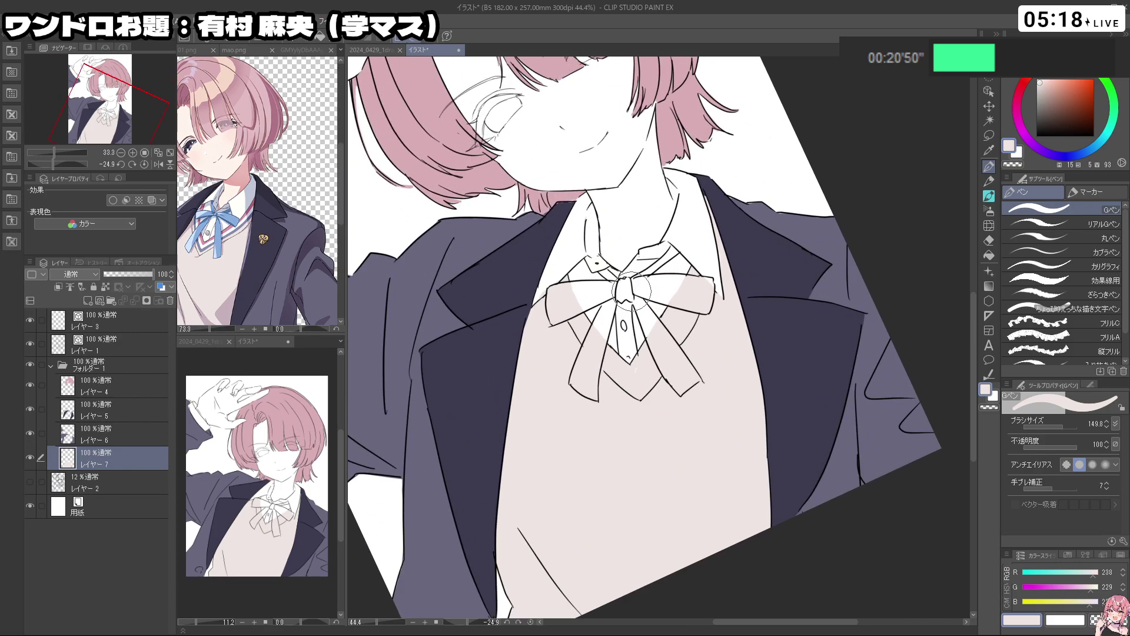
Sample the ribbon's blue from the reference image and create a new layer directly above the vest layer
left_click(191, 248)
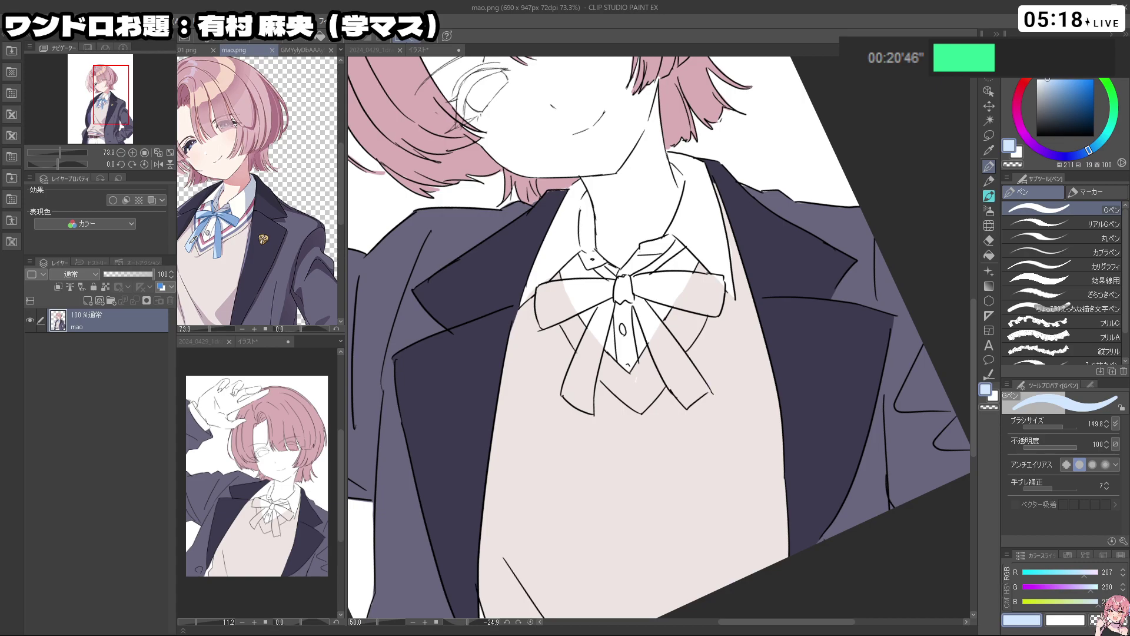
left_click(197, 235, "alt")
left_click(203, 225, "alt")
left_click(410, 257)
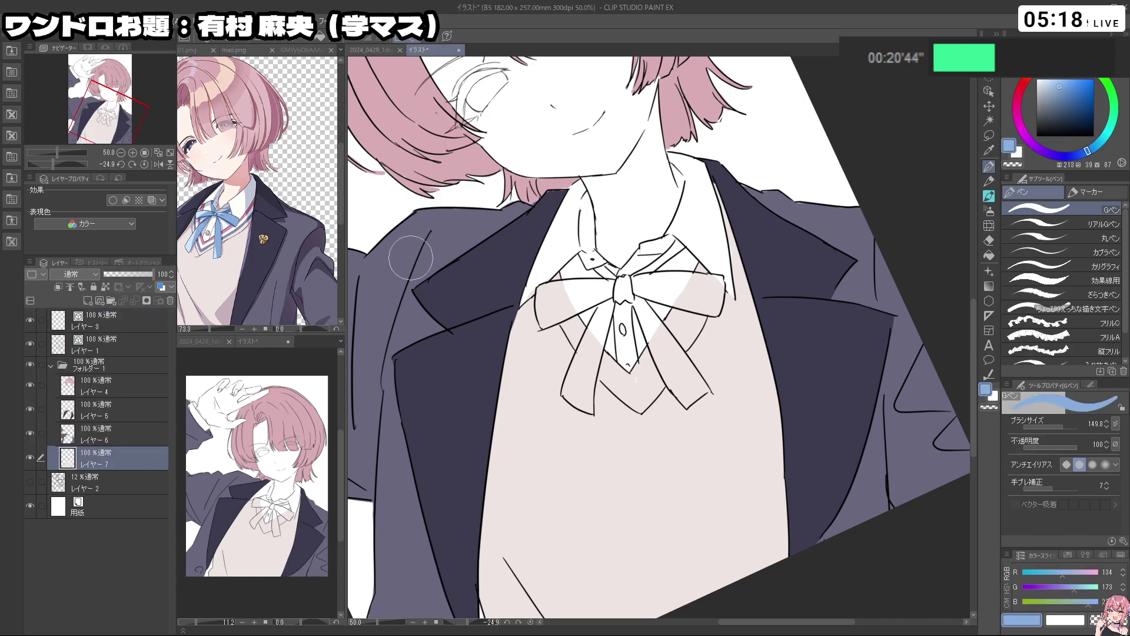
left_click(88, 300)
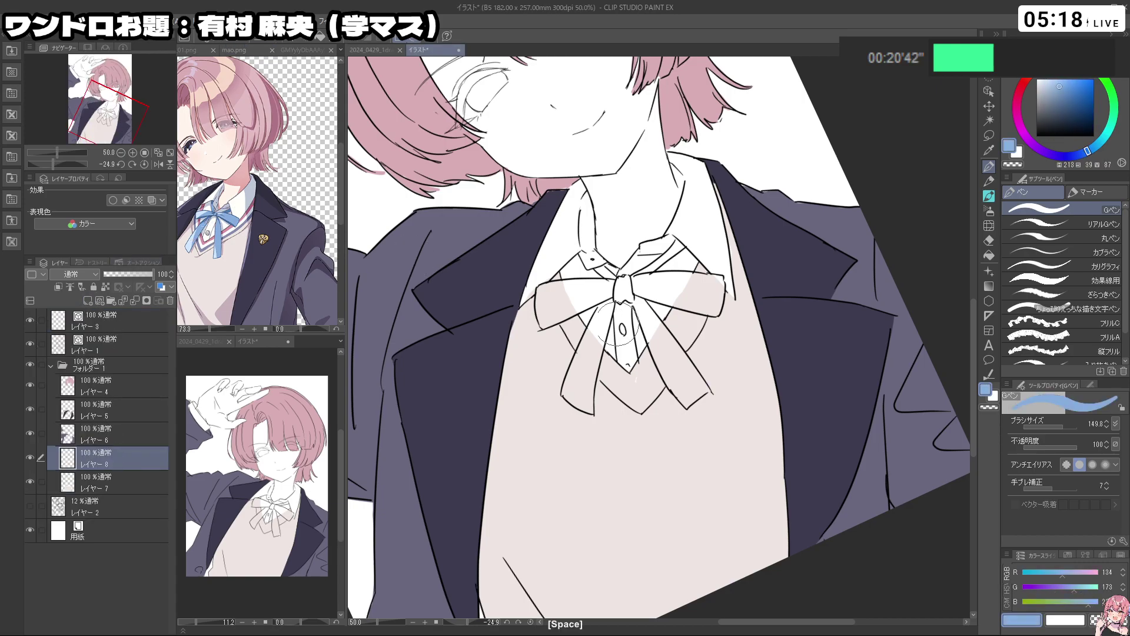
Paint the narrow ribbon bands under the collar and the bow's knot blue with the G-pen at size 18.4
mouse_move(605, 310)
left_mouse_down()
mouse_move(625, 312)
mouse_move(604, 256)
left_mouse_up()
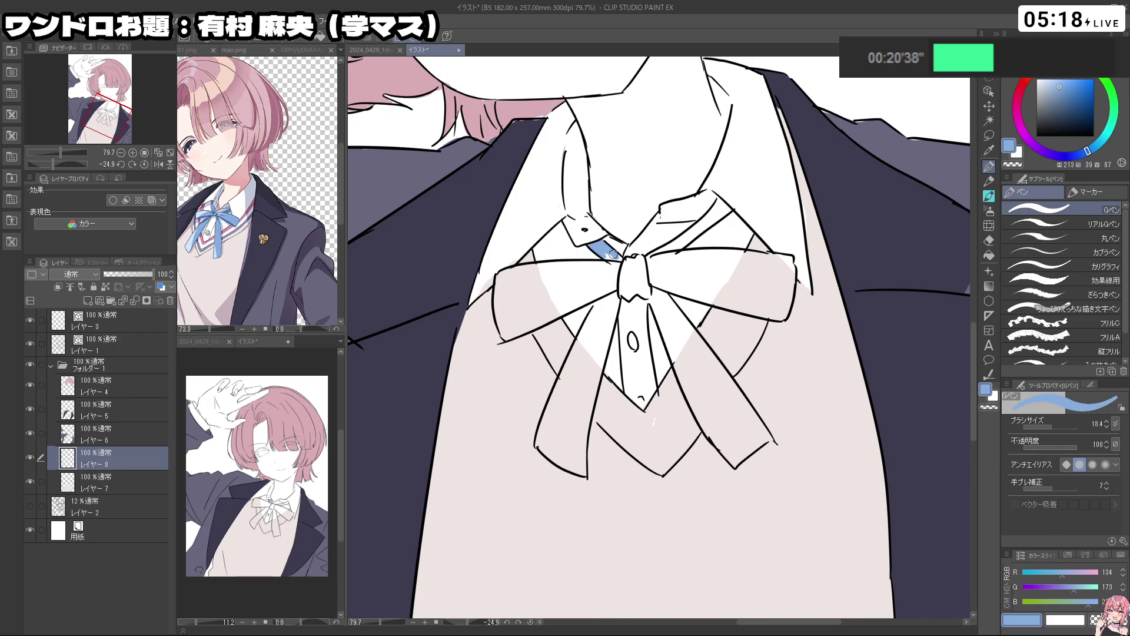
left_click_drag(646, 265, 552, 262)
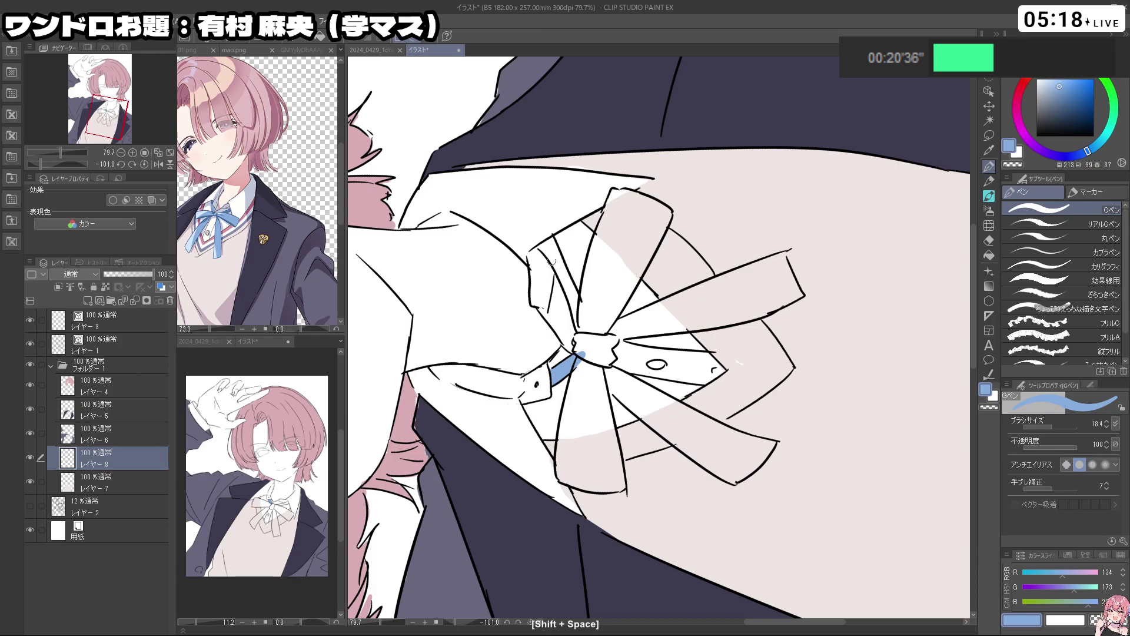
key("ctrl+z")
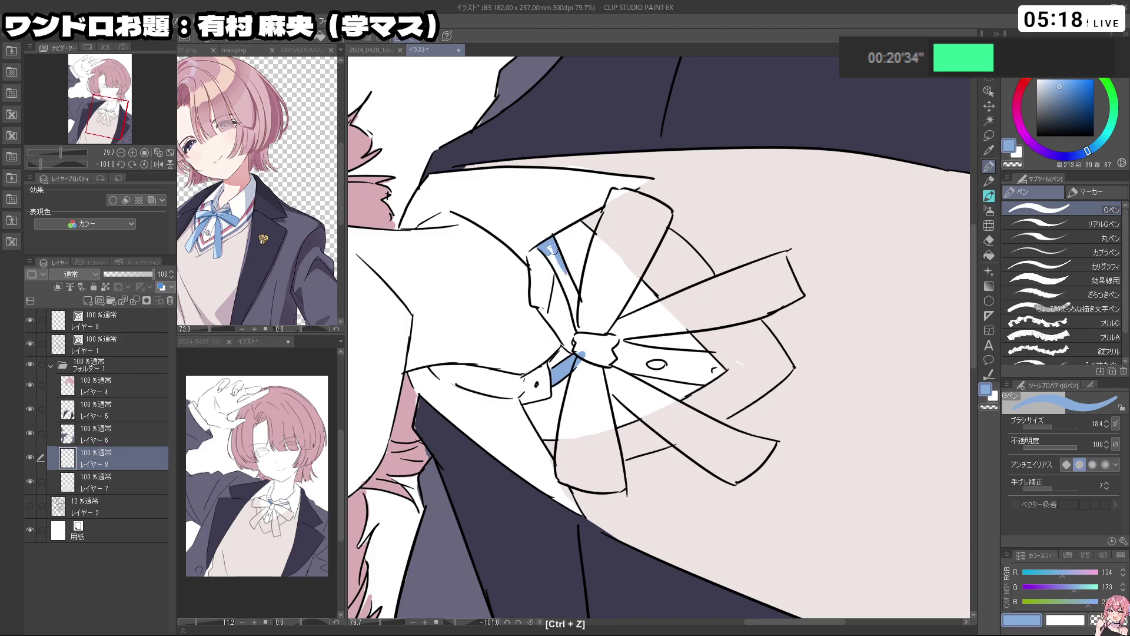
mouse_move(553, 250)
left_mouse_down()
mouse_move(575, 287)
mouse_move(577, 323)
left_mouse_up()
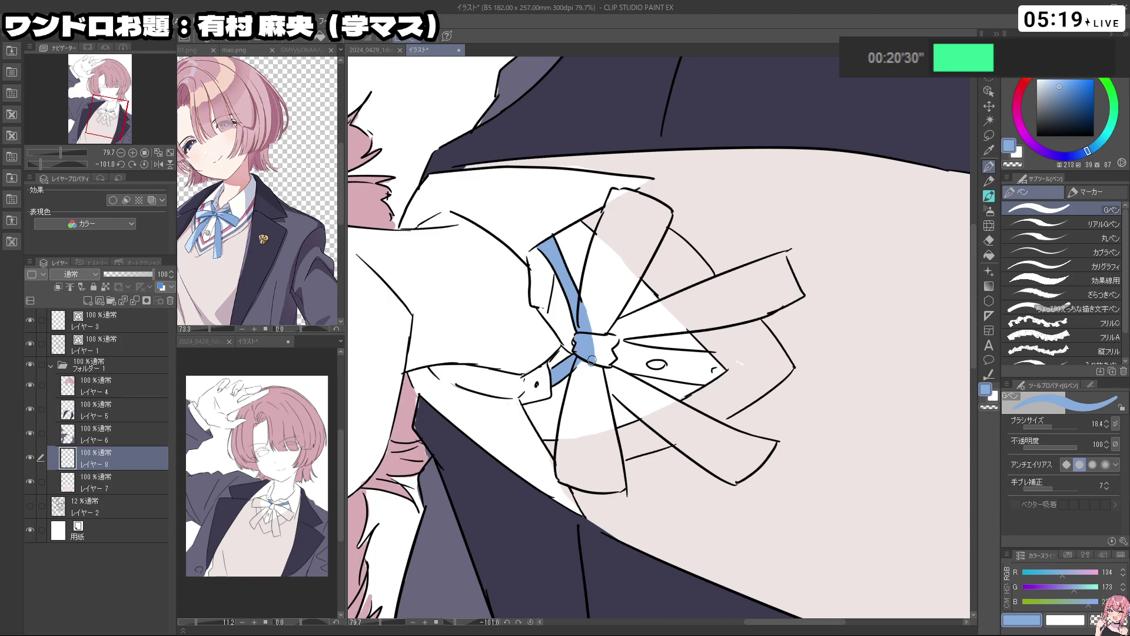
mouse_move(591, 359)
left_mouse_down()
mouse_move(606, 338)
mouse_move(608, 362)
mouse_move(615, 339)
mouse_move(676, 431)
mouse_move(734, 433)
mouse_move(737, 336)
mouse_move(708, 344)
mouse_move(703, 455)
mouse_move(751, 455)
mouse_move(751, 392)
mouse_move(733, 324)
mouse_move(743, 412)
mouse_move(718, 337)
mouse_move(713, 415)
mouse_move(725, 442)
mouse_move(755, 436)
left_mouse_up()
Fill both bow loops and both hanging ribbon tails with blue, using the G-pen at size 31.4
key("c")
key("c")
key("shift+space")
mouse_move(669, 438)
left_mouse_down()
mouse_move(565, 353)
mouse_move(647, 247)
left_mouse_up()
mouse_move(584, 379)
left_mouse_down()
mouse_move(583, 435)
mouse_move(585, 376)
mouse_move(582, 469)
left_mouse_up()
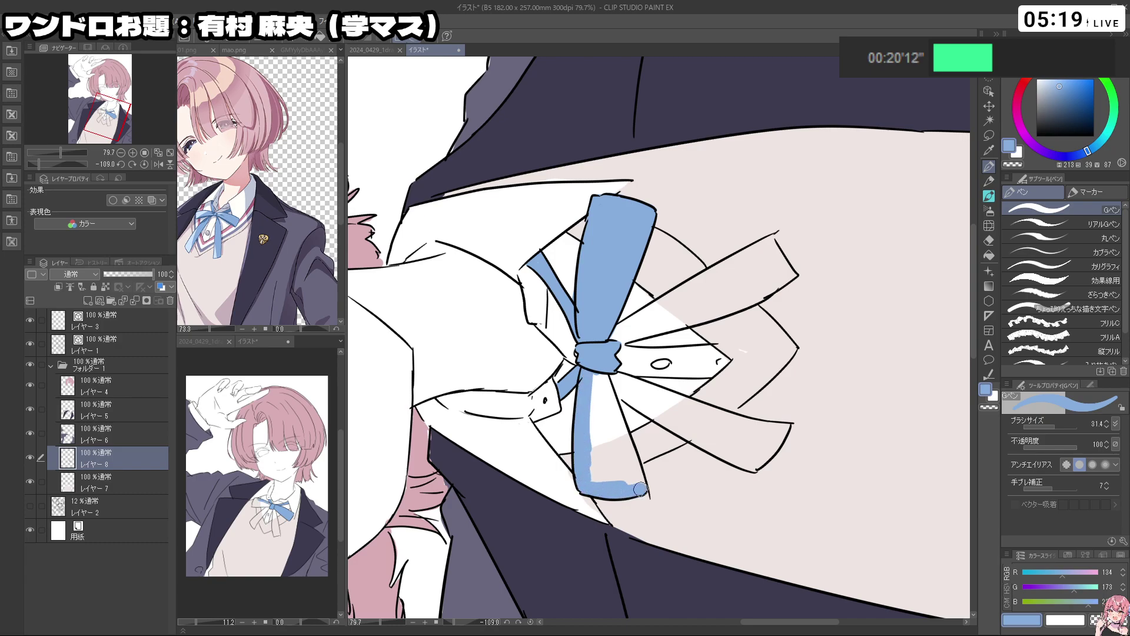
mouse_move(640, 489)
left_mouse_down()
mouse_move(604, 383)
mouse_move(594, 460)
mouse_move(600, 440)
mouse_move(629, 485)
left_mouse_up()
mouse_move(744, 507)
left_mouse_down()
mouse_move(576, 553)
mouse_move(503, 508)
left_mouse_up()
mouse_move(602, 312)
left_mouse_down()
mouse_move(577, 456)
mouse_move(592, 480)
mouse_move(615, 485)
mouse_move(607, 362)
mouse_move(587, 459)
left_mouse_up()
key("ctrl+z")
key("ctrl+z")
mouse_move(617, 420)
left_mouse_down()
mouse_move(650, 295)
mouse_move(721, 451)
mouse_move(763, 446)
mouse_move(660, 289)
mouse_move(715, 427)
mouse_move(746, 439)
mouse_move(712, 467)
left_mouse_up()
key("c")
key("c")
key("ctrl+space")
Touch up the vest layer's pale beige around the collar and V-neck with the G-pen at size 31.4
left_click(115, 479)
right_click(720, 468)
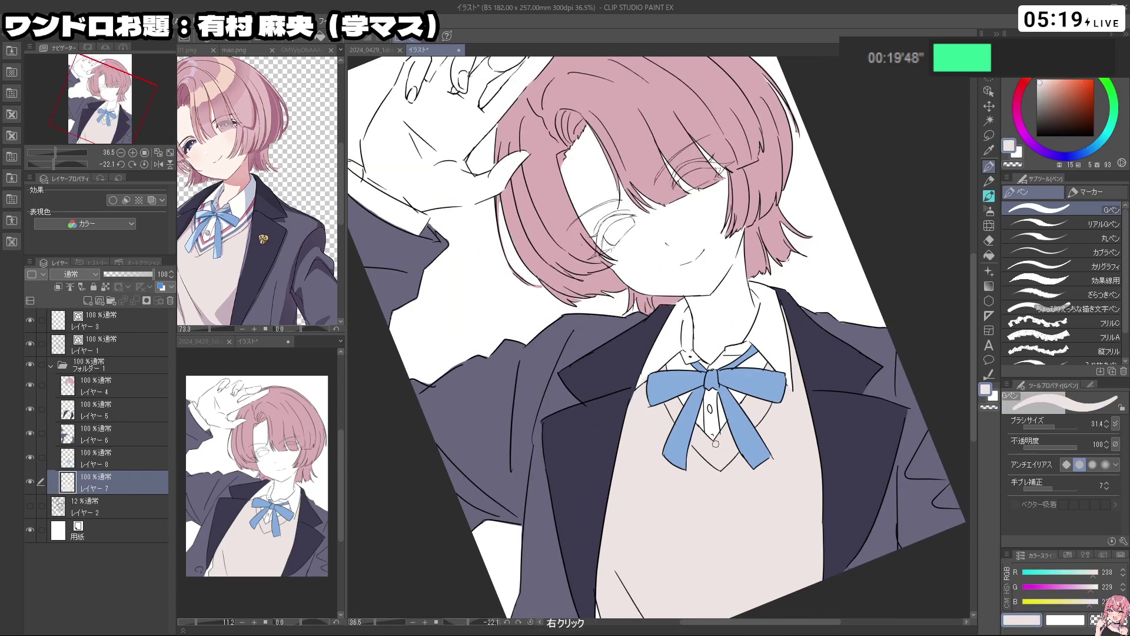
left_click(735, 470, "ctrl")
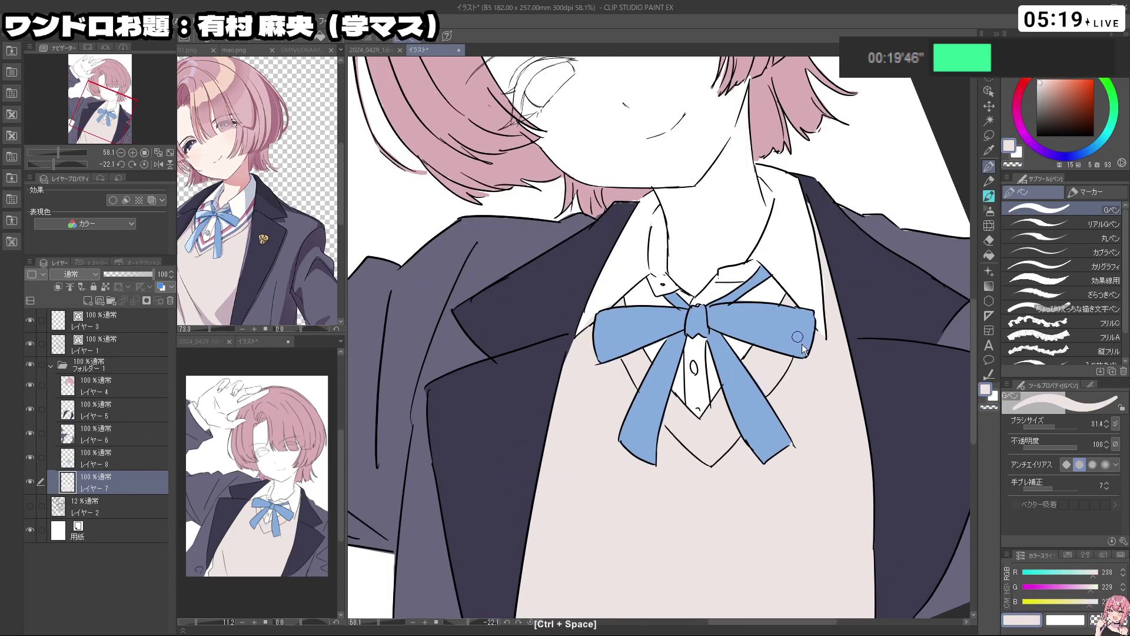
left_click_drag(798, 380, 730, 381)
key("space")
left_click_drag(795, 414, 714, 379)
key("ctrl+space")
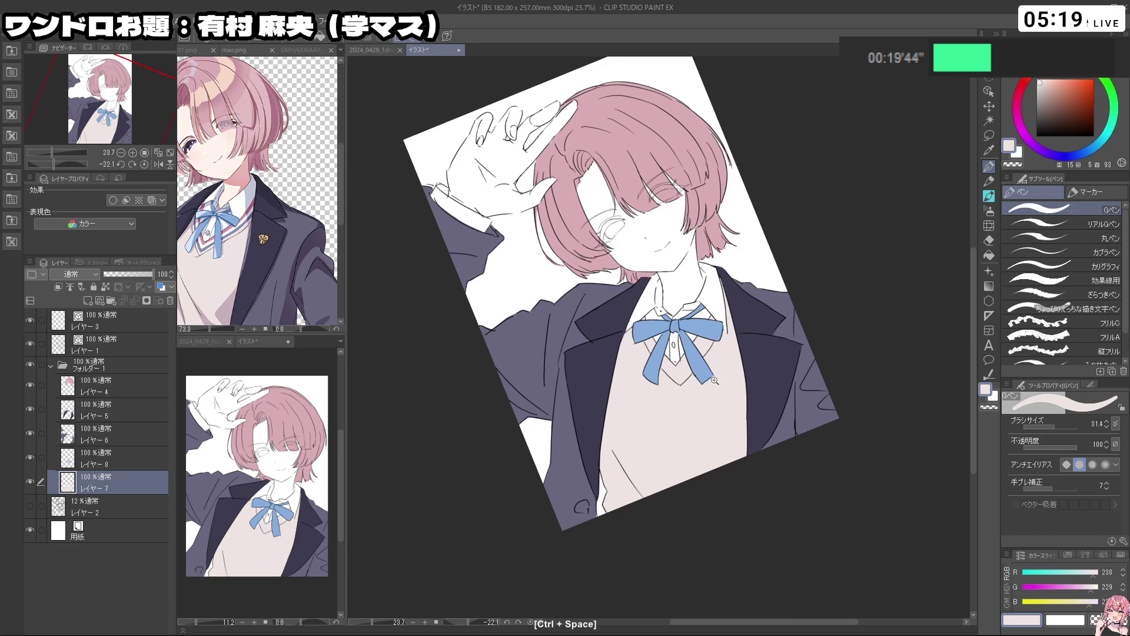
left_click_drag(650, 321, 717, 323)
key("shift+space")
left_click_drag(611, 534, 776, 501)
key("c")
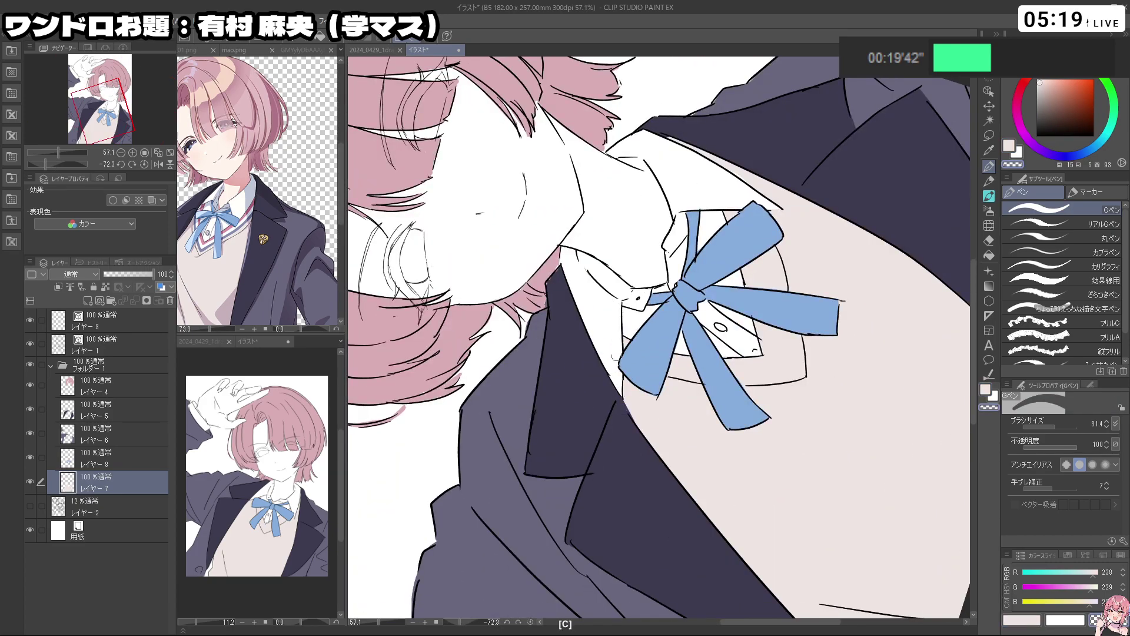
Clean up stray beige on the white shirt around the collar and bow with the transparent colour
key("shift+space")
left_click_drag(745, 215, 657, 541)
key("ctrl+space")
key("space")
key("ctrl+space")
scroll(714, 328, "up", 4)
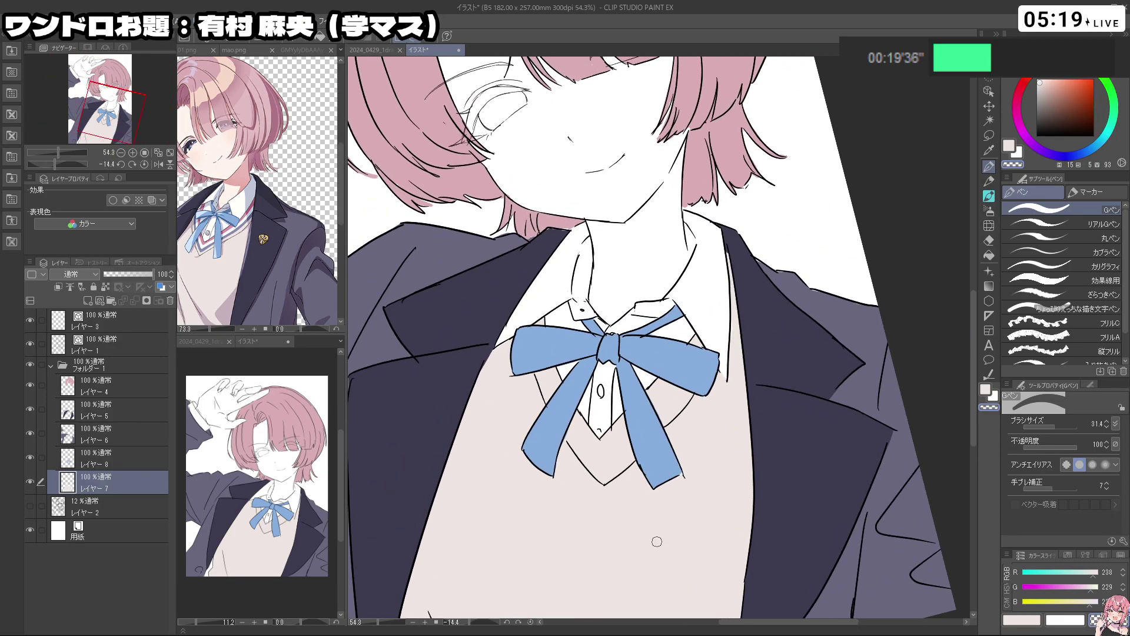
mouse_move(663, 342)
left_mouse_down()
mouse_move(705, 471)
mouse_move(647, 328)
left_mouse_up()
scroll(705, 471, "down", 5)
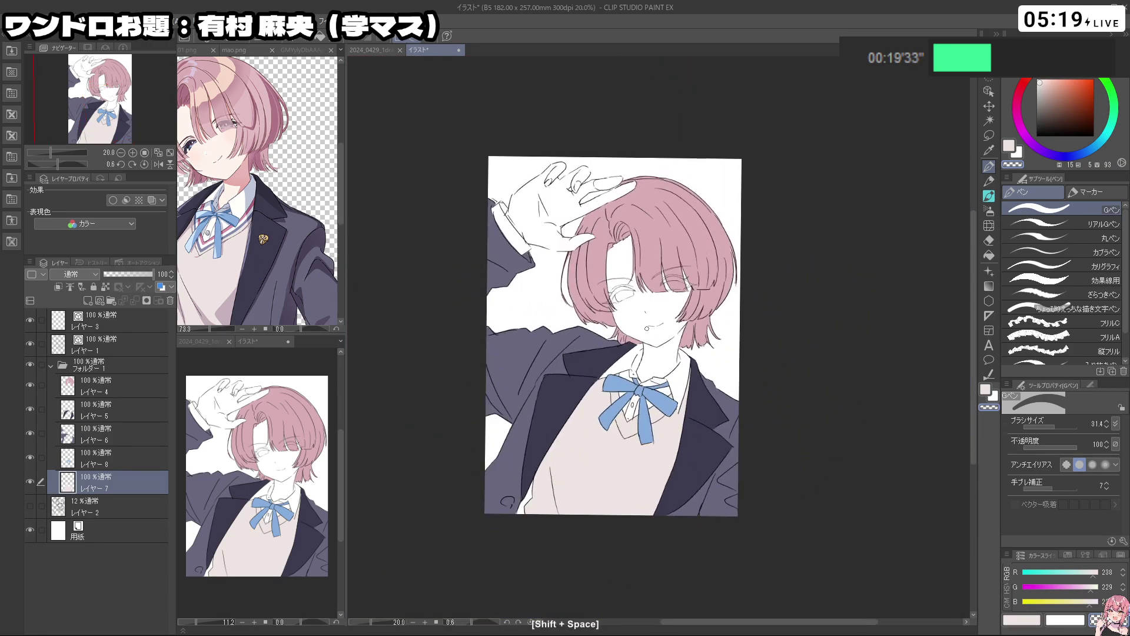
Sample the pale skin tone from the reference image and create a new layer beneath the vest layer
left_click(214, 158)
left_click(231, 187, "alt")
left_click(770, 350)
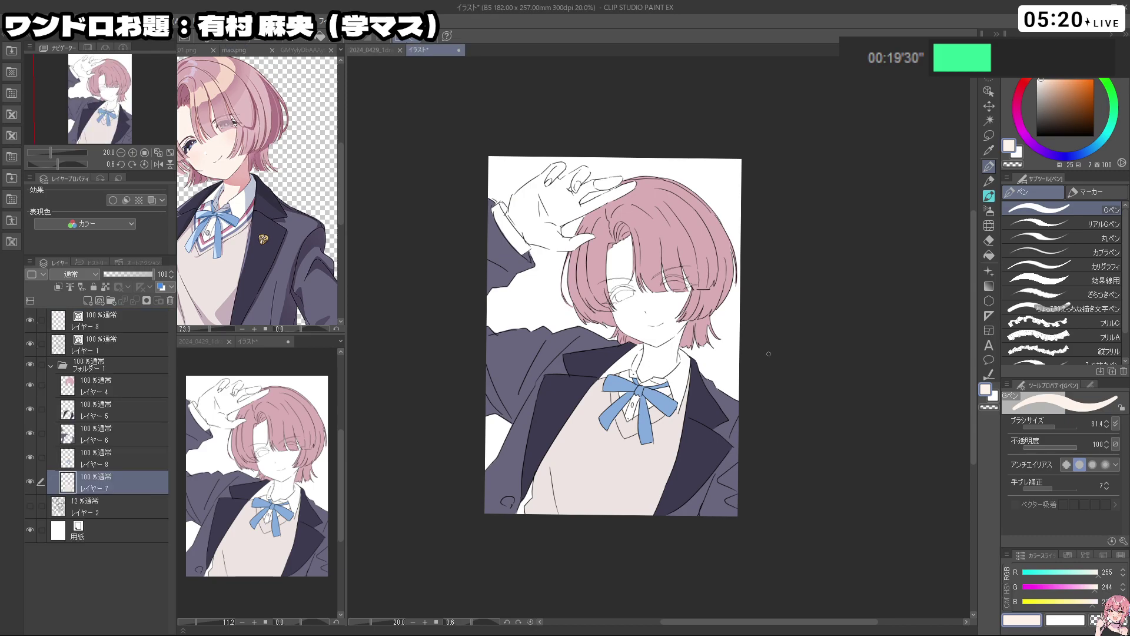
left_click(114, 502)
left_click(88, 301)
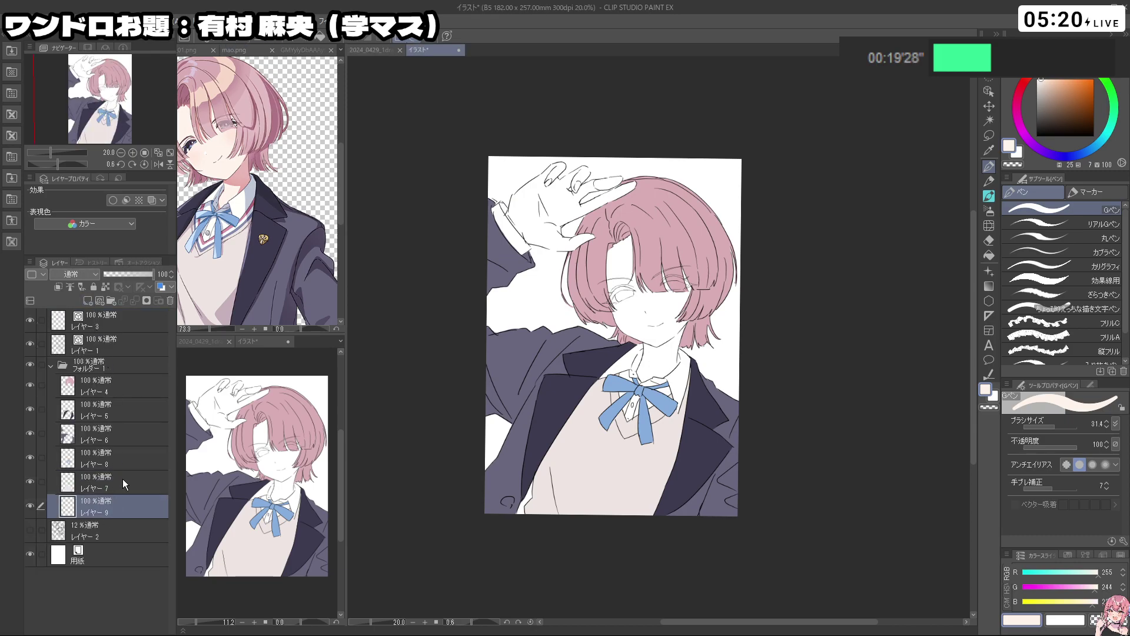
Fill the face and the start of the neck with the pale skin tone
mouse_move(629, 276)
left_mouse_down()
mouse_move(629, 312)
mouse_move(612, 312)
left_mouse_up()
mouse_move(602, 301)
left_mouse_down()
mouse_move(610, 330)
mouse_move(605, 244)
mouse_move(650, 315)
mouse_move(712, 250)
mouse_move(726, 341)
mouse_move(677, 392)
mouse_move(653, 379)
mouse_move(644, 348)
left_mouse_up()
mouse_move(669, 391)
left_mouse_down()
mouse_move(607, 338)
mouse_move(695, 342)
mouse_move(715, 371)
left_mouse_up()
mouse_move(690, 480)
left_mouse_down()
mouse_move(746, 413)
mouse_move(704, 374)
mouse_move(716, 389)
left_mouse_up()
mouse_move(665, 369)
left_mouse_down()
mouse_move(644, 339)
mouse_move(694, 447)
mouse_move(739, 416)
mouse_move(729, 437)
mouse_move(719, 439)
mouse_move(739, 414)
left_mouse_up()
key("shift+space")
key("c")
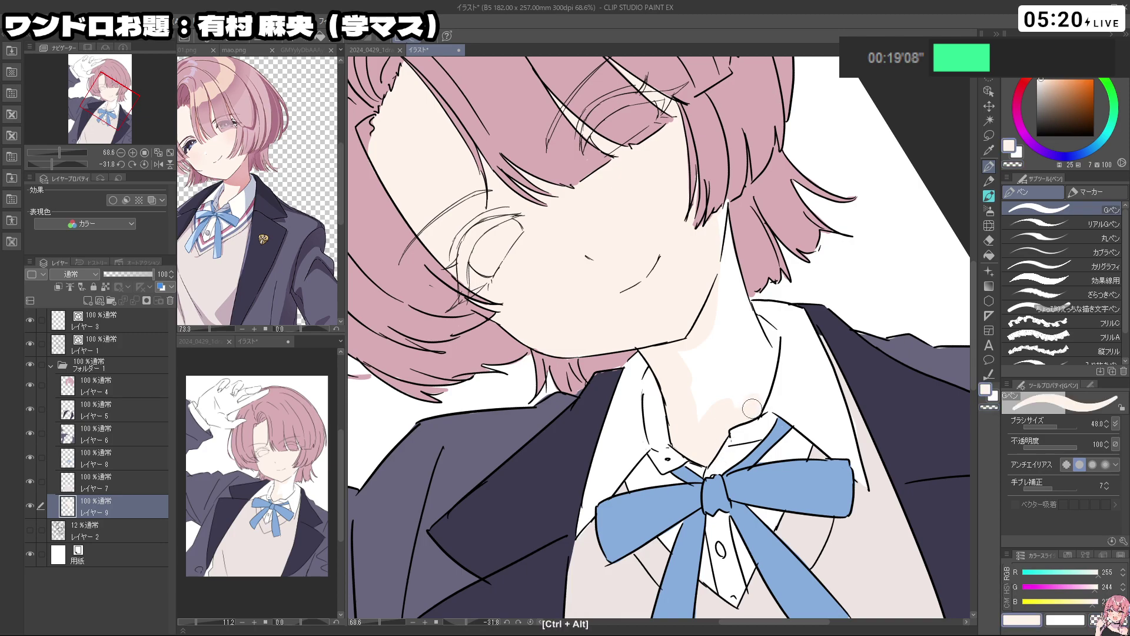
Fill the rest of the neck with the skin tone down to the shirt collar
mouse_move(756, 363)
left_mouse_down()
mouse_move(586, 337)
mouse_move(646, 298)
left_mouse_up()
left_click_drag(570, 363, 561, 440)
mouse_move(570, 321)
left_mouse_down()
mouse_move(592, 265)
mouse_move(645, 248)
left_mouse_up()
Fill the little, ring and middle fingers of the raised hand with the pale skin tone
left_click_drag(593, 462, 530, 462)
left_click_drag(530, 462, 746, 173)
mouse_move(434, 345)
left_mouse_down()
mouse_move(470, 345)
mouse_move(437, 346)
mouse_move(424, 317)
mouse_move(458, 375)
left_mouse_up()
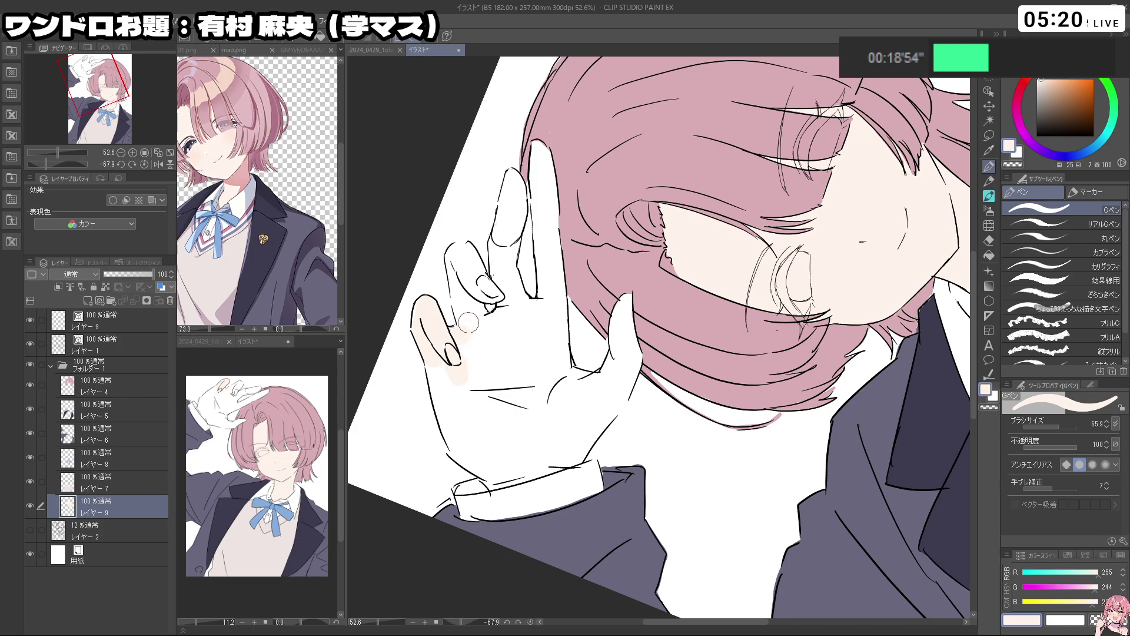
left_click_drag(469, 321, 461, 287)
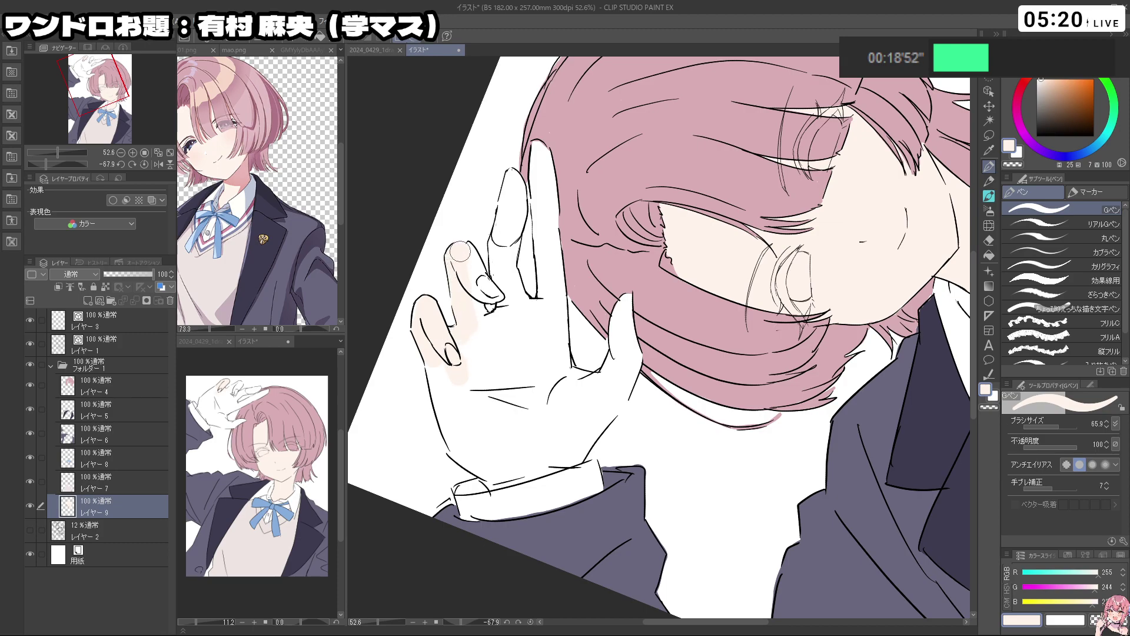
mouse_move(491, 295)
left_mouse_down()
mouse_move(503, 298)
mouse_move(482, 312)
left_mouse_up()
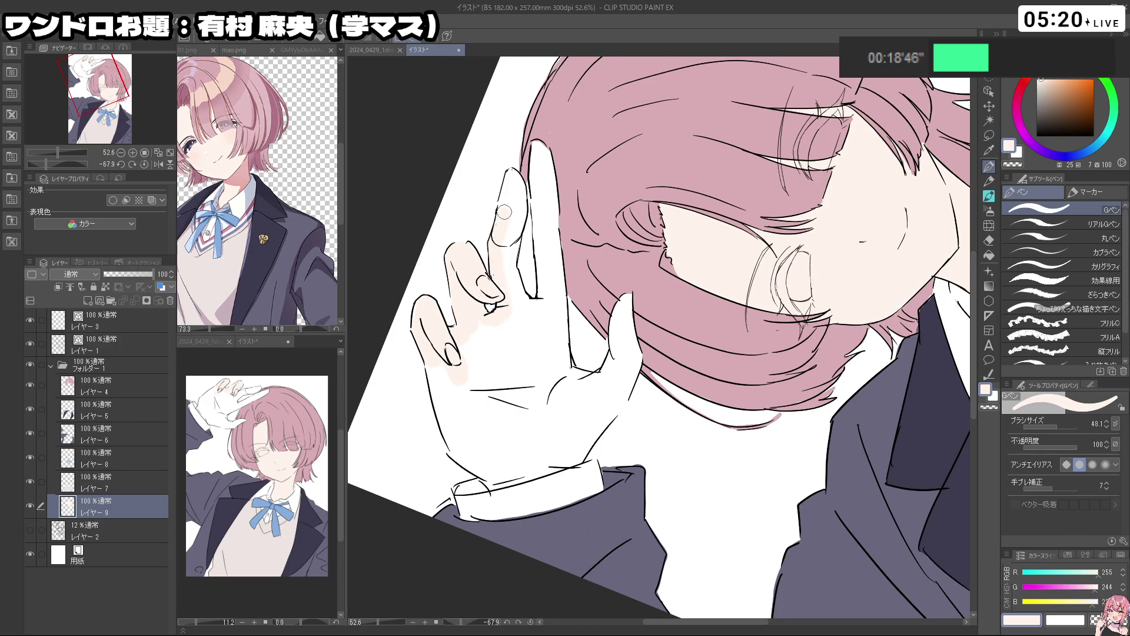
left_click_drag(518, 190, 528, 311)
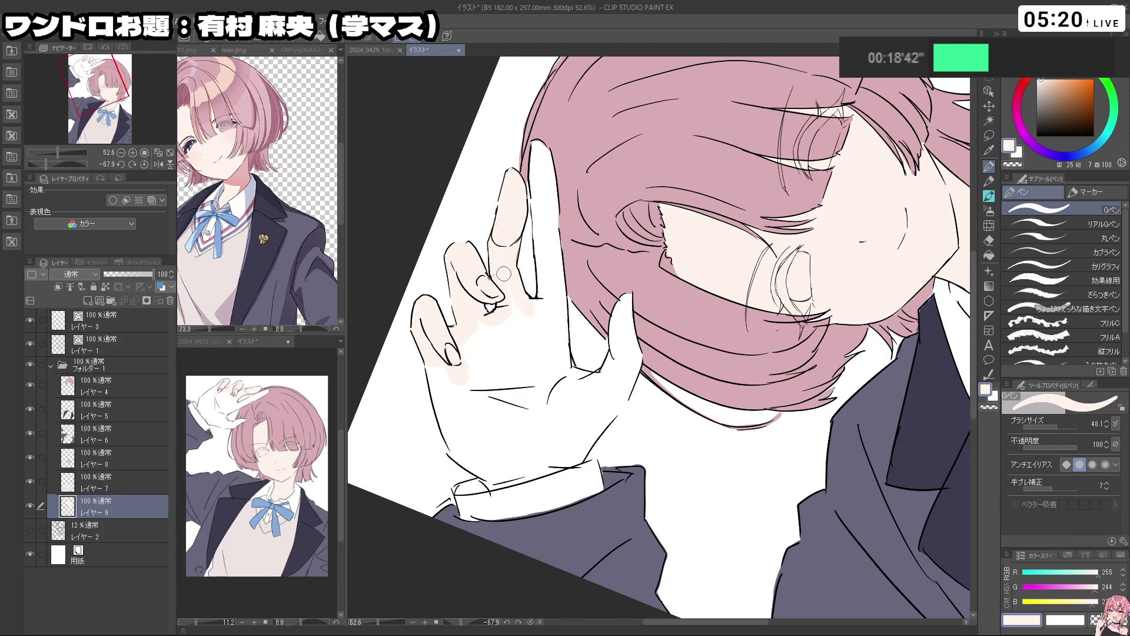
Fill the index finger and upper palm with the skin tone, erasing overspill along the edges with the transparent colour
key("c")
mouse_move(504, 274)
left_mouse_down()
mouse_move(518, 320)
mouse_move(542, 259)
mouse_move(535, 176)
mouse_move(549, 184)
mouse_move(552, 253)
mouse_move(556, 244)
left_mouse_up()
key("c")
left_click_drag(562, 333, 563, 372)
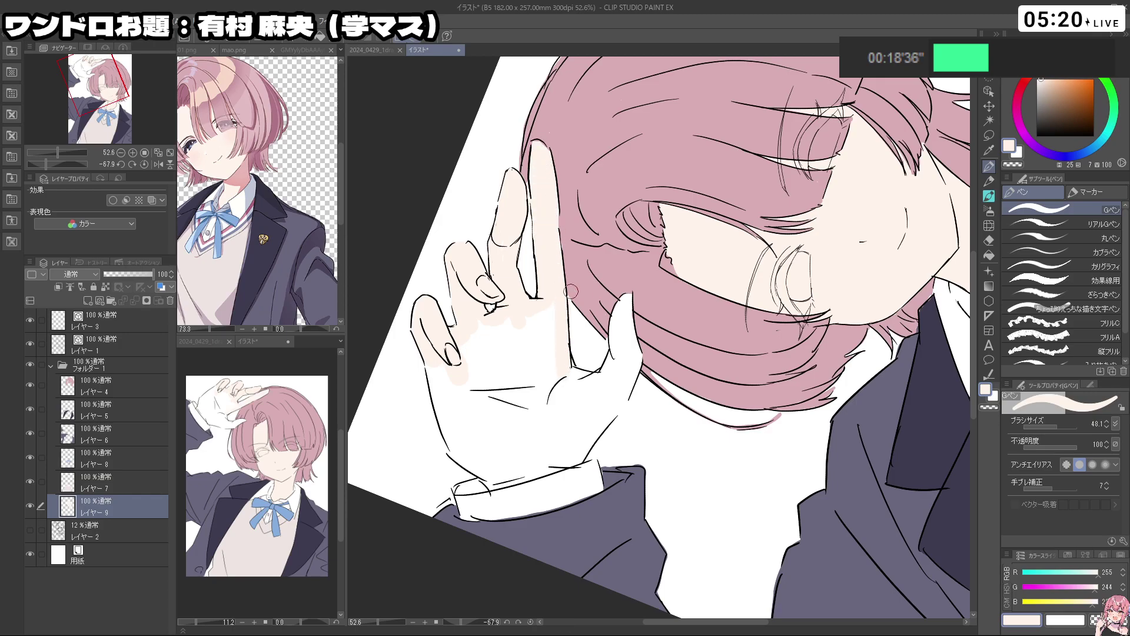
key("c")
mouse_move(573, 295)
left_mouse_down()
mouse_move(578, 335)
mouse_move(552, 367)
left_mouse_up()
key("c")
mouse_move(521, 379)
left_mouse_down()
mouse_move(529, 385)
mouse_move(510, 383)
mouse_move(533, 425)
mouse_move(685, 420)
left_mouse_up()
Fill the rest of the palm, the thumb and the wrist down to the cuff with the skin tone
key("shift+space")
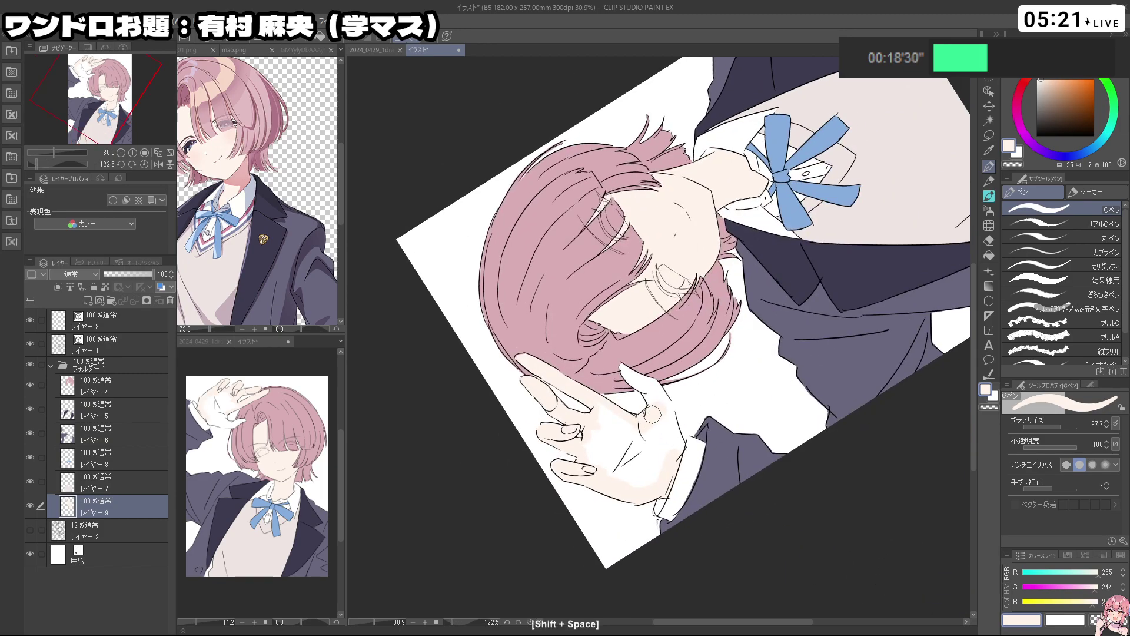
key("shift+space")
mouse_move(600, 394)
left_mouse_down()
mouse_move(745, 427)
mouse_move(780, 302)
left_mouse_up()
key("ctrl+space")
key("ctrl+alt")
mouse_move(655, 273)
left_mouse_down()
mouse_move(682, 276)
mouse_move(676, 292)
left_mouse_up()
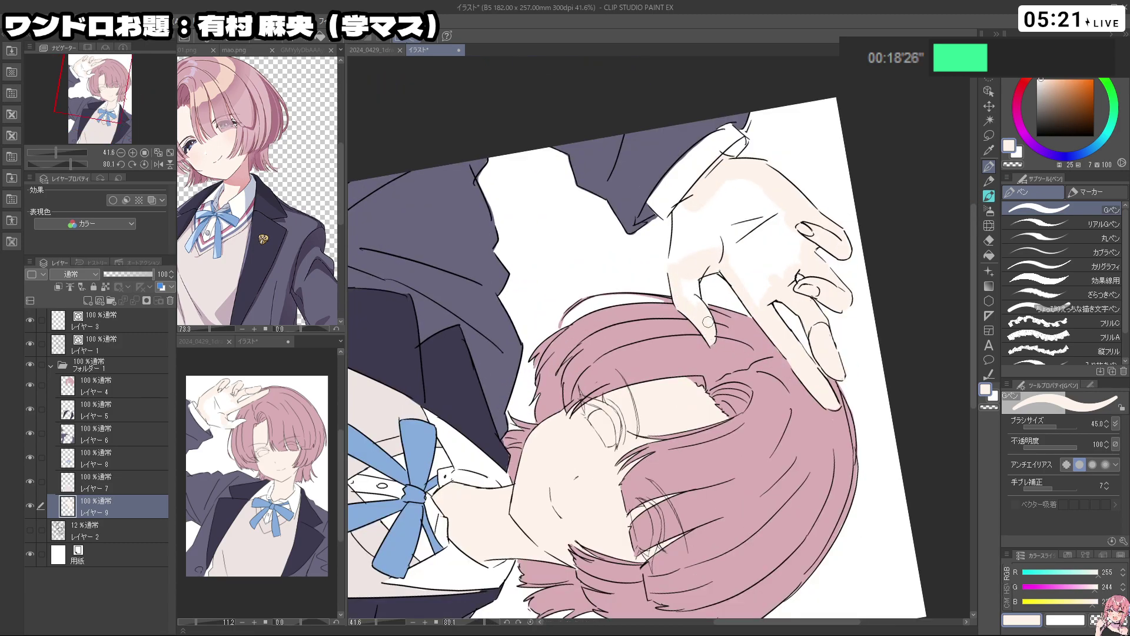
key("shift+space")
mouse_move(696, 301)
left_mouse_down()
mouse_move(630, 209)
mouse_move(647, 271)
mouse_move(635, 201)
mouse_move(646, 215)
mouse_move(664, 155)
mouse_move(701, 155)
mouse_move(708, 177)
mouse_move(745, 186)
left_mouse_up()
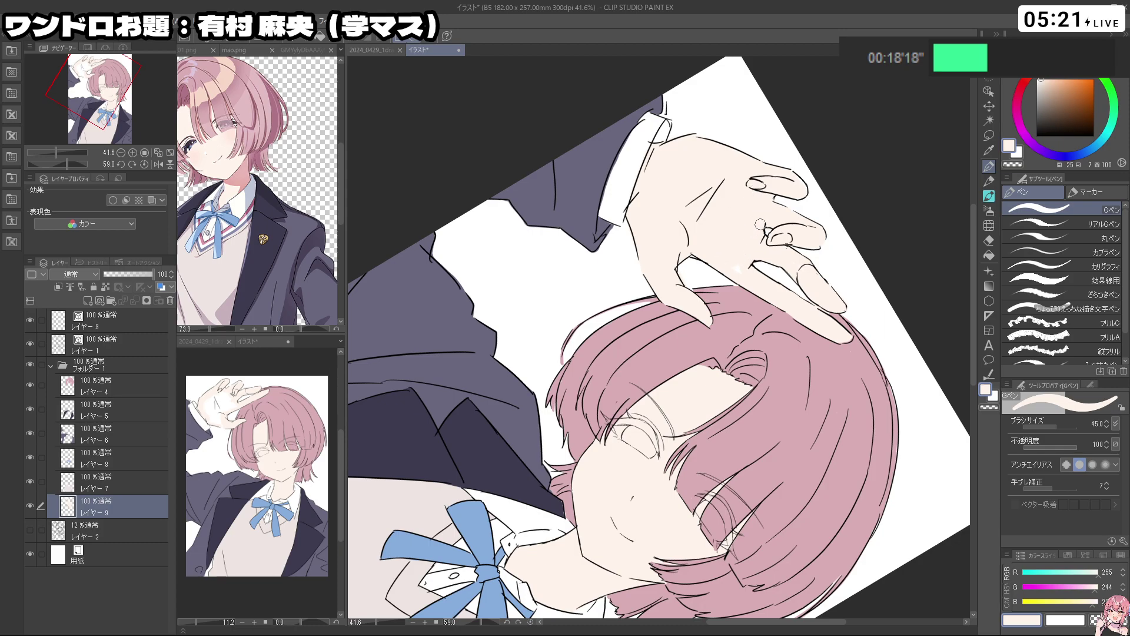
key("shift+space")
left_click_drag(744, 266, 617, 211)
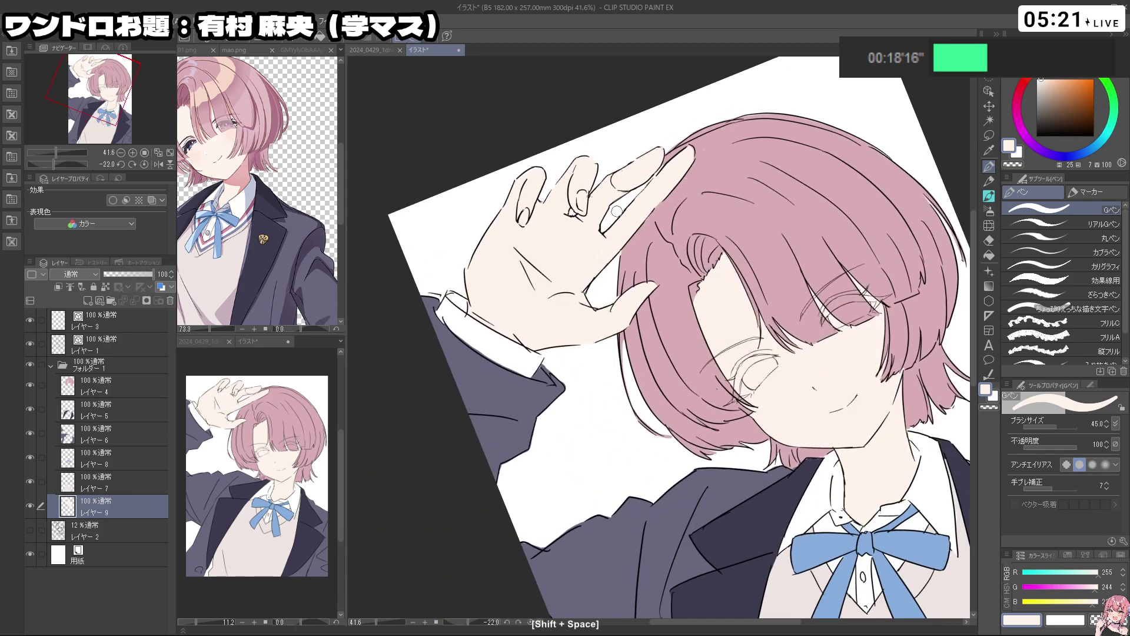
left_click_drag(598, 277, 657, 408)
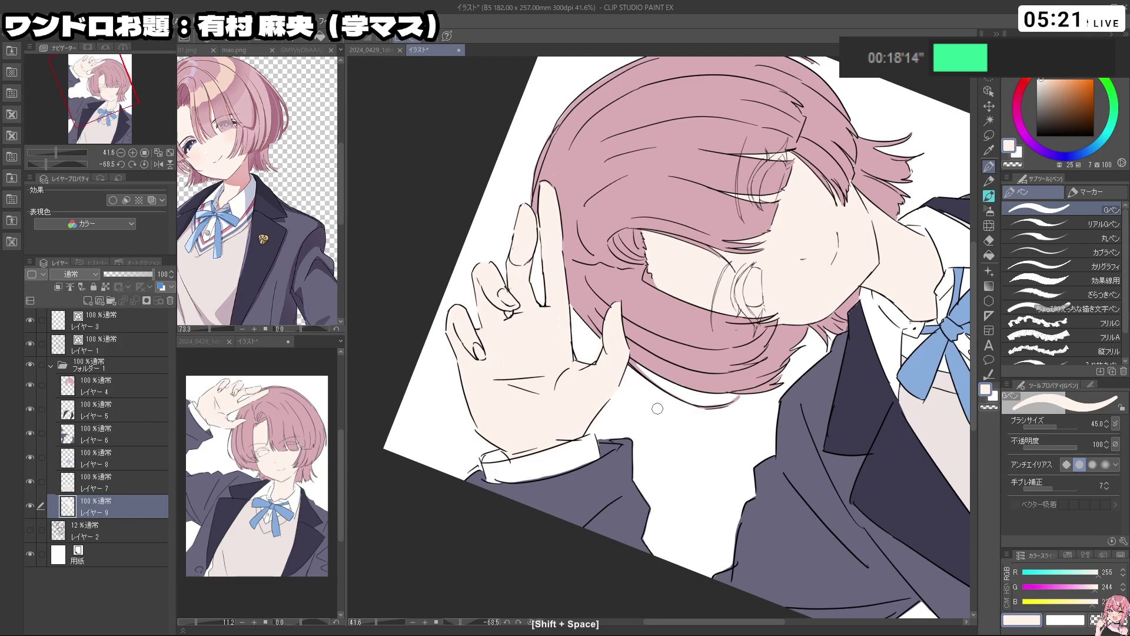
Sample the pink on the hair layer and touch up the hair showing beside the raised fingers
left_click(120, 386)
key("ctrl+space")
right_click(577, 277)
mouse_move(570, 266)
left_mouse_down()
mouse_move(593, 268)
mouse_move(580, 283)
mouse_move(525, 213)
left_mouse_up()
key("ctrl+alt")
key("ctrl+z")
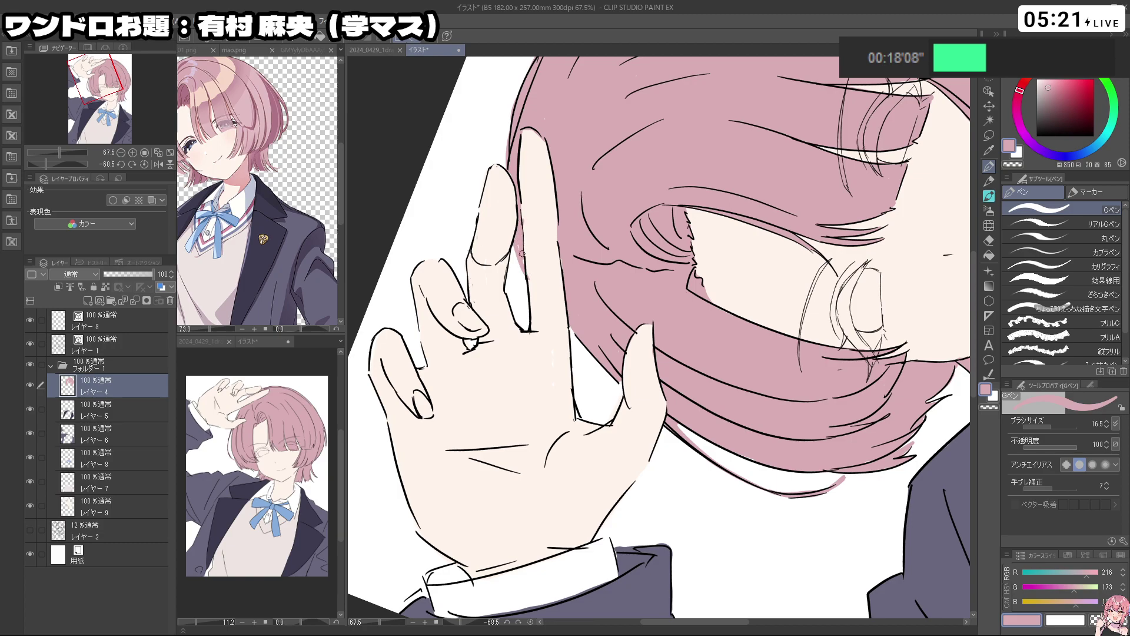
key("c")
key("c")
Return to the skin layer, resample the skin tone and touch up the edges of the hand around the thumb
left_click(108, 508)
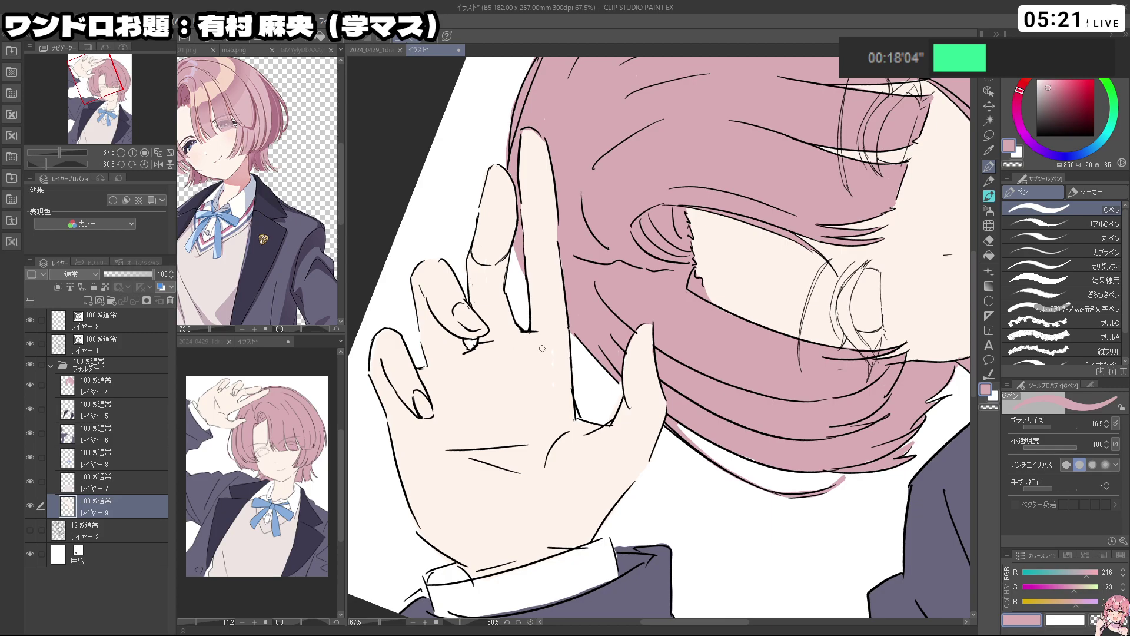
left_click(550, 353, "alt")
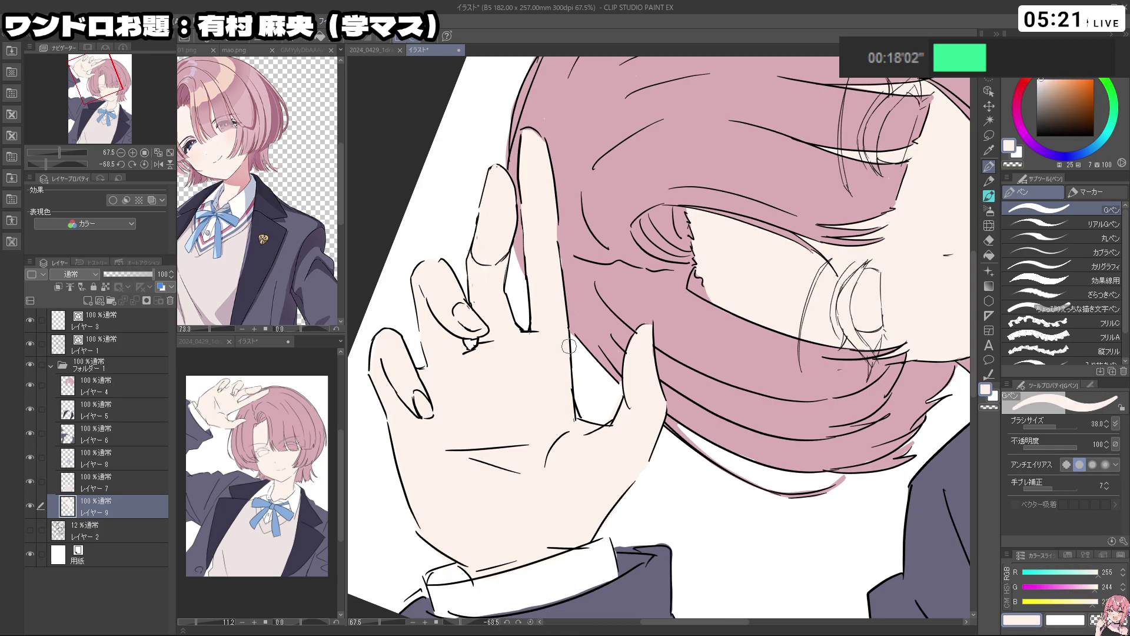
left_click_drag(827, 439, 709, 425)
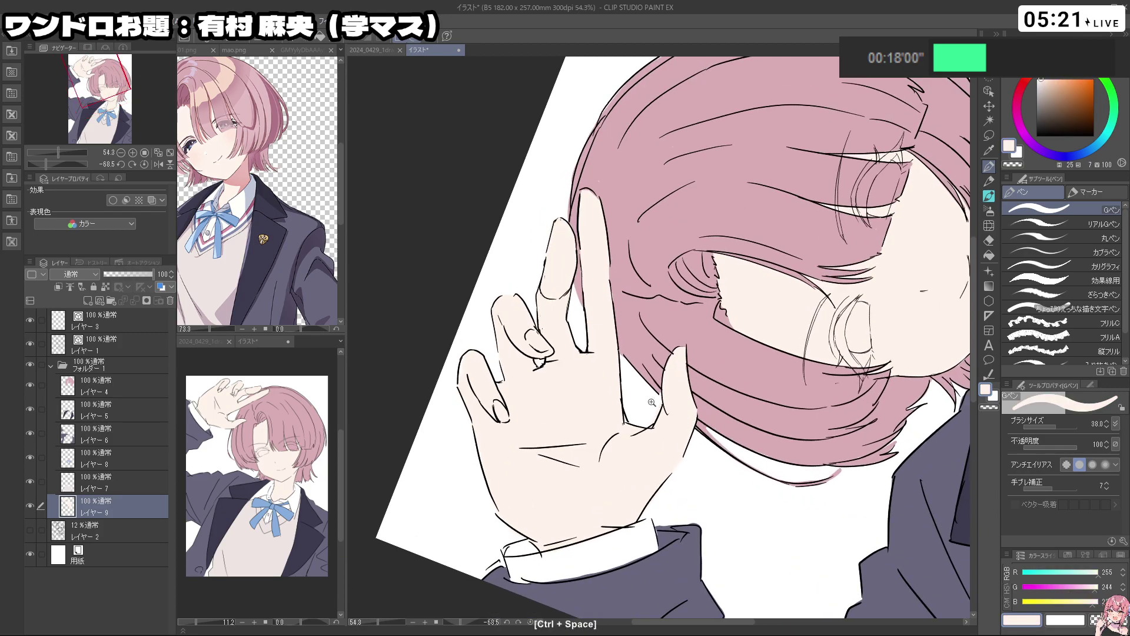
left_click_drag(652, 402, 664, 405)
key("c")
key("c")
left_click_drag(677, 456, 571, 421)
mouse_move(630, 354)
left_mouse_down()
mouse_move(544, 274)
mouse_move(583, 428)
mouse_move(706, 435)
mouse_move(710, 240)
left_mouse_up()
left_click_drag(807, 377, 701, 366)
left_click_drag(700, 367, 742, 288)
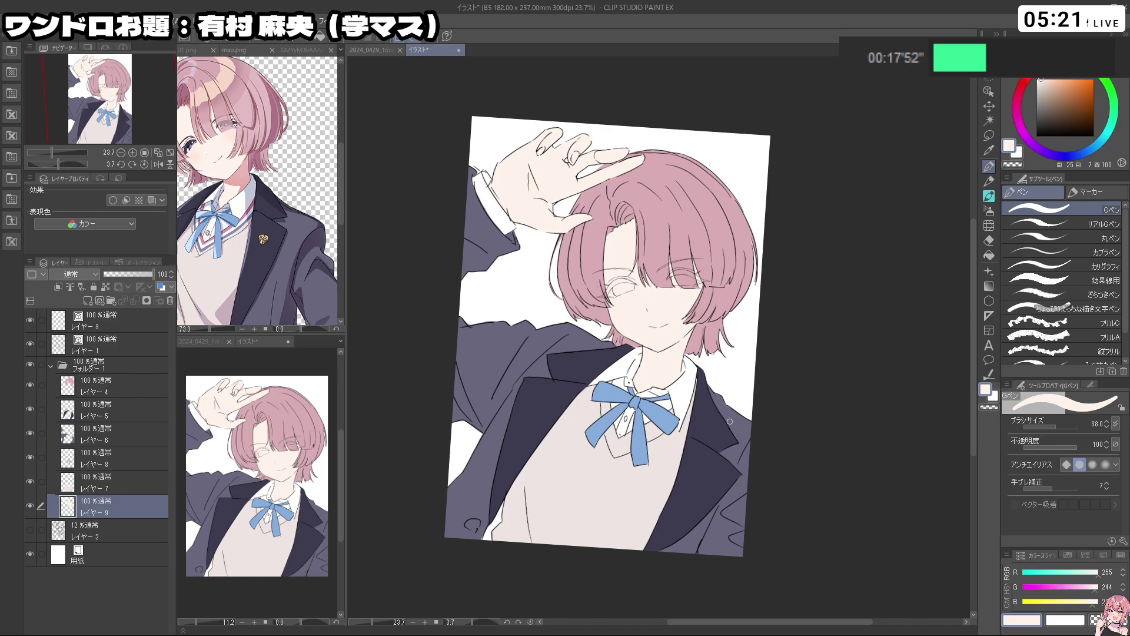
Create a new layer beneath the flat-colour folder and fill it with bright green as a checking background
left_click(128, 539)
left_click(88, 300)
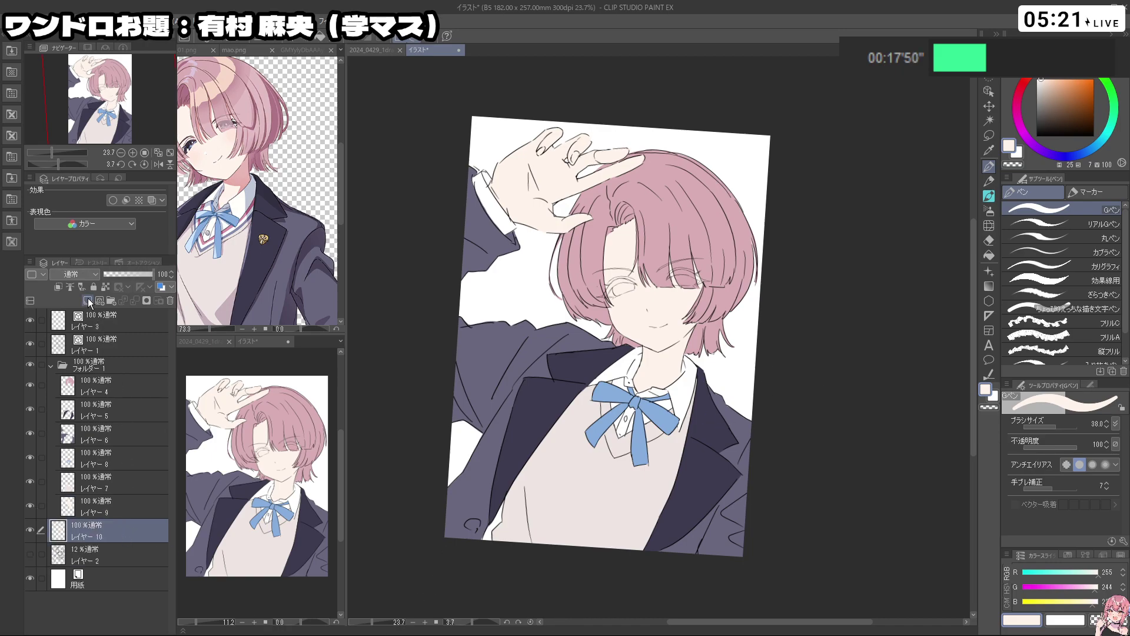
left_click(1102, 140)
left_click_drag(1084, 99, 1099, 84)
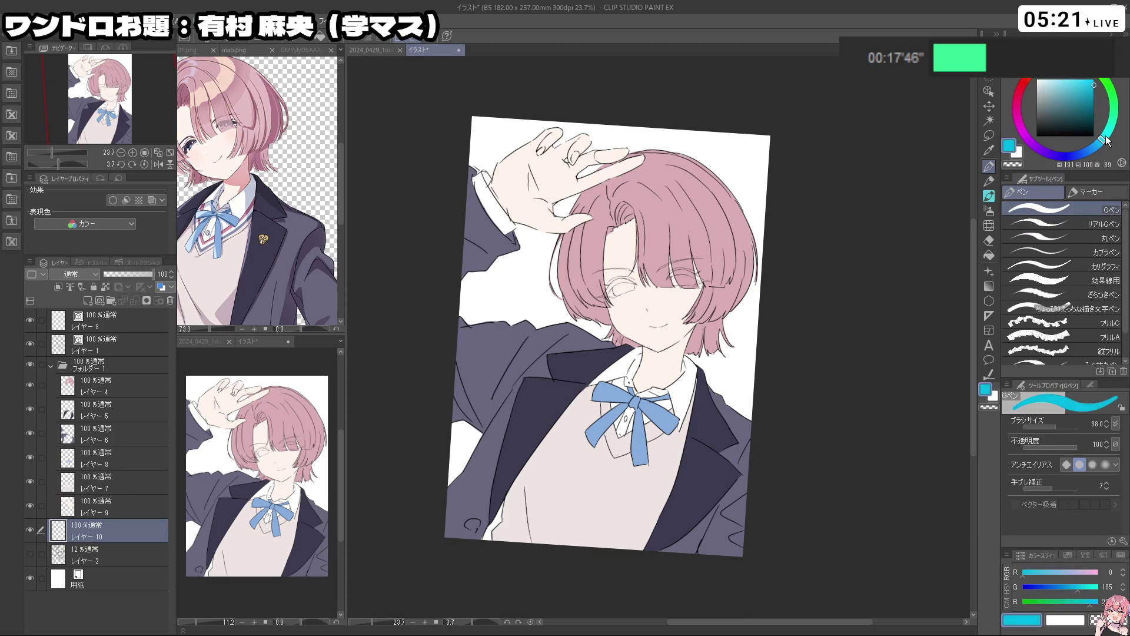
left_click_drag(1096, 149, 1066, 159)
left_click(1077, 78)
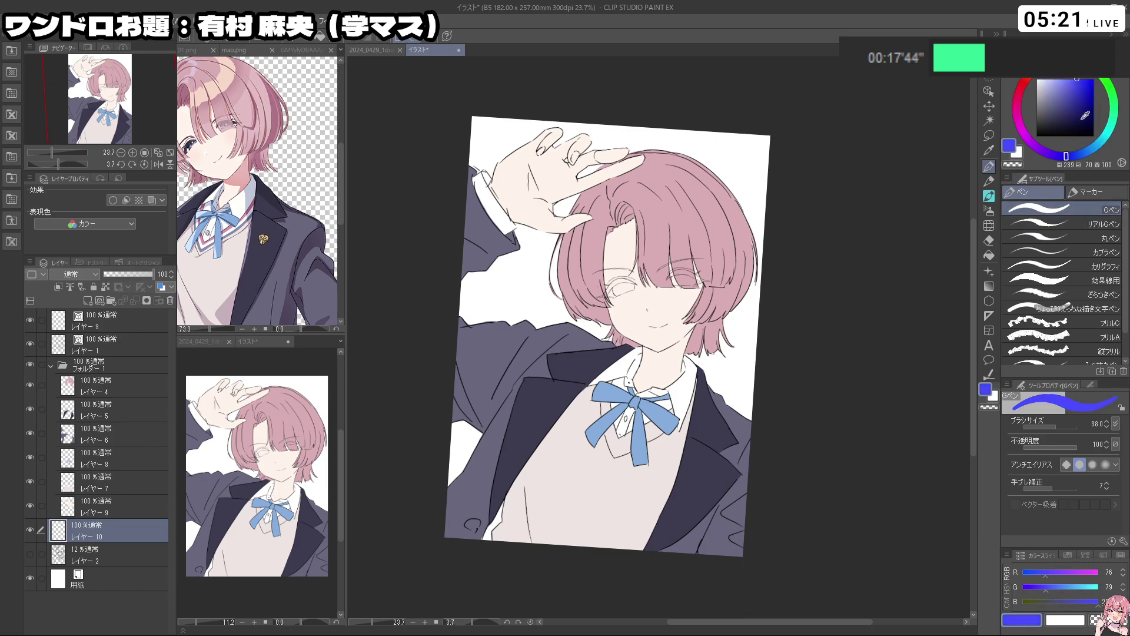
left_click(1113, 92)
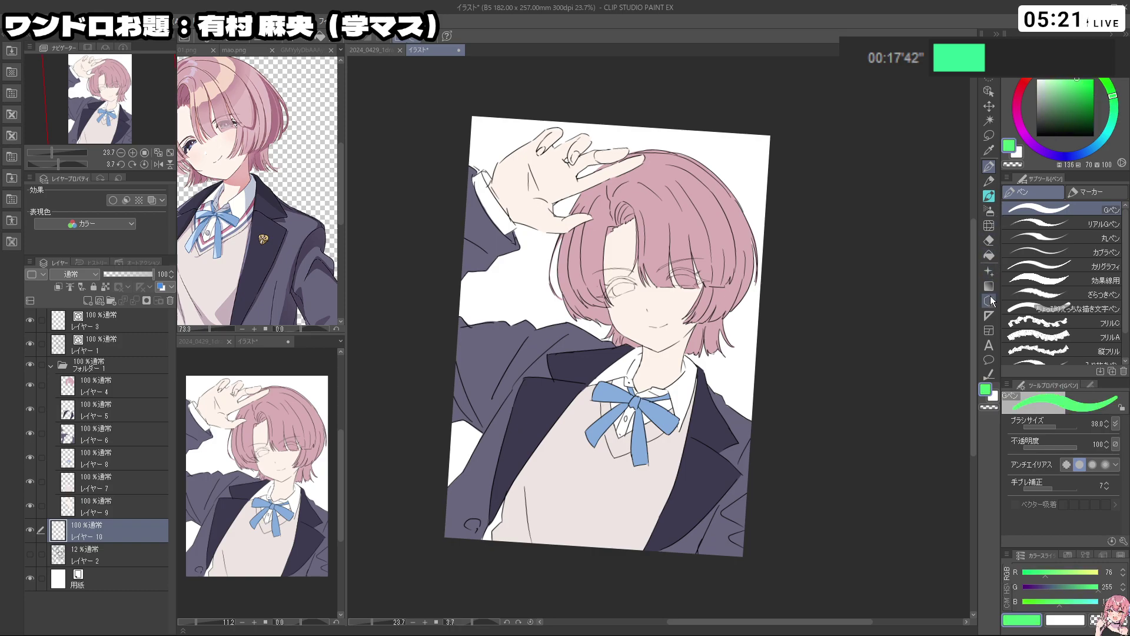
left_click(990, 254)
left_click(732, 165)
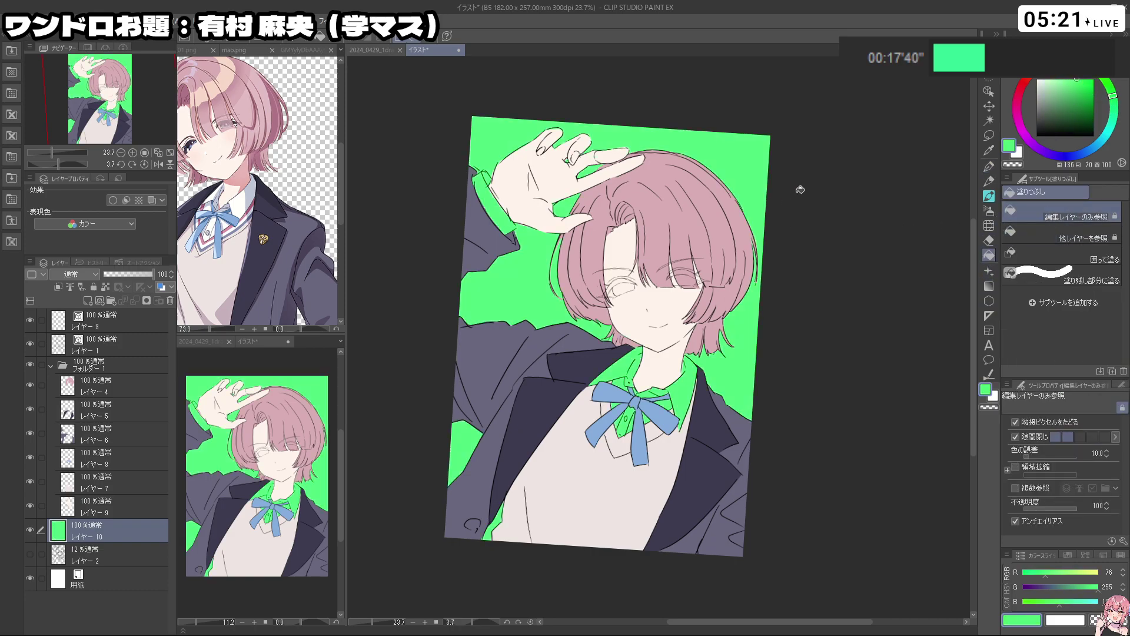
left_click_drag(800, 189, 793, 393)
Create a new layer above the skin layer and set up the G-pen with white
left_click(106, 496)
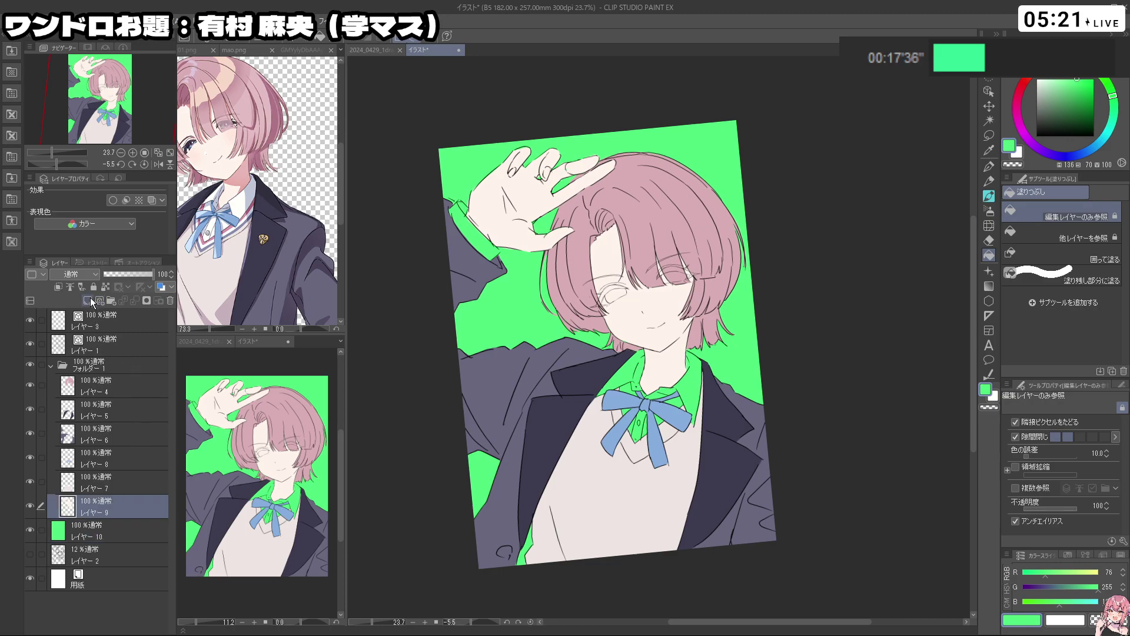
left_click(89, 300)
left_click(656, 391)
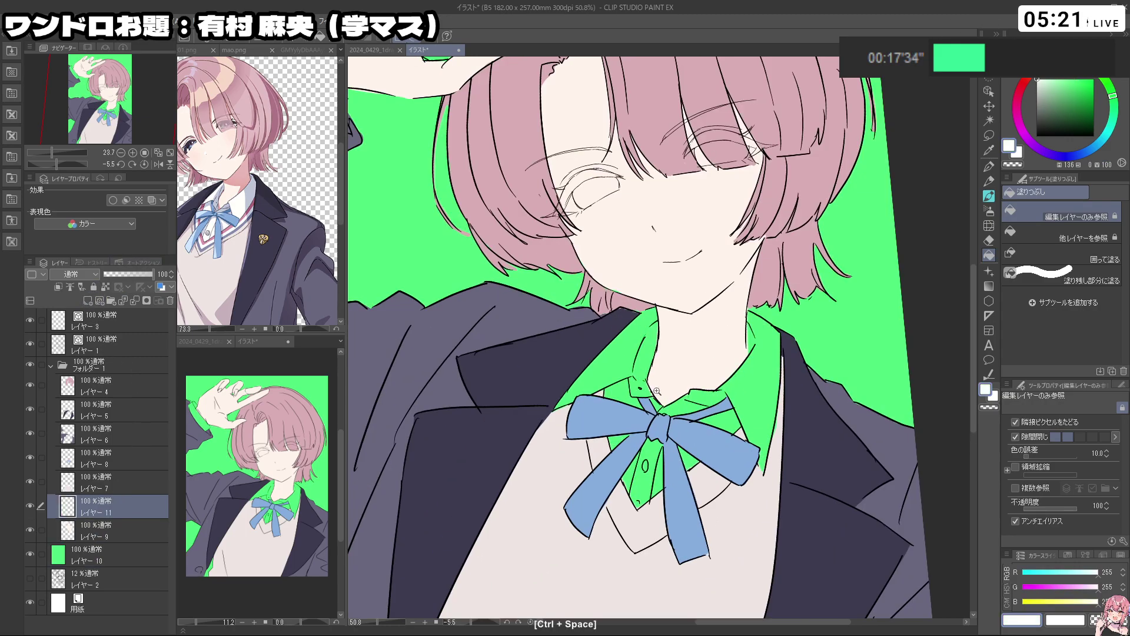
left_click(575, 393, "alt")
left_click_drag(1055, 106, 1037, 79)
left_click(989, 166)
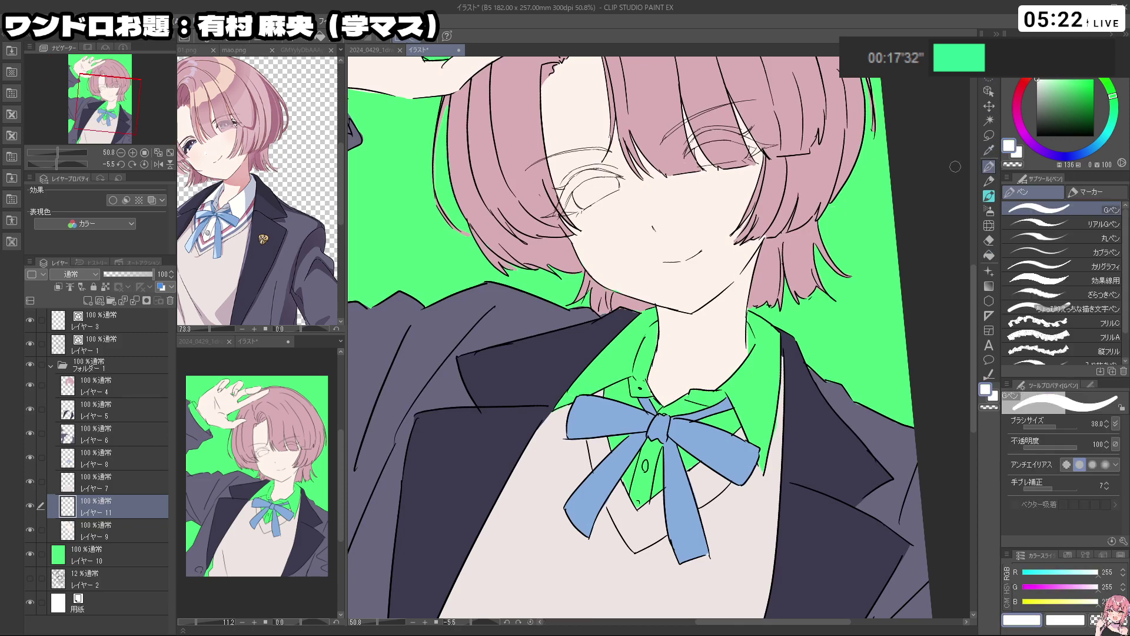
Fill the shirt collar and the button placket behind the ribbon with white
mouse_move(565, 401)
left_mouse_down()
mouse_move(633, 341)
mouse_move(662, 348)
mouse_move(625, 339)
mouse_move(644, 296)
mouse_move(677, 362)
left_mouse_up()
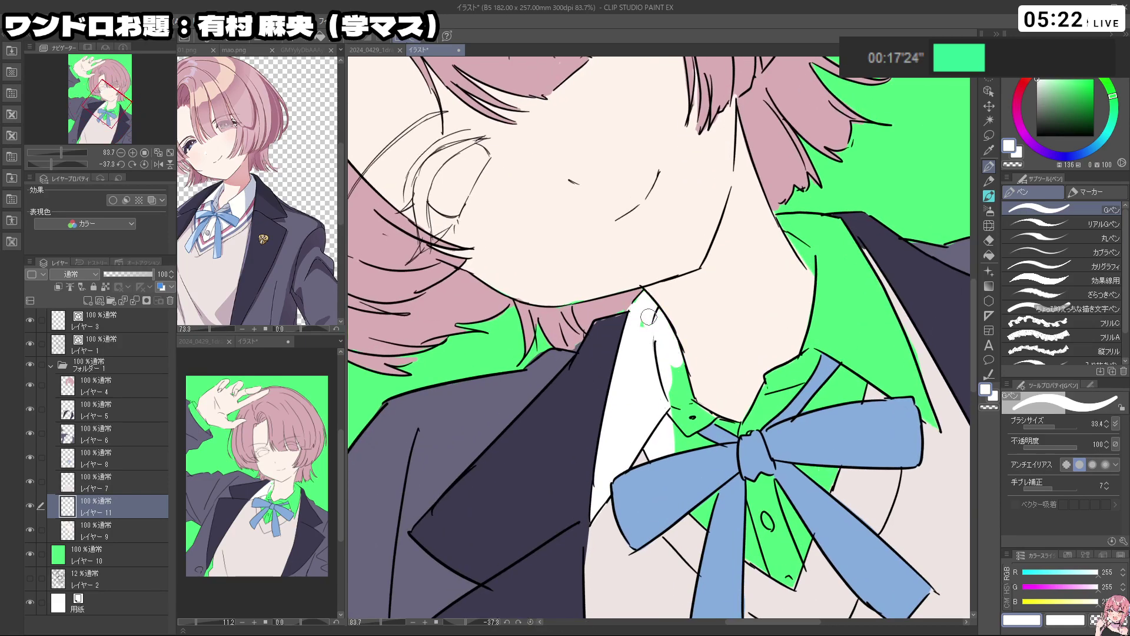
mouse_move(635, 318)
left_mouse_down()
mouse_move(674, 362)
mouse_move(672, 352)
mouse_move(691, 410)
mouse_move(733, 433)
mouse_move(761, 430)
mouse_move(749, 429)
mouse_move(770, 380)
mouse_move(808, 361)
mouse_move(820, 314)
mouse_move(825, 272)
mouse_move(799, 237)
mouse_move(826, 275)
mouse_move(783, 219)
mouse_move(844, 223)
mouse_move(829, 243)
mouse_move(841, 243)
mouse_move(853, 307)
mouse_move(828, 381)
left_mouse_up()
mouse_move(849, 332)
left_mouse_down()
mouse_move(892, 365)
mouse_move(933, 462)
mouse_move(836, 492)
mouse_move(779, 431)
mouse_move(759, 495)
mouse_move(786, 559)
mouse_move(756, 559)
mouse_move(683, 435)
mouse_move(736, 448)
mouse_move(659, 465)
left_mouse_up()
key("ctrl+space")
left_click_drag(659, 465, 780, 433)
key("ctrl+space")
mouse_move(570, 370)
left_mouse_down()
mouse_move(638, 367)
mouse_move(615, 419)
mouse_move(629, 409)
mouse_move(613, 405)
mouse_move(621, 418)
mouse_move(630, 372)
mouse_move(643, 393)
mouse_move(619, 405)
mouse_move(659, 400)
mouse_move(689, 375)
left_mouse_up()
key("shift+space")
key("ctrl+space")
Fill the shirt cuff at the raised wrist with white
key("ctrl+alt")
key("ctrl+alt")
mouse_move(636, 418)
left_mouse_down()
mouse_move(770, 339)
mouse_move(745, 340)
mouse_move(772, 314)
mouse_move(790, 337)
mouse_move(784, 310)
mouse_move(783, 340)
left_mouse_up()
key("ctrl+alt")
key("ctrl+space")
left_click_drag(855, 367, 765, 362)
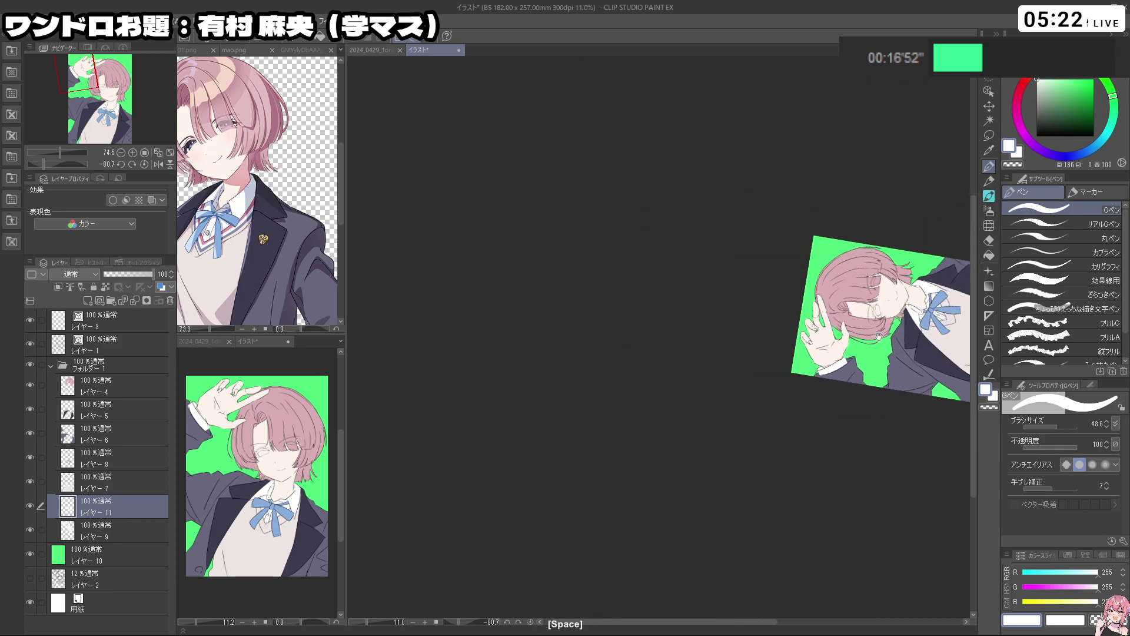
left_click_drag(878, 336, 724, 358)
key("shift+space")
left_click_drag(746, 349, 713, 389)
key("ctrl+space")
left_click_drag(715, 389, 521, 485)
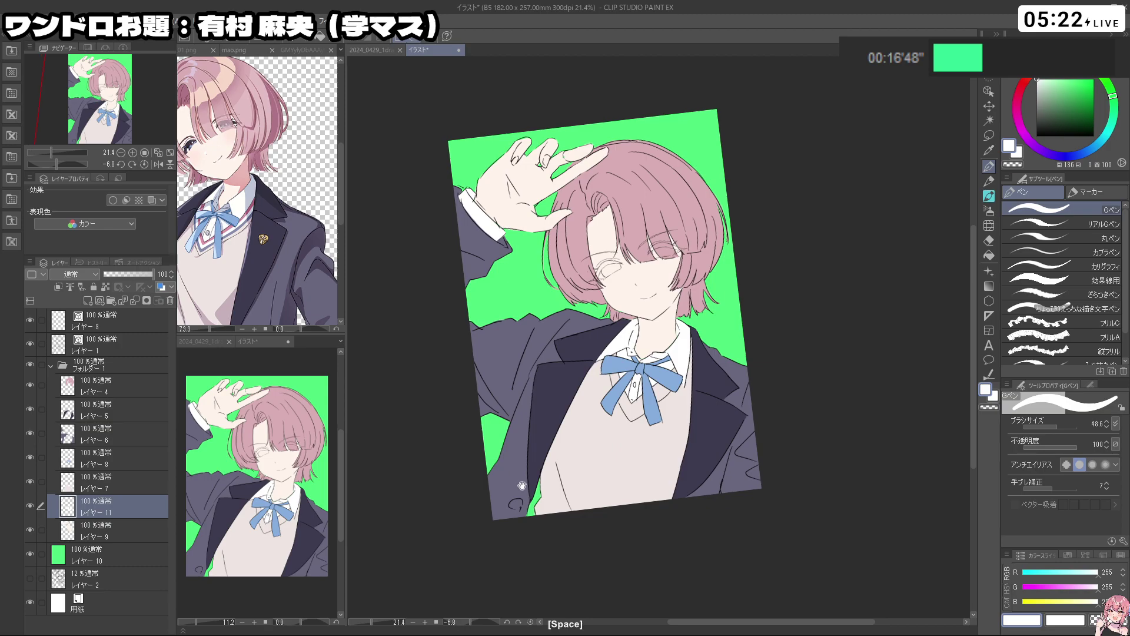
Sample the blazer's grey-purple on its layer and cover the green gap between the blazer and the vest hem
left_click(98, 437)
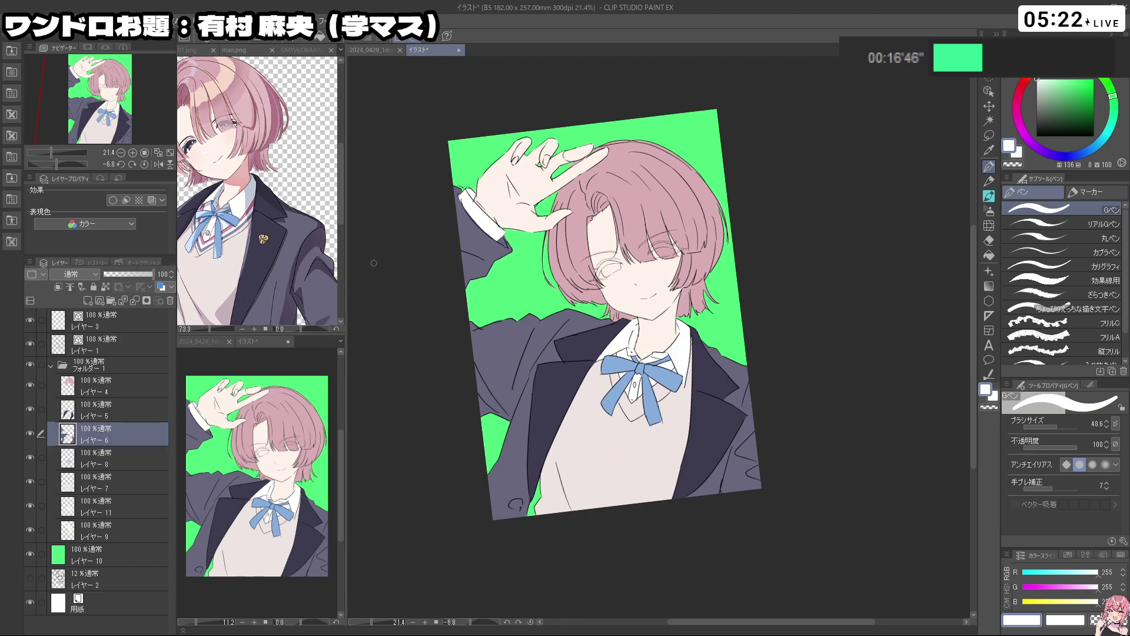
left_click(509, 462, "alt")
left_click(526, 492)
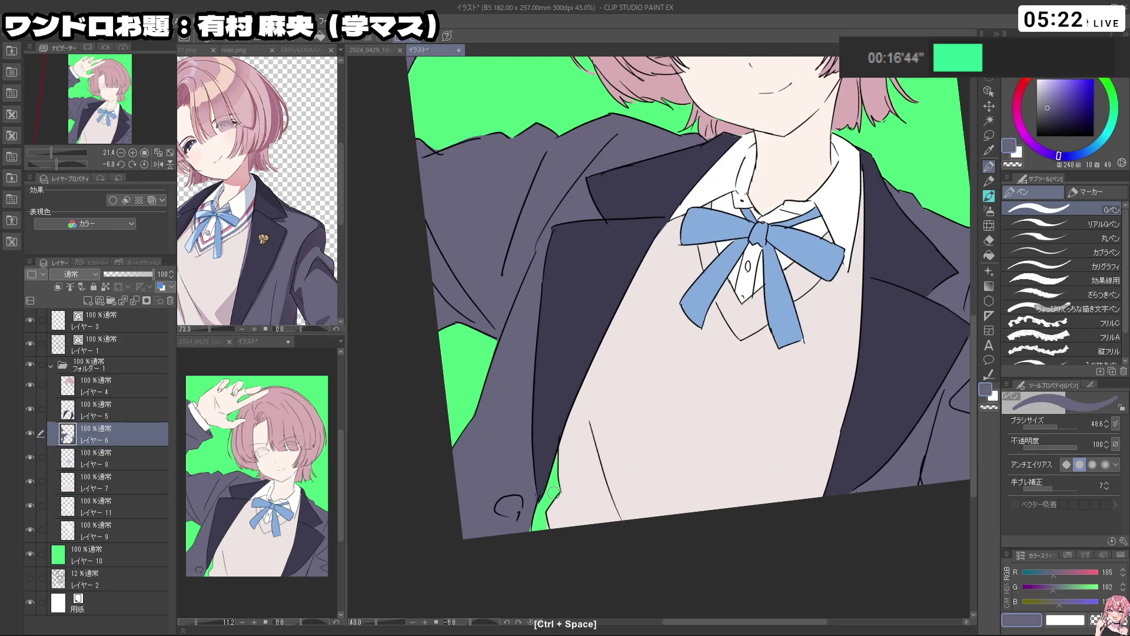
key("ctrl+z")
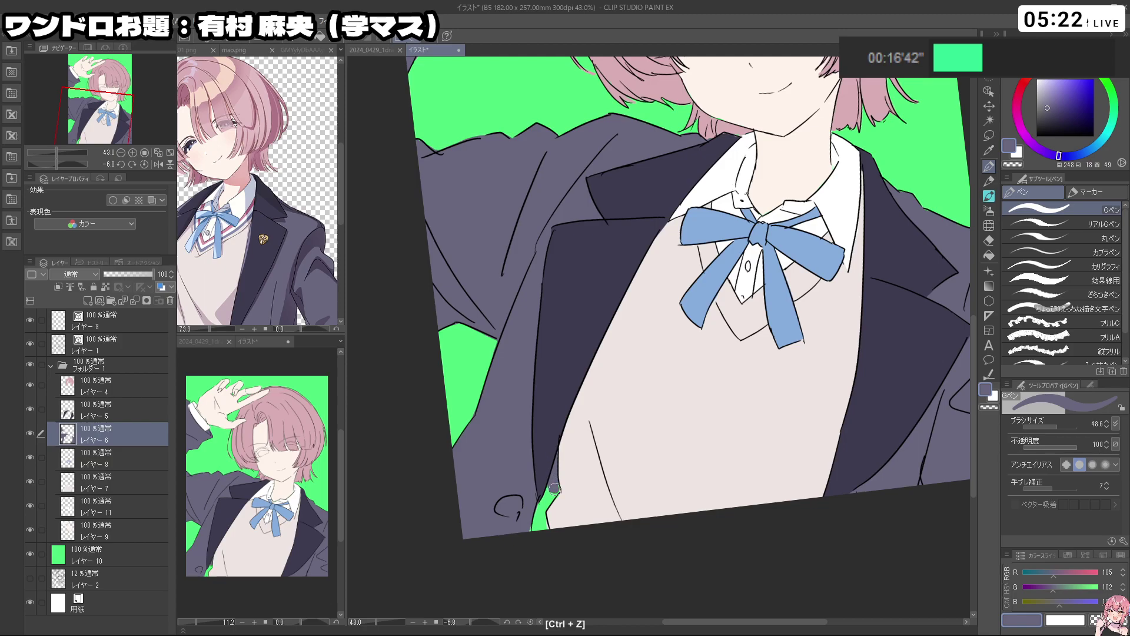
left_click_drag(554, 488, 539, 506)
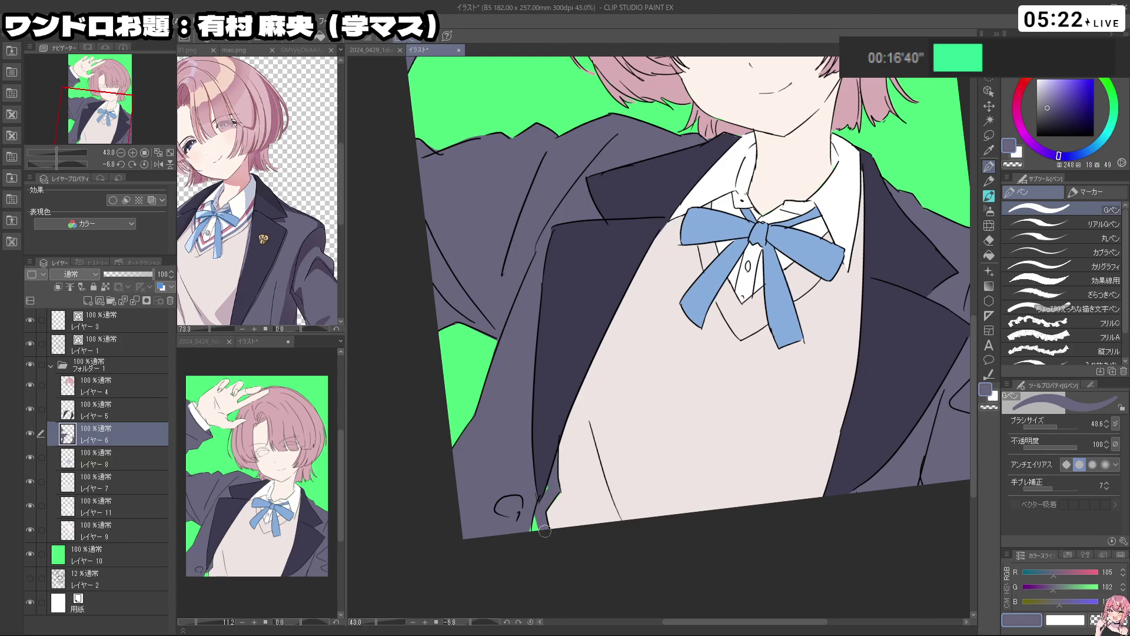
left_click_drag(765, 407, 632, 441)
left_click(632, 440, "ctrl")
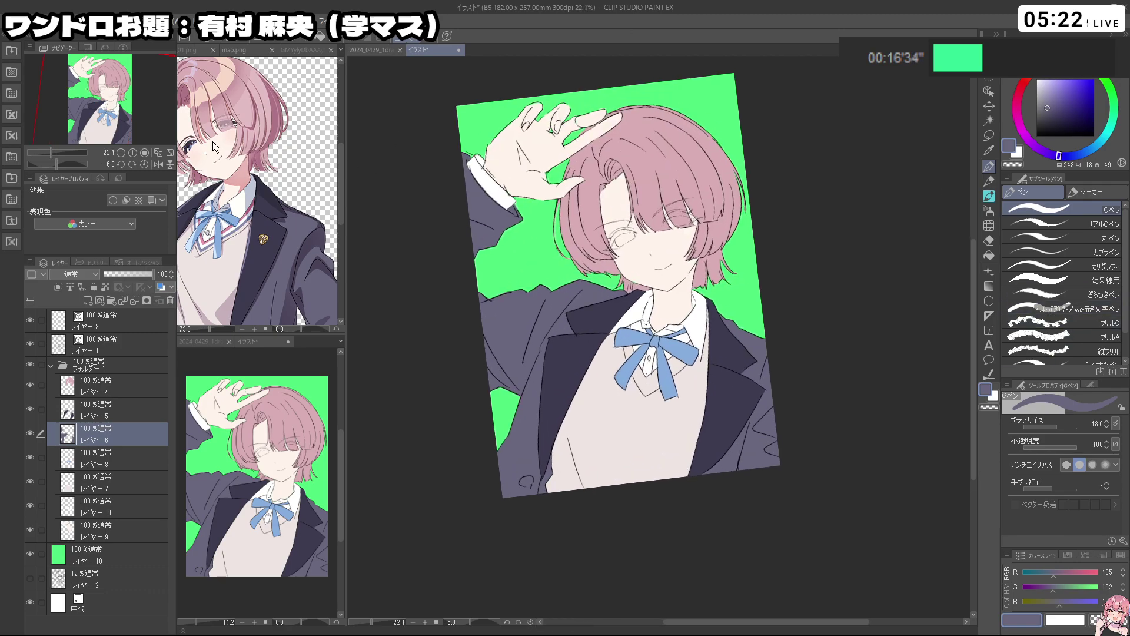
Sample the dark navy from the eye in the reference image
mouse_move(202, 139)
left_mouse_down()
mouse_move(252, 139)
mouse_move(323, 163)
left_mouse_up()
left_click(188, 145, "alt")
left_click(184, 147, "alt")
scroll(228, 159, "down", 4)
scroll(301, 168, "up", 9)
left_click(298, 175, "alt")
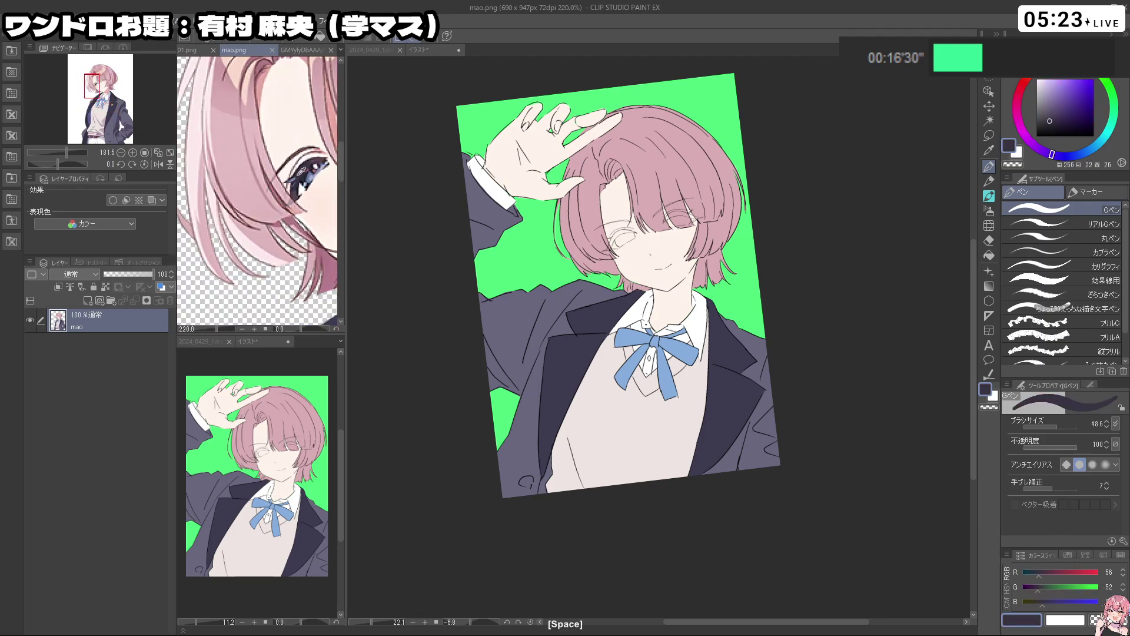
Create a new folder above the skin layer and add a new layer inside it
left_click_drag(671, 377, 674, 335)
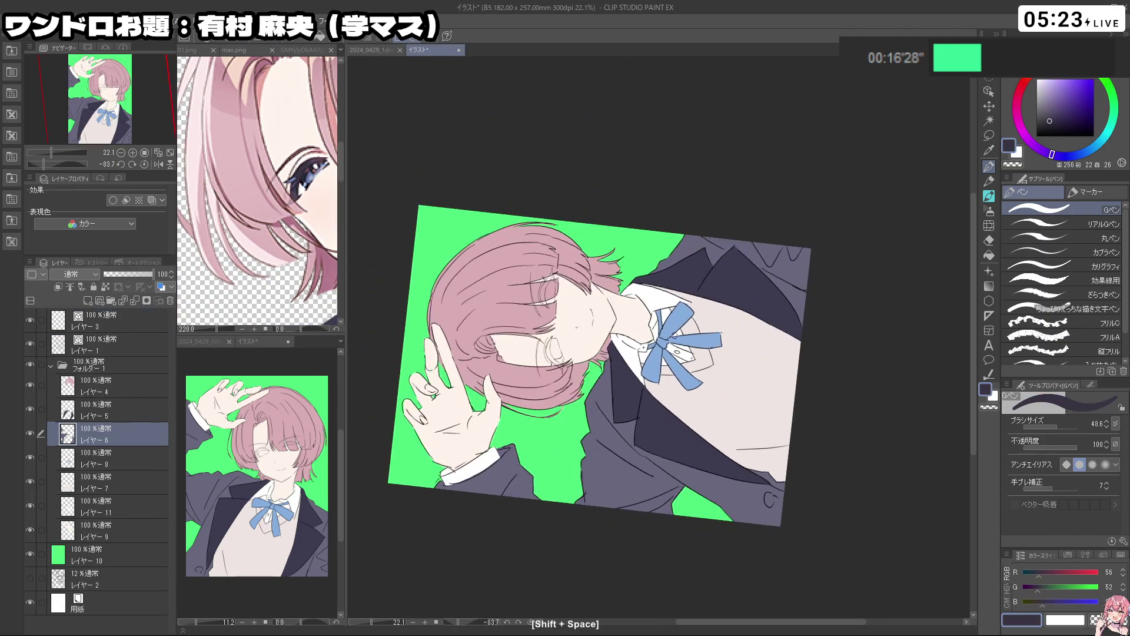
left_click(104, 532)
left_click(112, 300)
left_click(87, 300)
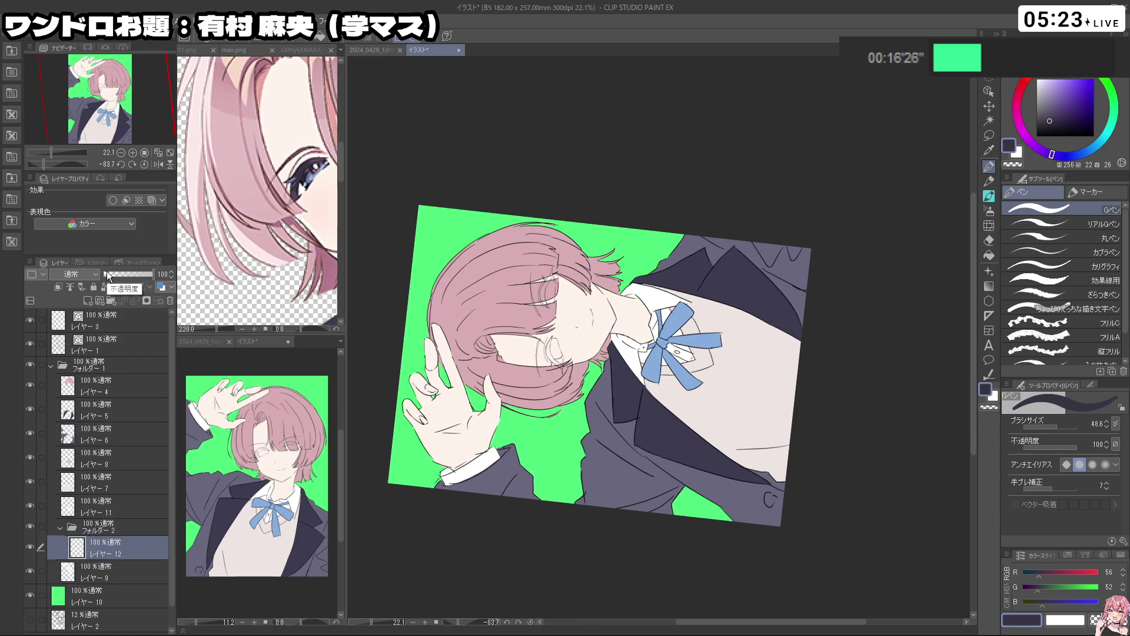
With the G-pen at brush size 8.3, start the thick upper lash line of the eye clear of the fringe in dark navy
key("ctrl+space")
mouse_move(524, 362)
left_mouse_down()
mouse_move(600, 324)
mouse_move(579, 329)
mouse_move(602, 309)
mouse_move(607, 279)
left_mouse_up()
left_click_drag(606, 279, 606, 320)
mouse_move(596, 306)
left_mouse_down()
mouse_move(606, 346)
mouse_move(591, 305)
mouse_move(607, 278)
left_mouse_up()
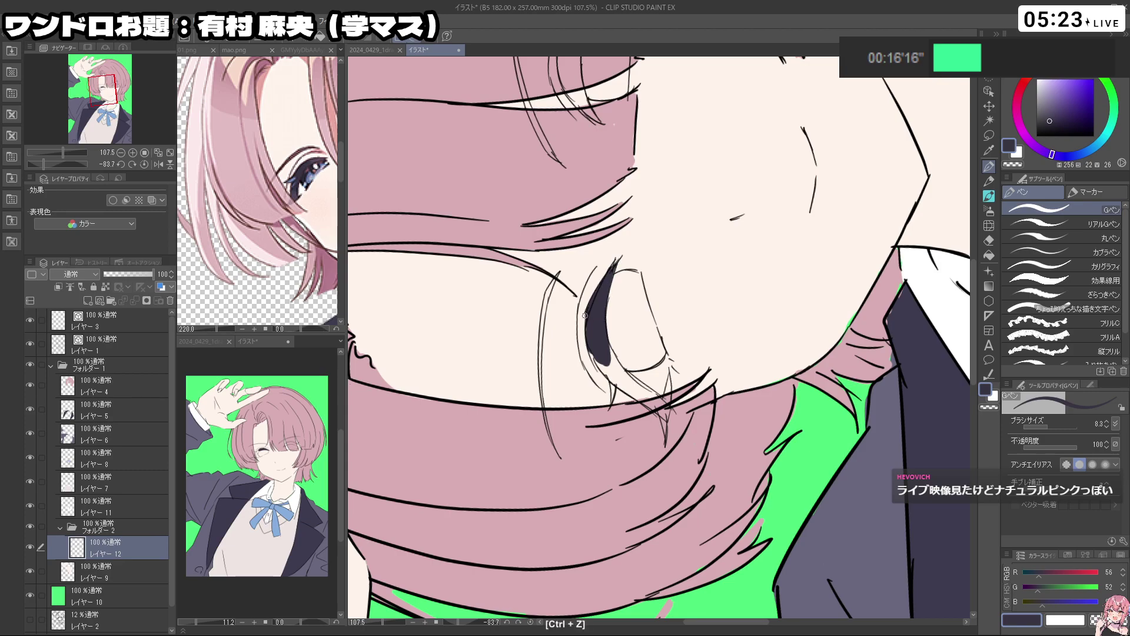
mouse_move(592, 354)
left_mouse_down()
mouse_move(613, 380)
mouse_move(677, 366)
mouse_move(743, 371)
left_mouse_up()
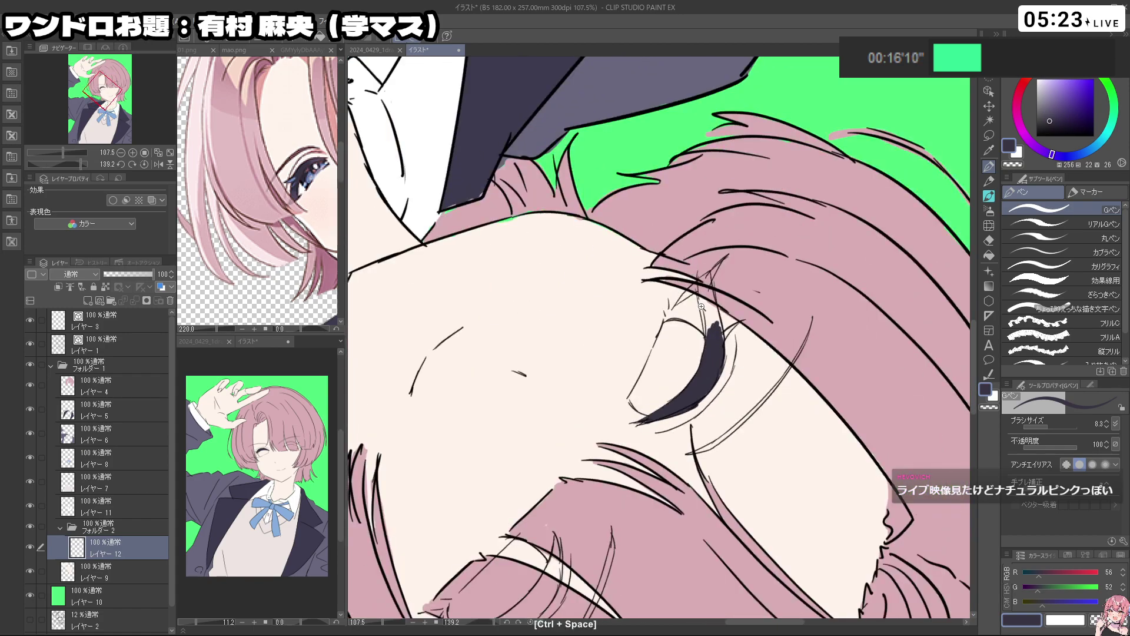
Extend that eye's navy lash line towards the outer corner, adding small pointed lashes and tapering its inner end
scroll(743, 372, "up", 3)
key("ctrl+z")
mouse_move(706, 338)
left_mouse_down()
mouse_move(699, 288)
mouse_move(707, 323)
mouse_move(730, 282)
mouse_move(715, 254)
left_mouse_up()
left_click_drag(778, 402, 624, 290)
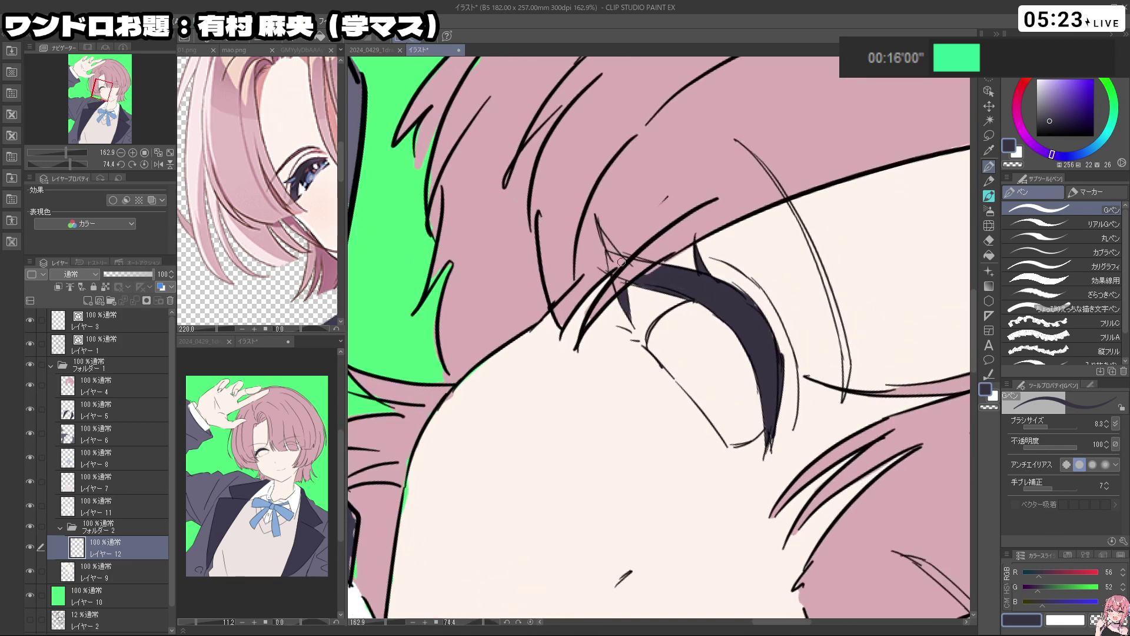
mouse_move(621, 262)
left_mouse_down()
mouse_move(730, 247)
mouse_move(759, 377)
mouse_move(574, 219)
left_mouse_up()
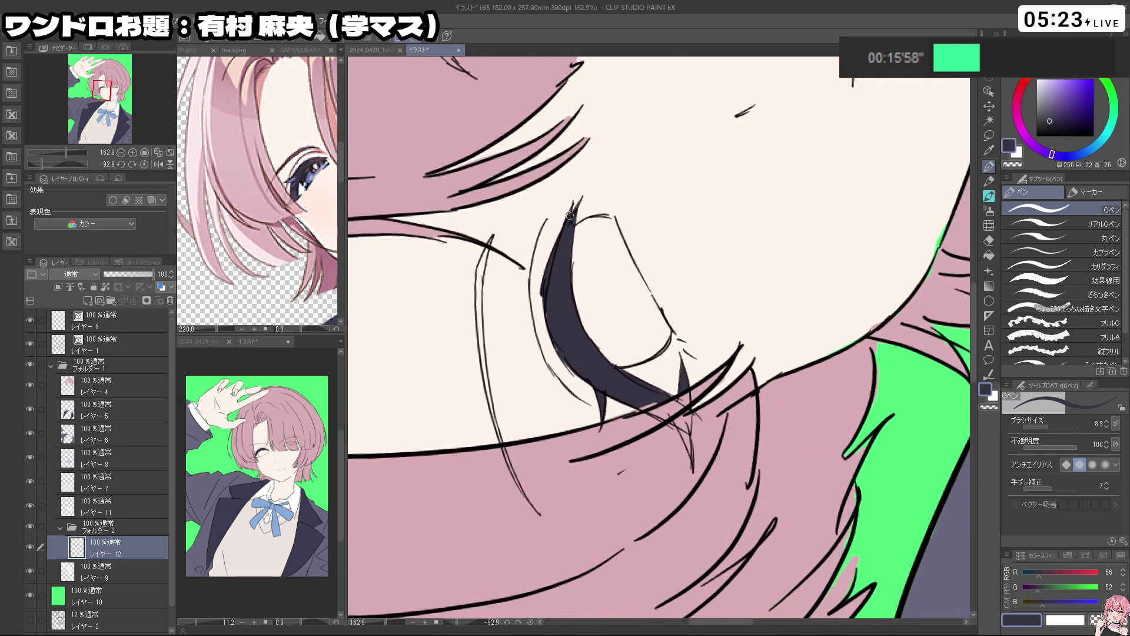
scroll(569, 215, "down", 4)
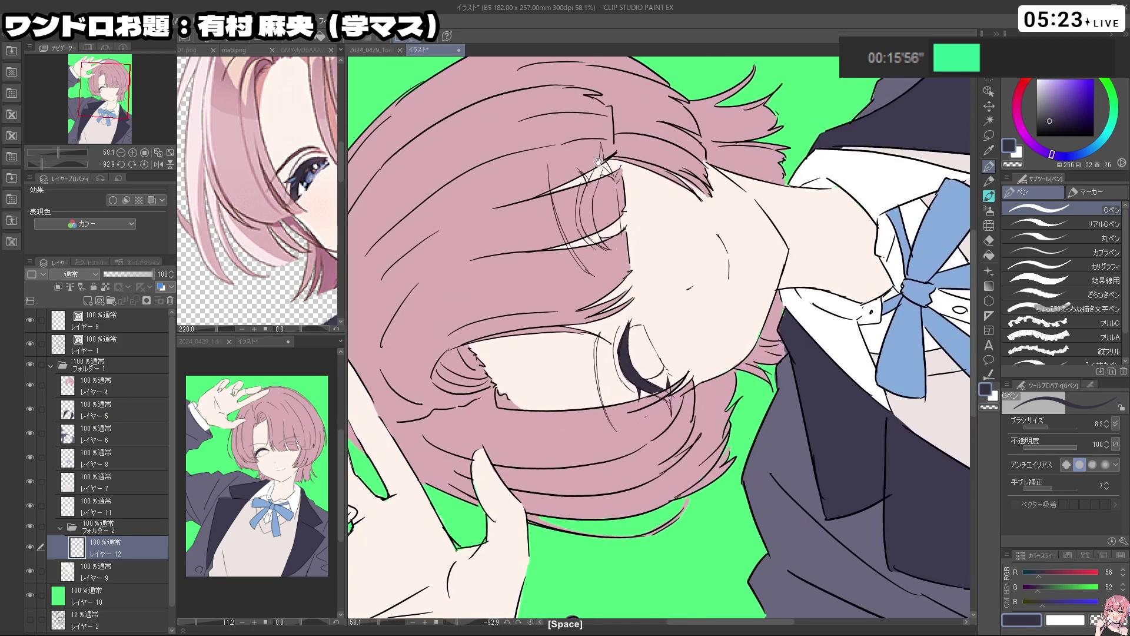
Move the eye folder to the top of the base-colour folder, above the hair layer, and select the lash layer inside it
left_click_drag(598, 162, 614, 229)
left_click(119, 530)
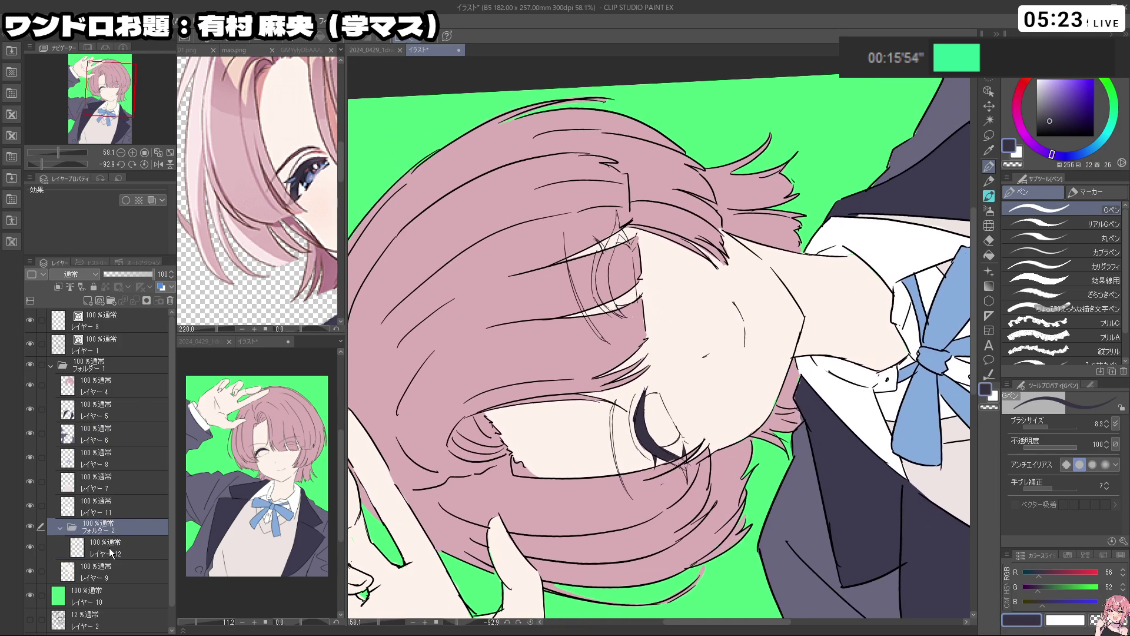
left_click_drag(110, 553, 125, 380)
left_click(125, 397)
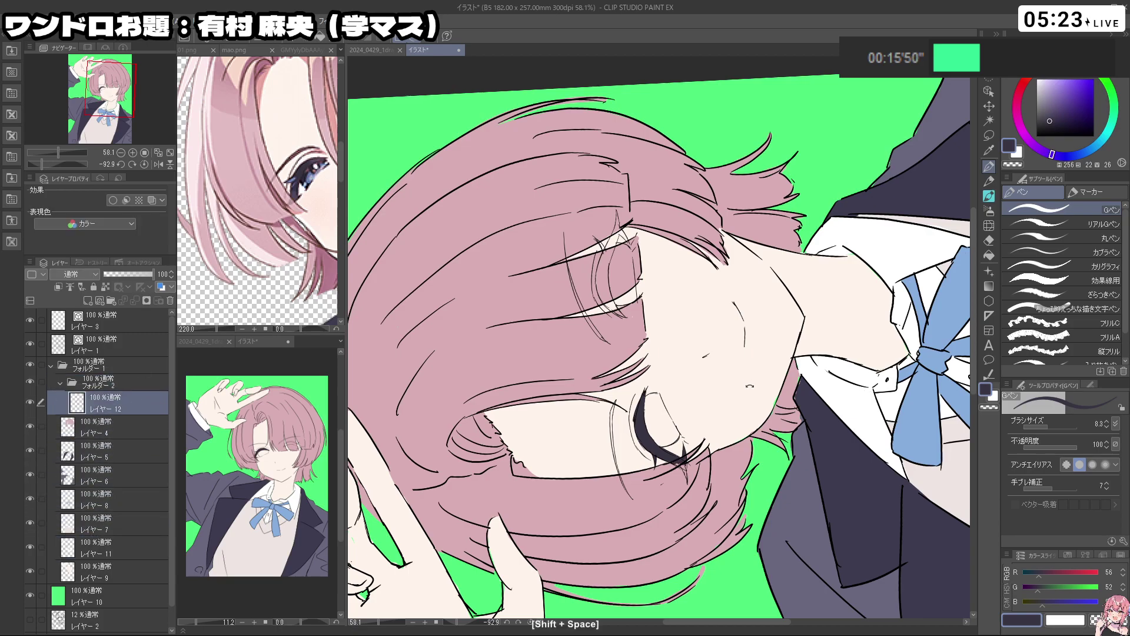
Add the long pointed navy lash at the outer corner of the eye clear of the fringe
left_click_drag(681, 462, 653, 436)
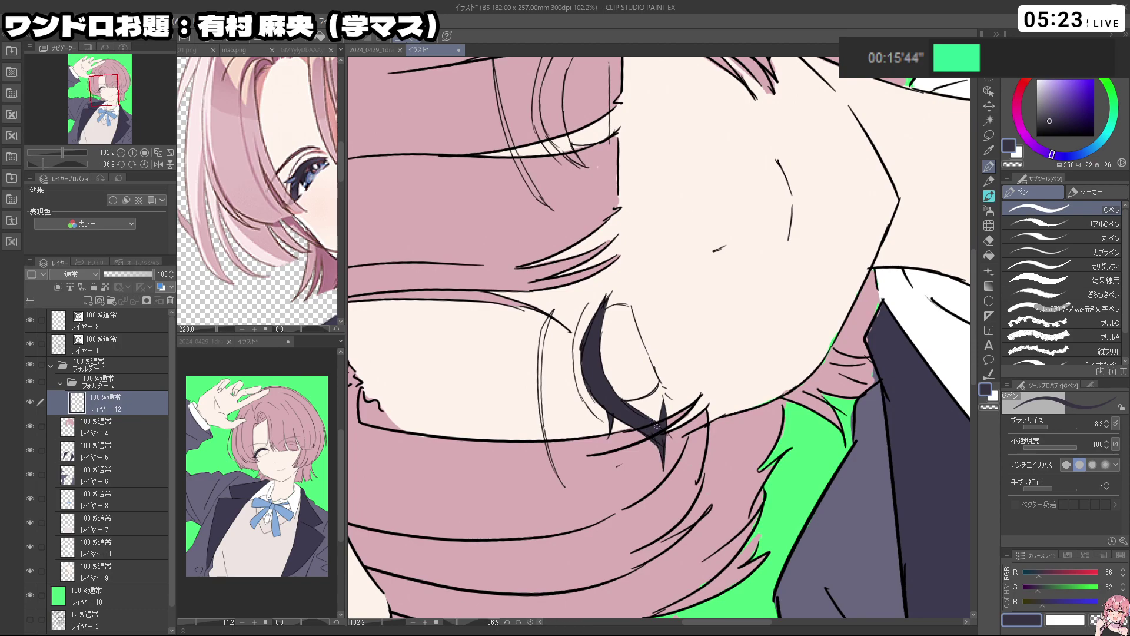
left_click_drag(701, 406, 668, 406)
left_click_drag(668, 406, 665, 306)
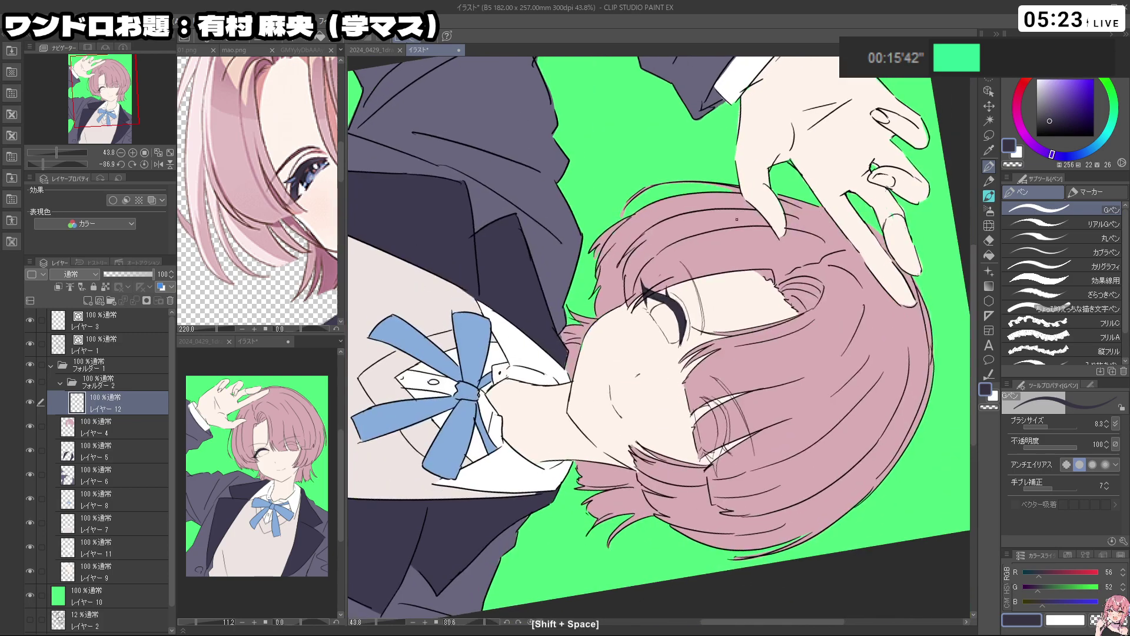
Paint the curved upper lash line of the eye beneath the fringe in dark navy
left_click_drag(670, 349, 706, 348)
mouse_move(728, 451)
left_mouse_down()
mouse_move(655, 309)
mouse_move(693, 374)
mouse_move(694, 357)
mouse_move(614, 350)
mouse_move(610, 277)
mouse_move(640, 314)
left_mouse_up()
key("ctrl+z")
key("ctrl+z")
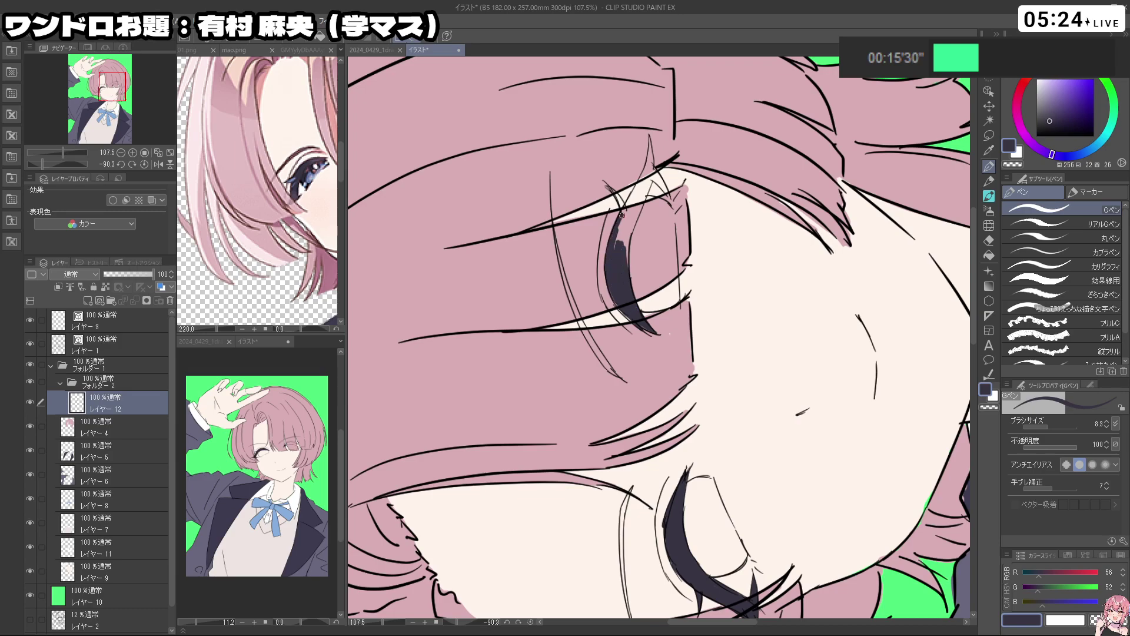
left_click_drag(624, 269, 628, 333)
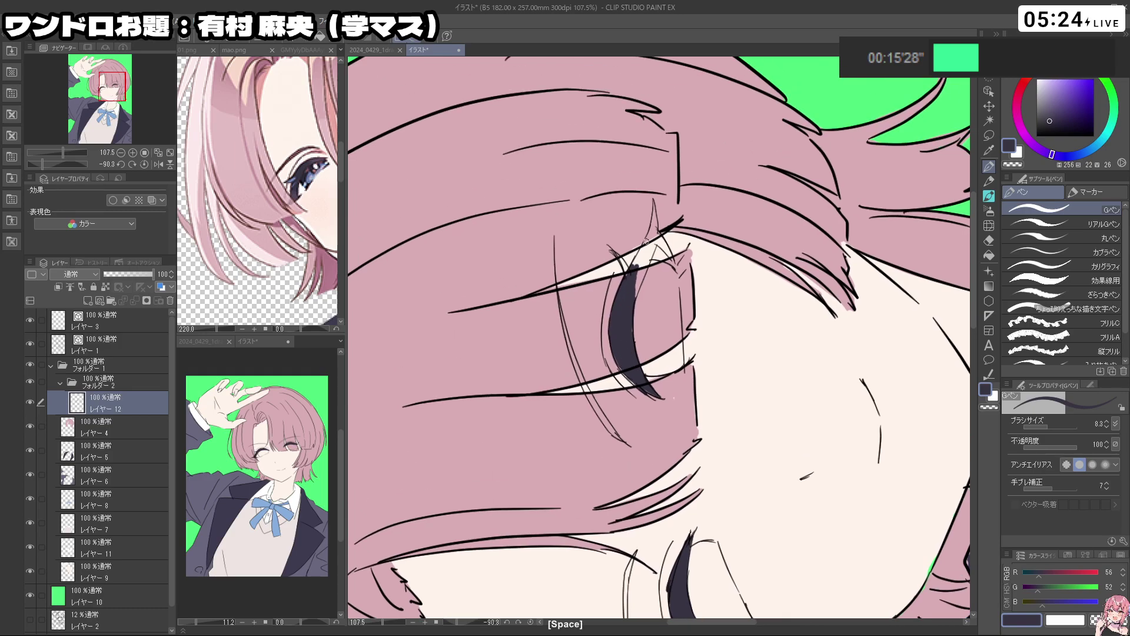
Extend the fringe-side eye's lash line to a pointed outer corner and add small lash spikes beside it
left_click_drag(646, 238, 632, 300)
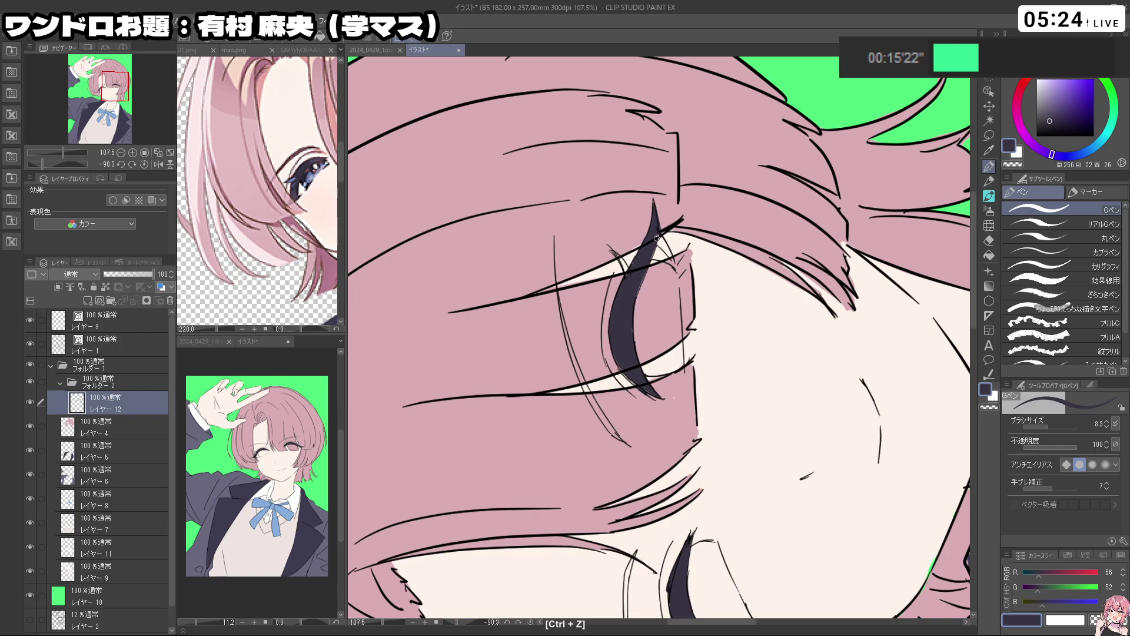
key("shift+space")
left_click_drag(657, 237, 620, 428)
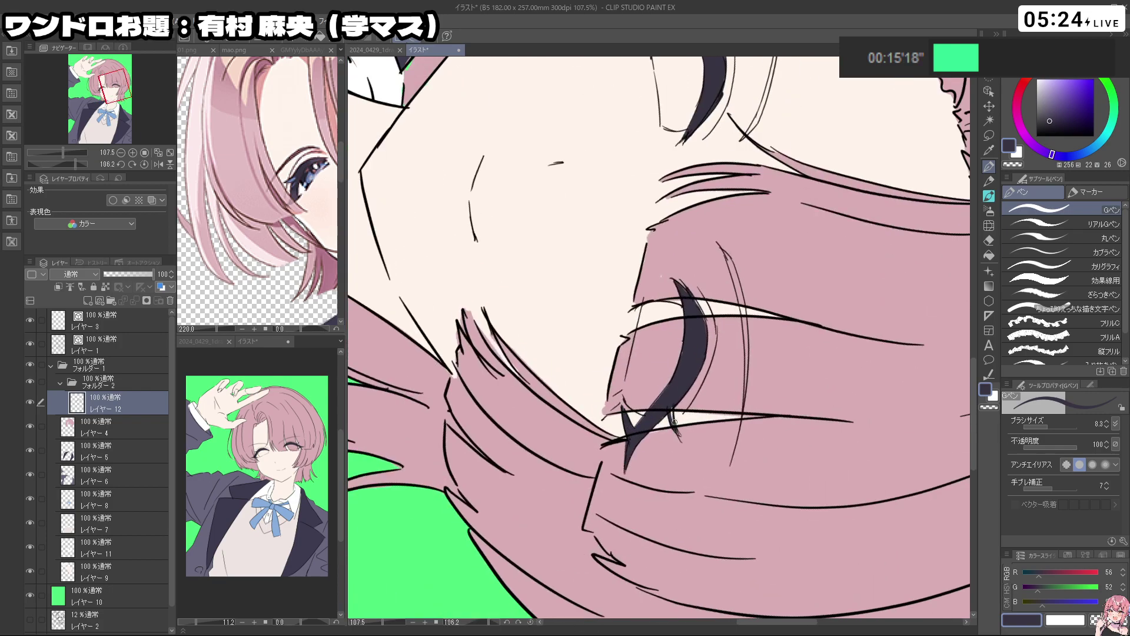
left_click_drag(767, 372, 697, 366)
left_click_drag(698, 366, 689, 329)
left_click_drag(647, 377, 691, 369)
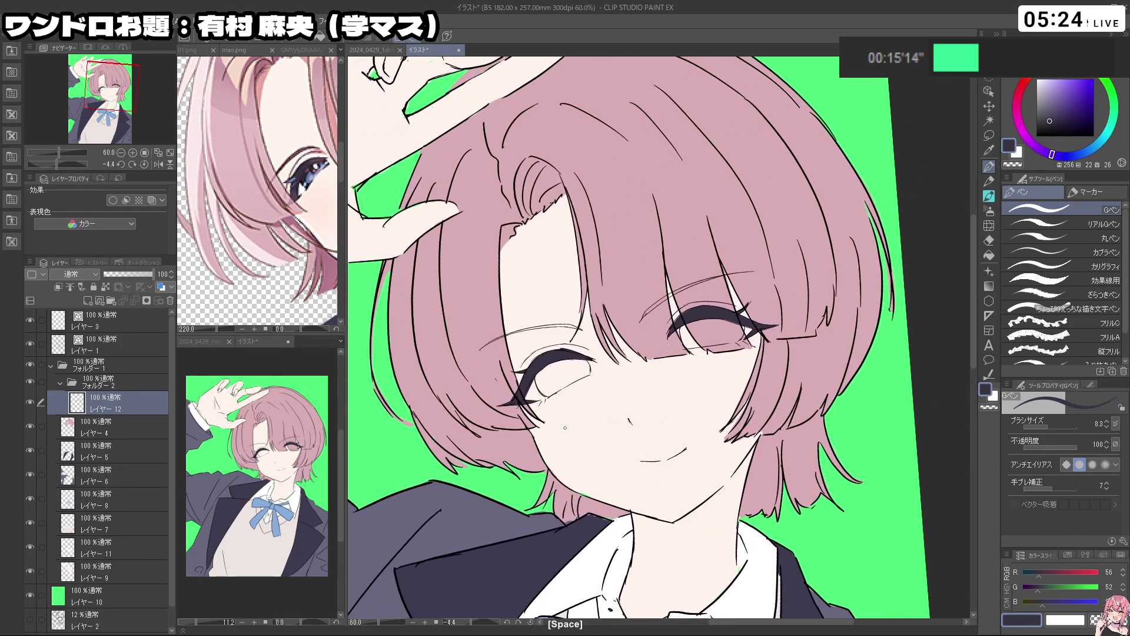
Sample the muted purple from above the eye in the reference image and add a new layer above the eye folder
left_click(293, 152)
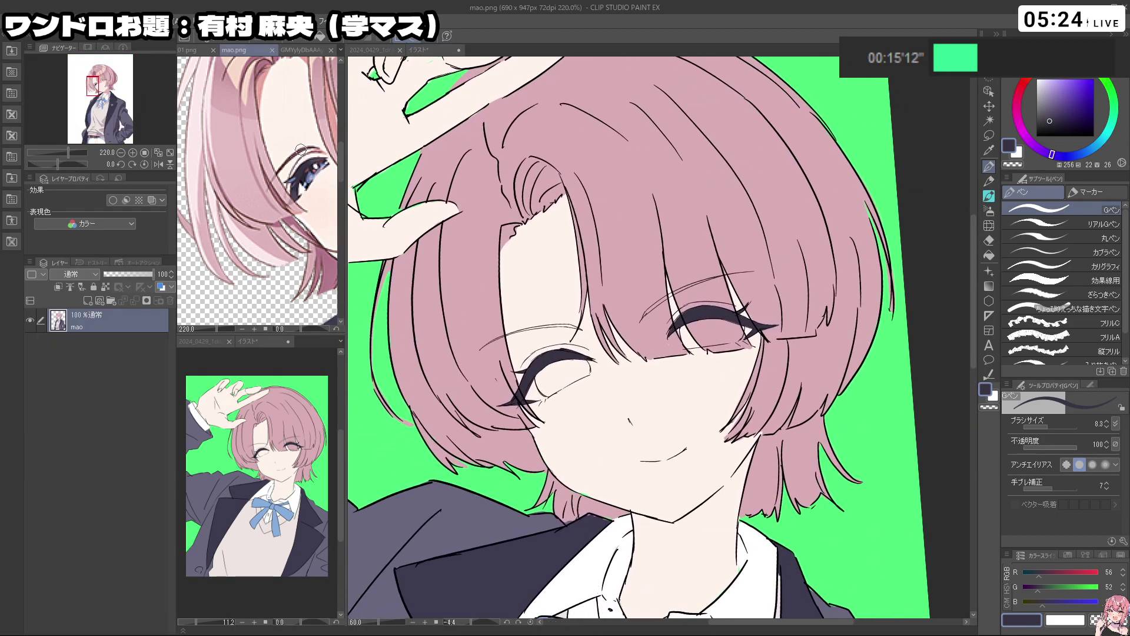
left_click(303, 147, "alt")
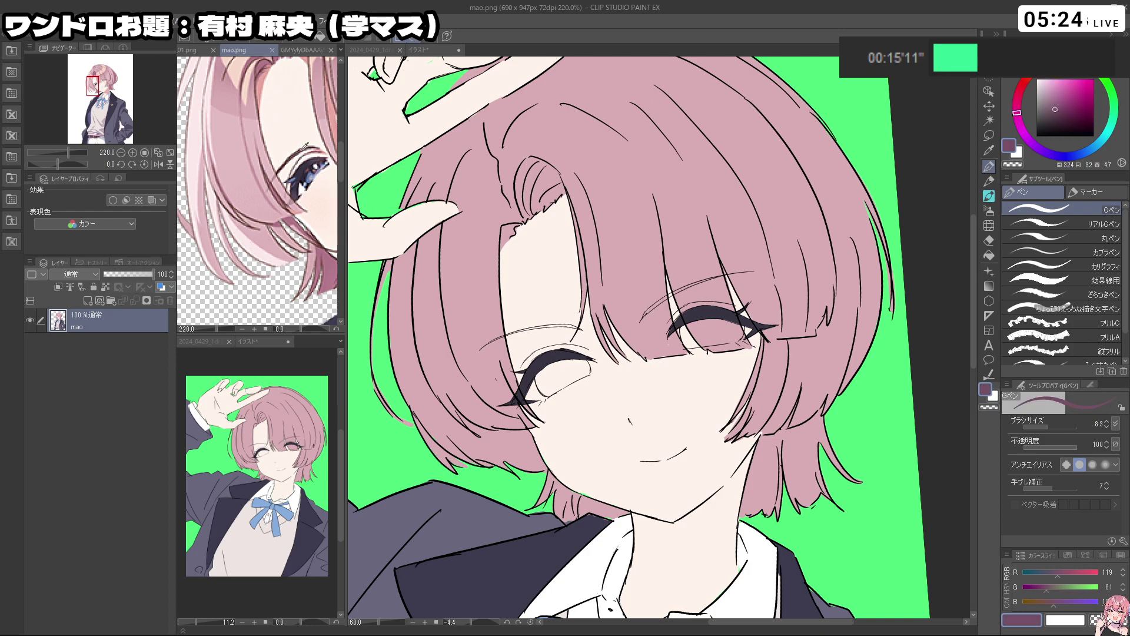
left_click(922, 412)
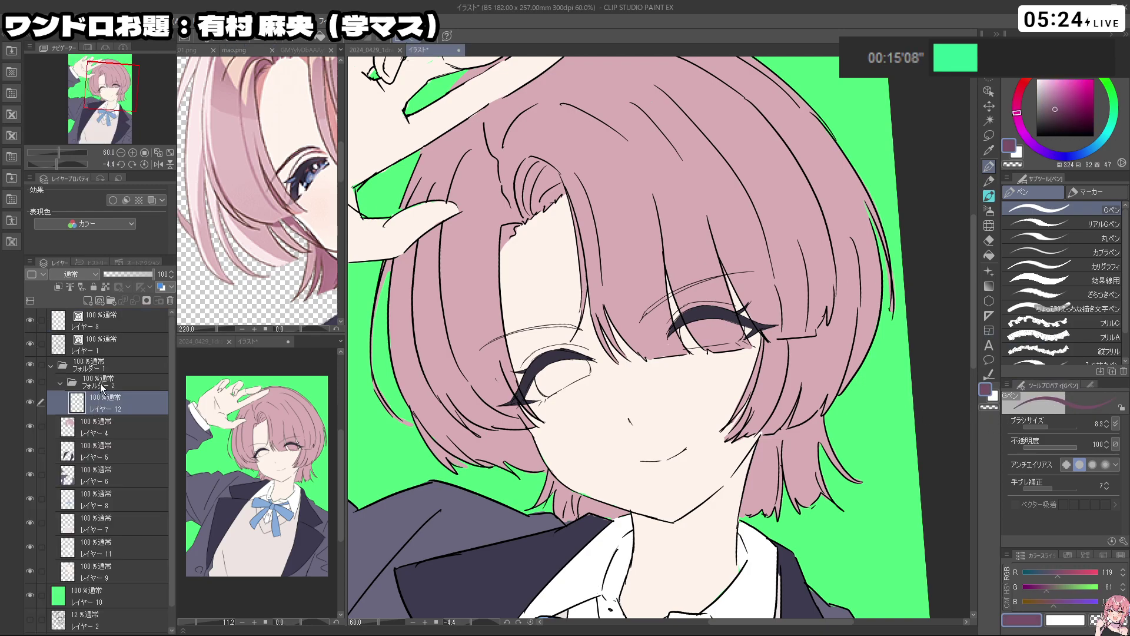
left_click(101, 383)
key("ctrl+shift+n")
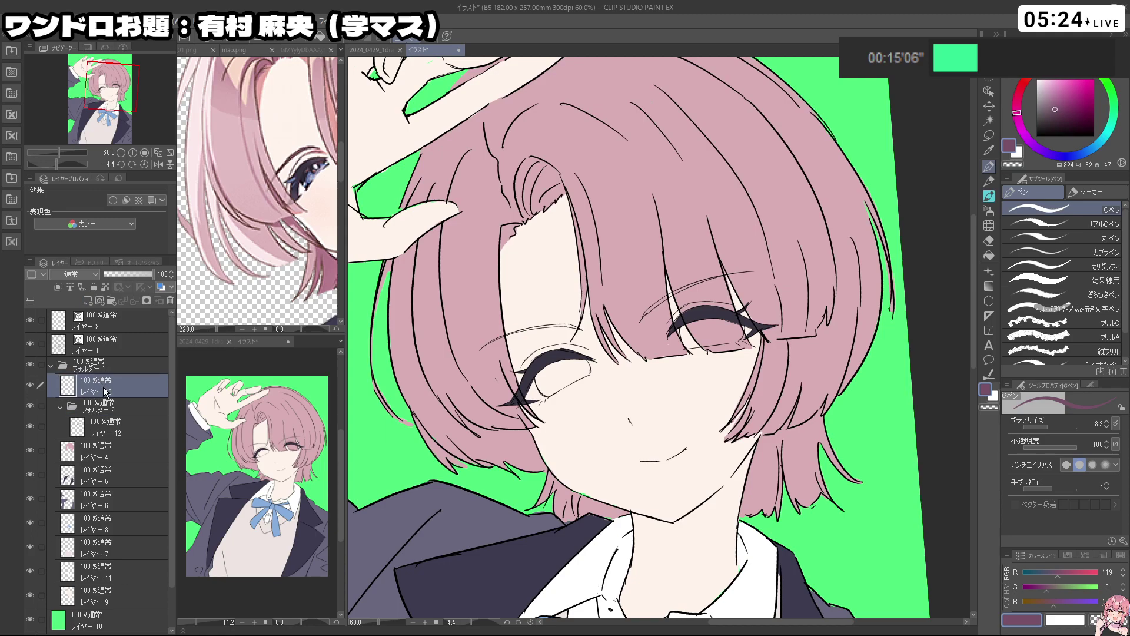
Paint both thin curved eyebrows in muted purple over their sketch lines on the new layer
key("shift+space")
left_click_drag(571, 353, 625, 420)
key("ctrl+space")
left_click_drag(626, 420, 666, 419)
left_click_drag(614, 398, 603, 409)
key("ctrl+z")
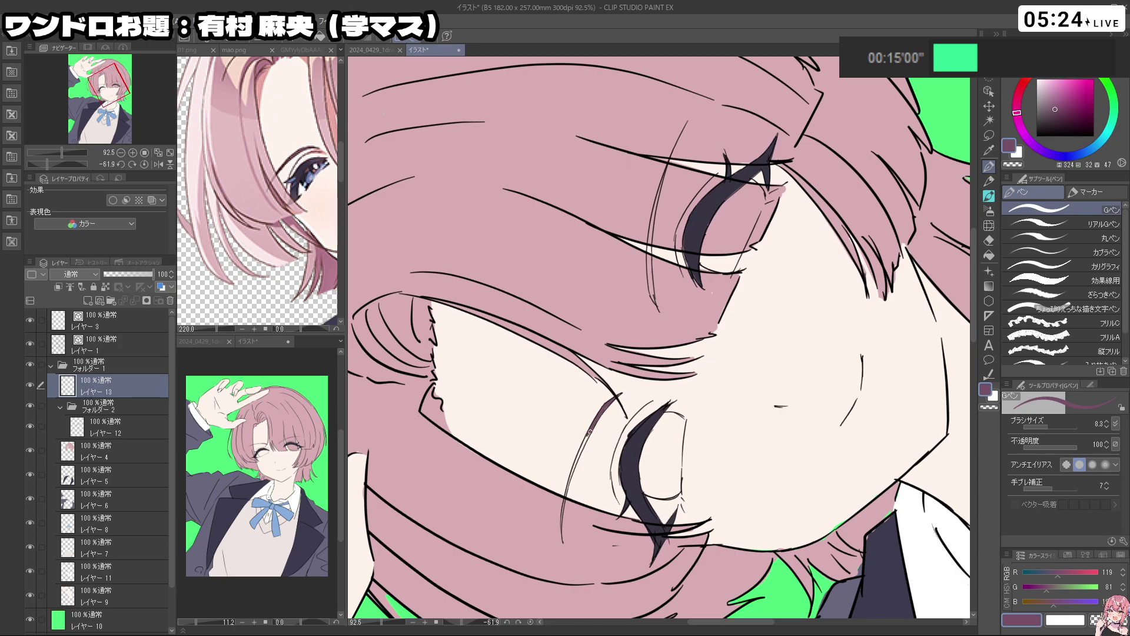
left_click_drag(616, 398, 571, 472)
left_click_drag(666, 167, 647, 233)
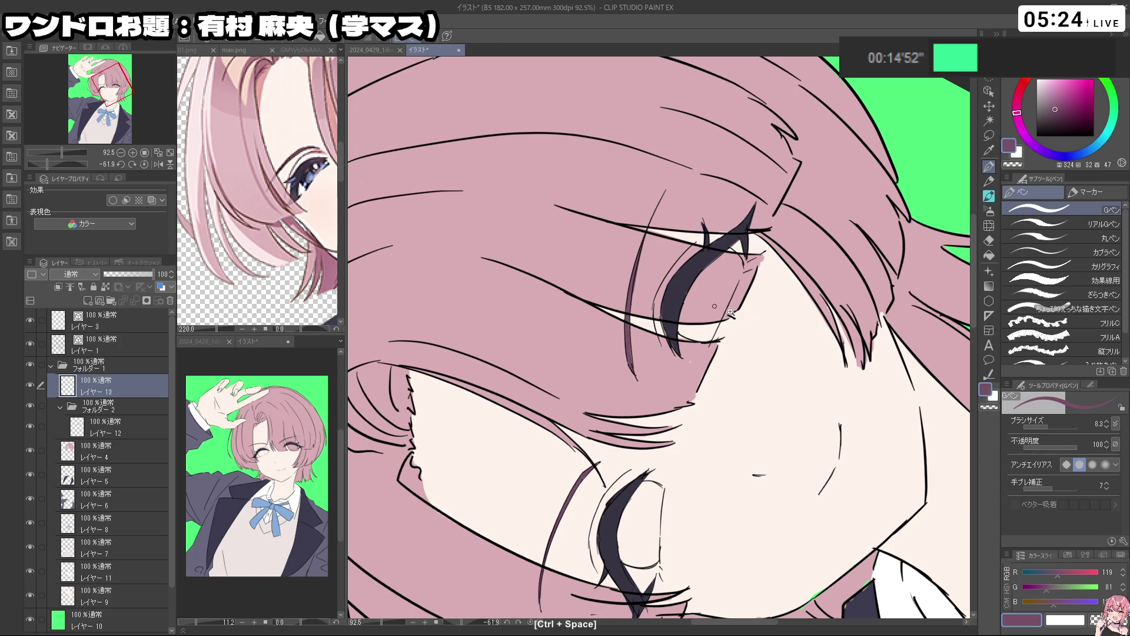
left_click_drag(706, 353, 588, 359)
left_click_drag(706, 442, 671, 354)
left_click_drag(854, 427, 632, 582)
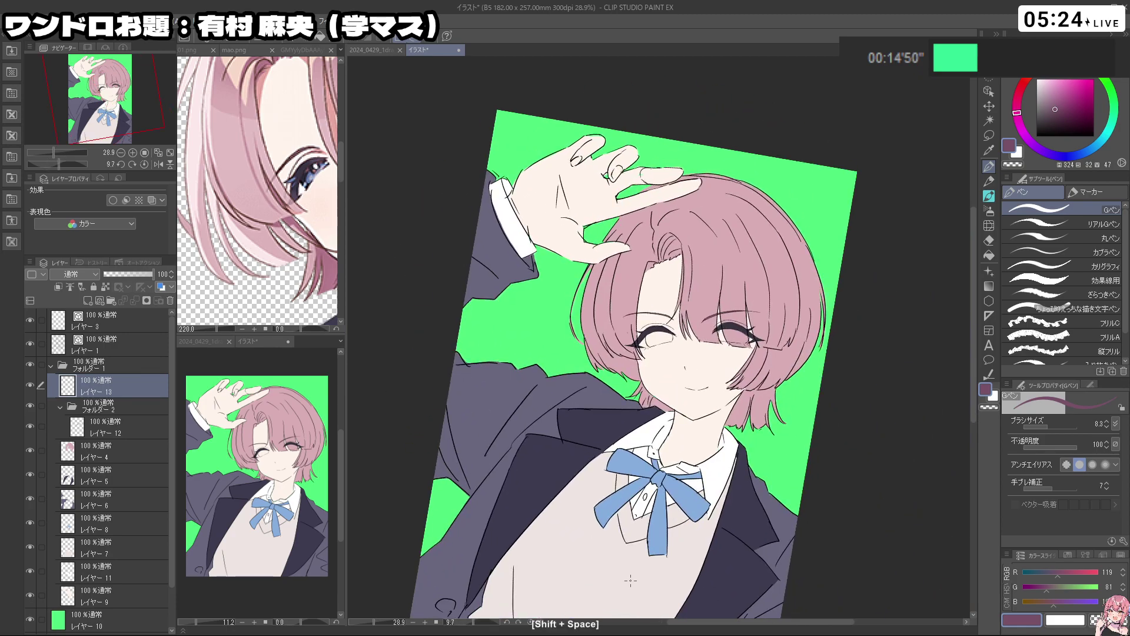
Sample the very dark navy of the iris from the reference image and return to the illustration
left_click(316, 181)
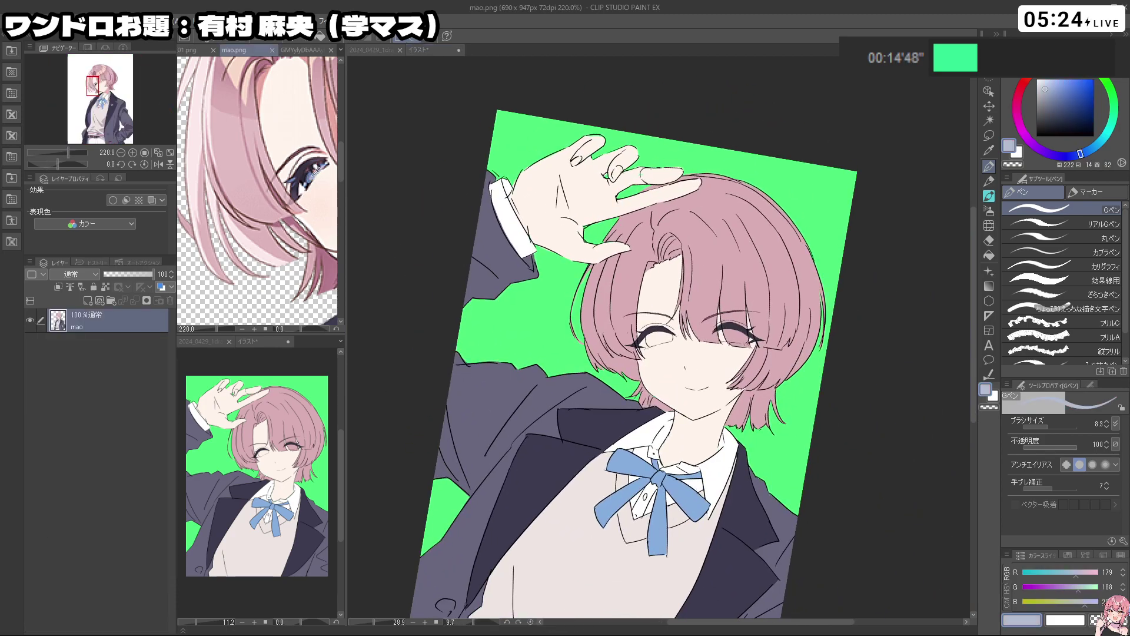
left_click(314, 175, "alt")
left_click(311, 174, "alt")
left_click(308, 174, "alt")
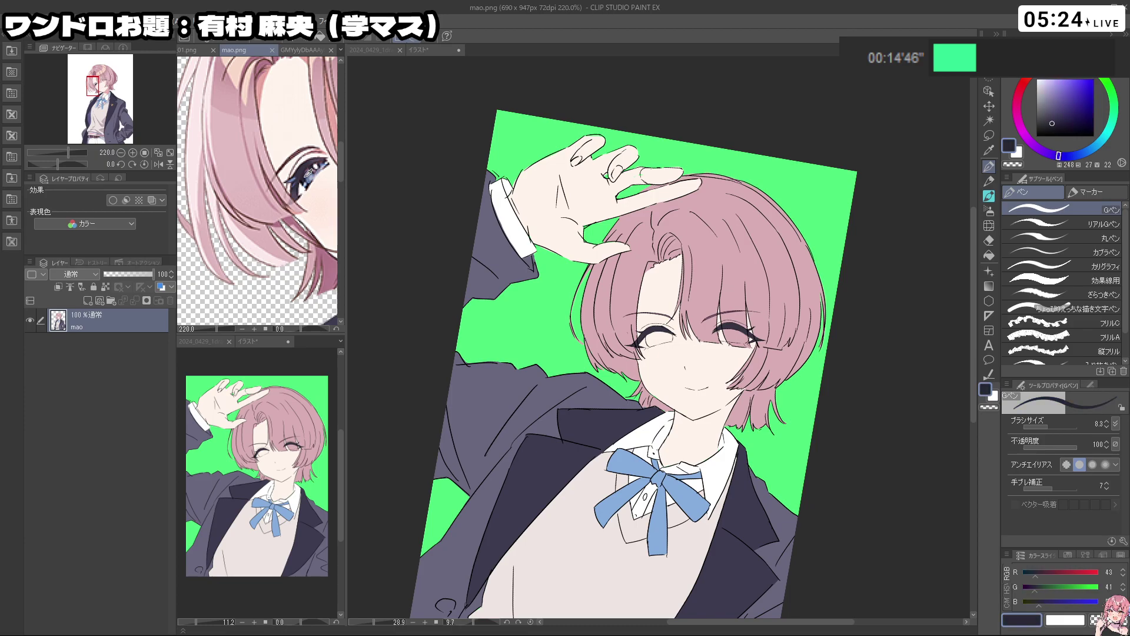
left_click(814, 451)
Add a new layer and place it inside the eye folder, directly below the lash layer
left_click(119, 423)
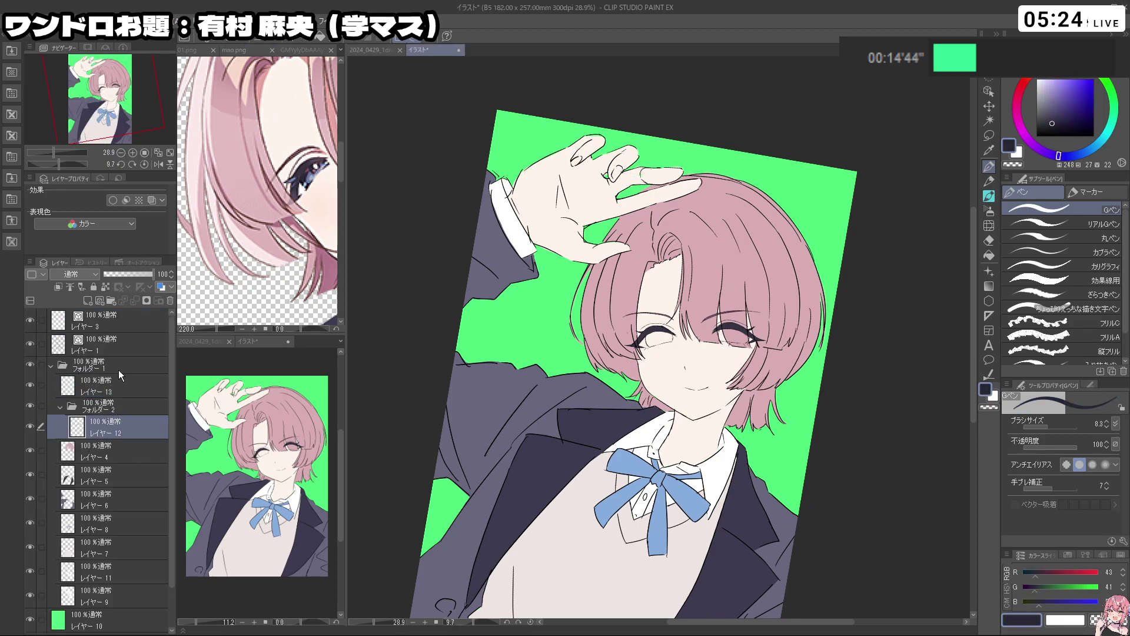
left_click(88, 301)
left_click(119, 453)
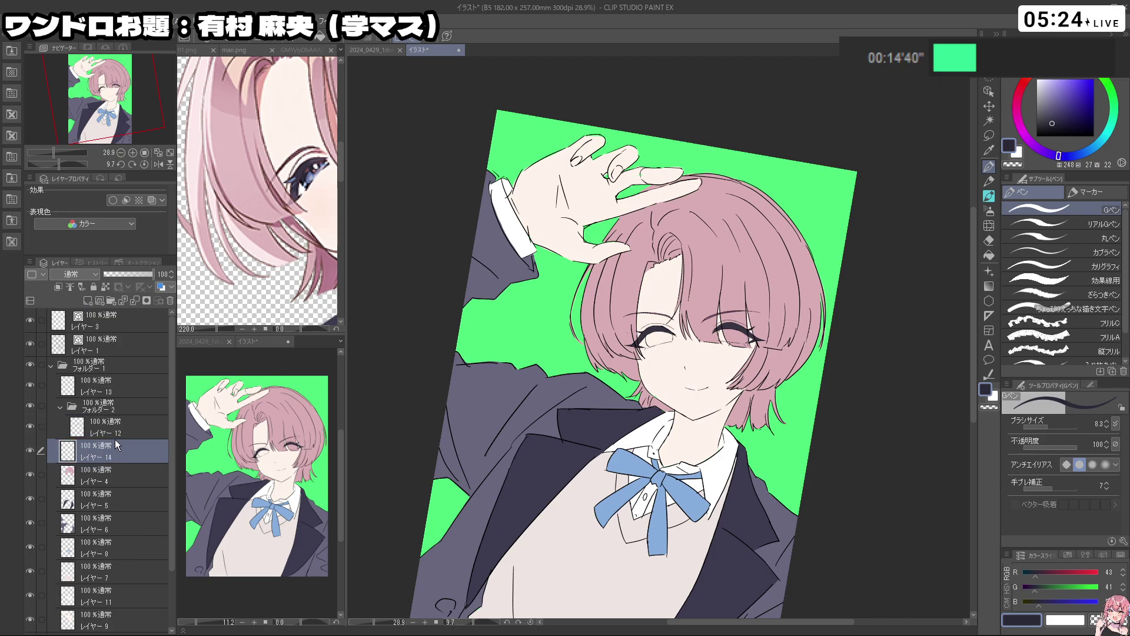
left_click_drag(116, 441, 116, 435)
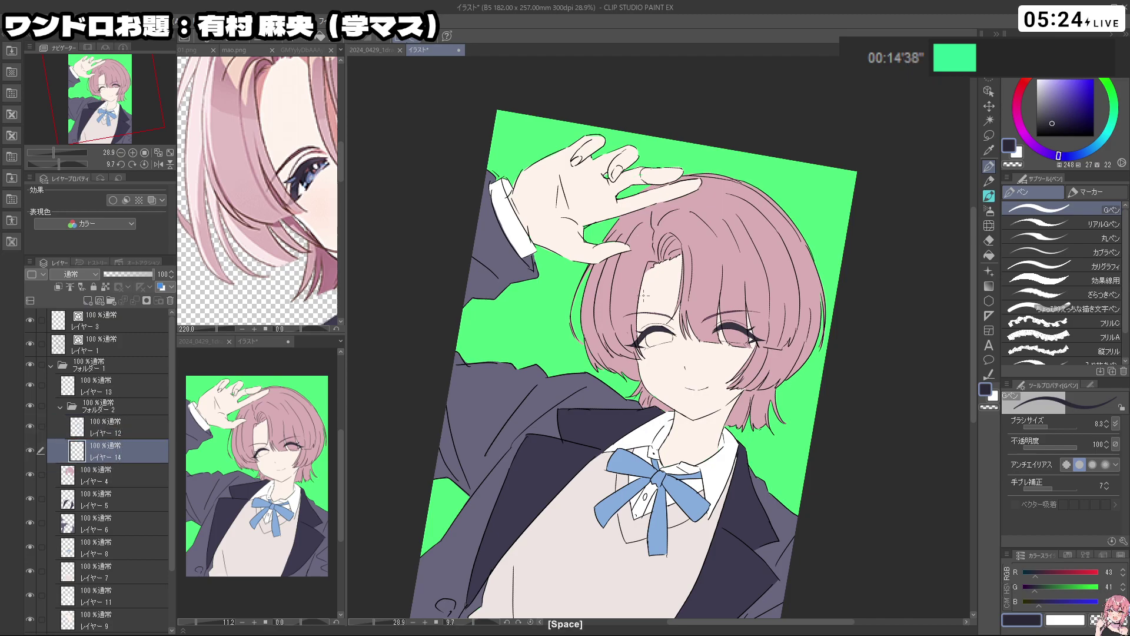
With the brush at size 15.7, outline and block in the dark navy iris of the eye clear of the fringe
left_click_drag(656, 331, 724, 332)
mouse_move(644, 346)
left_mouse_down()
mouse_move(659, 349)
mouse_move(652, 357)
left_mouse_up()
left_click_drag(635, 336, 648, 380)
left_click_drag(643, 424, 743, 322)
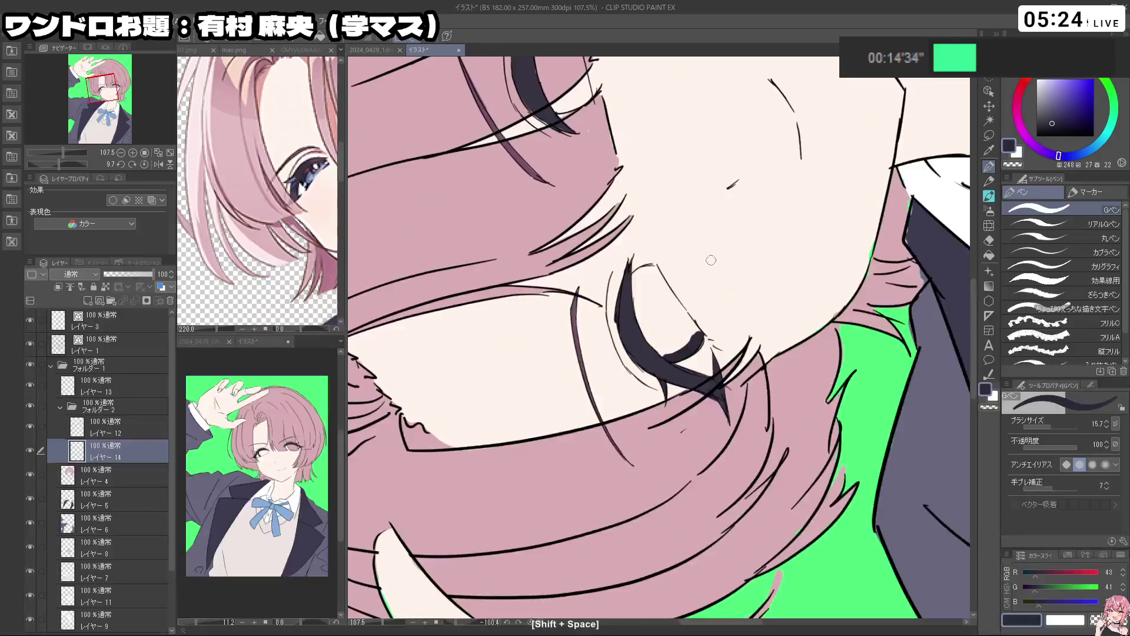
left_click_drag(637, 308, 664, 355)
left_click_drag(646, 315, 665, 350)
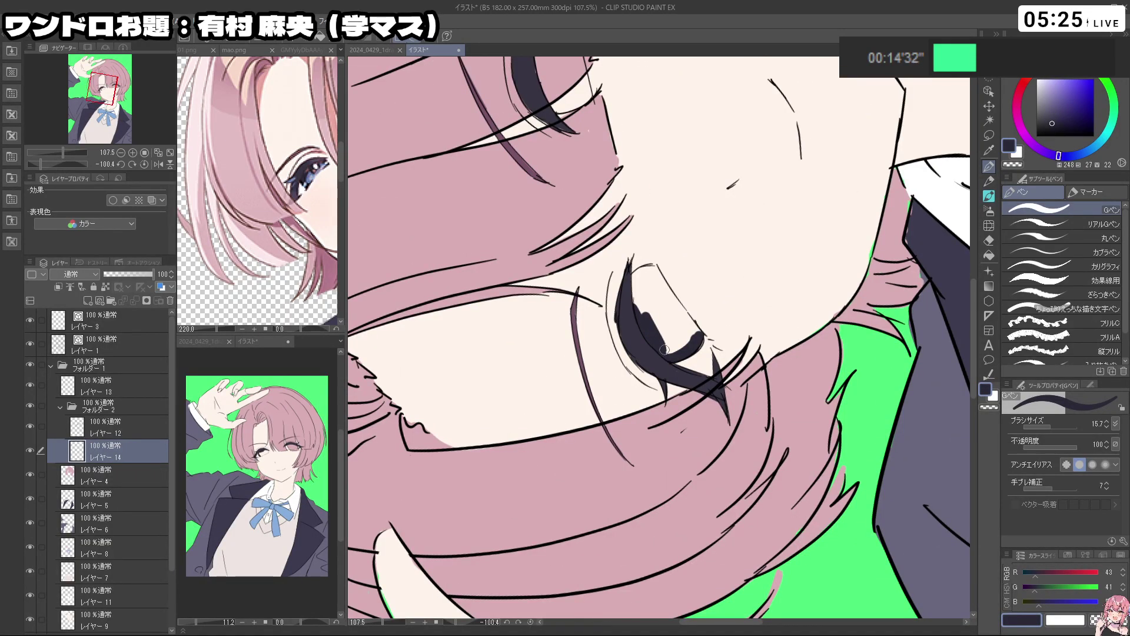
mouse_move(646, 301)
left_mouse_down()
mouse_move(641, 275)
mouse_move(700, 336)
mouse_move(665, 330)
mouse_move(645, 297)
mouse_move(649, 317)
left_mouse_up()
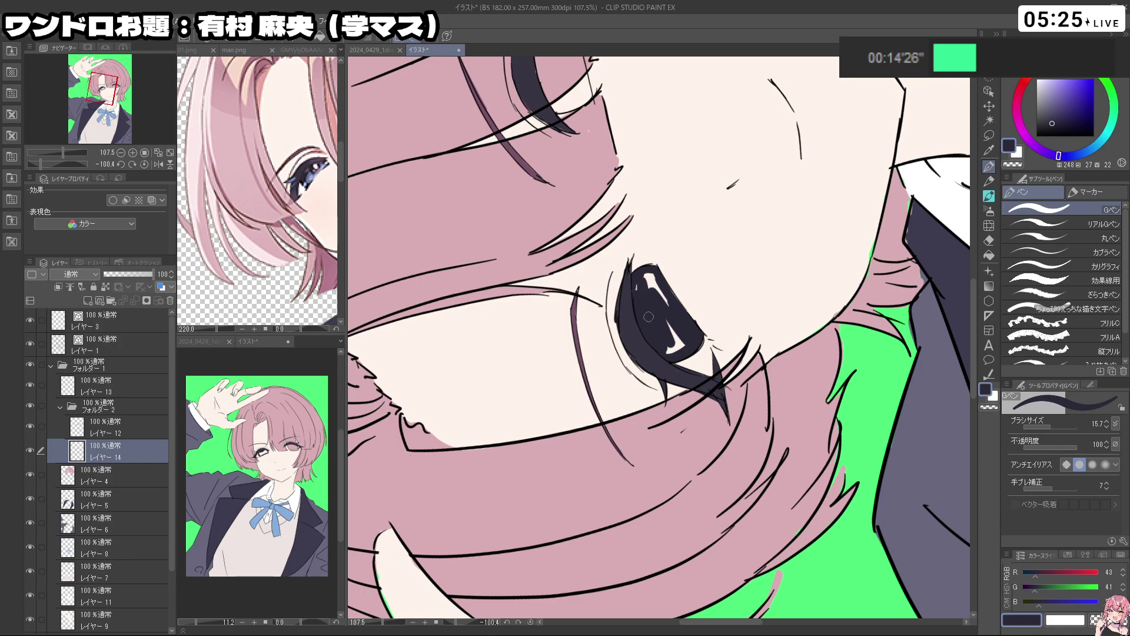
Finish filling that iris and paint the matching dark navy iris in the eye beneath the fringe
mouse_move(646, 273)
left_mouse_down()
mouse_move(665, 306)
mouse_move(670, 354)
mouse_move(612, 348)
mouse_move(721, 368)
mouse_move(727, 351)
left_mouse_up()
mouse_move(641, 442)
left_mouse_down()
mouse_move(668, 438)
mouse_move(660, 474)
mouse_move(697, 510)
mouse_move(660, 429)
mouse_move(691, 423)
mouse_move(671, 459)
mouse_move(683, 497)
mouse_move(689, 431)
mouse_move(701, 500)
left_mouse_up()
key("ctrl+space")
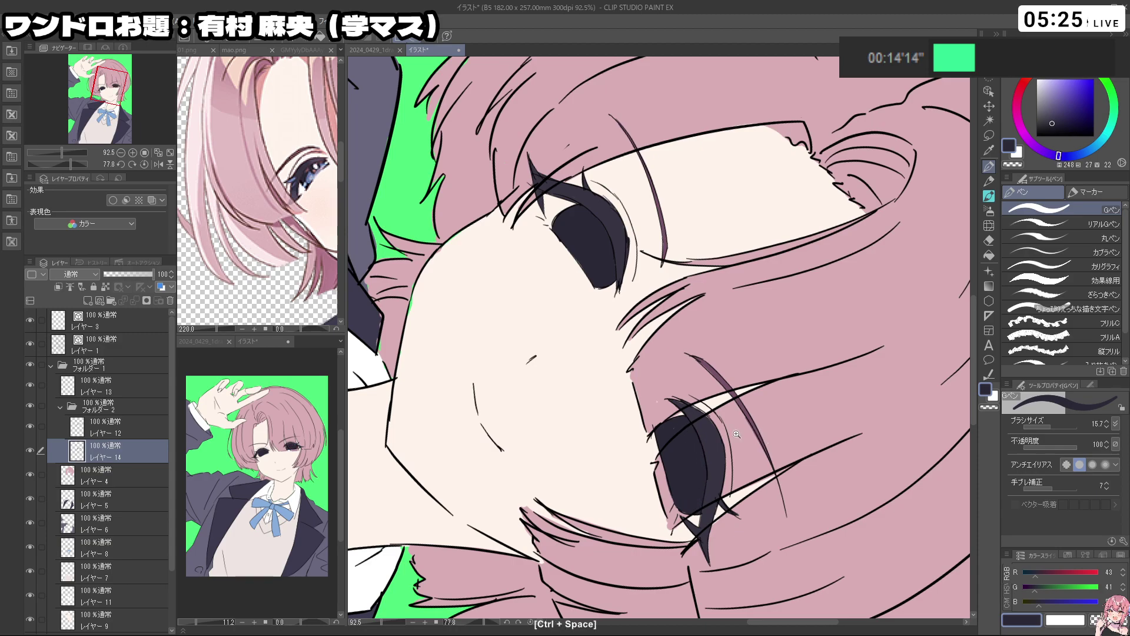
left_click_drag(704, 410, 723, 427)
key("shift+space")
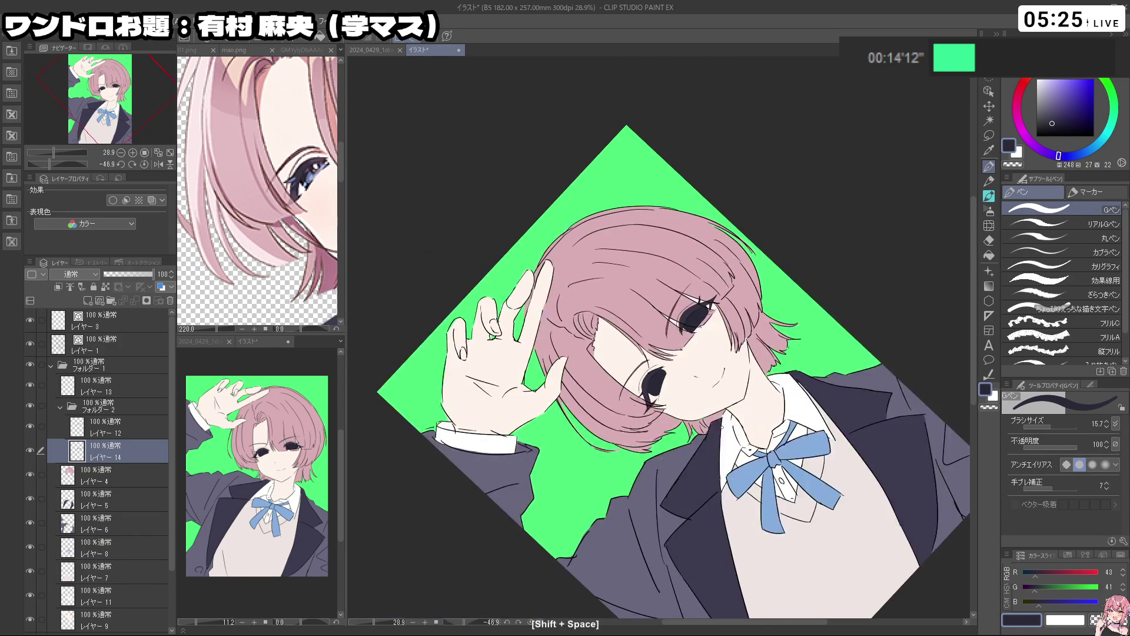
Add a layer below the iris layer and paint the white of the eye clear of the fringe on both sides of its iris
left_click(88, 301)
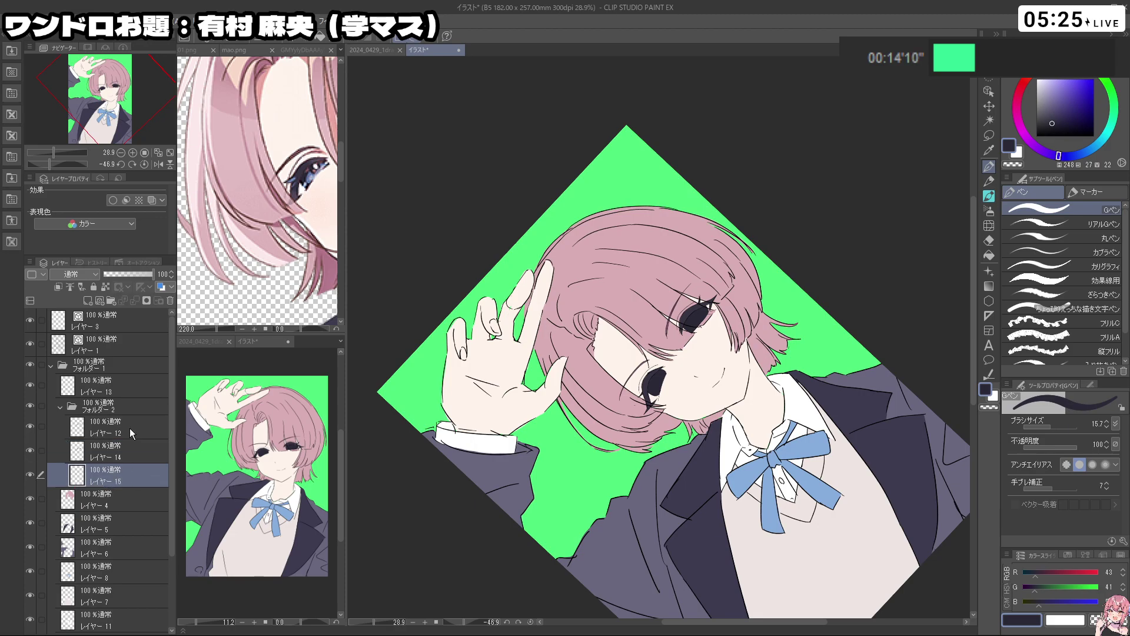
left_click(1038, 79)
key("ctrl+space")
left_click_drag(656, 383, 771, 383)
key("ctrl+alt")
mouse_move(645, 425)
left_mouse_down()
mouse_move(653, 434)
mouse_move(688, 389)
mouse_move(702, 422)
left_mouse_up()
key("shift+space")
key("ctrl+space")
key("ctrl+alt")
key("space")
mouse_move(685, 359)
left_mouse_down()
mouse_move(687, 404)
mouse_move(633, 356)
mouse_move(627, 312)
mouse_move(664, 280)
mouse_move(674, 292)
left_mouse_up()
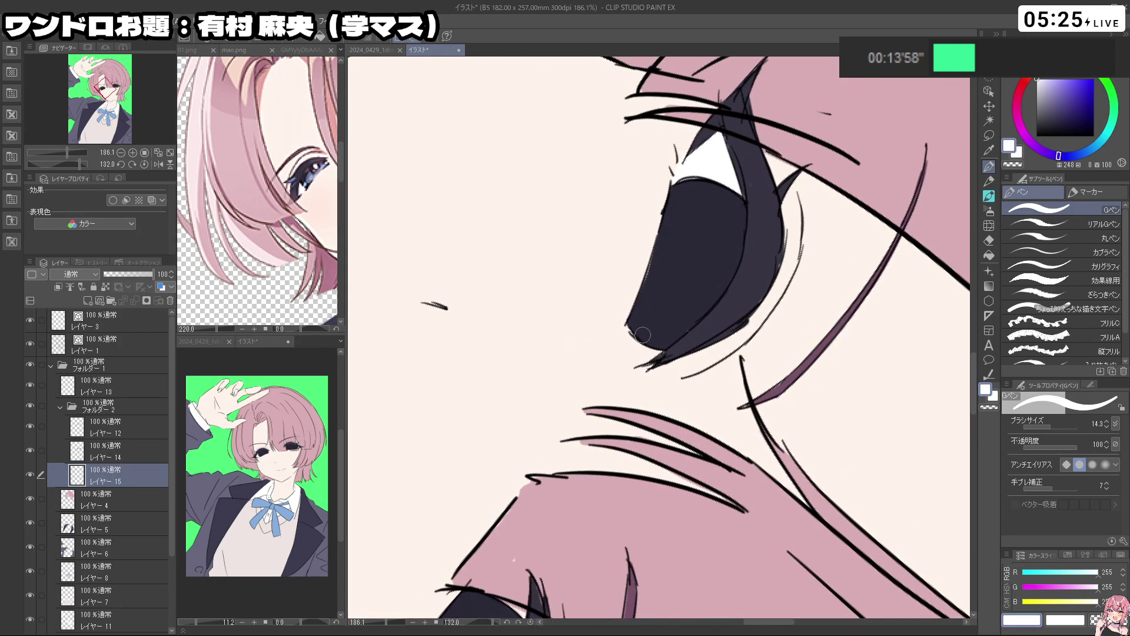
mouse_move(641, 325)
left_mouse_down()
mouse_move(647, 349)
mouse_move(669, 350)
left_mouse_up()
key("ctrl+z")
Paint the white on the inner side of the iris in the eye beneath the fringe
left_click_drag(721, 320, 613, 300)
mouse_move(655, 348)
left_mouse_down()
mouse_move(673, 360)
mouse_move(663, 331)
left_mouse_up()
key("ctrl+z")
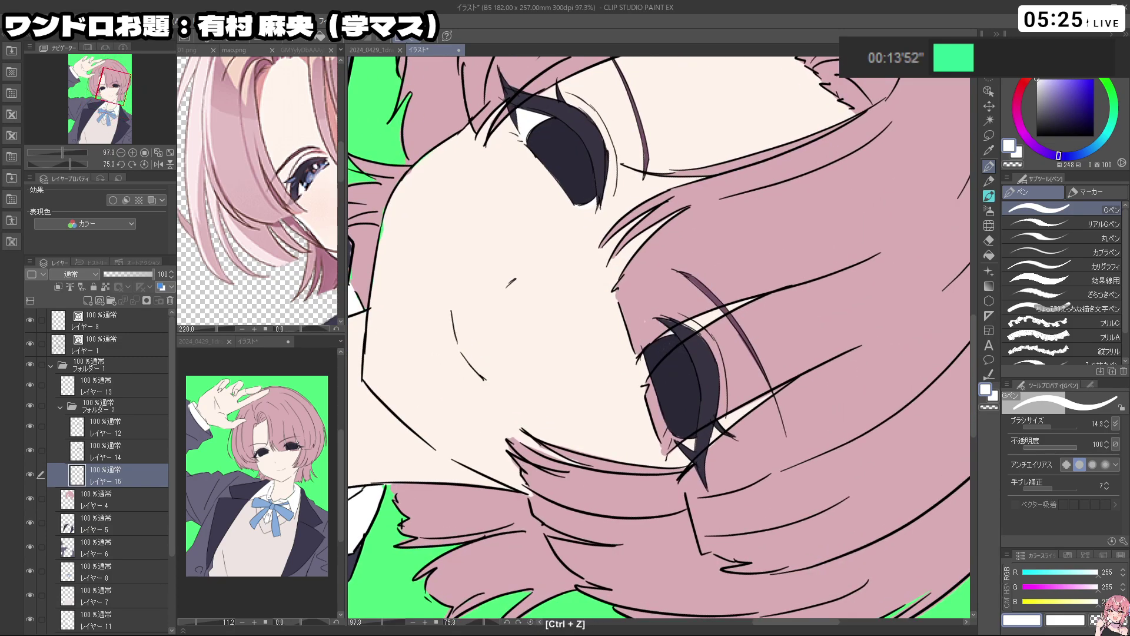
mouse_move(670, 324)
left_mouse_down()
mouse_move(645, 347)
mouse_move(647, 335)
mouse_move(672, 331)
mouse_move(642, 344)
mouse_move(642, 359)
mouse_move(637, 334)
mouse_move(668, 324)
mouse_move(638, 325)
mouse_move(673, 329)
left_mouse_up()
key("c")
key("ctrl+z")
key("c")
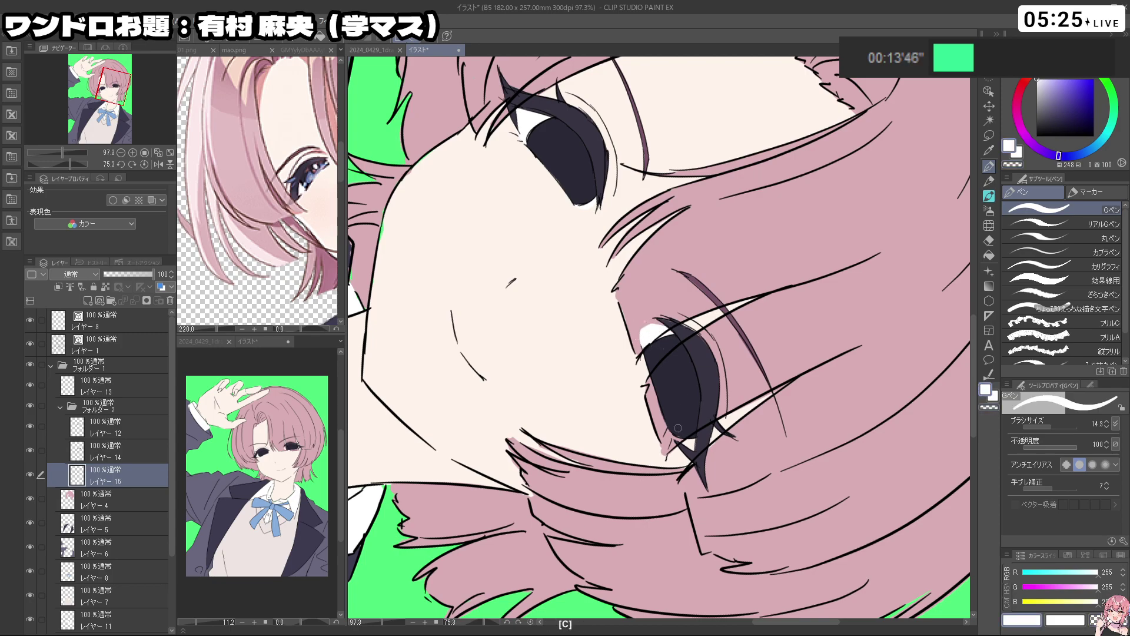
Paint the white at that eye's outer corner and erase the excess white around both corners
left_click_drag(679, 443, 639, 447)
mouse_move(657, 491)
left_mouse_down()
mouse_move(812, 373)
mouse_move(806, 298)
left_mouse_up()
mouse_move(721, 269)
left_mouse_down()
mouse_move(794, 271)
mouse_move(618, 228)
left_mouse_up()
key("c")
mouse_move(654, 269)
left_mouse_down()
mouse_move(644, 274)
mouse_move(675, 259)
left_mouse_up()
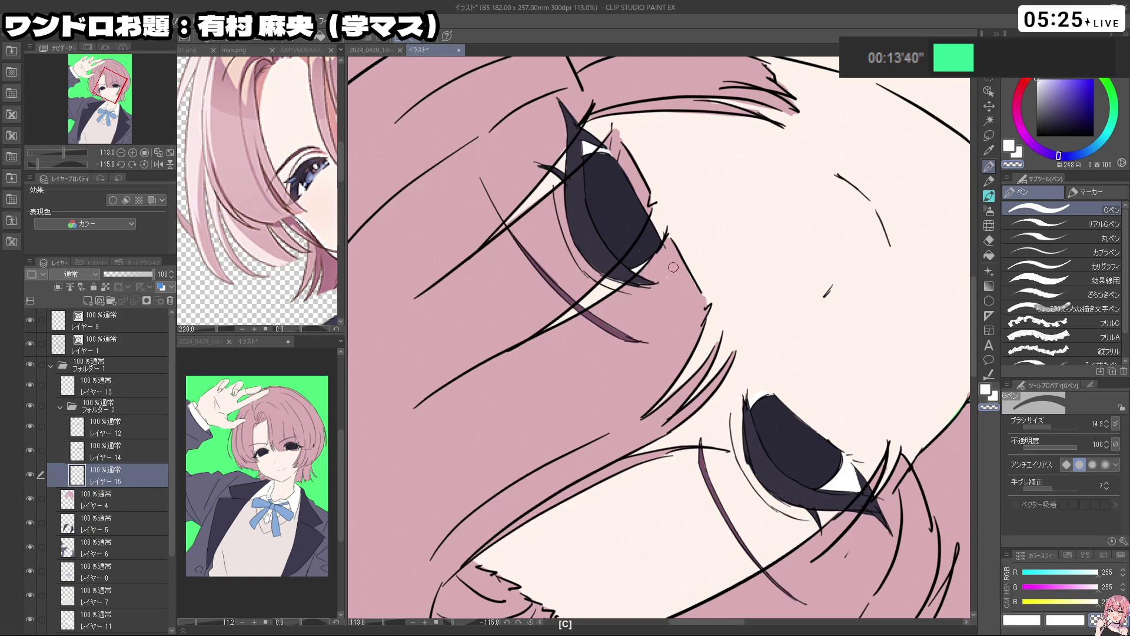
On the skin layer, sample the skin colour and fill the green gap along the cheek outline with the brush at size 28
left_click_drag(710, 376, 622, 409)
left_click_drag(564, 449, 816, 368)
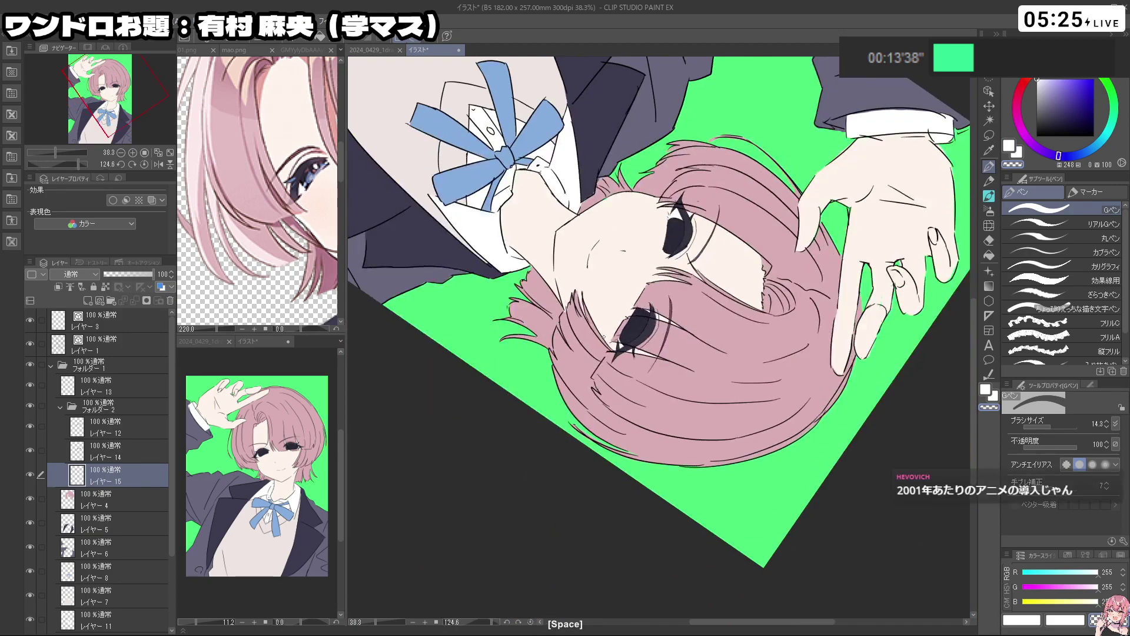
left_click_drag(580, 468, 644, 418)
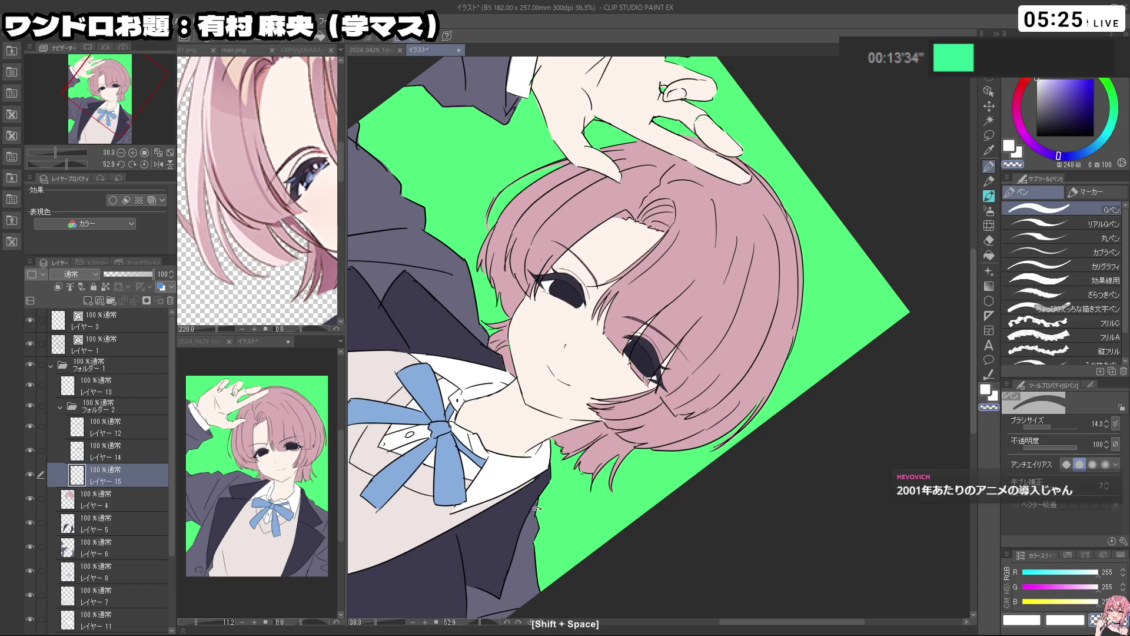
left_click_drag(537, 507, 552, 434)
left_click(103, 502)
scroll(504, 392, "up", 5)
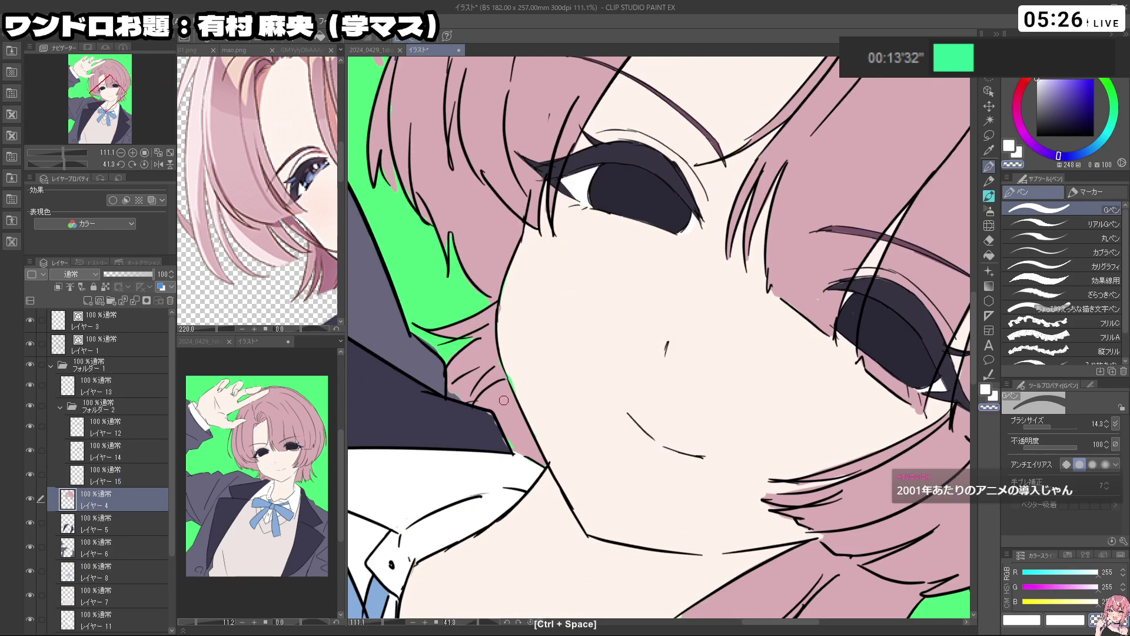
right_click(504, 393)
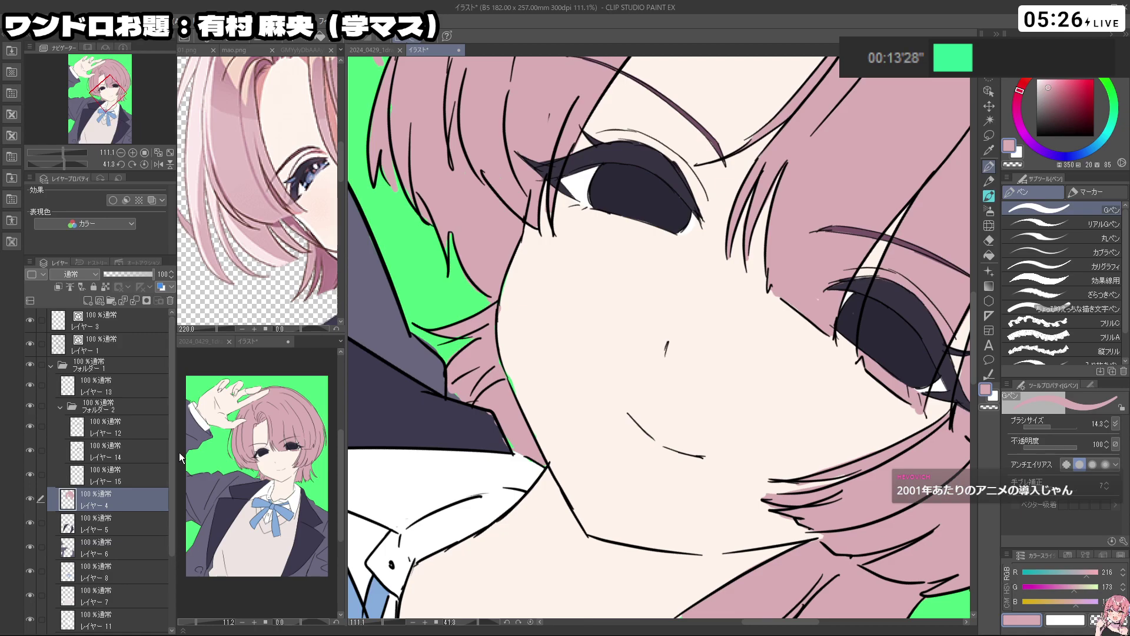
scroll(172, 468, "down", 3)
left_click(157, 549)
right_click(521, 373)
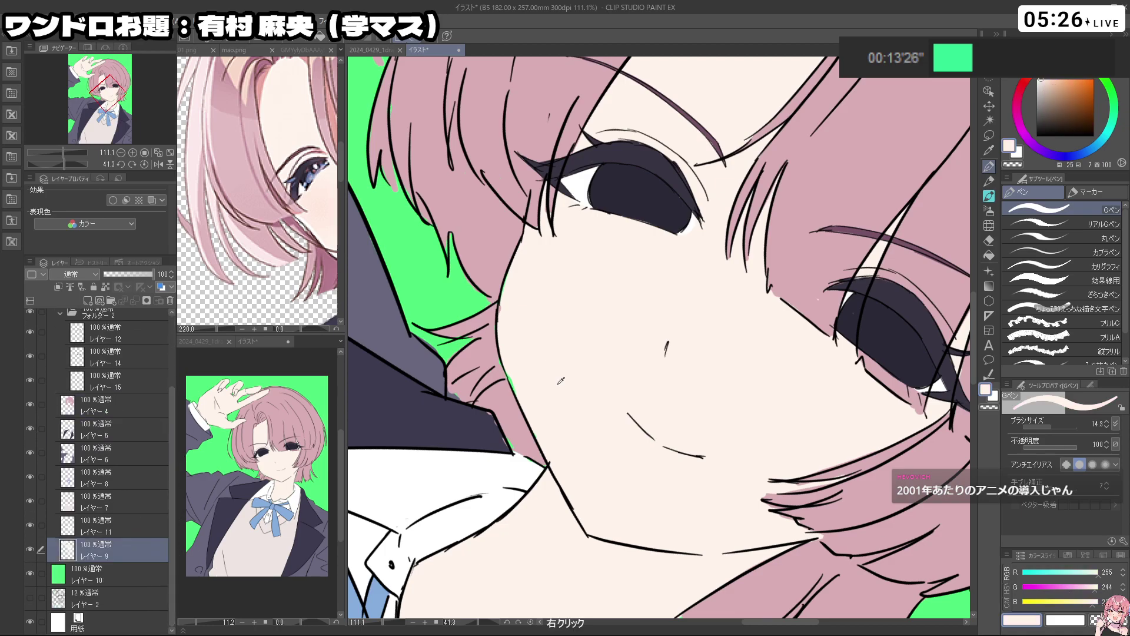
left_click_drag(518, 373, 518, 383)
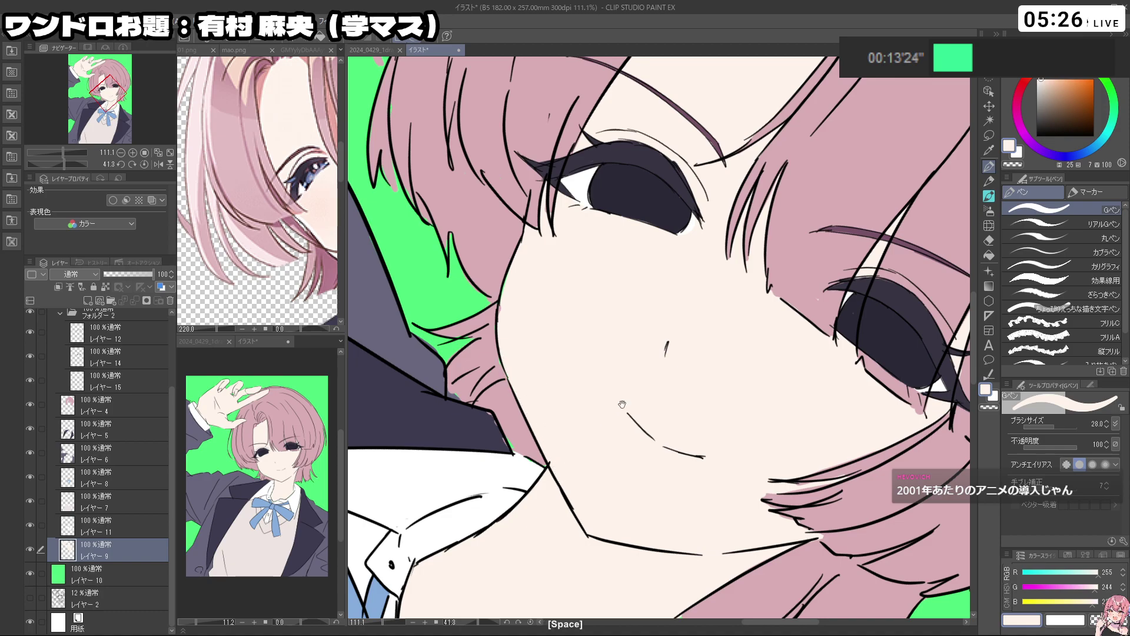
Add two layers above the hair layer, sample a lighter pink from the reference, and clip the lower new layer to the hair
left_click_drag(632, 393, 539, 393)
left_click_drag(635, 447, 640, 396)
left_click_drag(644, 440, 736, 409)
left_click_drag(736, 406, 677, 399)
left_click_drag(724, 376, 706, 320)
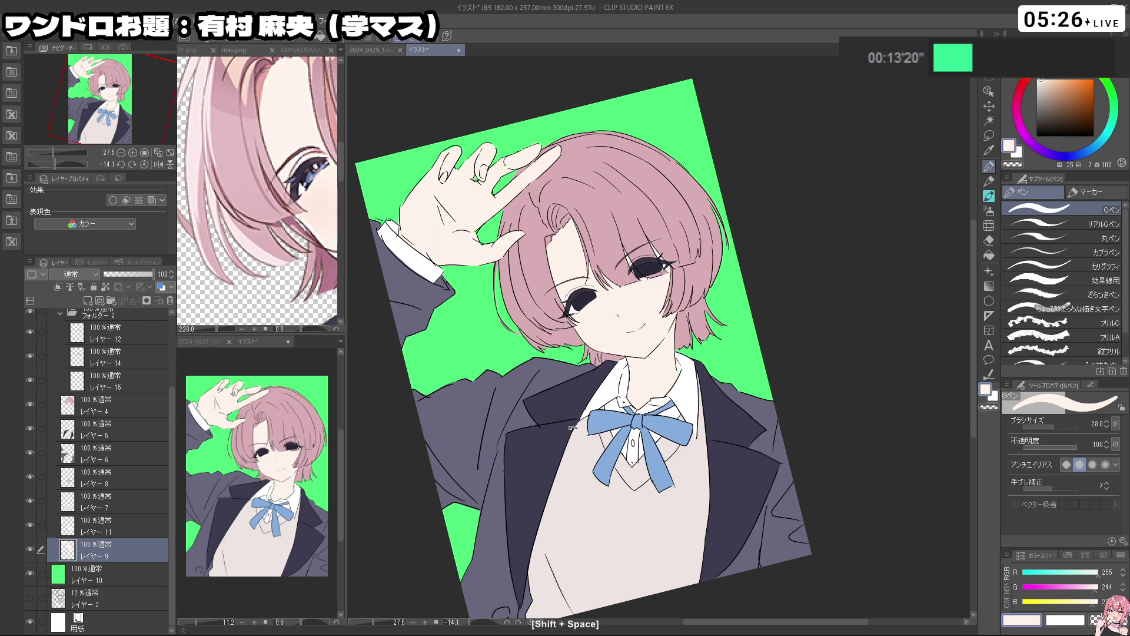
left_click_drag(588, 428, 578, 420)
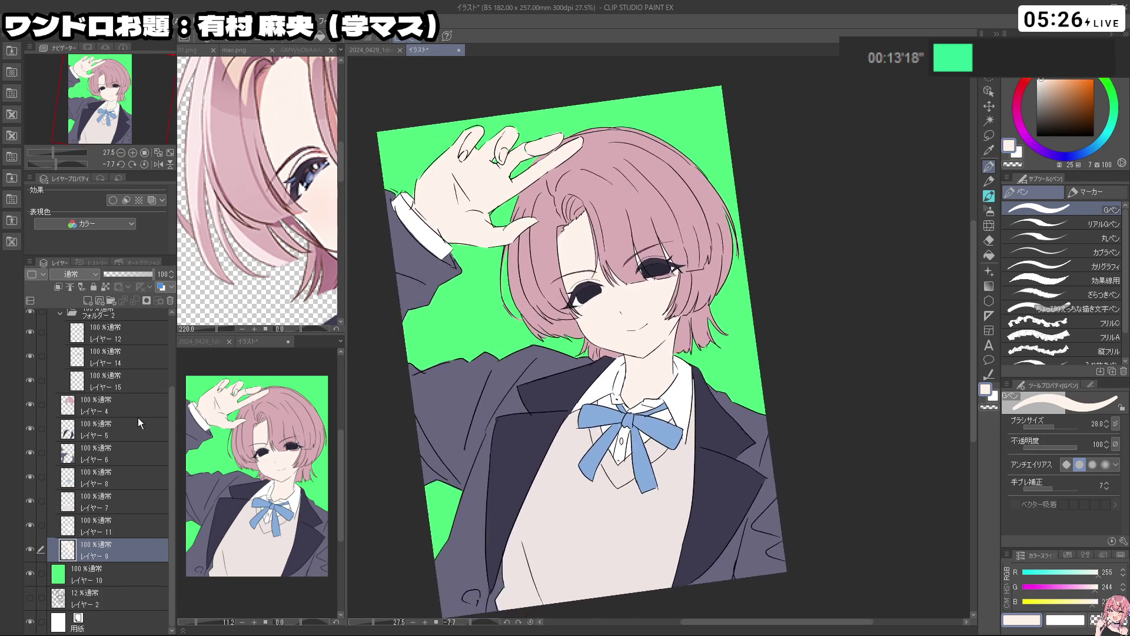
left_click(126, 408)
left_click(88, 300)
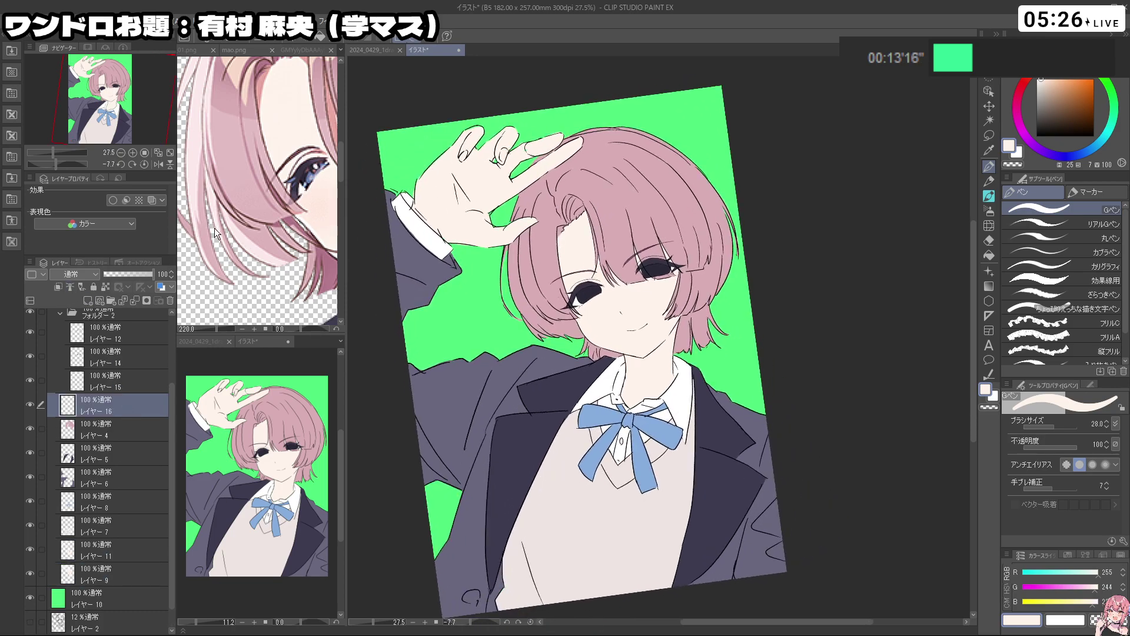
left_click(238, 222, "alt")
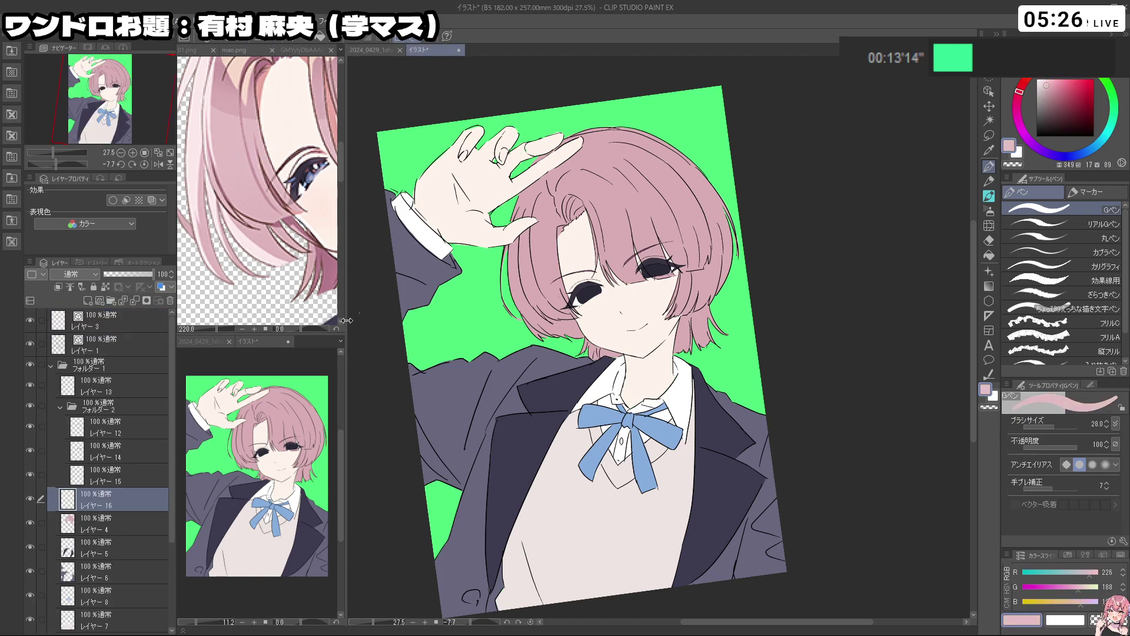
left_click(88, 301)
left_click(58, 288)
left_click_drag(111, 501, 118, 524)
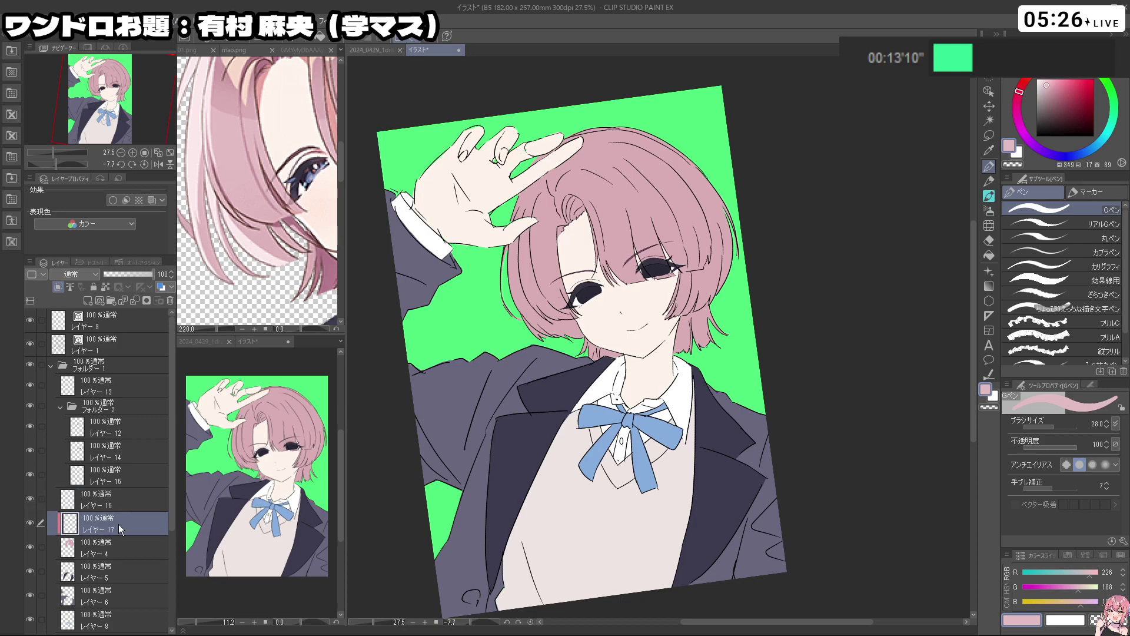
With the brush at size 289, paint the lower part of the hair in the lighter pink, following the reference
left_click(303, 286)
left_click_drag(298, 283, 247, 279)
left_click_drag(289, 279, 243, 275)
left_click(582, 293)
left_click_drag(568, 295, 587, 301)
key("ctrl+z")
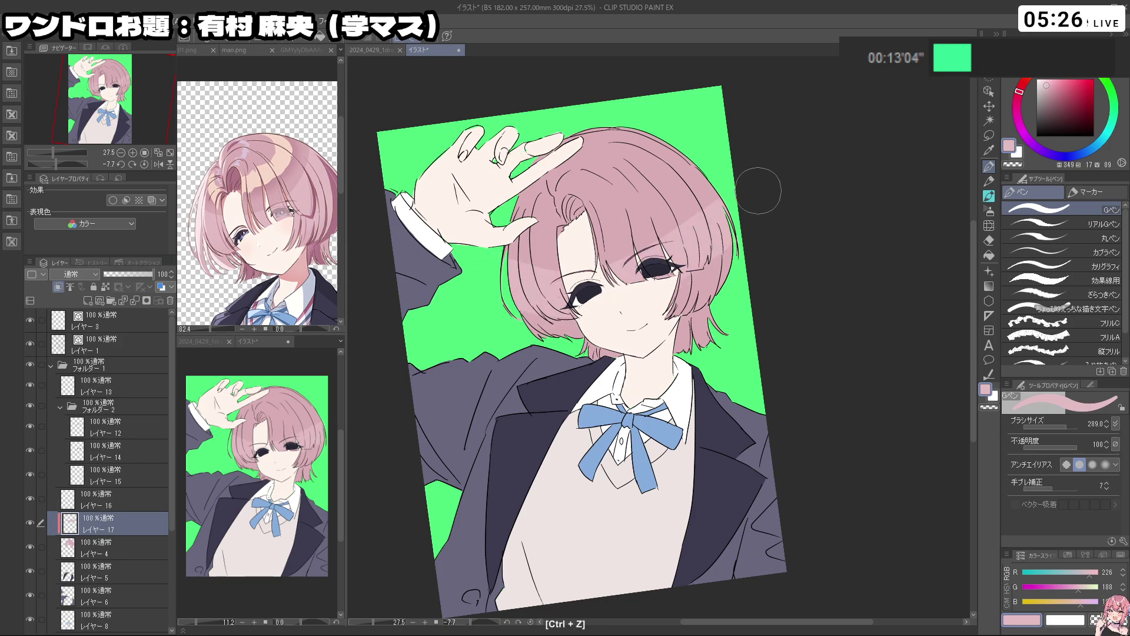
mouse_move(728, 186)
left_mouse_down()
mouse_move(511, 281)
mouse_move(754, 180)
left_mouse_up()
key("ctrl+z")
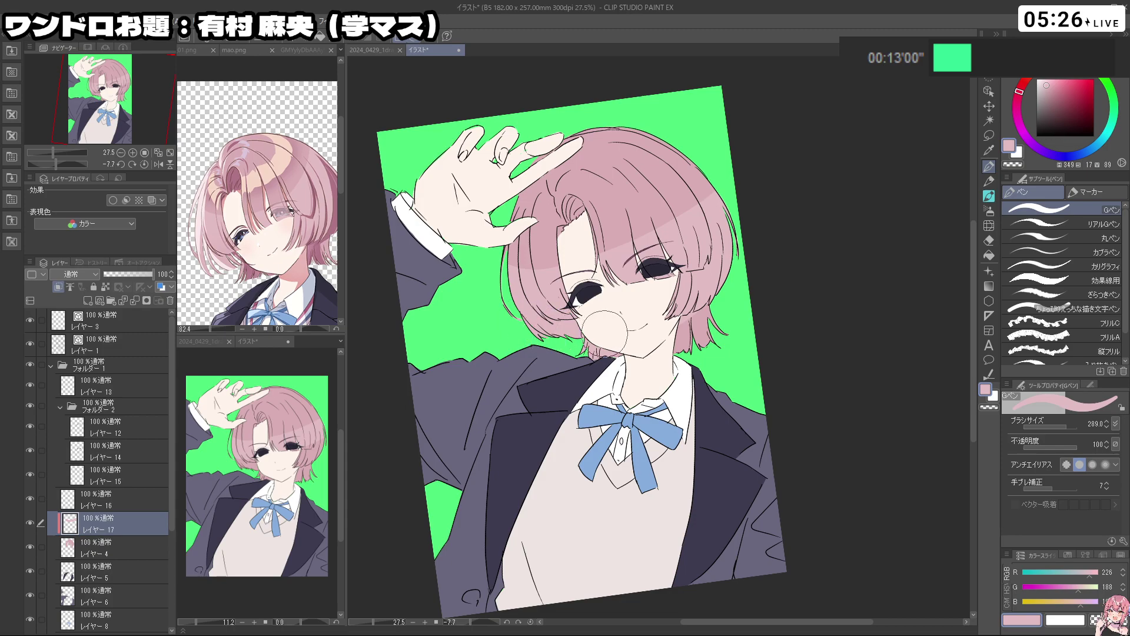
key("ctrl+z")
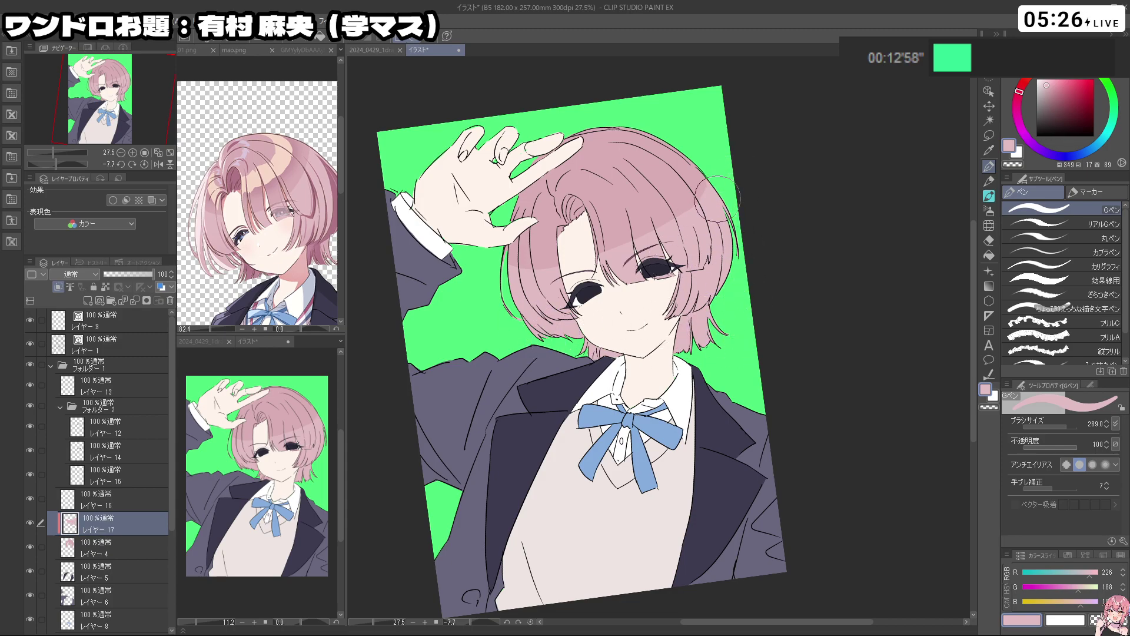
left_click_drag(554, 304, 562, 315)
Clip the upper new layer to the hair and set its blending mode to Multiply
left_click(97, 506)
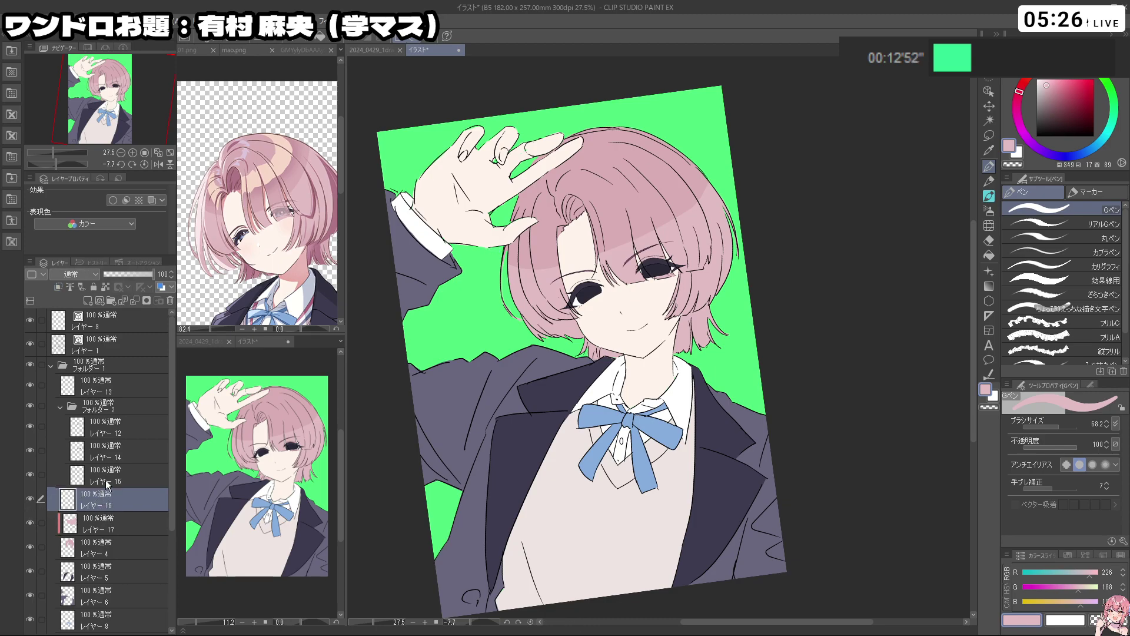
key("ctrl+z")
left_click(59, 288)
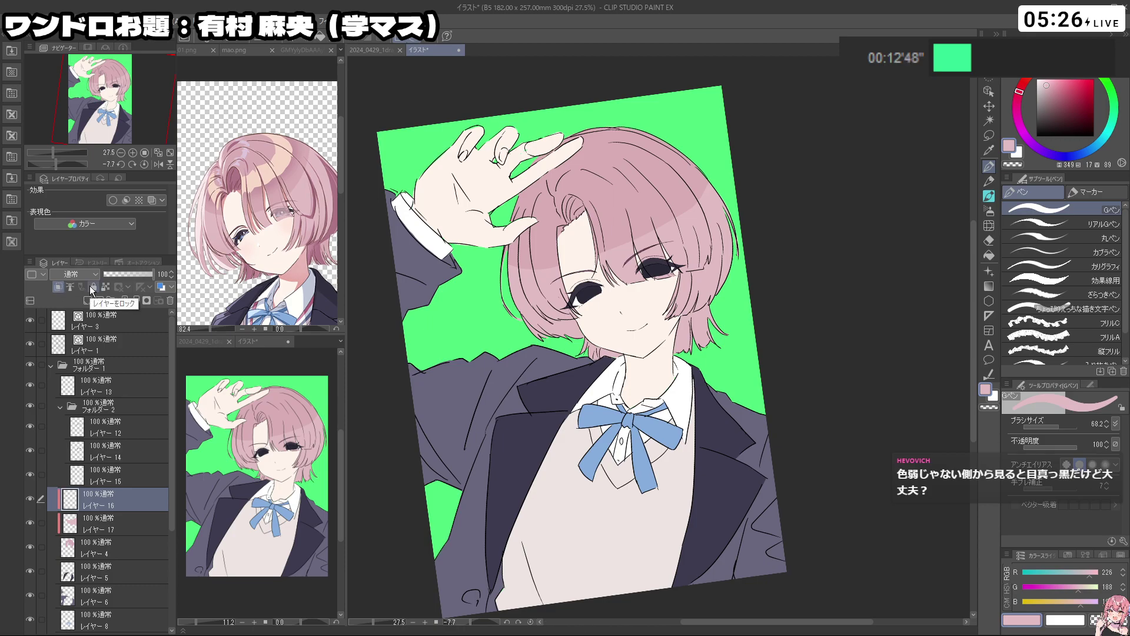
scroll(606, 300, "up", 3)
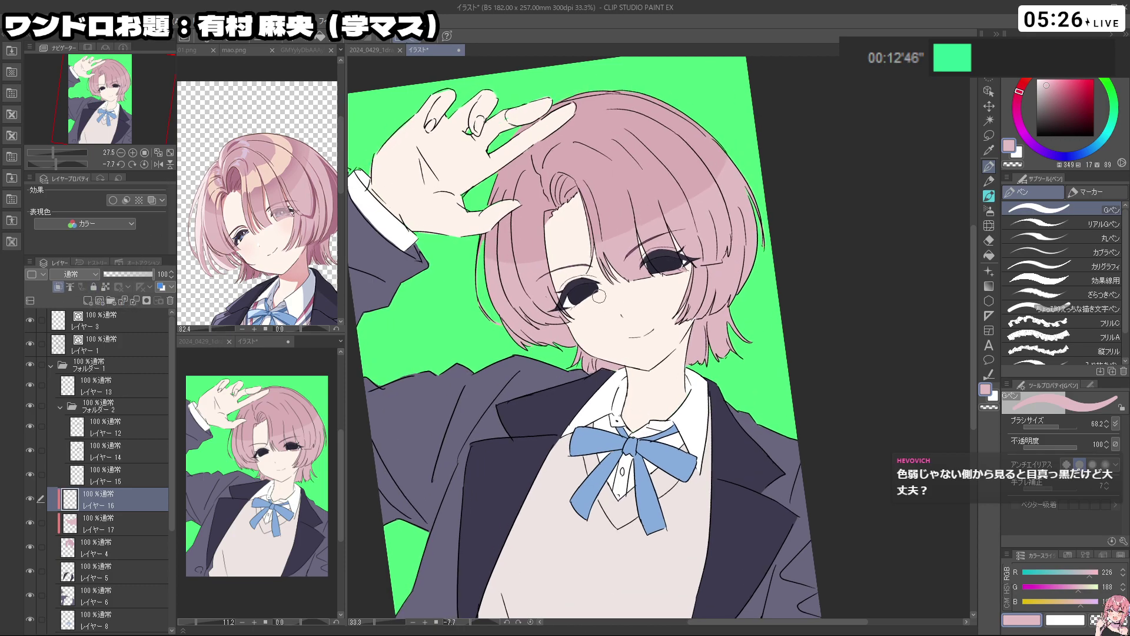
left_click(581, 287, "alt")
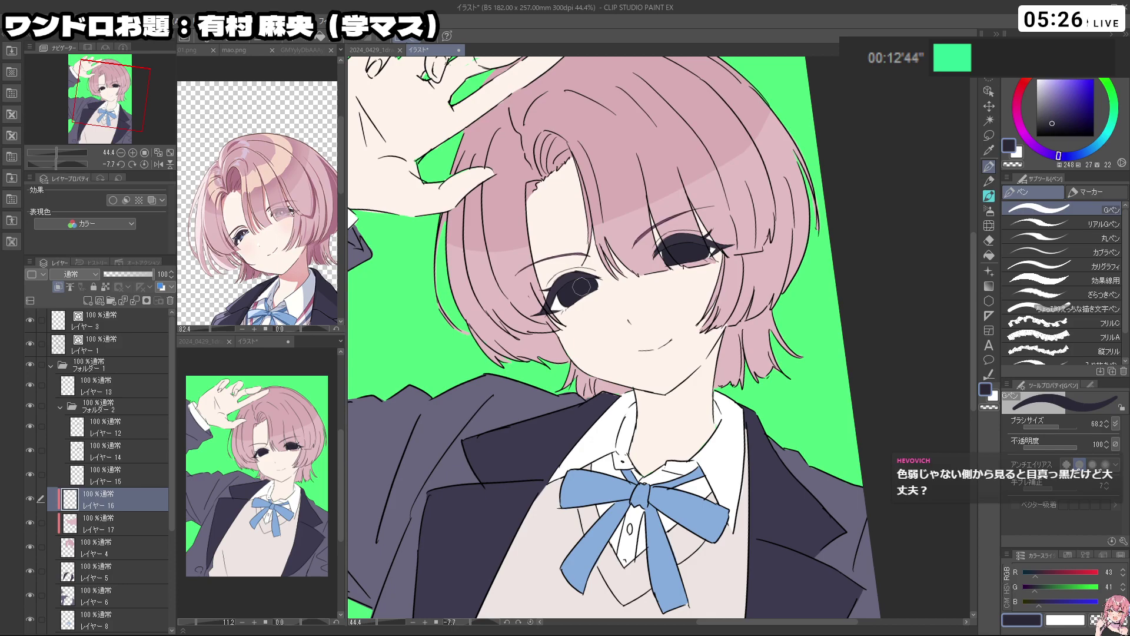
scroll(581, 286, "up", 2)
scroll(806, 242, "down", 2)
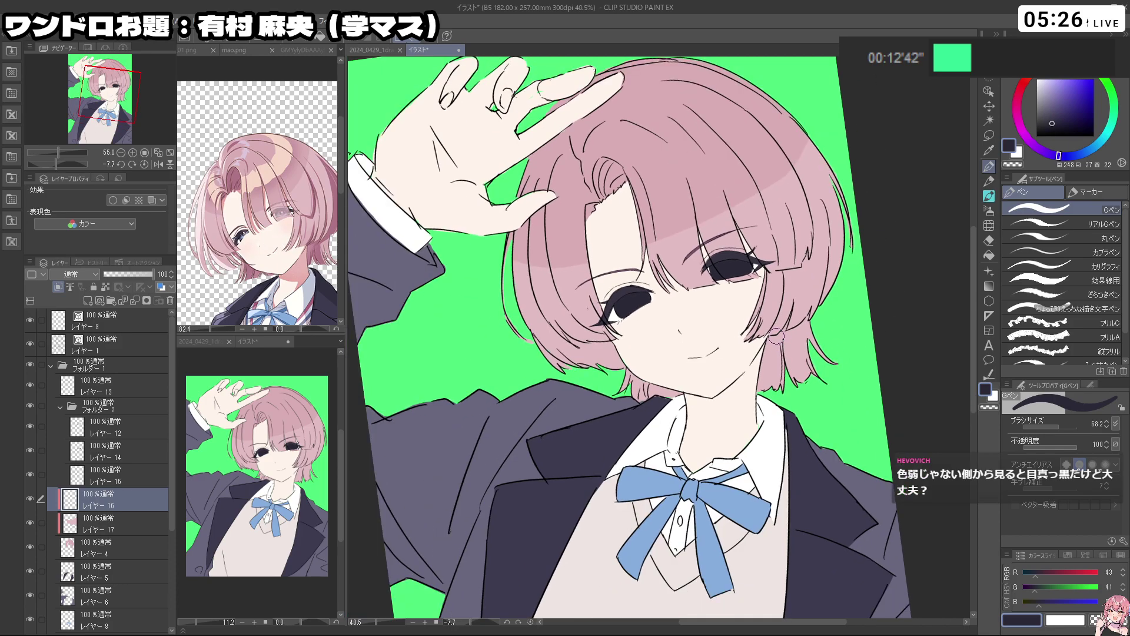
key("shift+space")
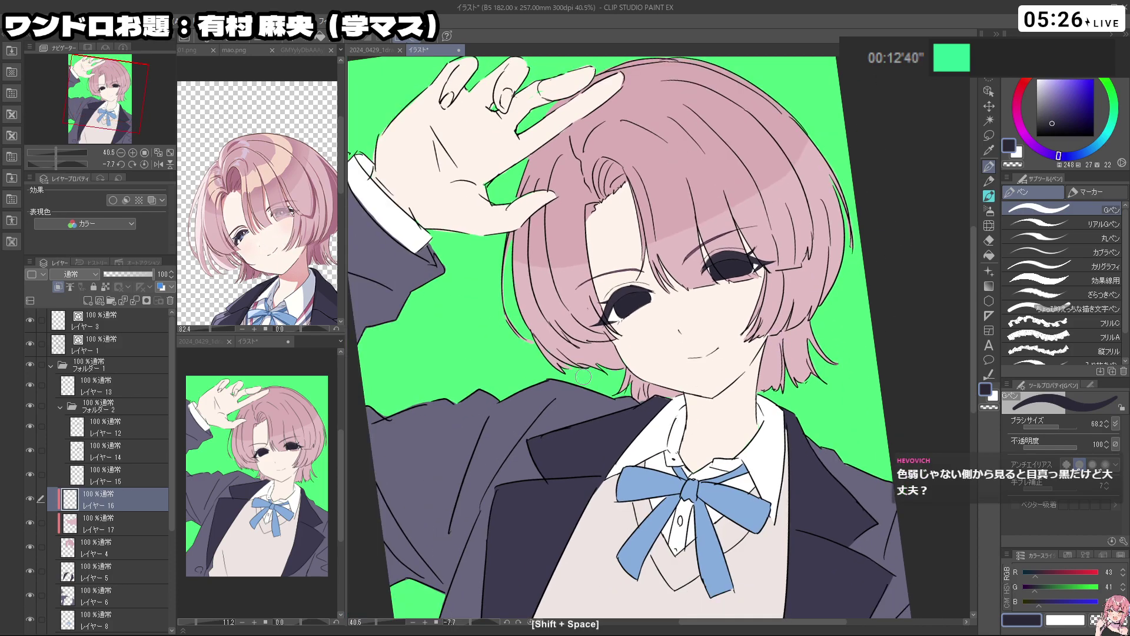
left_click(94, 275)
left_click(98, 288)
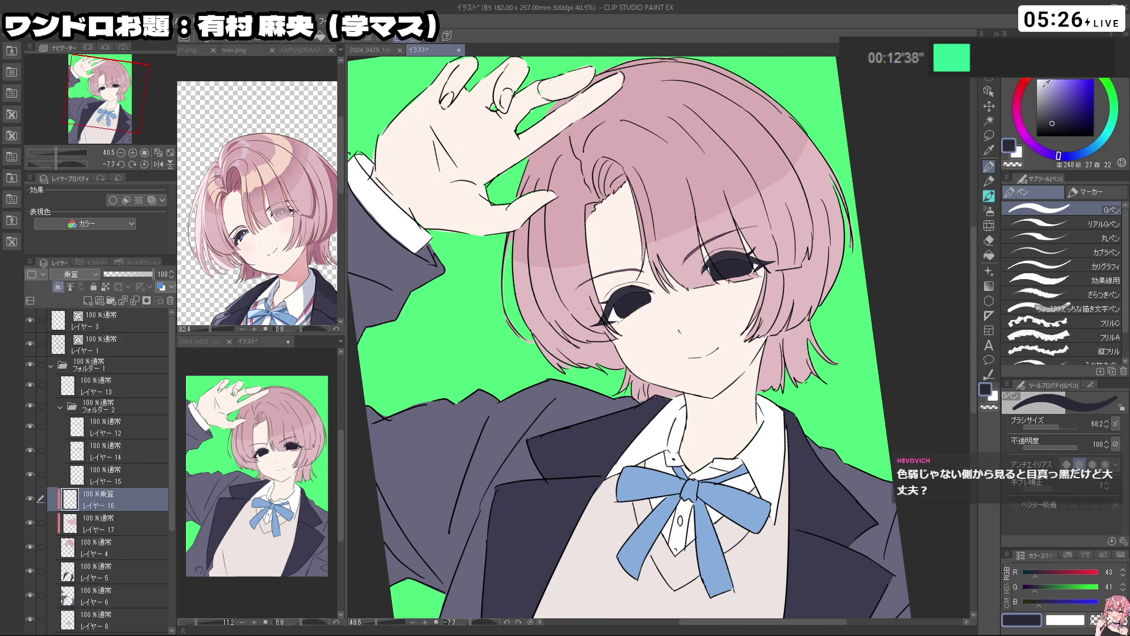
Choose a dusky pink (H 329, S 19, V 80) and shade the curled hair inside the parting
left_click(1018, 107)
left_click(1046, 86)
left_click(1047, 90)
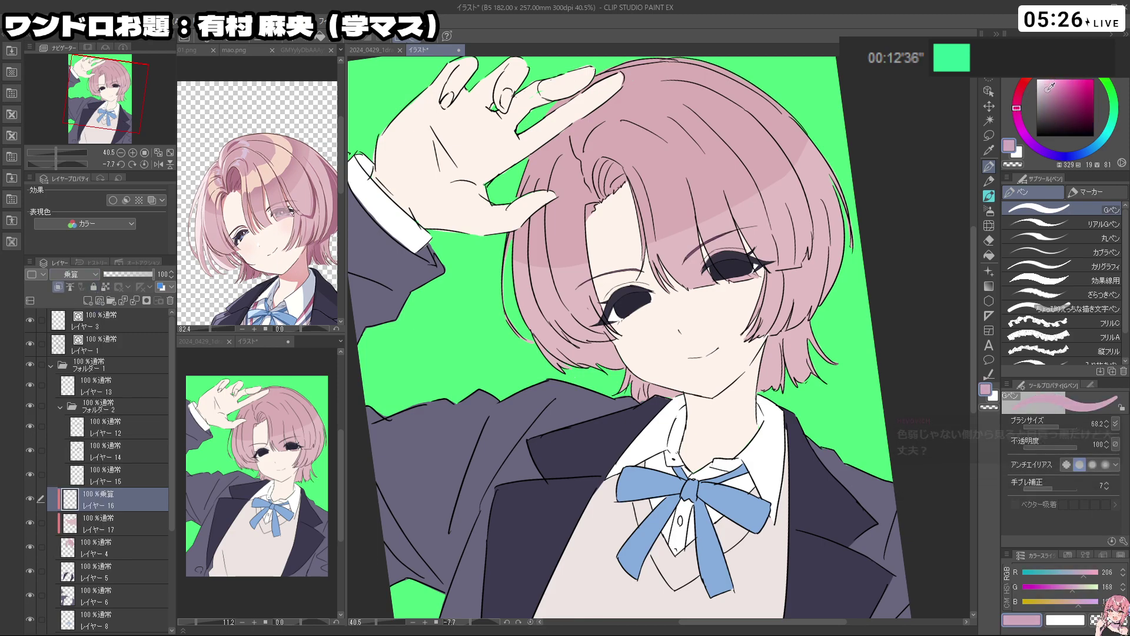
left_click_drag(637, 289, 635, 289)
left_click_drag(599, 213, 590, 218)
mouse_move(600, 172)
left_mouse_down()
mouse_move(603, 199)
mouse_move(604, 162)
mouse_move(626, 189)
left_mouse_up()
key("ctrl+z")
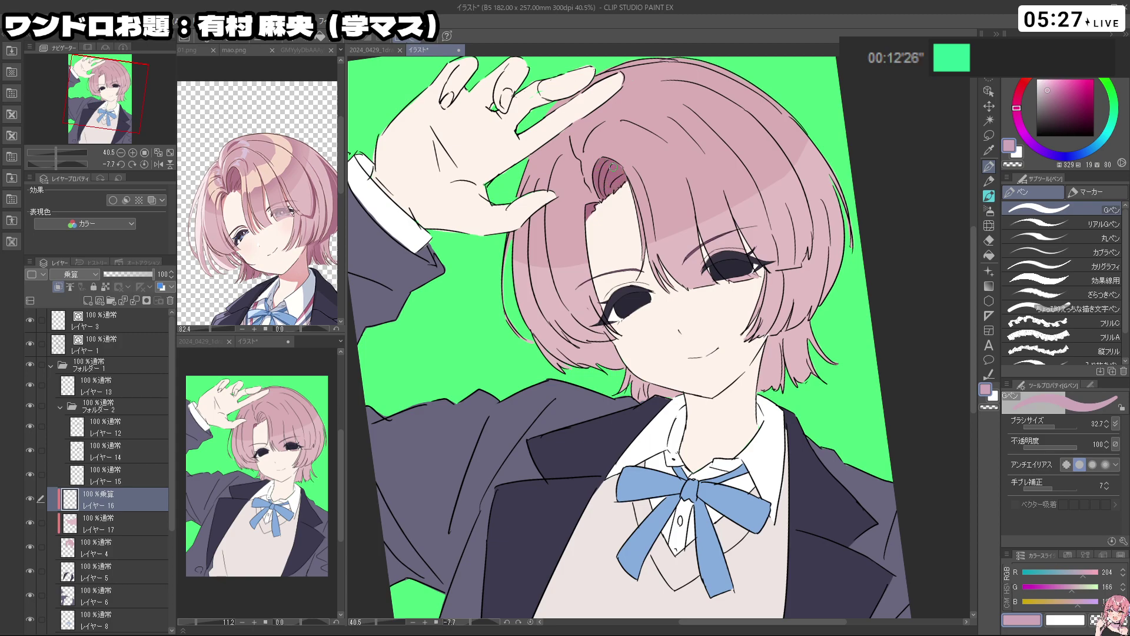
Shade the back hair behind the neck beneath the fringe-covered eye and carve its shadow edge with the transparent colour
left_click_drag(751, 225, 715, 226)
left_click_drag(715, 226, 699, 216)
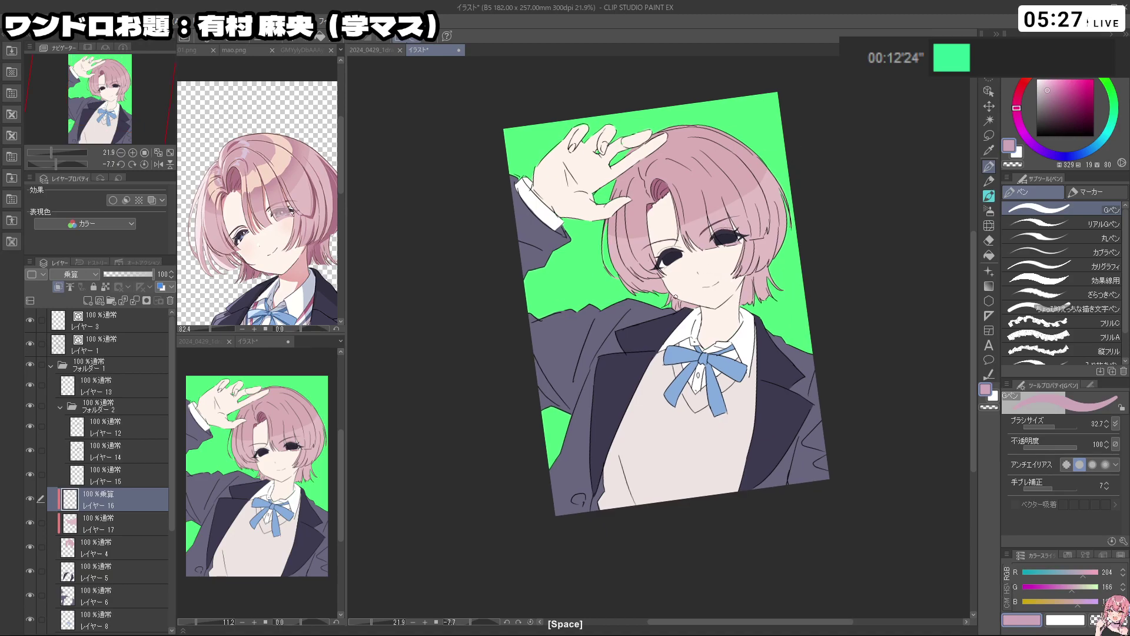
left_click_drag(689, 322, 665, 289)
key("ctrl+z")
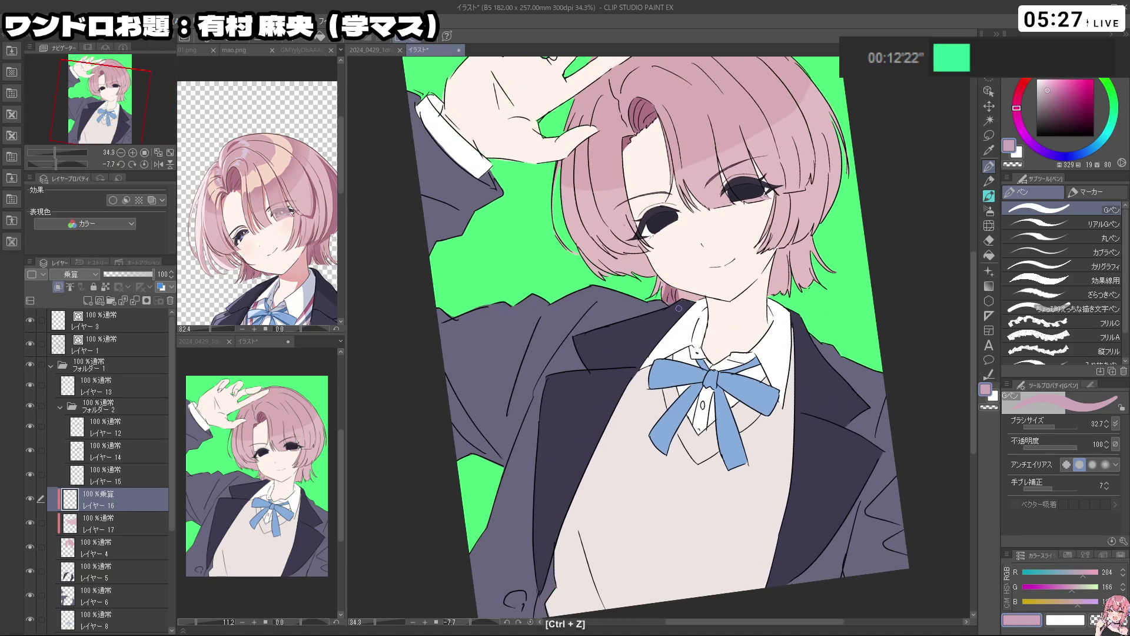
left_click_drag(778, 268, 772, 266)
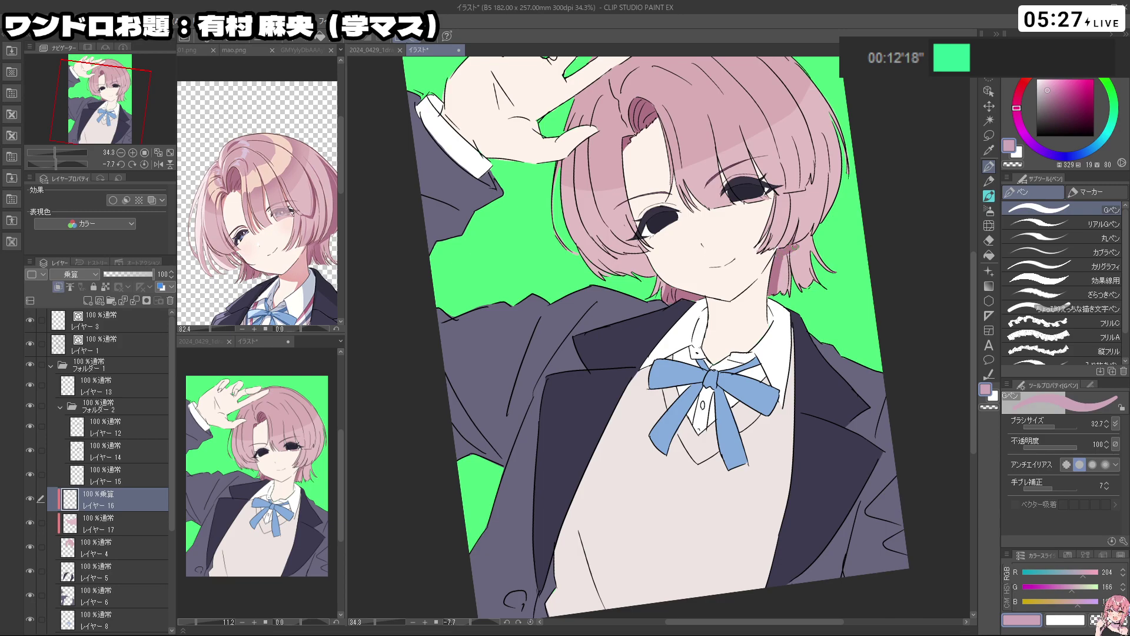
mouse_move(803, 247)
left_mouse_down()
mouse_move(814, 280)
mouse_move(821, 272)
left_mouse_up()
key("c")
key("c")
mouse_move(798, 251)
left_mouse_down()
mouse_move(805, 286)
mouse_move(778, 294)
left_mouse_up()
key("c")
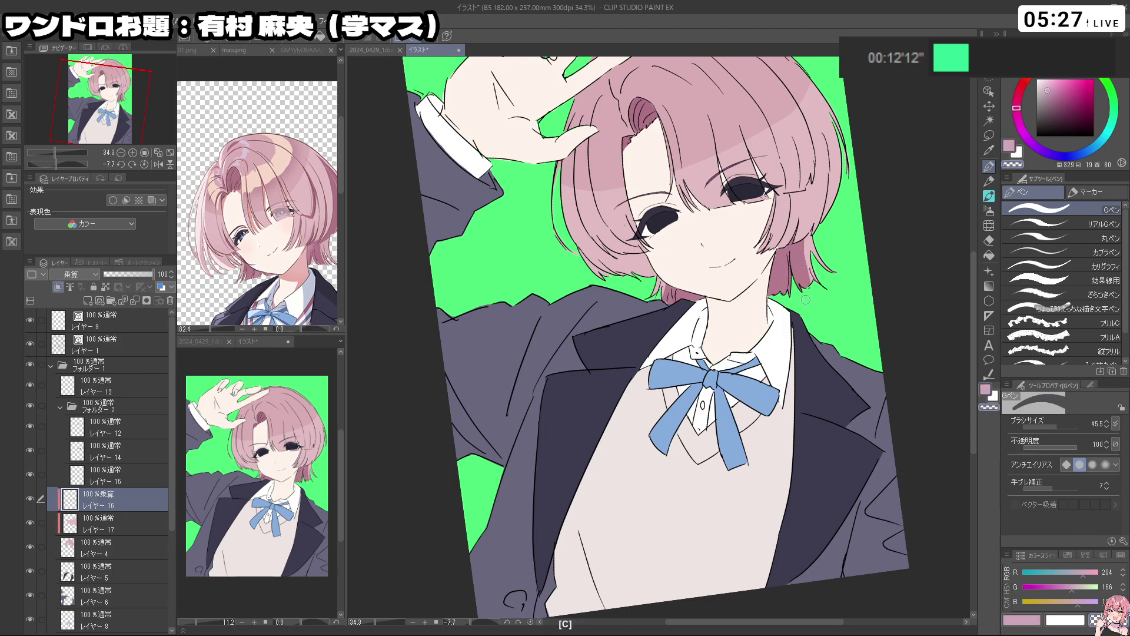
Refine the shadows in the hair tips on both sides of the neck, alternating between dusky pink and the transparent colour
key("ctrl+alt")
key("c")
key("c")
mouse_move(790, 286)
left_mouse_down()
mouse_move(692, 267)
mouse_move(642, 286)
left_mouse_up()
left_click_drag(641, 286, 765, 286)
left_click_drag(685, 316, 683, 296)
key("ctrl+z")
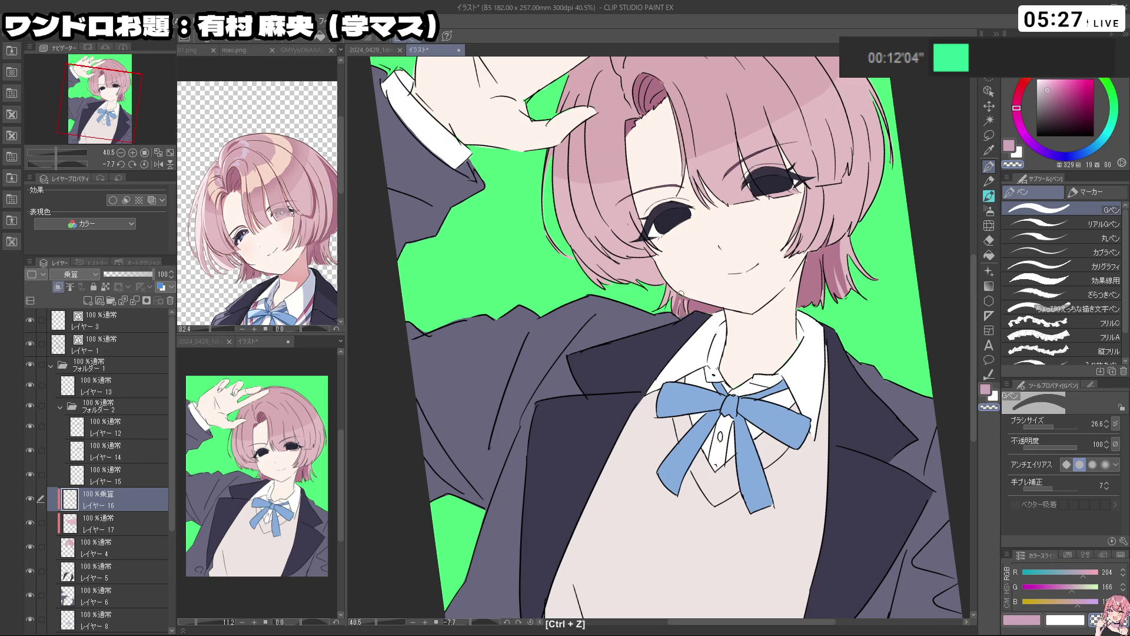
key("c")
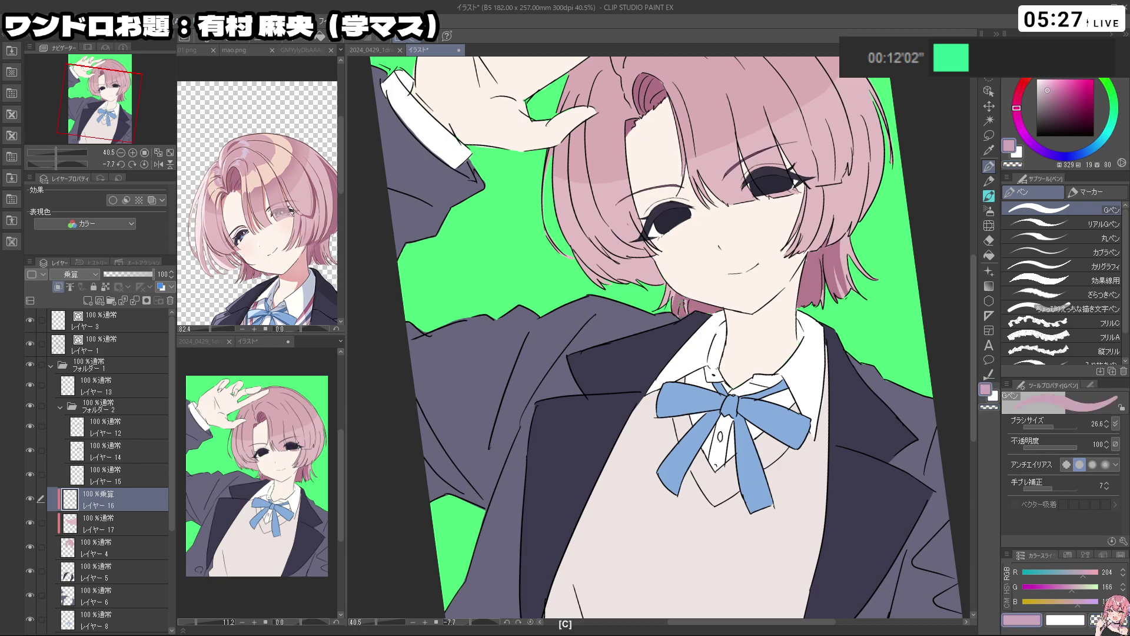
Shade the inner hair beside the cheek, below the eye that is clear of the fringe
left_click_drag(698, 301, 647, 304)
left_click_drag(736, 374, 691, 400)
mouse_move(697, 403)
left_mouse_down()
mouse_move(750, 380)
mouse_move(736, 273)
mouse_move(733, 409)
mouse_move(709, 427)
left_mouse_up()
left_click_drag(621, 303, 628, 302)
mouse_move(595, 336)
left_mouse_down()
mouse_move(607, 298)
mouse_move(674, 324)
left_mouse_up()
key("ctrl+z")
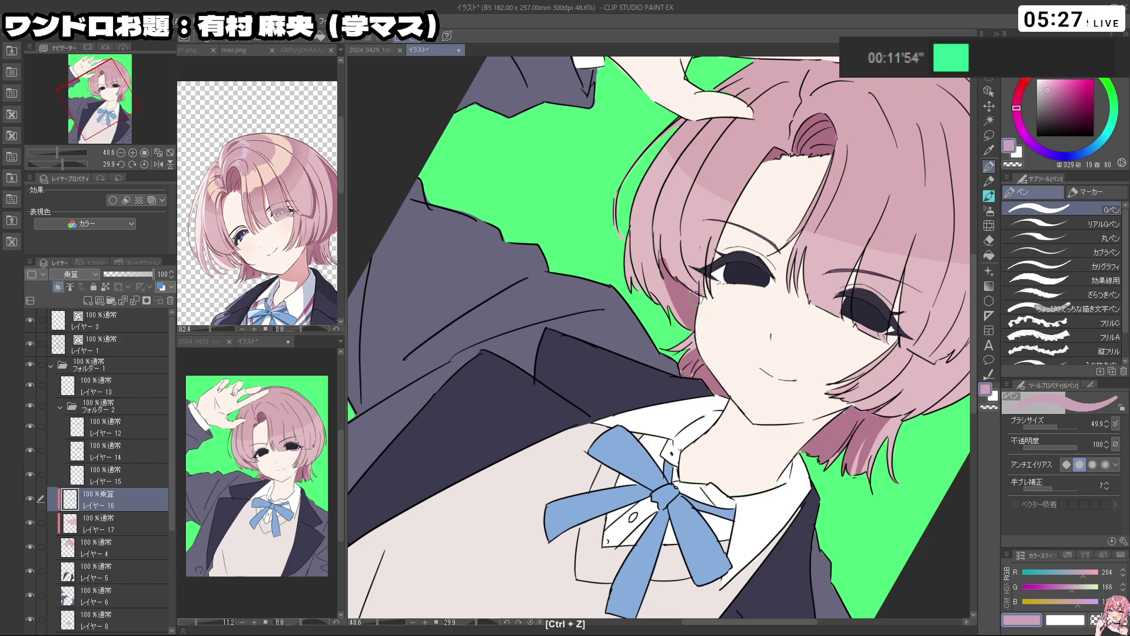
Clean up the shadow in the side hair beside the cheek with the brush and transparent colour at size 15.6
key("c")
key("c")
mouse_move(675, 270)
left_mouse_down("ctrl+alt")
mouse_move(638, 253)
mouse_move(668, 312)
left_mouse_up("ctrl+alt")
key("ctrl+z")
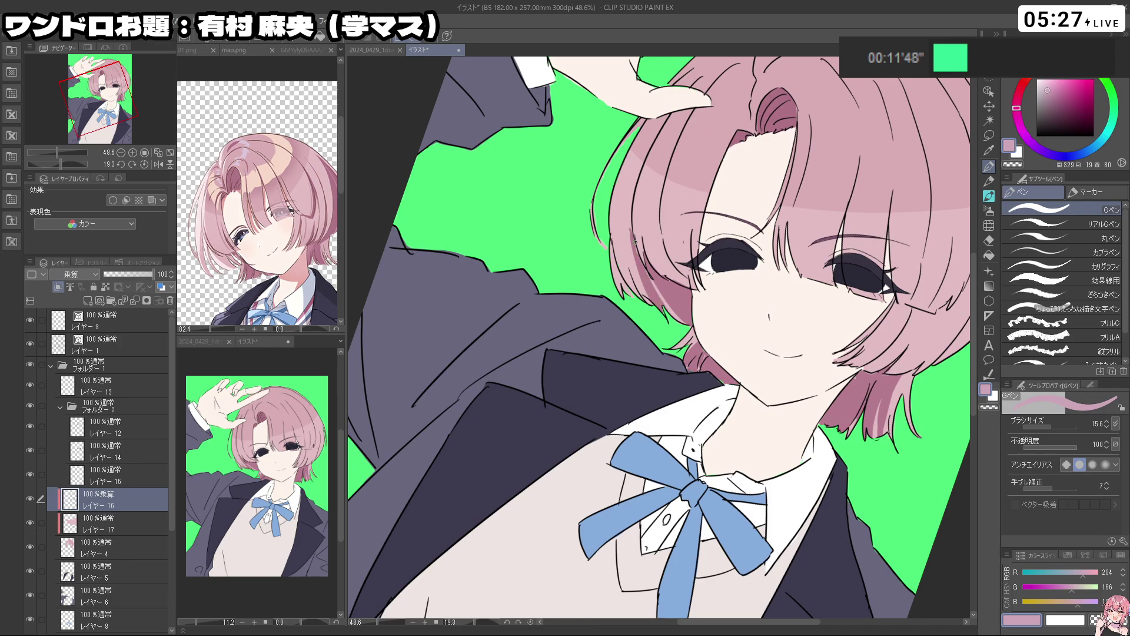
mouse_move(738, 264)
left_mouse_down("ctrl+space")
mouse_move(551, 291)
mouse_move(659, 455)
mouse_move(778, 316)
left_mouse_up("ctrl+space")
key("c")
key("ctrl+z")
left_click_drag(718, 287, 714, 312)
mouse_move(735, 306)
left_mouse_down("shift+space")
mouse_move(709, 271)
mouse_move(677, 257)
left_mouse_up("shift+space")
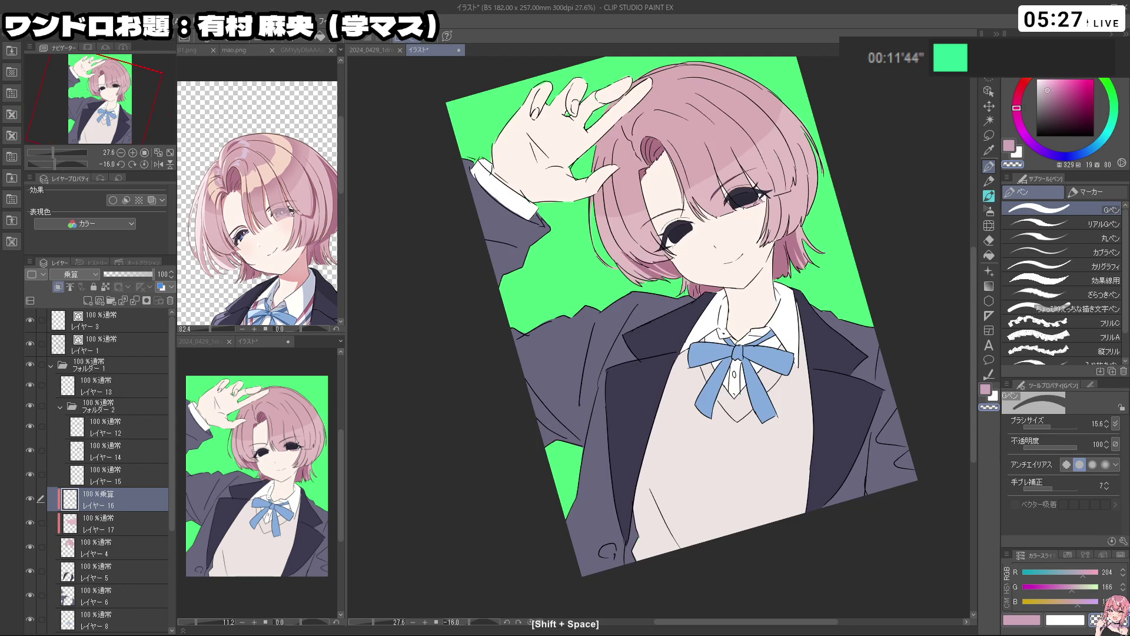
Refine the shadow in the side hair beside the fringe-covered eye, alternating between dusky pink and the transparent colour
left_click_drag(789, 259, 773, 310, "space")
left_click_drag(760, 264, 762, 262, "ctrl+alt")
key("ctrl+z")
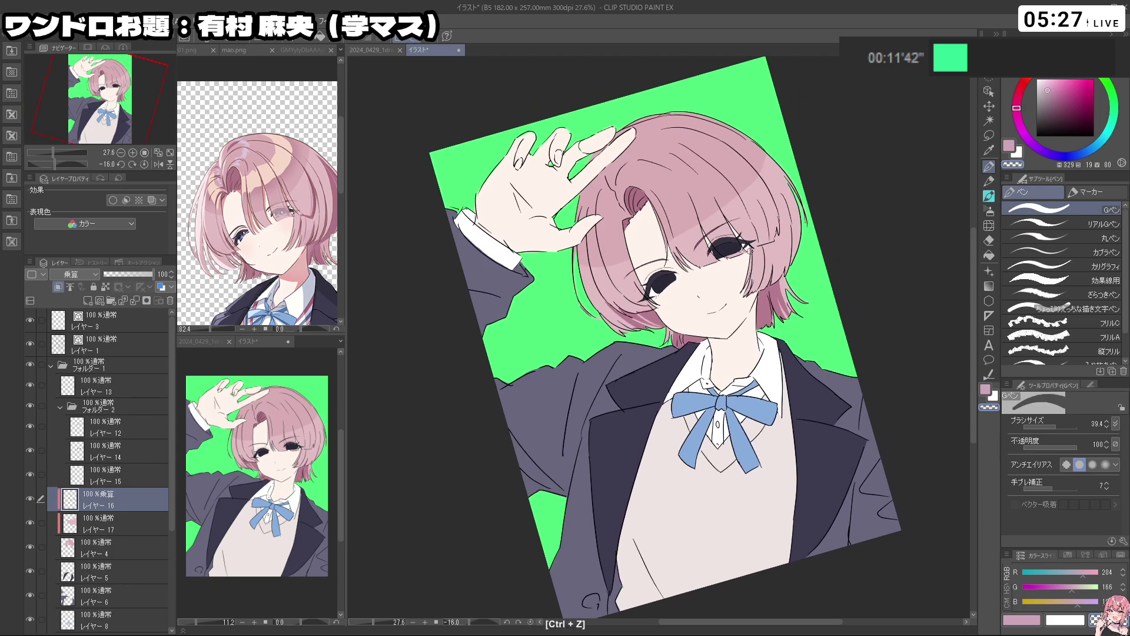
key("c")
key("ctrl+z")
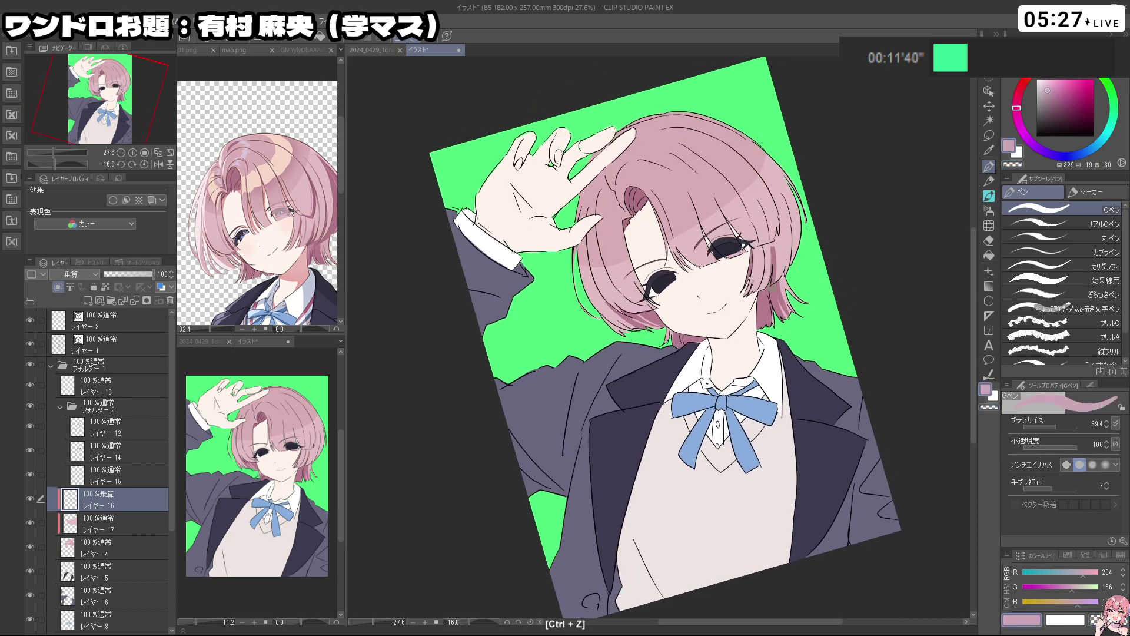
key("c")
key("c")
mouse_move(773, 271)
left_mouse_down()
mouse_move(771, 246)
mouse_move(789, 264)
left_mouse_up()
key("ctrl+z")
left_click_drag(792, 218, 783, 283)
key("c")
key("c")
key("shift+space")
mouse_move(715, 224)
left_mouse_down()
mouse_move(655, 219)
mouse_move(546, 303)
mouse_move(695, 448)
mouse_move(741, 250)
left_mouse_up()
key("c")
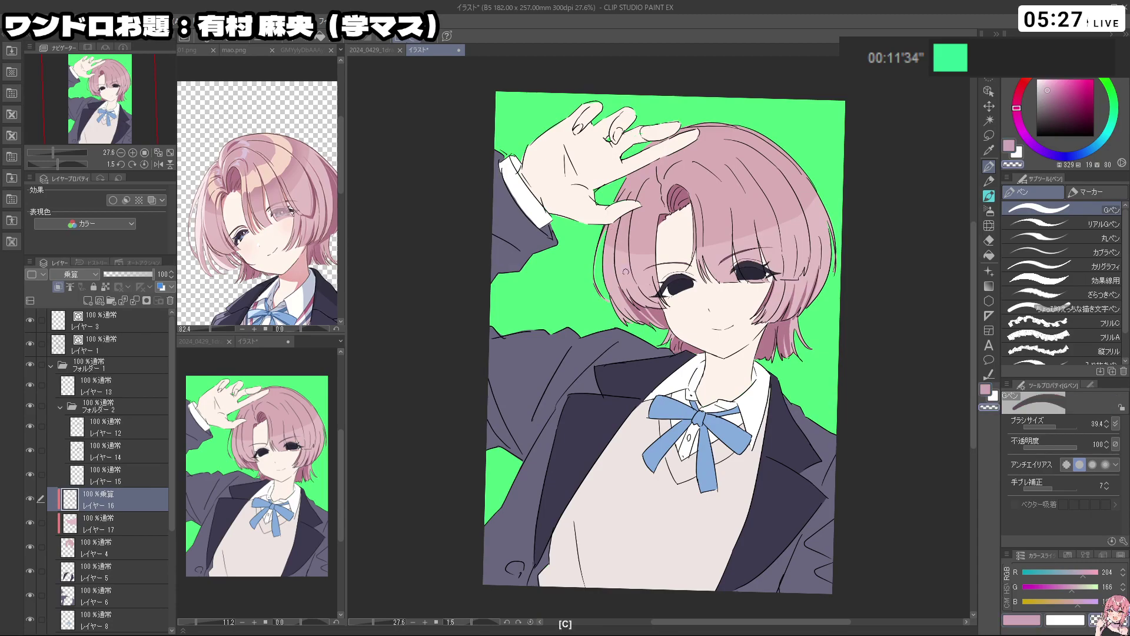
Rework the shadow in the side hair below the raised hand with the brush and transparent colour
key("ctrl+z")
key("c")
key("ctrl+z")
mouse_move(623, 306)
left_mouse_down()
mouse_move(607, 245)
mouse_move(617, 289)
mouse_move(605, 246)
mouse_move(577, 357)
mouse_move(652, 424)
left_mouse_up()
key("ctrl+alt")
key("ctrl+z")
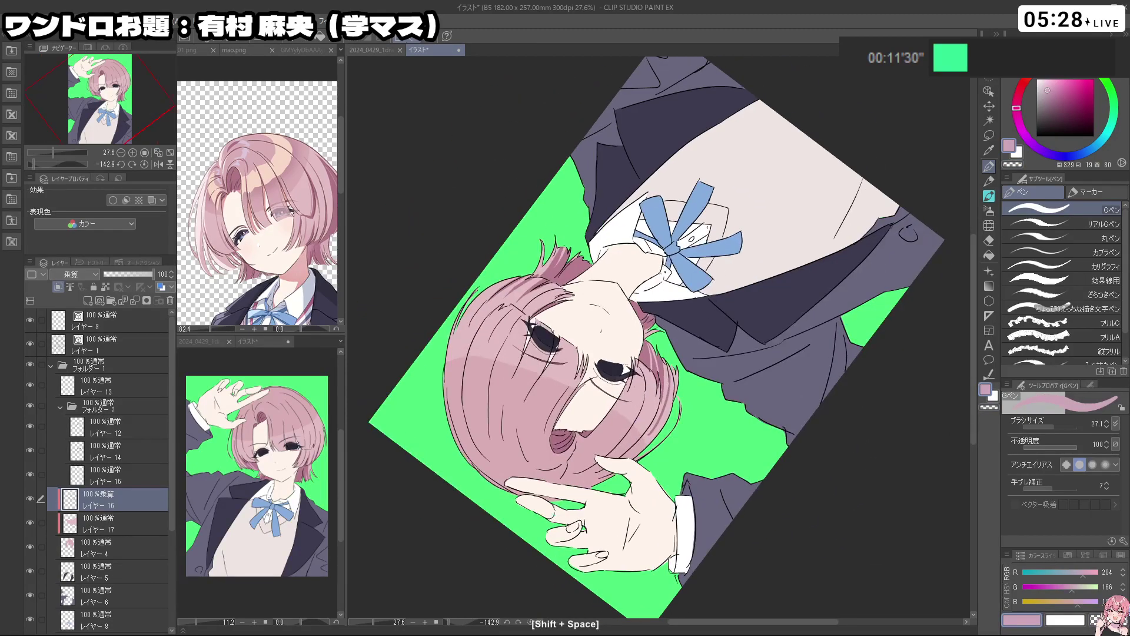
key("ctrl+z")
Add a small shadow beside the hair parting near the raised fingers with the brush at size 27.1
left_click_drag(771, 320, 579, 438)
mouse_move(639, 201)
left_mouse_down()
mouse_move(662, 197)
mouse_move(527, 374)
mouse_move(531, 419)
mouse_move(536, 406)
left_mouse_up()
key("ctrl+z")
key("c")
key("c")
key("c")
key("c")
mouse_move(530, 402)
left_mouse_down()
mouse_move(530, 365)
mouse_move(527, 380)
left_mouse_up()
key("ctrl+z")
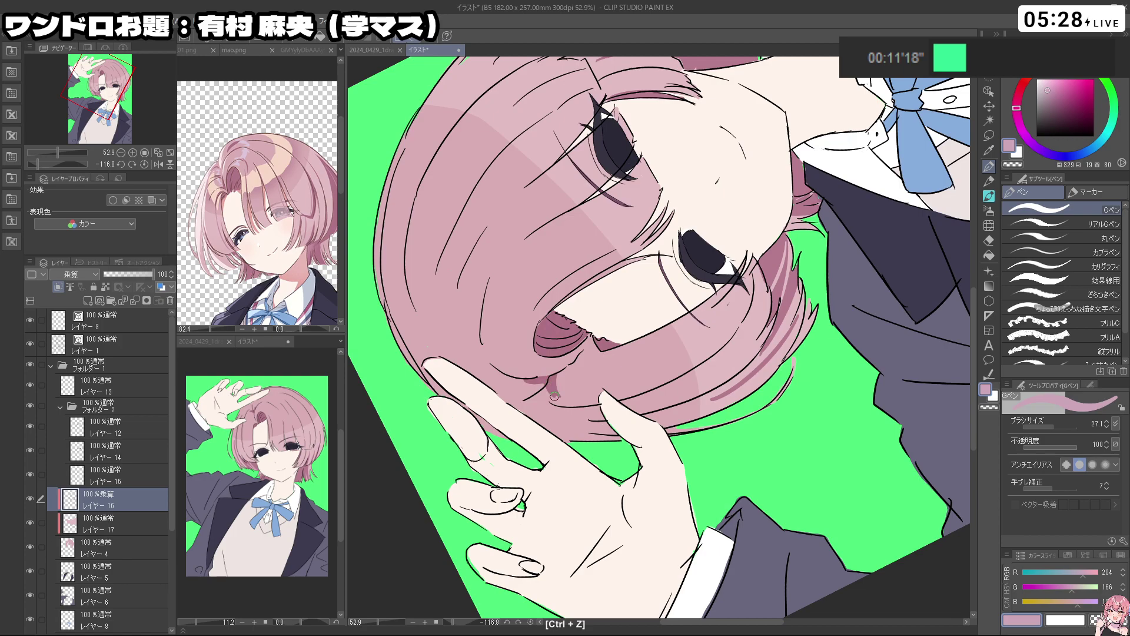
Shade the outer strands of the side hair below the raised hand
mouse_move(680, 402)
left_mouse_down()
mouse_move(562, 382)
mouse_move(622, 440)
mouse_move(766, 347)
mouse_move(728, 255)
mouse_move(745, 294)
left_mouse_up()
left_click_drag(765, 411, 772, 367)
key("ctrl+z")
left_click_drag(737, 298, 746, 399)
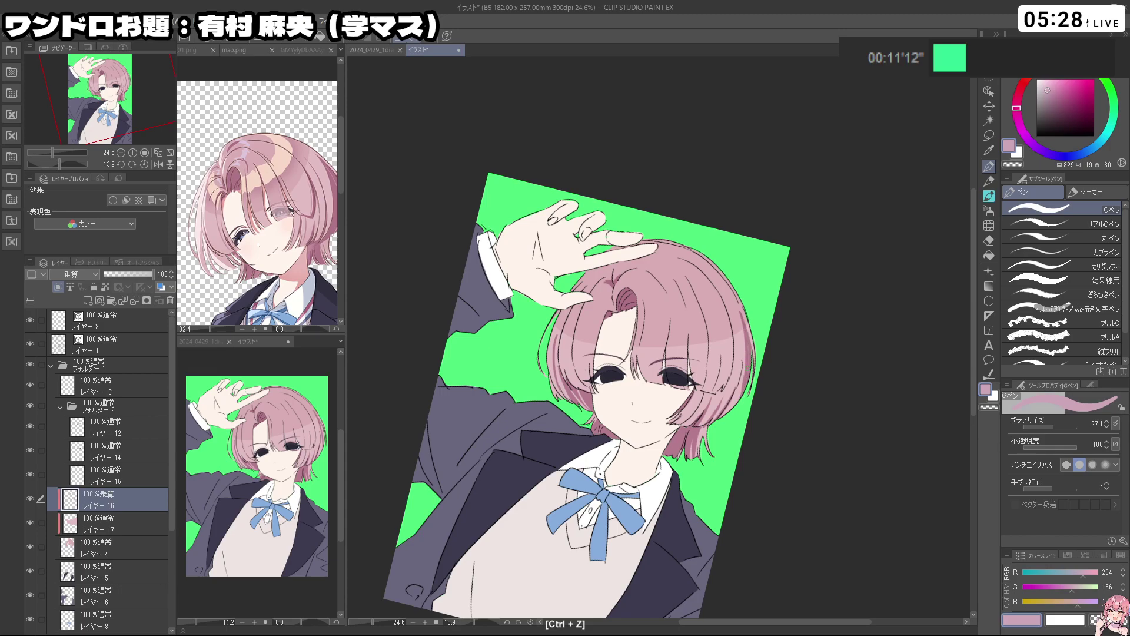
key("c")
key("c")
left_click_drag(776, 334, 742, 338)
left_click_drag(744, 341, 678, 281)
mouse_move(685, 453)
left_mouse_down()
mouse_move(734, 292)
mouse_move(738, 435)
mouse_move(629, 461)
left_mouse_up()
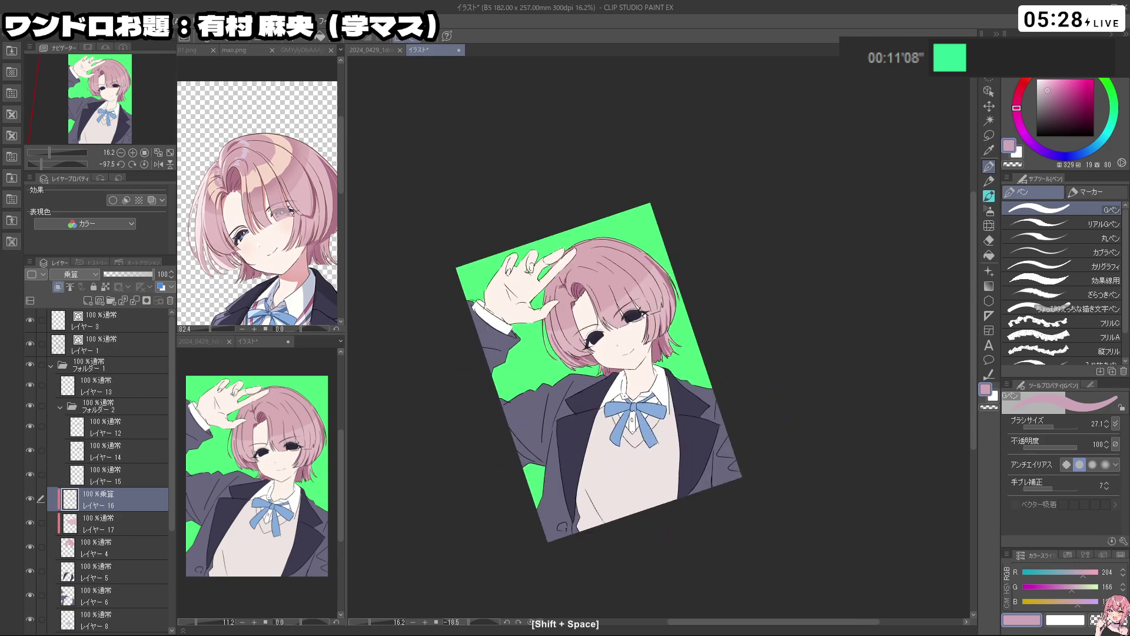
mouse_move(581, 280)
left_mouse_down()
mouse_move(612, 295)
mouse_move(593, 274)
mouse_move(572, 312)
mouse_move(588, 385)
left_mouse_up()
key("ctrl+z")
Paint the raised hand's cast shadow on the hair beside the fingers using a larger brush
left_click_drag(579, 439, 734, 170)
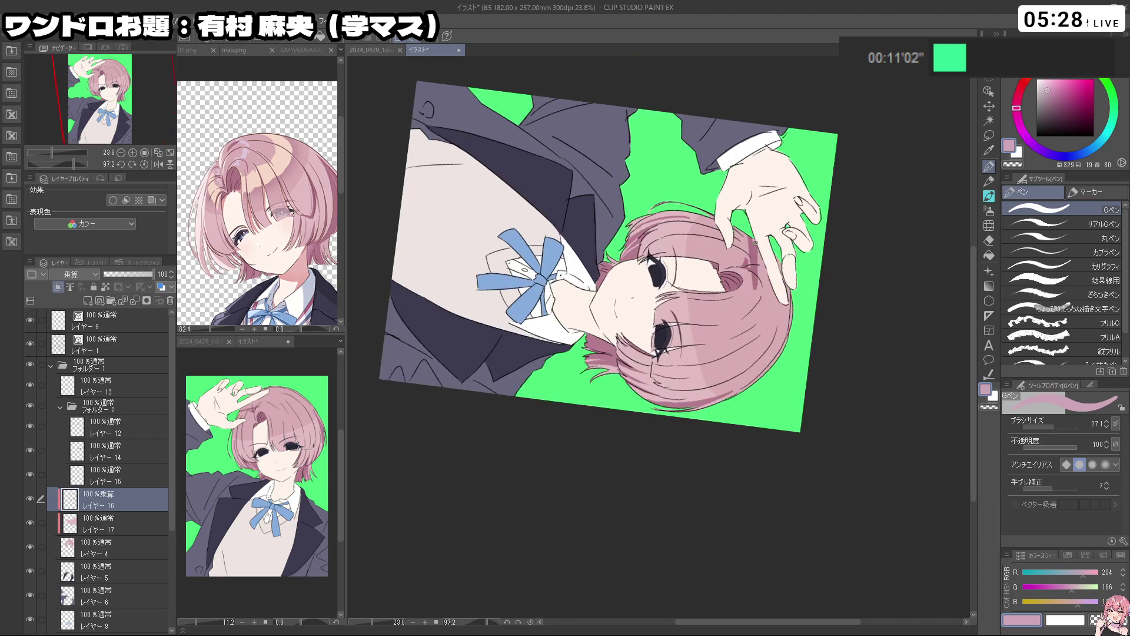
left_click_drag(756, 243, 757, 288)
left_click_drag(760, 275, 766, 276)
left_click_drag(755, 233, 765, 298)
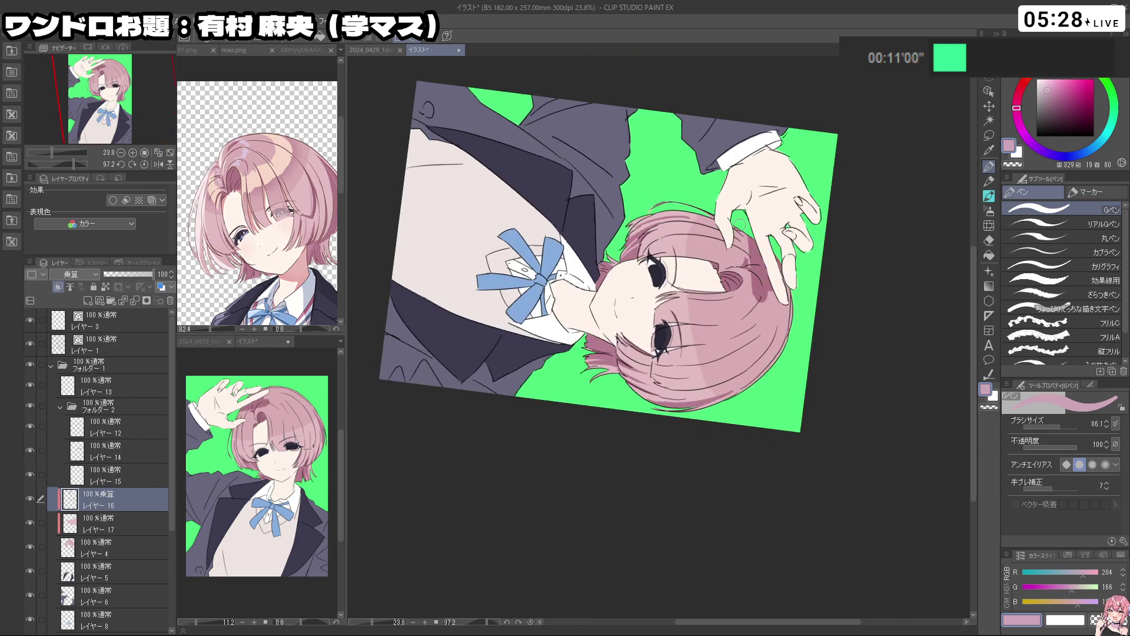
left_click_drag(740, 239, 765, 245)
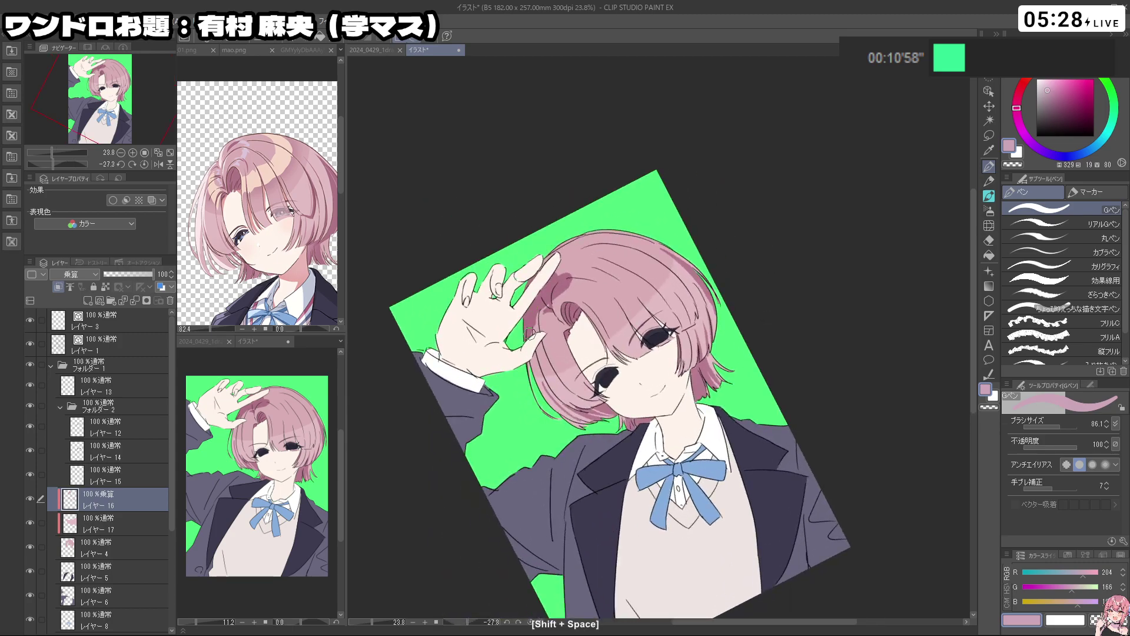
Clean up the hand's cast shadow on the hair with the brush and transparent colour
left_click_drag(529, 364, 738, 415)
key("c")
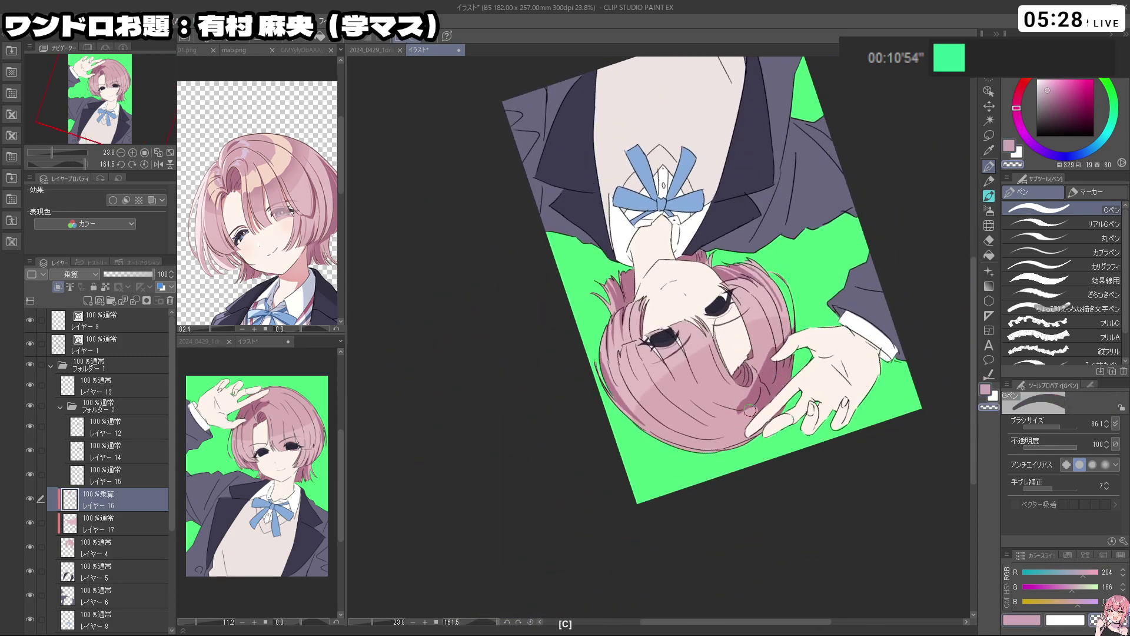
left_click_drag(815, 438, 694, 423)
left_click_drag(636, 519, 758, 368)
left_click_drag(654, 563, 731, 235)
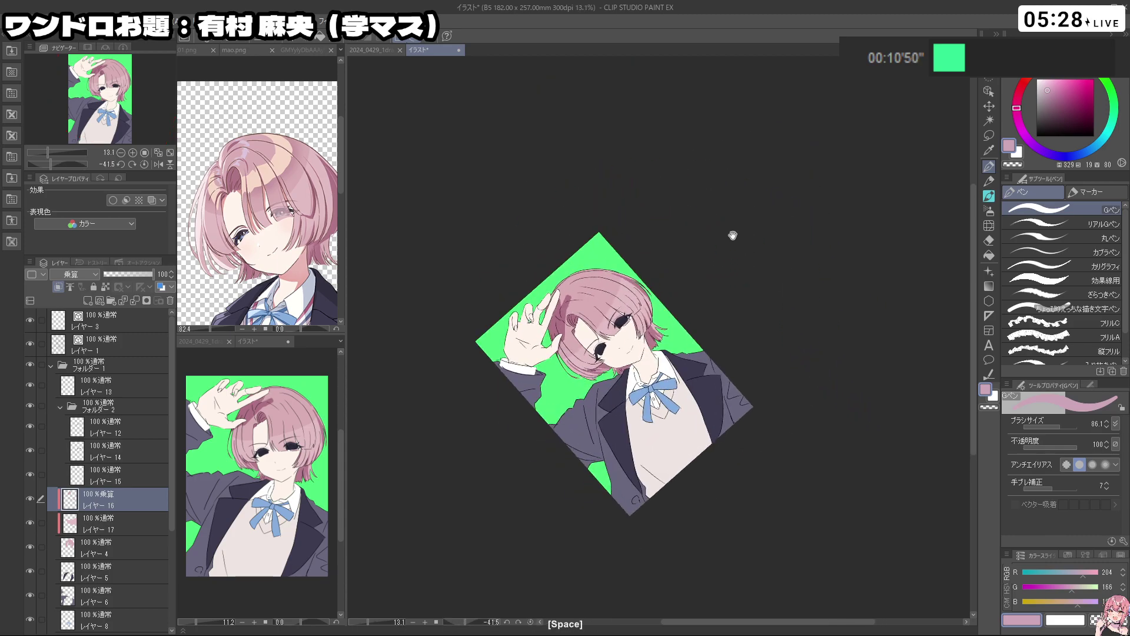
left_click(580, 324)
key("ctrl+z")
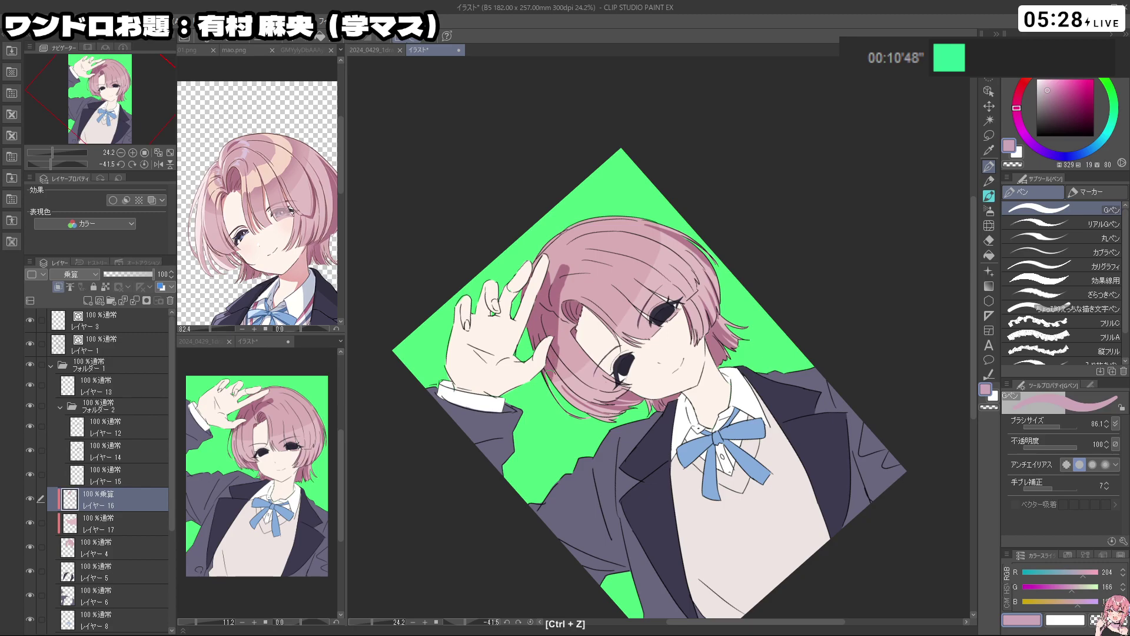
Extend the cast shadow across the crown of the hair beneath the raised finger and trim its edge
left_click_drag(576, 509, 659, 527)
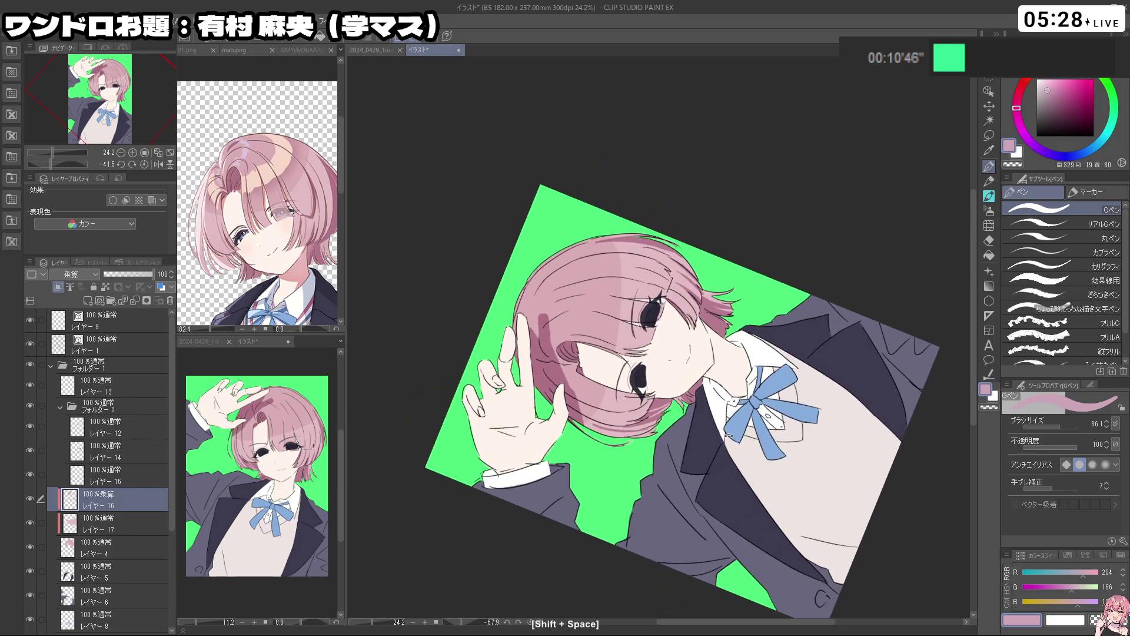
left_click_drag(781, 434, 616, 486)
key("ctrl+z")
mouse_move(639, 212)
left_mouse_down()
mouse_move(620, 220)
mouse_move(625, 229)
left_mouse_up()
key("c")
key("c")
left_click_drag(701, 274, 677, 272)
mouse_move(659, 260)
left_mouse_down()
mouse_move(611, 238)
mouse_move(627, 237)
left_mouse_up()
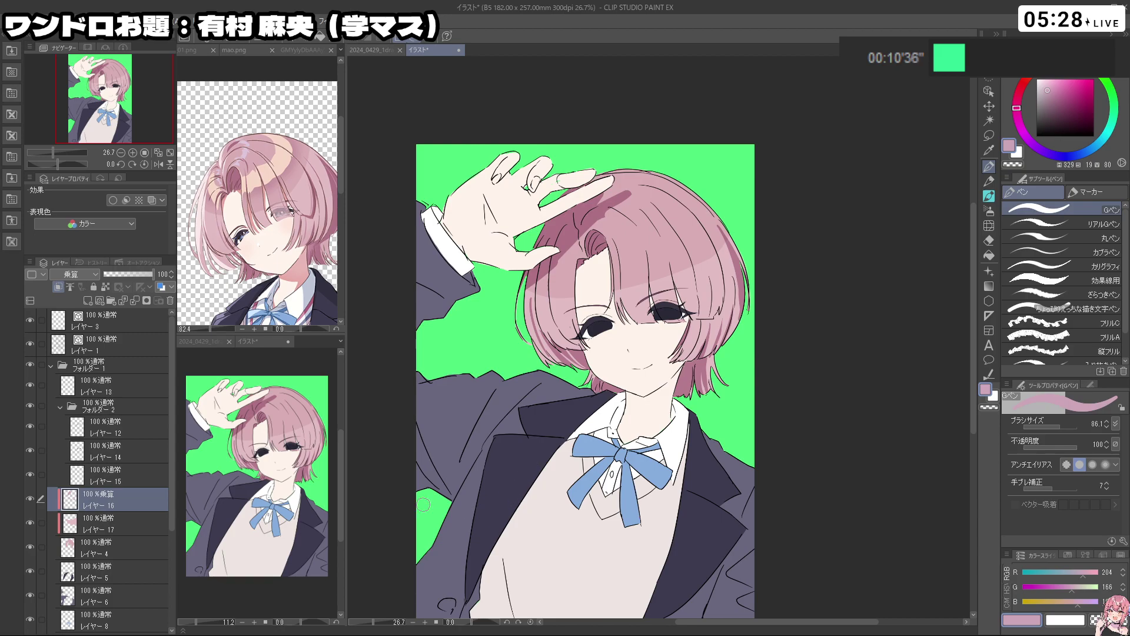
Add a clipped layer above レイヤー 5 for the lapel shadows and set its blending mode to Multiply
key("space")
left_click(109, 547)
left_click(107, 572)
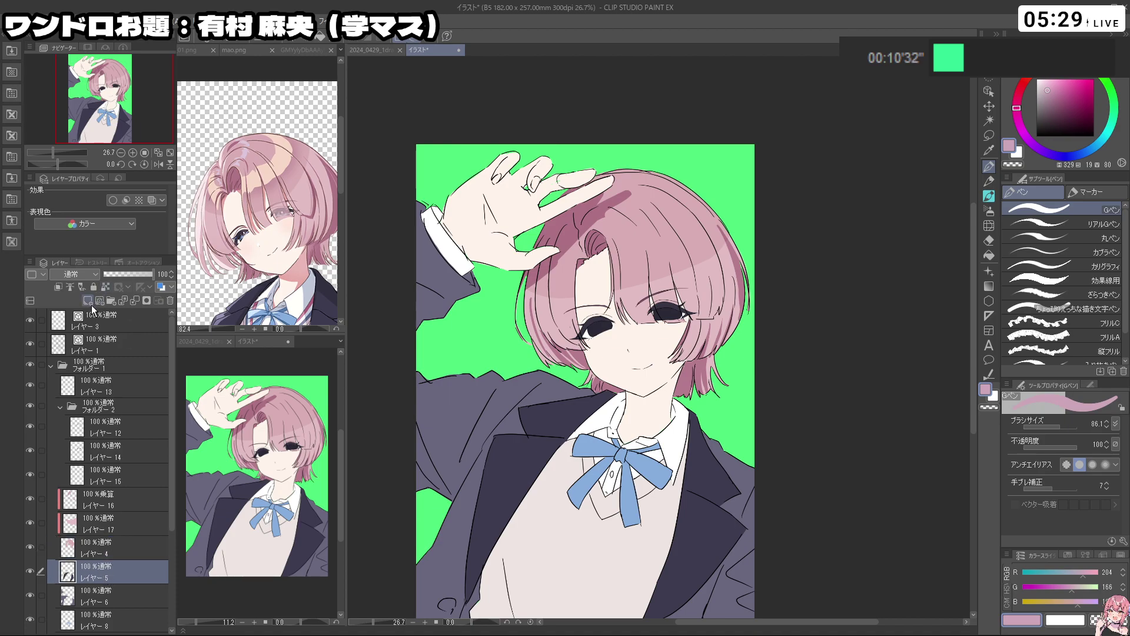
left_click(90, 305)
left_click(74, 274)
left_click(75, 297)
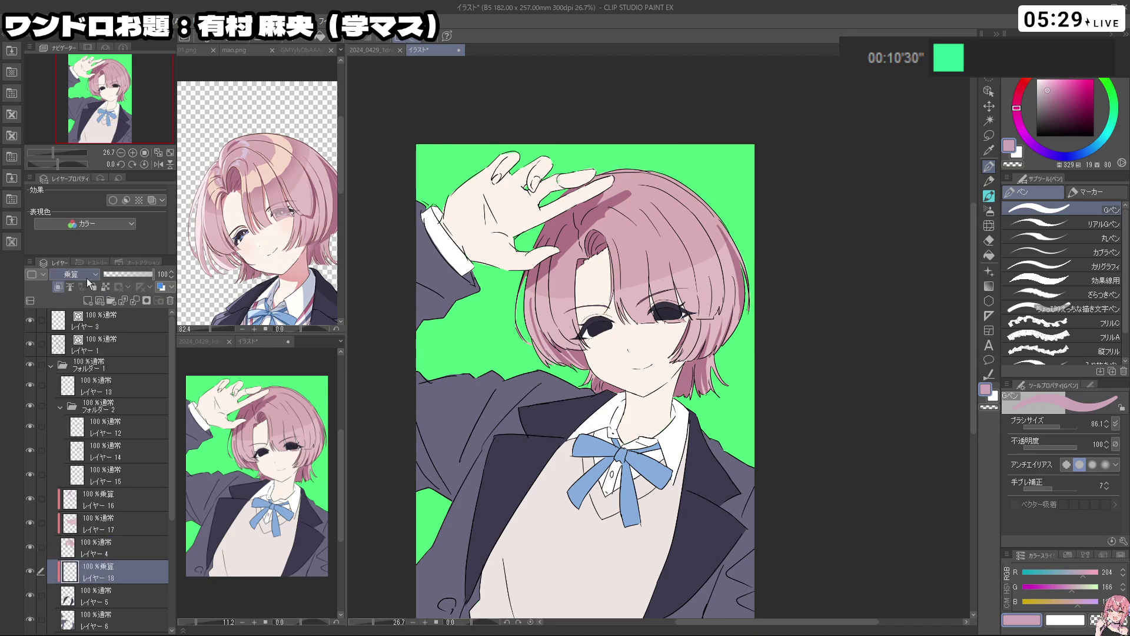
Shade the blazer lapels beside the shirt collar and at the lower end with dusky pink on the Multiply layer
key("space")
mouse_move(573, 392)
left_mouse_down()
mouse_move(556, 316)
mouse_move(597, 361)
left_mouse_up()
key("ctrl+z")
mouse_move(557, 324)
left_mouse_down()
mouse_move(577, 347)
mouse_move(588, 321)
left_mouse_up()
mouse_move(708, 370)
left_mouse_down()
mouse_move(683, 384)
mouse_move(702, 372)
left_mouse_up()
key("shift+space")
left_click_drag(707, 469, 740, 530)
key("ctrl+z")
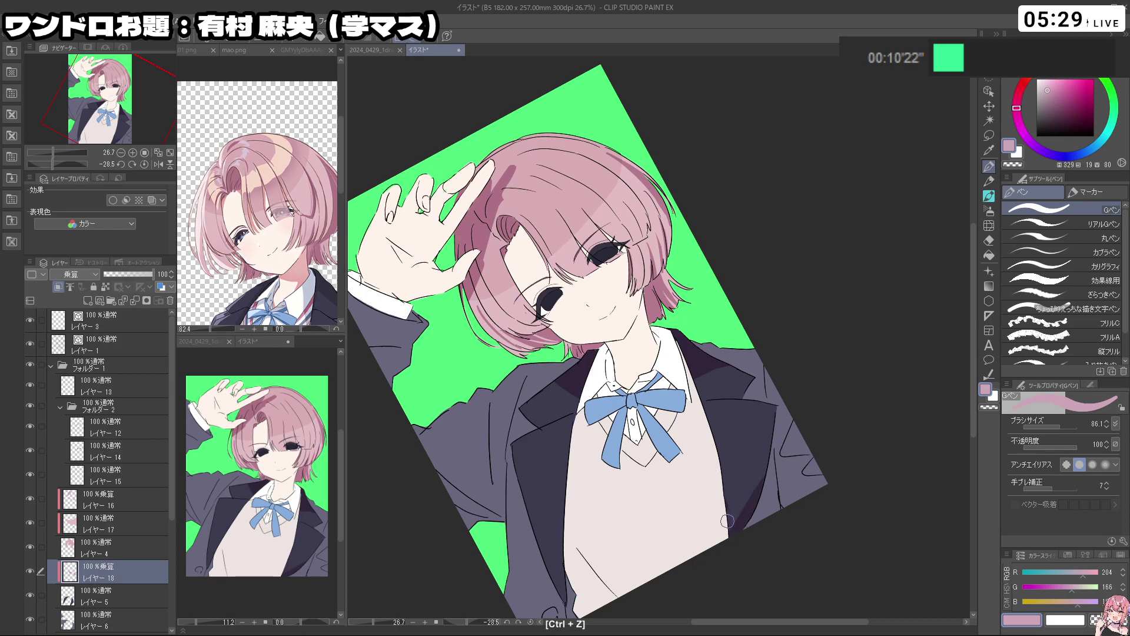
Shade the inner edges of the blazer lapels alongside the vest, using the uniform in mao.png as reference
left_click(262, 287)
key("ctrl+space")
left_click_drag(262, 287, 227, 286)
key("space")
mouse_move(264, 282)
left_mouse_down()
mouse_move(262, 238)
mouse_move(281, 289)
left_mouse_up()
key("ctrl+space")
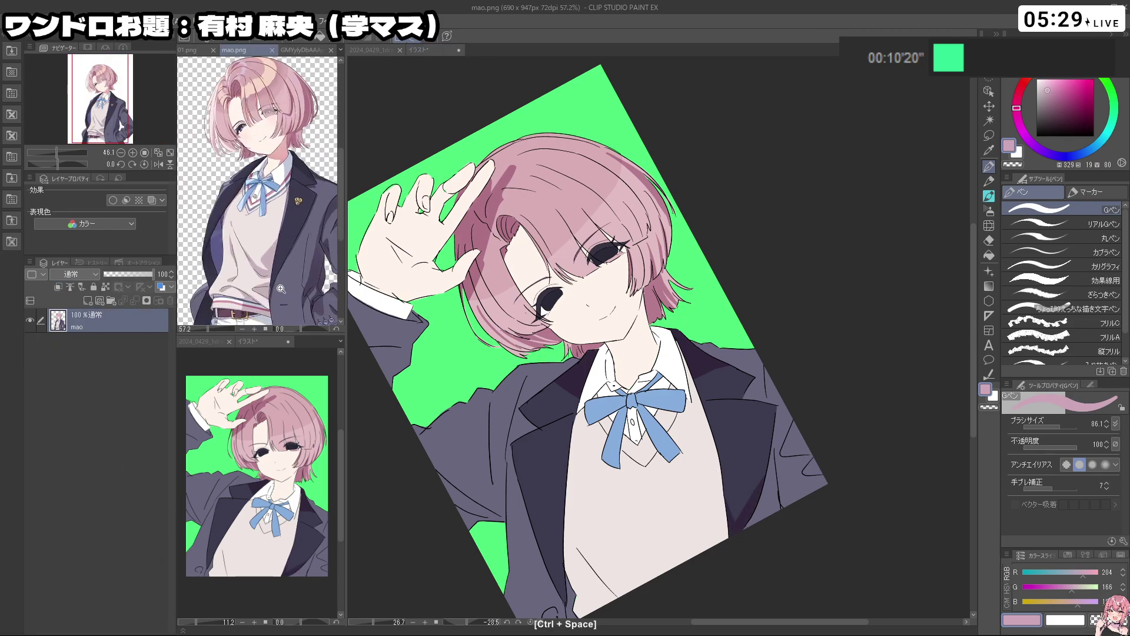
left_click(612, 353)
left_click_drag(717, 430, 727, 506)
key("ctrl+z")
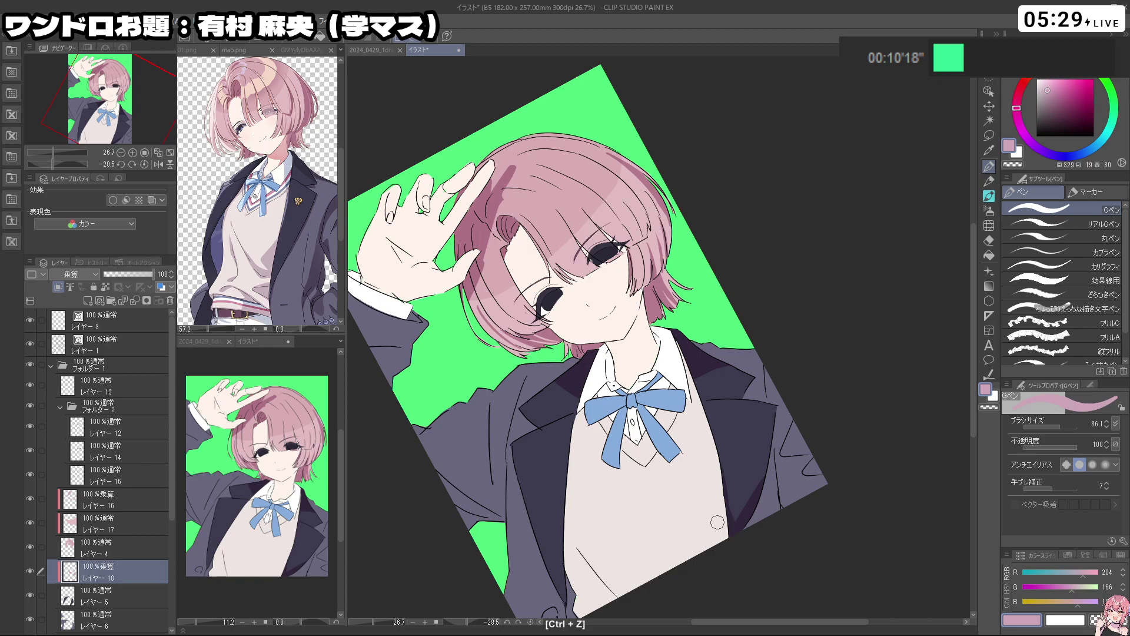
left_click_drag(573, 483, 566, 593)
left_click_drag(573, 452, 566, 594)
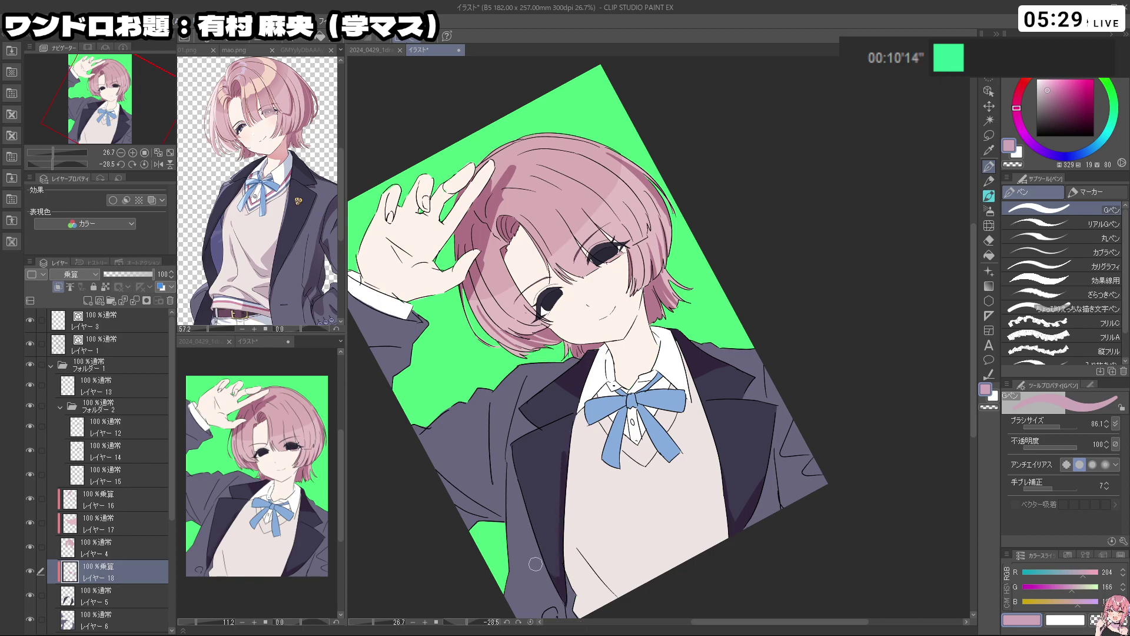
Refine the narrow shadows on the blazer lapels with a smaller brush
left_click_drag(535, 564, 634, 577)
left_click_drag(597, 456, 599, 460)
key("ctrl+z")
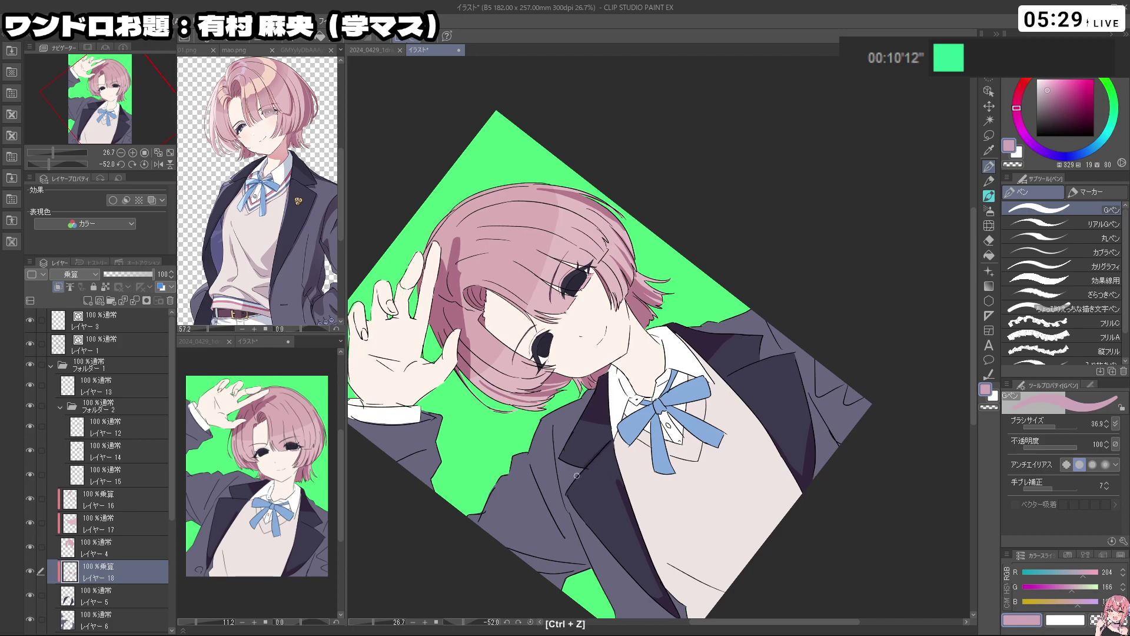
left_click_drag(625, 489, 699, 424)
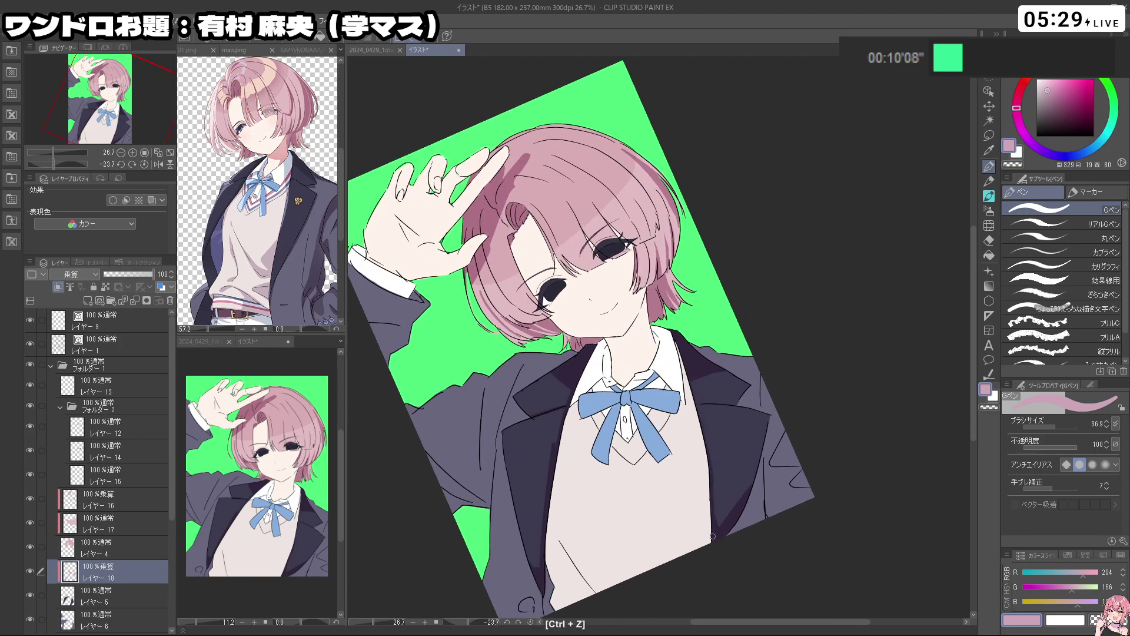
left_click_drag(651, 479, 617, 465)
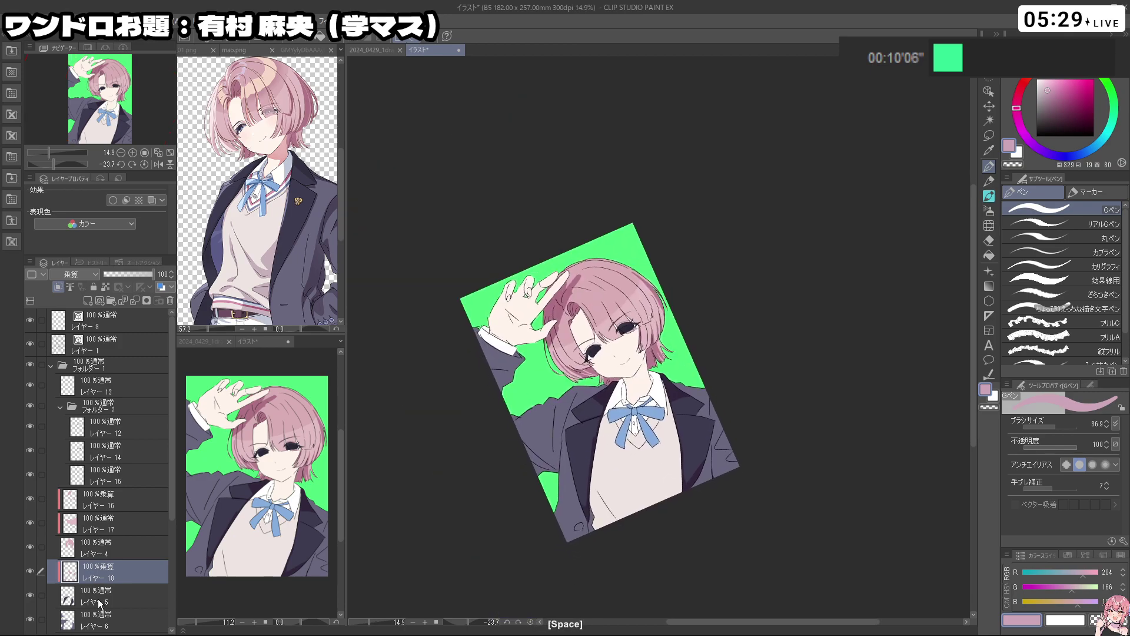
Add a clipped layer above レイヤー 6 for the blazer shadows and set its blending mode to Multiply
scroll(172, 494, "down", 2)
left_click(114, 570)
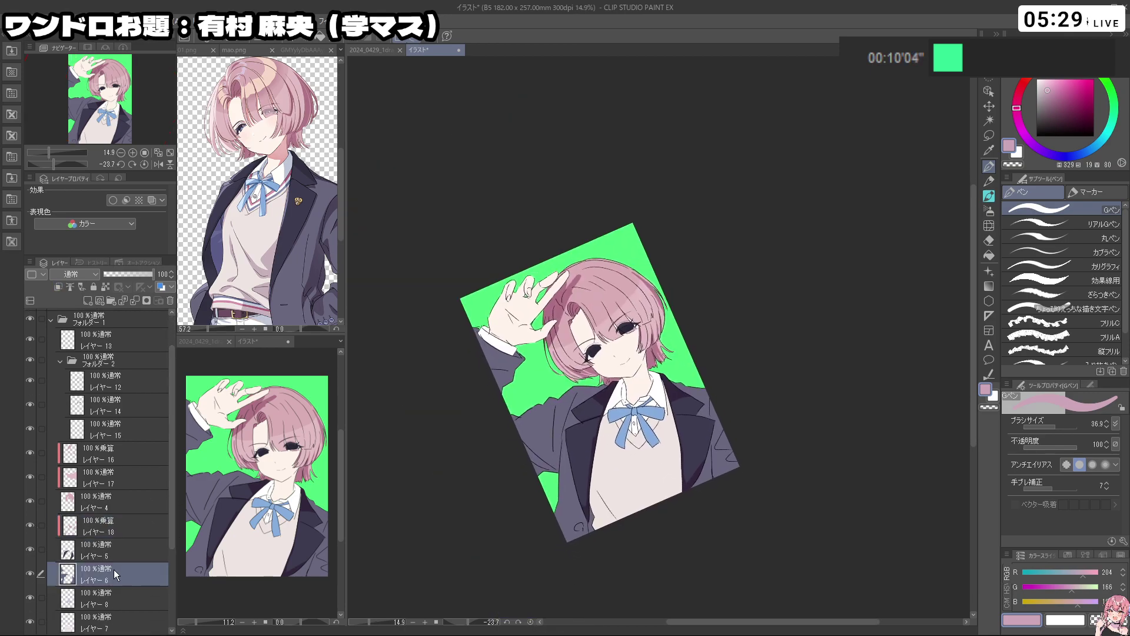
left_click(88, 301)
left_click(58, 287)
left_click(73, 275)
left_click(77, 307)
Shade the blazer around the collar and shoulders at brush size 282.2, switching to レイヤー 18 for the lapels
left_click_drag(581, 388, 591, 397)
mouse_move(568, 379)
left_mouse_down()
mouse_move(625, 410)
mouse_move(593, 387)
mouse_move(618, 384)
left_mouse_up()
key("ctrl+z")
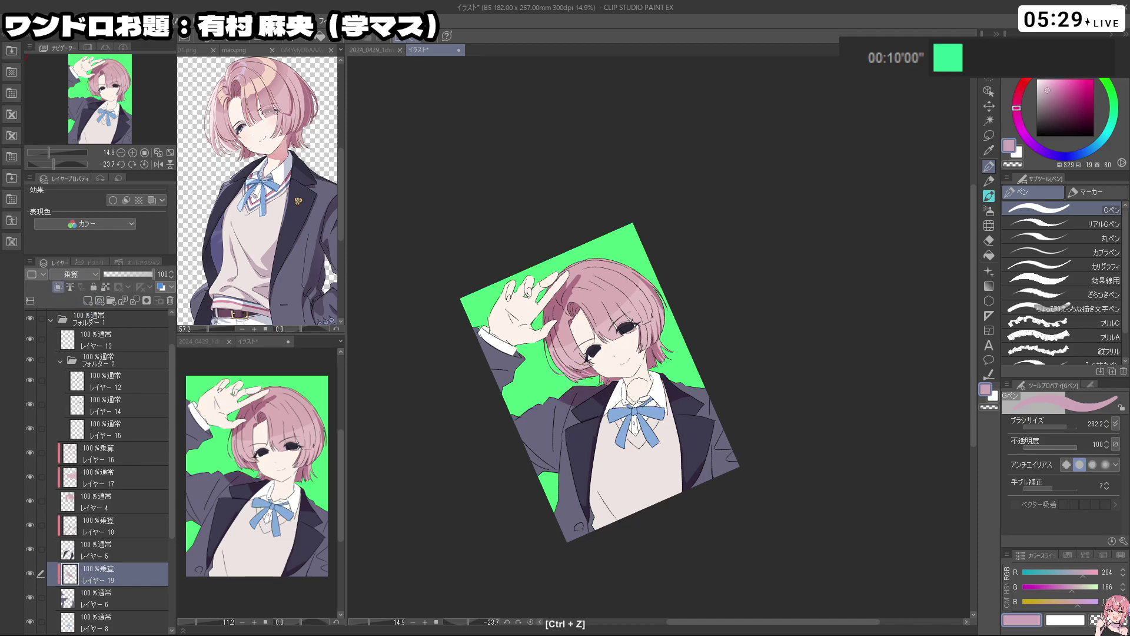
left_click_drag(700, 396, 651, 381)
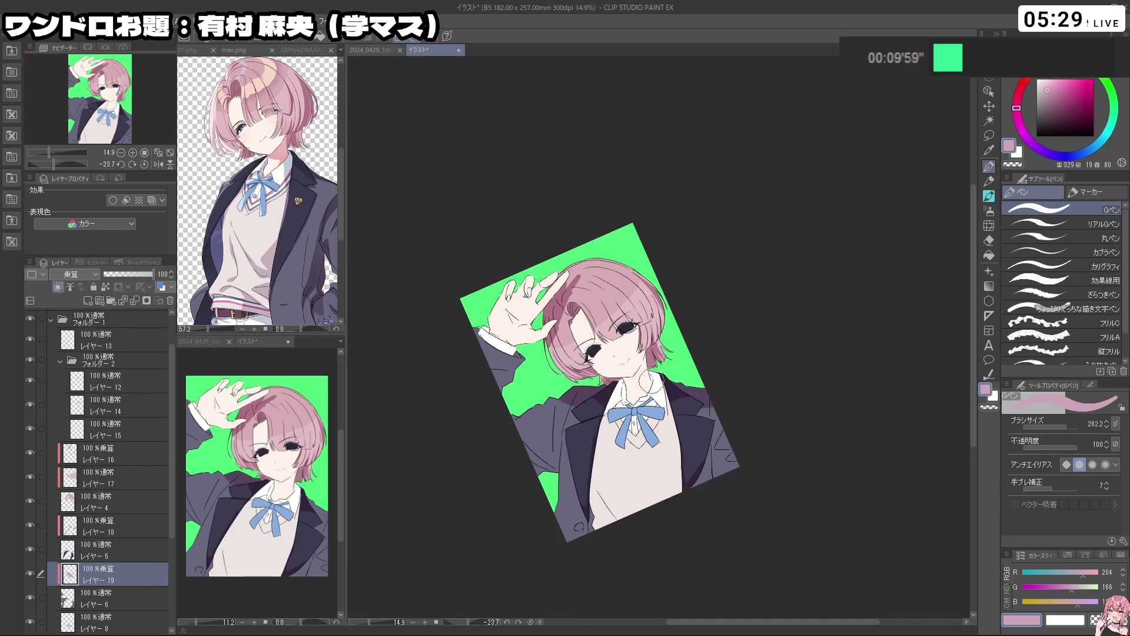
left_click(116, 518)
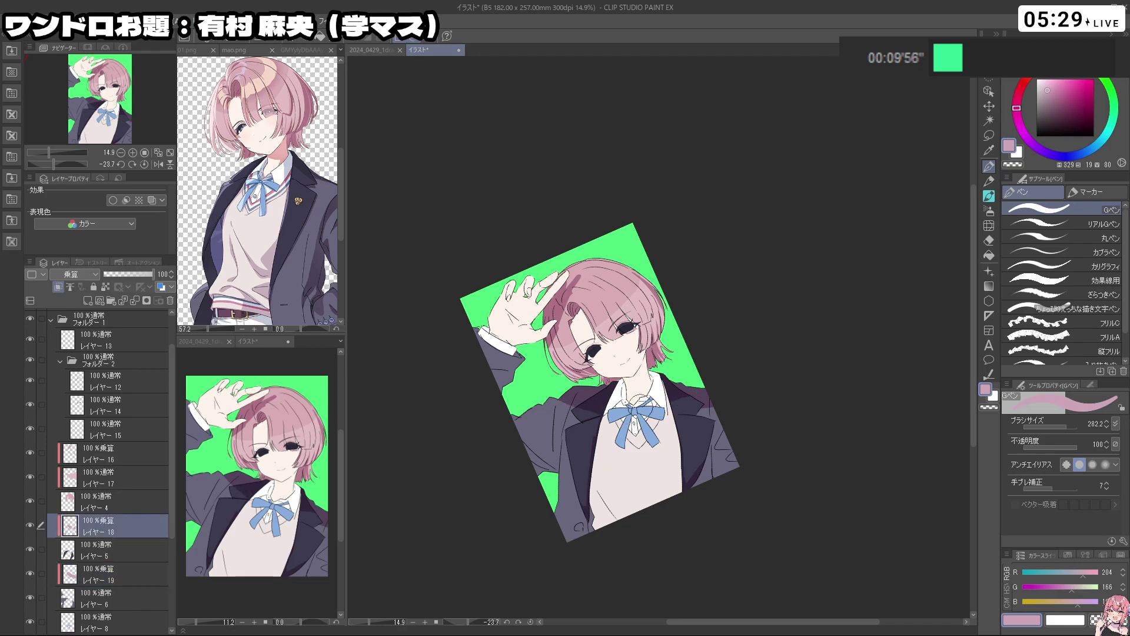
key("shift+space")
mouse_move(715, 406)
left_mouse_down()
mouse_move(805, 349)
mouse_move(777, 419)
left_mouse_up()
Block in fold shadows on the upper sleeve of the raised arm on レイヤー 19
left_click(101, 579)
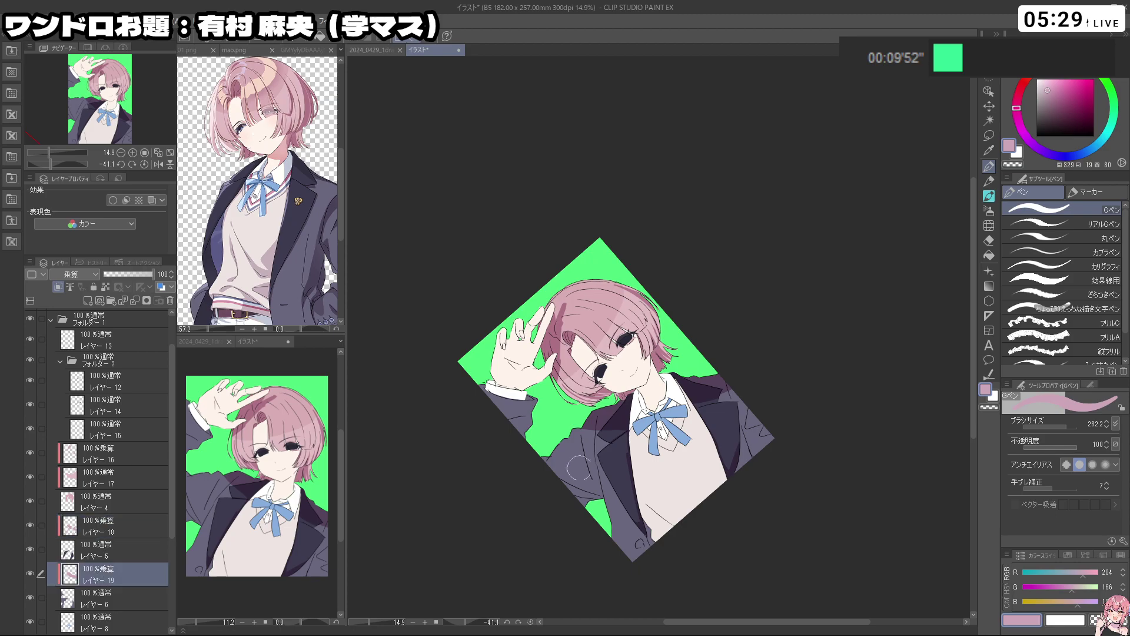
key("ctrl+z")
left_click_drag(577, 441, 596, 496)
key("c")
key("c")
left_click_drag(587, 487, 592, 491)
mouse_move(568, 481)
left_mouse_down()
mouse_move(599, 492)
mouse_move(639, 552)
mouse_move(653, 546)
mouse_move(628, 557)
mouse_move(744, 537)
mouse_move(791, 401)
mouse_move(665, 595)
left_mouse_up()
key("ctrl+z")
Shape the blazer's sleeve and side fold shadows, alternating between dusky pink and the transparent colour
key("c")
key("c")
key("ctrl+z")
key("c")
left_click_drag(518, 526, 693, 571)
key("c")
key("ctrl+z")
mouse_move(571, 474)
left_mouse_down()
mouse_move(581, 478)
mouse_move(565, 459)
mouse_move(584, 459)
mouse_move(631, 509)
mouse_move(681, 510)
left_mouse_up()
key("c")
key("ctrl+z")
key("c")
key("c")
key("ctrl+z")
key("c")
Shade the forearm sleeve below the raised hand's cuff and carve its folds at brush size 139.6
left_click_drag(630, 482, 612, 505)
key("c")
key("c")
key("ctrl+z")
key("c")
key("c")
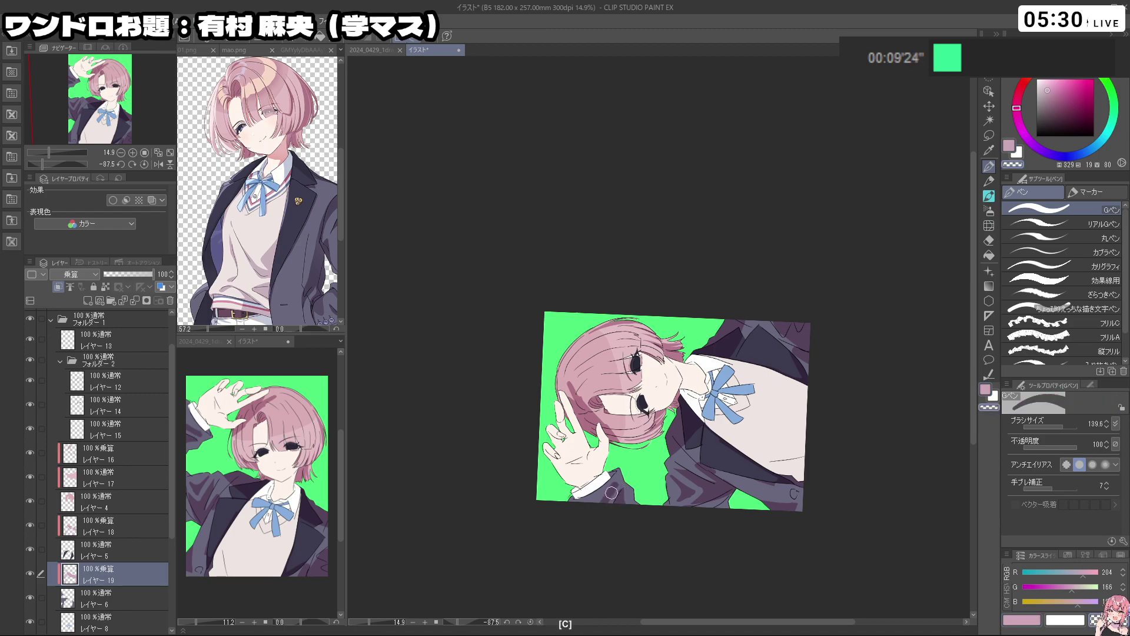
key("c")
left_click_drag(612, 474, 690, 498)
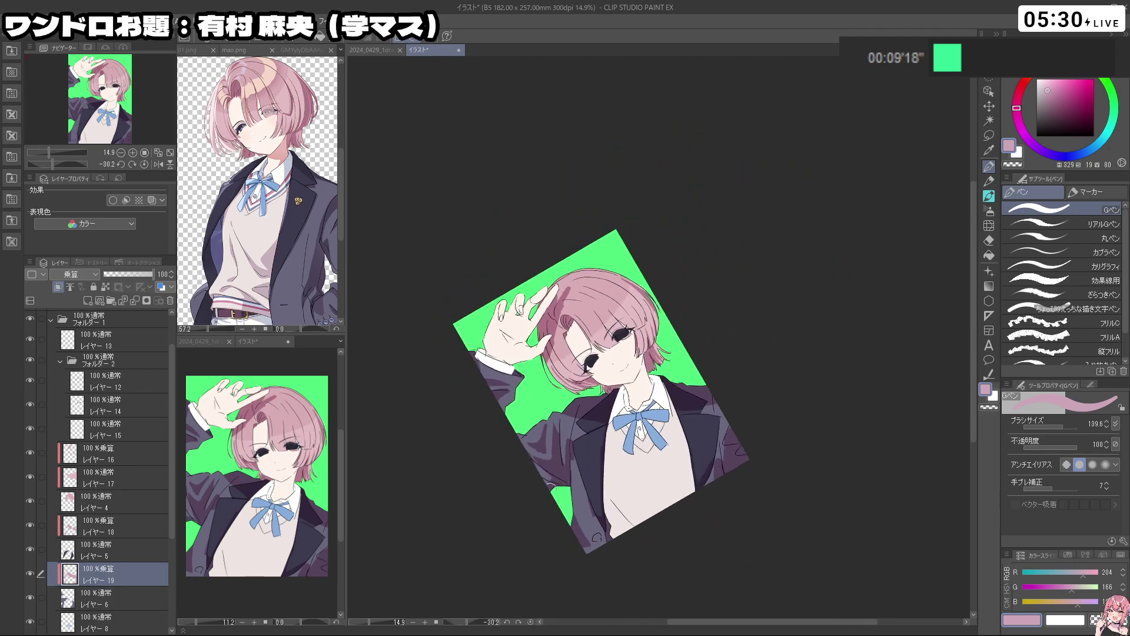
Refine the fold shadows on the blazer's shoulder and lower side with the brush and transparent colour
left_click_drag(638, 499, 686, 518)
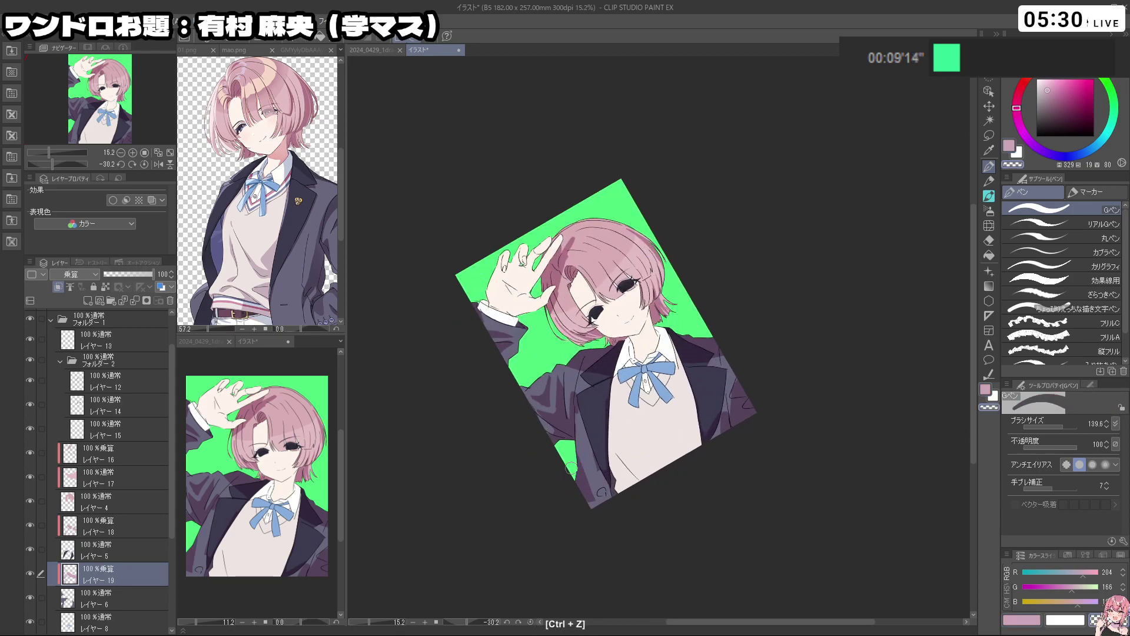
key("shift+space")
left_click_drag(569, 507, 744, 351)
key("ctrl+z")
key("shift+space")
key("ctrl+z")
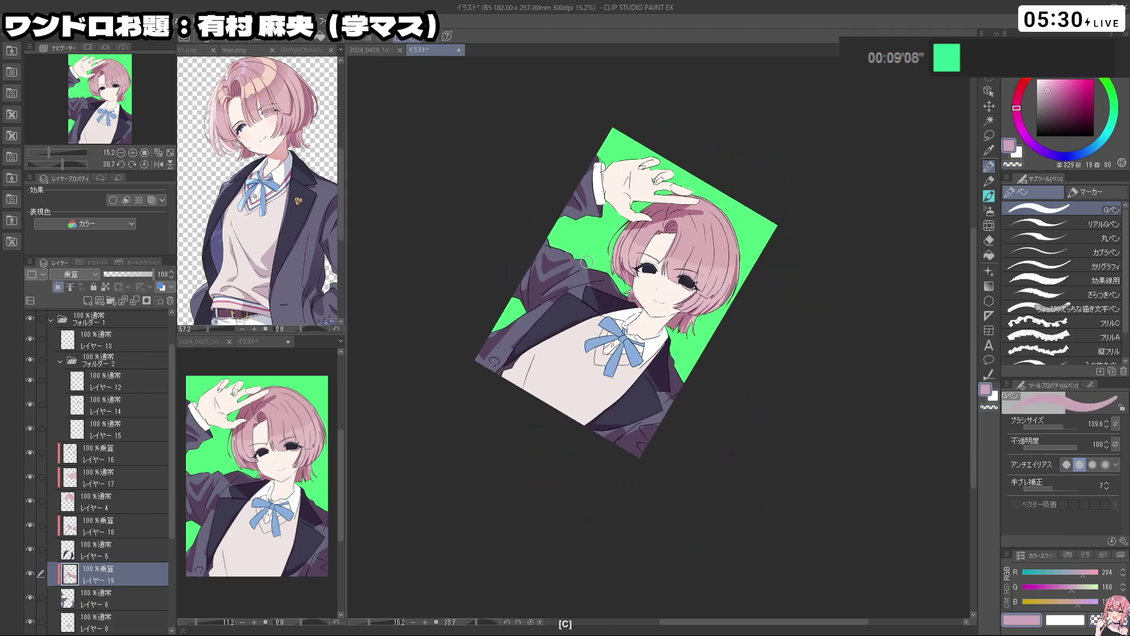
key("shift+space")
mouse_move(610, 263)
left_mouse_down()
mouse_move(598, 397)
mouse_move(618, 421)
left_mouse_up()
key("c")
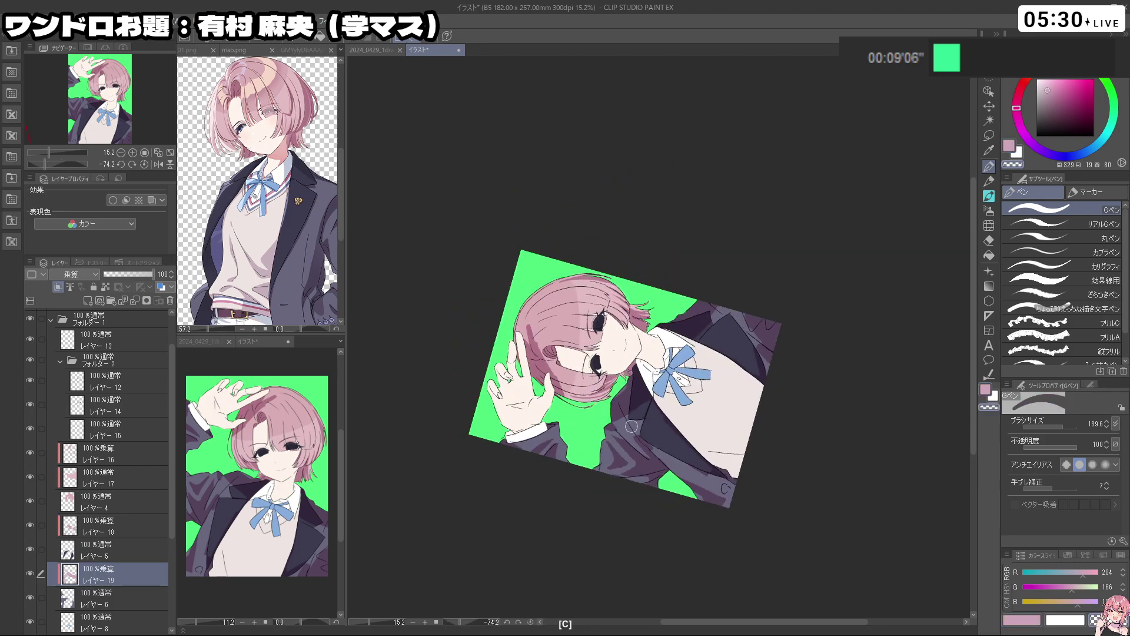
key("ctrl+z")
Add a new layer above レイヤー 8, clip it to the ribbon colour, and set its blending mode to Multiply
scroll(171, 528, "down", 2)
left_click(135, 574)
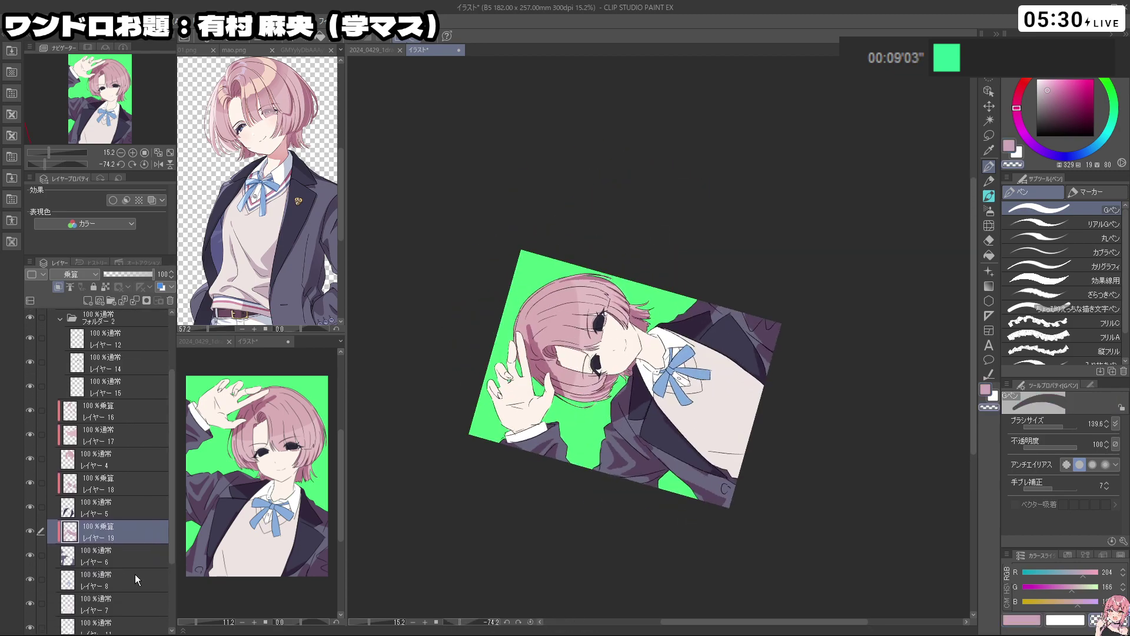
left_click(87, 303)
left_click(58, 287)
left_click(73, 275)
left_click(73, 307)
Paint dusky pink shadows around the blue ribbon's knot at brush size 34.2, trimming with the transparent colour
key("shift+space")
mouse_move(664, 389)
left_mouse_down()
mouse_move(637, 360)
mouse_move(695, 343)
mouse_move(674, 373)
mouse_move(709, 384)
left_mouse_up()
key("ctrl+space")
key("c")
key("ctrl+z")
key("ctrl+alt")
key("ctrl+z")
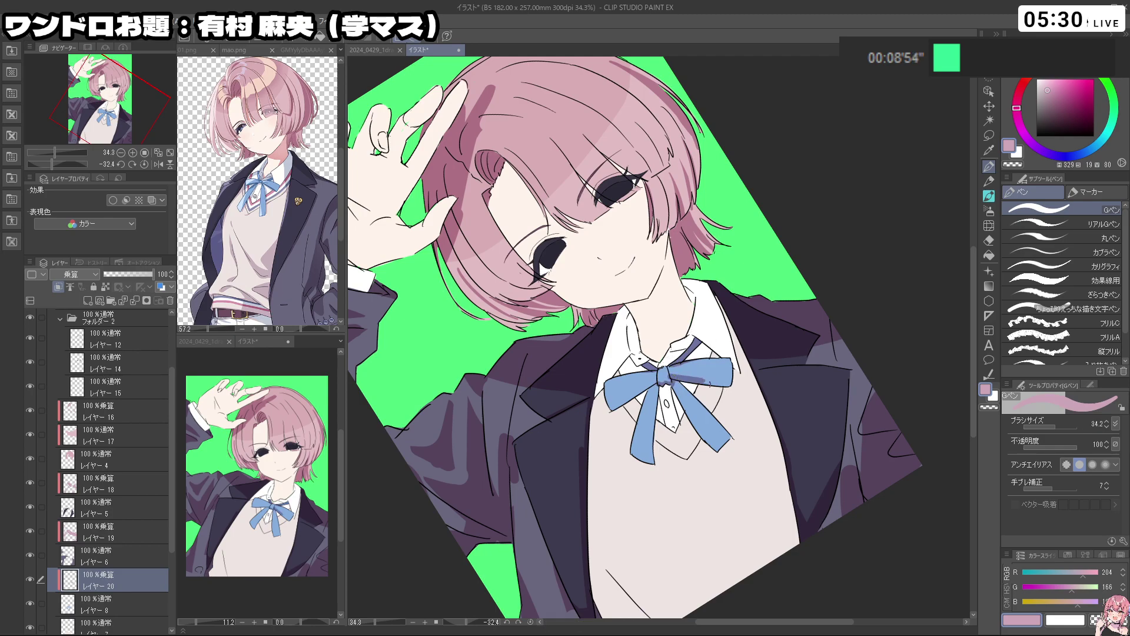
key("c")
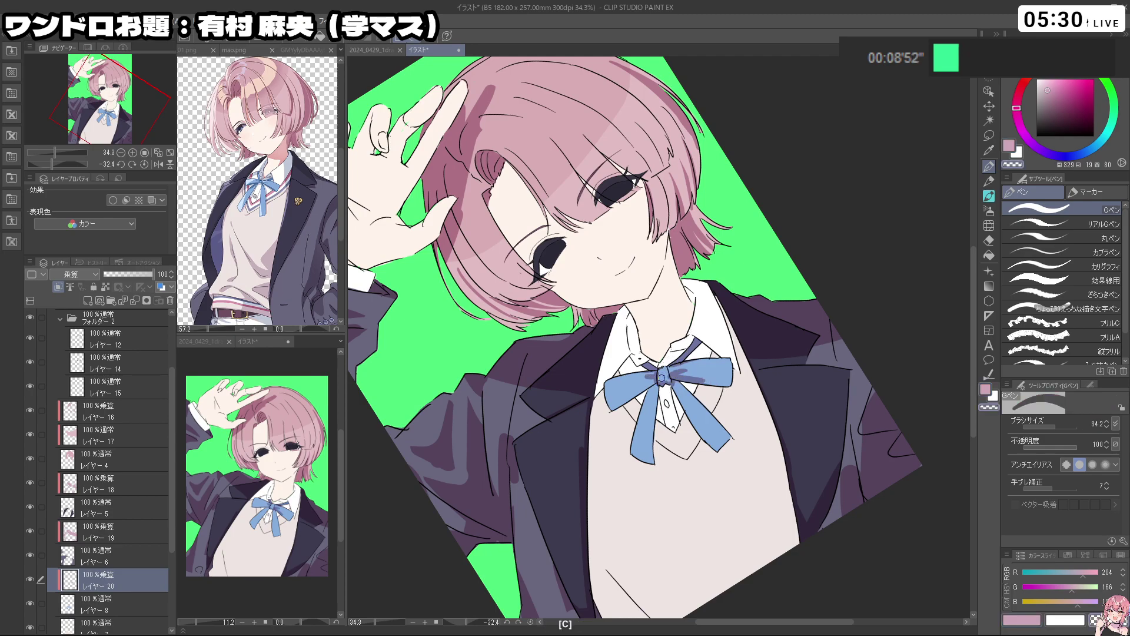
key("c")
Refine the small fold shadows on the ribbon's loops and tails
left_click_drag(641, 392, 685, 379)
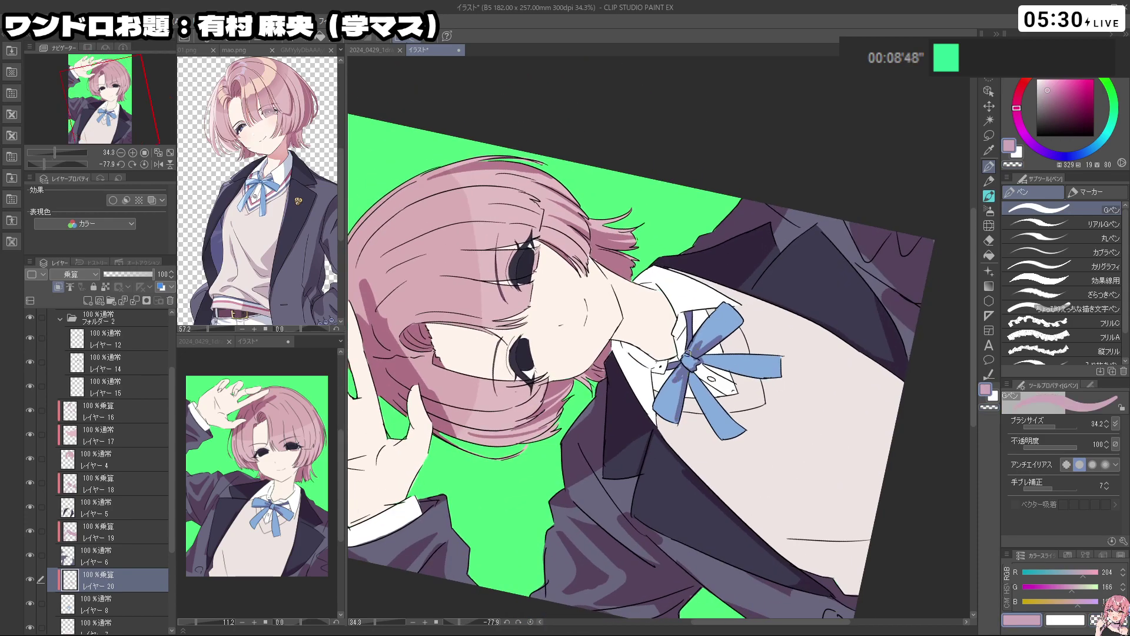
left_click_drag(690, 369, 654, 390)
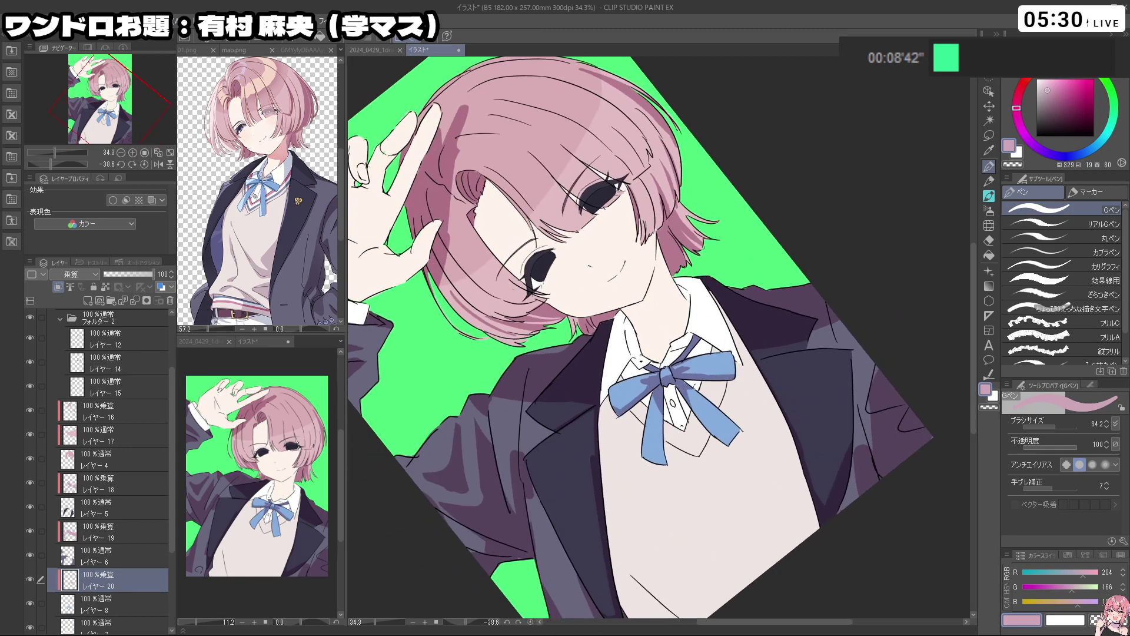
left_click_drag(689, 392, 649, 414)
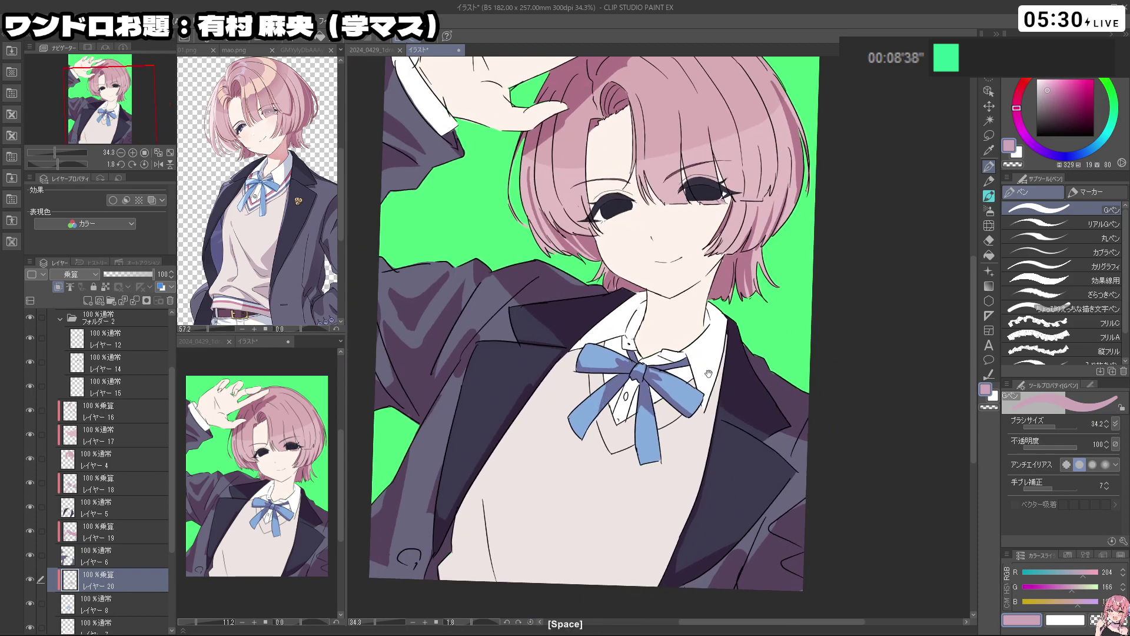
left_click_drag(733, 378, 696, 400)
mouse_move(671, 522)
left_mouse_down()
mouse_move(797, 411)
mouse_move(671, 522)
left_mouse_up()
Add a clipped layer above レイヤー 7 and paint a dusky pink shadow down the sweater's side at brush size 159.8
left_click_drag(171, 478, 174, 535)
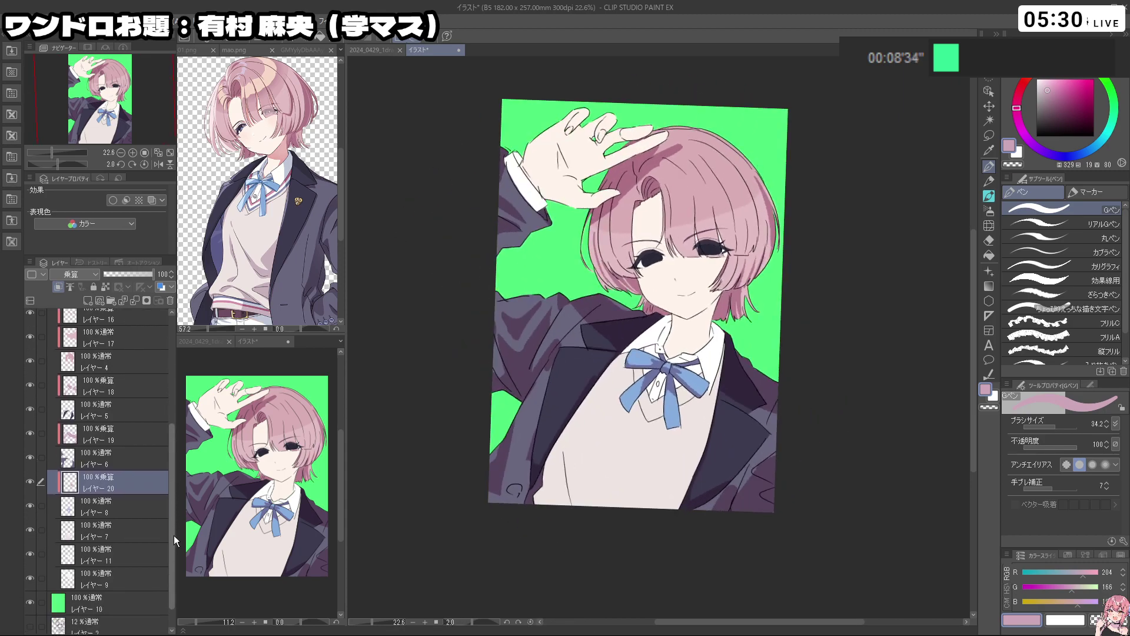
left_click(101, 528)
left_click(87, 300)
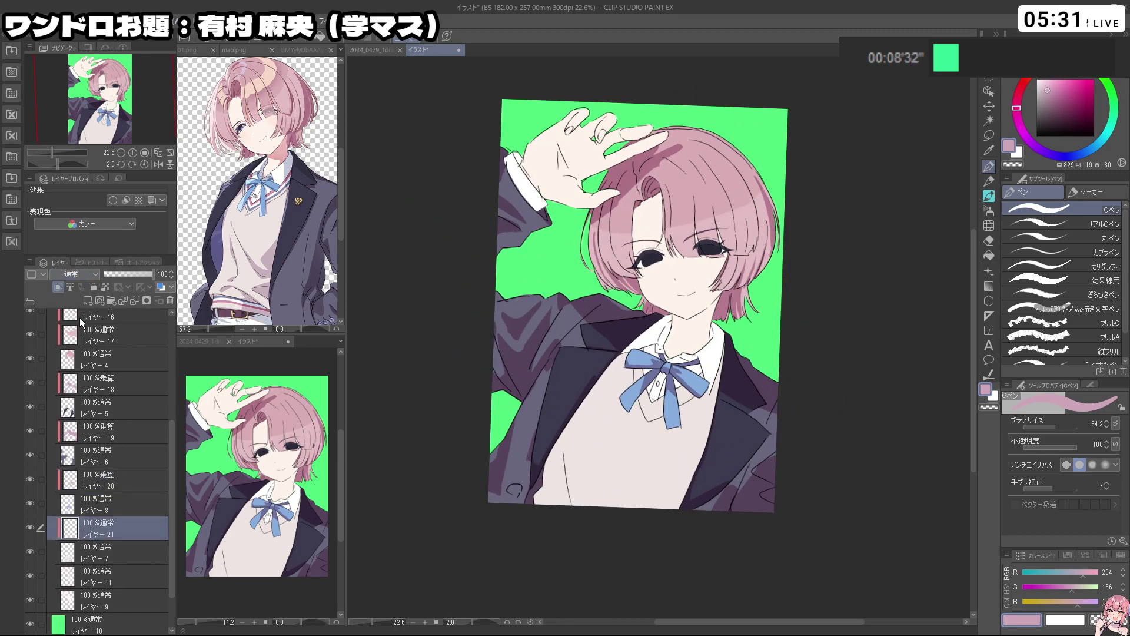
key("ctrl+alt")
left_click_drag(551, 442, 564, 507)
key("ctrl+z")
left_click_drag(552, 463, 532, 524)
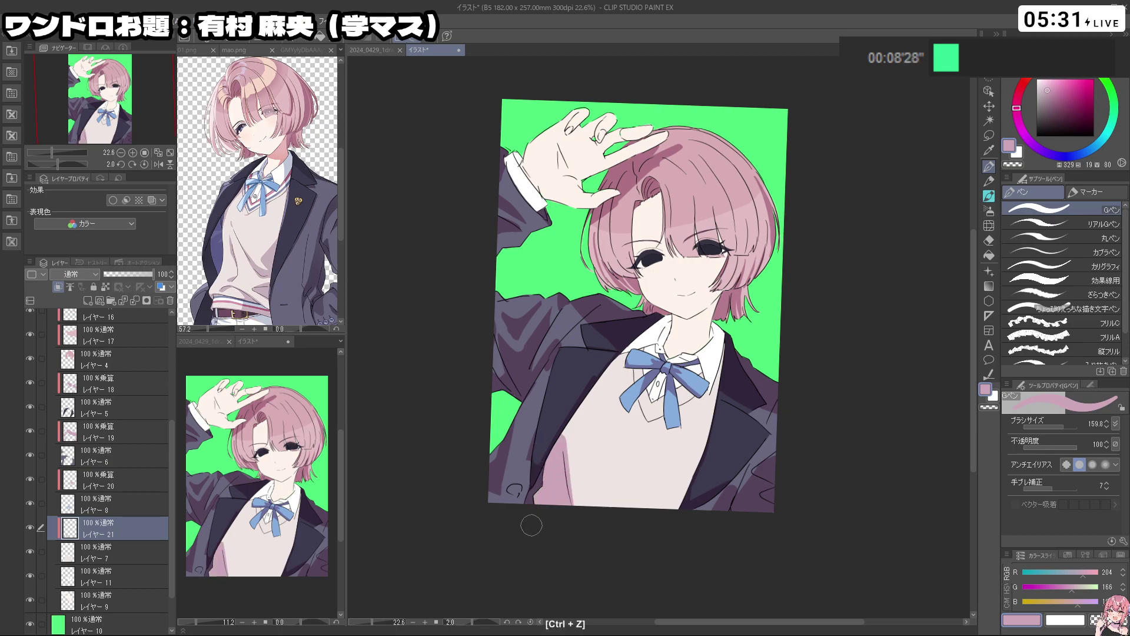
left_click_drag(559, 431, 562, 442)
Set the sweater shadow layer to Multiply and shape fold shadows along the sweater's lower edge with dusky pink and the transparent colour
left_click(72, 273)
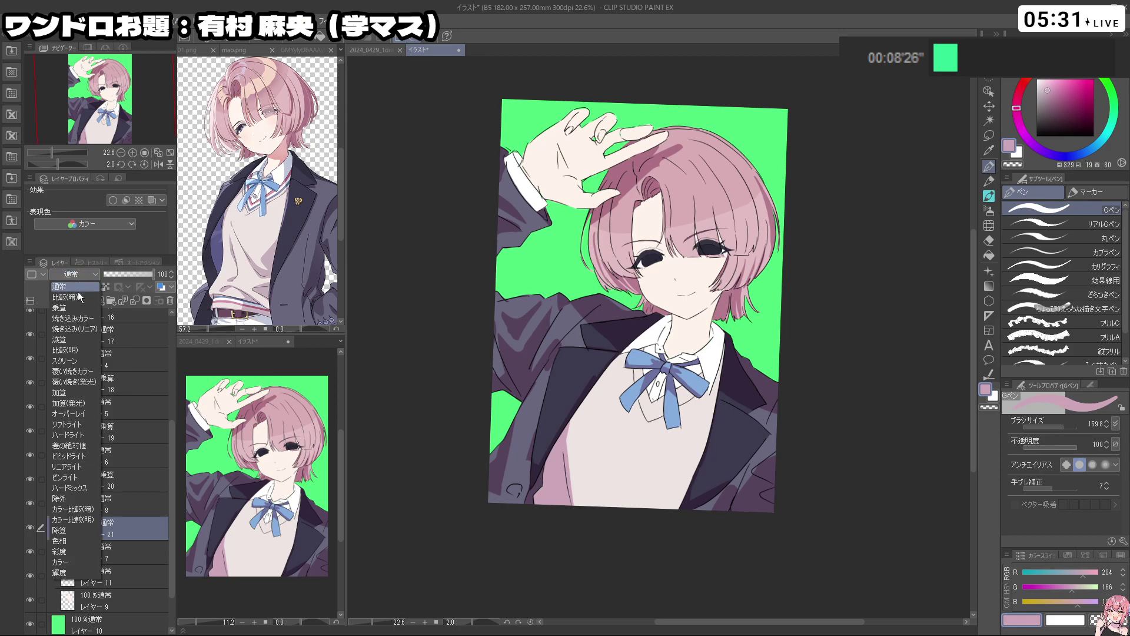
left_click(71, 307)
key("ctrl+z")
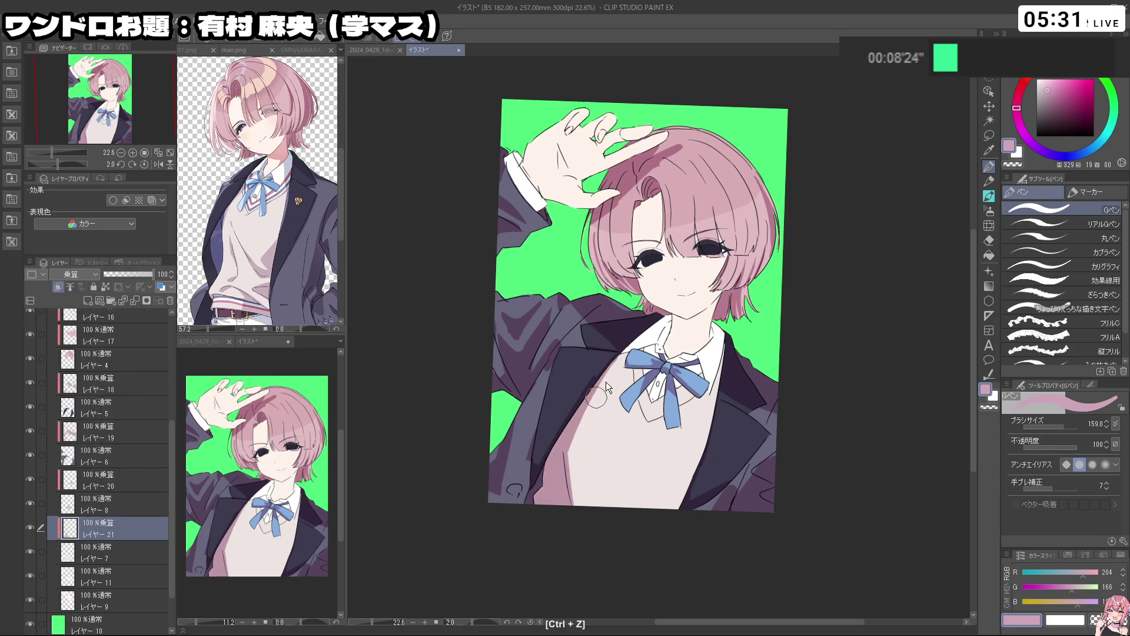
mouse_move(621, 505)
left_mouse_down()
mouse_move(625, 536)
mouse_move(677, 534)
mouse_move(631, 511)
left_mouse_up()
key("c")
mouse_move(636, 466)
left_mouse_down()
mouse_move(662, 513)
mouse_move(633, 497)
left_mouse_up()
key("c")
mouse_move(626, 490)
left_mouse_down()
mouse_move(662, 493)
mouse_move(762, 460)
left_mouse_up()
key("c")
key("ctrl+z")
mouse_move(667, 529)
left_mouse_down()
mouse_move(710, 558)
mouse_move(688, 532)
left_mouse_up()
key("c")
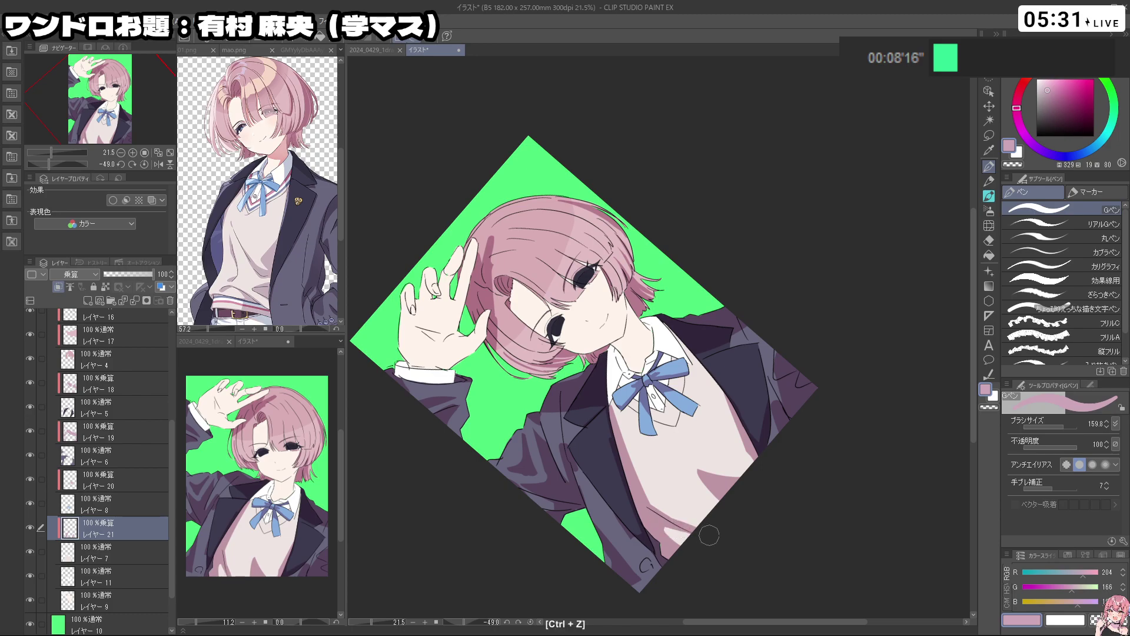
left_click_drag(764, 502, 627, 452)
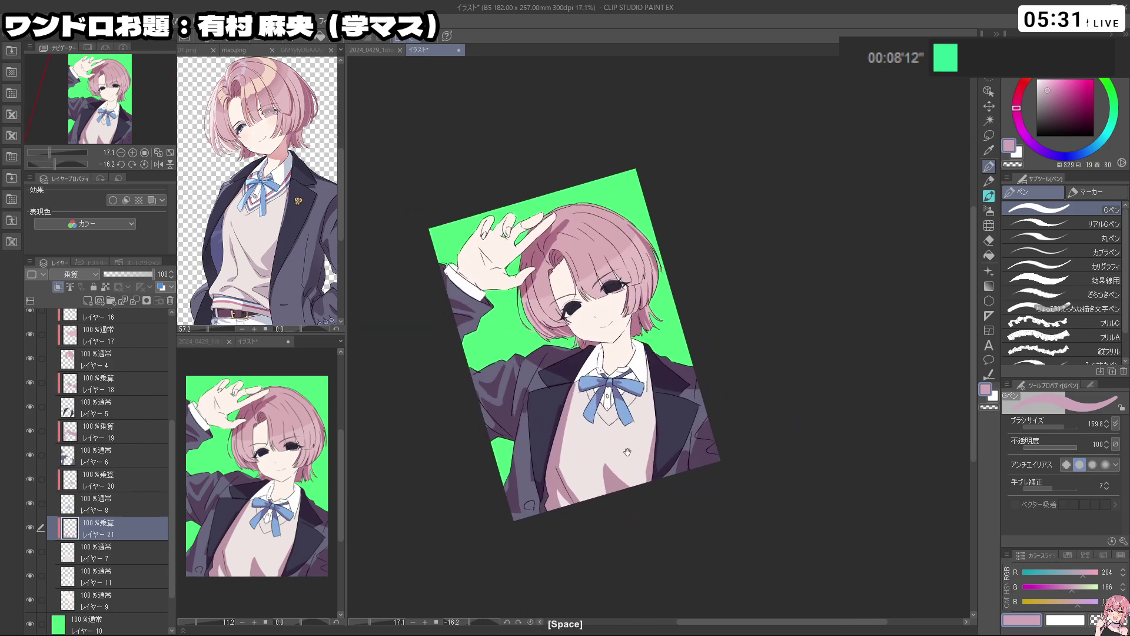
Add a new layer above レイヤー 11, clip it to the shirt colour, and set its blending mode to Multiply
left_click(92, 580)
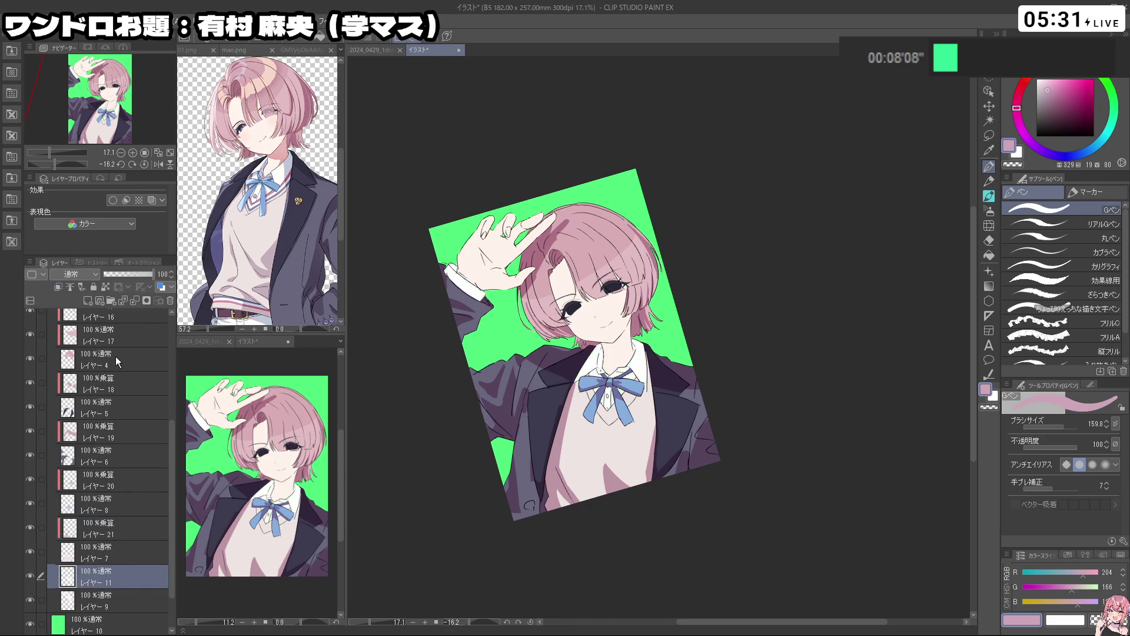
left_click(88, 300)
left_click(58, 286)
left_click(74, 274)
left_click(76, 314)
Shade the shirt collar and the placket around the ribbon in dusky pink, reducing the brush size to 89.7
key("space")
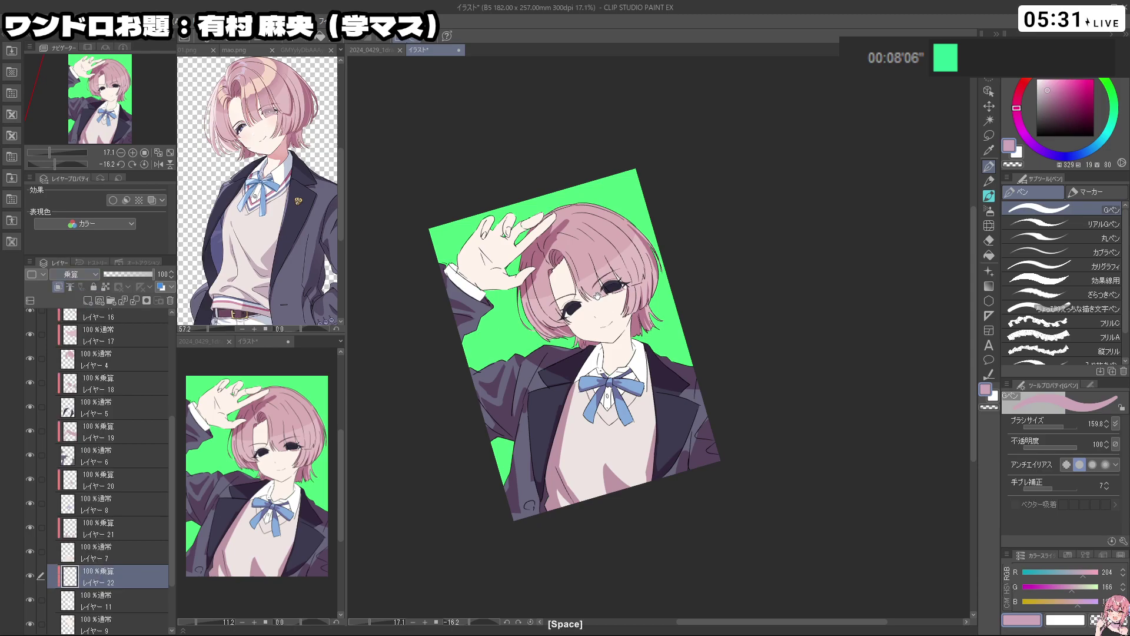
key("ctrl+space")
mouse_move(598, 352)
left_mouse_down()
mouse_move(639, 353)
mouse_move(618, 390)
mouse_move(637, 391)
left_mouse_up()
left_click_drag(563, 367, 590, 386)
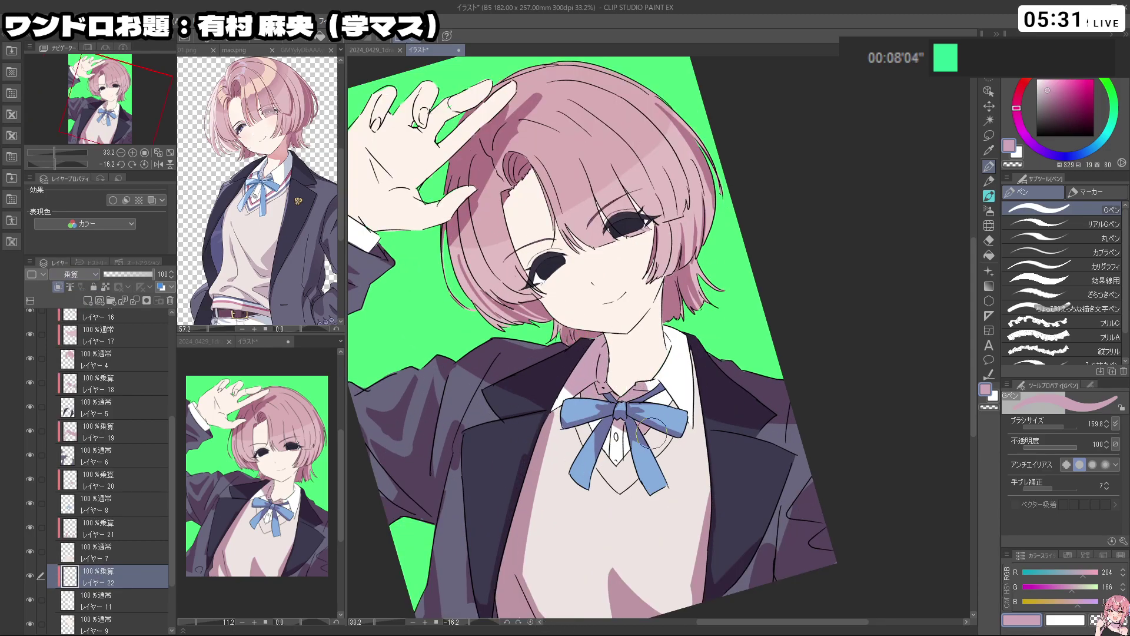
mouse_move(651, 433)
left_mouse_down()
mouse_move(624, 347)
mouse_move(677, 338)
mouse_move(688, 412)
mouse_move(709, 434)
mouse_move(653, 417)
mouse_move(628, 445)
mouse_move(632, 467)
mouse_move(600, 462)
mouse_move(605, 423)
mouse_move(522, 360)
left_mouse_up()
key("ctrl+z")
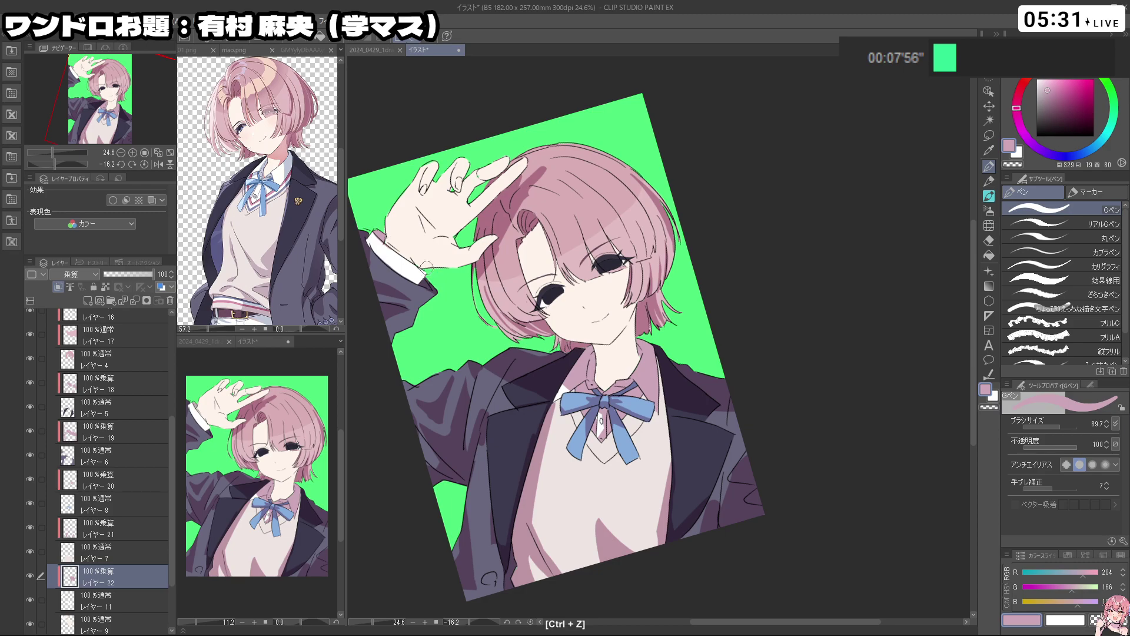
Paint a dusky pink shadow on the shirt cuff of the raised arm
left_click_drag(367, 244, 529, 565)
left_click_drag(646, 509, 498, 261)
scroll(471, 448, "up", 3)
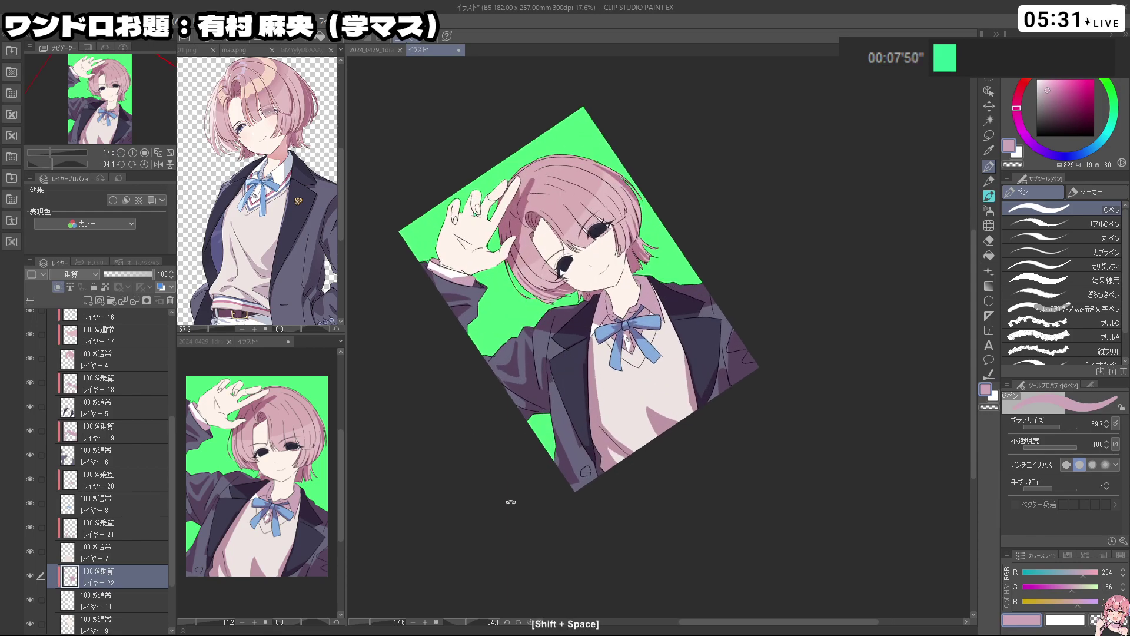
mouse_move(505, 497)
left_mouse_down()
mouse_move(465, 530)
mouse_move(505, 579)
mouse_move(530, 589)
left_mouse_up()
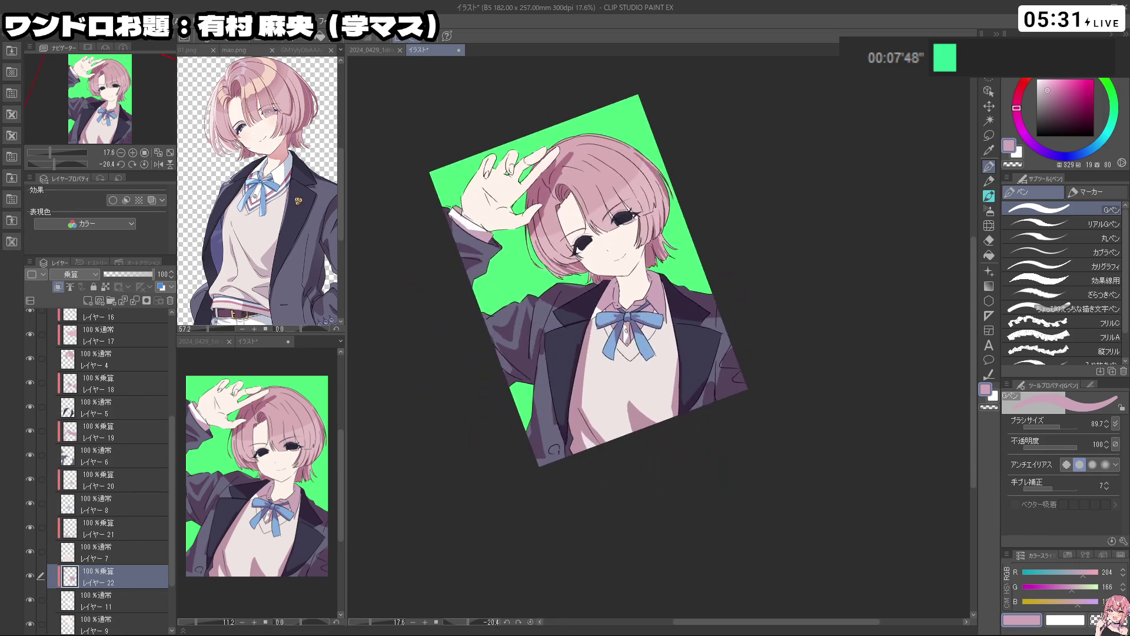
key("c")
key("ctrl+z")
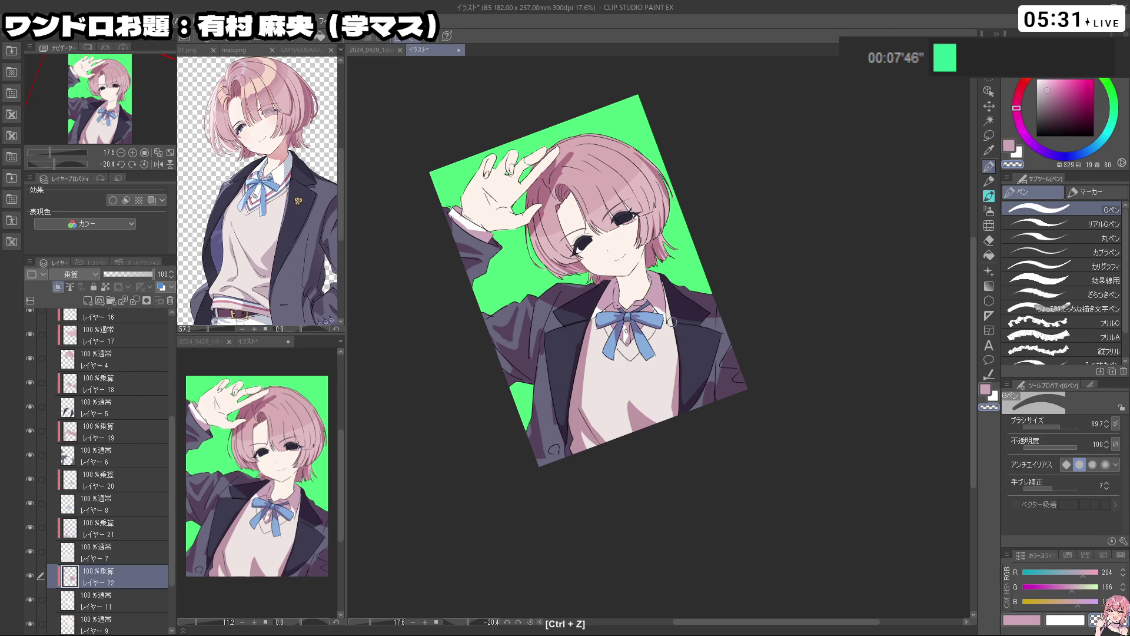
Carve the lit collar tip beside the ribbon knot out of the shirt shadow with the transparent colour
key("c")
left_click_drag(634, 332, 717, 369)
key("ctrl+space")
left_click(602, 339)
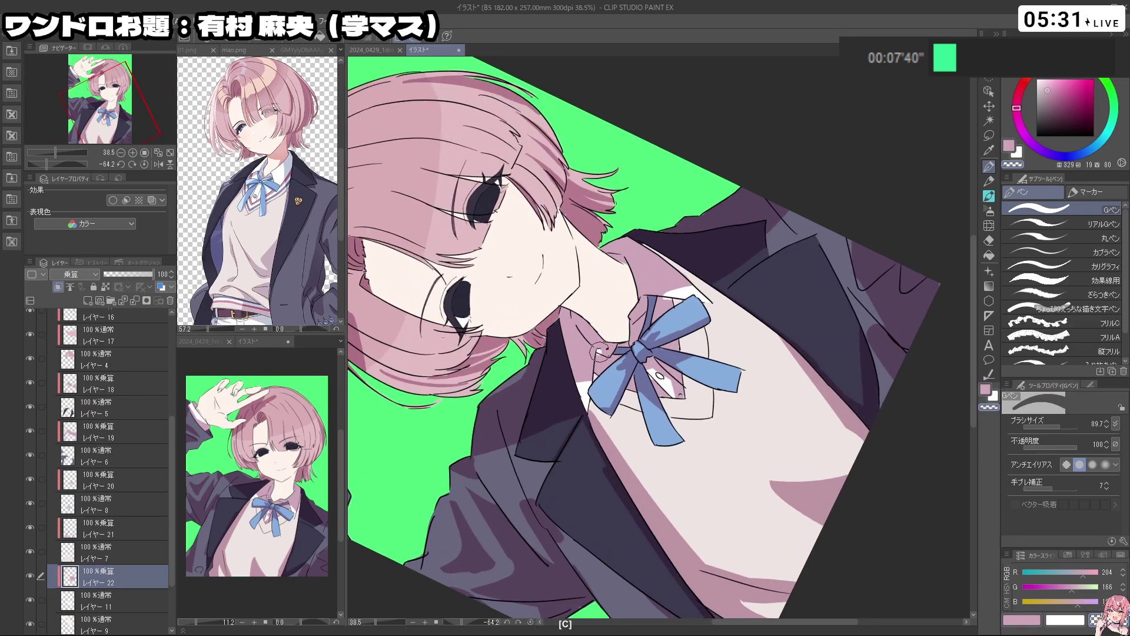
key("ctrl+z")
key("c")
key("c")
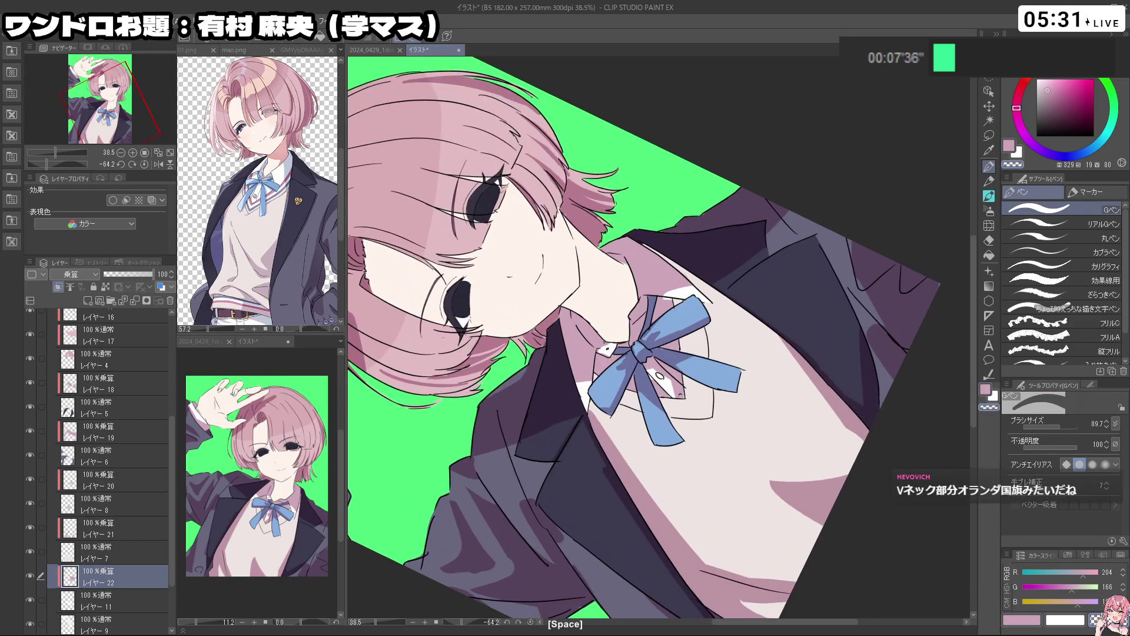
key("ctrl+space")
left_click_drag(703, 324, 693, 326)
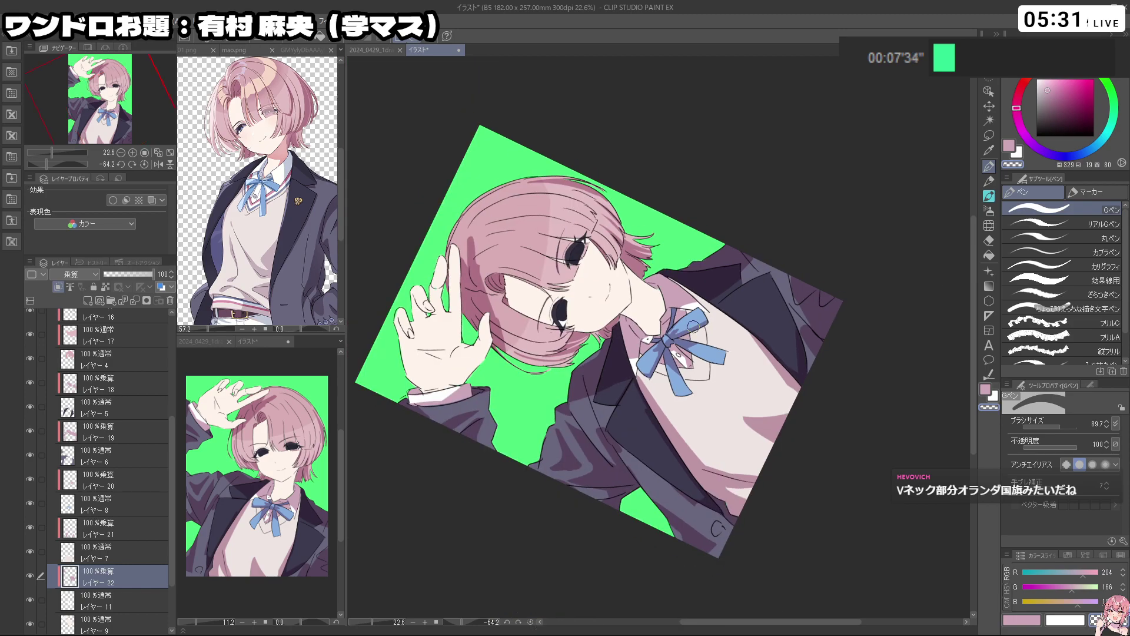
key("shift+space")
left_click_drag(778, 159, 601, 127)
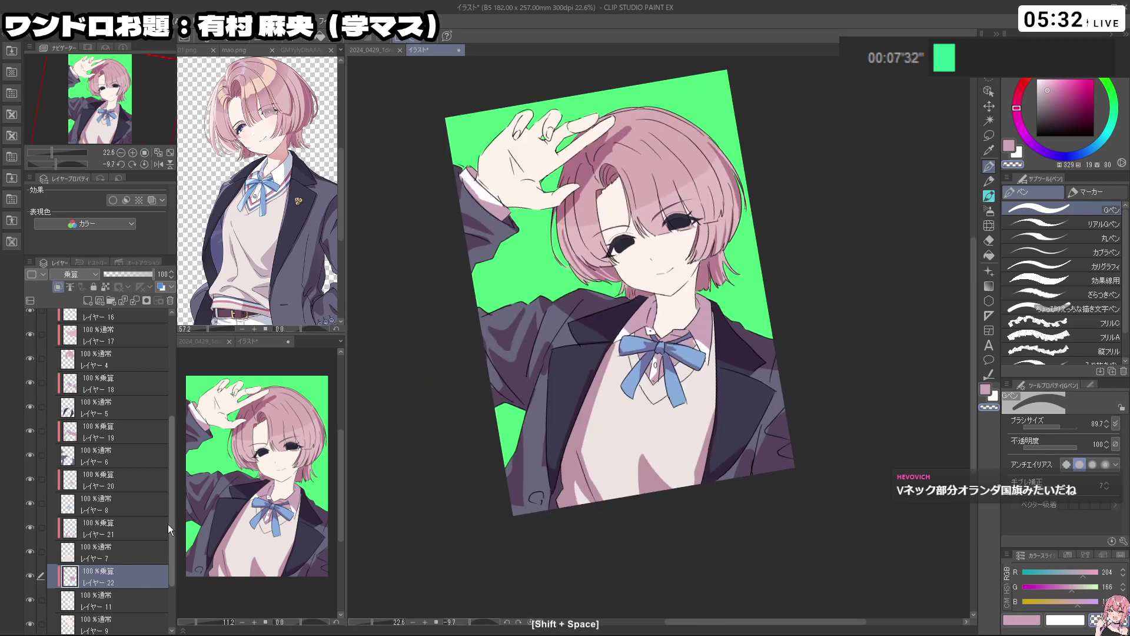
Add a new layer above レイヤー 9, clip it to the skin colour, and set its blending mode to Multiply
scroll(172, 554, "down", 3)
left_click(123, 557)
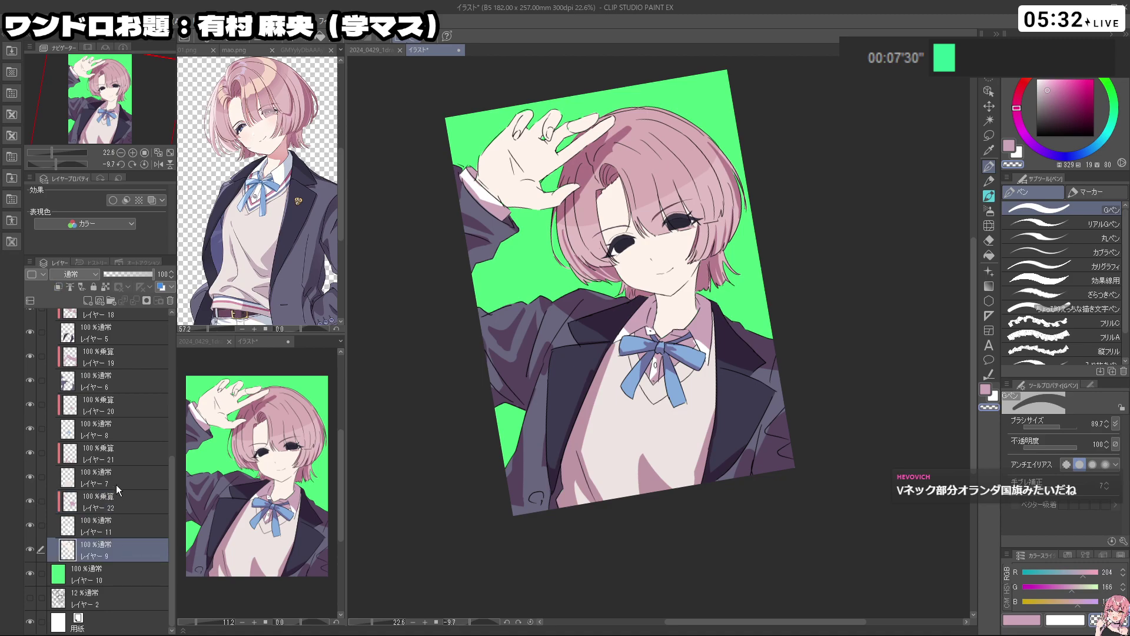
left_click(88, 300)
left_click(58, 287)
left_click(75, 274)
left_click(71, 311)
Paint the neck shadow beneath the chin in dusky pink, reducing the brush size from 109.7 to 89.1
key("ctrl+space")
mouse_move(652, 310)
left_mouse_down()
mouse_move(669, 318)
mouse_move(657, 296)
left_mouse_up()
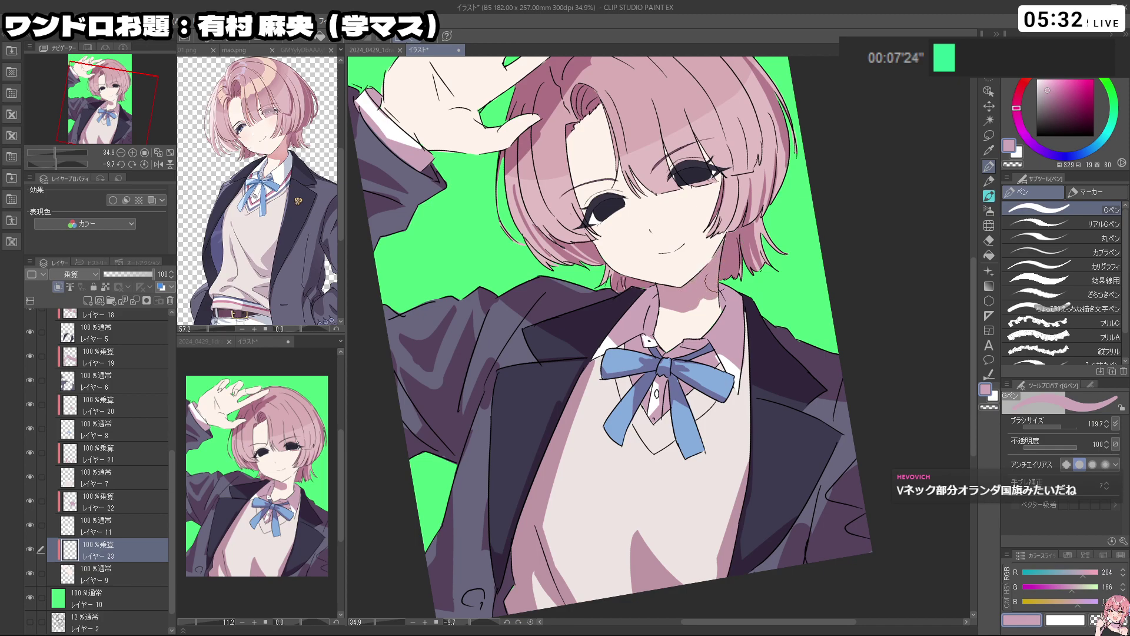
mouse_move(714, 294)
left_mouse_down()
mouse_move(681, 332)
mouse_move(653, 320)
left_mouse_up()
key("shift+space")
mouse_move(654, 395)
left_mouse_down()
mouse_move(757, 378)
mouse_move(631, 235)
mouse_move(561, 379)
mouse_move(674, 442)
left_mouse_up()
key("c")
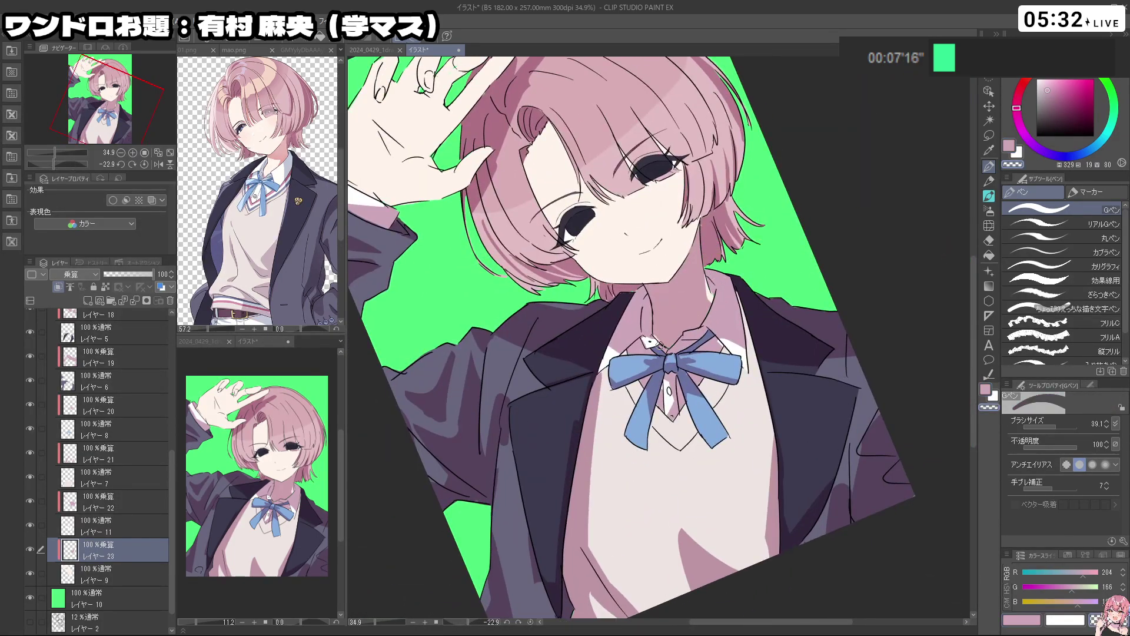
key("ctrl+space")
left_click_drag(737, 351, 732, 290)
Undo the stray skin shadow strokes and touch up the shadow on the neck
key("ctrl+z")
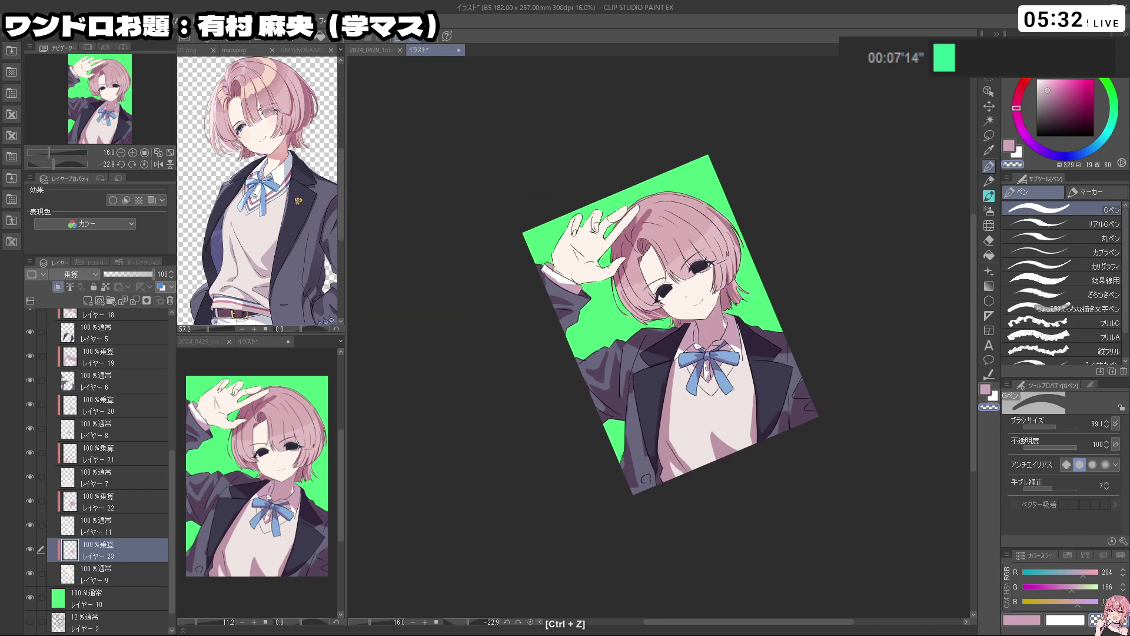
key("ctrl+z")
key("ctrl+space")
left_click_drag(690, 330, 716, 254)
key("space")
left_click_drag(716, 254, 703, 312)
key("c")
key("ctrl+z")
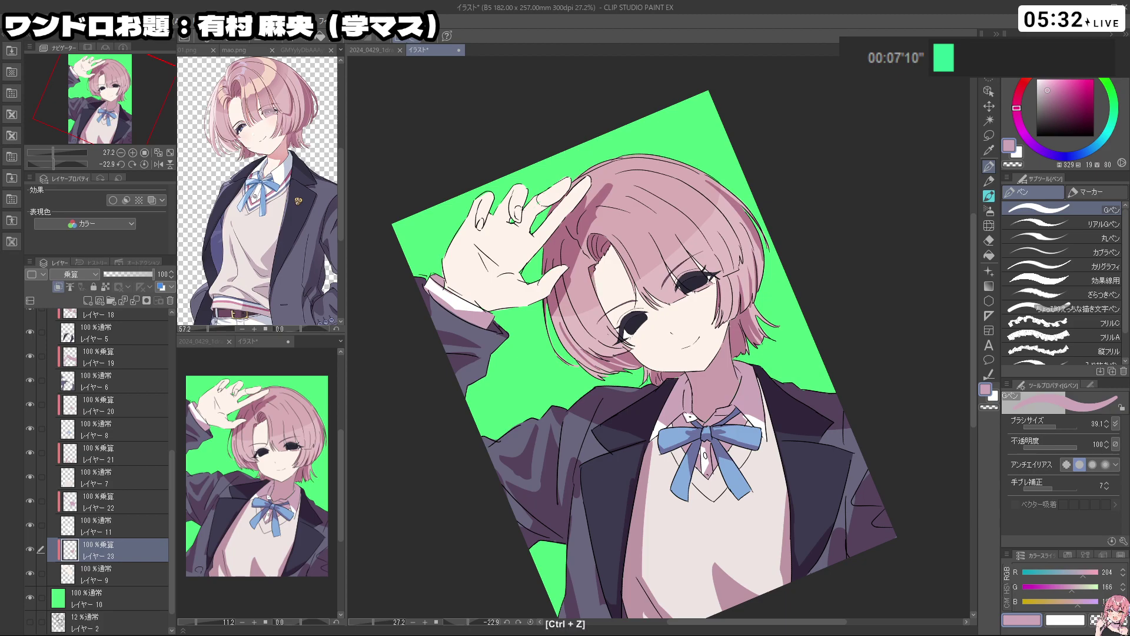
key("ctrl+z")
key("shift+space")
left_click_drag(641, 265, 593, 345)
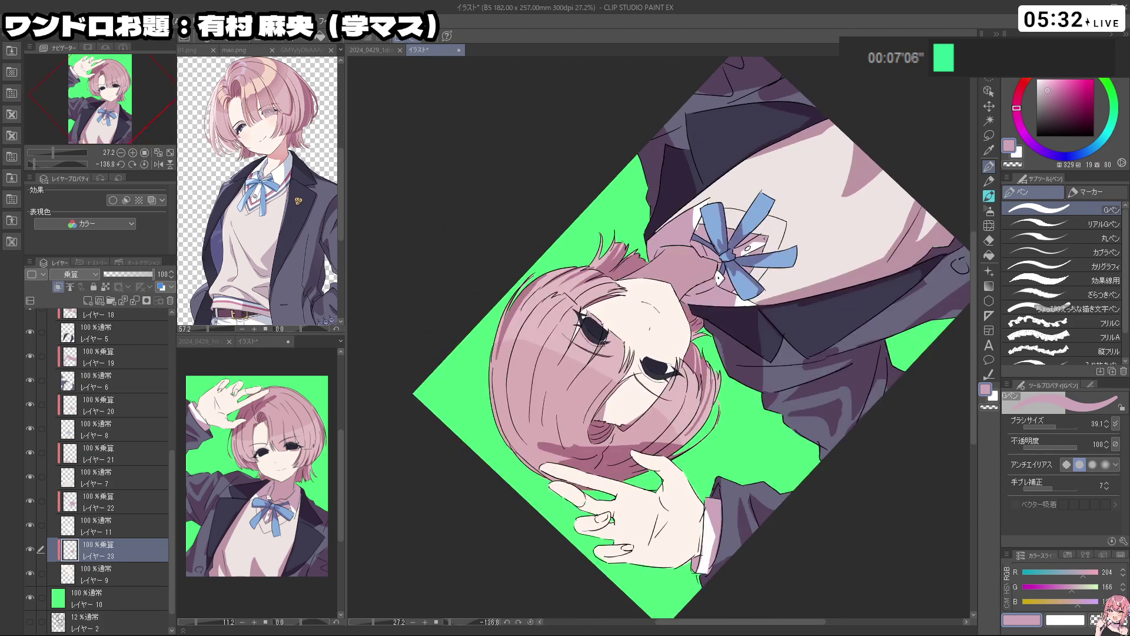
Paint skin shadows on the face beneath the bangs, trimming them with the transparent colour
key("shift+space")
left_click_drag(637, 359, 676, 306)
key("shift+space")
key("ctrl+space")
key("ctrl+z")
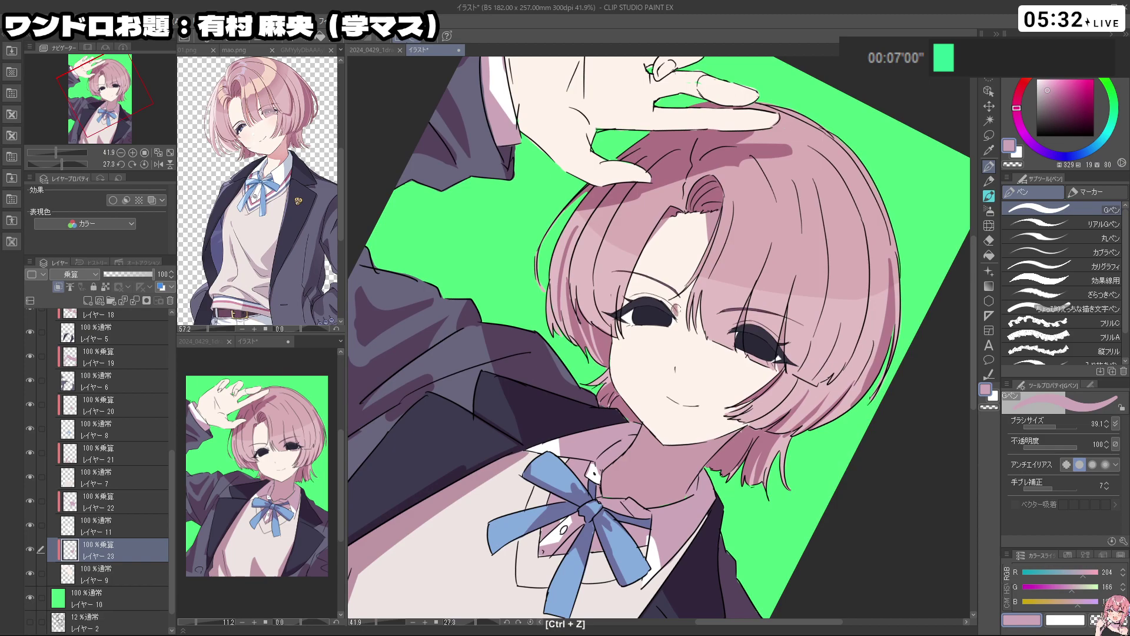
key("c")
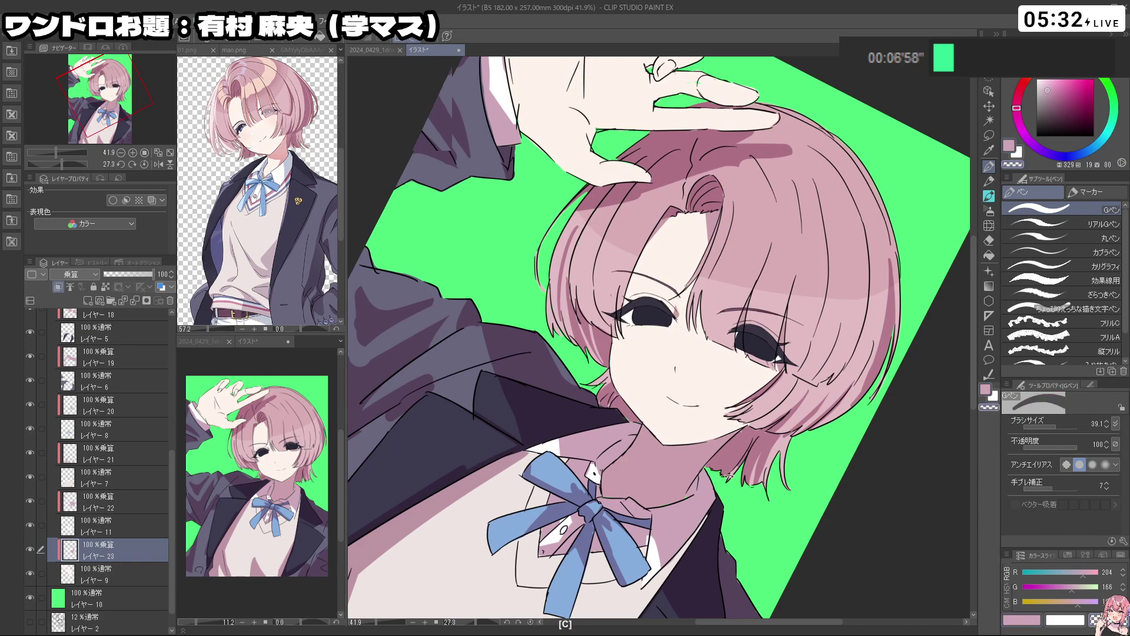
left_click_drag(678, 328, 647, 263)
key("c")
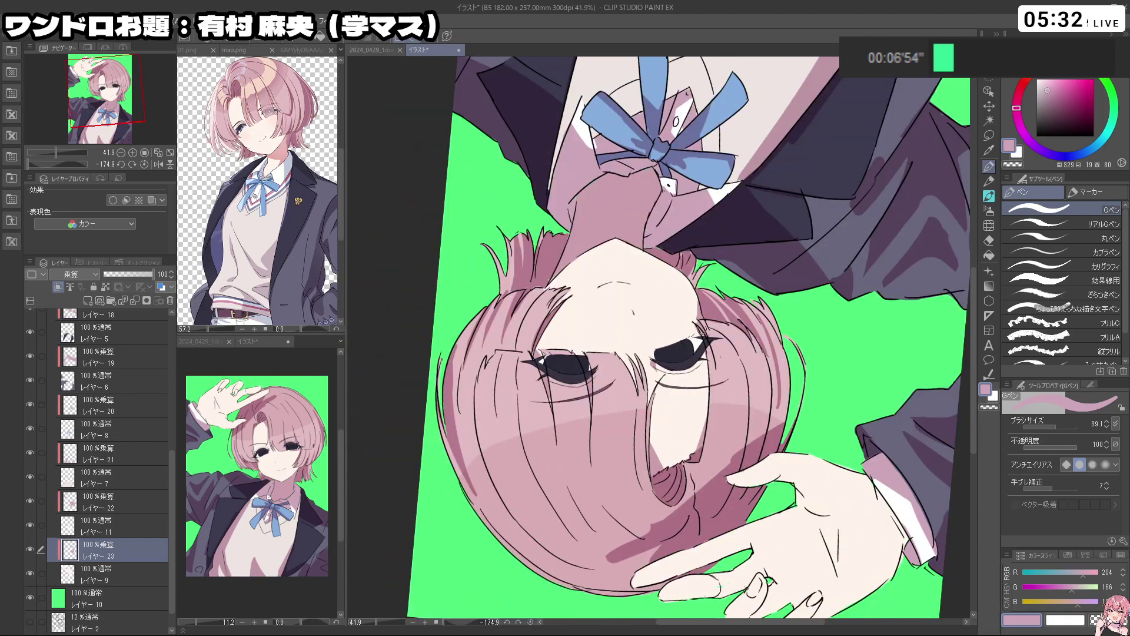
Shape the bangs' cast shadow around the eyes, alternating between the transparent colour and dusky pink
key("c")
mouse_move(700, 339)
left_mouse_down()
mouse_move(698, 324)
mouse_move(630, 353)
left_mouse_up()
key("c")
mouse_move(598, 357)
left_mouse_down()
mouse_move(639, 406)
mouse_move(751, 345)
left_mouse_up()
left_click_drag(648, 505, 718, 479)
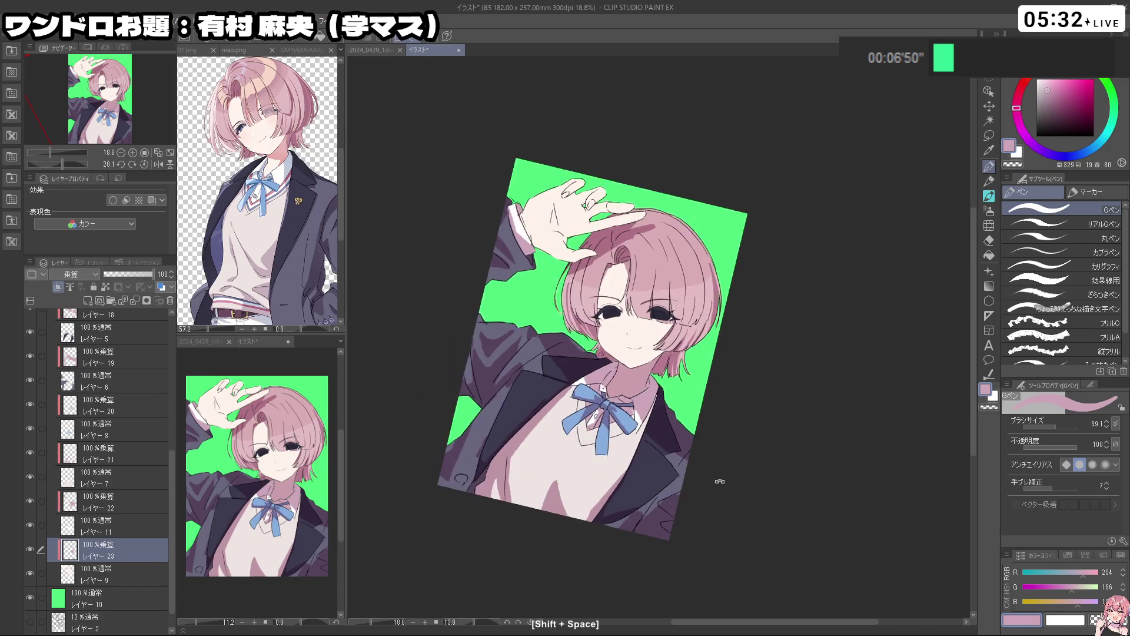
Refine the bangs' cast shadow on the forehead and around the eyes, switching between dusky pink and the transparent colour
key("c")
mouse_move(598, 329)
left_mouse_down()
mouse_move(682, 328)
mouse_move(623, 339)
left_mouse_up()
key("c")
left_click_drag(659, 376, 604, 372)
left_click_drag(676, 419, 769, 419)
mouse_move(681, 453)
left_mouse_down()
mouse_move(745, 422)
mouse_move(760, 357)
mouse_move(698, 469)
mouse_move(664, 475)
left_mouse_up()
left_click_drag(625, 274, 537, 387)
key("shift+space")
key("c")
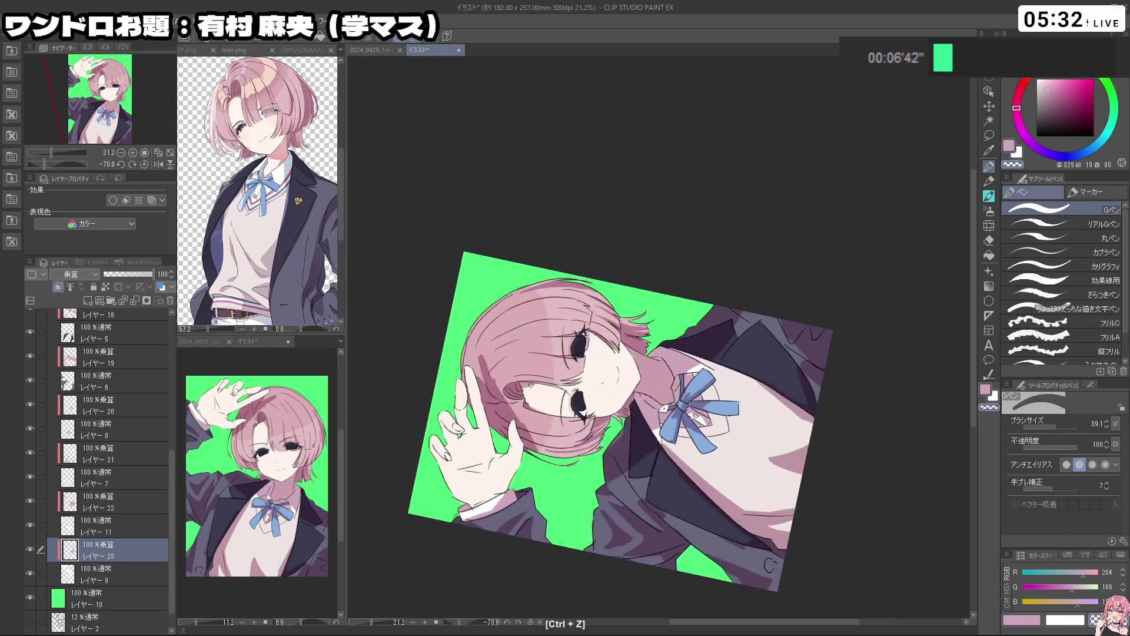
Try another correction to the forehead shadow near the hair parting and undo the stroke
key("c")
key("c")
key("shift+space")
left_click_drag(526, 393, 533, 415)
key("c")
key("ctrl+z")
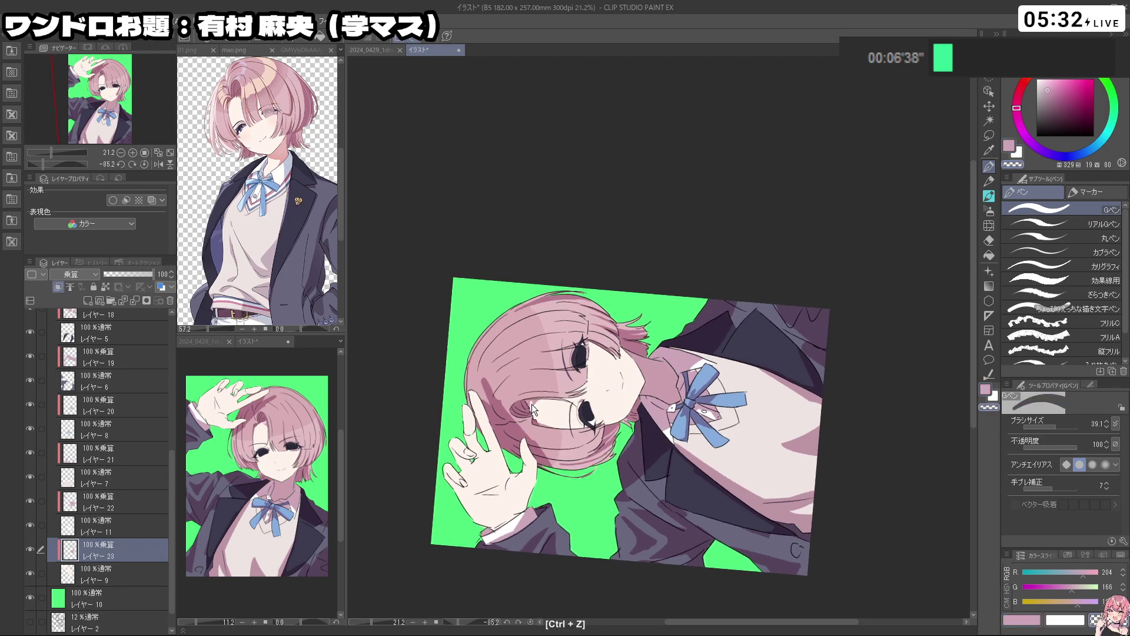
key("c")
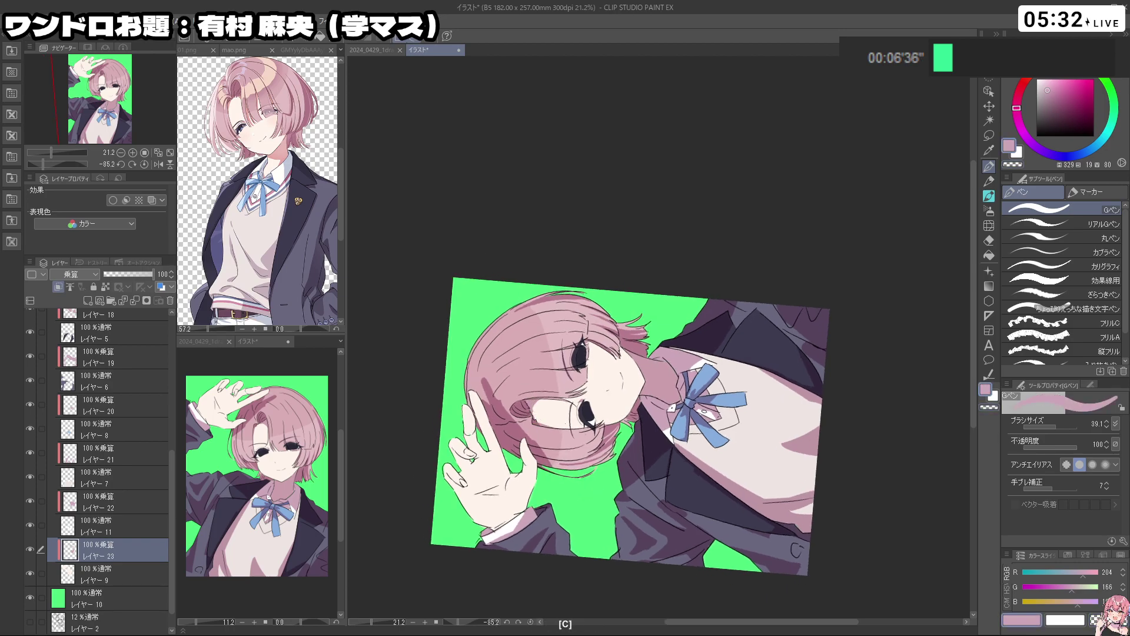
Reduce the brush size to 51.9 and undo the trial shadow stroke on the raised hand's fingers
scroll(683, 456, "down", 3)
key("shift+space")
left_click_drag(677, 478, 647, 501)
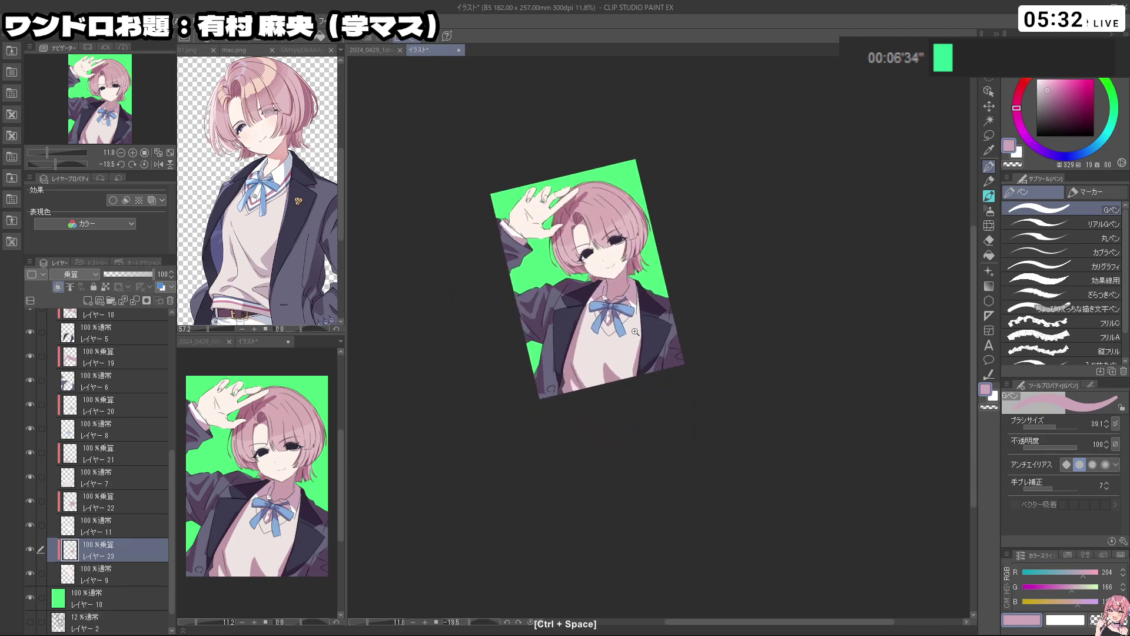
scroll(652, 389, "up", 2)
left_click_drag(653, 389, 659, 394)
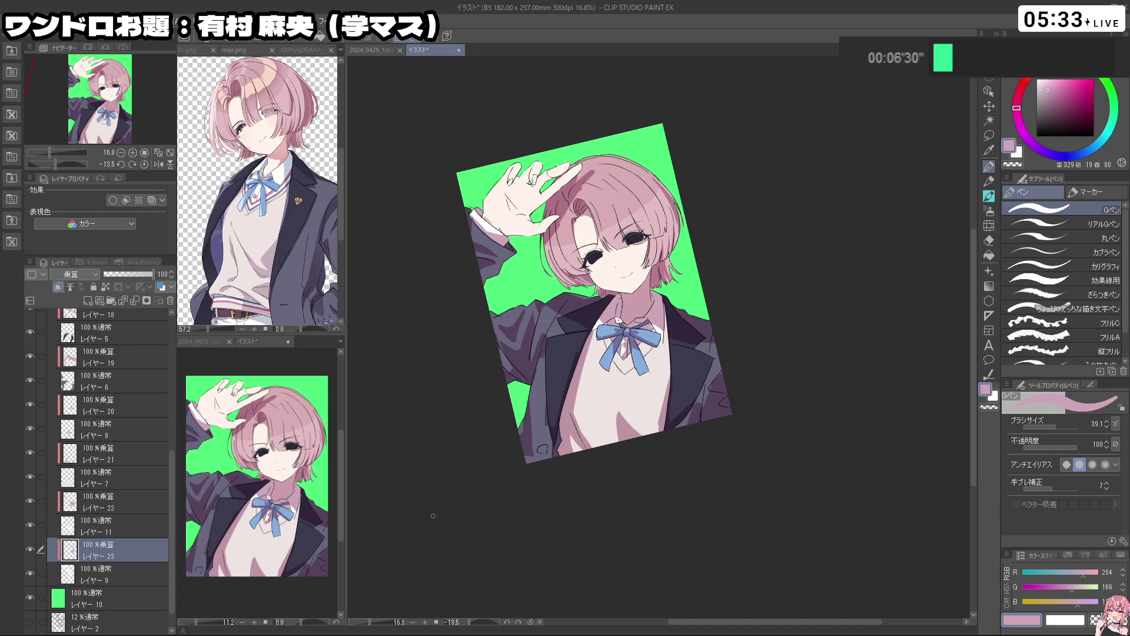
key("shift+space")
left_click_drag(548, 552, 680, 574)
key("ctrl+space")
mouse_move(460, 282)
left_mouse_down()
mouse_move(491, 292)
mouse_move(467, 302)
left_mouse_up()
key("c")
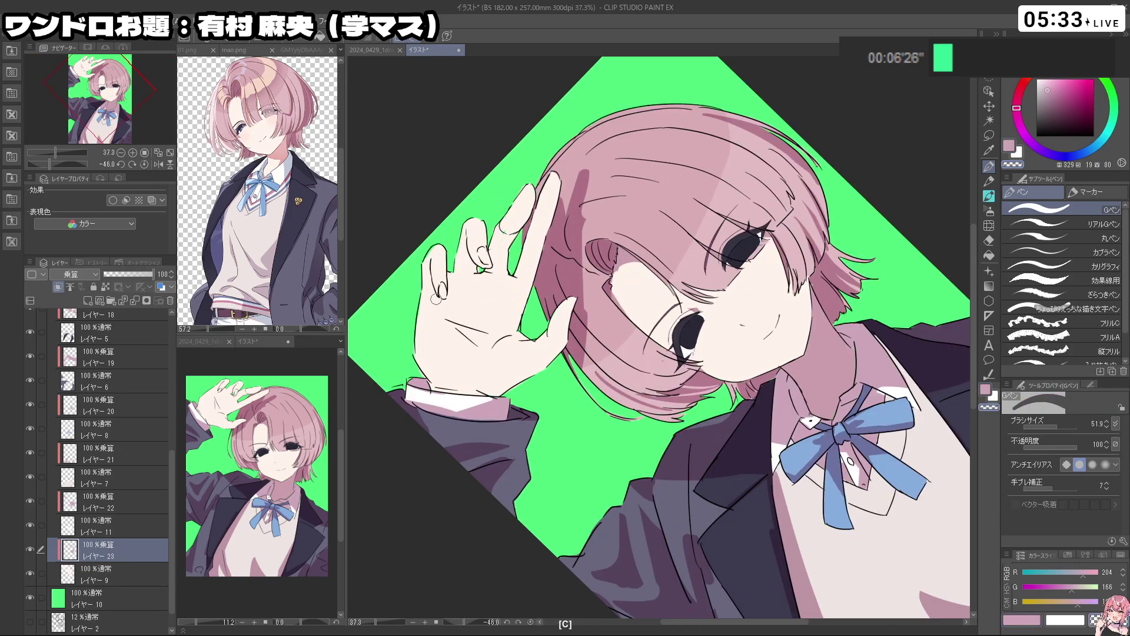
key("ctrl+z")
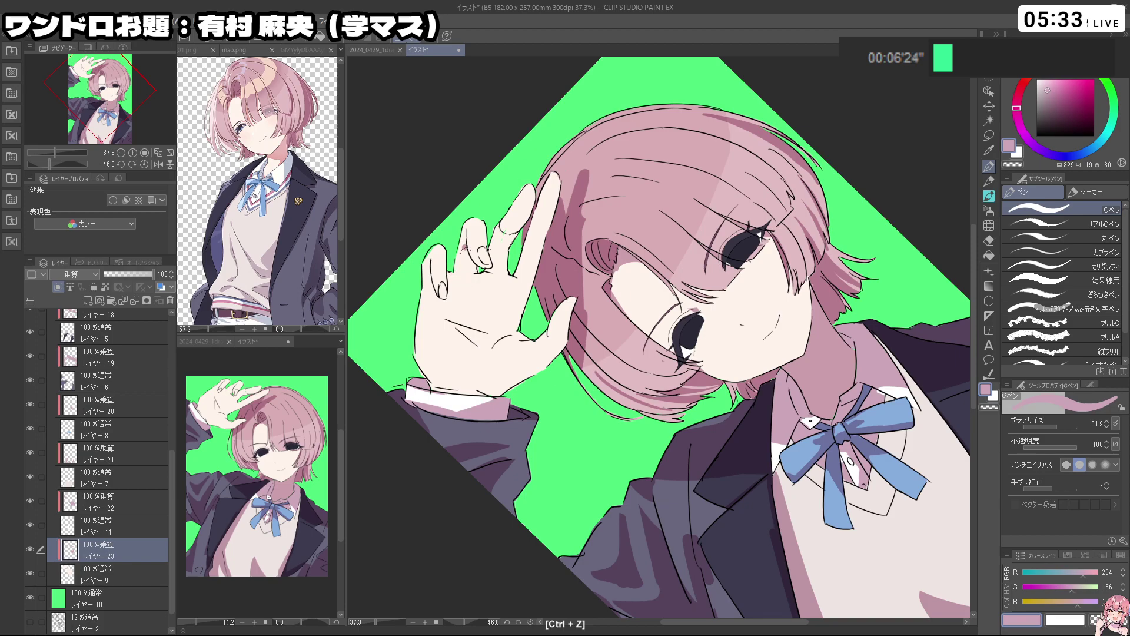
Paint dusky pink shadows between the raised hand's fingers and along the edge of its thumb and palm
left_click_drag(463, 249, 475, 269)
key("shift+space")
left_click_drag(557, 161, 696, 257)
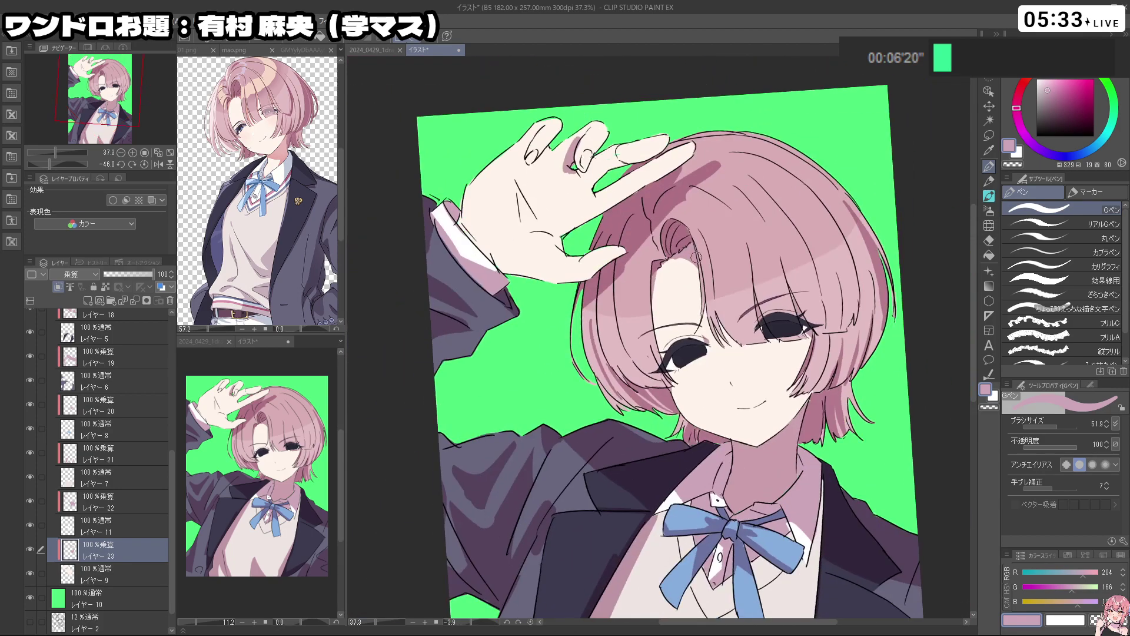
mouse_move(499, 266)
left_mouse_down()
mouse_move(575, 287)
mouse_move(618, 445)
left_mouse_up()
key("shift+space")
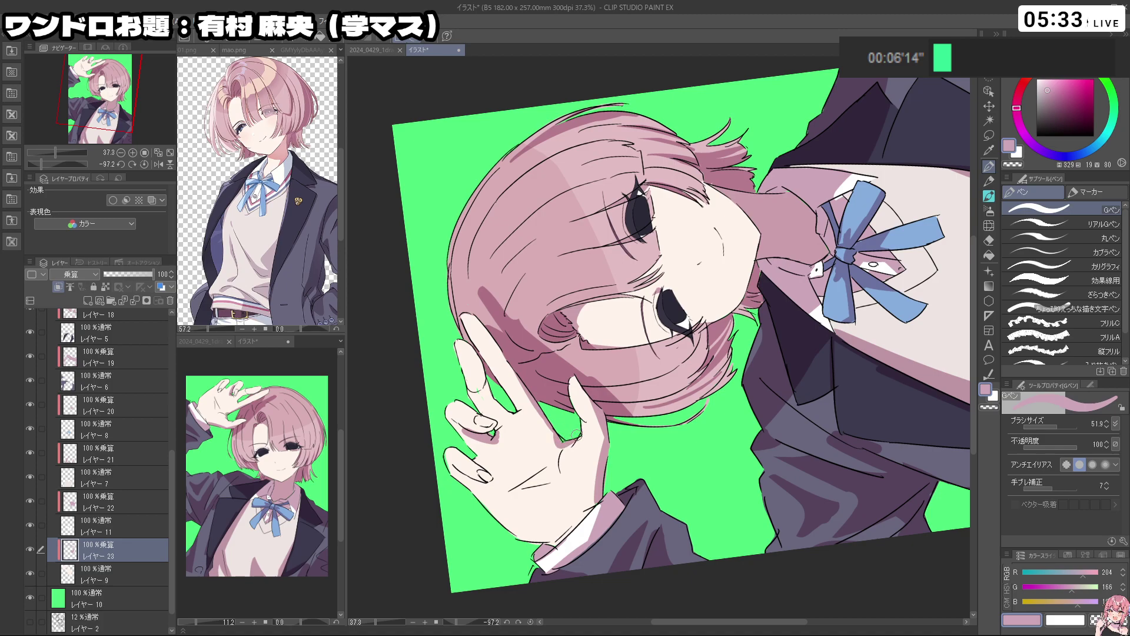
key("c")
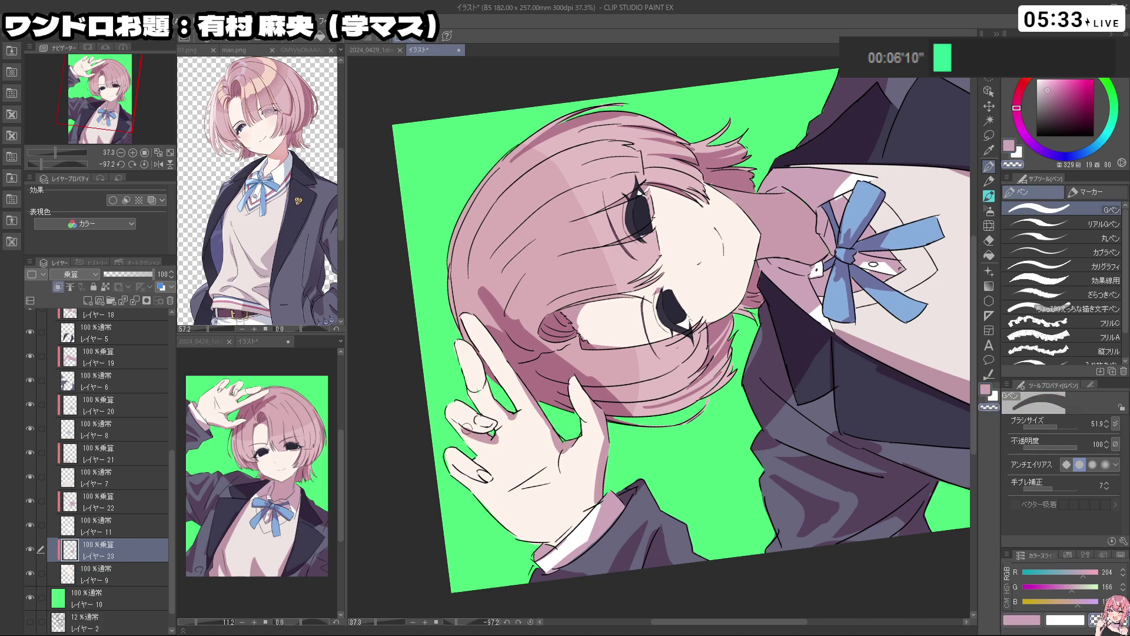
Touch up the shadow on the raised hand's curled ring and little fingers with the G-pen, trimming excess using transparent colour
key("c")
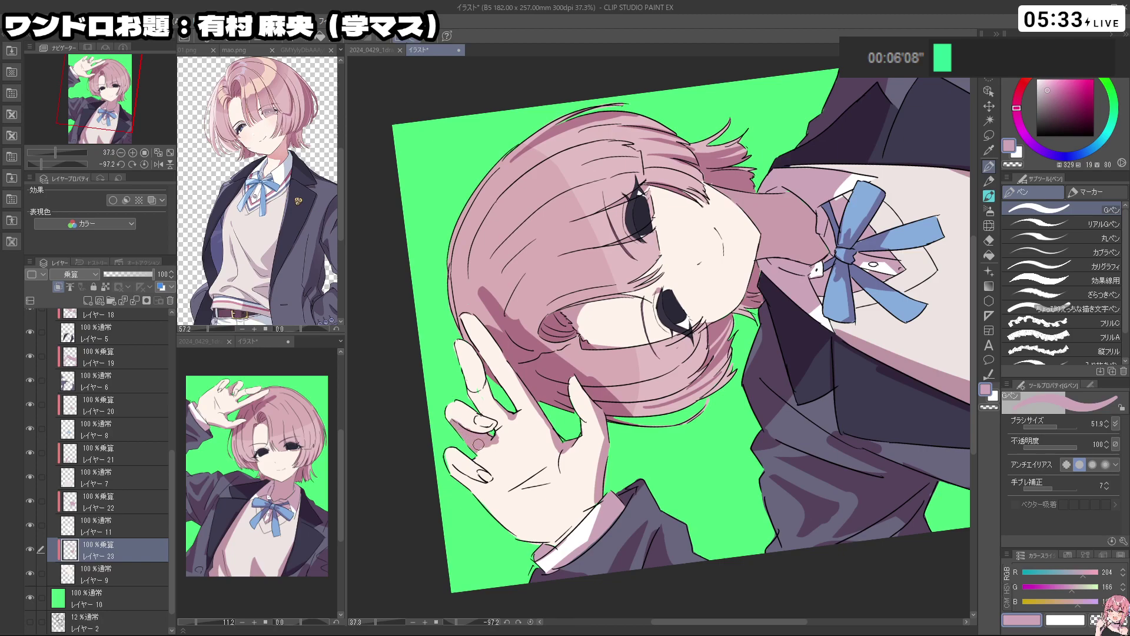
key("c")
key("c")
key("ctrl+z")
key("c")
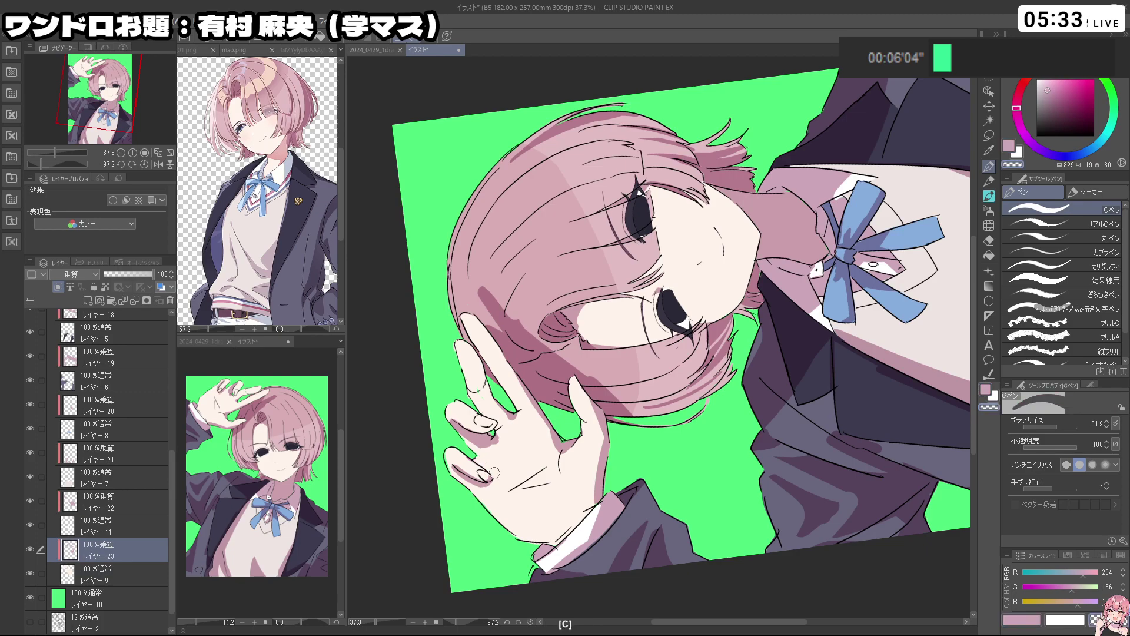
key("c")
Rework the shadow near the base of the raised hand's middle finger, undoing the last stroke and switching between shadow and transparent colour
key("ctrl+space")
left_click_drag(597, 377, 529, 389)
key("shift+space")
left_click_drag(537, 512, 739, 500)
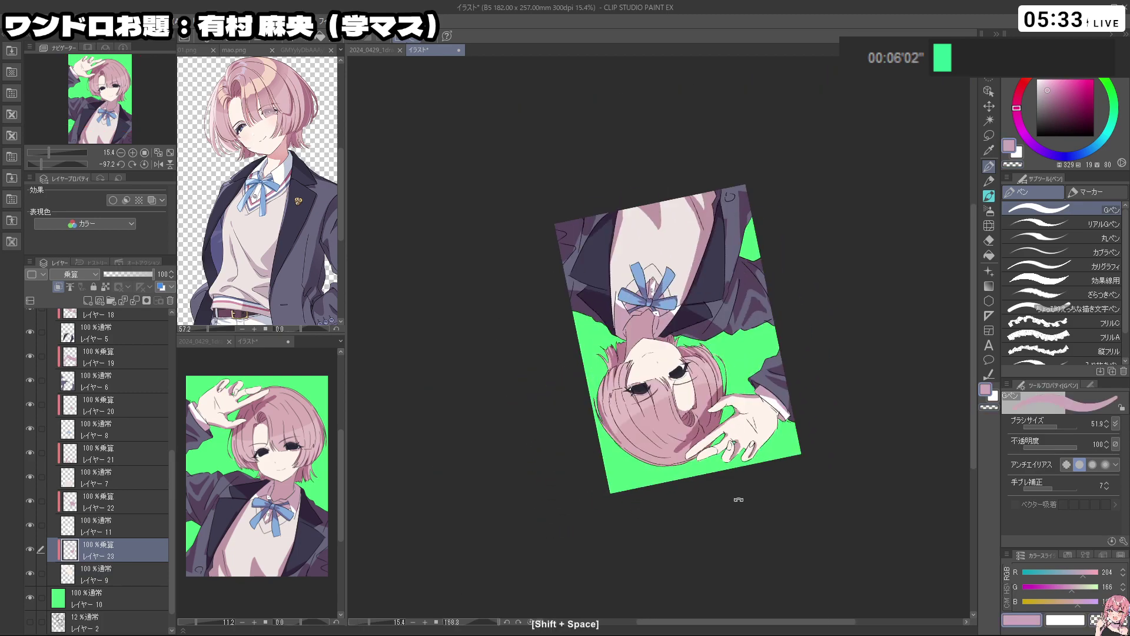
left_click_drag(518, 454, 714, 496)
left_click_drag(524, 389, 567, 376)
key("ctrl+space")
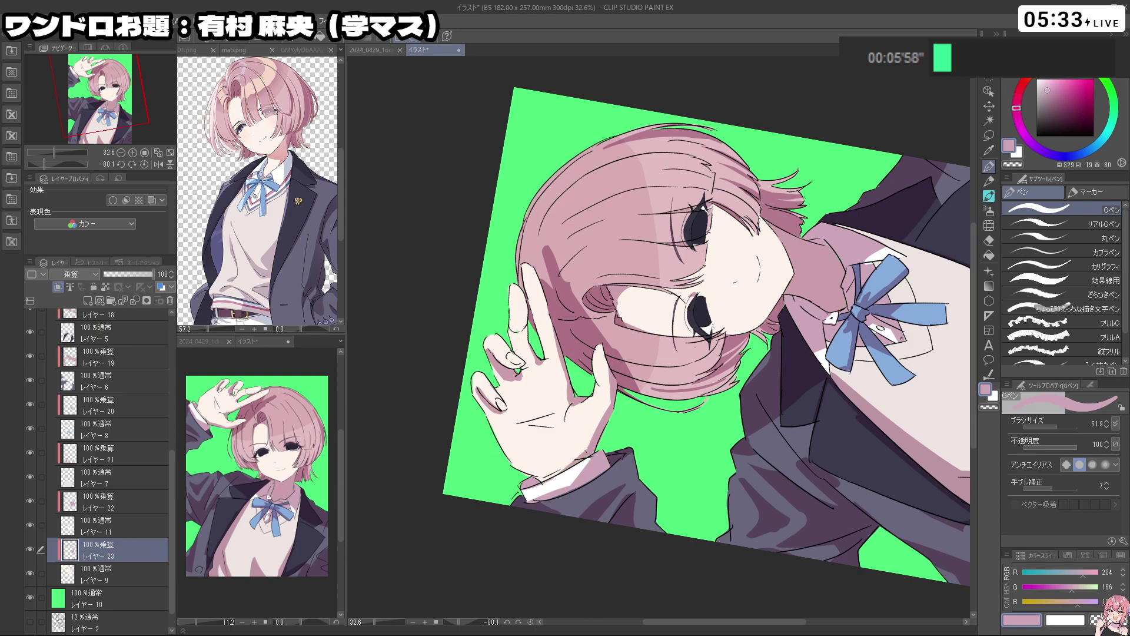
key("shift+space")
left_click_drag(584, 459, 540, 253)
key("ctrl+space")
left_click_drag(667, 218, 697, 213)
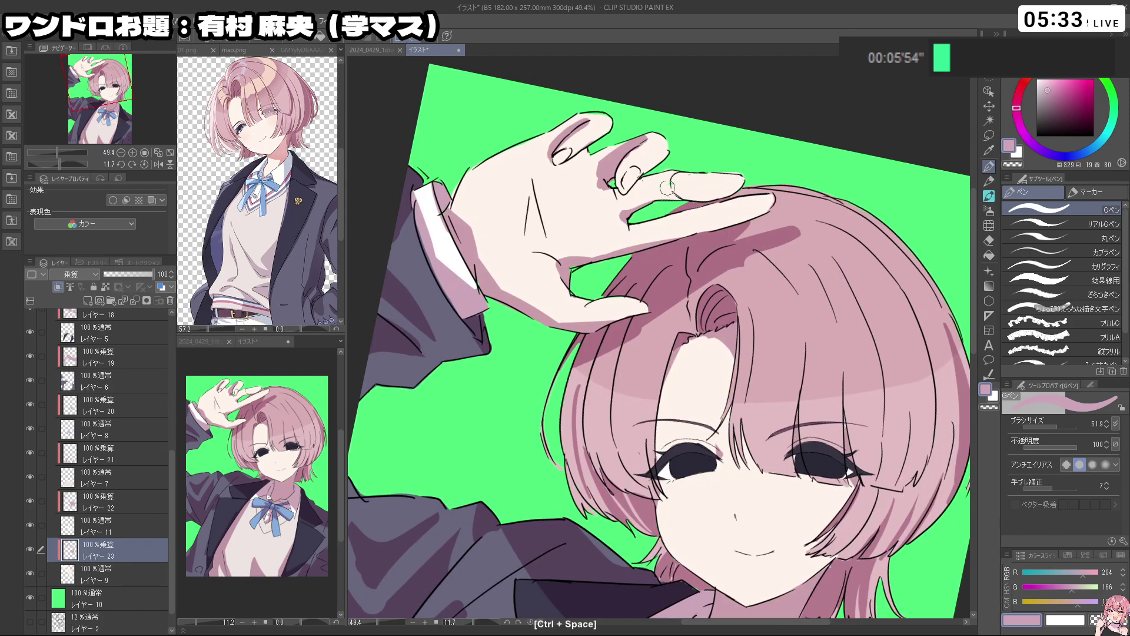
key("ctrl+z")
key("c")
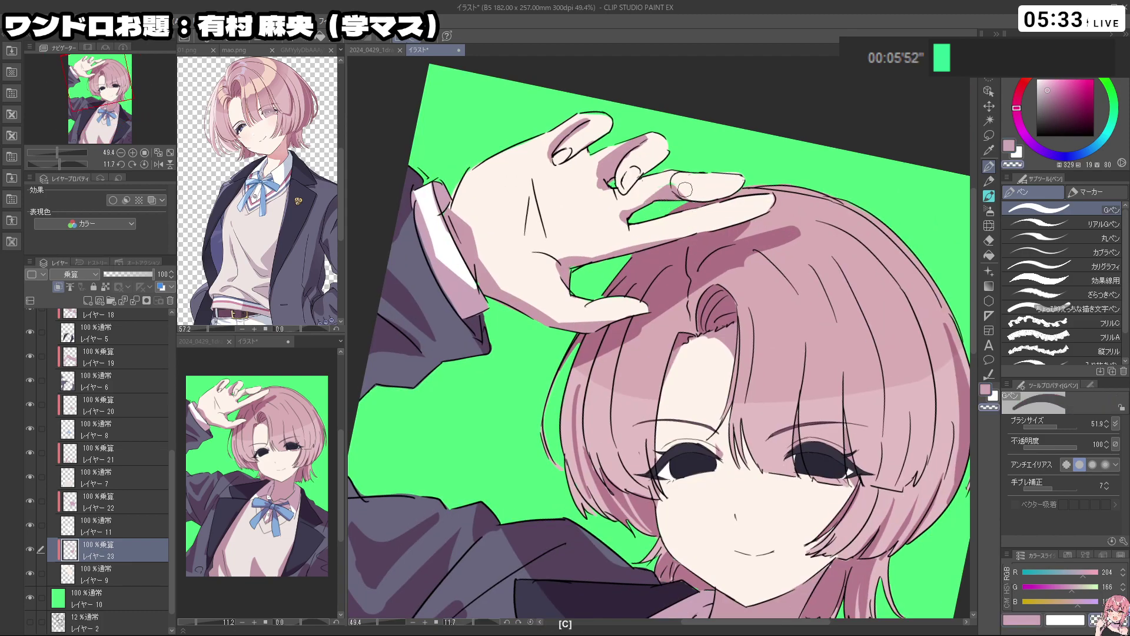
Shade the raised hand's ring finger on the multiply shadow layer and clean up the shadow edge with transparent colour
key("ctrl+space")
key("shift+space")
mouse_move(746, 206)
left_mouse_down()
mouse_move(707, 208)
mouse_move(501, 330)
mouse_move(513, 369)
left_mouse_up()
key("c")
key("ctrl+z")
key("ctrl+space")
left_click_drag(616, 379, 577, 378)
key("shift+space")
left_click_drag(560, 489, 849, 347)
mouse_move(570, 463)
left_mouse_down()
mouse_move(755, 419)
mouse_move(749, 251)
left_mouse_up()
key("ctrl+space")
key("shift+space")
mouse_move(642, 232)
left_mouse_down()
mouse_move(703, 231)
mouse_move(615, 230)
left_mouse_up()
key("c")
left_click_drag(555, 266, 563, 298)
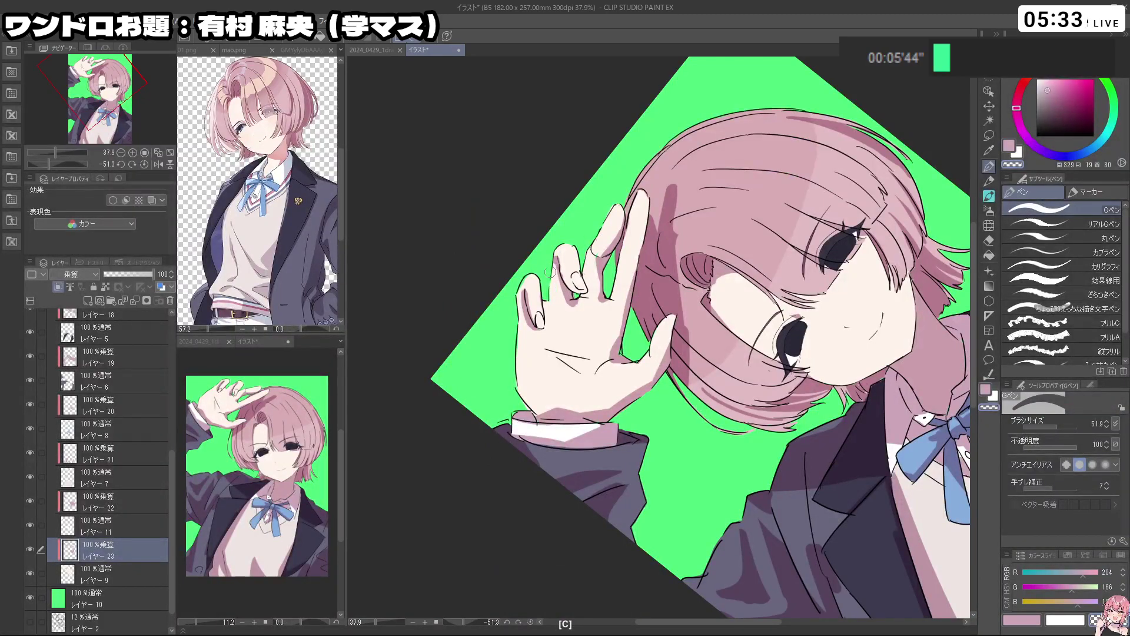
key("c")
key("ctrl+z")
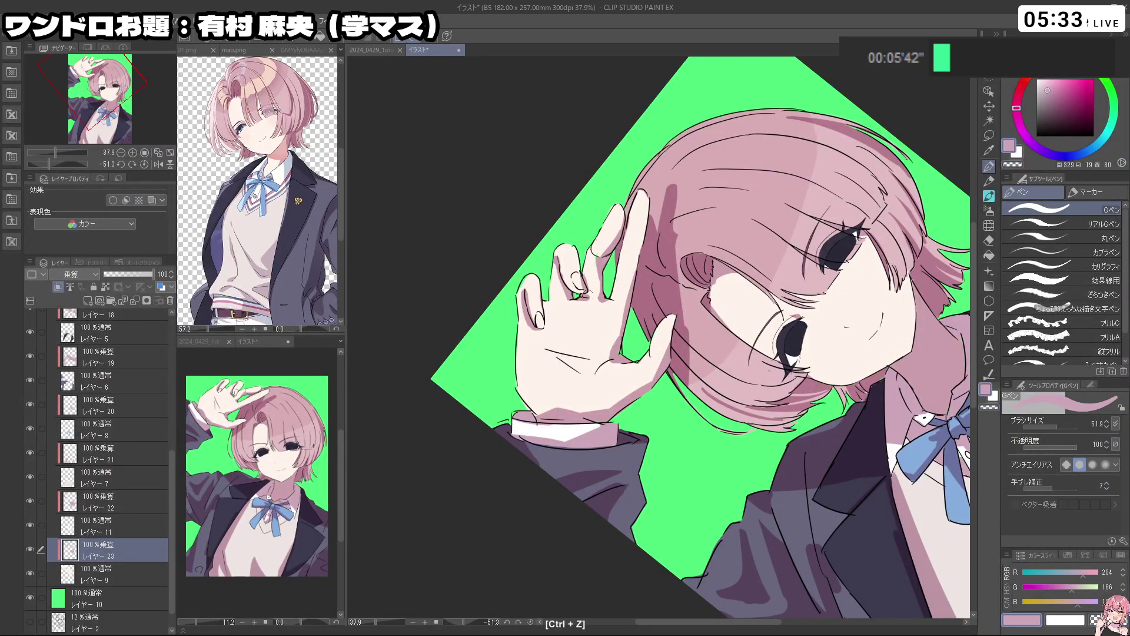
key("c")
key("c")
Refine the shadows between the raised hand's fingers, alternating shadow pink and transparent colour
key("ctrl+space")
left_click_drag(628, 343, 596, 345)
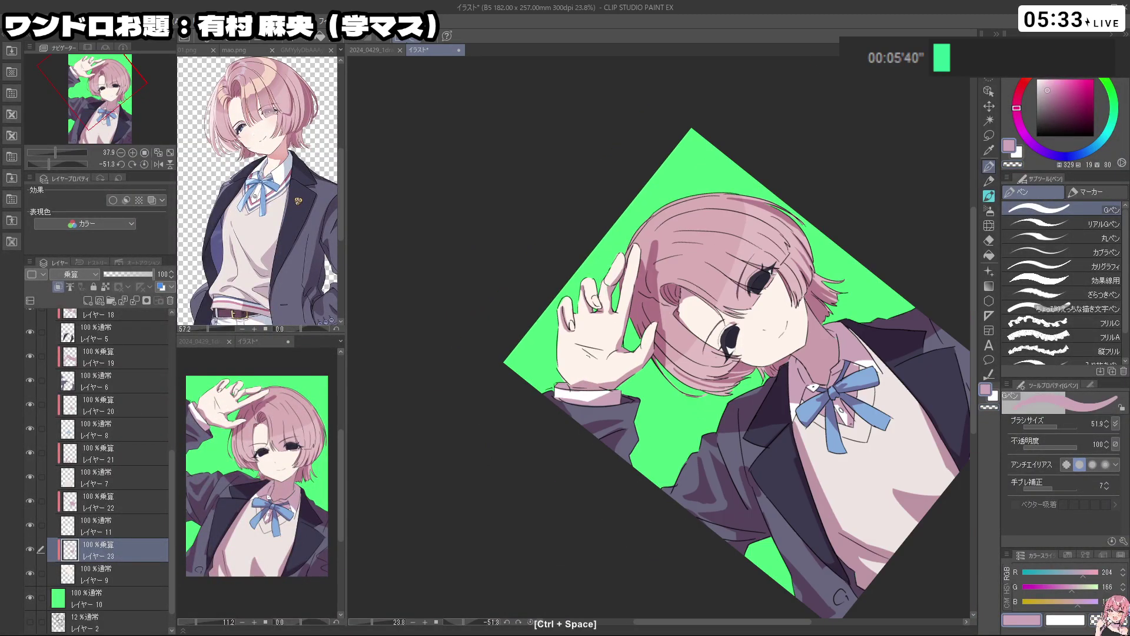
key("shift+space")
left_click_drag(594, 450, 790, 310)
key("c")
key("c")
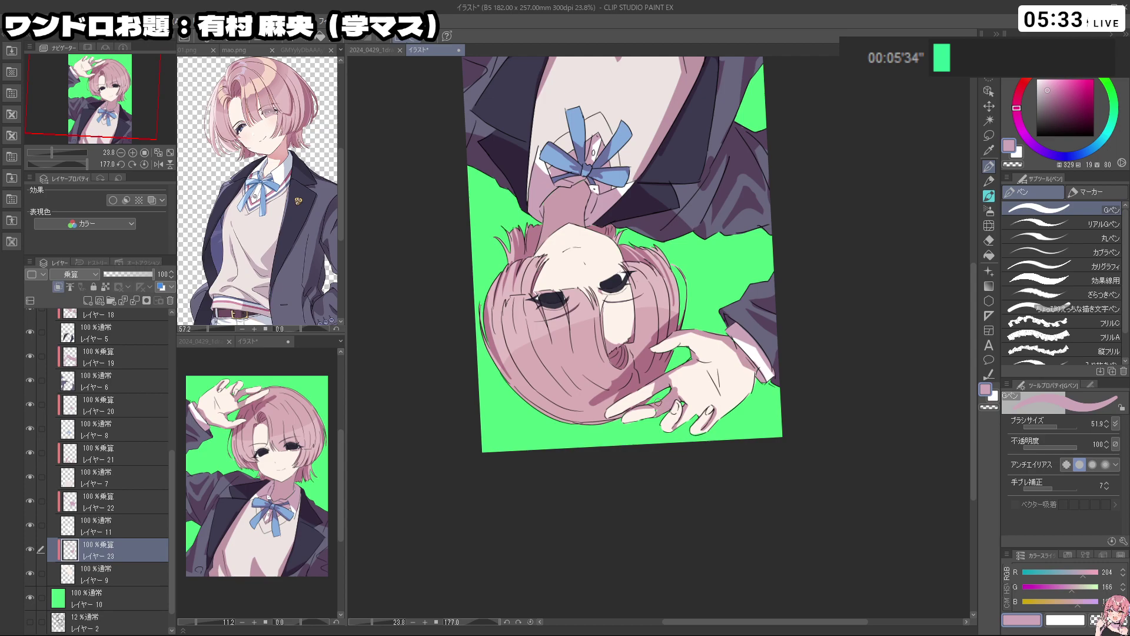
key("shift+space")
mouse_move(656, 403)
left_mouse_down()
mouse_move(688, 467)
mouse_move(788, 298)
mouse_move(587, 224)
left_mouse_up()
key("c")
key("c")
left_click_drag(577, 363, 629, 384)
key("c")
key("c")
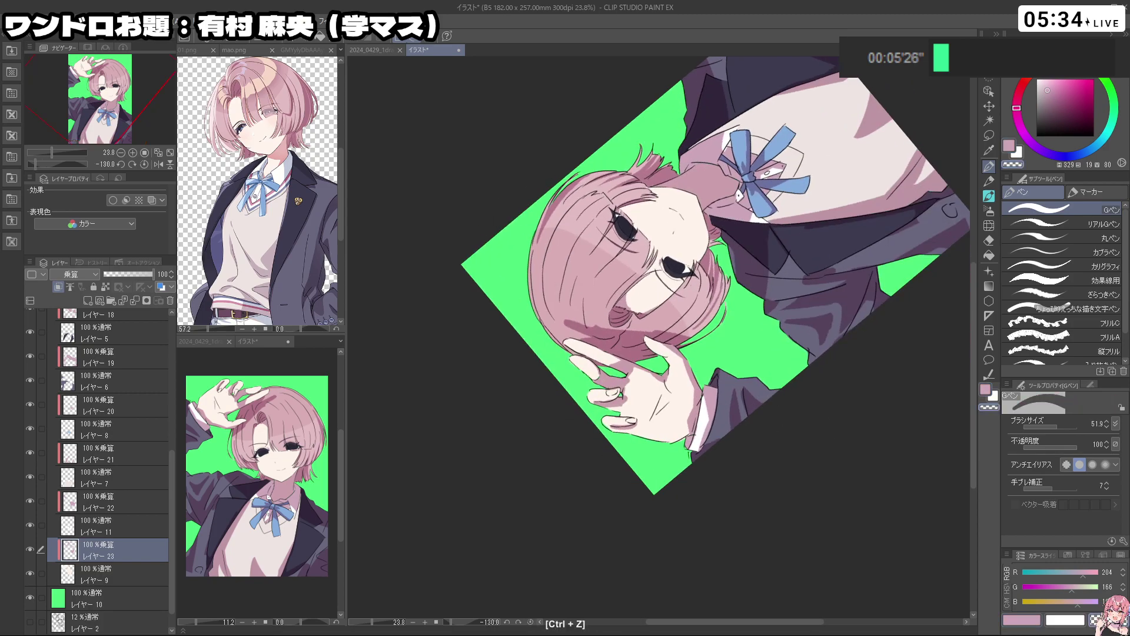
key("c")
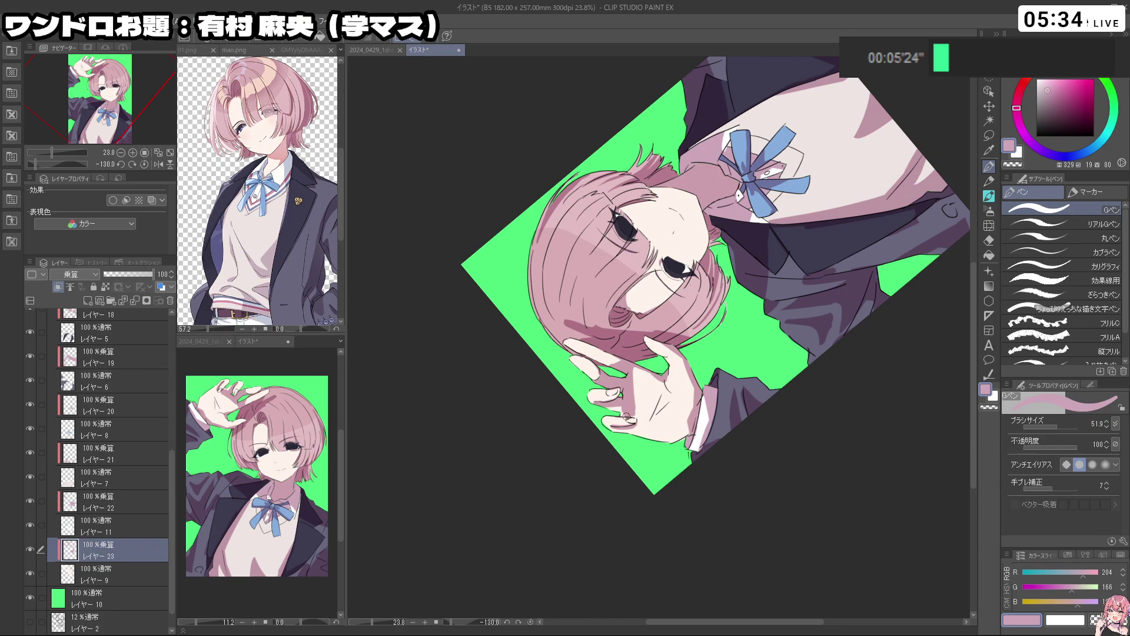
Adjust the shadow around the base of the raised hand's little finger, trimming it with transparent colour
left_click_drag(627, 416, 706, 408)
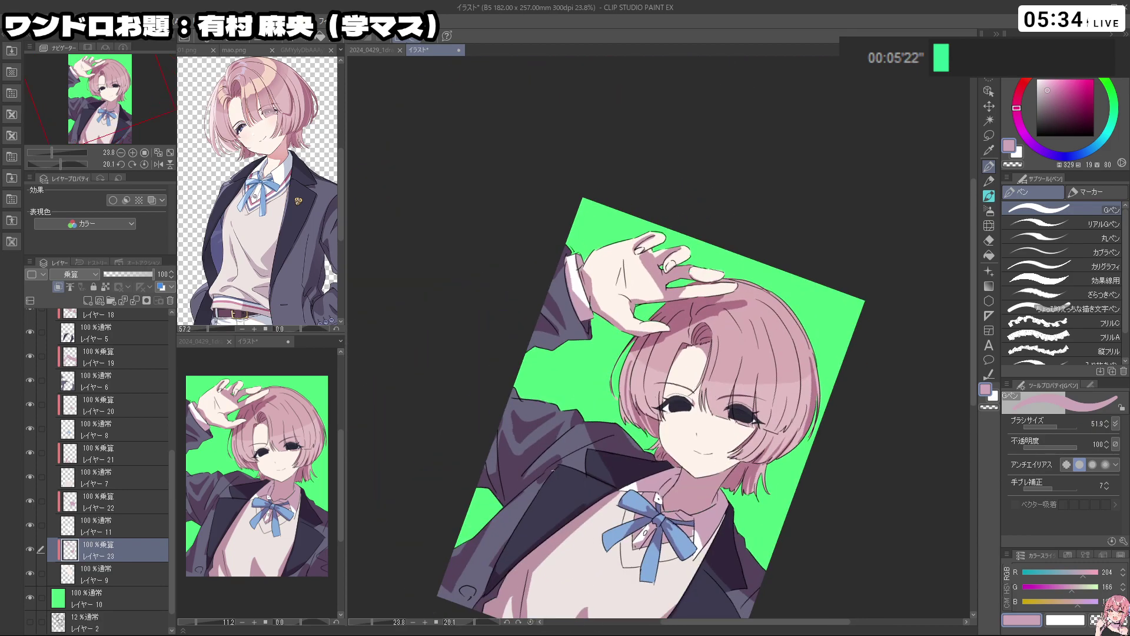
left_click_drag(554, 470, 748, 481)
left_click_drag(671, 486, 799, 387)
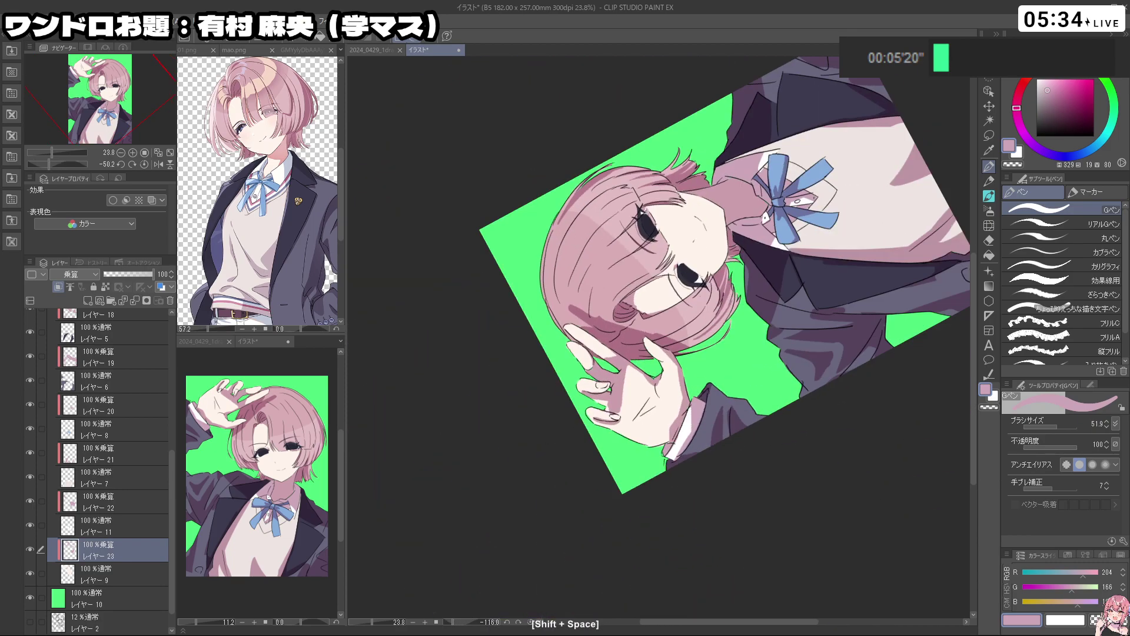
left_click_drag(635, 410, 626, 379)
key("c")
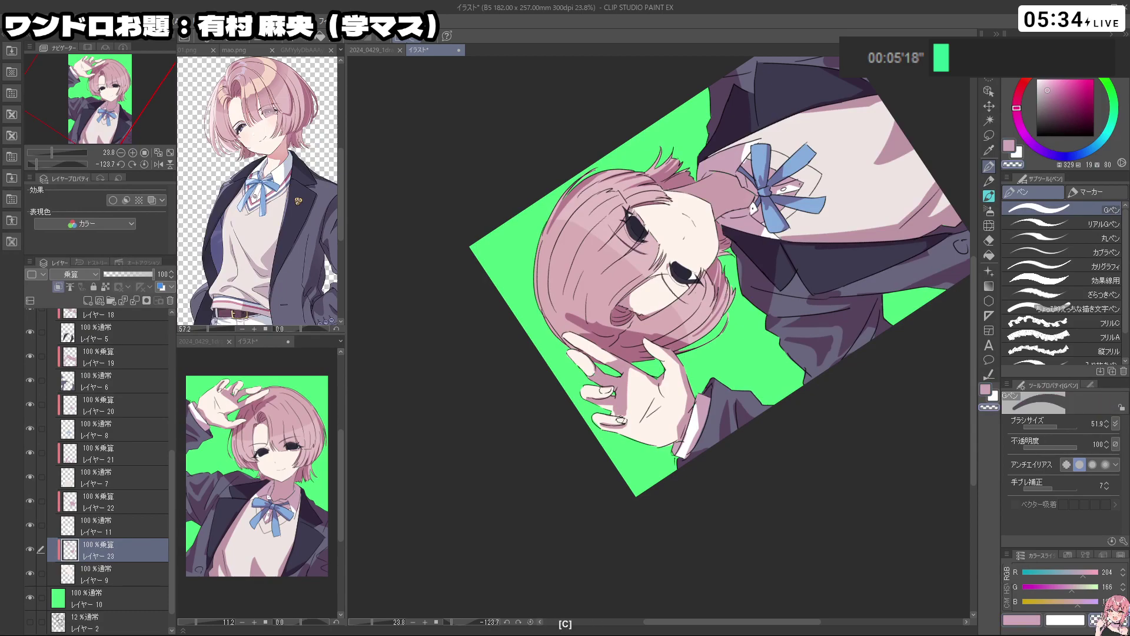
key("c")
key("c")
key("c")
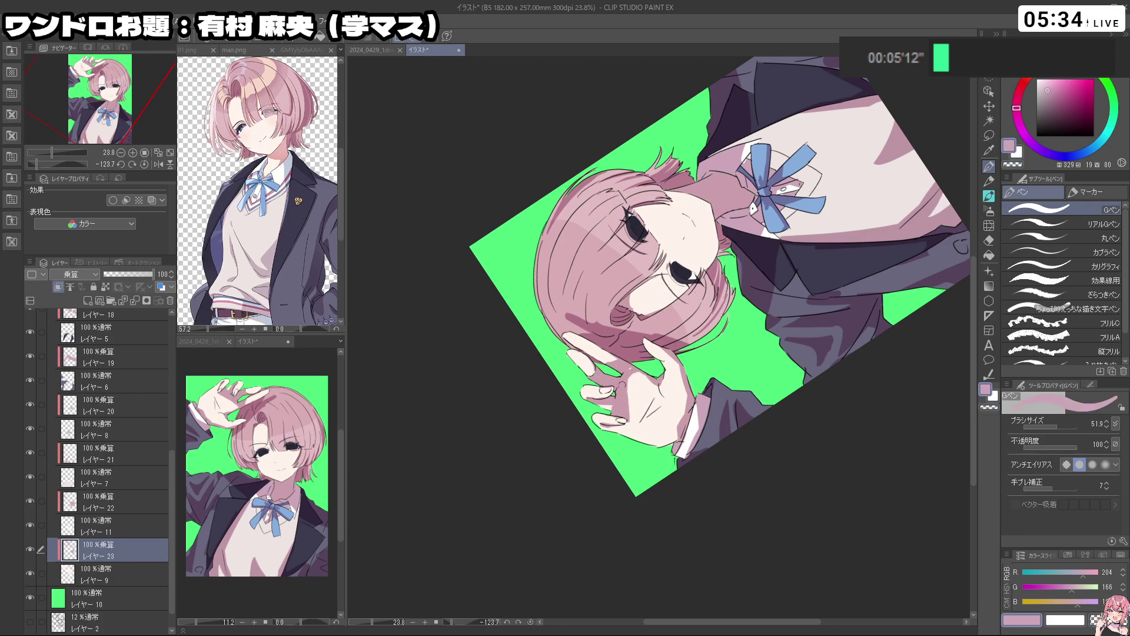
Finish the shadow edges across the raised hand's fingers and palm
mouse_move(624, 380)
left_mouse_down()
mouse_move(671, 383)
mouse_move(685, 413)
mouse_move(633, 453)
left_mouse_up()
key("c")
key("c")
mouse_move(633, 453)
left_mouse_down()
mouse_move(543, 413)
mouse_move(719, 475)
mouse_move(614, 518)
mouse_move(635, 622)
mouse_move(676, 487)
mouse_move(589, 513)
left_mouse_up()
mouse_move(731, 377)
left_mouse_down()
mouse_move(771, 376)
mouse_move(730, 380)
left_mouse_up()
left_click_drag(678, 343, 719, 308)
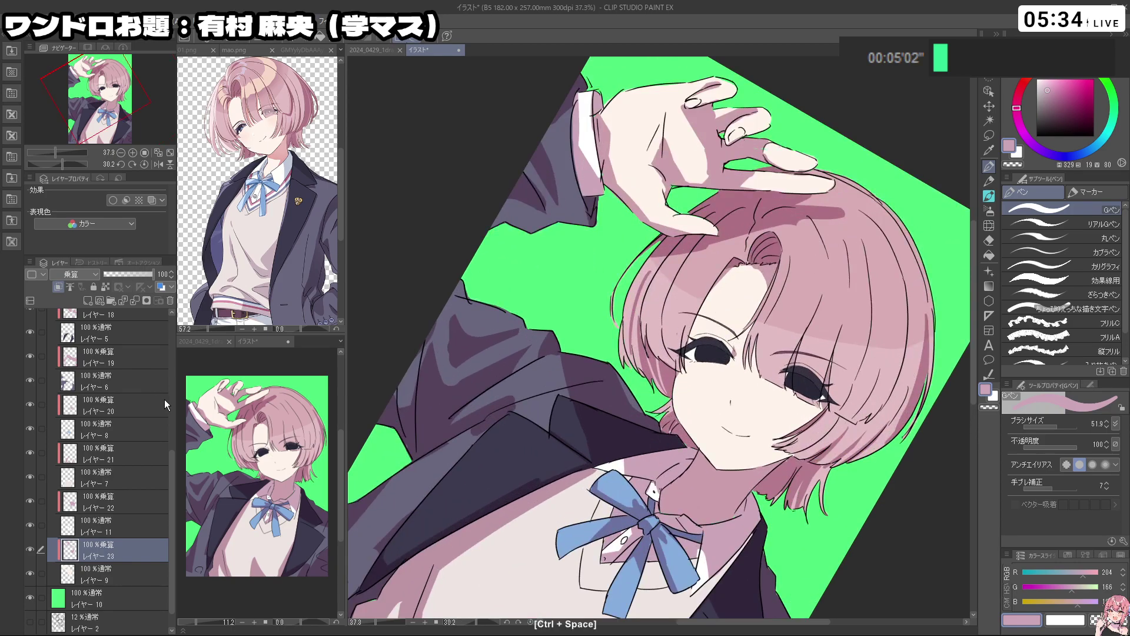
Select multiply layer レイヤー 16 and paint shadow strokes on the hair locks beside the face under the raised hand, undoing unwanted strokes
left_click_drag(172, 466, 168, 390)
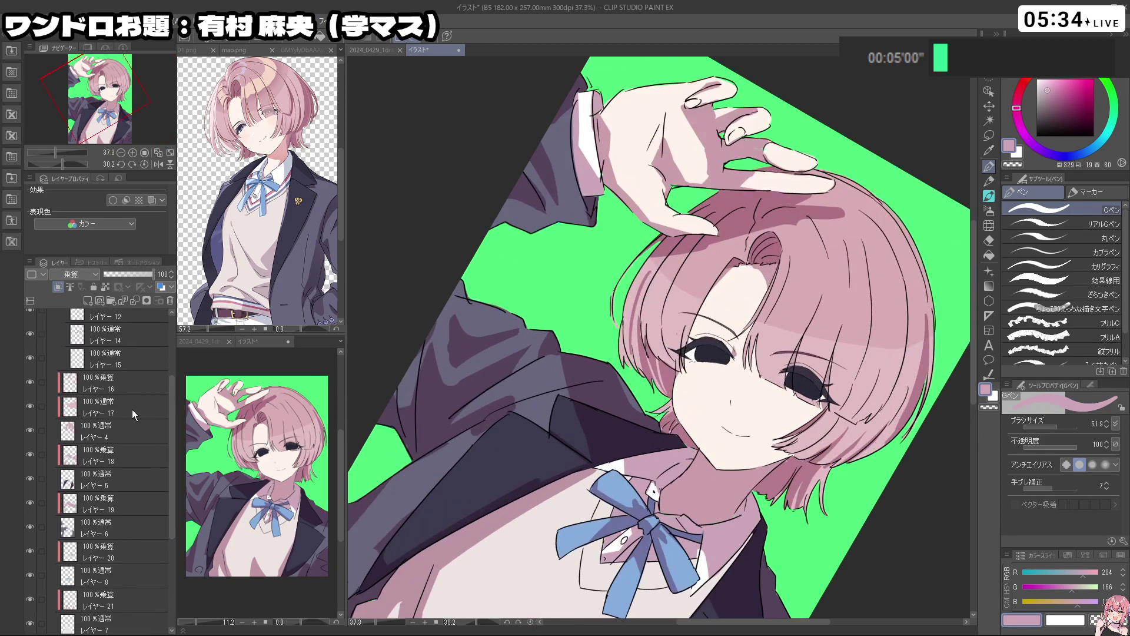
left_click(131, 383)
left_click_drag(694, 377, 662, 323)
key("ctrl+z")
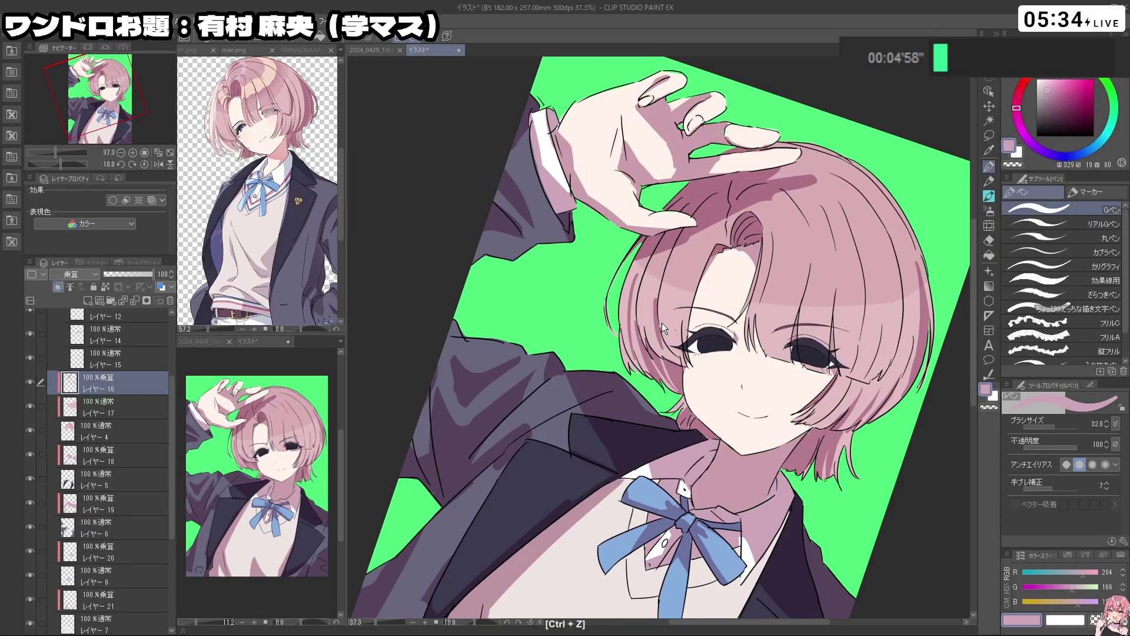
key("c")
key("c")
left_click_drag(659, 309, 683, 362)
key("ctrl+z")
mouse_move(645, 376)
left_mouse_down()
mouse_move(671, 390)
mouse_move(762, 225)
mouse_move(721, 400)
mouse_move(636, 390)
left_mouse_up()
key("ctrl+z")
Paint shadow strokes on the hair locks on the side of the face away from the raised hand, redoing unsatisfactory strokes
mouse_move(852, 349)
left_mouse_down()
mouse_move(851, 398)
mouse_move(856, 363)
left_mouse_up()
key("ctrl+z")
left_click_drag(892, 451, 915, 352)
left_click_drag(867, 254, 871, 277)
key("ctrl+z")
mouse_move(867, 249)
left_mouse_down()
mouse_move(870, 313)
mouse_move(867, 262)
mouse_move(870, 315)
mouse_move(852, 315)
left_mouse_up()
key("ctrl+z")
key("ctrl+z")
key("ctrl+z")
left_click_drag(852, 260, 856, 340)
key("c")
key("c")
mouse_move(728, 380)
left_mouse_down()
mouse_move(648, 381)
mouse_move(684, 380)
left_mouse_up()
left_click_drag(684, 380, 623, 335)
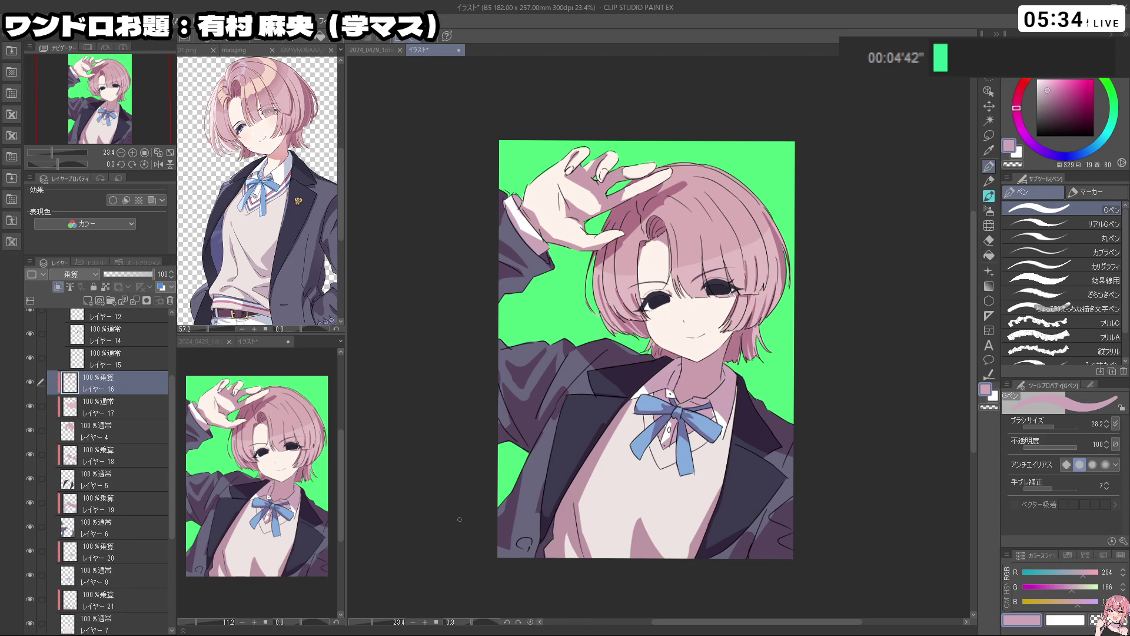
Sample the pink of the sweater's neckline stripe from the mao.png reference and return to the illustration
scroll(253, 200, "up", 6)
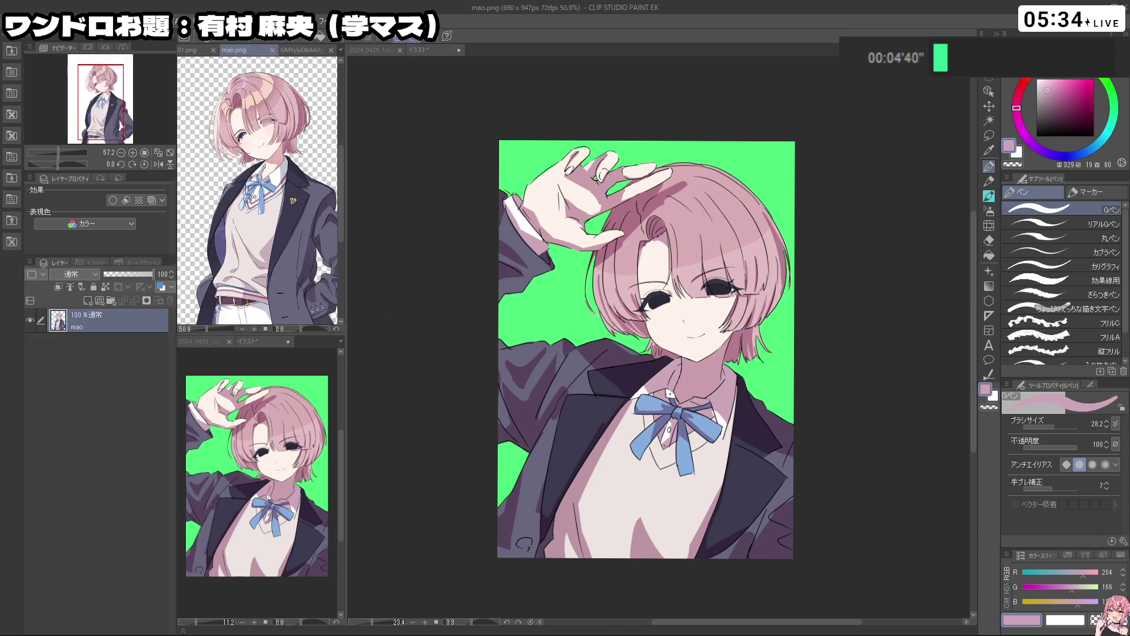
left_click(281, 189, "alt")
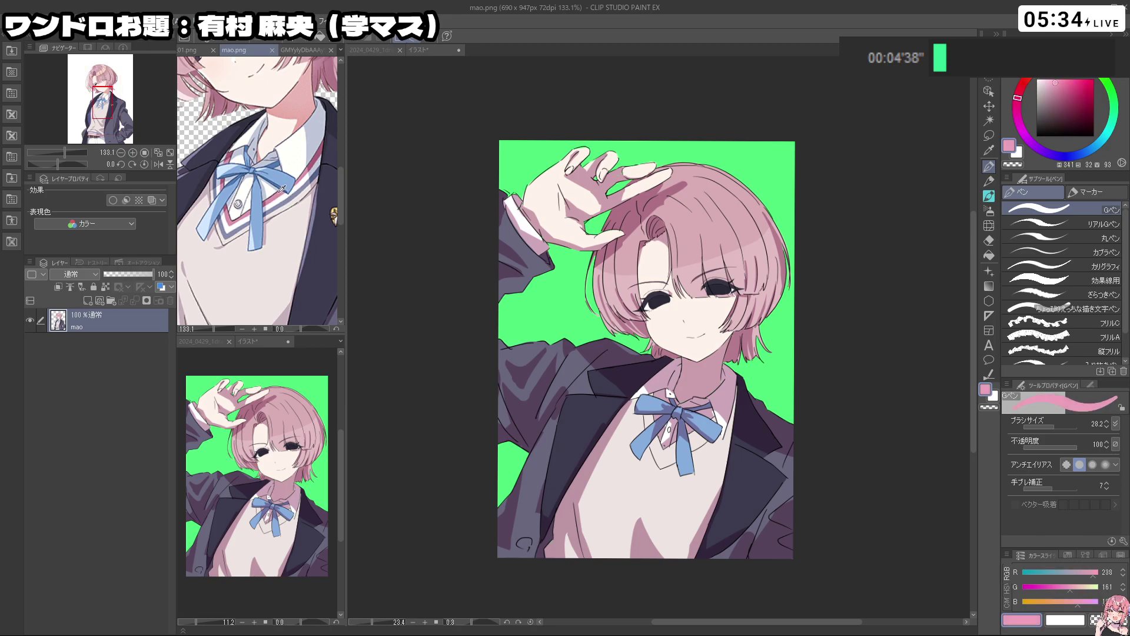
left_click(404, 225)
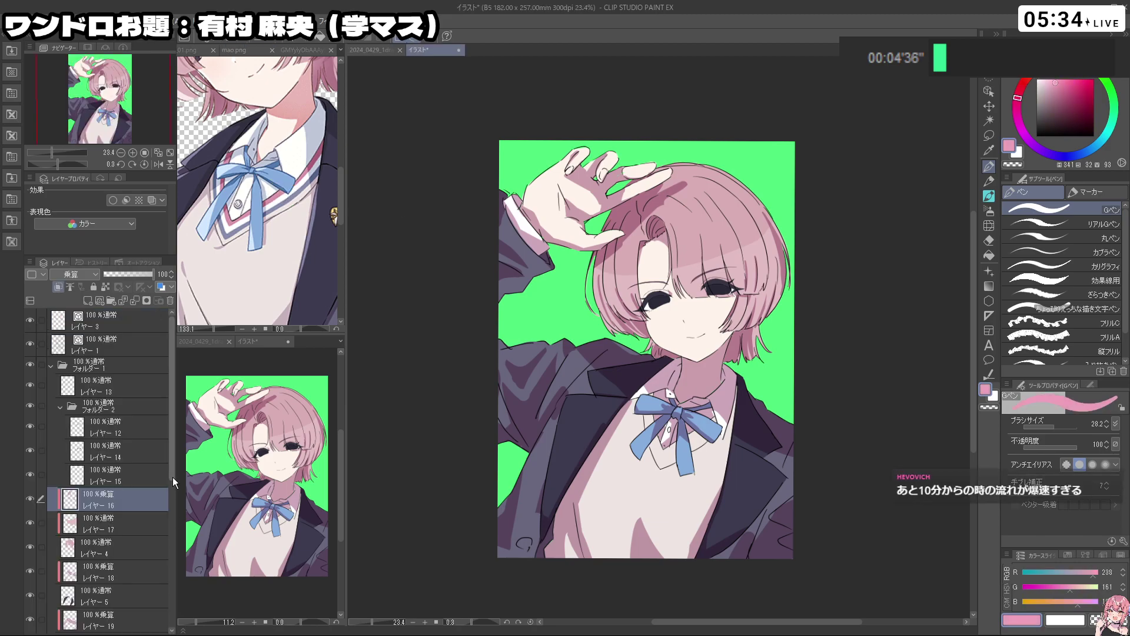
Add a new layer directly above レイヤー 7 and clip it to that layer
left_click_drag(172, 477, 182, 557)
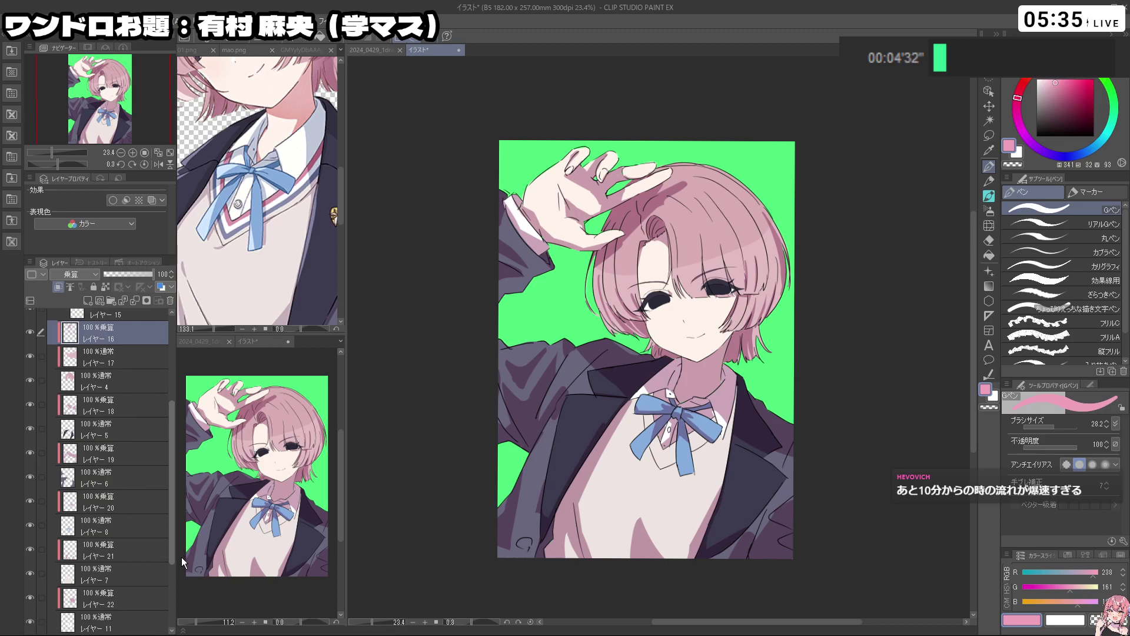
left_click(128, 547)
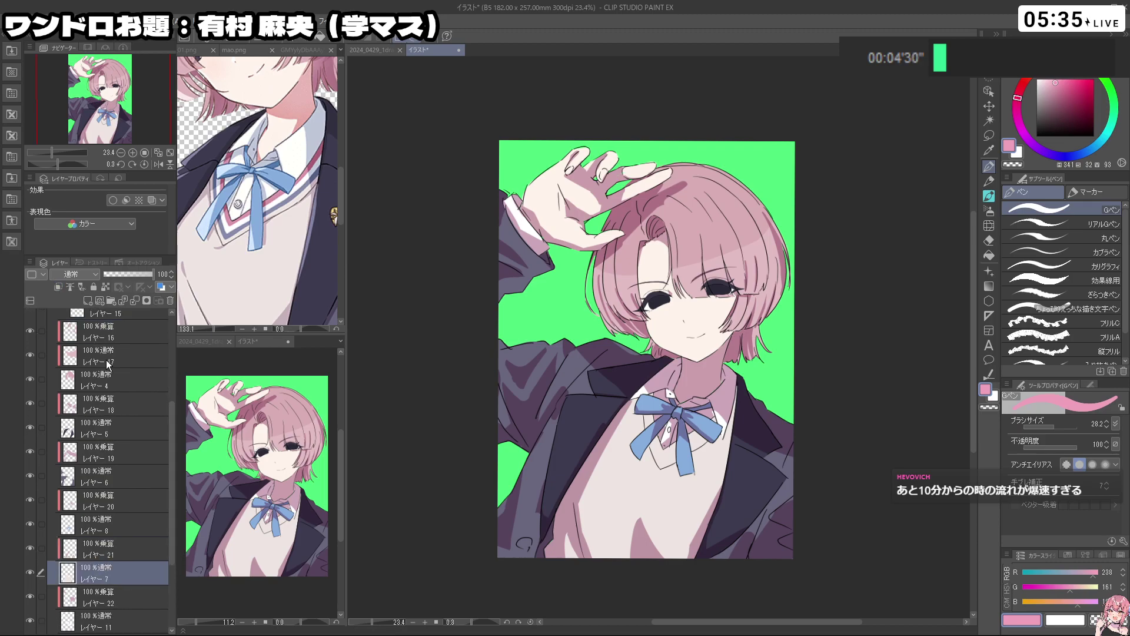
key("ctrl+shift+n")
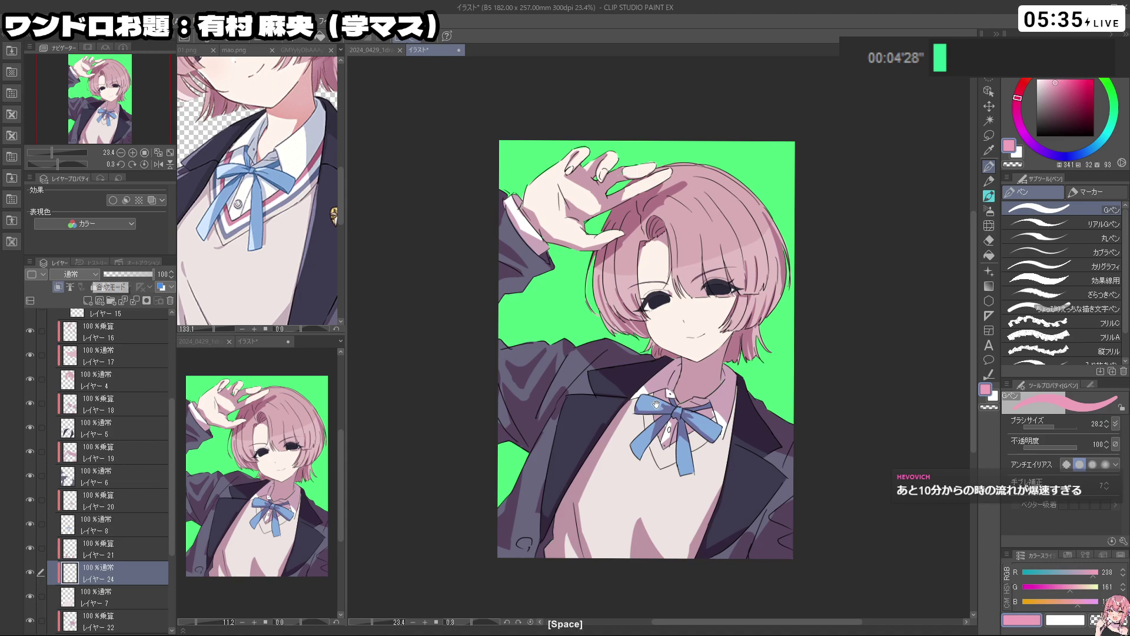
Draw the pink stripe along the sweater's V-neck under the ribbon with the G-pen at brush size 24.5, redoing unsatisfactory strokes
mouse_move(639, 422)
left_mouse_down()
mouse_move(609, 371)
mouse_move(632, 374)
mouse_move(627, 349)
mouse_move(671, 435)
left_mouse_up()
key("ctrl+z")
key("ctrl+z")
mouse_move(638, 394)
left_mouse_down()
mouse_move(650, 354)
mouse_move(632, 324)
mouse_move(649, 416)
left_mouse_up()
key("ctrl+z")
key("ctrl+z")
key("shift+space")
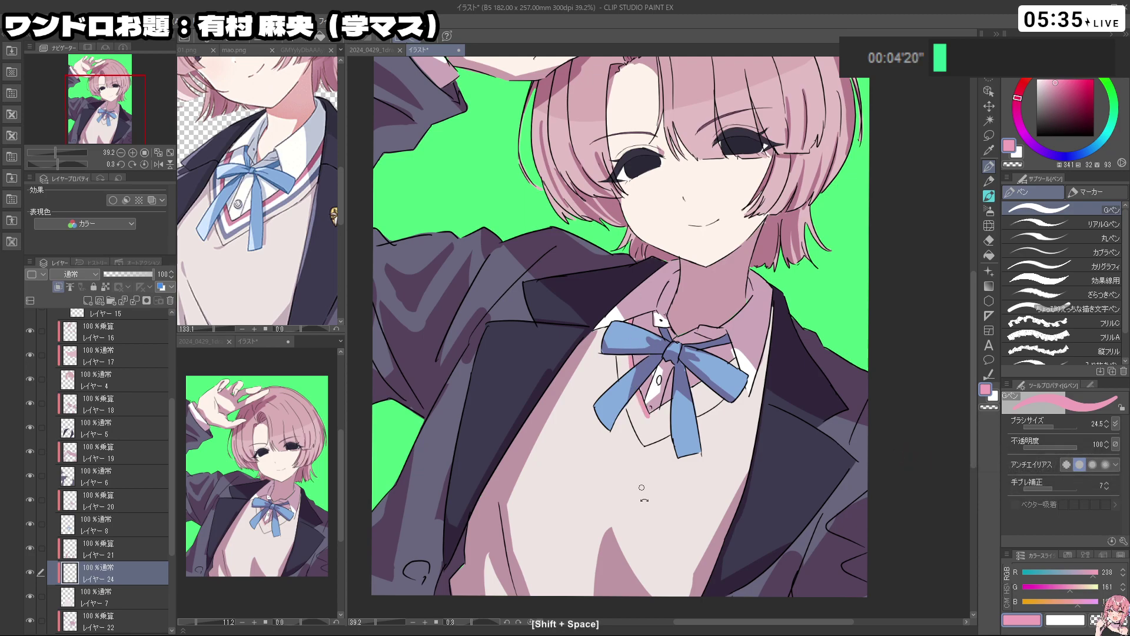
left_click_drag(641, 487, 688, 411)
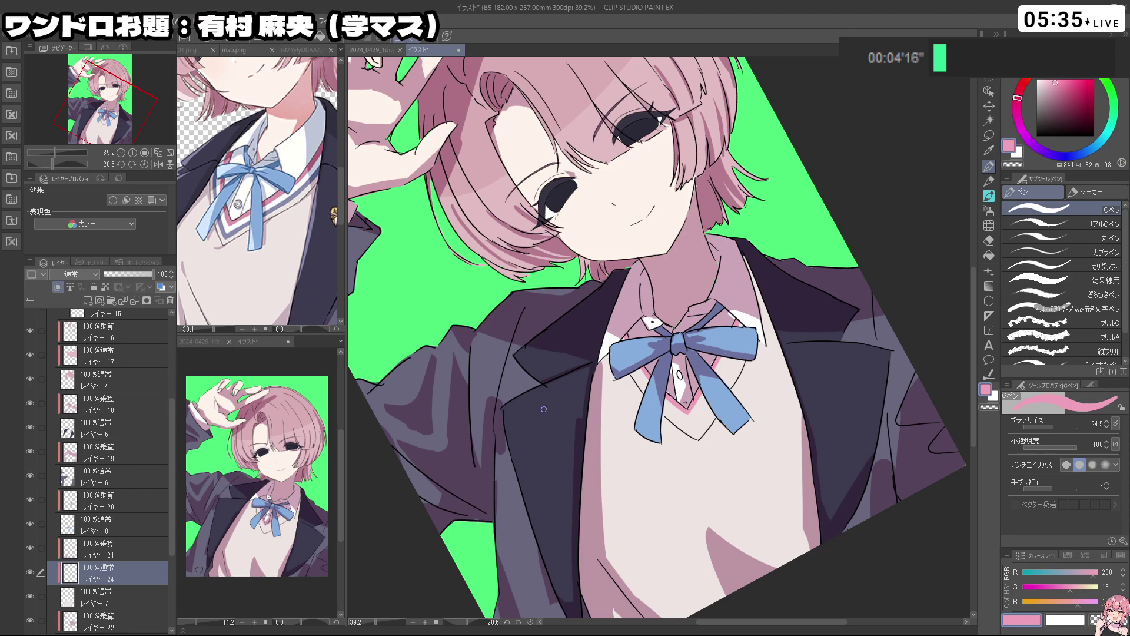
Sample white from the mao.png reference and draw a white stripe beside the pink one on the sweater's V-neck
right_click(243, 200)
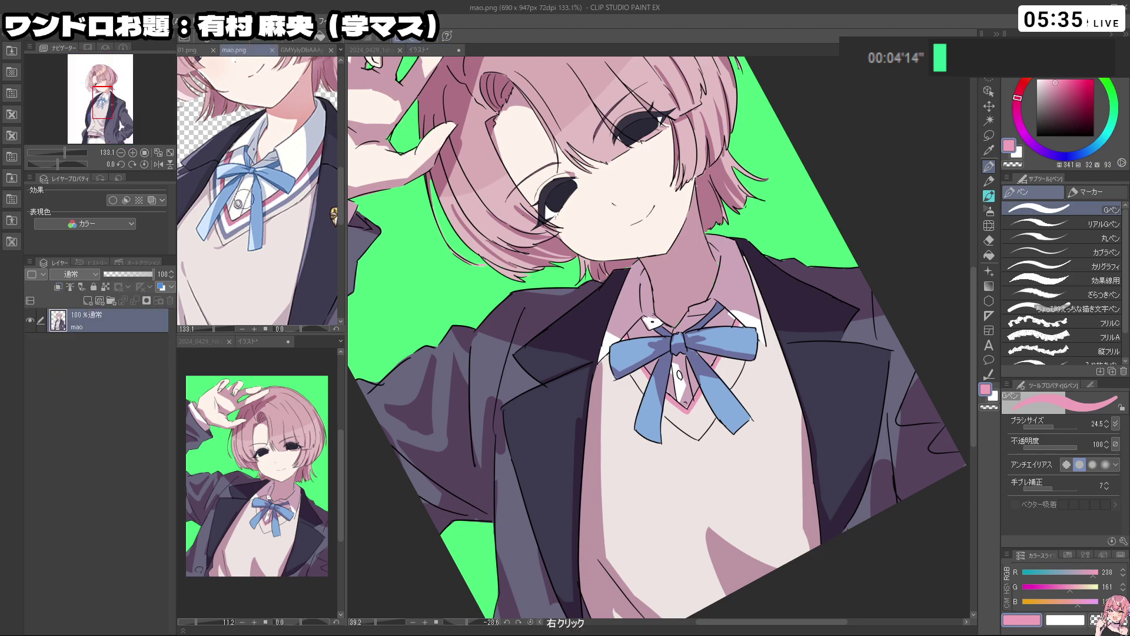
right_click(243, 199)
right_click(285, 198)
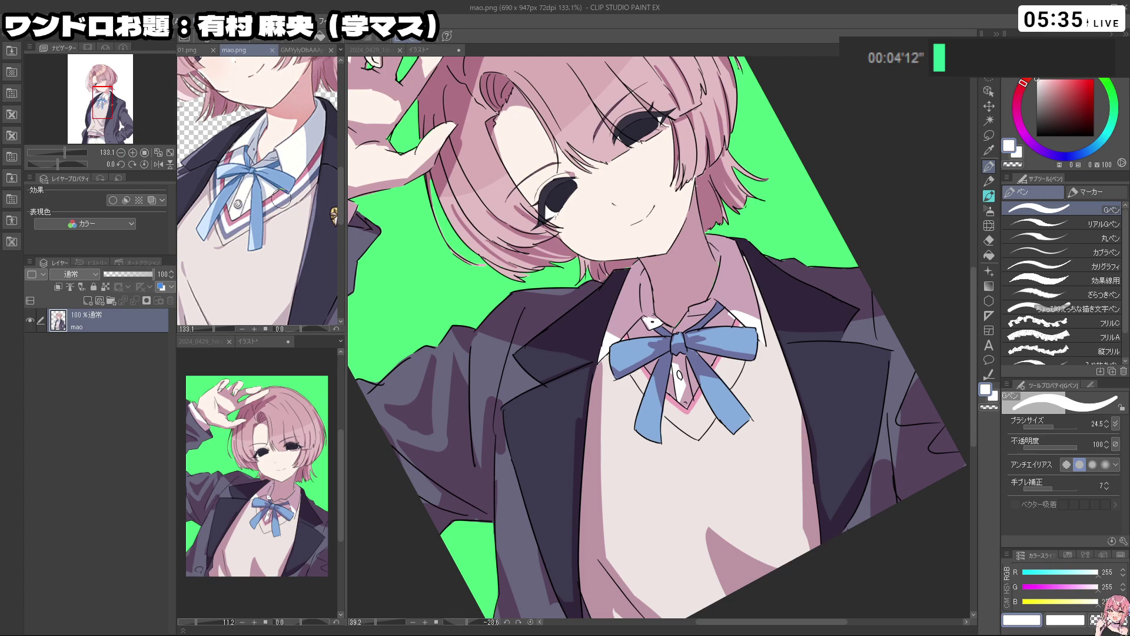
left_click(639, 371)
key("ctrl+z")
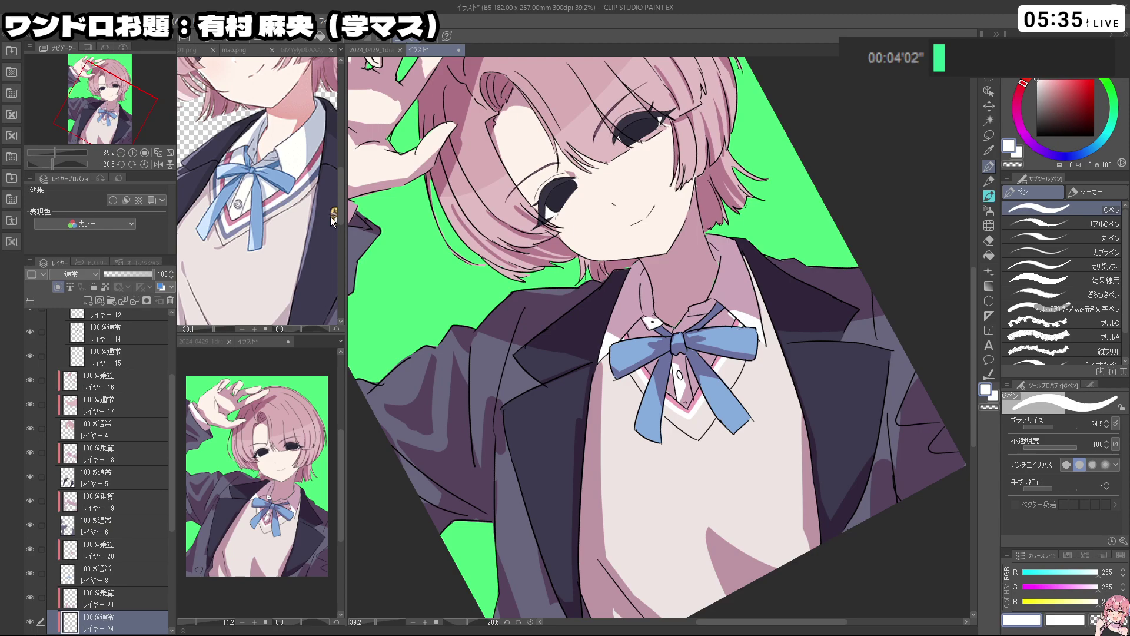
Sample the grey-blue stripe colour from the mao.png reference and draw the outer V-neck stripe on the sweater, redoing unsatisfactory strokes
left_click(233, 228)
left_click(227, 234, "alt")
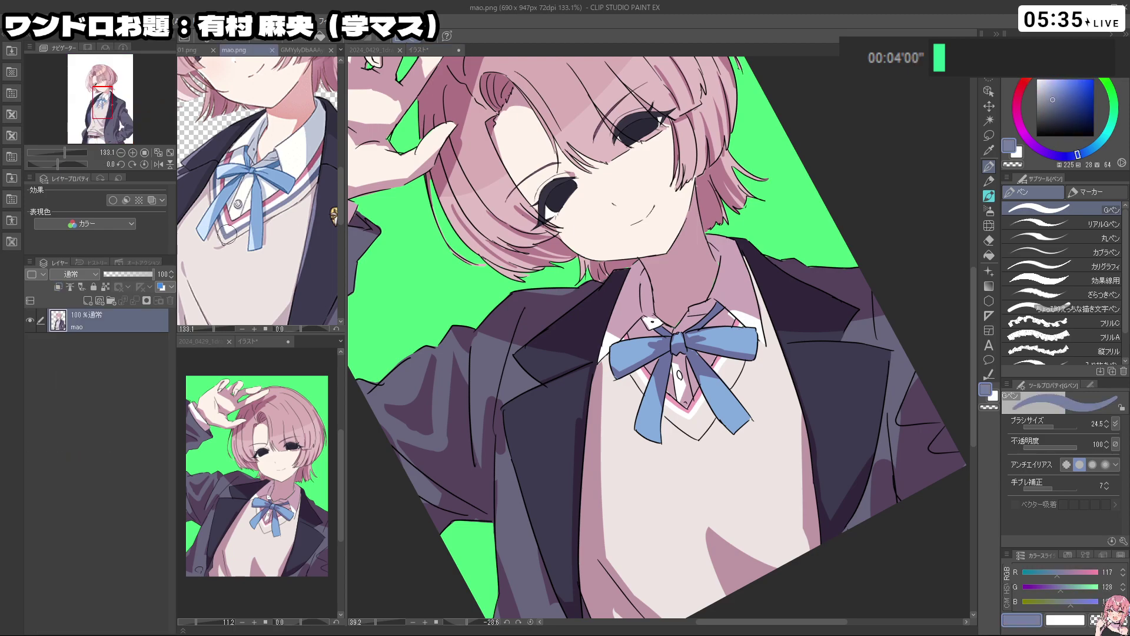
left_click(621, 351)
key("ctrl+z")
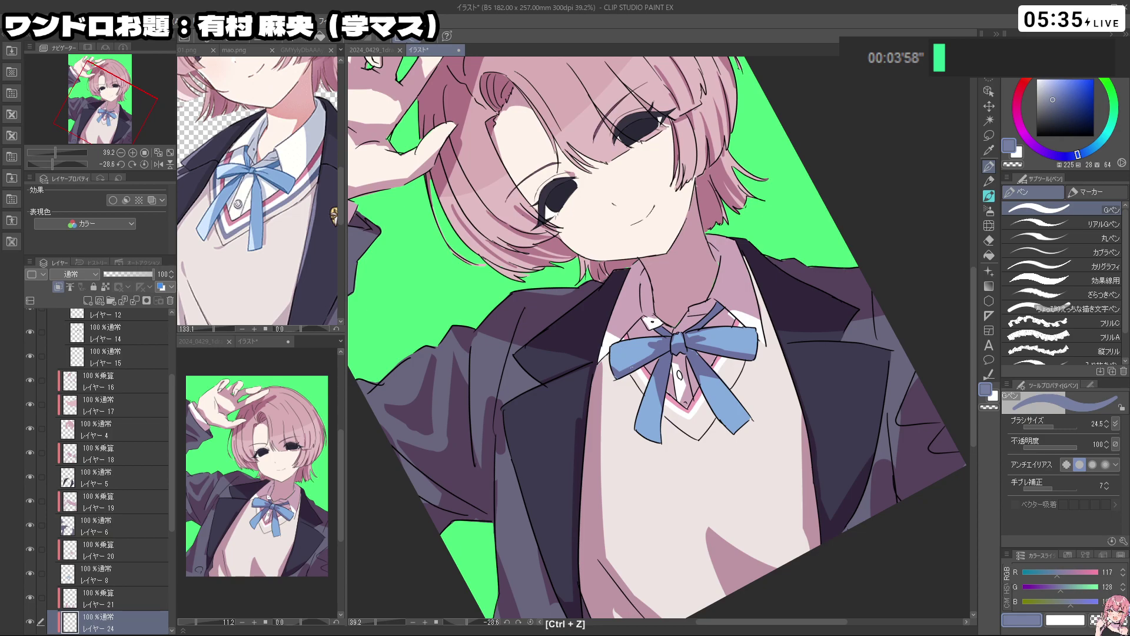
left_click_drag(633, 370, 685, 420)
key("ctrl+z")
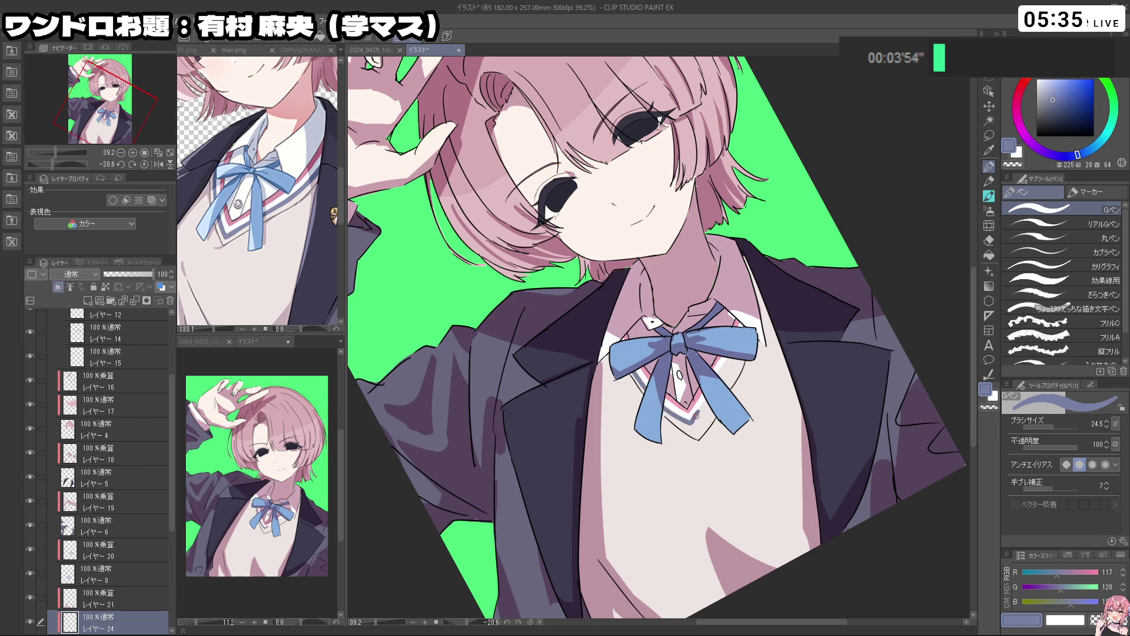
key("ctrl+z")
key("ctrl+space")
key("space")
left_click_drag(759, 324, 685, 325)
key("shift+space")
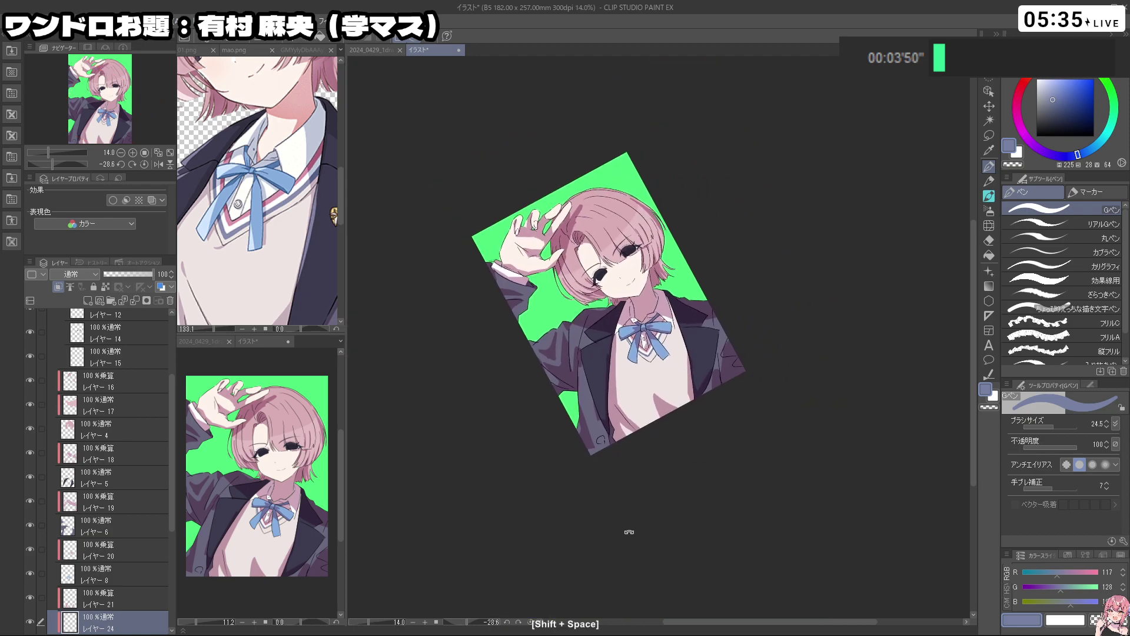
Sample the light gold of the lapel badge from the mao.png reference for use in the illustration
mouse_move(628, 532)
left_mouse_down()
mouse_move(738, 457)
mouse_move(624, 513)
left_mouse_up()
key("ctrl+space")
mouse_move(662, 347)
left_mouse_down()
mouse_move(707, 329)
mouse_move(677, 356)
left_mouse_up()
key("ctrl+space")
key("space")
key("ctrl+space")
left_click_drag(327, 233, 307, 244)
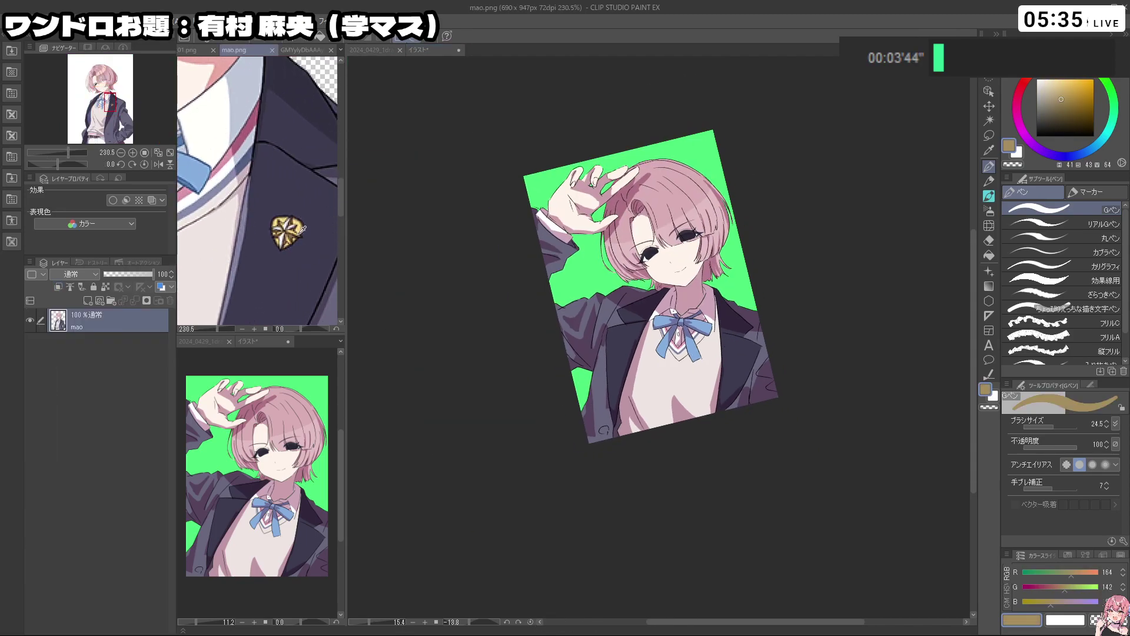
left_click(290, 232)
left_click(393, 262)
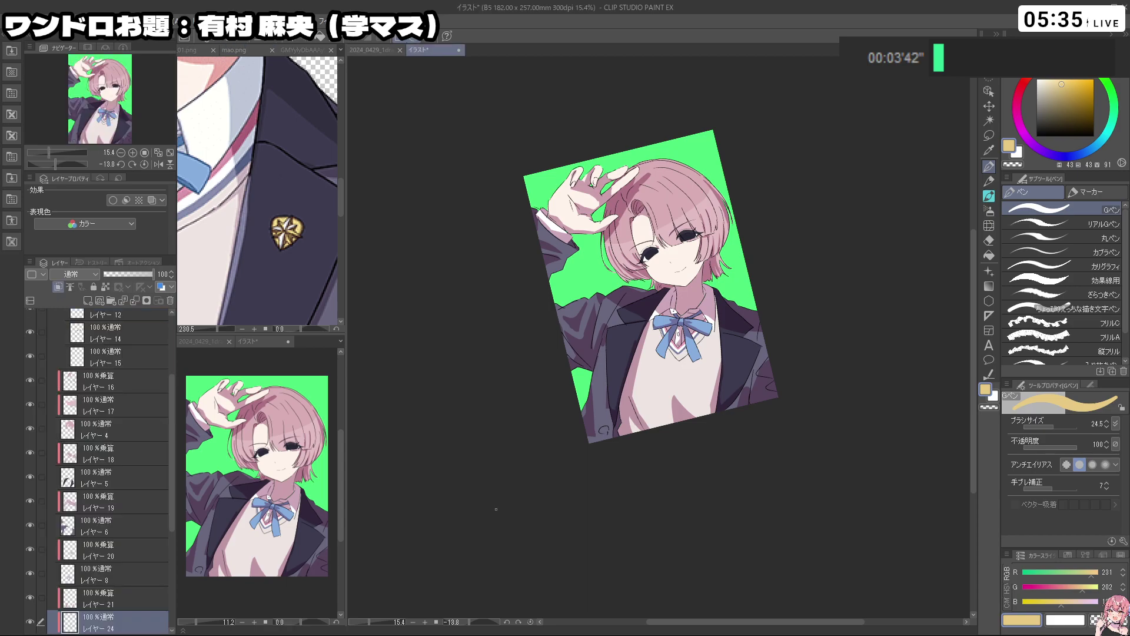
Add a new layer directly above レイヤー 18 for the lapel badge
left_click(128, 483)
left_click(115, 455)
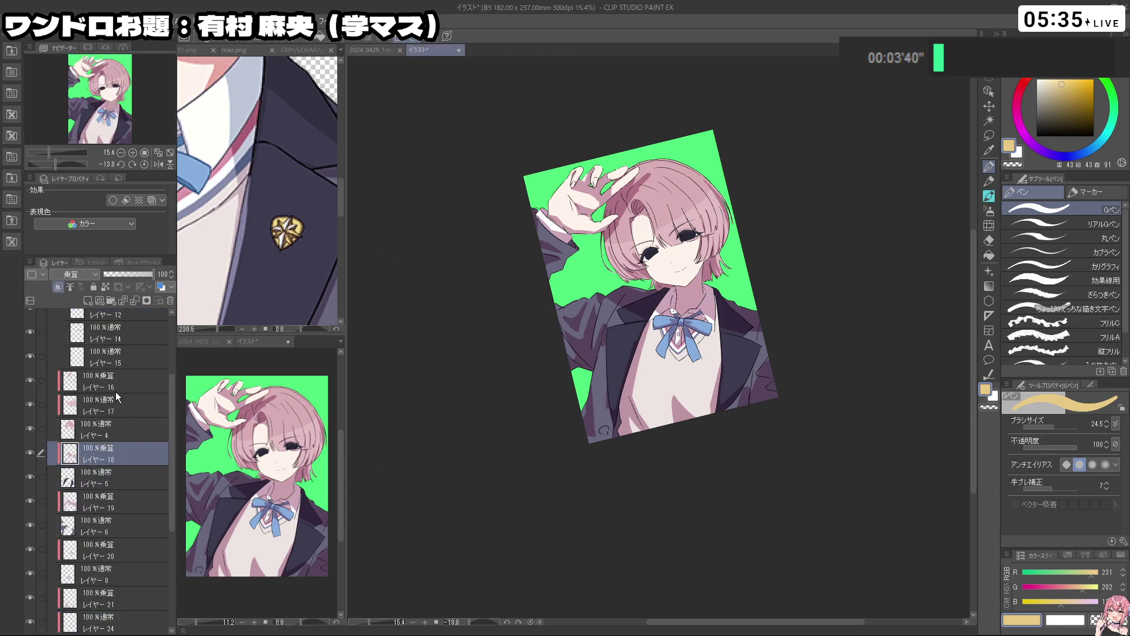
left_click(88, 300)
Draw a solid light gold shield-shaped badge on the blazer lapel with the G-pen, redoing unsatisfactory strokes
mouse_move(734, 350)
left_mouse_down()
mouse_move(774, 351)
mouse_move(728, 362)
mouse_move(732, 382)
mouse_move(725, 361)
mouse_move(734, 393)
mouse_move(729, 365)
left_mouse_up()
key("ctrl+z")
key("ctrl+z")
left_click(733, 377, "ctrl")
key("c")
key("c")
left_click_drag(746, 373, 710, 354)
scroll(728, 372, "up", 3)
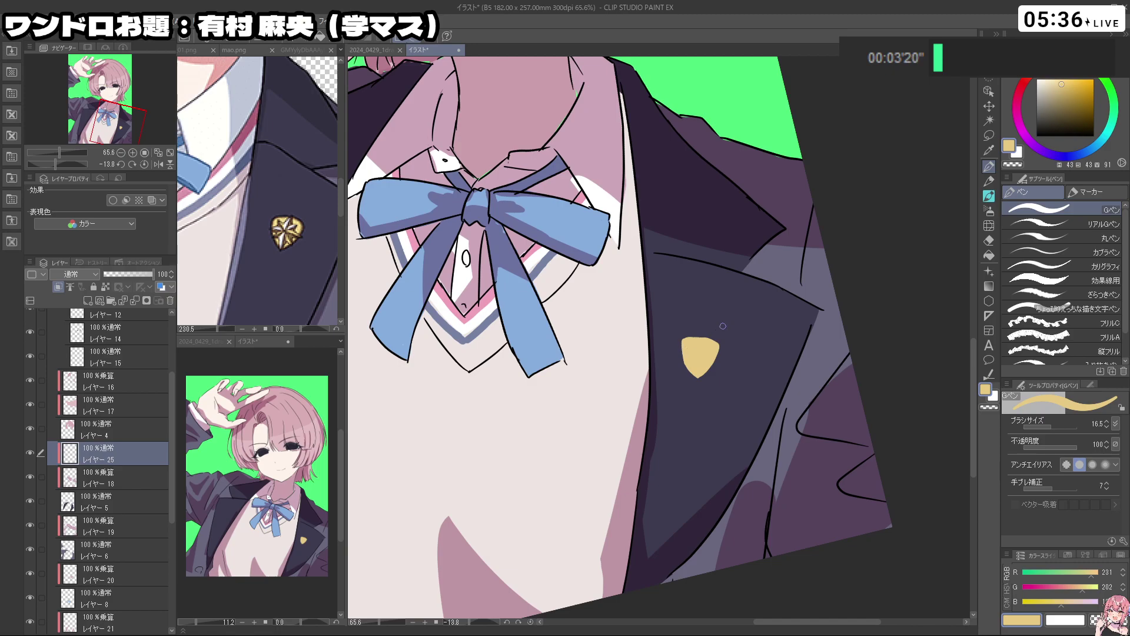
On レイヤー 1, outline the gold badge in black with the G-pen at brush size 5.7, undoing unsatisfactory strokes
left_click_drag(170, 394, 169, 346)
left_click(123, 351)
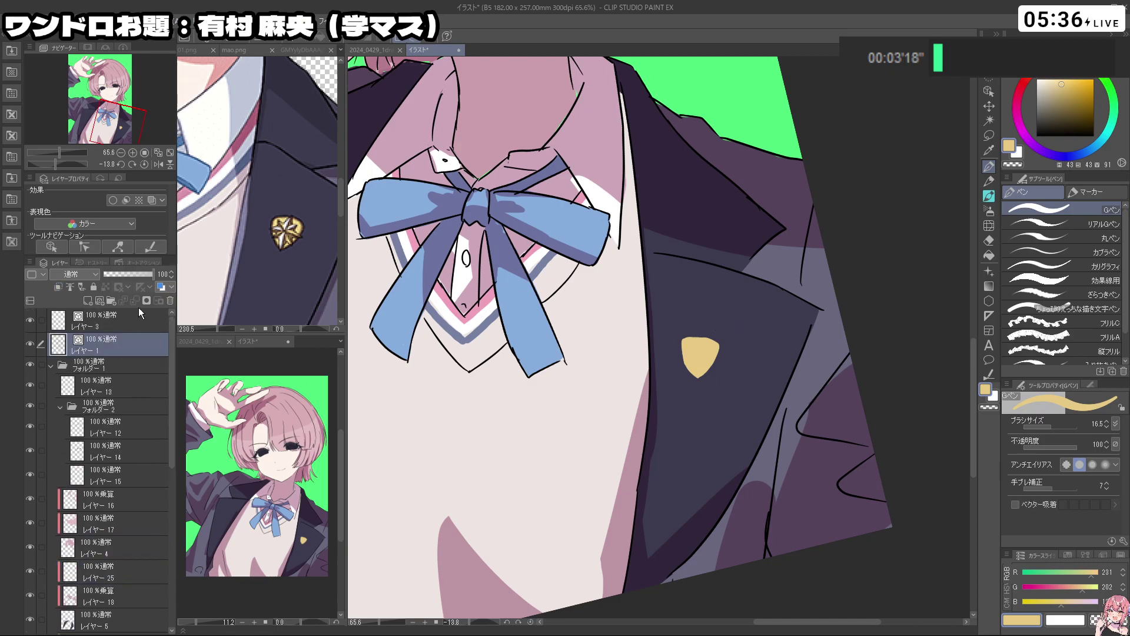
left_click(750, 277, "alt")
left_click_drag(679, 342, 684, 351)
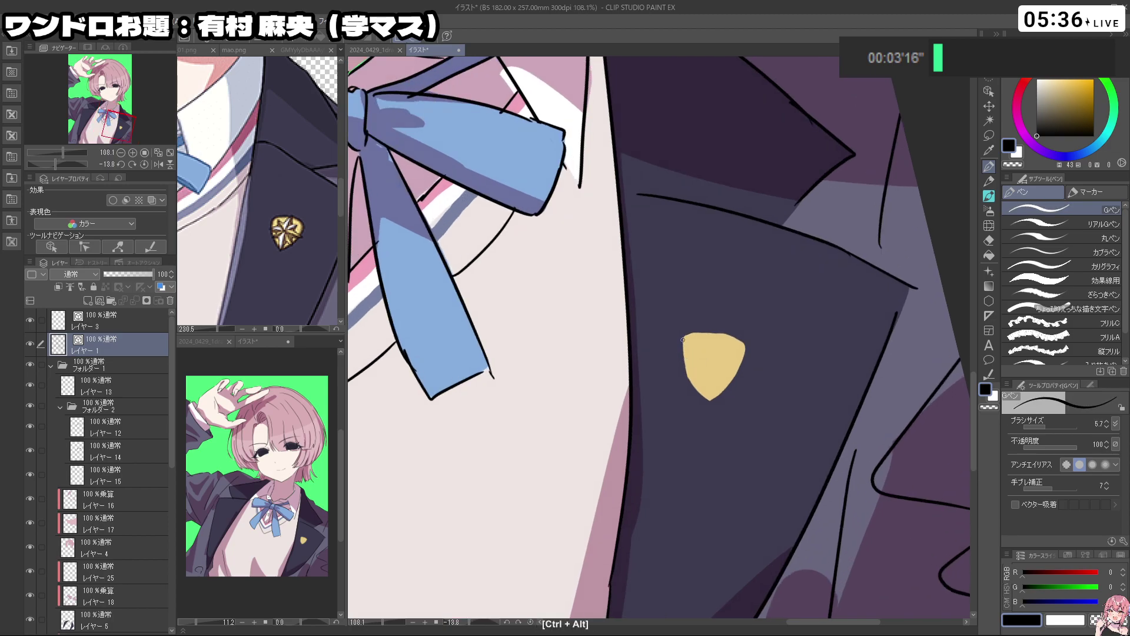
key("ctrl+z")
mouse_move(739, 340)
left_mouse_down()
mouse_move(694, 334)
mouse_move(738, 367)
mouse_move(707, 352)
left_mouse_up()
key("ctrl+z")
key("ctrl+z")
Draw a black eight-pointed star with centre facet lines inside the badge, redoing unsatisfactory strokes
left_click_drag(716, 333, 740, 365)
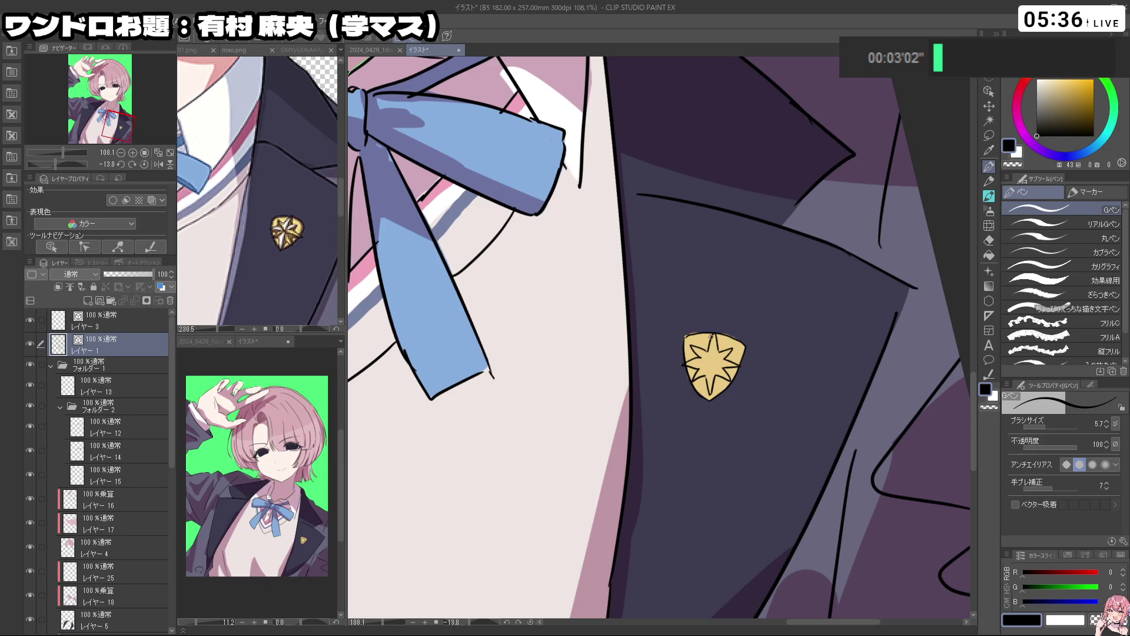
key("ctrl+z")
mouse_move(711, 336)
left_mouse_down()
mouse_move(692, 349)
mouse_move(711, 360)
mouse_move(729, 350)
mouse_move(713, 361)
mouse_move(737, 366)
left_mouse_up()
left_click_drag(711, 362, 728, 378)
left_click_drag(709, 363, 709, 392)
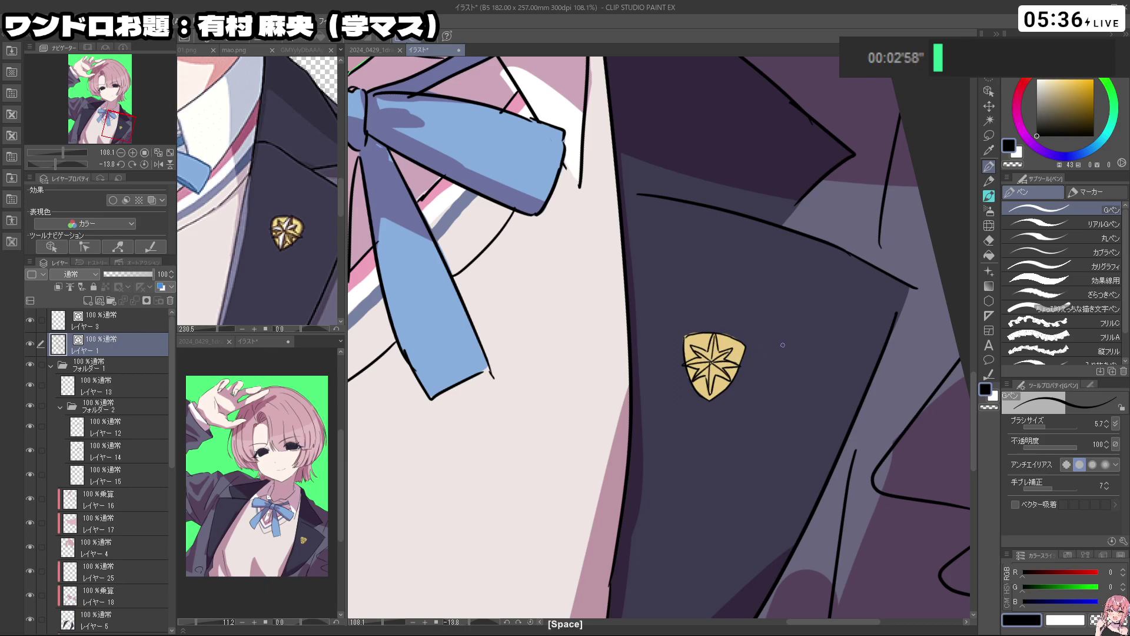
On レイヤー 25, tidy the badge's gold fill along its outline using the sampled gold and transparent colour
scroll(781, 346, "down", 3)
left_click_drag(781, 348, 717, 331)
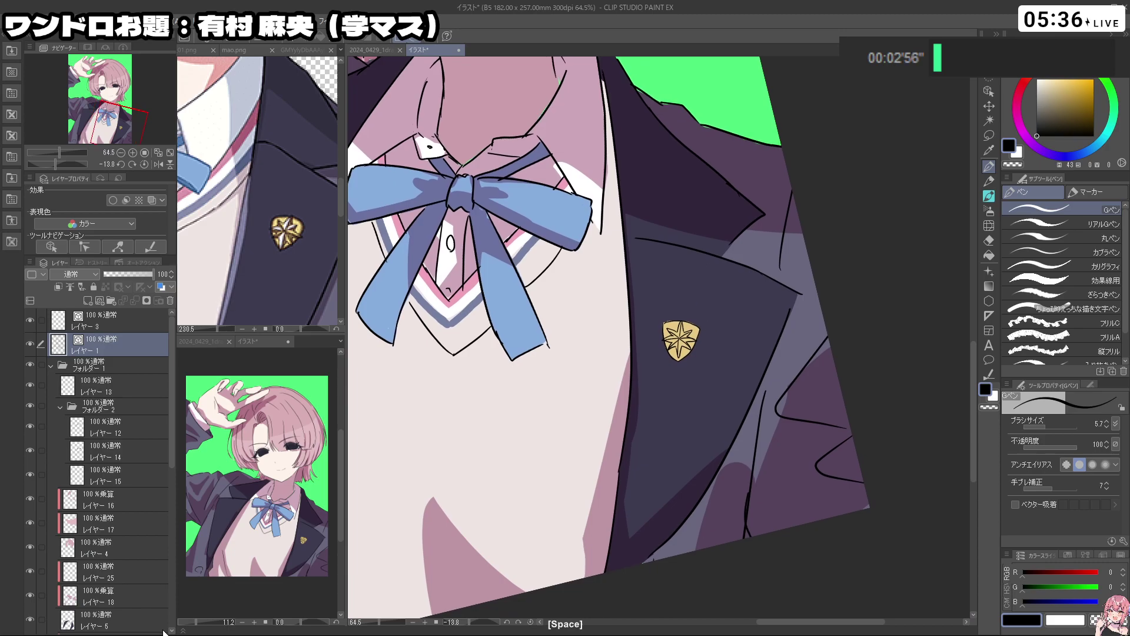
scroll(131, 510, "down", 4)
left_click(131, 510)
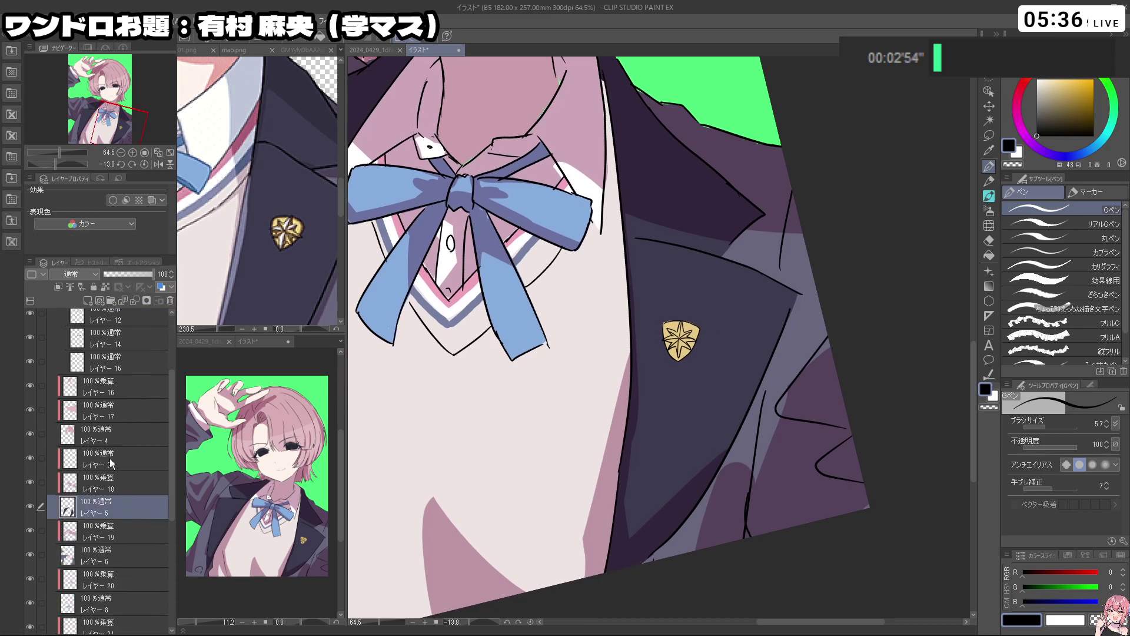
left_click(110, 463)
scroll(671, 335, "up", 5)
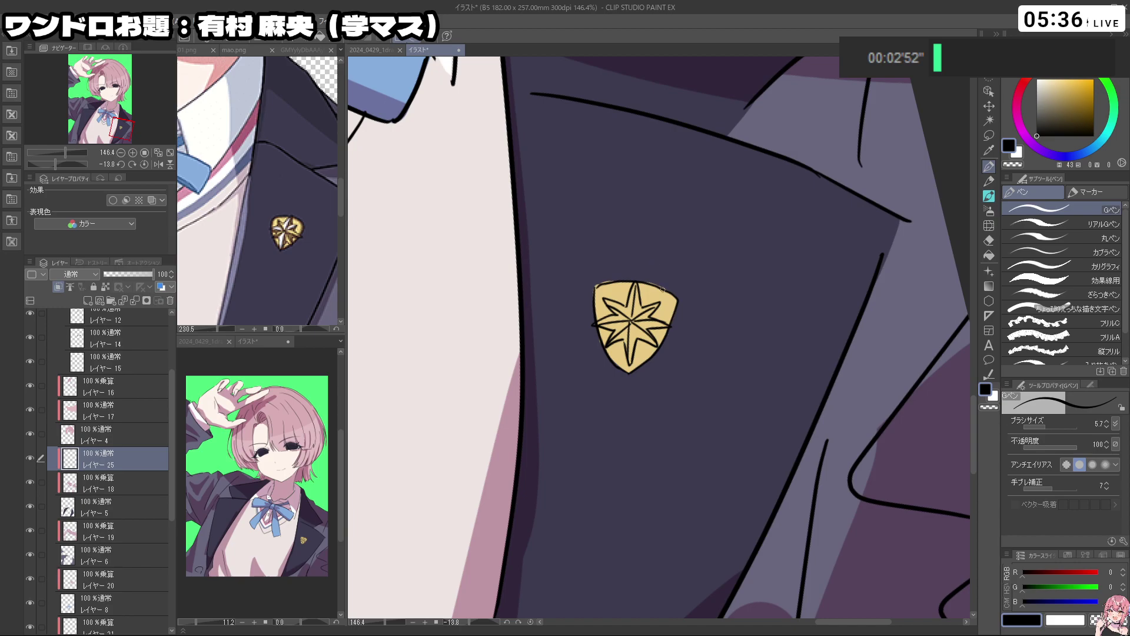
left_click_drag(637, 301, 669, 235)
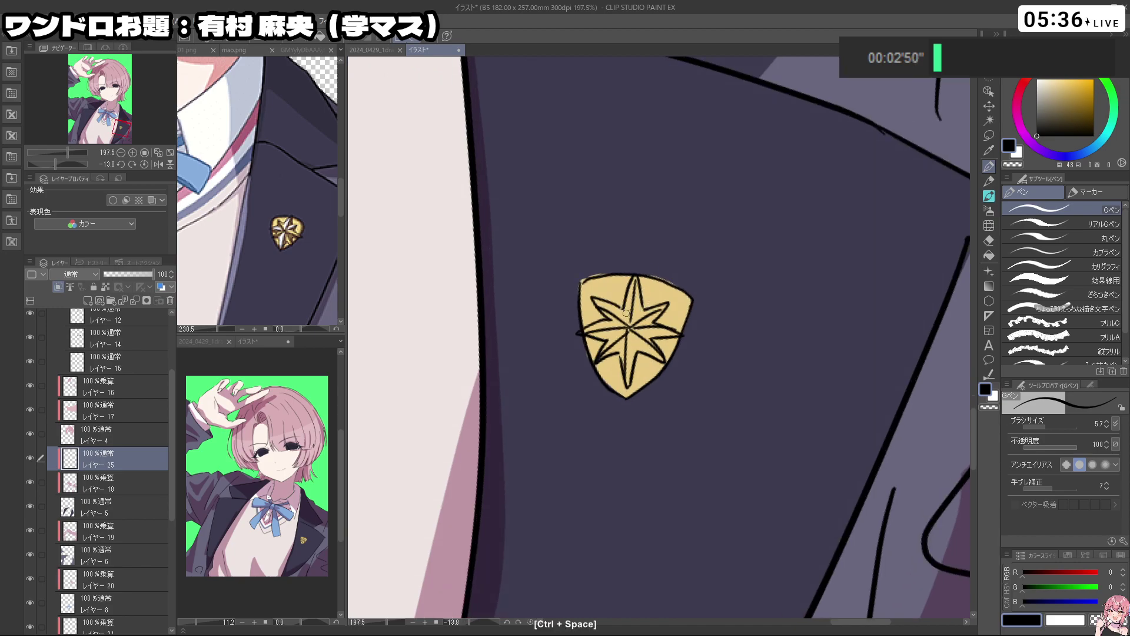
key("ctrl+z")
right_click(667, 298)
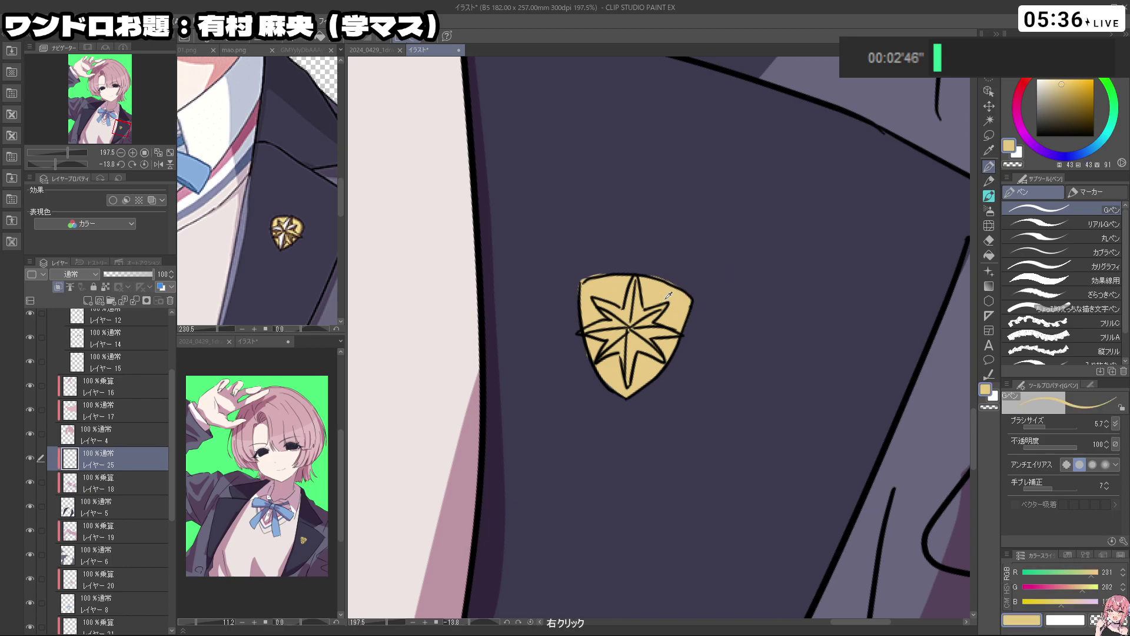
key("c")
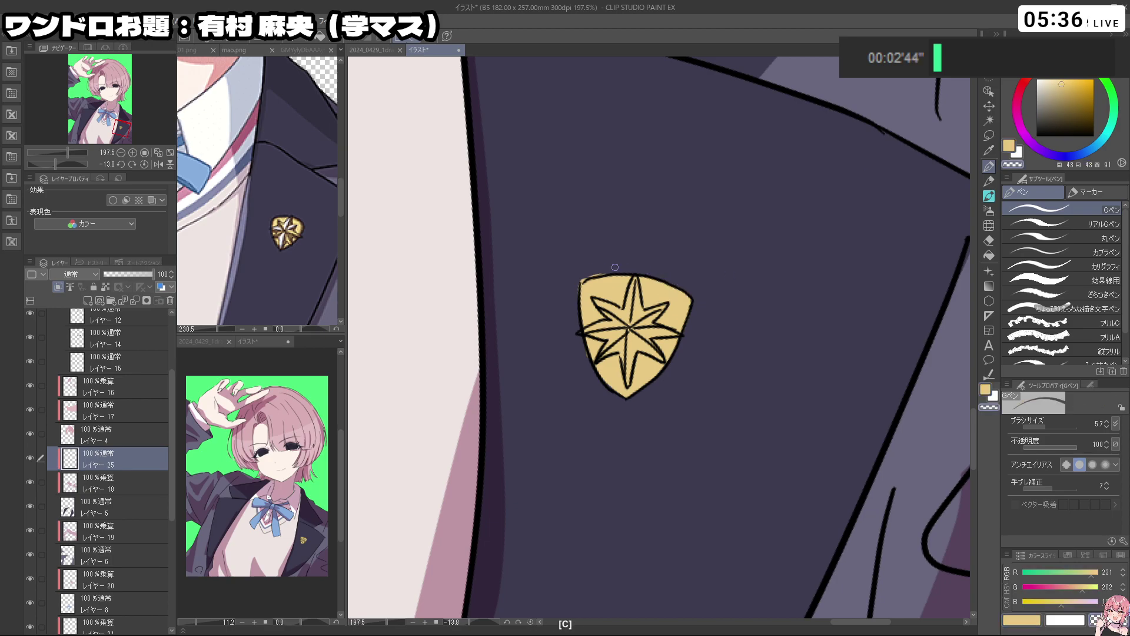
right_click(674, 298)
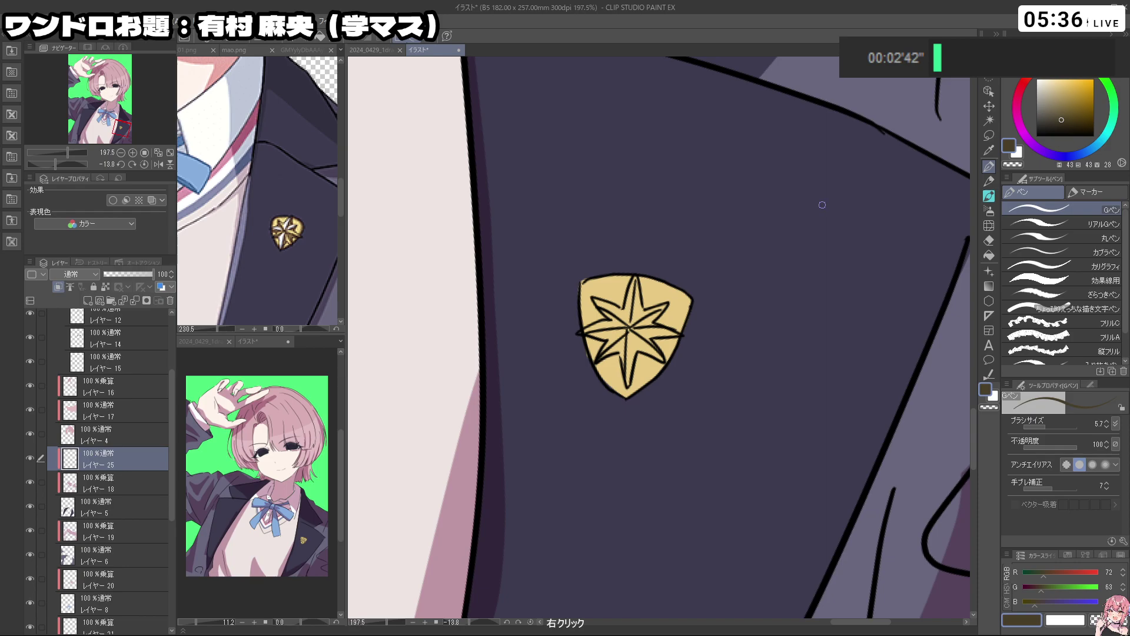
right_click(668, 298)
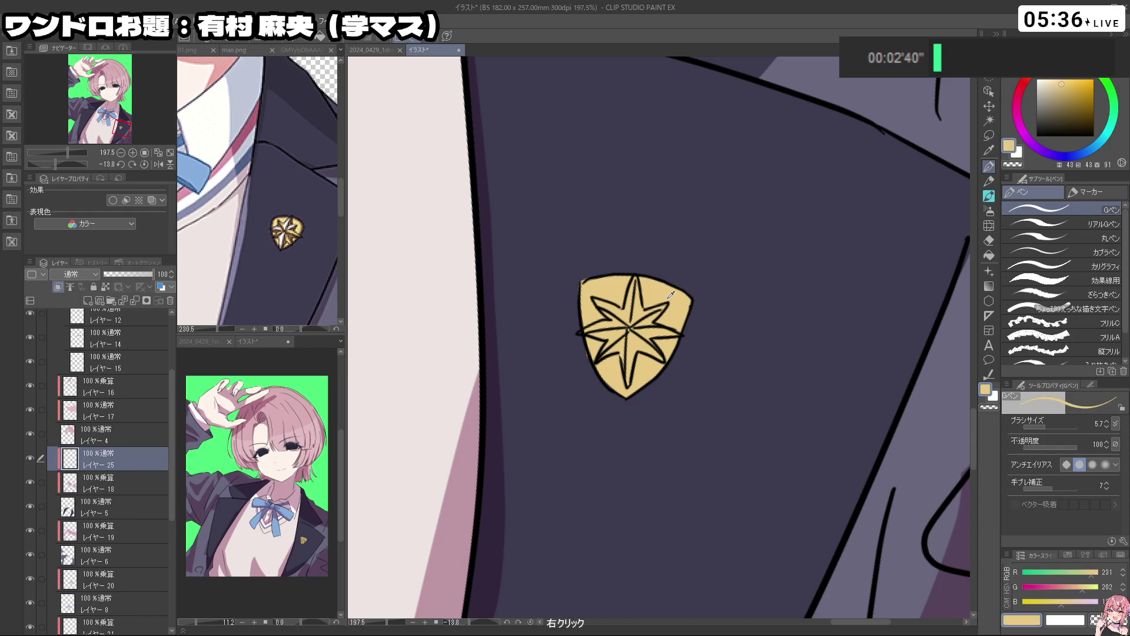
Choose a pale cream and paint highlights on the badge star's facets, redoing unsatisfactory strokes
left_click_drag(1058, 86, 1043, 78)
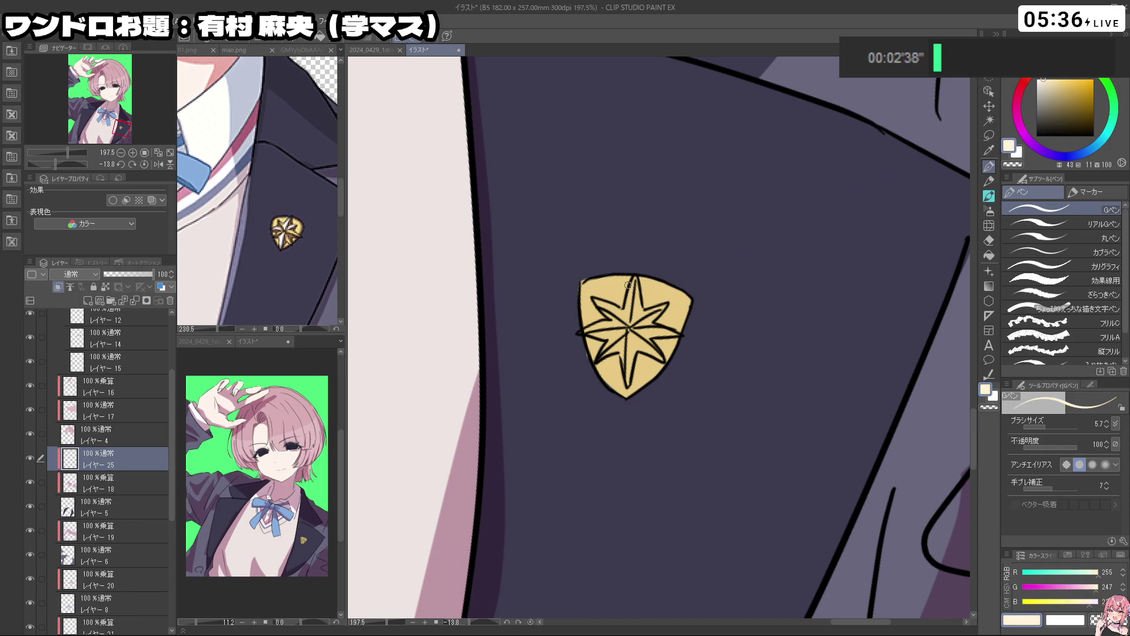
left_click_drag(634, 283, 628, 321)
key("ctrl+z")
mouse_move(634, 283)
left_mouse_down()
mouse_move(612, 304)
mouse_move(627, 319)
mouse_move(613, 335)
mouse_move(635, 350)
mouse_move(596, 326)
mouse_move(623, 327)
left_mouse_up()
key("ctrl+z")
left_click_drag(584, 329, 628, 326)
key("c")
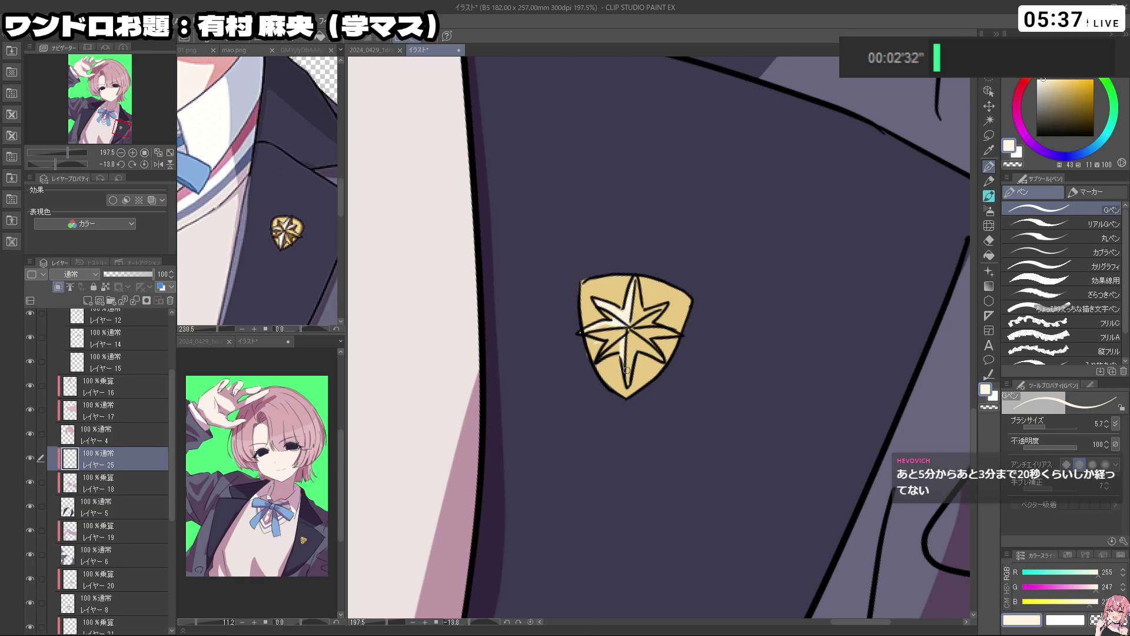
key("ctrl+z")
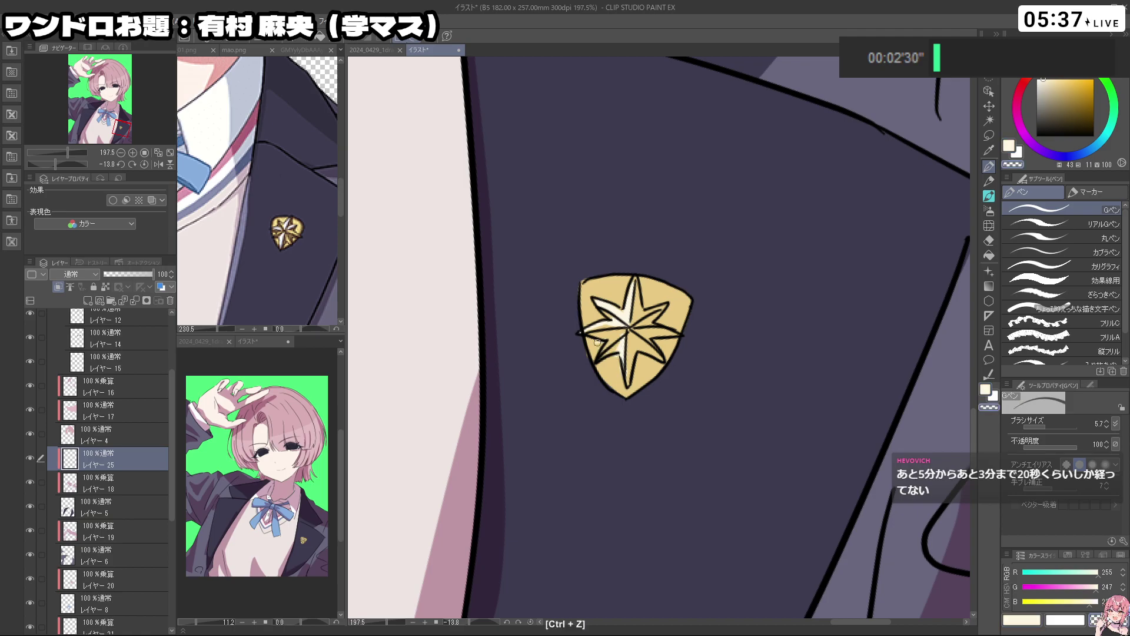
Sample the badge's gold, darken it, and paint shadows on the star's opposite facets
right_click(596, 346)
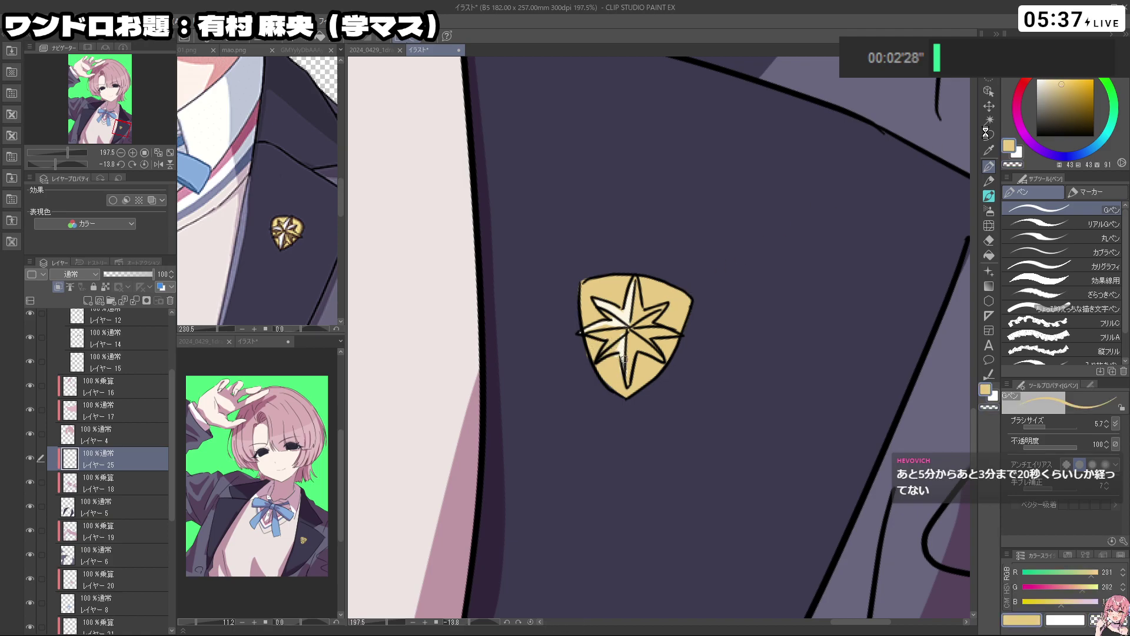
left_click(1063, 95)
mouse_move(636, 344)
left_mouse_down()
mouse_move(630, 376)
mouse_move(671, 332)
mouse_move(663, 312)
left_mouse_up()
key("ctrl+z")
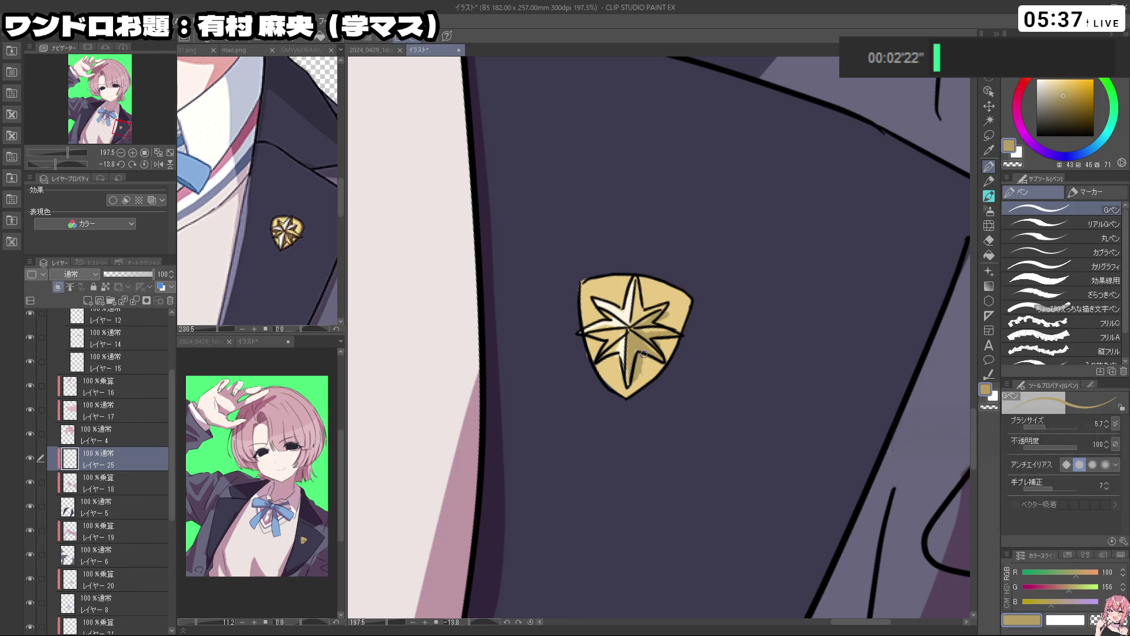
key("ctrl+space")
left_click_drag(719, 348, 725, 324)
key("ctrl+space")
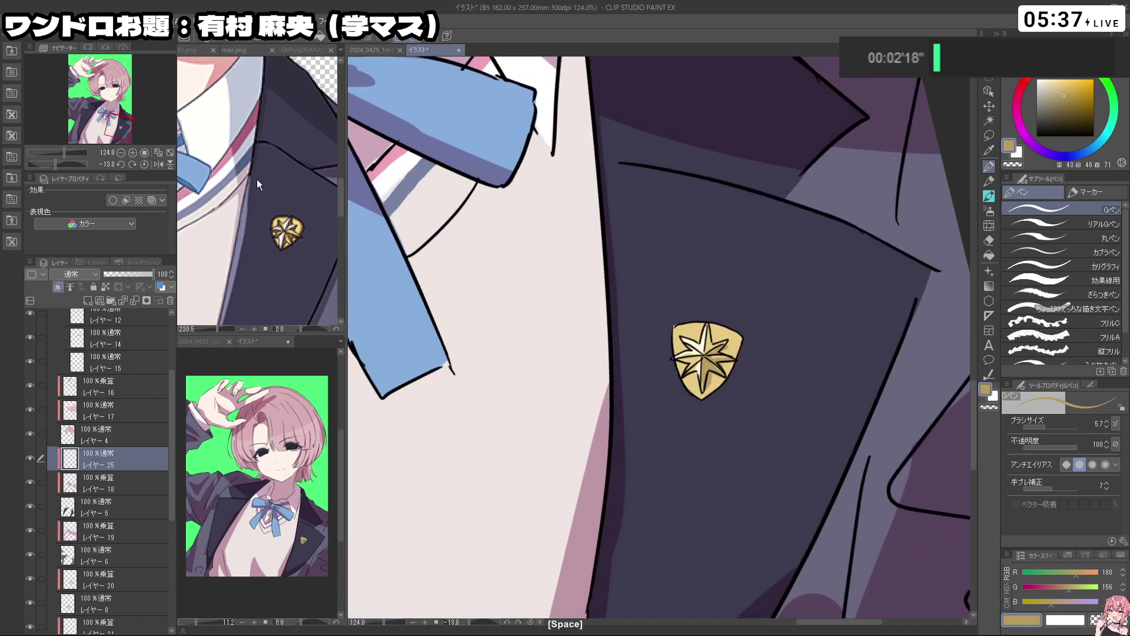
Sample gold from the reference badge, lighten it to pale cream, and try highlight strokes on the badge's rim
left_click(300, 228)
left_click(302, 223, "alt")
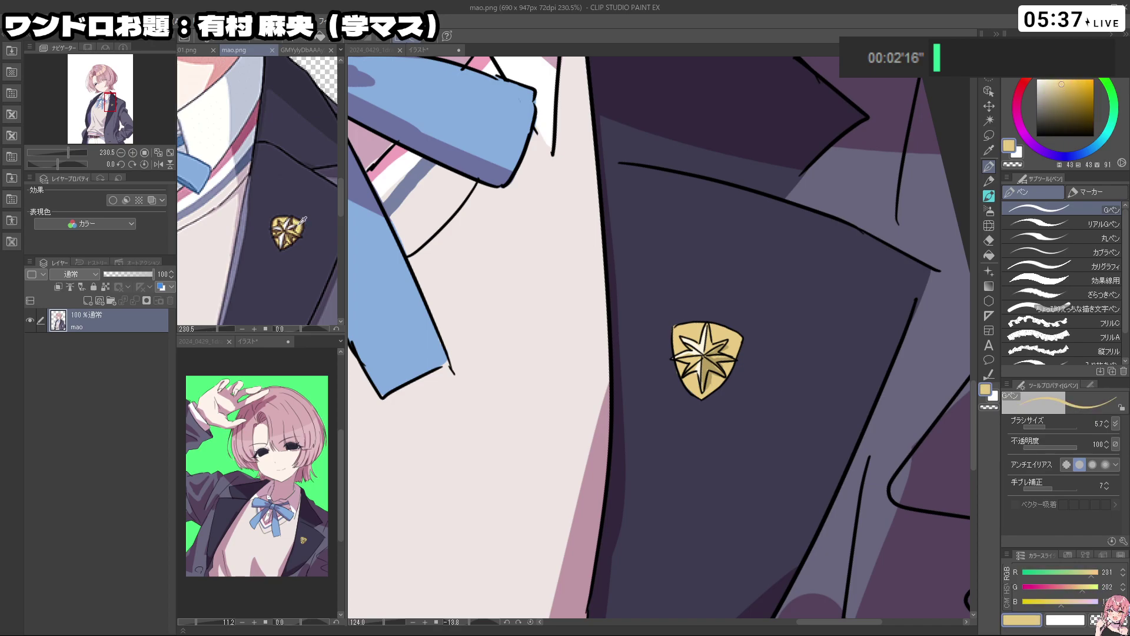
left_click(735, 353)
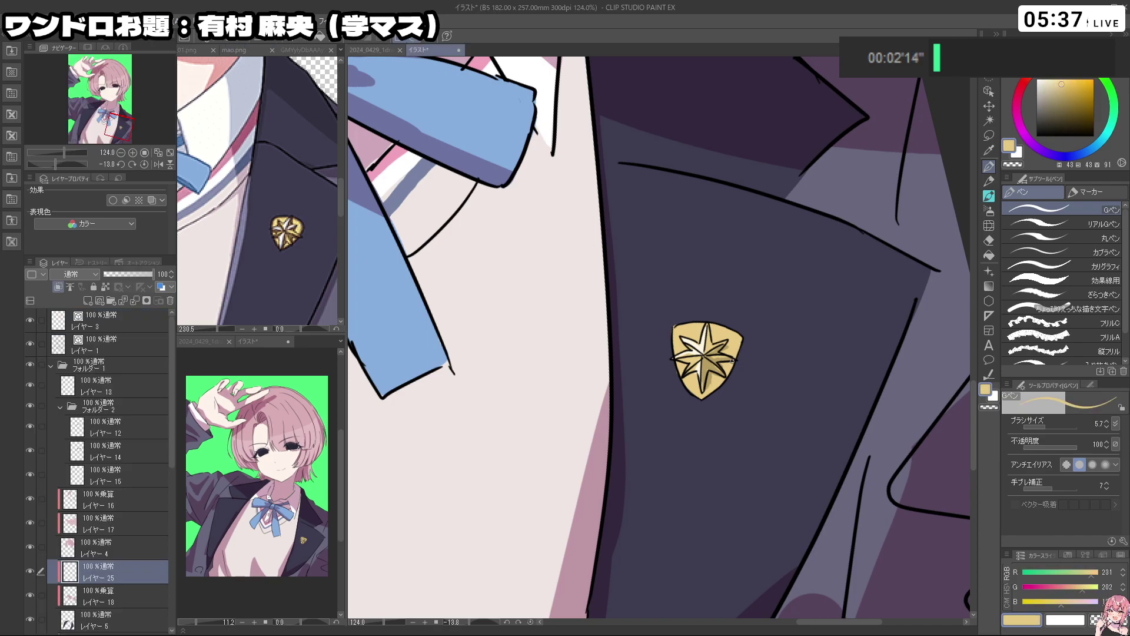
left_click(1047, 78)
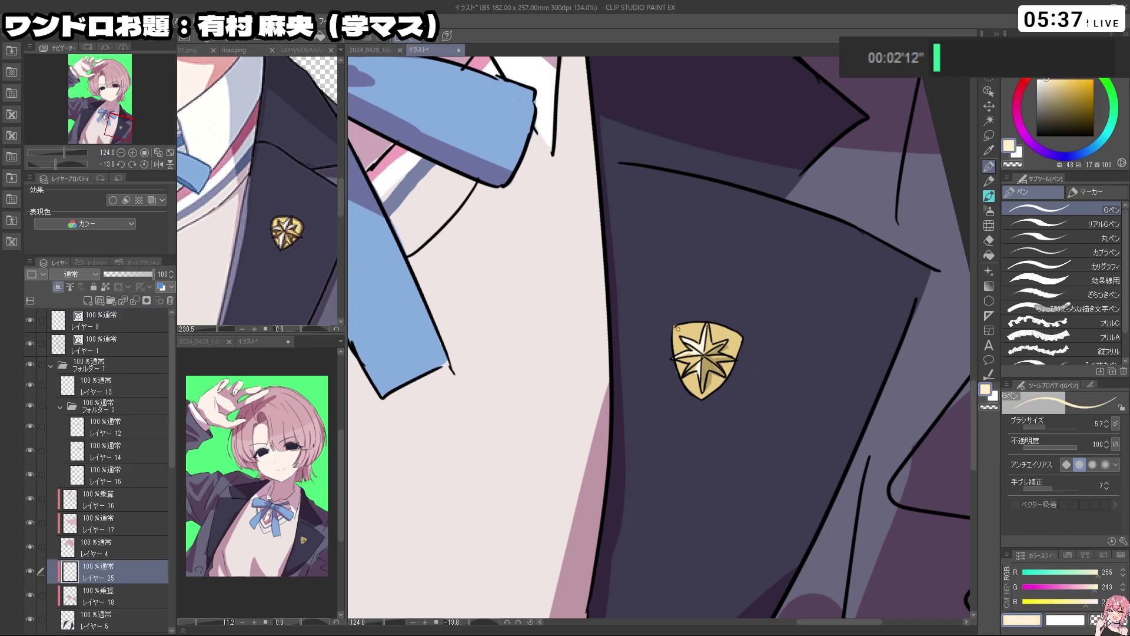
key("ctrl+z")
left_click_drag(764, 366, 721, 369)
left_click_drag(775, 373, 686, 359)
left_click_drag(697, 383, 646, 397)
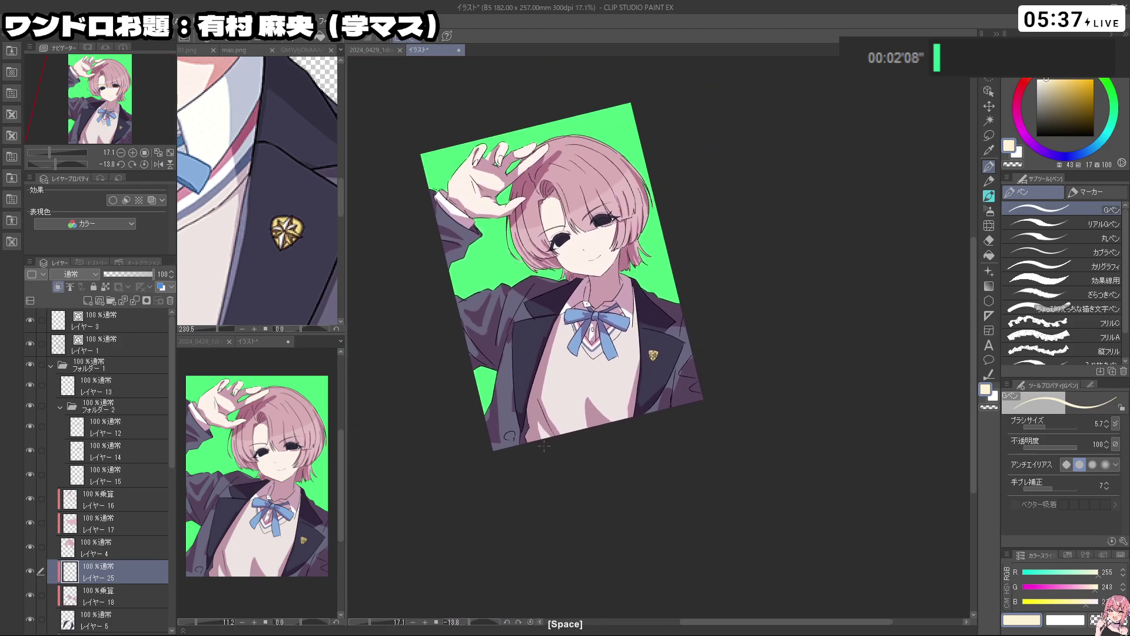
Sample the grey-blue iris colour from the character's eye in the mao.png reference
left_click(309, 309)
scroll(308, 309, "down", 5)
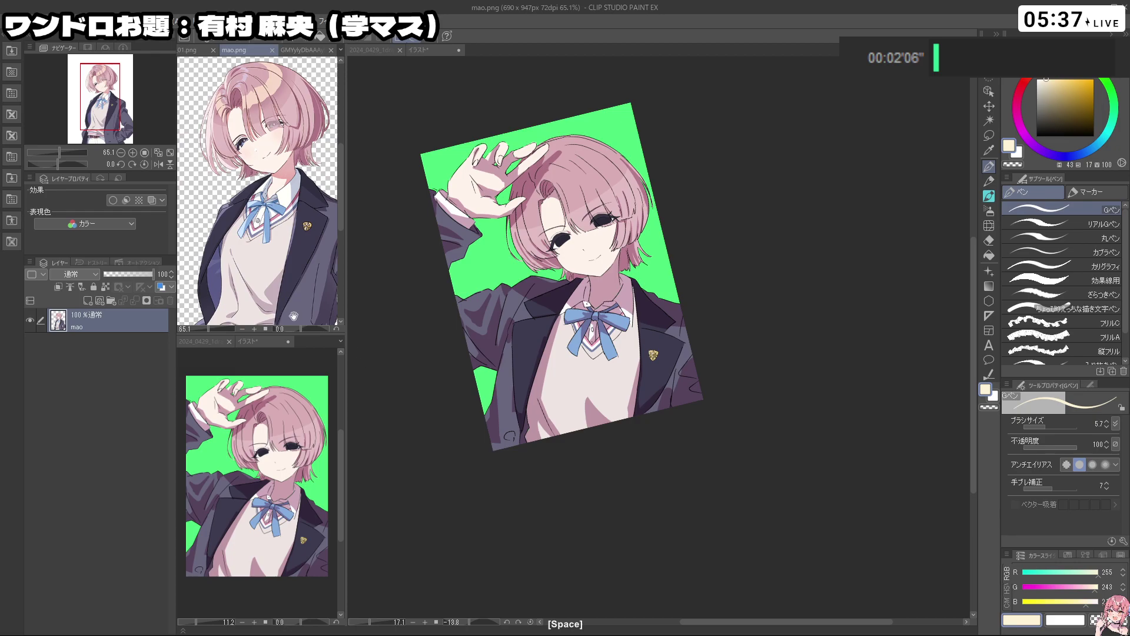
left_click_drag(294, 316, 292, 277)
left_click(462, 618)
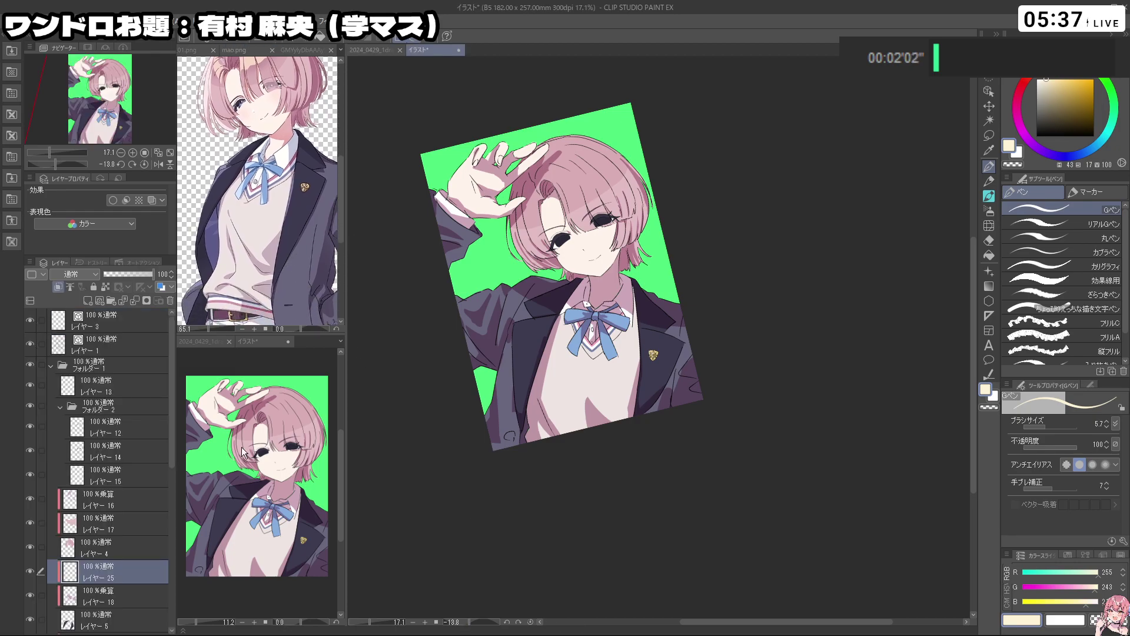
left_click(237, 91)
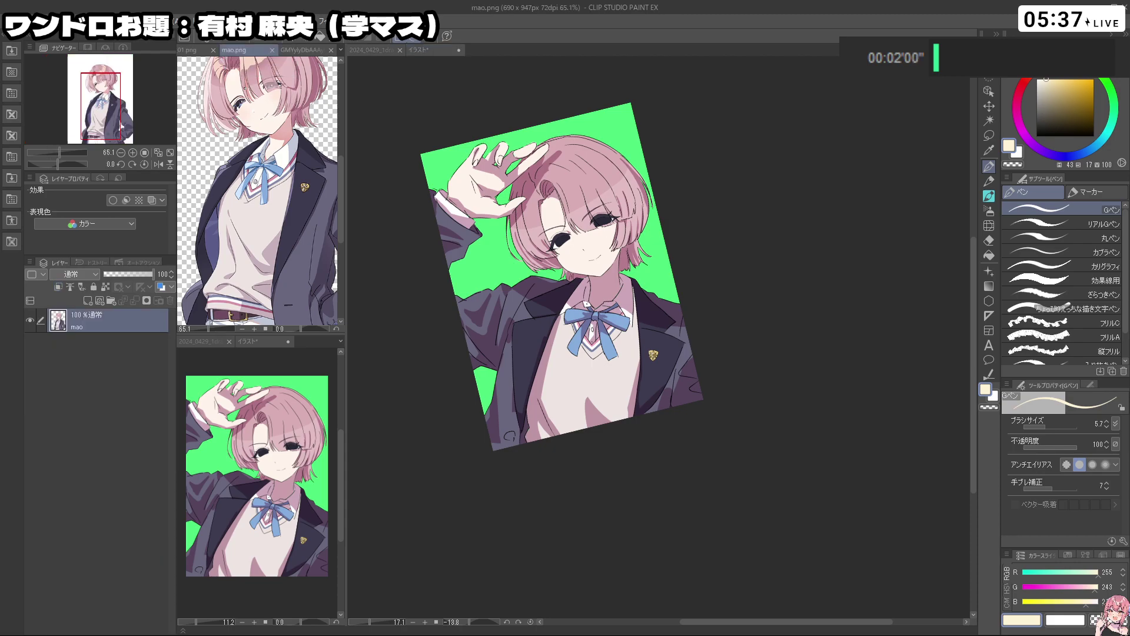
scroll(235, 90, "up", 1)
scroll(235, 89, "up", 6)
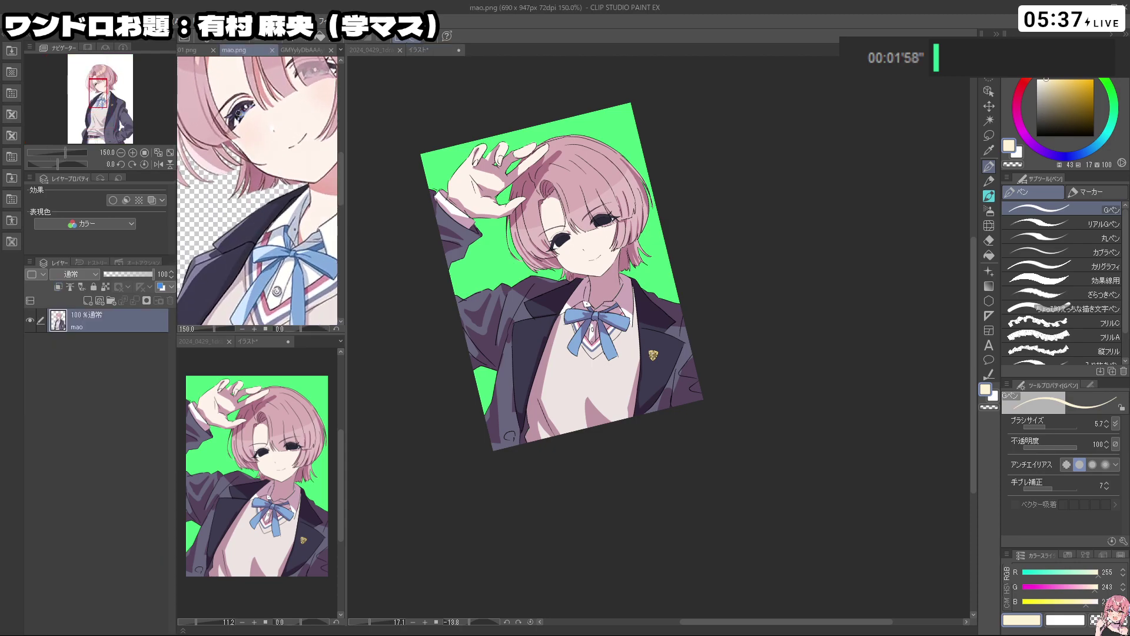
scroll(239, 114, "up", 1)
left_click(245, 109, "alt")
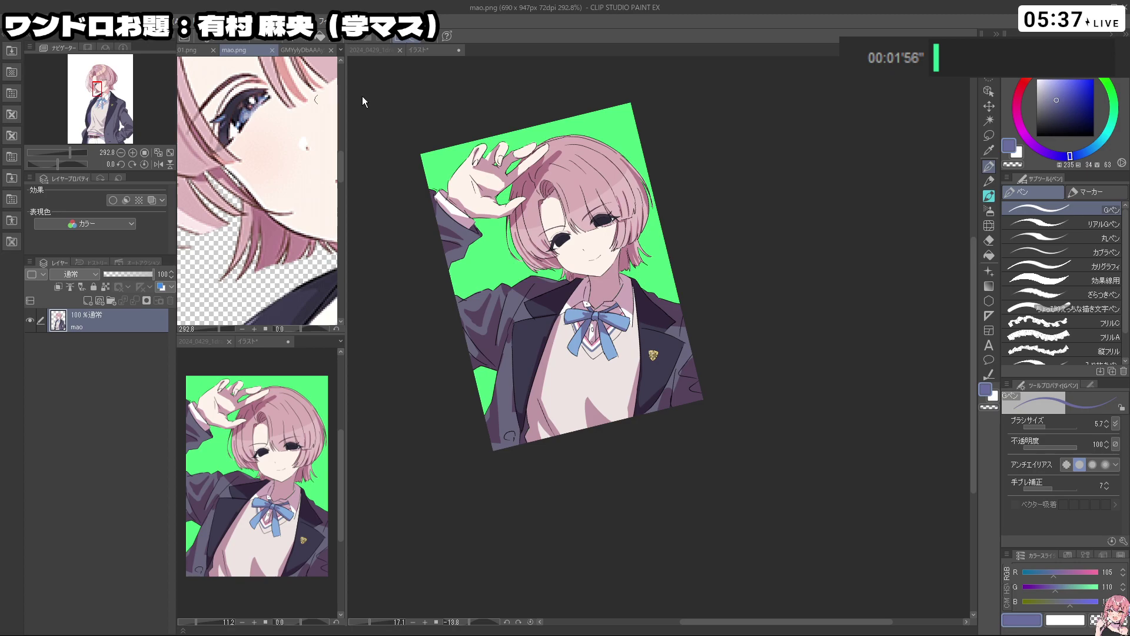
left_click(481, 69)
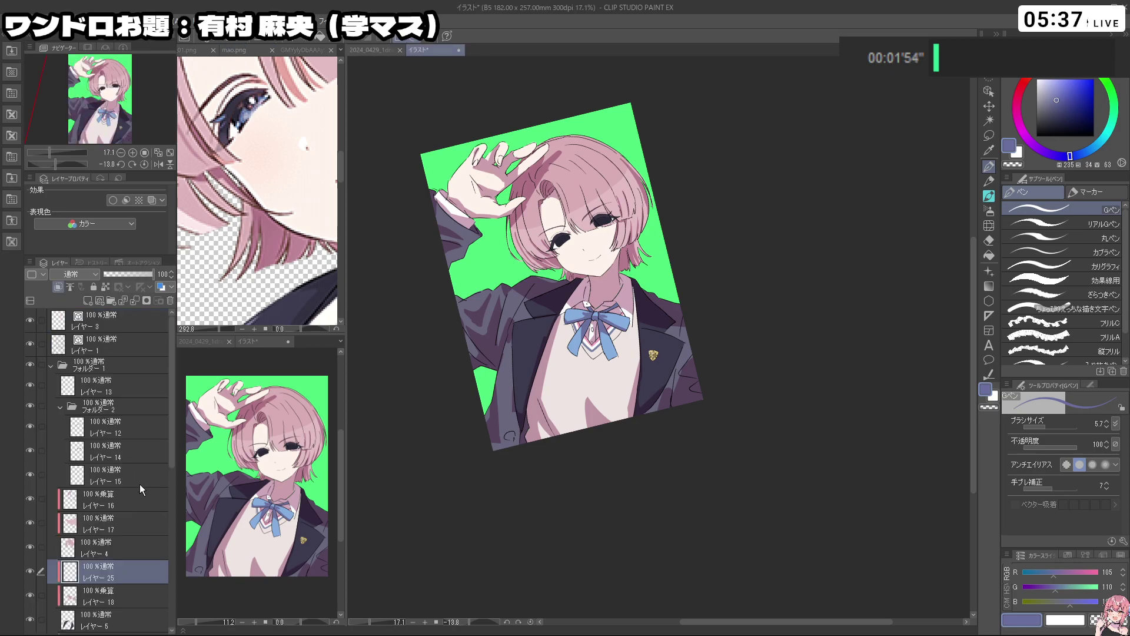
Add a new layer directly above レイヤー 14 and clip it to that layer
left_click(115, 448)
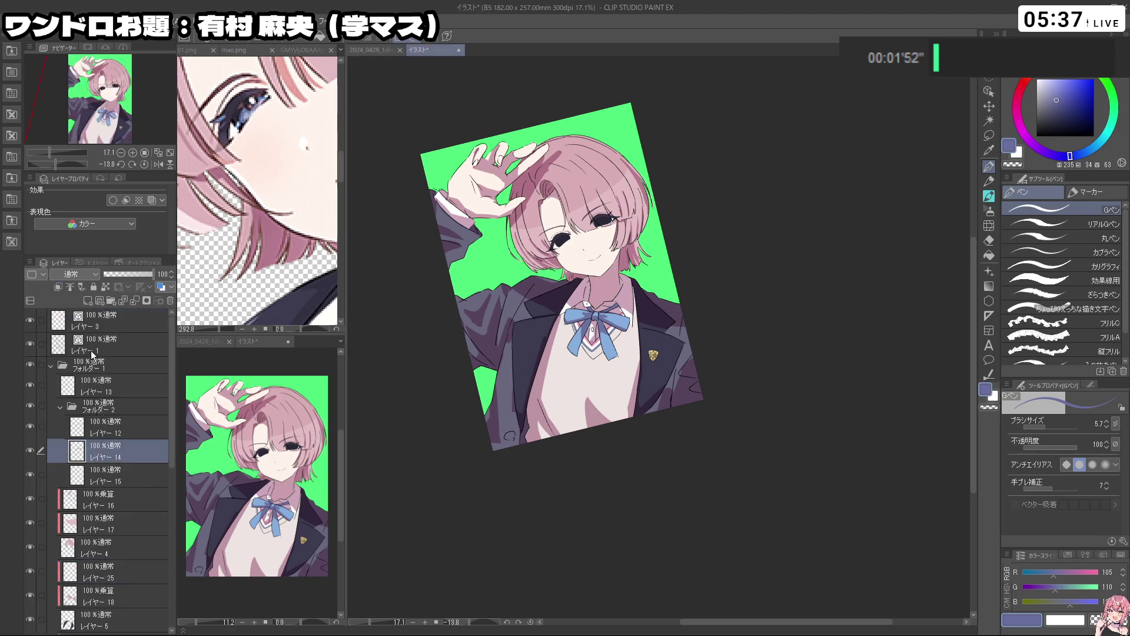
left_click(87, 301)
left_click(57, 288)
Paint the lower part of both irises grey-blue with the G-pen, redoing unsatisfactory strokes
mouse_move(550, 240)
left_mouse_down()
mouse_move(600, 249)
mouse_move(615, 268)
mouse_move(643, 238)
mouse_move(600, 267)
left_mouse_up()
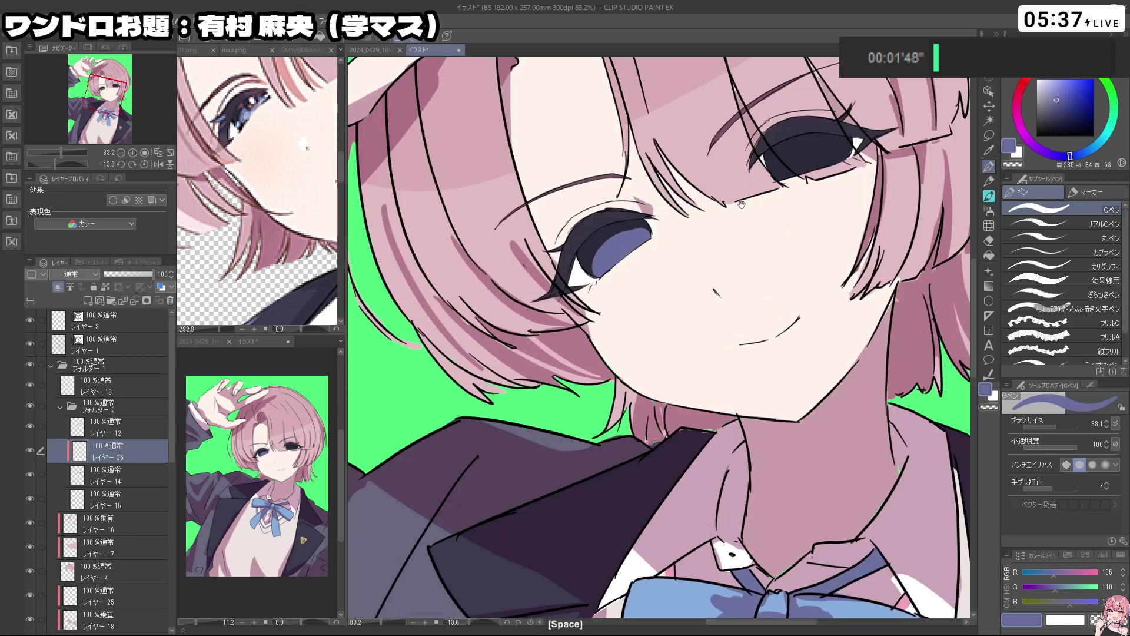
mouse_move(823, 179)
left_mouse_down()
mouse_move(700, 274)
mouse_move(715, 250)
mouse_move(705, 257)
left_mouse_up()
key("ctrl+z")
left_click_drag(777, 255, 731, 257)
left_click_drag(731, 256, 624, 359)
left_click_drag(771, 321, 456, 495)
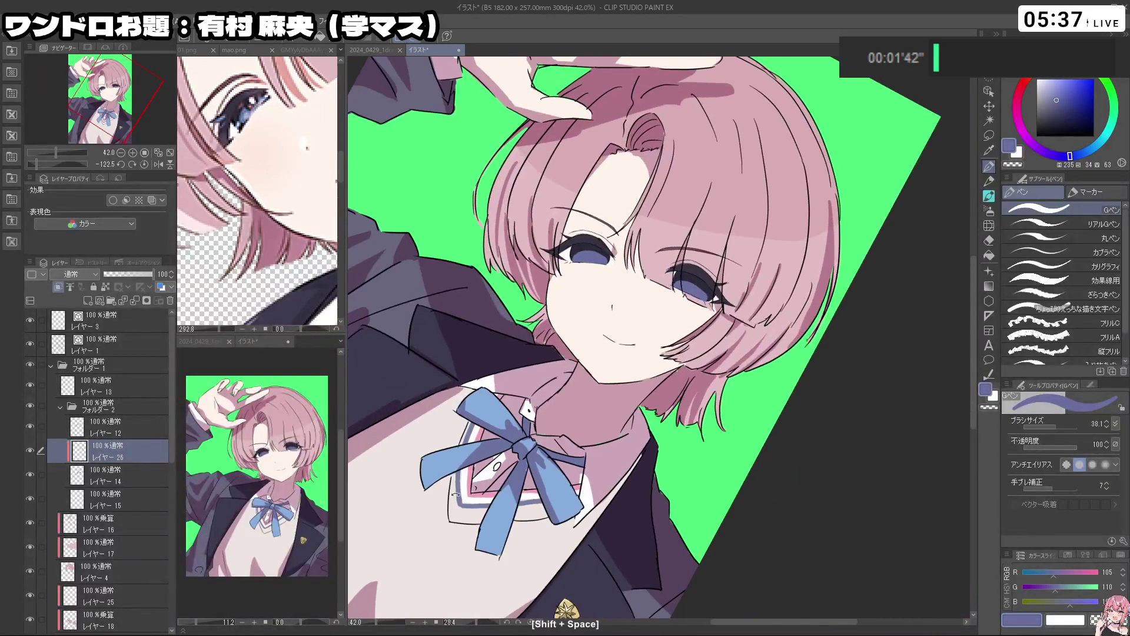
Sample the lighter blue-grey from the reference eye in mao.png and add a clipped layer directly above レイヤー 26
left_click(279, 112)
left_click(246, 116, "alt")
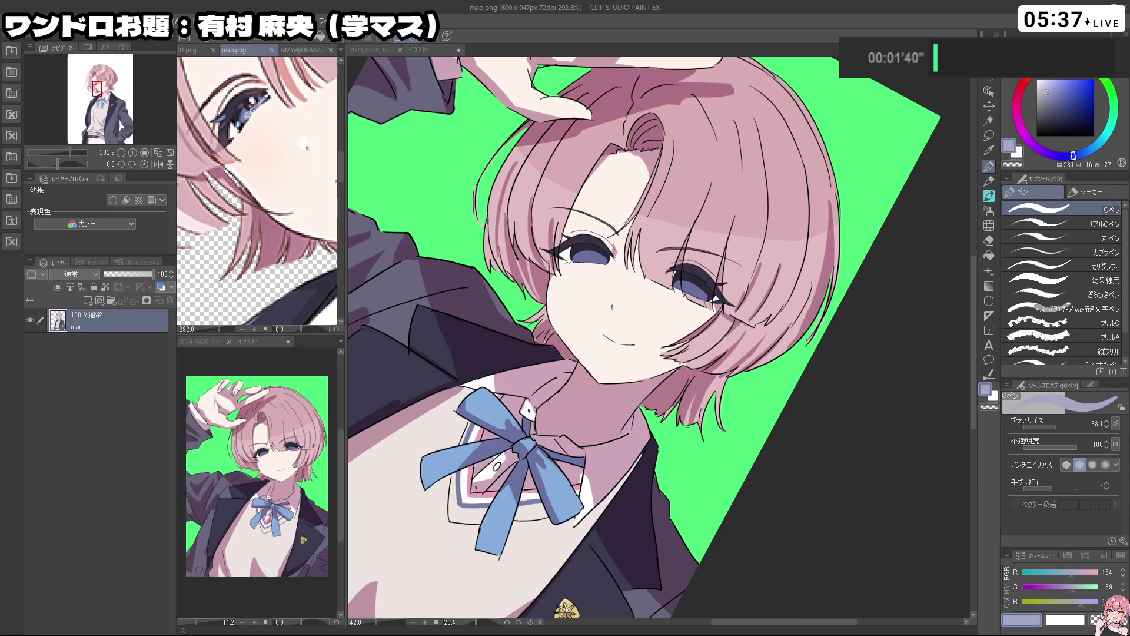
left_click(831, 433)
left_click(88, 301)
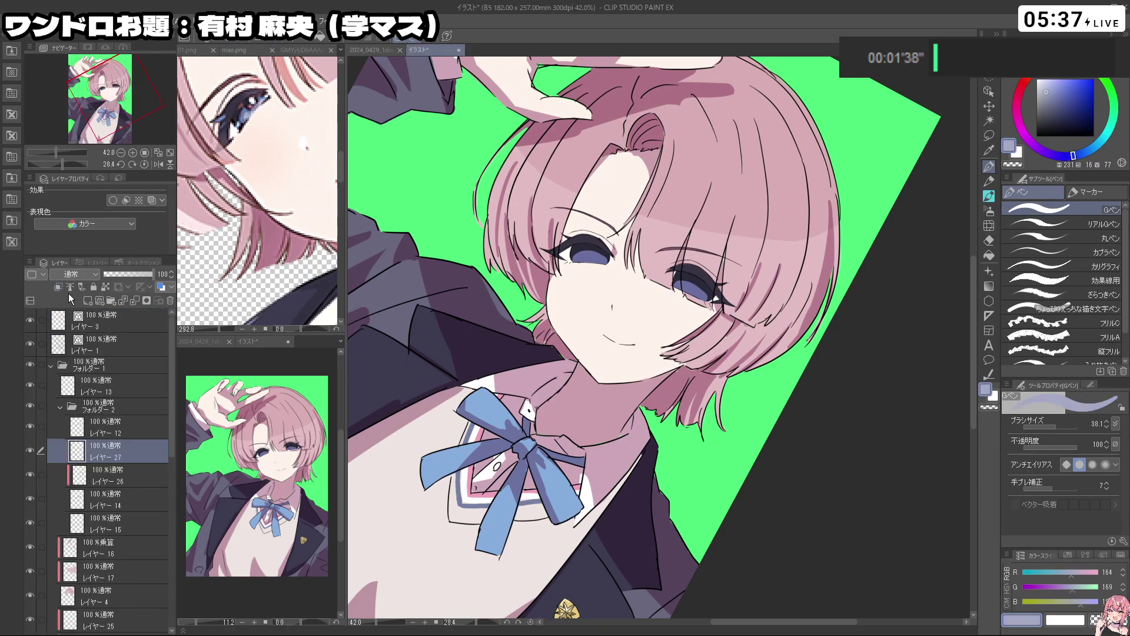
Paint lighter blue-grey areas in the lower part of both irises with the G-pen, redoing unsatisfactory strokes
mouse_move(562, 265)
left_mouse_down()
mouse_move(549, 353)
mouse_move(602, 415)
left_mouse_up()
key("ctrl+z")
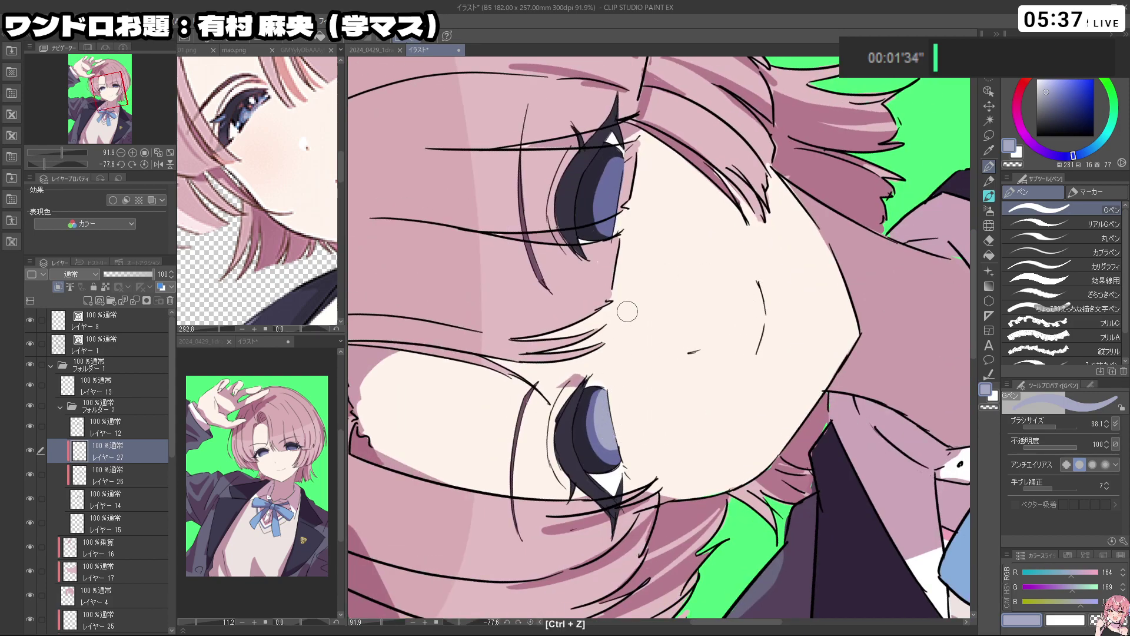
left_click_drag(630, 227, 668, 250)
left_click_drag(725, 265, 680, 290)
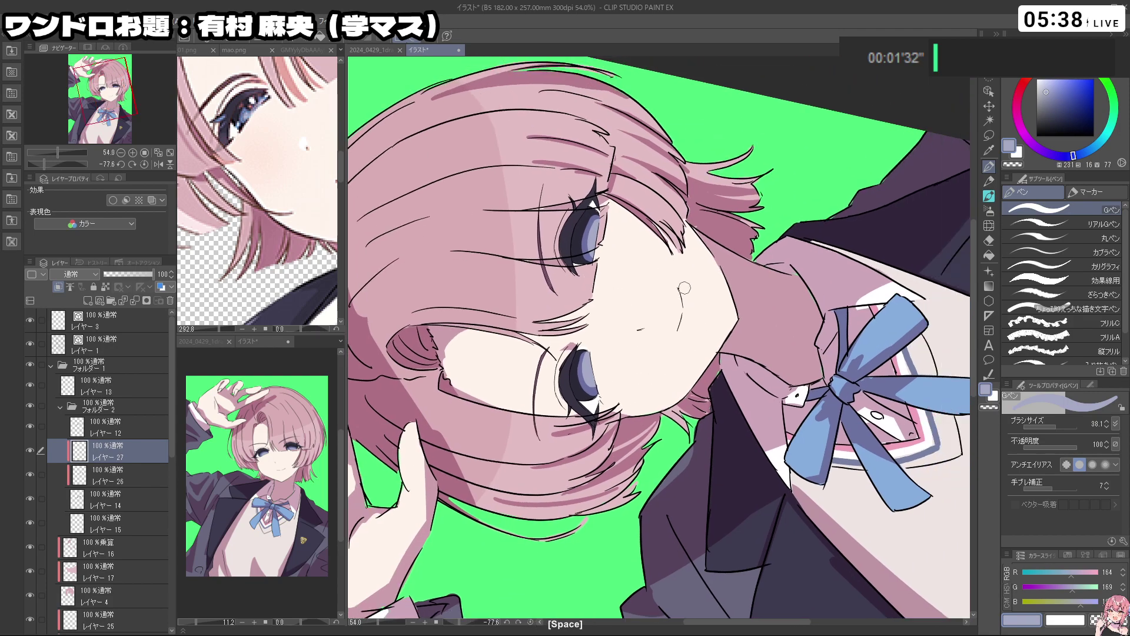
left_click_drag(700, 388, 468, 443)
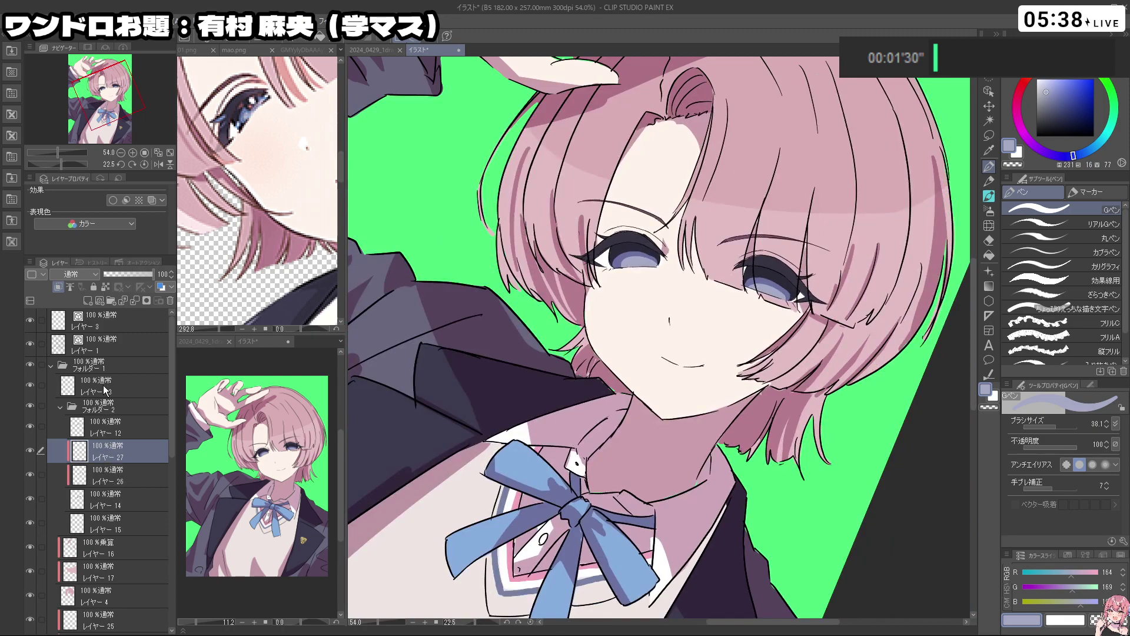
Add a clipped layer above レイヤー 27, sample the dark navy of the upper iris and darken it to near-black
left_click(88, 300)
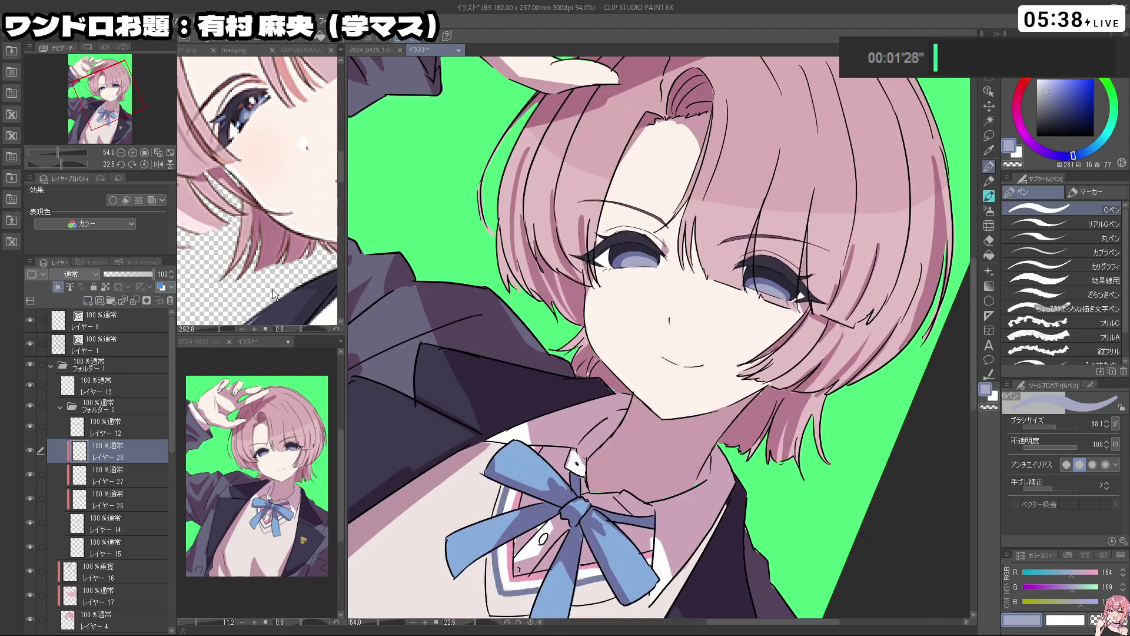
left_click(626, 240, "alt")
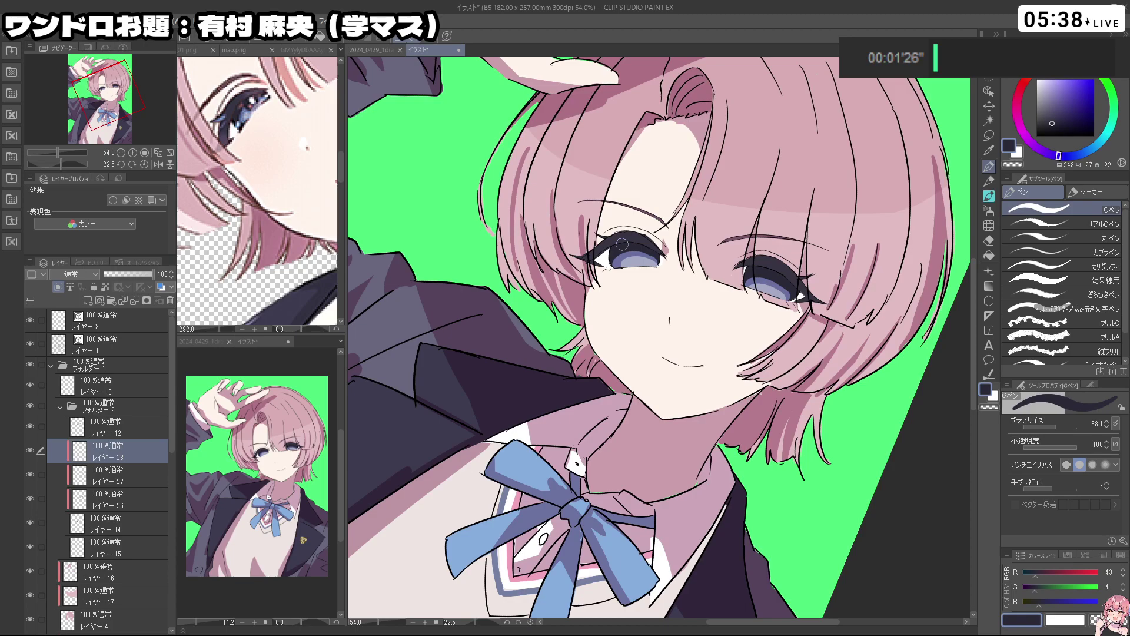
left_click(1053, 128)
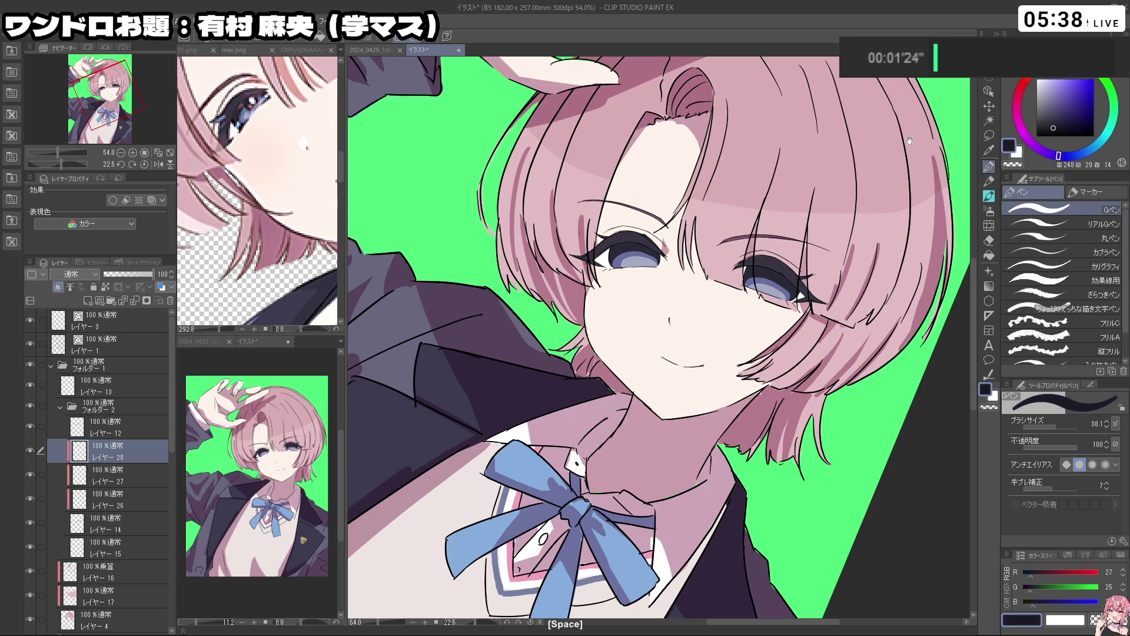
Paint a near-black pupil in each eye with the G-pen at brush size 23.6, undoing poor strokes
mouse_move(606, 235)
left_mouse_down()
mouse_move(643, 253)
mouse_move(621, 270)
mouse_move(637, 327)
left_mouse_up()
key("ctrl+z")
mouse_move(621, 269)
left_mouse_down()
mouse_move(636, 329)
mouse_move(651, 326)
left_mouse_up()
left_click_drag(704, 433, 684, 141)
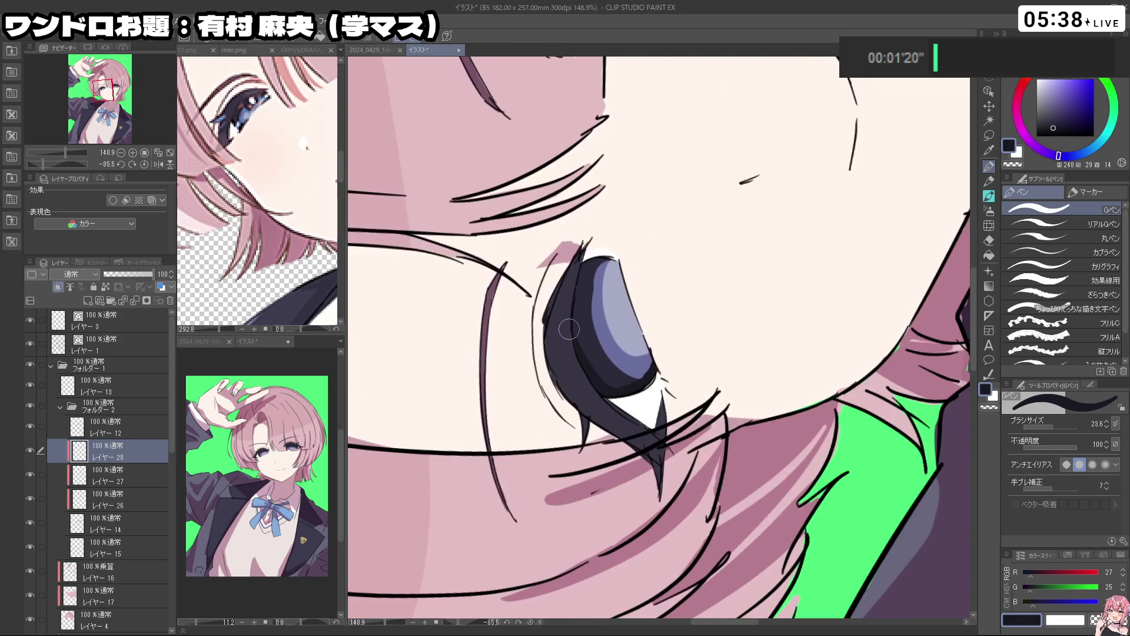
left_click_drag(603, 256, 693, 272)
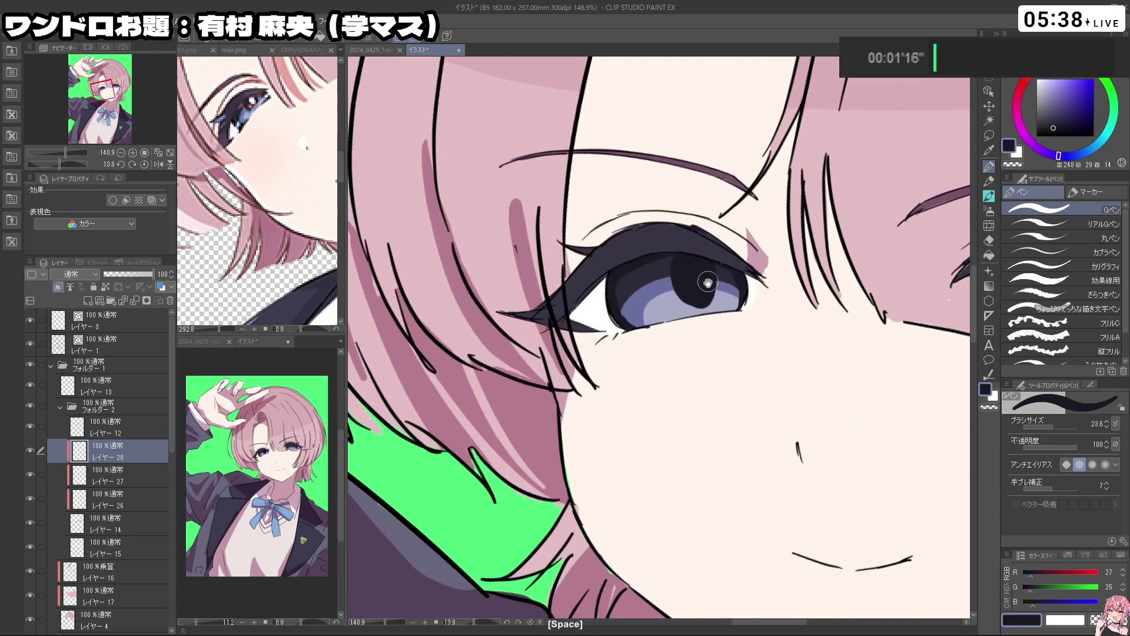
scroll(822, 261, "down", 5)
left_click_drag(822, 261, 786, 306)
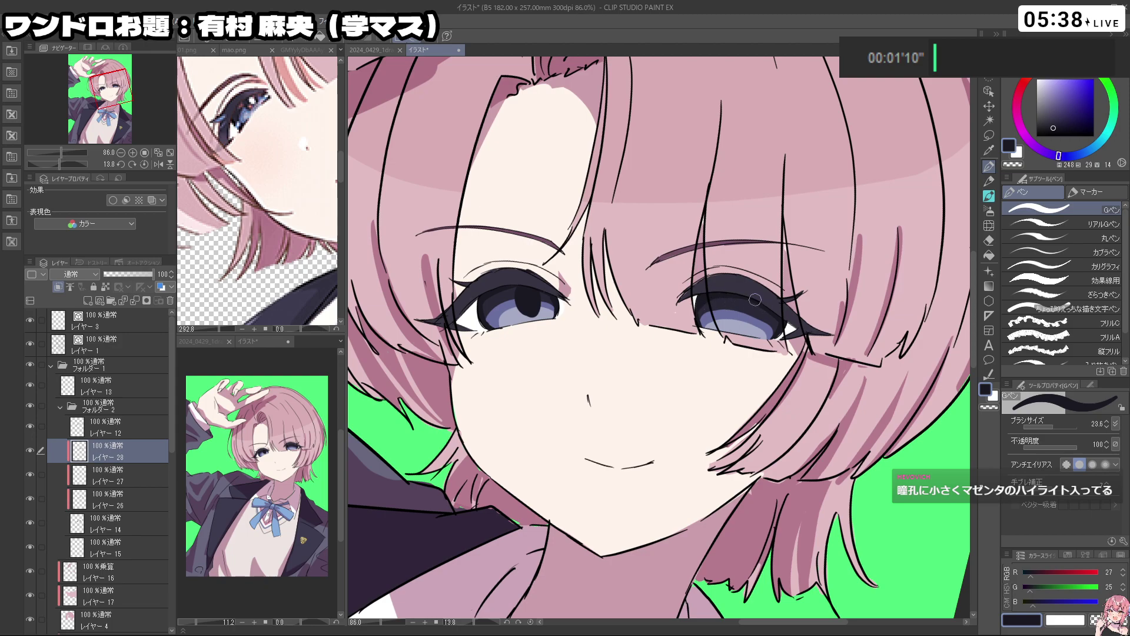
mouse_move(738, 305)
left_mouse_down()
mouse_move(741, 325)
mouse_move(749, 308)
mouse_move(740, 303)
mouse_move(676, 313)
mouse_move(679, 282)
mouse_move(579, 368)
mouse_move(616, 409)
mouse_move(750, 355)
mouse_move(717, 276)
mouse_move(556, 293)
left_mouse_up()
key("ctrl+z")
key("ctrl+z")
Examine the whole illustration and the face to judge the newly painted eyes
key("ctrl+space")
key("shift+space")
key("ctrl+space")
key("space")
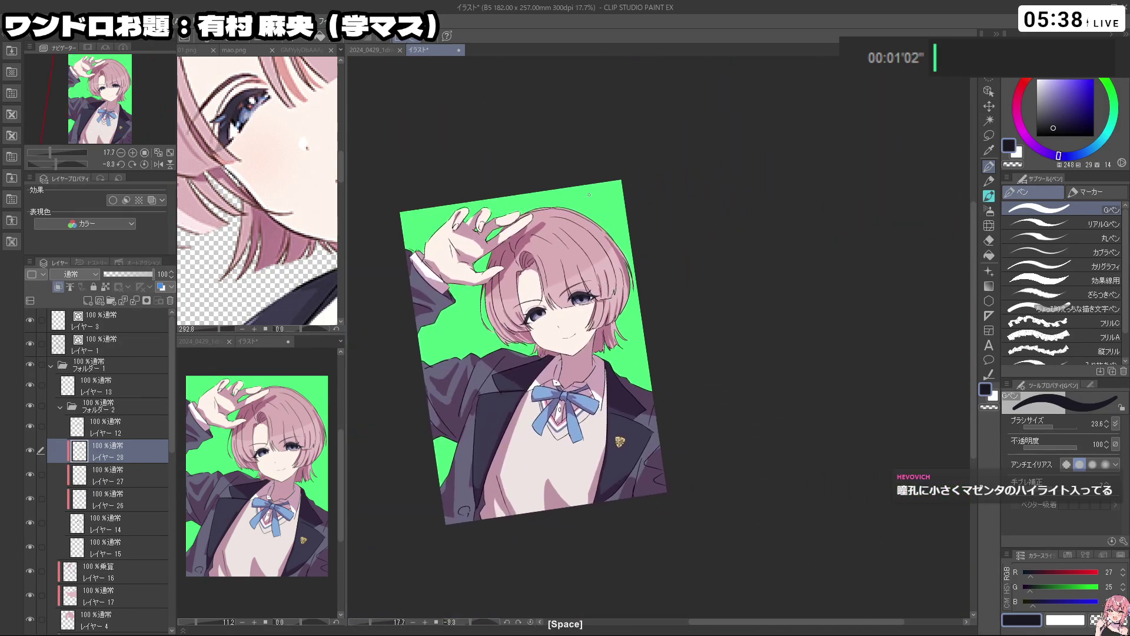
key("ctrl+space")
left_click_drag(516, 324, 537, 338)
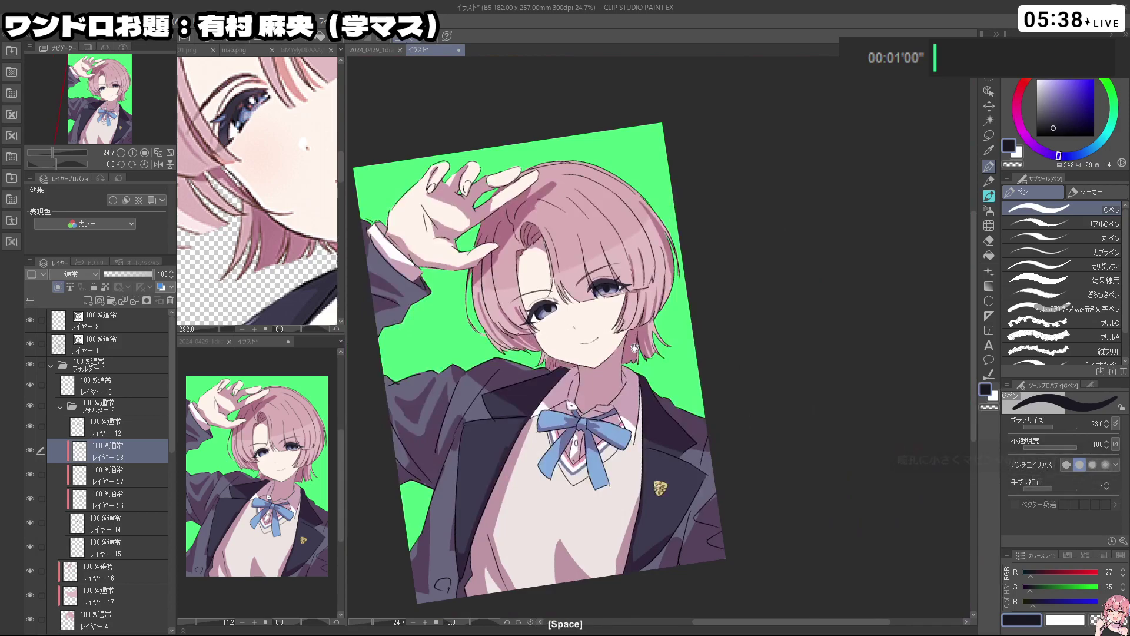
key("ctrl+space")
left_click_drag(625, 359, 651, 403)
key("space")
On the line-art layer レイヤー 1, set the colour to black and erase the outer cheek contour with transparent colour
left_click(136, 344)
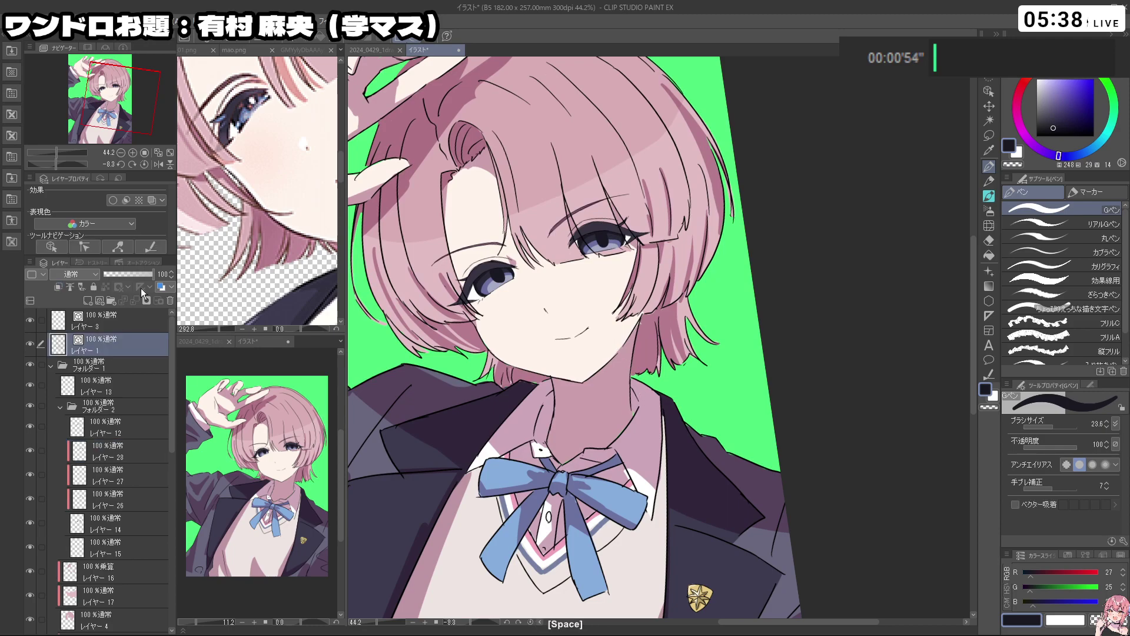
left_click_drag(1054, 124, 1035, 138)
left_click_drag(487, 335, 505, 337)
key("c")
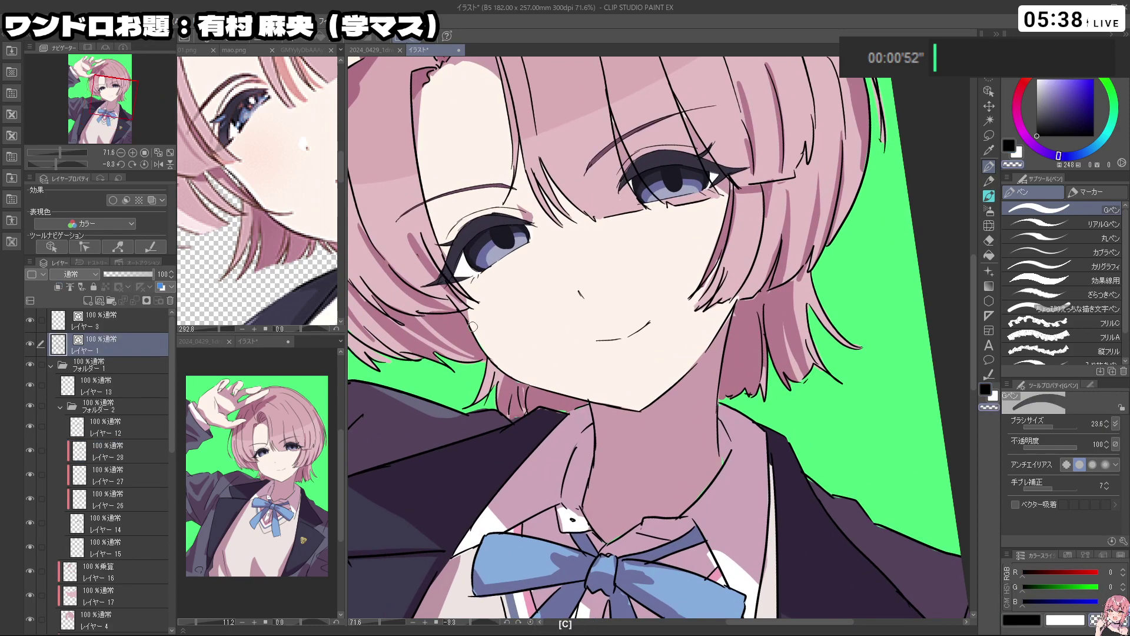
key("ctrl+z")
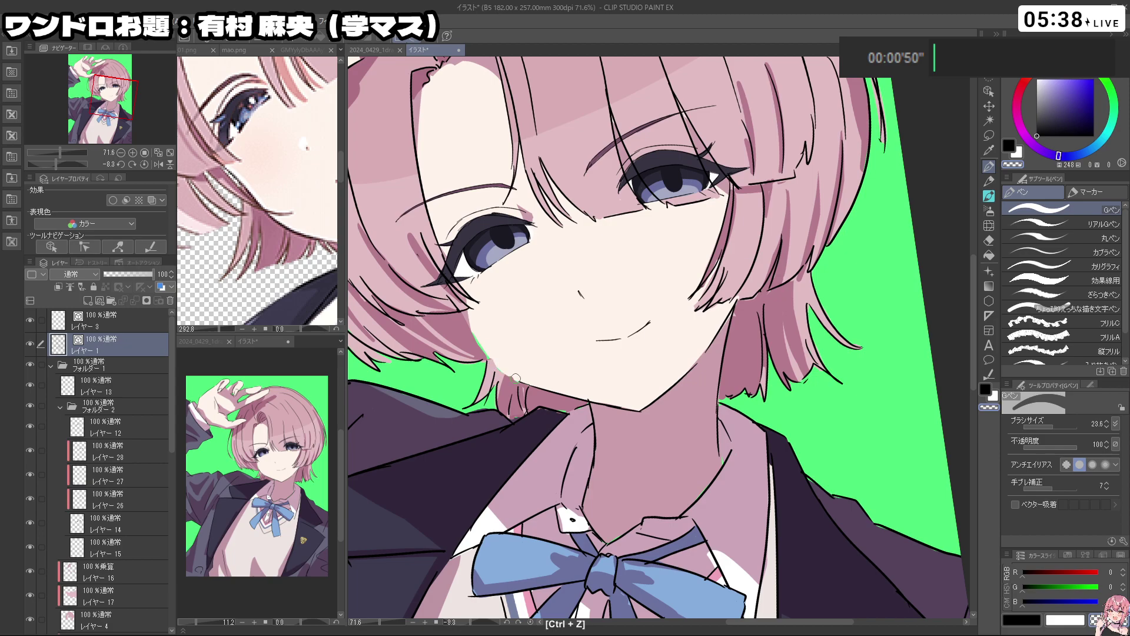
left_click_drag(516, 378, 534, 384)
Redraw the erased cheek contour in black with the G-pen at brush size 7.5, undoing unsatisfactory strokes
left_click_drag(564, 291, 571, 281)
key("c")
left_click_drag(474, 302, 462, 287)
key("ctrl+z")
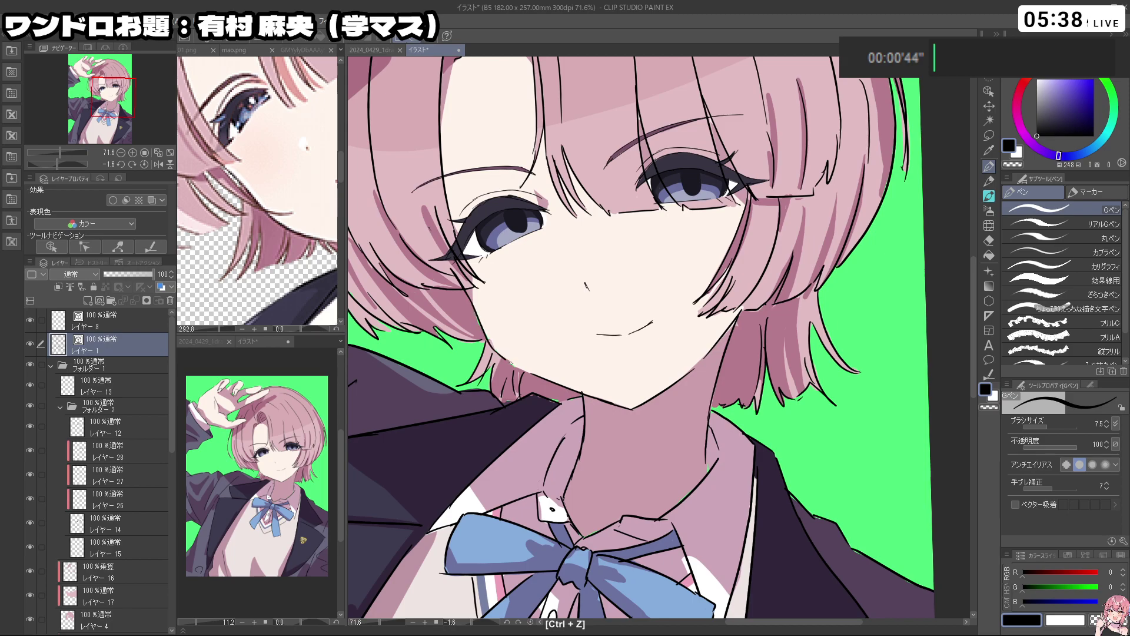
key("shift+space")
left_click_drag(518, 366, 677, 350)
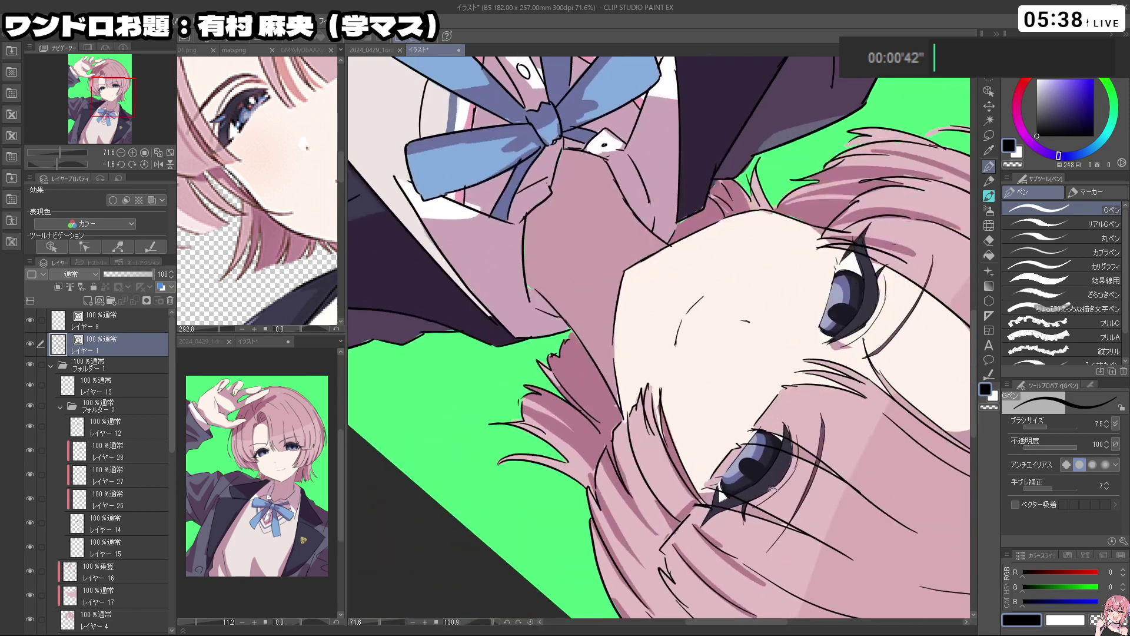
left_click_drag(773, 489, 837, 406)
left_click_drag(555, 474, 762, 475)
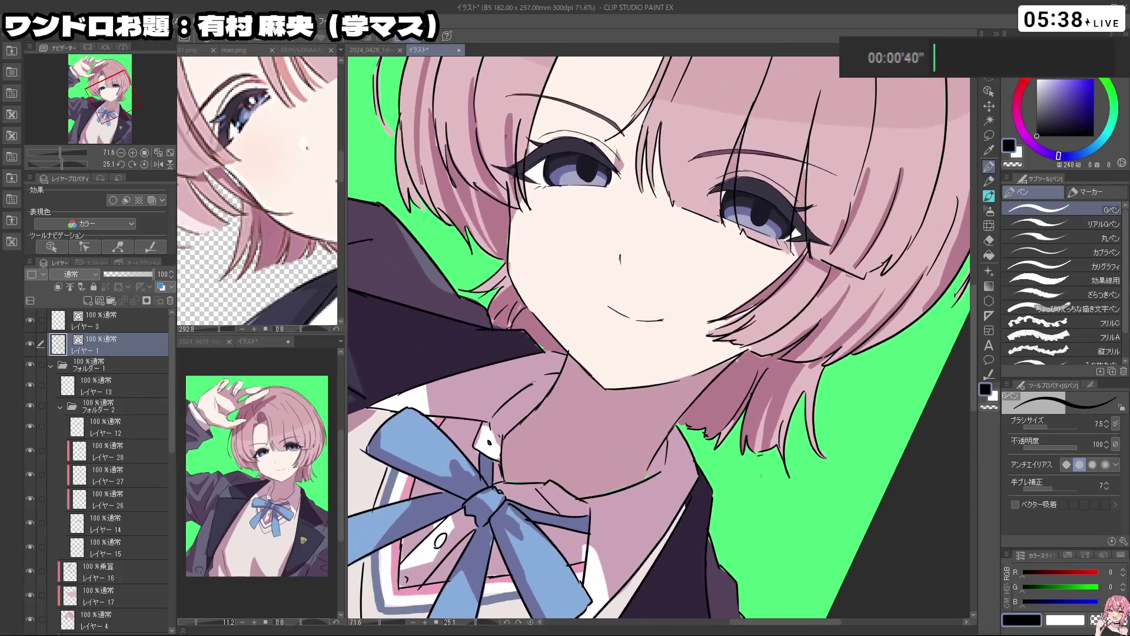
key("ctrl+z")
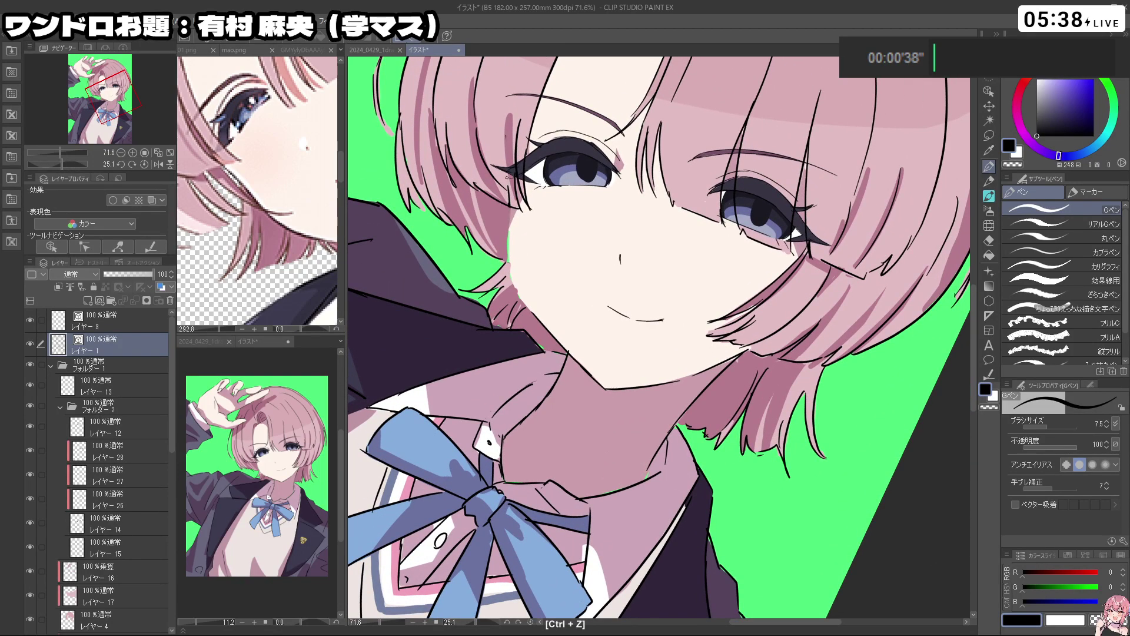
left_click_drag(506, 176, 511, 222)
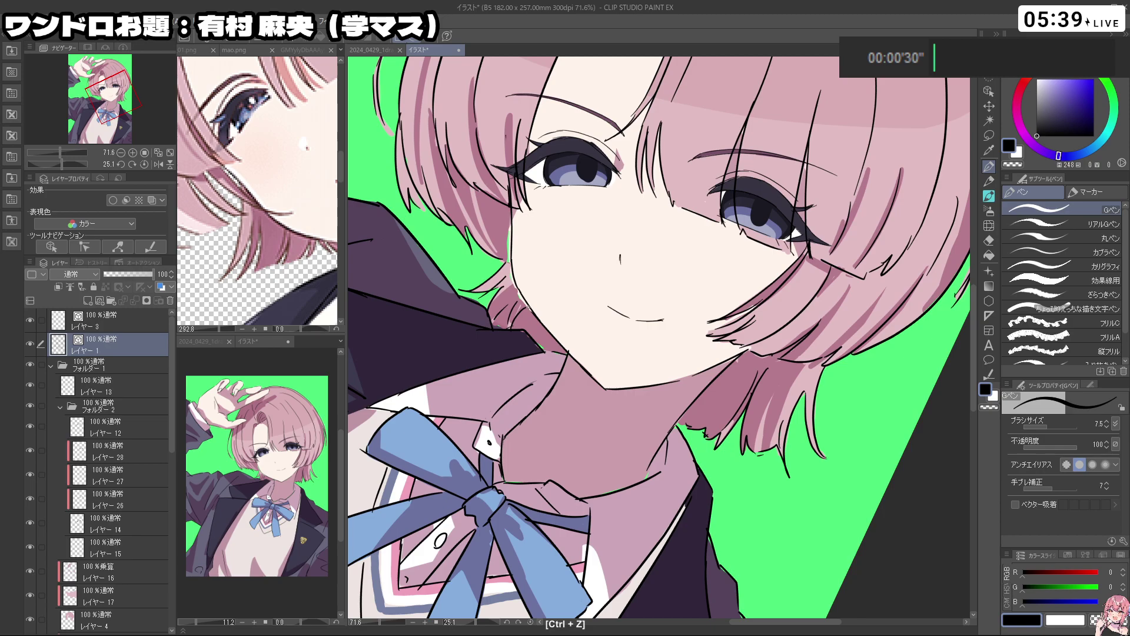
Refine the redrawn cheek and jaw line by alternating black and transparent strokes, undoing poor attempts
key("c")
left_click_drag(628, 370, 800, 210)
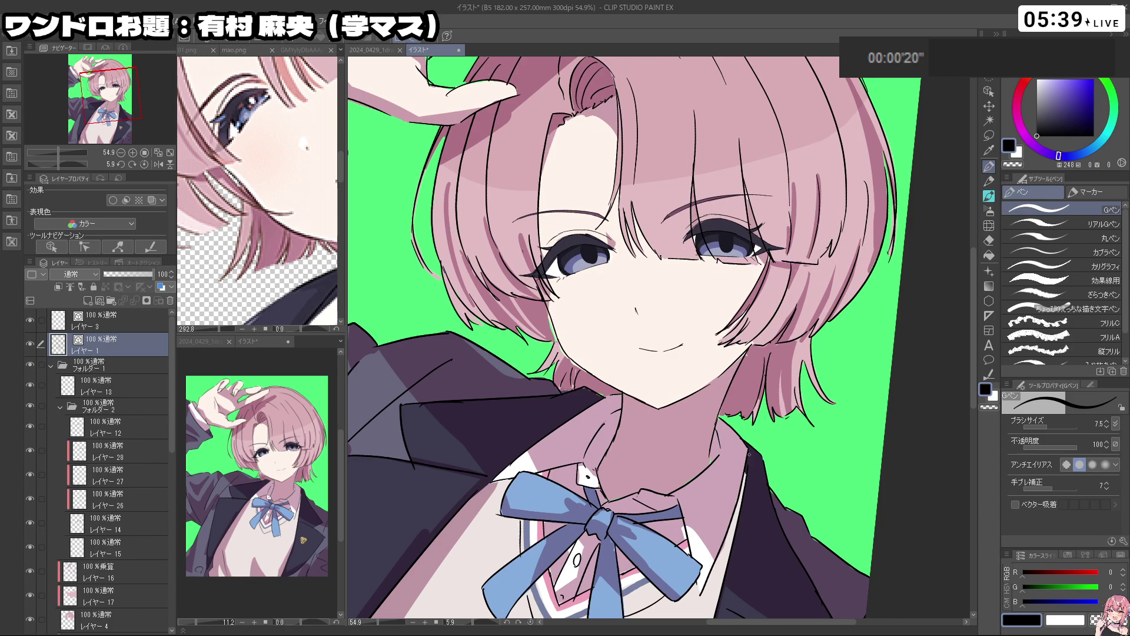
left_click_drag(749, 454, 677, 471)
left_click_drag(584, 300, 621, 297)
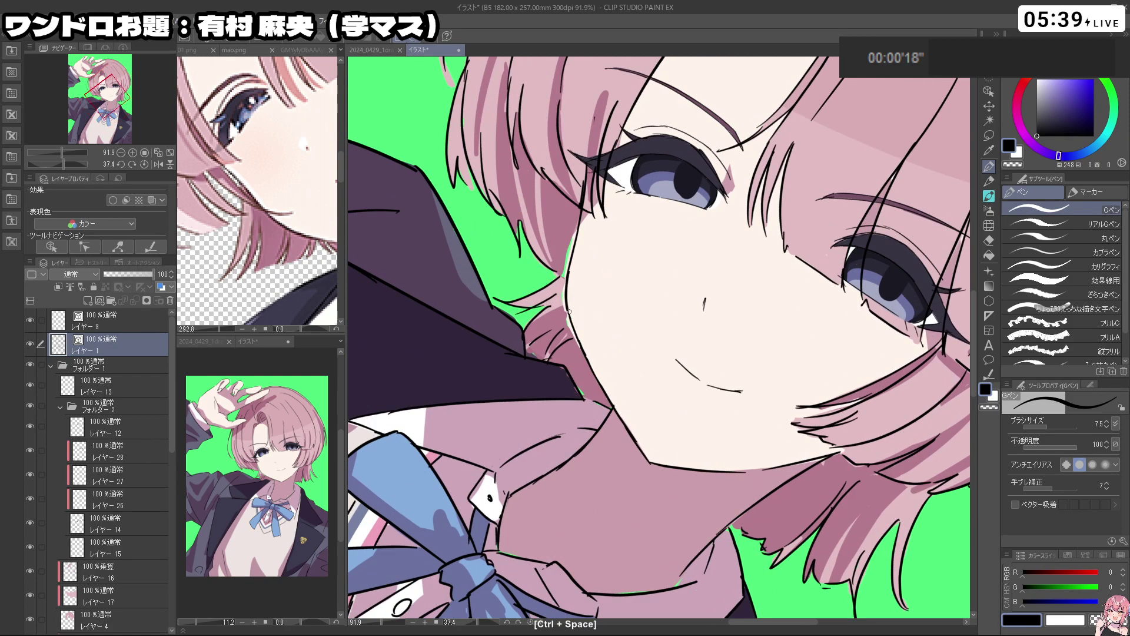
key("ctrl+z")
key("c")
left_click_drag(576, 334, 591, 364)
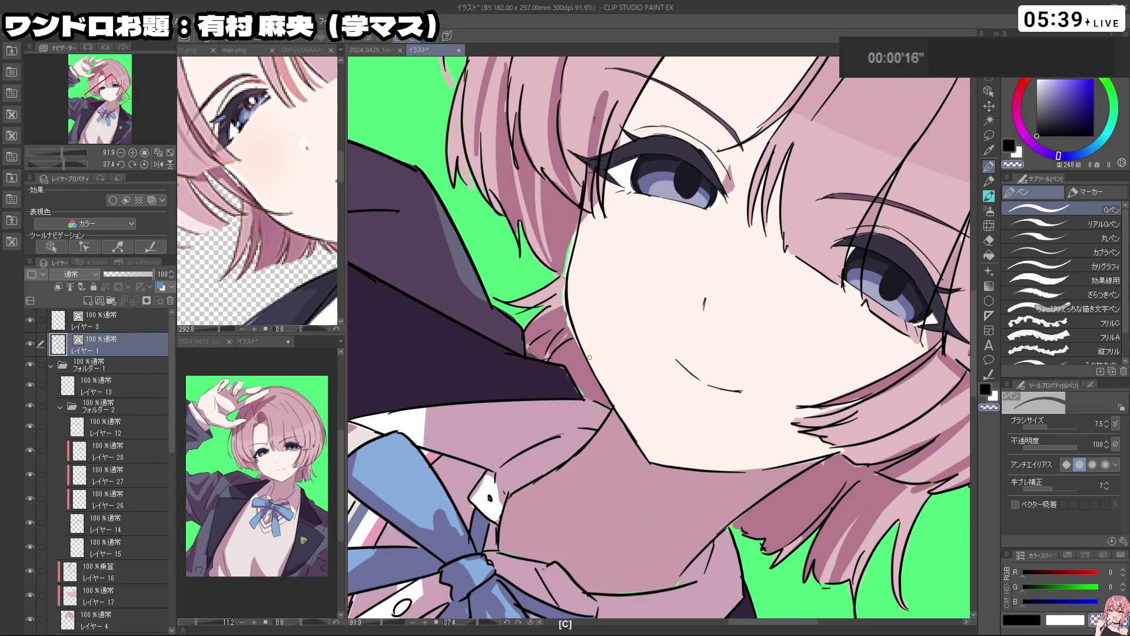
key("ctrl+z")
key("c")
left_click_drag(713, 342, 644, 347)
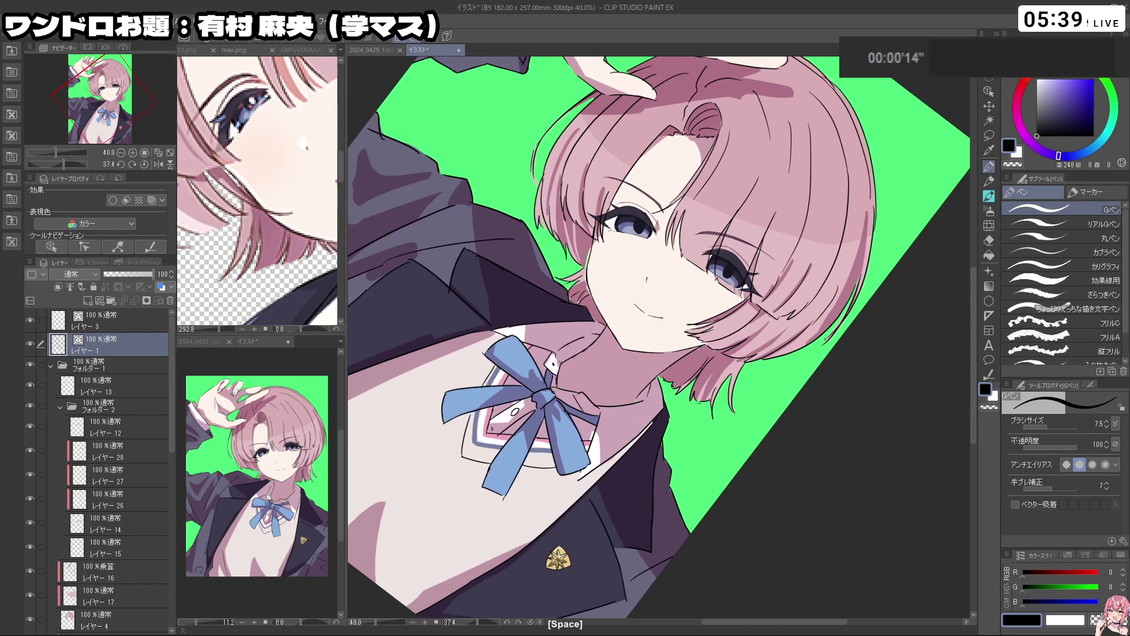
mouse_move(597, 376)
left_mouse_down()
mouse_move(639, 417)
mouse_move(742, 318)
mouse_move(728, 407)
mouse_move(515, 211)
left_mouse_up()
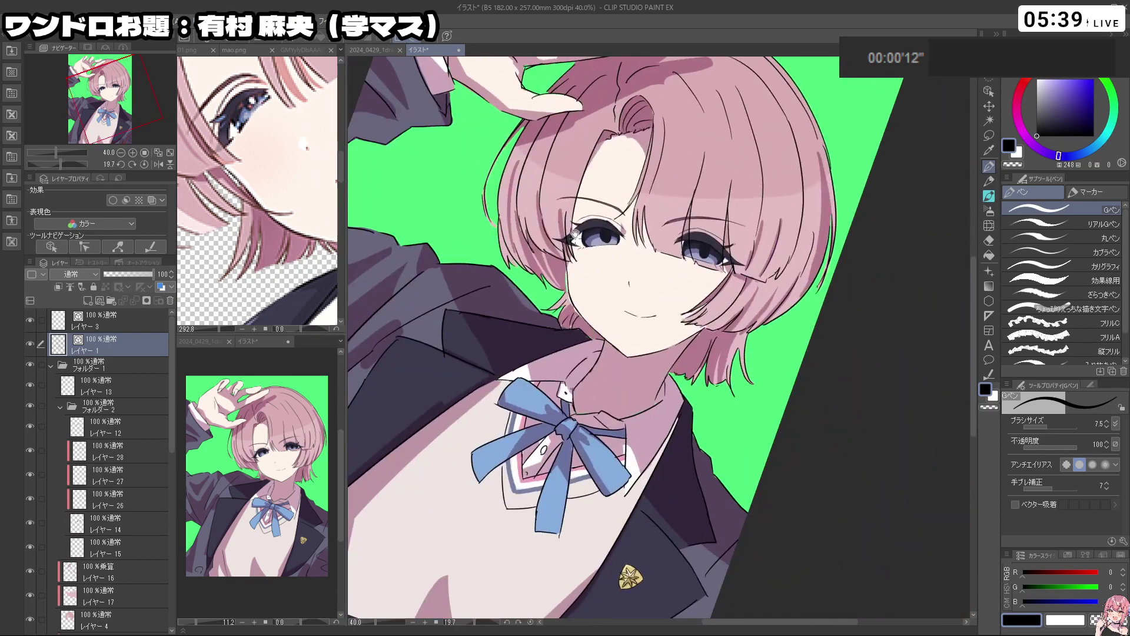
Sample the pink hair colour and fill the green gap beside the cheek on レイヤー 4 with brush size 24.7
left_click(110, 624)
left_click(711, 174, "alt")
left_click_drag(558, 279, 571, 277)
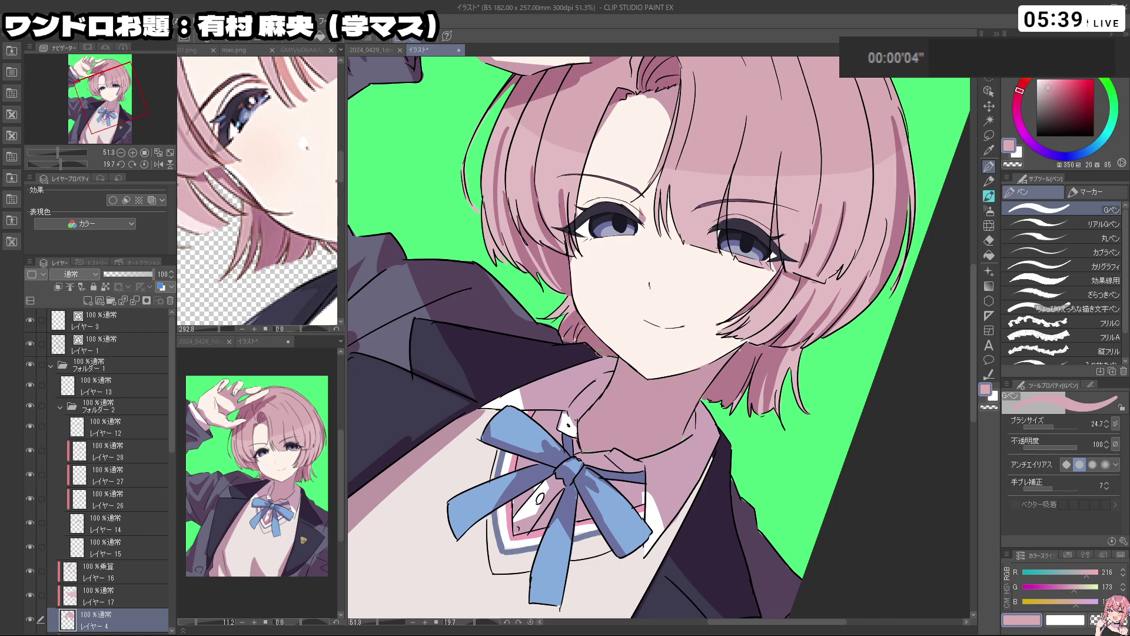
Examine the full illustration from several angles and zoom levels for remaining flaws
left_click_drag(720, 467, 588, 418)
left_click_drag(547, 385, 688, 332)
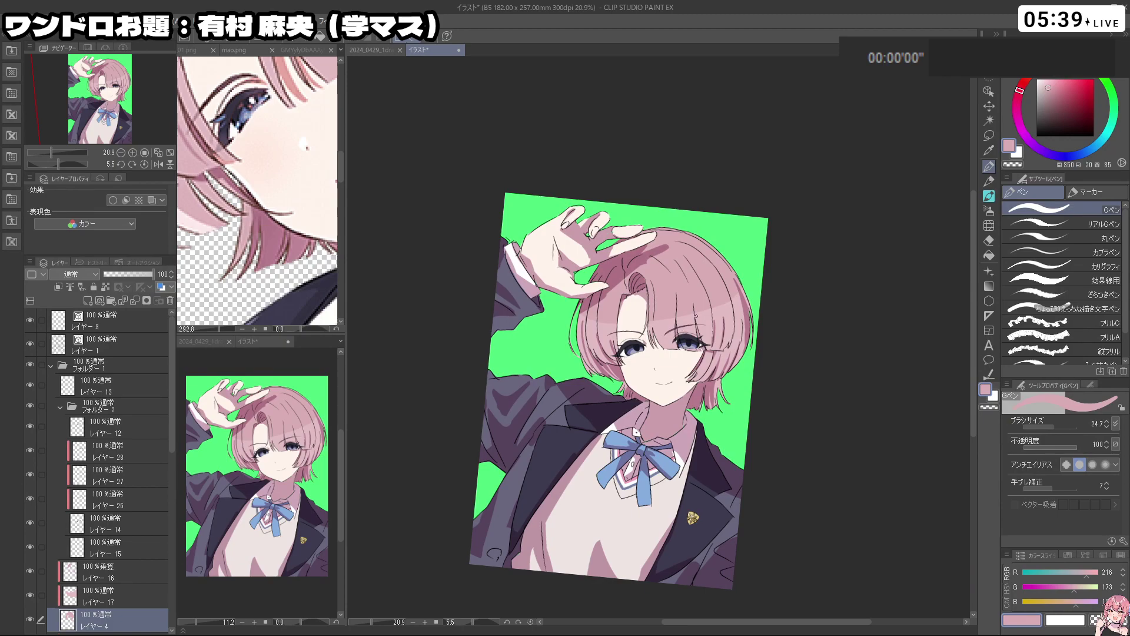
key("ctrl+space")
key("shift+space")
left_click_drag(388, 355, 406, 489)
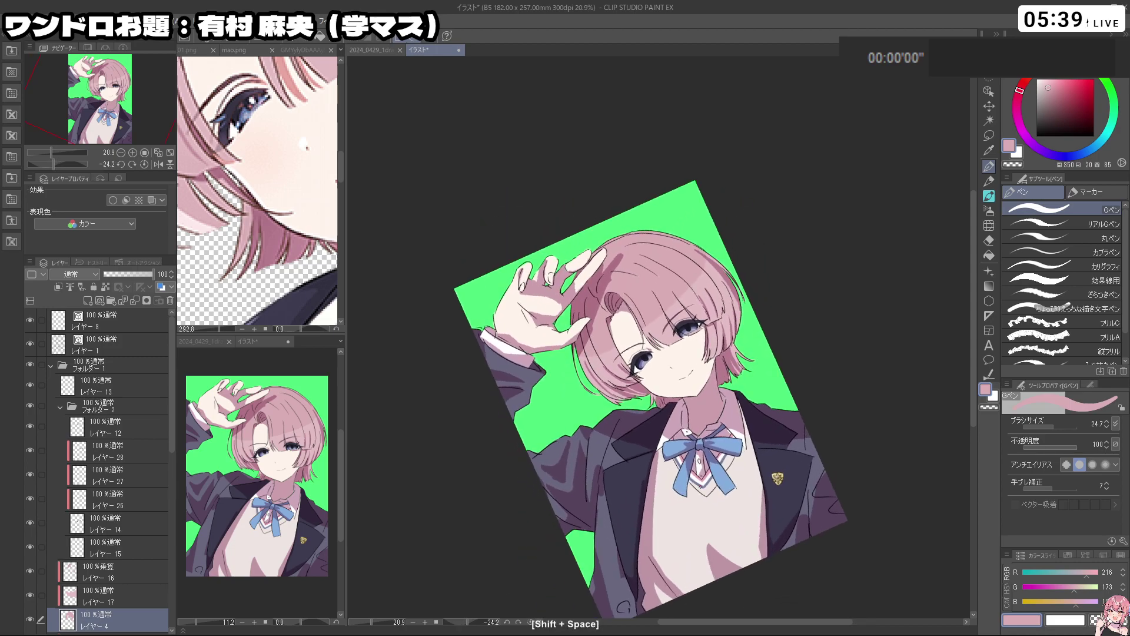
left_click_drag(837, 366, 780, 387)
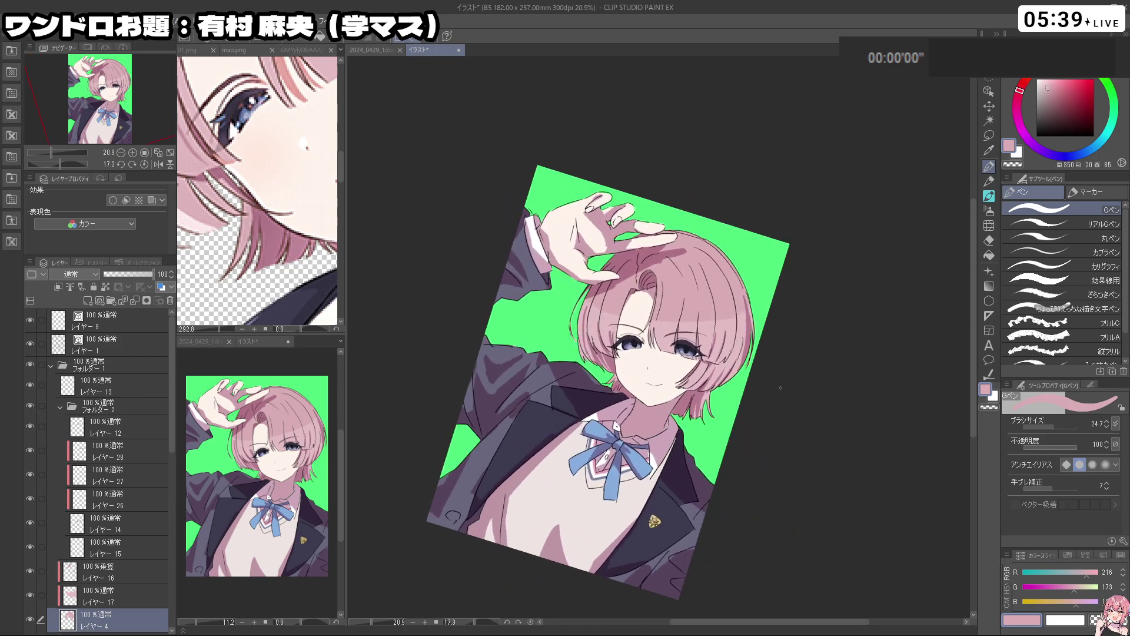
key("ctrl+space")
left_click_drag(763, 342, 724, 351)
key("space")
left_click_drag(775, 359, 734, 372)
key("ctrl+space")
left_click_drag(680, 379, 688, 428)
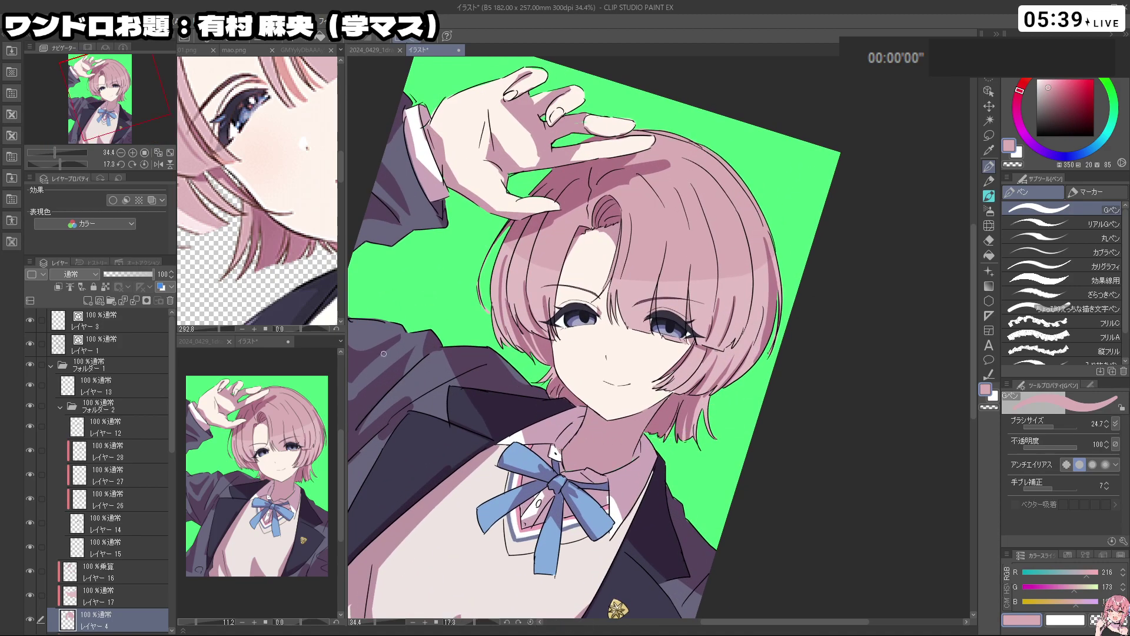
Sample the salmon pink from the mao.png reference eye and add a clipped layer directly above レイヤー 28
left_click(251, 104, "alt")
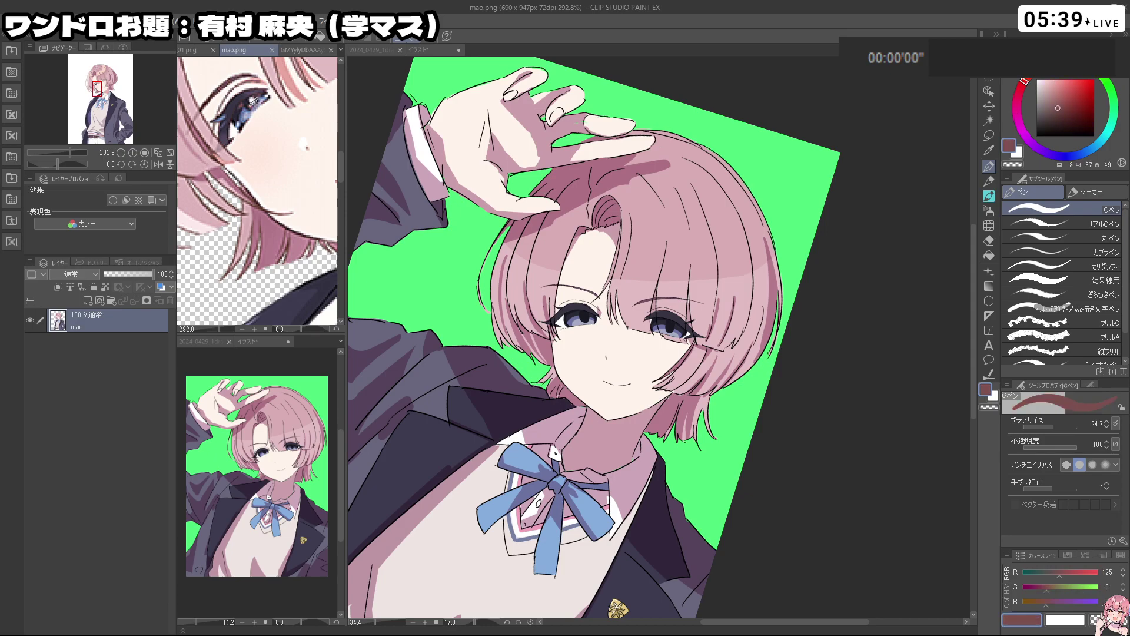
left_click(253, 101, "alt")
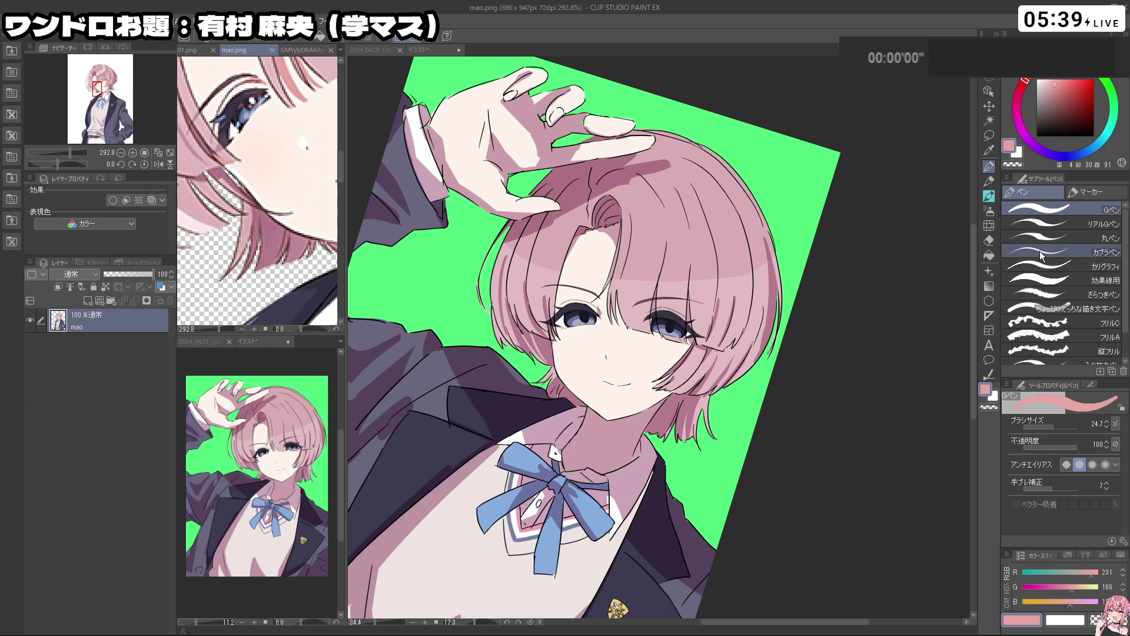
left_click(804, 471)
key("shift+space")
left_click_drag(804, 471, 850, 389)
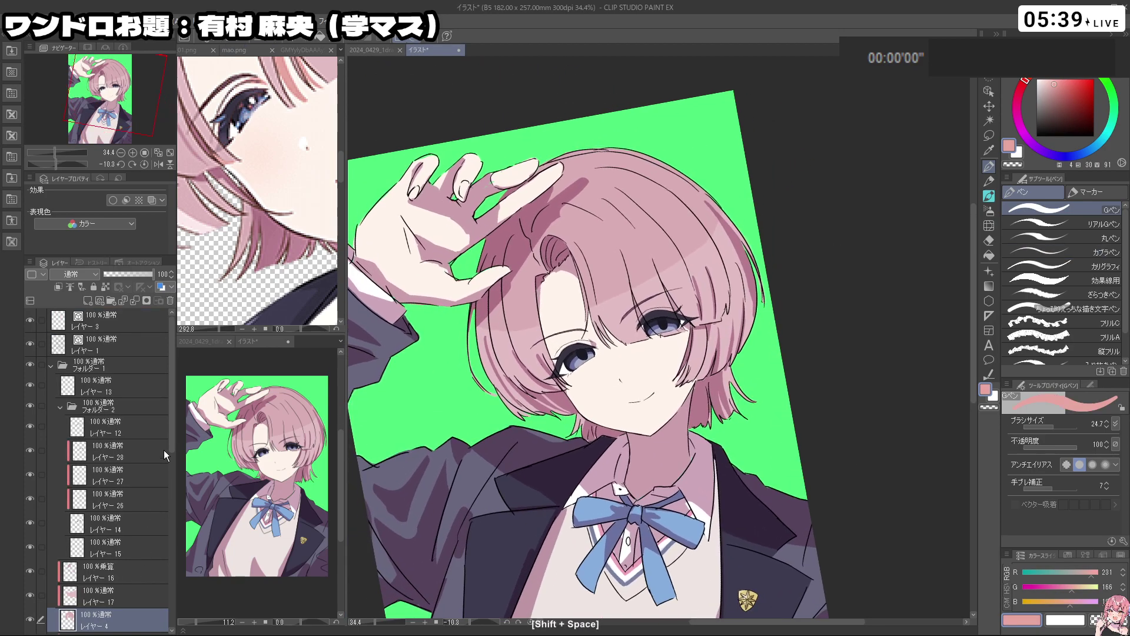
left_click(107, 452)
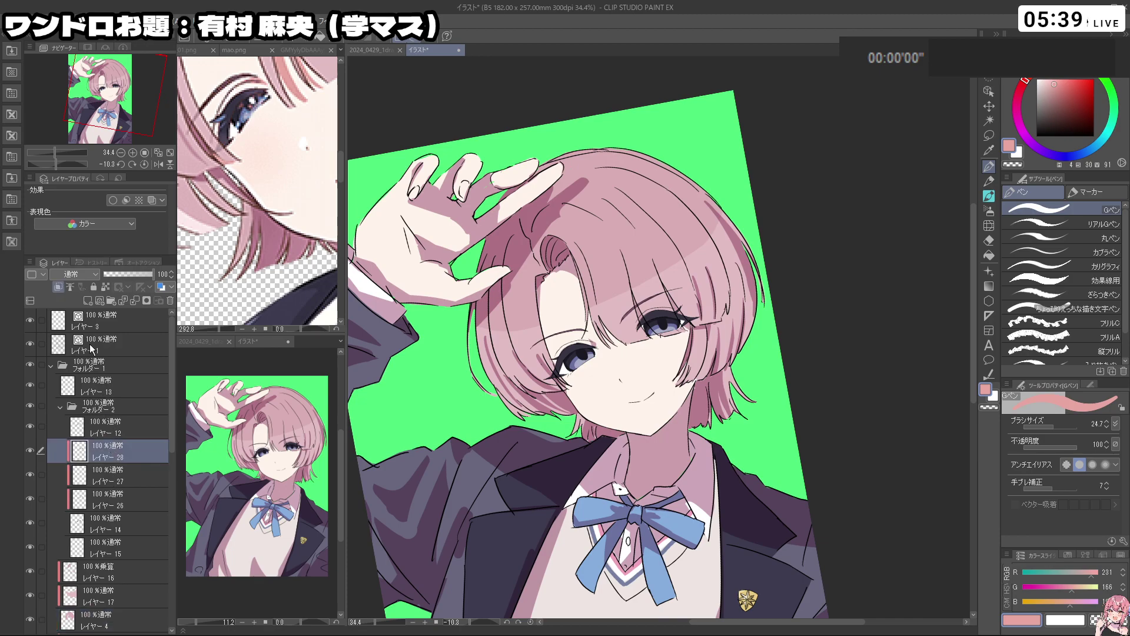
left_click(88, 300)
Paint a small salmon-pink highlight dot at the lower edge of each pupil, undoing a misplaced dot
key("ctrl+space")
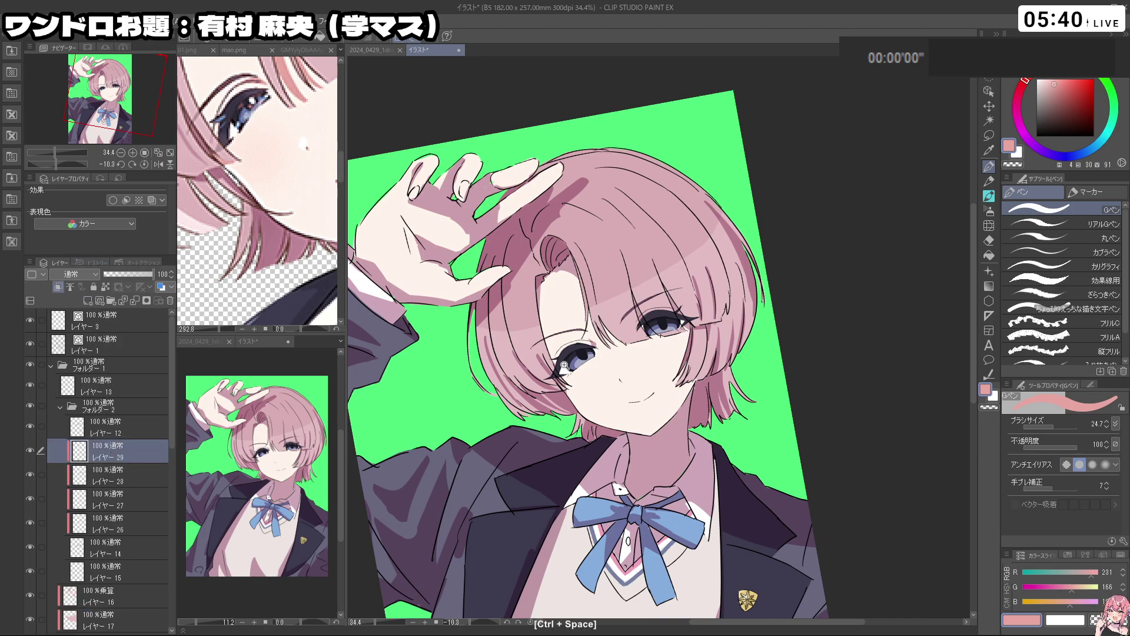
mouse_move(565, 365)
left_mouse_down()
mouse_move(598, 354)
mouse_move(571, 349)
left_mouse_up()
key("ctrl+space")
key("ctrl+alt")
left_click(581, 355)
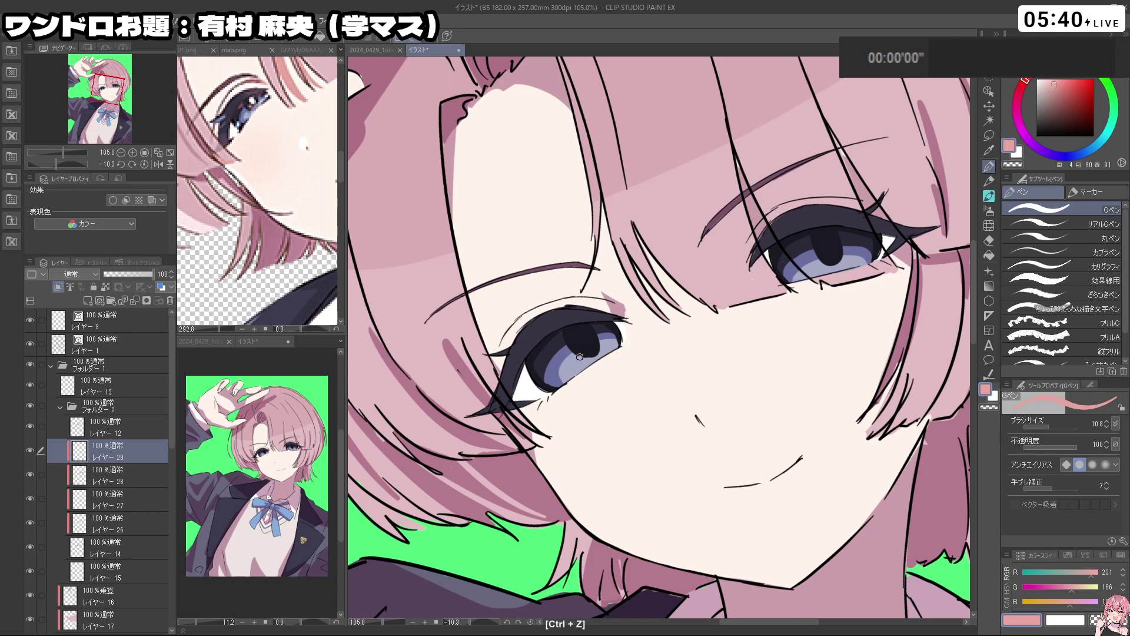
key("space")
left_click_drag(782, 252, 694, 285)
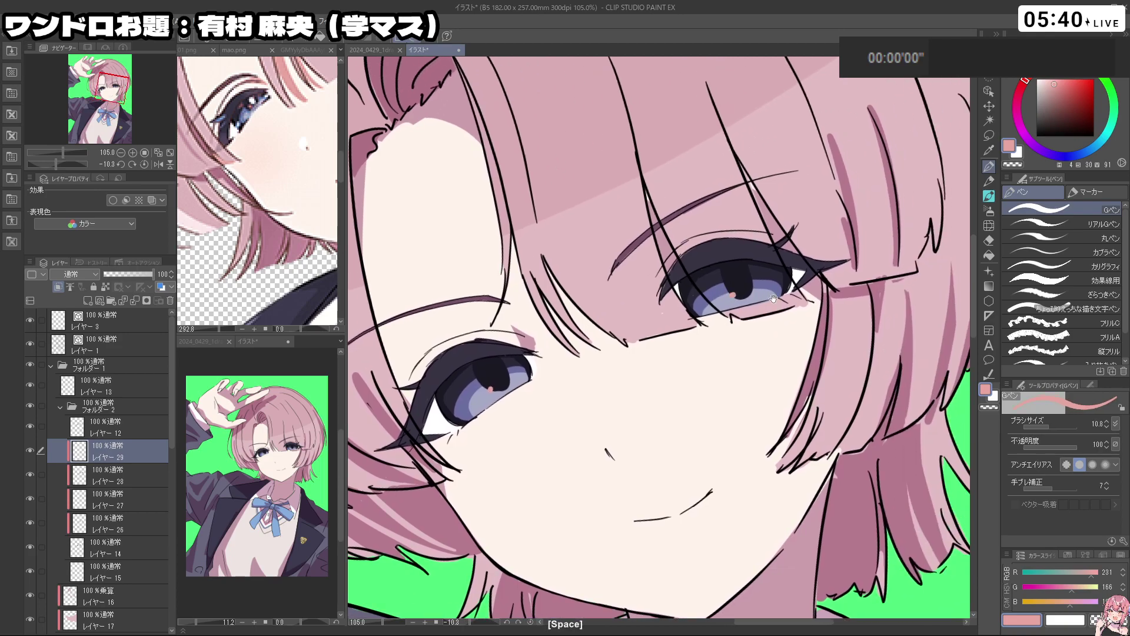
key("ctrl+space")
left_click_drag(773, 298, 683, 309)
key("shift+space")
mouse_move(663, 377)
left_mouse_down()
mouse_move(720, 342)
mouse_move(720, 310)
mouse_move(699, 372)
mouse_move(678, 380)
left_mouse_up()
key("ctrl+space")
left_click_drag(597, 342, 675, 330)
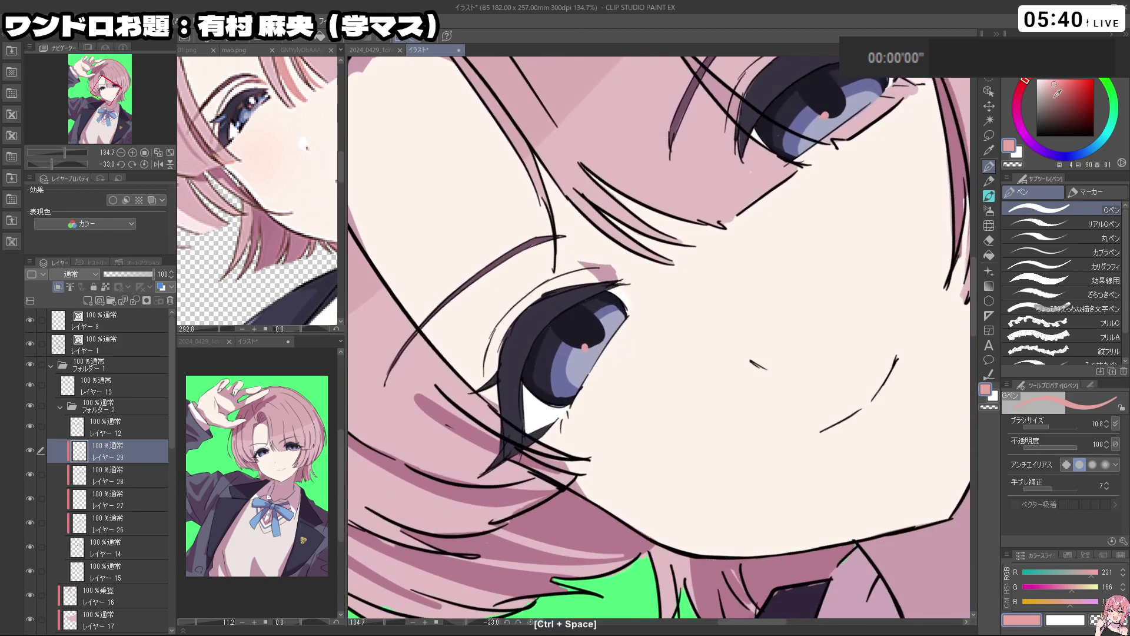
Choose a paler pink and touch up the light accents in the irises, undoing a poor stroke
left_click(1047, 82)
key("ctrl+z")
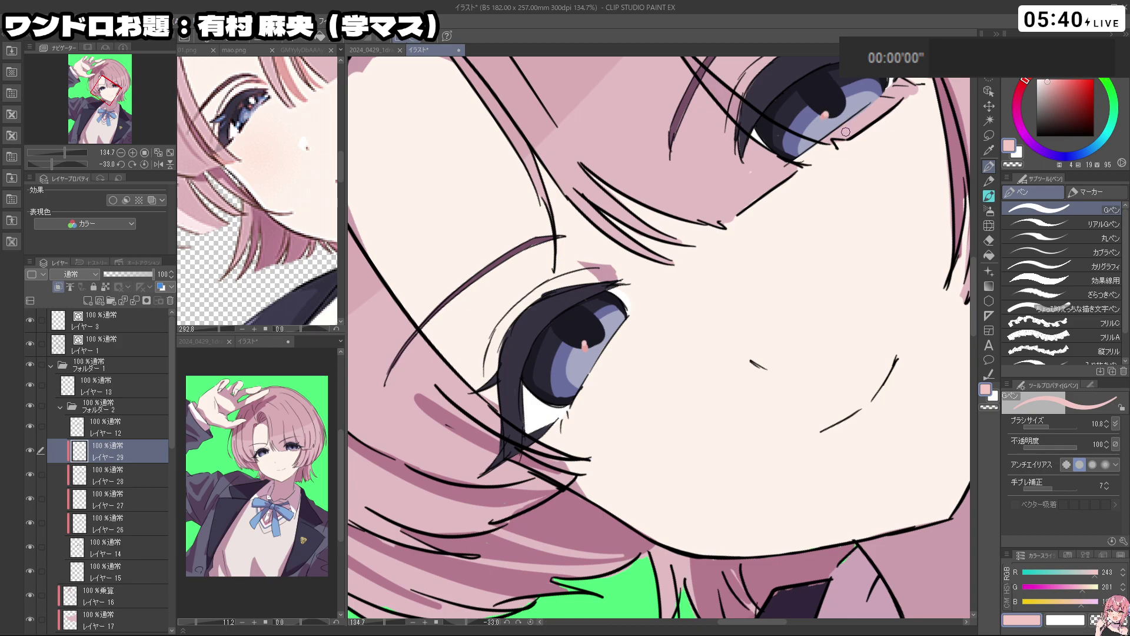
key("ctrl+space")
left_click_drag(867, 173, 812, 185)
key("space")
left_click_drag(824, 235, 654, 263)
Examine the new eye accents against the whole illustration at several angles and zoom levels
key("shift+space")
left_click_drag(765, 422, 648, 518)
key("ctrl+space")
key("space")
left_click_drag(772, 321, 618, 304)
key("shift+space")
left_click_drag(542, 520, 700, 463)
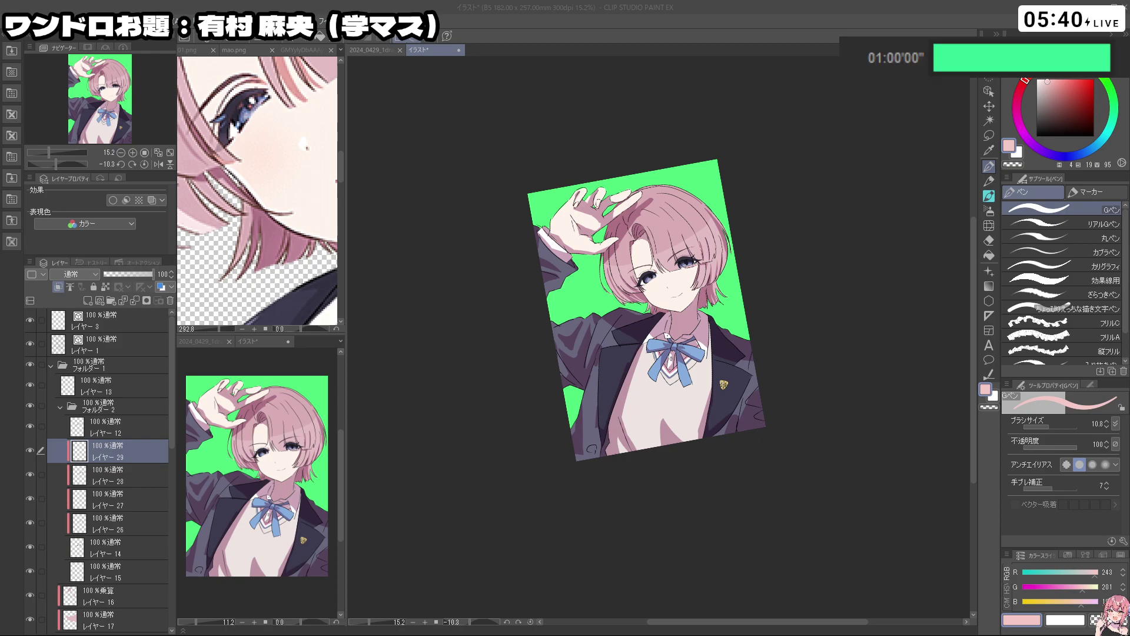
left_click_drag(731, 449, 733, 337)
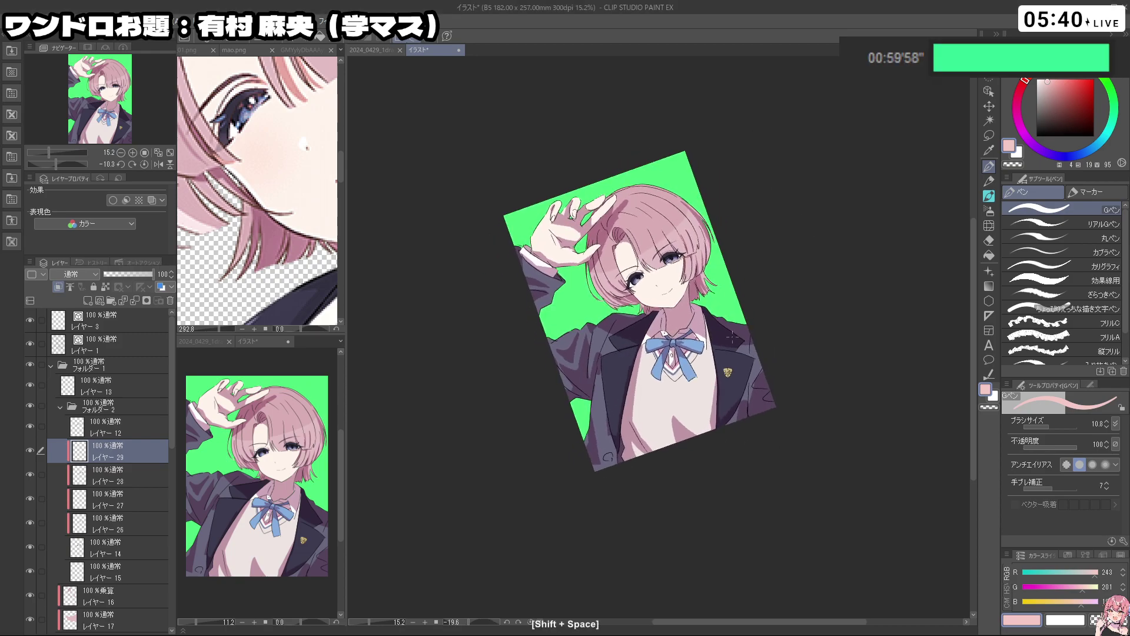
Add a clipped layer directly above the multiply shading layer レイヤー 23
left_click_drag(173, 443, 187, 620)
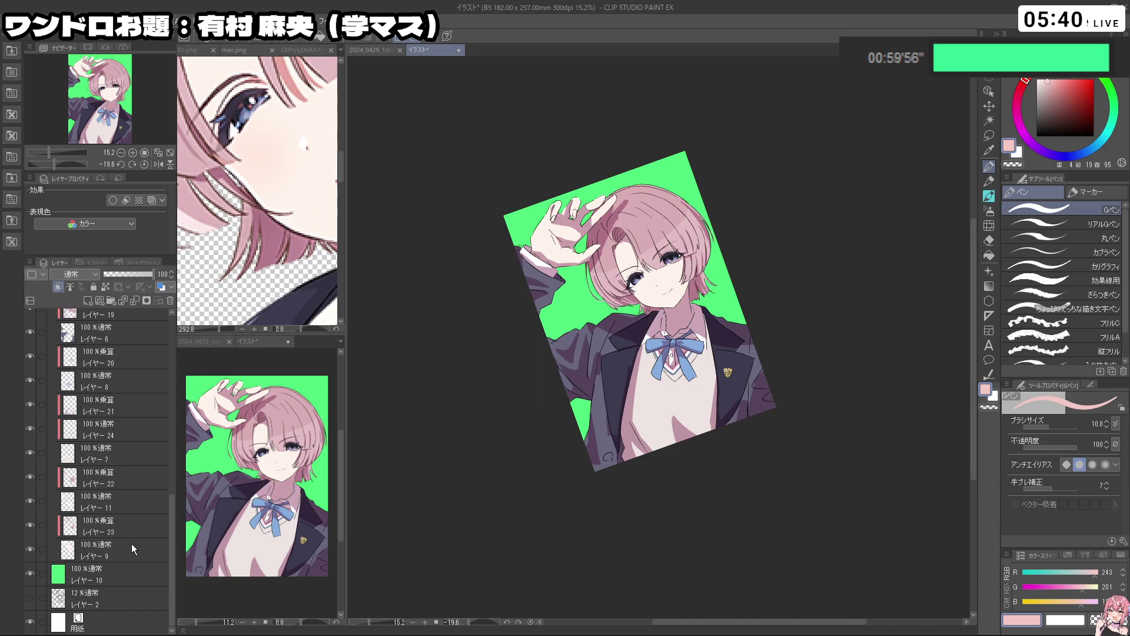
left_click(123, 526)
left_click(88, 300)
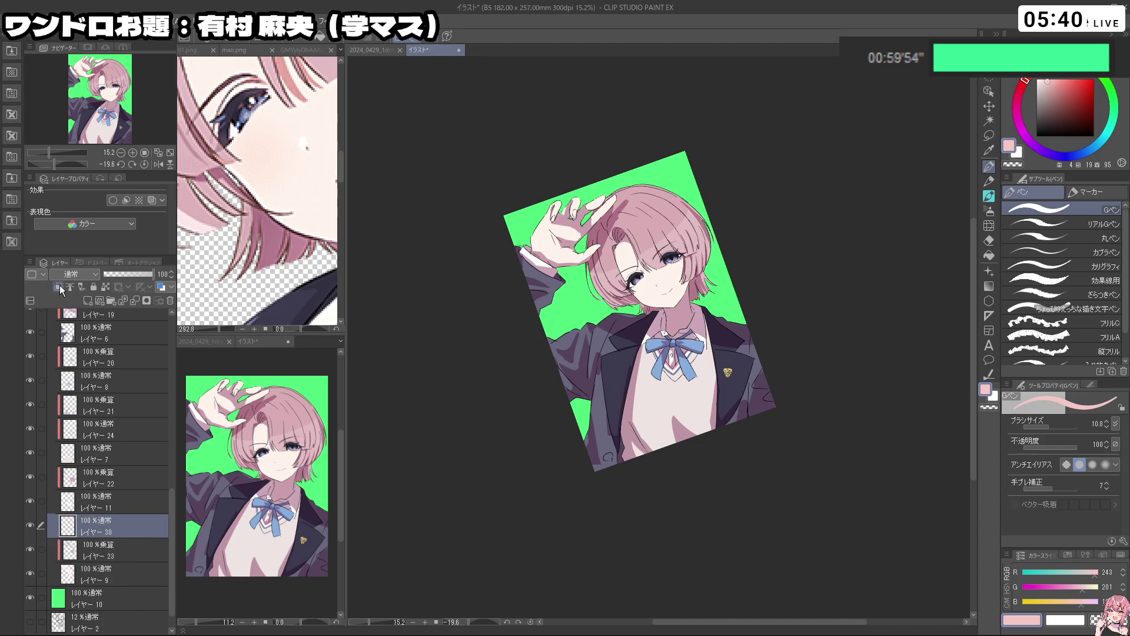
left_click(59, 287)
Sample the skin tone, shift it to a salmon pink, and paint the fingernails of the raised hand
left_click_drag(557, 232, 579, 232)
right_click(579, 232)
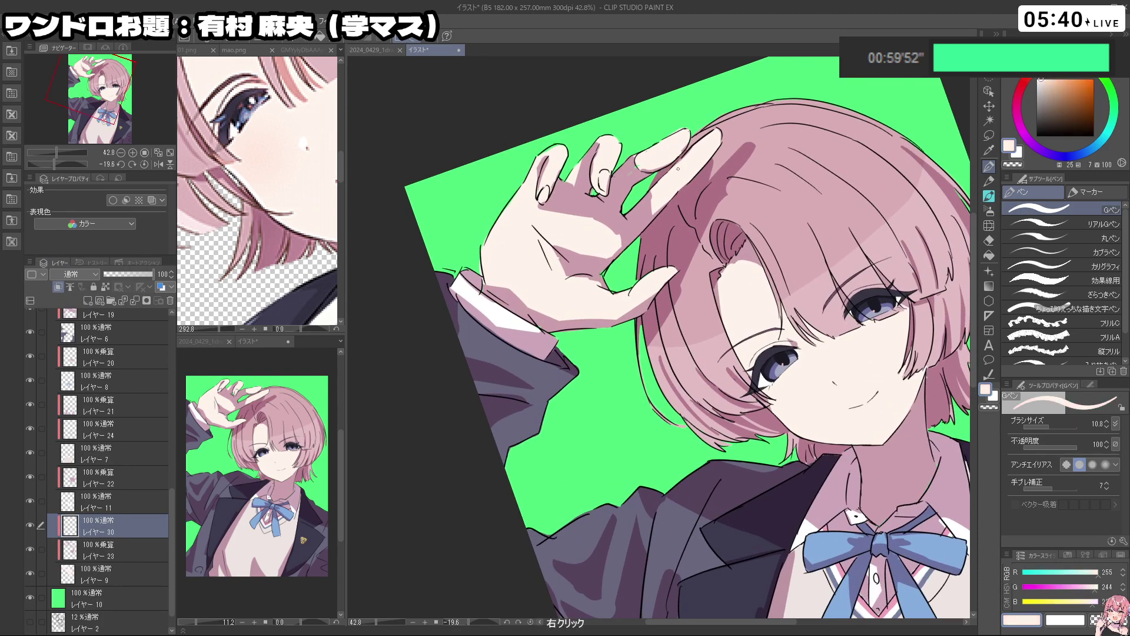
left_click(1032, 74)
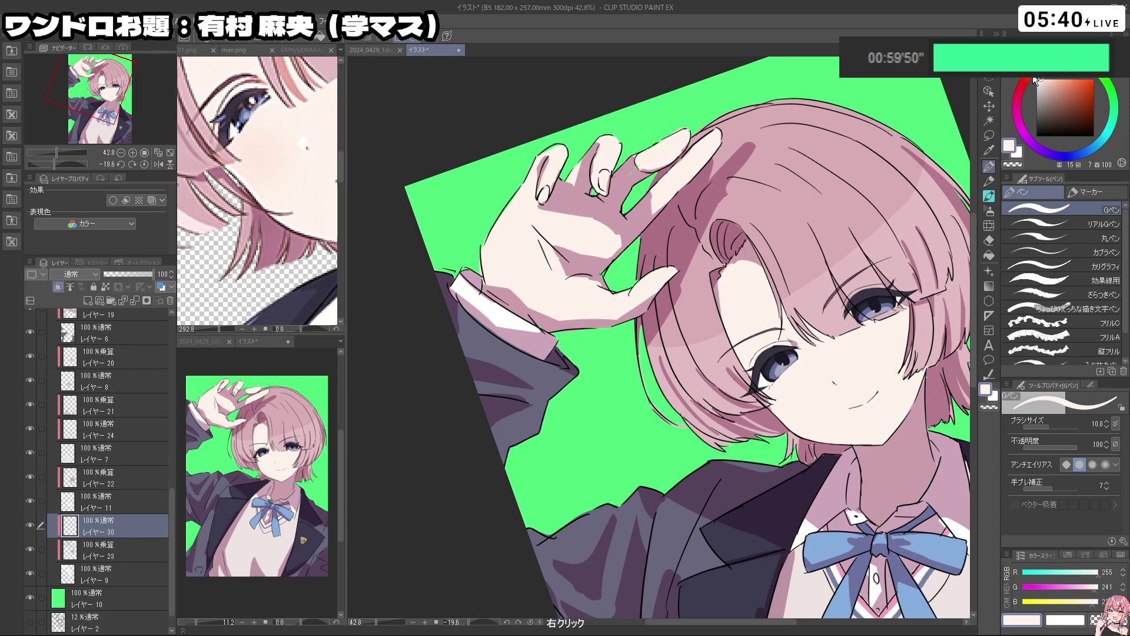
left_click(1052, 79)
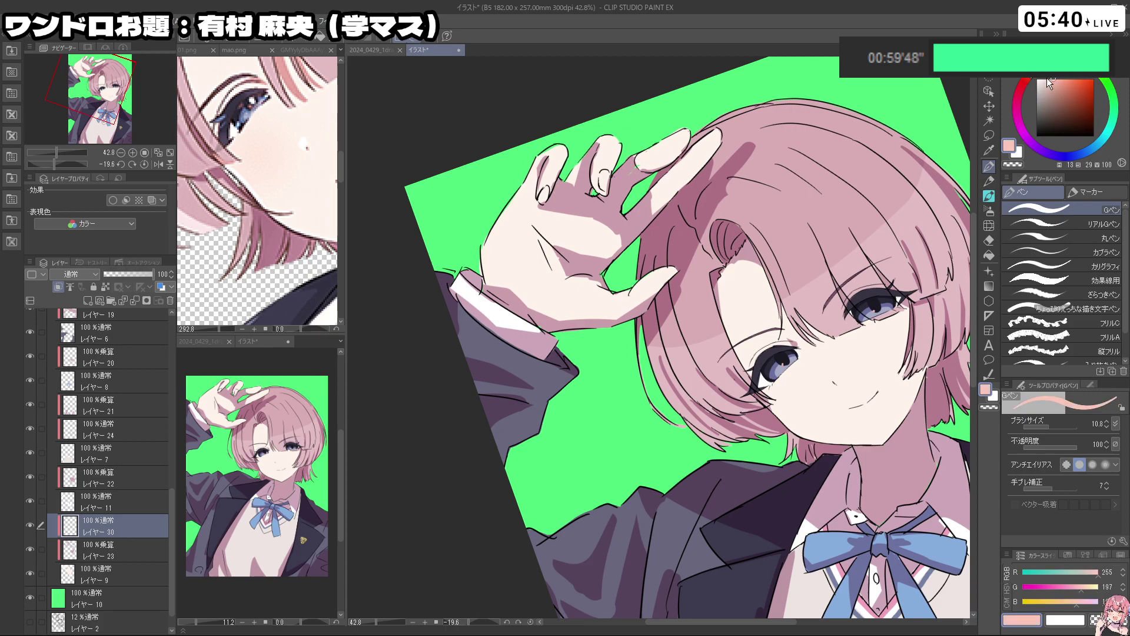
left_click(1025, 78)
mouse_move(545, 175)
left_mouse_down()
mouse_move(557, 176)
mouse_move(543, 207)
left_mouse_up()
left_click_drag(538, 216, 543, 200)
mouse_move(639, 177)
left_mouse_down()
mouse_move(645, 194)
mouse_move(562, 241)
left_mouse_up()
key("space")
left_click_drag(558, 326, 563, 372)
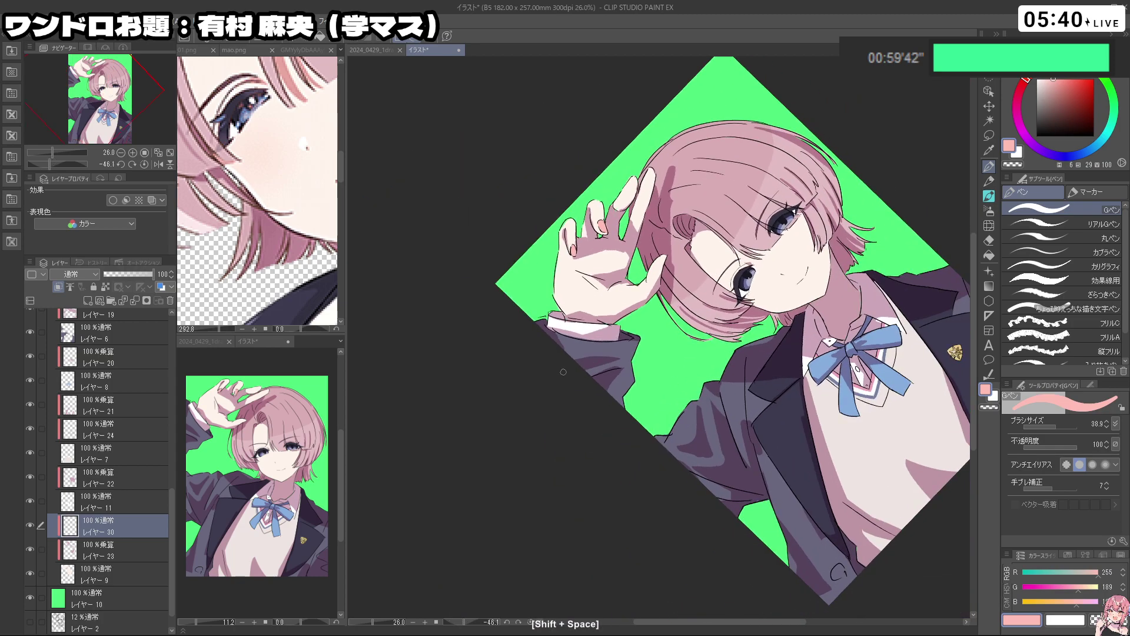
Reduce the opacity of the fingernail colour layer to 27%
left_click(129, 275)
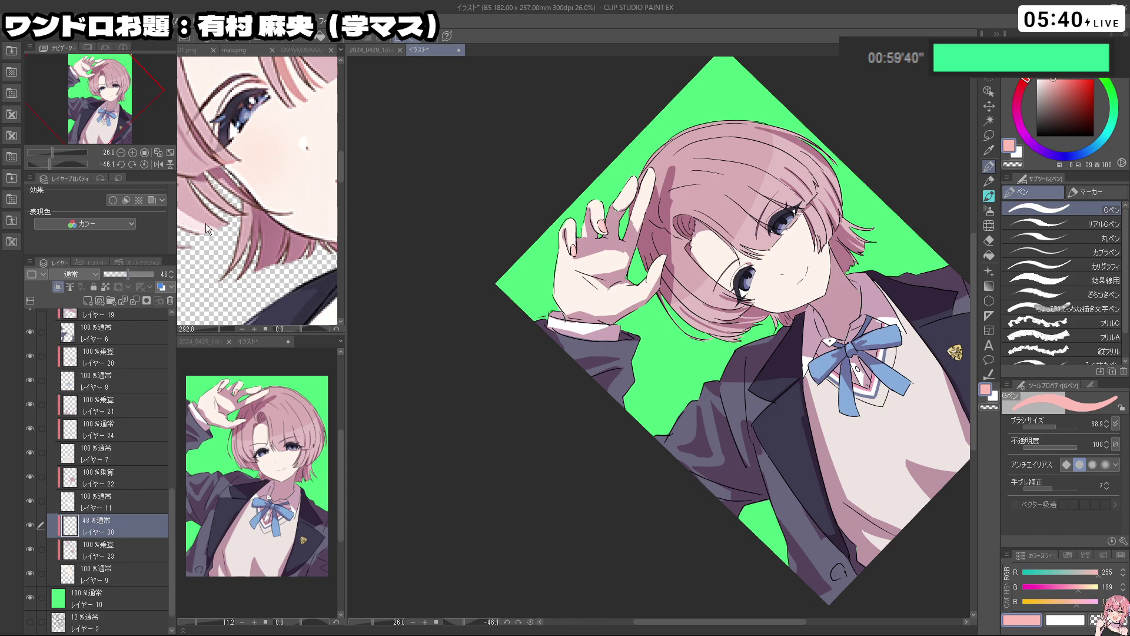
left_click_drag(630, 554, 860, 338)
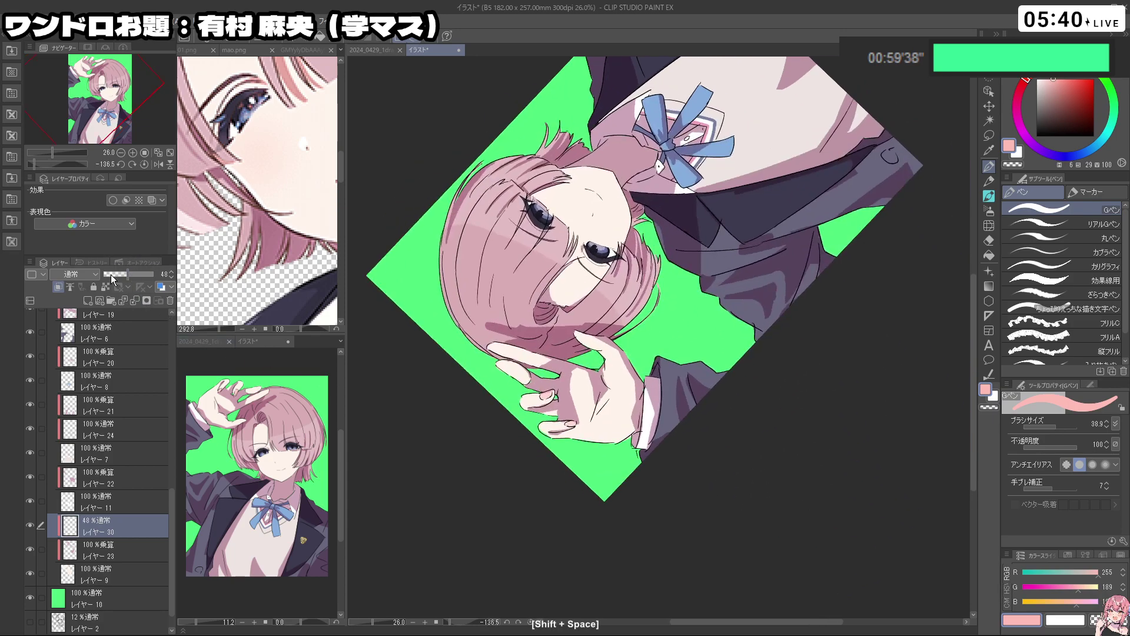
left_click(120, 274)
left_click_drag(758, 489, 509, 438)
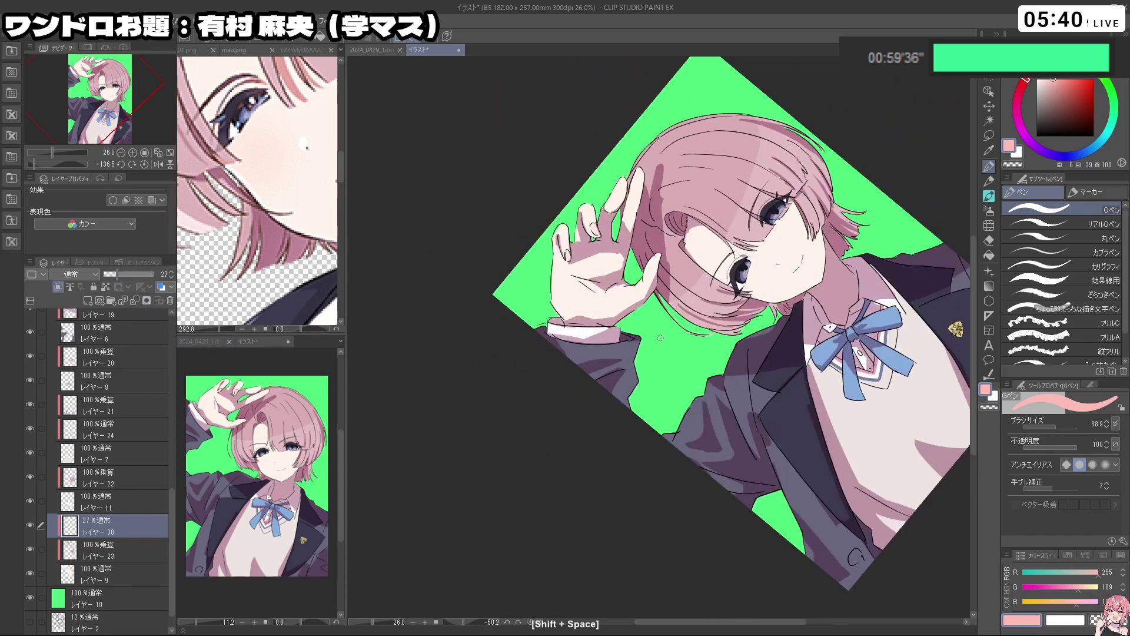
left_click_drag(812, 250, 730, 294)
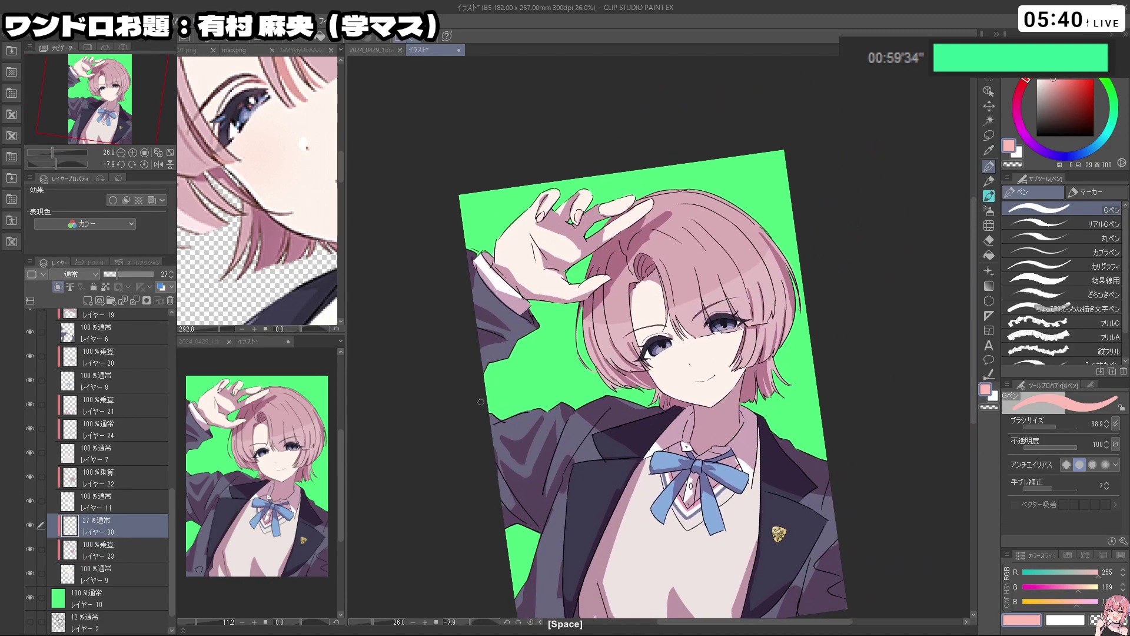
key("space")
Add a clipped layer directly above the multiply layer レイヤー 16 for the hair highlights
scroll(173, 479, "up", 8)
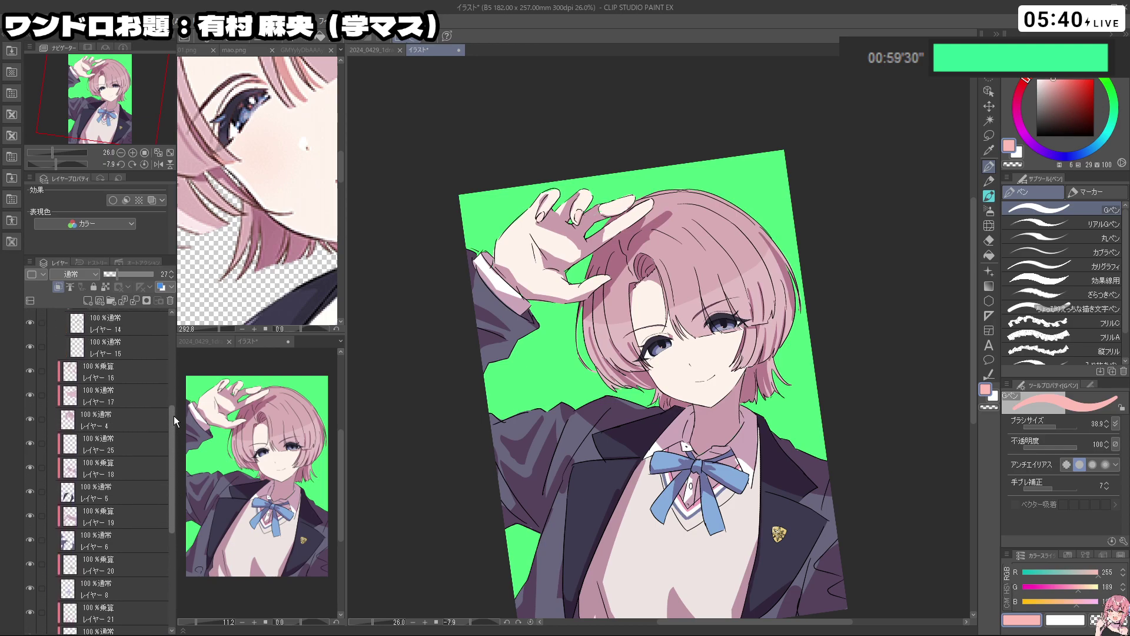
left_click_drag(172, 401, 172, 384)
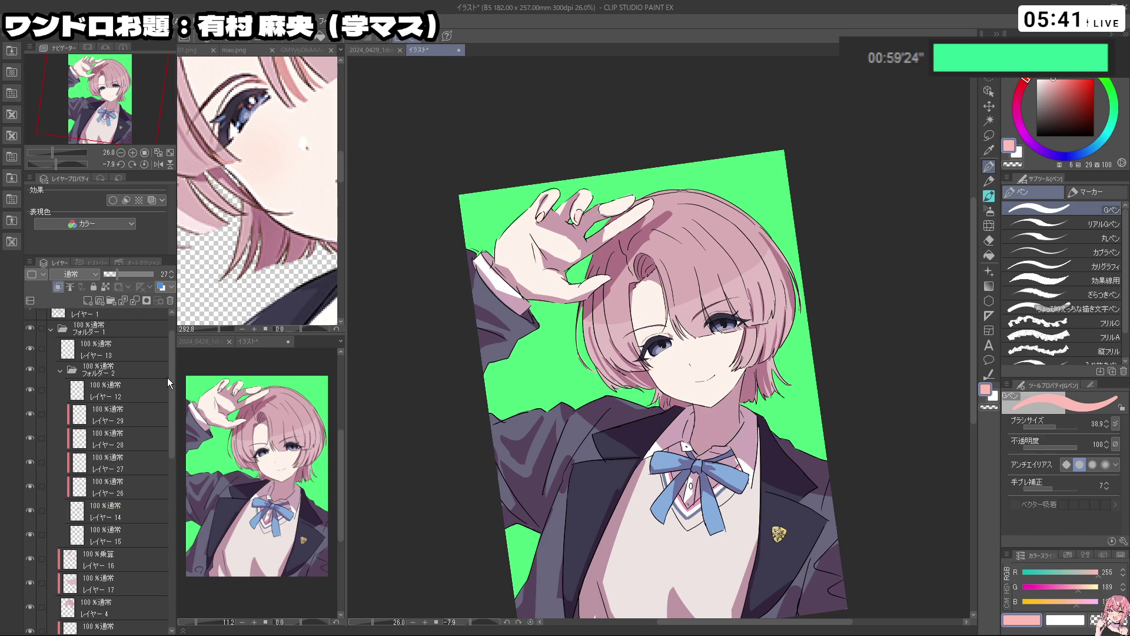
left_click(88, 300)
left_click(59, 287)
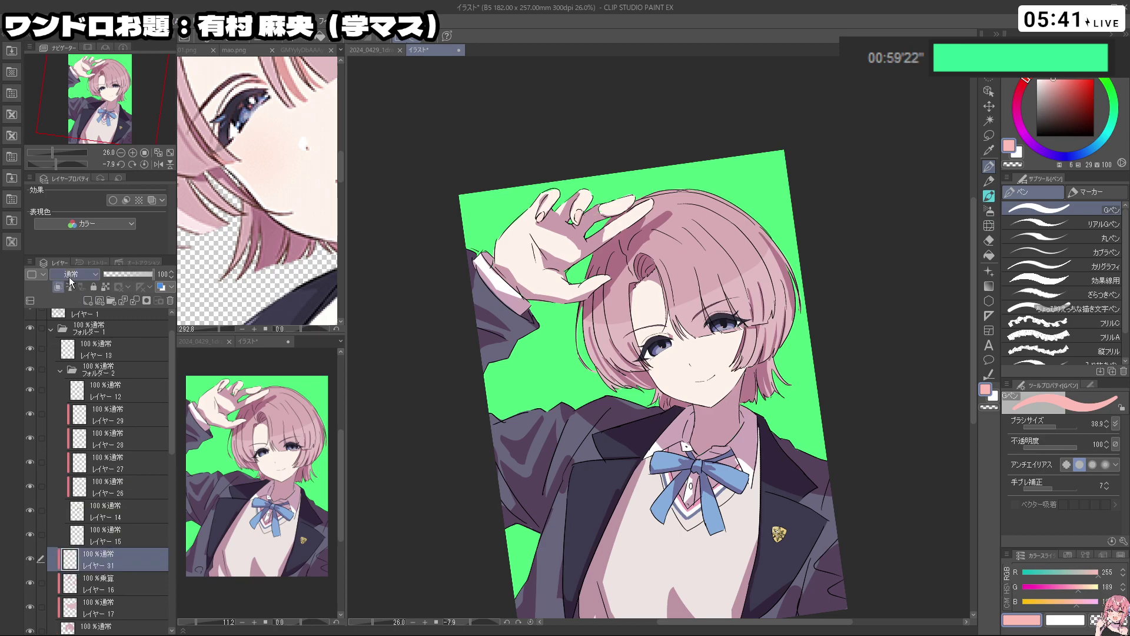
Sample the cream highlight colour from the hair in the mao.png reference image
left_click(274, 193)
left_click_drag(270, 178, 235, 188)
left_click_drag(288, 217, 308, 314)
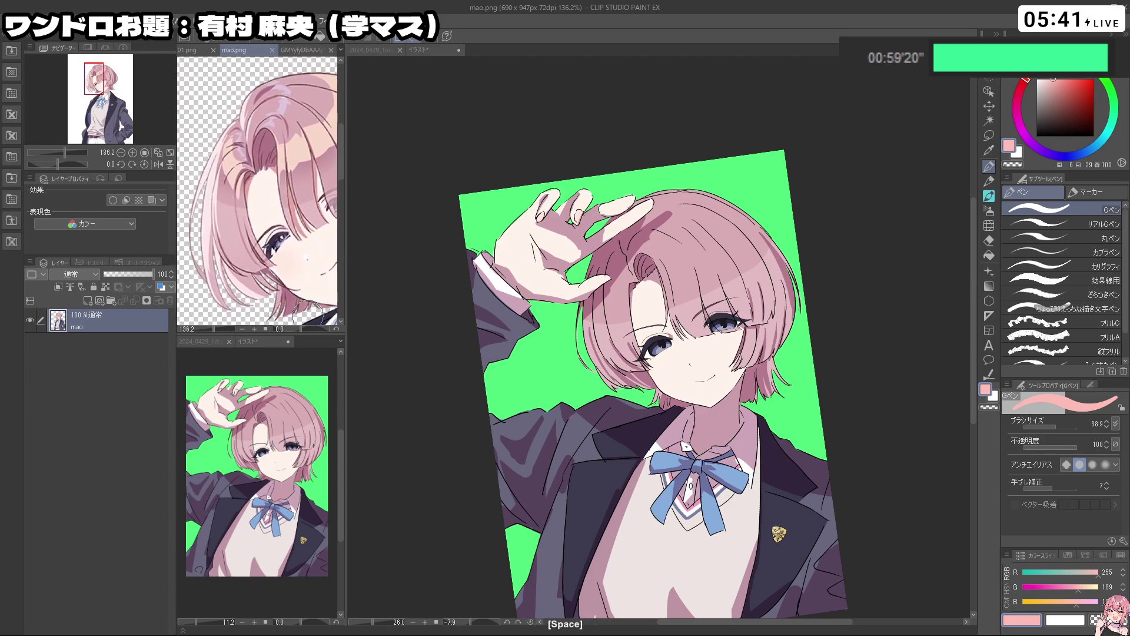
left_click(299, 147, "alt")
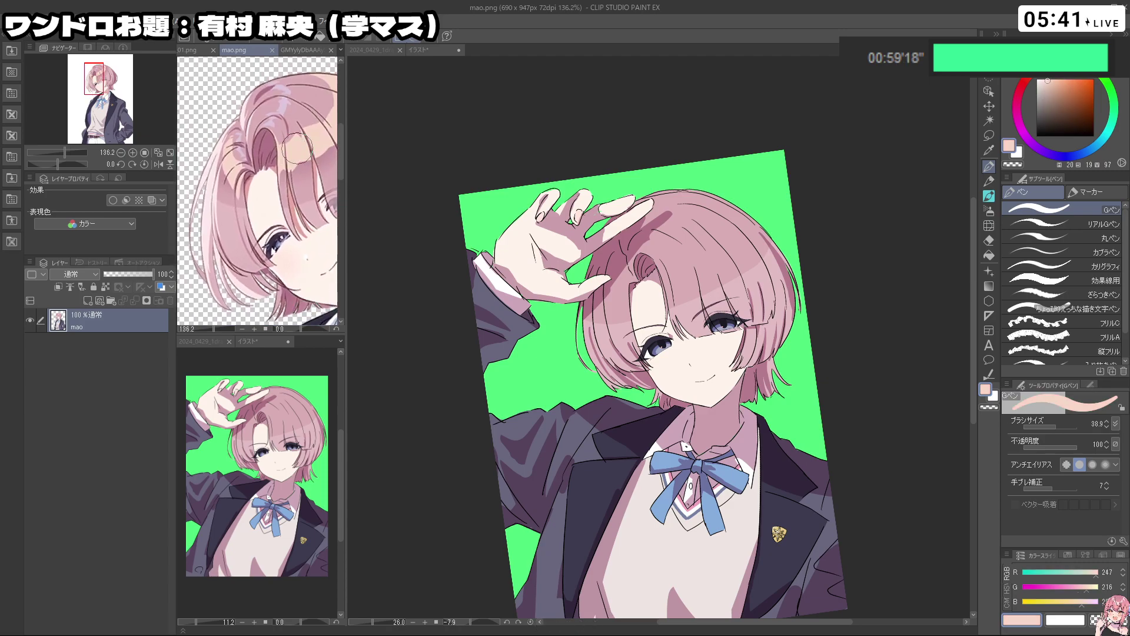
left_click(836, 141)
left_click_drag(639, 323, 642, 319)
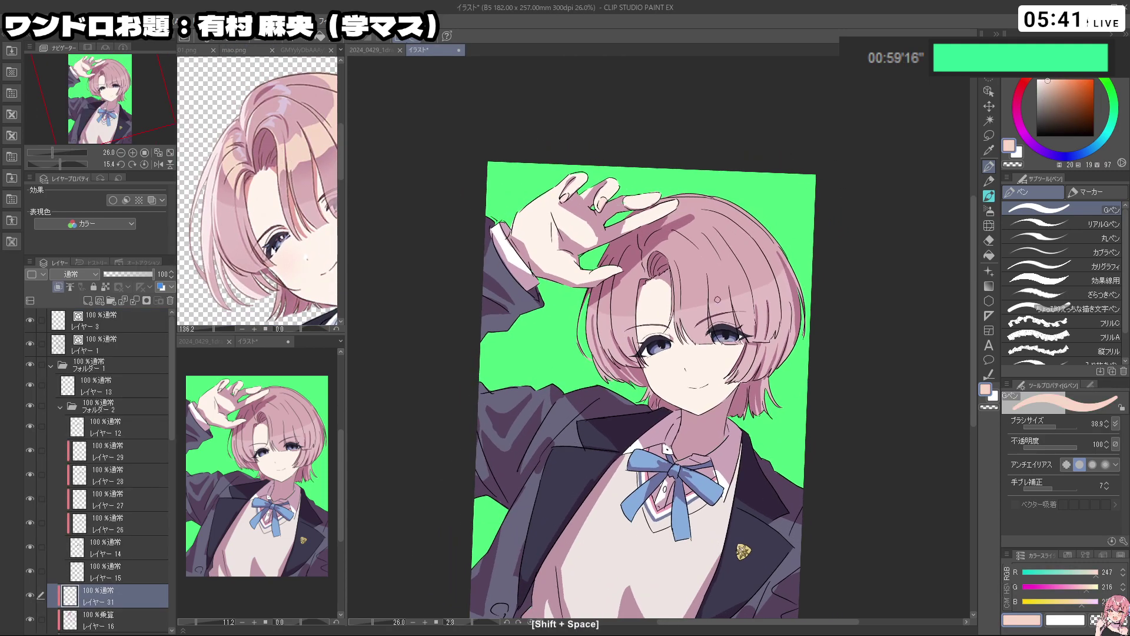
left_click_drag(687, 265, 690, 270)
mouse_move(683, 268)
left_mouse_down()
mouse_move(685, 286)
mouse_move(696, 273)
mouse_move(751, 271)
mouse_move(721, 279)
left_mouse_up()
key("ctrl+z")
left_click(667, 287, "ctrl")
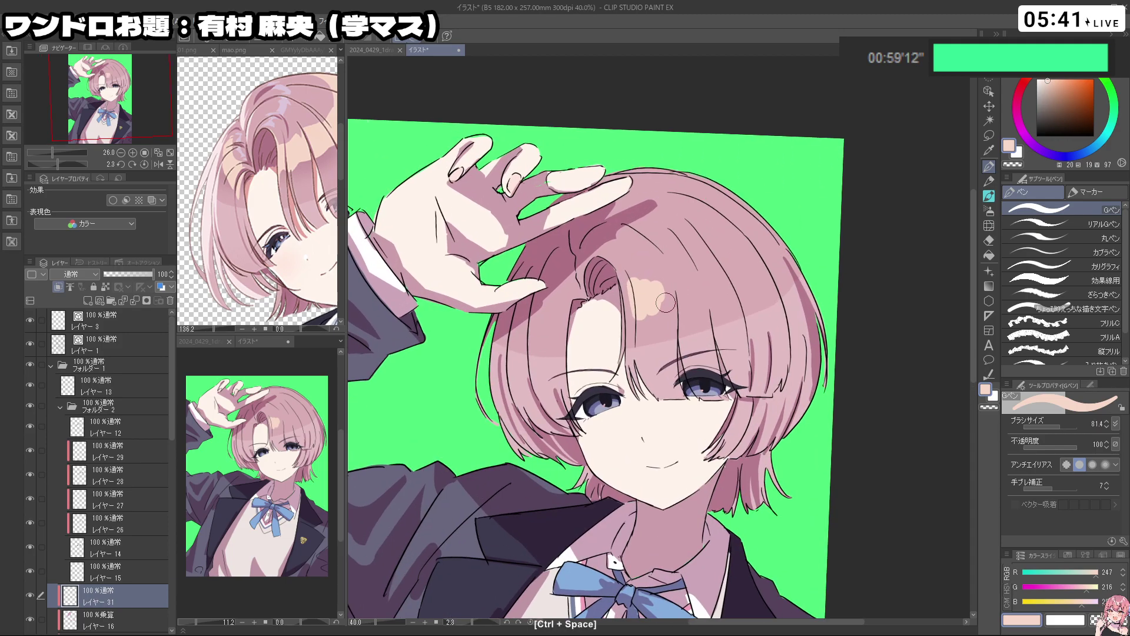
key("ctrl+z")
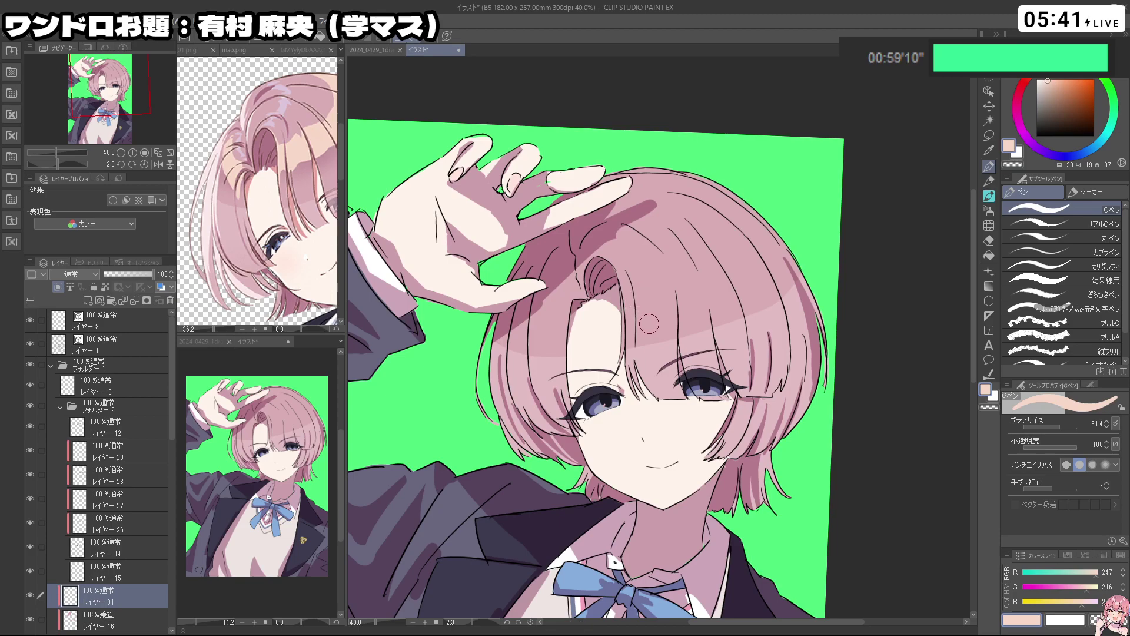
Paint a scalloped cream highlight band across the crown of the hair and trim its upper edge with transparent strokes
mouse_move(629, 282)
left_mouse_down()
mouse_move(637, 298)
mouse_move(678, 287)
mouse_move(740, 228)
mouse_move(714, 197)
mouse_move(731, 198)
mouse_move(586, 217)
mouse_move(665, 450)
left_mouse_up()
key("shift+space")
key("c")
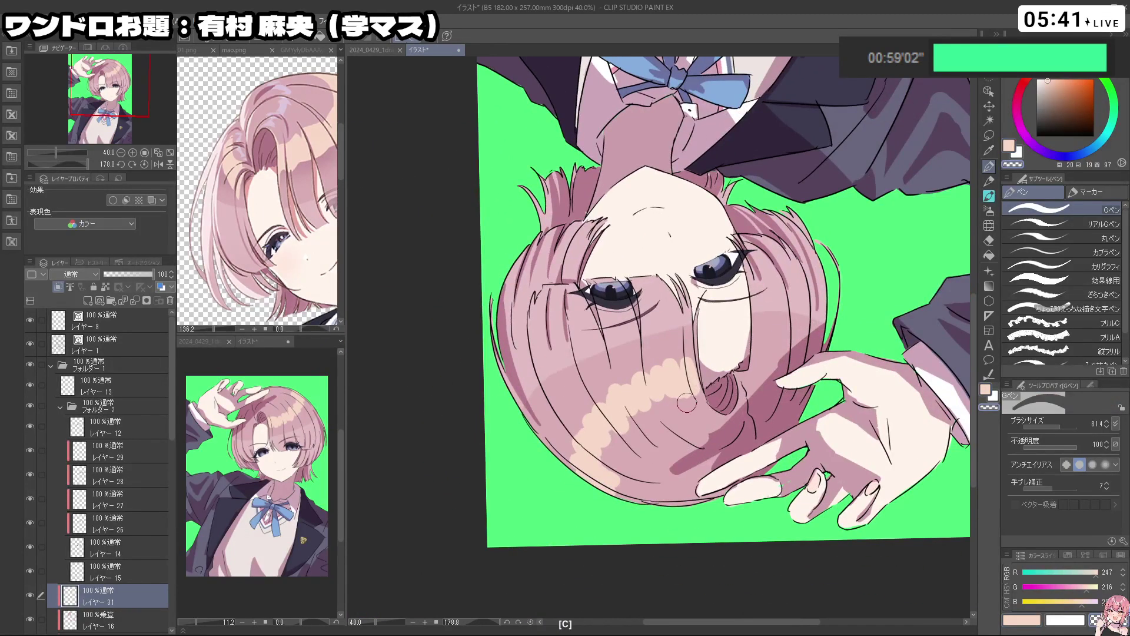
mouse_move(686, 403)
left_mouse_down()
mouse_move(629, 425)
mouse_move(609, 452)
mouse_move(624, 487)
left_mouse_up()
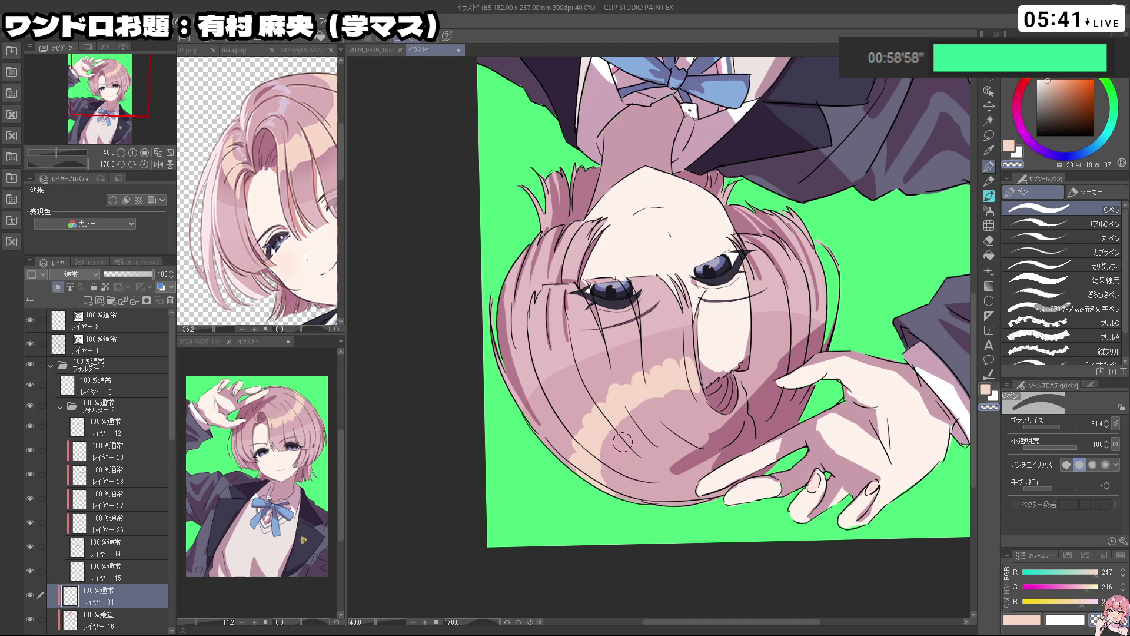
Smooth the scalloped lower edge of the hair highlight band with transparent strokes at brush size 49.6
key("c")
key("shift+space")
mouse_move(623, 442)
left_mouse_down()
mouse_move(698, 433)
mouse_move(733, 387)
mouse_move(724, 386)
left_mouse_up()
key("ctrl+alt")
key("shift+space")
left_click_drag(683, 471, 759, 339)
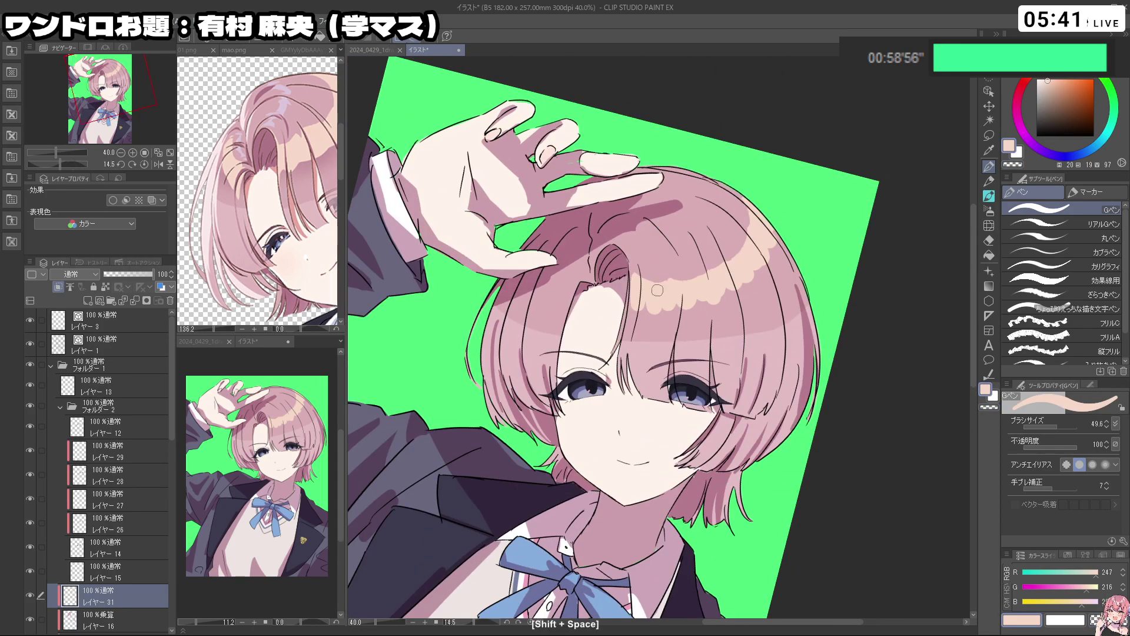
key("c")
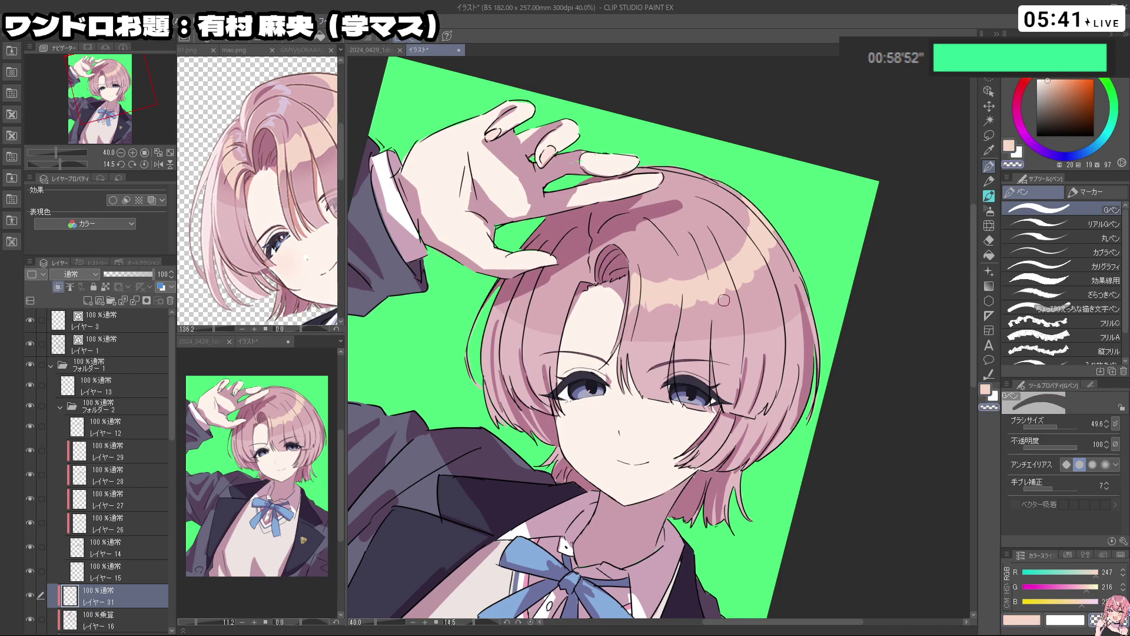
mouse_move(760, 274)
left_mouse_down()
mouse_move(683, 394)
mouse_move(757, 290)
mouse_move(782, 215)
mouse_move(525, 367)
mouse_move(516, 384)
mouse_move(523, 366)
mouse_move(512, 387)
left_mouse_up()
Rework the cream highlight band on the crown, alternating cream and transparent strokes and reducing the brush size to 18.5
key("ctrl+z")
key("c")
key("c")
key("ctrl+z")
mouse_move(519, 428)
left_mouse_down()
mouse_move(616, 476)
mouse_move(814, 357)
mouse_move(730, 261)
mouse_move(659, 269)
left_mouse_up()
key("c")
key("c")
key("ctrl+z")
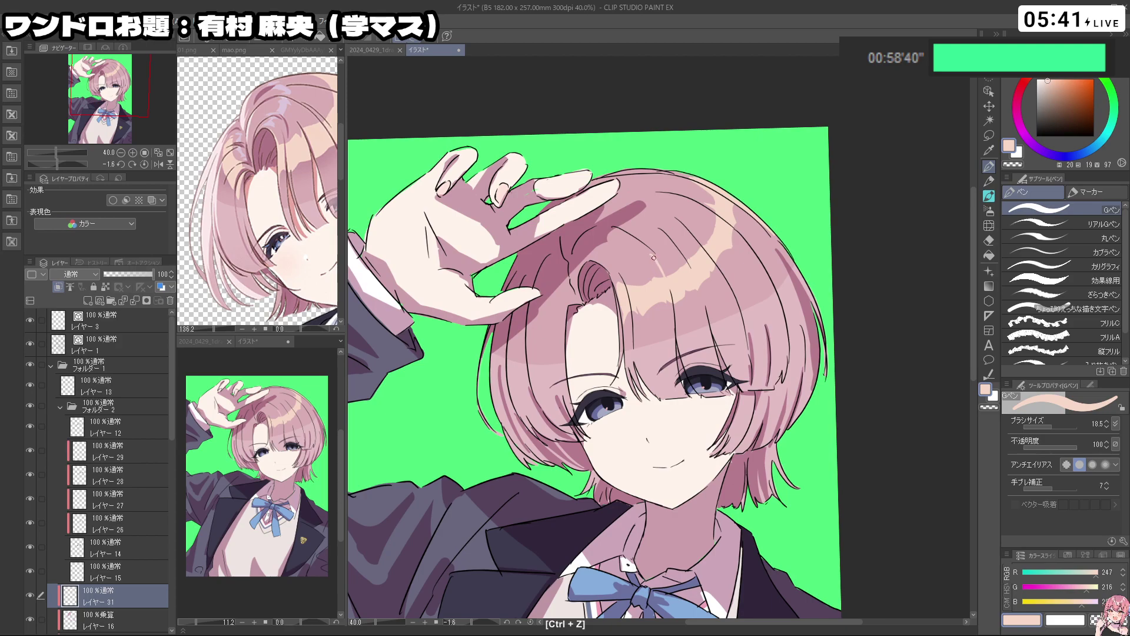
Refine the jagged edges of the cream highlight band with small transparent strokes at brush size 18.5
left_click_drag(674, 325, 557, 387)
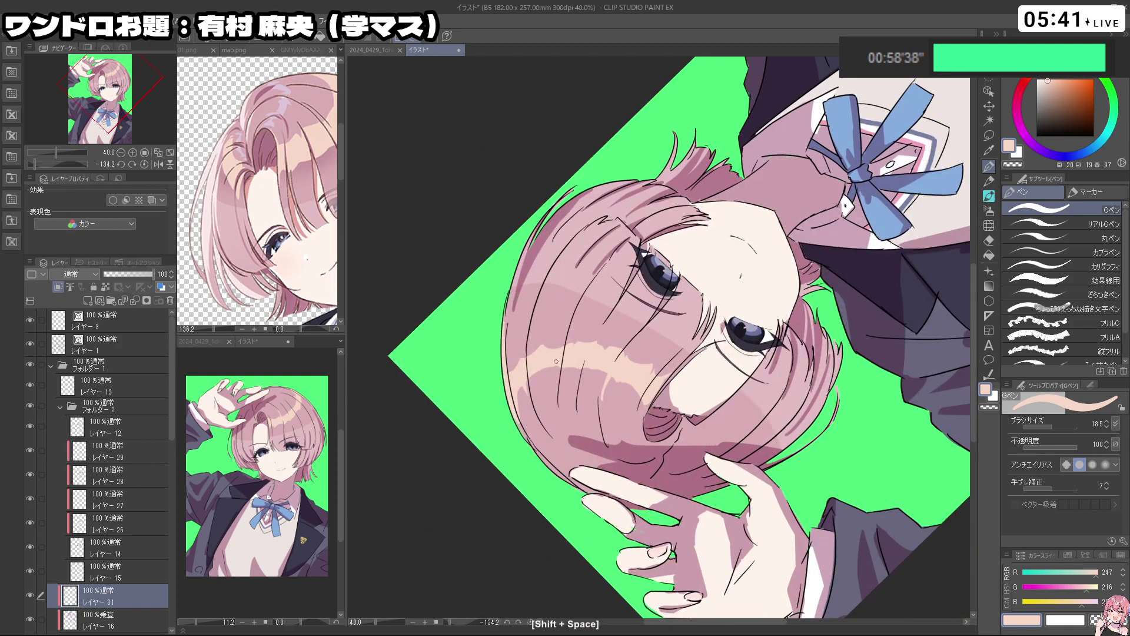
key("ctrl+z")
key("c")
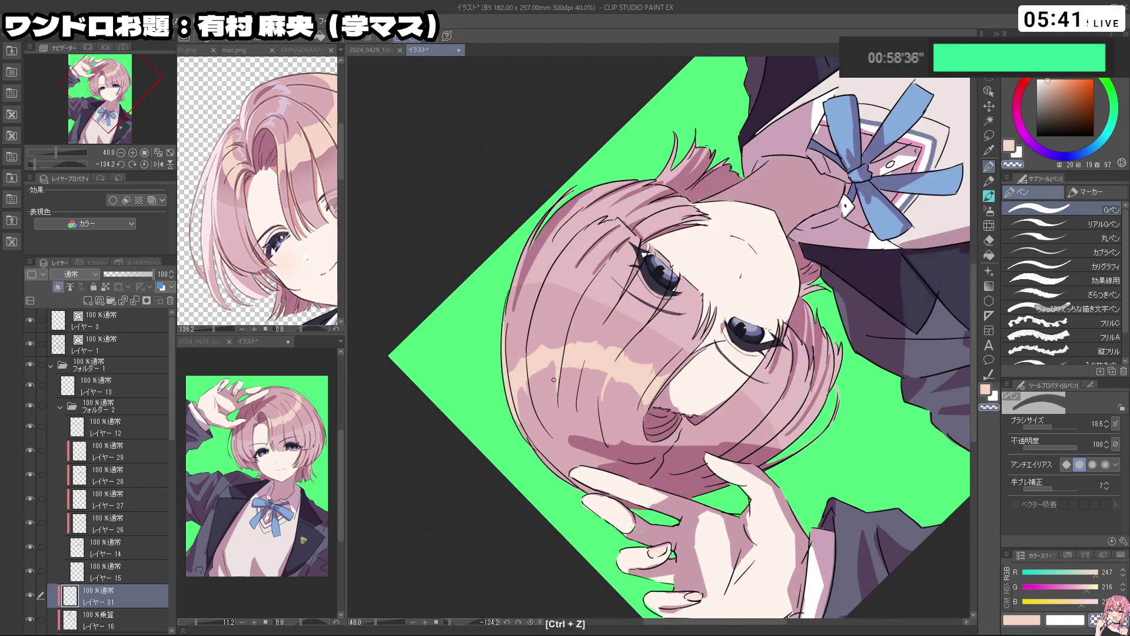
left_click_drag(638, 402, 673, 298)
key("ctrl+z")
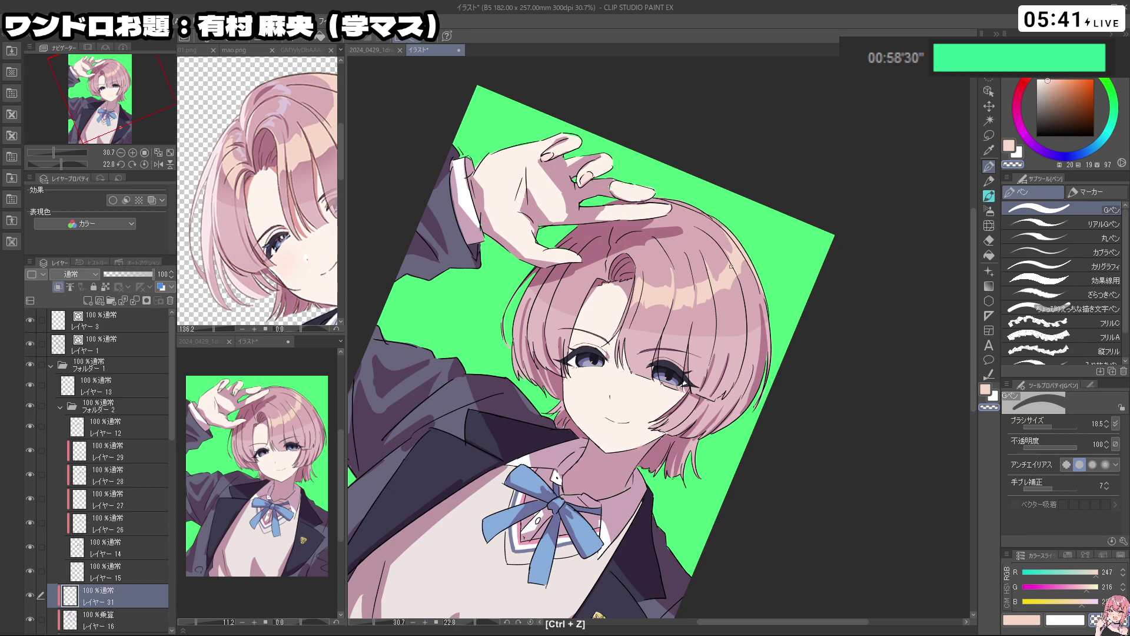
left_click_drag(731, 266, 671, 392)
mouse_move(697, 432)
left_mouse_down()
mouse_move(744, 431)
mouse_move(676, 434)
left_mouse_up()
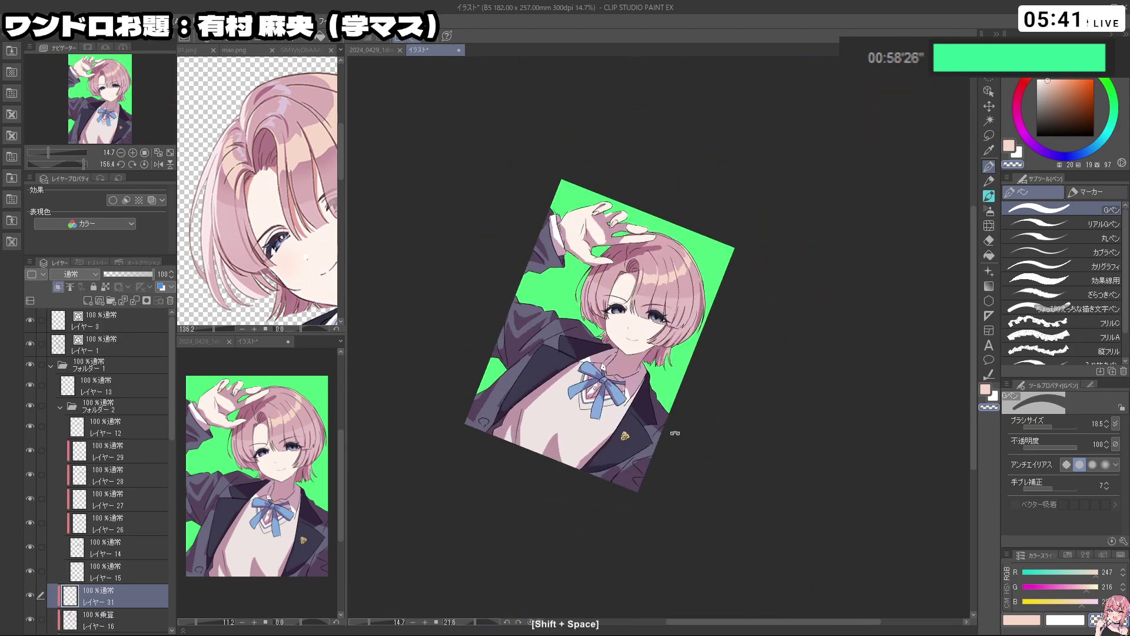
Paint a cream highlight on the hair between the raised thumb and the parting at brush size 59.9
left_click_drag(657, 548, 724, 336)
left_click_drag(581, 295, 626, 294)
key("c")
key("ctrl+z")
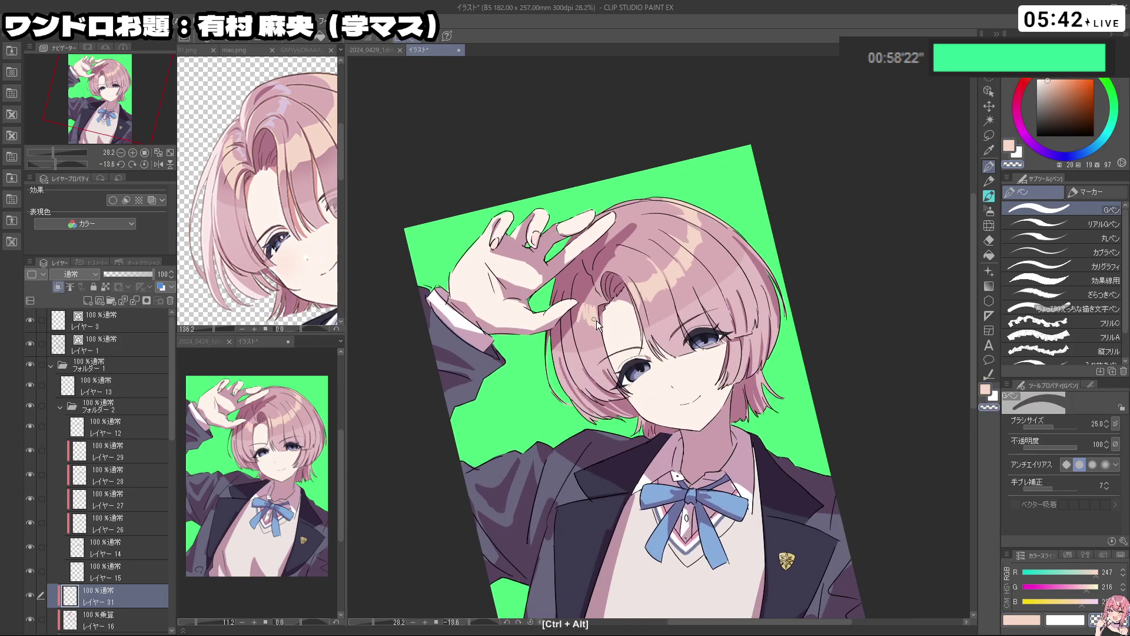
left_click_drag(590, 310, 594, 308)
key("c")
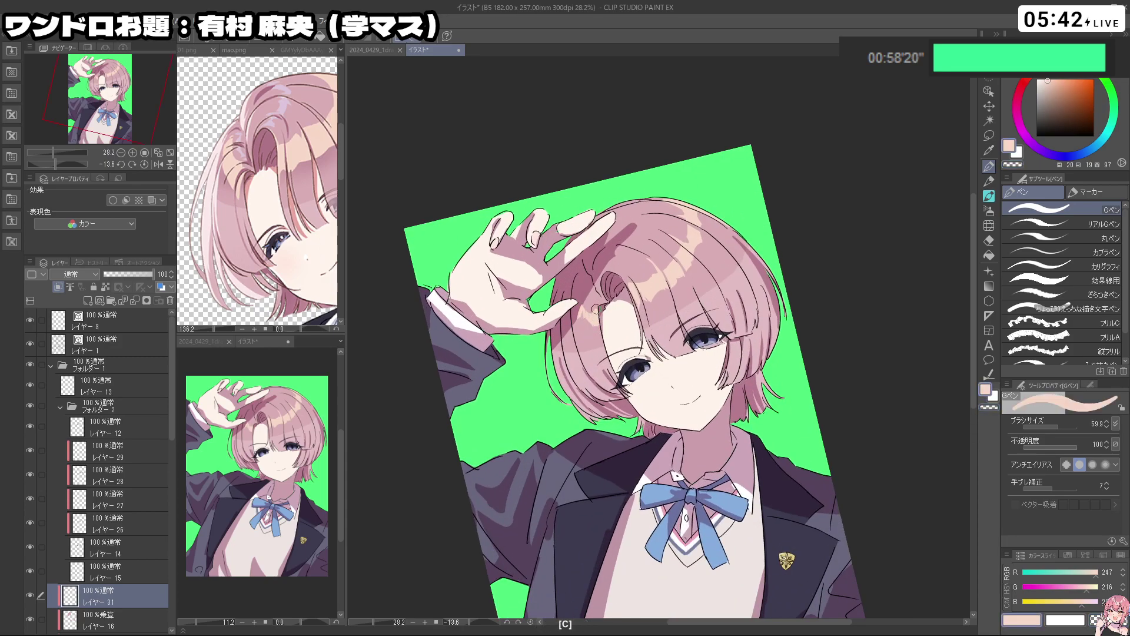
mouse_move(580, 326)
left_mouse_down()
mouse_move(606, 396)
mouse_move(565, 434)
left_mouse_up()
key("c")
key("ctrl+z")
key("c")
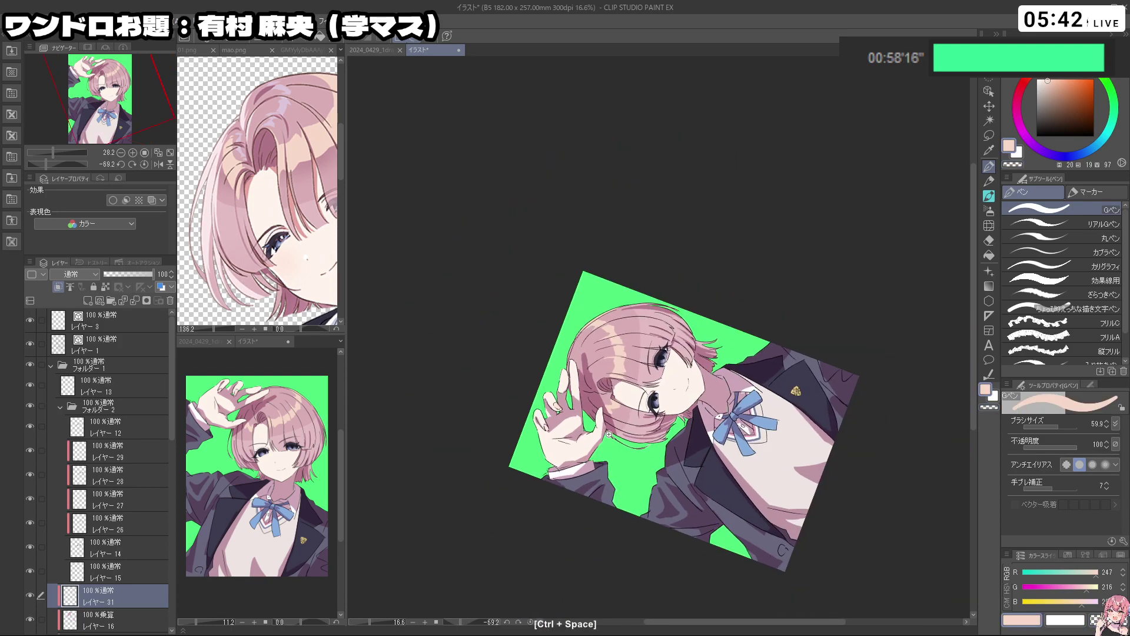
mouse_move(688, 200)
left_mouse_down()
mouse_move(523, 297)
mouse_move(530, 483)
mouse_move(674, 484)
mouse_move(715, 206)
left_mouse_up()
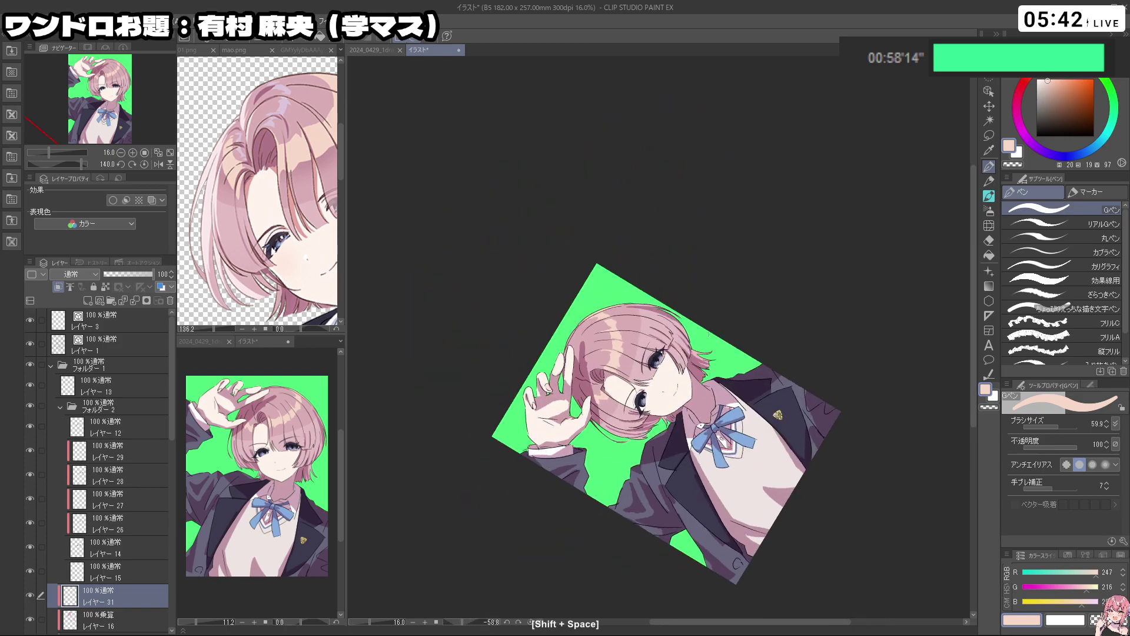
left_click_drag(630, 372, 757, 379)
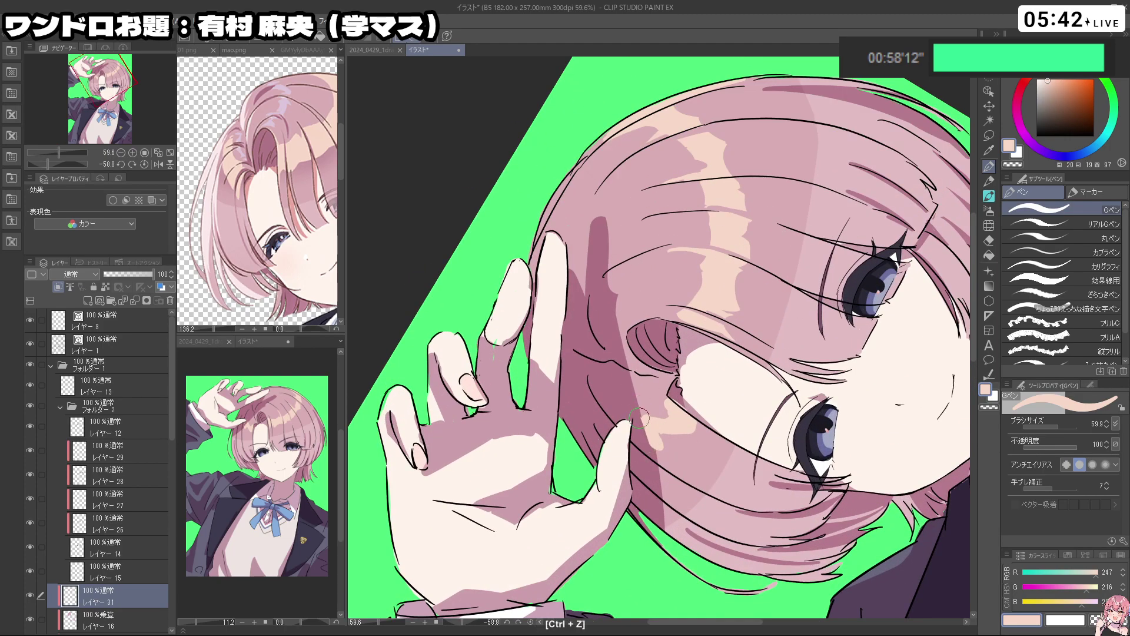
key("c")
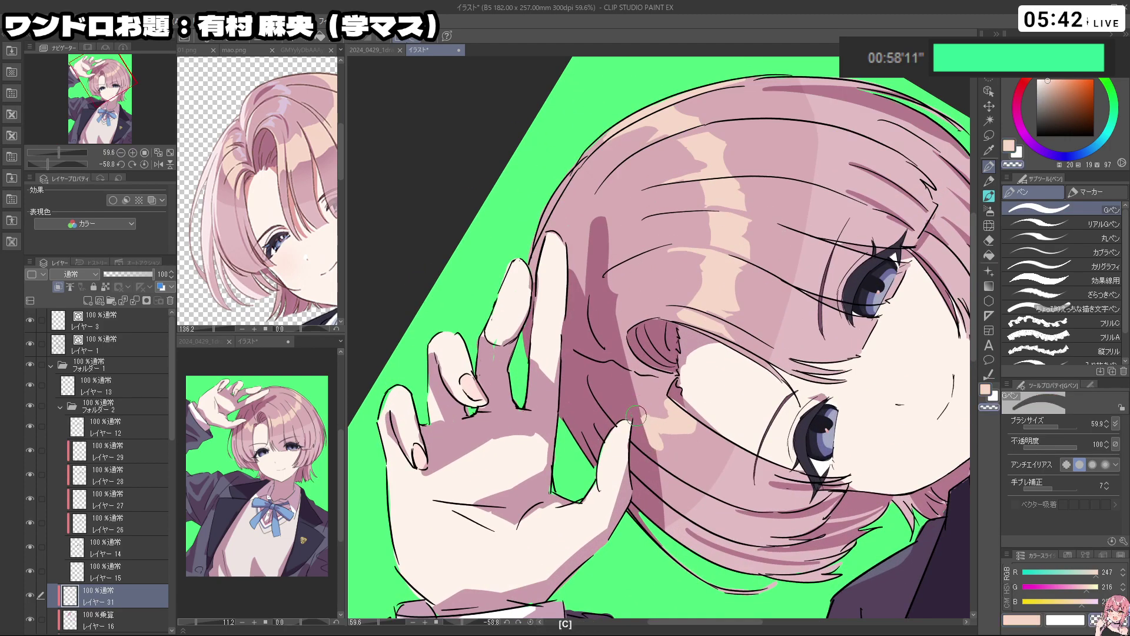
Paint the highlight inside the hand's cast shadow in a darker beige (H20 S22 V74) and clean its edge with transparent strokes
left_click(1049, 94)
mouse_move(640, 423)
left_mouse_down()
mouse_move(643, 443)
mouse_move(643, 433)
left_mouse_up()
key("ctrl+z")
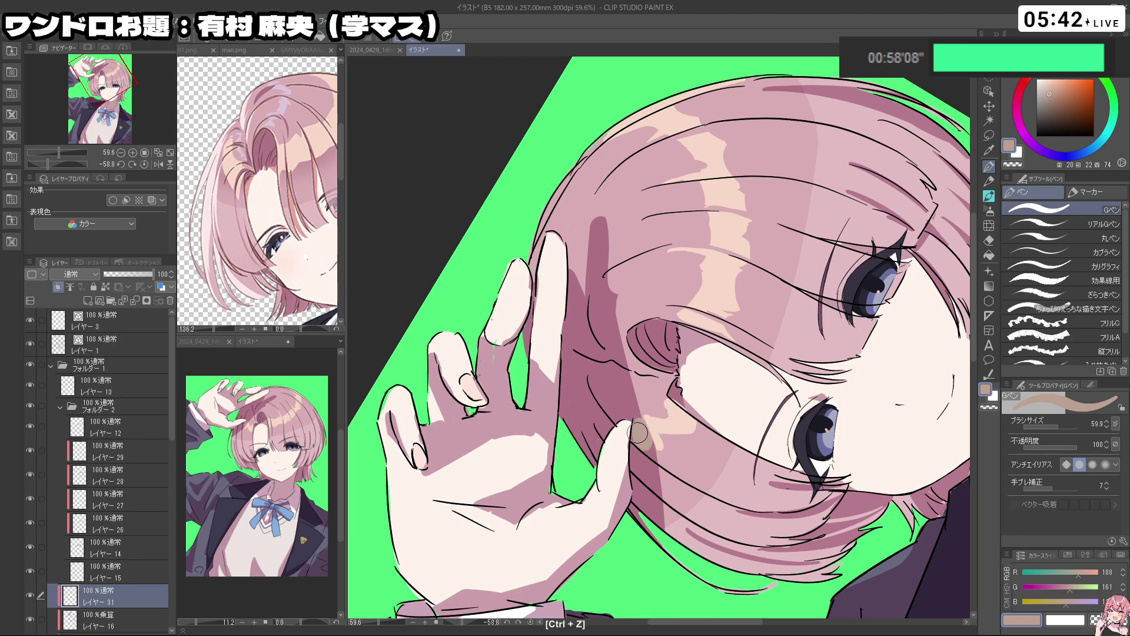
key("c")
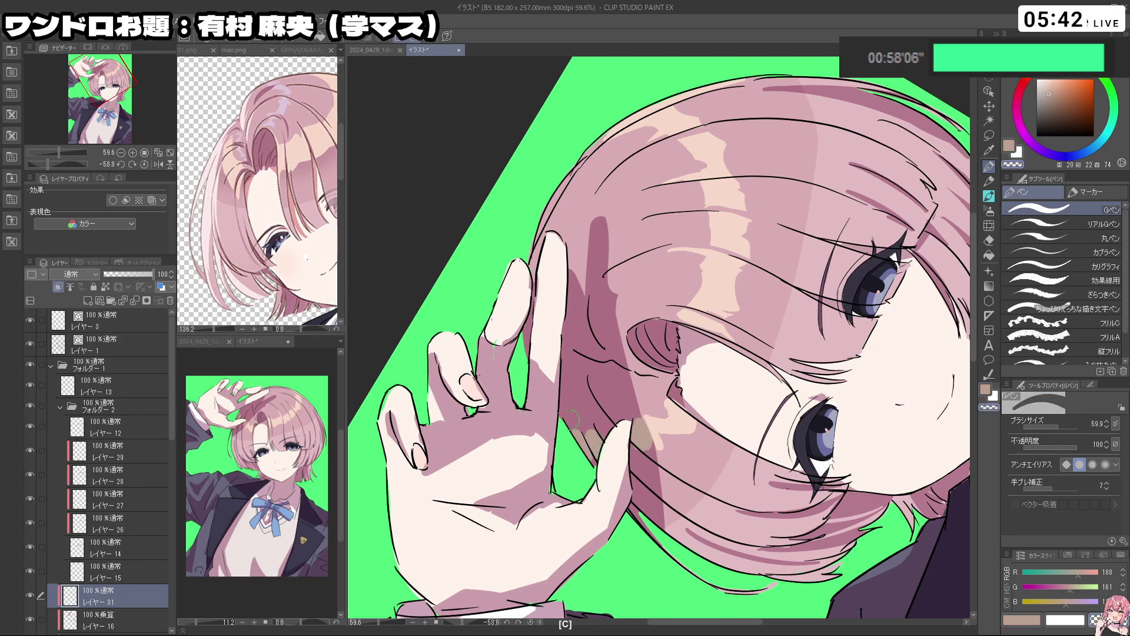
key("c")
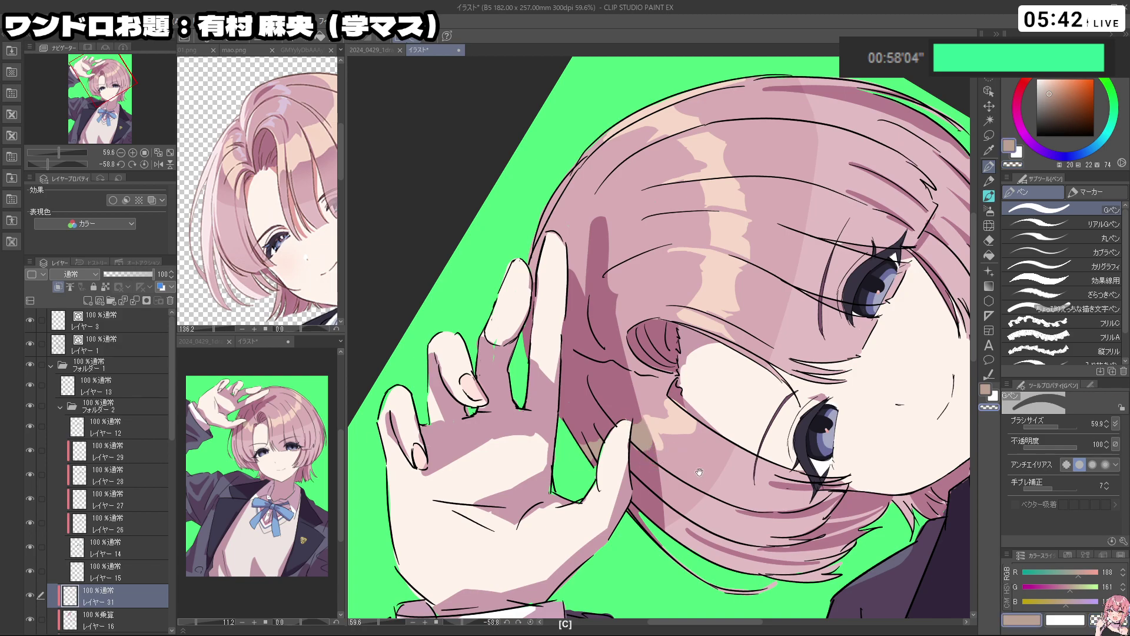
Sample the lavender-pink highlight colour from the hair in mao.png and return to the illustration
mouse_move(771, 500)
left_mouse_down()
mouse_move(753, 530)
mouse_move(626, 478)
left_mouse_up()
left_click_drag(651, 551, 640, 349)
left_click_drag(727, 299, 683, 395)
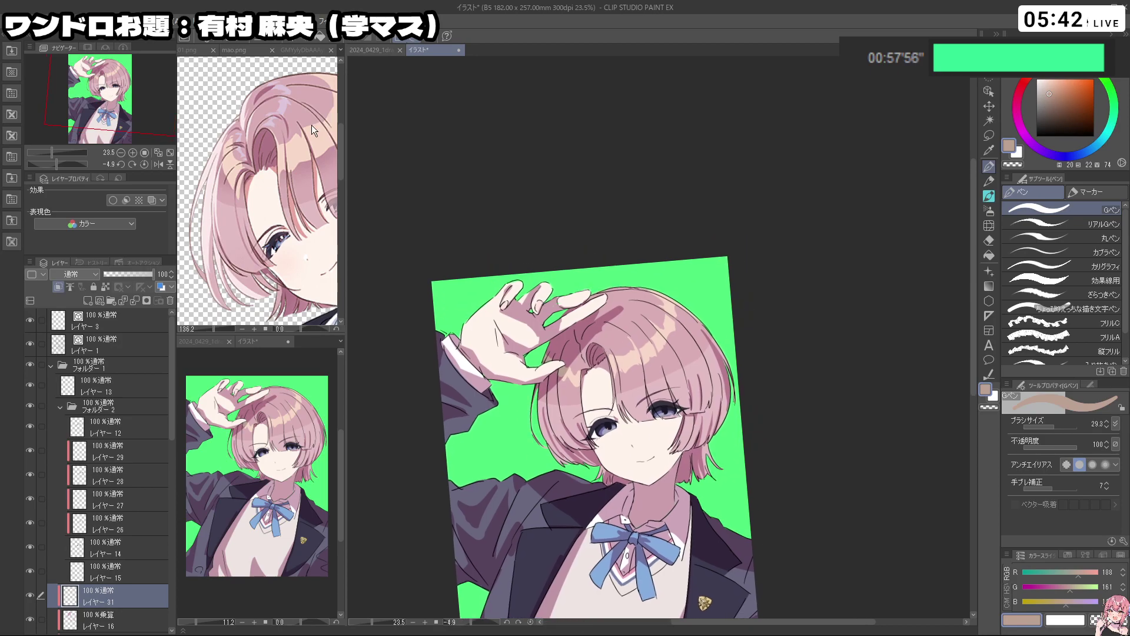
left_click(283, 98, "alt")
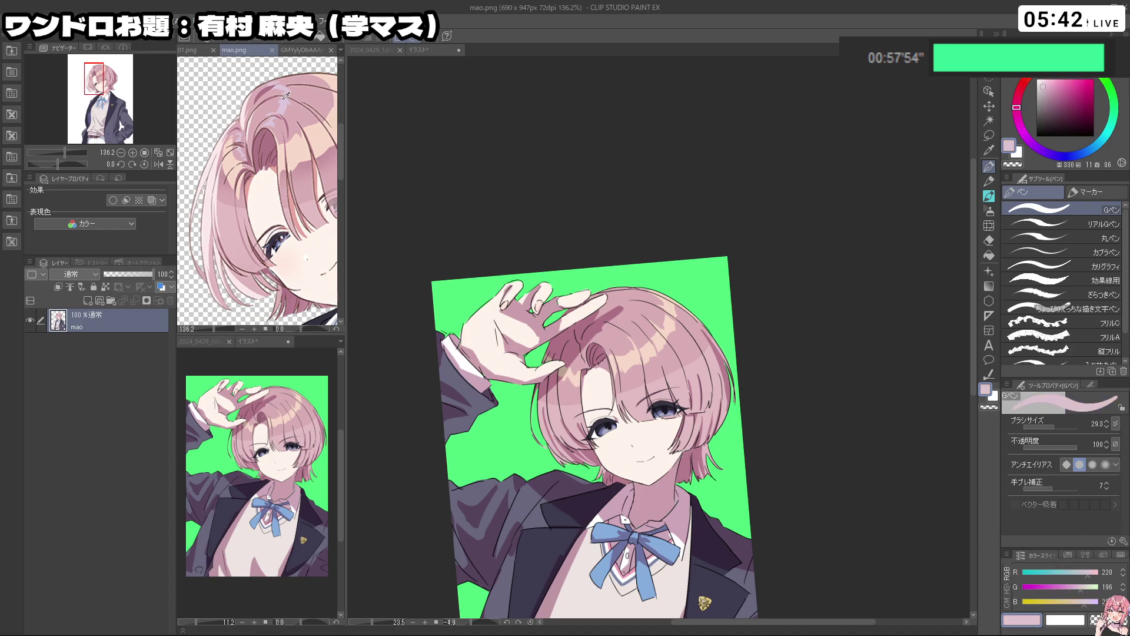
left_click(638, 122)
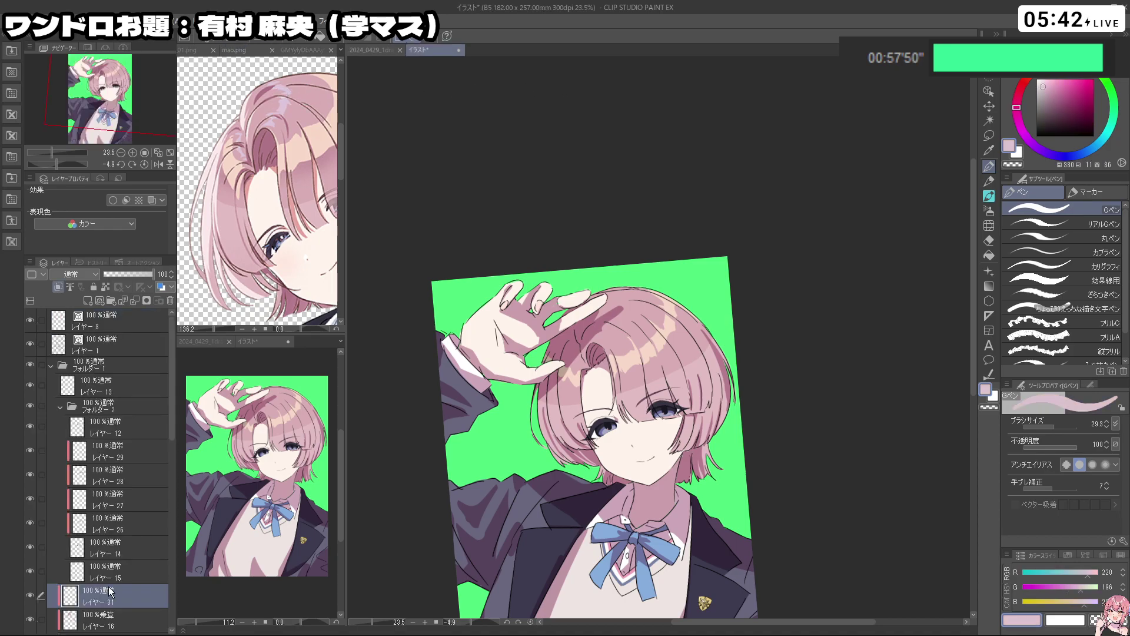
left_click_drag(672, 352, 708, 359)
left_click_drag(707, 359, 701, 329)
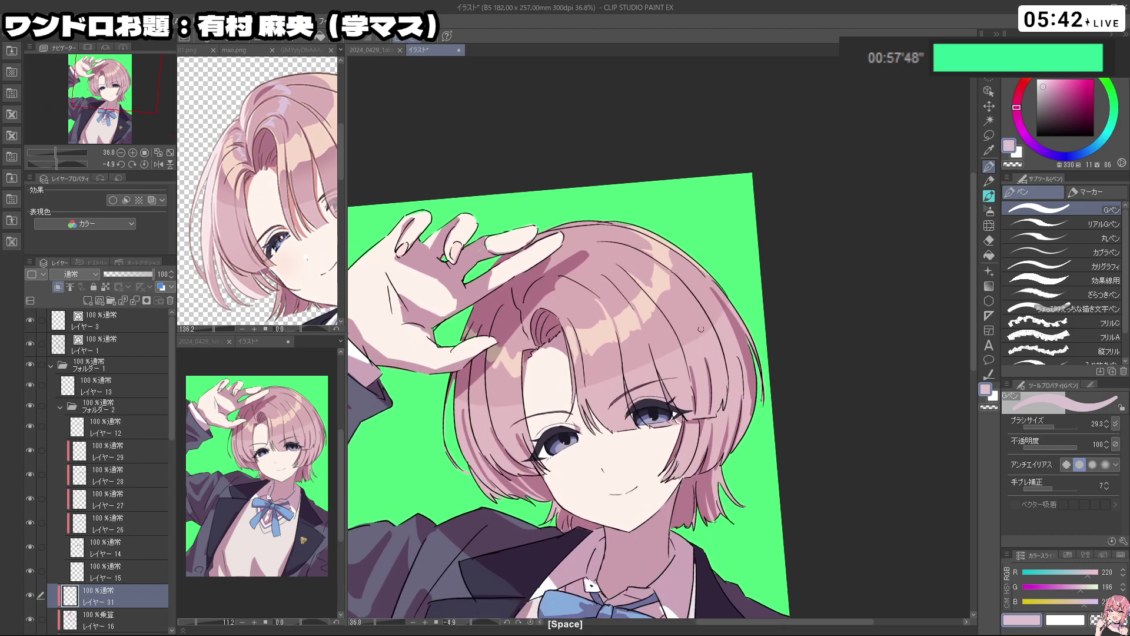
Sample the hair's pink in the illustration and lighten it to a very pale pink (H350 S8 V100)
right_click(684, 315)
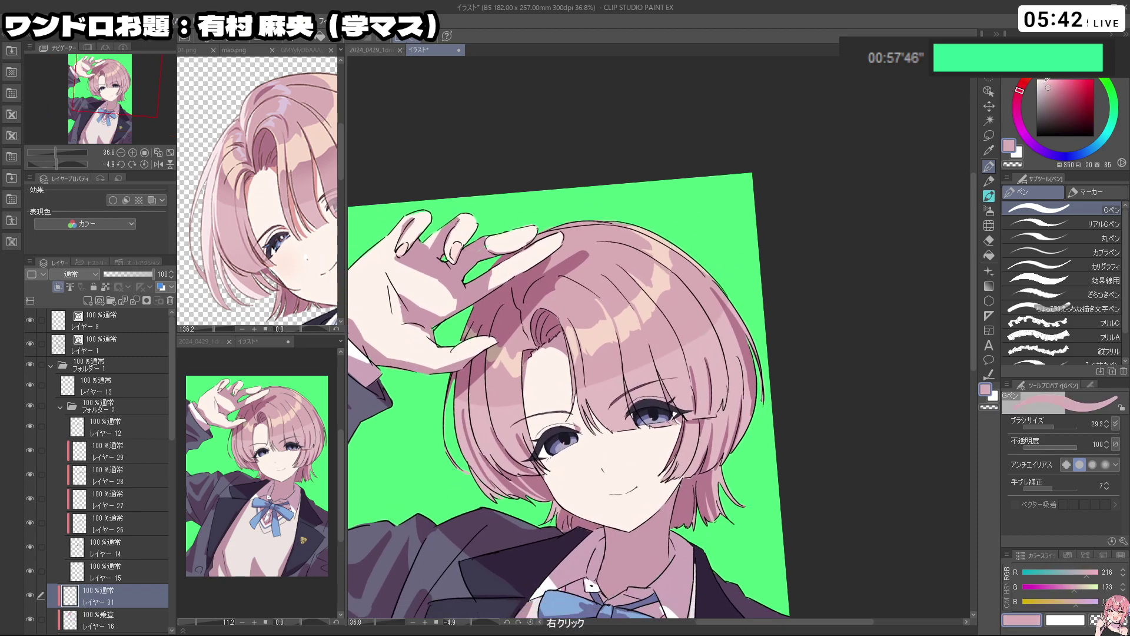
right_click(631, 288)
key("ctrl+z")
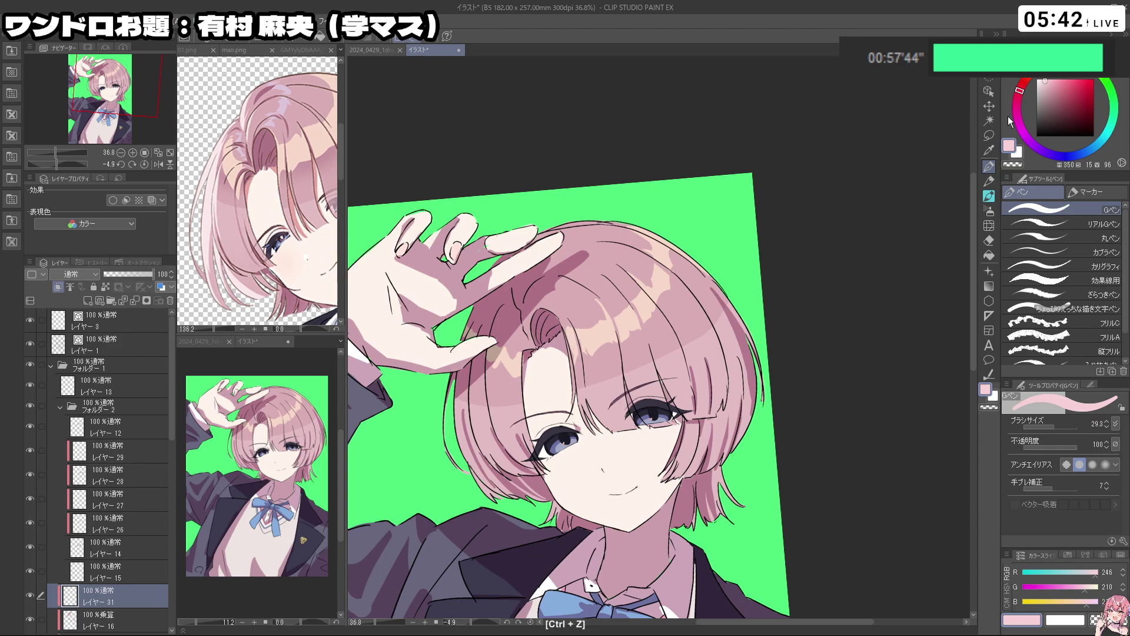
left_click(1039, 79)
key("ctrl+z")
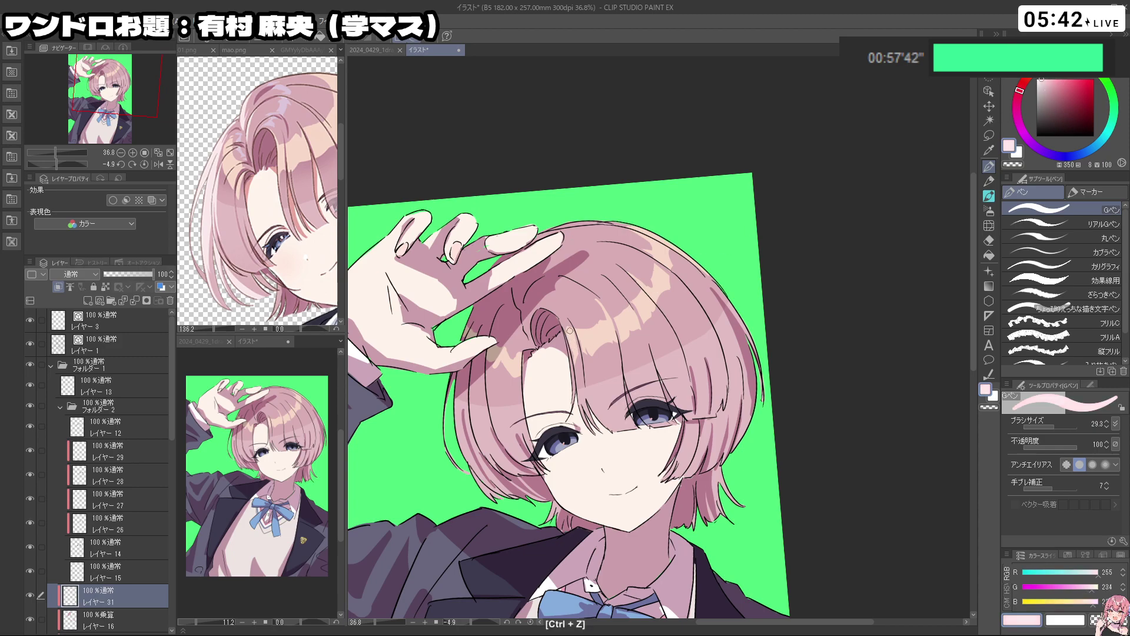
Paint pale pink accents inside the cream highlight band at brush size 48.8, undoing the unwanted strokes
key("ctrl+z")
key("bracketright")
key("bracketright")
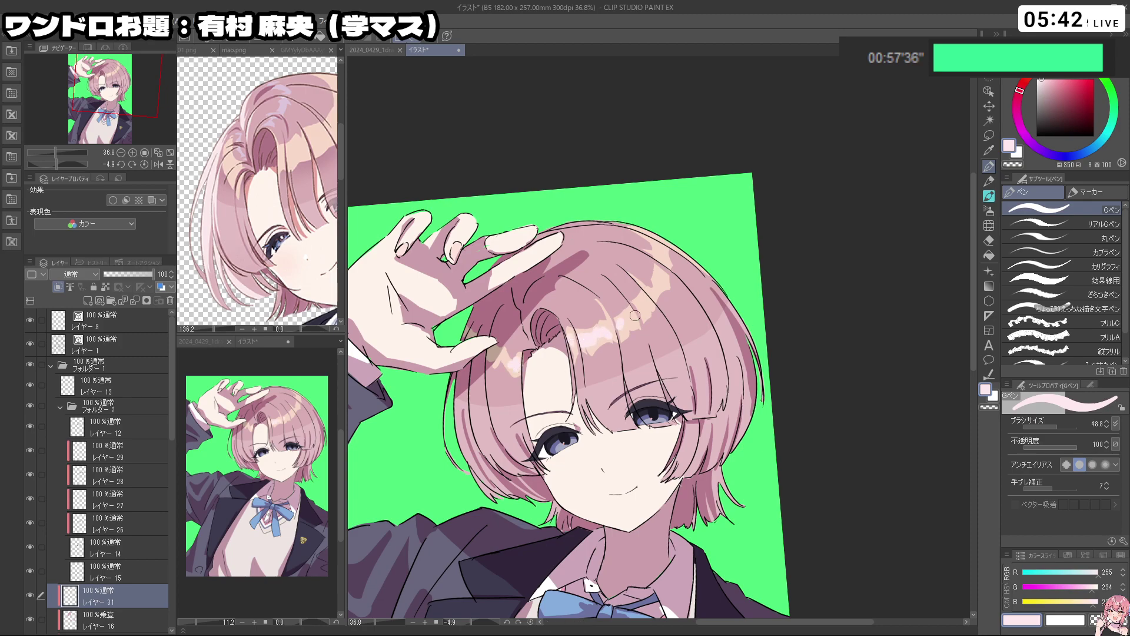
left_click_drag(709, 332, 630, 306)
mouse_move(641, 247)
left_mouse_down()
mouse_move(559, 341)
mouse_move(722, 429)
mouse_move(758, 355)
mouse_move(730, 274)
left_mouse_up()
mouse_move(677, 348)
left_mouse_down()
mouse_move(696, 341)
mouse_move(700, 353)
mouse_move(609, 353)
mouse_move(624, 401)
mouse_move(652, 422)
left_mouse_up()
key("ctrl+z")
key("ctrl+z")
Draw thin pale pink strand lines along the side locks and the crown at brush size 10.6
key("shift+space")
key("shift+space")
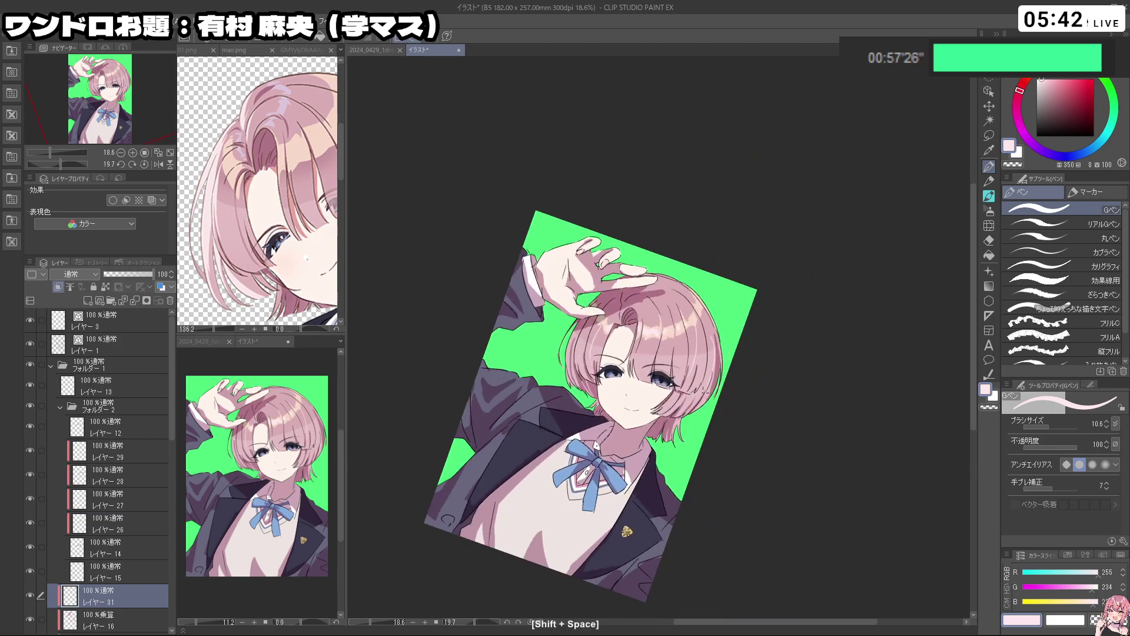
mouse_move(710, 337)
left_mouse_down()
mouse_move(716, 385)
mouse_move(734, 343)
left_mouse_up()
key("shift+space")
key("ctrl+space")
mouse_move(720, 406)
left_mouse_down()
mouse_move(744, 406)
mouse_move(690, 425)
left_mouse_up()
key("ctrl+space")
key("space")
left_click_drag(696, 426, 629, 339)
key("shift+space")
left_click_drag(503, 572, 727, 504)
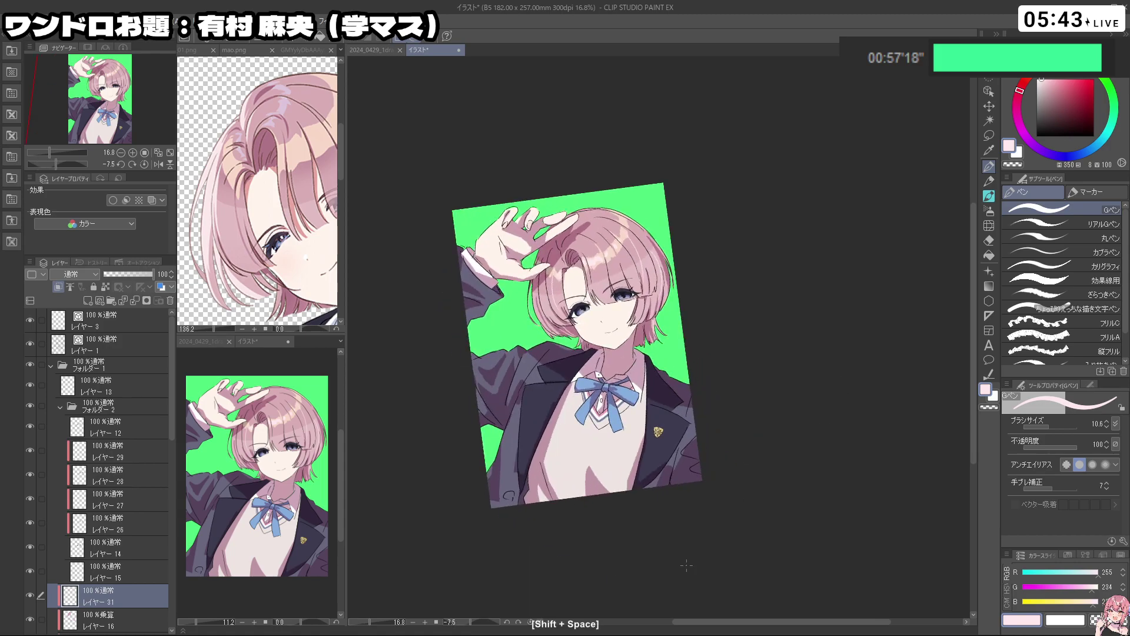
key("space")
key("ctrl+space")
left_click_drag(562, 312, 603, 312)
key("shift+space")
mouse_move(740, 461)
left_mouse_down()
mouse_move(806, 334)
mouse_move(746, 455)
left_mouse_up()
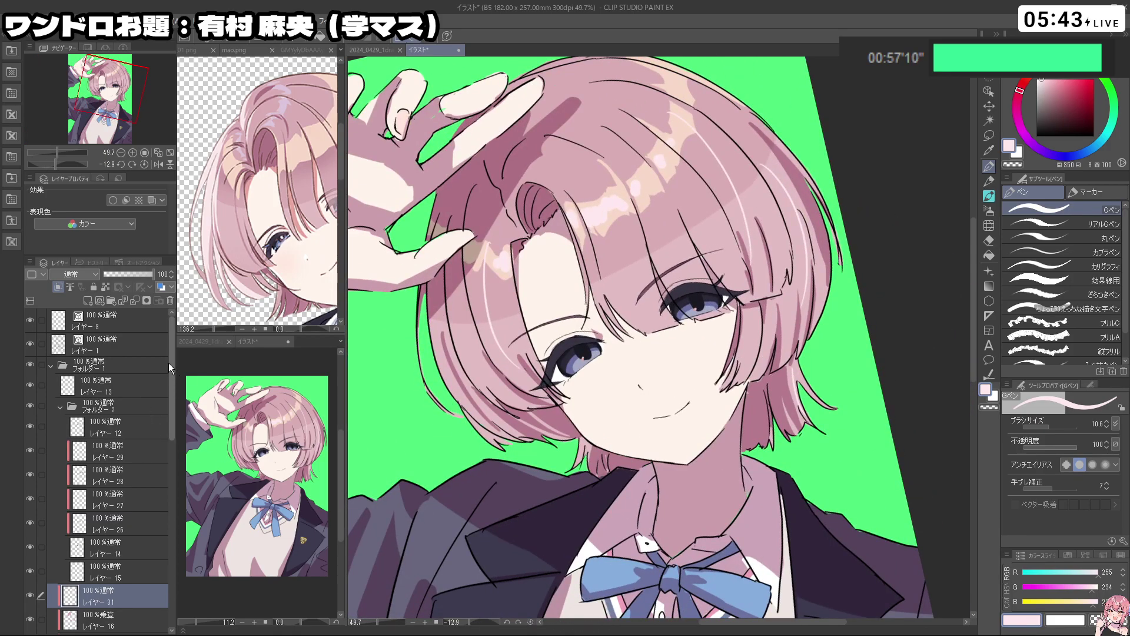
Add a new normal layer at the top of the layer stack, above レイヤー 3
key("ctrl+space")
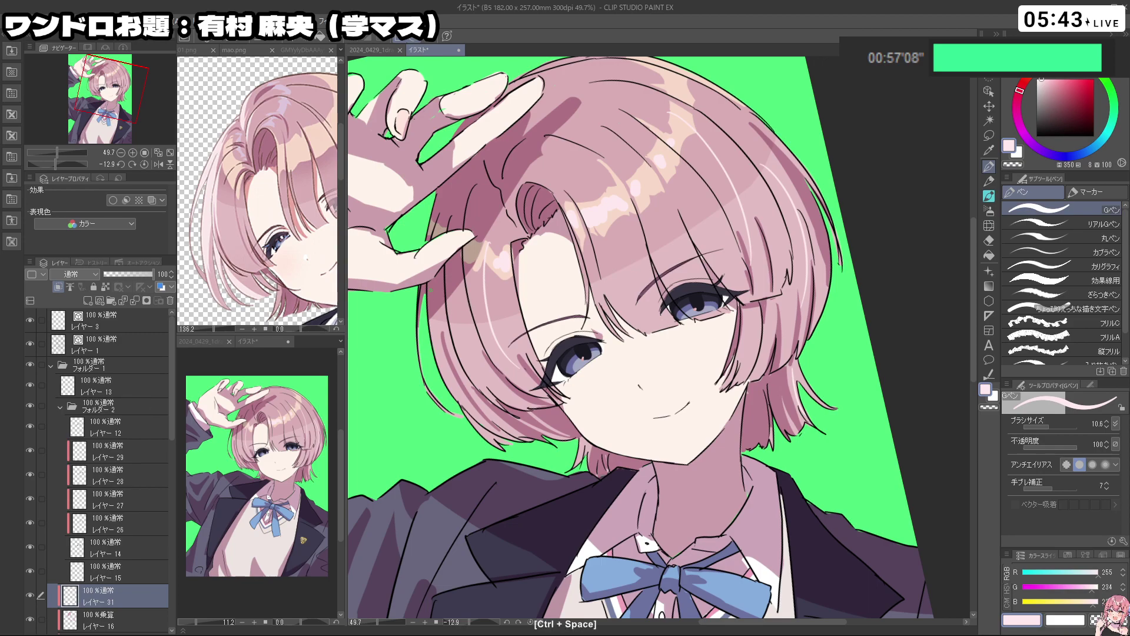
left_click(98, 326)
key("ctrl+shift+n")
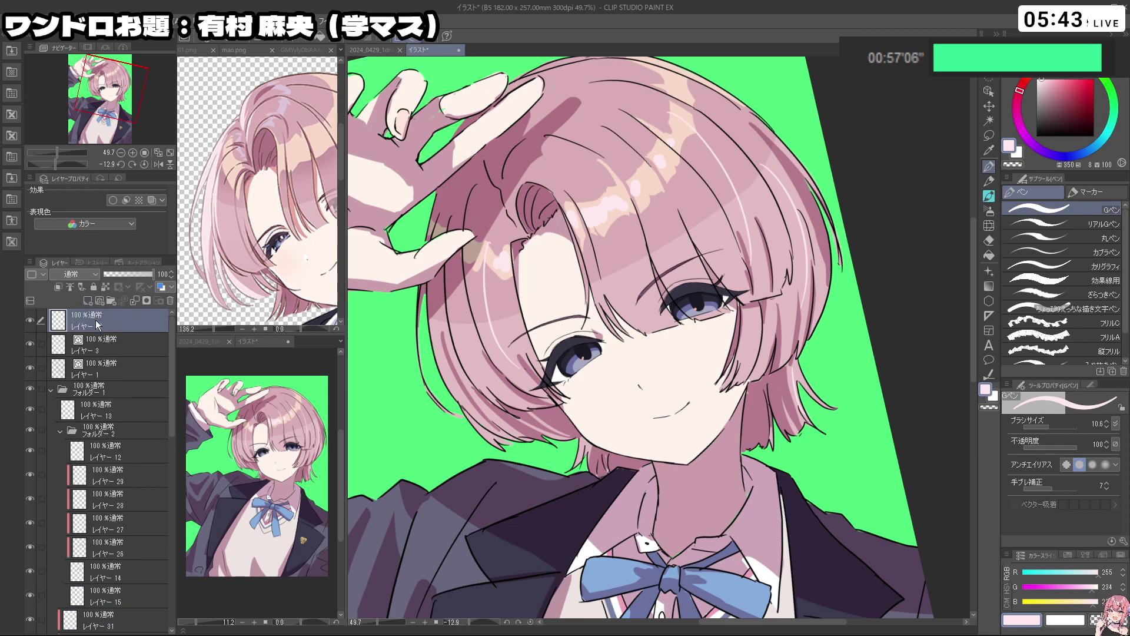
Draw thin pale flyaway strands along the outer hair ends below the raised hand, undoing unsatisfactory strokes
key("ctrl+space")
left_click_drag(814, 282, 786, 273)
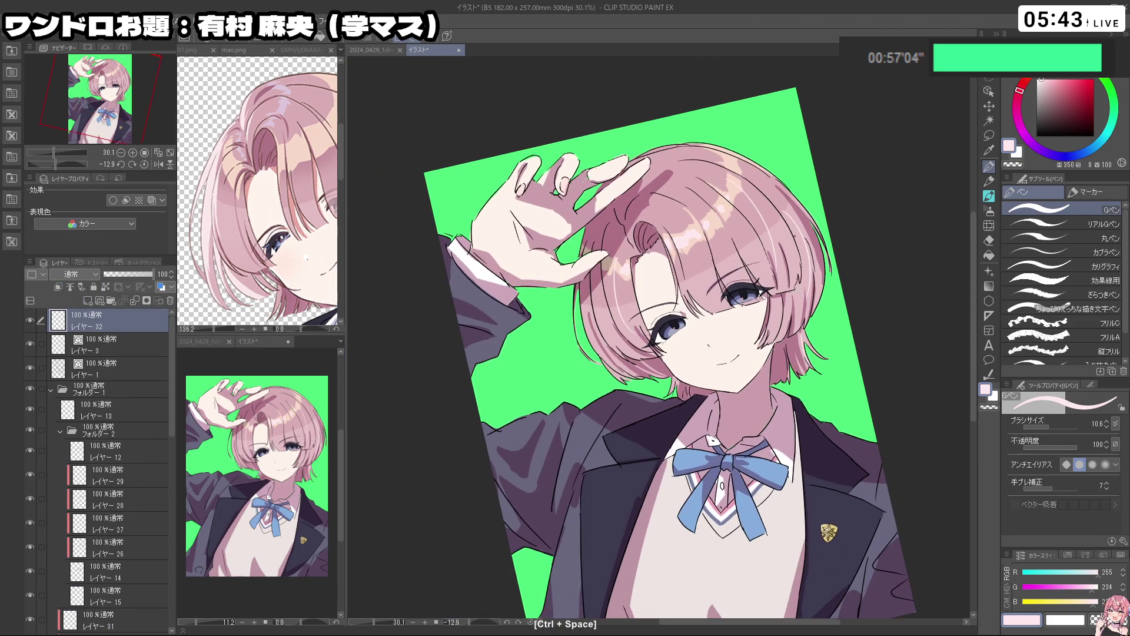
key("ctrl+z")
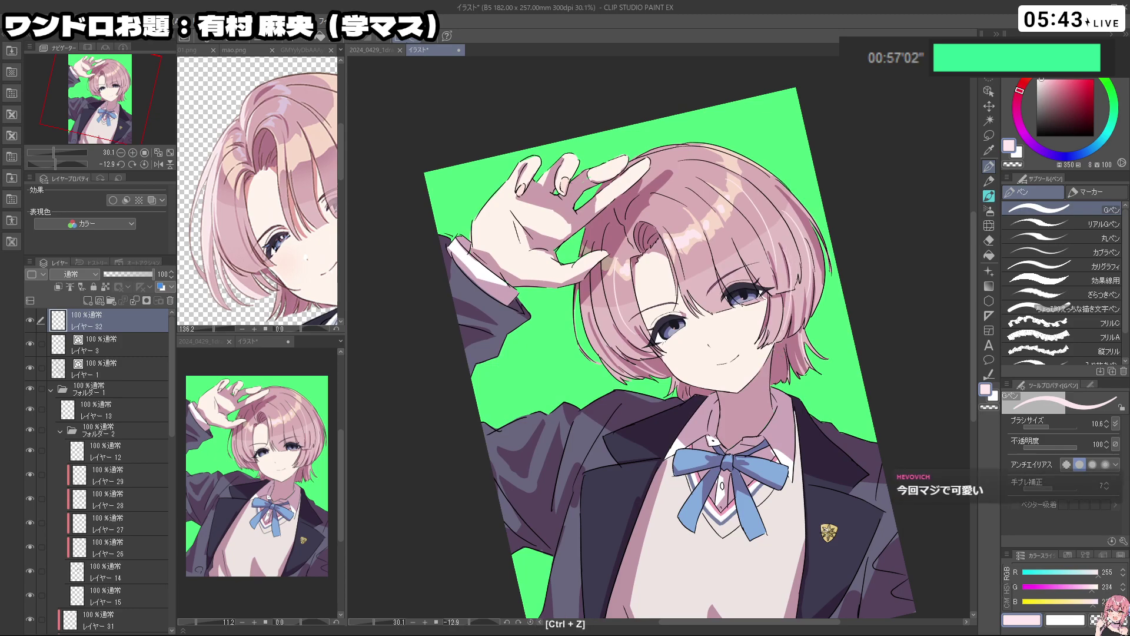
left_click_drag(595, 317, 691, 383)
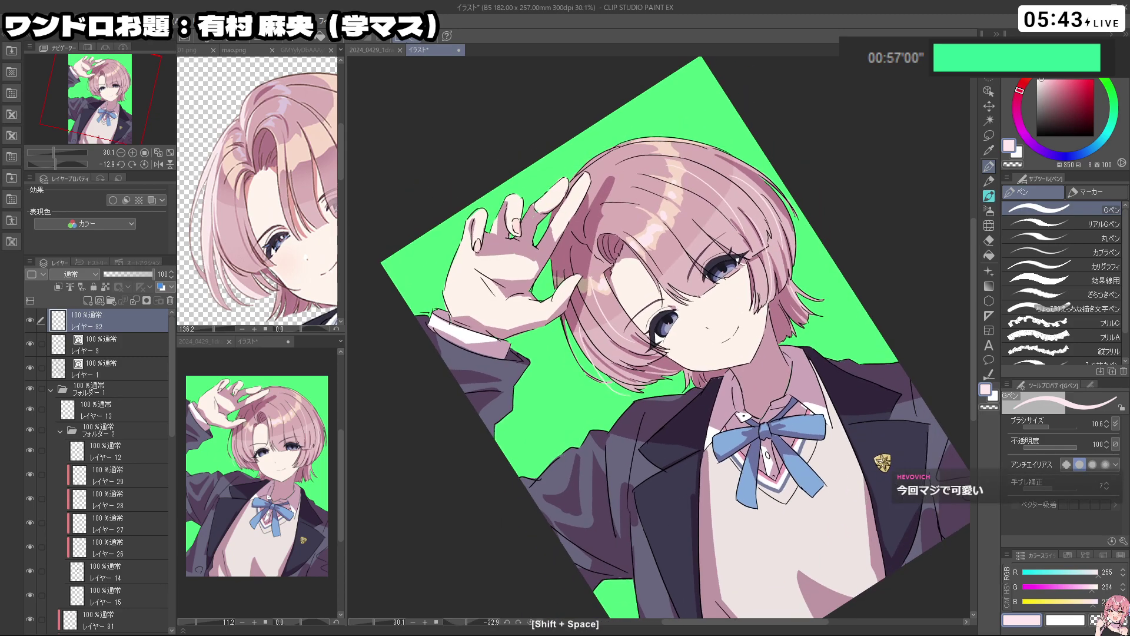
key("ctrl+z")
key("shift+space")
mouse_move(783, 294)
left_mouse_down()
mouse_move(799, 376)
mouse_move(744, 354)
left_mouse_up()
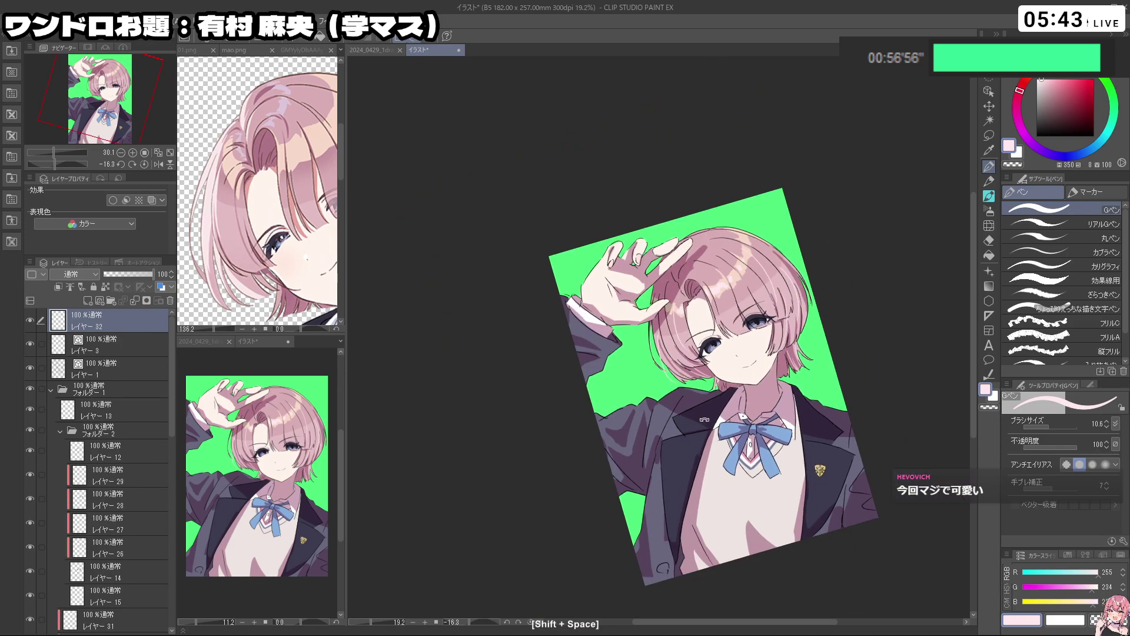
Add more fine pale pink strands over the fringe and side locks on レイヤー 32 at brush size 10.6
mouse_move(706, 267)
left_mouse_down()
mouse_move(574, 339)
mouse_move(635, 419)
mouse_move(735, 302)
mouse_move(713, 272)
left_mouse_up()
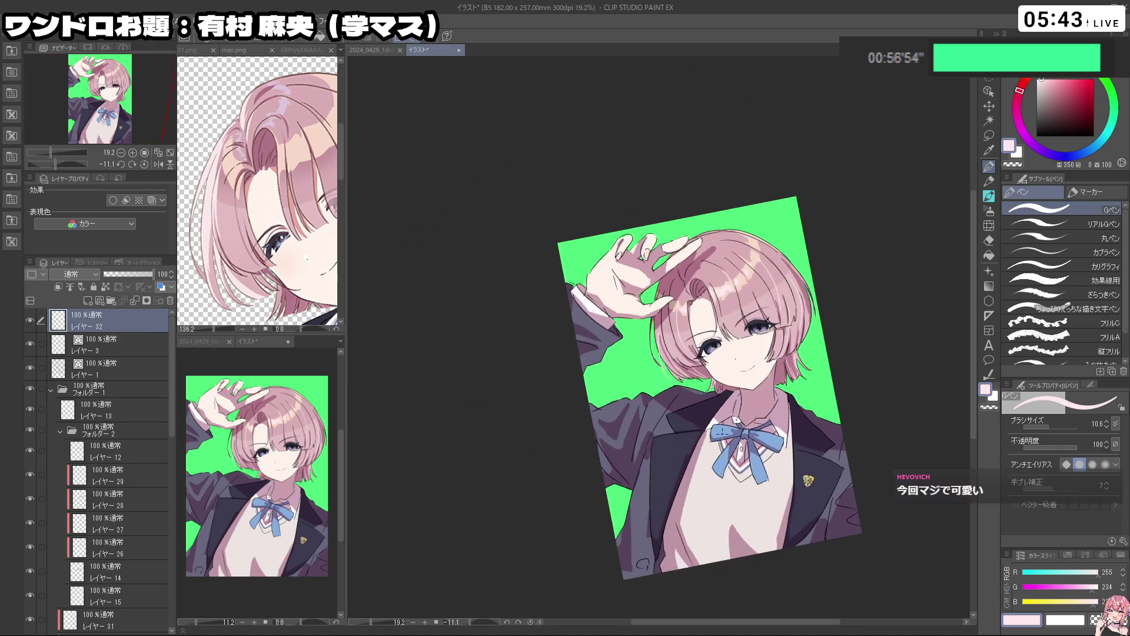
left_click_drag(804, 308, 759, 297)
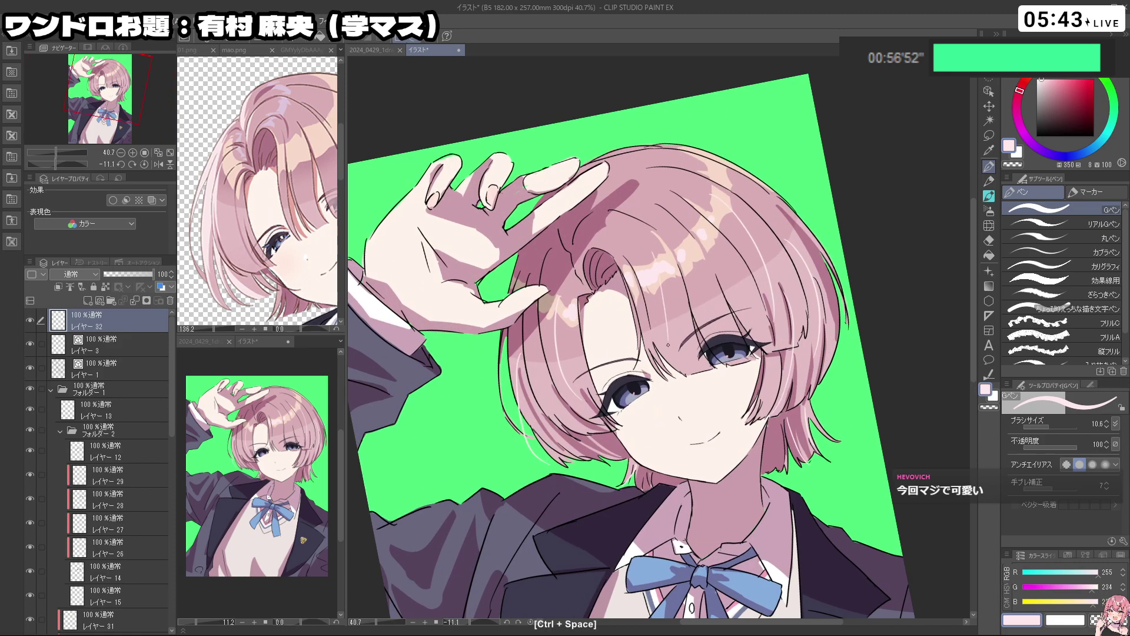
key("ctrl+z")
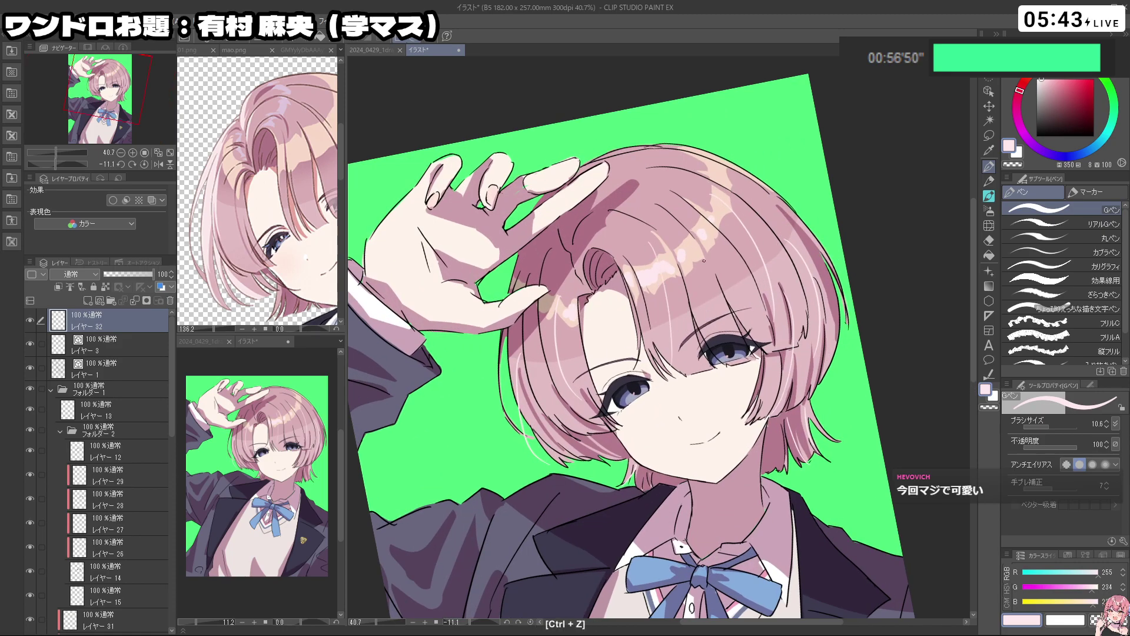
left_click_drag(741, 288, 653, 290)
left_click_drag(660, 295, 554, 310)
left_click_drag(607, 597, 580, 525)
left_click_drag(627, 286, 663, 299)
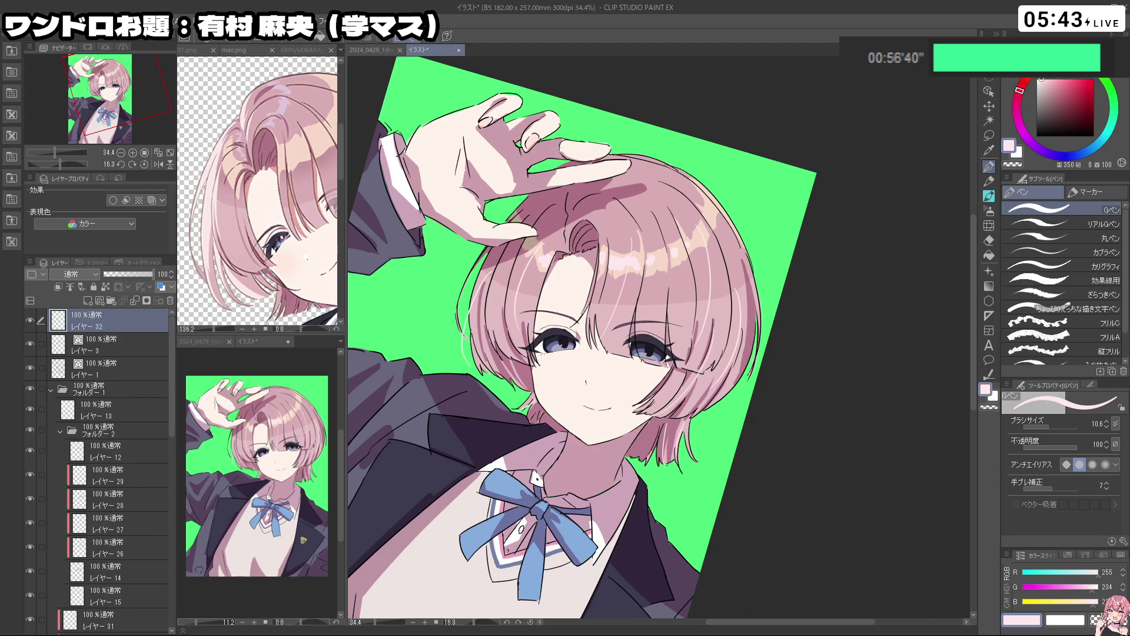
Select the hair layer レイヤー 4 and switch to the soft airbrush (柔らか)
scroll(141, 506, "down", 3)
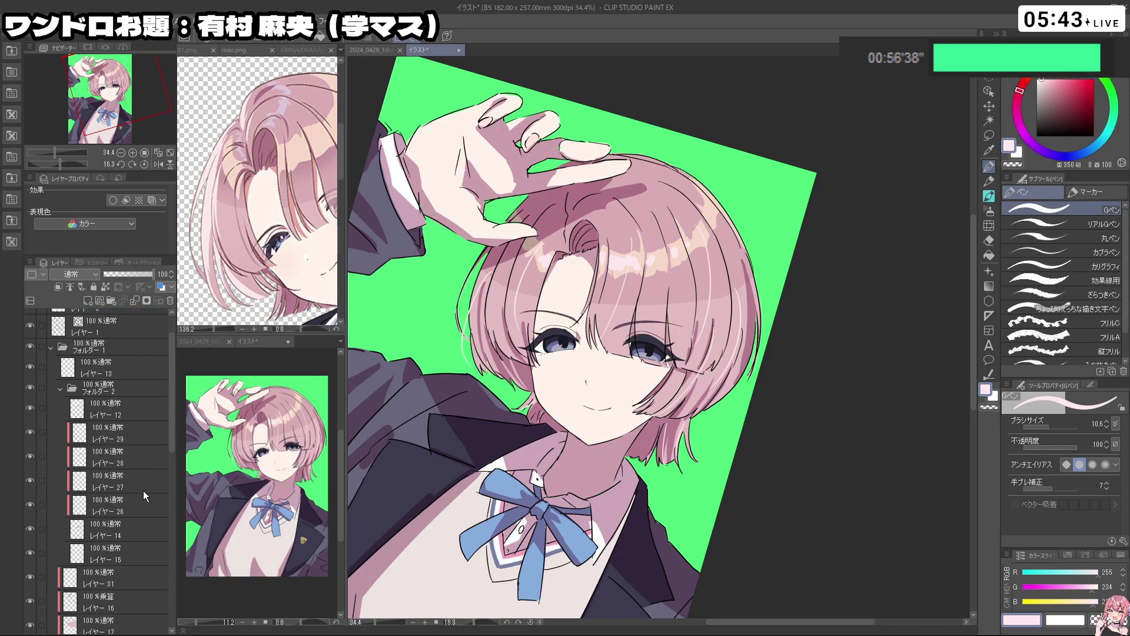
left_click(128, 533)
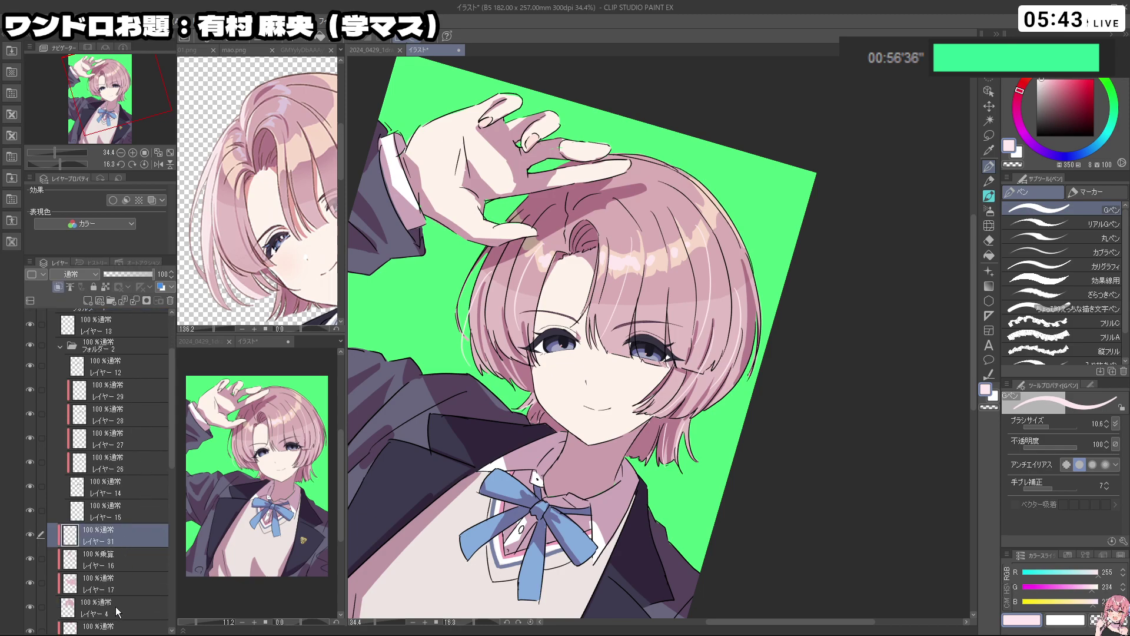
left_click(116, 611)
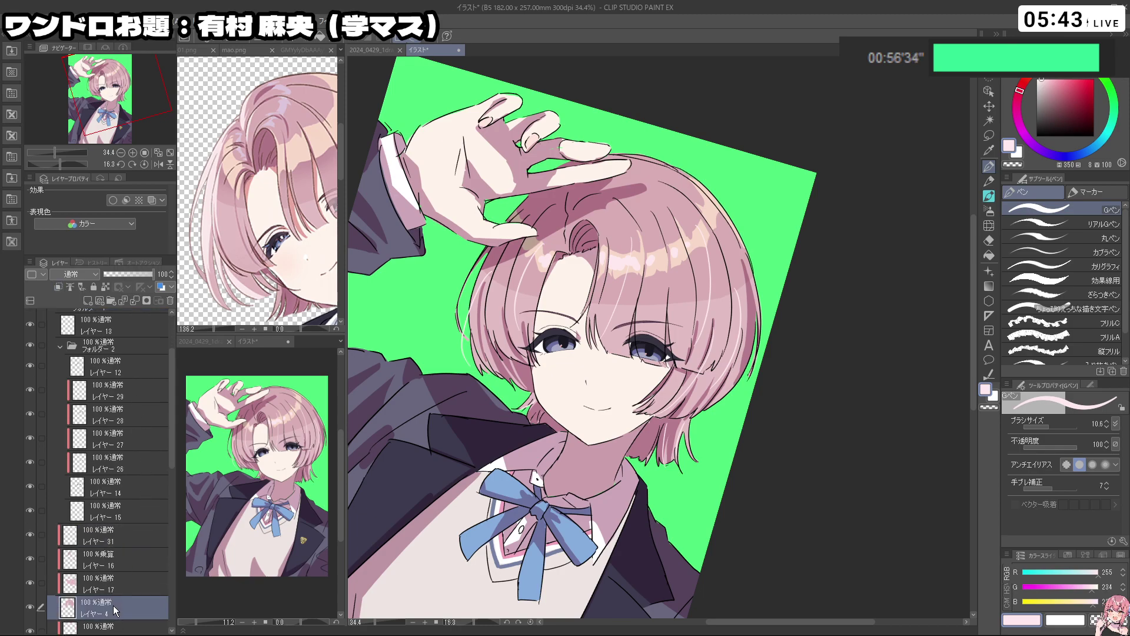
left_click_drag(639, 470, 790, 374)
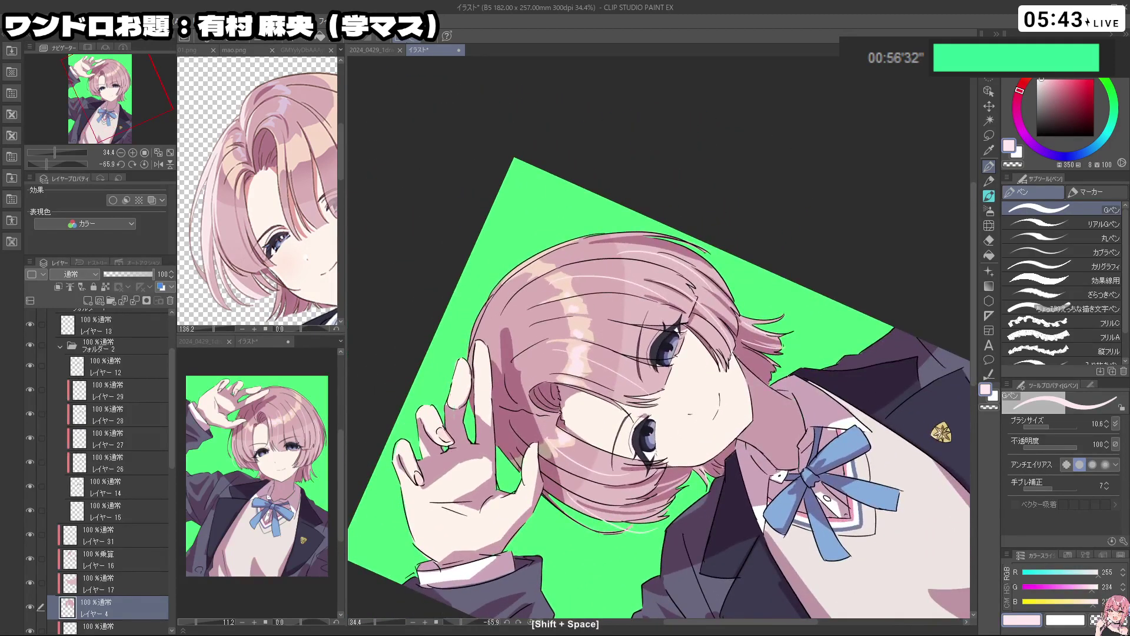
left_click(989, 210)
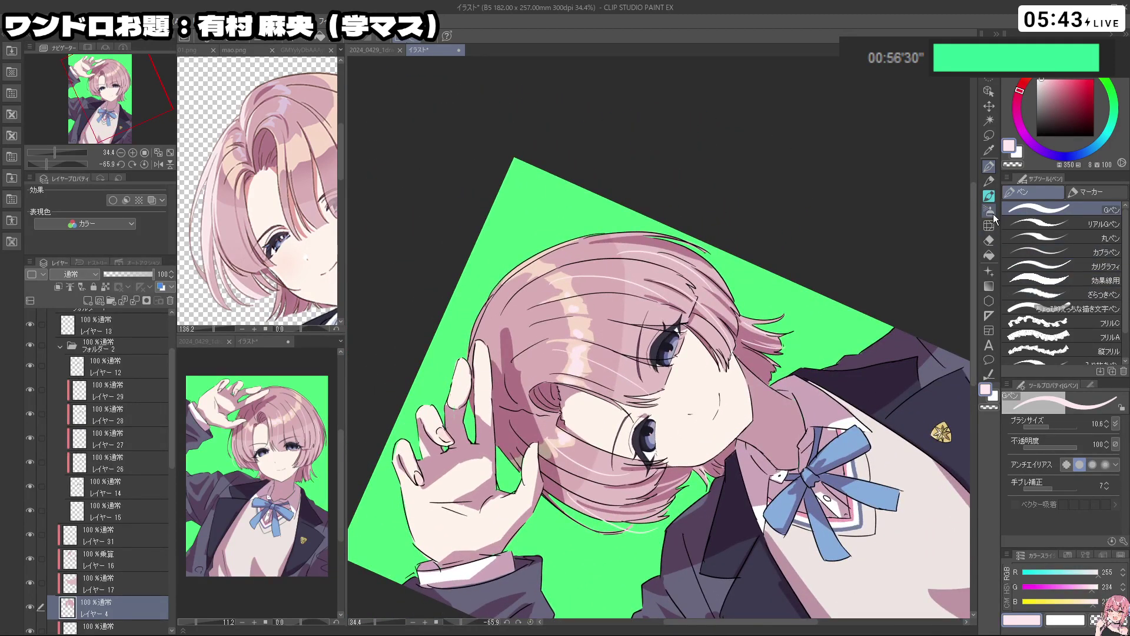
left_click(1082, 236)
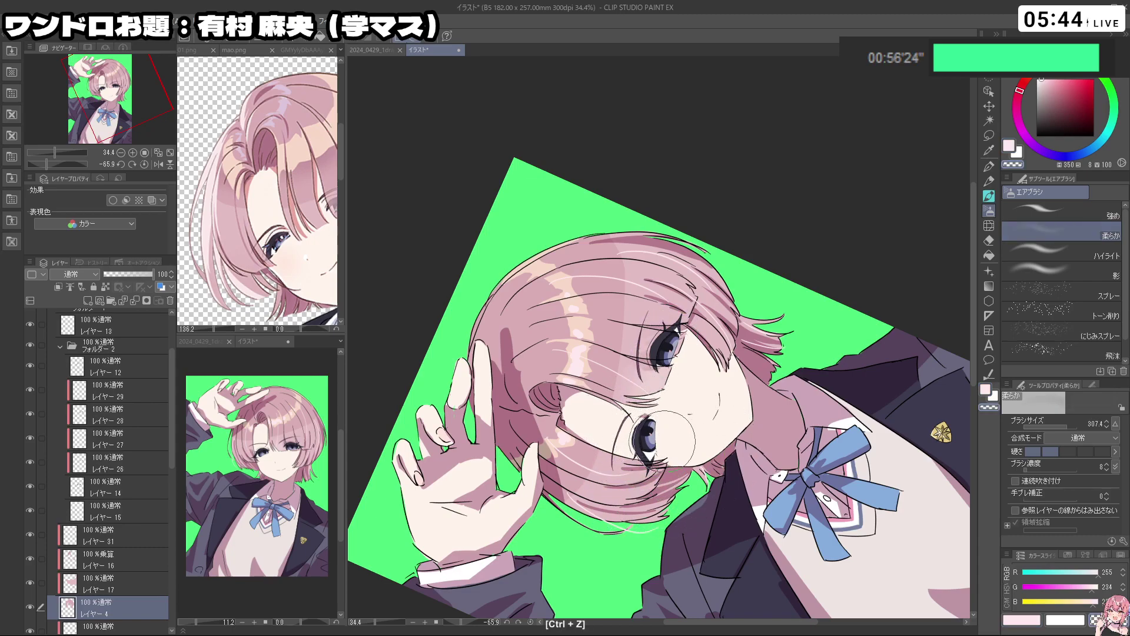
Try a soft pale pink airbrush stroke around the eyes on レイヤー 4 and undo it
mouse_move(704, 417)
left_mouse_down()
mouse_move(622, 383)
mouse_move(643, 353)
left_mouse_up()
key("ctrl+z")
key("ctrl+z")
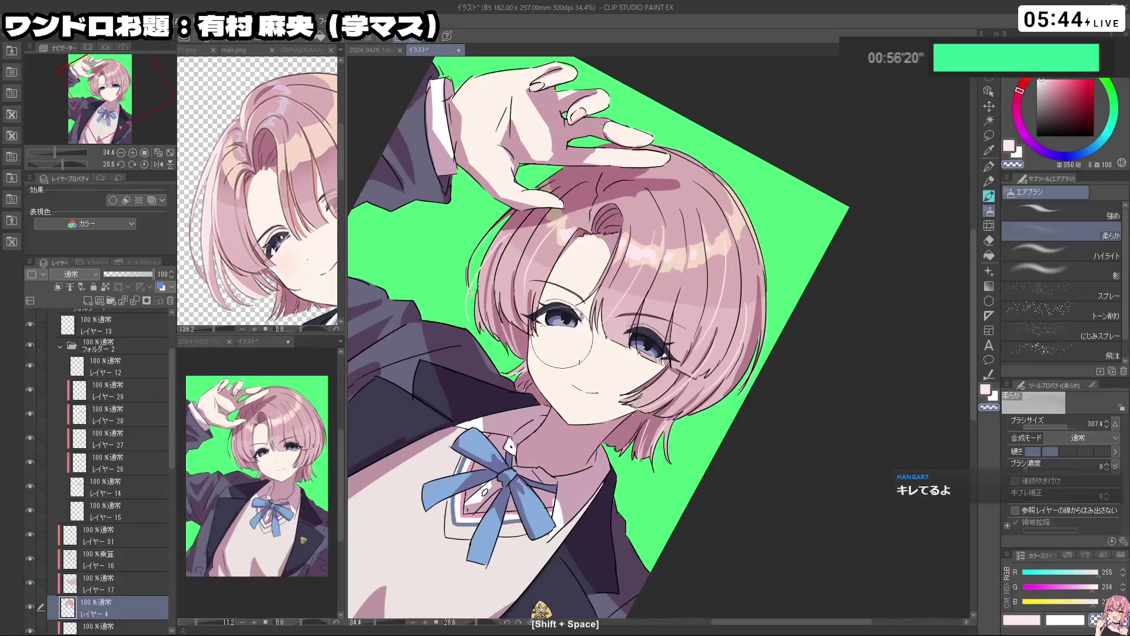
Add a new layer, place it between レイヤー 16 and レイヤー 17, and clip it to the layer below
left_click(87, 301)
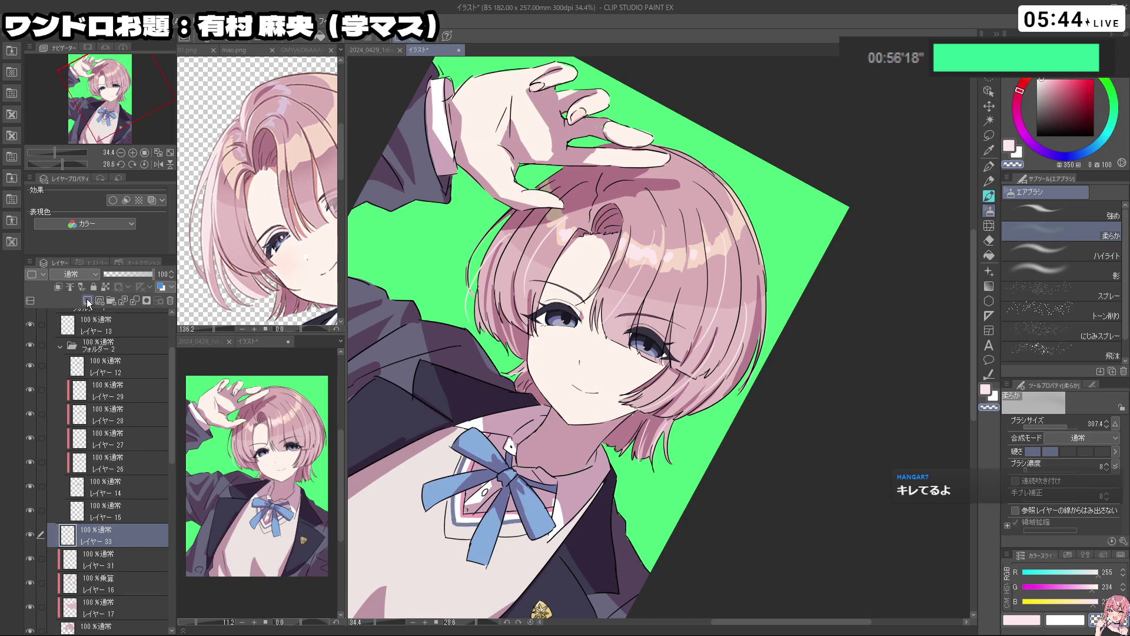
mouse_move(97, 539)
left_mouse_down()
mouse_move(112, 609)
mouse_move(118, 598)
left_mouse_up()
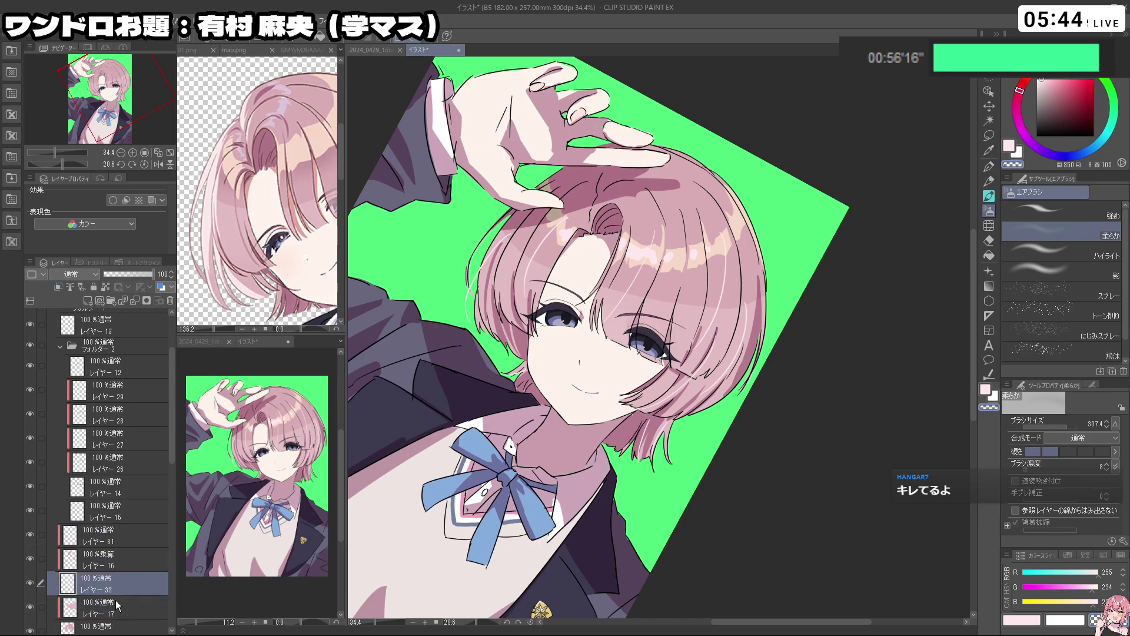
left_click(57, 286)
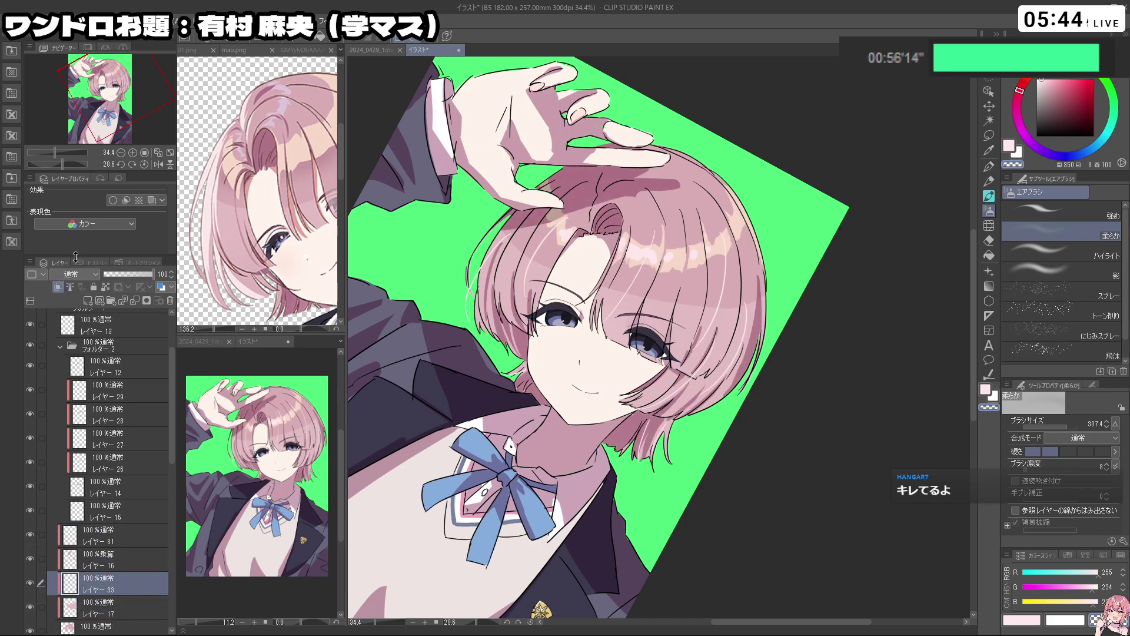
Sample the face's skin tone and softly airbrush it over the fringe around the eyes at brush size 307.4
right_click(612, 350)
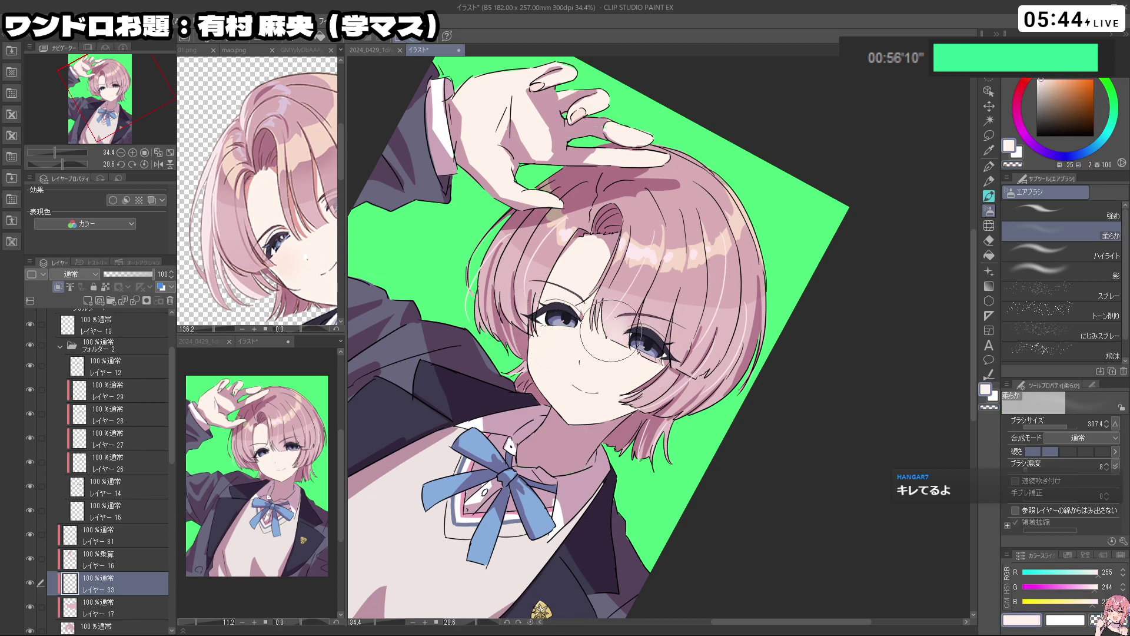
mouse_move(612, 332)
left_mouse_down()
mouse_move(784, 386)
mouse_move(692, 353)
left_mouse_up()
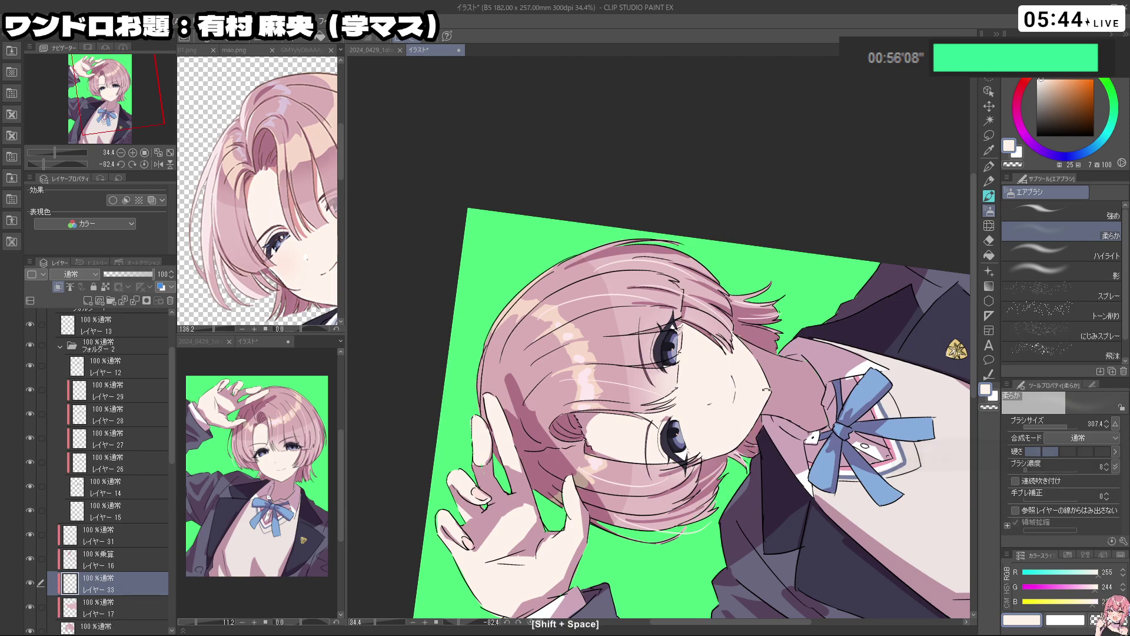
left_click_drag(706, 438, 727, 422)
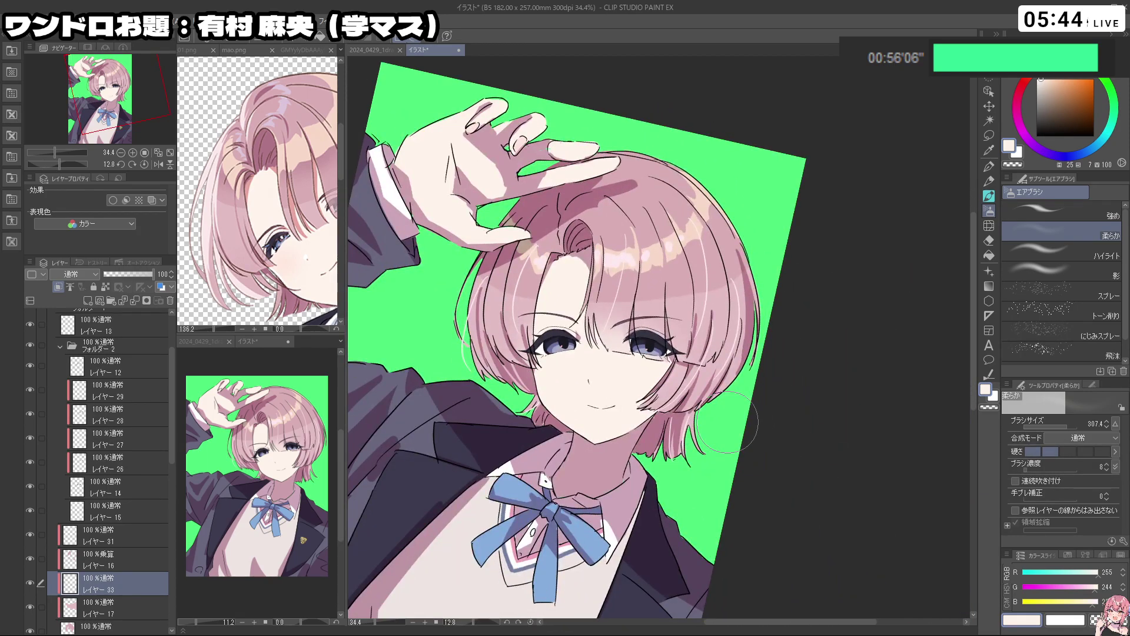
left_click_drag(780, 391, 688, 386)
left_click_drag(677, 382, 591, 376)
left_click_drag(524, 348, 854, 318)
left_click_drag(612, 456, 711, 449)
left_click_drag(506, 406, 795, 429)
left_click_drag(651, 476, 651, 537)
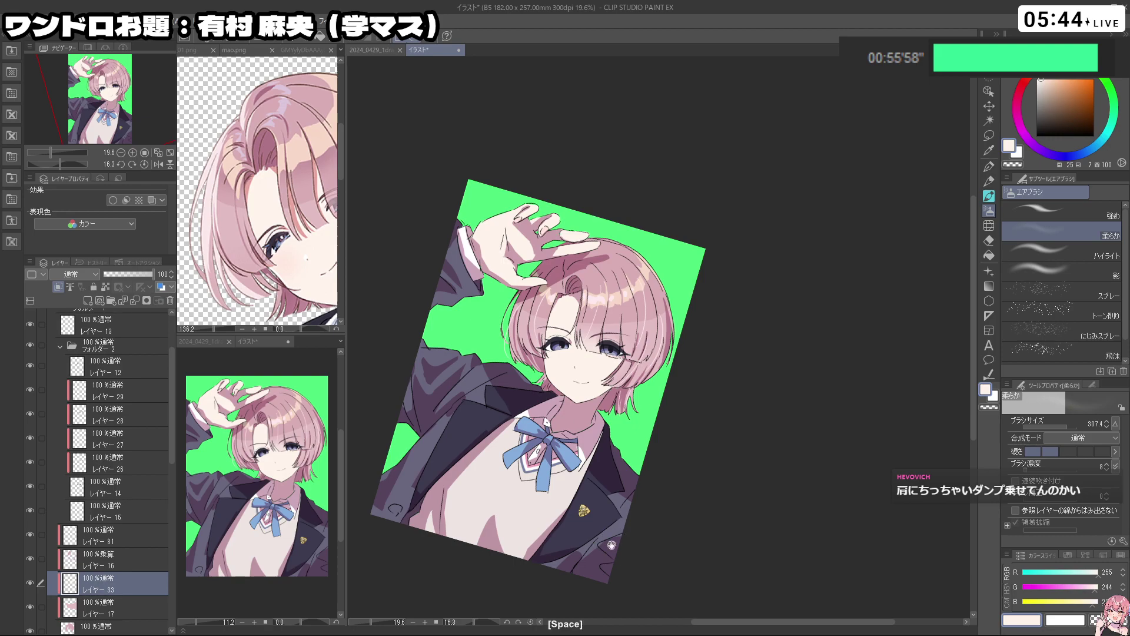
Add a new layer between レイヤー 13 and フォルダー 2 and clip it to the folder below
mouse_move(547, 345)
left_mouse_down()
mouse_move(736, 348)
mouse_move(725, 348)
left_mouse_up()
mouse_move(535, 364)
left_mouse_down()
mouse_move(570, 353)
mouse_move(538, 366)
left_mouse_up()
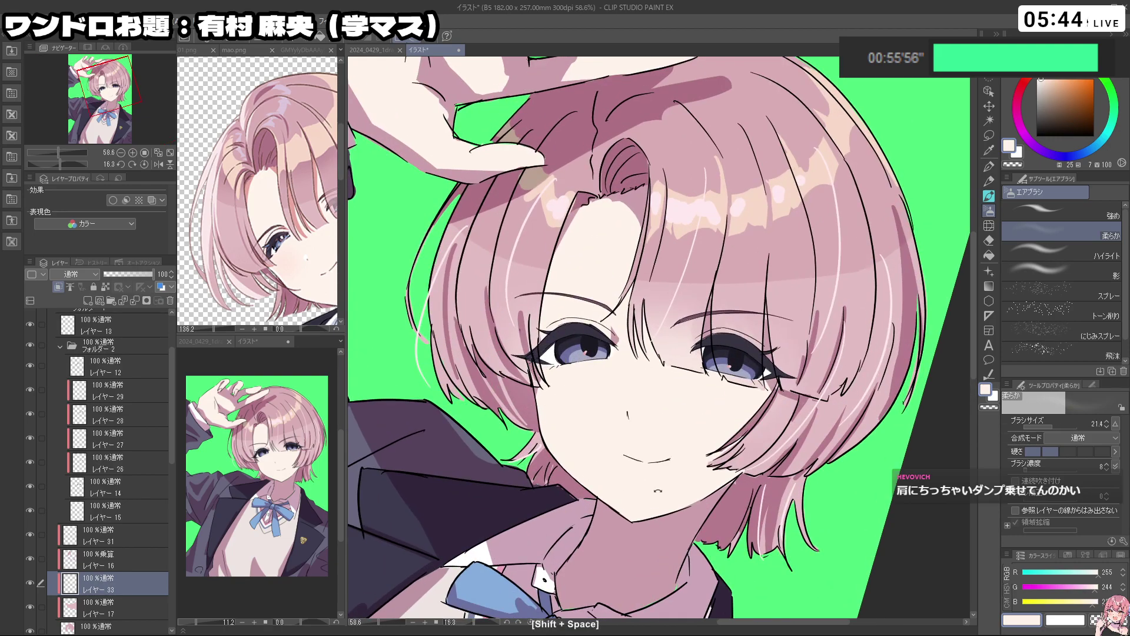
left_click_drag(671, 194, 408, 458)
left_click(98, 344)
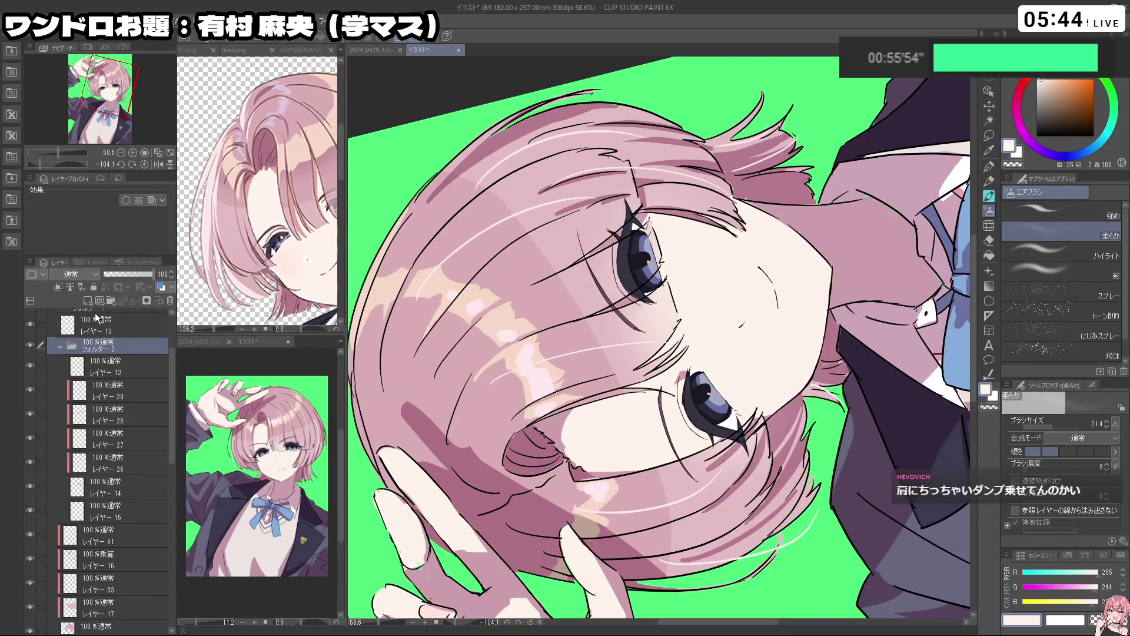
left_click(88, 325)
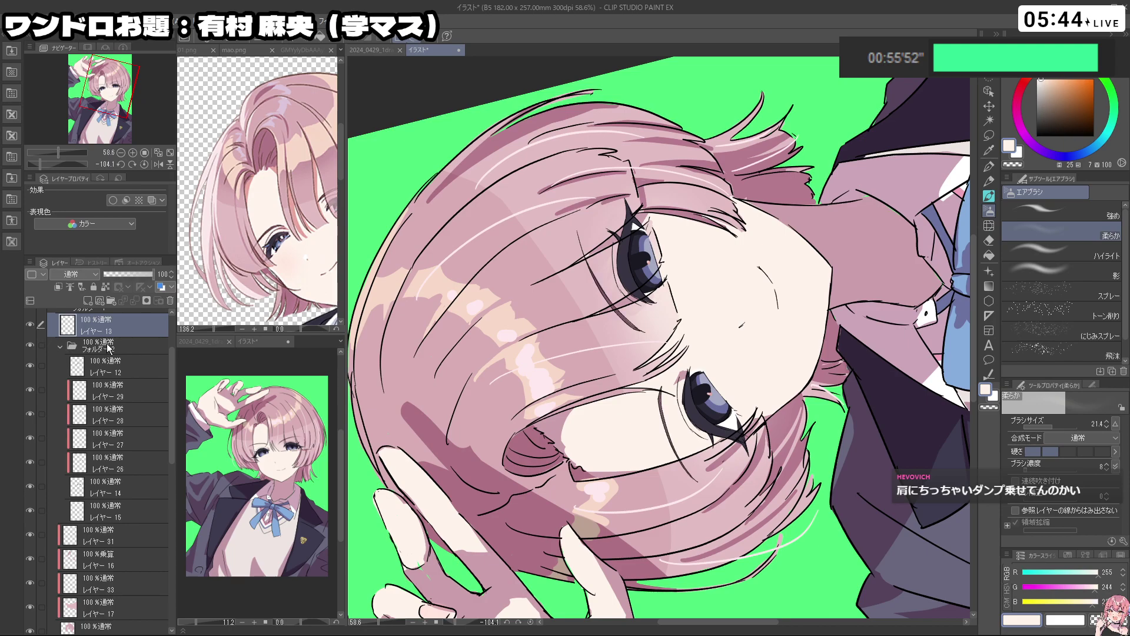
left_click(109, 347)
left_click(88, 300)
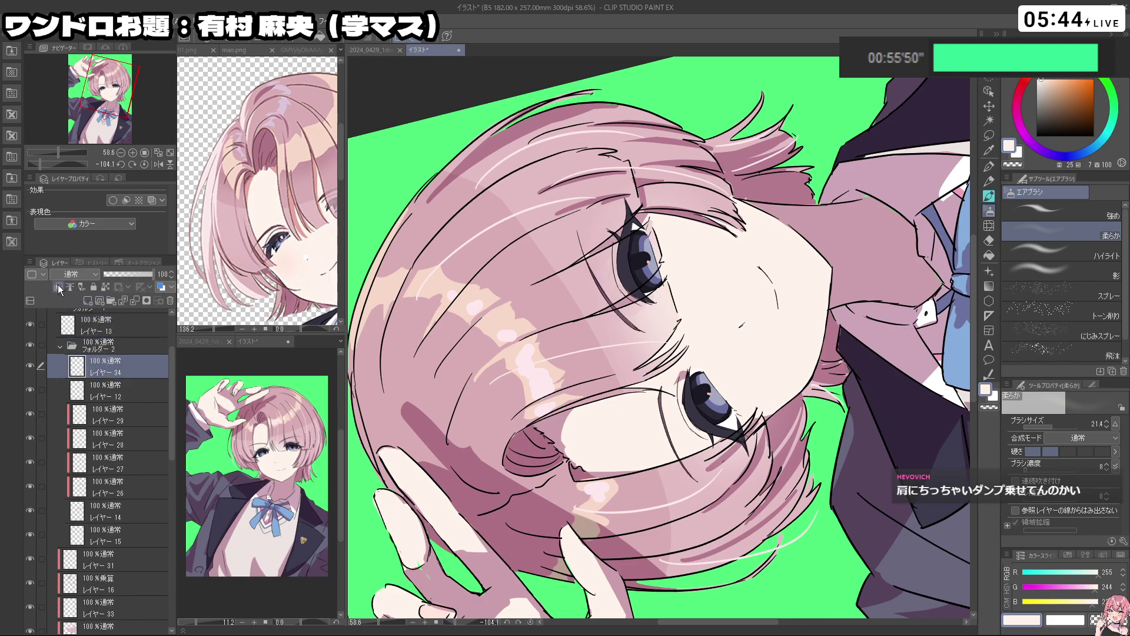
left_click_drag(97, 370, 120, 325)
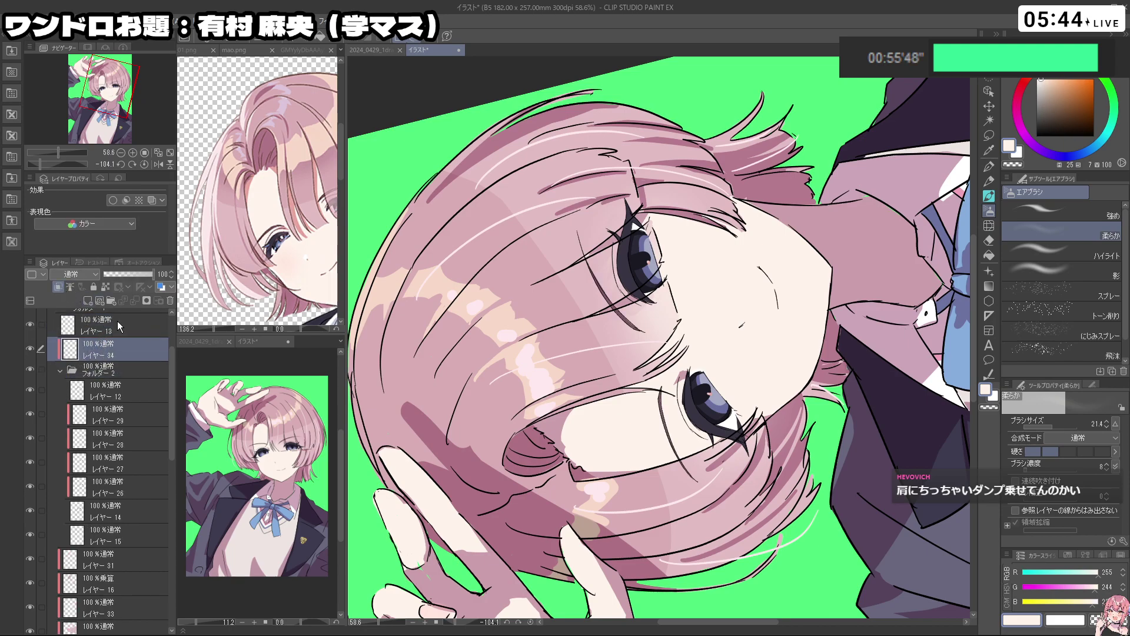
Paint a sampled mauve-pink shadow over the upper part of both eyes with the G pen at brush size 44.2, undoing unsatisfactory strokes
left_click_drag(890, 342, 871, 327)
right_click(890, 324)
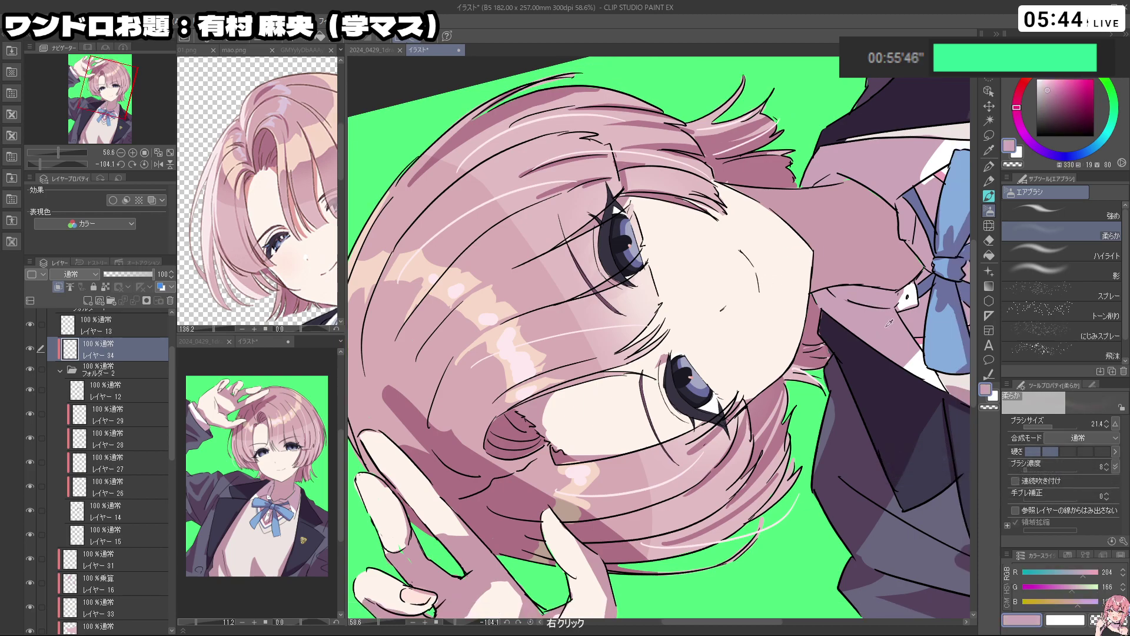
left_click_drag(668, 382, 715, 416)
key("ctrl+z")
key("p")
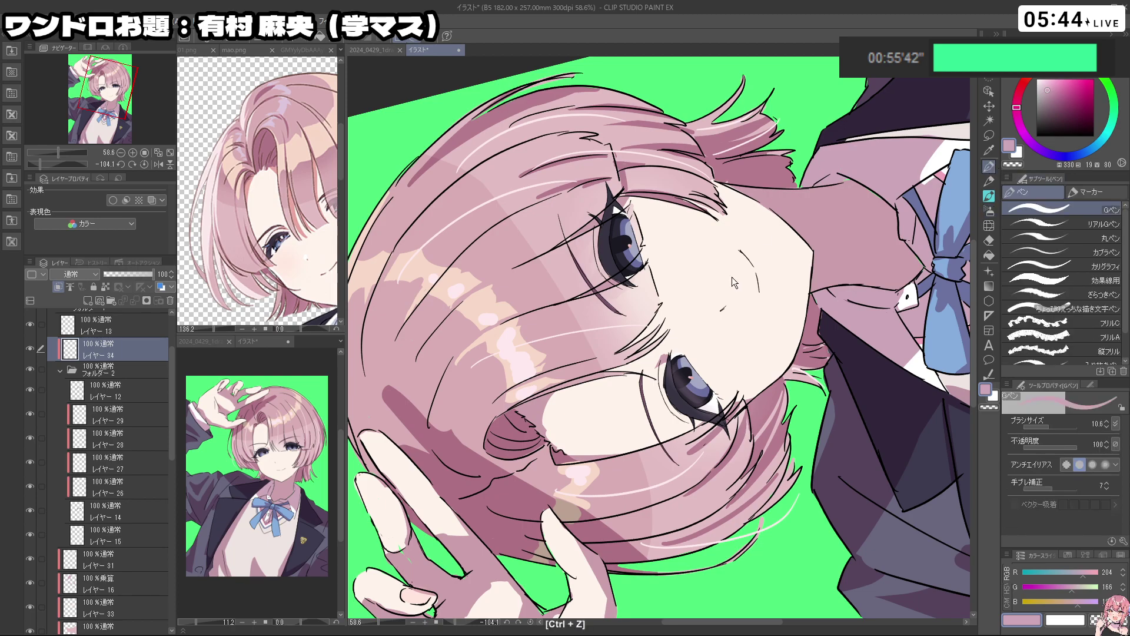
mouse_move(677, 372)
left_mouse_down()
mouse_move(709, 417)
mouse_move(692, 419)
left_mouse_up()
key("ctrl+z")
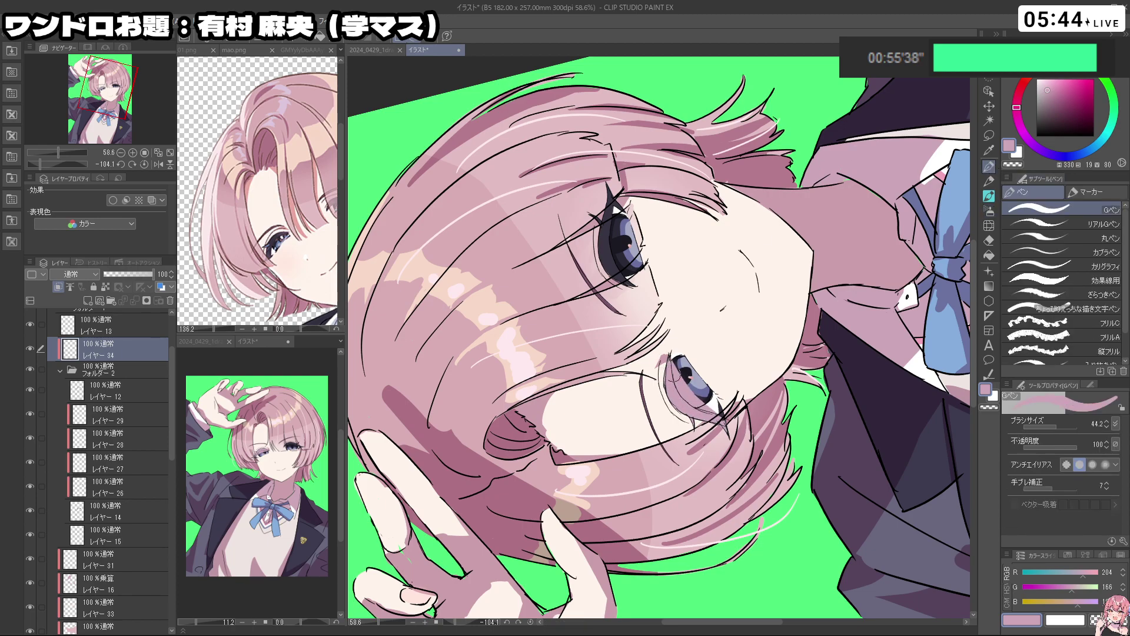
key("ctrl+z")
left_click_drag(598, 206, 614, 273)
left_click_drag(611, 208, 624, 271)
Set the blending mode of the eye shadow layer, レイヤー 34, to 乗算 (Multiply)
left_click_drag(634, 365, 727, 281)
left_click(74, 274)
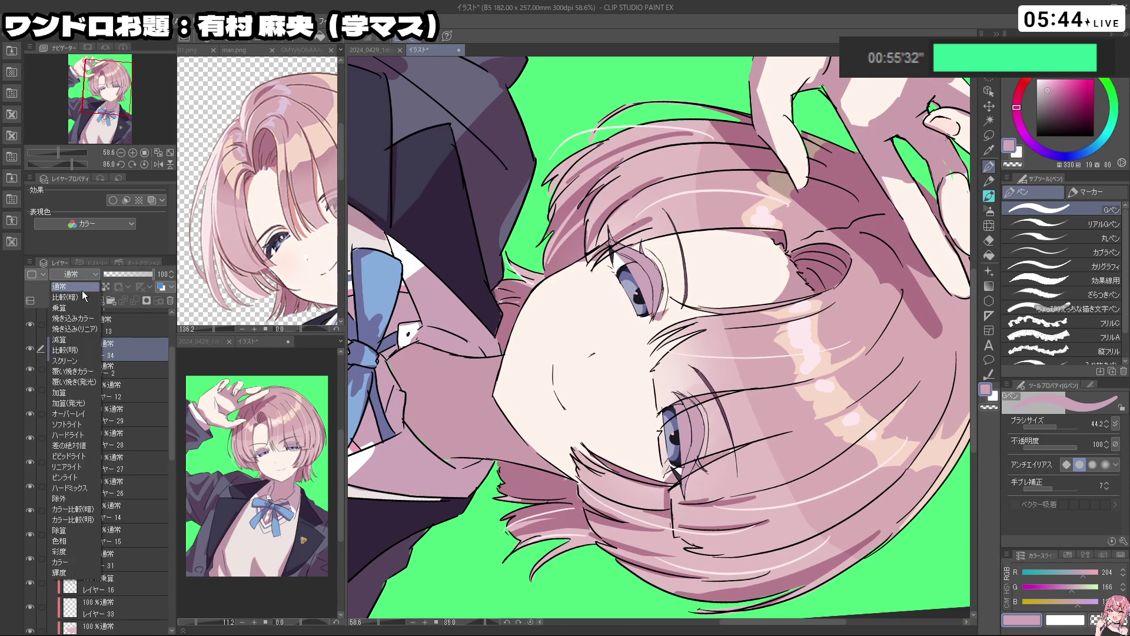
left_click(73, 306)
left_click_drag(744, 431, 677, 438)
left_click_drag(678, 440, 721, 432)
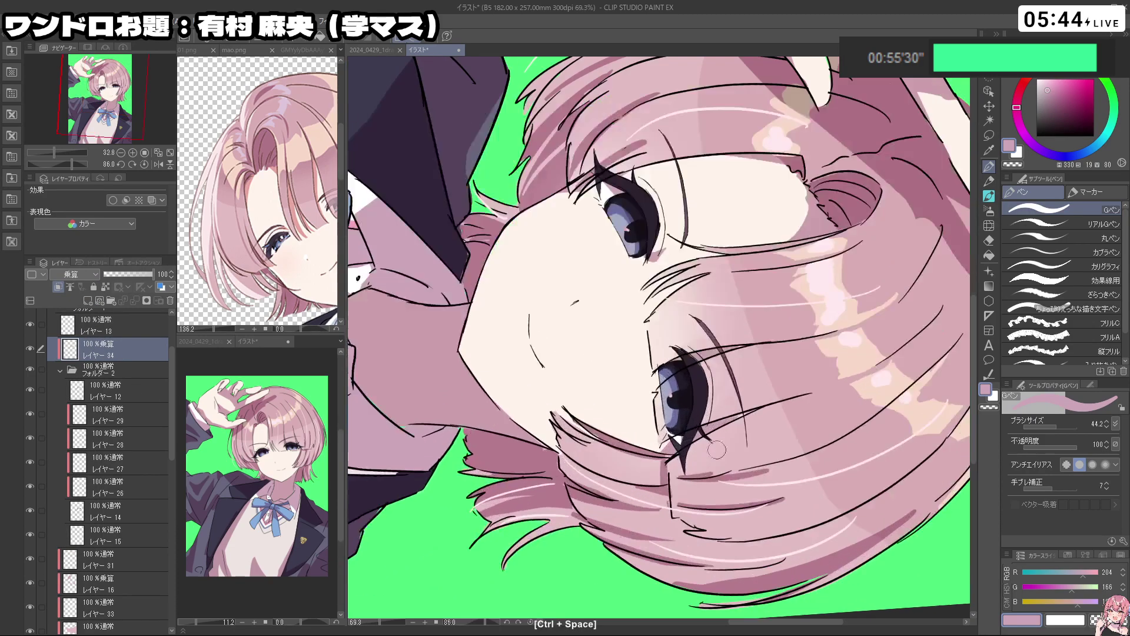
left_click_drag(556, 360, 711, 433)
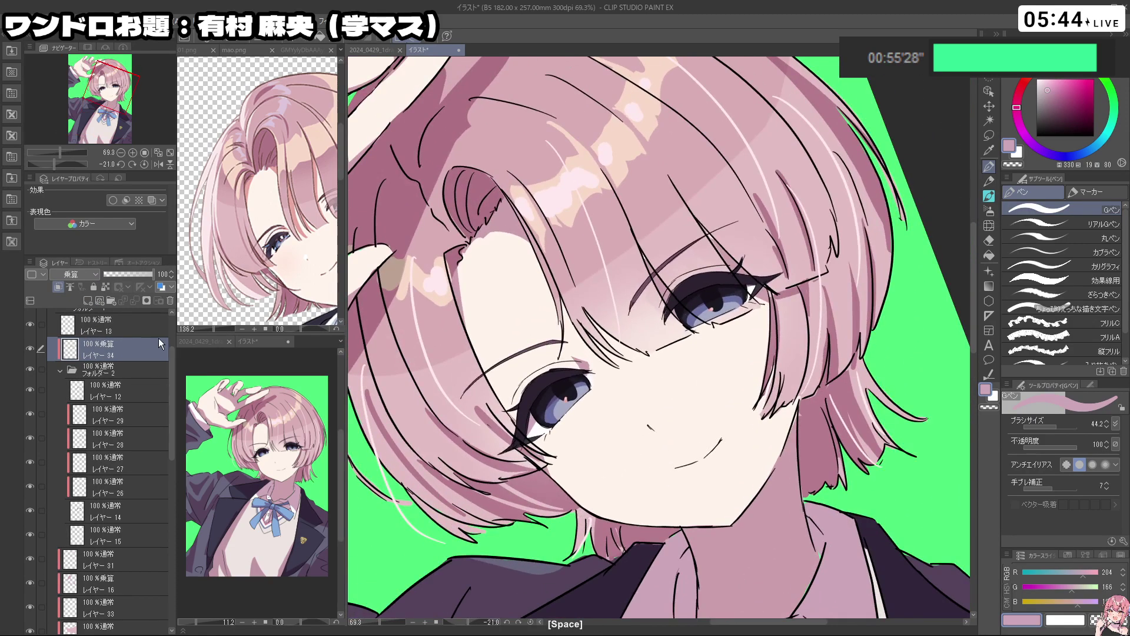
Hatch black lines along the upper lashes of the fringe-covered eye on レイヤー 3 with the G pen at brush size 5.0
left_click_drag(172, 371, 173, 345)
left_click_drag(786, 391, 669, 391)
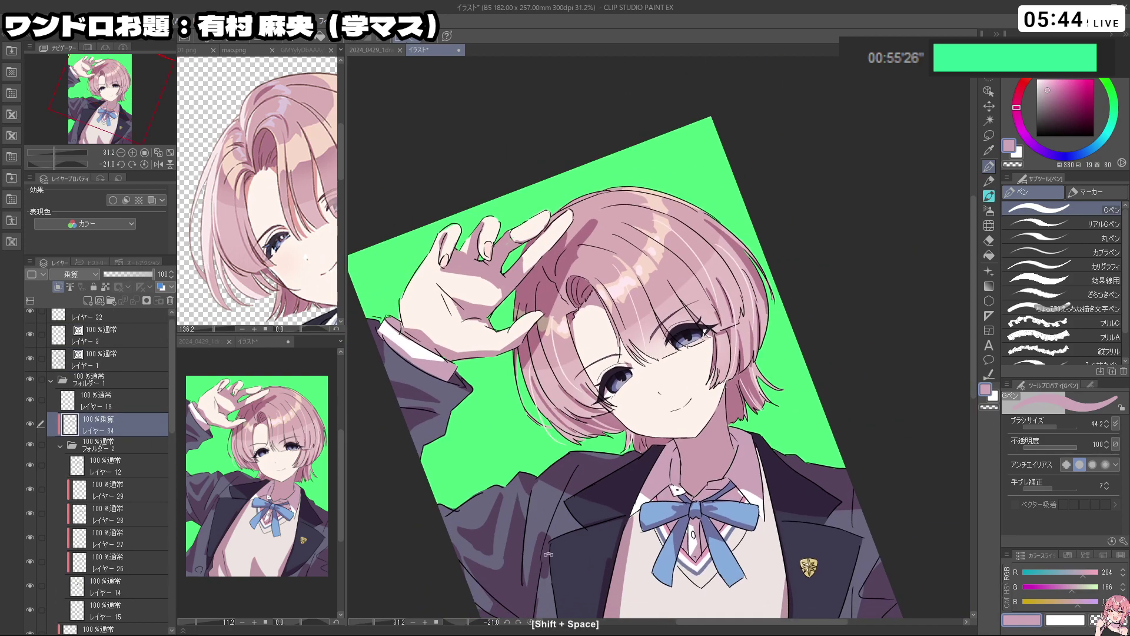
left_click_drag(548, 554, 704, 381)
left_click(101, 337)
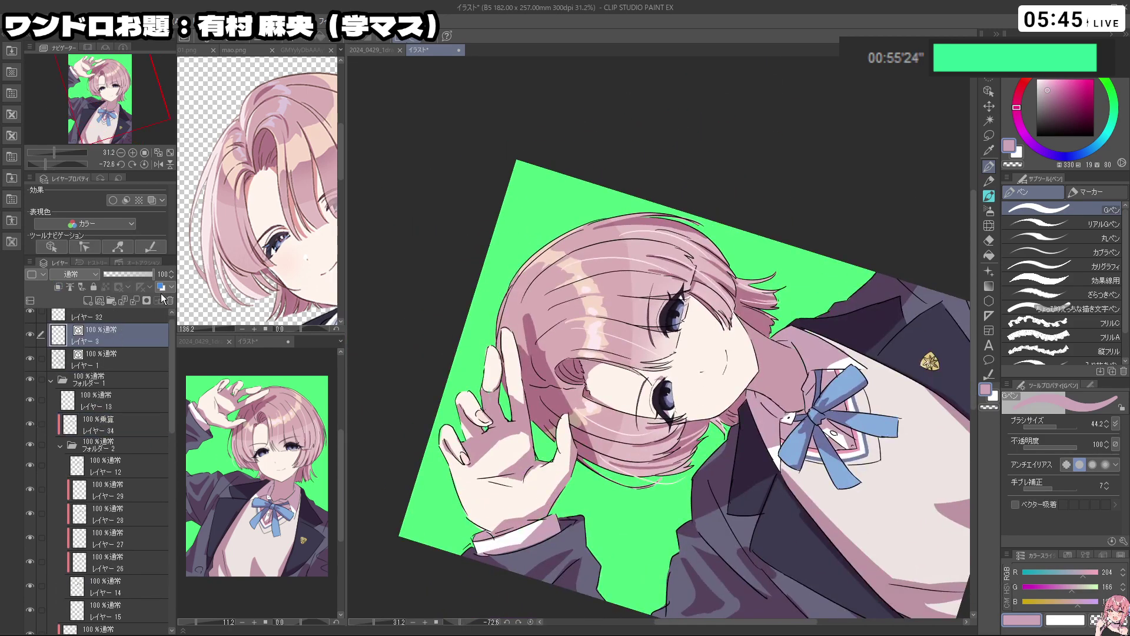
left_click_drag(1082, 106, 1036, 136)
left_click_drag(724, 462, 786, 397)
left_click_drag(644, 299, 714, 300)
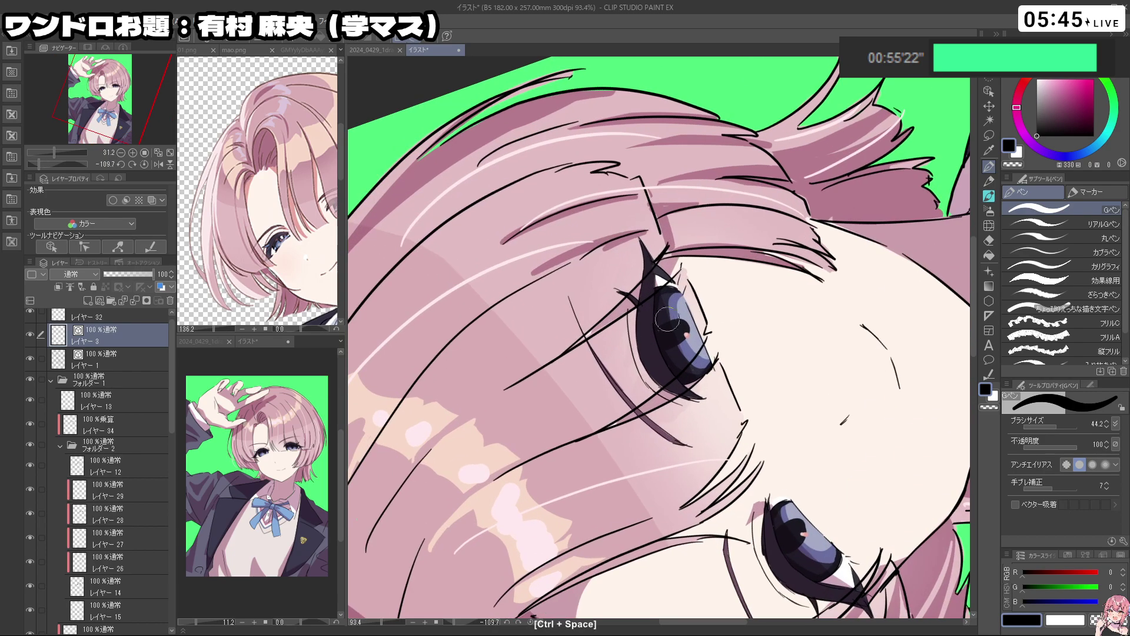
left_click_drag(642, 319, 627, 319)
key("ctrl+z")
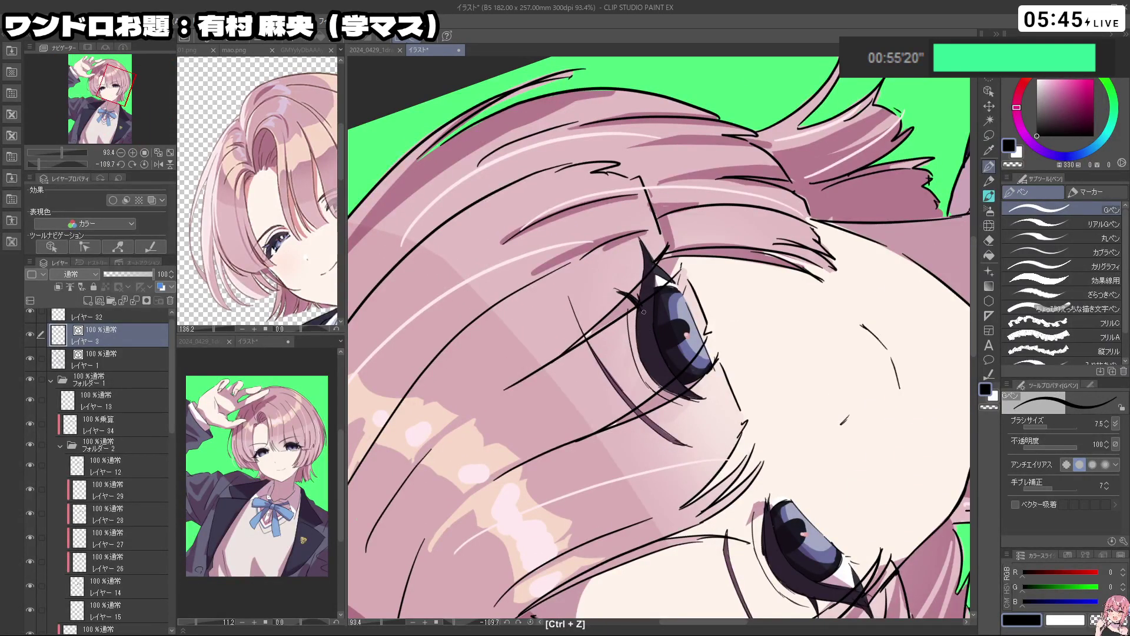
left_click_drag(645, 267, 648, 334)
key("ctrl+z")
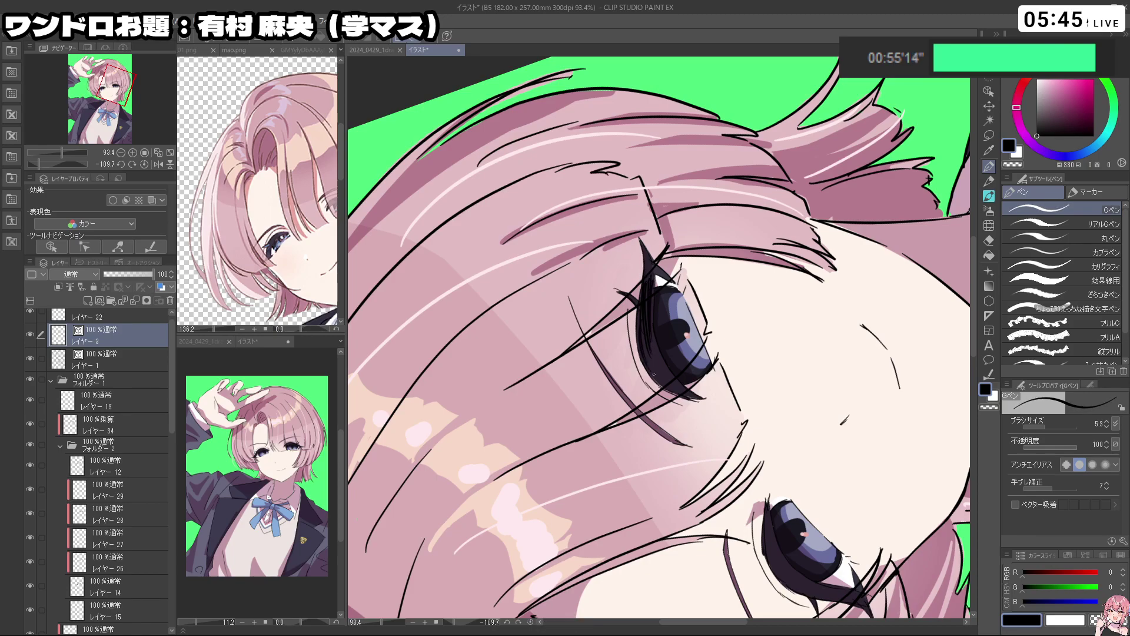
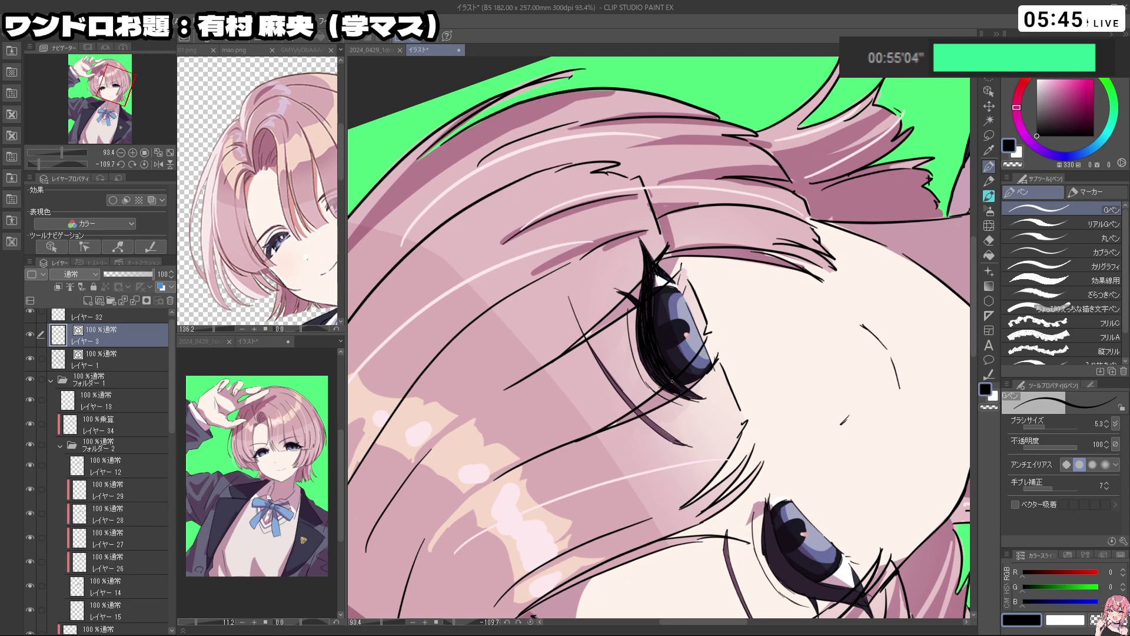
Hatch and darken the upper lash line and outer corner of the eye nearer the raised hand in black at brush size 5.0
left_click_drag(701, 397, 586, 339)
left_click_drag(715, 226, 612, 380)
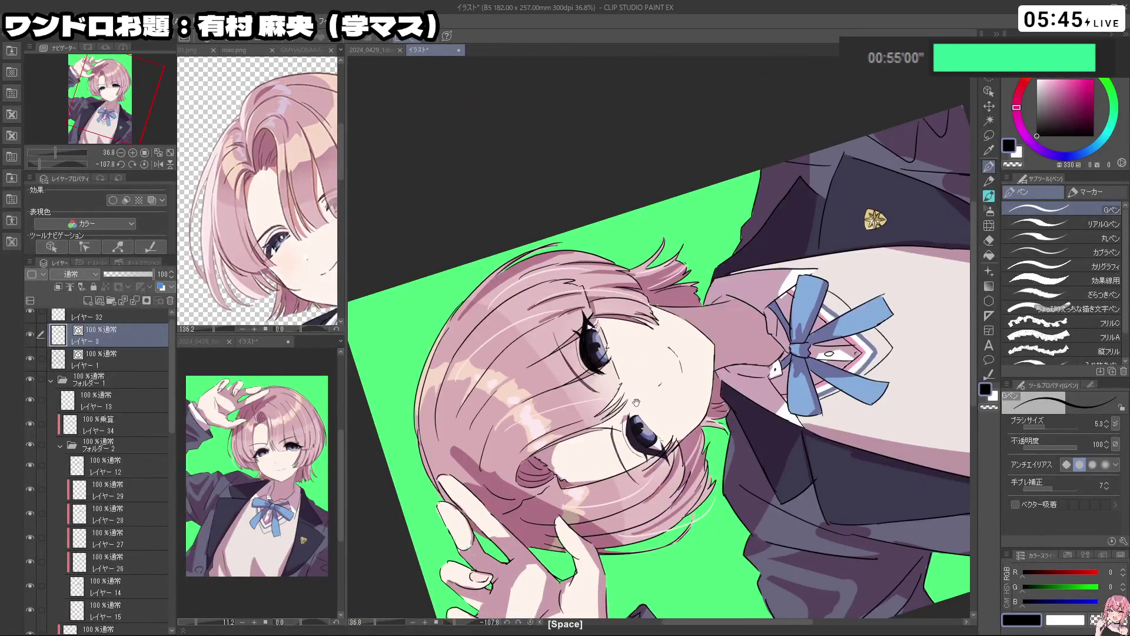
left_click_drag(642, 421, 691, 393)
mouse_move(595, 415)
left_mouse_down()
mouse_move(637, 411)
mouse_move(585, 474)
left_mouse_up()
left_click_drag(594, 389, 593, 462)
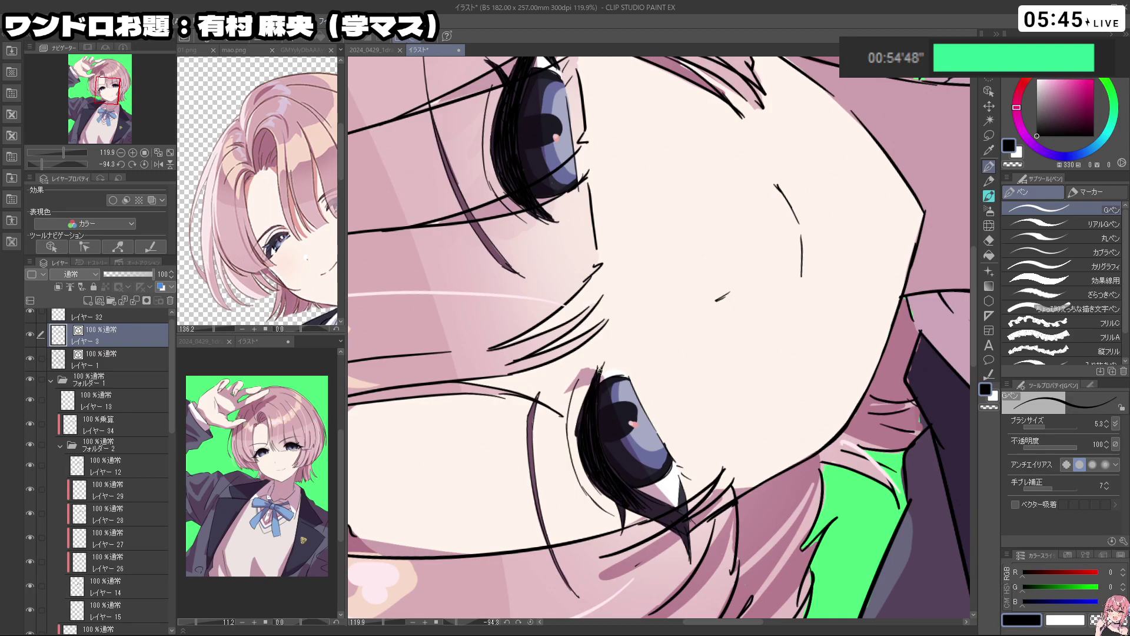
left_click_drag(598, 369, 578, 412)
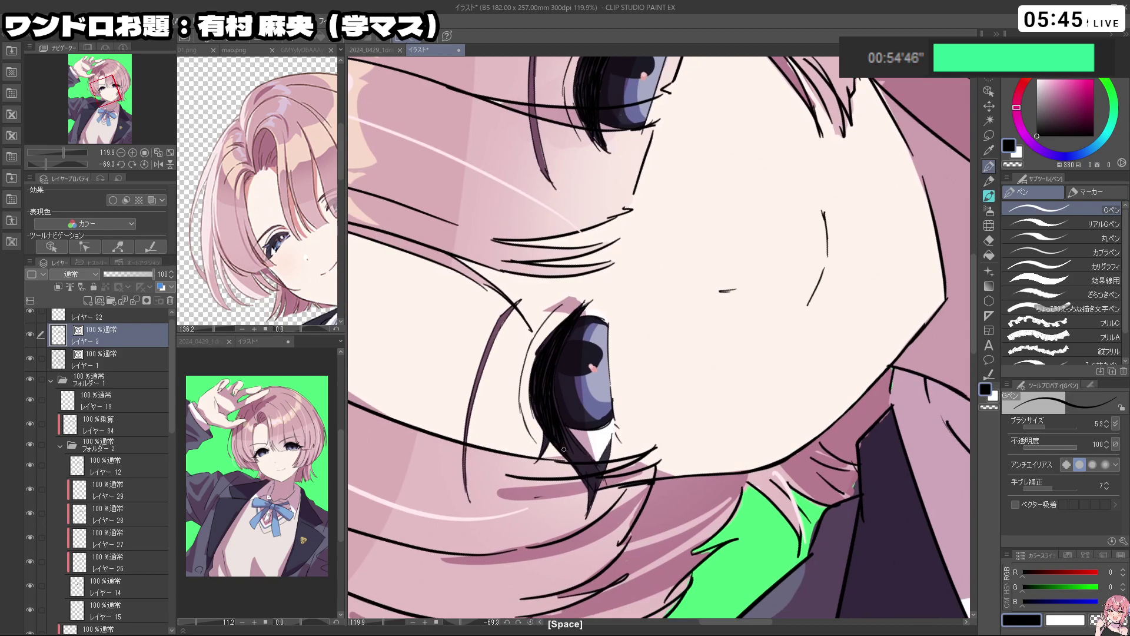
left_click_drag(564, 449, 574, 431)
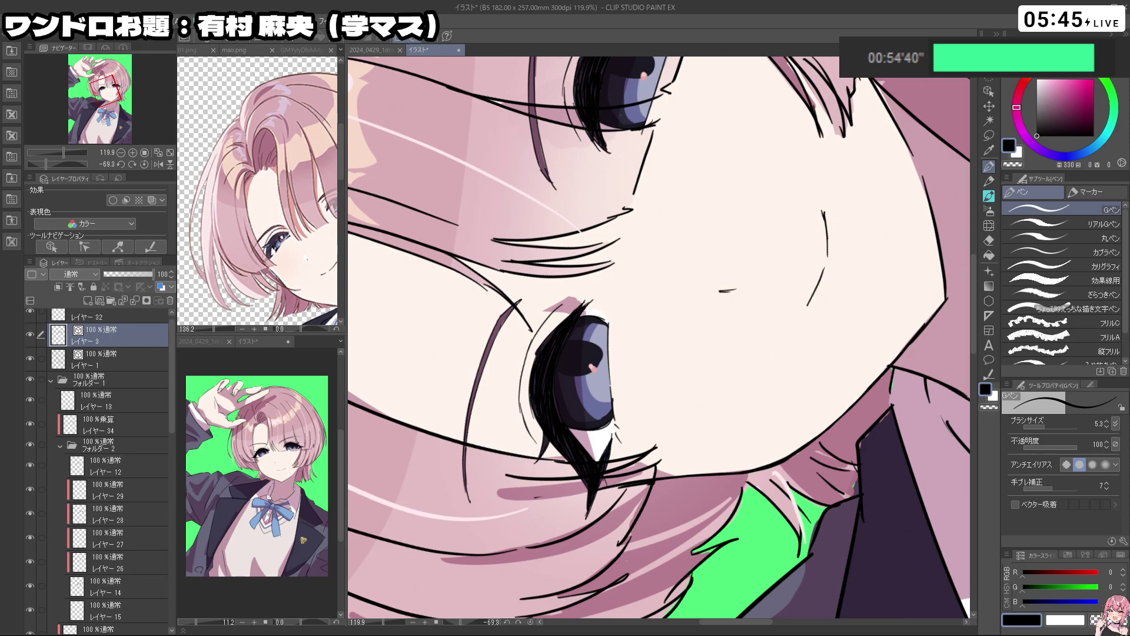
Examine the darkened lashes on both eyes at several rotations and zoom levels, up close and against the whole illustration
left_click_drag(630, 426, 565, 421)
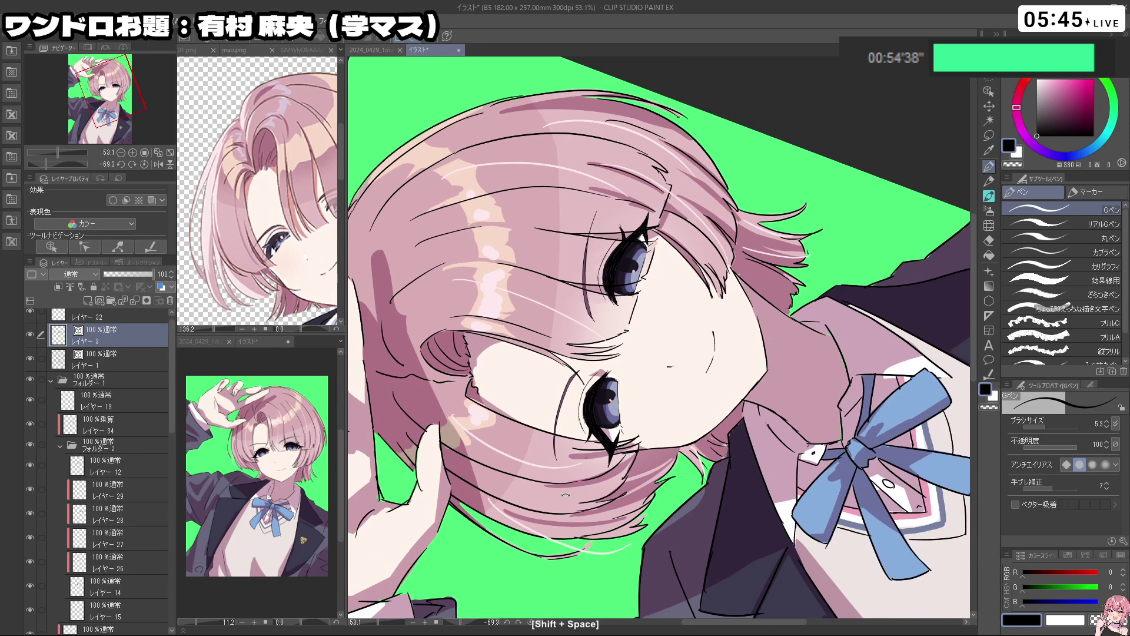
left_click_drag(562, 252, 792, 341)
left_click_drag(693, 426, 640, 421)
left_click_drag(624, 371, 573, 355)
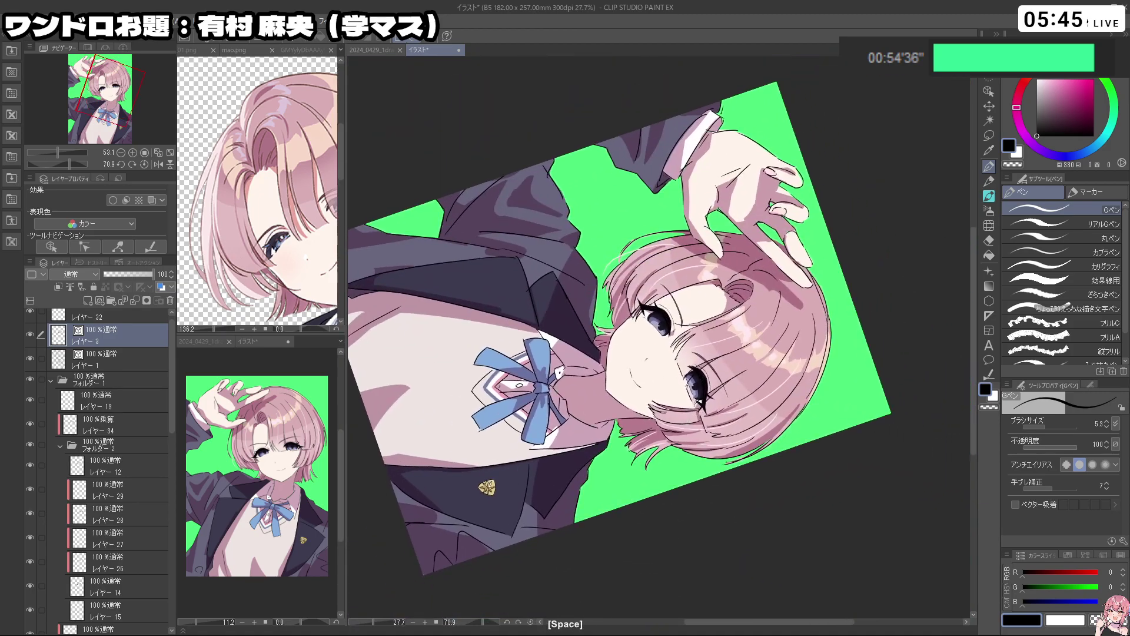
mouse_move(555, 271)
left_mouse_down()
mouse_move(557, 384)
mouse_move(710, 423)
mouse_move(755, 366)
left_mouse_up()
left_click_drag(691, 342, 815, 342)
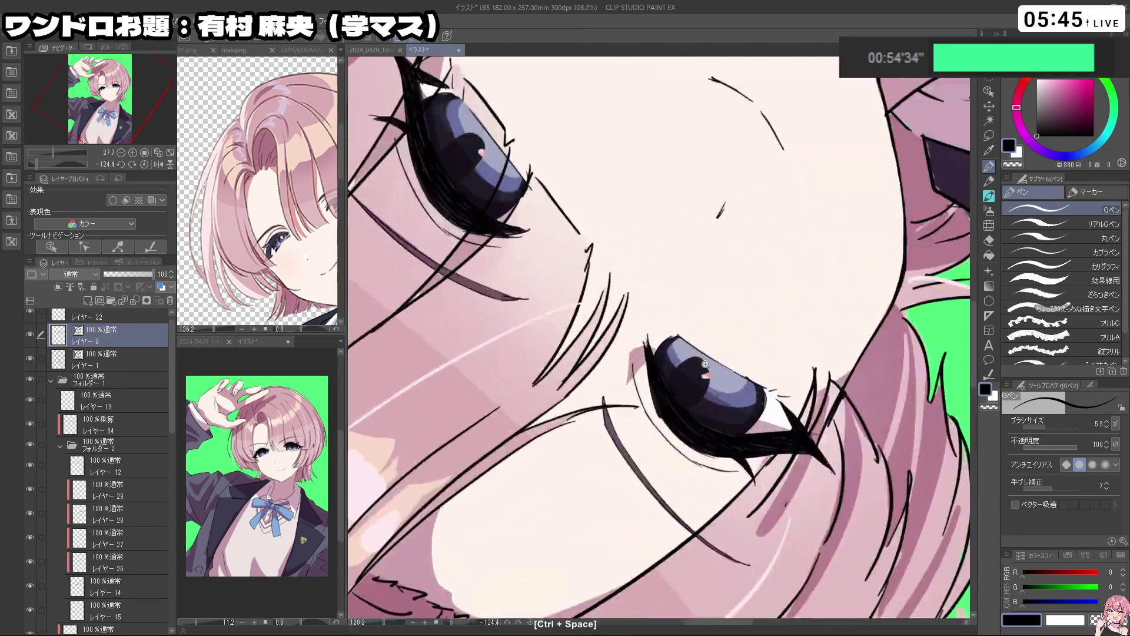
key("c")
key("ctrl+z")
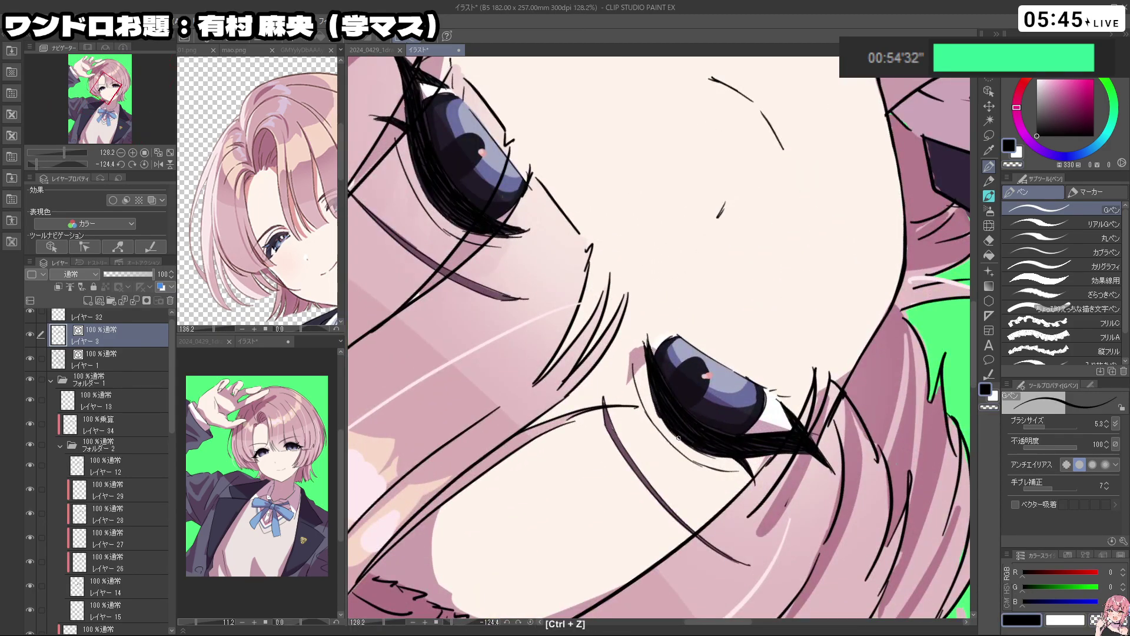
mouse_move(667, 422)
left_mouse_down()
mouse_move(687, 445)
mouse_move(615, 363)
left_mouse_up()
mouse_move(611, 359)
left_mouse_down()
mouse_move(634, 389)
mouse_move(706, 365)
mouse_move(606, 365)
left_mouse_up()
left_click_drag(555, 504, 648, 345)
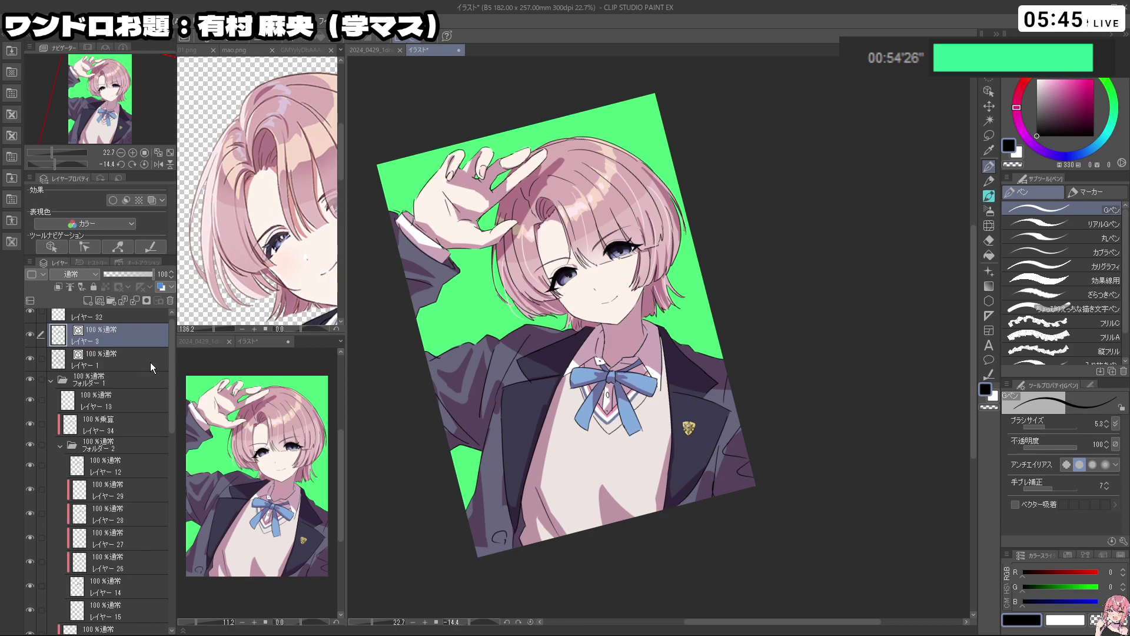
Dab white highlight dots into both irises on レイヤー 32 with the G pen at brush size 7.2, undoing unsatisfactory marks
scroll(171, 347, "up", 1)
left_click(106, 321)
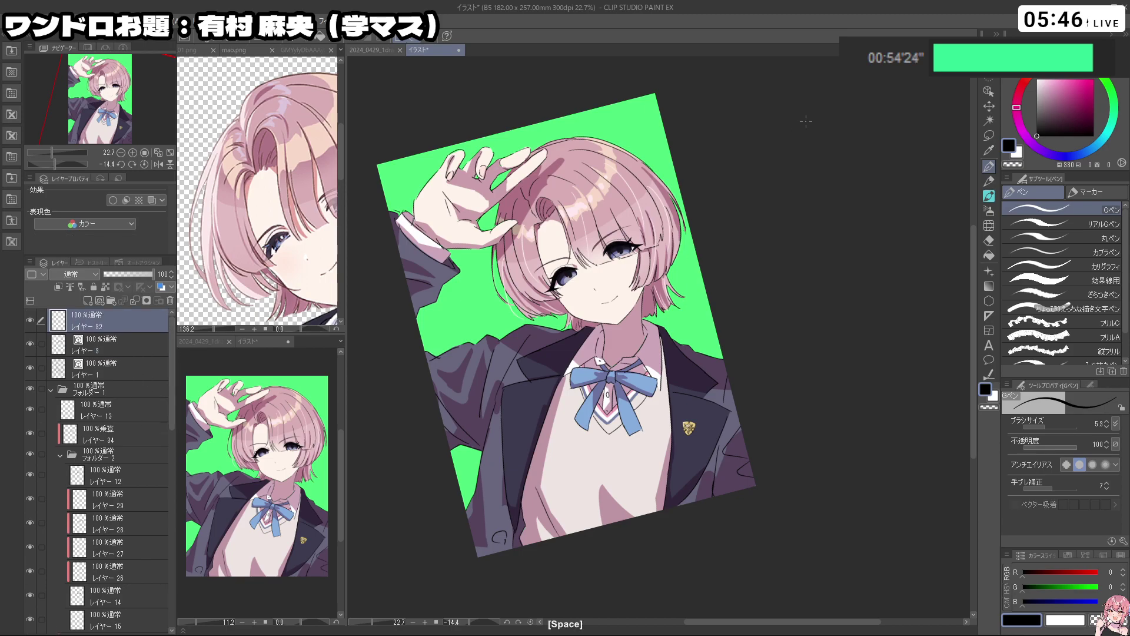
left_click_drag(1062, 93, 987, 7)
left_click_drag(560, 258, 665, 259)
left_click_drag(590, 316, 567, 282)
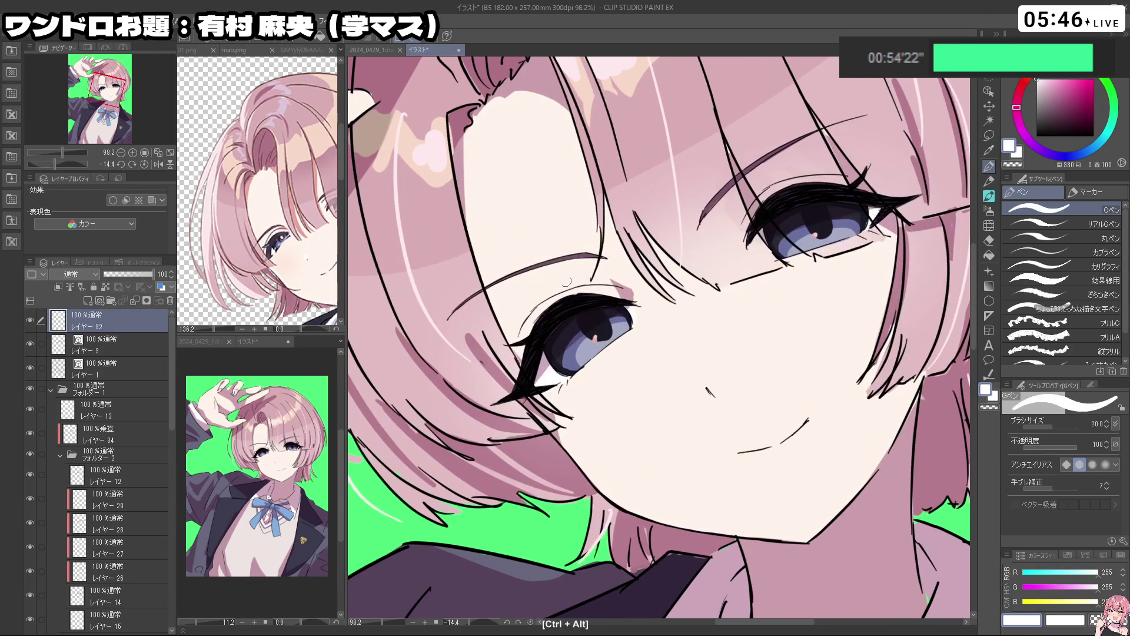
left_click(596, 317)
key("ctrl+z")
key("space")
mouse_move(794, 270)
left_mouse_down()
mouse_move(666, 258)
mouse_move(587, 398)
mouse_move(639, 398)
mouse_move(589, 400)
left_mouse_up()
left_click(577, 395)
left_click_drag(742, 455, 619, 401)
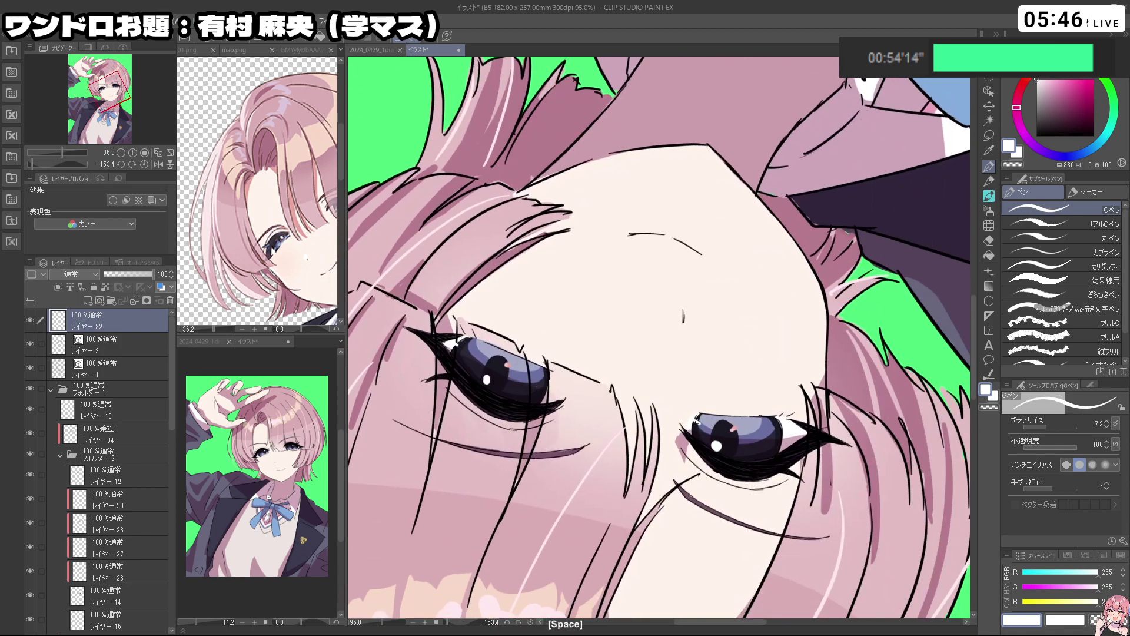
key("ctrl+z")
left_click_drag(699, 412, 624, 411)
Examine the eyes, face and overall balance of the illustration at different zooms and tilts
left_click_drag(547, 338, 765, 289)
left_click_drag(801, 338, 653, 350)
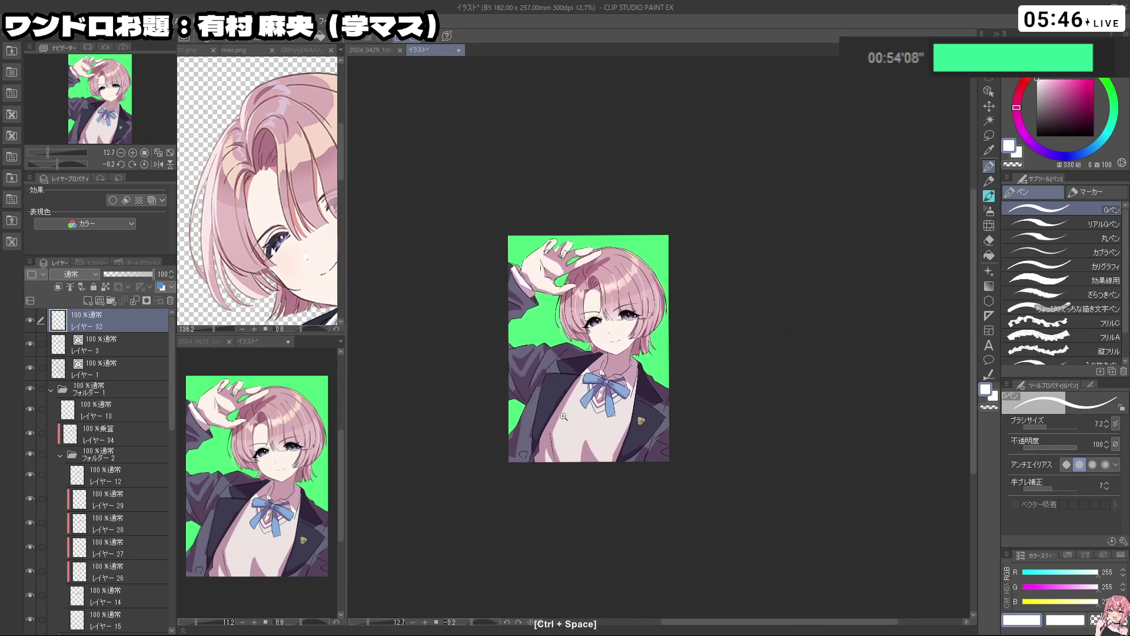
left_click_drag(555, 412, 533, 465)
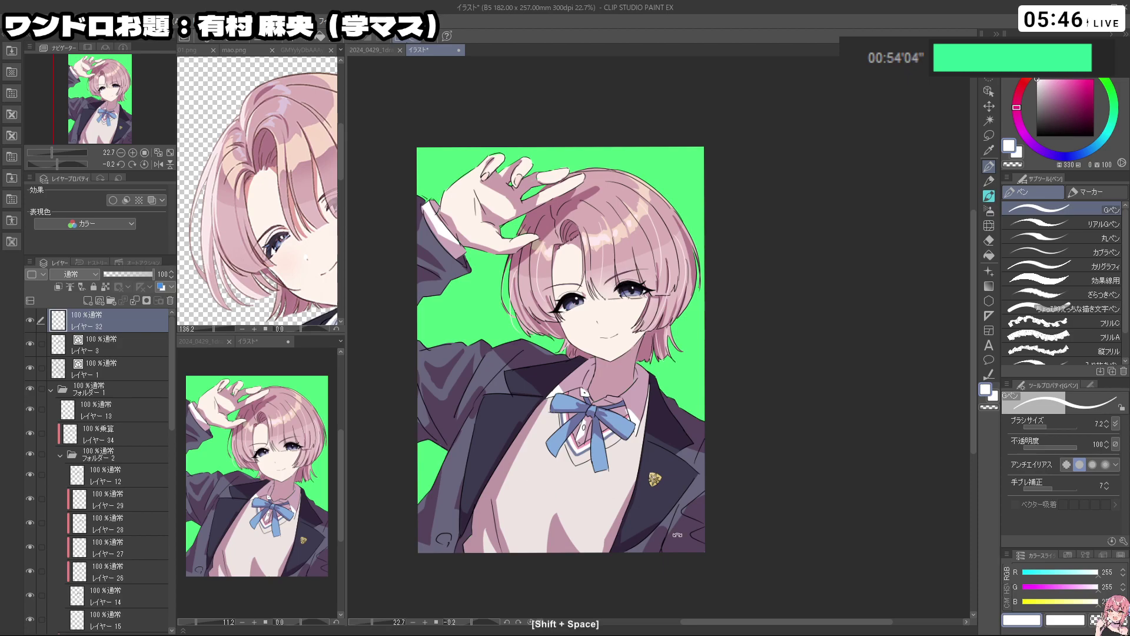
left_click_drag(759, 406, 718, 433)
mouse_move(621, 268)
left_mouse_down()
mouse_move(655, 270)
mouse_move(620, 252)
left_mouse_up()
key("shift+space")
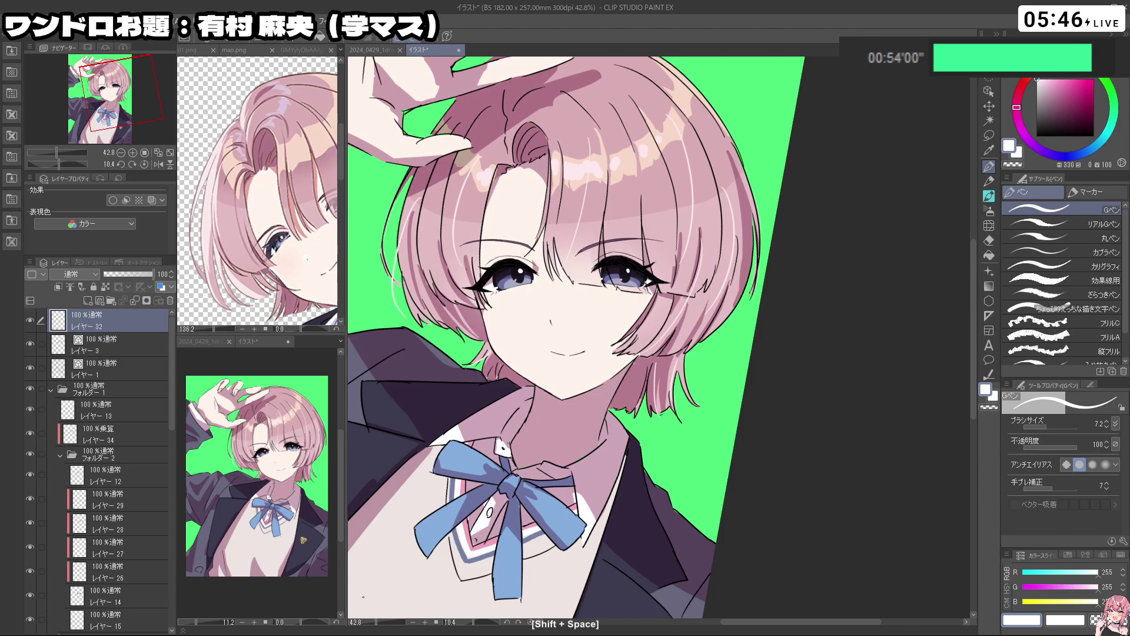
left_click_drag(736, 401, 686, 363)
left_click_drag(580, 473, 592, 536)
key("ctrl+space")
left_click(660, 283)
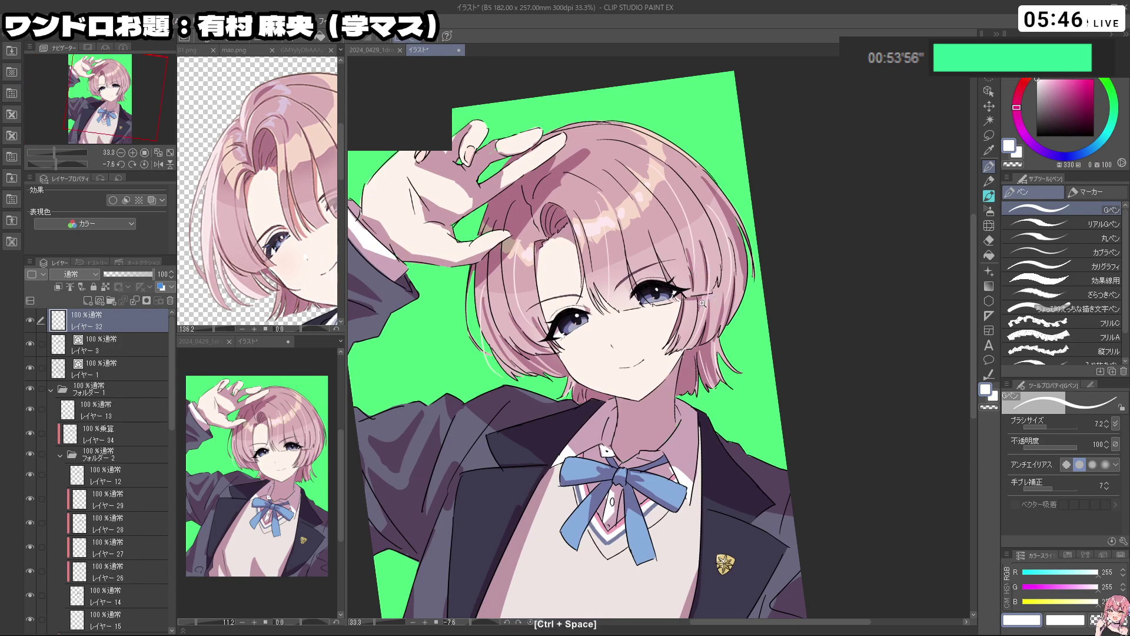
scroll(702, 302, "down", 2)
left_click_drag(766, 391, 754, 431)
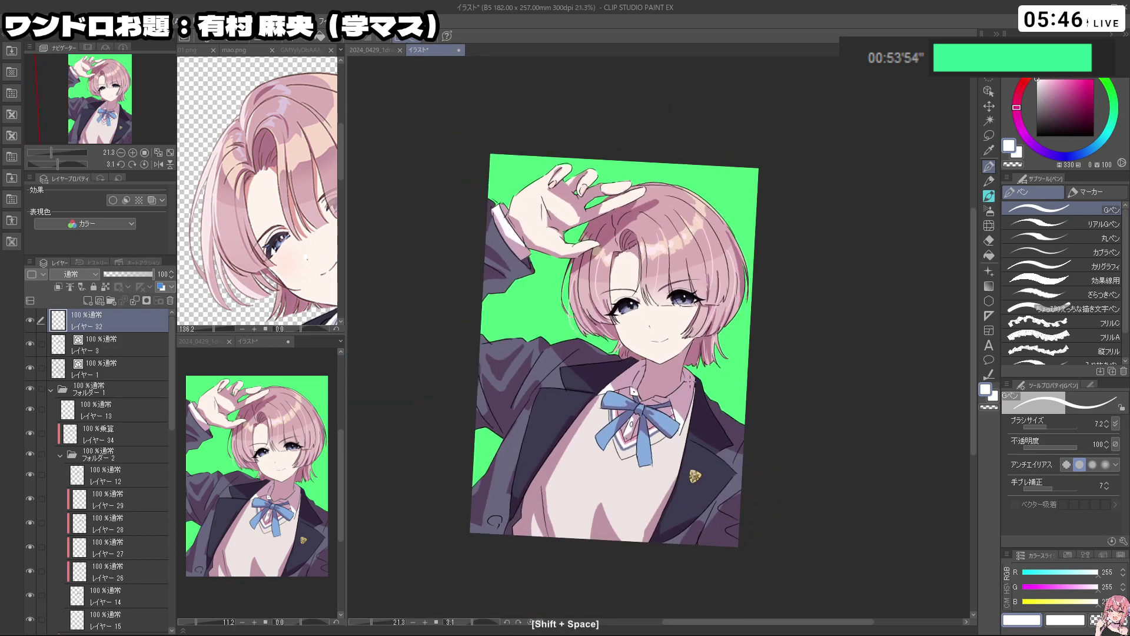
Sample the character's skin tone and shift it to a light pink with hue 5, saturation 22 and value 100
left_click_drag(170, 422, 169, 543)
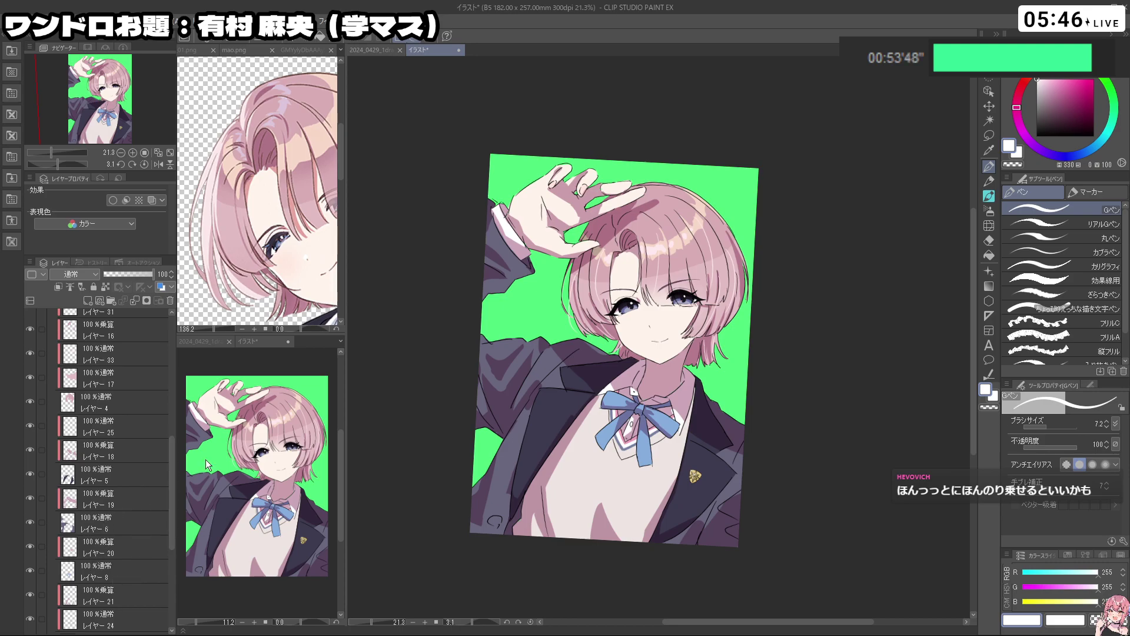
left_click(280, 277)
left_click(286, 268, "alt")
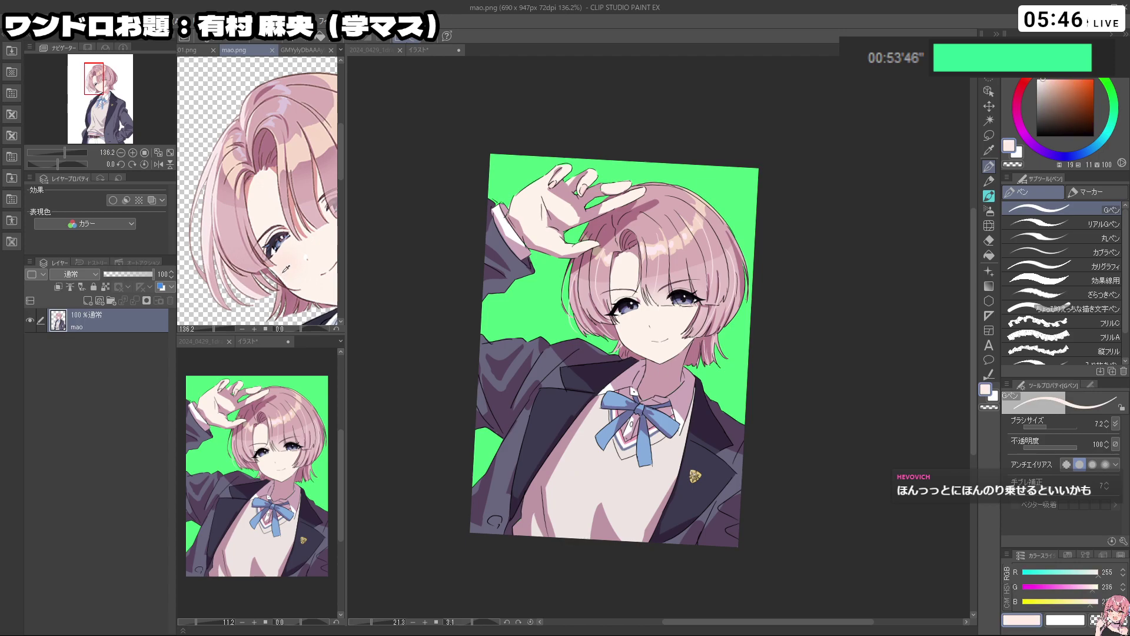
left_click_drag(1024, 76, 1019, 90)
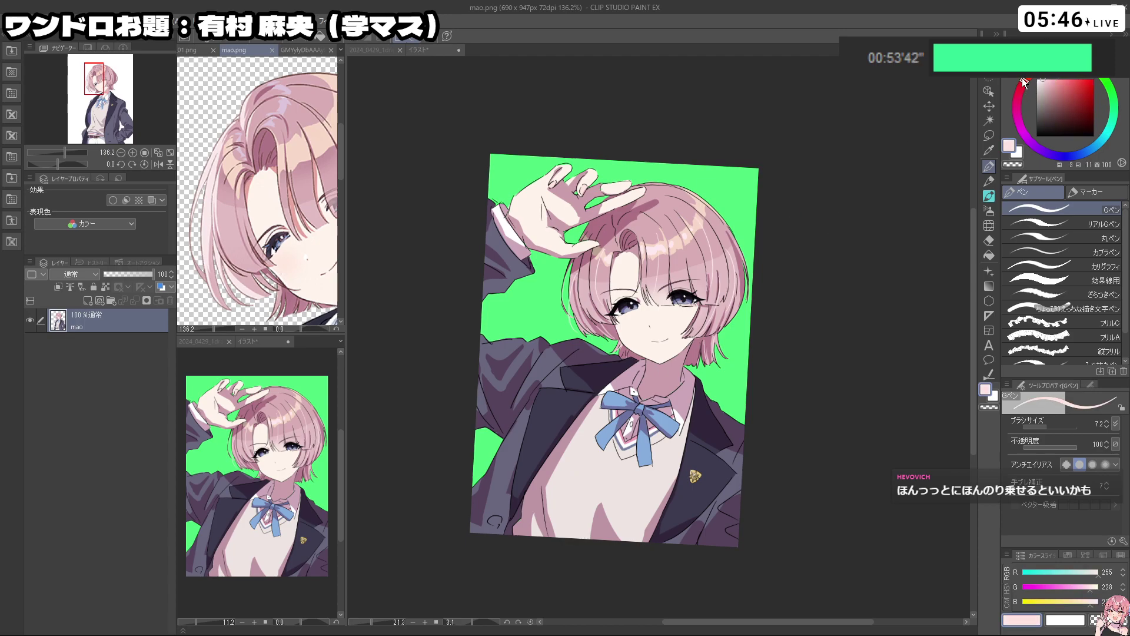
left_click(688, 326)
left_click(675, 318, "alt")
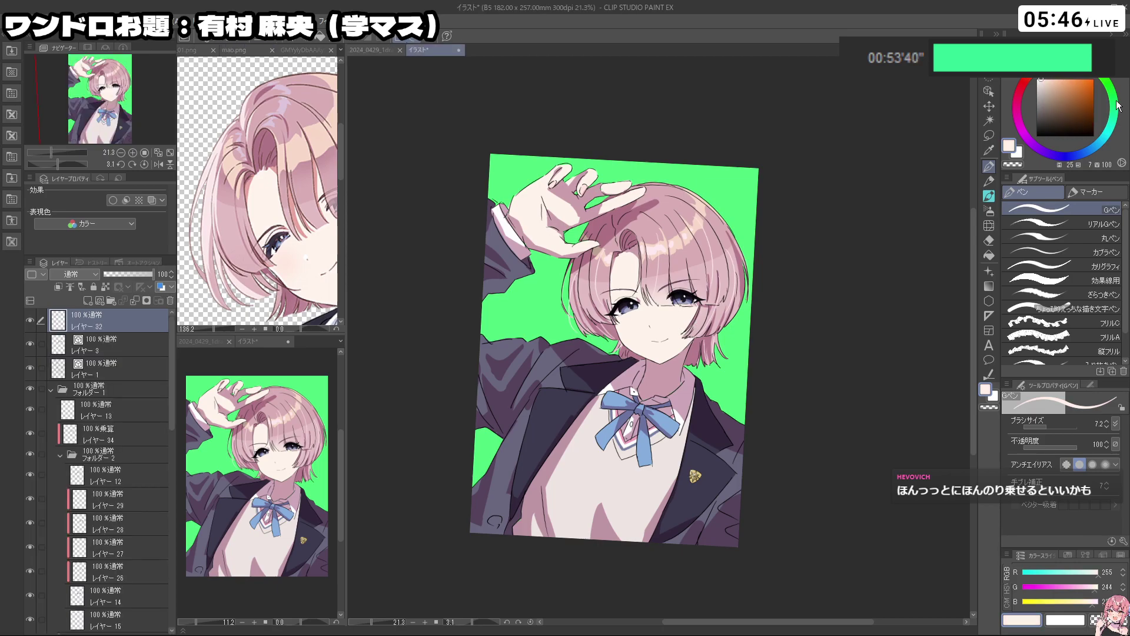
left_click(1024, 82)
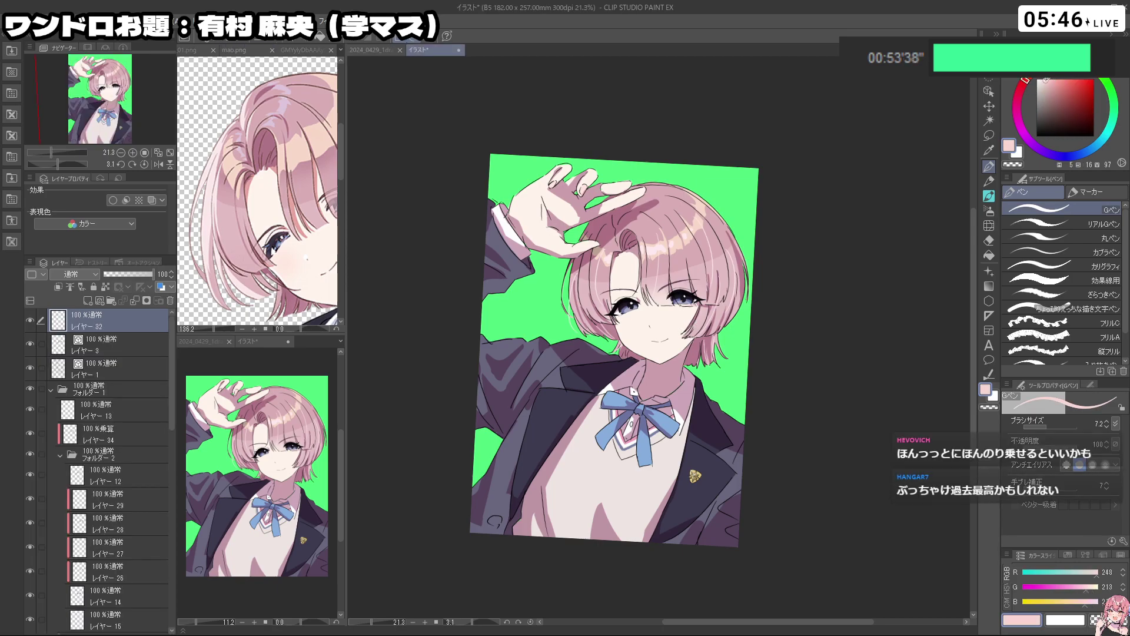
left_click(1049, 78)
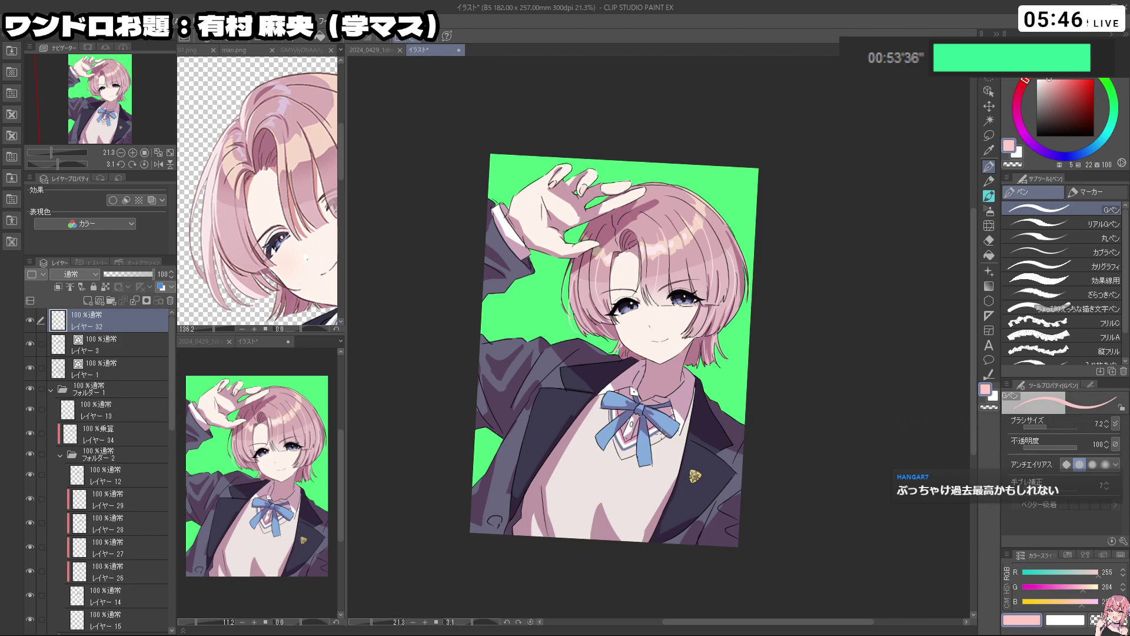
Add a new clipped layer for the blush directly above レイヤー 23 and below レイヤー 30
left_click_drag(171, 420, 188, 593)
left_click(122, 560)
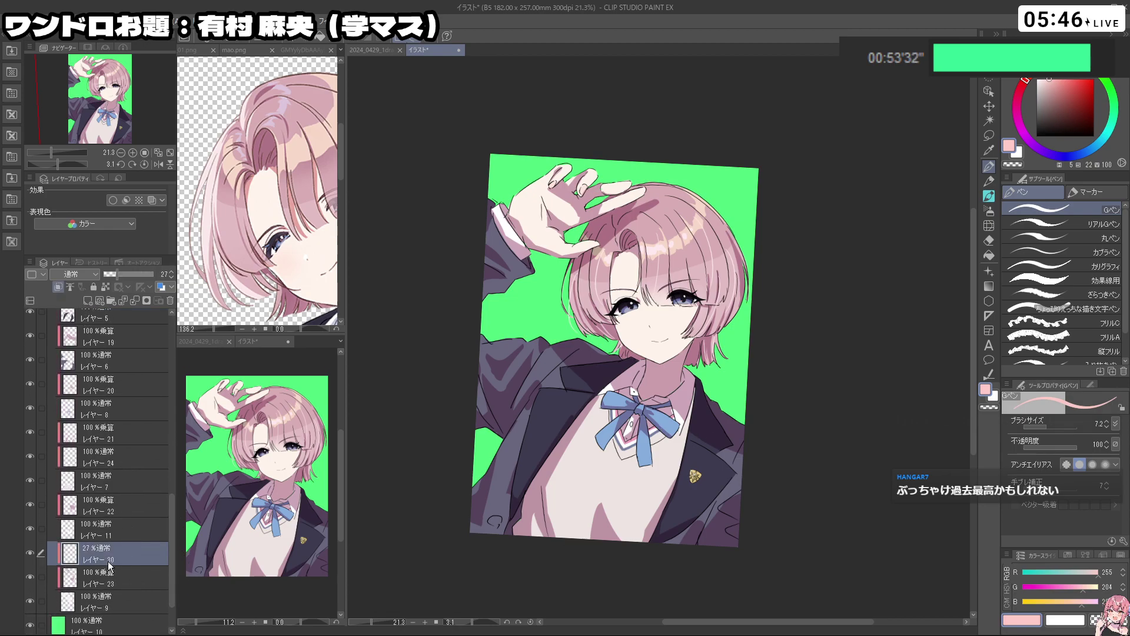
left_click(110, 573)
left_click(88, 300)
key("shift+space")
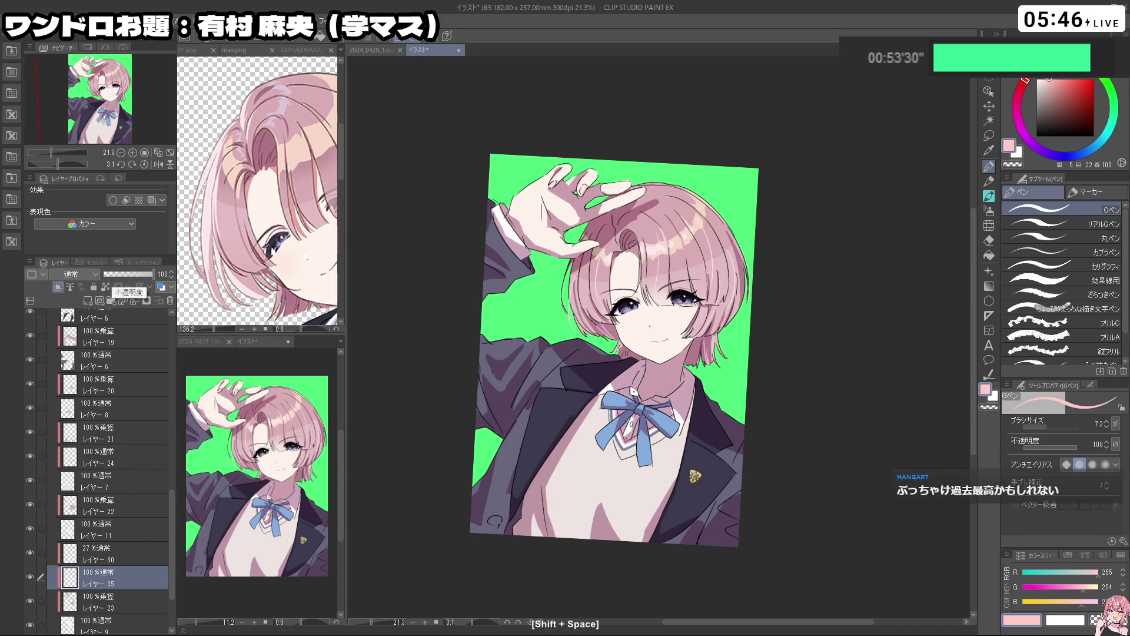
Brush a soft pink blush onto both cheeks on レイヤー 35 with the 柔らか airbrush at brush size 214.4
left_click(990, 211)
left_click_drag(796, 552, 824, 267)
key("ctrl+space")
left_click_drag(652, 313, 664, 324)
key("ctrl+alt")
mouse_move(641, 323)
left_mouse_down()
mouse_move(656, 323)
mouse_move(653, 298)
mouse_move(666, 346)
mouse_move(644, 322)
left_mouse_up()
key("ctrl+z")
key("ctrl+alt")
left_click_drag(643, 261, 641, 272)
left_click_drag(647, 405, 641, 428)
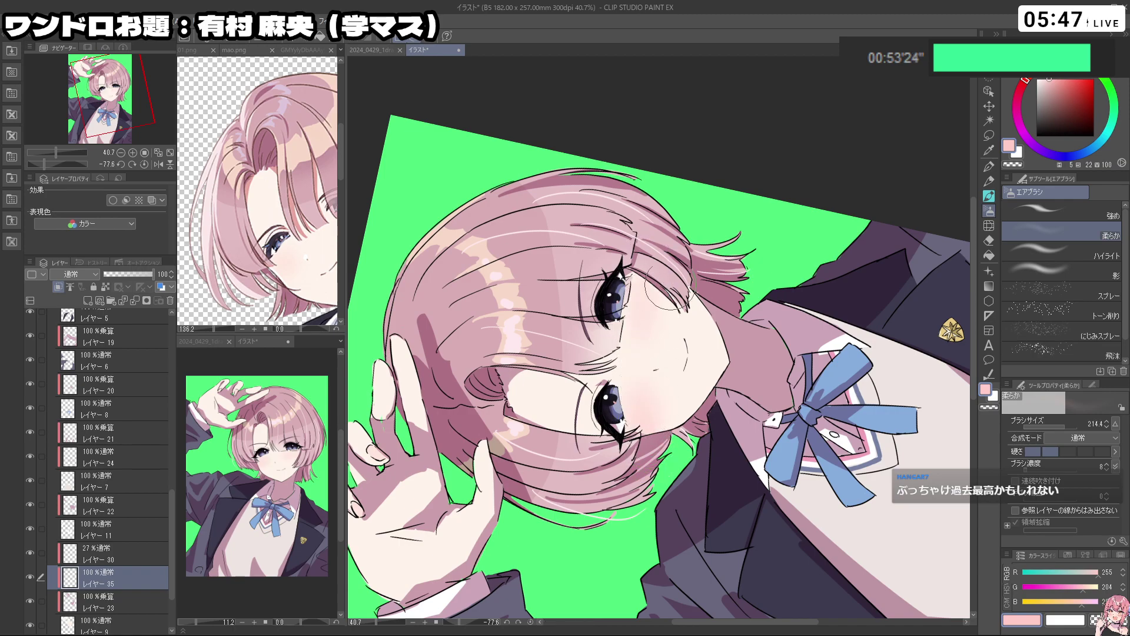
Set the opacity of the blush layer, レイヤー 35, to 76%
key("shift+space")
left_click_drag(677, 253, 744, 353)
key("ctrl+space")
left_click_drag(731, 429, 694, 429)
key("space")
left_click_drag(750, 433, 650, 412)
key("ctrl+space")
left_click(139, 274)
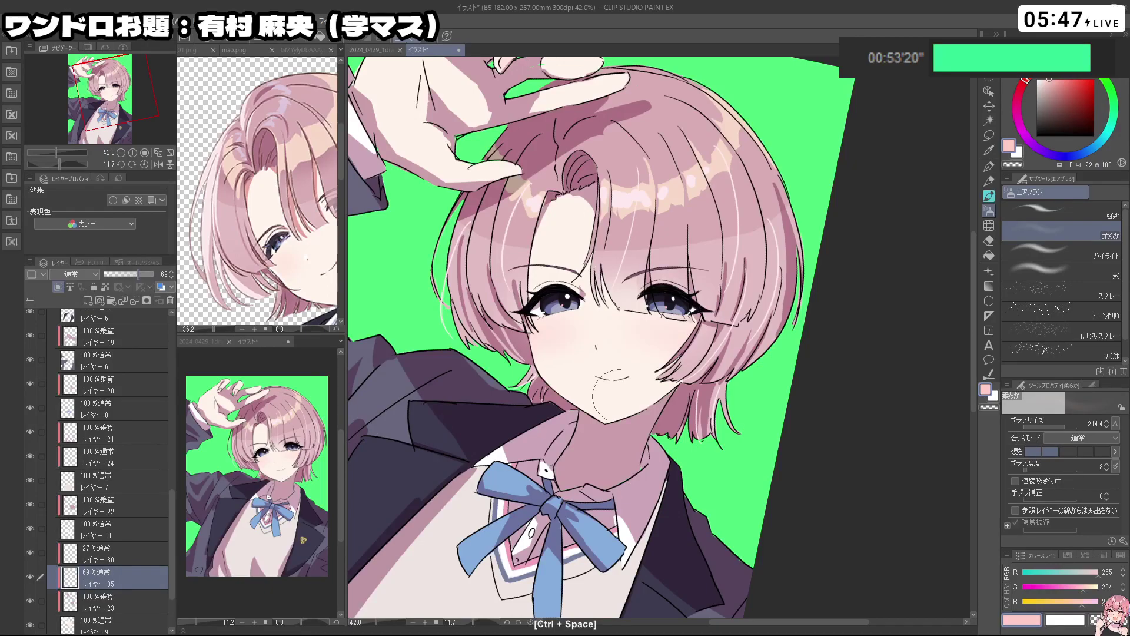
key("ctrl+z")
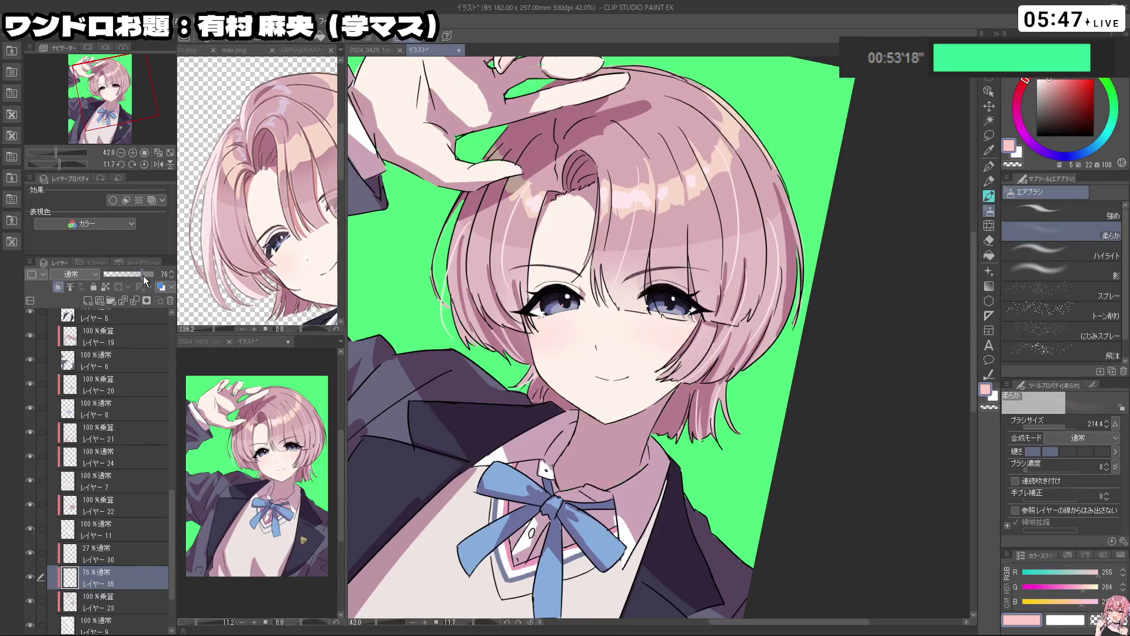
Examine the blushed face within the whole illustration at various rotations and zoom levels
key("ctrl+space")
left_click_drag(846, 380, 824, 385)
key("space")
left_click_drag(823, 386, 738, 236)
key("shift+space")
left_click_drag(687, 441, 716, 439)
key("ctrl+space")
left_click_drag(765, 301, 728, 297)
key("space")
mouse_move(728, 297)
left_mouse_down()
mouse_move(694, 280)
mouse_move(741, 276)
mouse_move(709, 270)
mouse_move(736, 353)
mouse_move(713, 396)
left_mouse_up()
key("ctrl+space")
key("ctrl+alt")
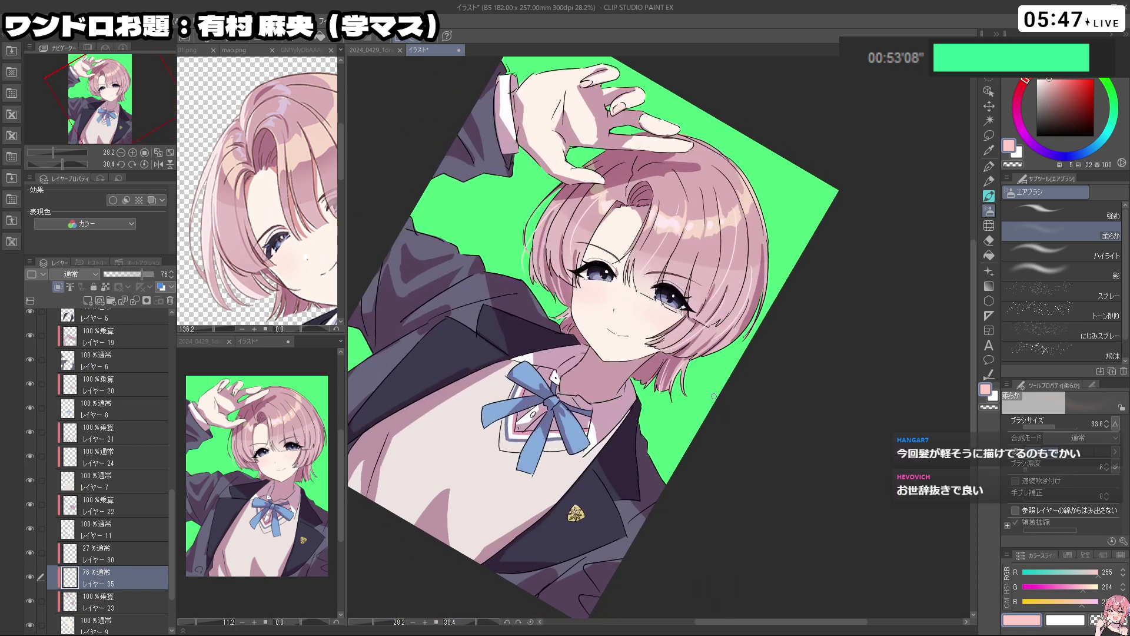
key("ctrl+space")
left_click_drag(768, 332, 735, 347)
key("shift+space")
left_click_drag(737, 447, 784, 391)
Study the jacket, sweater and ribbon in the reference image mao.png and compare them with the illustration's uniform
left_click(286, 236)
key("ctrl+space")
left_click_drag(282, 203, 217, 239)
key("space")
left_click_drag(285, 321, 282, 202)
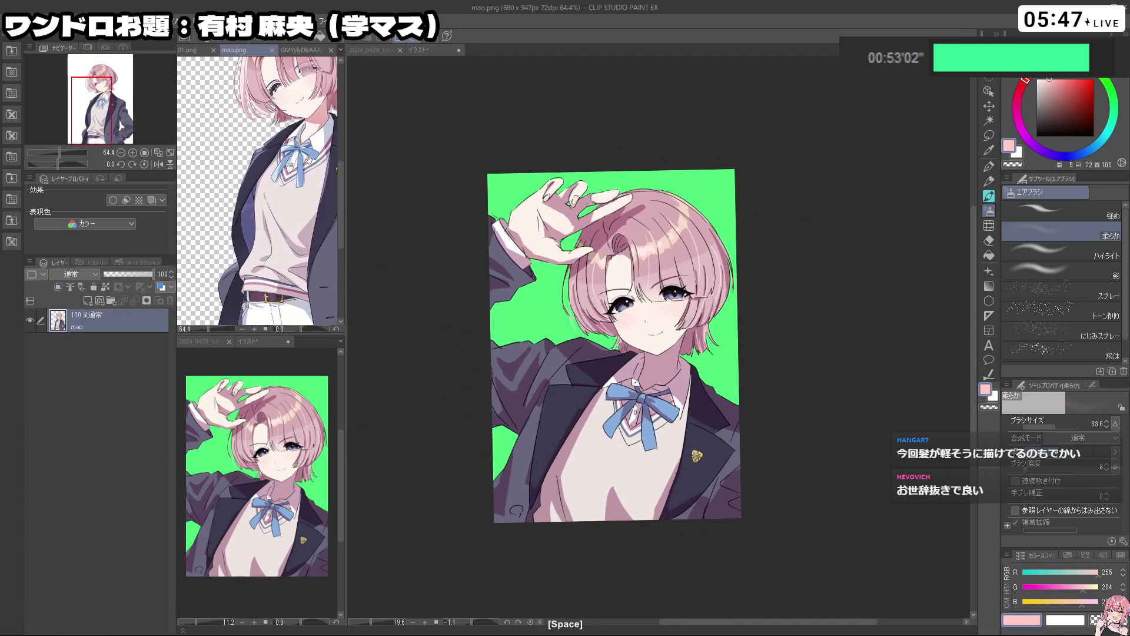
left_click_drag(309, 159, 270, 146)
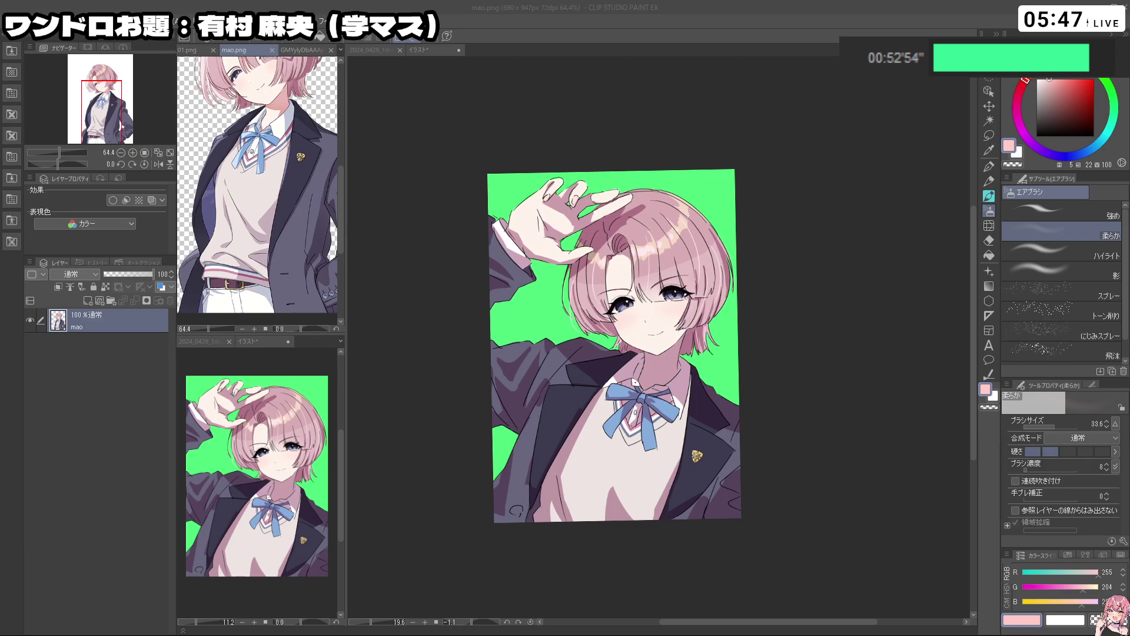
left_click(560, 491)
key("space")
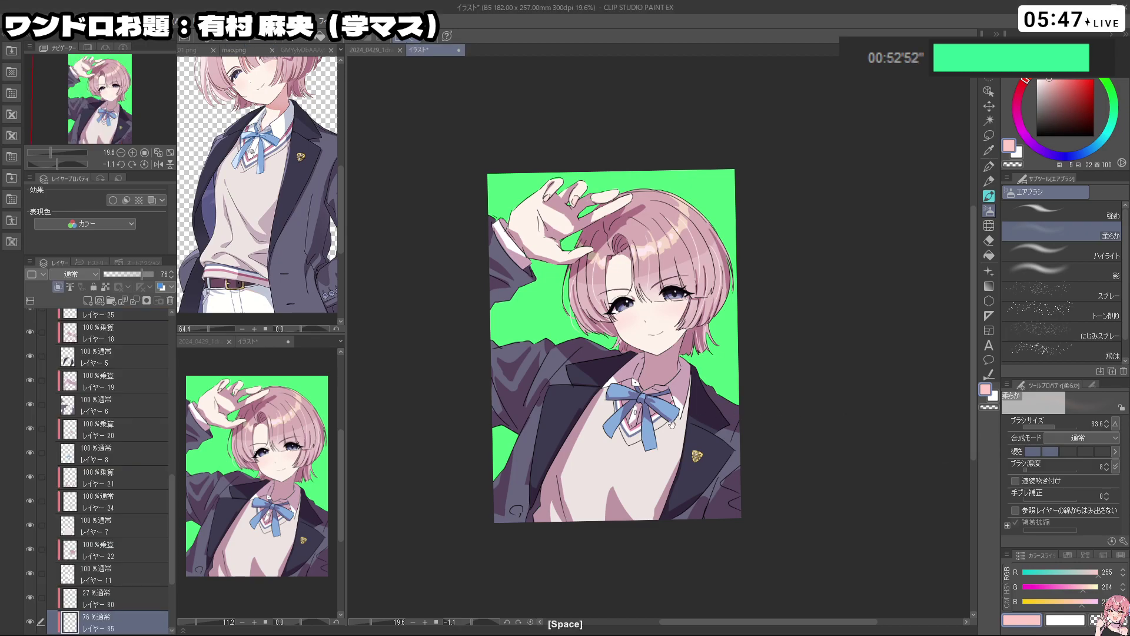
left_click_drag(560, 491, 618, 520)
key("ctrl+space")
key("shift+space")
Erase the small button outlines near the jacket's lower front edge on レイヤー 1 with the transparent G pen at brush size 54.4
left_click(124, 357)
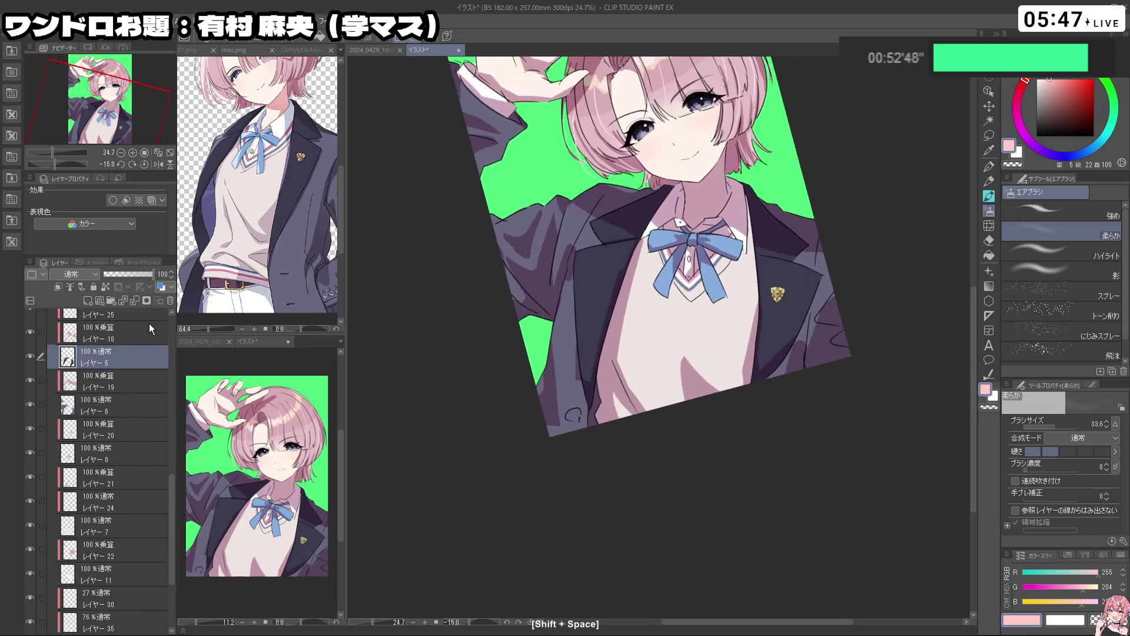
left_click_drag(170, 491, 167, 365)
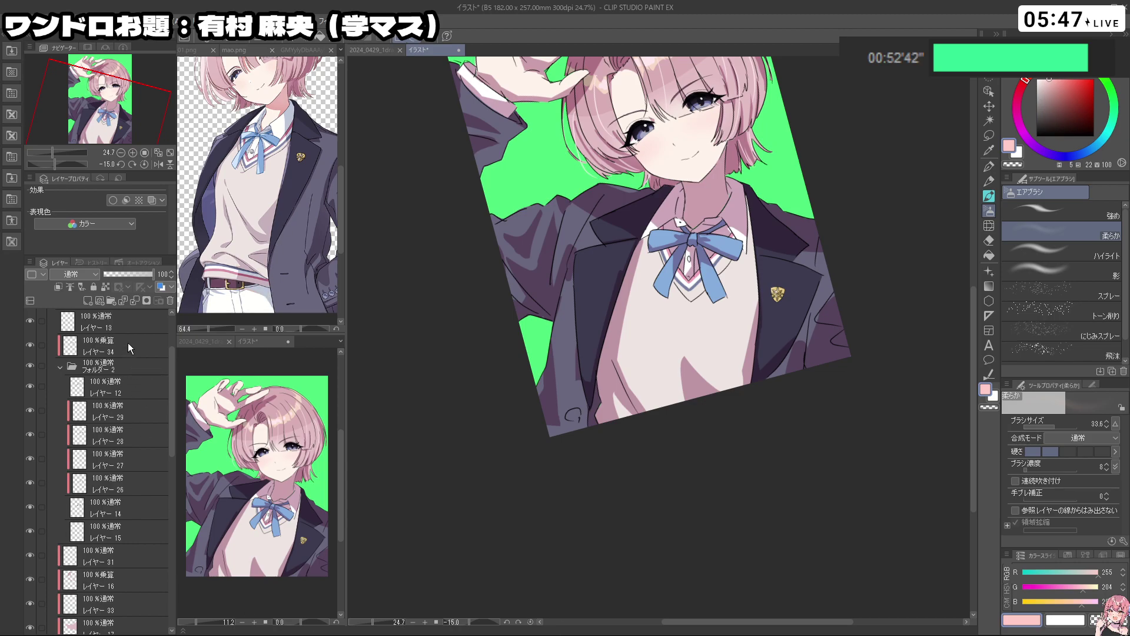
left_click_drag(172, 366, 171, 332)
left_click(161, 359)
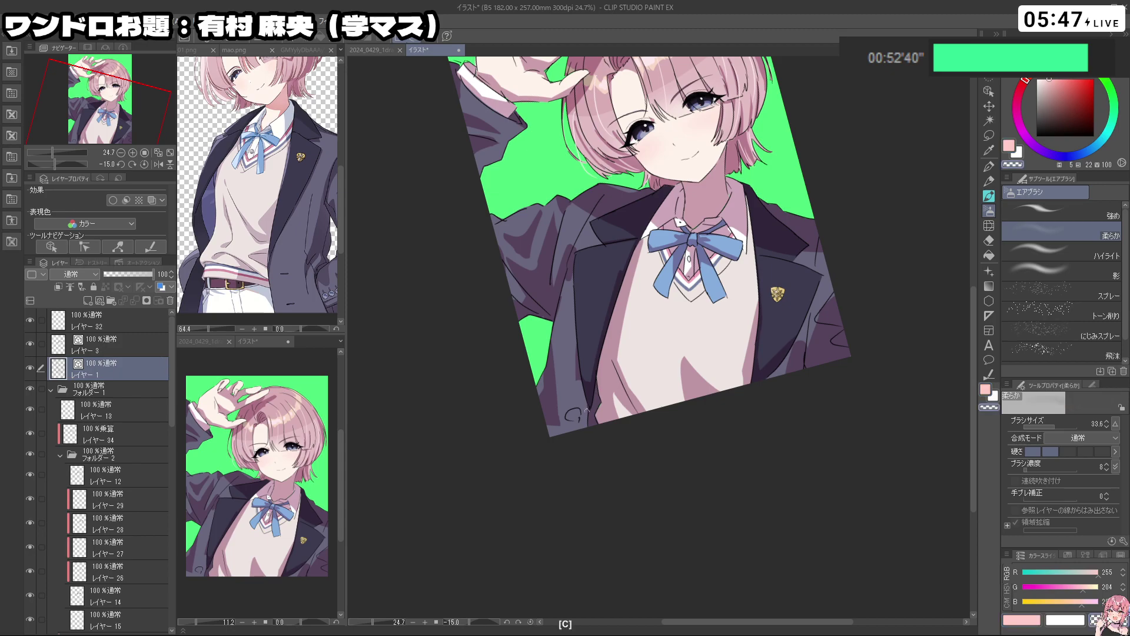
key("ctrl+z")
key("p")
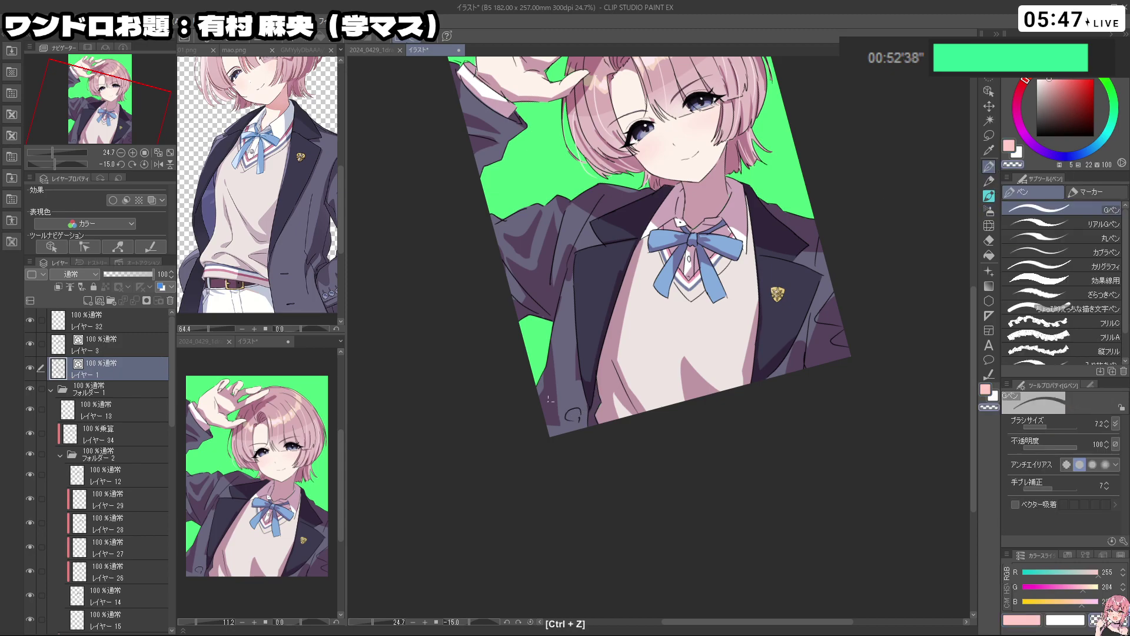
key("c")
mouse_move(570, 407)
left_mouse_down()
mouse_move(563, 419)
mouse_move(575, 420)
left_mouse_up()
key("ctrl+z")
key("c")
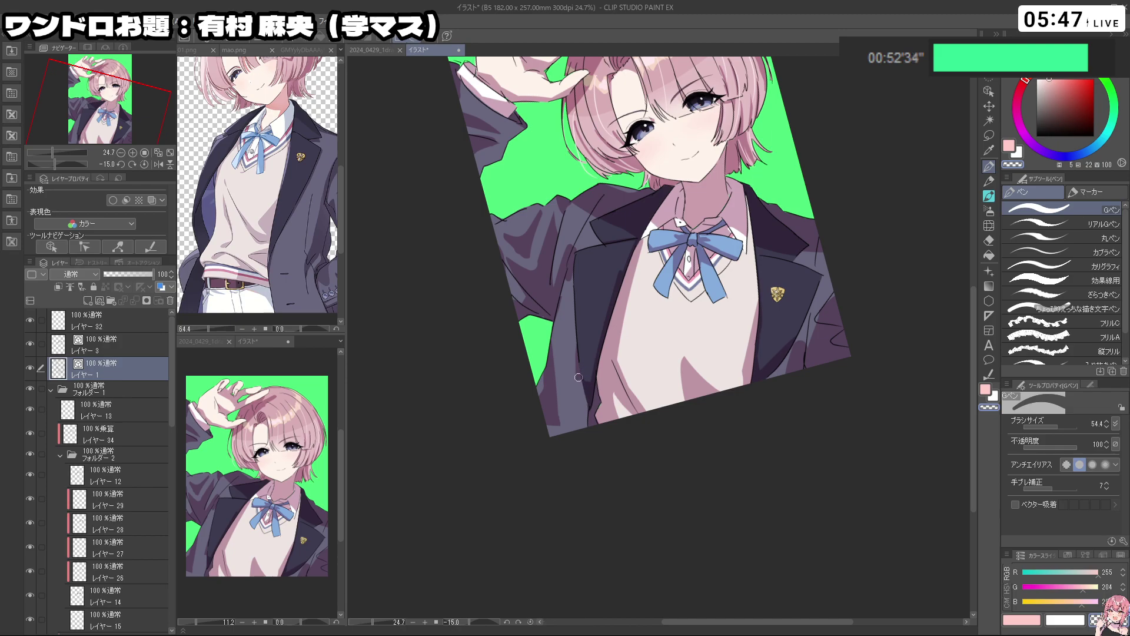
left_click_drag(579, 377, 576, 382)
Try to draw a black button mark on the jacket's lower front with the G pen at brush size 13.5
left_click_drag(1044, 126, 987, 179)
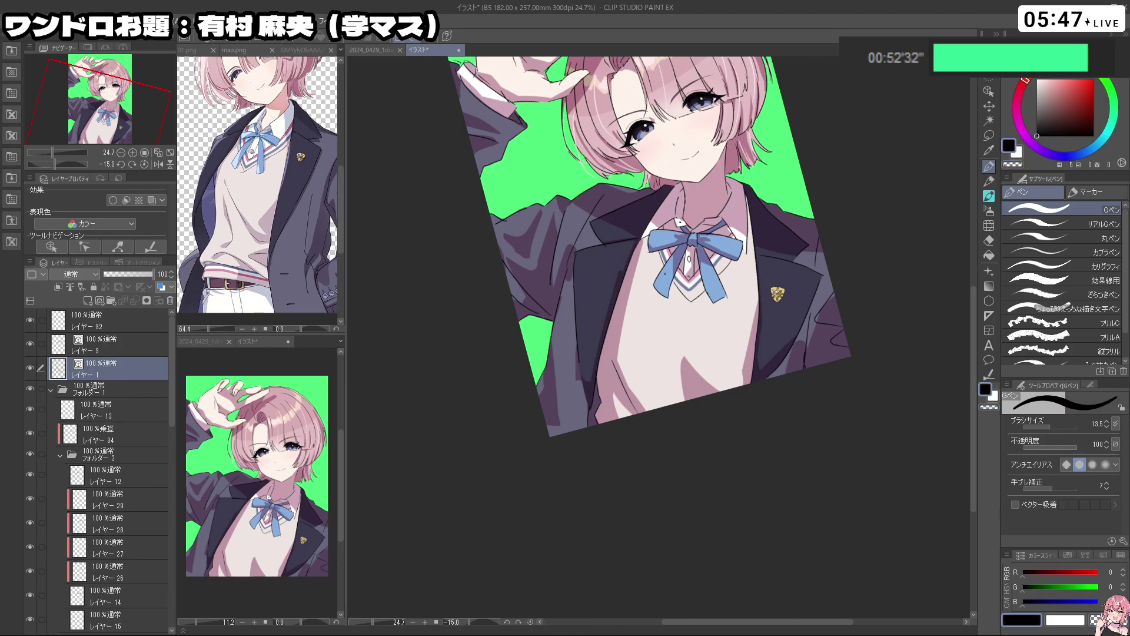
key("ctrl+z")
mouse_move(578, 356)
left_mouse_down()
mouse_move(580, 421)
mouse_move(577, 348)
mouse_move(579, 430)
mouse_move(578, 339)
mouse_move(581, 430)
mouse_move(579, 361)
left_mouse_up()
key("ctrl+z")
Try to fill the jacket lapel's lower end on レイヤー 5 with its sampled navy using the G pen at brush size 89.3
scroll(168, 426, "down", 5)
left_click(147, 515)
left_click(584, 343, "alt")
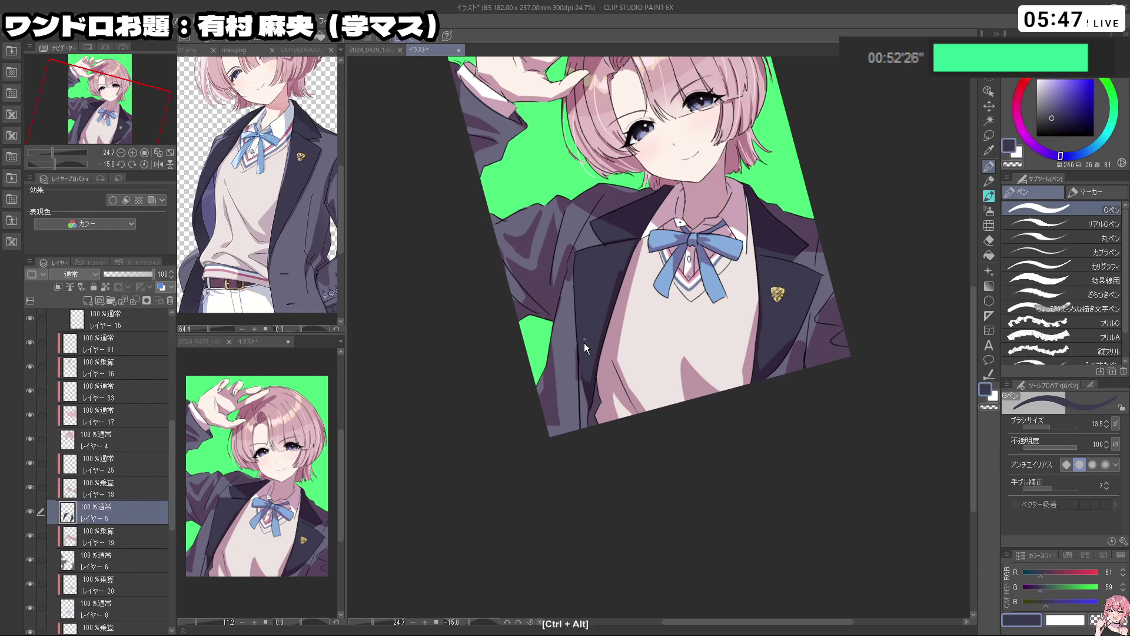
left_click_drag(584, 343, 589, 342, "ctrl+alt")
key("ctrl+z")
left_click_drag(583, 381, 583, 425)
left_click_drag(730, 424, 648, 431, "ctrl")
left_click_drag(619, 505, 670, 511, "shift")
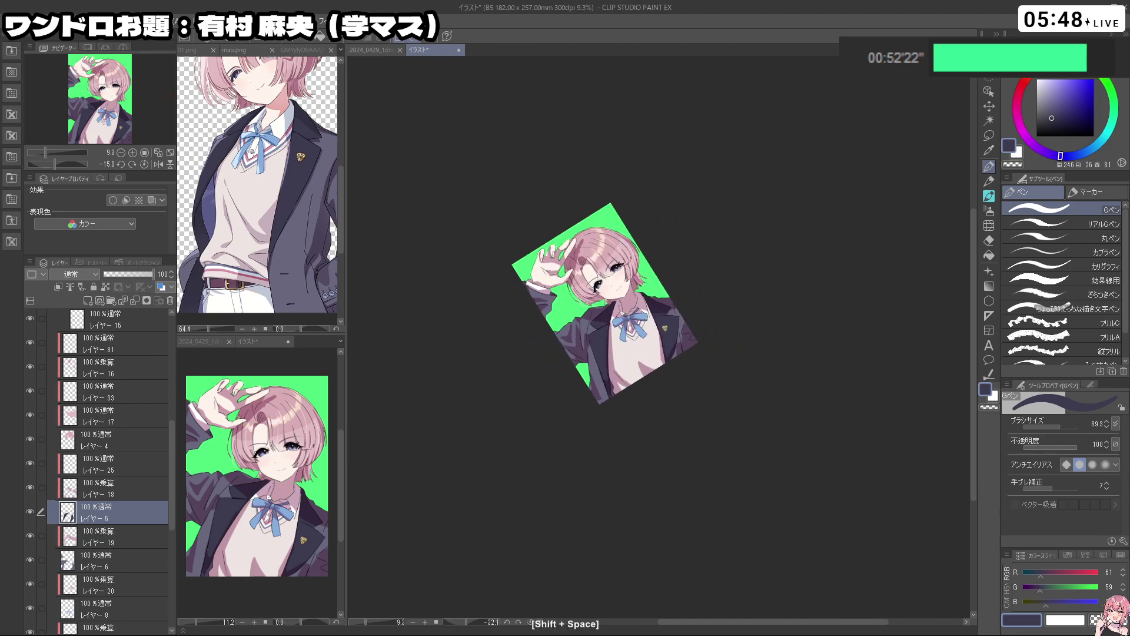
scroll(672, 352, "up", 4)
key("ctrl+z")
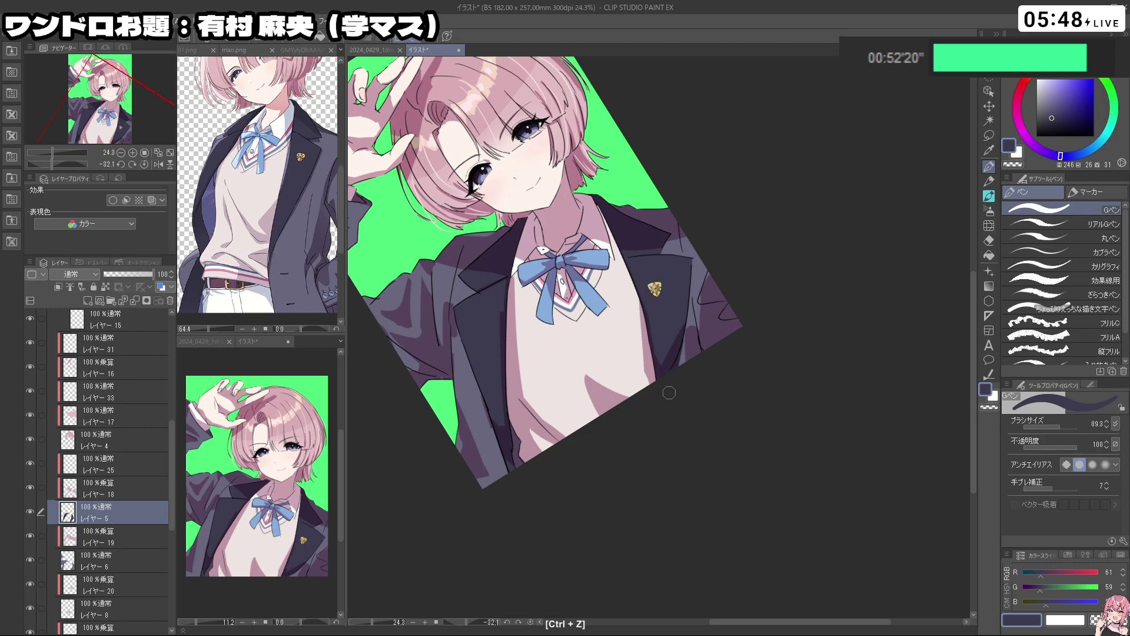
Try to touch up the black outline at the lapel's lower edge on レイヤー 1 with the G pen at brush size 16.6
scroll(167, 415, "up", 2)
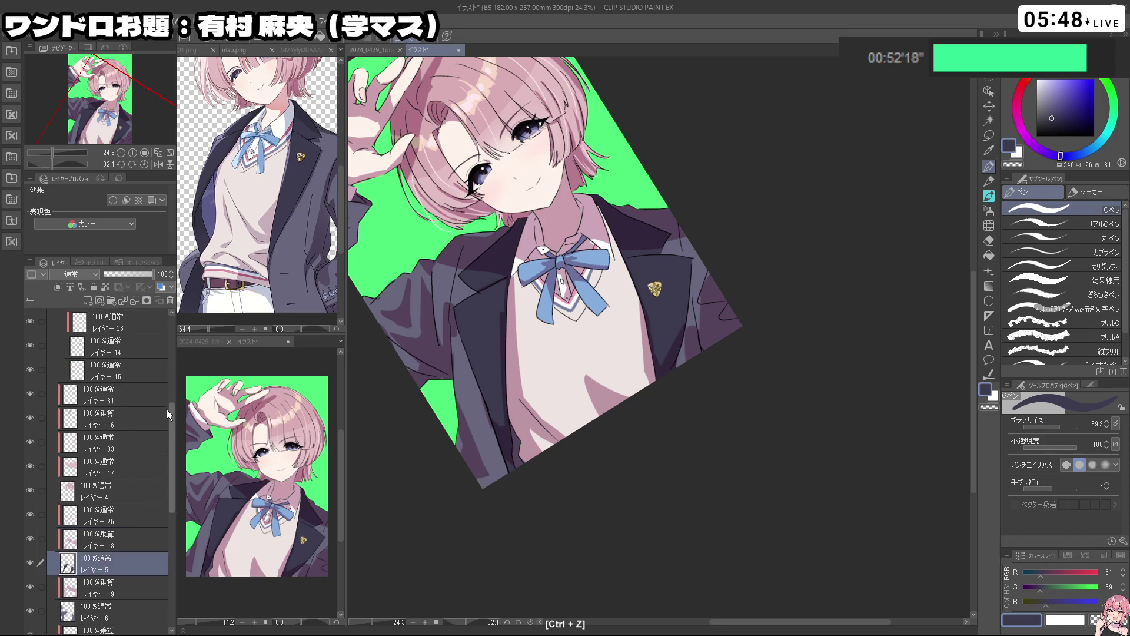
scroll(167, 408, "up", 5)
left_click(129, 330)
key("ctrl+space")
left_click_drag(669, 361, 686, 376)
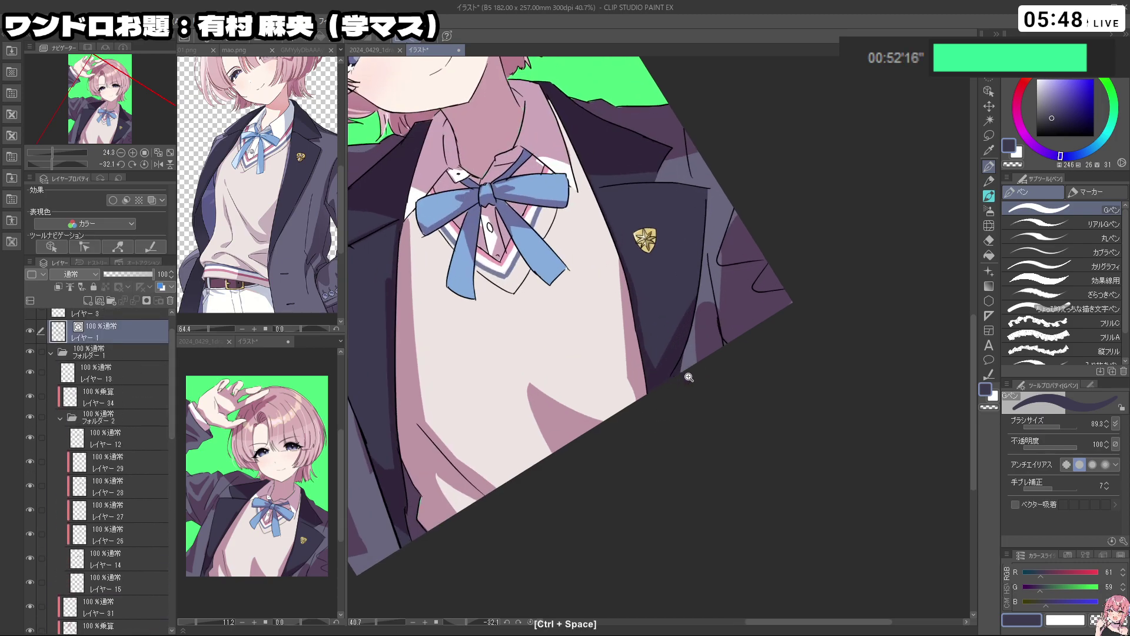
key("ctrl+z")
key("x")
key("x")
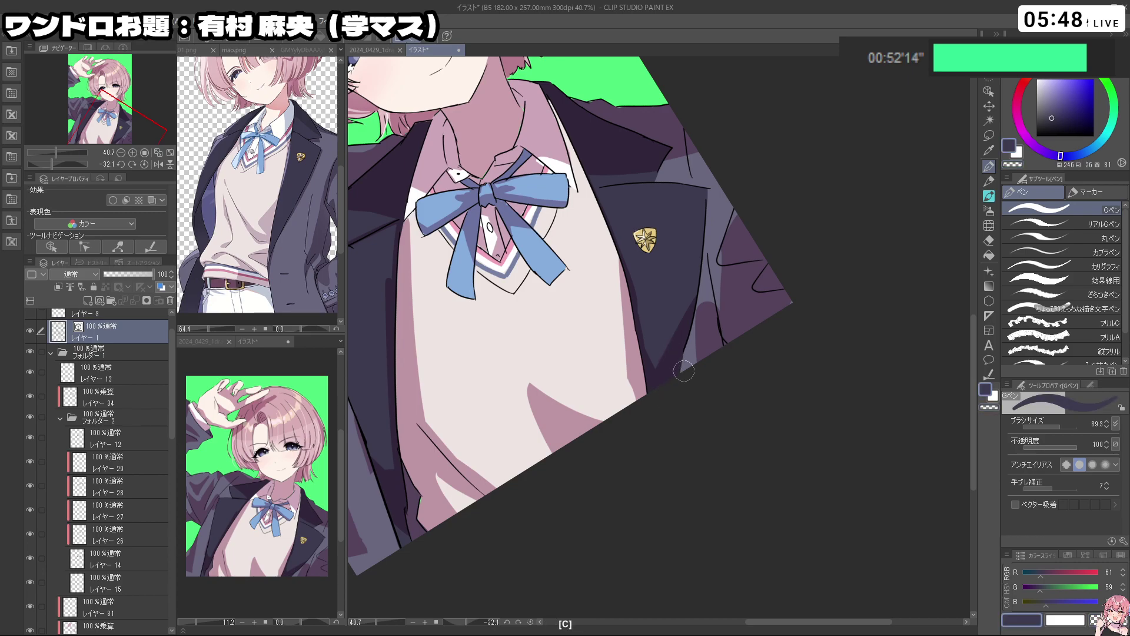
left_click_drag(684, 367, 679, 374)
left_click(685, 352, "alt")
key("ctrl+z")
Examine the whole illustration at several zoom levels and rotations to check the jacket area
key("ctrl+space")
left_click_drag(660, 385, 660, 471)
key("space")
left_click_drag(642, 480, 545, 485)
key("shift+space")
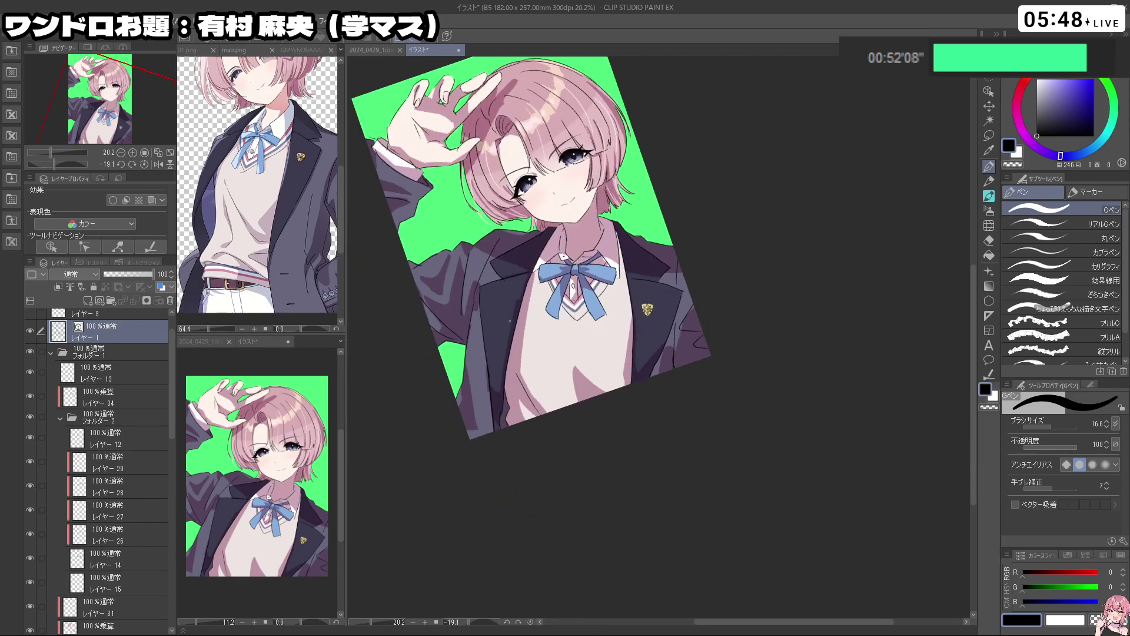
key("ctrl+space")
left_click_drag(760, 173, 765, 206)
key("space")
left_click_drag(780, 177, 737, 218)
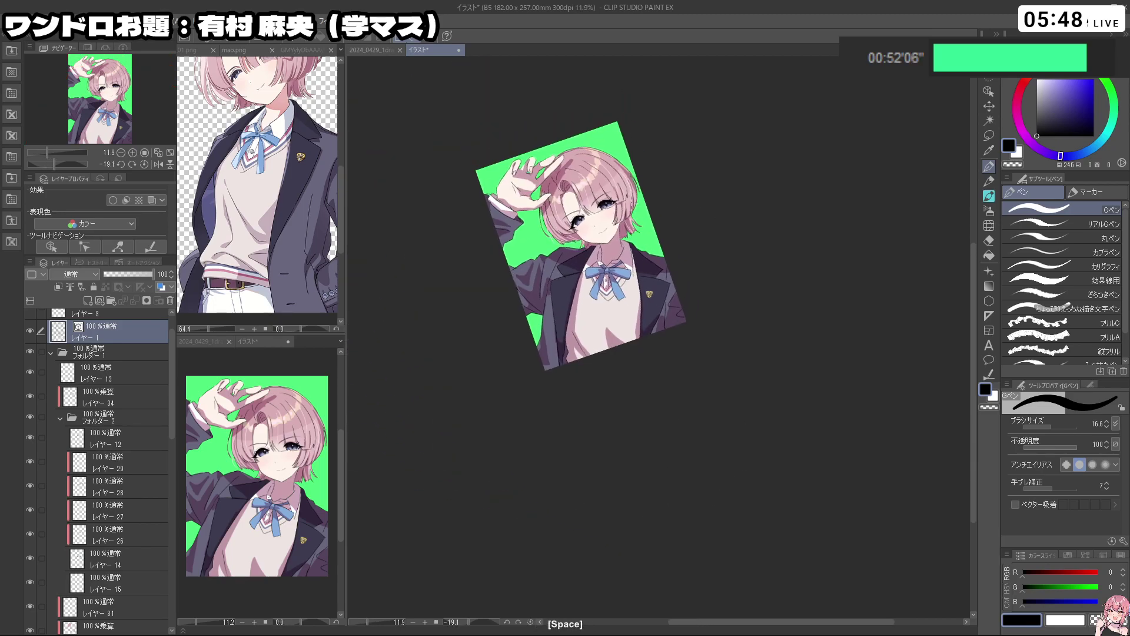
Add a new layer above レイヤー 19, clip it to the layer below, and set up light purple at brush size 86.5
scroll(169, 460, "down", 6)
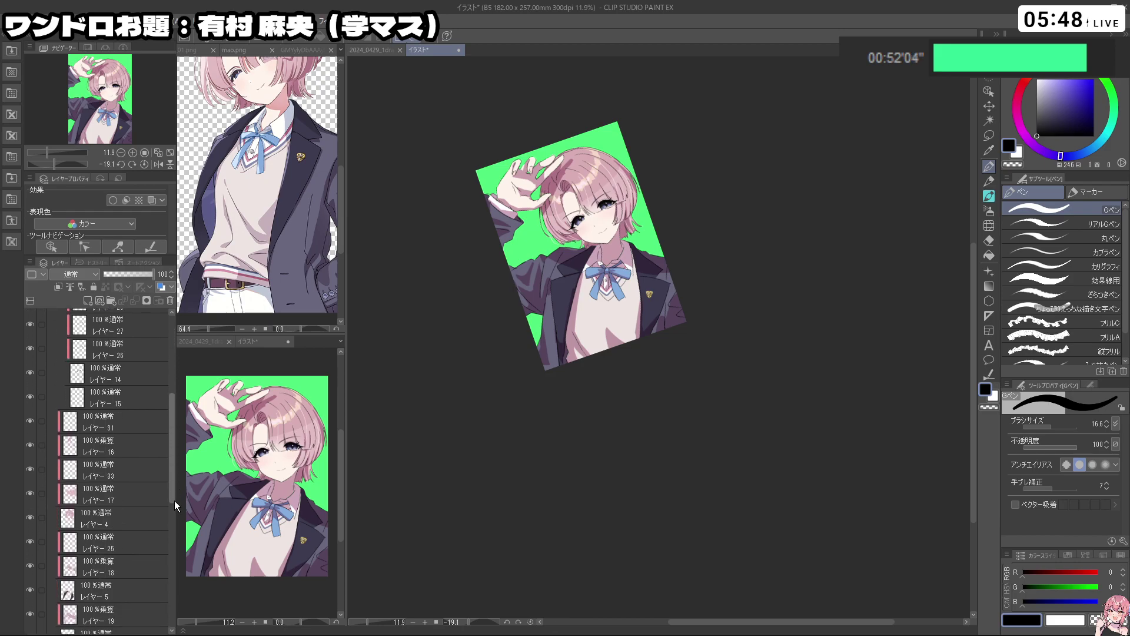
scroll(174, 510, "down", 1)
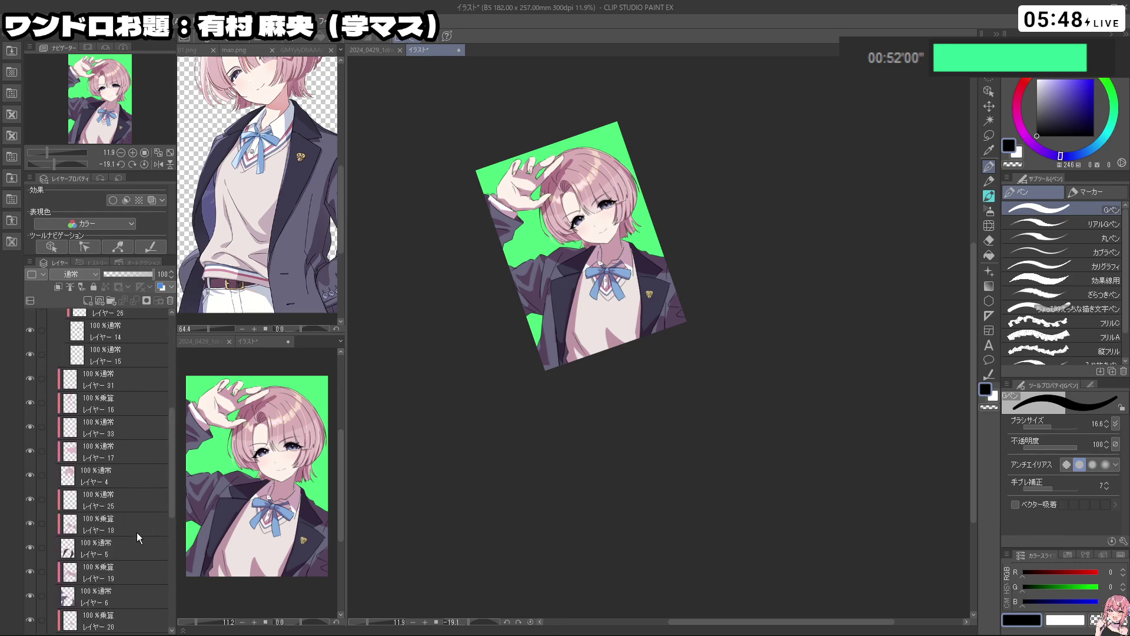
left_click(105, 580)
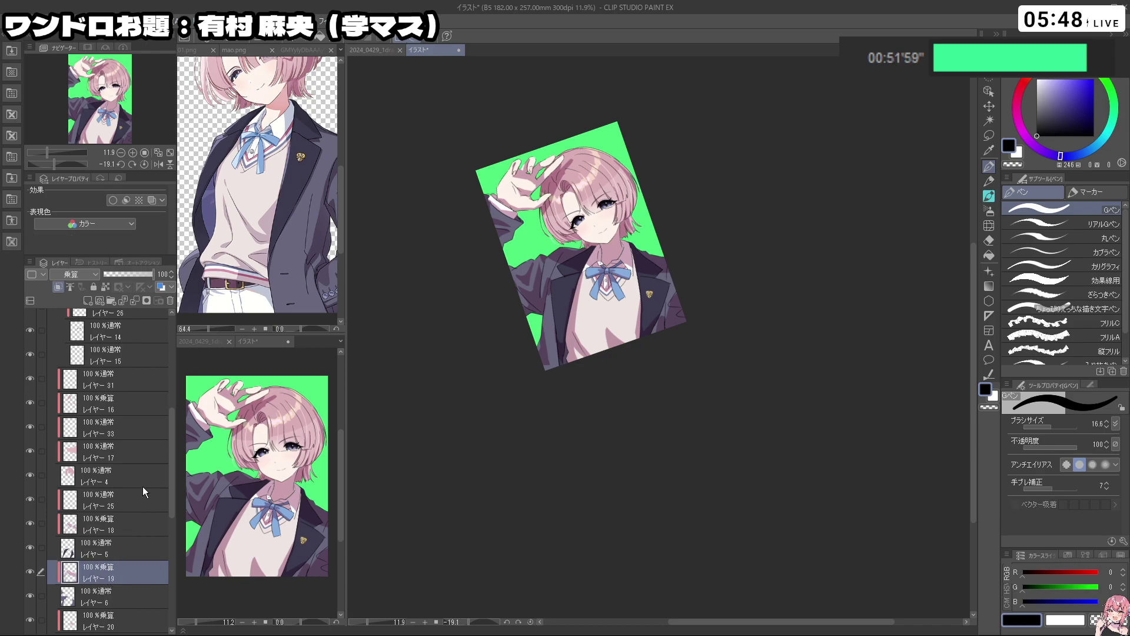
left_click(89, 305)
left_click(650, 258, "ctrl")
right_click(669, 259)
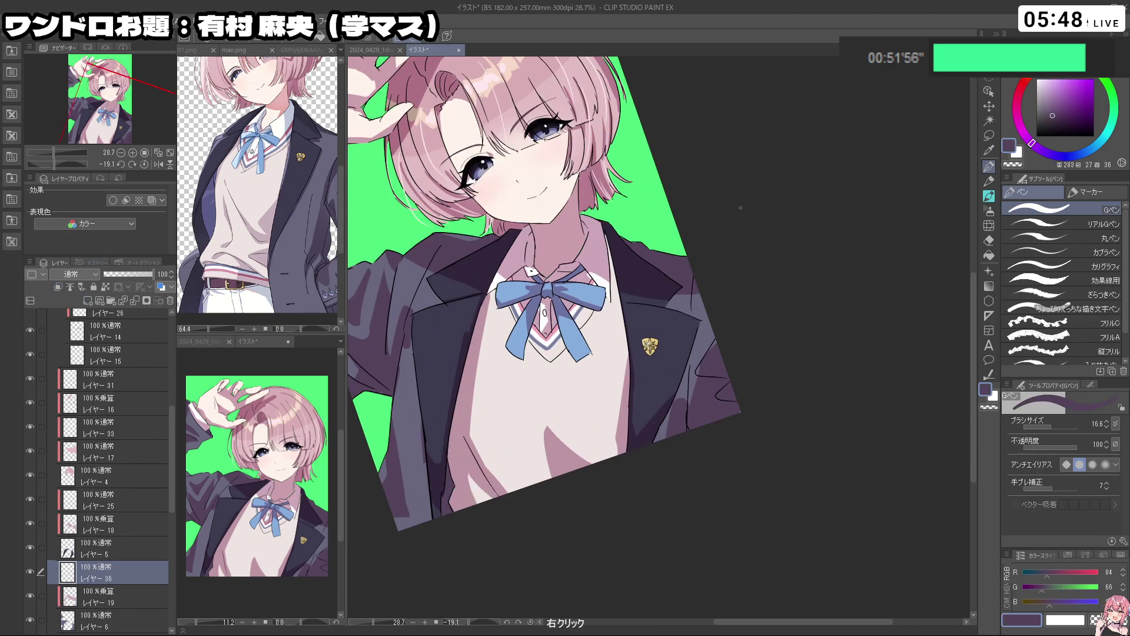
key("ctrl+z")
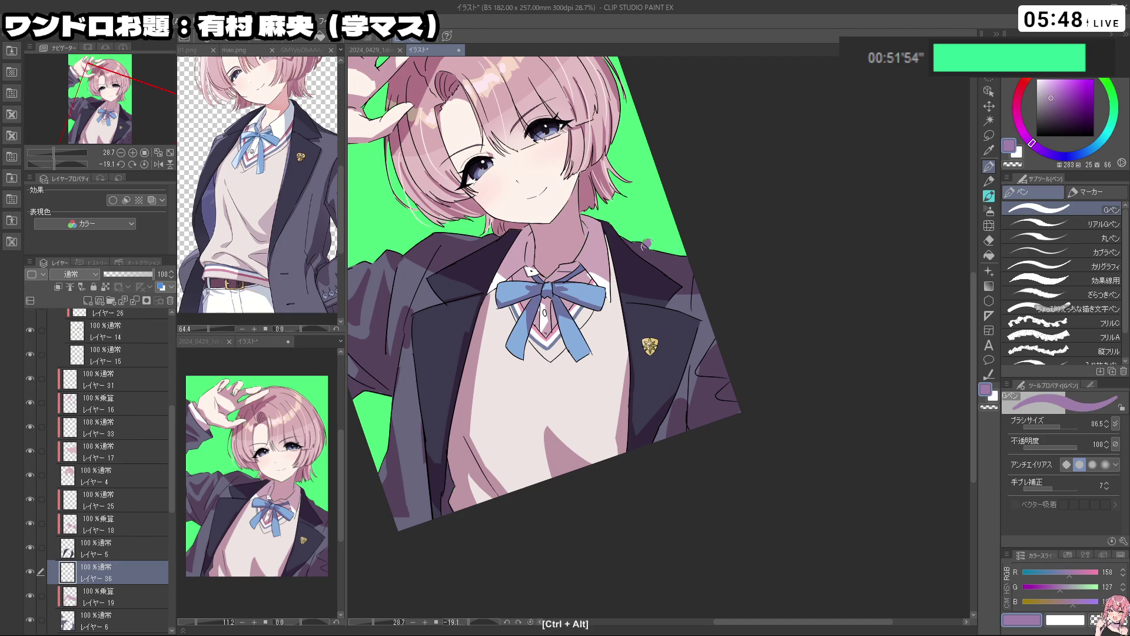
key("ctrl+alt+g")
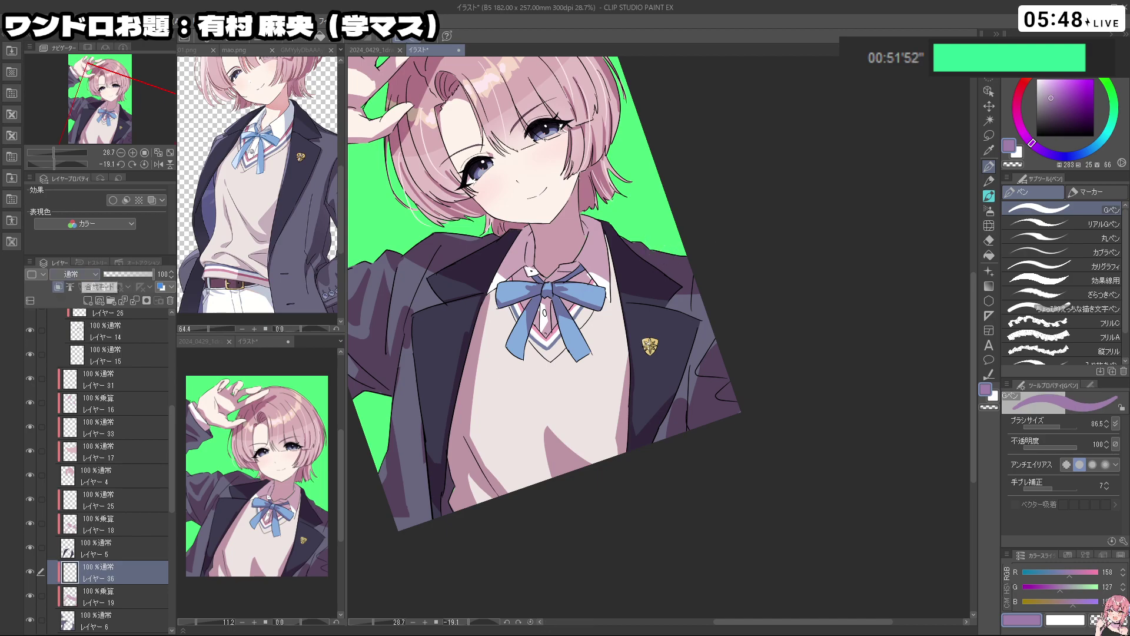
Undo the light purple highlight strokes tried on the jacket
key("ctrl+z")
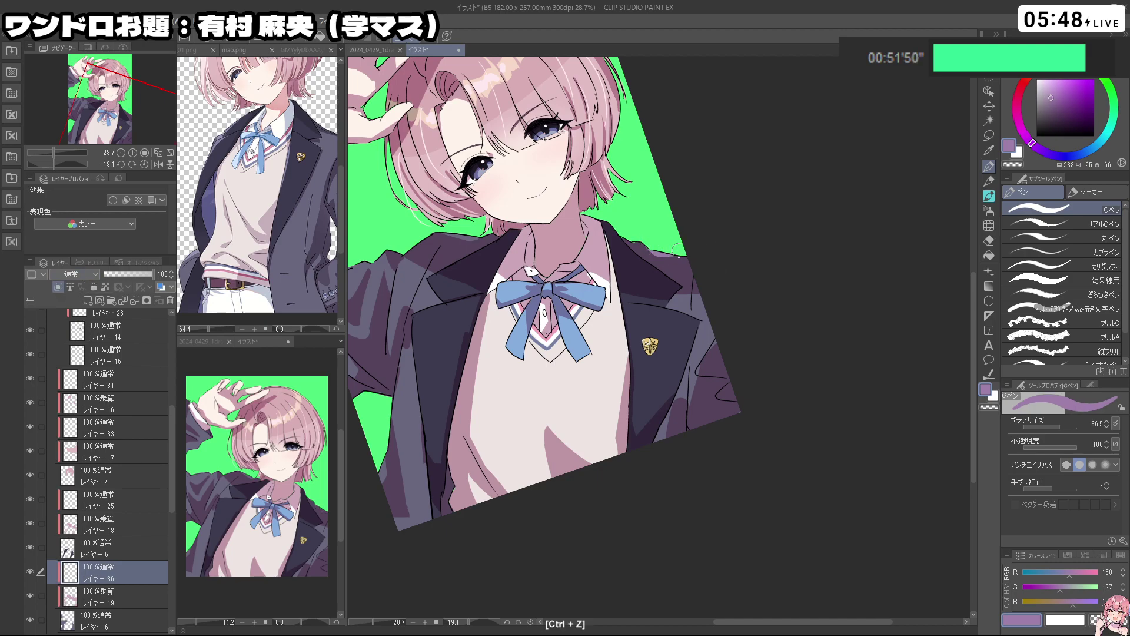
key("ctrl+z")
key("ctrl+space")
left_click_drag(629, 292, 568, 294)
key("shift+space")
left_click_drag(596, 439, 698, 450)
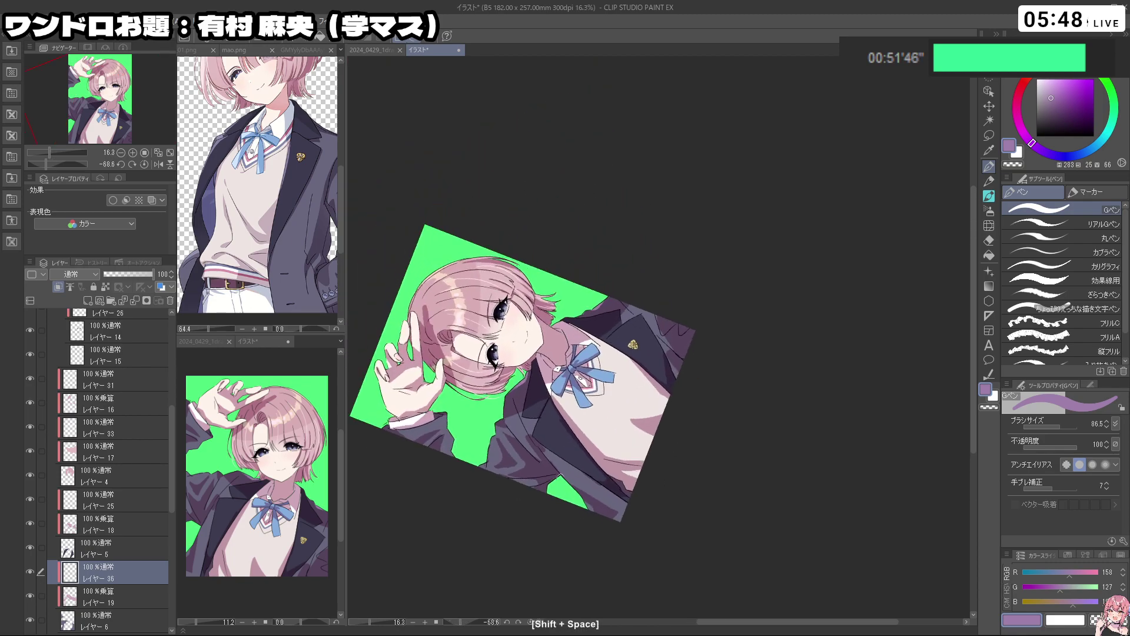
key("ctrl+z")
key("shift+space")
left_click_drag(685, 361, 765, 323)
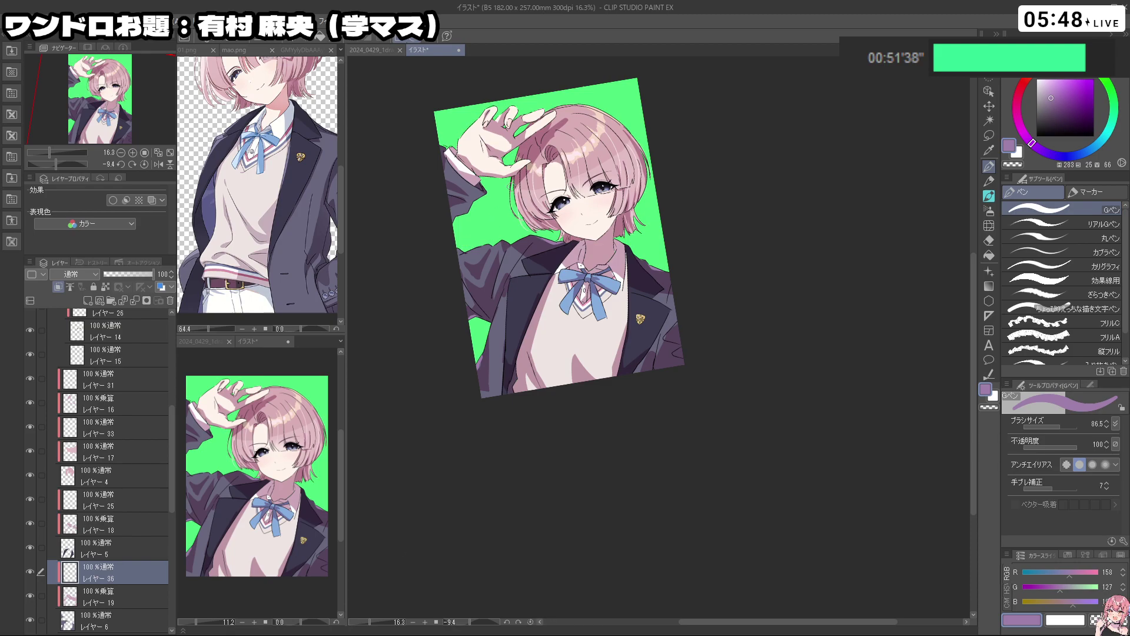
Examine the raised sleeve up close and the whole figure at different rotations
key("ctrl+space")
left_click(448, 158)
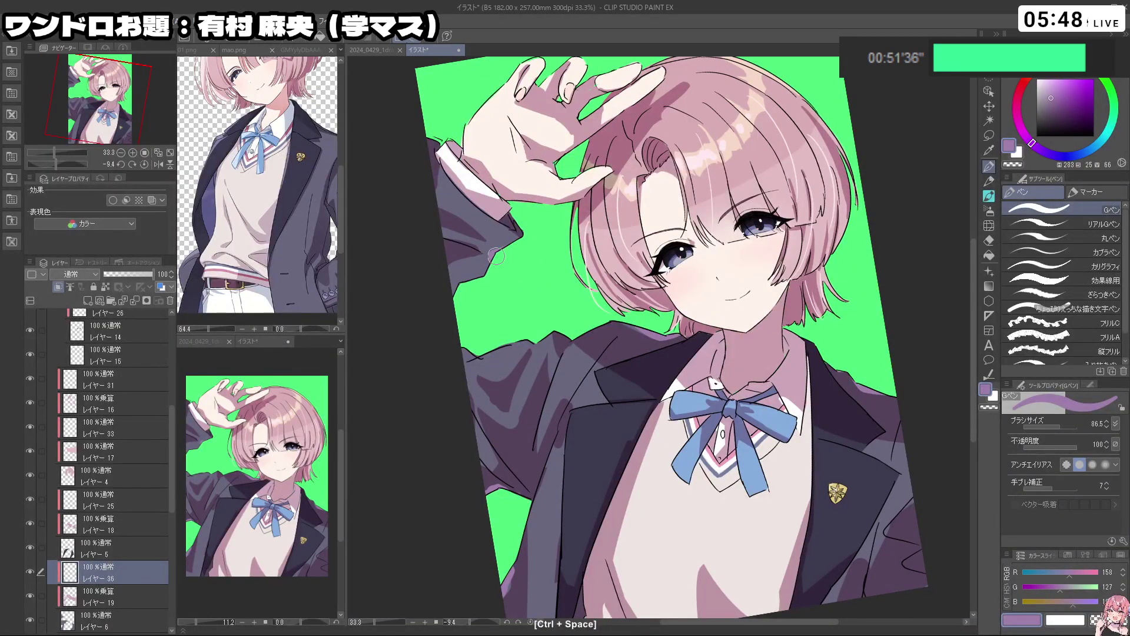
key("ctrl+space")
left_click_drag(682, 357, 624, 360)
key("shift+space")
left_click_drag(683, 421, 599, 405)
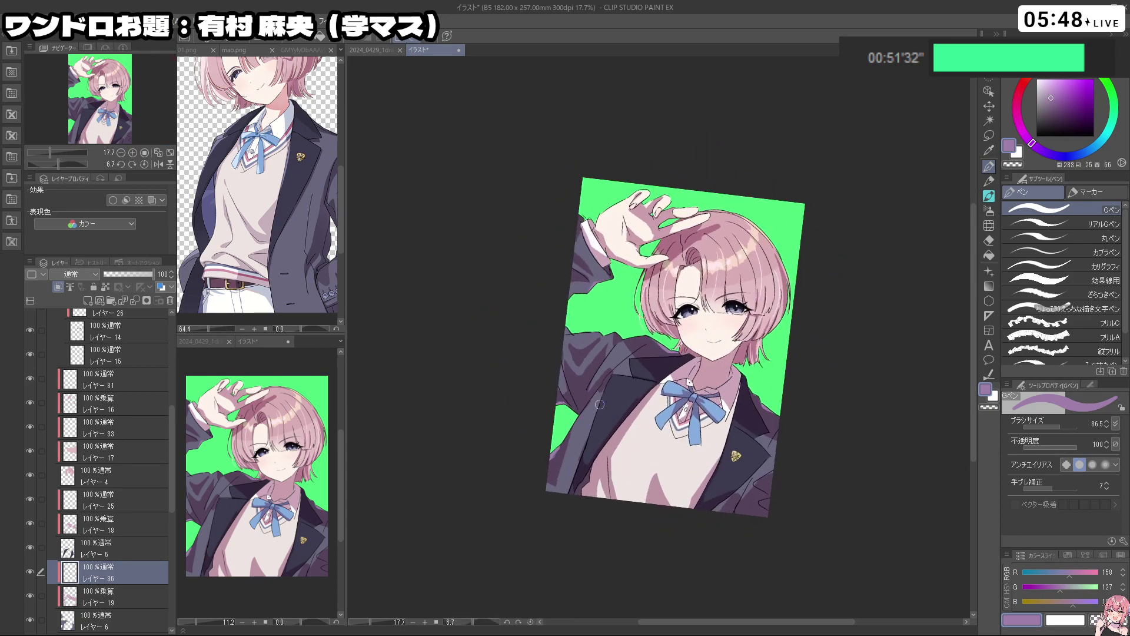
key("shift+space")
left_click_drag(535, 508, 606, 467)
key("space")
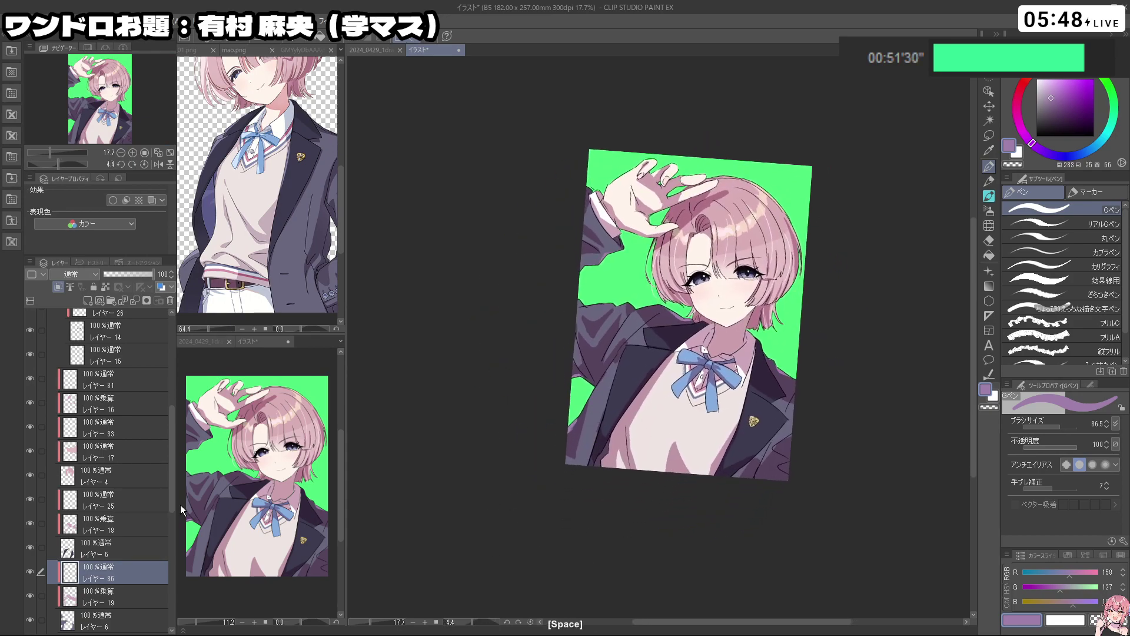
Lock transparent pixels on レイヤー 6 and paint the jacket's inner lining by the sweater dark blue-violet at brush size 49.2
left_click_drag(171, 493, 155, 533)
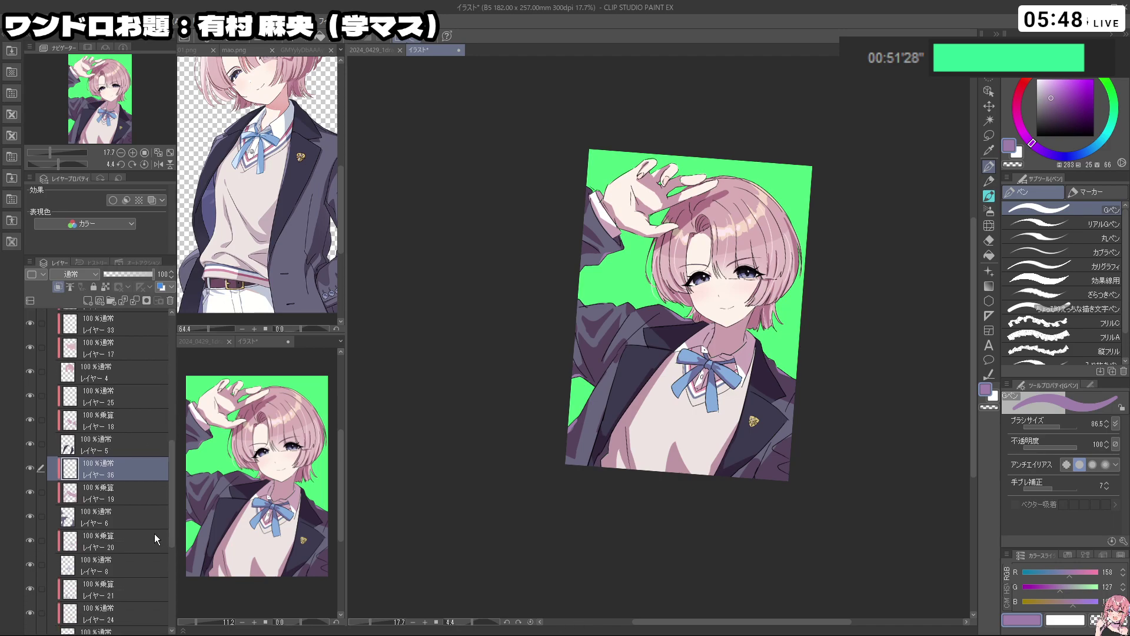
left_click(119, 498)
left_click(121, 518)
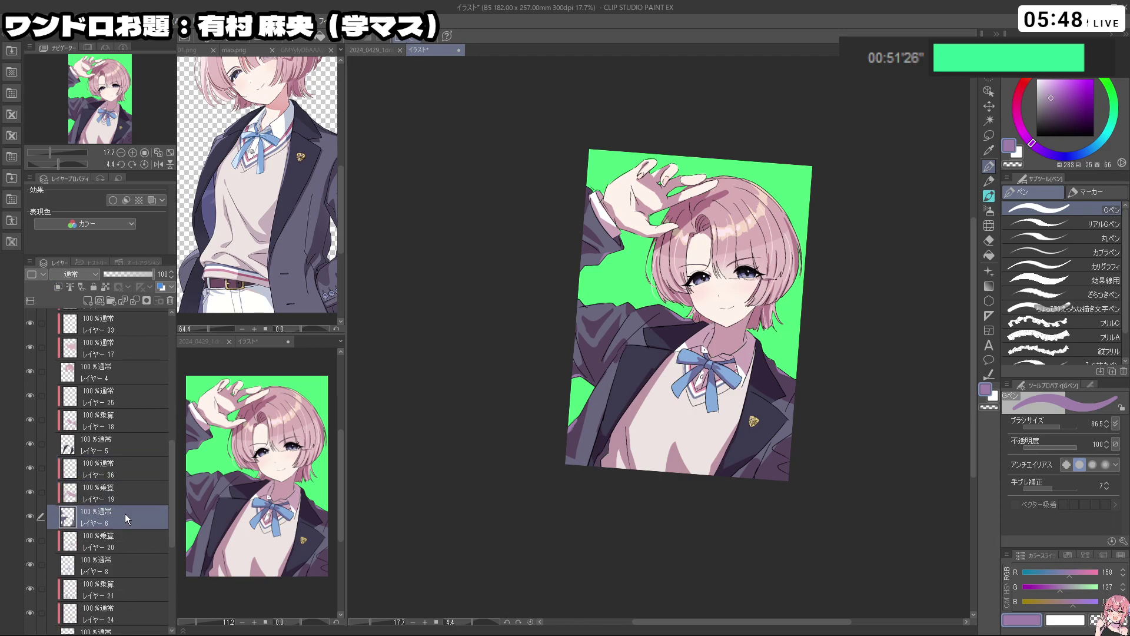
mouse_move(598, 466)
left_mouse_down()
mouse_move(630, 485)
mouse_move(633, 468)
left_mouse_up()
right_click(563, 392)
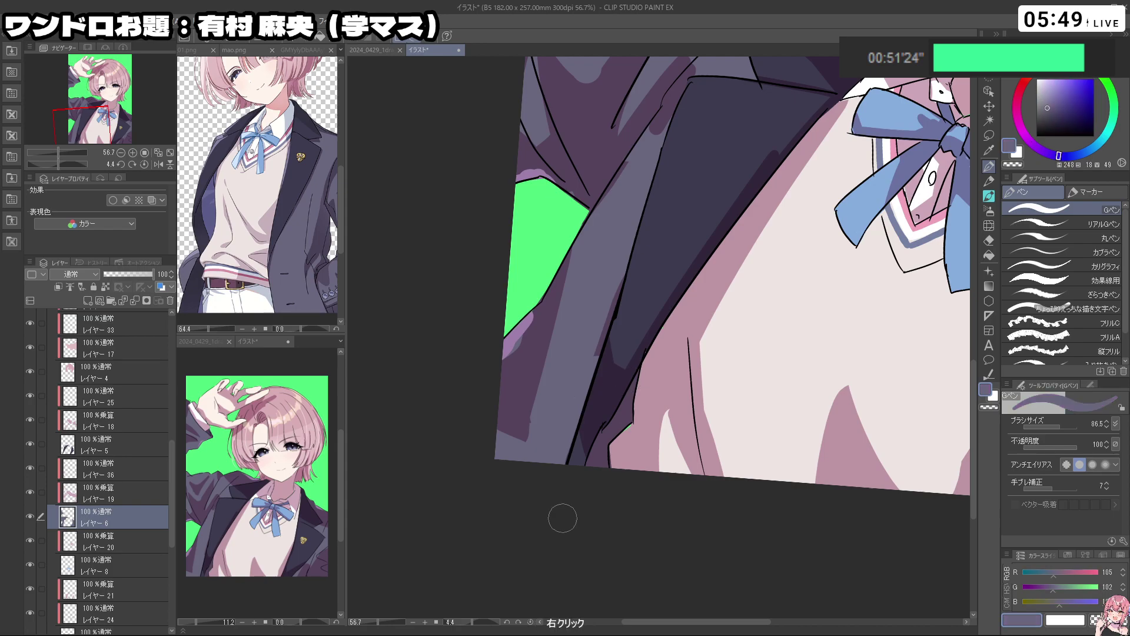
left_click(1064, 155)
left_click(1058, 111)
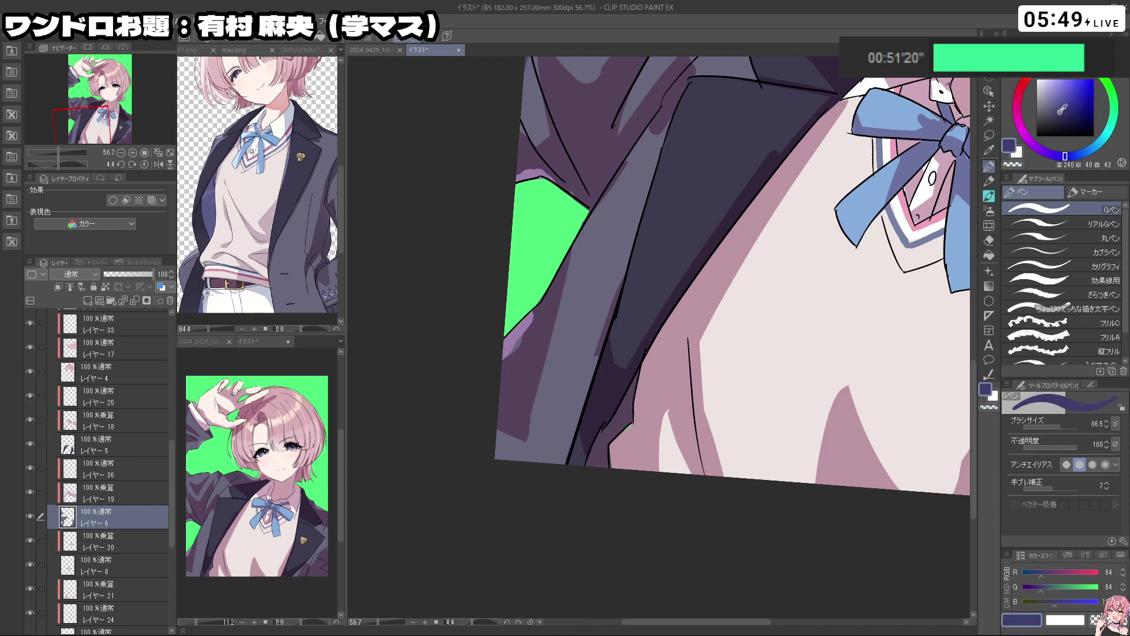
left_click_drag(623, 418, 612, 445)
key("ctrl+z")
key("ctrl+z")
mouse_move(638, 386)
left_mouse_down()
mouse_move(630, 417)
mouse_move(643, 372)
mouse_move(596, 462)
left_mouse_up()
key("space")
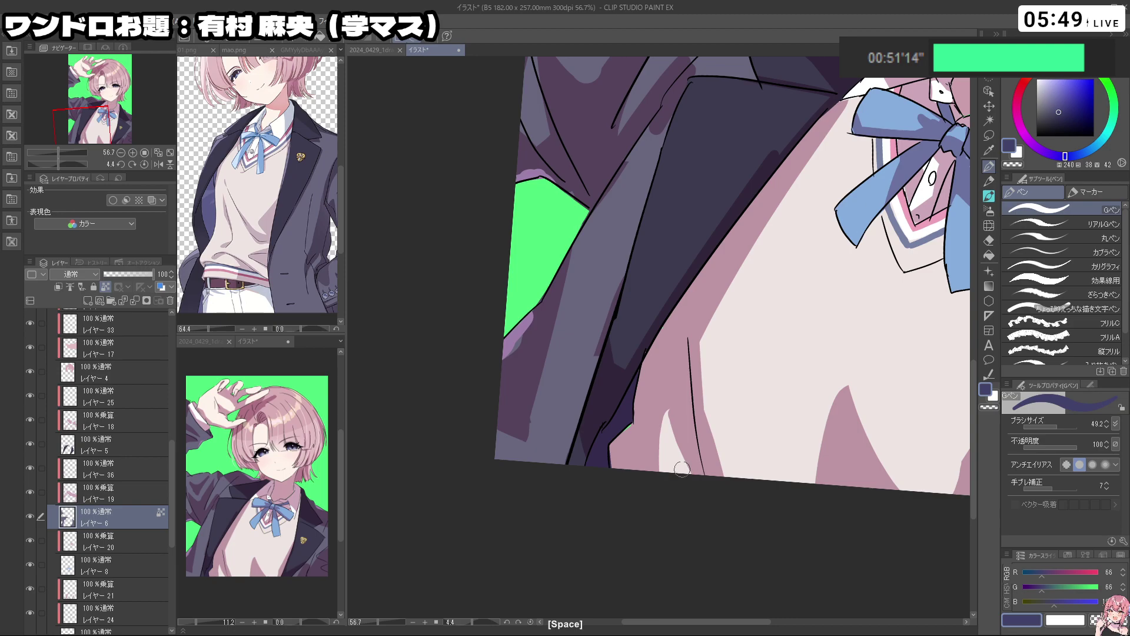
Repaint the jacket's inner lining beside the sweater in a lighter blue-violet with R and G at 117
left_click(1056, 96)
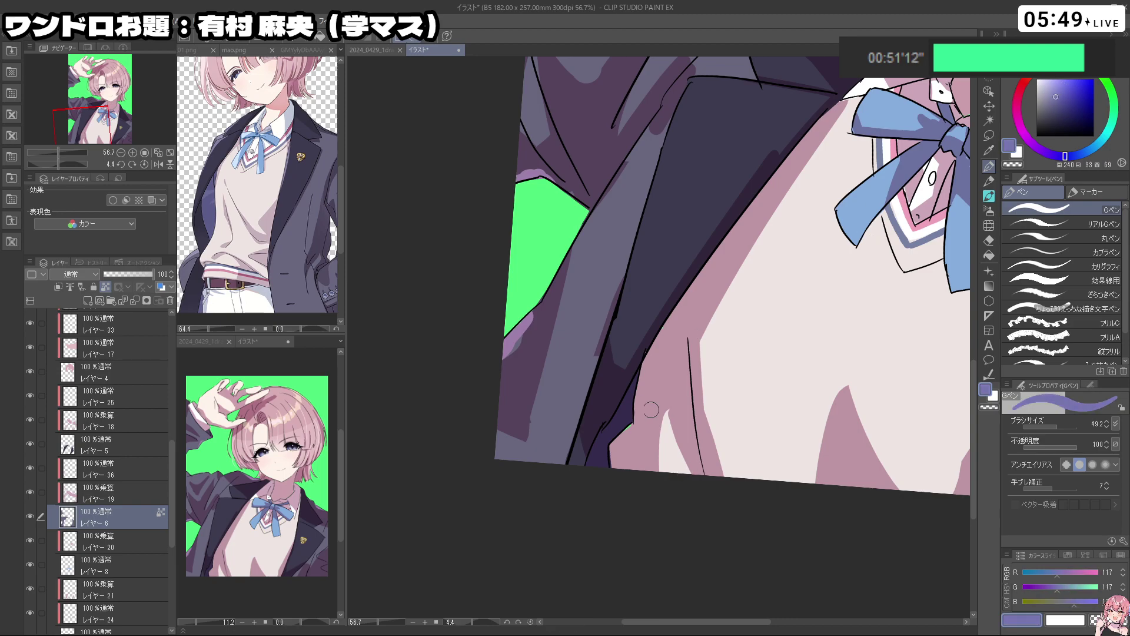
mouse_move(639, 373)
left_mouse_down()
mouse_move(598, 471)
mouse_move(590, 459)
left_mouse_up()
key("ctrl+space")
mouse_move(688, 470)
left_mouse_down()
mouse_move(580, 533)
mouse_move(862, 429)
left_mouse_up()
key("shift+space")
left_click_drag(875, 315, 776, 518)
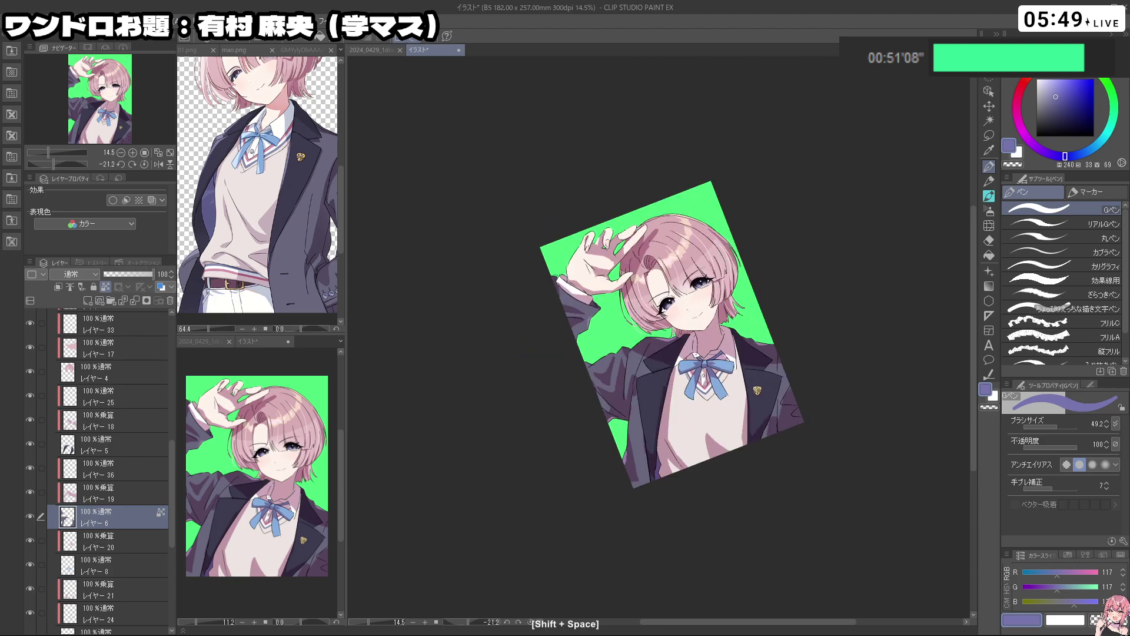
Hide the solid green background layer near the bottom of the layer stack
scroll(86, 530, "down", 2)
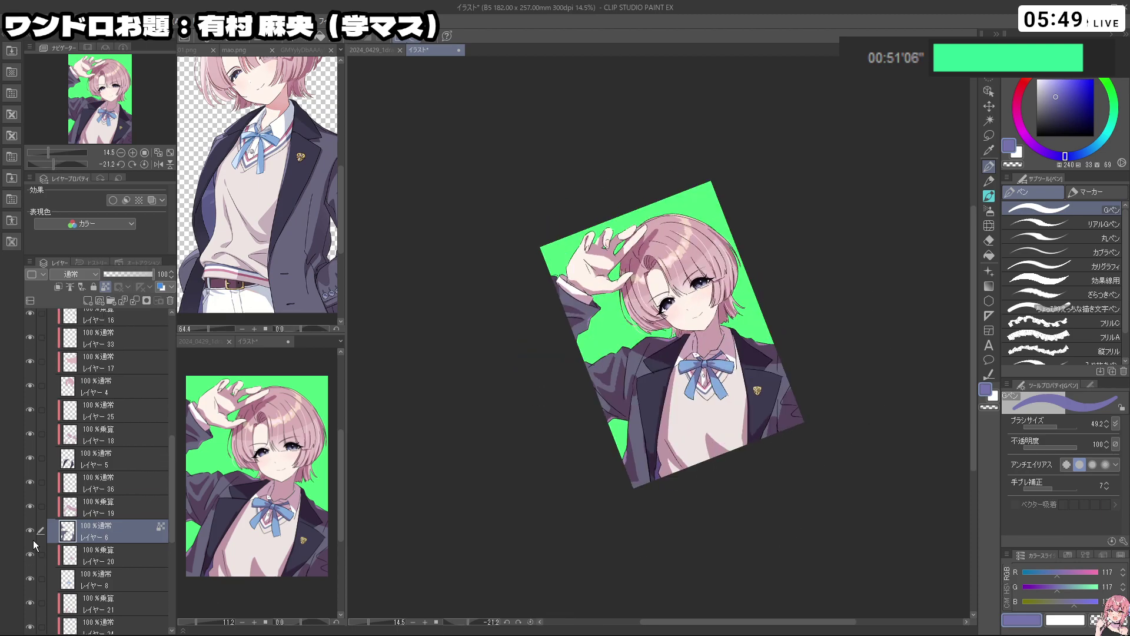
scroll(86, 572, "down", 3)
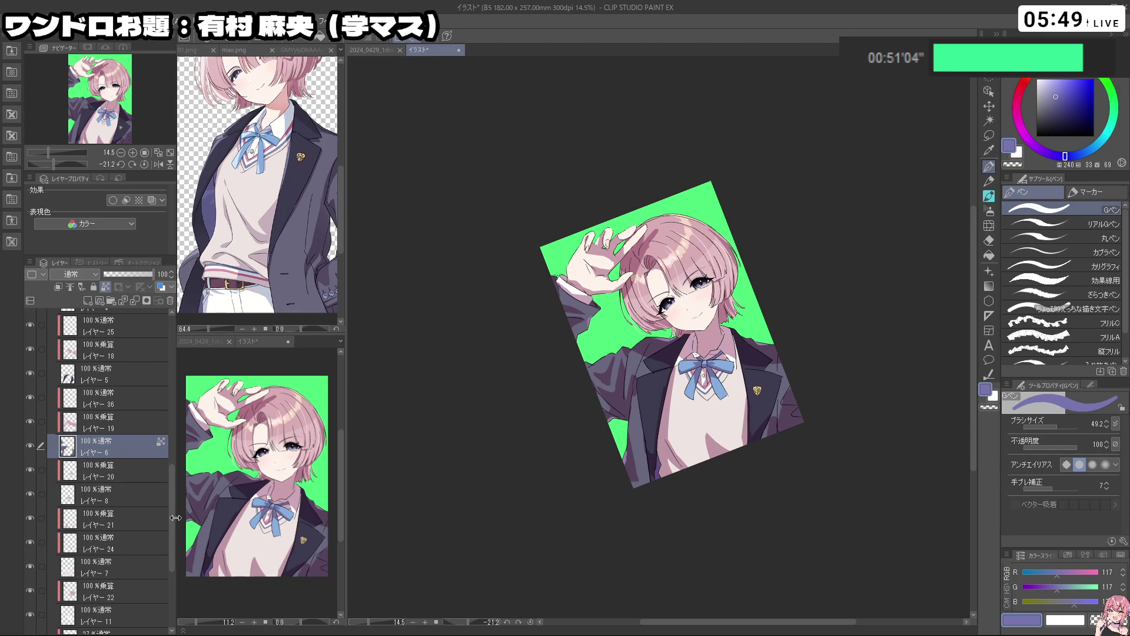
left_click_drag(170, 525, 170, 580)
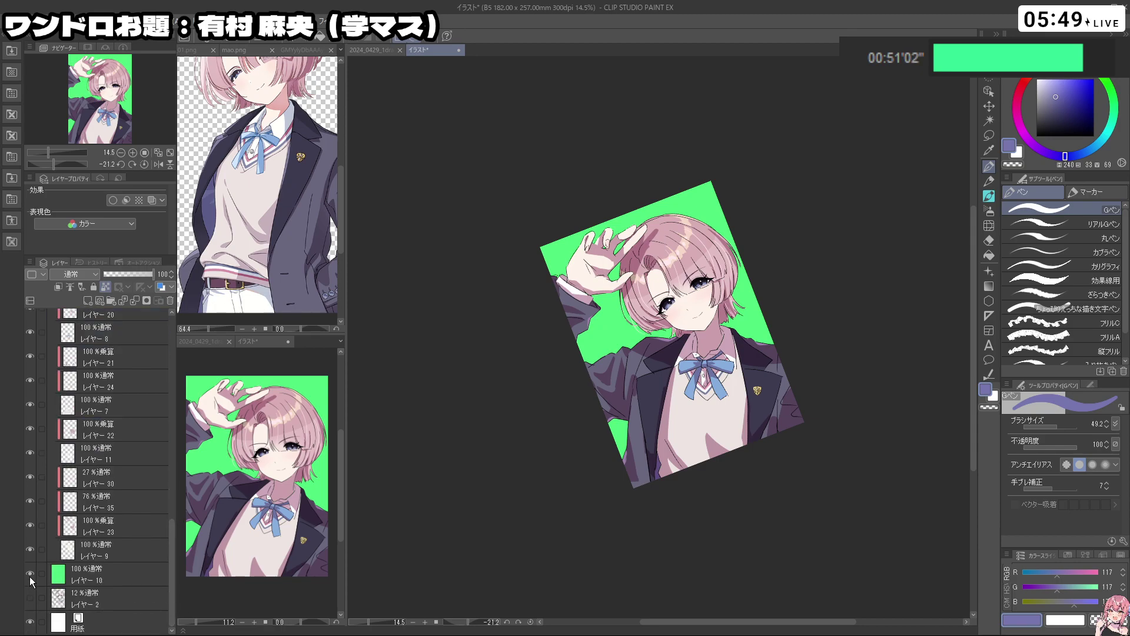
left_click(29, 573)
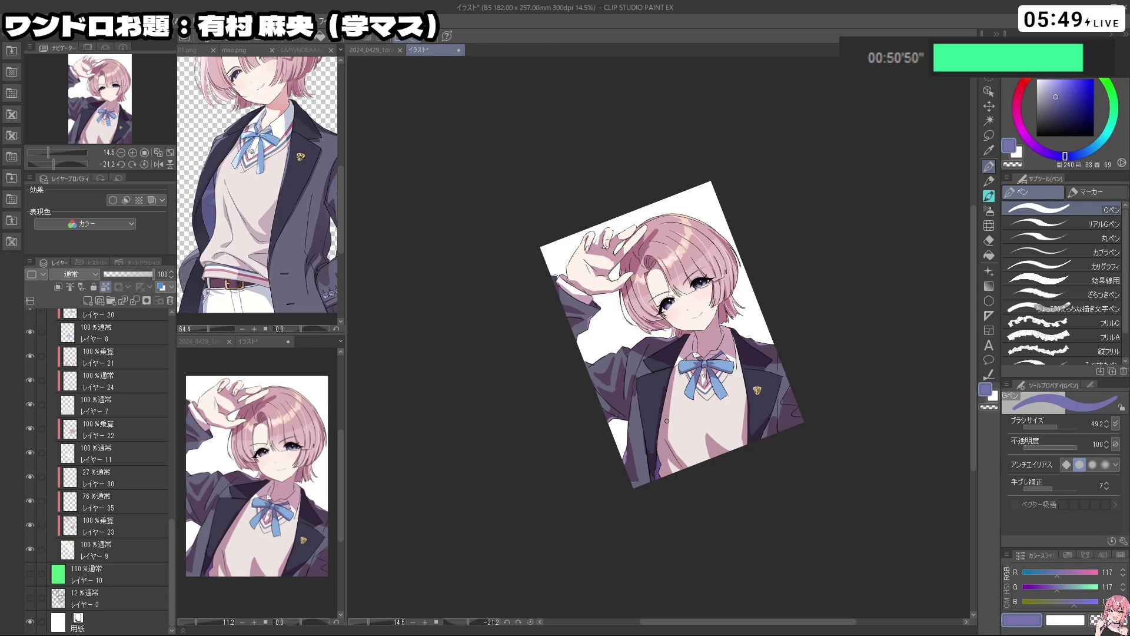
Examine the illustration against the white background and compare its uniform with the reference image りなみ.png
left_click_drag(904, 223, 922, 278)
left_click_drag(737, 296, 785, 296)
left_click_drag(786, 297, 800, 270)
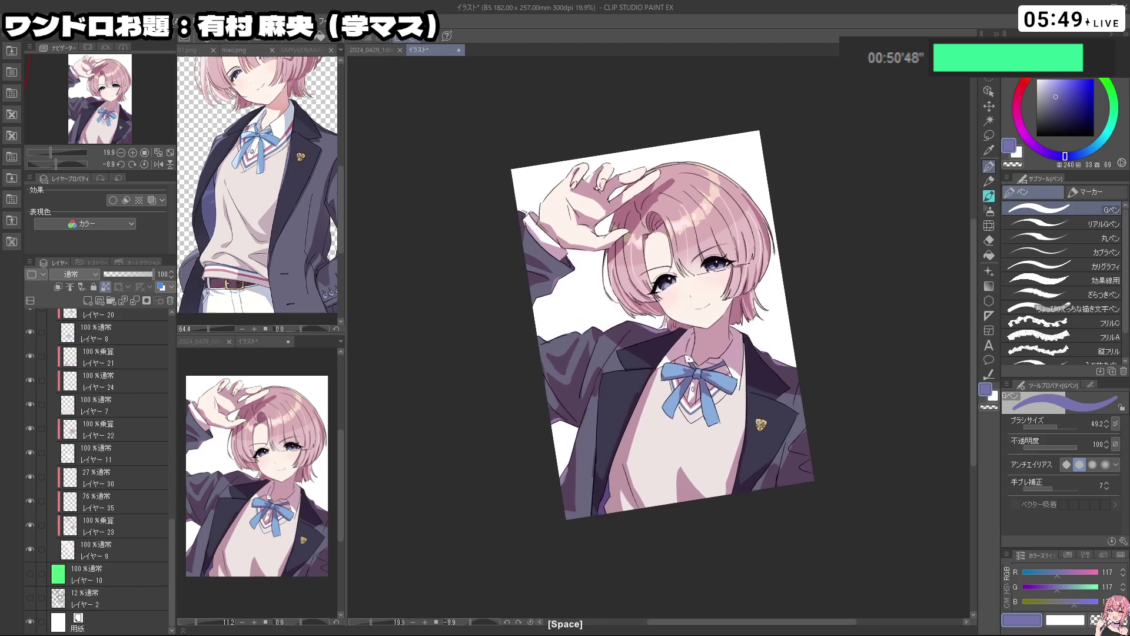
left_click_drag(842, 324, 842, 408)
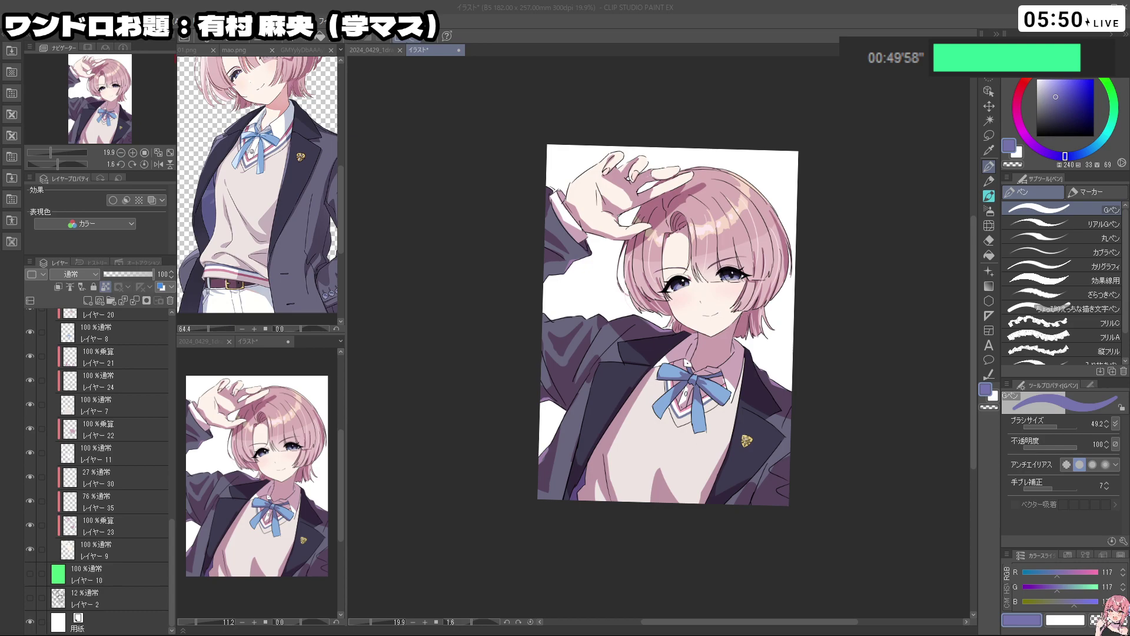
left_click_drag(249, 247, 254, 250)
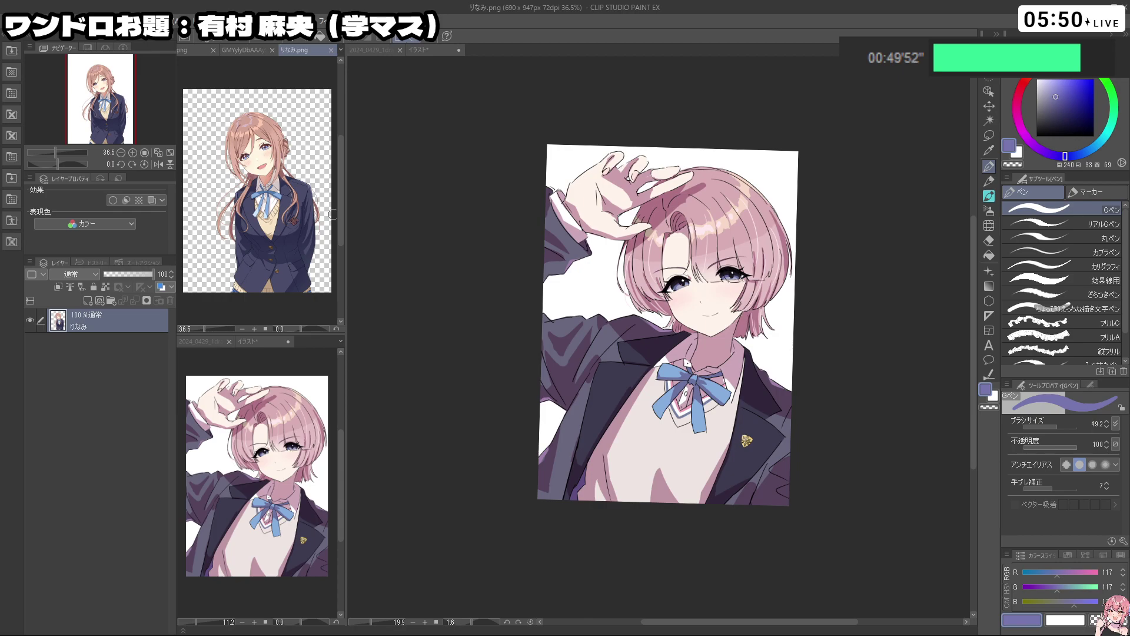
left_click(848, 185)
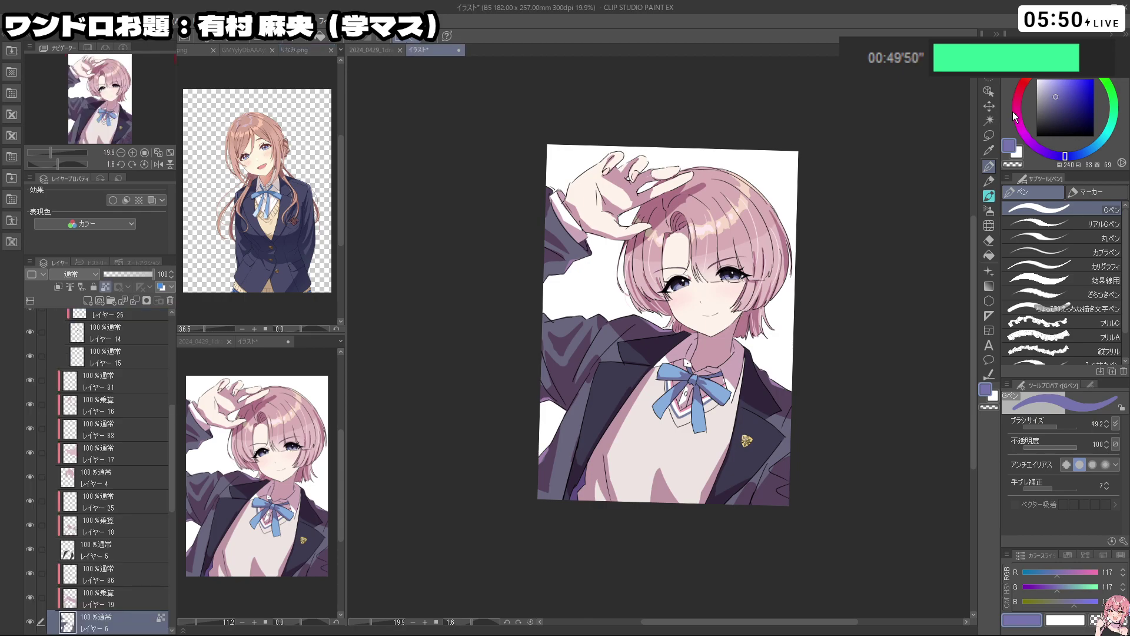
Set the drawing colour to black and examine the full illustration against the white background
left_click(1037, 136)
left_click_drag(799, 180, 759, 182)
left_click_drag(731, 209, 748, 118)
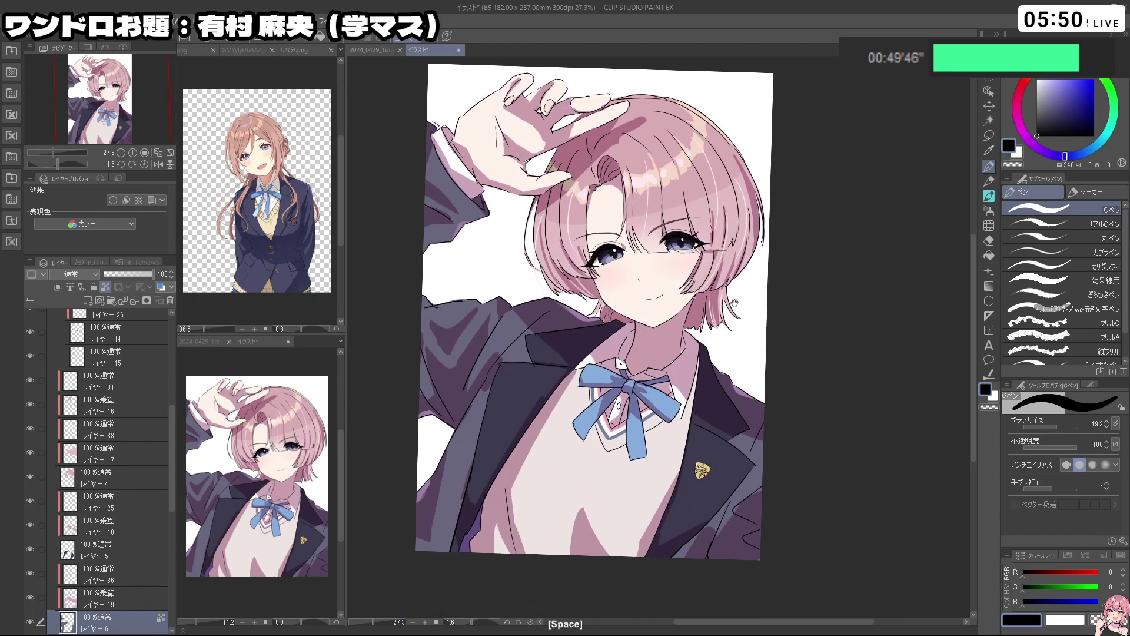
left_click_drag(763, 213, 802, 210)
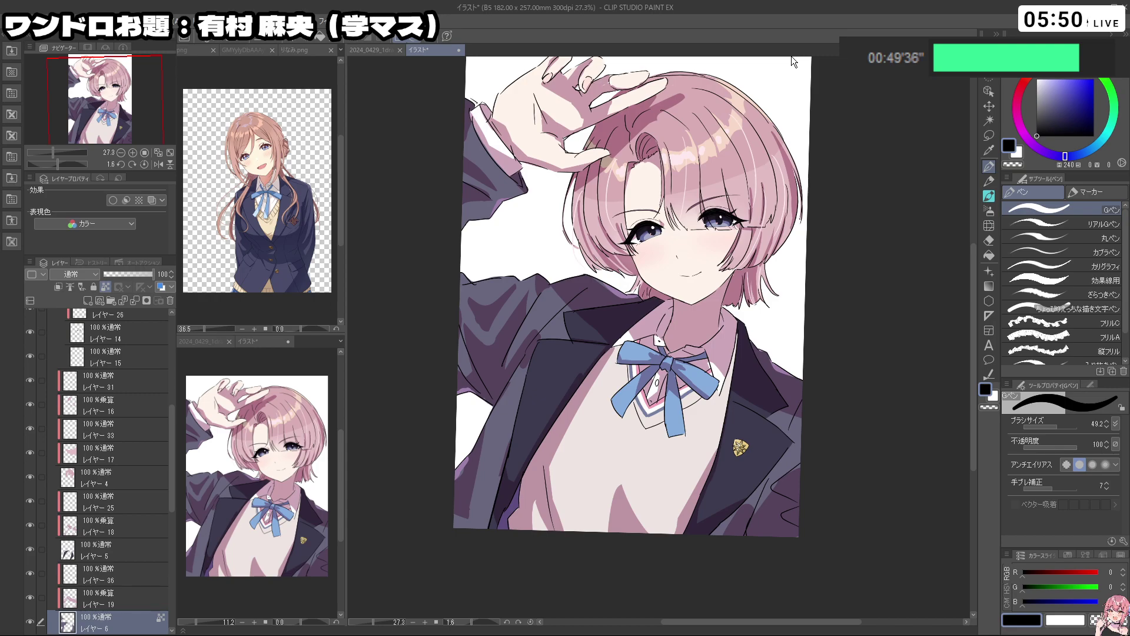
scroll(812, 197, "down", 3)
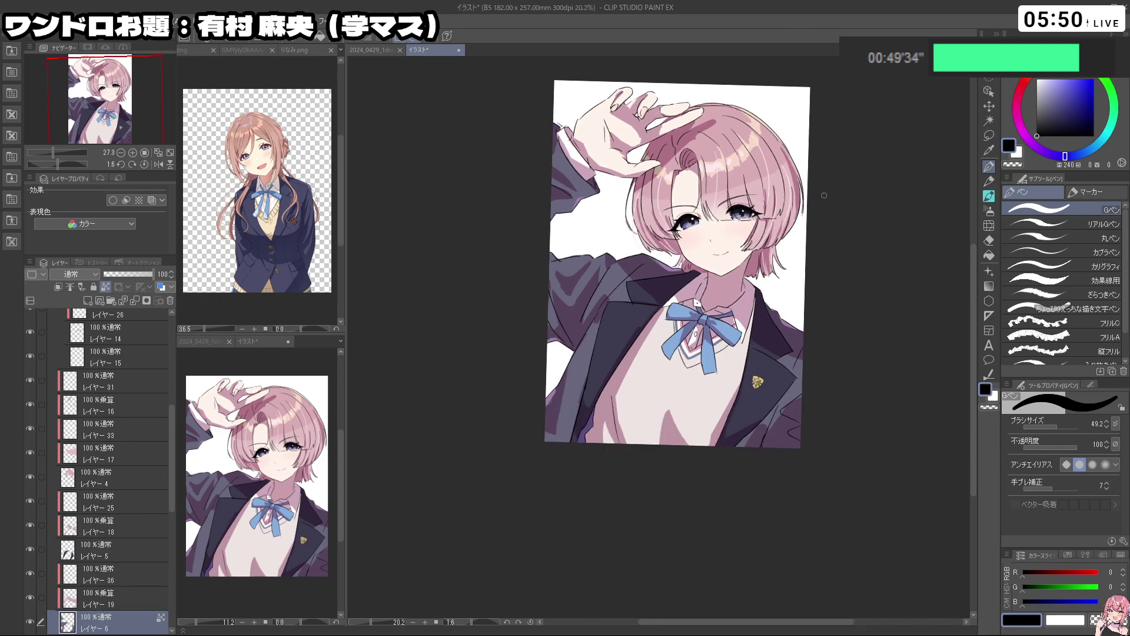
scroll(759, 181, "up", 2)
scroll(713, 103, "down", 2)
scroll(710, 82, "up", 5)
scroll(694, 88, "down", 4)
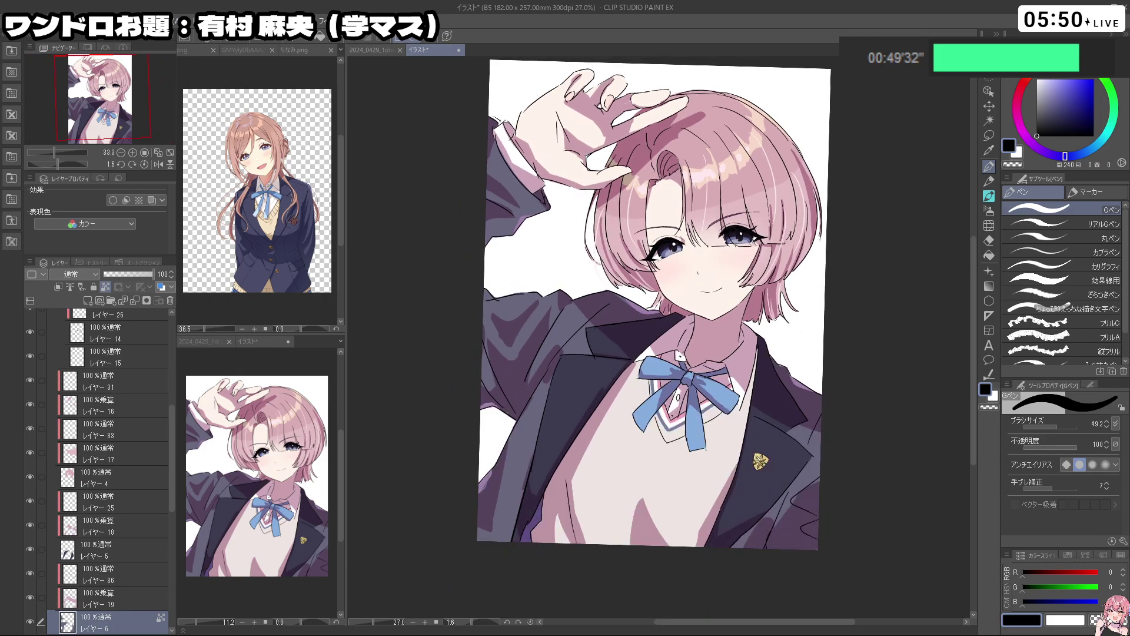
scroll(522, 241, "up", 2)
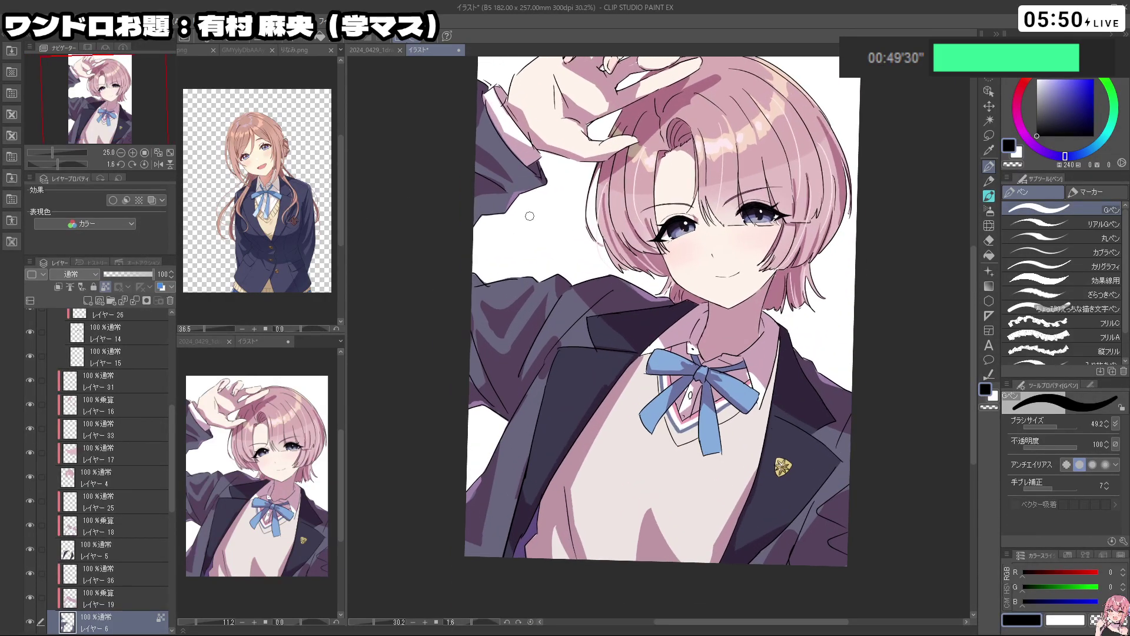
scroll(549, 187, "down", 2)
scroll(549, 188, "up", 2)
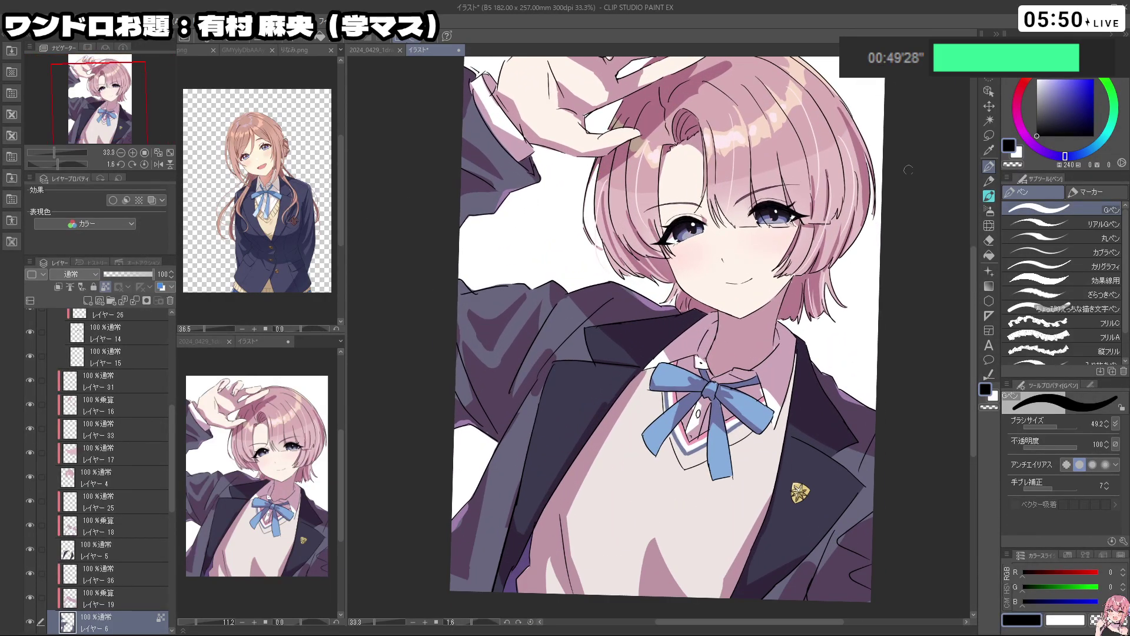
key("space")
left_click_drag(910, 222, 825, 240)
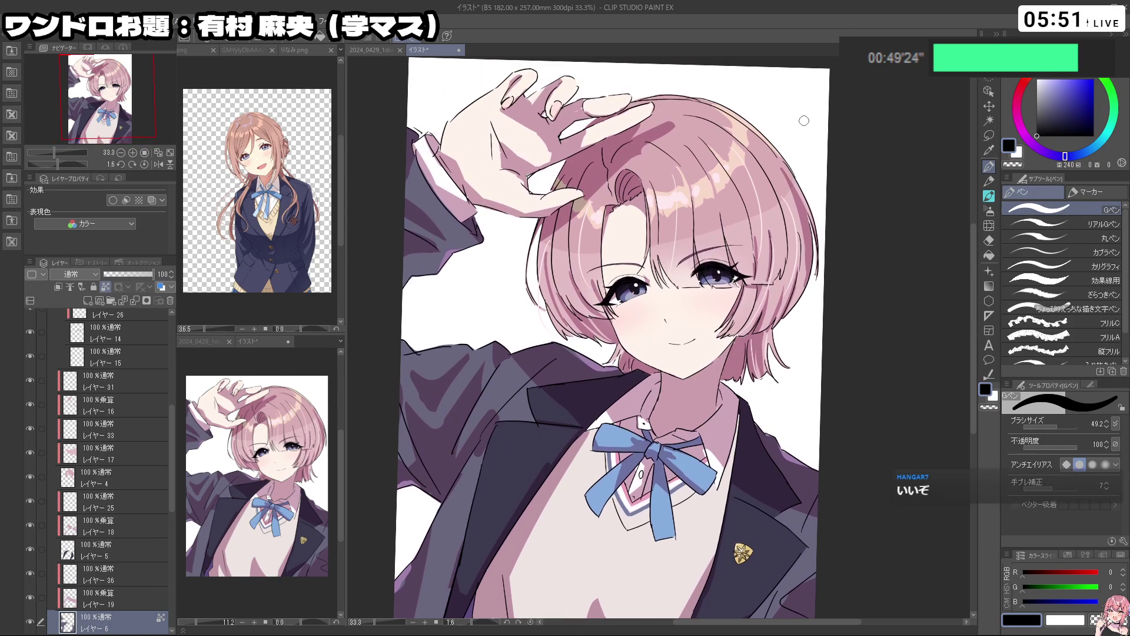
Set the Gペン brush size to 8.0 and undo the test stroke beside the hair
key("space")
left_click_drag(805, 119, 742, 194)
key("ctrl+space")
left_click(776, 179)
key("ctrl+z")
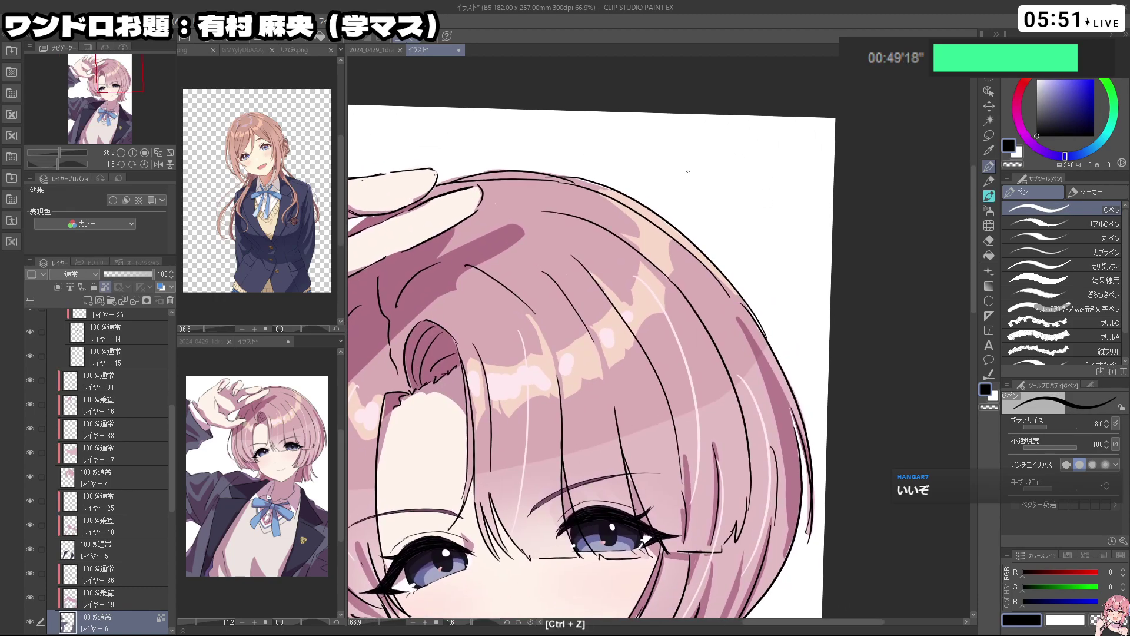
Collapse フォルダー 1 and create a new folder above レイヤー 32 in the layer stack
left_click_drag(171, 421, 170, 315)
left_click(52, 389)
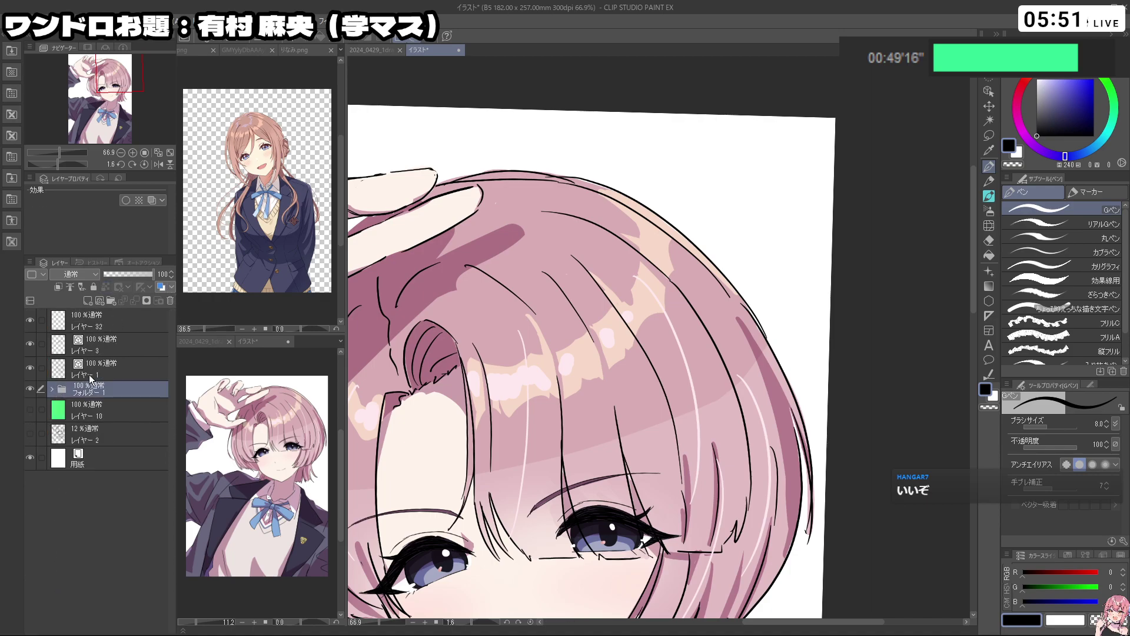
left_click(104, 351)
left_click(111, 300)
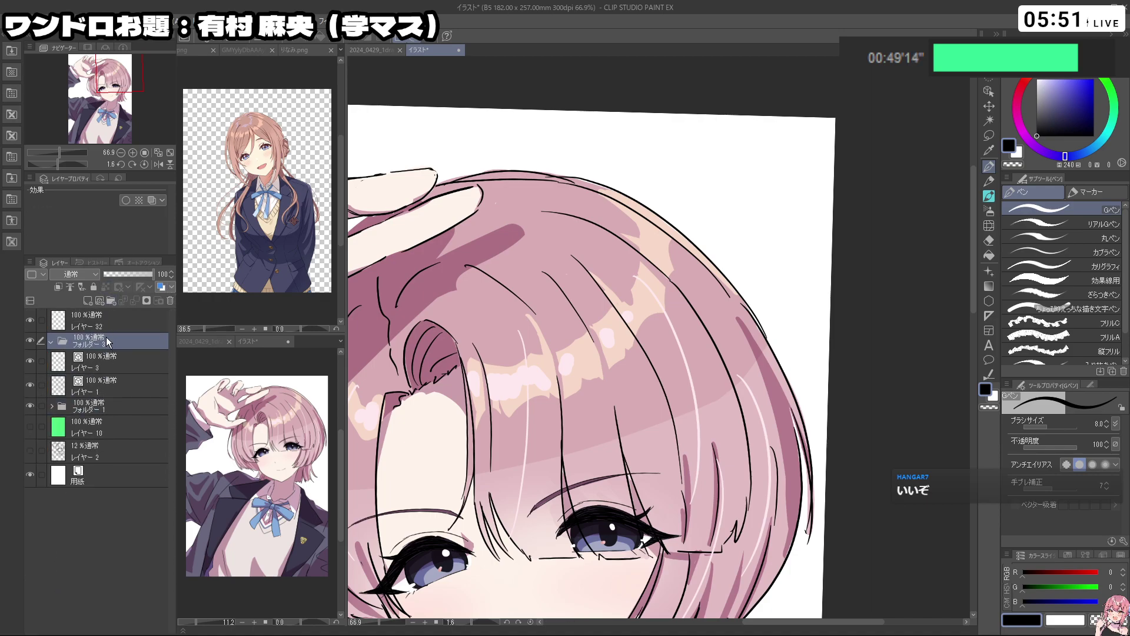
mouse_move(108, 345)
left_mouse_down()
mouse_move(109, 315)
mouse_move(107, 340)
left_mouse_up()
Move レイヤー 32, レイヤー 3, レイヤー 1 and フォルダー 1 into the new folder, collapse it and add a raster layer above
left_click(98, 392, "shift")
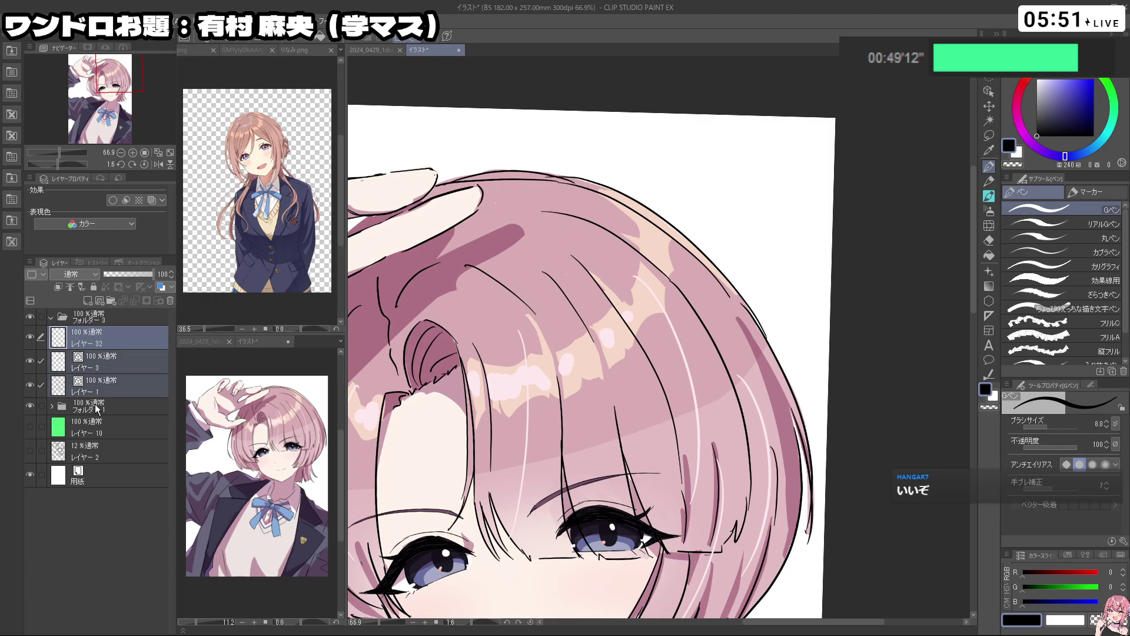
left_click(97, 406, "shift")
left_click_drag(97, 406, 102, 323)
left_click(51, 317)
left_click(88, 301)
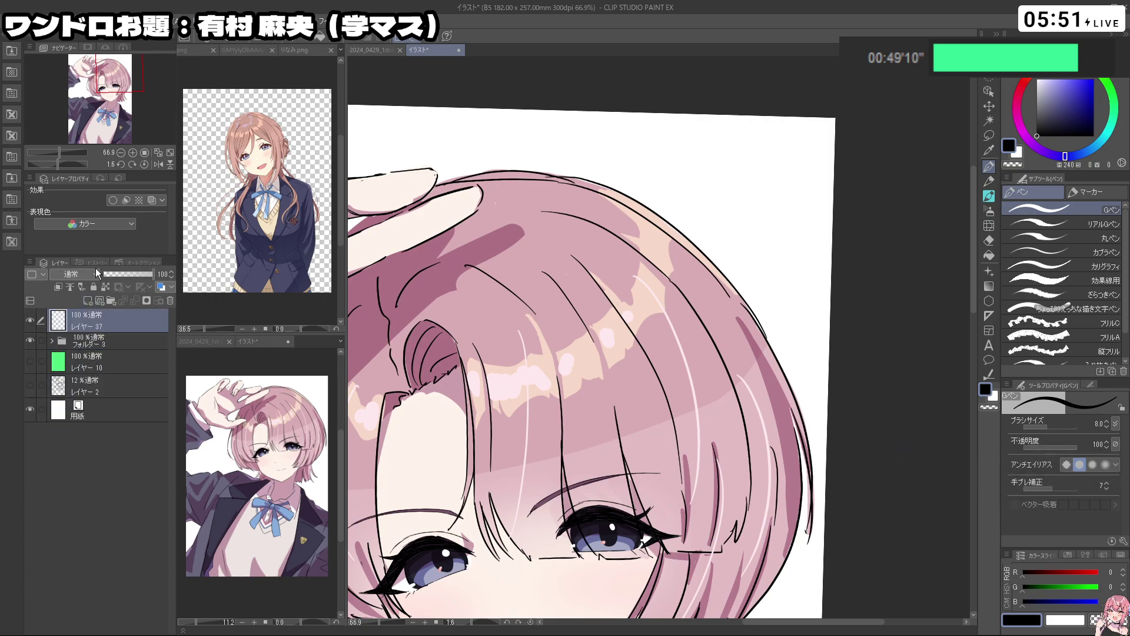
Start a small black face doodle in the artwork's upper-right corner with parted bangs and right-side hair strands
key("ctrl+z")
mouse_move(769, 148)
left_mouse_down()
mouse_move(755, 188)
mouse_move(777, 151)
left_mouse_up()
key("ctrl+z")
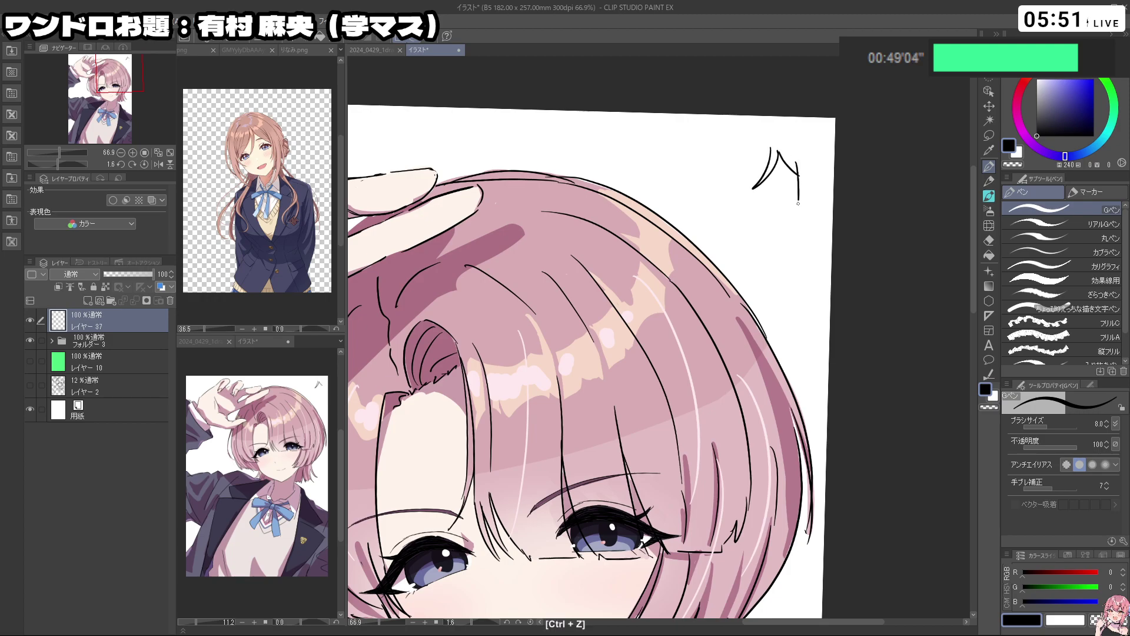
key("ctrl+z")
left_click_drag(795, 156, 803, 236)
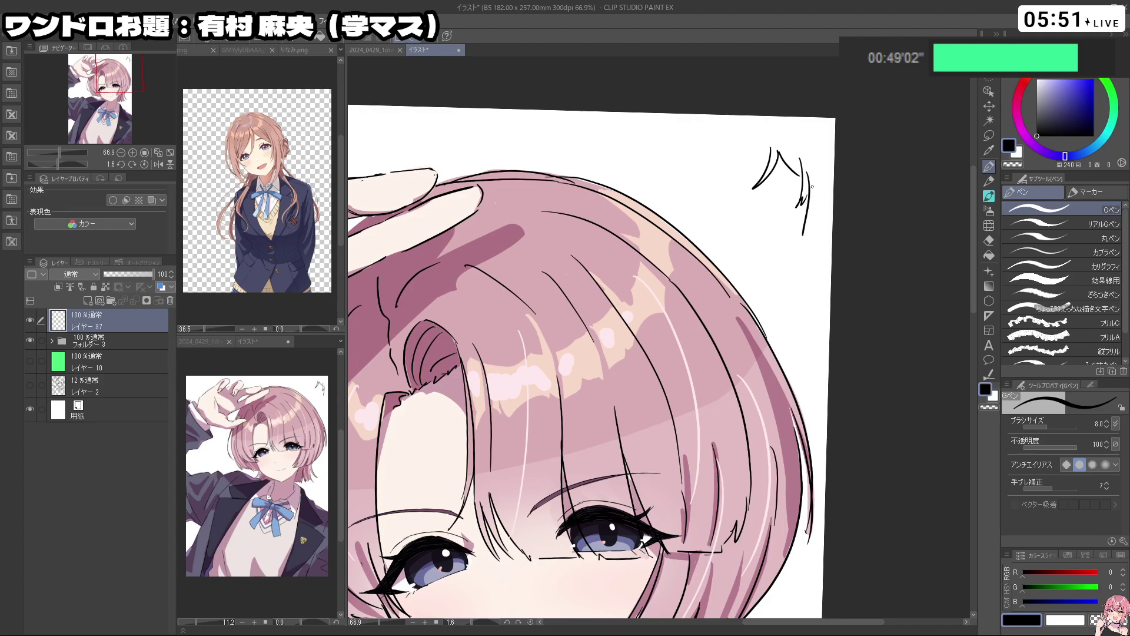
key("ctrl+z")
left_click_drag(810, 174, 800, 246)
key("ctrl+z")
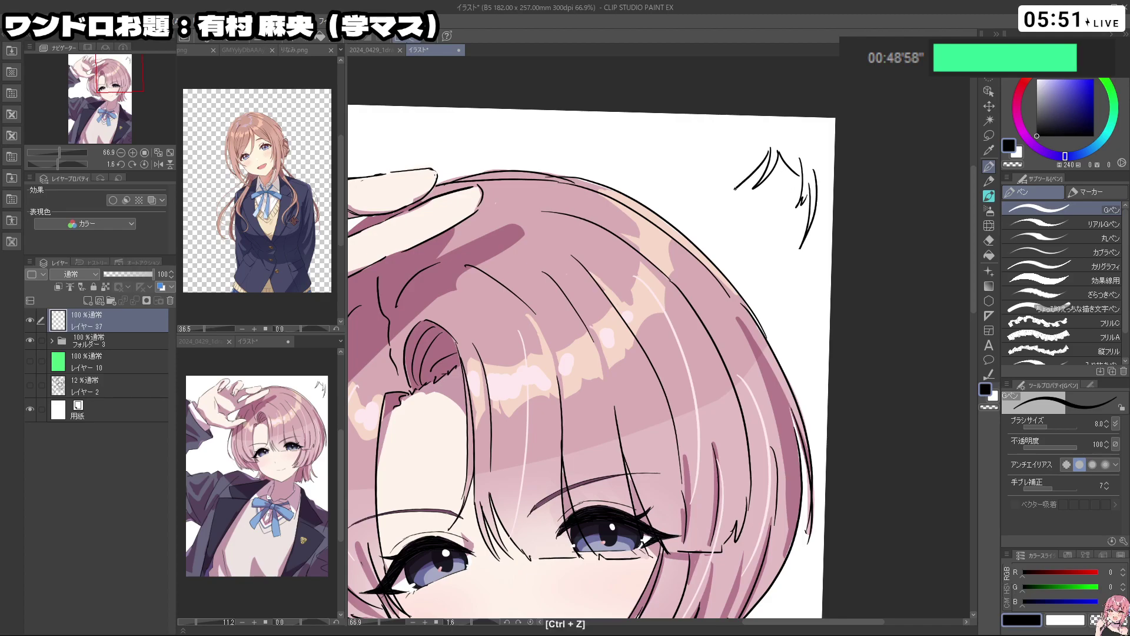
key("ctrl+z")
Draw the face doodle's left side locks, chin line and small open mouth
left_click_drag(732, 167, 746, 248)
key("ctrl+z")
left_click_drag(735, 210, 749, 252)
key("ctrl+z")
left_click_drag(720, 169, 749, 252)
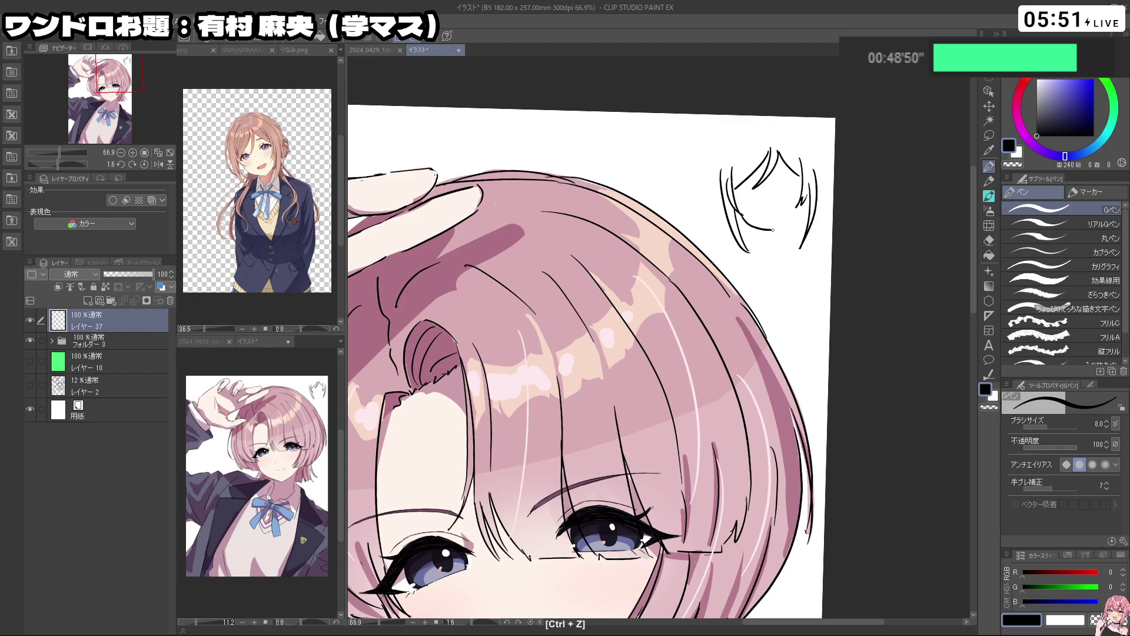
key("ctrl+z")
left_click_drag(743, 216, 753, 223)
Draw the doodle's closed, smiling eyes with thick curved lashes, redoing unsatisfactory strokes
left_click(778, 199, "ctrl")
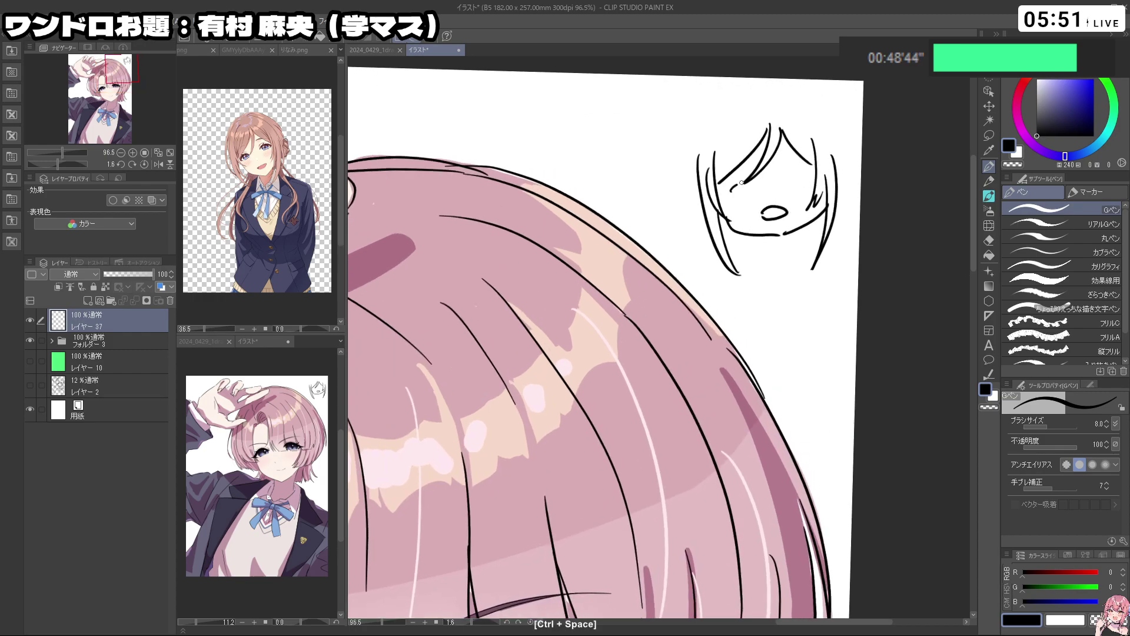
mouse_move(741, 183)
left_mouse_down()
mouse_move(728, 191)
mouse_move(758, 185)
mouse_move(729, 194)
mouse_move(758, 186)
left_mouse_up()
key("ctrl+z")
key("ctrl+z")
key("ctrl+z")
key("ctrl+z")
mouse_move(758, 186)
left_mouse_down()
mouse_move(726, 195)
mouse_move(810, 174)
left_mouse_up()
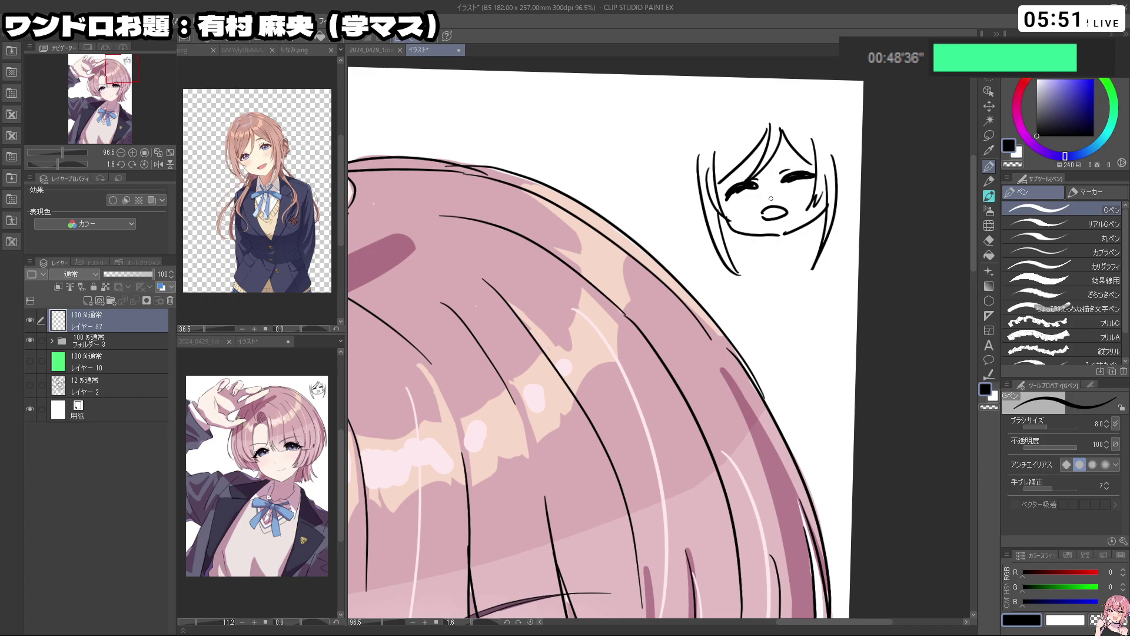
Add a nose dot to the doodle and reshape its mouth into a tilted open smile
key("ctrl+z")
key("c")
key("c")
key("ctrl+z")
Add a curved fringe strand from the doodle's hair parting across the right side of the forehead
key("ctrl+space")
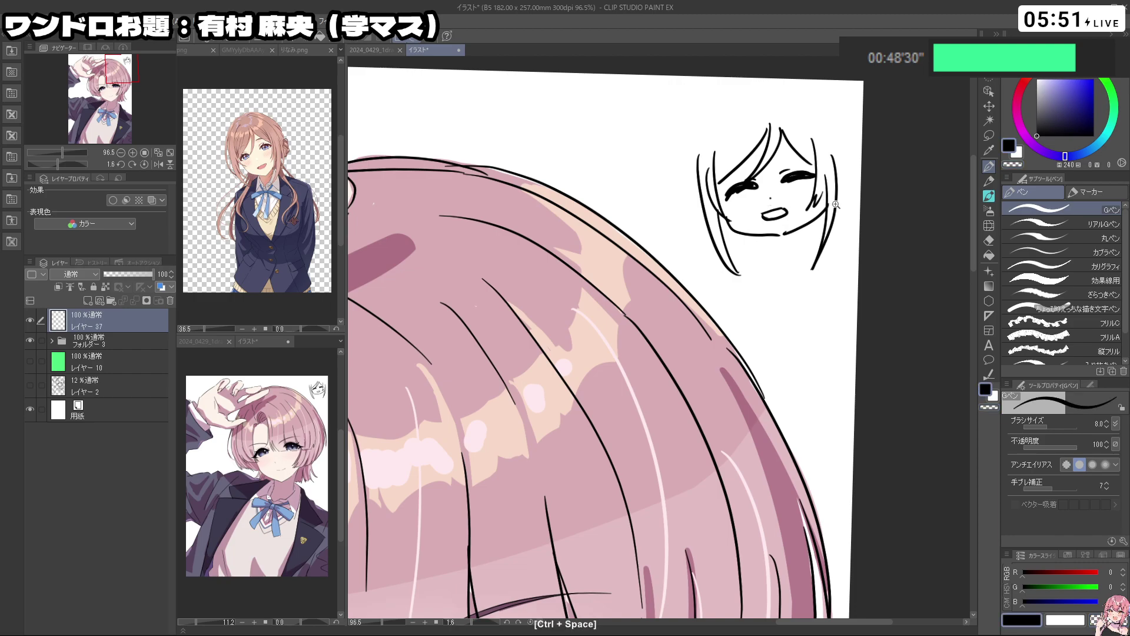
left_click_drag(835, 204, 817, 200)
key("space")
left_click_drag(819, 198, 791, 217)
key("ctrl+space")
key("space")
left_click(762, 160, "ctrl")
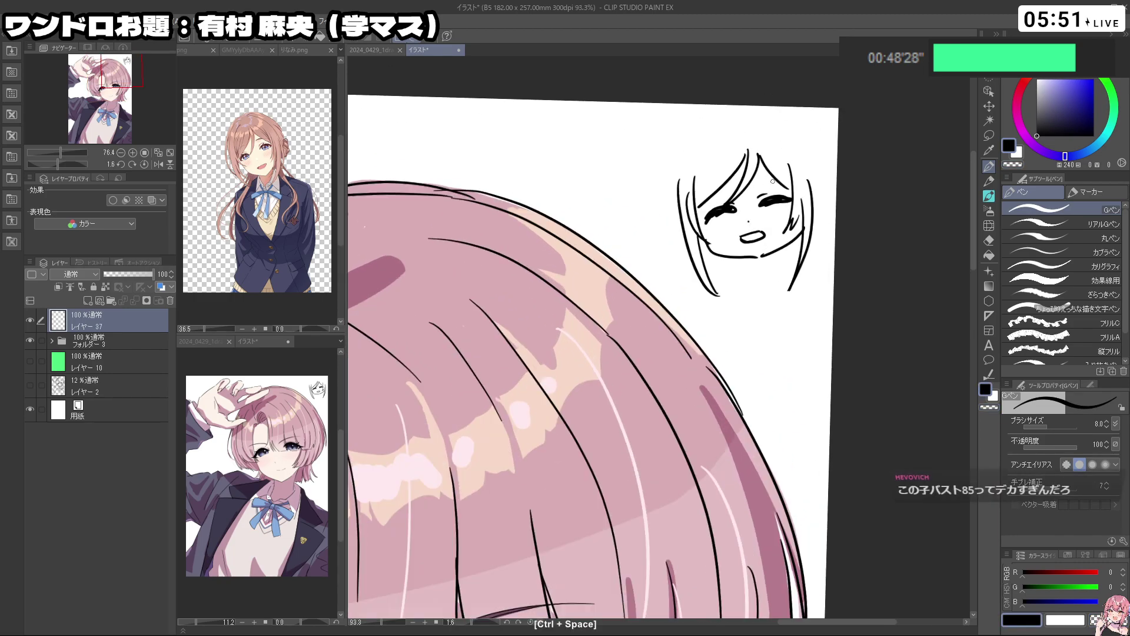
key("ctrl+z")
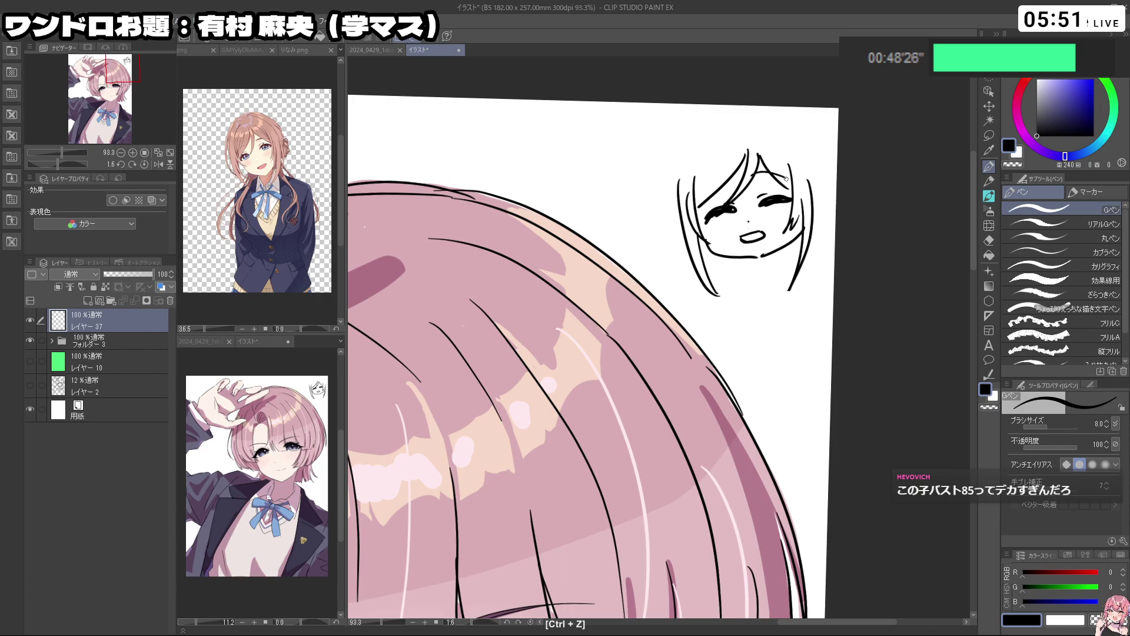
left_click_drag(734, 180, 704, 195)
key("ctrl+z")
Draw the outer hair contour down the left side of the doodle's head
key("ctrl+space")
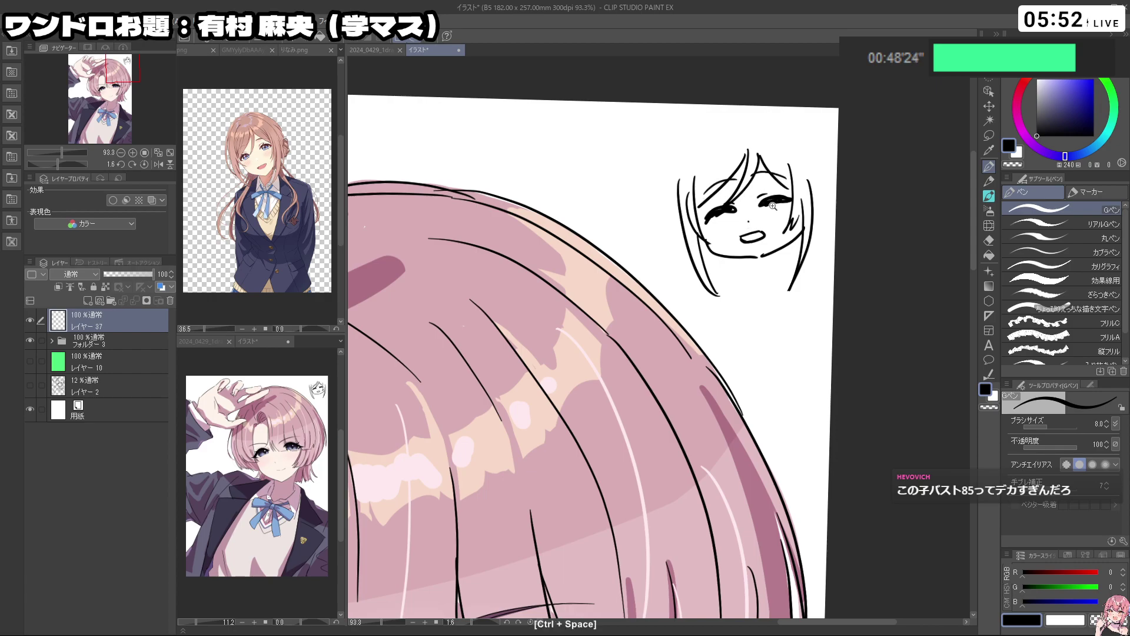
left_click_drag(777, 204, 750, 188)
key("space")
left_click_drag(749, 188, 697, 234)
key("ctrl+z")
left_click_drag(701, 177, 711, 252)
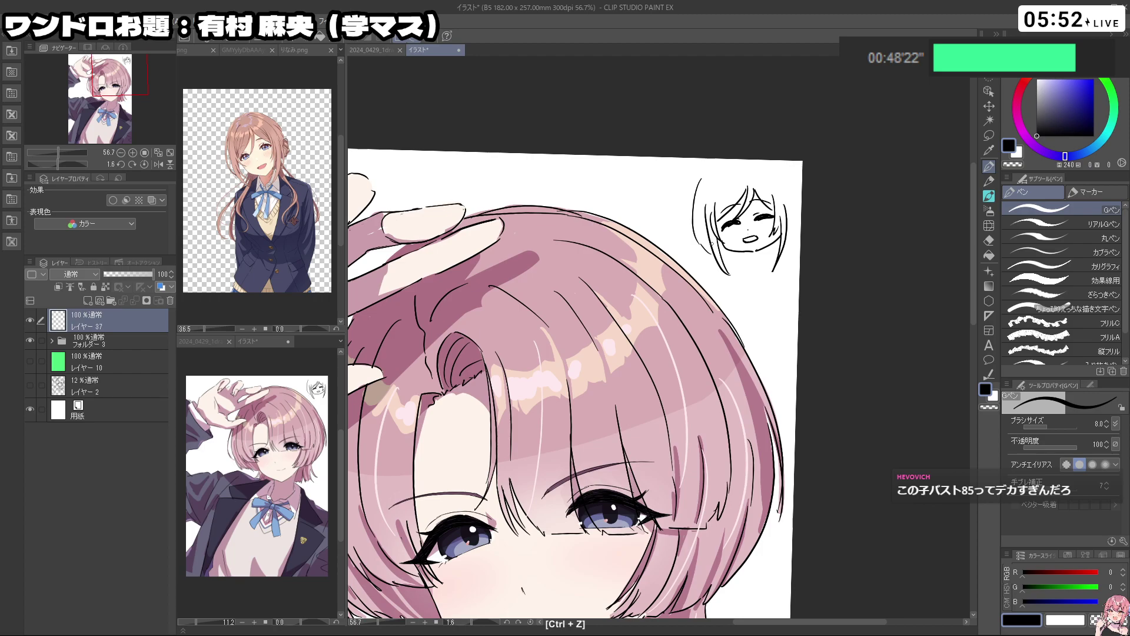
key("ctrl+z")
left_click_drag(700, 181, 706, 249)
Draw the crown of the doodle's head and continue the hair outline down its right side
left_click(736, 174, "alt")
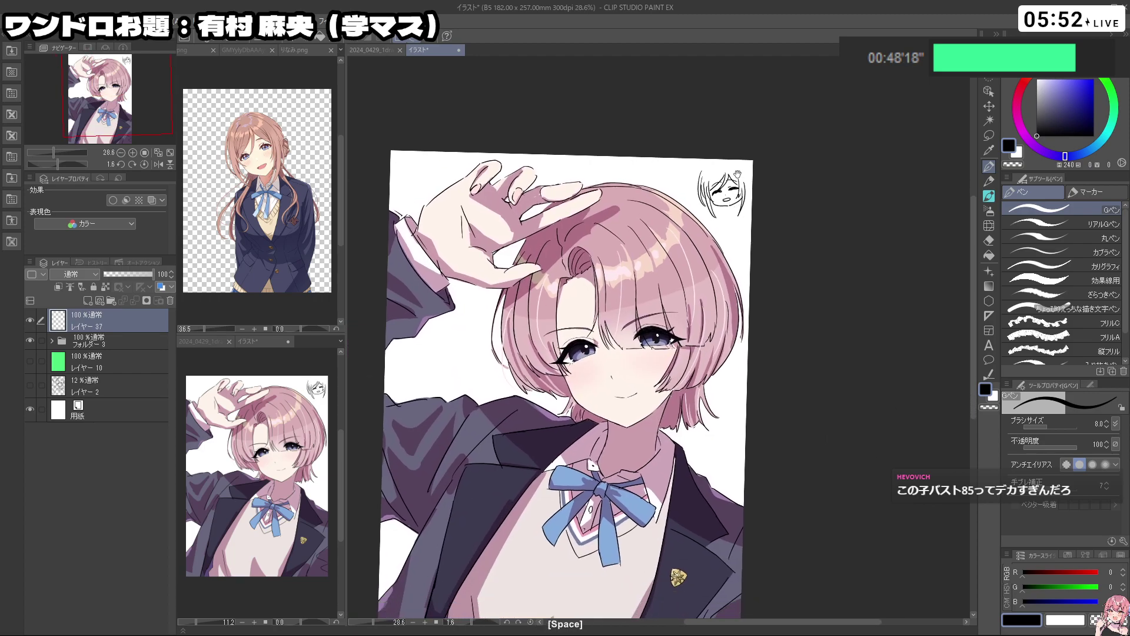
left_click(724, 177, "ctrl")
left_click(712, 188, "ctrl")
key("ctrl+z")
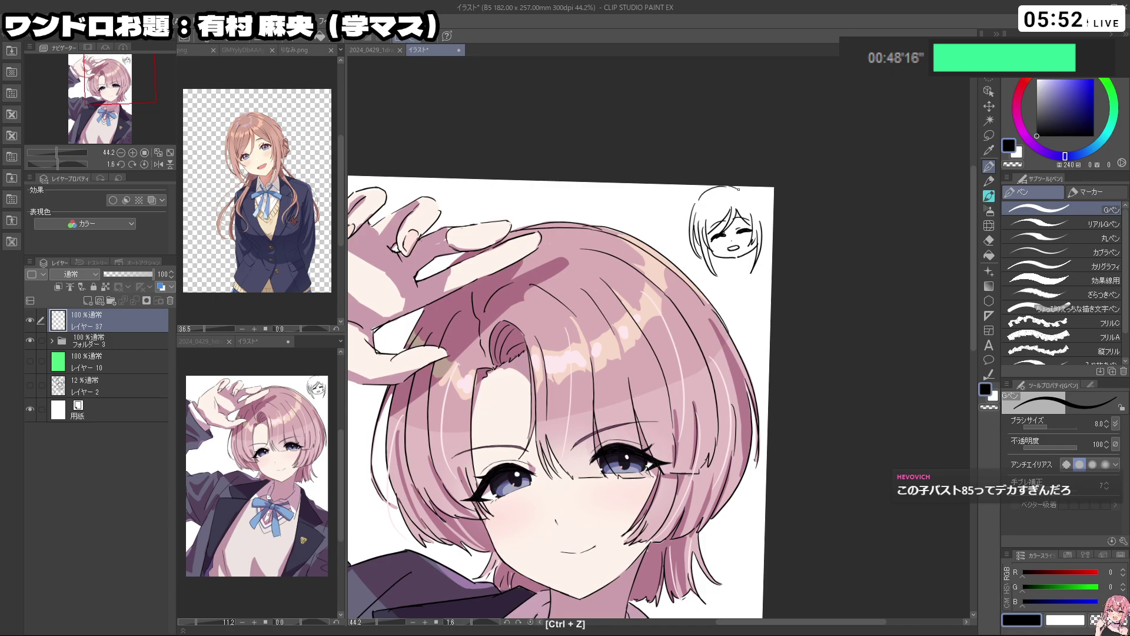
left_click_drag(767, 224, 765, 237)
left_click(763, 228, "ctrl")
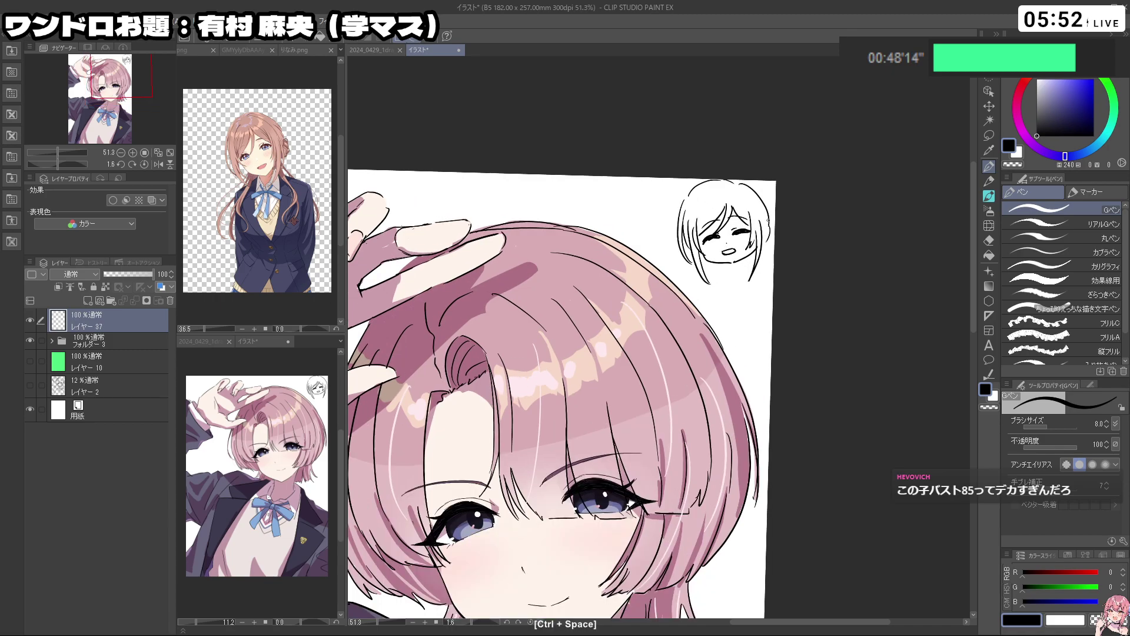
Draw a small hair bun with inner strand lines on the right side of the doodle's head
key("ctrl+z")
key("ctrl+z")
left_click_drag(739, 184, 766, 236)
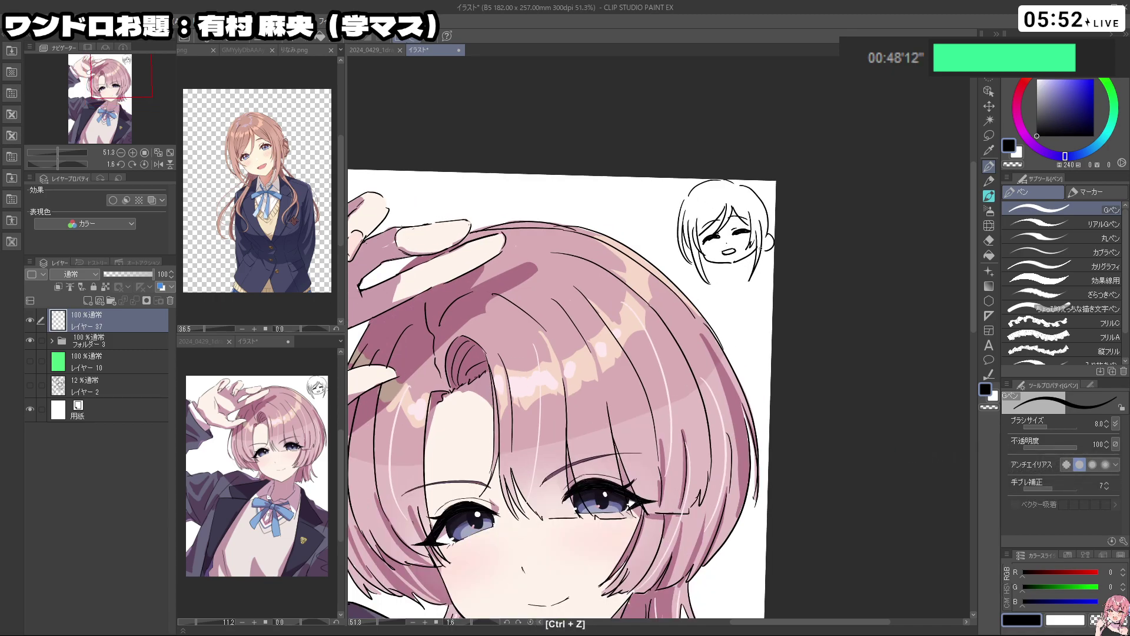
left_click(753, 246, "ctrl")
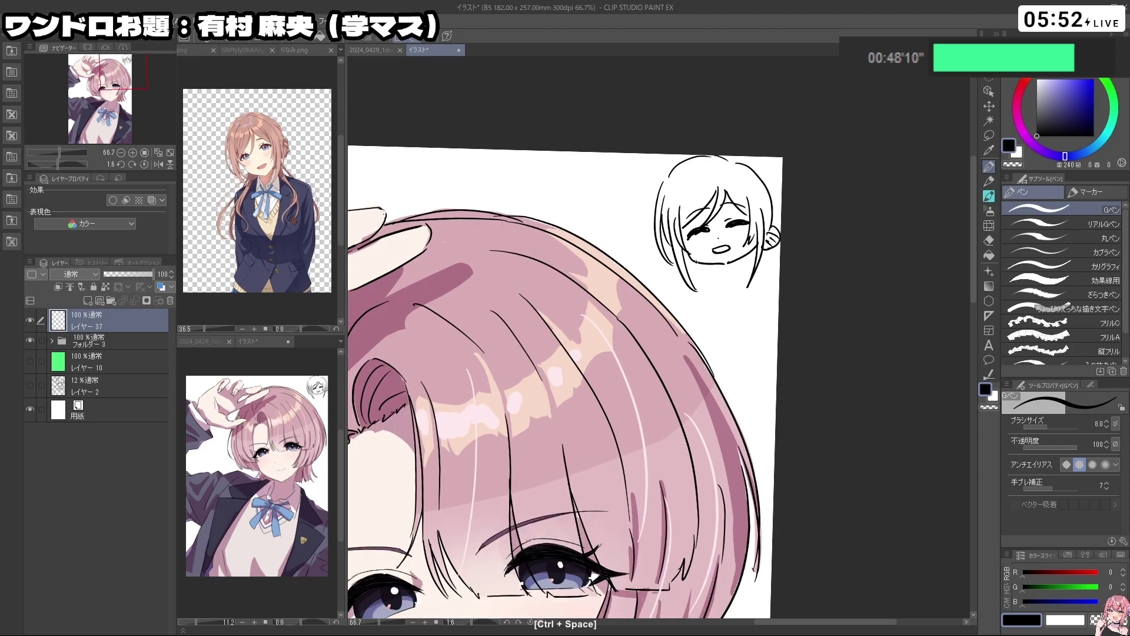
key("ctrl+z")
key("ctrl+space")
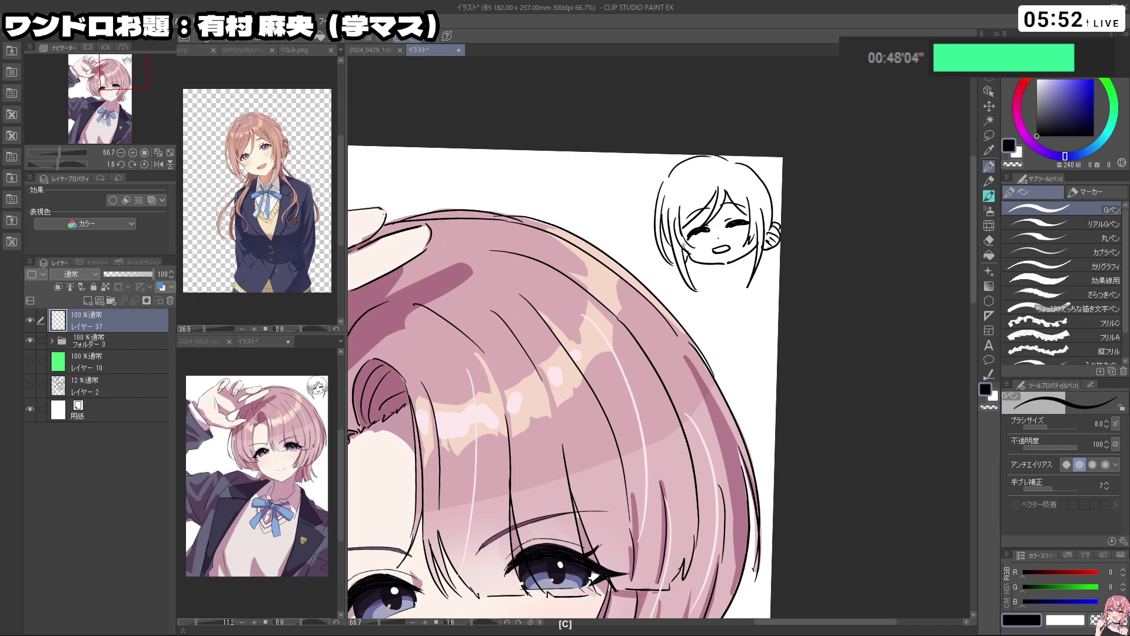
Rotate the canvas and draw loose hair locks below the bun and beside the doodle's left side lock
key("ctrl+z")
key("shift+space")
left_click_drag(719, 239, 744, 306)
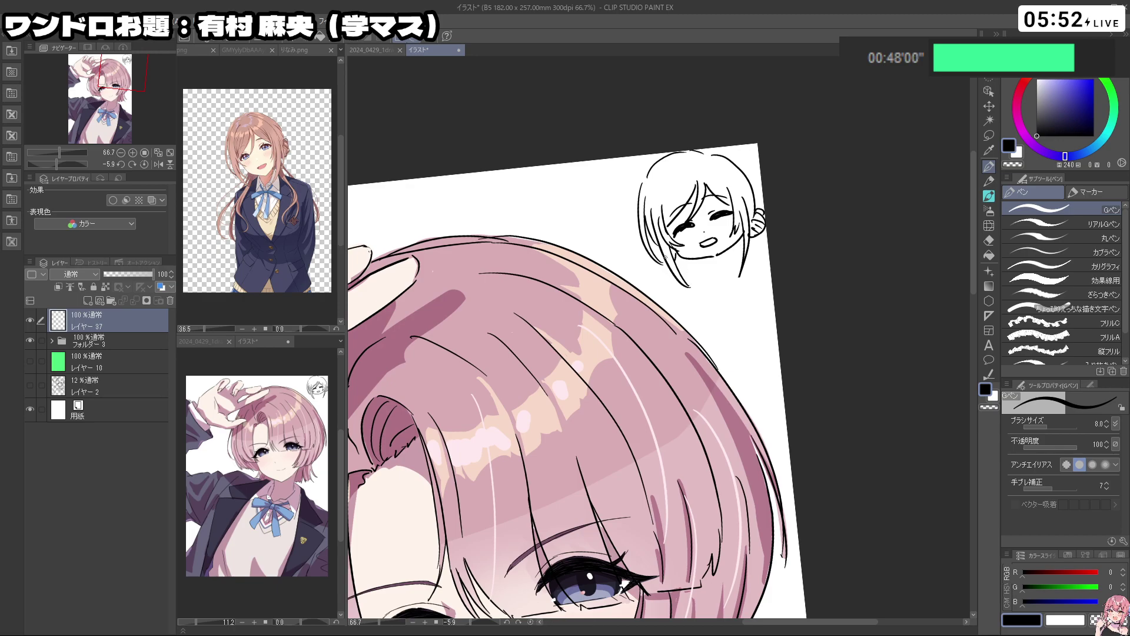
key("ctrl+z")
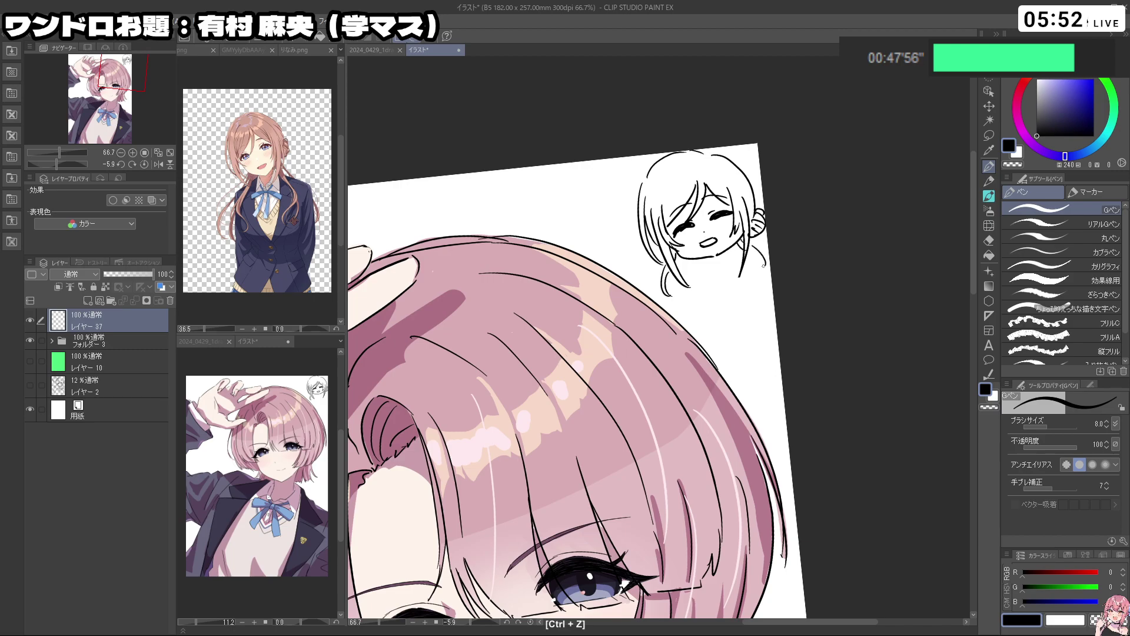
left_click_drag(749, 252, 765, 287)
left_click(755, 271, "ctrl")
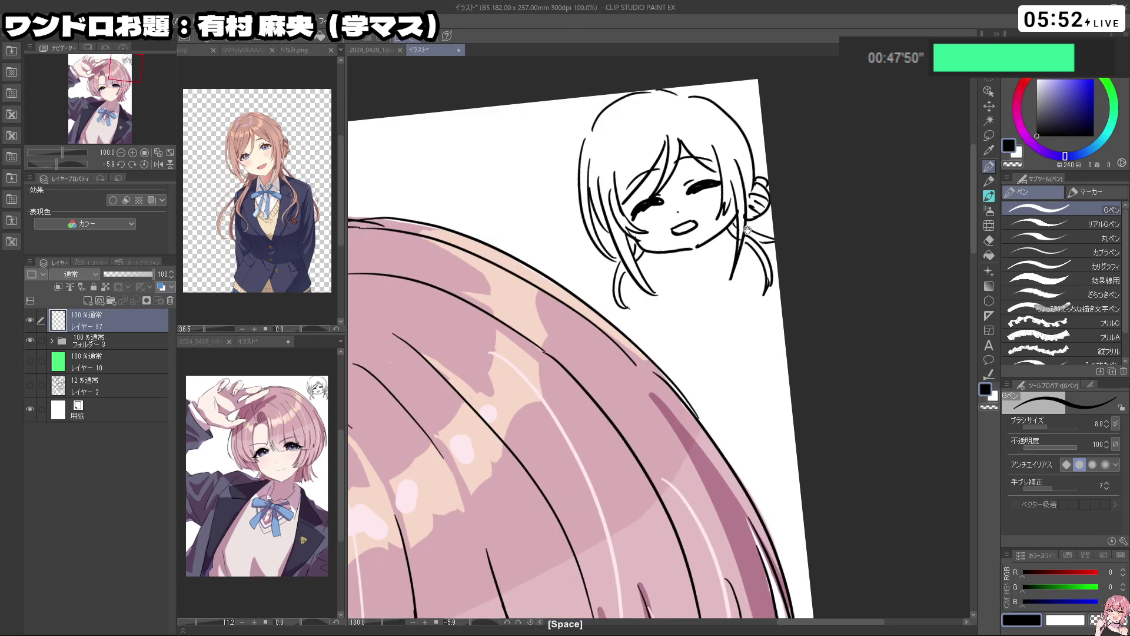
Close the gap in the doodle's chin line and switch to the reference image りなみ.png
left_click(695, 245, "ctrl")
key("ctrl+z")
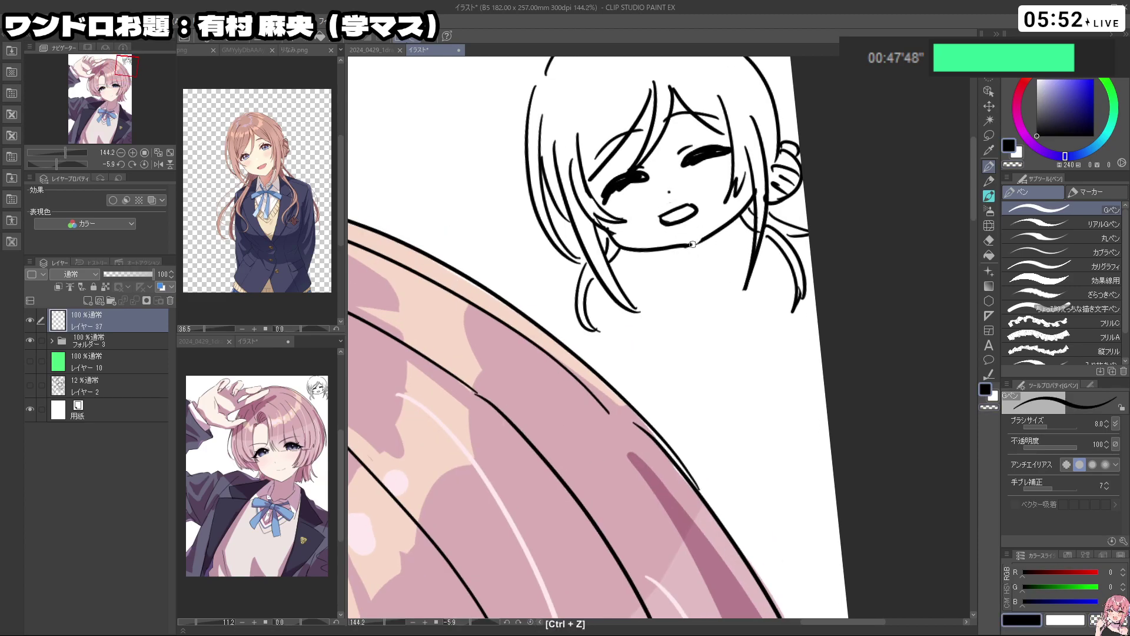
mouse_move(693, 245)
left_mouse_down()
mouse_move(709, 235)
mouse_move(699, 230)
left_mouse_up()
left_click_drag(699, 226, 644, 243)
left_click_drag(630, 239, 648, 238)
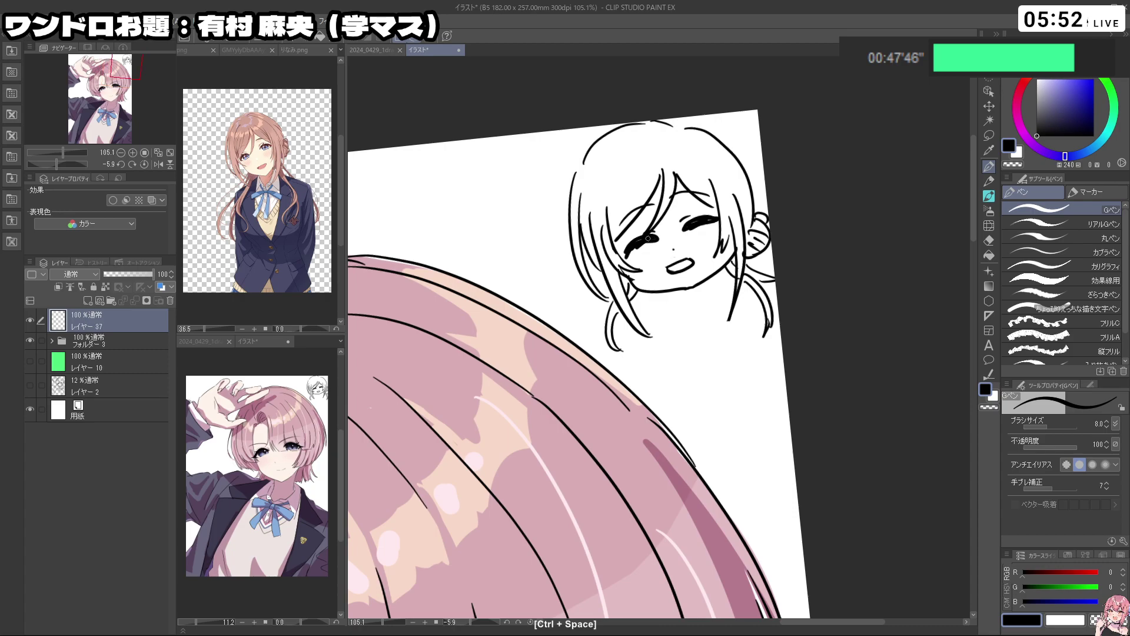
left_click_drag(726, 257, 677, 253)
left_click(255, 122)
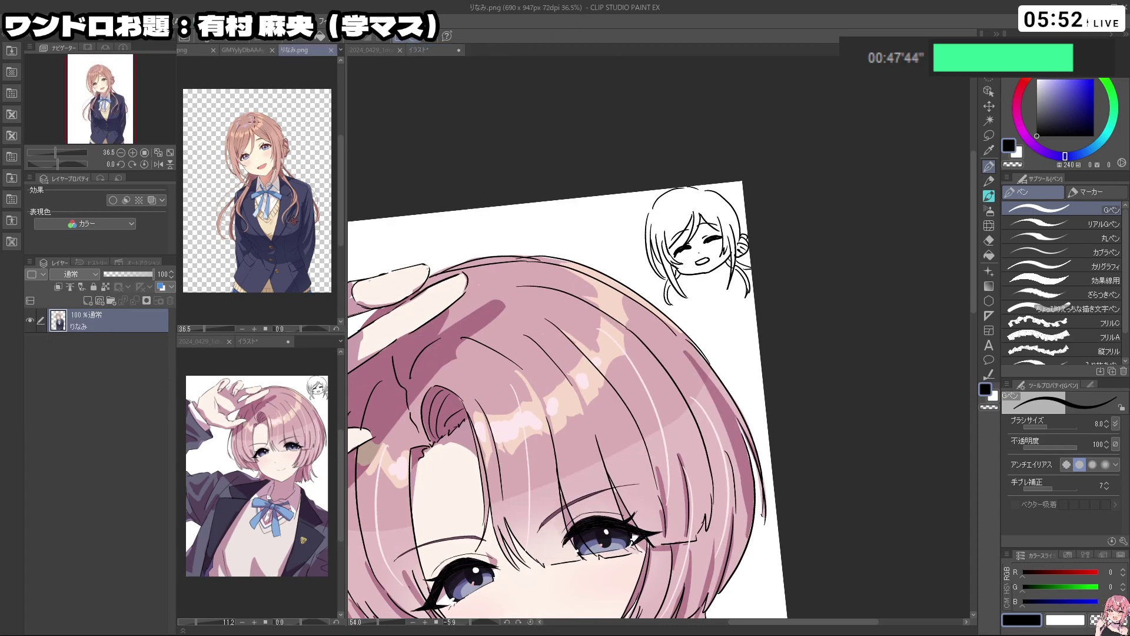
Sample the reference character's hair colour and add a new layer in the illustration, beneath the doodle's line art and above フォルダー 3
left_click(269, 122, "alt")
left_click(445, 95)
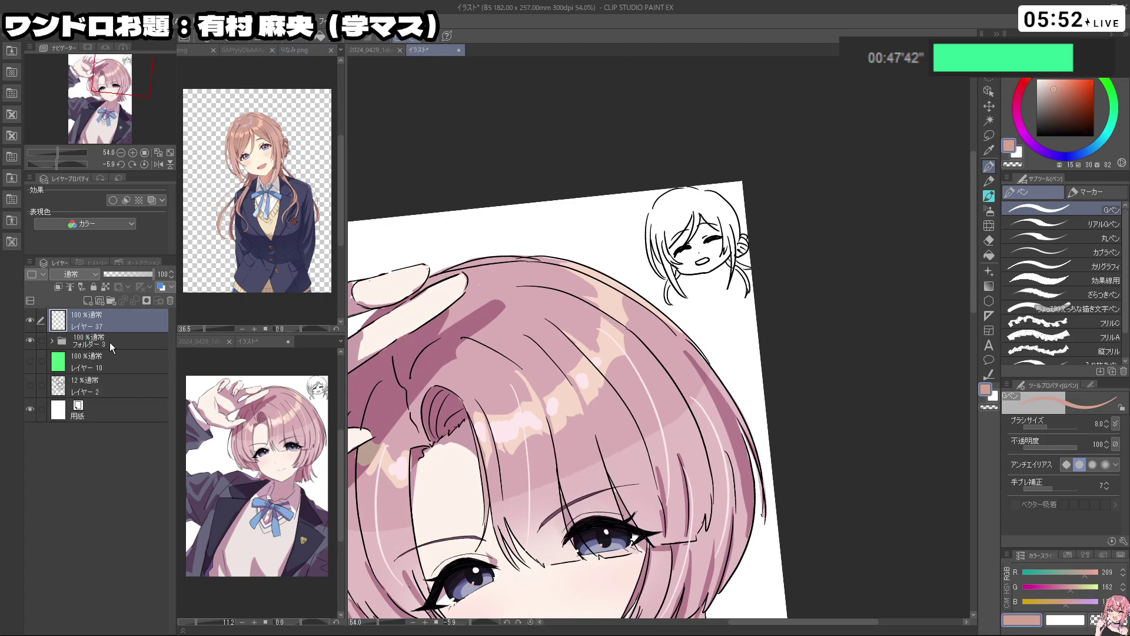
left_click(111, 347)
left_click(88, 301)
Fill the crown of the doodle's hair with the sampled brownish pink, using a G-pen brush of about 48
key("ctrl+space")
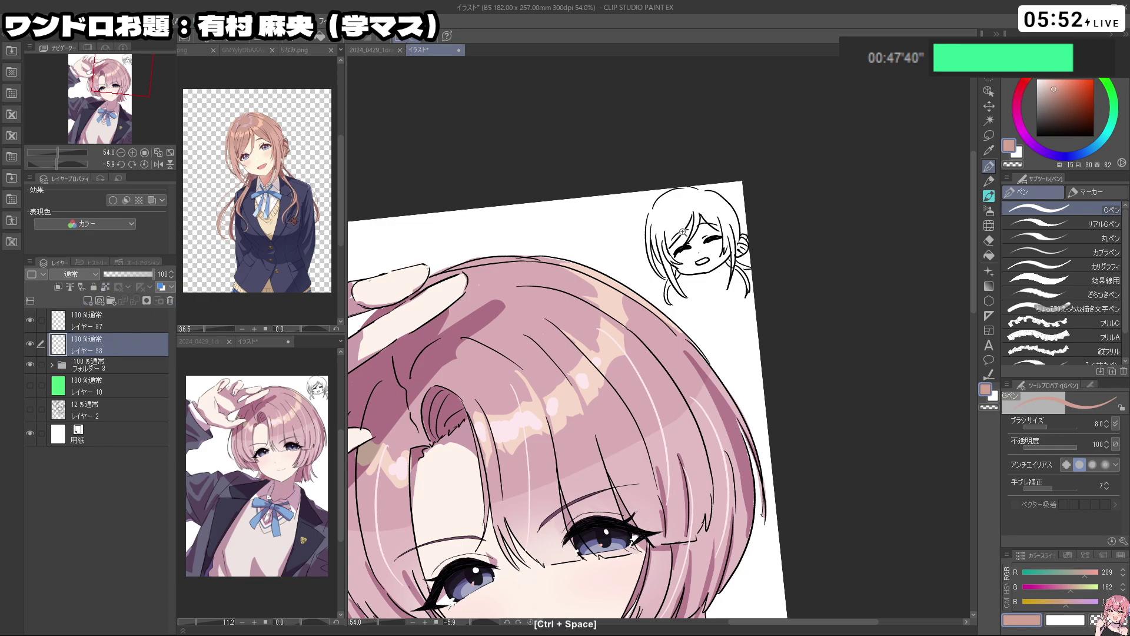
left_click_drag(683, 232, 698, 232)
mouse_move(646, 208)
left_mouse_down()
mouse_move(654, 258)
mouse_move(694, 335)
left_mouse_up()
mouse_move(667, 268)
left_mouse_down()
mouse_move(677, 283)
mouse_move(589, 204)
mouse_move(606, 220)
mouse_move(611, 268)
mouse_move(597, 226)
mouse_move(585, 254)
mouse_move(571, 238)
mouse_move(581, 239)
left_mouse_up()
key("shift+space")
key("ctrl+z")
mouse_move(580, 250)
left_mouse_down()
mouse_move(565, 209)
mouse_move(580, 190)
mouse_move(582, 228)
mouse_move(597, 204)
left_mouse_up()
key("shift+space")
left_click_drag(599, 346, 676, 395)
key("ctrl+alt")
left_click_drag(494, 386, 488, 386)
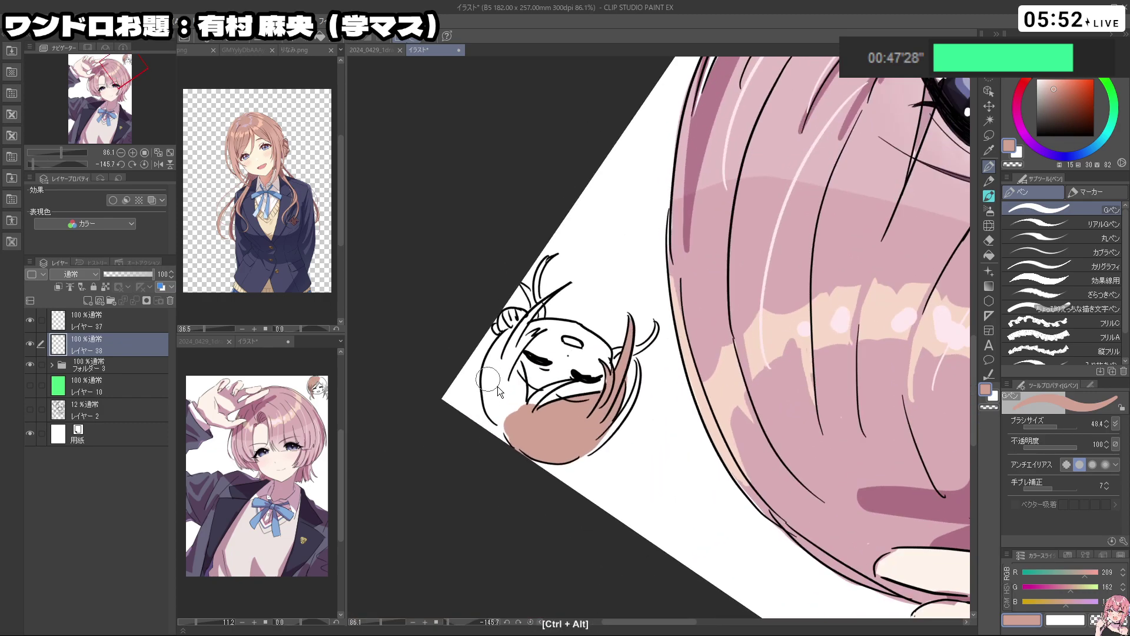
Fill the doodle's fringe and side hair with a finer brush and clean up the edges around the face with the transparent colour
mouse_move(512, 340)
left_mouse_down()
mouse_move(493, 376)
mouse_move(498, 412)
mouse_move(518, 376)
mouse_move(525, 424)
mouse_move(656, 476)
mouse_move(653, 437)
mouse_move(656, 478)
mouse_move(653, 454)
left_mouse_up()
key("shift+space")
key("ctrl+alt")
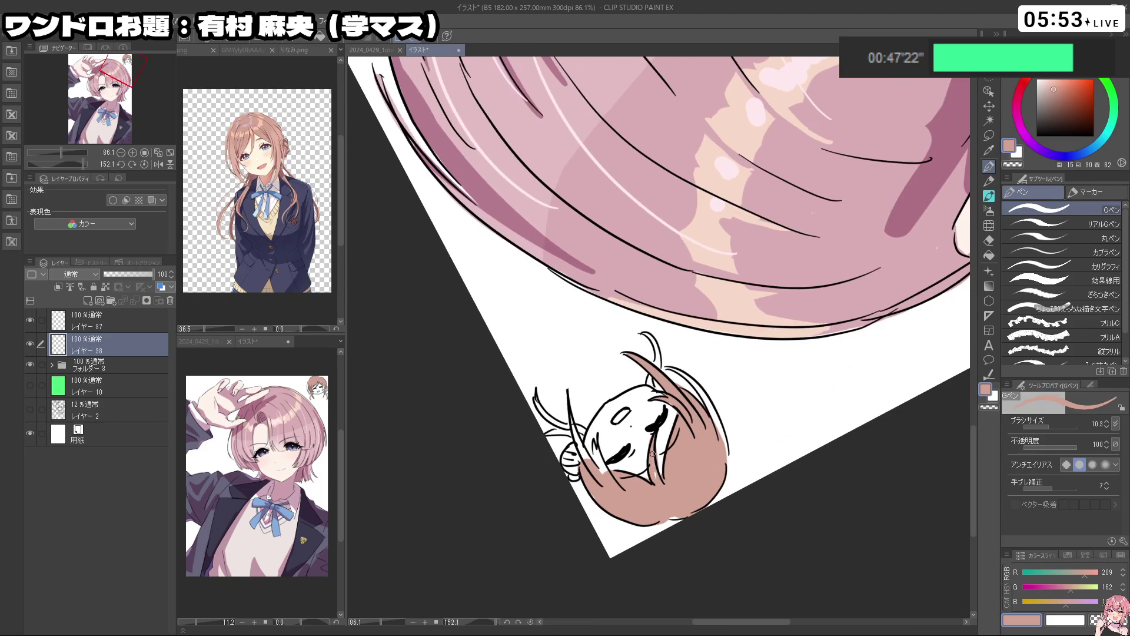
key("c")
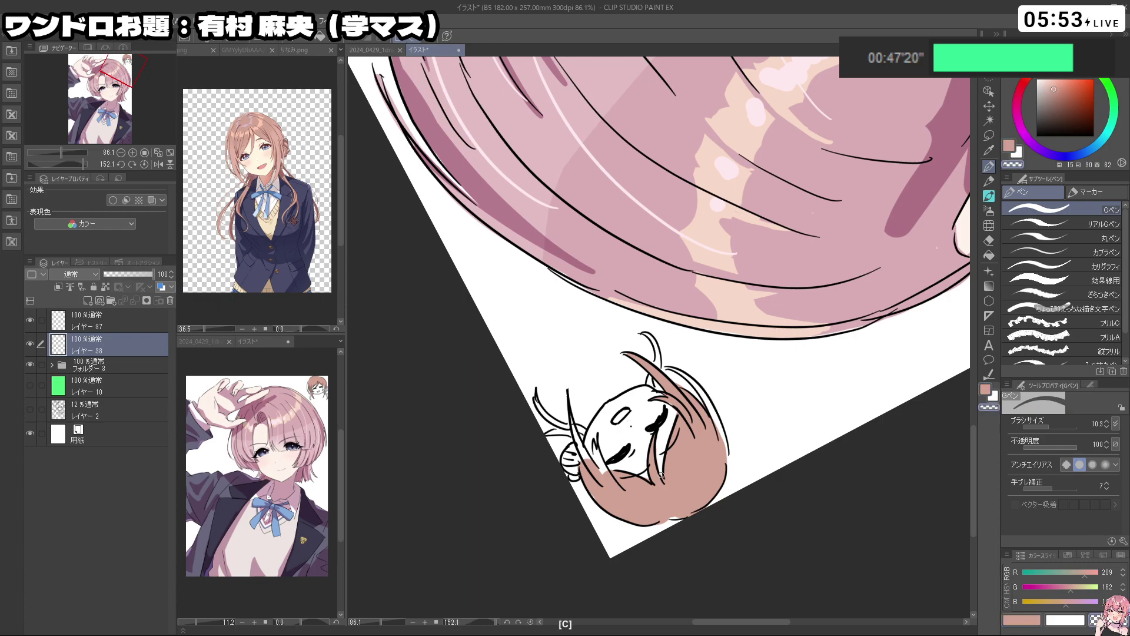
key("c")
mouse_move(662, 474)
left_mouse_down()
mouse_move(755, 433)
mouse_move(875, 273)
mouse_move(787, 288)
mouse_move(779, 325)
mouse_move(790, 303)
mouse_move(778, 319)
mouse_move(810, 334)
mouse_move(781, 324)
mouse_move(793, 368)
left_mouse_up()
Colour the doodle's remaining loose hair locks and the hair bun with the same brownish pink, at brush size 20.1
key("shift+space")
mouse_move(744, 299)
left_mouse_down()
mouse_move(658, 292)
mouse_move(678, 341)
left_mouse_up()
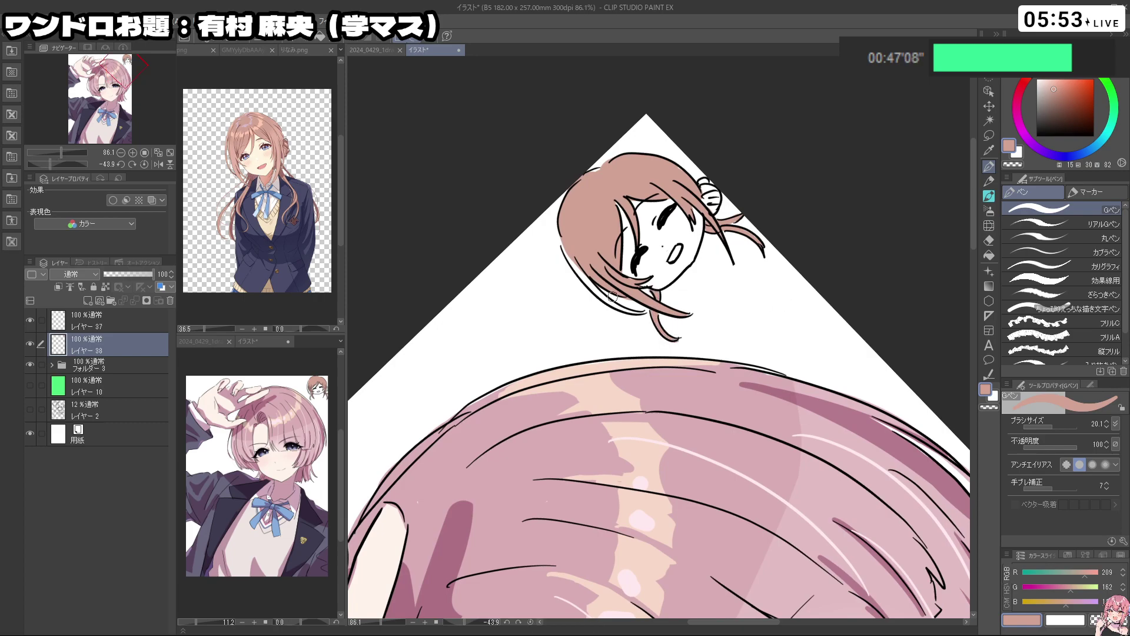
mouse_move(612, 296)
left_mouse_down()
mouse_move(623, 318)
mouse_move(609, 341)
left_mouse_up()
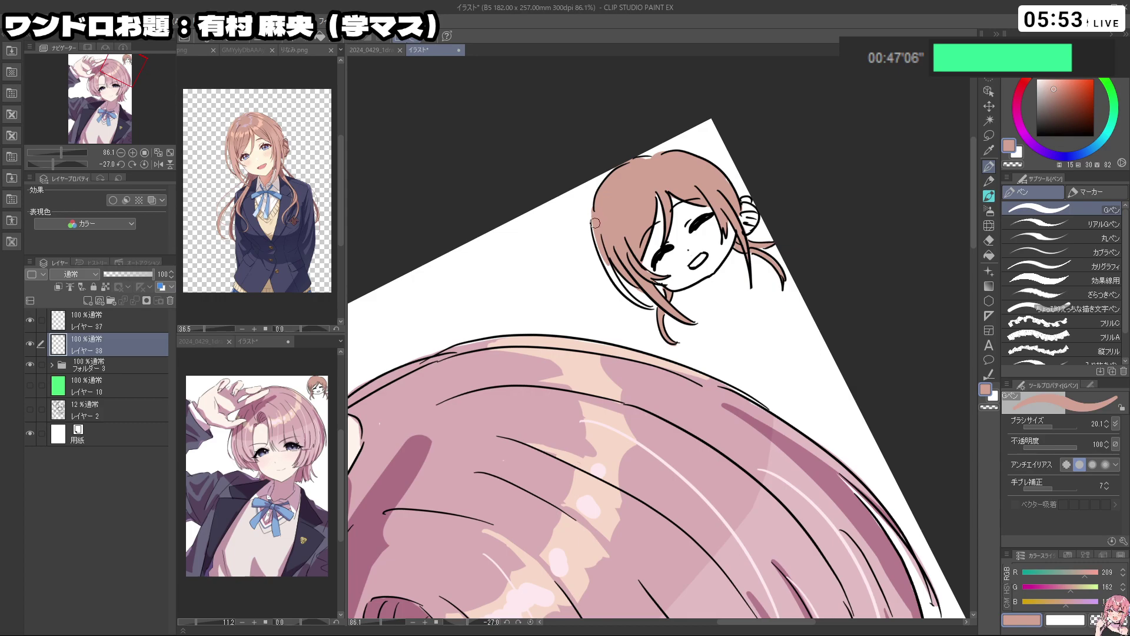
left_click_drag(662, 312, 646, 283)
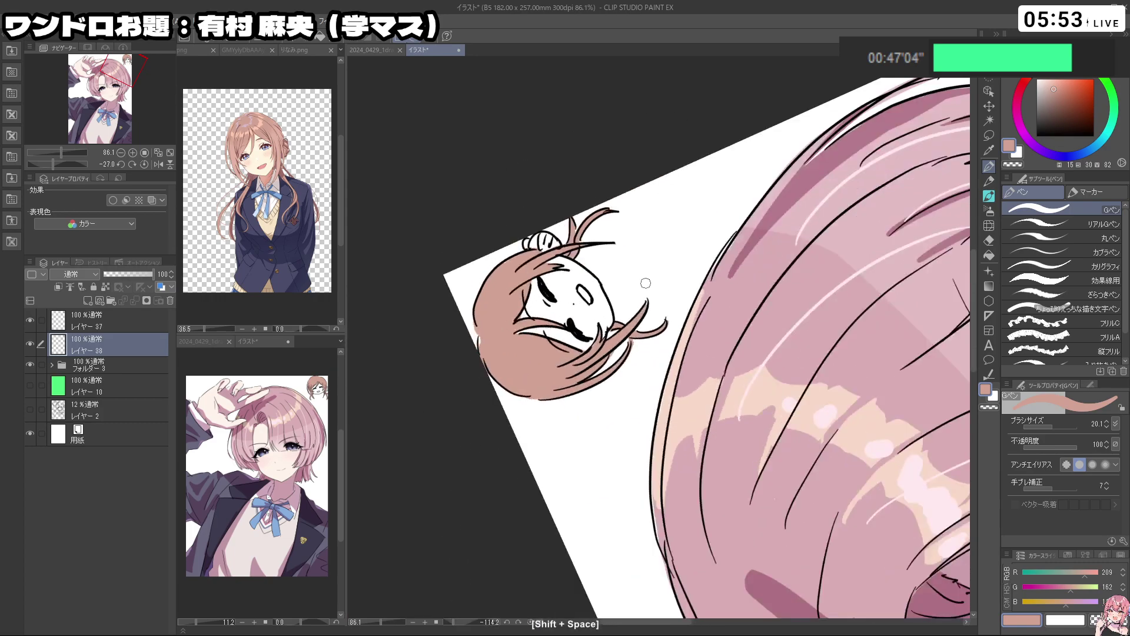
left_click_drag(624, 460, 525, 433)
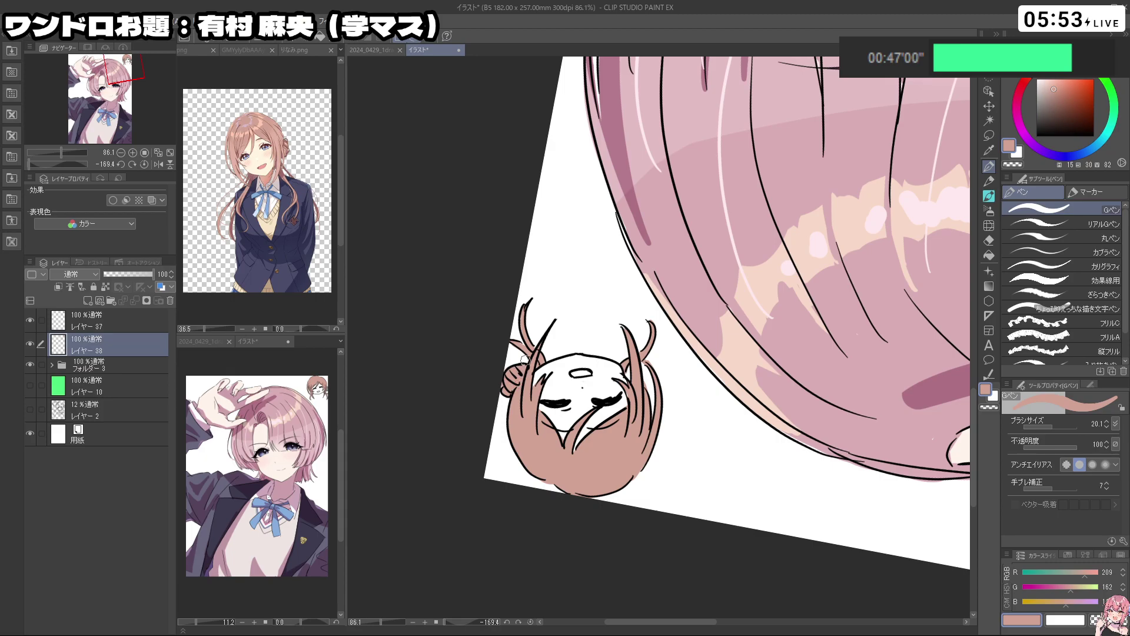
mouse_move(525, 359)
left_mouse_down()
mouse_move(518, 336)
mouse_move(610, 197)
mouse_move(747, 193)
left_mouse_up()
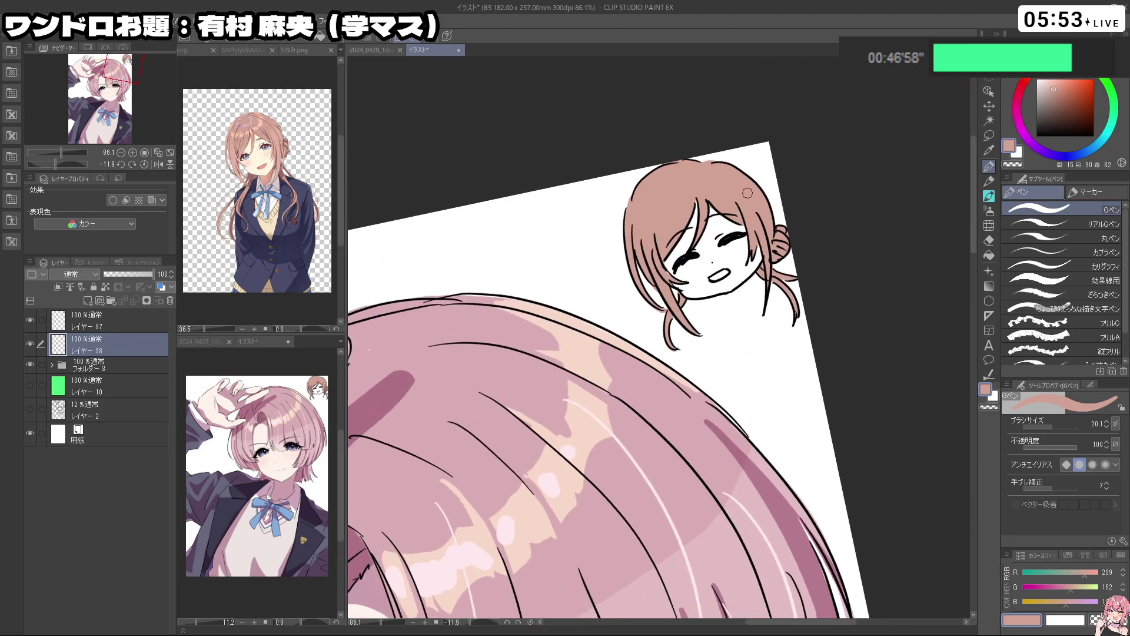
Paint the doodle's face on a new layer beneath the hair layer, using the pale skin colour sampled from the reference
right_click(730, 184)
left_click(89, 300)
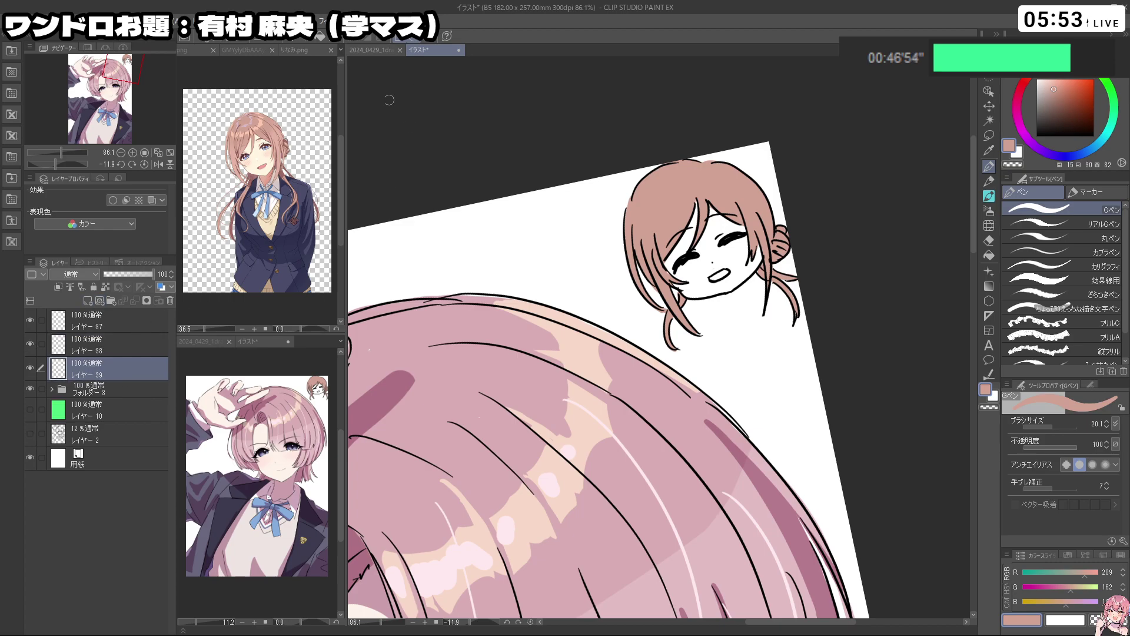
left_click(261, 155)
right_click(259, 153)
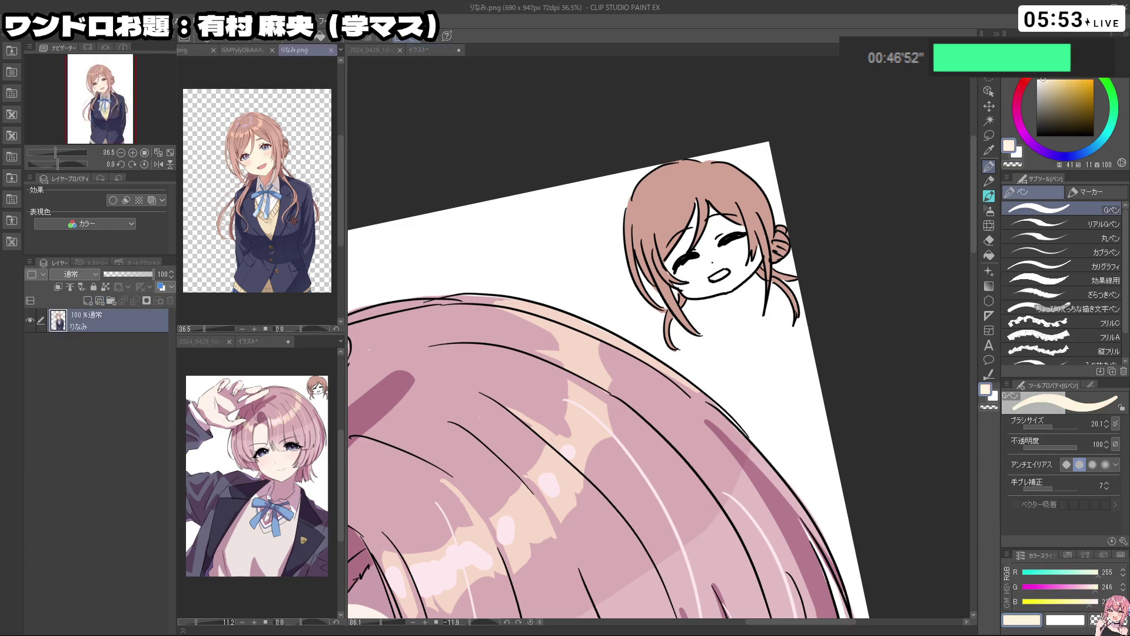
left_click(687, 270)
mouse_move(687, 270)
left_mouse_down("ctrl+alt")
mouse_move(706, 285)
mouse_move(681, 250)
mouse_move(714, 250)
mouse_move(747, 270)
mouse_move(767, 247)
left_mouse_up("ctrl+alt")
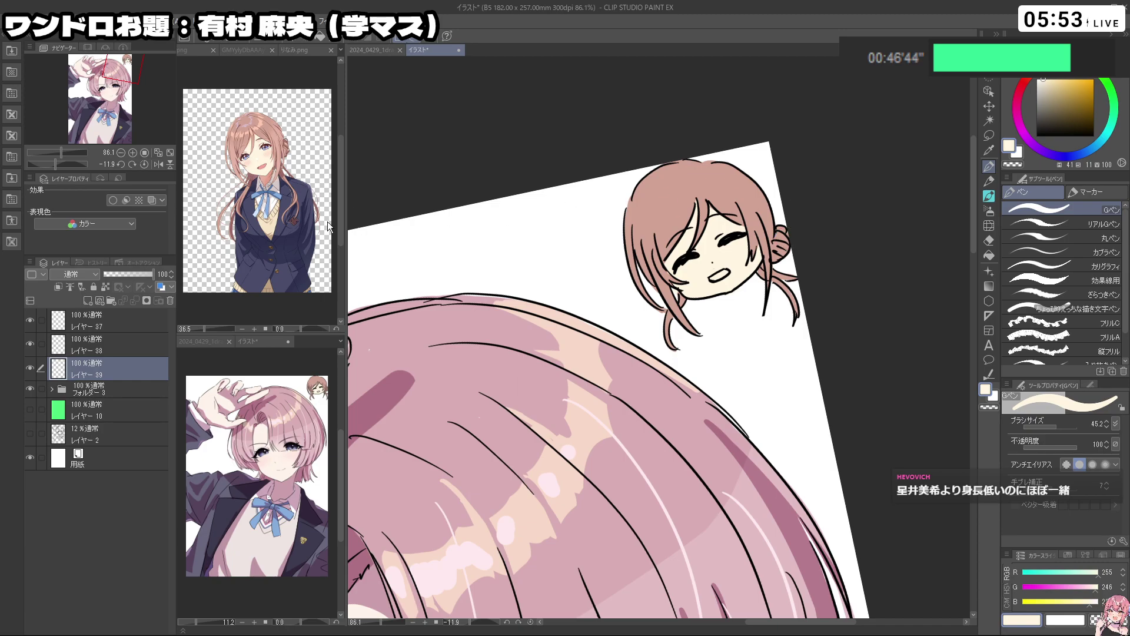
Sample the reference's mouth colour and paint the inside of the doodle's open mouth pink
left_click(263, 172)
left_click(259, 160, "alt")
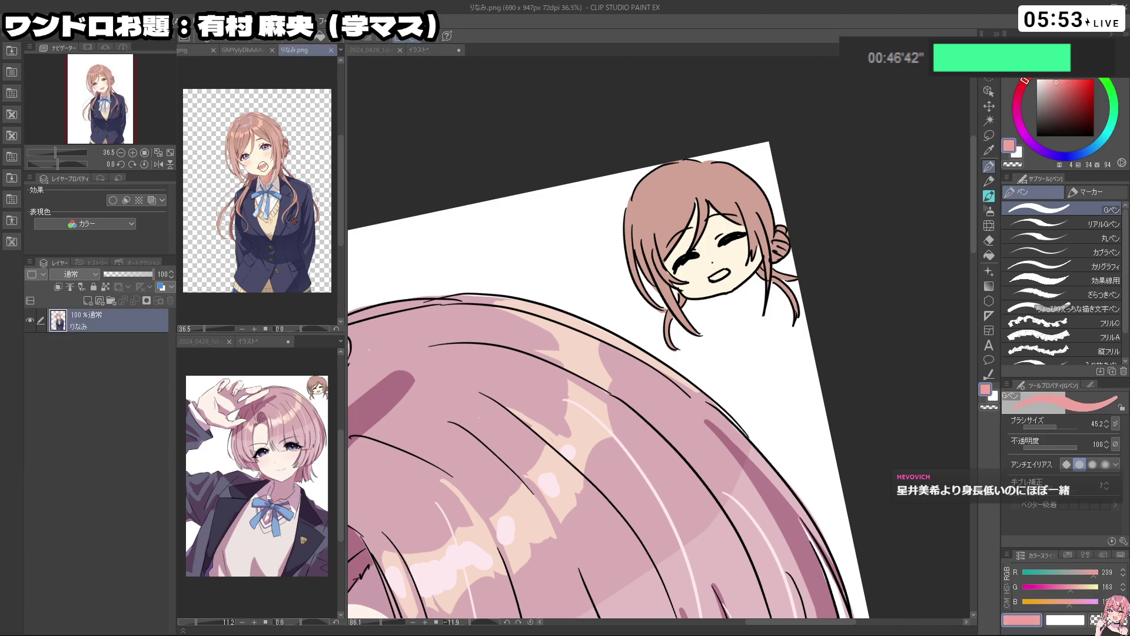
left_click(686, 336)
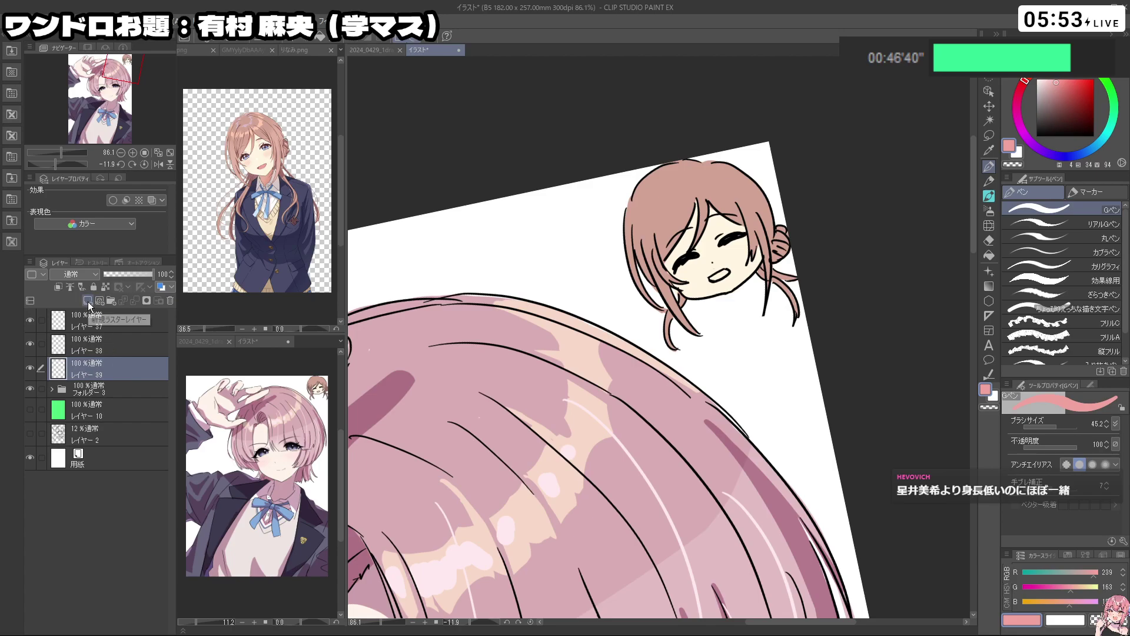
mouse_move(720, 285)
left_mouse_down()
mouse_move(743, 293)
mouse_move(709, 271)
left_mouse_up()
left_click_drag(709, 273, 730, 262)
key("c")
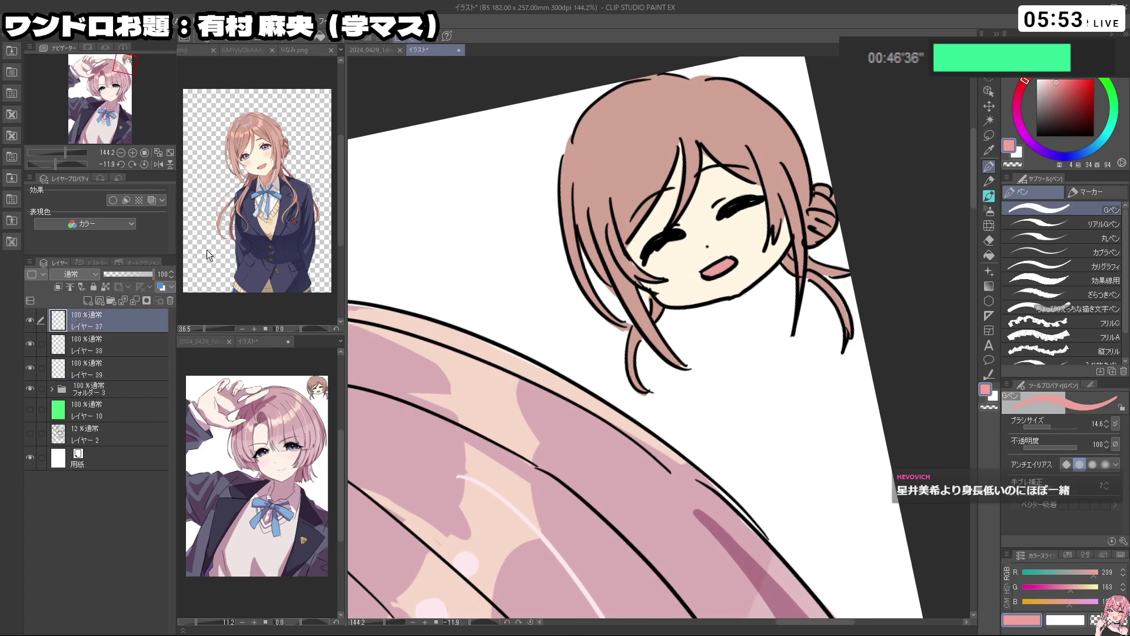
key("c")
Sample the doodle's skin tone and shift it to a light peach for the blush
left_click_drag(753, 240, 746, 232)
right_click(750, 227)
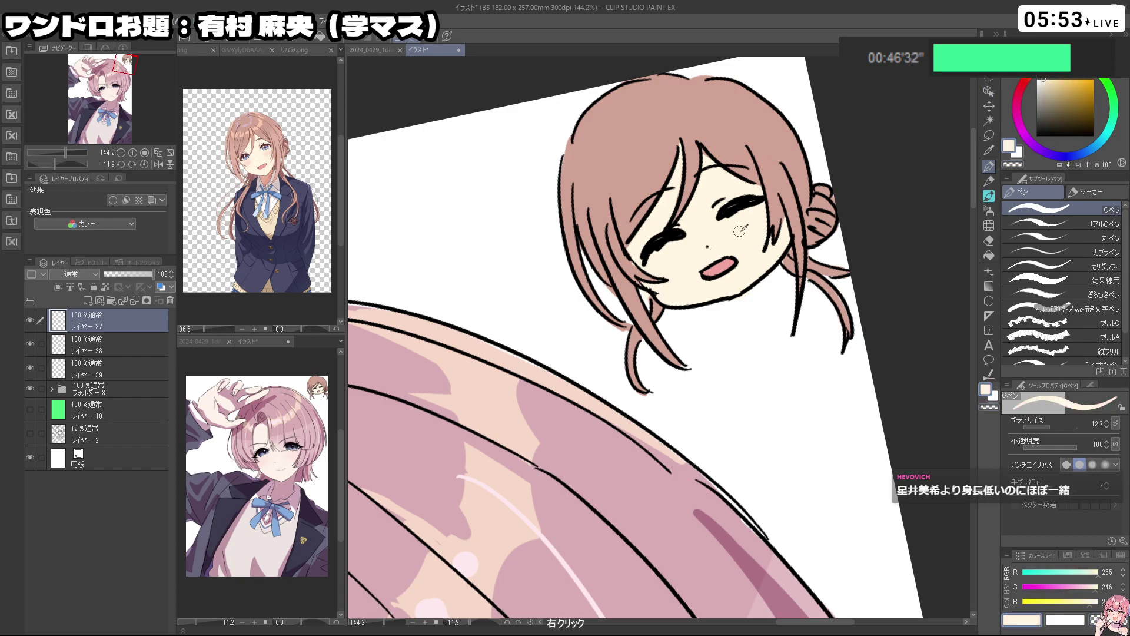
left_click(1041, 78)
left_click_drag(1040, 78, 1052, 79)
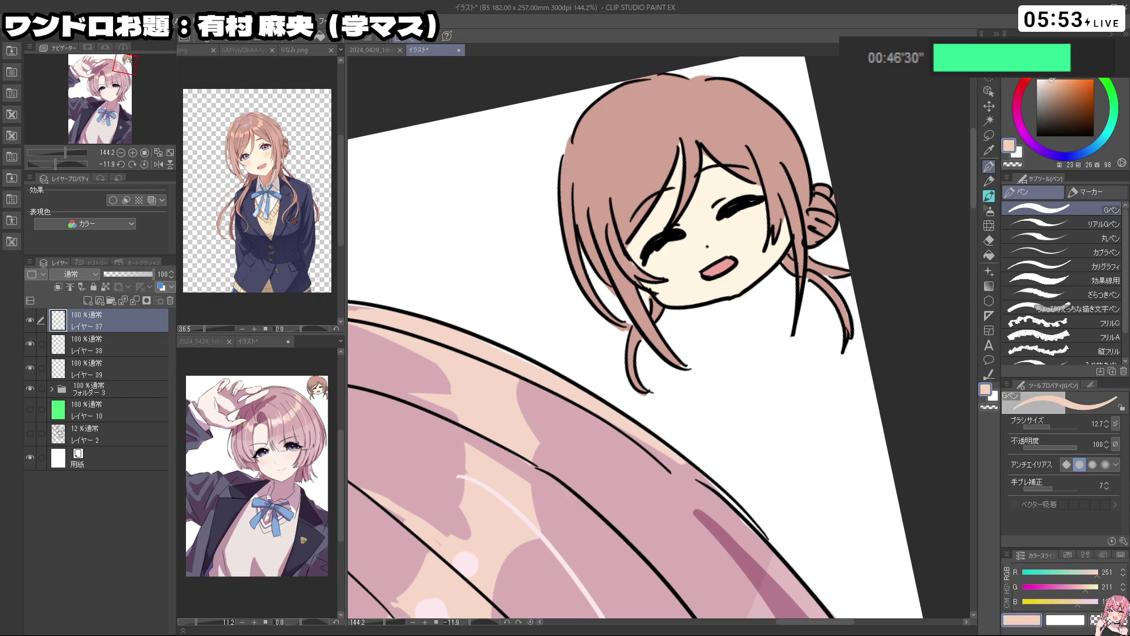
left_click_drag(657, 273, 664, 272)
left_click_drag(666, 268, 654, 275)
key("ctrl+z")
key("ctrl+z")
Paint peach blush on both of the doodle's cheeks on the face colour layer
left_click(129, 372)
left_click_drag(754, 235, 760, 226)
key("space")
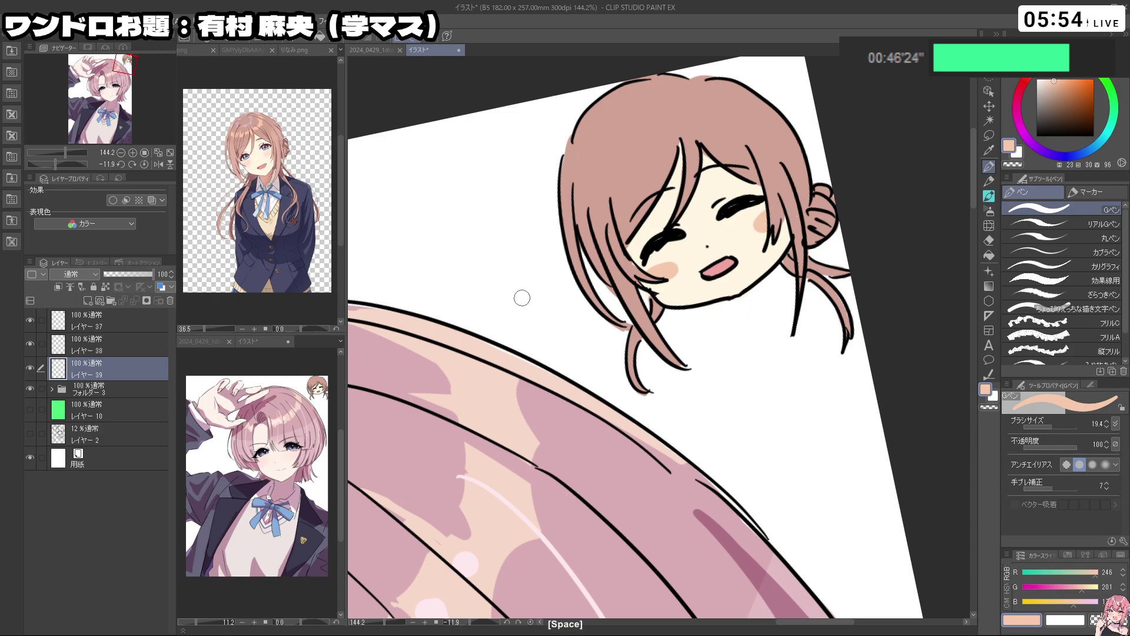
Paint light pink highlights on both sides of the doodle's fringe on the hair layer, using a lightened version of the sampled hair colour
left_click(106, 346)
right_click(671, 123)
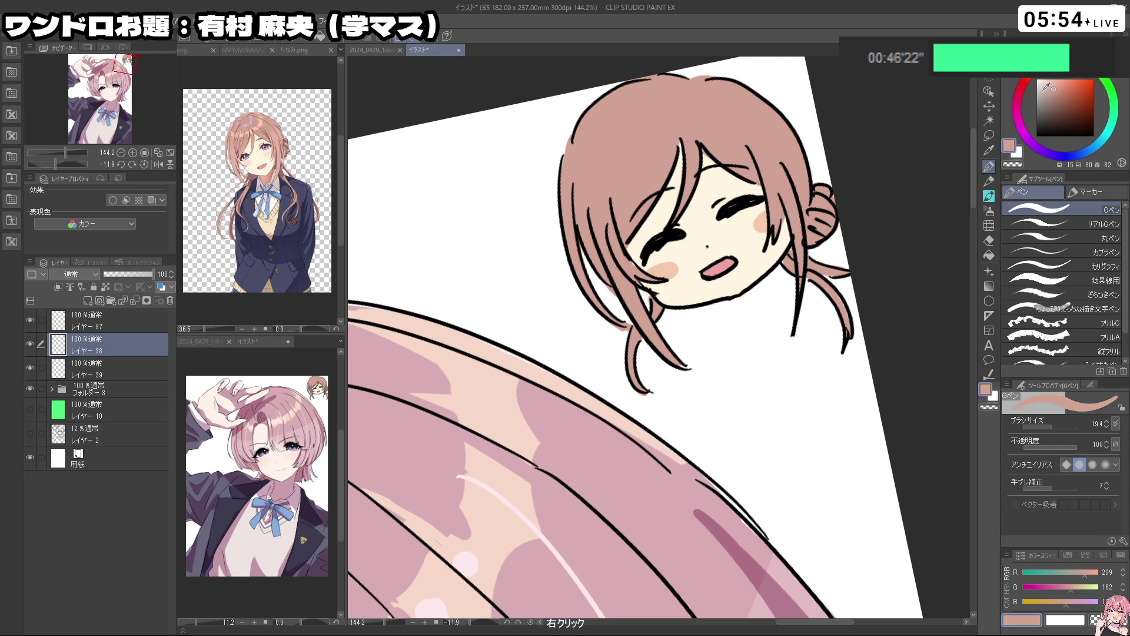
left_click_drag(1047, 86, 1045, 80)
left_click_drag(580, 194, 645, 183)
left_click_drag(724, 146, 759, 116)
key("space")
key("ctrl+space")
left_click_drag(801, 180, 703, 195)
key("ctrl+space")
left_click_drag(703, 195, 798, 396)
key("shift+space")
key("ctrl+space")
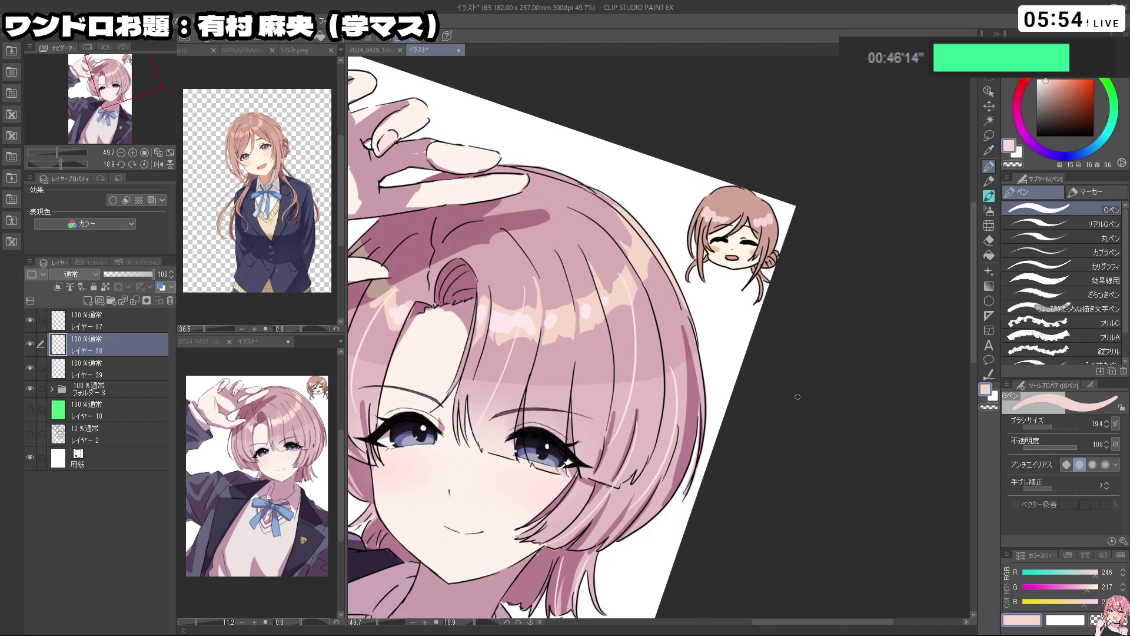
Create a new layer folder, move the doodle's three layers into it and collapse the folder
left_click(108, 314)
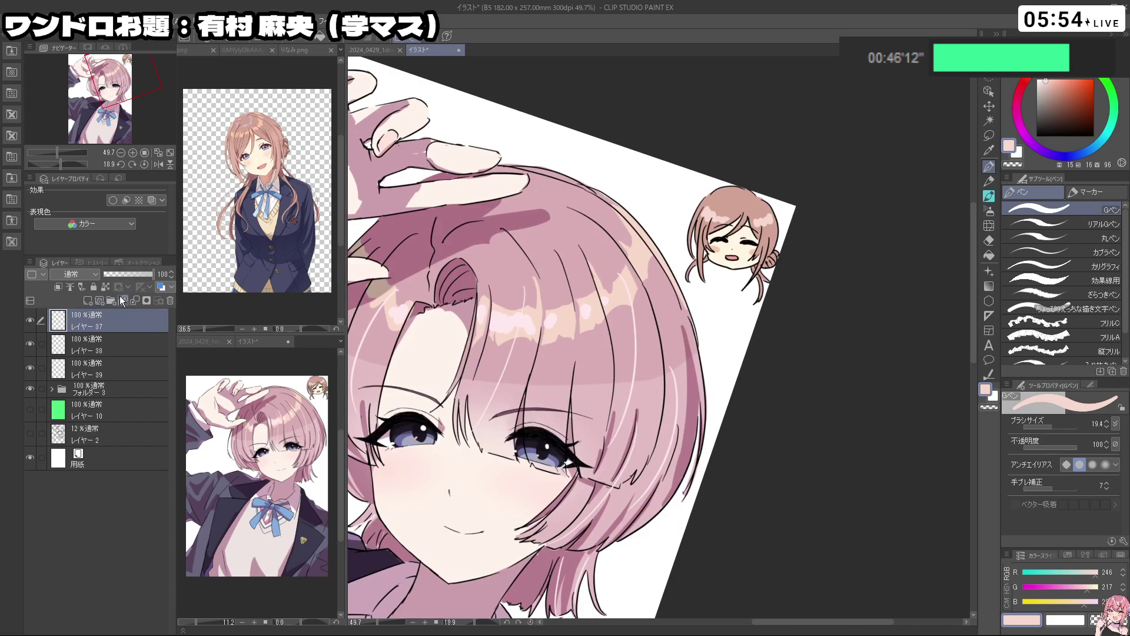
left_click(111, 299)
left_click(110, 338)
left_click(108, 387, "shift")
left_click_drag(113, 333, 111, 312)
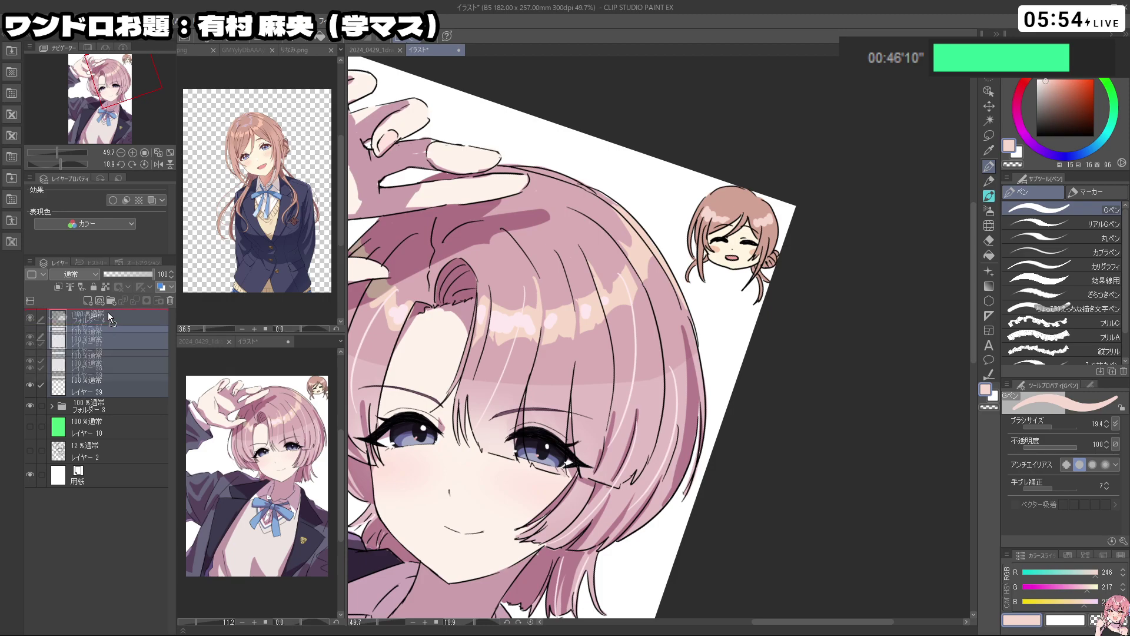
left_click_drag(90, 366, 82, 391)
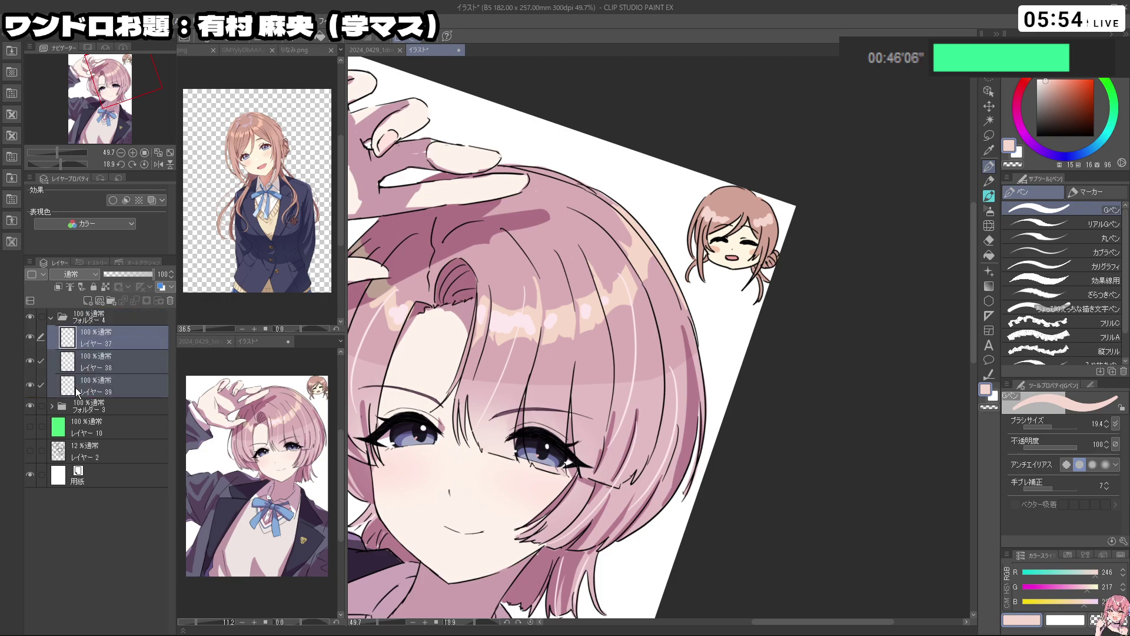
left_click(52, 317)
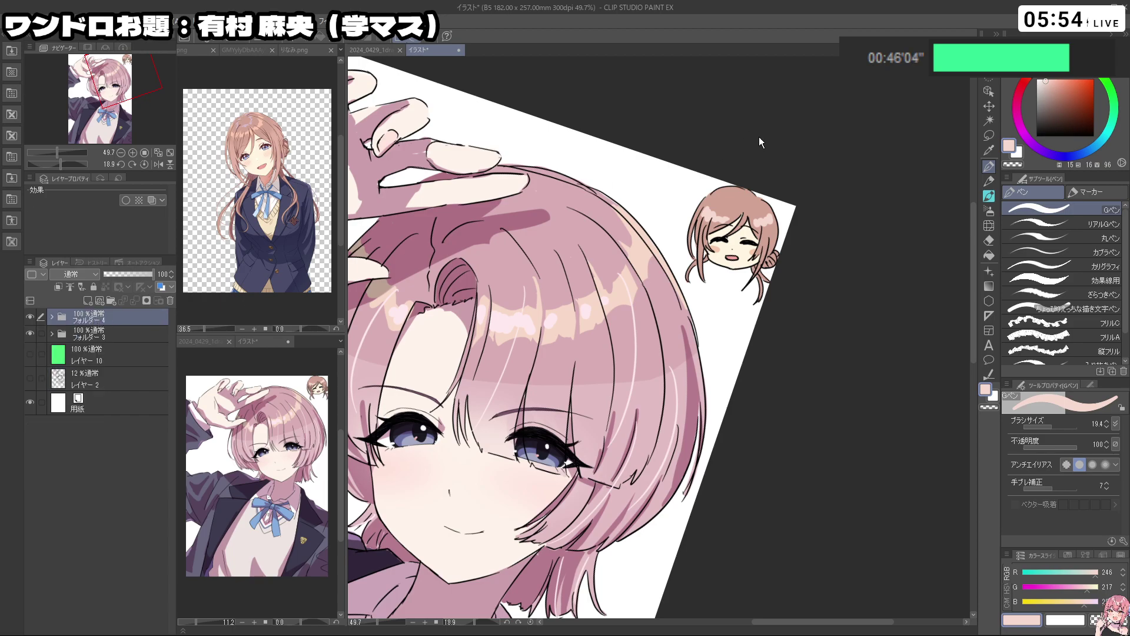
Transform the doodle's folder to shrink the doodle slightly and move it a little inward from the page corner
key("ctrl+shift+t")
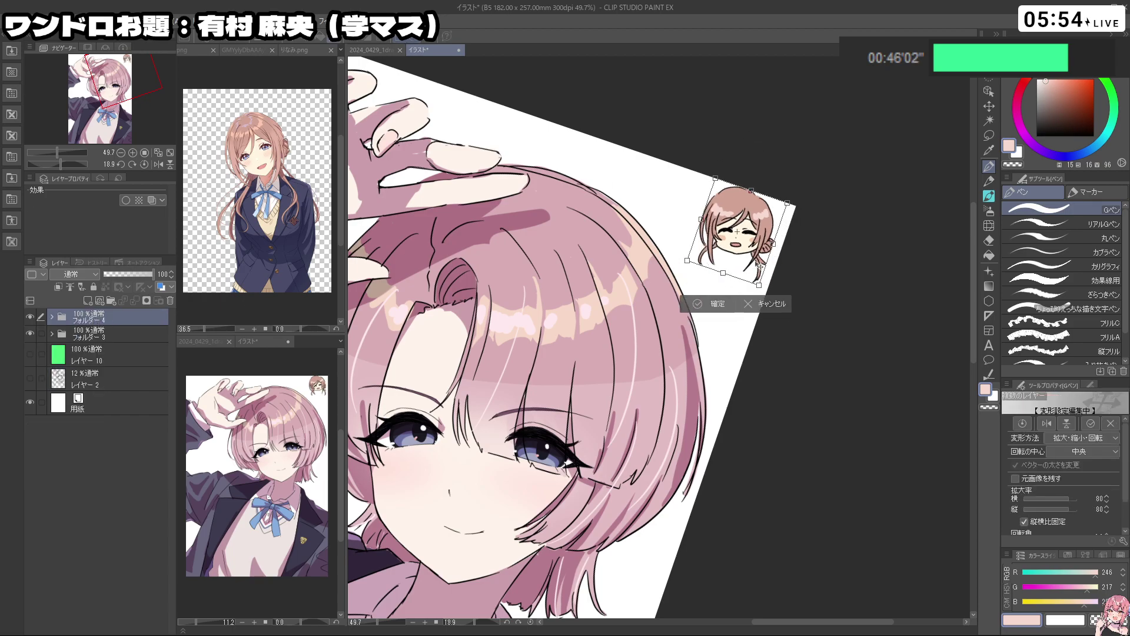
left_click_drag(761, 269, 760, 279)
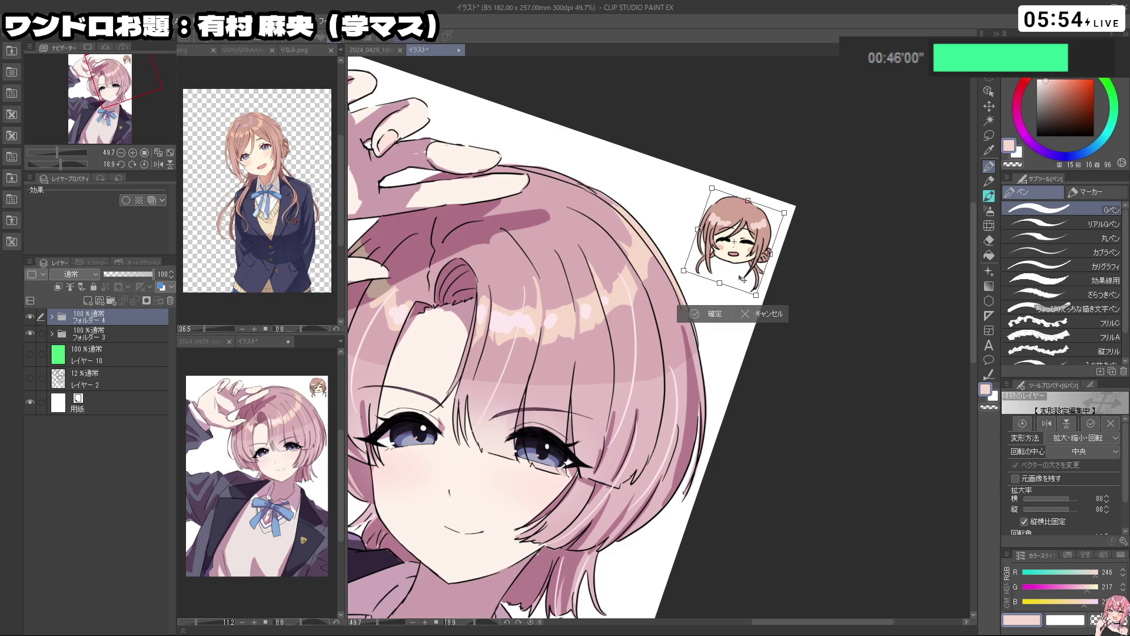
key("Return")
Touch up the doodle's hair bun on the line art layer with the brownish pink hair colour, at brush size 5.6
key("shift+space")
left_click_drag(822, 325, 731, 214)
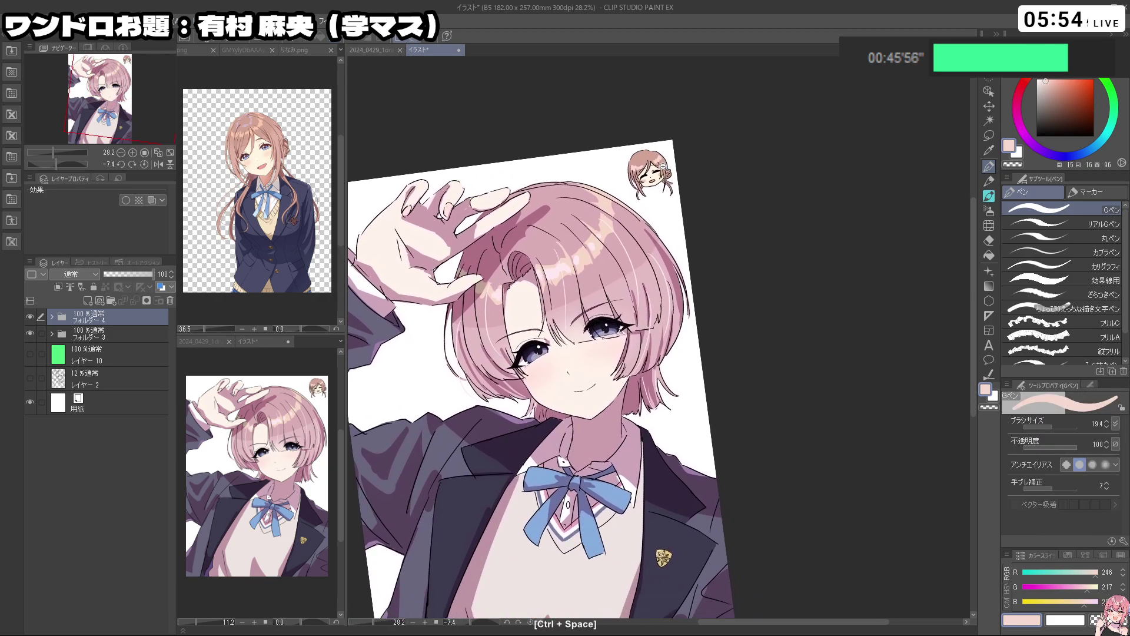
left_click_drag(664, 168, 743, 177)
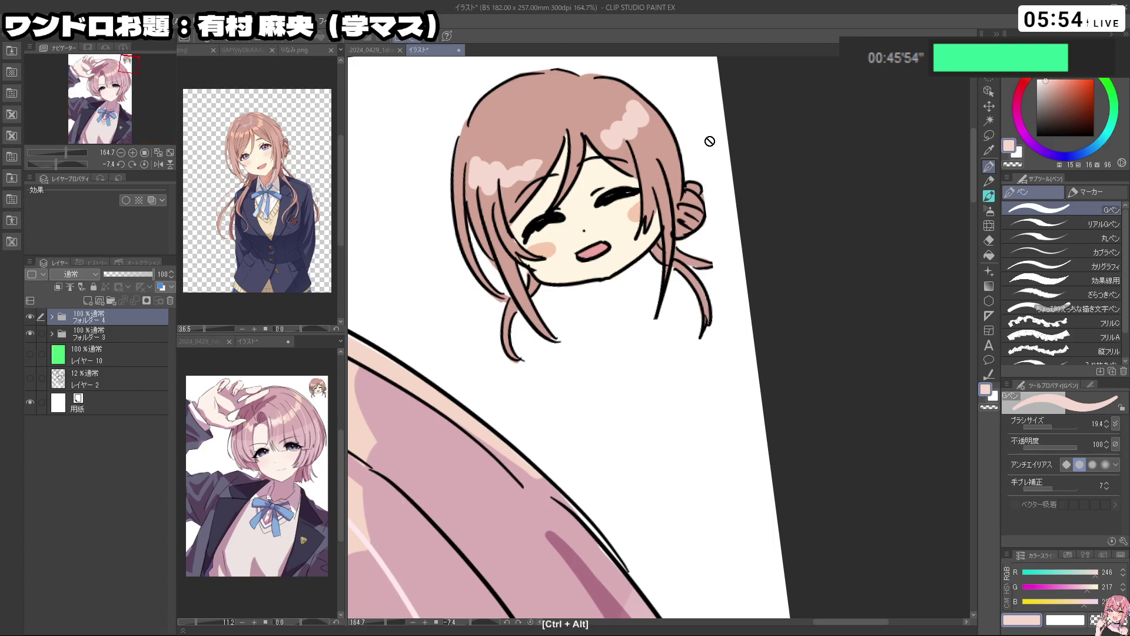
left_click(52, 317)
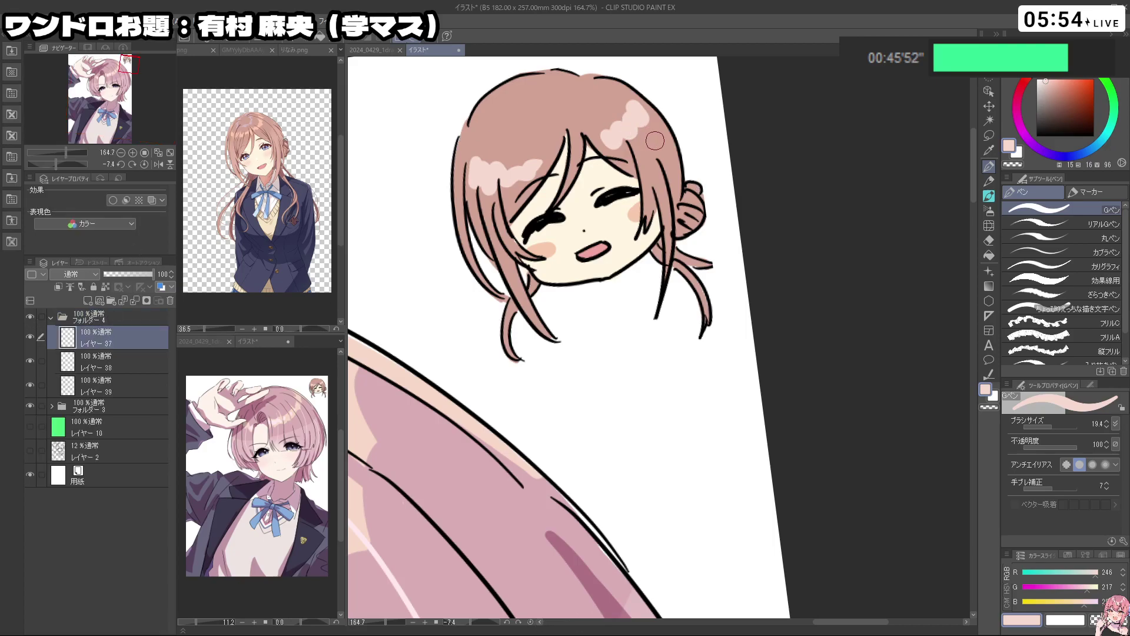
key("ctrl+z")
mouse_move(683, 176)
left_mouse_down()
mouse_move(703, 192)
mouse_move(693, 219)
mouse_move(684, 197)
mouse_move(703, 221)
left_mouse_up()
key("space")
scroll(720, 261, "down", 4)
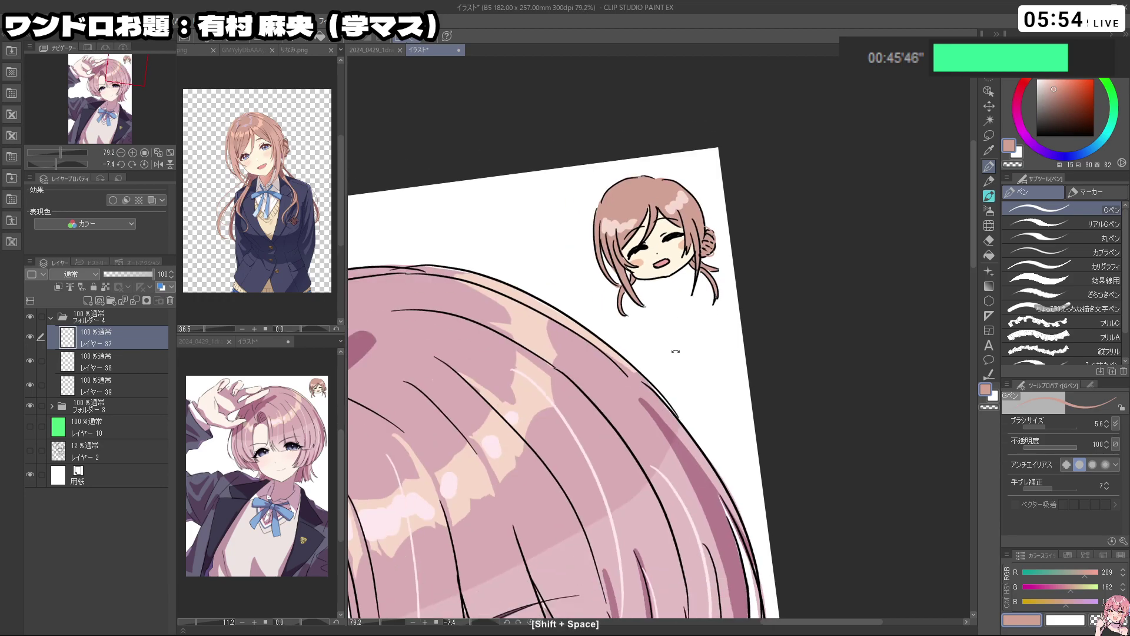
left_click_drag(720, 261, 720, 312)
scroll(759, 236, "down", 6)
left_click_drag(777, 235, 688, 189)
left_click_drag(659, 135, 692, 90)
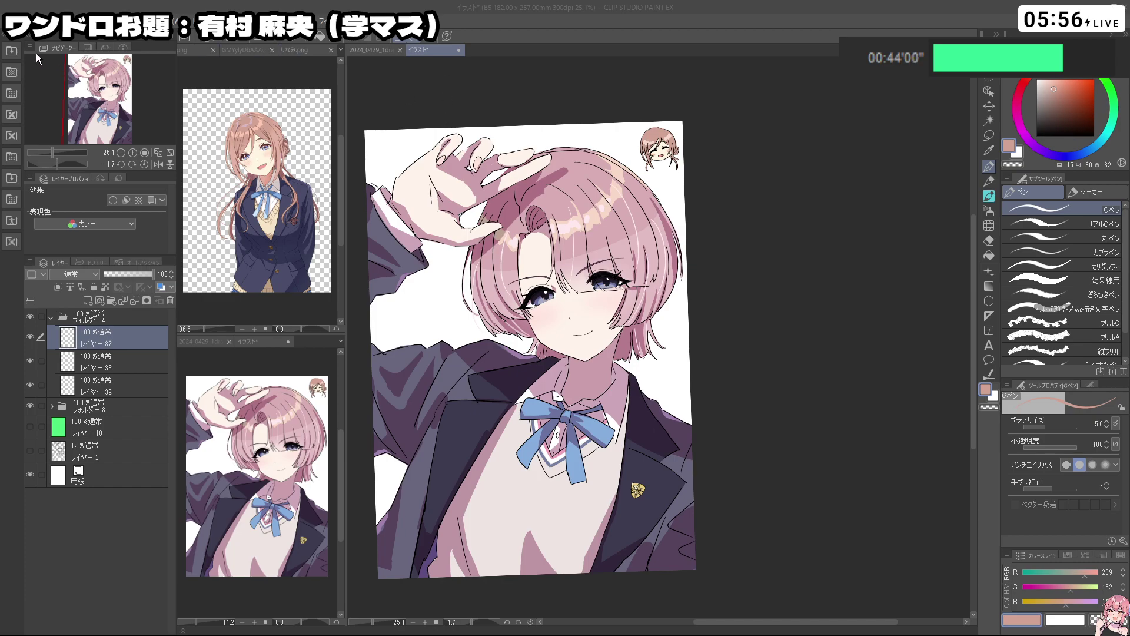
Save the illustration under the file name 2024_0430_1draw_rin
left_click(17, 23)
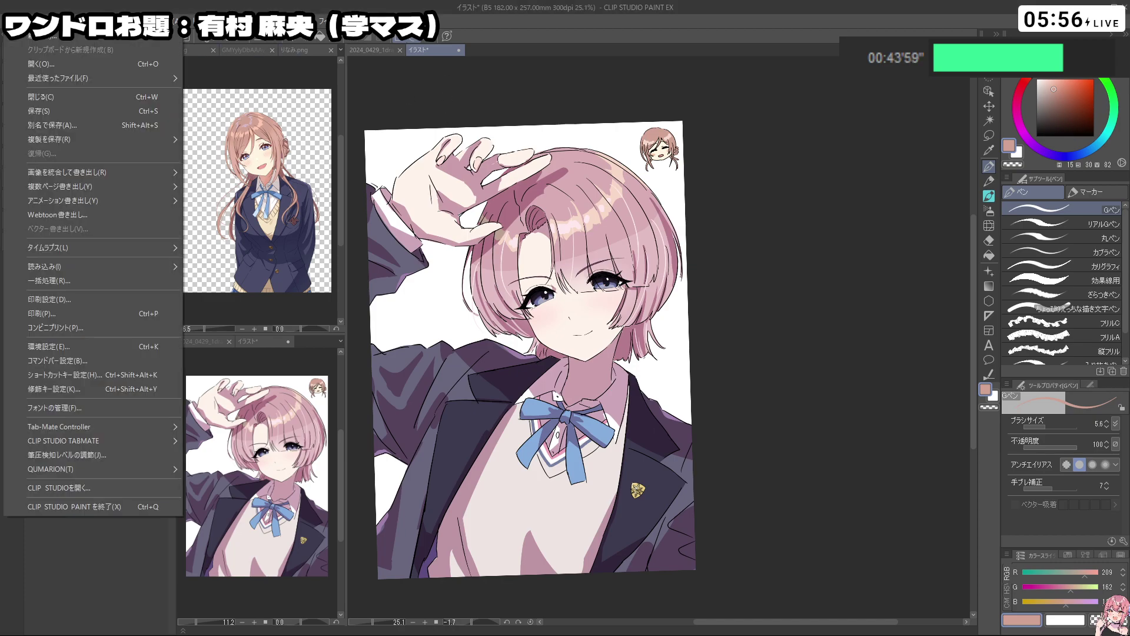
left_click(57, 113)
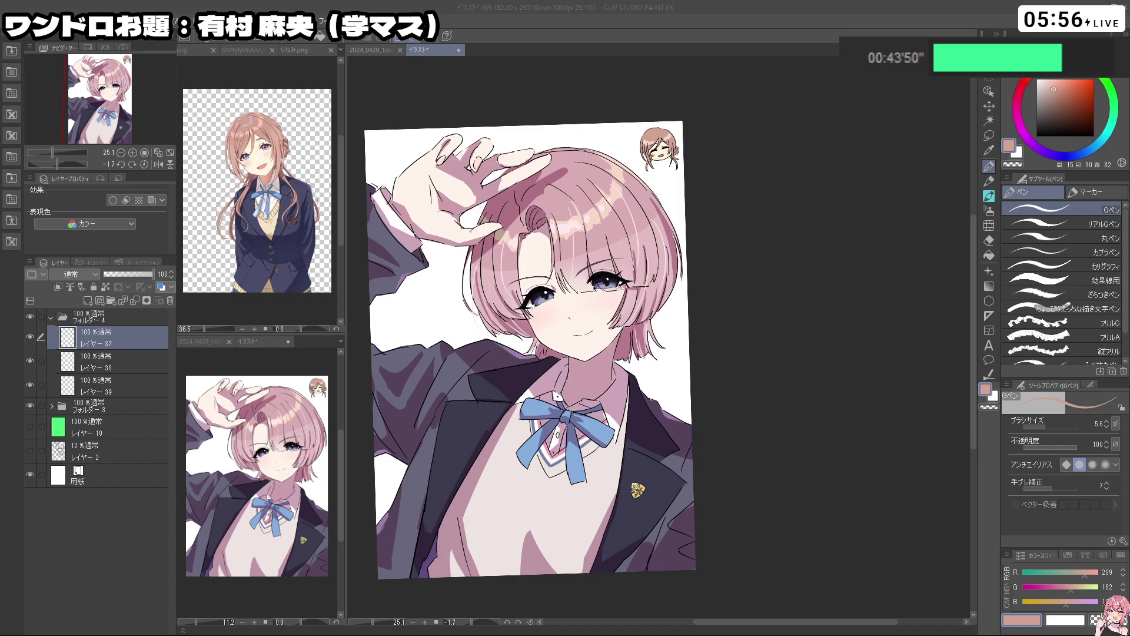
key("Return")
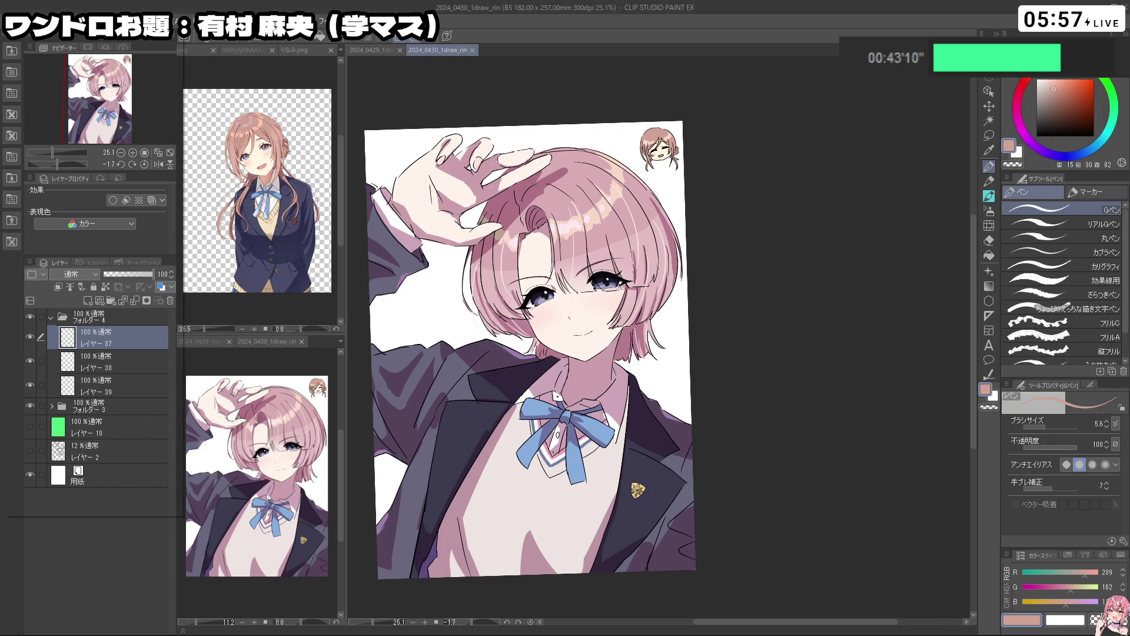
Export the illustration as a flattened PNG image
left_click(15, 21)
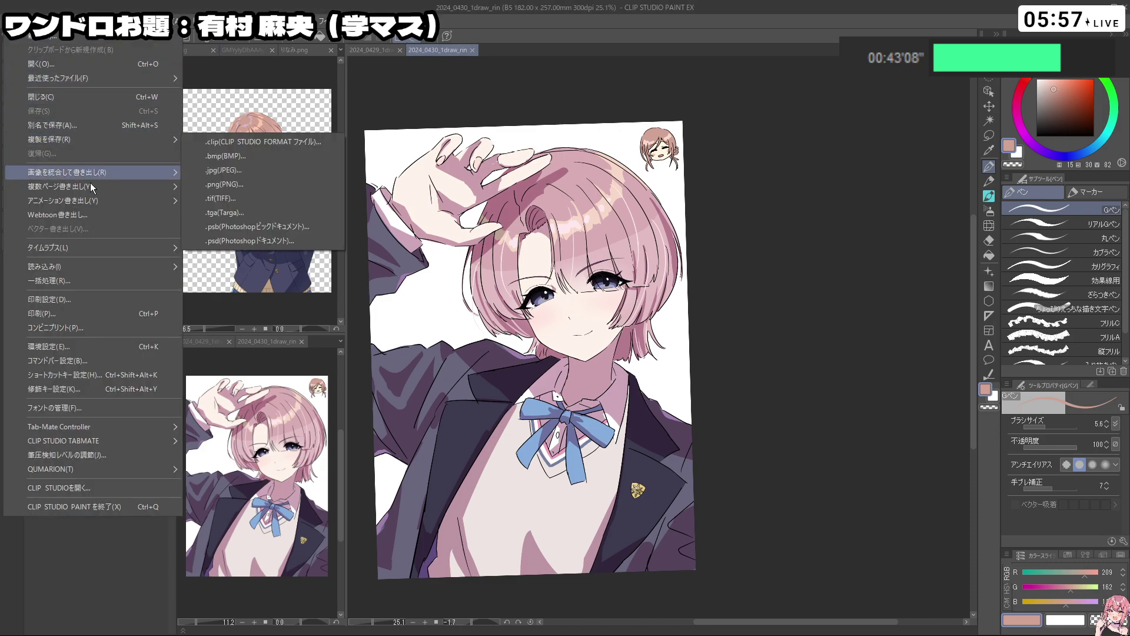
mouse_move(91, 173)
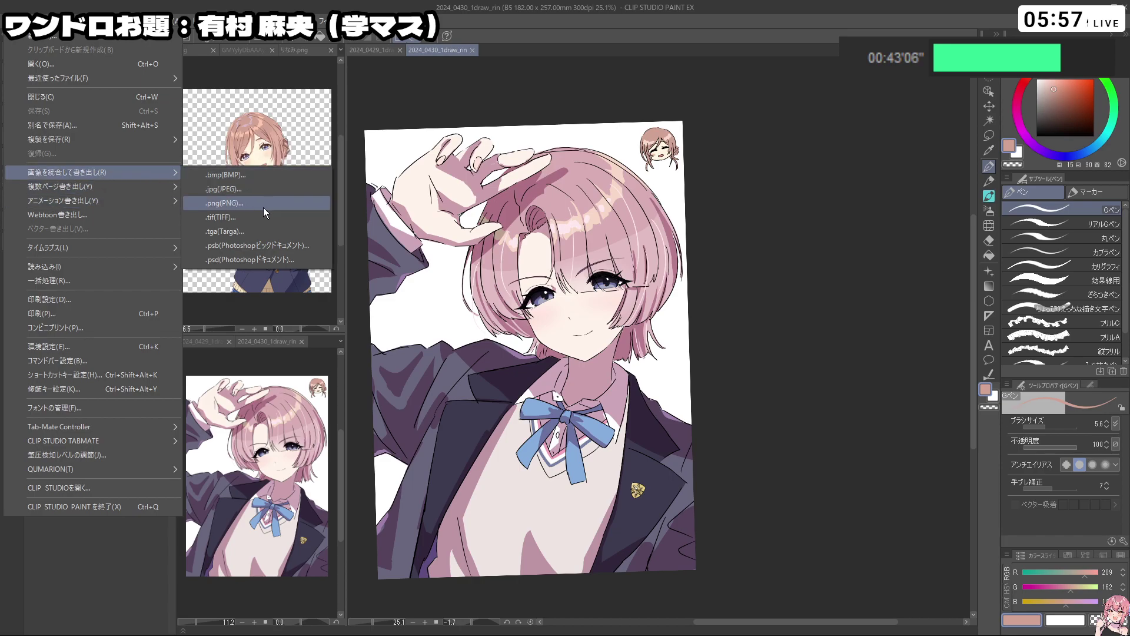
left_click(244, 206)
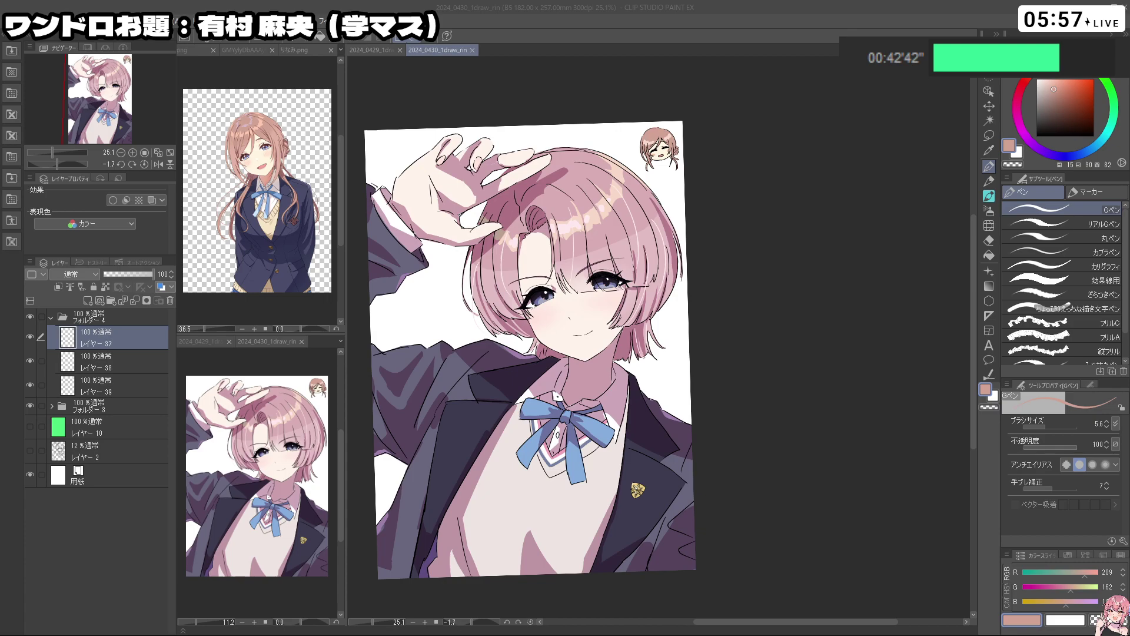
Check the illustration flipped horizontally in the small preview view and restore its normal orientation
left_click(259, 596)
left_click(160, 167)
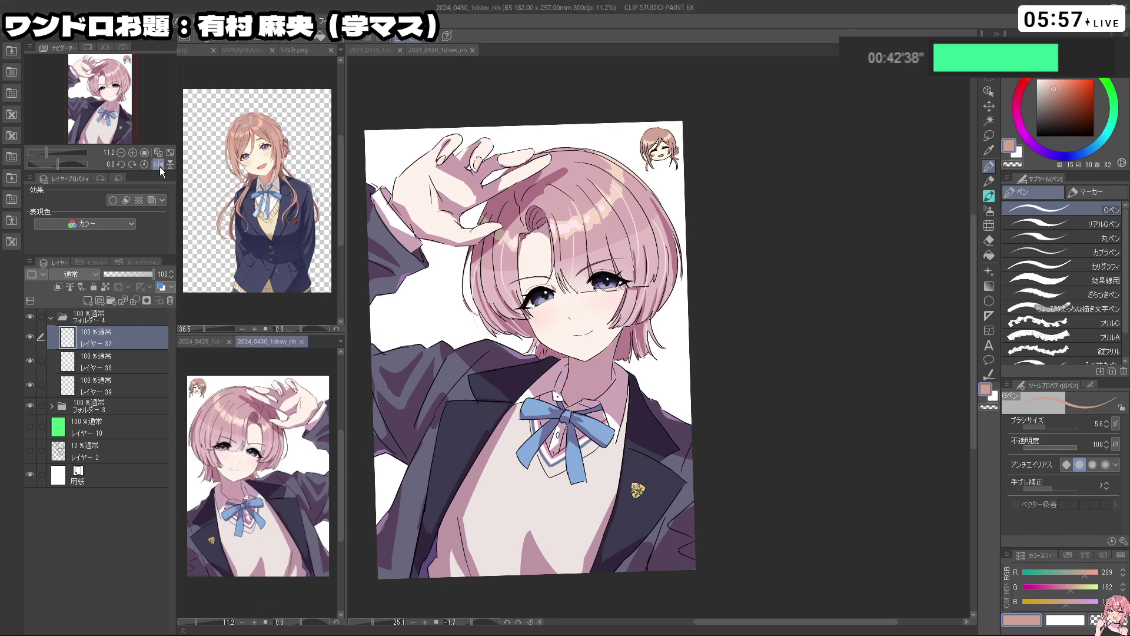
left_click(160, 167)
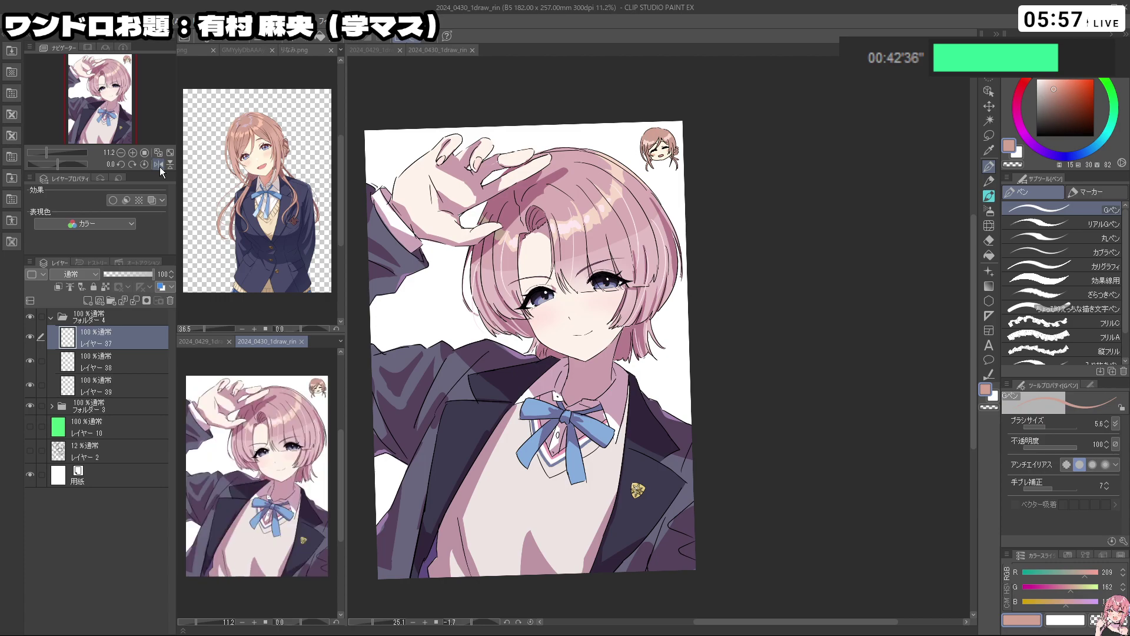